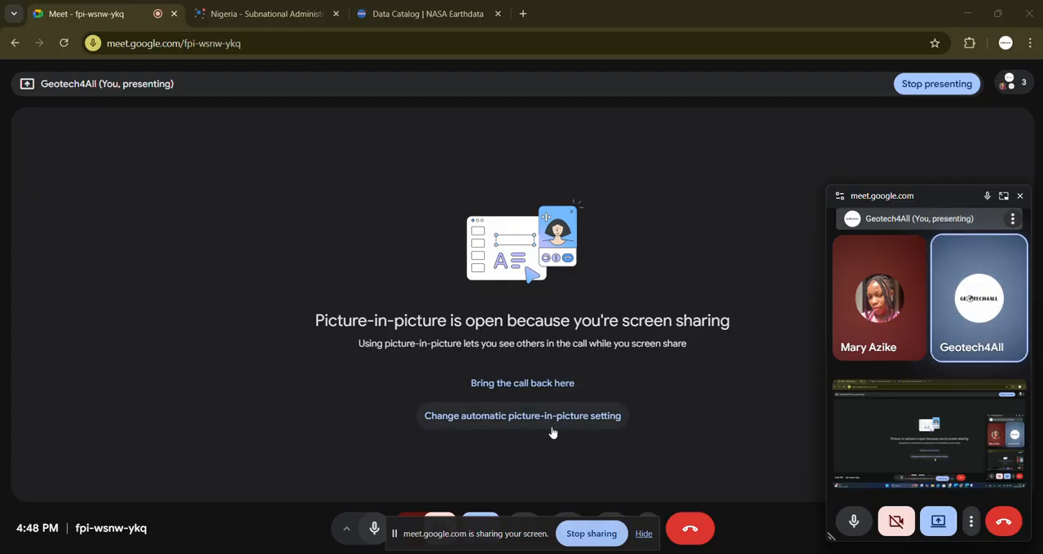
Step: Close the floating picture-in-picture call window and hide the screen-sharing notice
{"action": "left_click", "coordinate": [1017, 196]}
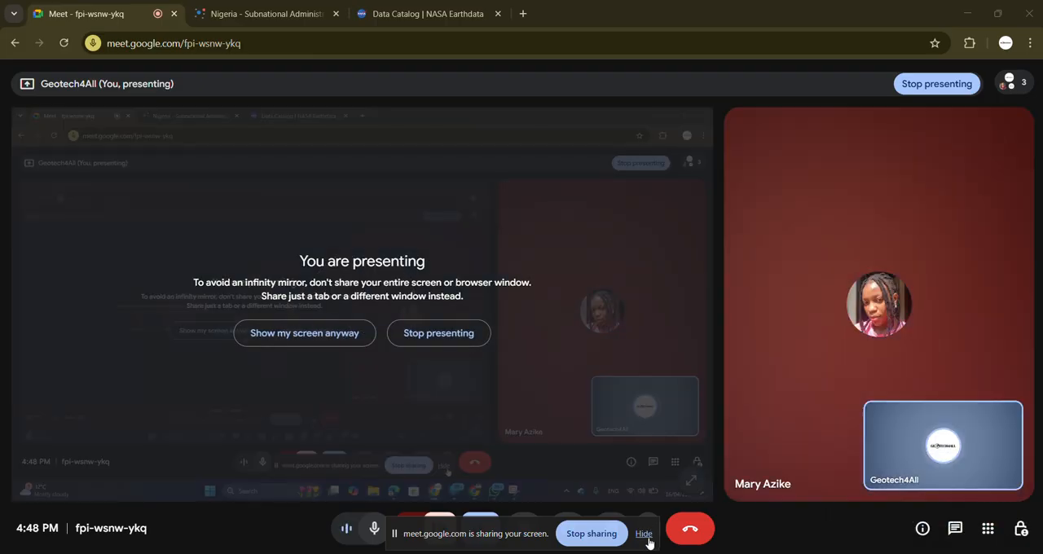
{"action": "left_click", "coordinate": [647, 534]}
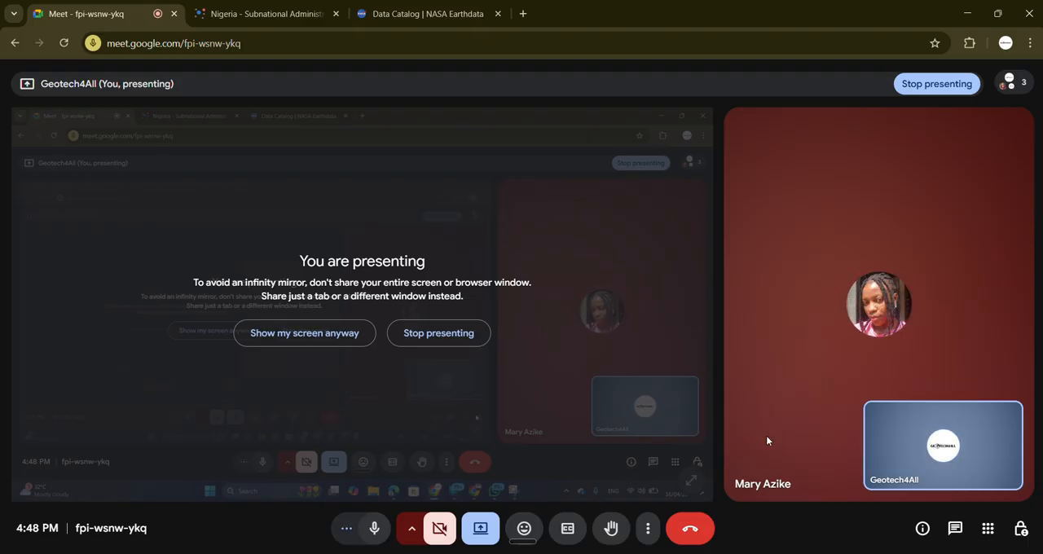
{"action": "mouse_move", "coordinate": [880, 304]}
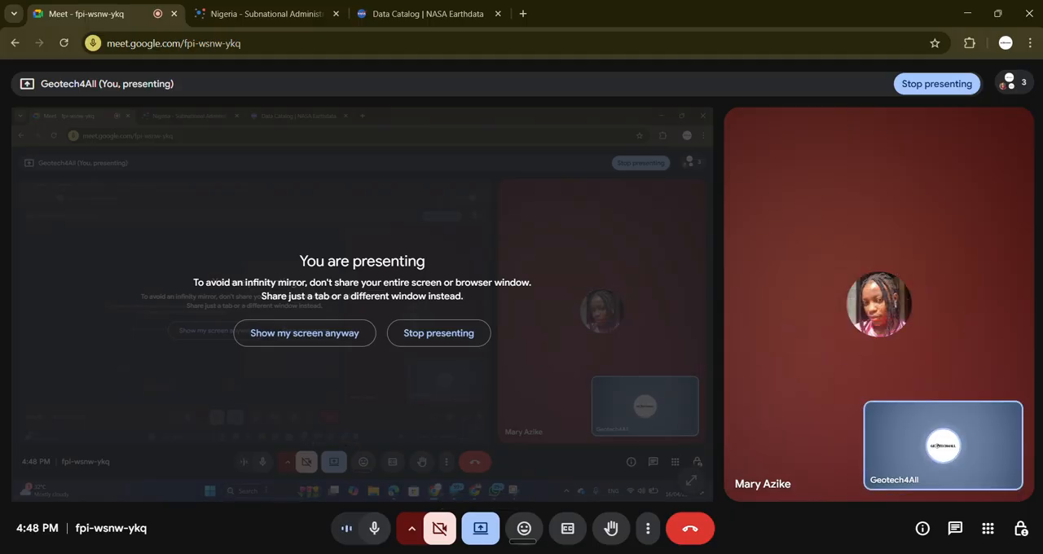
Step: Search the computer for "arc" and launch ArcGIS Pro
{"action": "key", "text": "super"}
{"action": "type", "text": "ae"}
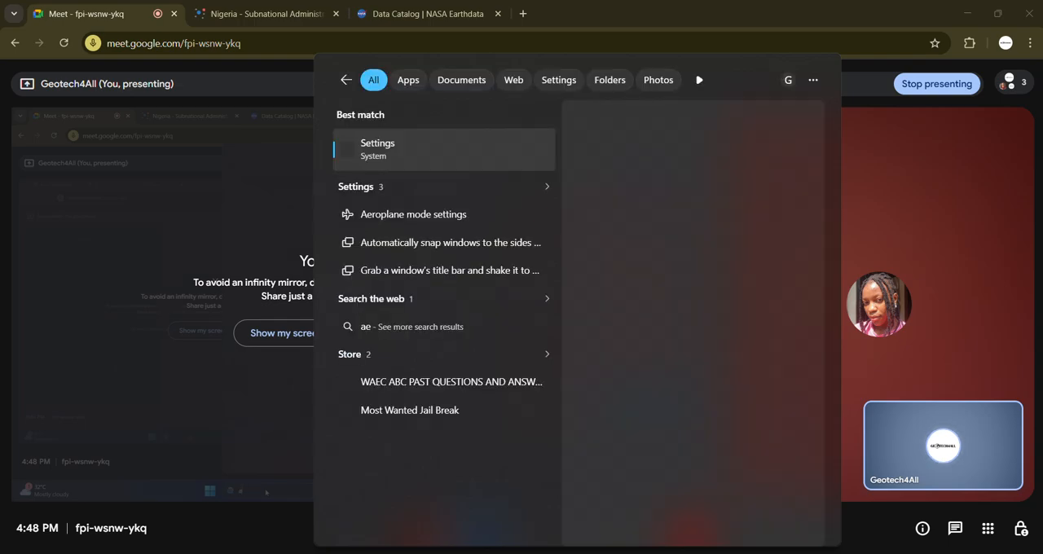
{"action": "key", "text": "BackSpace"}
{"action": "type", "text": "rcGIS"}
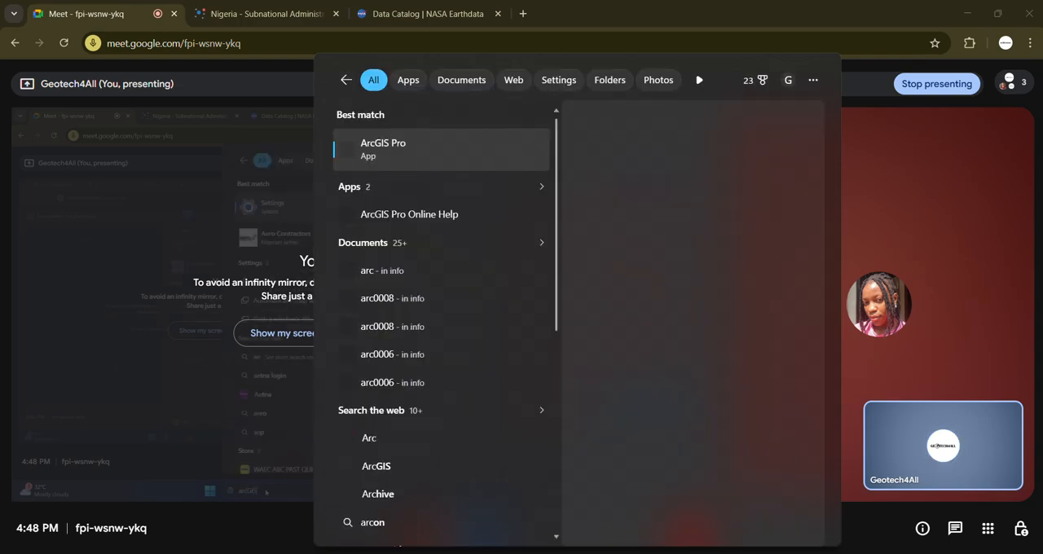
{"action": "left_click", "coordinate": [389, 148]}
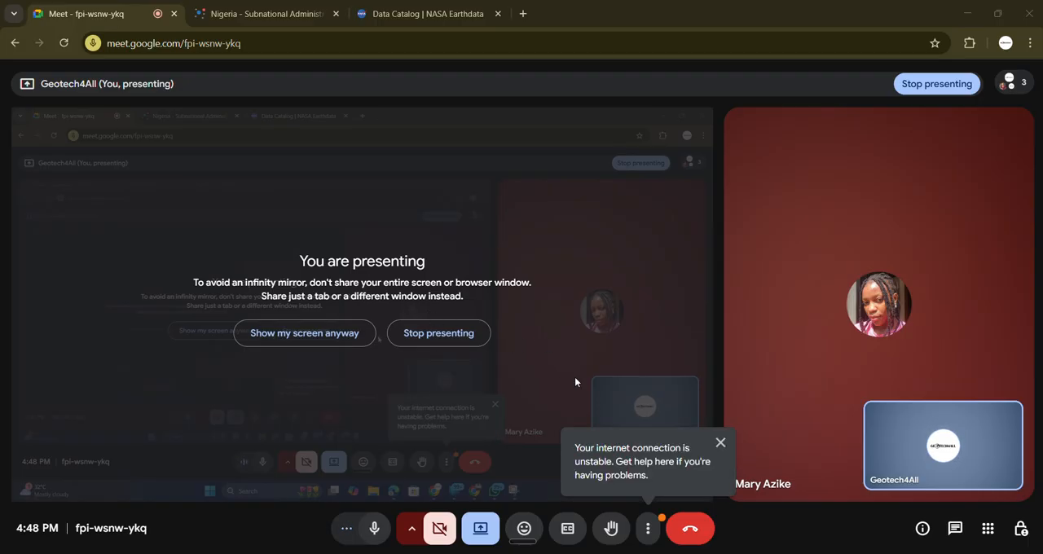
{"action": "left_click", "coordinate": [651, 534]}
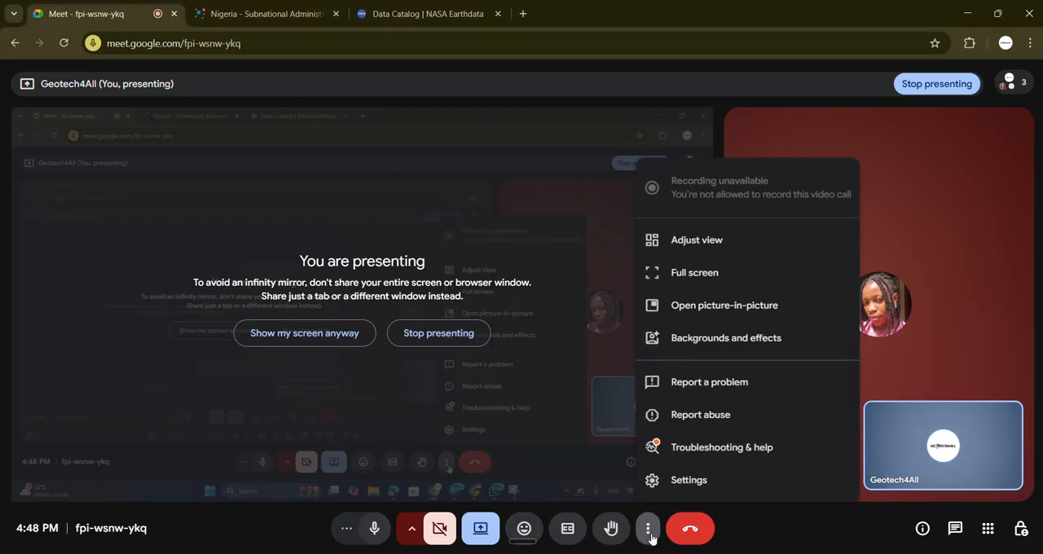
{"action": "left_click", "coordinate": [612, 425]}
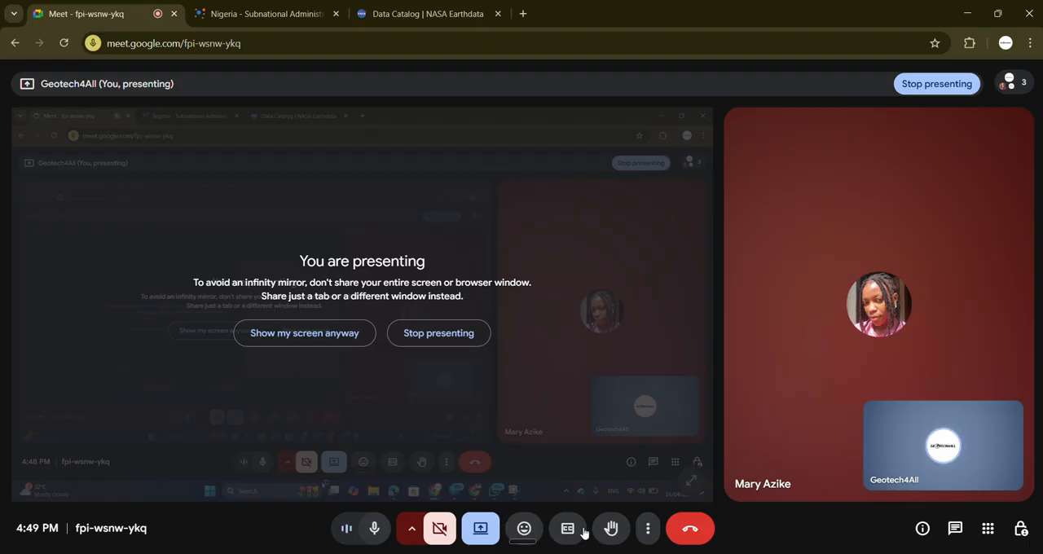
Step: Show the shared screen in the call anyway, and minimize the open browser, PDF and WhatsApp windows to clear the desktop
{"action": "left_click", "coordinate": [328, 334]}
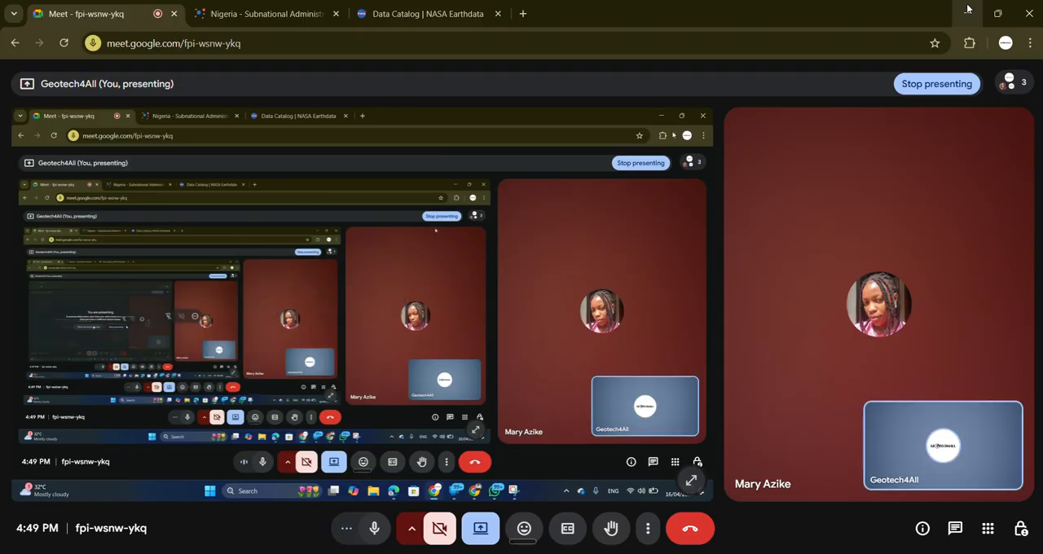
{"action": "left_click", "coordinate": [964, 15]}
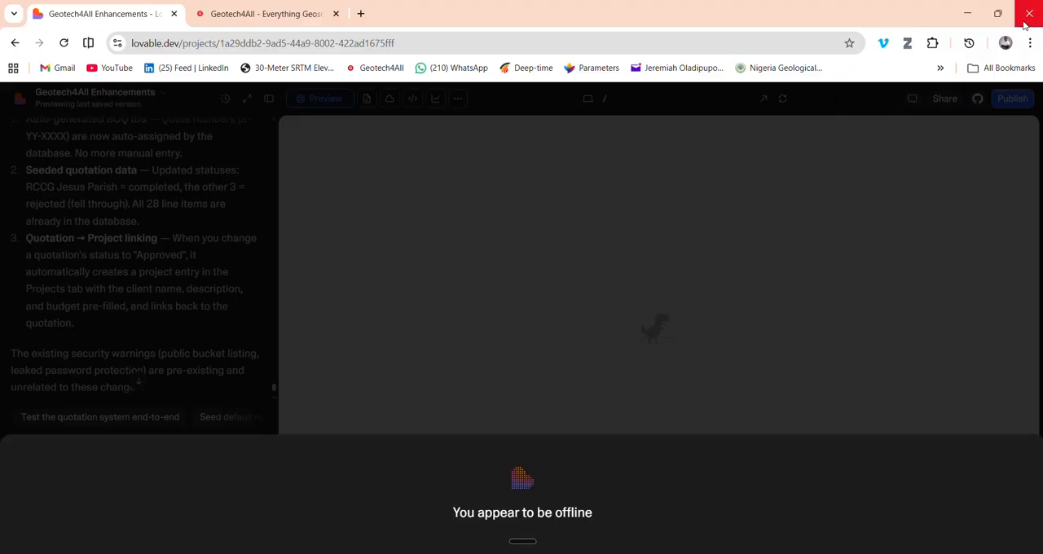
{"action": "left_click", "coordinate": [966, 16]}
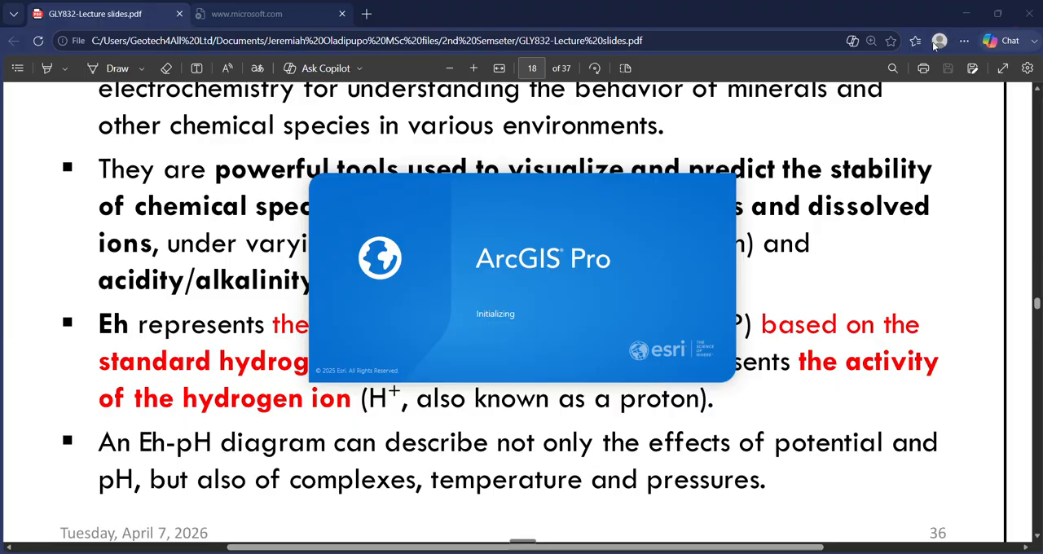
{"action": "left_click", "coordinate": [967, 14]}
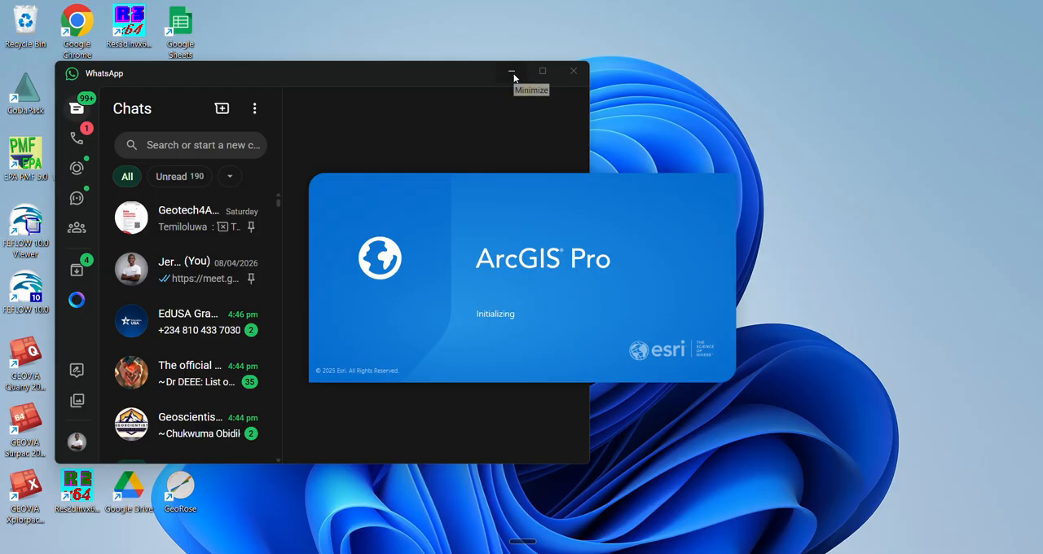
{"action": "left_click", "coordinate": [542, 163]}
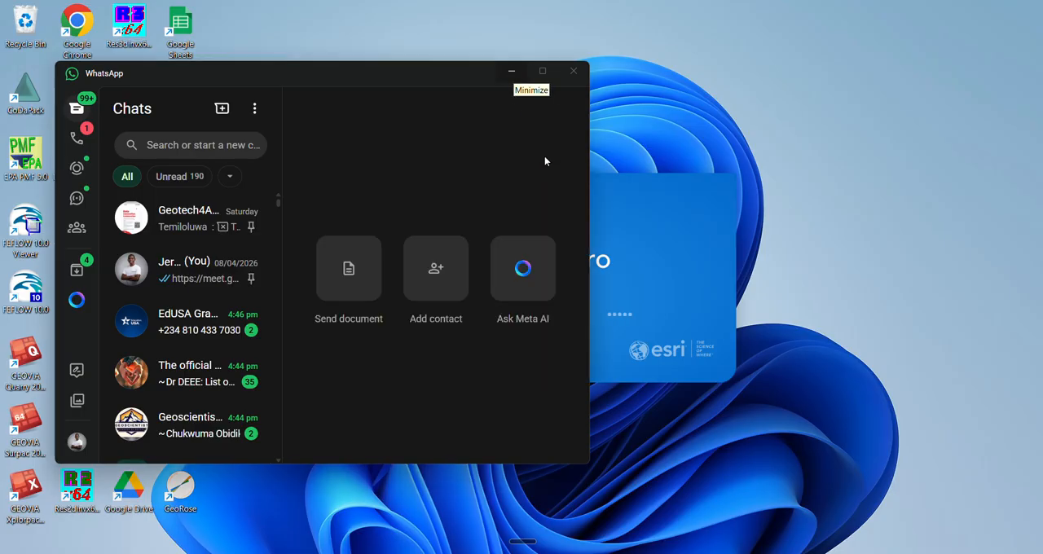
{"action": "left_click", "coordinate": [510, 71]}
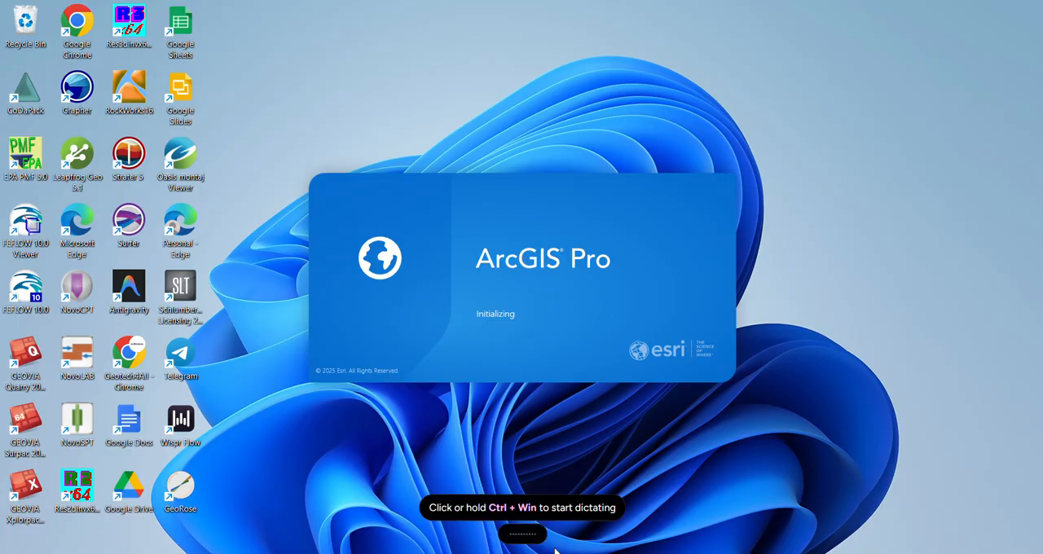
Step: Open a maximized File Explorer window and go to the ArcGIS Pro files folder in Documents
{"action": "key", "text": "super+e"}
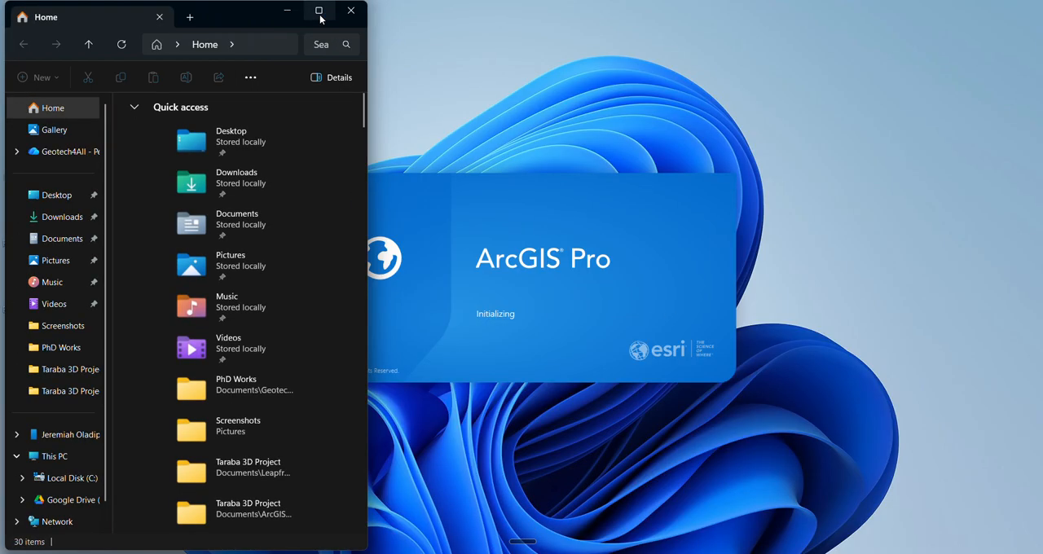
{"action": "left_click", "coordinate": [318, 11]}
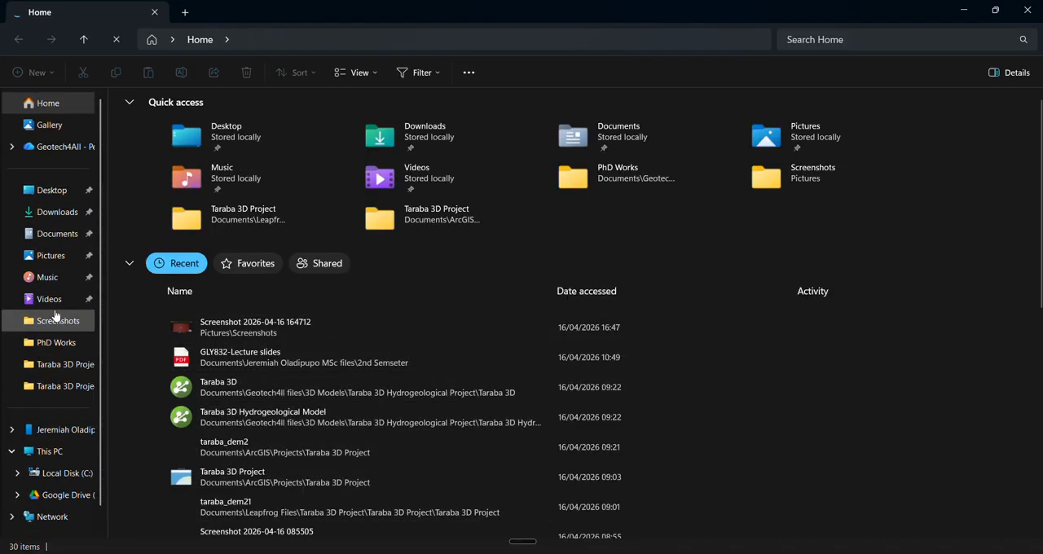
{"action": "left_click", "coordinate": [55, 235]}
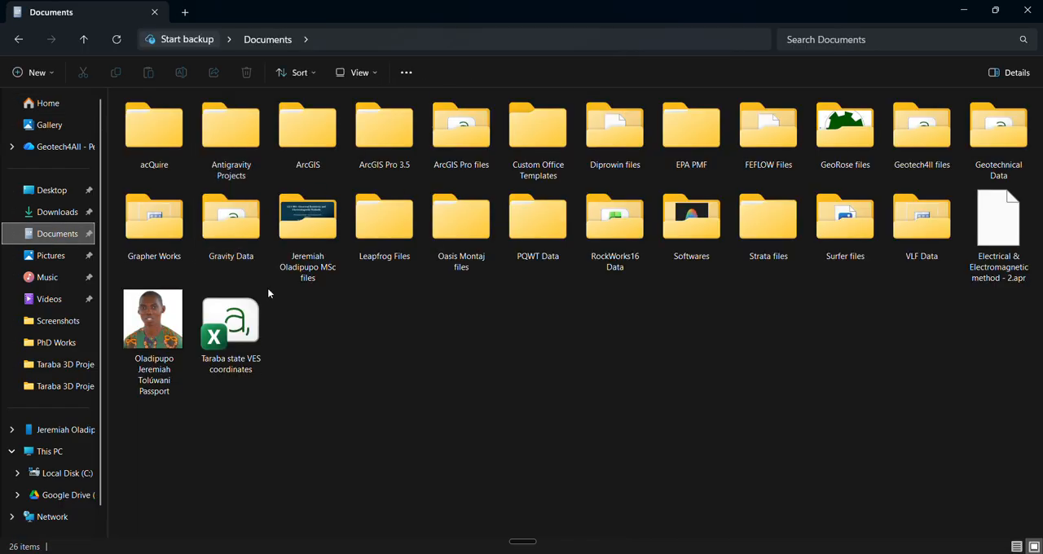
{"action": "left_click", "coordinate": [239, 239]}
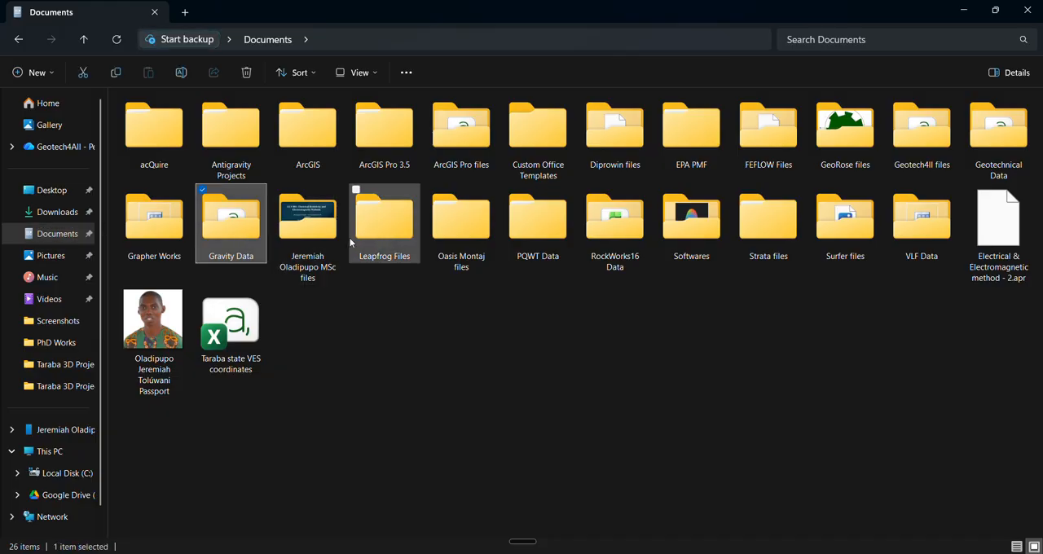
{"action": "left_click", "coordinate": [469, 152]}
{"action": "double_click", "coordinate": [468, 151]}
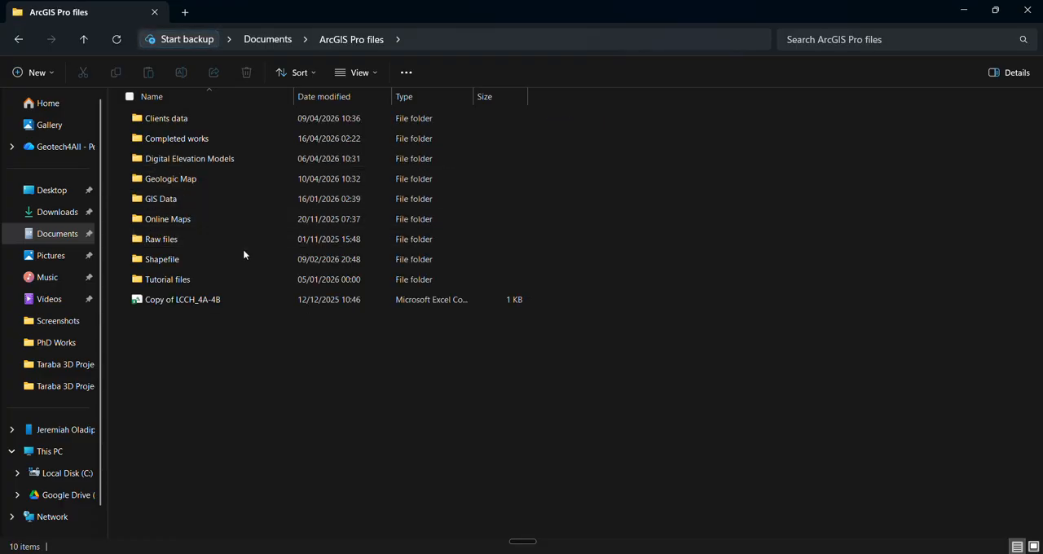
Step: Open the Completed works folder and view its Layout image in a maximized Photos window
{"action": "mouse_move", "coordinate": [242, 254]}
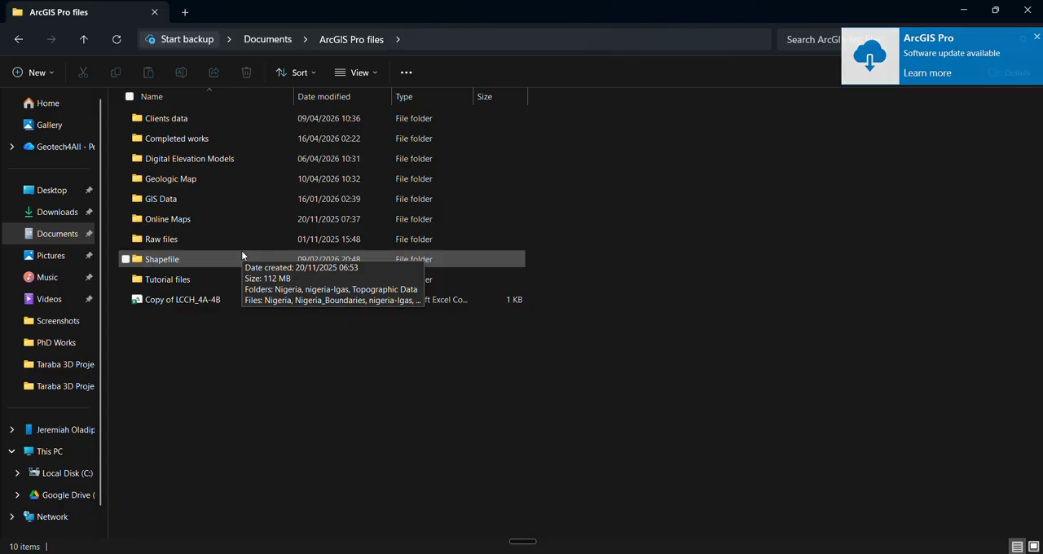
{"action": "mouse_move", "coordinate": [172, 283]}
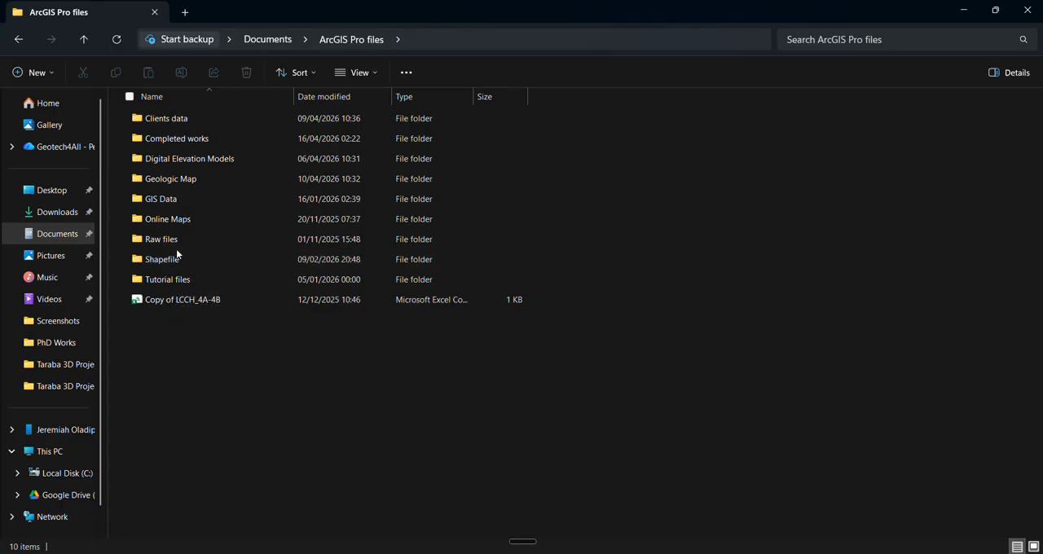
{"action": "double_click", "coordinate": [187, 139]}
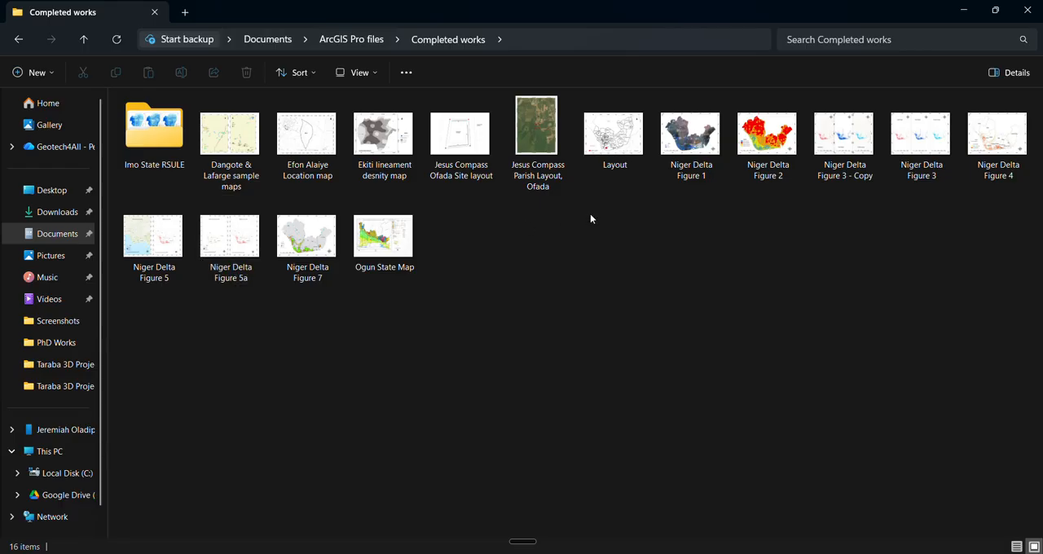
{"action": "left_click", "coordinate": [607, 145]}
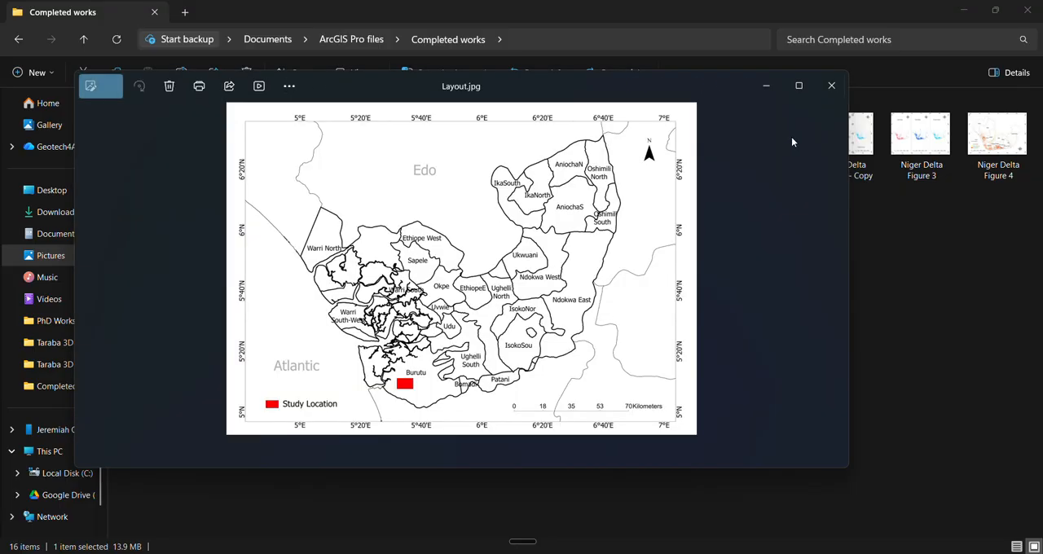
{"action": "left_click", "coordinate": [798, 86]}
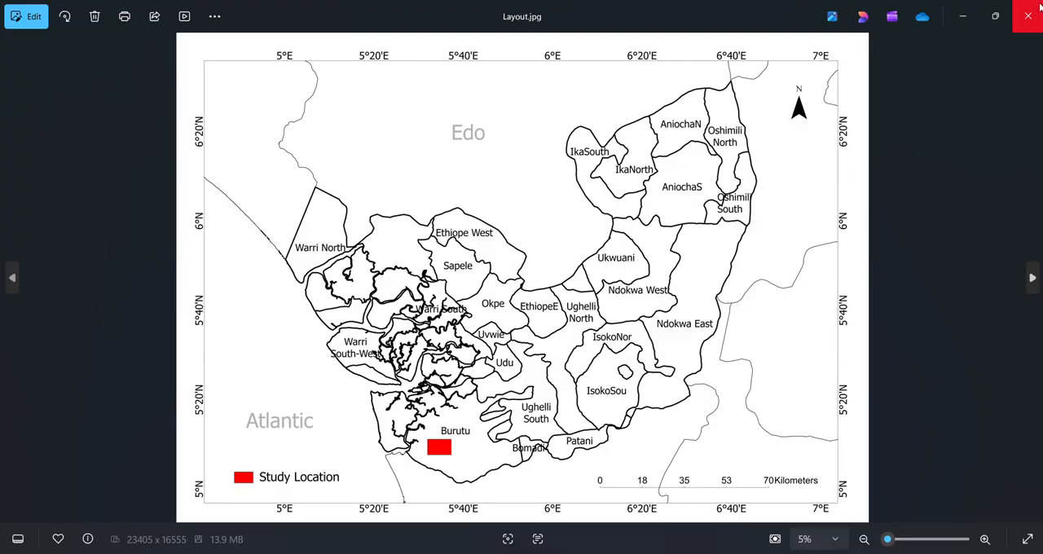
Step: Look through the other completed map images, including the Niger Delta, Ogun State and Ekiti maps, and return to ArcGIS Pro
{"action": "key", "text": "Right"}
{"action": "key", "text": "Right"}
{"action": "key", "text": "Right"}
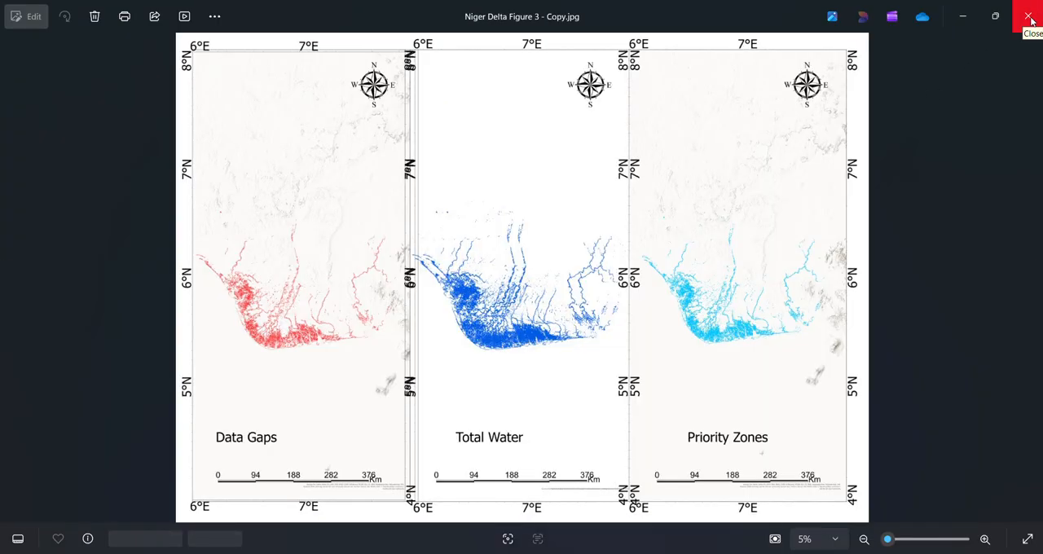
{"action": "key", "text": "Left"}
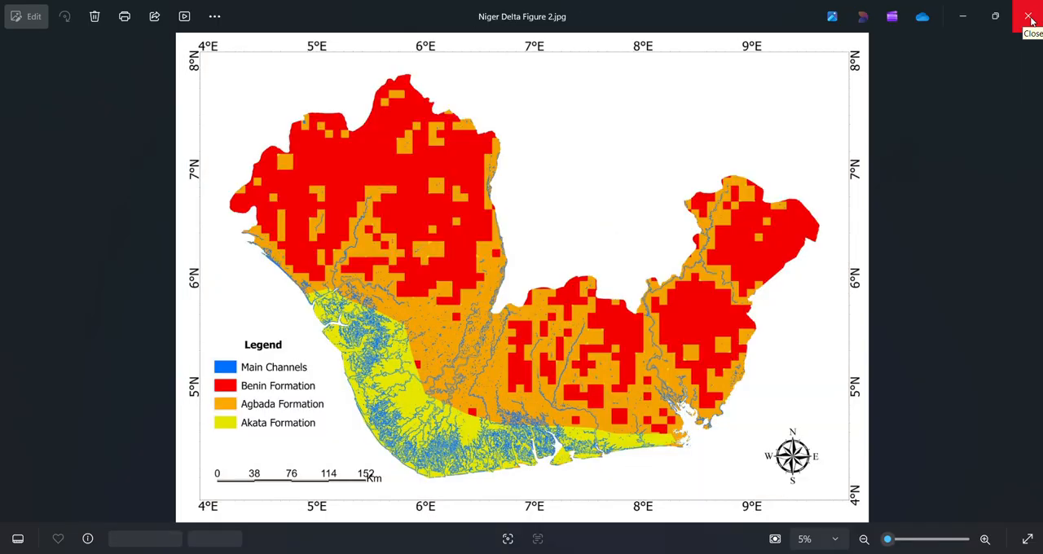
{"action": "key", "text": "Right"}
{"action": "key", "text": "Right"}
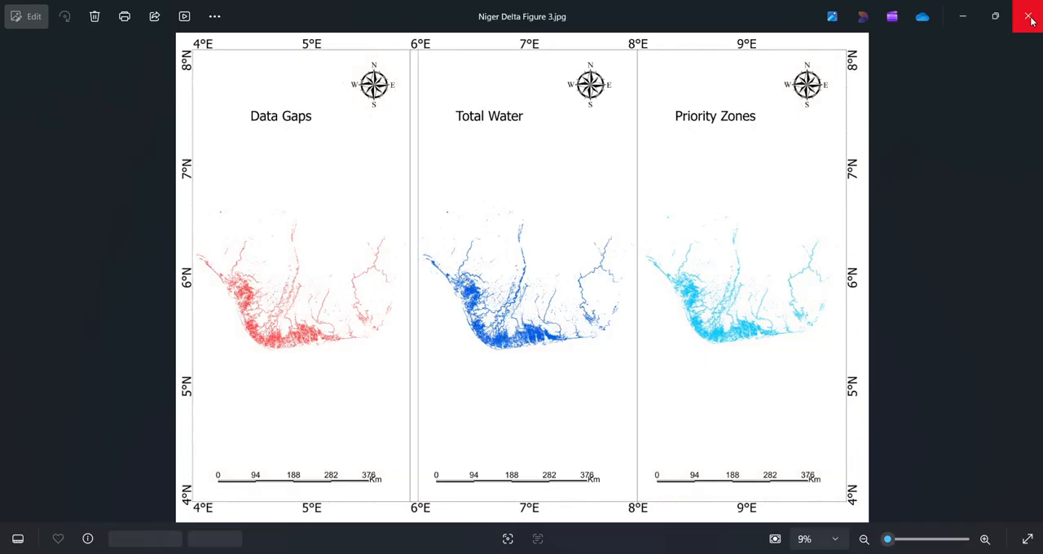
{"action": "key", "text": "Right"}
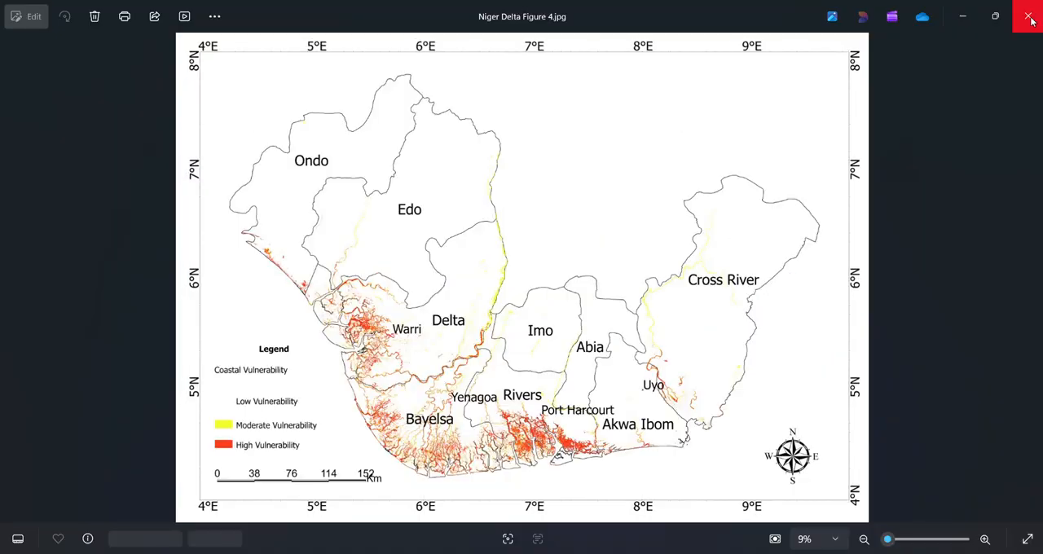
{"action": "key", "text": "Right"}
{"action": "key", "text": "Right"}
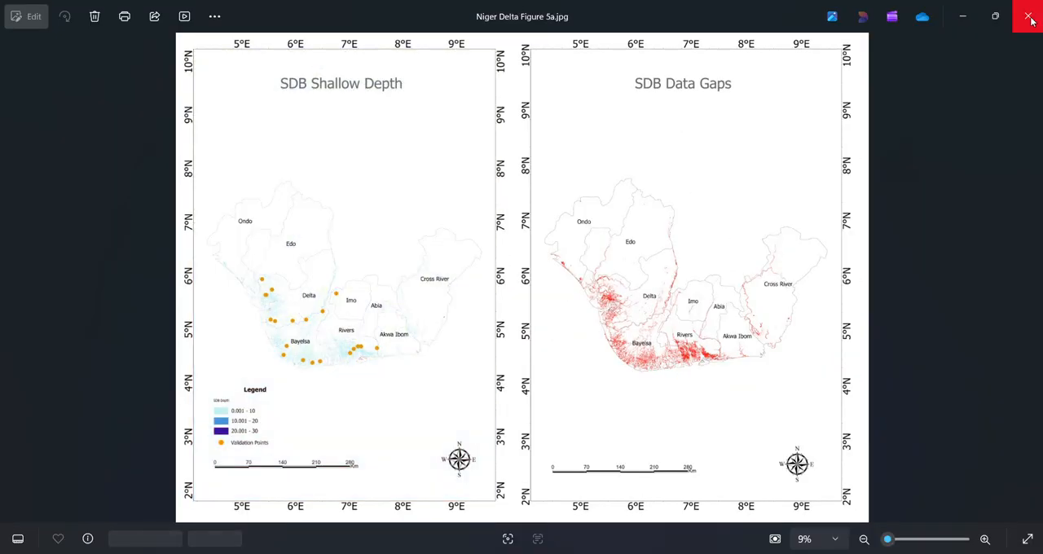
{"action": "key", "text": "Right"}
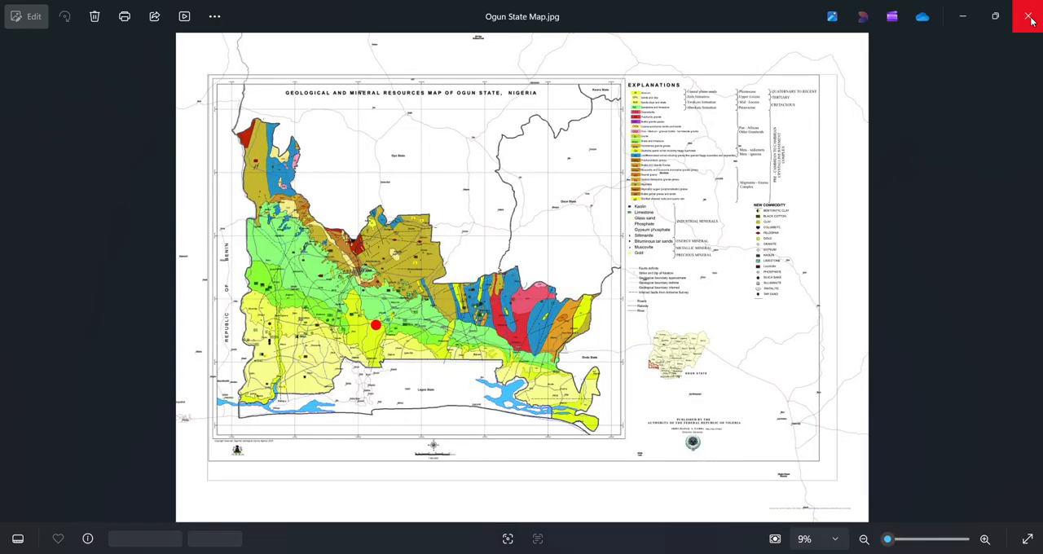
{"action": "key", "text": "Right"}
{"action": "key", "text": "Right"}
{"action": "key", "text": "Right"}
{"action": "key", "text": "Right"}
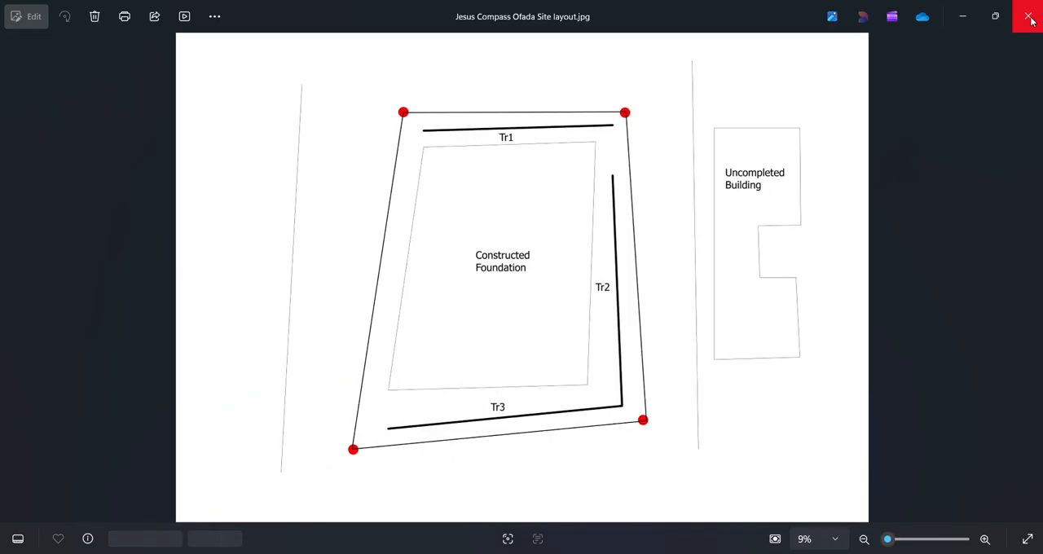
{"action": "key", "text": "Right"}
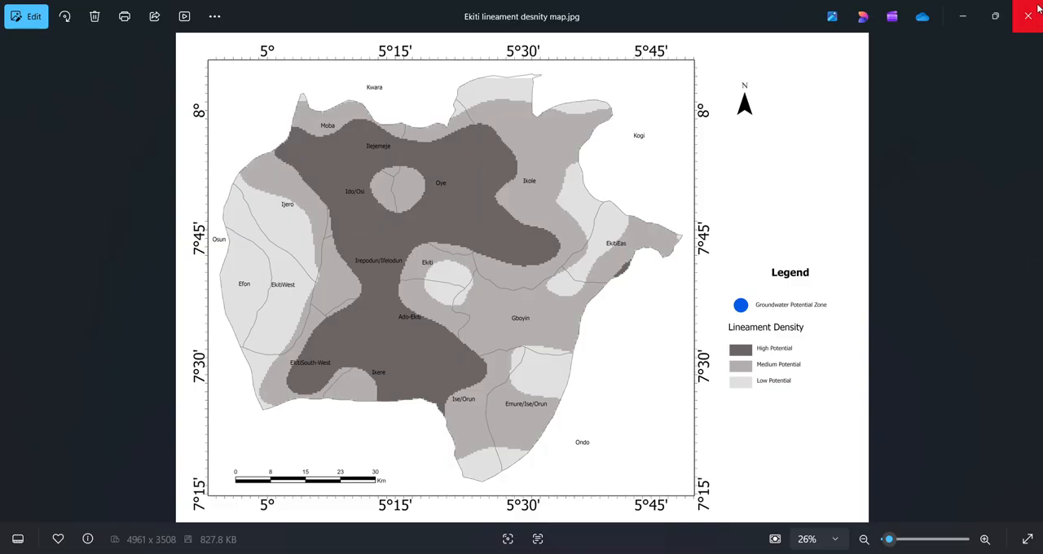
{"action": "key", "text": "Right"}
{"action": "key", "text": "Right"}
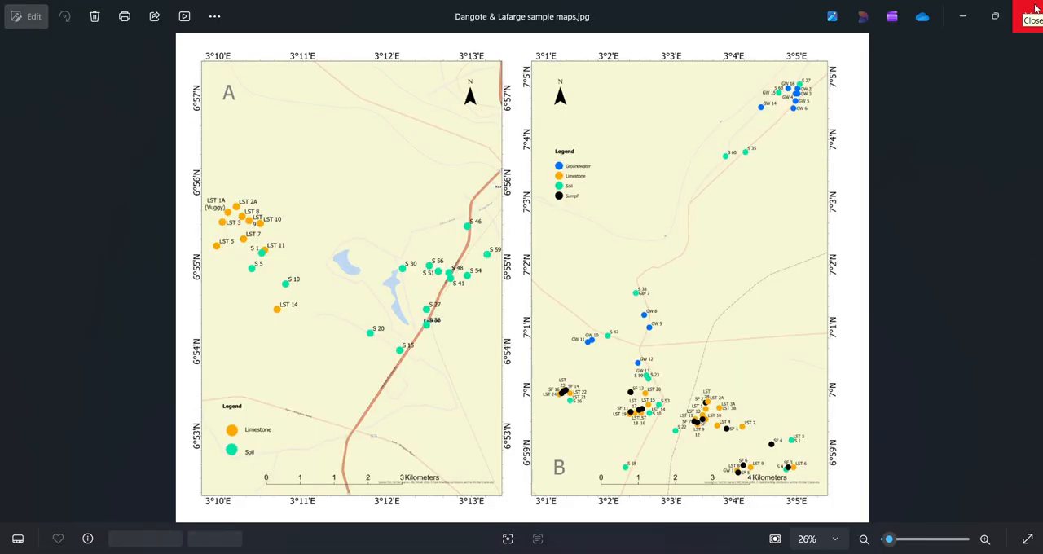
{"action": "left_click", "coordinate": [1029, 16]}
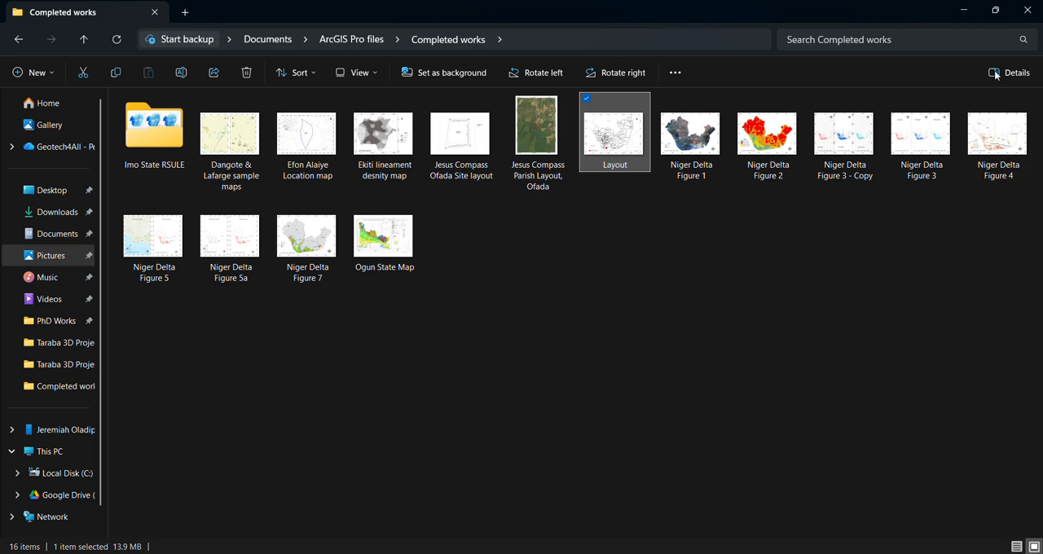
{"action": "left_click", "coordinate": [972, 14]}
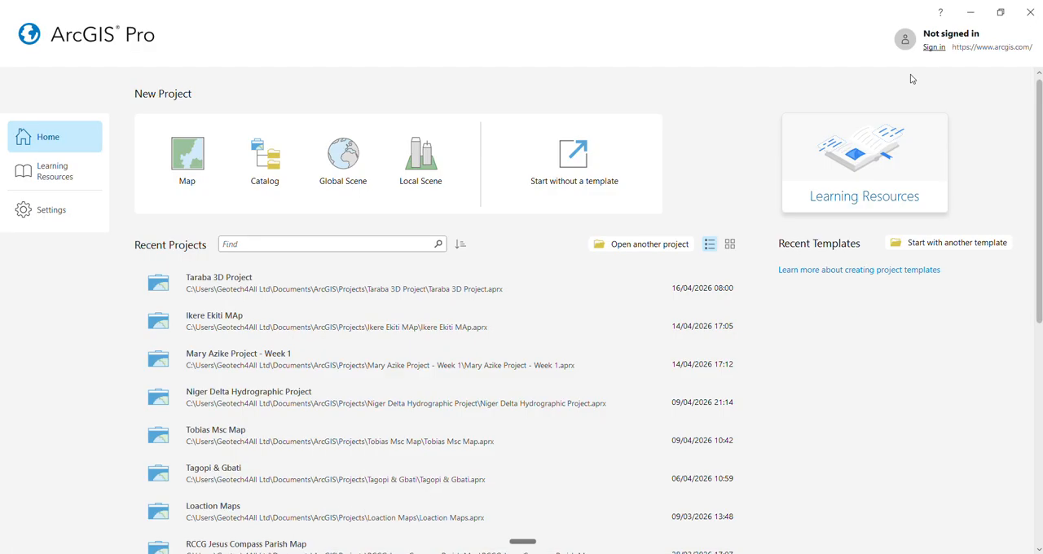
Step: Open the recent Week 1 project dated 14/04/2026 17:12 and look over its Topographic Map and Geologic Map
{"action": "left_click", "coordinate": [261, 356]}
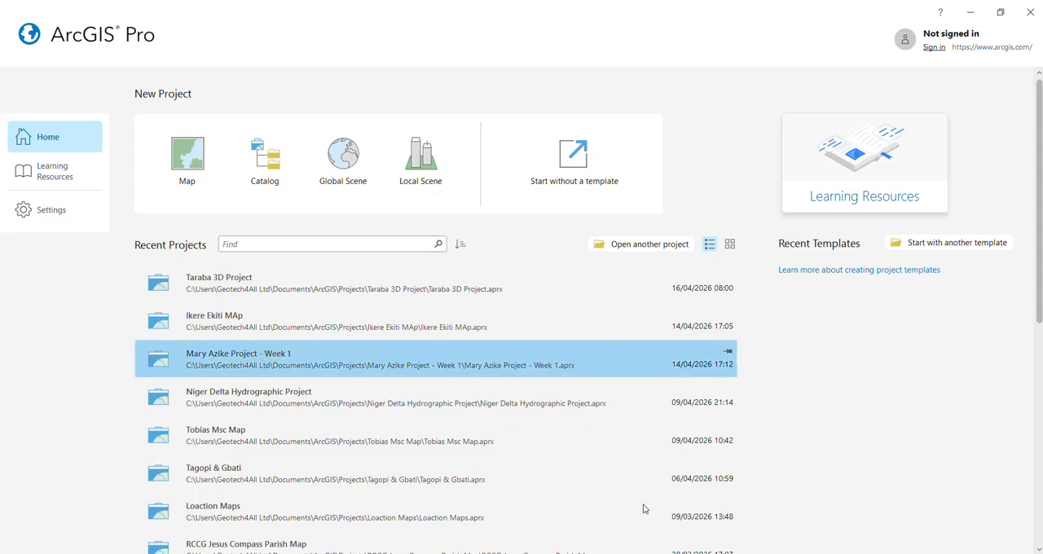
{"action": "left_click", "coordinate": [334, 358]}
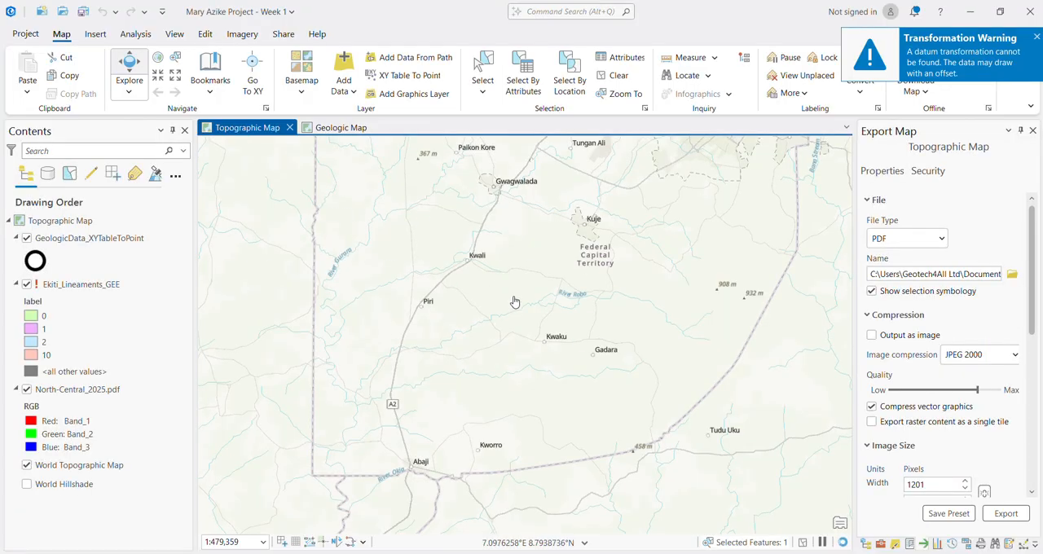
{"action": "scroll", "coordinate": [508, 307], "scroll_direction": "down", "scroll_amount": 2}
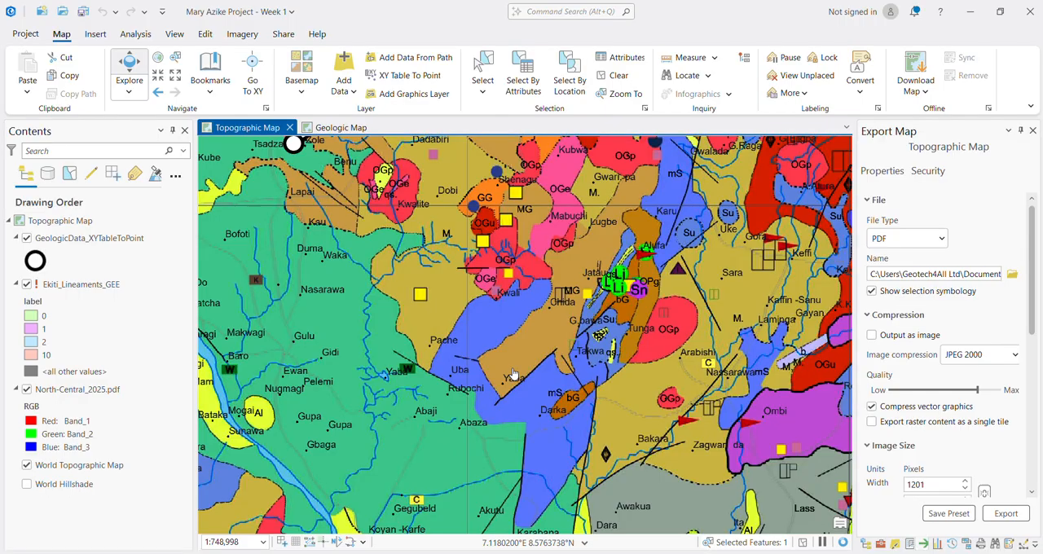
{"action": "scroll", "coordinate": [513, 358], "scroll_direction": "down", "scroll_amount": 5}
{"action": "scroll", "coordinate": [501, 340], "scroll_direction": "up", "scroll_amount": 3}
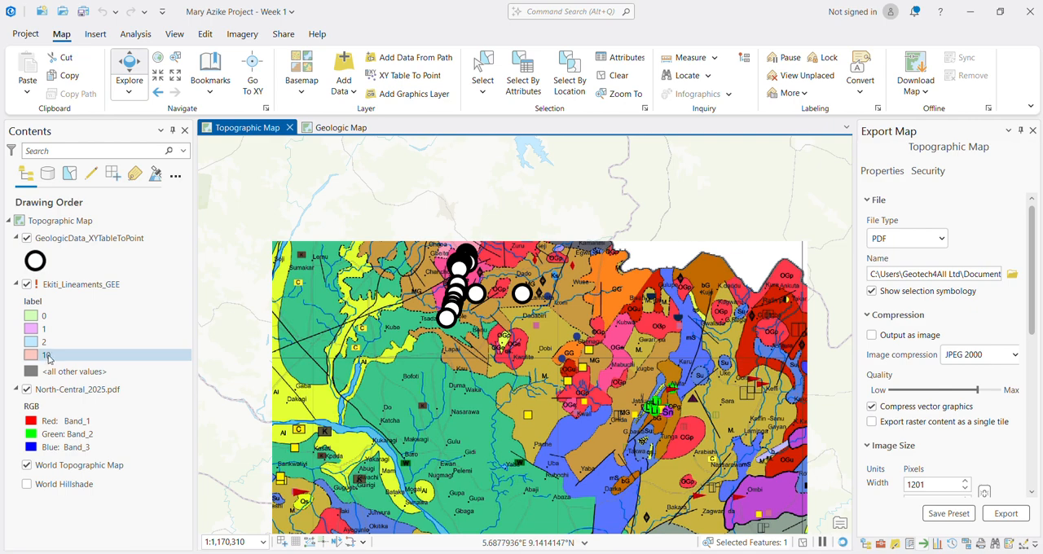
{"action": "left_click", "coordinate": [17, 283]}
{"action": "left_click", "coordinate": [358, 128]}
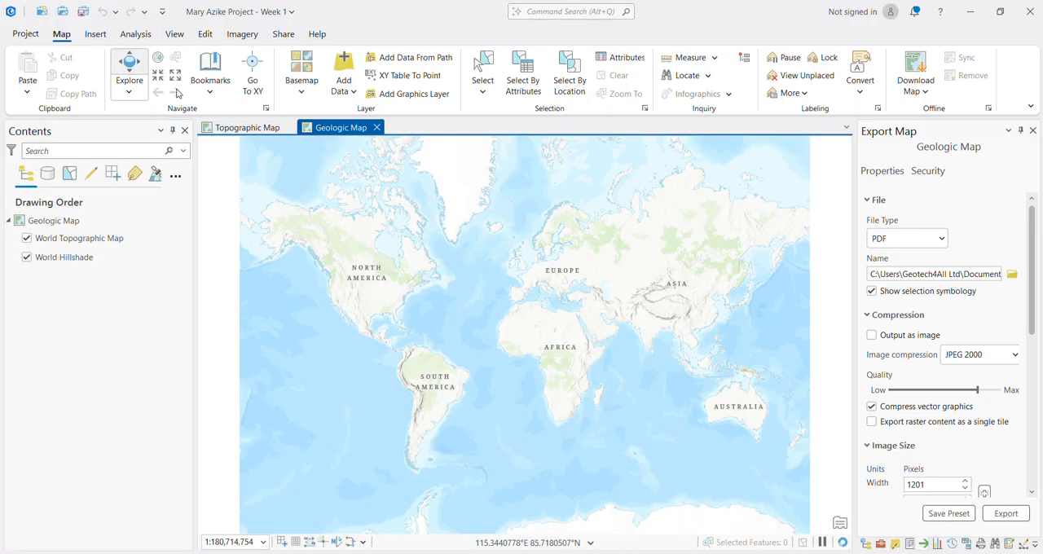
Step: Insert a new two-dimensional map into the project
{"action": "left_click", "coordinate": [92, 35]}
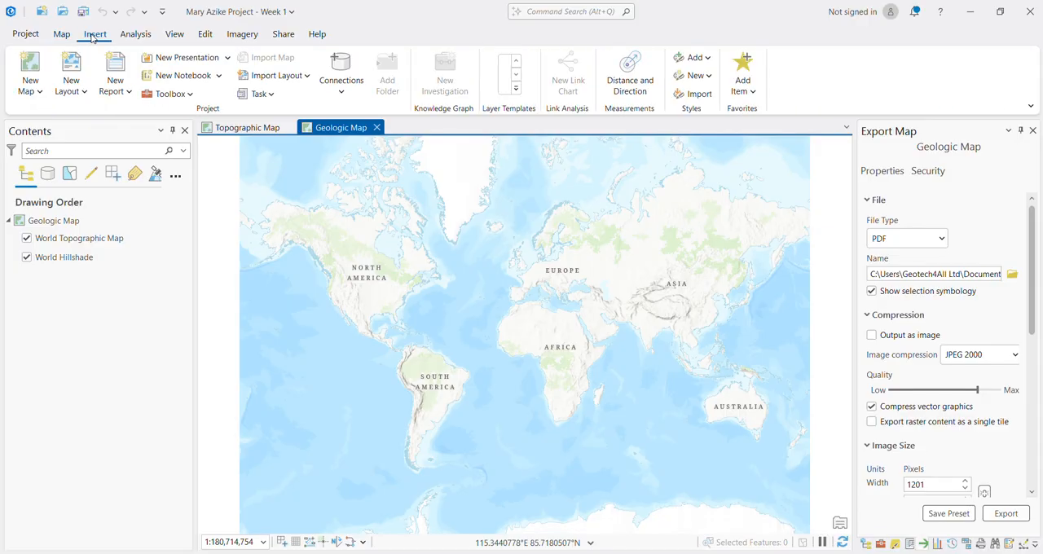
{"action": "left_click", "coordinate": [44, 97]}
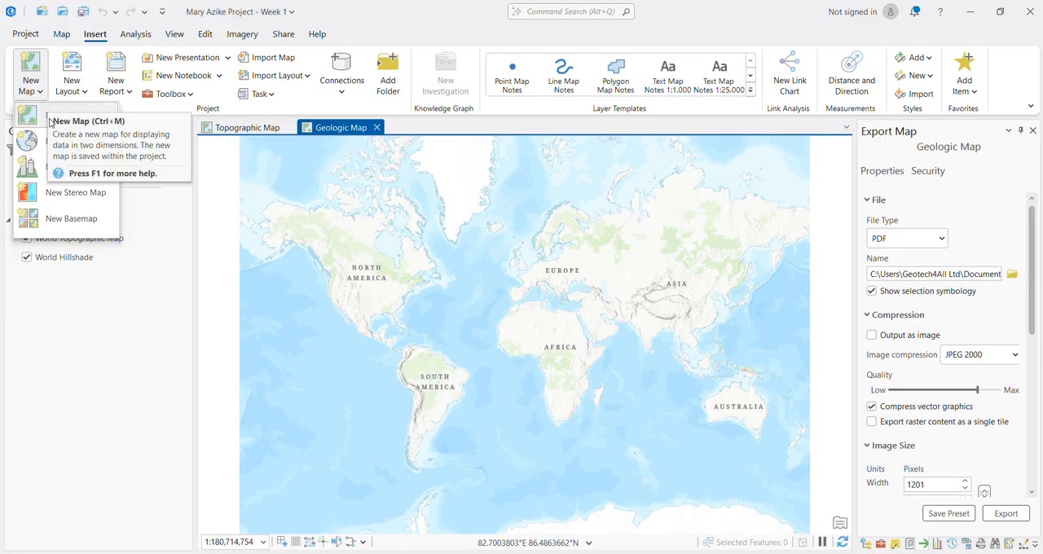
{"action": "left_click", "coordinate": [57, 121]}
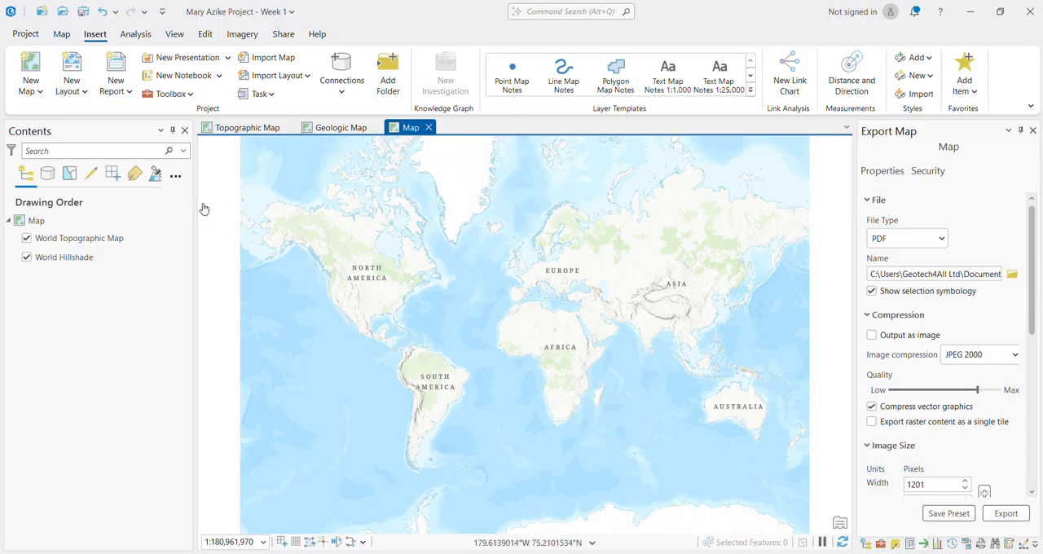
Step: Rename the new map as Topographic Map - Week 1 Class 2
{"action": "left_click", "coordinate": [67, 227]}
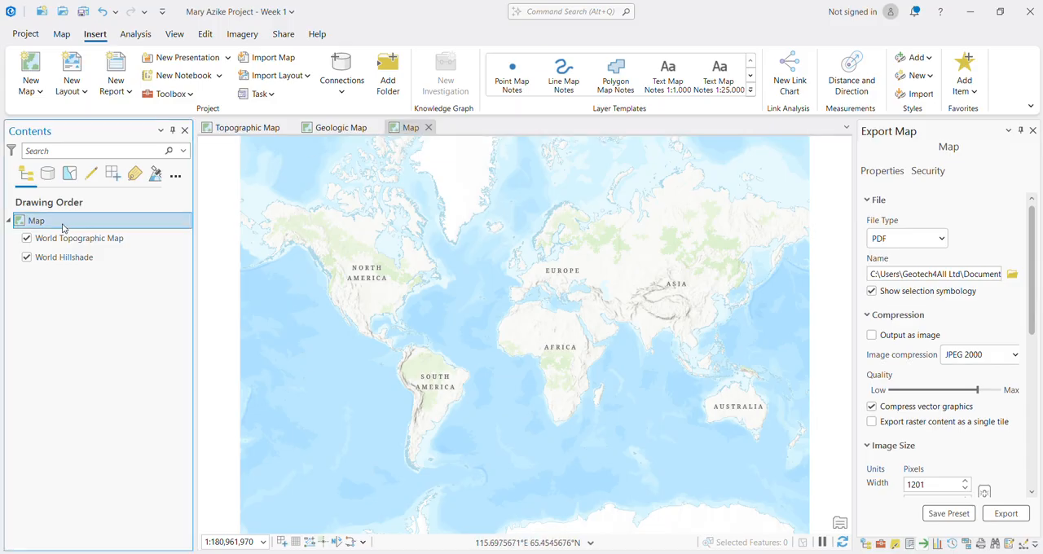
{"action": "left_click", "coordinate": [63, 224]}
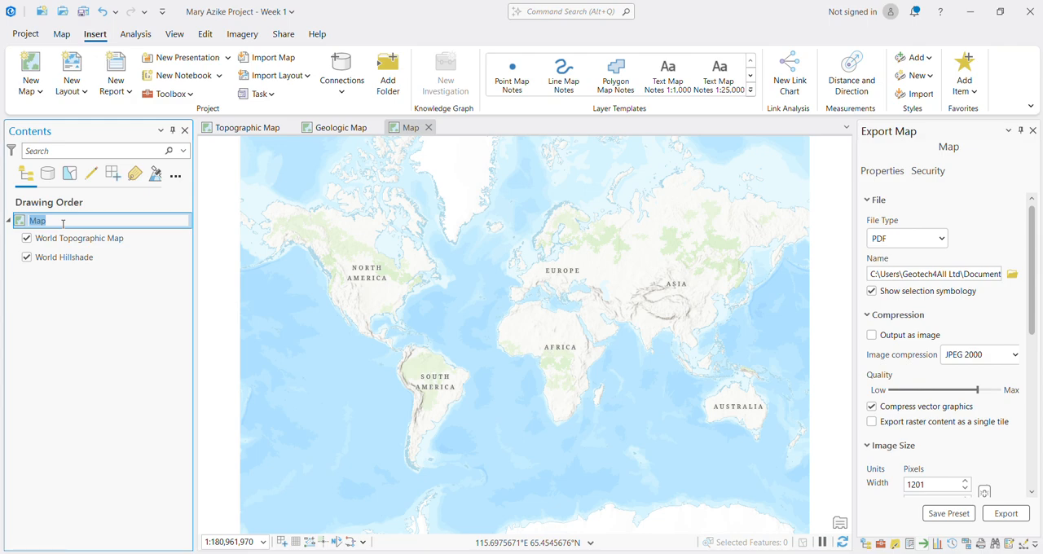
{"action": "type", "text": "Topographic Map - Week 1"}
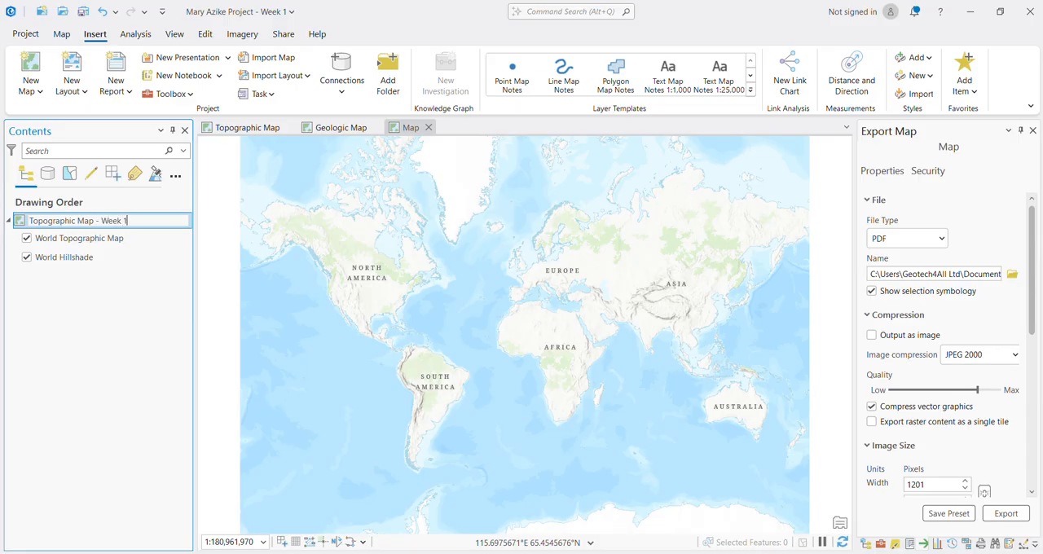
{"action": "type", "text": " Class 2"}
{"action": "key", "text": "Return"}
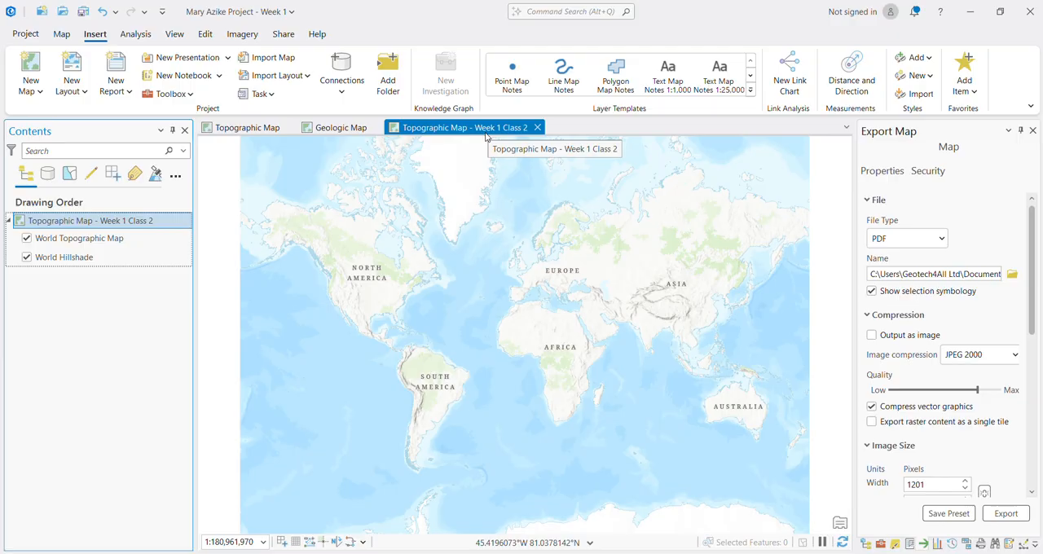
Step: Clear the new map's name and re-enter it as Topographic Map - Week 1 Class 2
{"action": "left_click", "coordinate": [96, 221]}
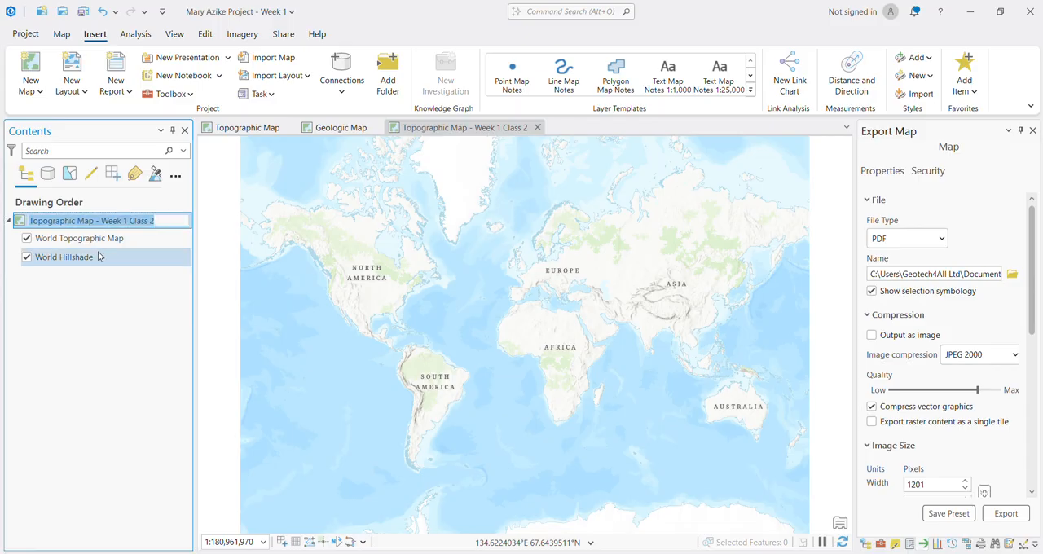
{"action": "left_click", "coordinate": [102, 238]}
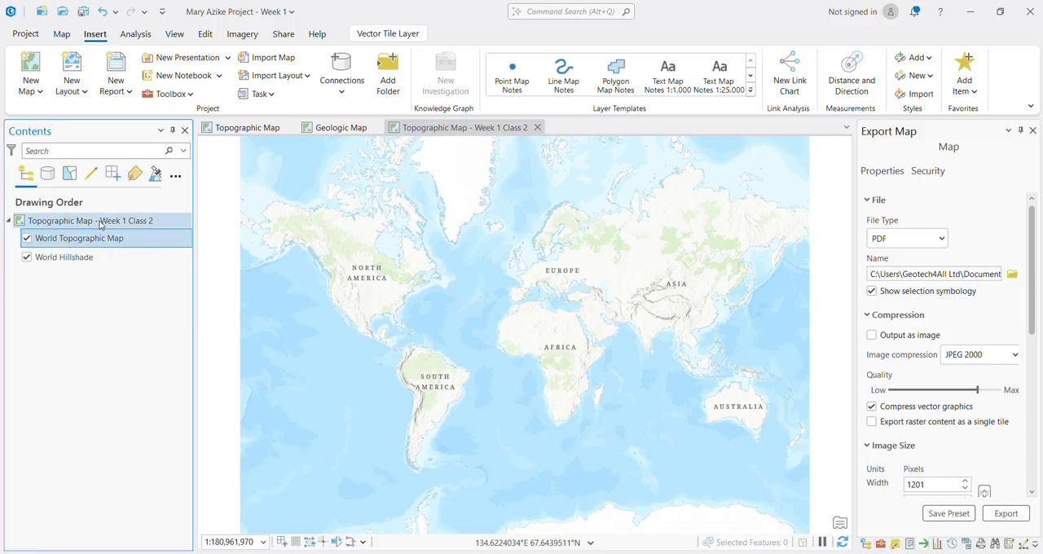
{"action": "left_click", "coordinate": [101, 224]}
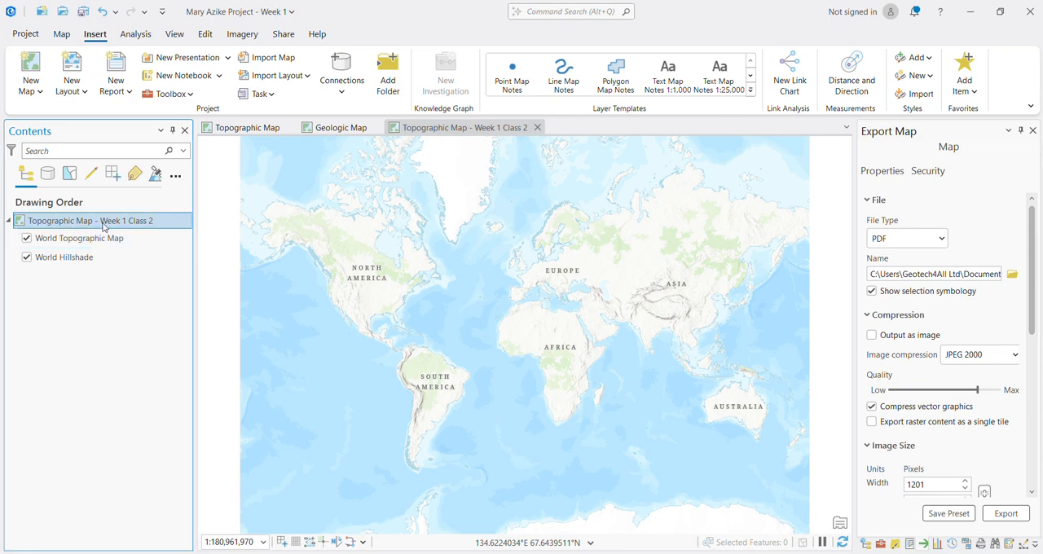
{"action": "left_click", "coordinate": [101, 224]}
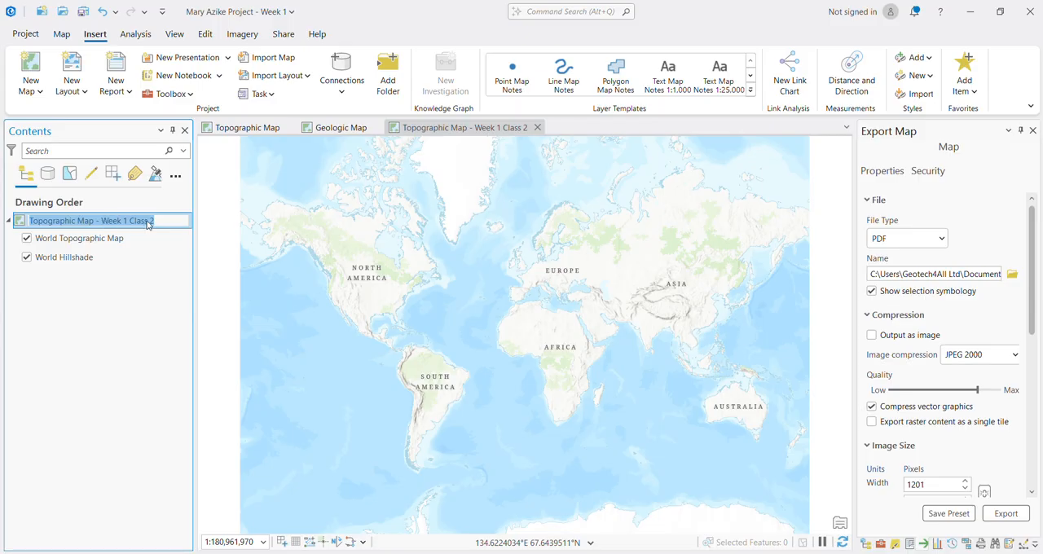
{"action": "key", "text": "BackSpace"}
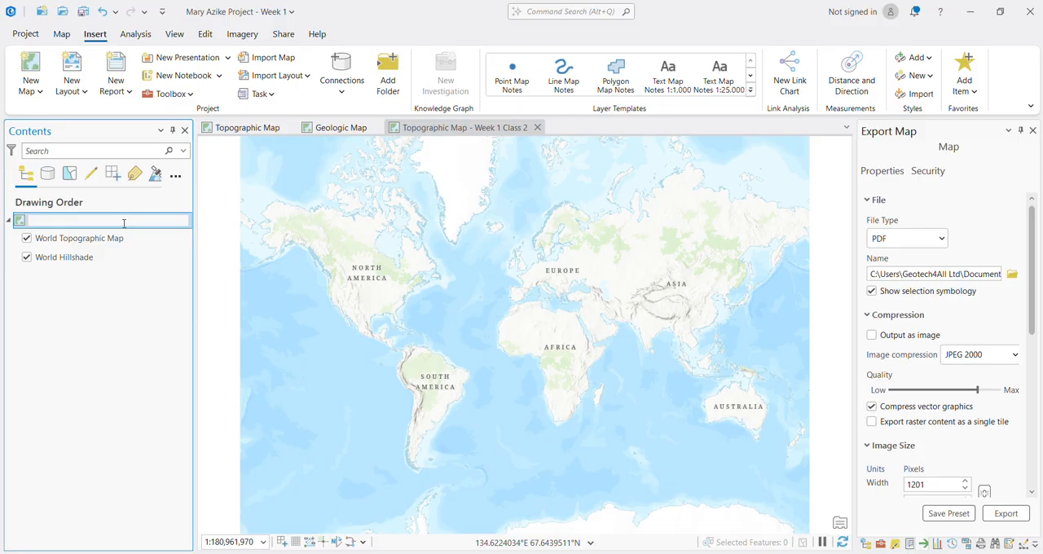
{"action": "type", "text": "Topographic Map - Week 1 Class 2"}
{"action": "key", "text": "Return"}
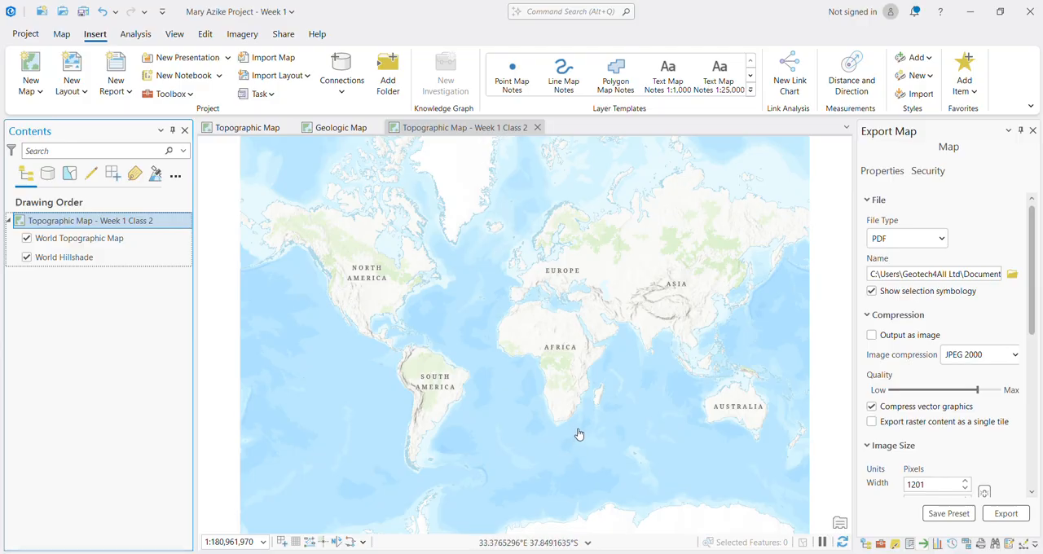
Step: Examine the topographic basemap from Africa through Nigeria down to the area around Enugu
{"action": "scroll", "coordinate": [548, 372], "scroll_direction": "up", "scroll_amount": 1}
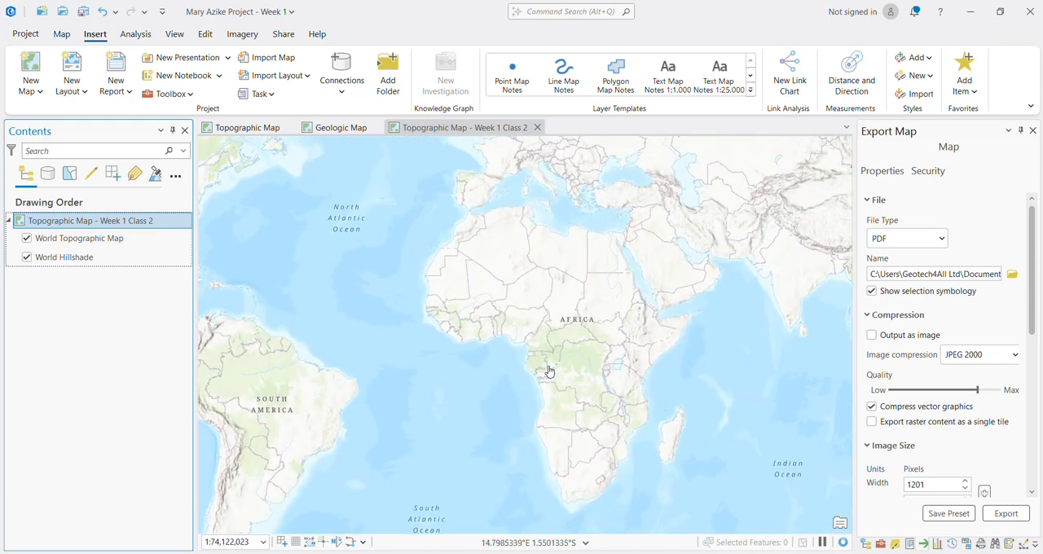
{"action": "scroll", "coordinate": [548, 371], "scroll_direction": "down", "scroll_amount": 1}
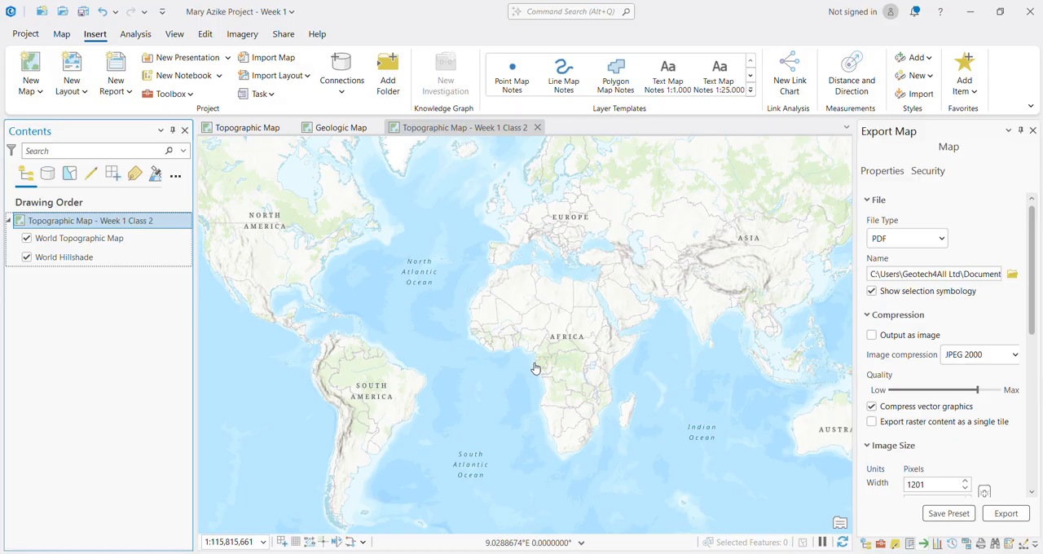
{"action": "scroll", "coordinate": [535, 368], "scroll_direction": "up", "scroll_amount": 2}
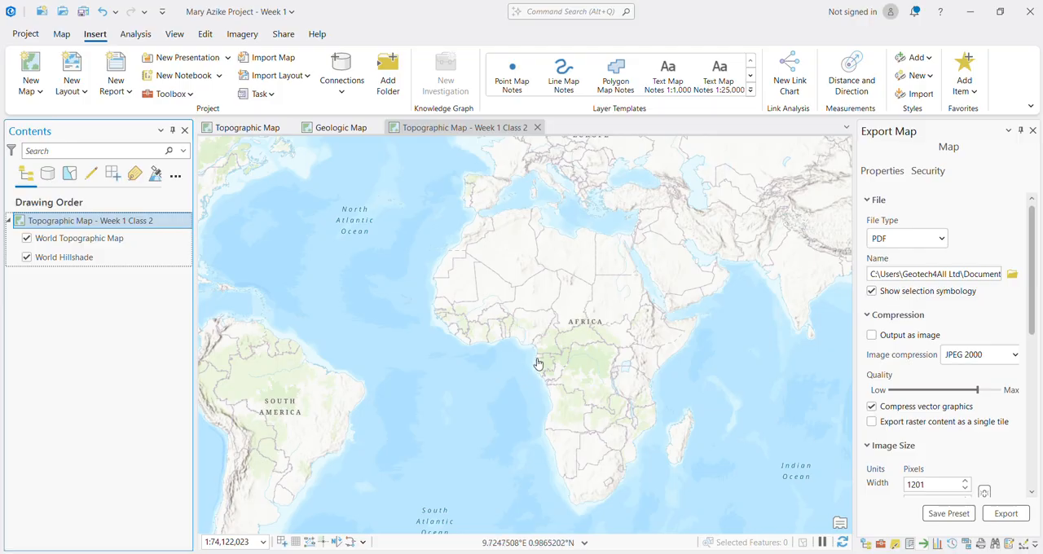
{"action": "scroll", "coordinate": [538, 362], "scroll_direction": "up", "scroll_amount": 1}
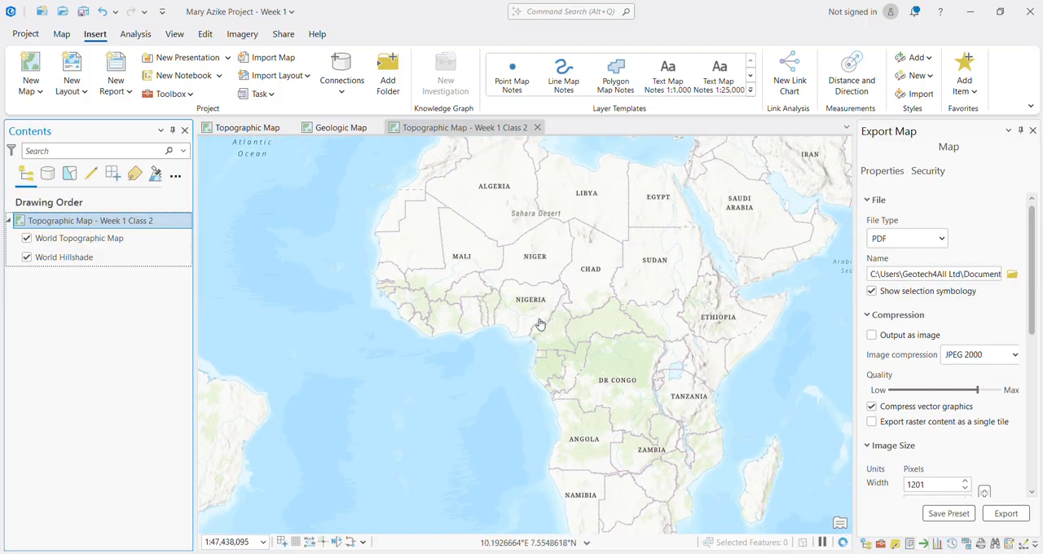
{"action": "scroll", "coordinate": [541, 326], "scroll_direction": "up", "scroll_amount": 2}
{"action": "scroll", "coordinate": [503, 274], "scroll_direction": "up", "scroll_amount": 2}
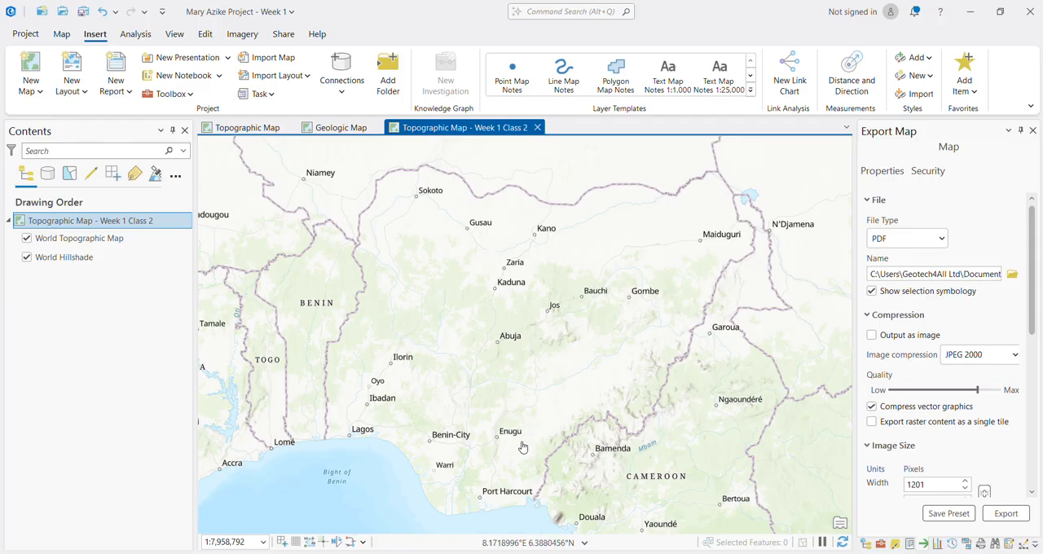
{"action": "scroll", "coordinate": [498, 461], "scroll_direction": "up", "scroll_amount": 2}
{"action": "scroll", "coordinate": [498, 462], "scroll_direction": "up", "scroll_amount": 4}
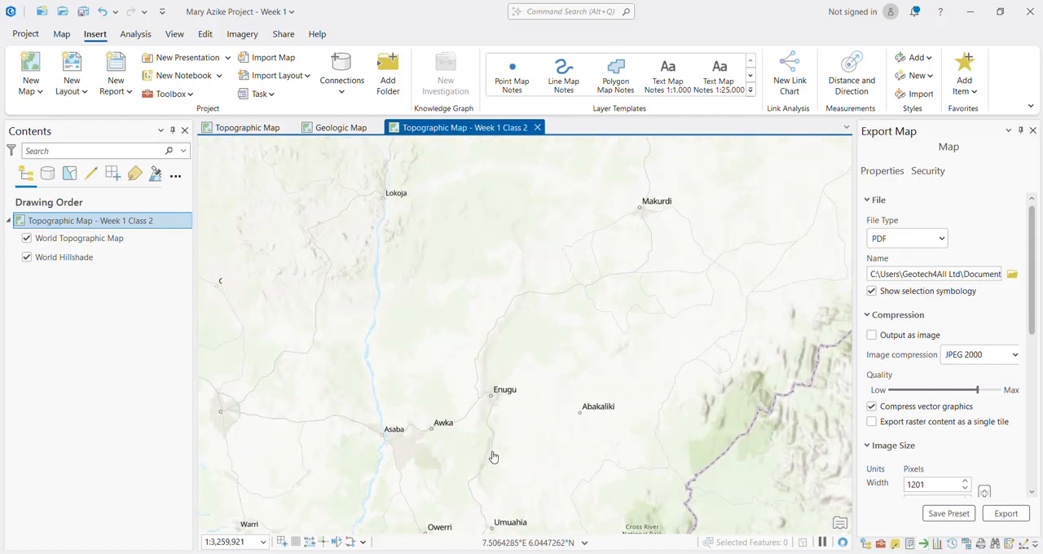
{"action": "scroll", "coordinate": [462, 401], "scroll_direction": "up", "scroll_amount": 1}
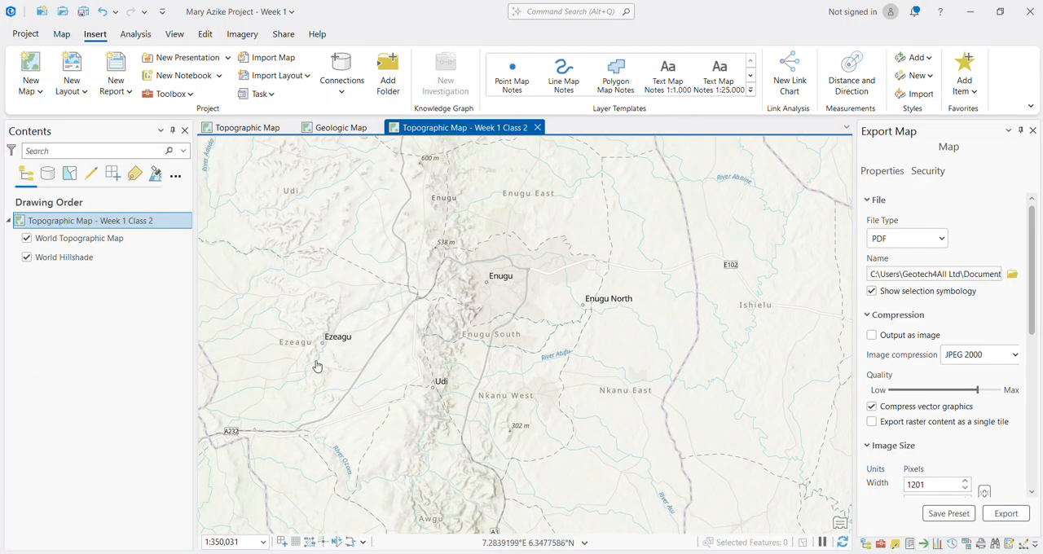
Step: Examine the terrain, rivers and roads around Ezeagu, Aguobu Owa and Oji River on the basemap
{"action": "left_click_drag", "start_coordinate": [317, 366], "coordinate": [577, 412]}
{"action": "scroll", "coordinate": [538, 412], "scroll_direction": "up", "scroll_amount": 1}
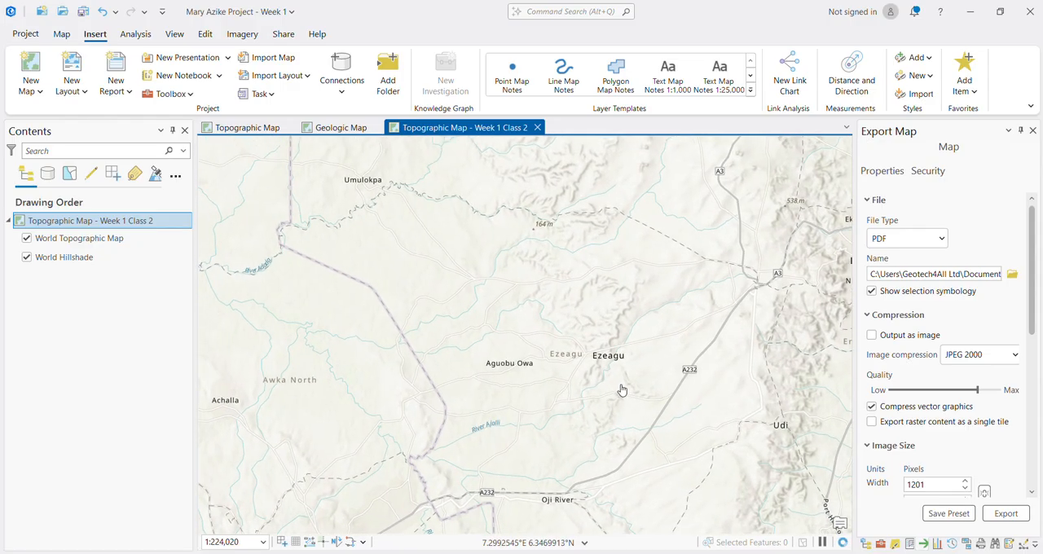
{"action": "left_click_drag", "start_coordinate": [634, 389], "coordinate": [631, 388]}
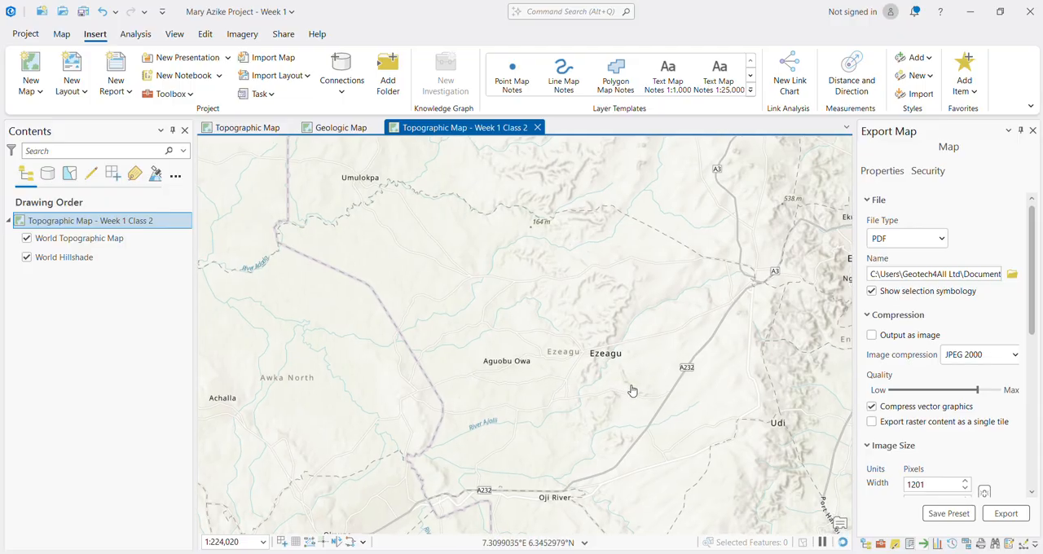
{"action": "left_click_drag", "start_coordinate": [585, 495], "coordinate": [574, 421]}
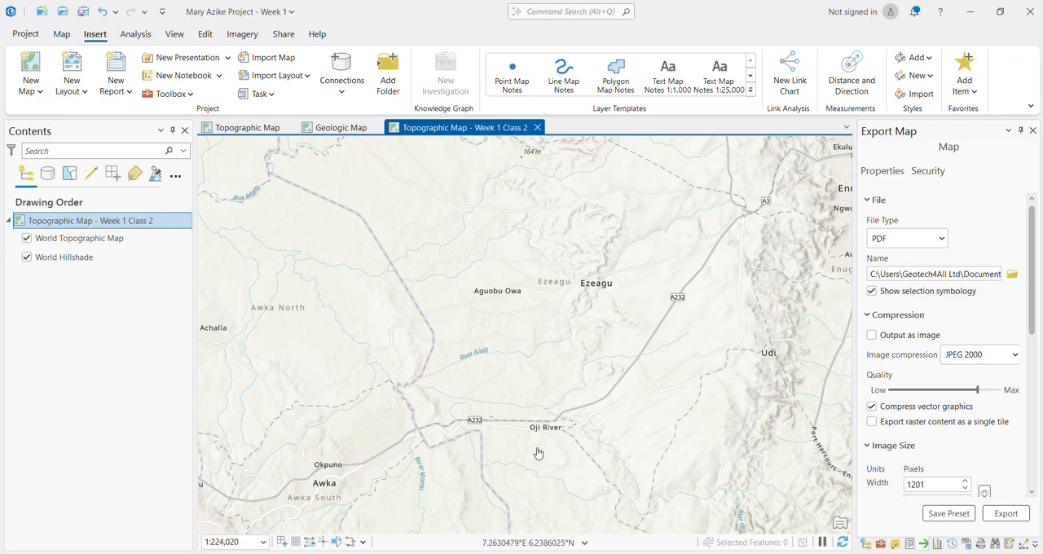
{"action": "scroll", "coordinate": [549, 458], "scroll_direction": "up", "scroll_amount": 2}
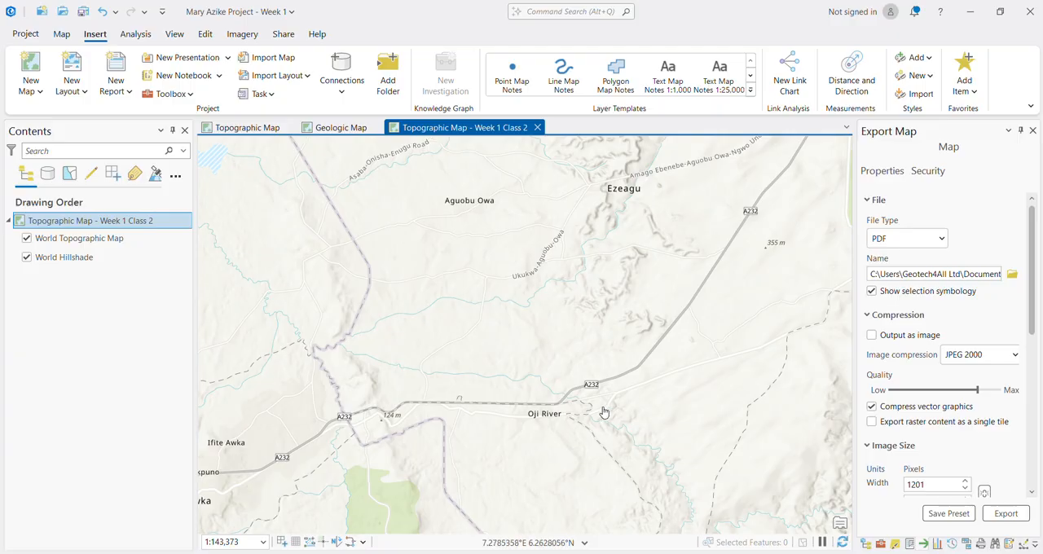
{"action": "left_click_drag", "start_coordinate": [612, 430], "coordinate": [615, 470]}
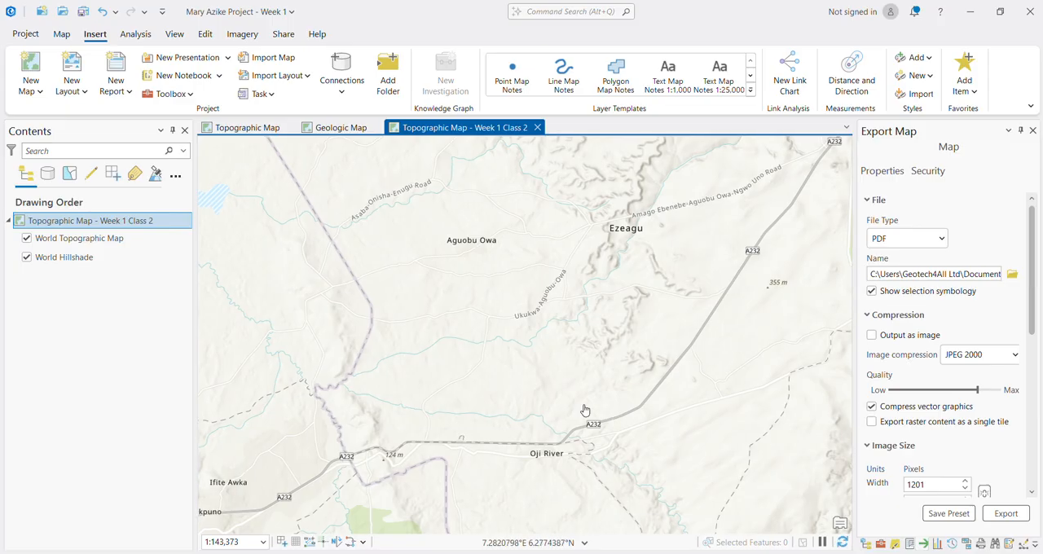
{"action": "left_click_drag", "start_coordinate": [670, 431], "coordinate": [647, 433]}
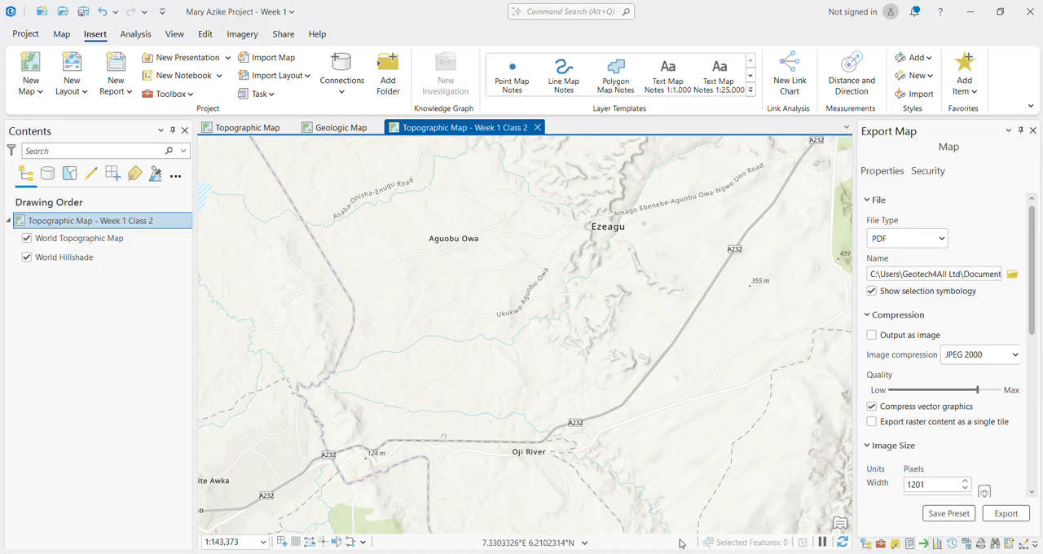
Step: Switch to the Chrome meeting window and show the HDX page of the Nigeria subnational administrative boundaries dataset
{"action": "mouse_move", "coordinate": [689, 553]}
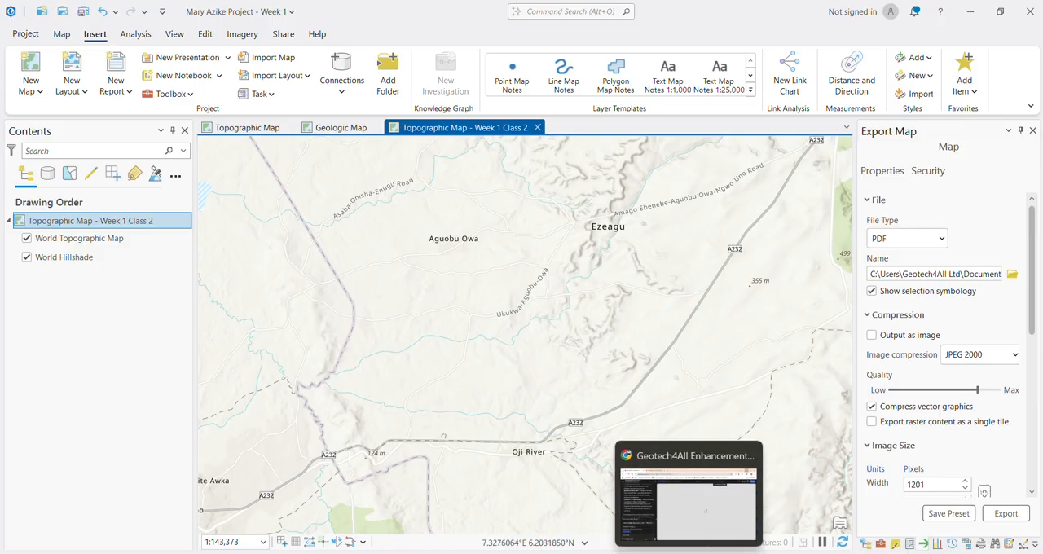
{"action": "mouse_move", "coordinate": [629, 553]}
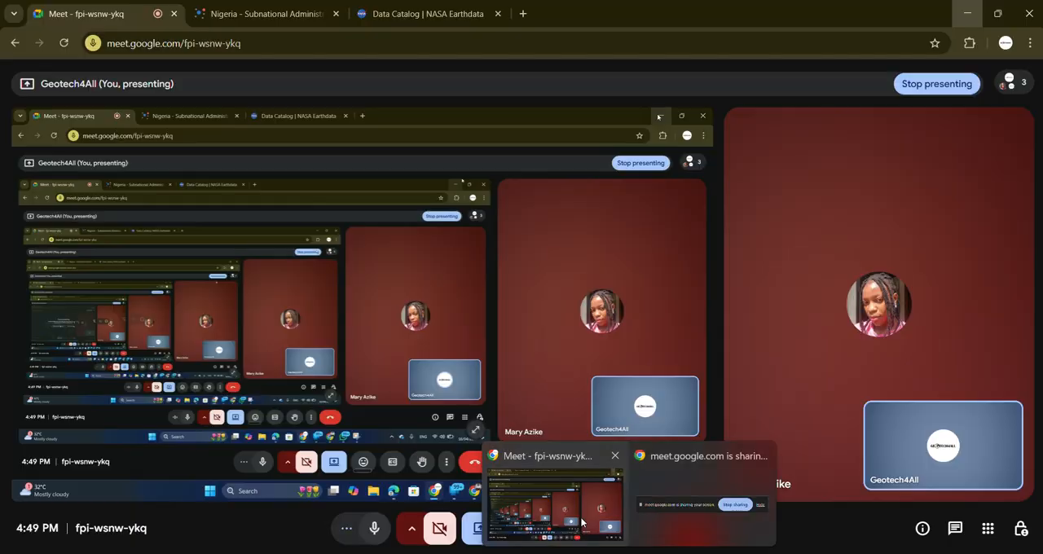
{"action": "left_click", "coordinate": [555, 501]}
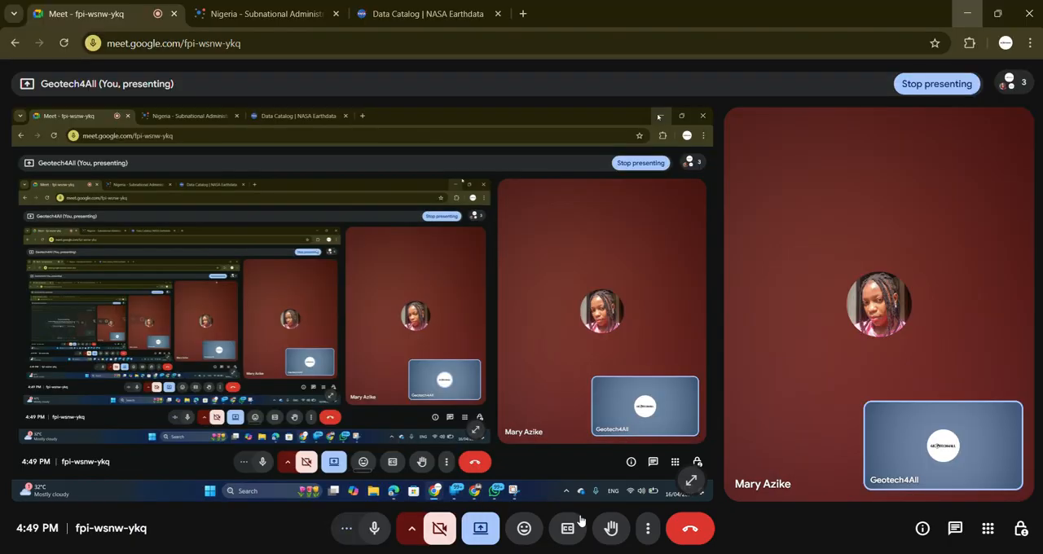
{"action": "left_click", "coordinate": [280, 15]}
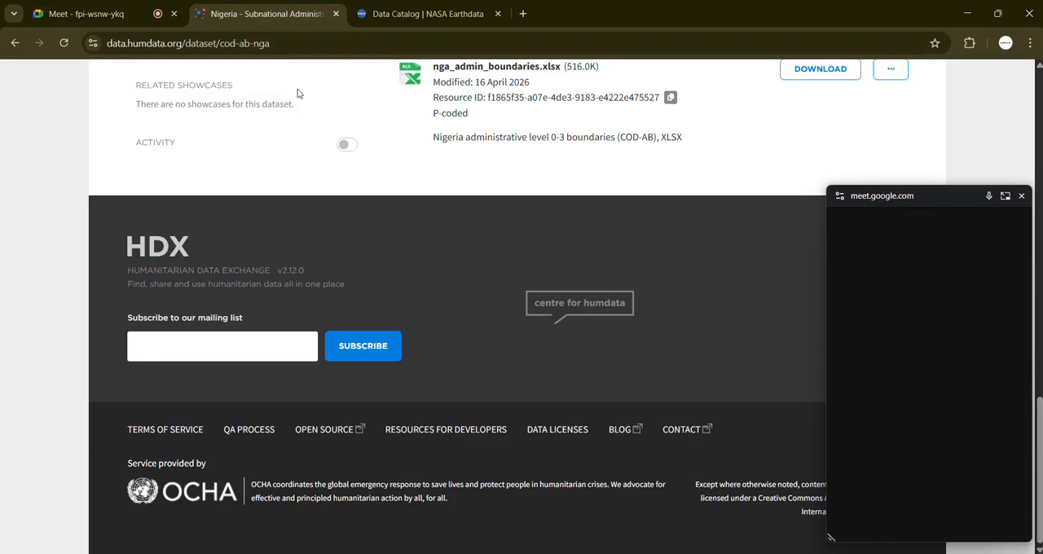
Step: Close the floating meeting window and return to the title and description of the HDX Nigeria boundaries dataset
{"action": "scroll", "coordinate": [348, 186], "scroll_direction": "up", "scroll_amount": 10}
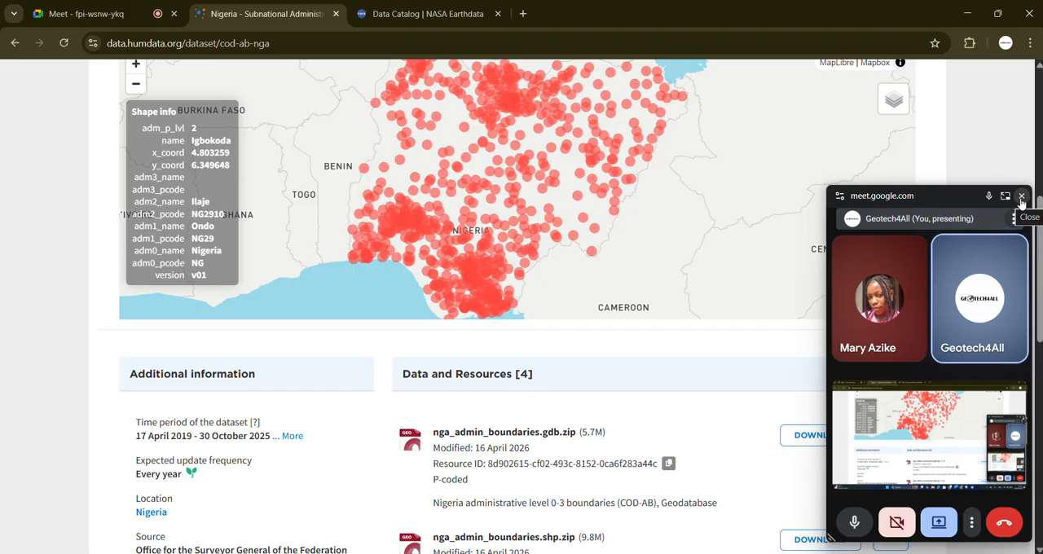
{"action": "left_click", "coordinate": [1022, 199]}
{"action": "scroll", "coordinate": [465, 335], "scroll_direction": "up", "scroll_amount": 5}
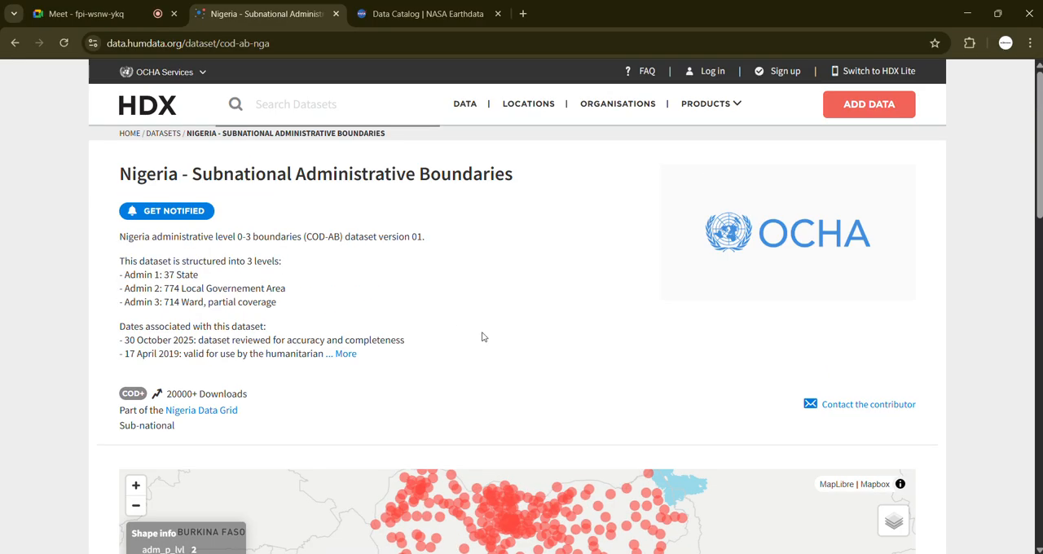
Step: Return to the Google results for nigeria shapefile and examine the listed sources of Nigerian boundary data
{"action": "left_click", "coordinate": [14, 43]}
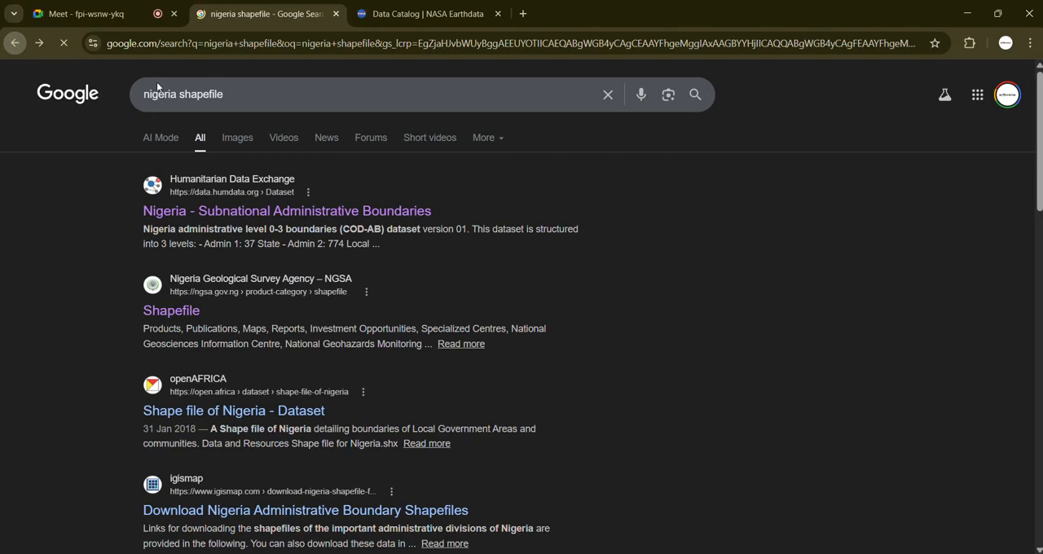
{"action": "left_click", "coordinate": [165, 95]}
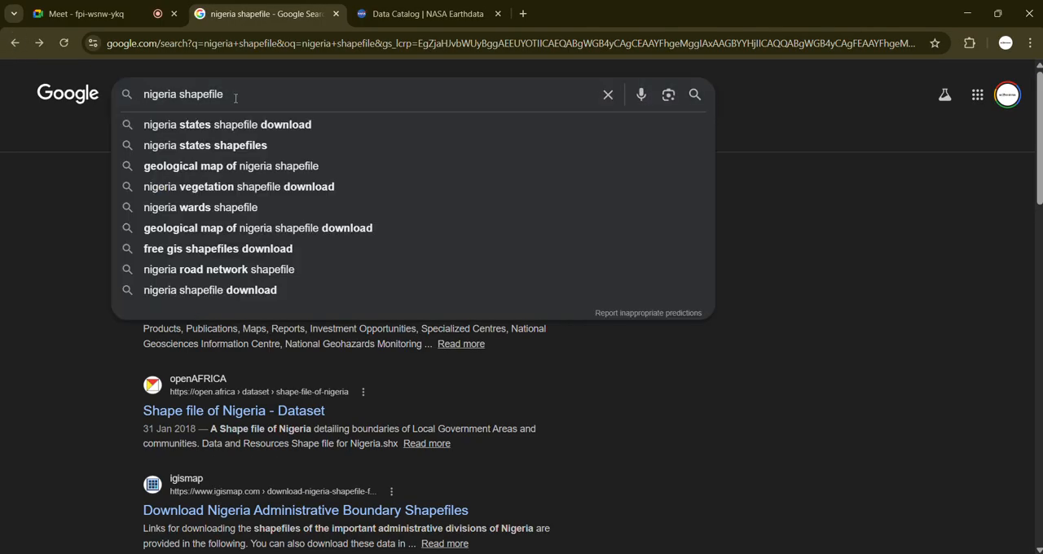
{"action": "left_click", "coordinate": [54, 294]}
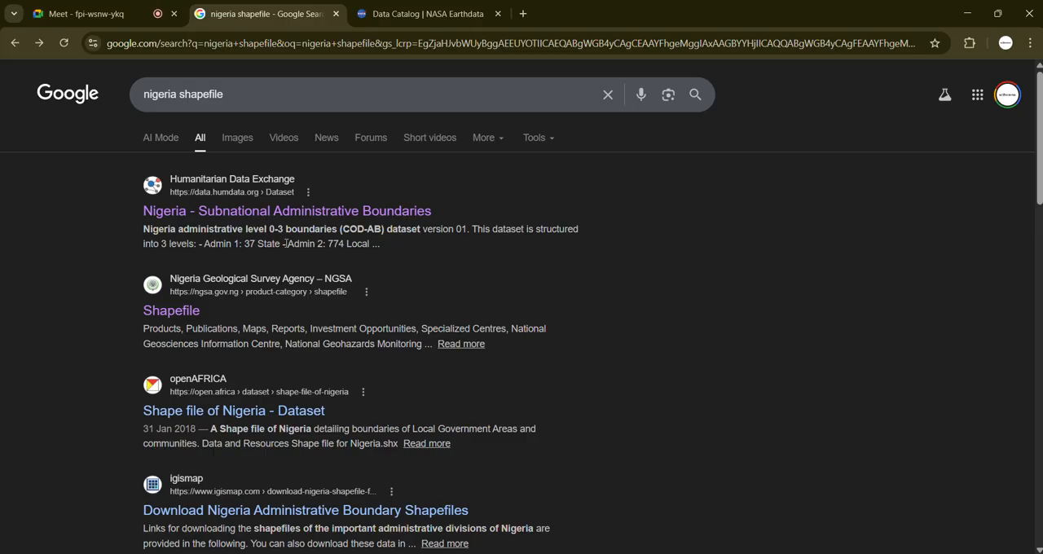
{"action": "scroll", "coordinate": [291, 366], "scroll_direction": "down", "scroll_amount": 3}
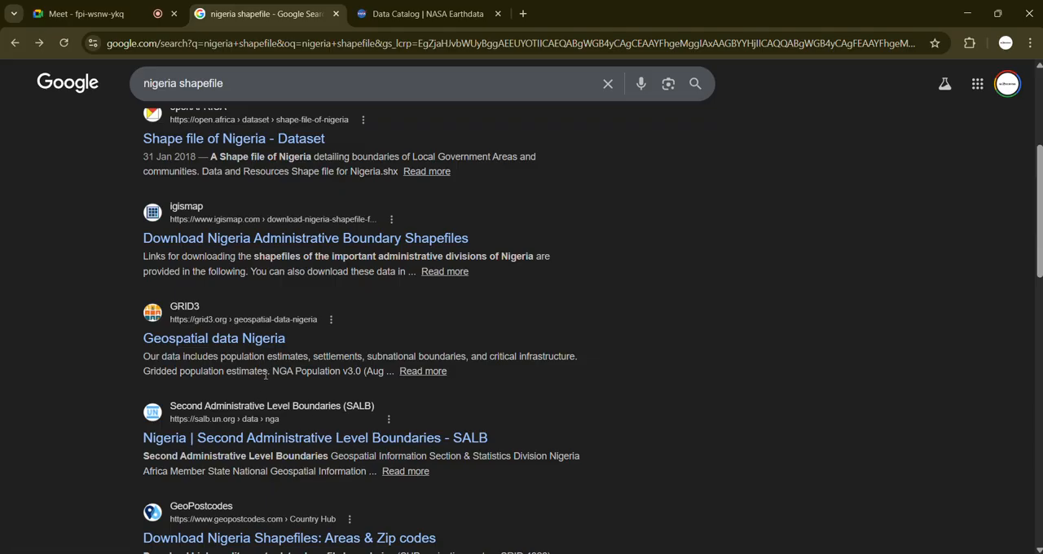
{"action": "scroll", "coordinate": [265, 376], "scroll_direction": "up", "scroll_amount": 3}
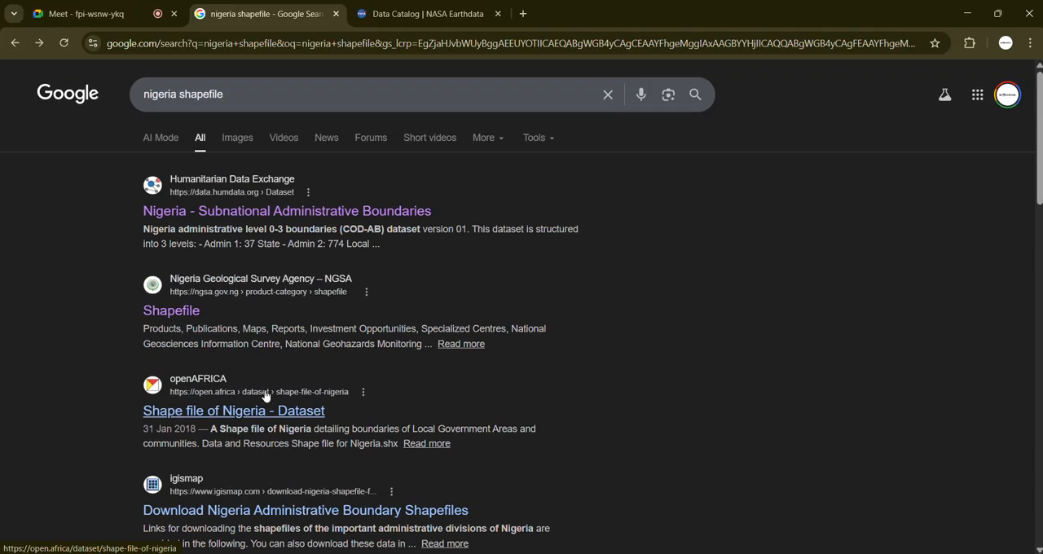
{"action": "scroll", "coordinate": [264, 390], "scroll_direction": "down", "scroll_amount": 2}
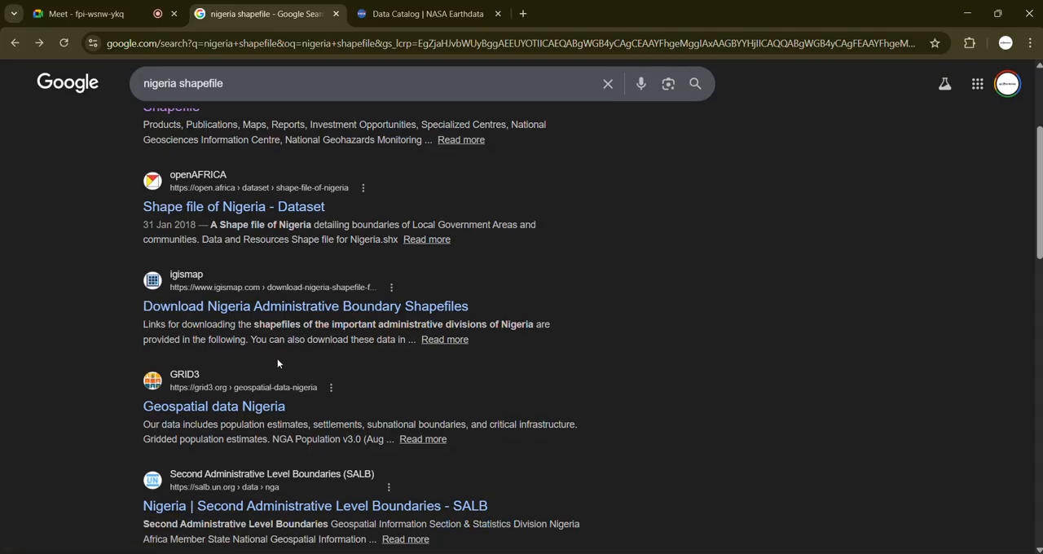
{"action": "scroll", "coordinate": [282, 363], "scroll_direction": "up", "scroll_amount": 3}
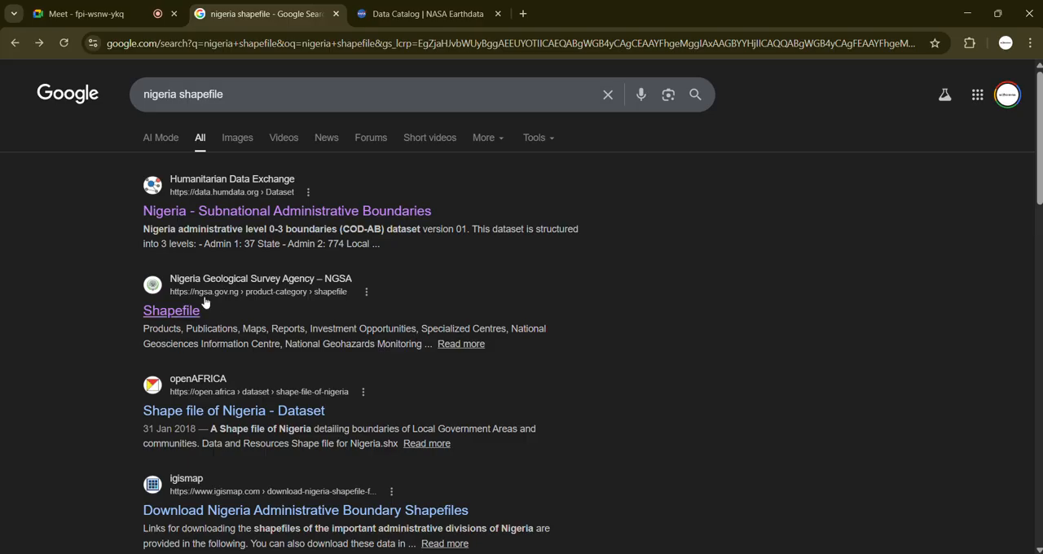
Step: Open the Humanitarian Data Exchange result Nigeria - Subnational Administrative Boundaries and show its Data and Resources list
{"action": "left_click", "coordinate": [215, 218]}
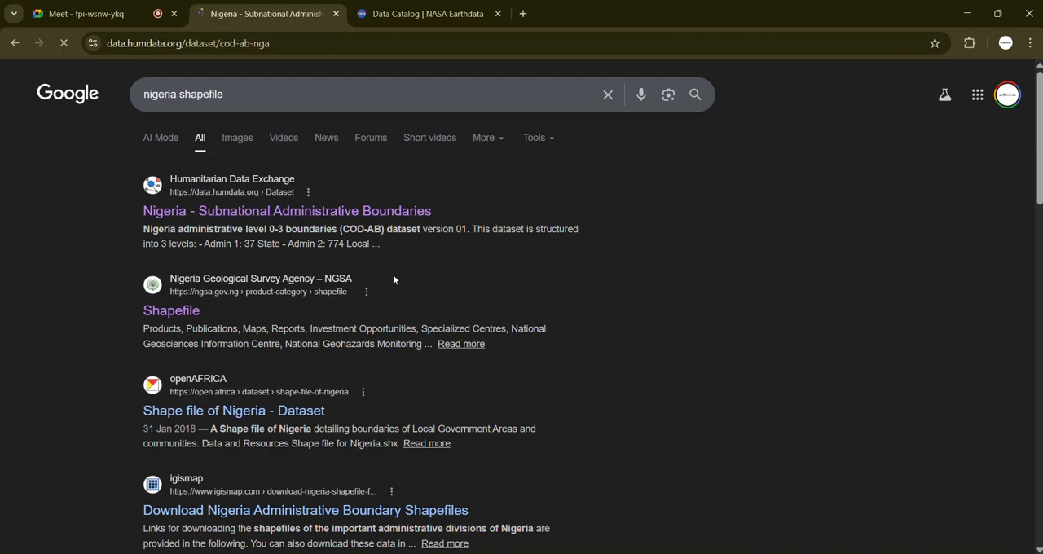
{"action": "scroll", "coordinate": [527, 308], "scroll_direction": "down", "scroll_amount": 4}
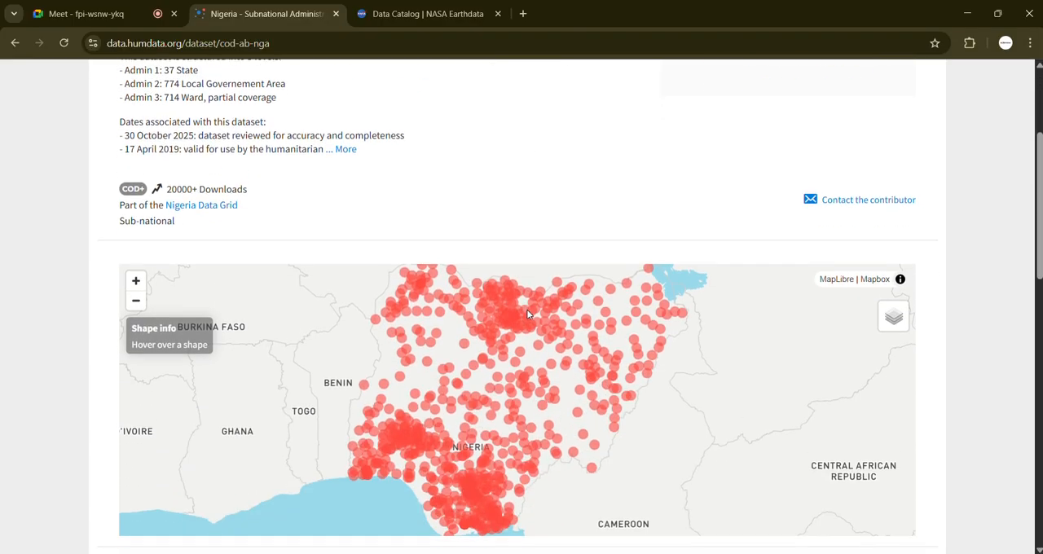
{"action": "scroll", "coordinate": [527, 308], "scroll_direction": "down", "scroll_amount": 2}
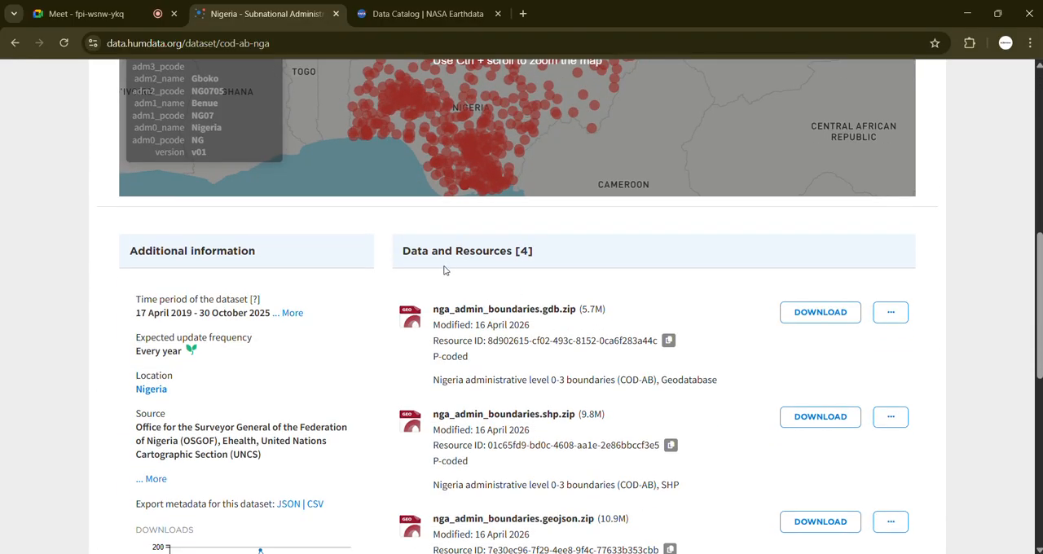
{"action": "scroll", "coordinate": [453, 290], "scroll_direction": "down", "scroll_amount": 1}
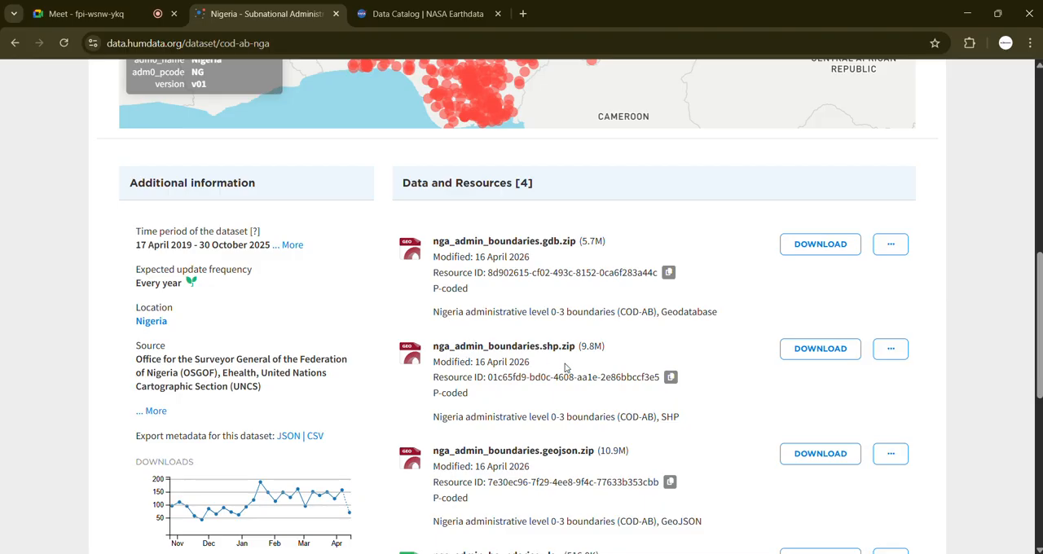
{"action": "scroll", "coordinate": [498, 400], "scroll_direction": "down", "scroll_amount": 1}
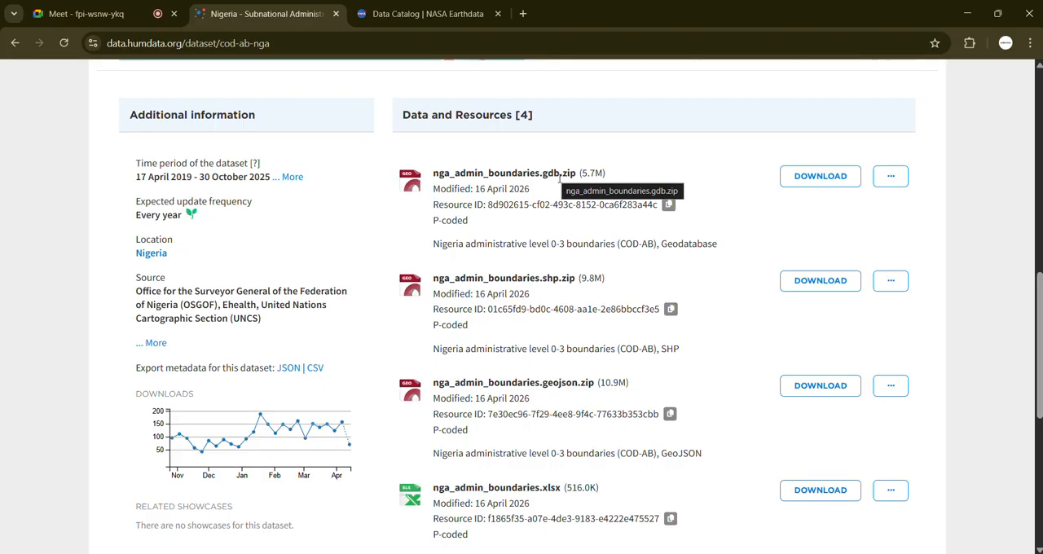
Step: Examine the gdb, shp, geojson and xlsx formats offered for nga_admin_boundaries, highlighting the geospatial file extensions
{"action": "left_click_drag", "start_coordinate": [544, 174], "coordinate": [561, 170]}
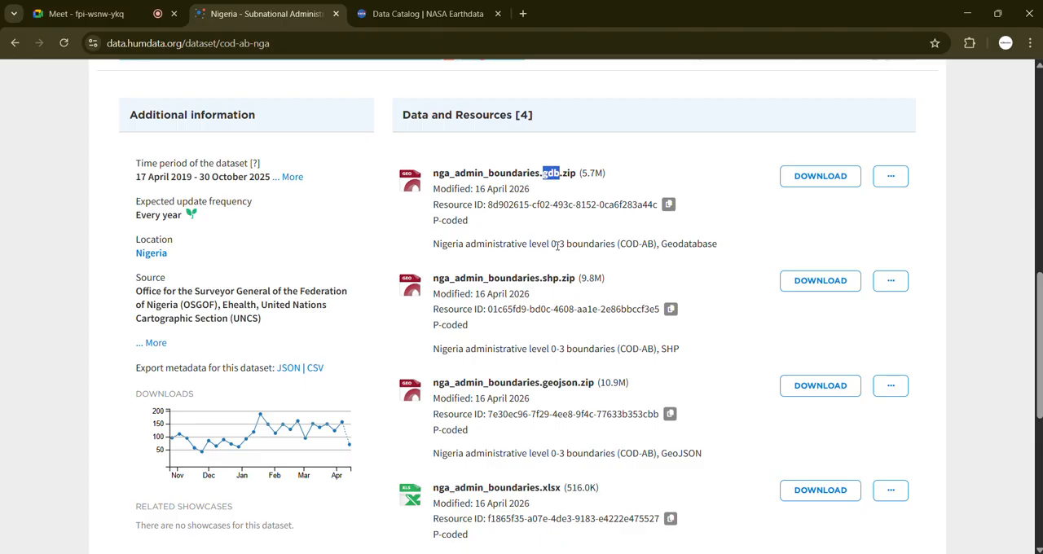
{"action": "left_click", "coordinate": [568, 230]}
{"action": "left_click_drag", "start_coordinate": [544, 277], "coordinate": [555, 276]}
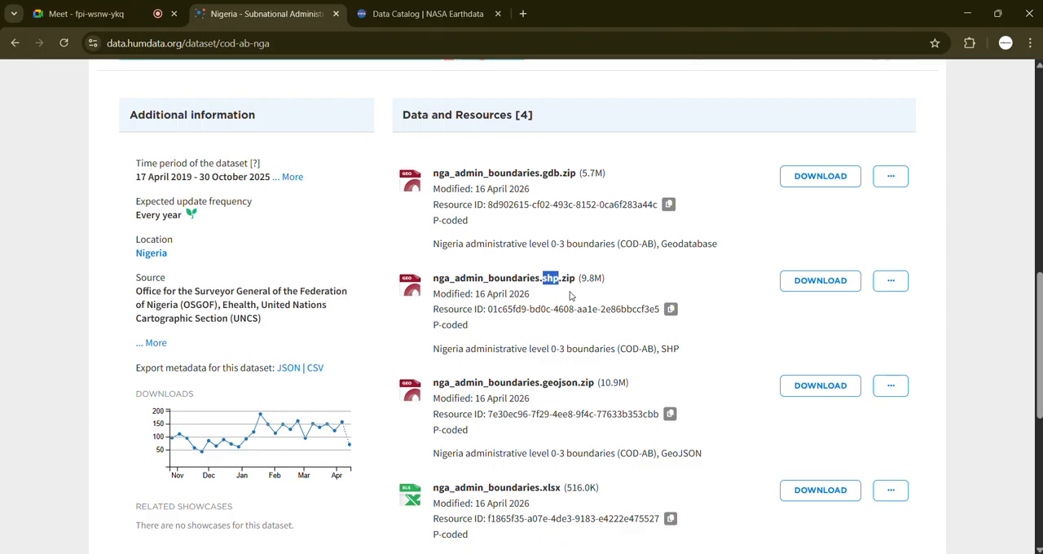
{"action": "left_click", "coordinate": [569, 302]}
{"action": "left_click_drag", "start_coordinate": [544, 383], "coordinate": [580, 383]}
{"action": "left_click", "coordinate": [568, 405]}
{"action": "scroll", "coordinate": [552, 409], "scroll_direction": "down", "scroll_amount": 1}
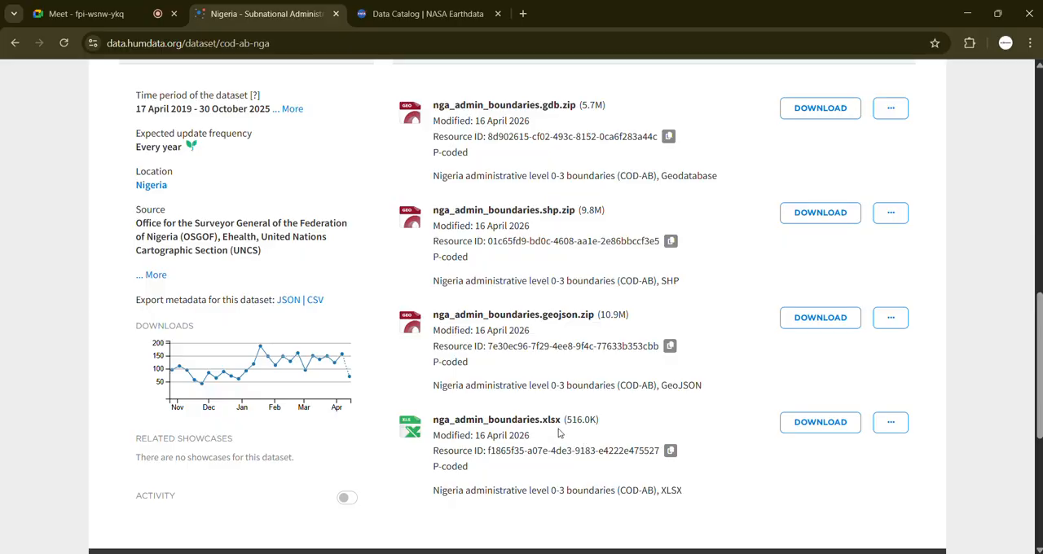
{"action": "scroll", "coordinate": [562, 446], "scroll_direction": "down", "scroll_amount": 1}
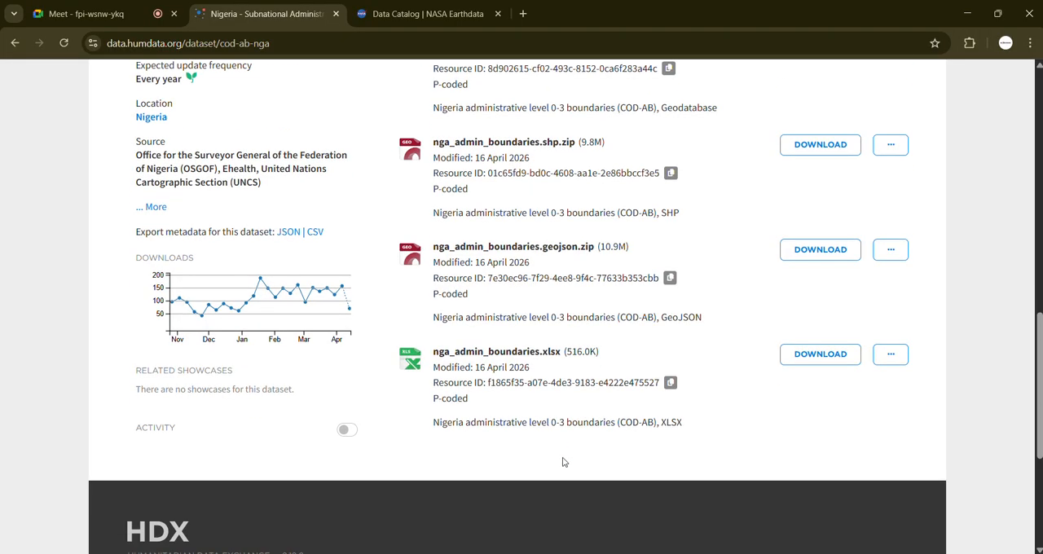
{"action": "scroll", "coordinate": [563, 462], "scroll_direction": "down", "scroll_amount": 1}
Step: Download nga_admin_boundaries.shp.zip, then complete the robot check and submit the e-mail address for dataset notifications
{"action": "scroll", "coordinate": [603, 458], "scroll_direction": "up", "scroll_amount": 4}
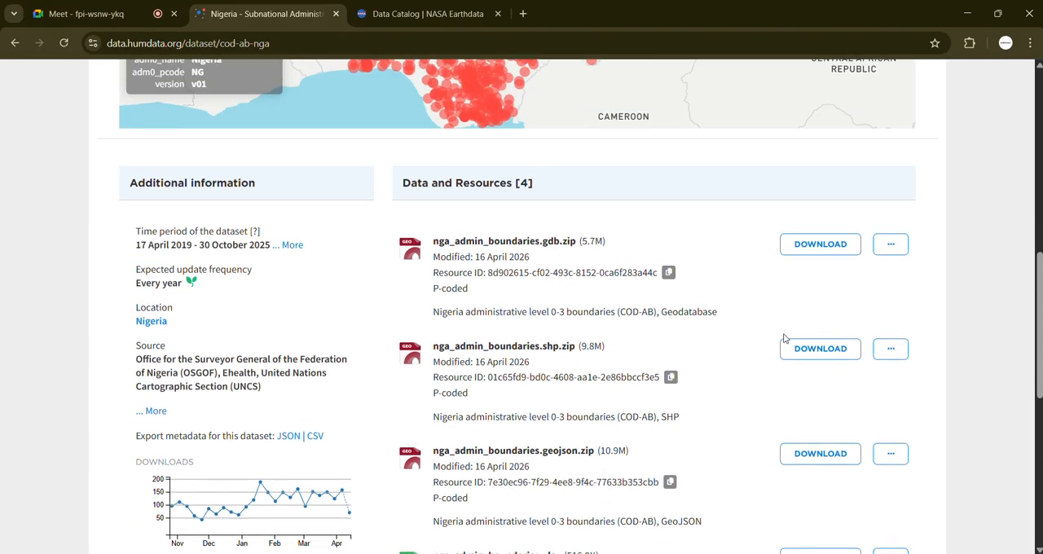
{"action": "left_click", "coordinate": [818, 350]}
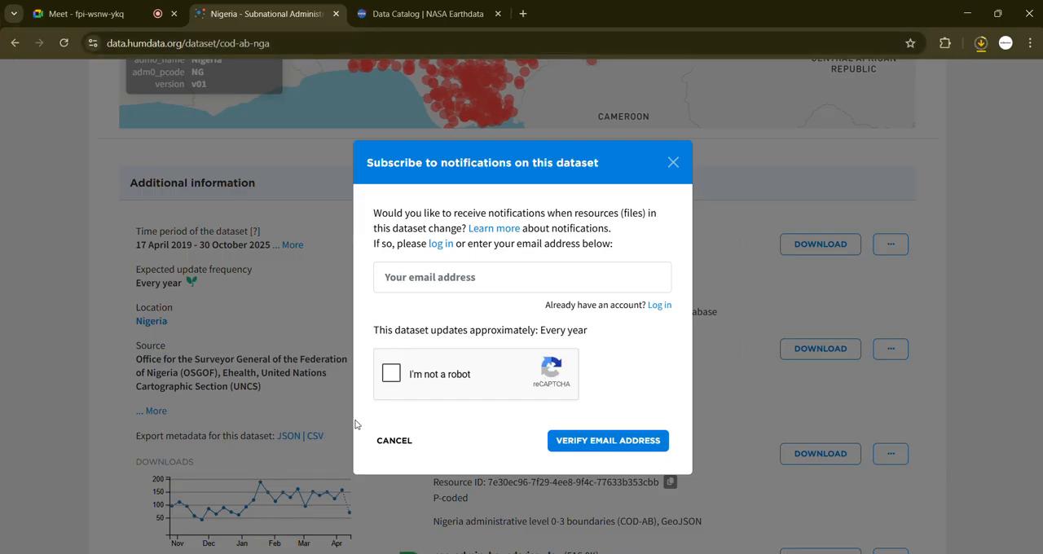
{"action": "left_click", "coordinate": [391, 373]}
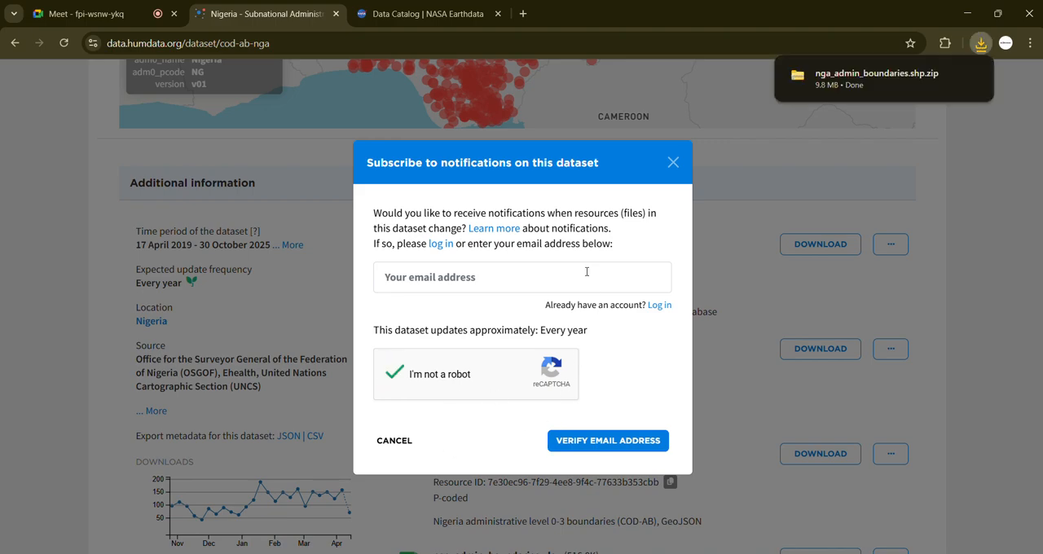
{"action": "left_click", "coordinate": [526, 276]}
{"action": "left_click", "coordinate": [526, 338]}
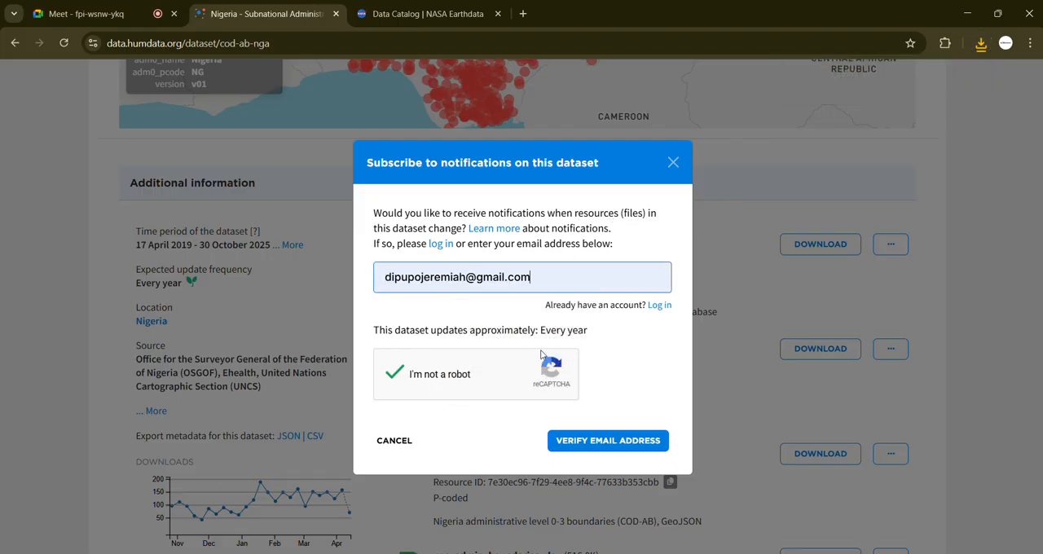
{"action": "left_click", "coordinate": [620, 444]}
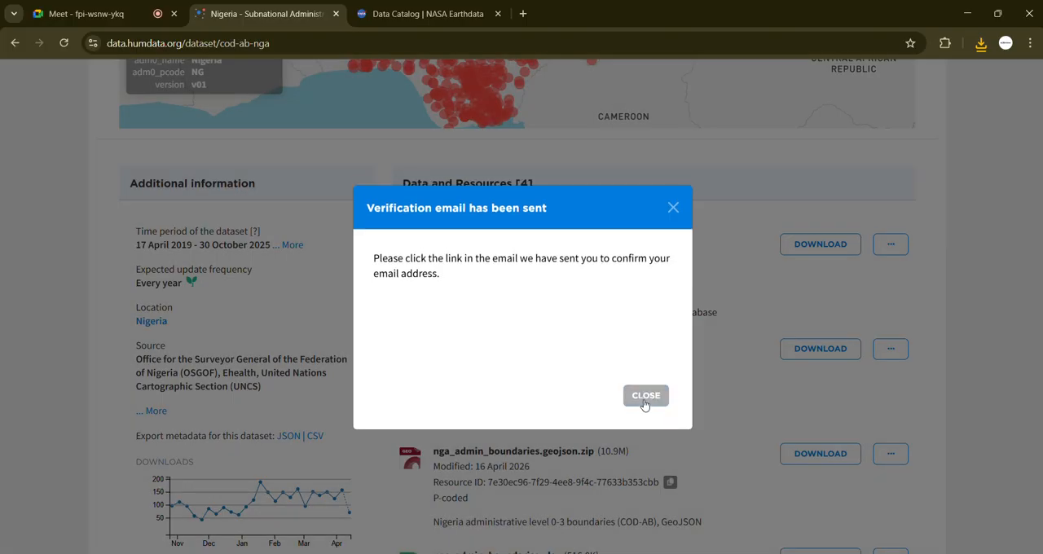
{"action": "left_click", "coordinate": [645, 397]}
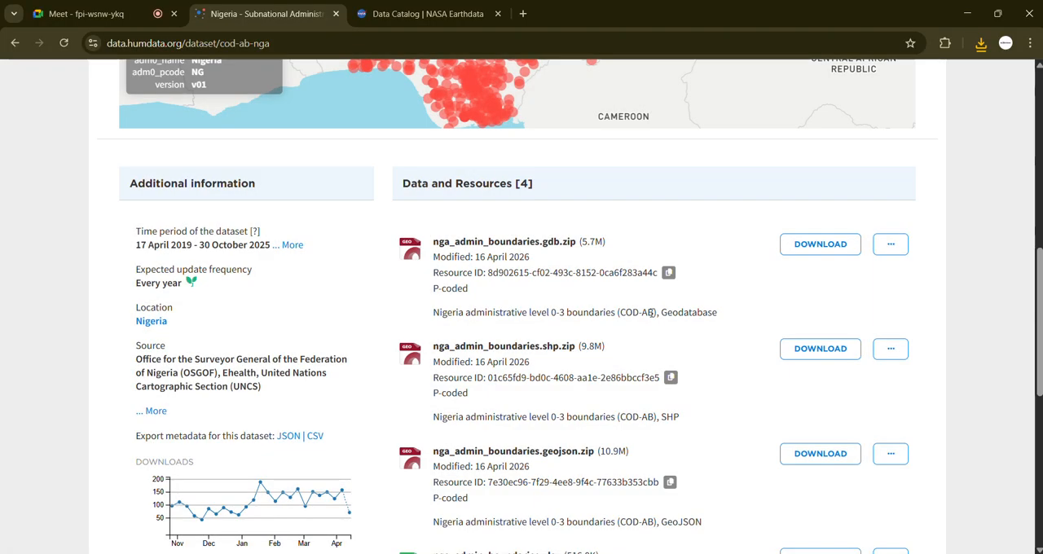
Step: Go back to the nigeria shapefile search results and check the recent download history for the boundaries zip
{"action": "left_click", "coordinate": [977, 47]}
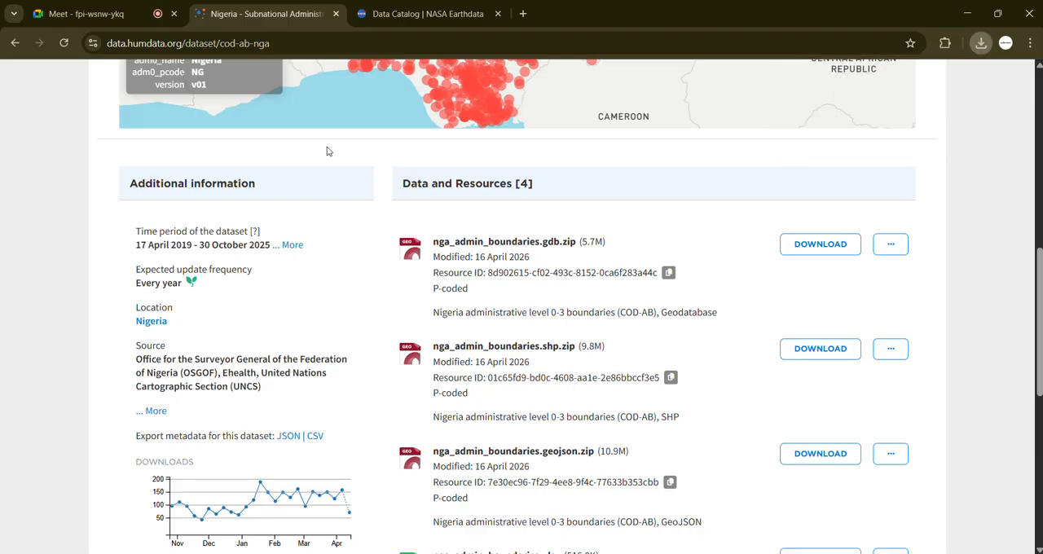
{"action": "left_click", "coordinate": [17, 42]}
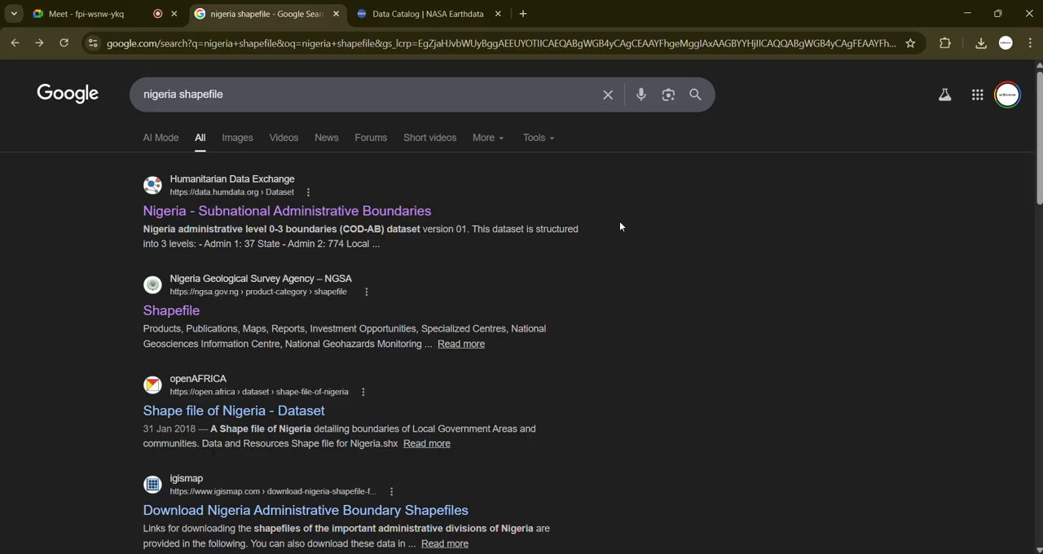
{"action": "left_click", "coordinate": [979, 47]}
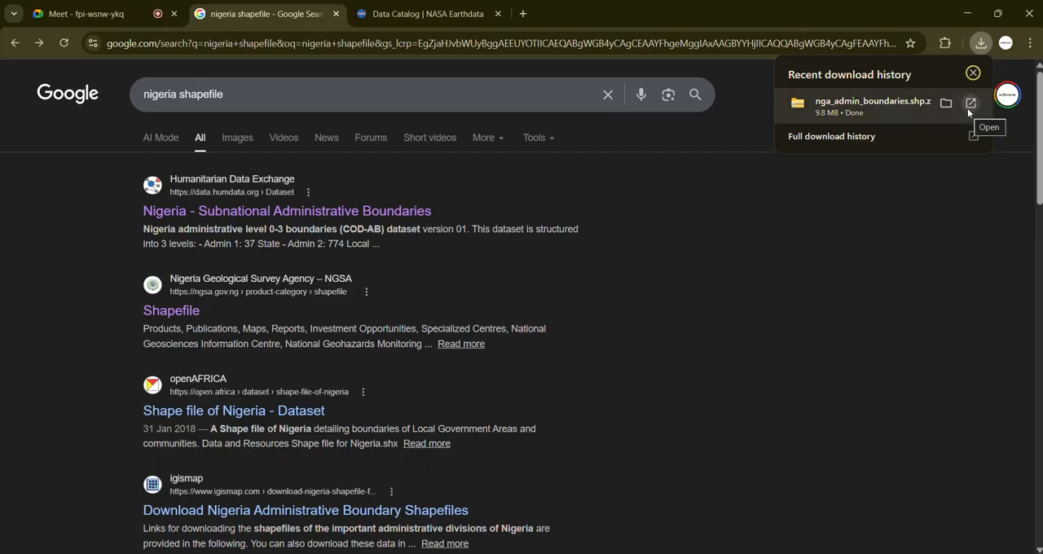
{"action": "left_click", "coordinate": [737, 296]}
Step: Open the GRID3 Geospatial data Nigeria search result and accept the site's cookies
{"action": "scroll", "coordinate": [252, 452], "scroll_direction": "down", "scroll_amount": 2}
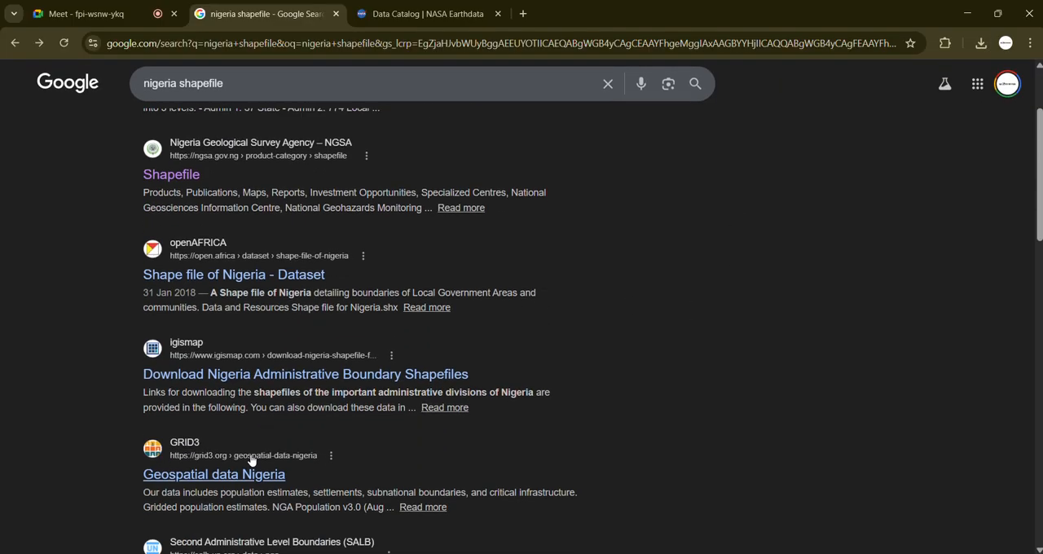
{"action": "scroll", "coordinate": [252, 447], "scroll_direction": "down", "scroll_amount": 1}
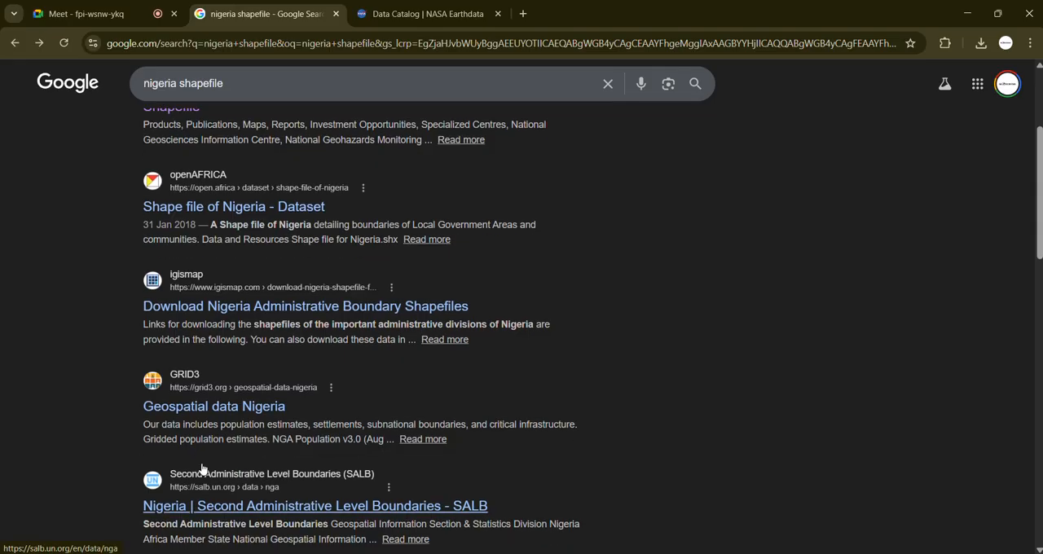
{"action": "left_click", "coordinate": [229, 408]}
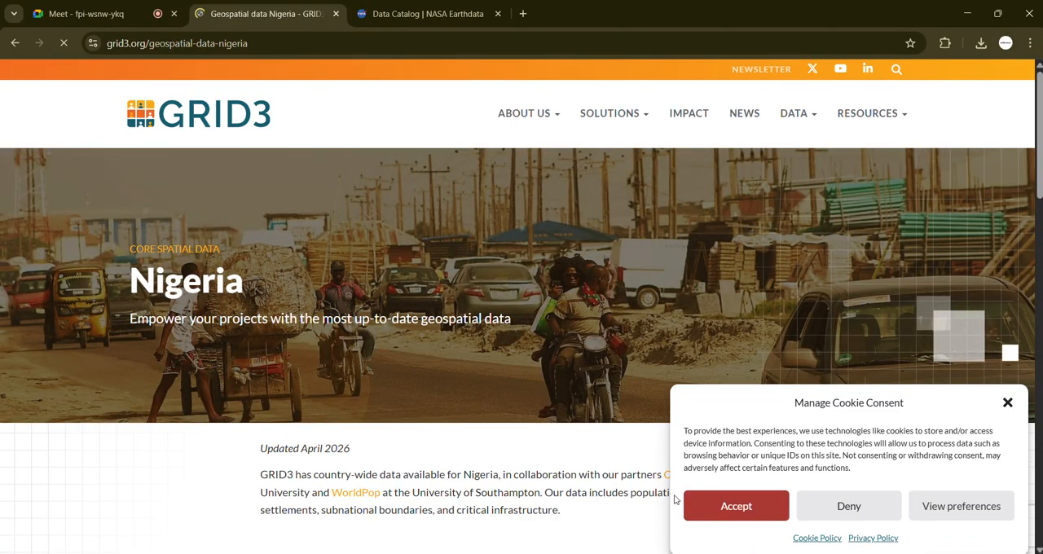
{"action": "left_click", "coordinate": [710, 503]}
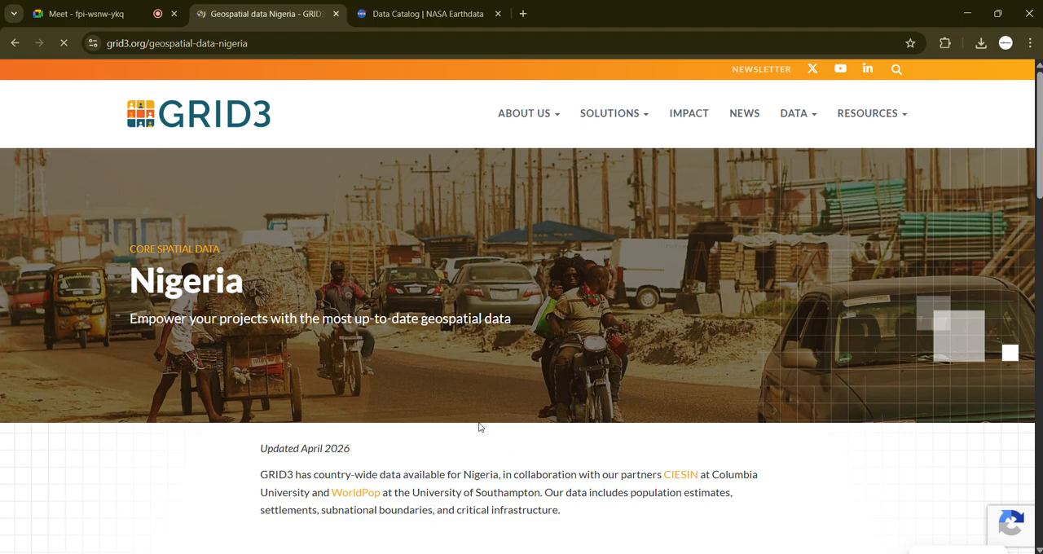
Step: Examine the state, LGA and ward boundary datasets and the settlement datasets listed on GRID3's Nigeria page
{"action": "scroll", "coordinate": [480, 427], "scroll_direction": "down", "scroll_amount": 4}
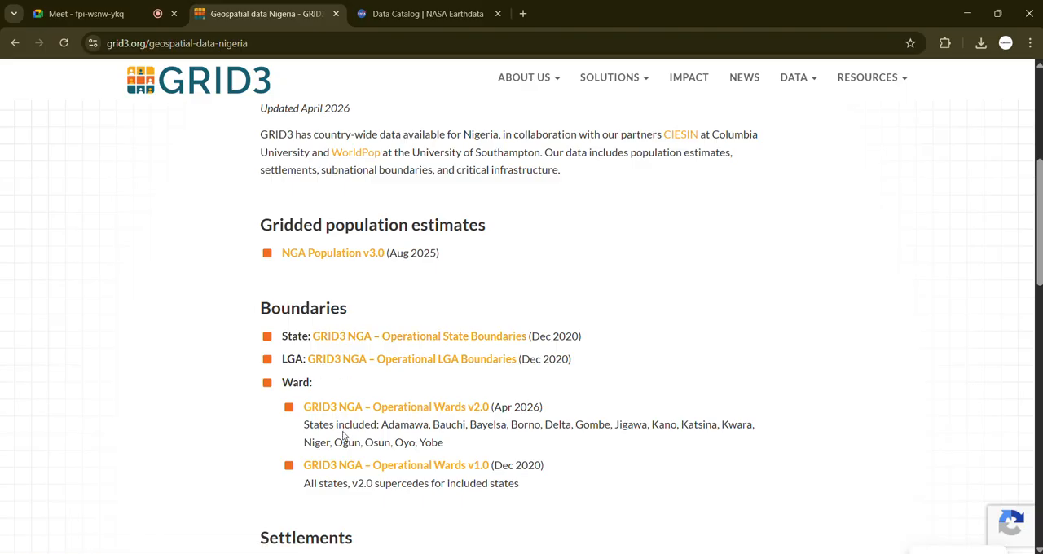
{"action": "scroll", "coordinate": [343, 438], "scroll_direction": "down", "scroll_amount": 1}
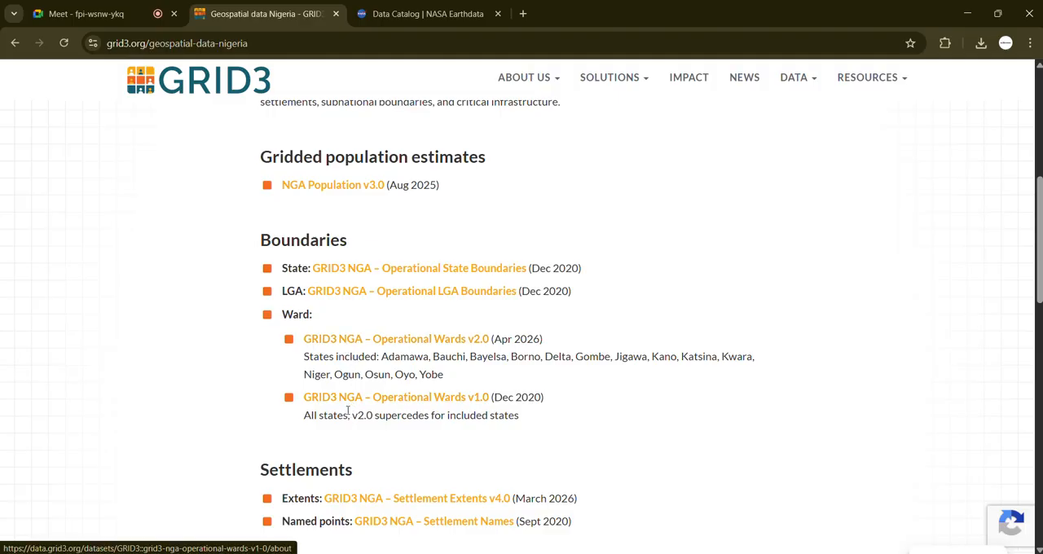
{"action": "scroll", "coordinate": [346, 416], "scroll_direction": "down", "scroll_amount": 2}
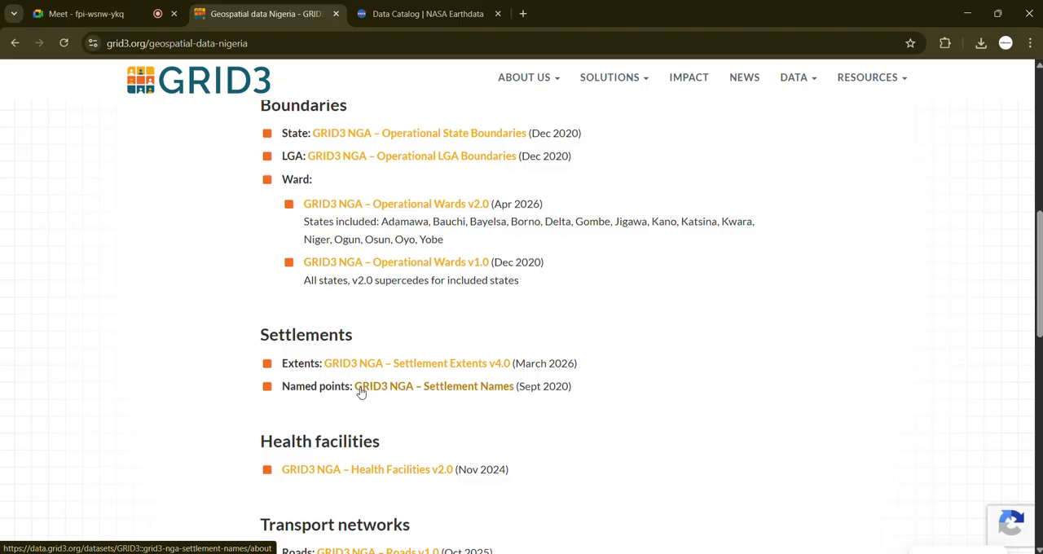
{"action": "scroll", "coordinate": [361, 391], "scroll_direction": "up", "scroll_amount": 1}
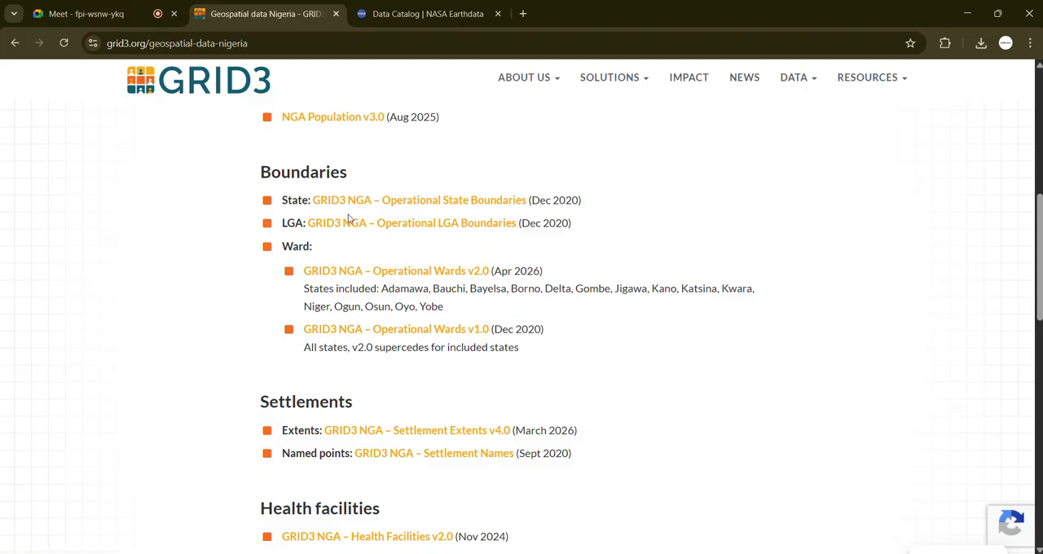
{"action": "scroll", "coordinate": [371, 196], "scroll_direction": "up", "scroll_amount": 1}
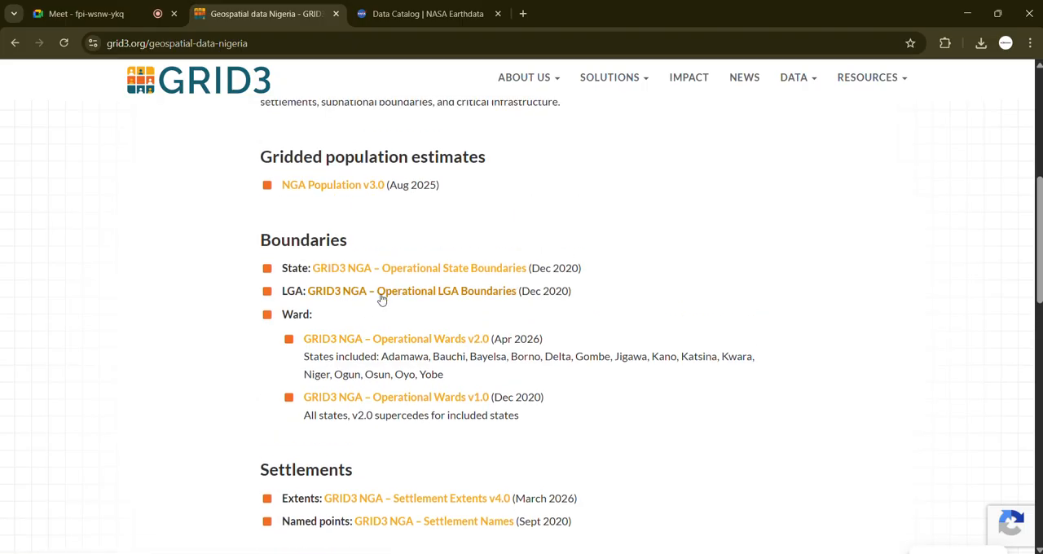
Step: Check the recent download history and review the settlement, health facility and transport datasets on GRID3's Nigeria page
{"action": "left_click", "coordinate": [980, 44]}
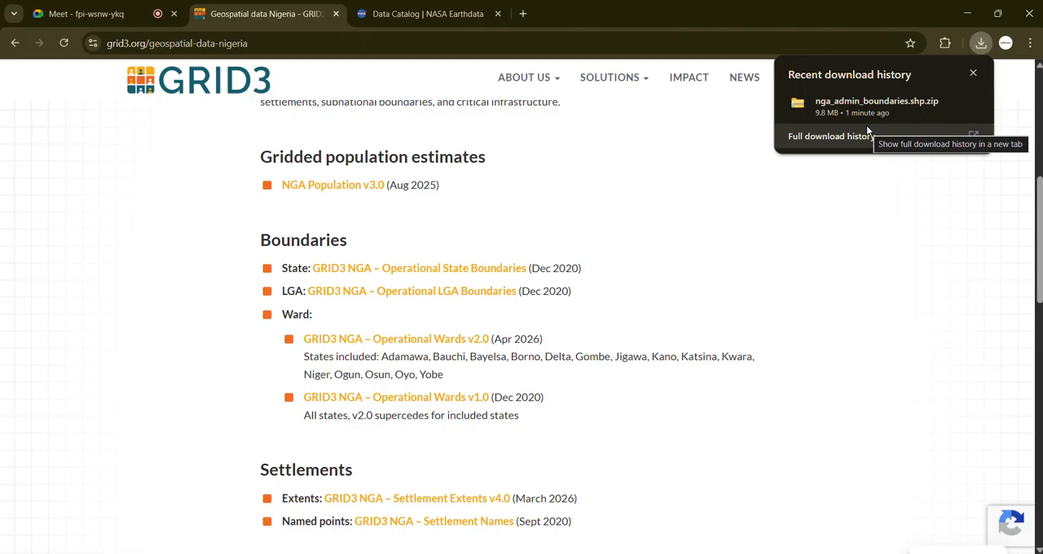
{"action": "left_click", "coordinate": [726, 280]}
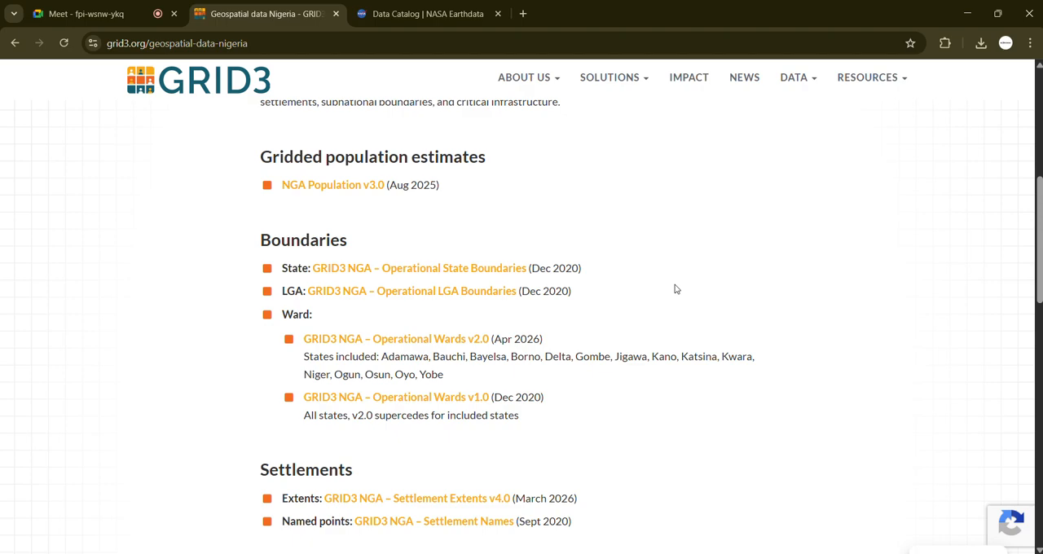
{"action": "scroll", "coordinate": [354, 505], "scroll_direction": "down", "scroll_amount": 2}
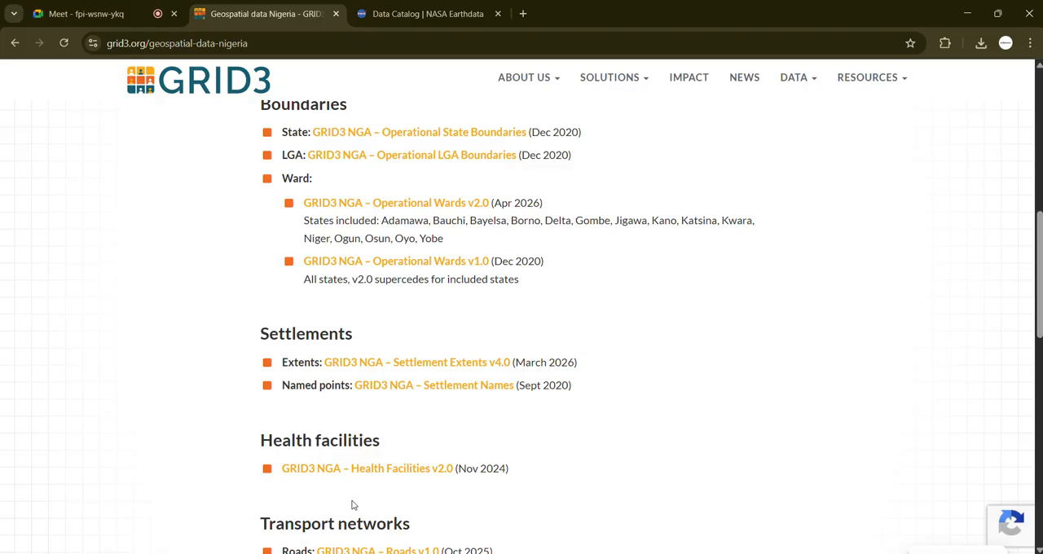
{"action": "scroll", "coordinate": [438, 483], "scroll_direction": "down", "scroll_amount": 2}
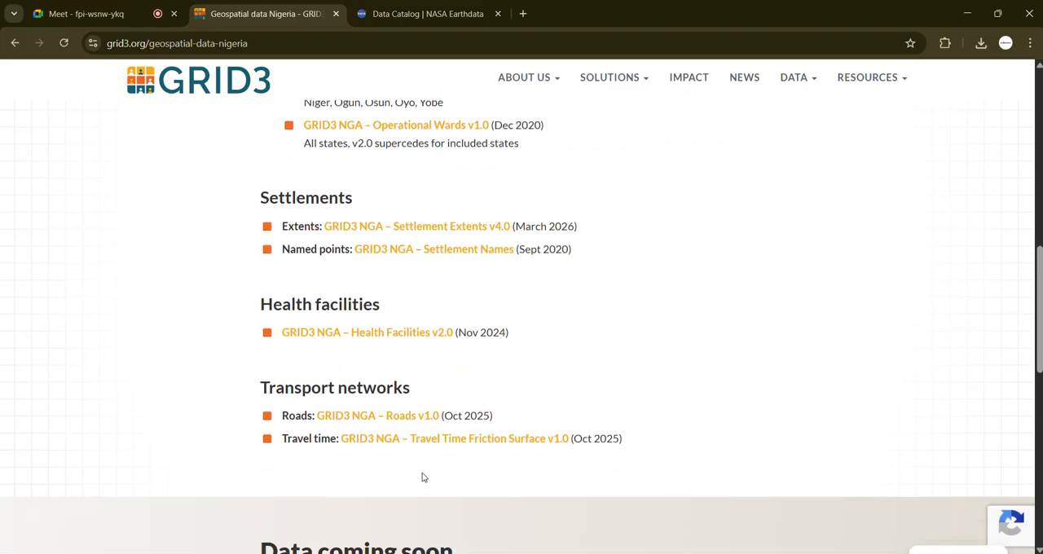
{"action": "scroll", "coordinate": [362, 426], "scroll_direction": "up", "scroll_amount": 5}
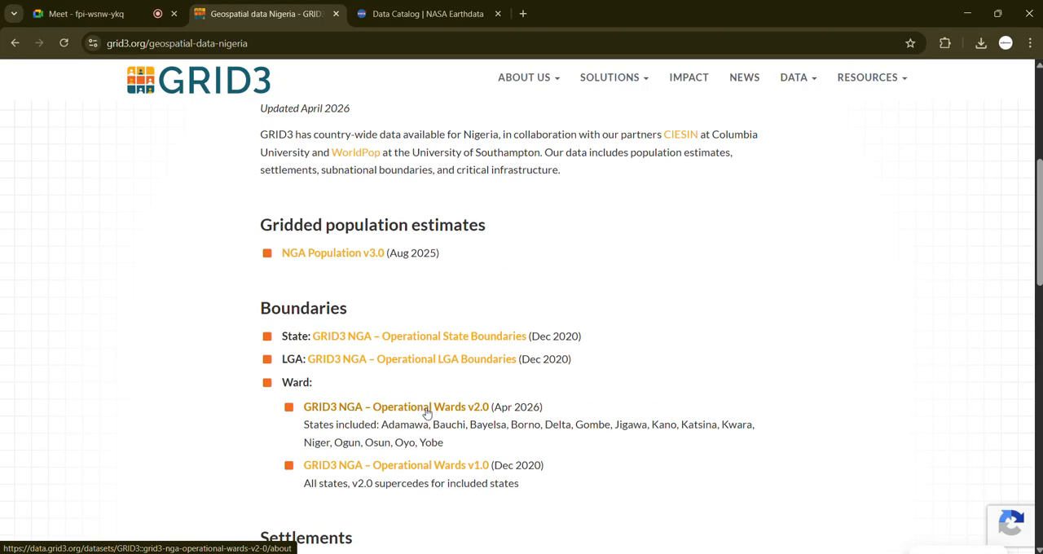
Step: Open the GRID3 NGA Operational Wards v2.0 dataset and compare its map coverage with the states listed on the Nigeria page
{"action": "left_click", "coordinate": [407, 407]}
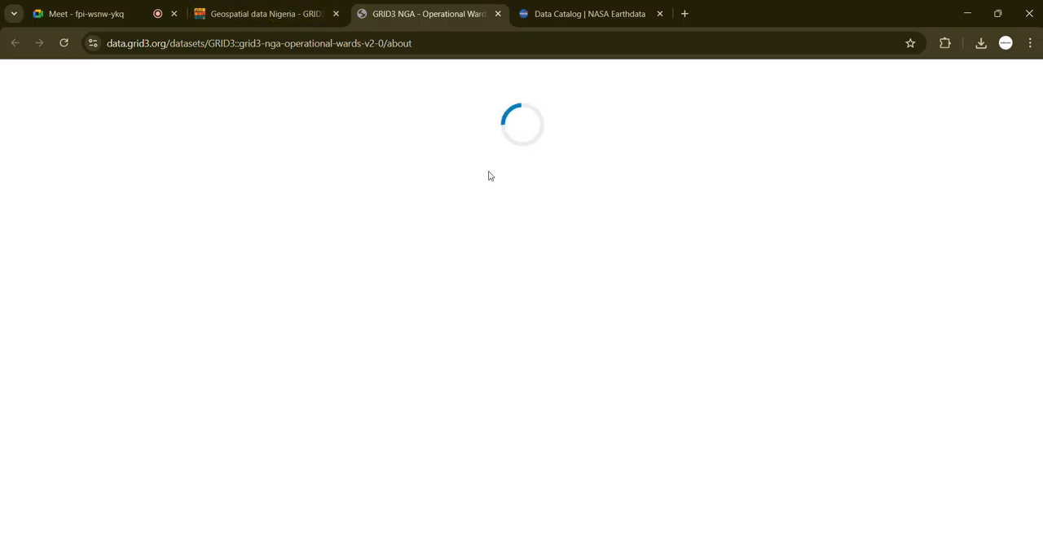
{"action": "left_click", "coordinate": [268, 17]}
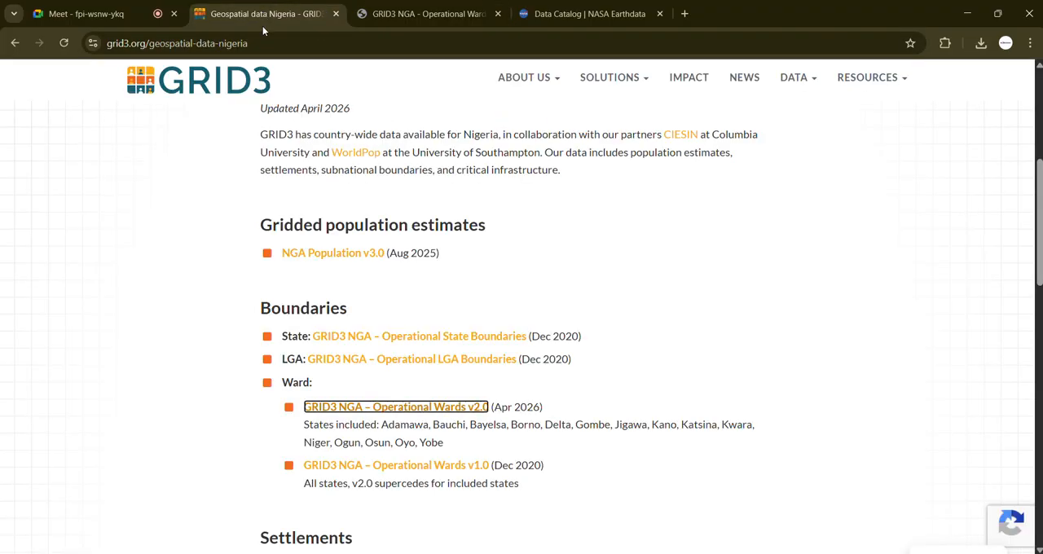
{"action": "left_click", "coordinate": [690, 384]}
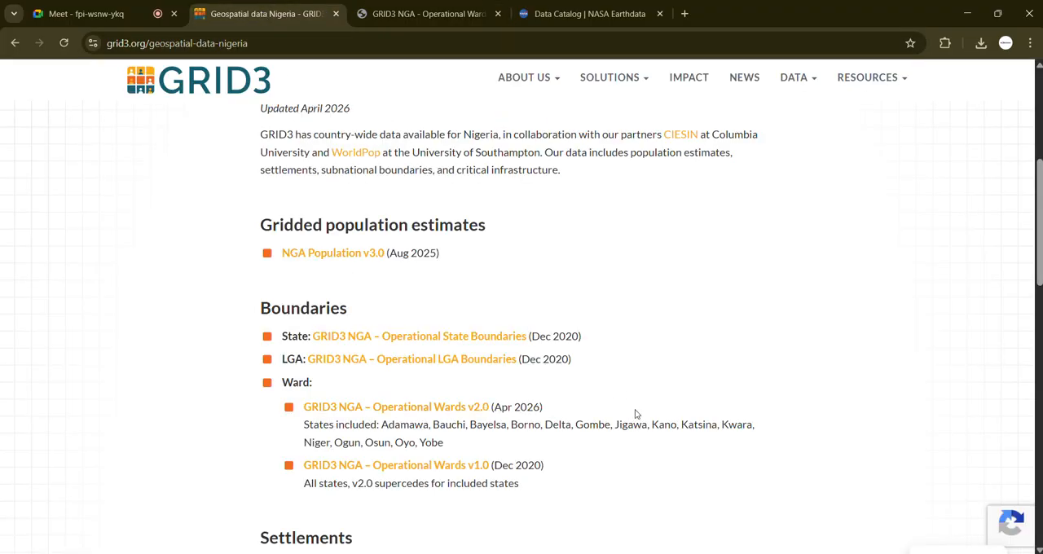
{"action": "left_click_drag", "start_coordinate": [494, 449], "coordinate": [301, 438]}
{"action": "left_click", "coordinate": [217, 440]}
{"action": "left_click", "coordinate": [404, 14]}
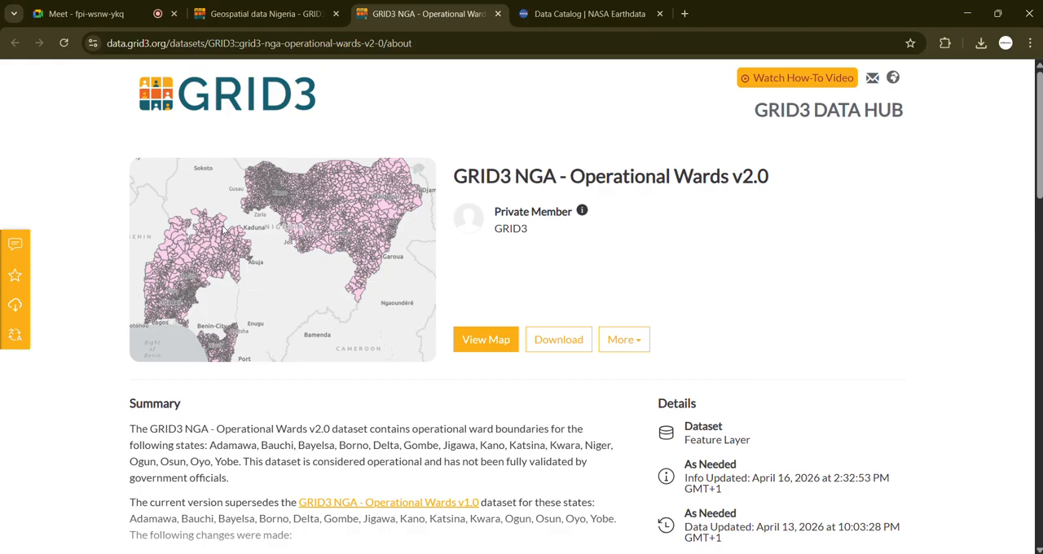
{"action": "scroll", "coordinate": [224, 232], "scroll_direction": "up", "scroll_amount": 5}
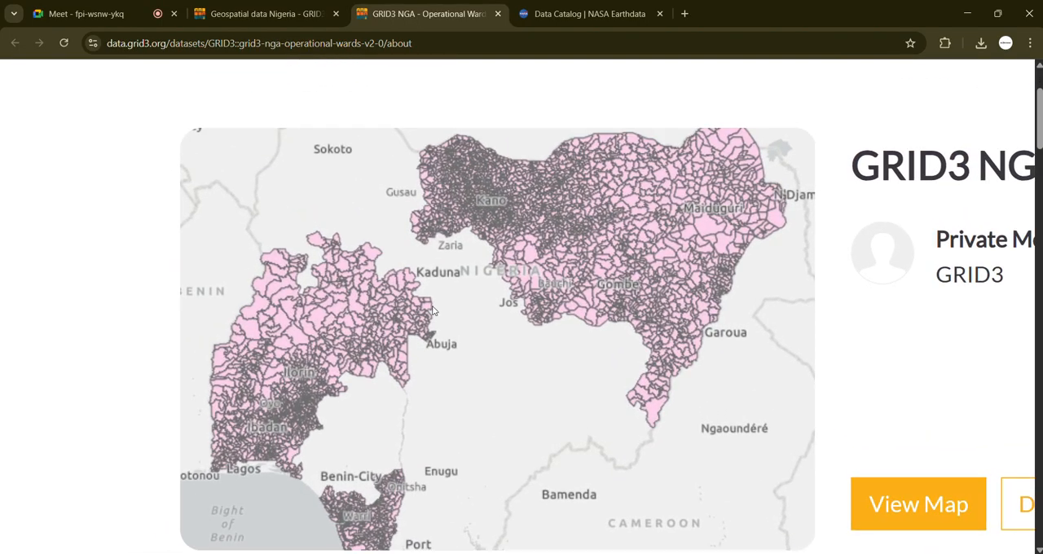
{"action": "scroll", "coordinate": [443, 308], "scroll_direction": "down", "scroll_amount": 5}
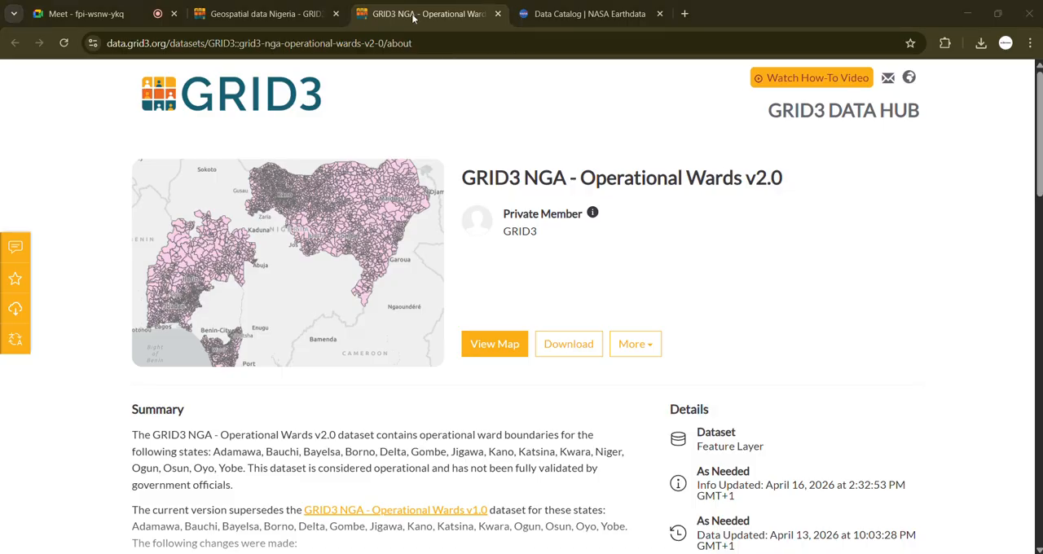
Step: Open the GRID3 NGA Operational Wards v1.0 dataset from the Nigeria page and display its download options
{"action": "left_click", "coordinate": [282, 14]}
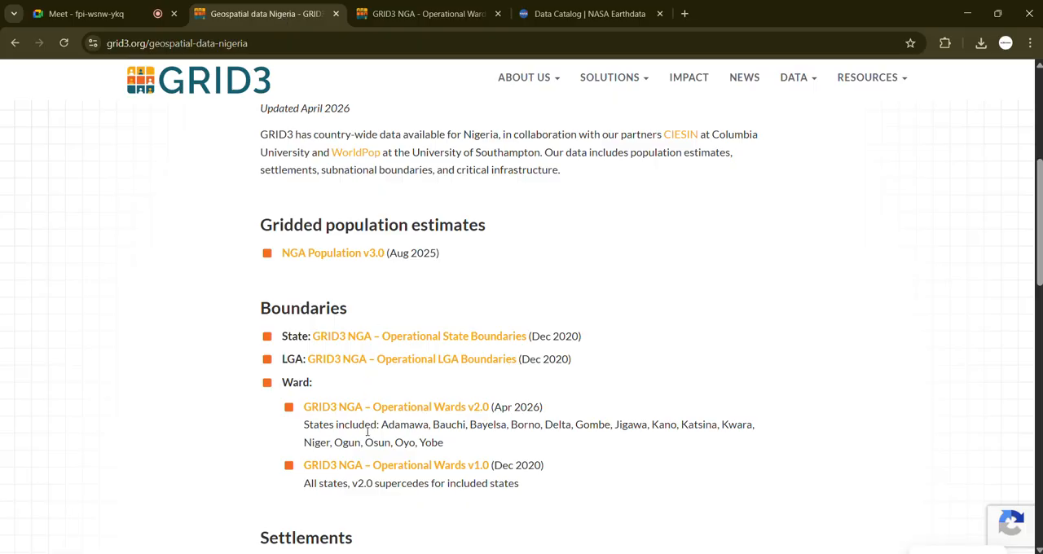
{"action": "left_click", "coordinate": [410, 466]}
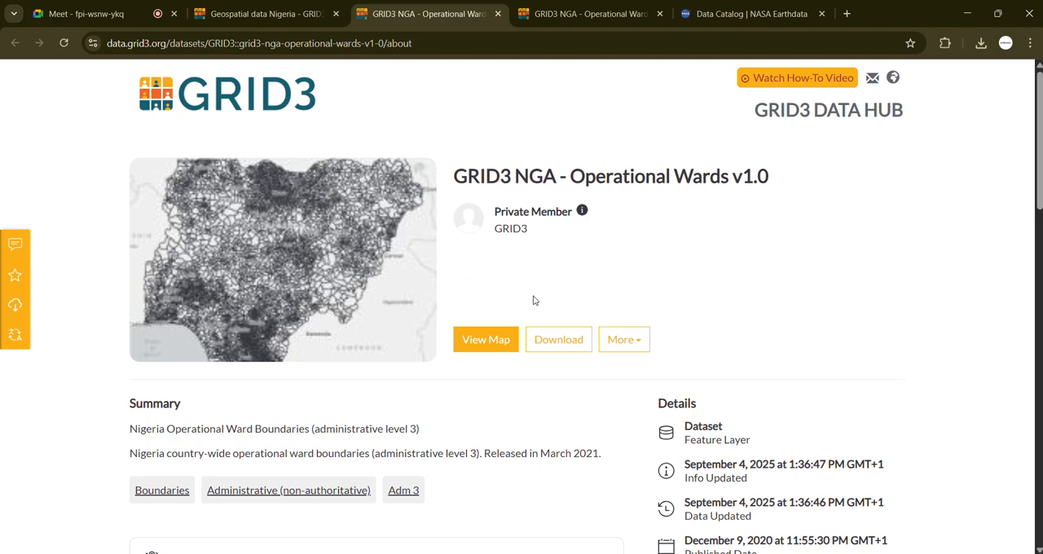
{"action": "scroll", "coordinate": [522, 293], "scroll_direction": "down", "scroll_amount": 1}
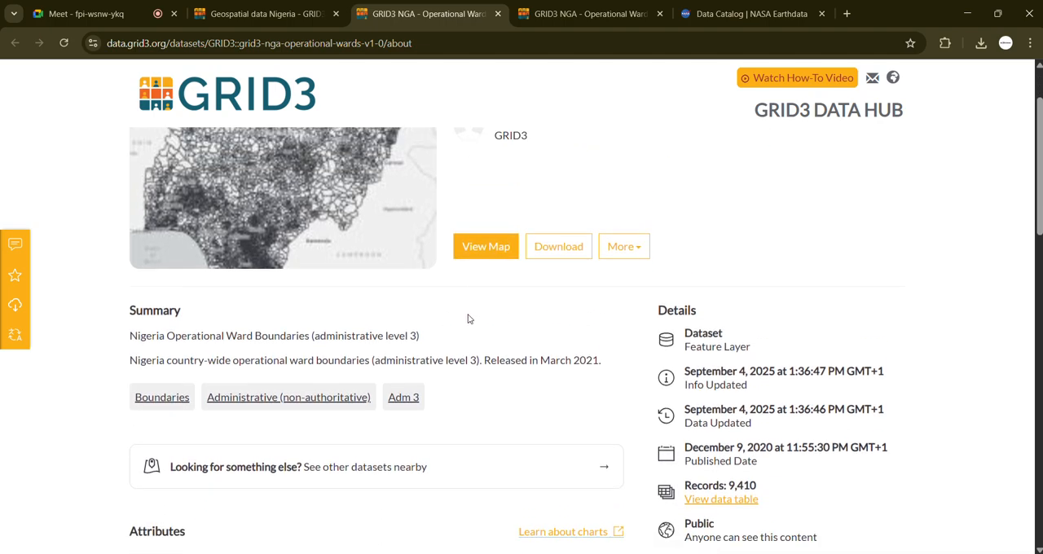
{"action": "scroll", "coordinate": [484, 272], "scroll_direction": "up", "scroll_amount": 1}
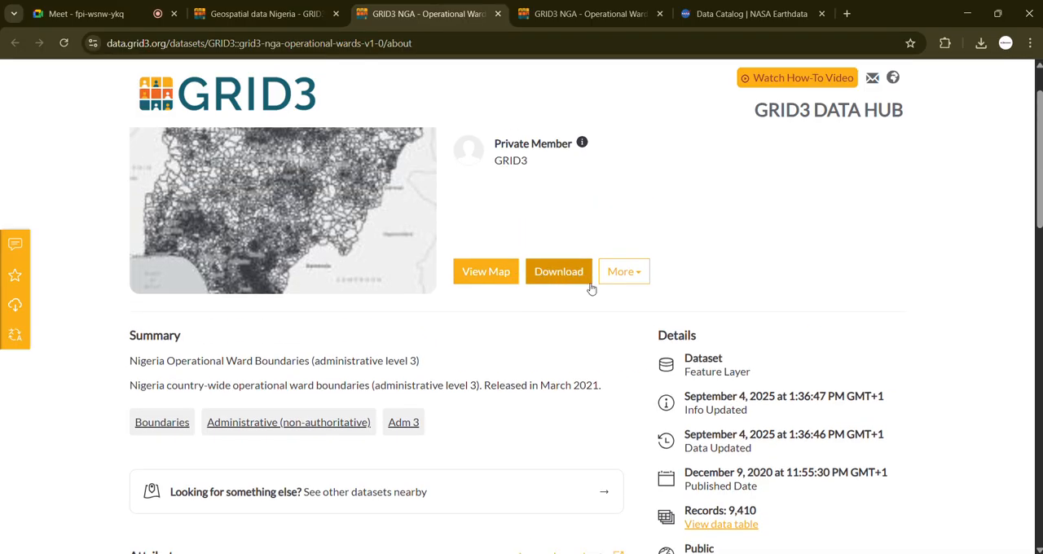
{"action": "left_click", "coordinate": [643, 280]}
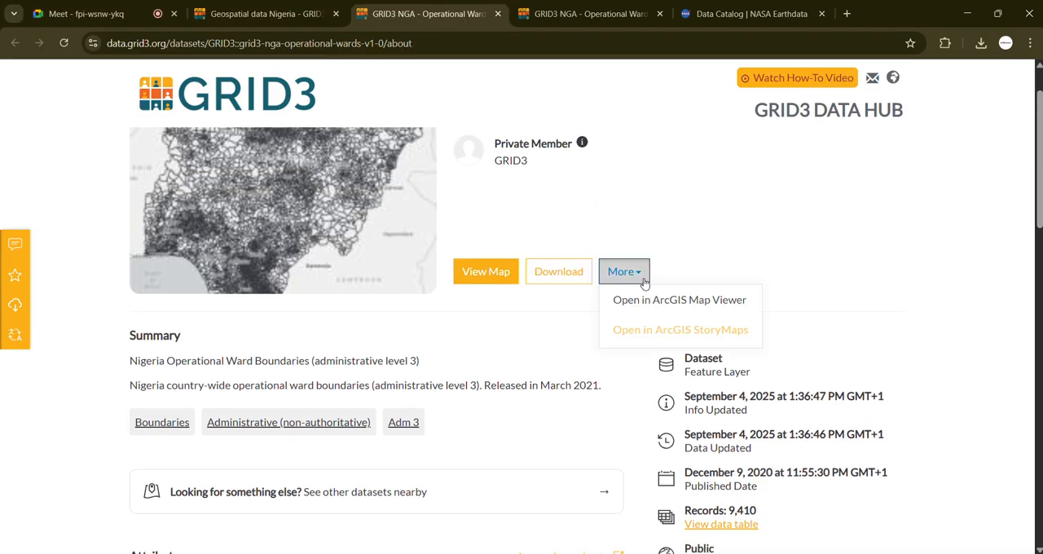
{"action": "left_click", "coordinate": [545, 275]}
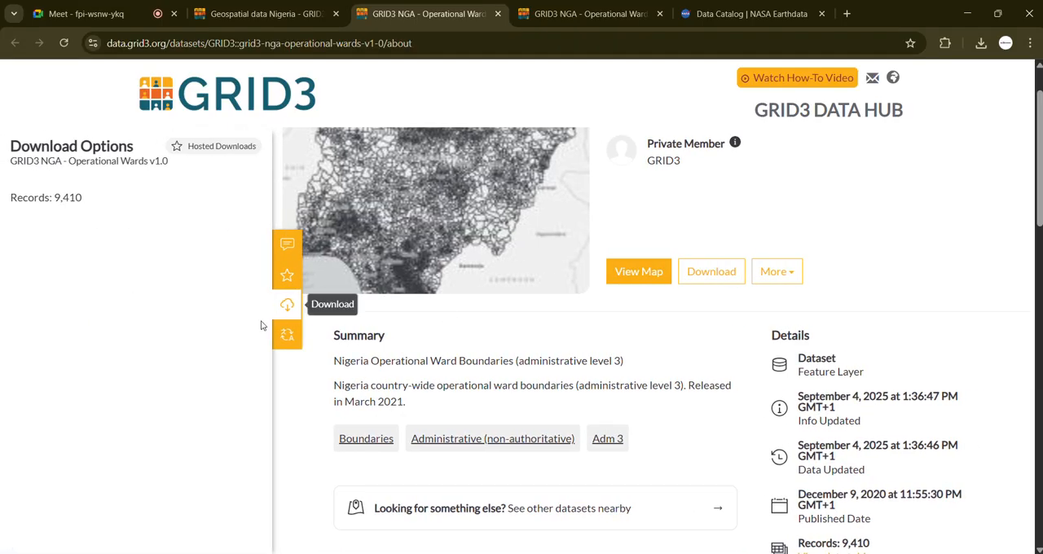
Step: Examine the file formats offered for Operational Wards v1.0, plus the dataset's attributes and related datasets
{"action": "scroll", "coordinate": [124, 331], "scroll_direction": "down", "scroll_amount": 3}
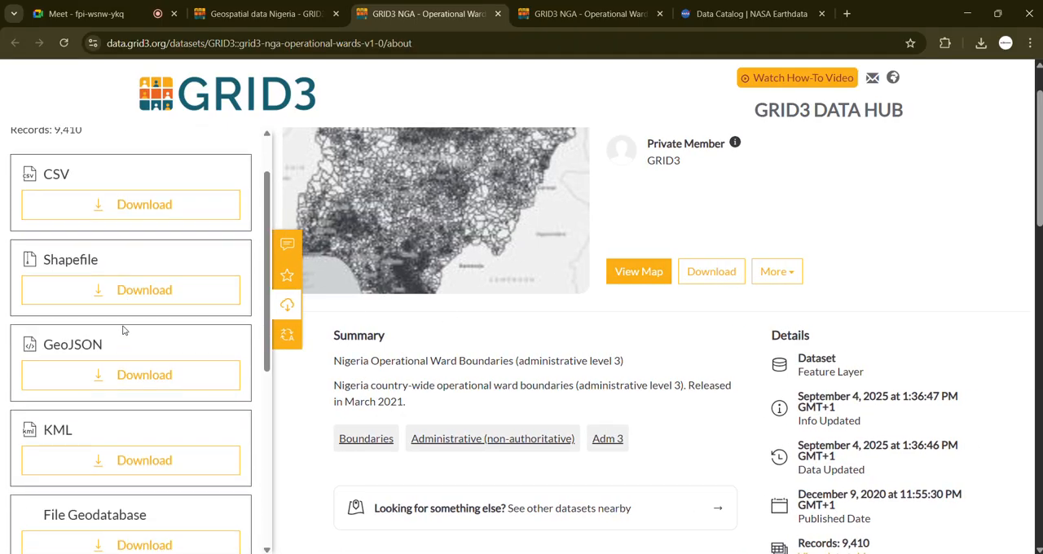
{"action": "scroll", "coordinate": [141, 338], "scroll_direction": "up", "scroll_amount": 3}
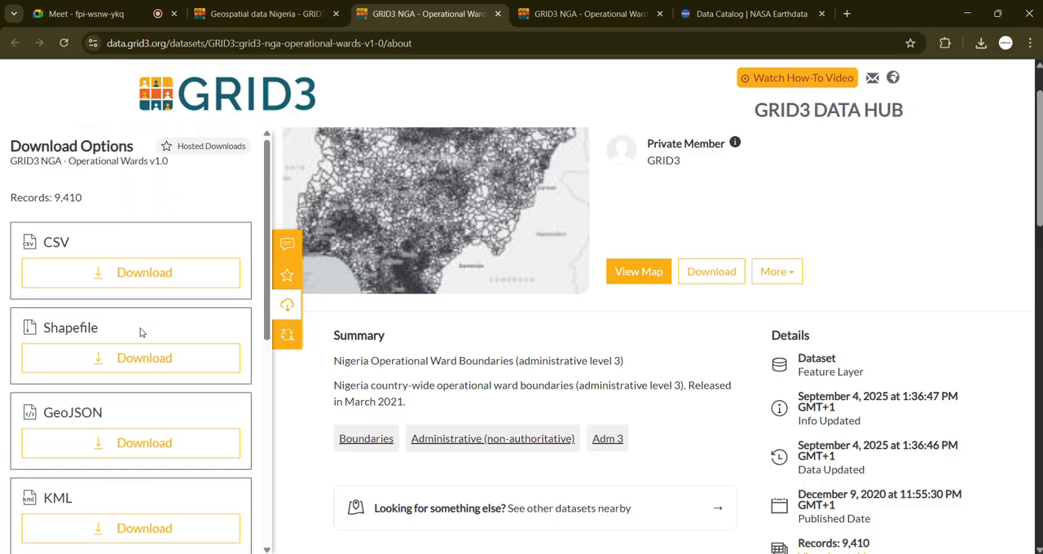
{"action": "scroll", "coordinate": [130, 338], "scroll_direction": "down", "scroll_amount": 3}
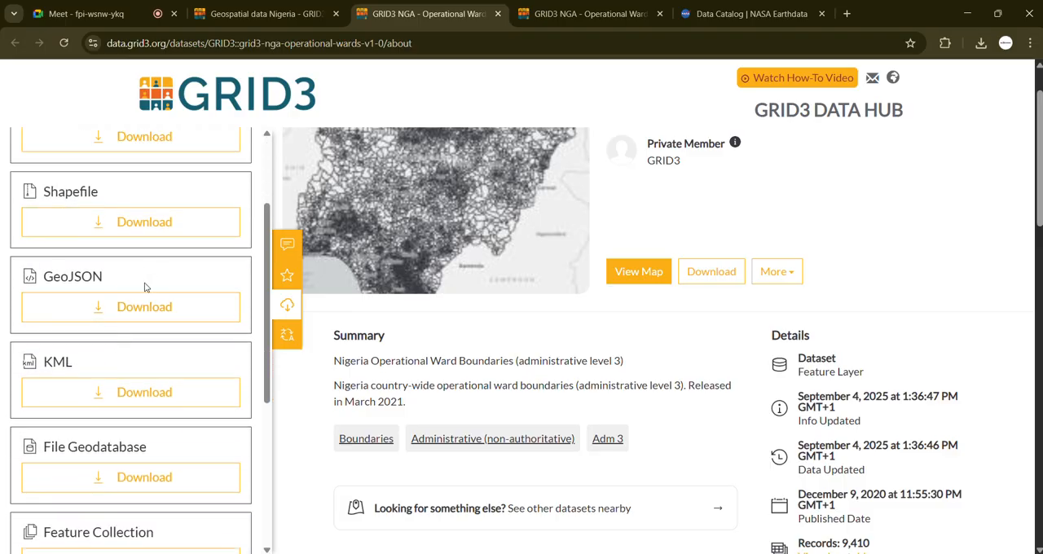
{"action": "scroll", "coordinate": [145, 287], "scroll_direction": "down", "scroll_amount": 6}
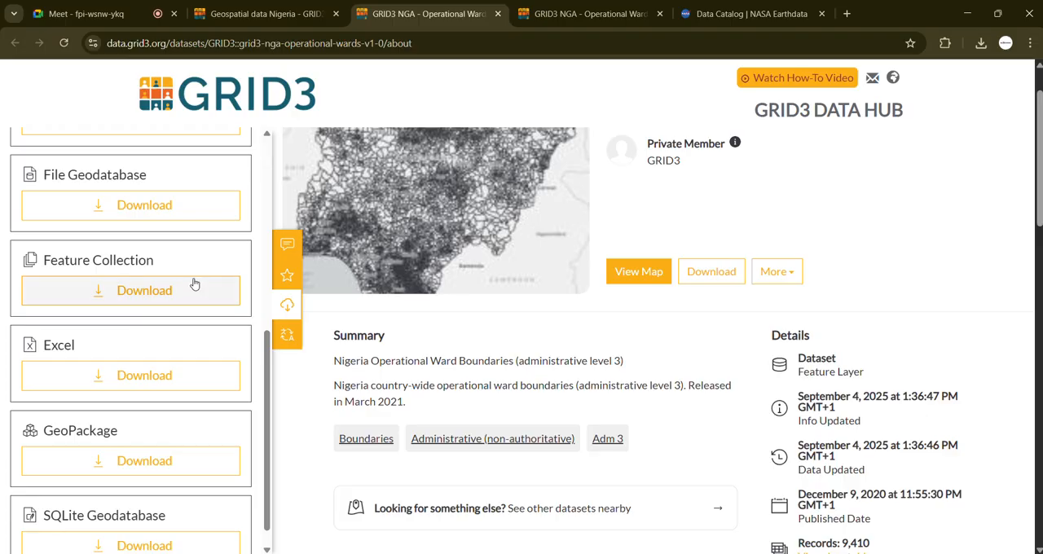
{"action": "scroll", "coordinate": [191, 279], "scroll_direction": "up", "scroll_amount": 7}
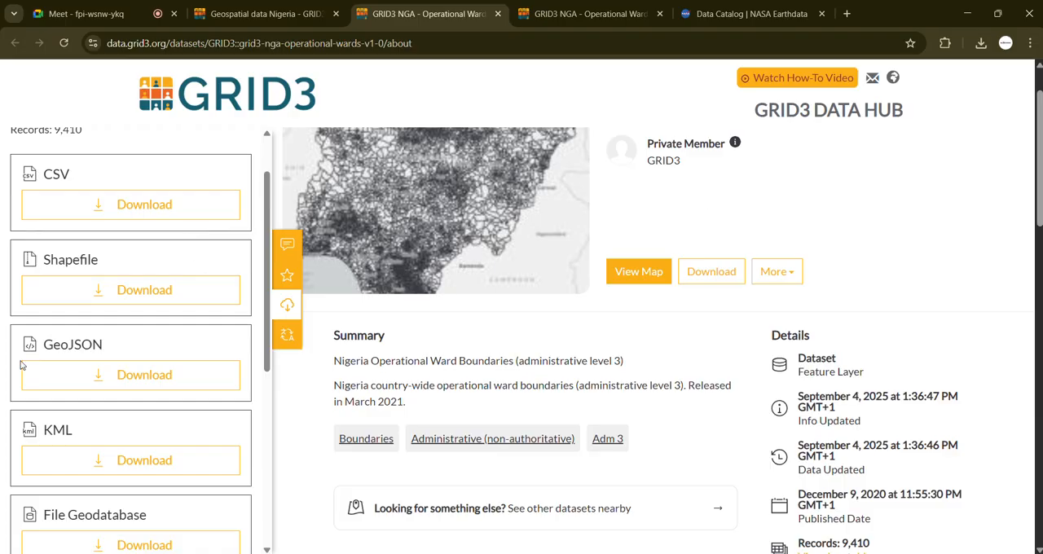
{"action": "scroll", "coordinate": [94, 320], "scroll_direction": "up", "scroll_amount": 1}
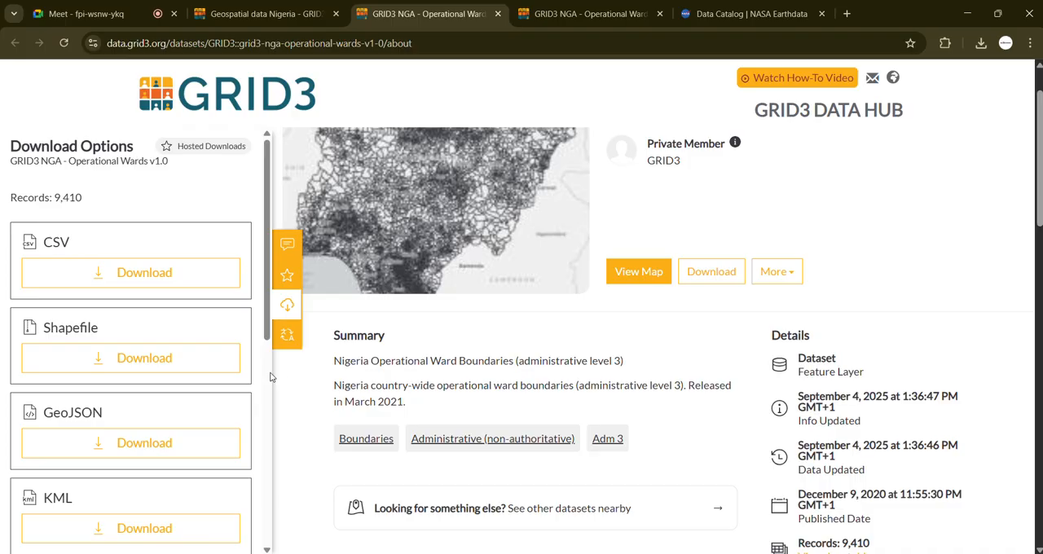
{"action": "scroll", "coordinate": [424, 393], "scroll_direction": "down", "scroll_amount": 5}
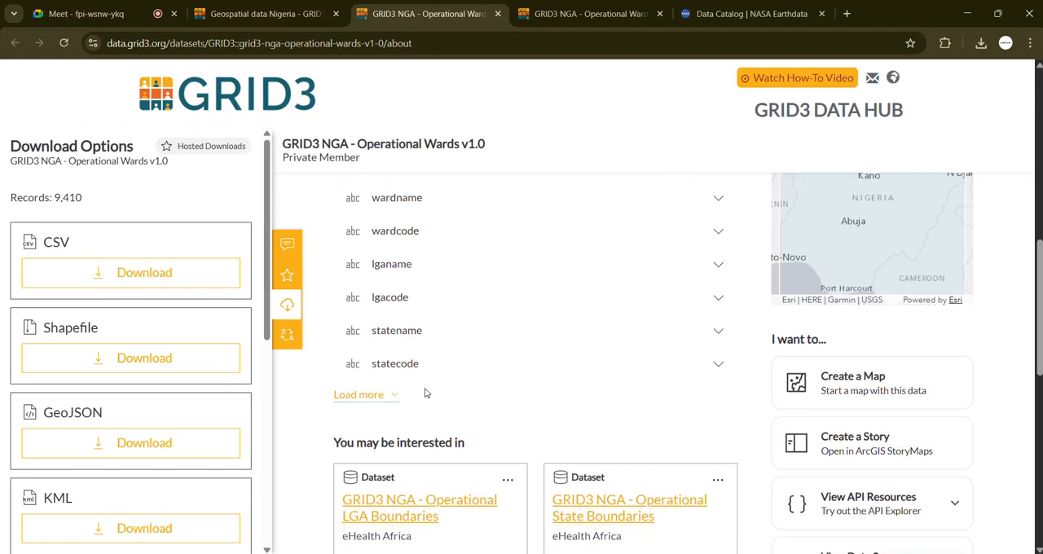
{"action": "scroll", "coordinate": [424, 393], "scroll_direction": "up", "scroll_amount": 1}
{"action": "scroll", "coordinate": [423, 393], "scroll_direction": "down", "scroll_amount": 4}
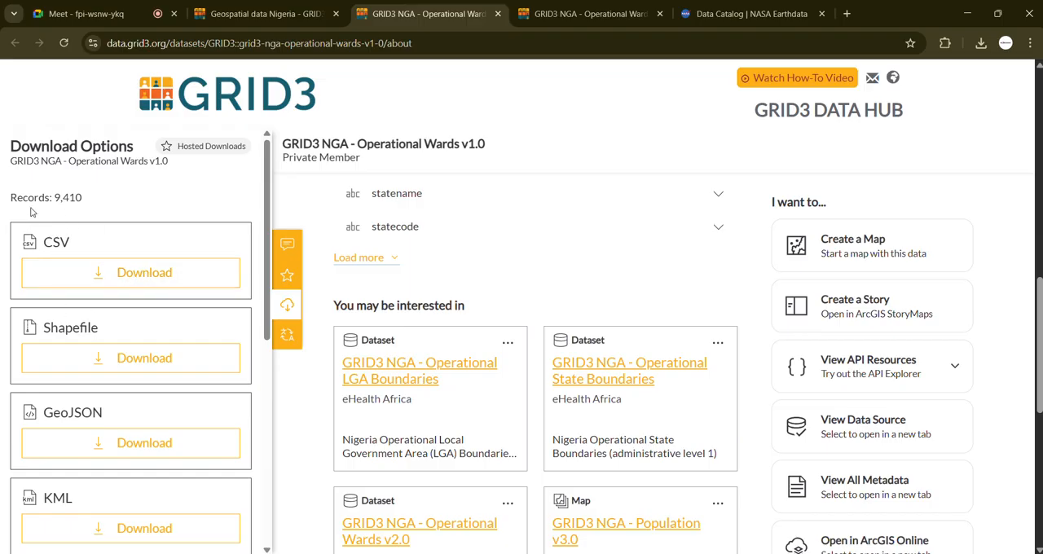
Step: Download the Operational Wards v1.0 dataset as a shapefile and check it in the recent download history
{"action": "left_click", "coordinate": [149, 368]}
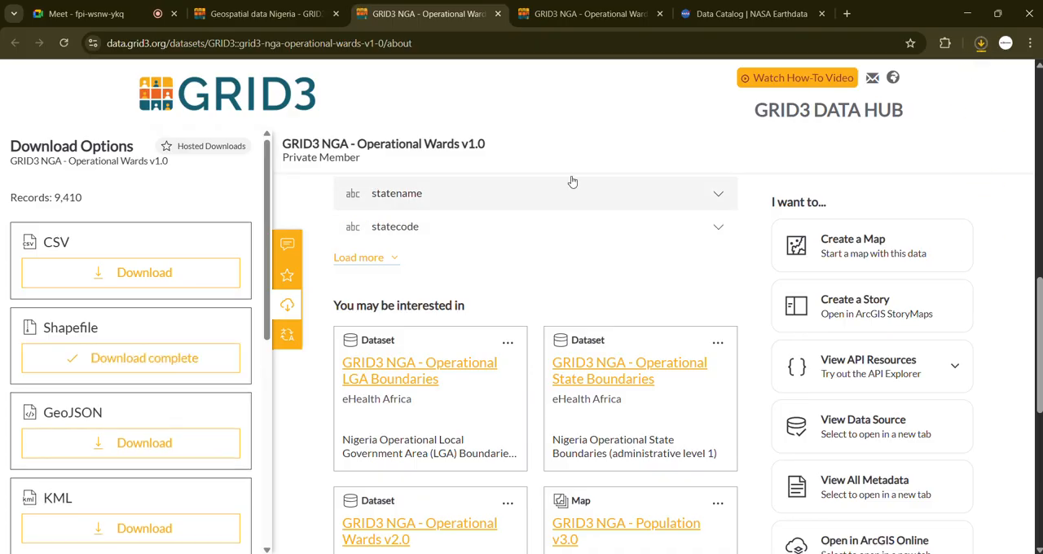
{"action": "left_click", "coordinate": [983, 44]}
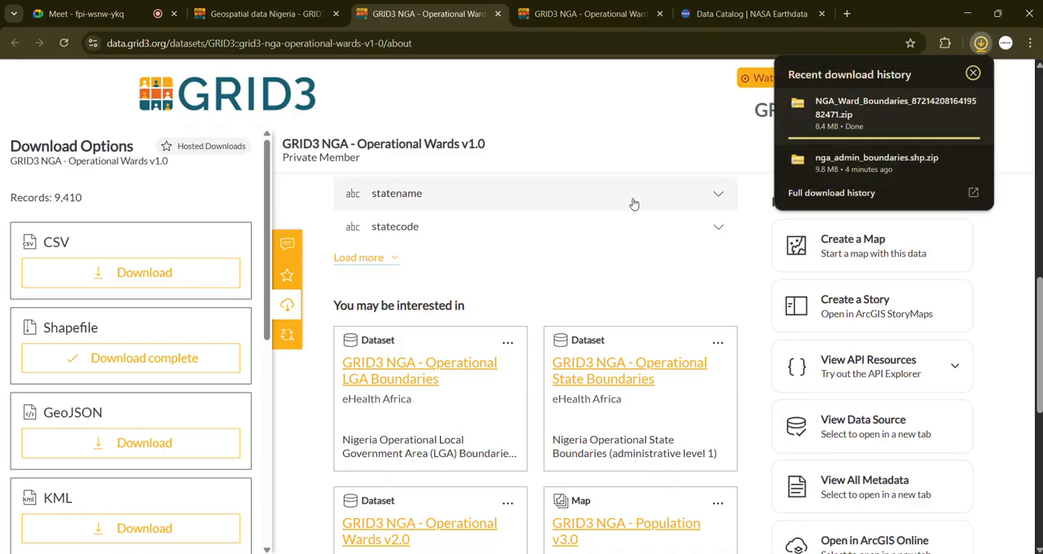
{"action": "scroll", "coordinate": [405, 159], "scroll_direction": "up", "scroll_amount": 10}
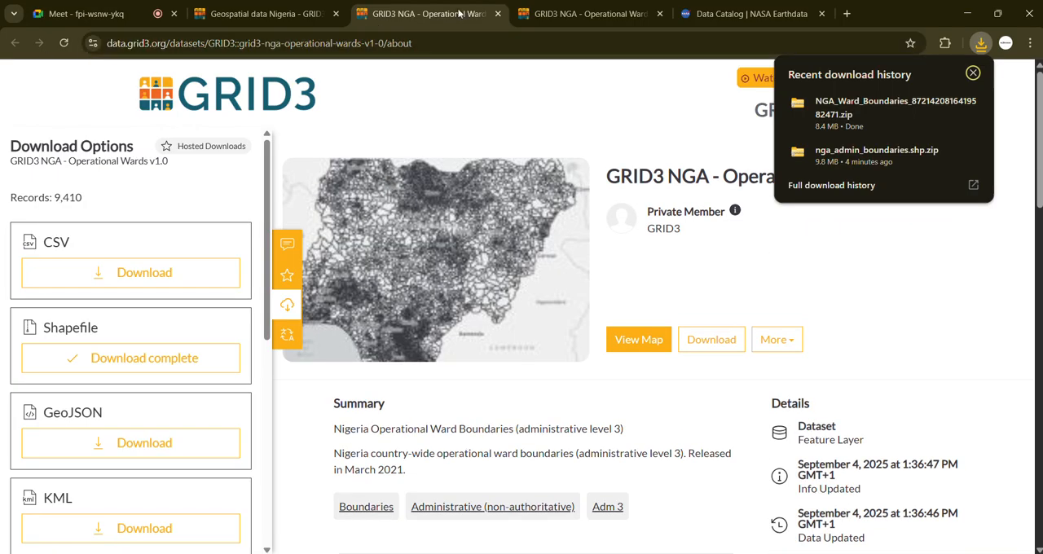
Step: Return to GRID3's Nigeria dataset list and try twice to open the GRID3 NGA Roads v1.0 dataset under Transport networks
{"action": "left_click", "coordinate": [267, 23]}
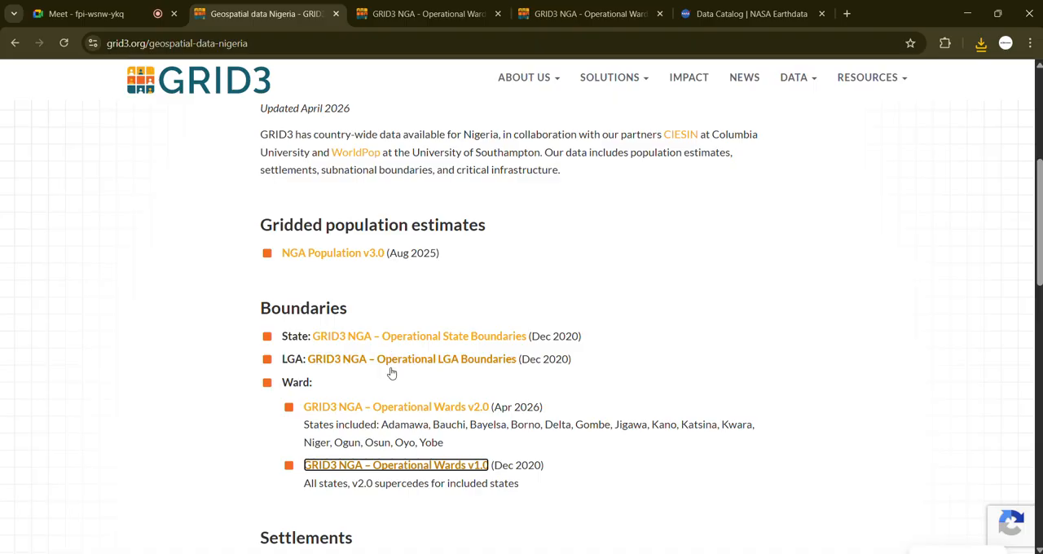
{"action": "scroll", "coordinate": [390, 388], "scroll_direction": "down", "scroll_amount": 1}
{"action": "scroll", "coordinate": [389, 388], "scroll_direction": "down", "scroll_amount": 4}
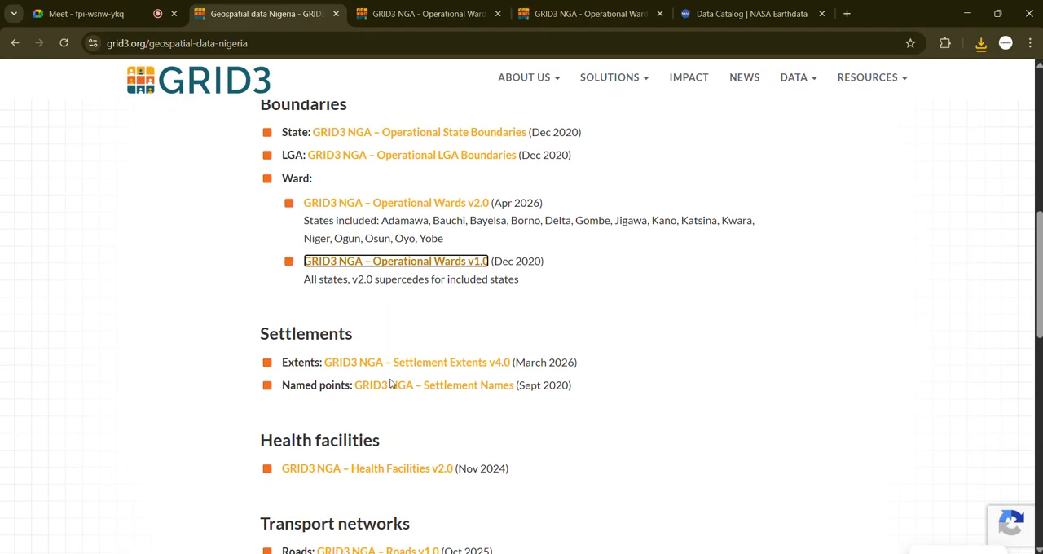
{"action": "scroll", "coordinate": [417, 390], "scroll_direction": "down", "scroll_amount": 1}
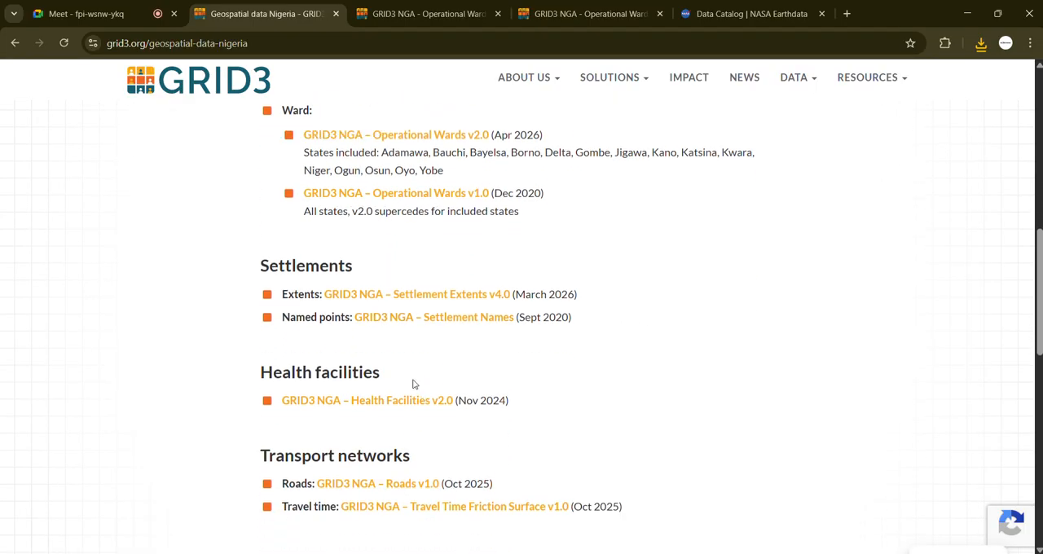
{"action": "scroll", "coordinate": [453, 350], "scroll_direction": "down", "scroll_amount": 1}
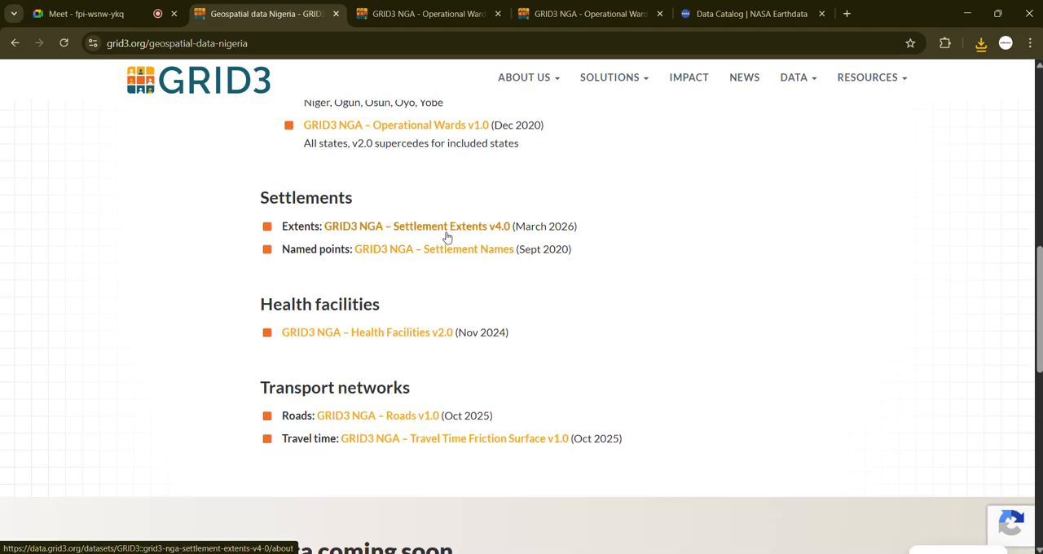
{"action": "scroll", "coordinate": [439, 312], "scroll_direction": "down", "scroll_amount": 1}
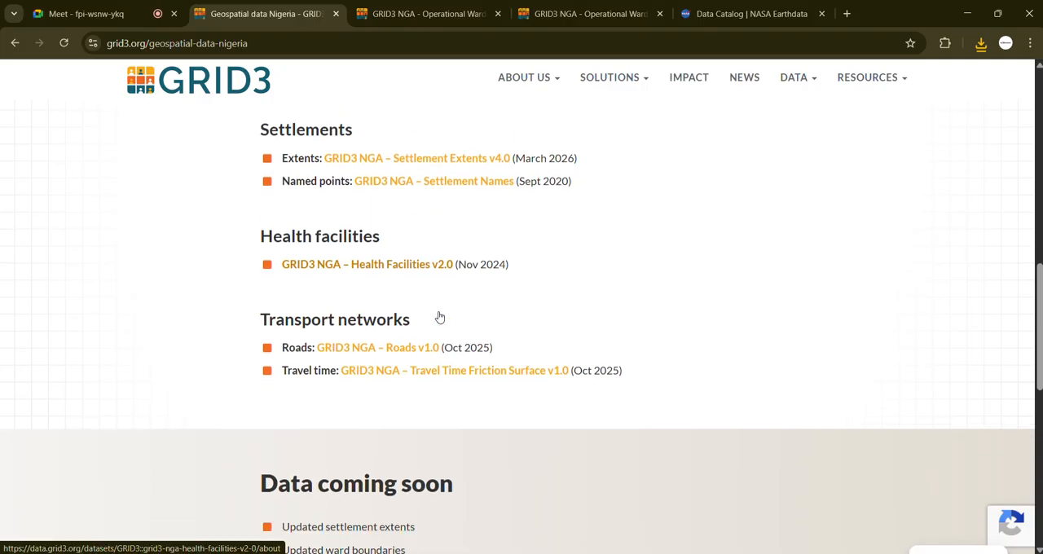
{"action": "left_click", "coordinate": [401, 357]}
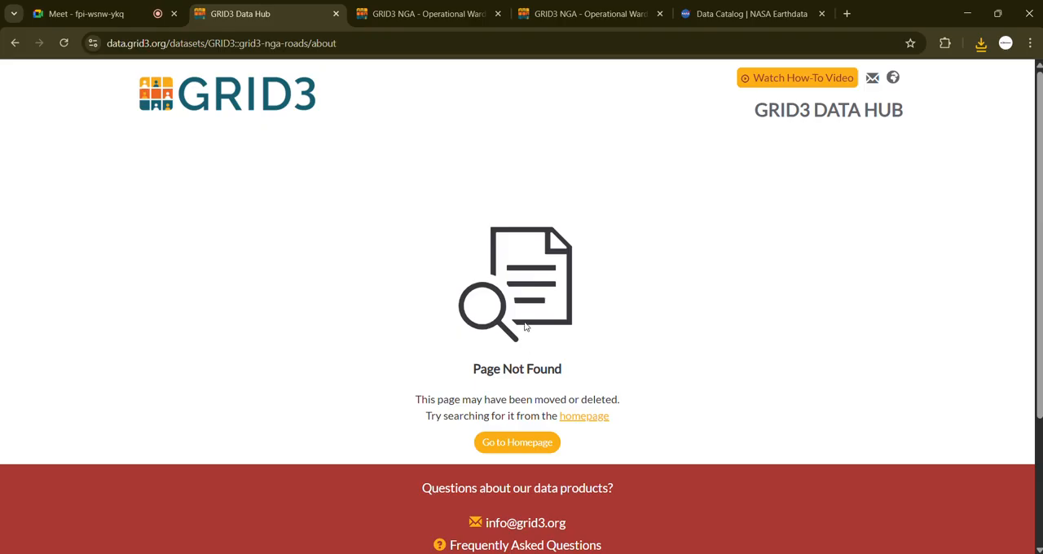
{"action": "left_click", "coordinate": [15, 43]}
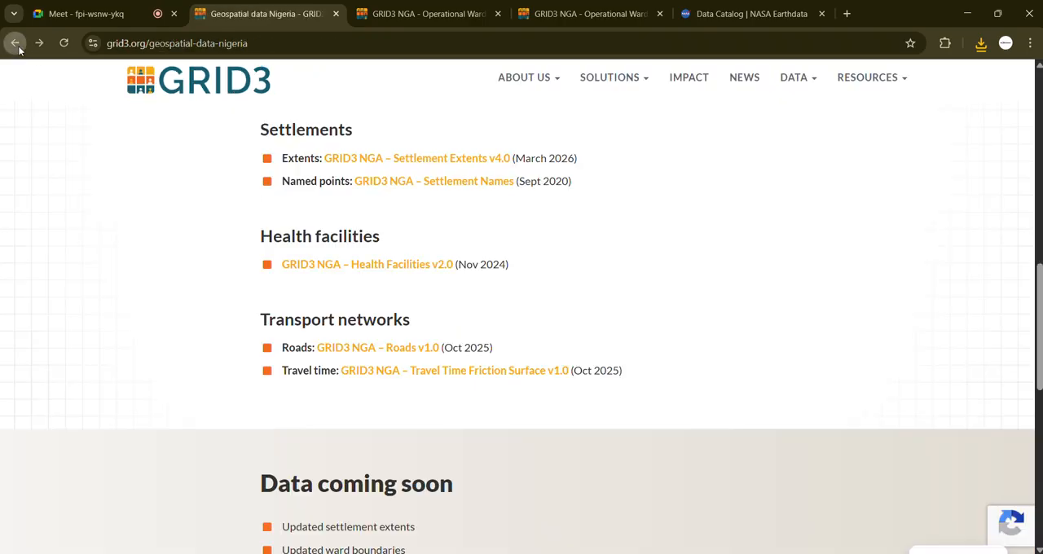
{"action": "left_click", "coordinate": [412, 349]}
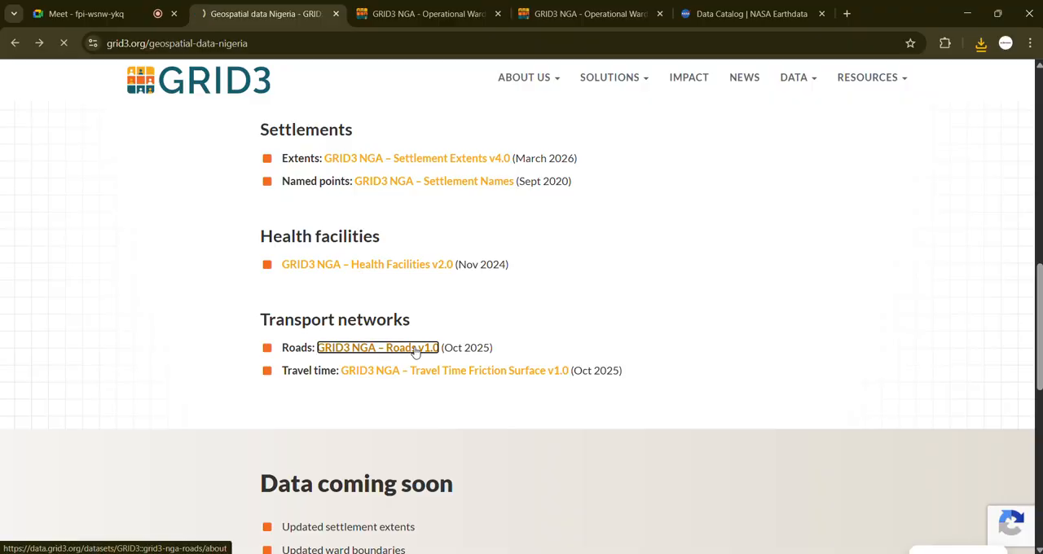
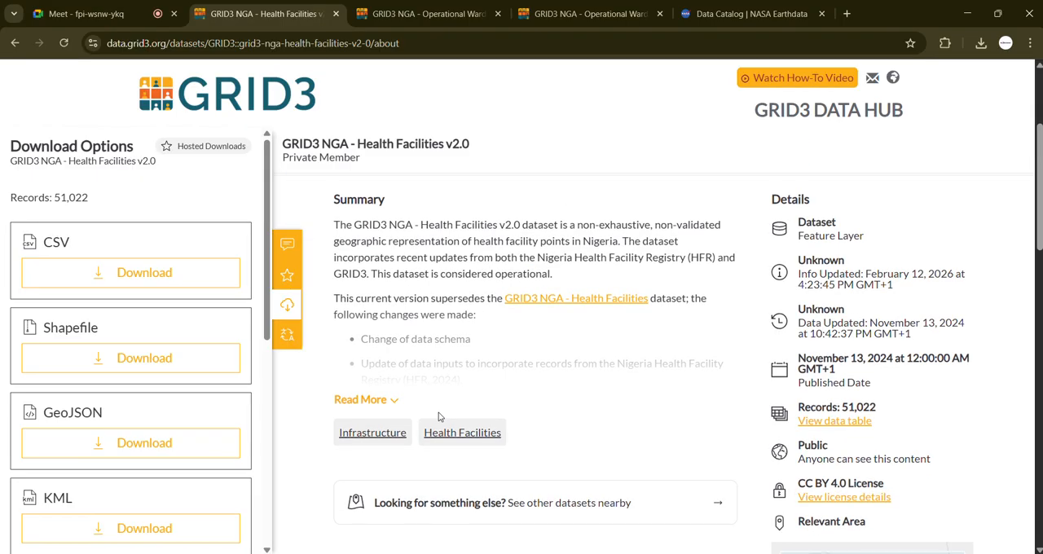
Step: Expand and read the full summary of GRID3 NGA Health Facilities v2.0, download the dataset as a shapefile and look through its attributes
{"action": "left_click", "coordinate": [397, 402]}
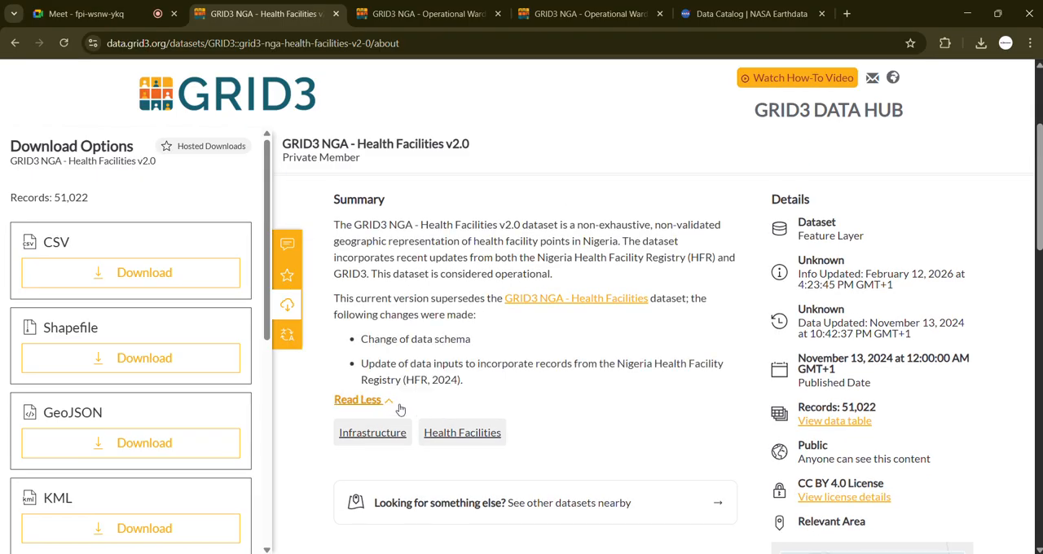
{"action": "scroll", "coordinate": [432, 424], "scroll_direction": "down", "scroll_amount": 3}
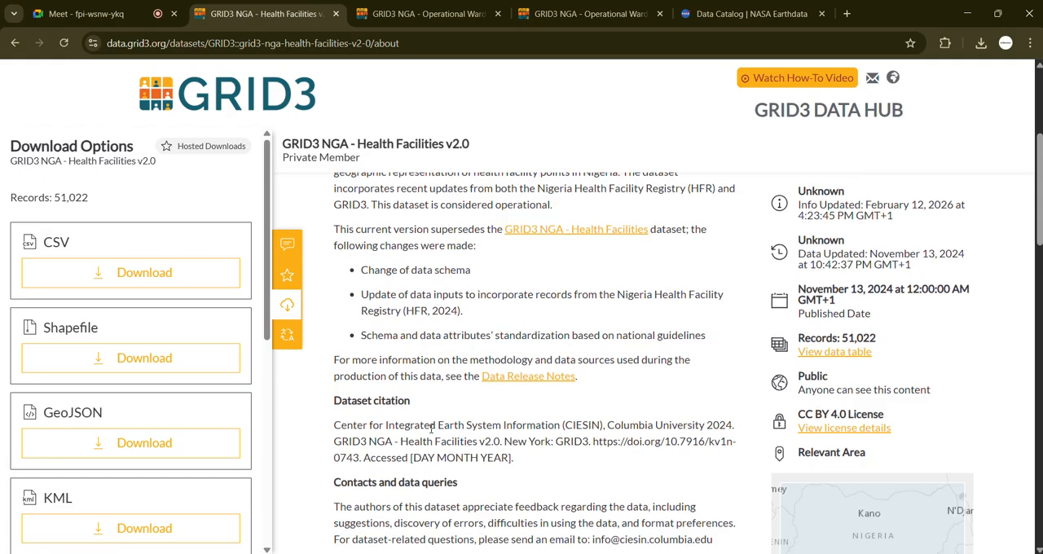
{"action": "left_click", "coordinate": [158, 363]}
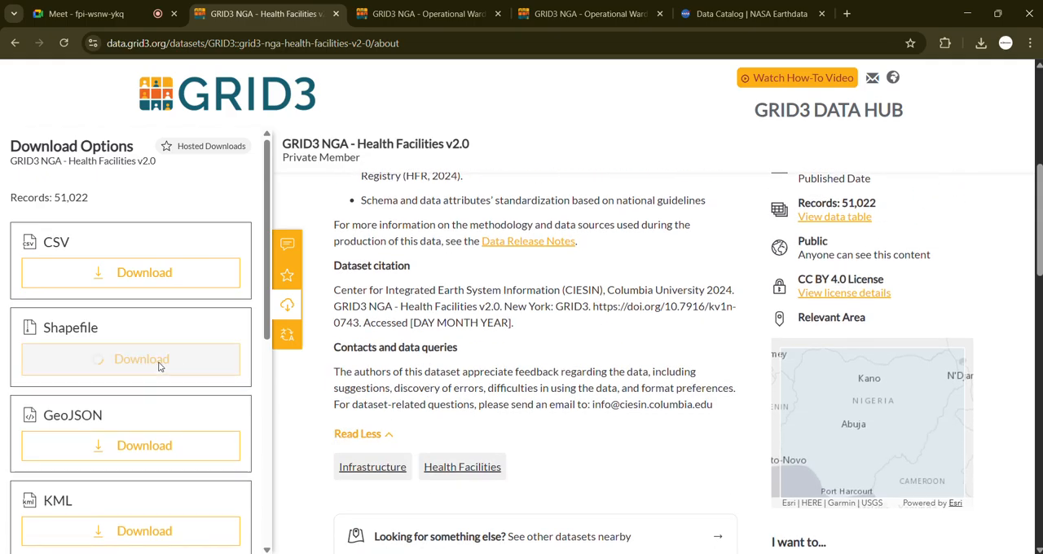
{"action": "scroll", "coordinate": [515, 388], "scroll_direction": "down", "scroll_amount": 4}
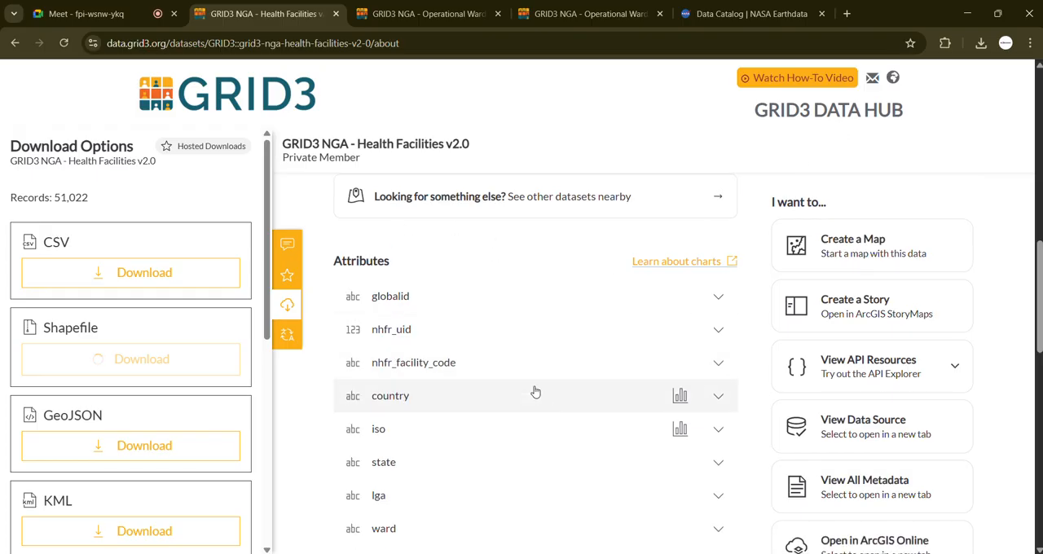
{"action": "scroll", "coordinate": [534, 387], "scroll_direction": "down", "scroll_amount": 4}
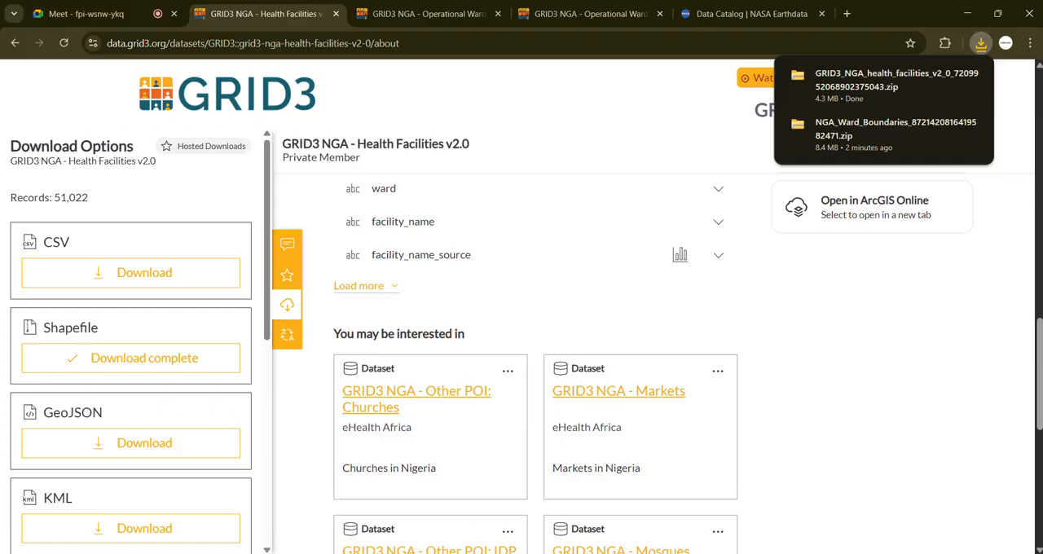
Step: Switch to File Explorer and cut the health facilities, ward boundaries and nga_admin_boundaries.shp zip archives from the Downloads folder
{"action": "left_click", "coordinate": [536, 540]}
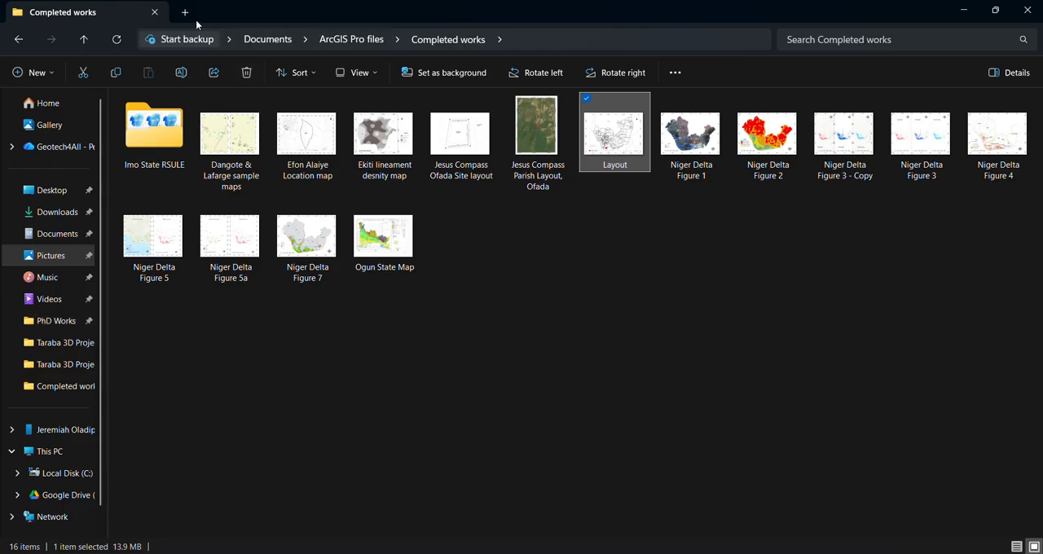
{"action": "left_click", "coordinate": [193, 16]}
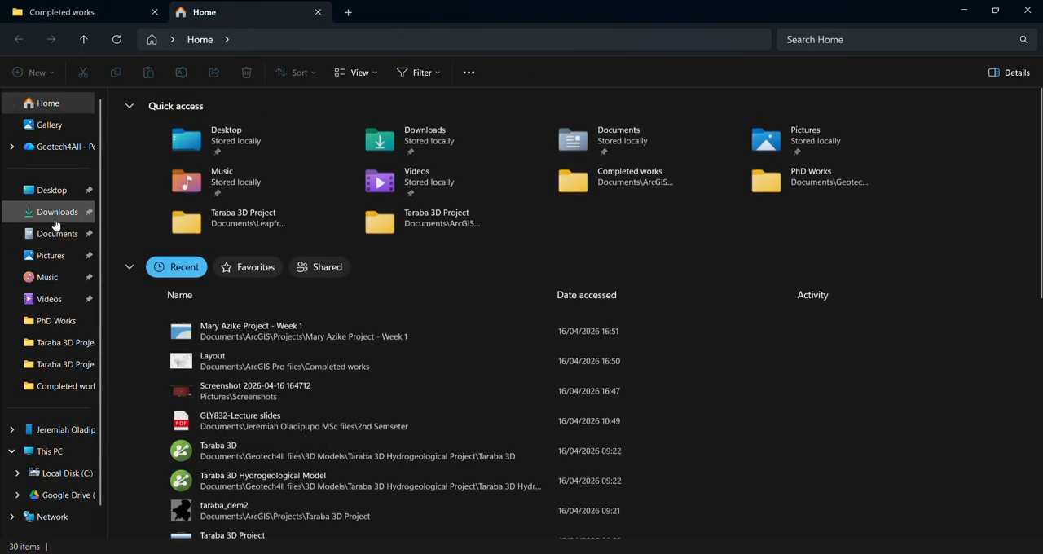
{"action": "left_click", "coordinate": [55, 218]}
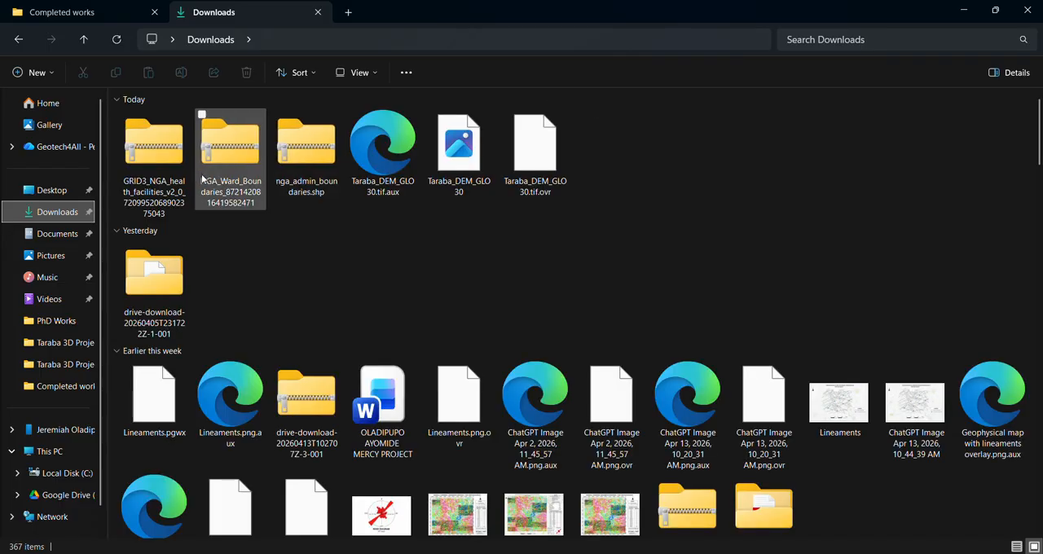
{"action": "left_click", "coordinate": [181, 193]}
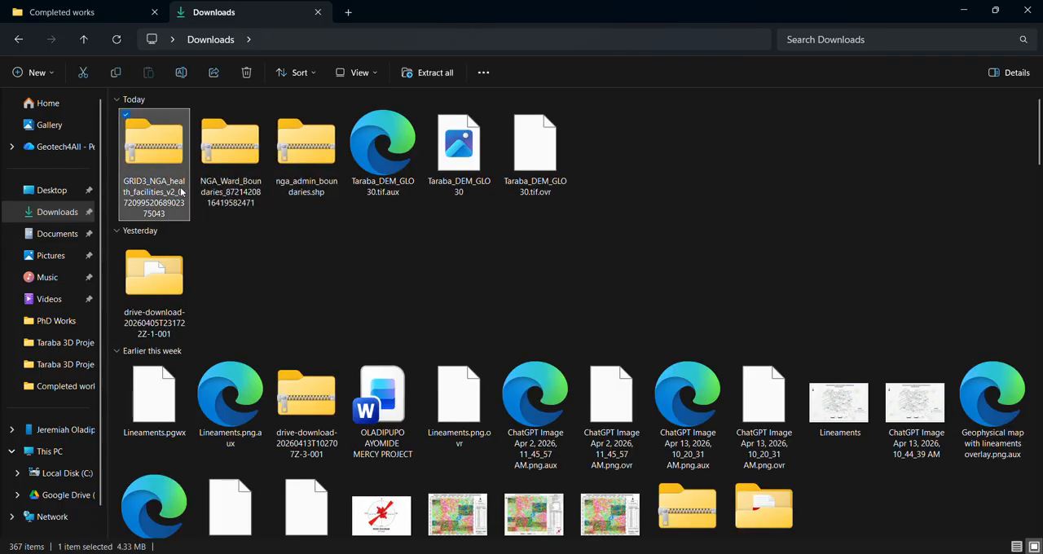
{"action": "left_click", "coordinate": [317, 167], "text": "shift"}
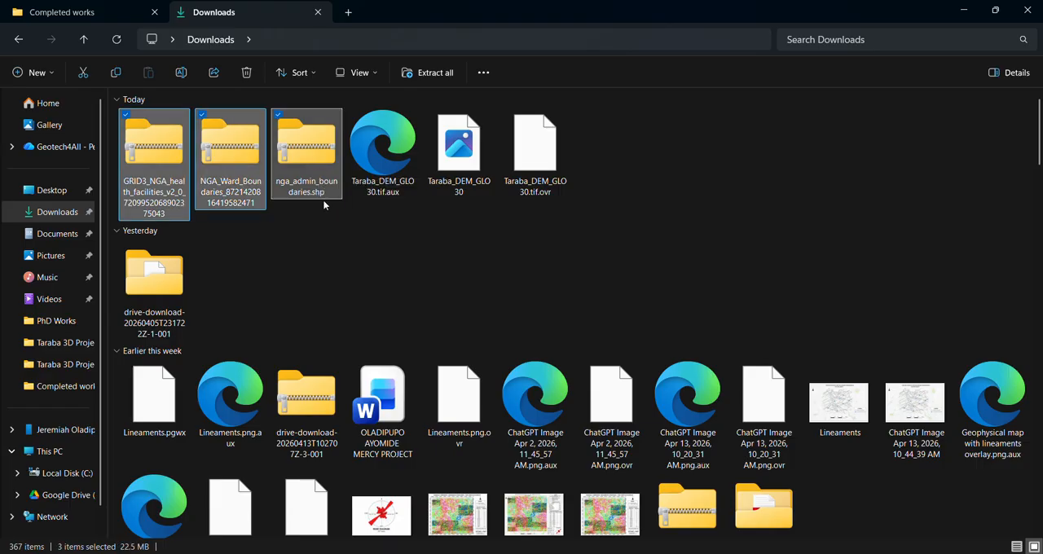
{"action": "key", "text": "ctrl+x"}
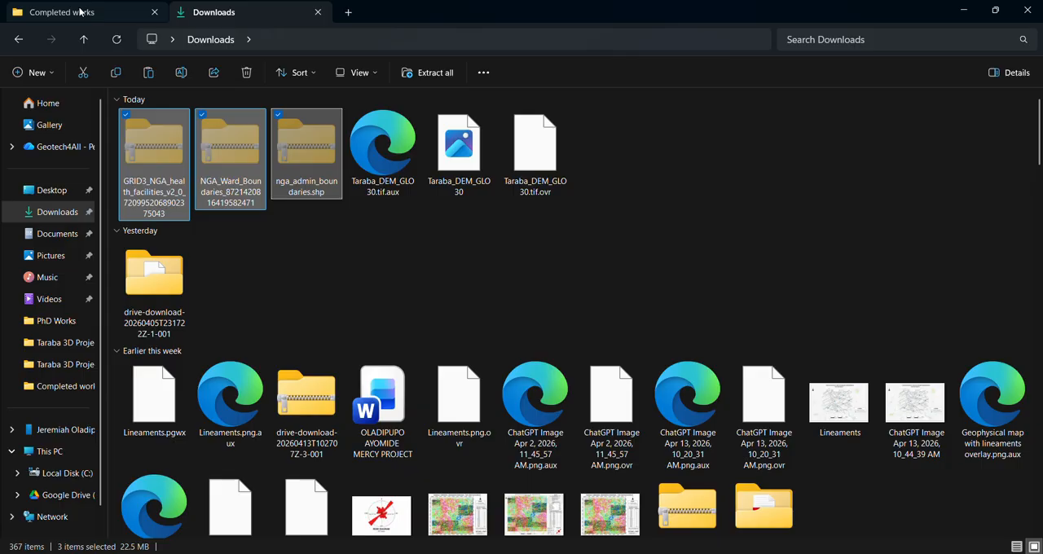
Step: Create a new folder named "ArCGIS Pro Tutorial files" in the ArcGIS Pro files folder
{"action": "left_click", "coordinate": [79, 11]}
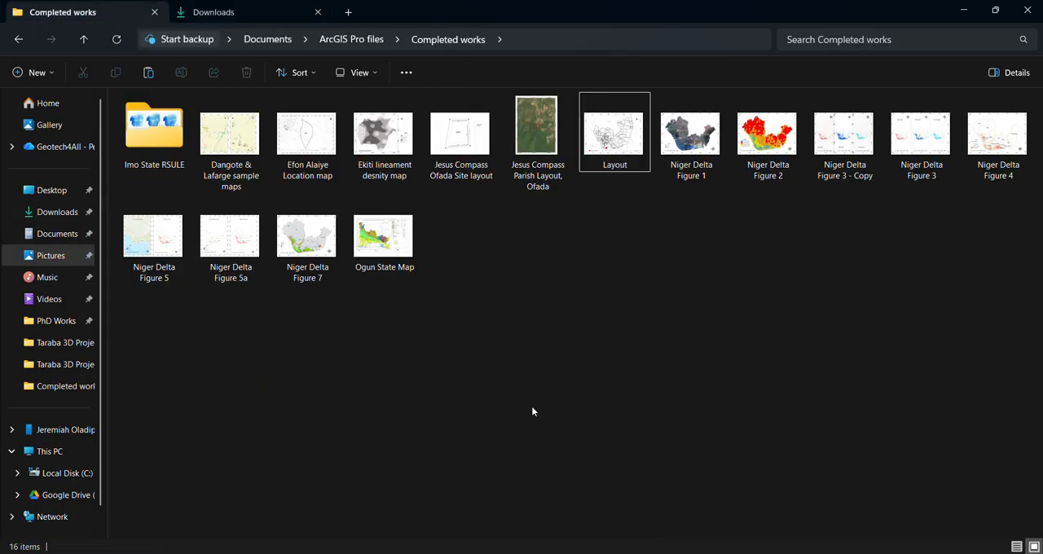
{"action": "key", "text": "alt+Left"}
{"action": "left_click", "coordinate": [236, 414]}
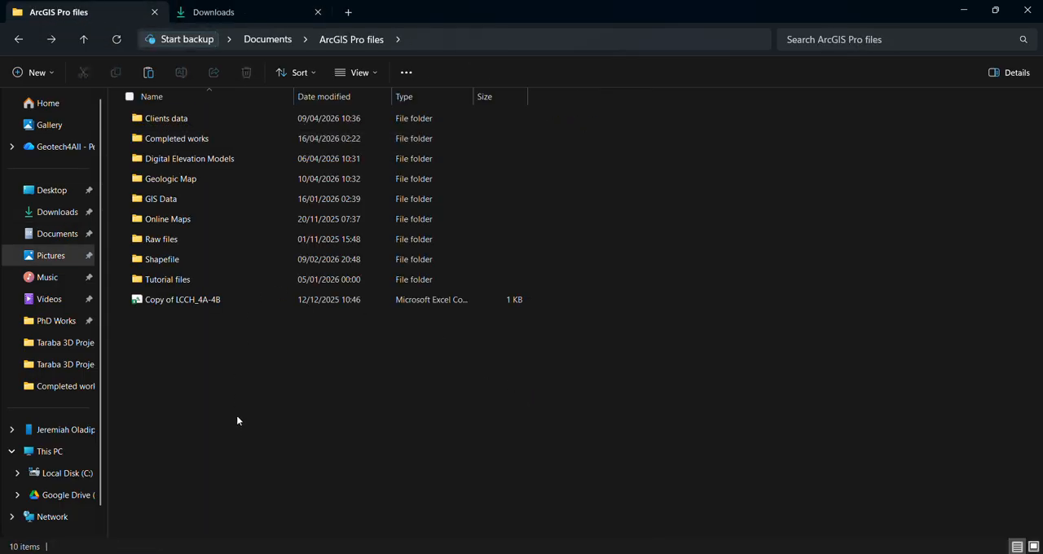
{"action": "right_click", "coordinate": [238, 415]}
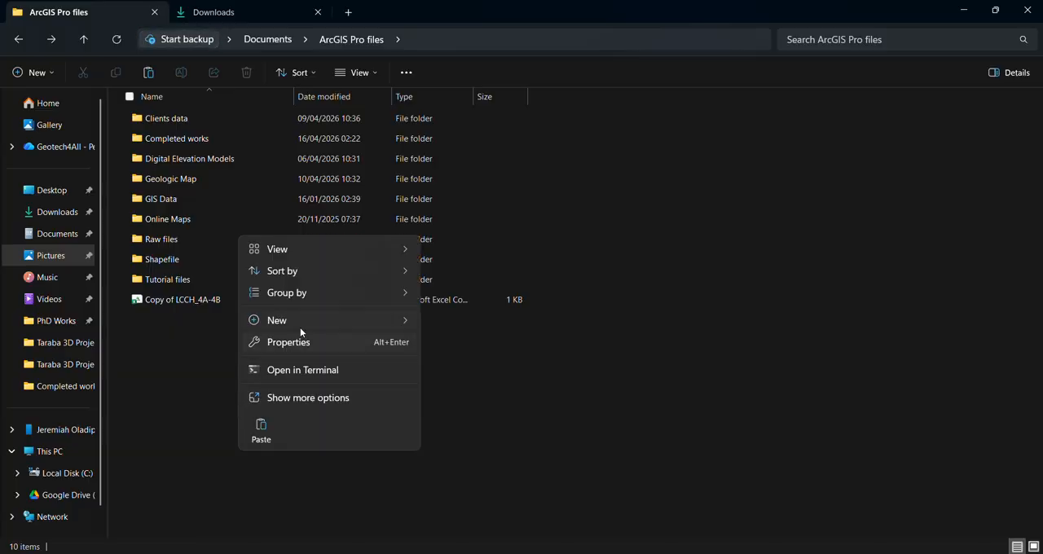
{"action": "mouse_move", "coordinate": [346, 321]}
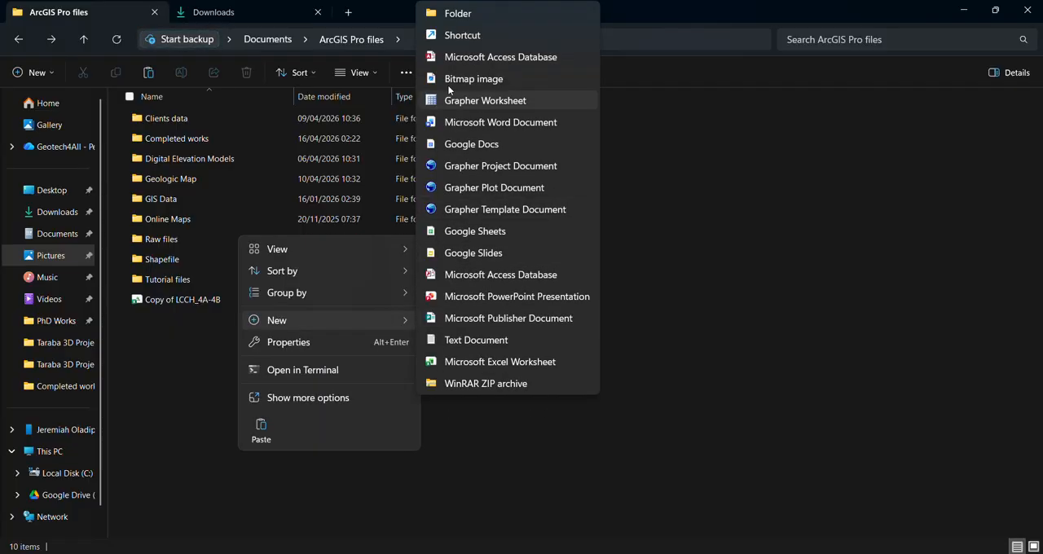
{"action": "left_click", "coordinate": [431, 13]}
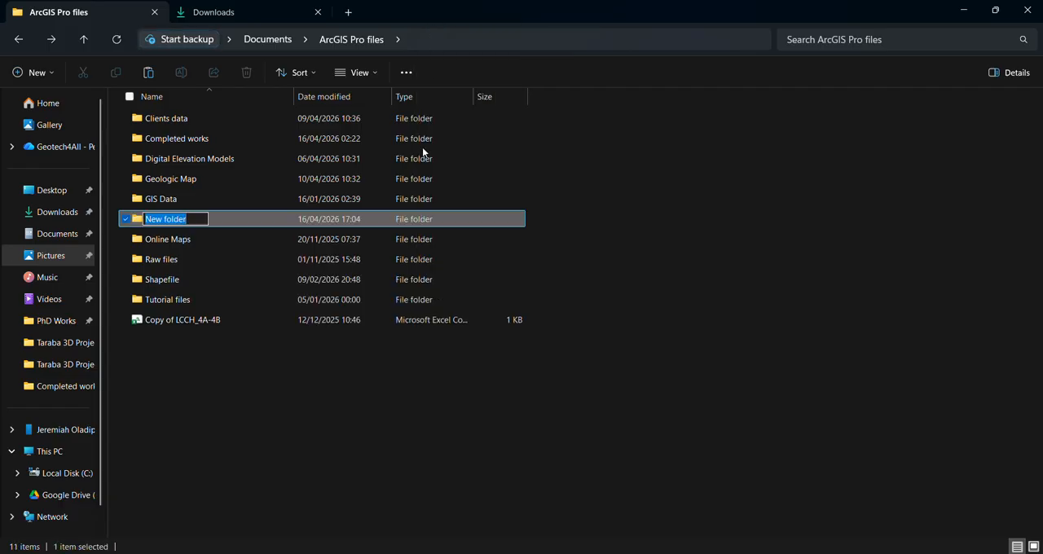
{"action": "type", "text": "ArcG"}
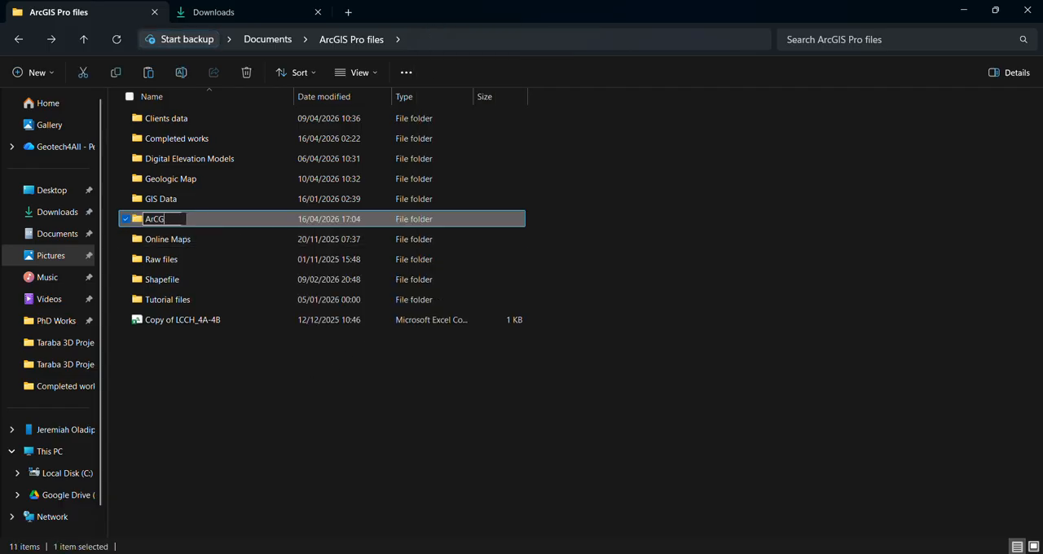
{"action": "type", "text": "IS Pro Tu"}
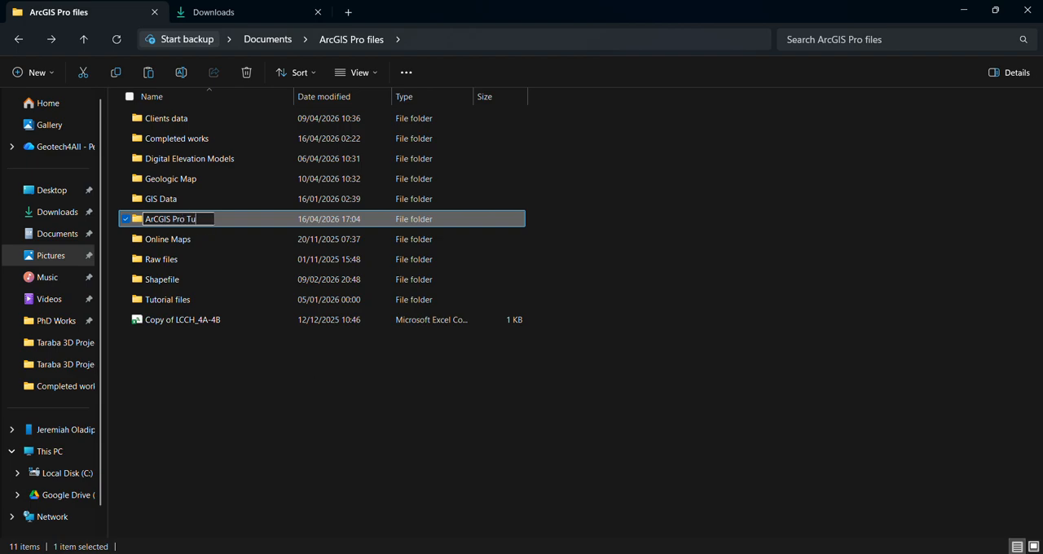
{"action": "type", "text": "torial files"}
{"action": "key", "text": "Return"}
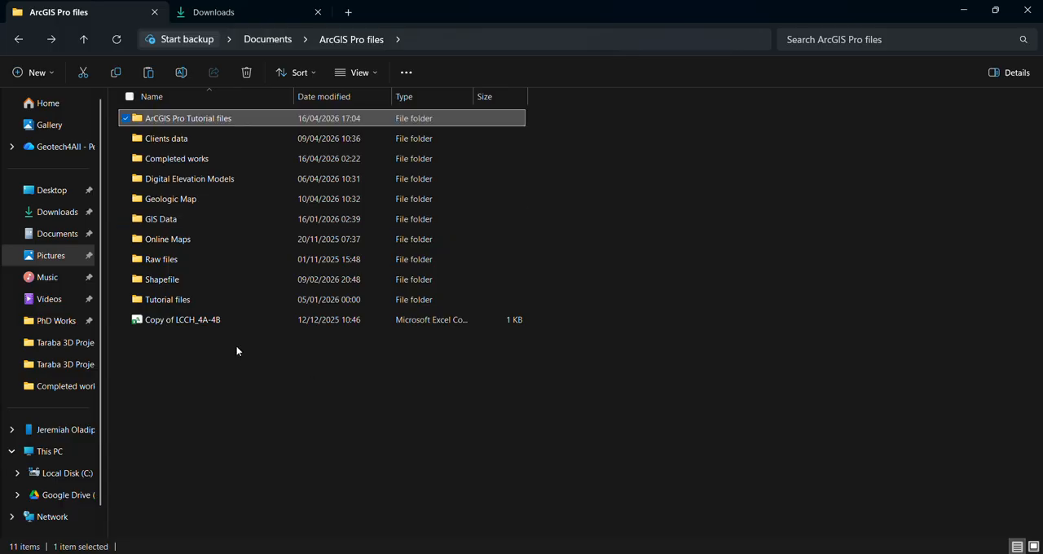
Step: Correct the capitalisation in the new folder's name so it reads "ArcGIS Pro Tutorial files"
{"action": "left_click", "coordinate": [167, 123]}
{"action": "left_click", "coordinate": [161, 119]}
{"action": "key", "text": "BackSpace"}
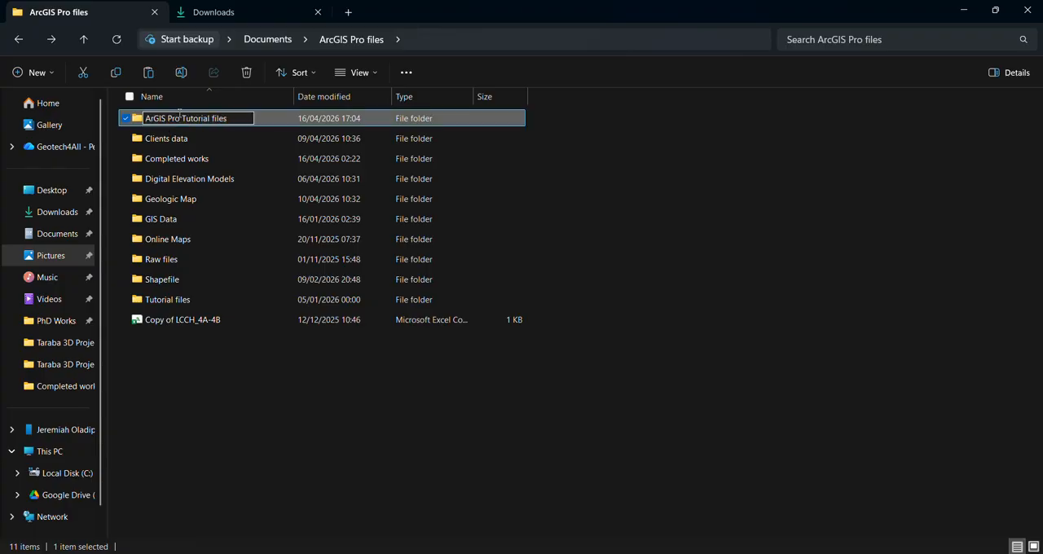
{"action": "type", "text": "c"}
{"action": "key", "text": "Return"}
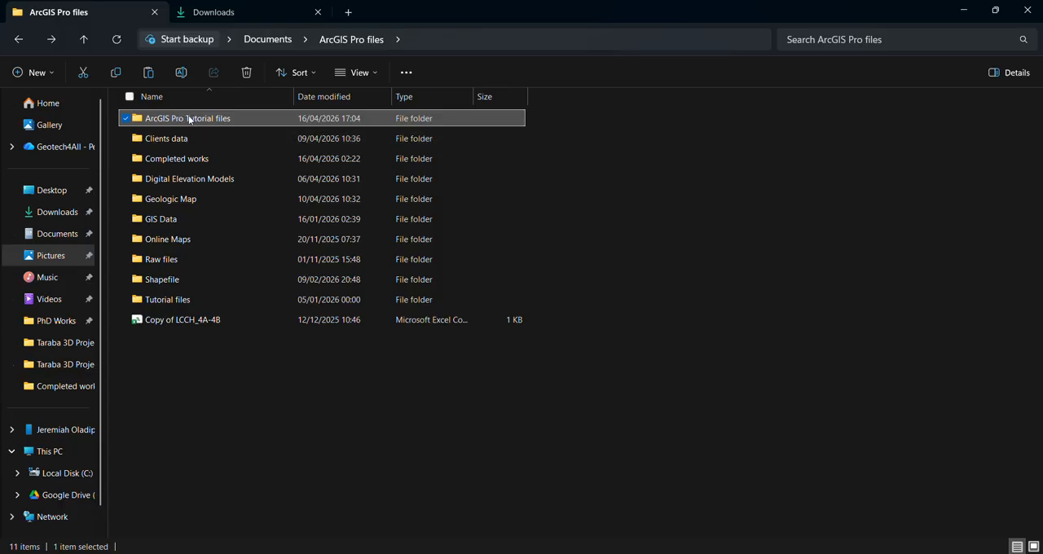
Step: Create a subfolder named "Week 1 DAta" inside the ArcGIS Pro Tutorial files folder
{"action": "double_click", "coordinate": [189, 119]}
{"action": "right_click", "coordinate": [221, 171]}
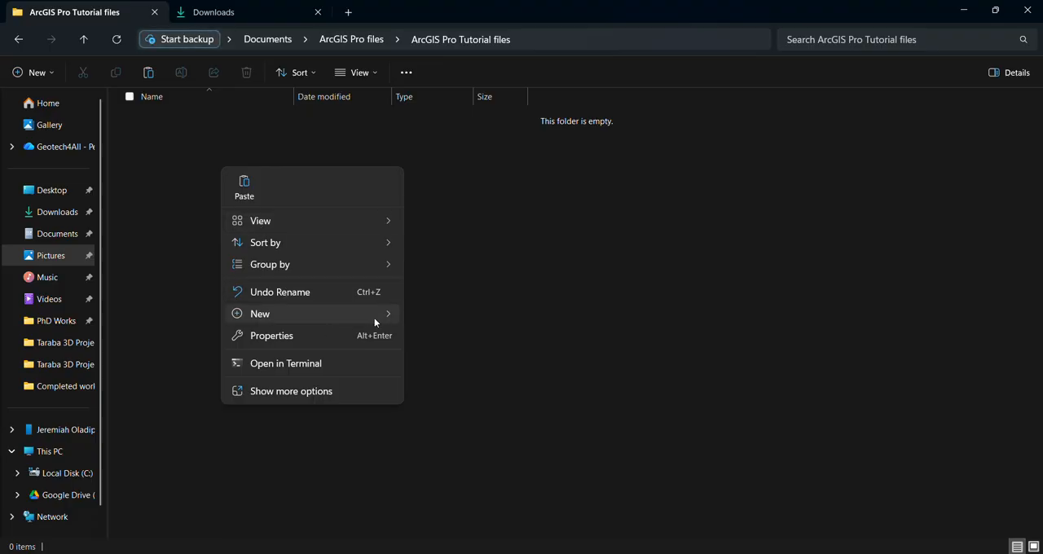
{"action": "mouse_move", "coordinate": [392, 317]}
{"action": "left_click", "coordinate": [426, 14]}
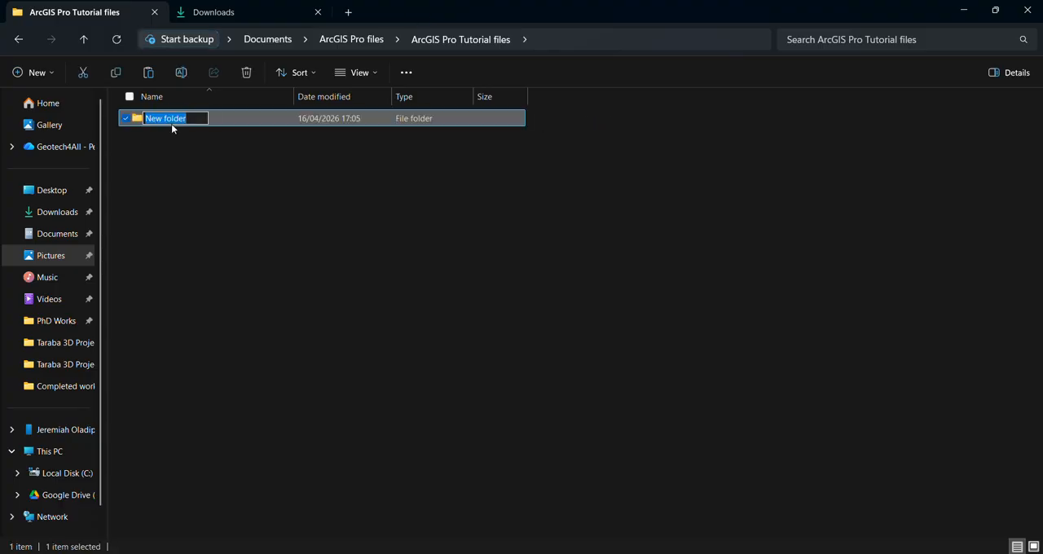
{"action": "type", "text": "Week 1 DAta"}
{"action": "key", "text": "Return"}
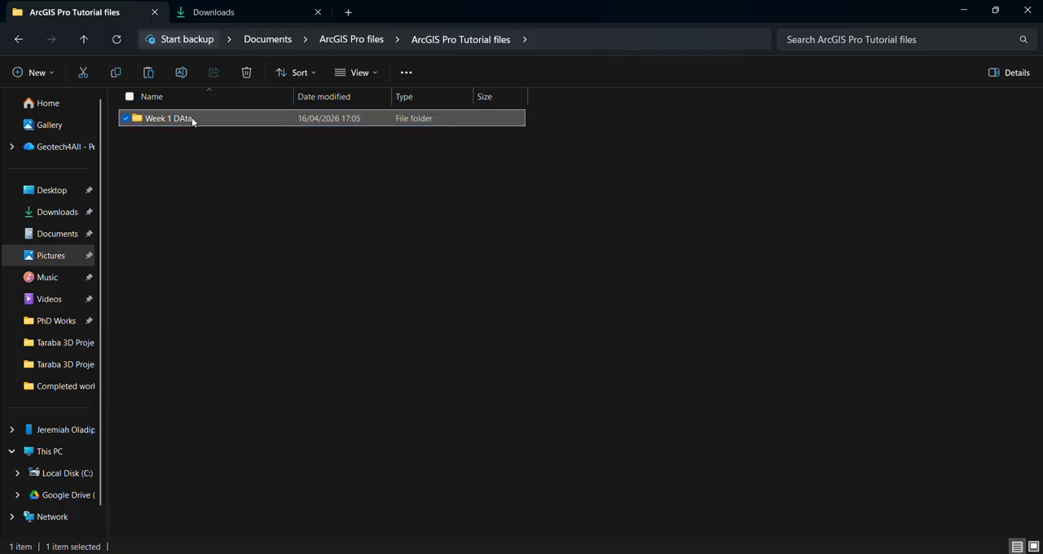
Step: Rename the new subfolder as "Week 1 Data" to fix its capitalisation
{"action": "key", "text": "F2"}
{"action": "left_click_drag", "start_coordinate": [186, 120], "coordinate": [180, 120]}
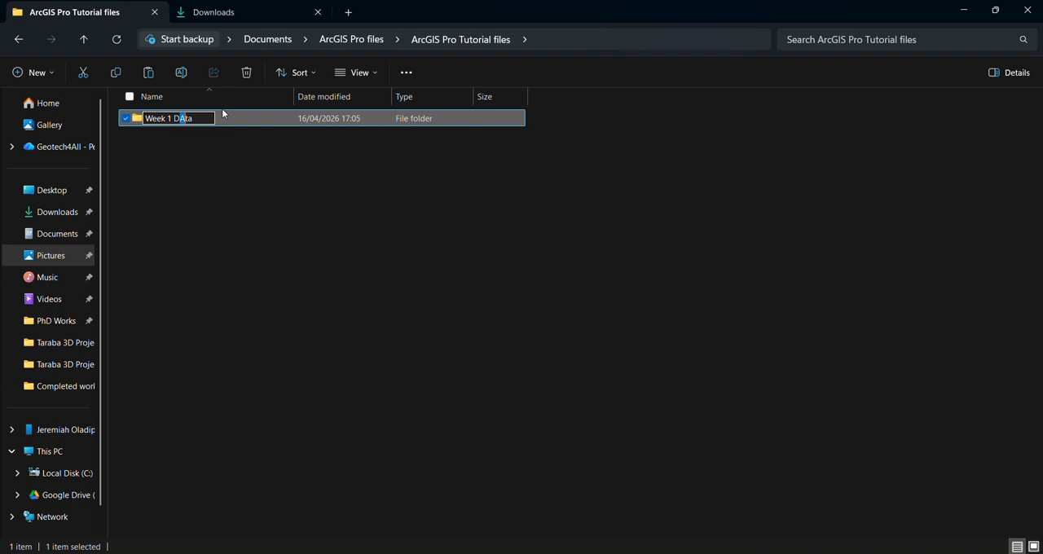
{"action": "type", "text": "a"}
{"action": "key", "text": "Return"}
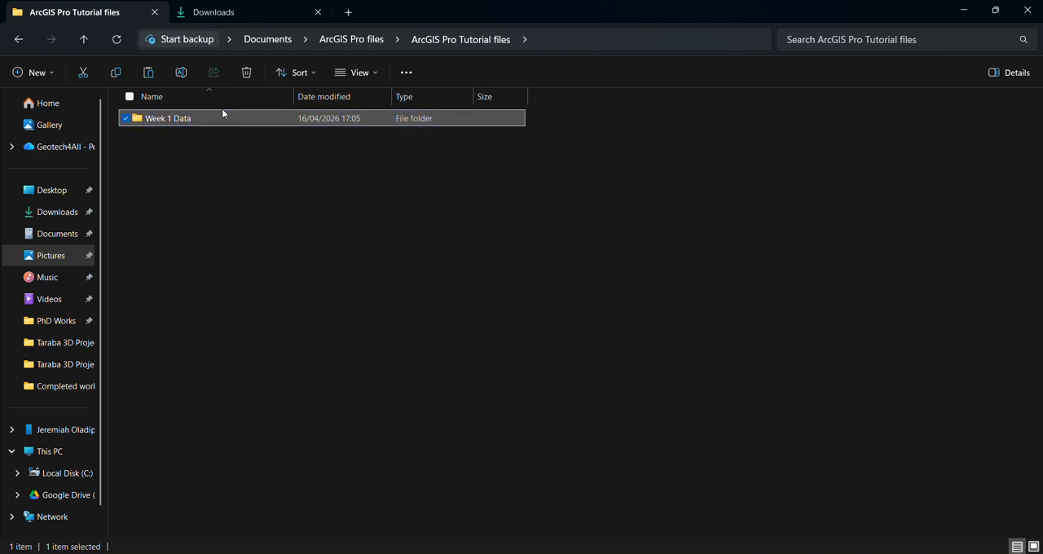
Step: Move the three cut zip archives into the Week 1 Data folder
{"action": "double_click", "coordinate": [200, 122]}
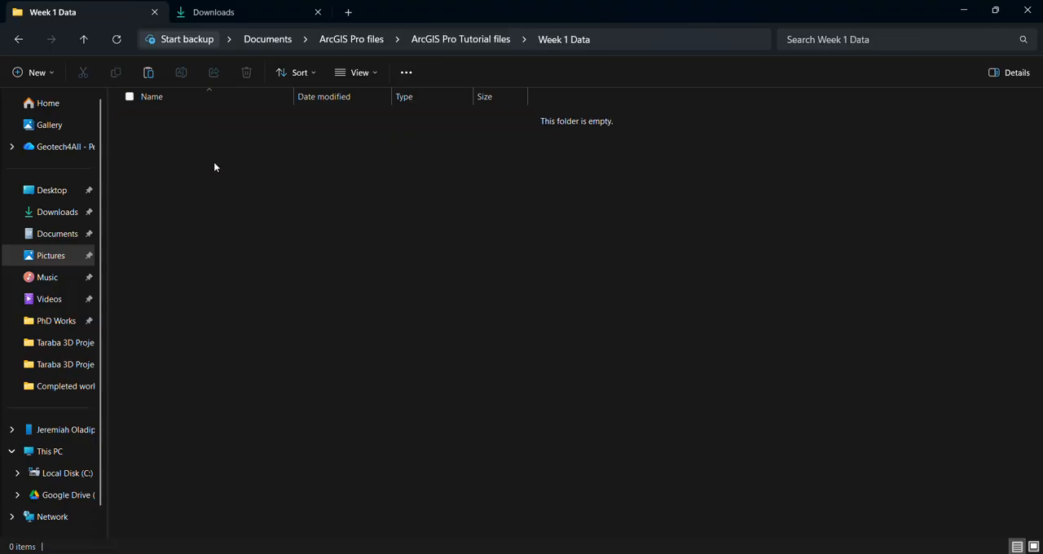
{"action": "key", "text": "ctrl+v"}
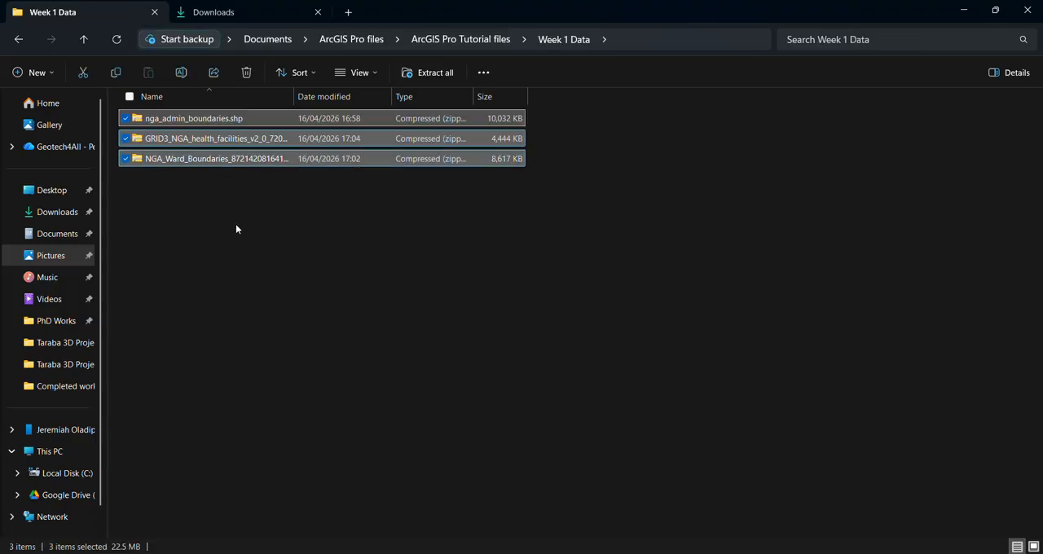
{"action": "left_click", "coordinate": [211, 192]}
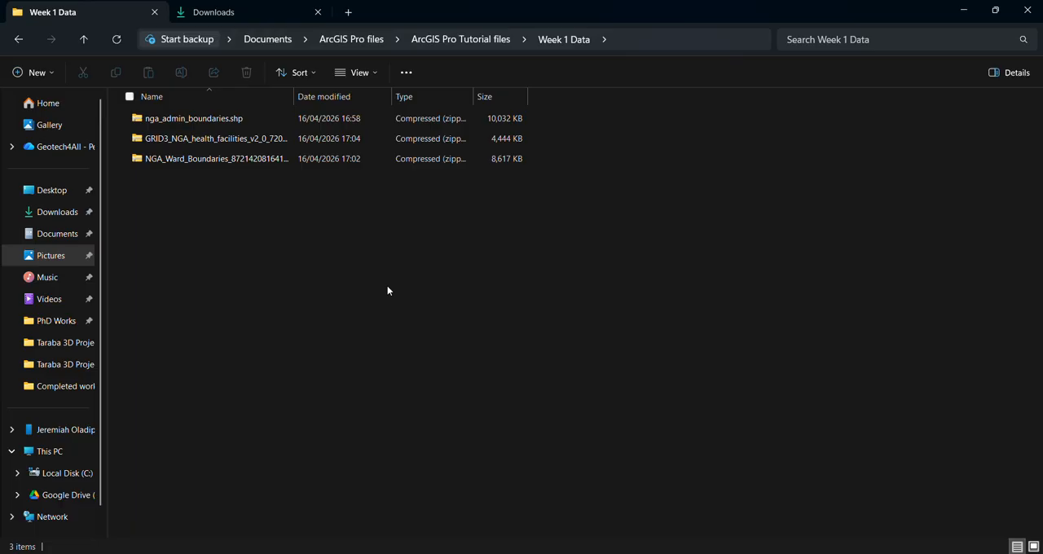
Step: Extract the nga_admin_boundaries.shp zip archive into the default destination folder inside Week 1 Data
{"action": "right_click", "coordinate": [193, 127]}
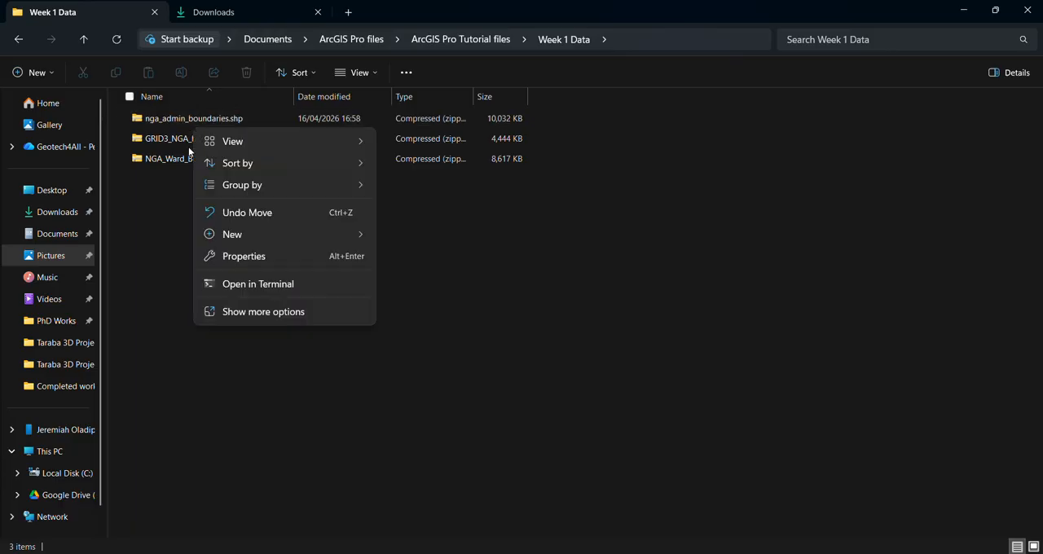
{"action": "left_click", "coordinate": [181, 125]}
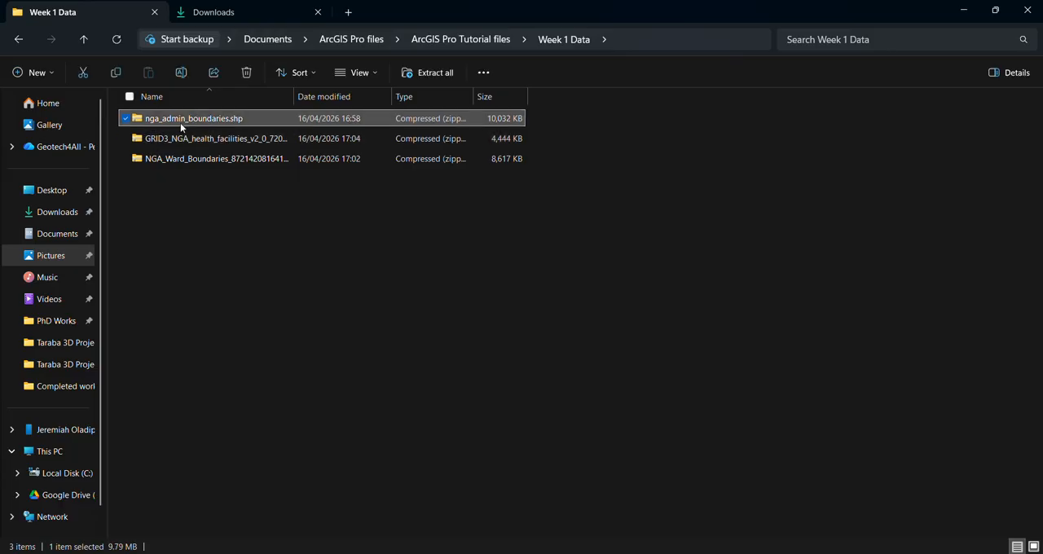
{"action": "right_click", "coordinate": [181, 123]}
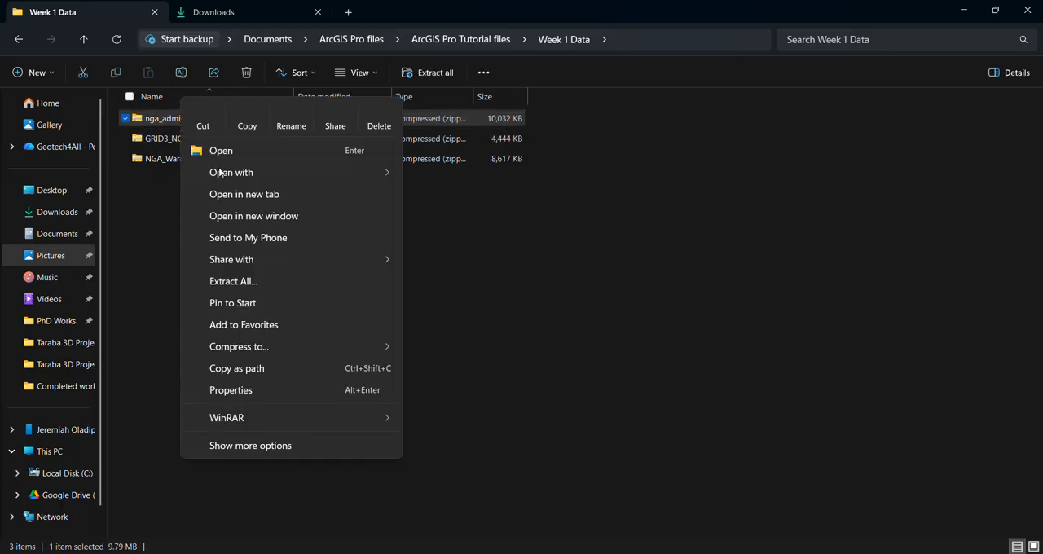
{"action": "left_click", "coordinate": [277, 286]}
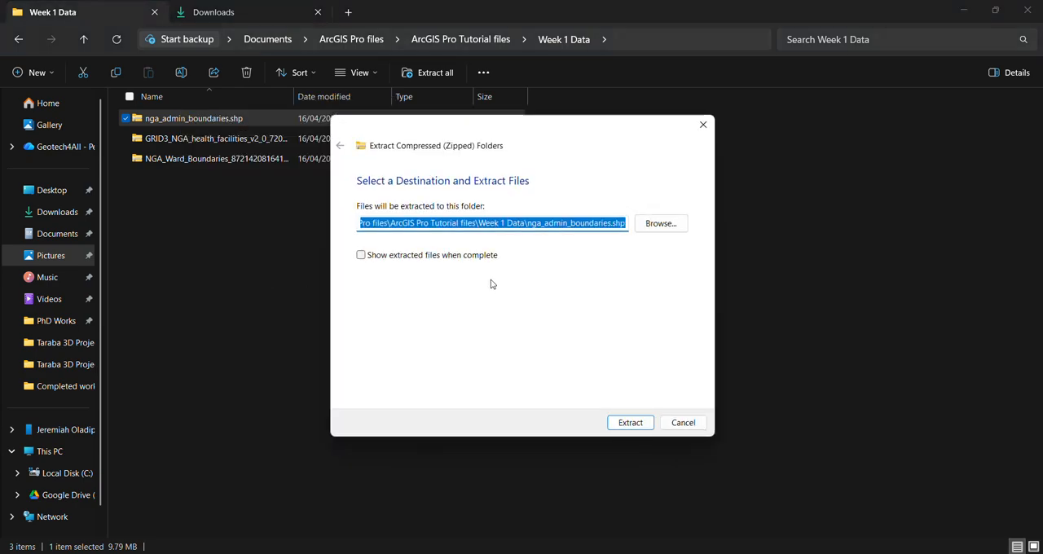
{"action": "left_click", "coordinate": [629, 423]}
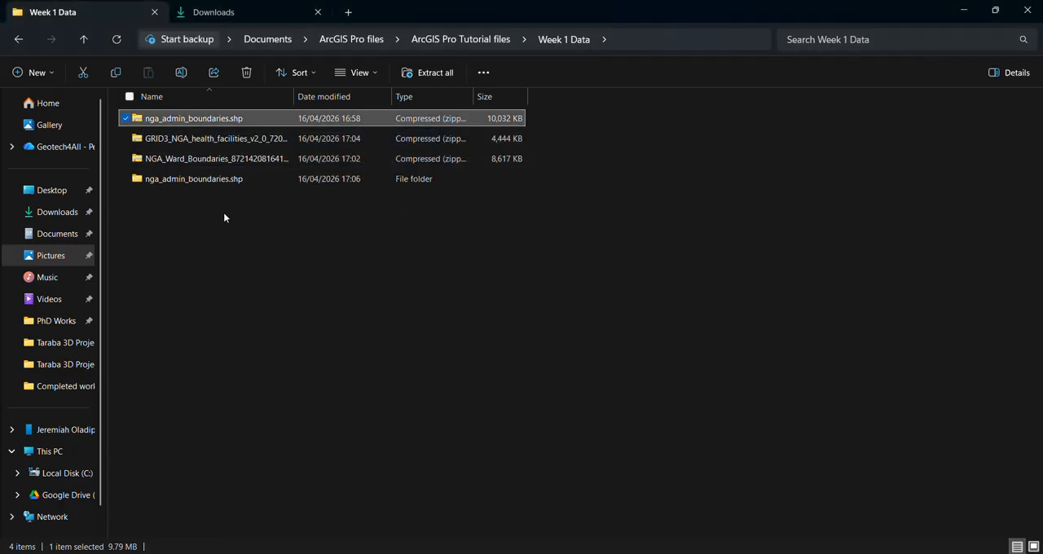
Step: Extract the GRID3_NGA_health_facilities zip archive into the default destination folder inside Week 1 Data
{"action": "left_click", "coordinate": [177, 140]}
{"action": "right_click", "coordinate": [177, 139]}
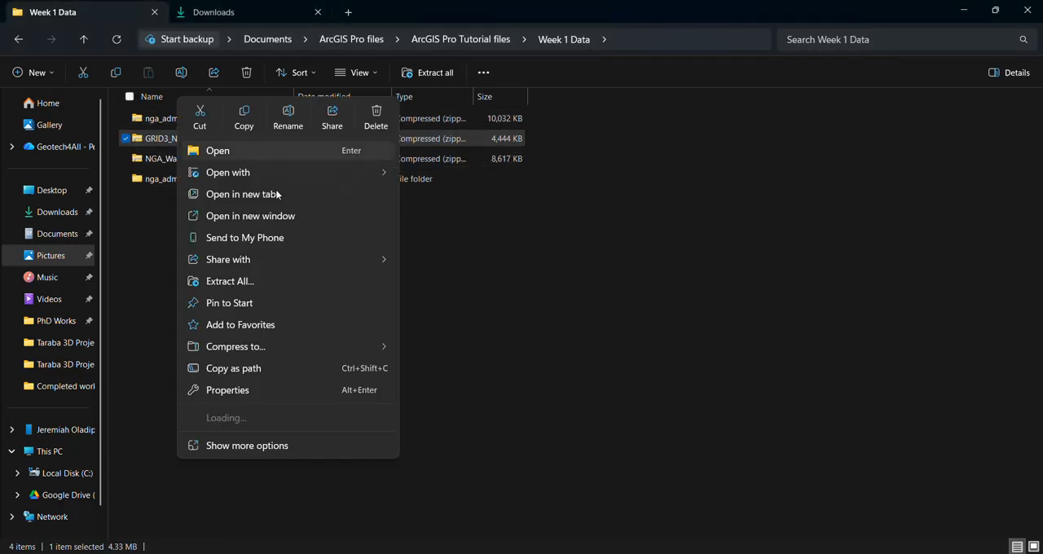
{"action": "left_click", "coordinate": [273, 285]}
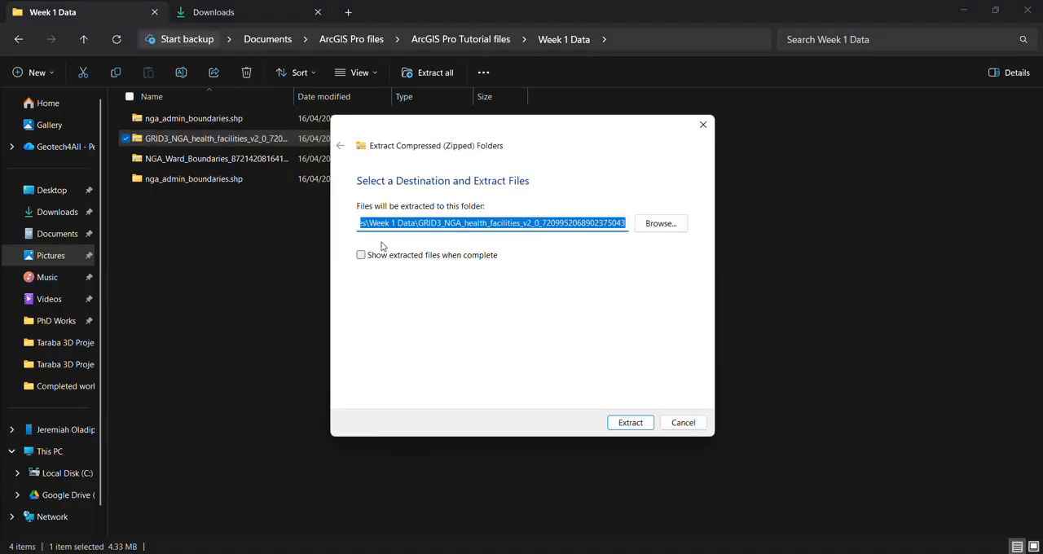
{"action": "left_click", "coordinate": [639, 425]}
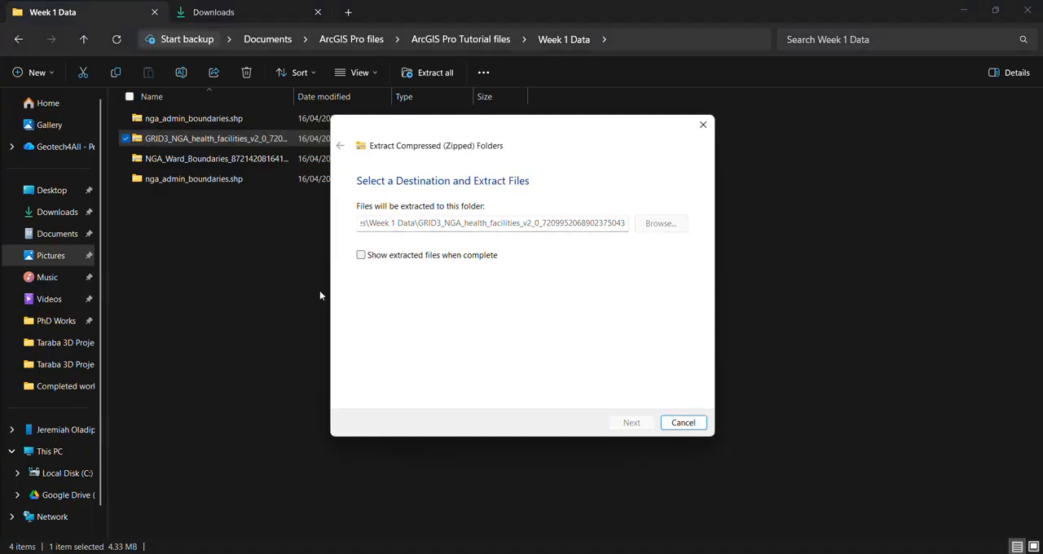
Step: Extract the NGA_Ward_Boundaries zip archive into its default destination folder inside Week 1 Data
{"action": "left_click", "coordinate": [180, 160]}
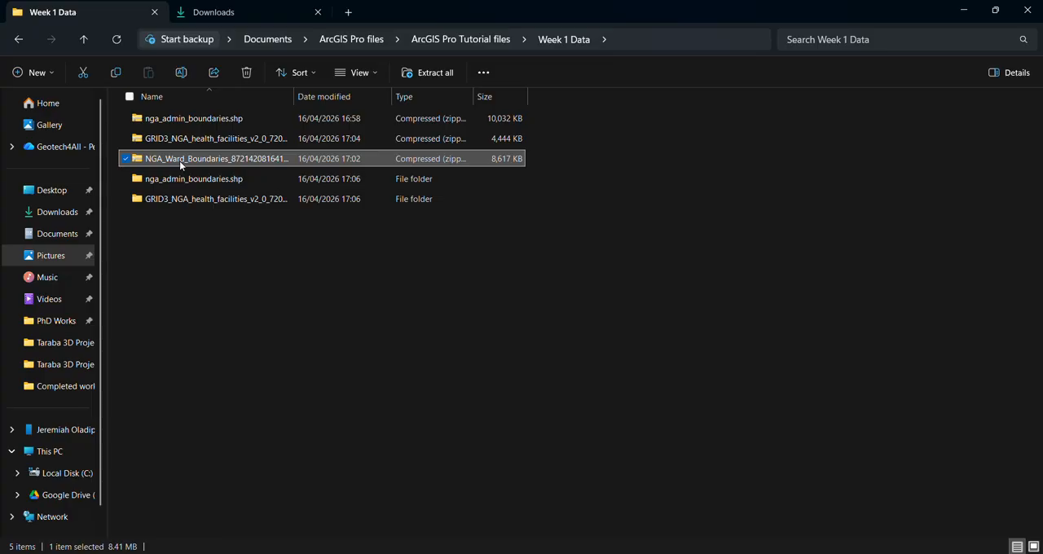
{"action": "right_click", "coordinate": [180, 160]}
{"action": "left_click", "coordinate": [243, 283]}
{"action": "left_click", "coordinate": [633, 424]}
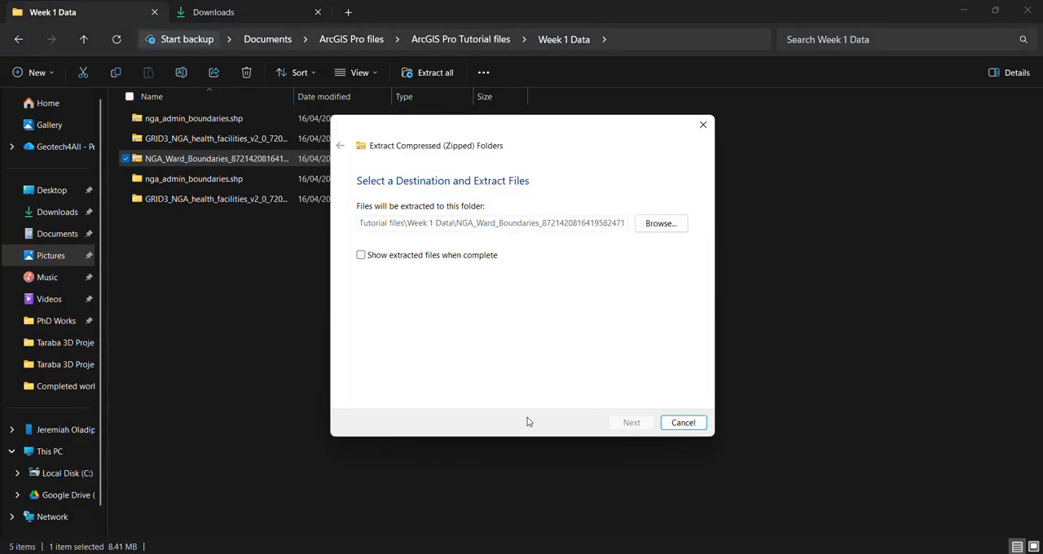
{"action": "left_click", "coordinate": [277, 345]}
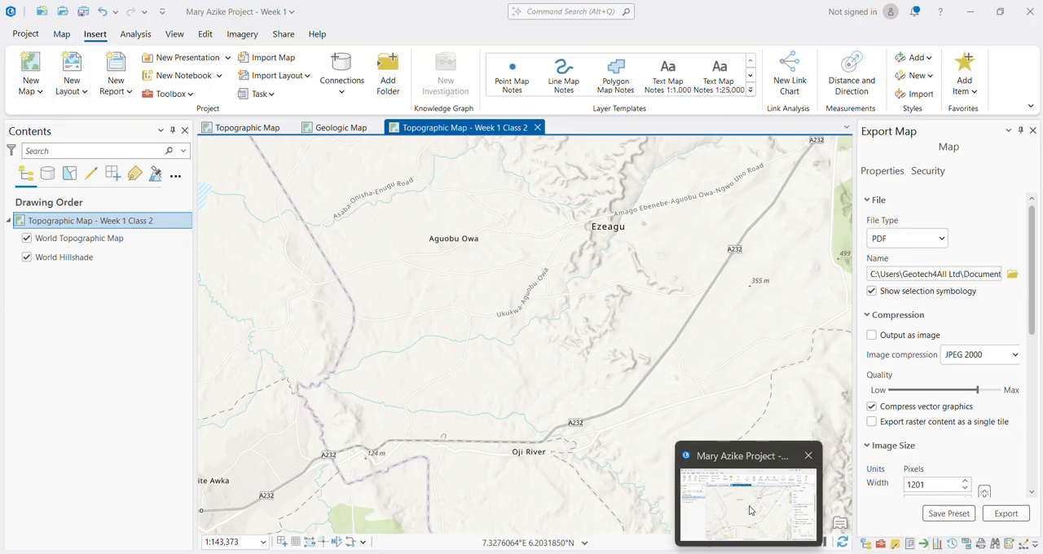
Step: Switch to Chrome and go back from the GRID3 Health Facilities page to the Google results for "nigeria shapefile"
{"action": "left_click", "coordinate": [749, 509]}
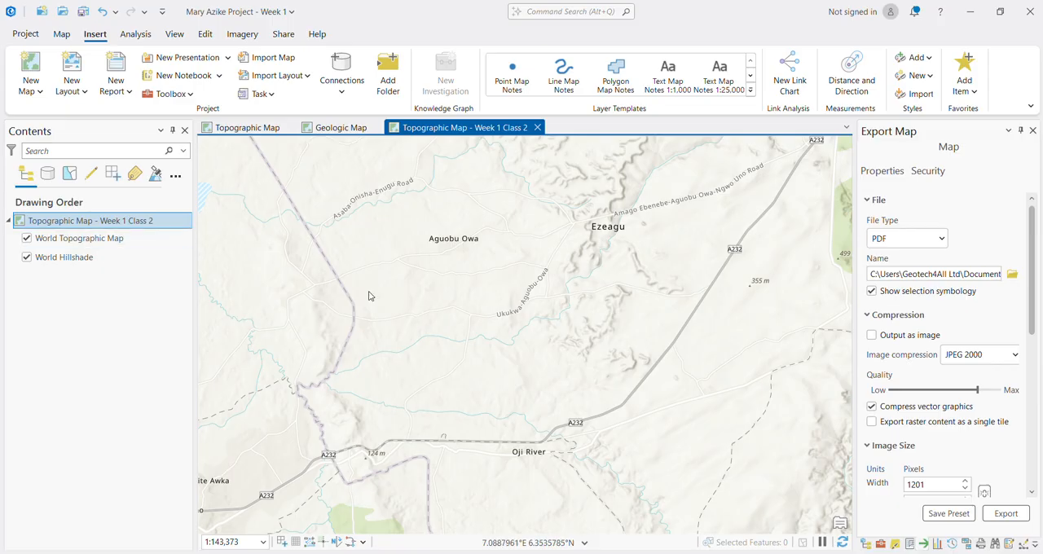
{"action": "left_click", "coordinate": [504, 349]}
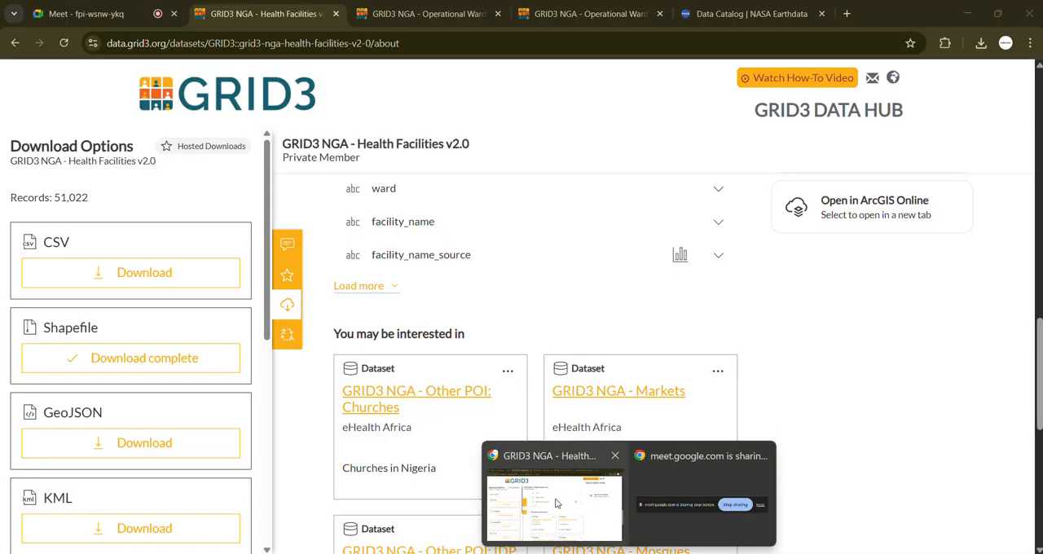
{"action": "left_click", "coordinate": [557, 503]}
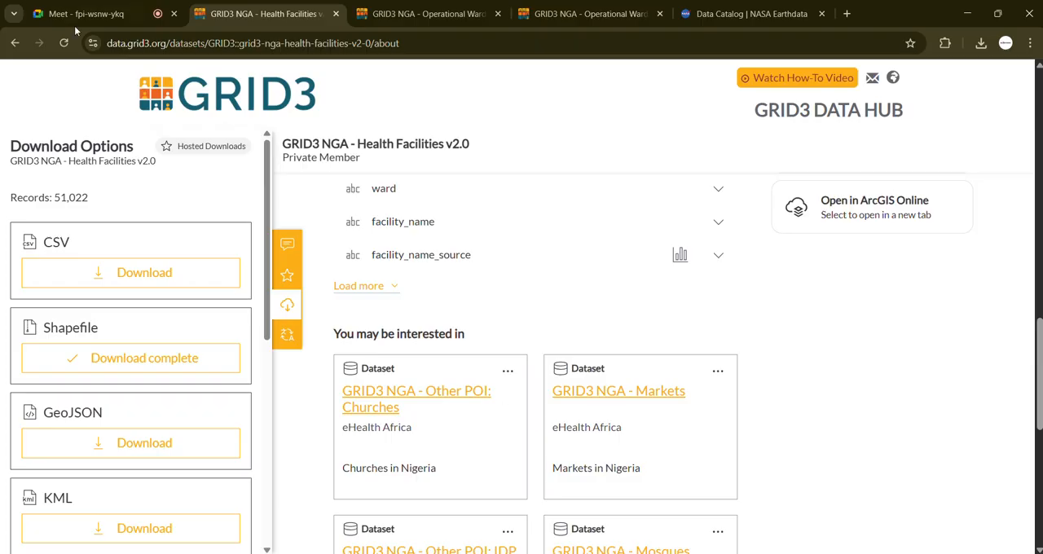
{"action": "left_click", "coordinate": [16, 44]}
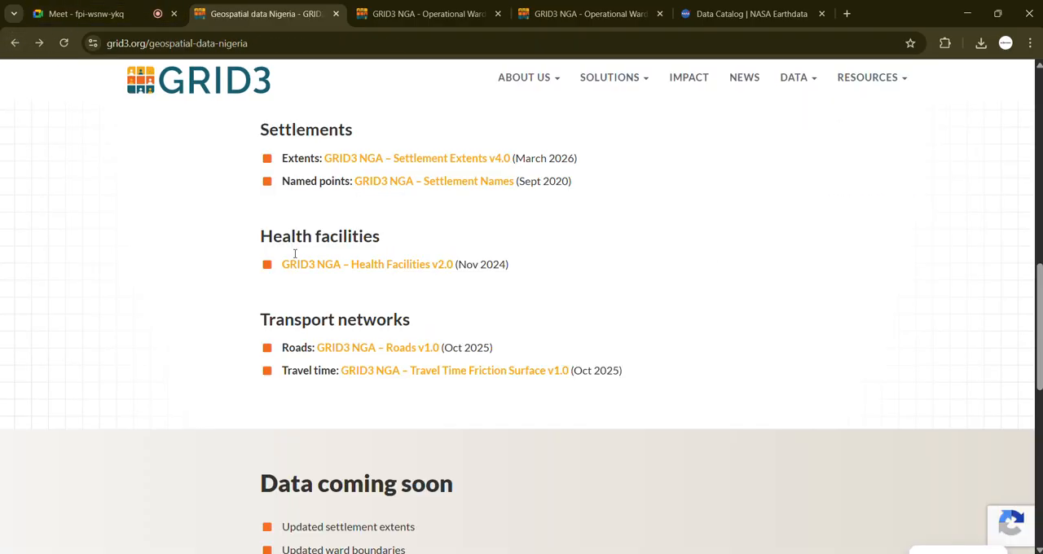
{"action": "scroll", "coordinate": [311, 295], "scroll_direction": "up", "scroll_amount": 2}
{"action": "scroll", "coordinate": [310, 295], "scroll_direction": "up", "scroll_amount": 8}
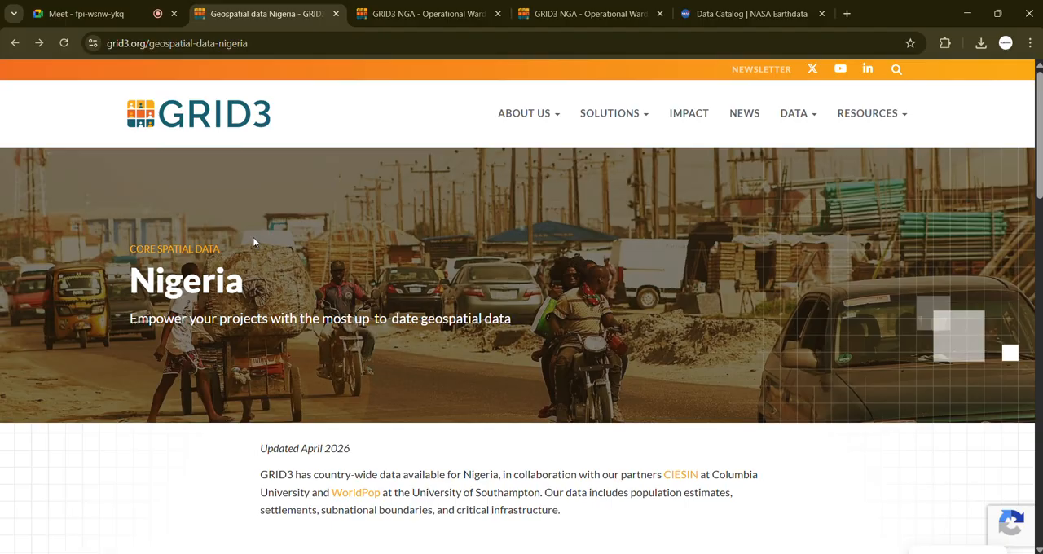
{"action": "left_click", "coordinate": [16, 43]}
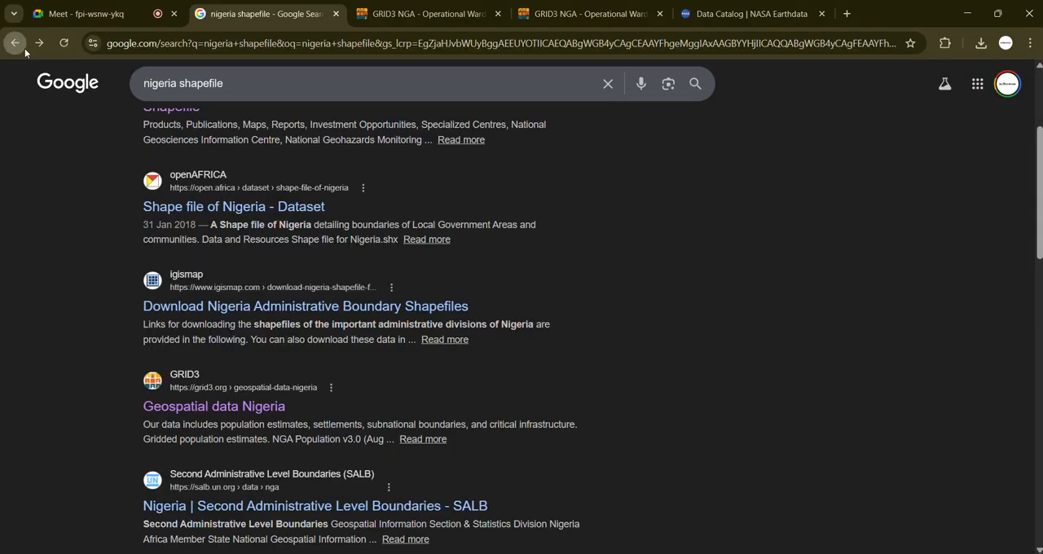
{"action": "scroll", "coordinate": [373, 161], "scroll_direction": "up", "scroll_amount": 3}
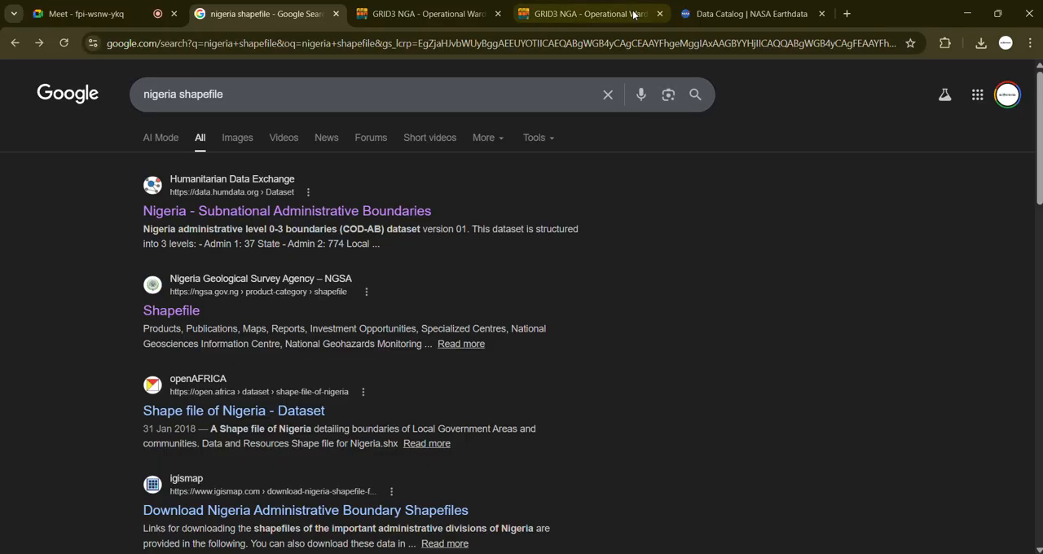
Step: Dismiss the site migration notice in the NASA Earthdata catalog and go back to the Google results for "DEM download"
{"action": "left_click", "coordinate": [716, 17]}
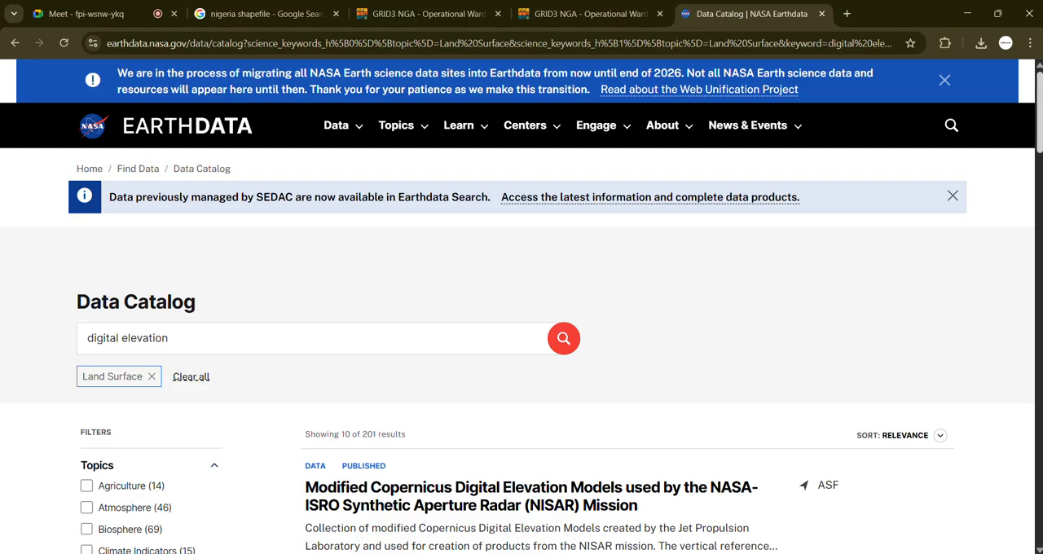
{"action": "left_click", "coordinate": [944, 82]}
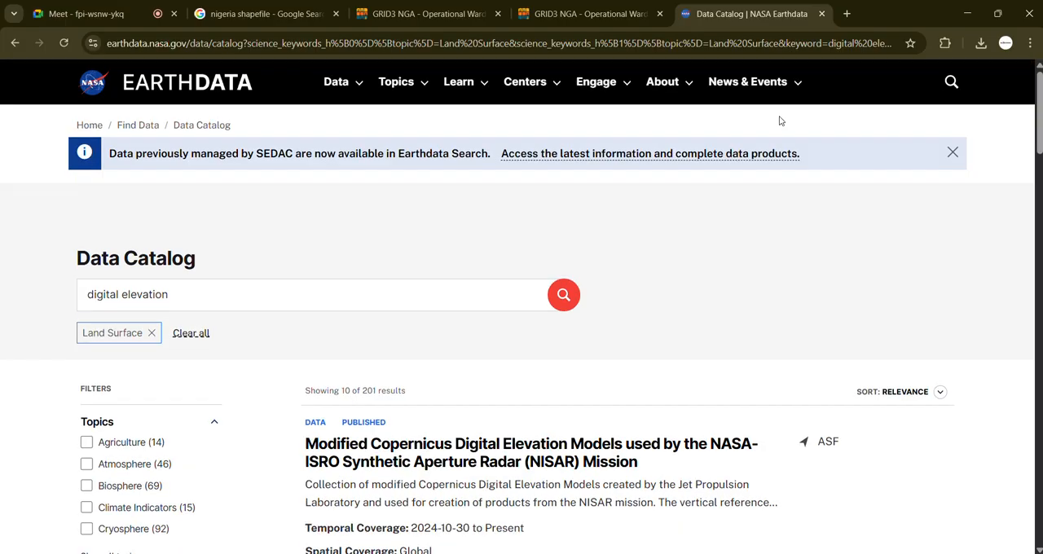
{"action": "left_click", "coordinate": [14, 43]}
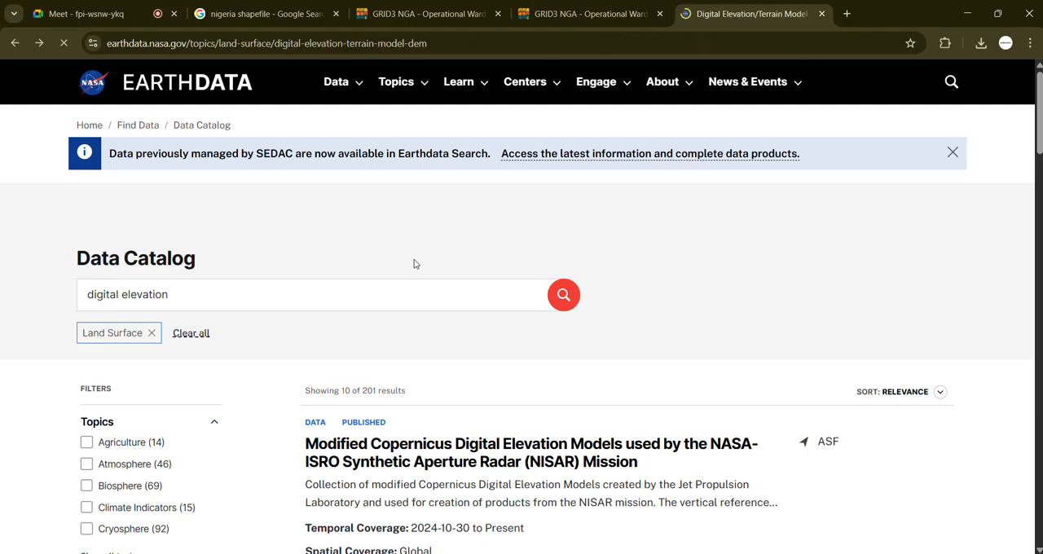
{"action": "scroll", "coordinate": [237, 226], "scroll_direction": "up", "scroll_amount": 10}
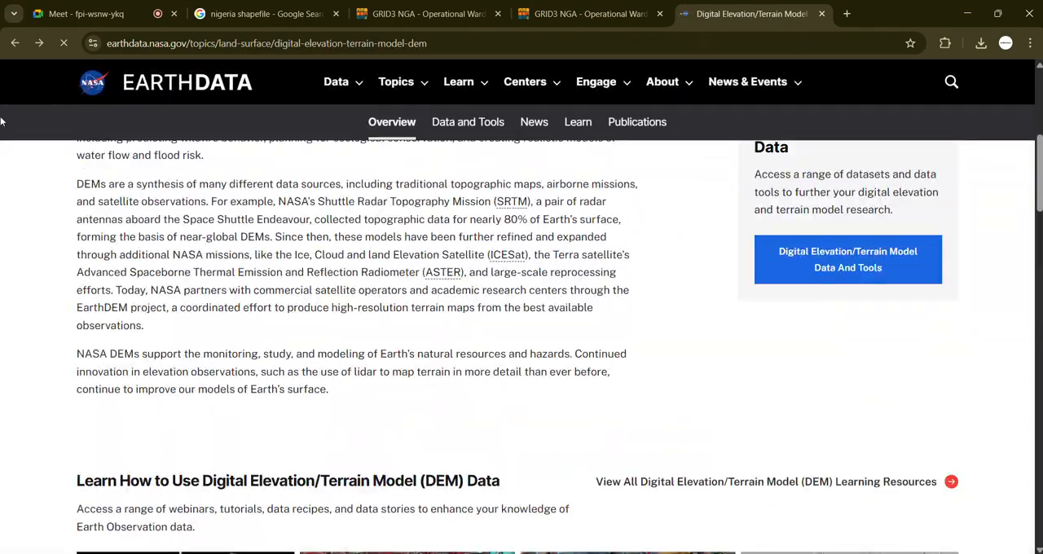
{"action": "left_click", "coordinate": [14, 42]}
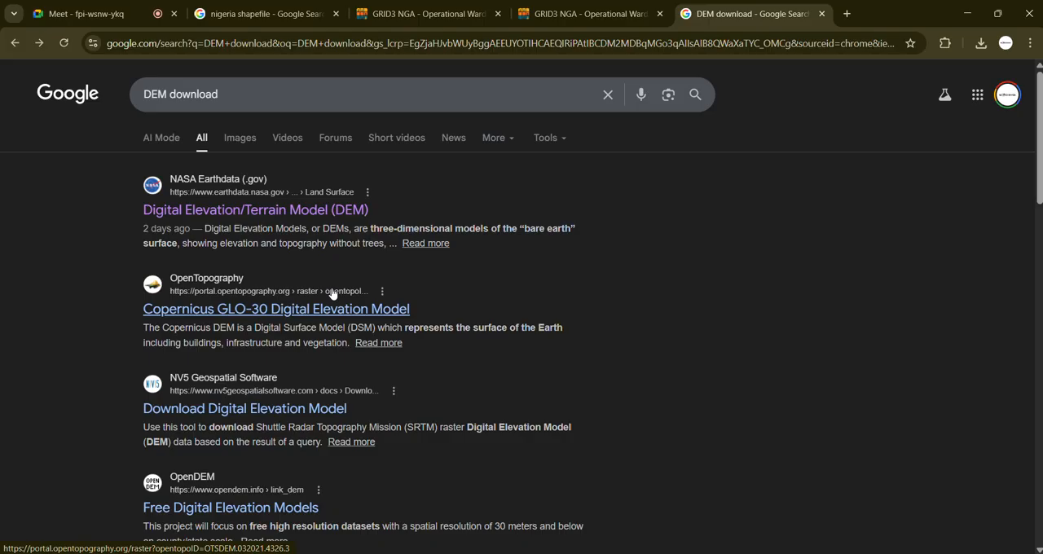
Step: Point out the "DEM download" search query and review the elevation data sources in its results
{"action": "left_click", "coordinate": [244, 93]}
{"action": "left_click_drag", "start_coordinate": [231, 96], "coordinate": [143, 100]}
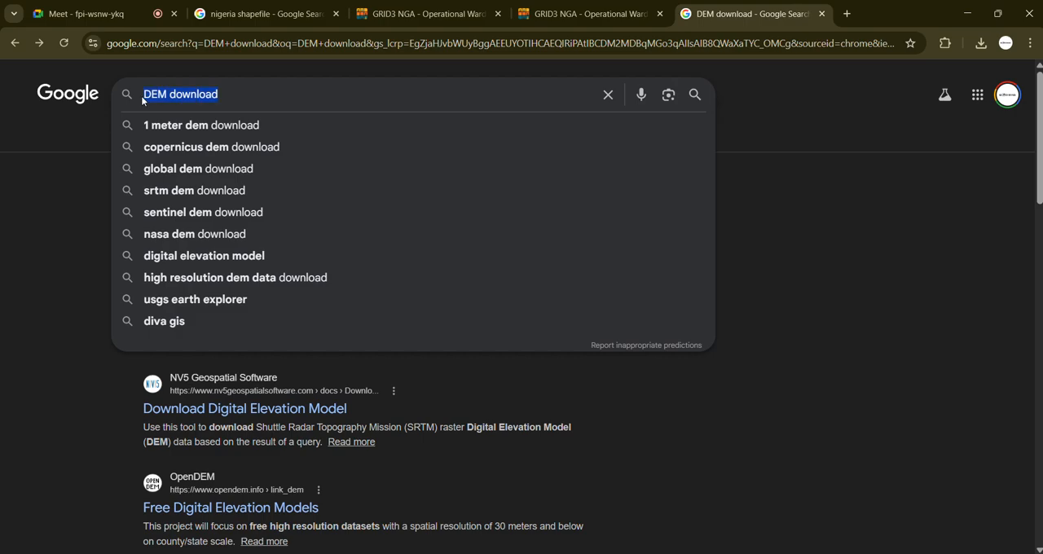
{"action": "left_click", "coordinate": [54, 397]}
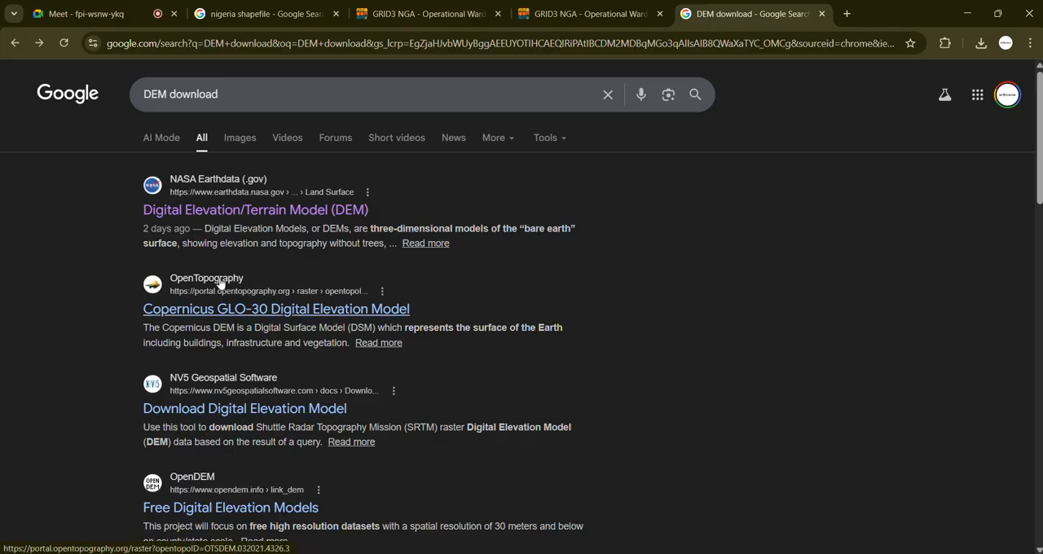
{"action": "scroll", "coordinate": [277, 359], "scroll_direction": "down", "scroll_amount": 2}
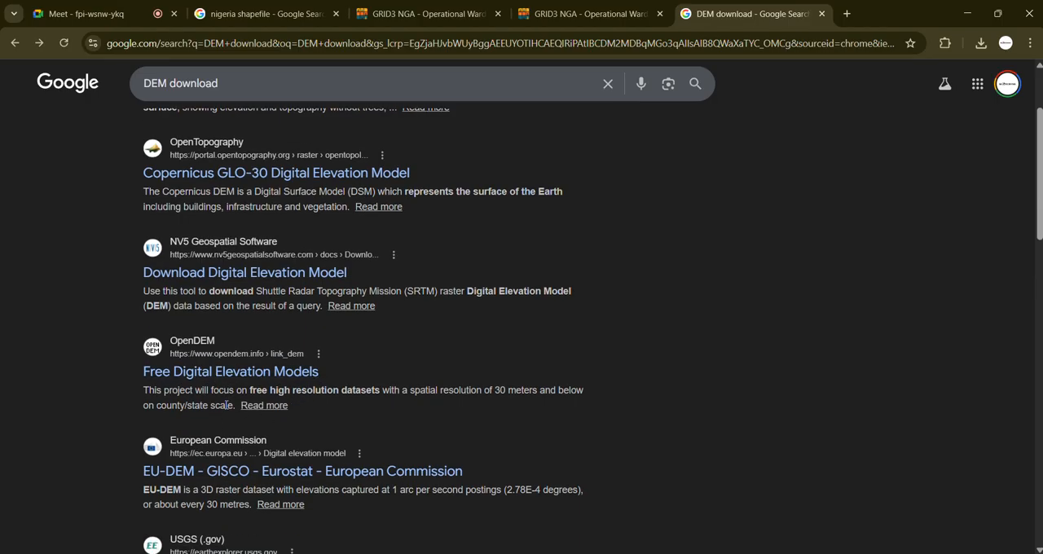
{"action": "scroll", "coordinate": [231, 399], "scroll_direction": "up", "scroll_amount": 2}
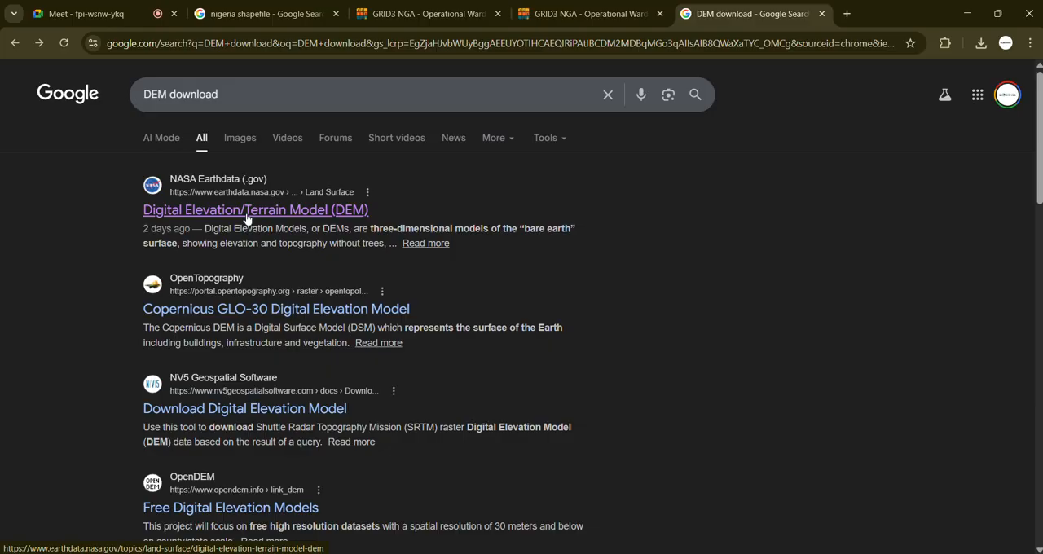
Step: Open NASA Earthdata's Digital Elevation/Terrain Model (DEM) result and look through its overview page
{"action": "left_click", "coordinate": [247, 213]}
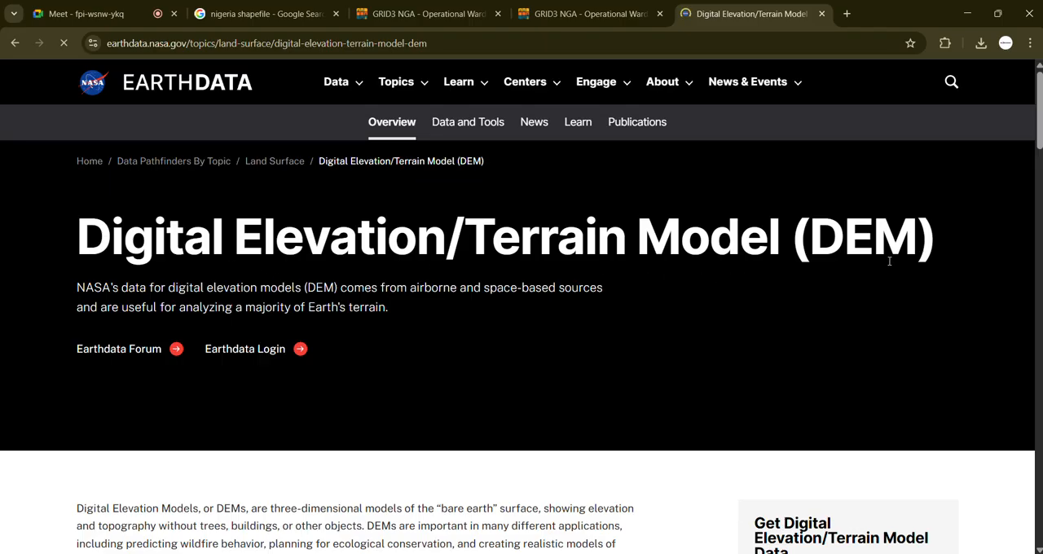
{"action": "scroll", "coordinate": [649, 414], "scroll_direction": "down", "scroll_amount": 7}
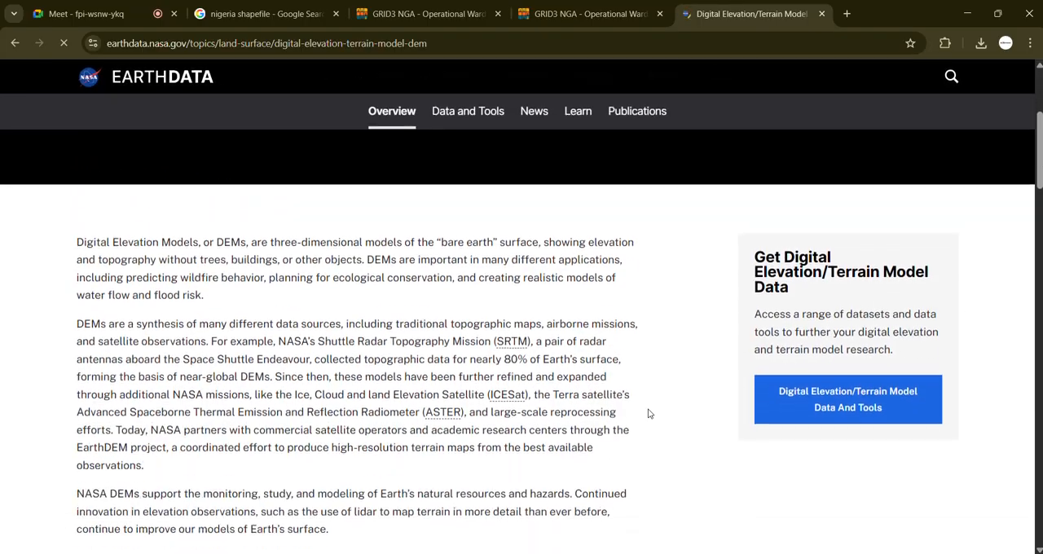
{"action": "scroll", "coordinate": [649, 414], "scroll_direction": "down", "scroll_amount": 7}
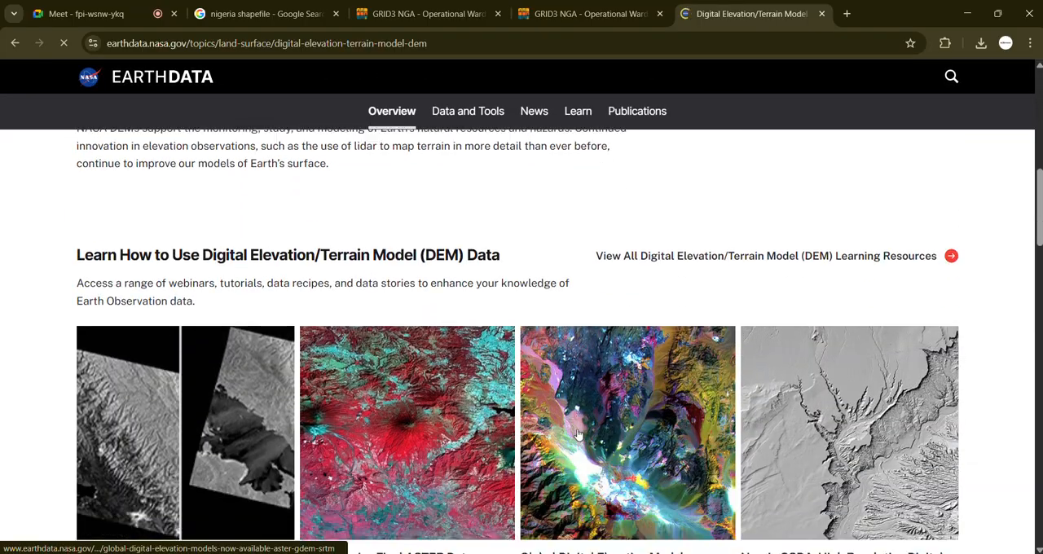
{"action": "scroll", "coordinate": [578, 434], "scroll_direction": "down", "scroll_amount": 9}
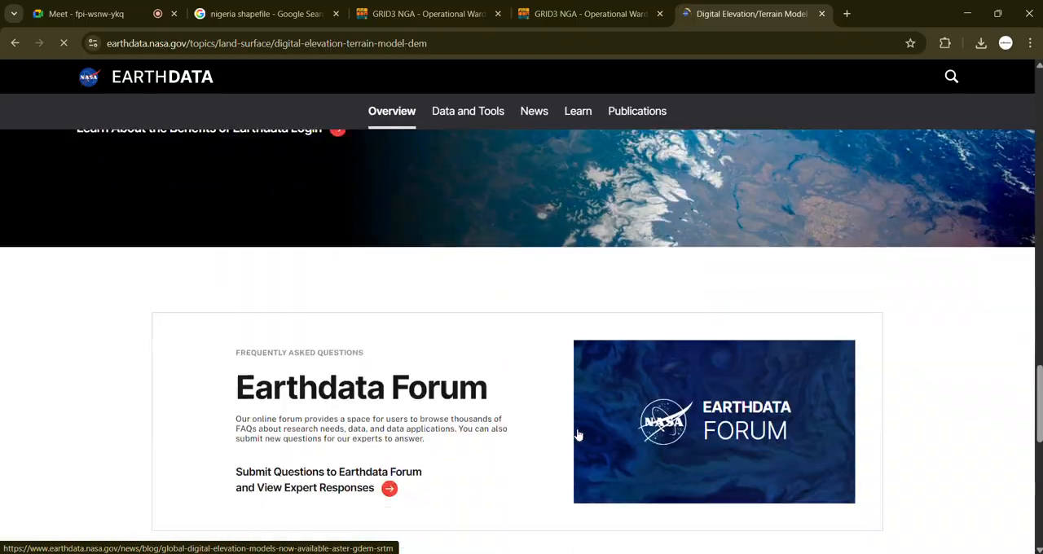
{"action": "scroll", "coordinate": [575, 426], "scroll_direction": "up", "scroll_amount": 15}
{"action": "scroll", "coordinate": [573, 429], "scroll_direction": "up", "scroll_amount": 10}
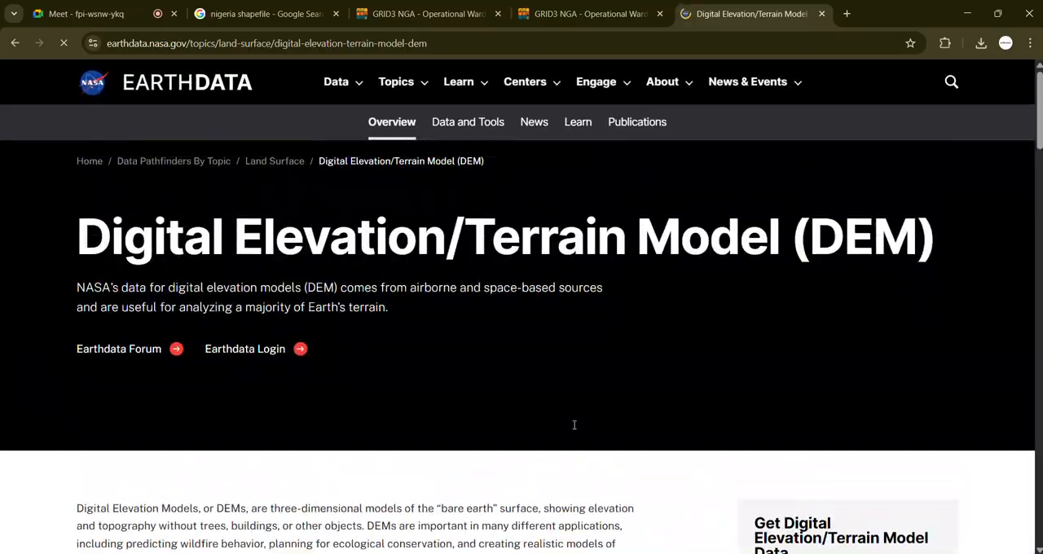
{"action": "scroll", "coordinate": [573, 426], "scroll_direction": "down", "scroll_amount": 2}
{"action": "scroll", "coordinate": [340, 434], "scroll_direction": "down", "scroll_amount": 3}
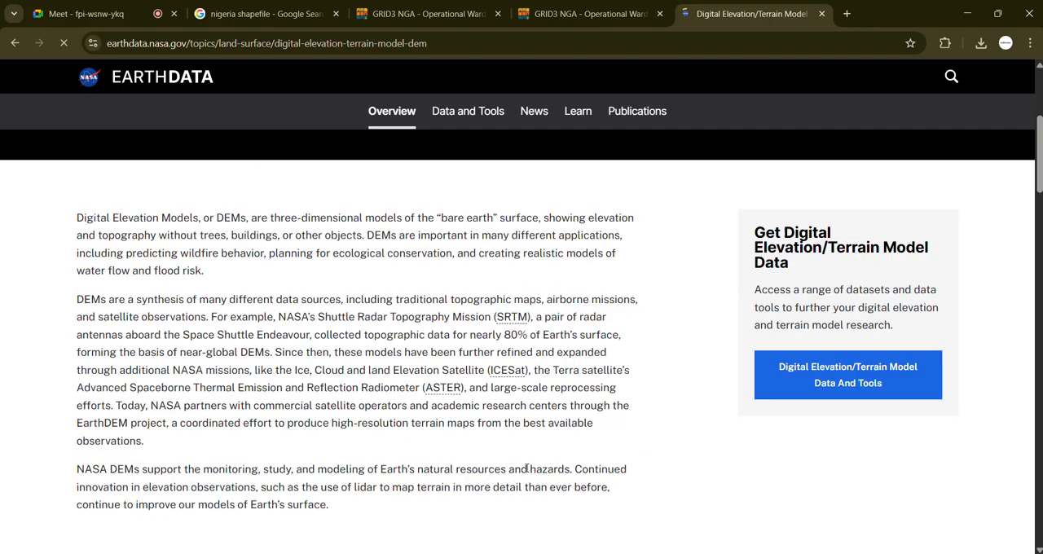
{"action": "scroll", "coordinate": [302, 468], "scroll_direction": "down", "scroll_amount": 2}
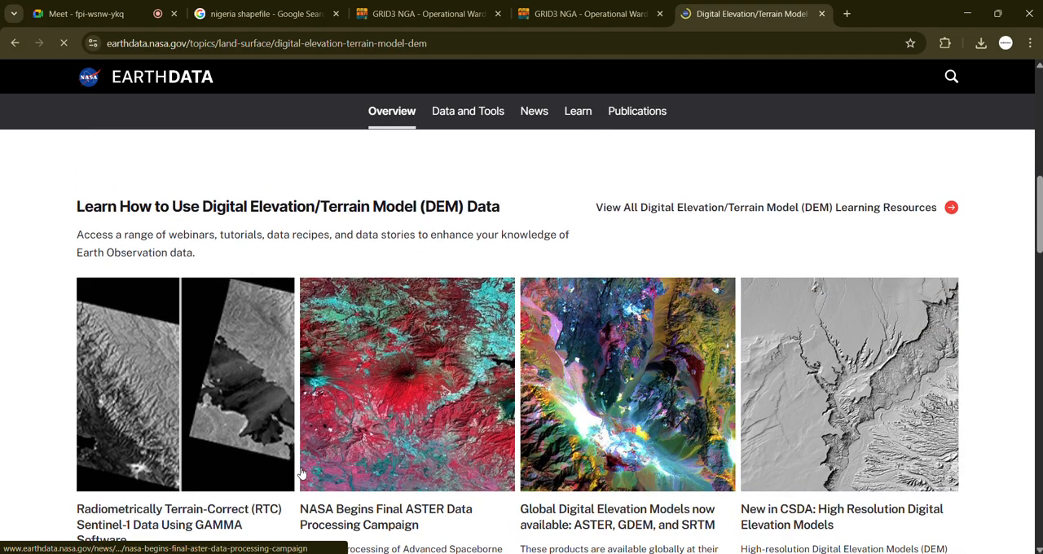
{"action": "scroll", "coordinate": [301, 470], "scroll_direction": "down", "scroll_amount": 1}
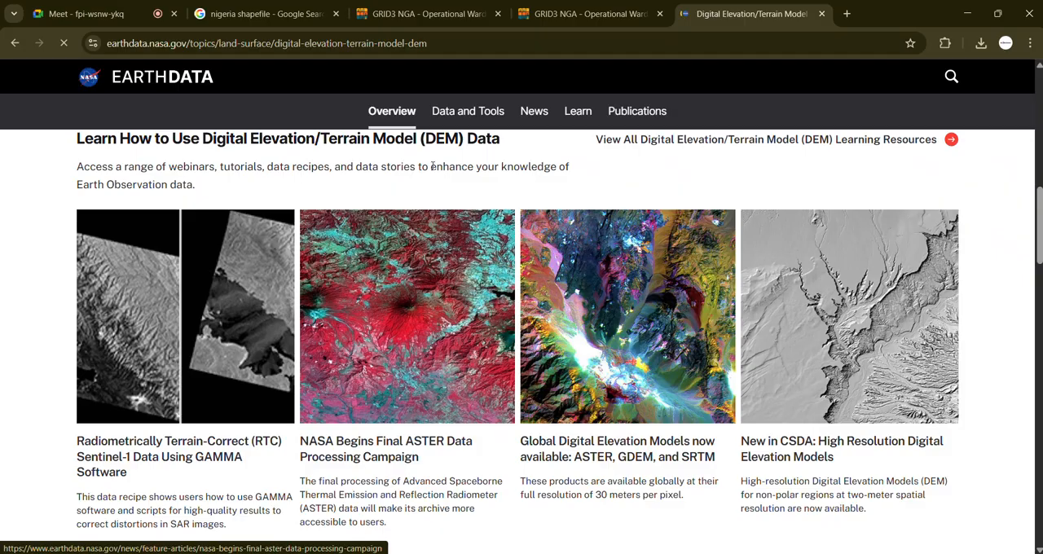
Step: Open the Data and Tools page for DEM and examine the dataset table down to the ASTER elevation models
{"action": "left_click", "coordinate": [451, 116]}
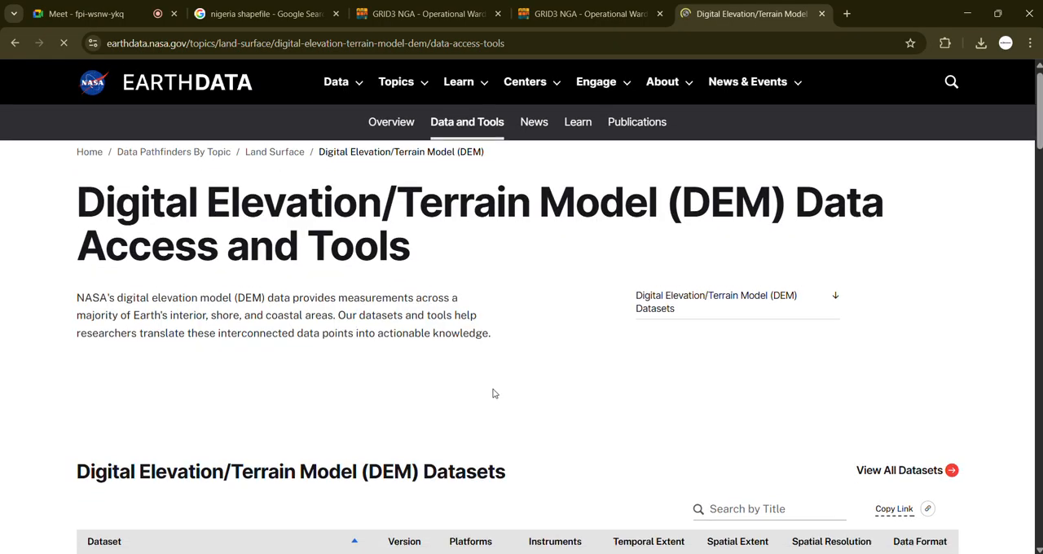
{"action": "scroll", "coordinate": [492, 391], "scroll_direction": "down", "scroll_amount": 4}
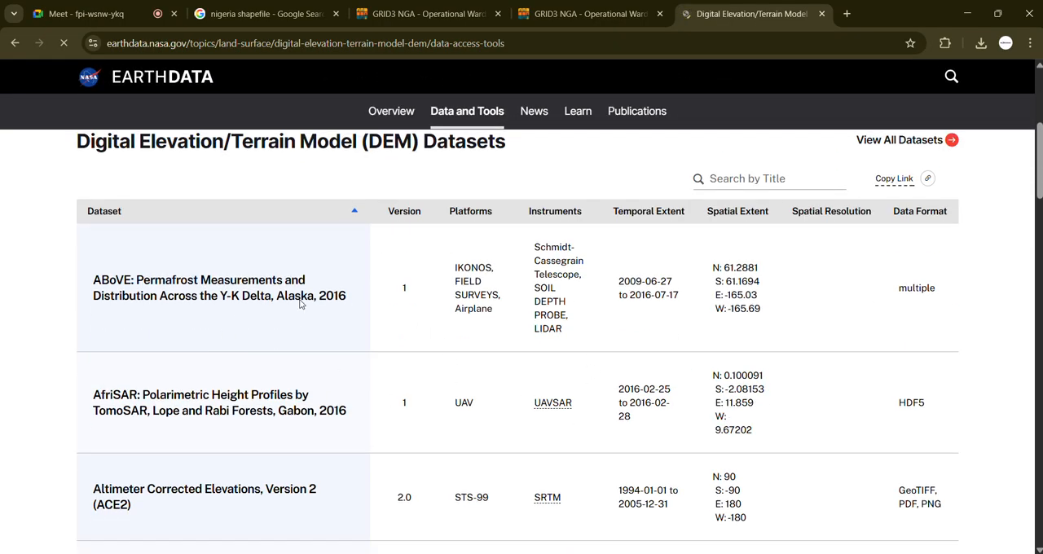
{"action": "scroll", "coordinate": [352, 278], "scroll_direction": "up", "scroll_amount": 1}
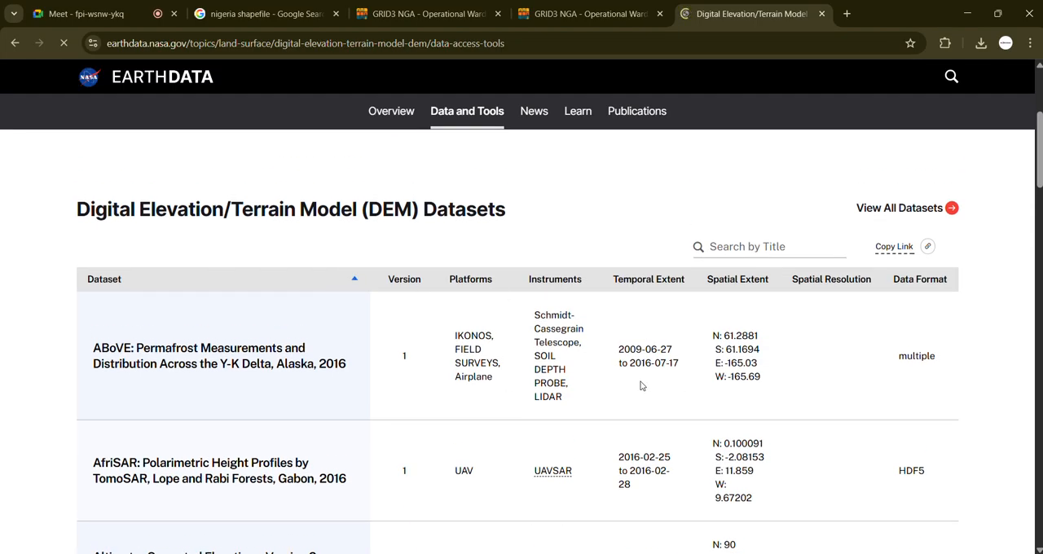
{"action": "scroll", "coordinate": [770, 395], "scroll_direction": "down", "scroll_amount": 3}
{"action": "scroll", "coordinate": [764, 394], "scroll_direction": "down", "scroll_amount": 2}
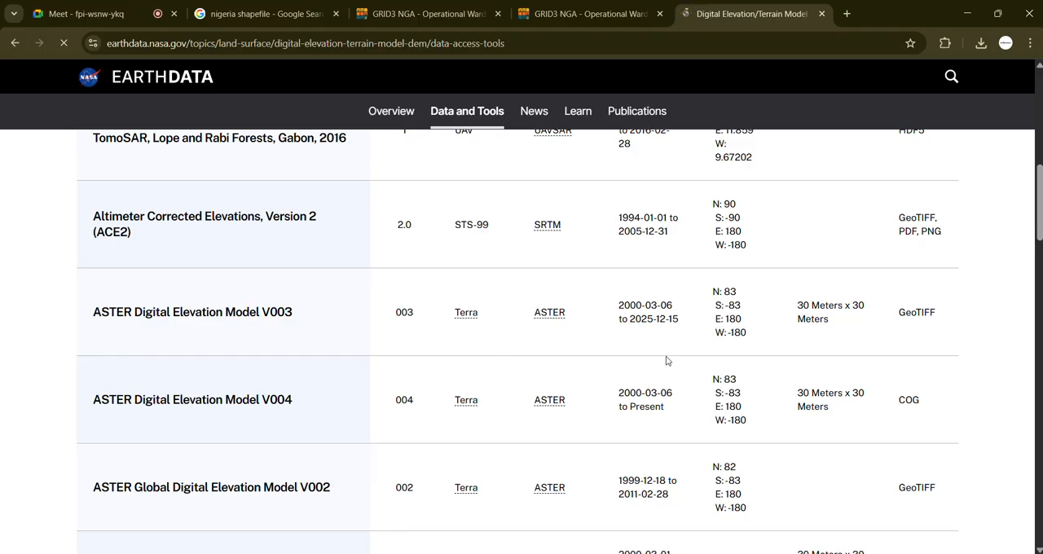
{"action": "scroll", "coordinate": [667, 360], "scroll_direction": "down", "scroll_amount": 1}
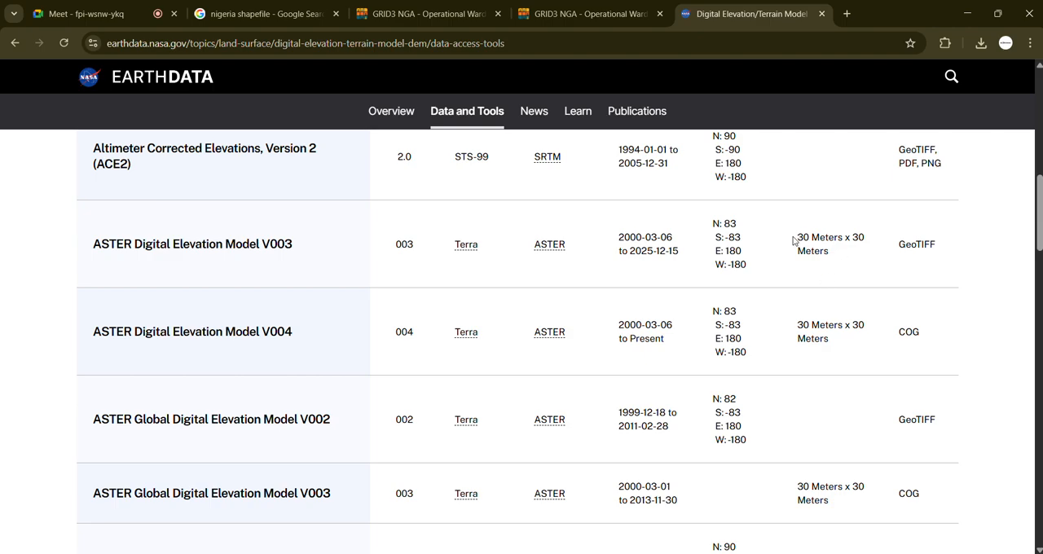
Step: Point out the 30 Meters x 30 Meters spatial resolution of the ASTER Digital Elevation Model V003 dataset
{"action": "left_click_drag", "start_coordinate": [794, 237], "coordinate": [828, 266]}
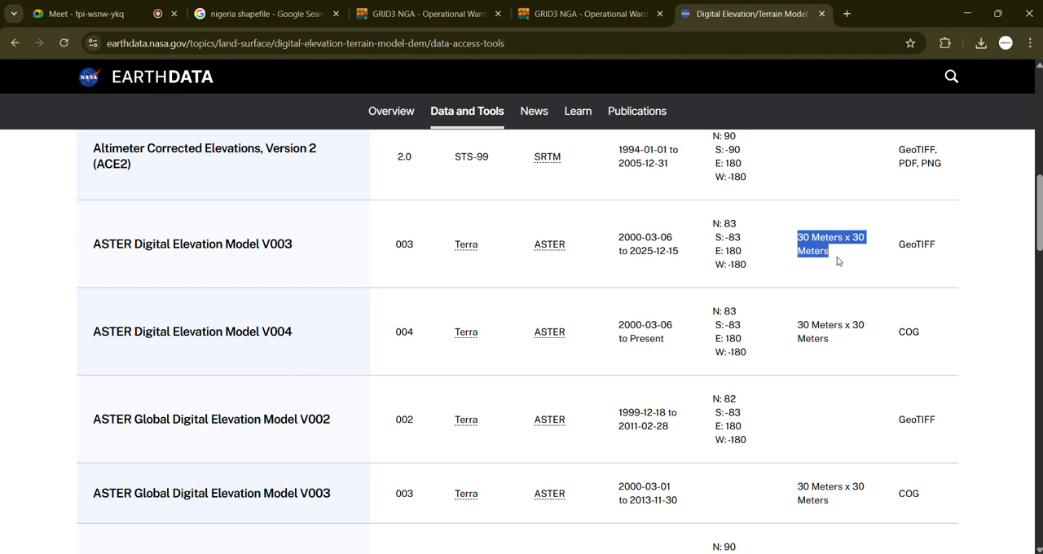
{"action": "left_click", "coordinate": [841, 254]}
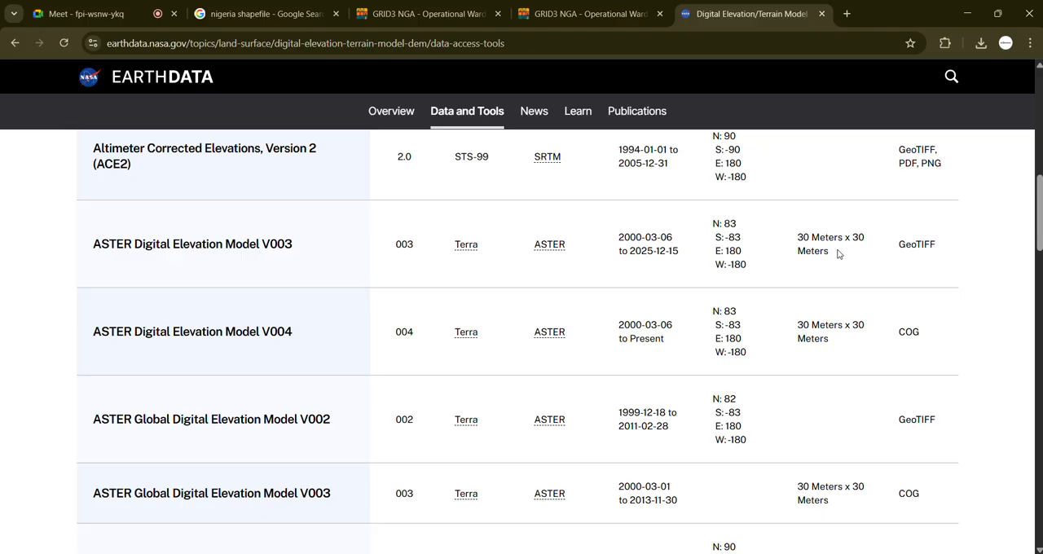
{"action": "scroll", "coordinate": [840, 261], "scroll_direction": "up", "scroll_amount": 1}
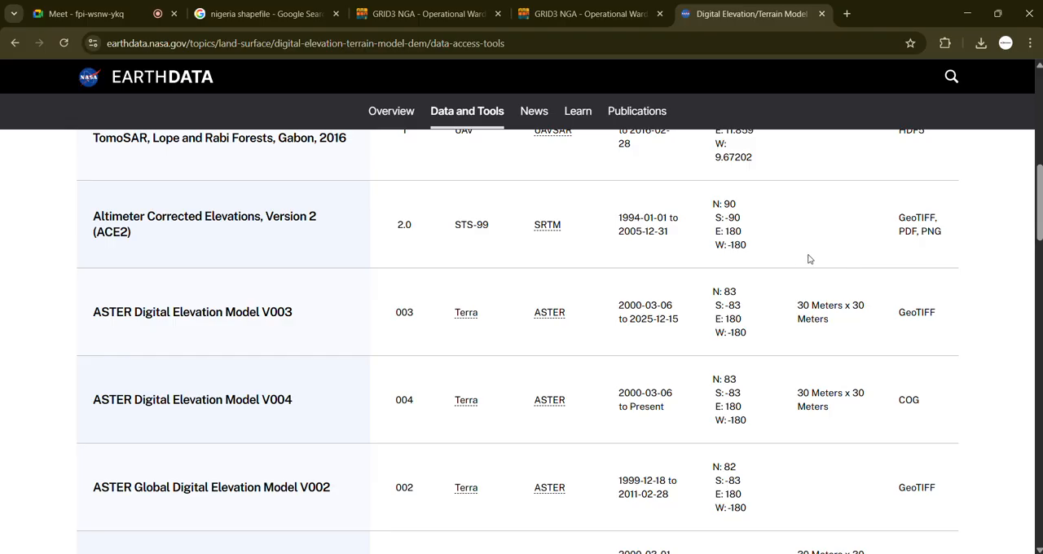
{"action": "left_click_drag", "start_coordinate": [798, 310], "coordinate": [844, 320]}
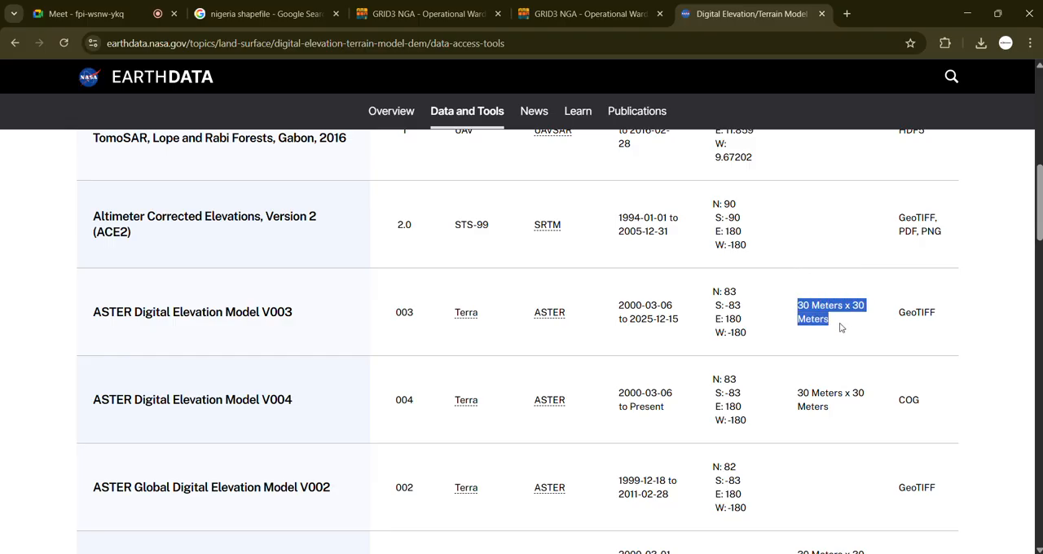
{"action": "left_click", "coordinate": [832, 329]}
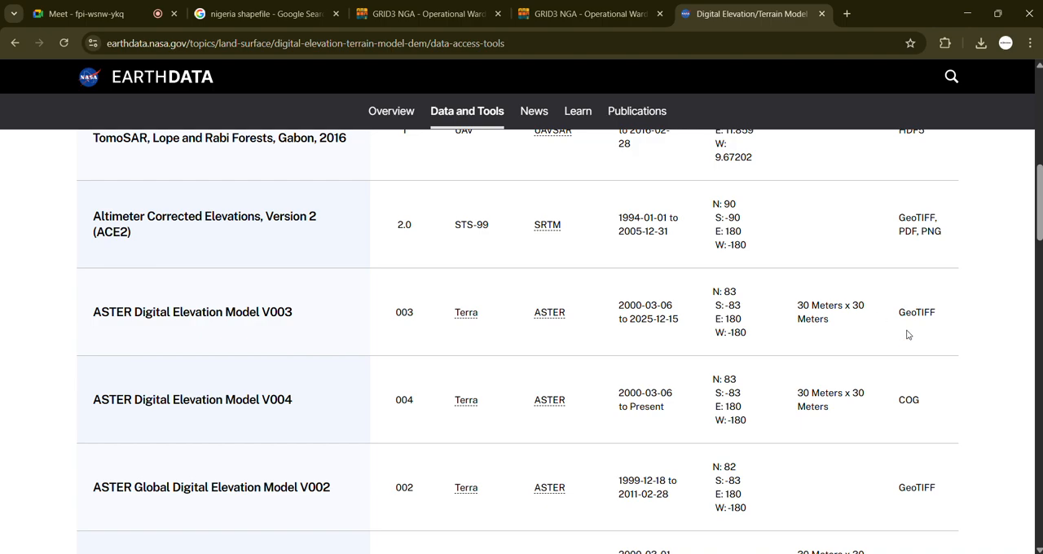
Step: Compare the spatial resolutions and data formats of the remaining ASTER datasets in the DEM table
{"action": "scroll", "coordinate": [863, 392], "scroll_direction": "down", "scroll_amount": 2}
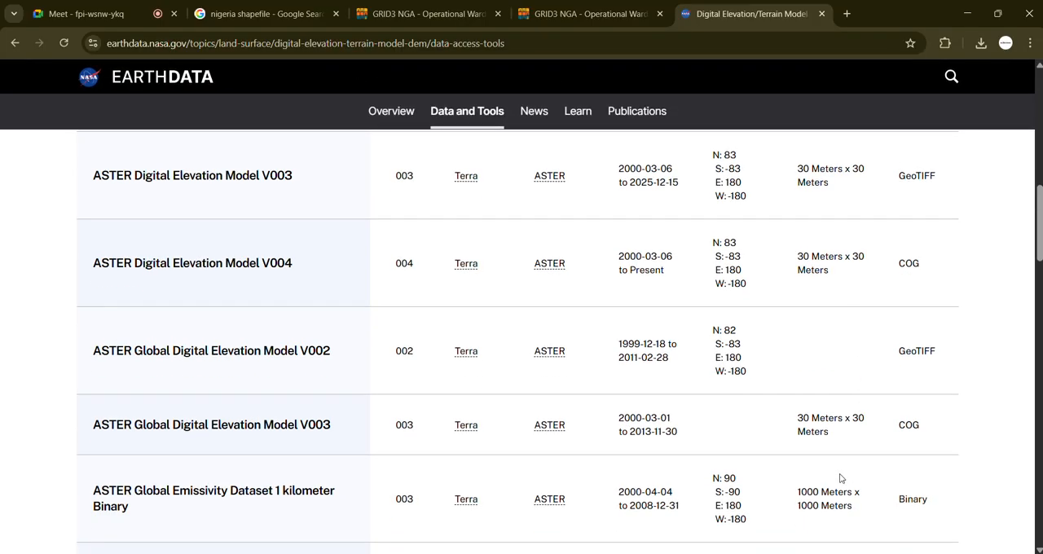
{"action": "scroll", "coordinate": [839, 480], "scroll_direction": "down", "scroll_amount": 1}
{"action": "scroll", "coordinate": [839, 479], "scroll_direction": "down", "scroll_amount": 3}
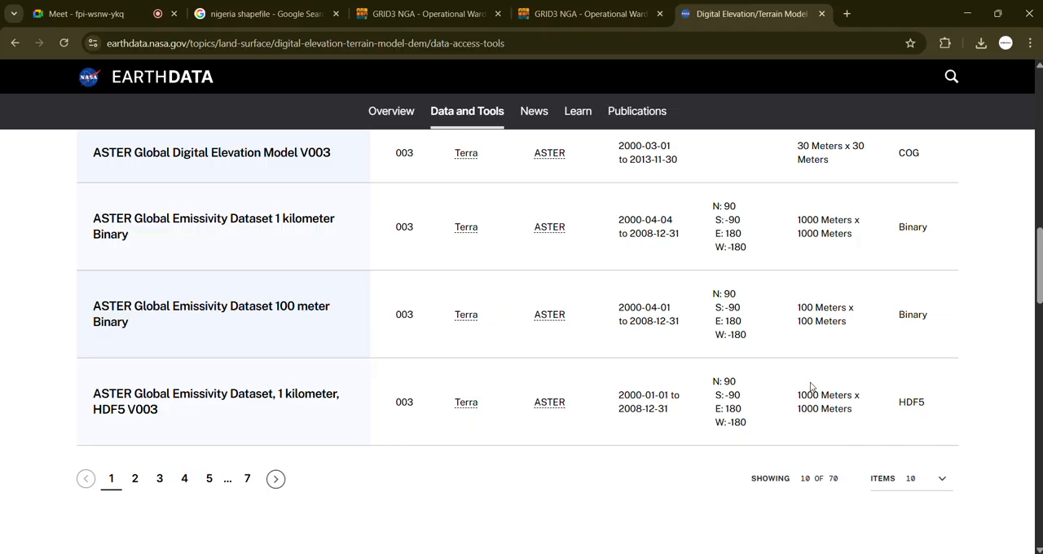
{"action": "scroll", "coordinate": [811, 387], "scroll_direction": "up", "scroll_amount": 2}
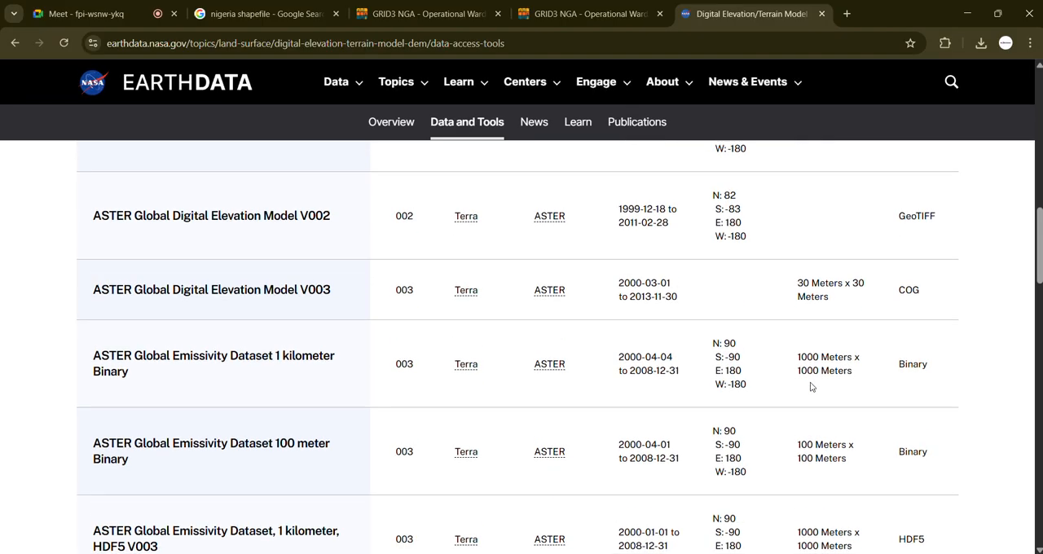
{"action": "scroll", "coordinate": [810, 387], "scroll_direction": "up", "scroll_amount": 1}
{"action": "scroll", "coordinate": [811, 387], "scroll_direction": "up", "scroll_amount": 2}
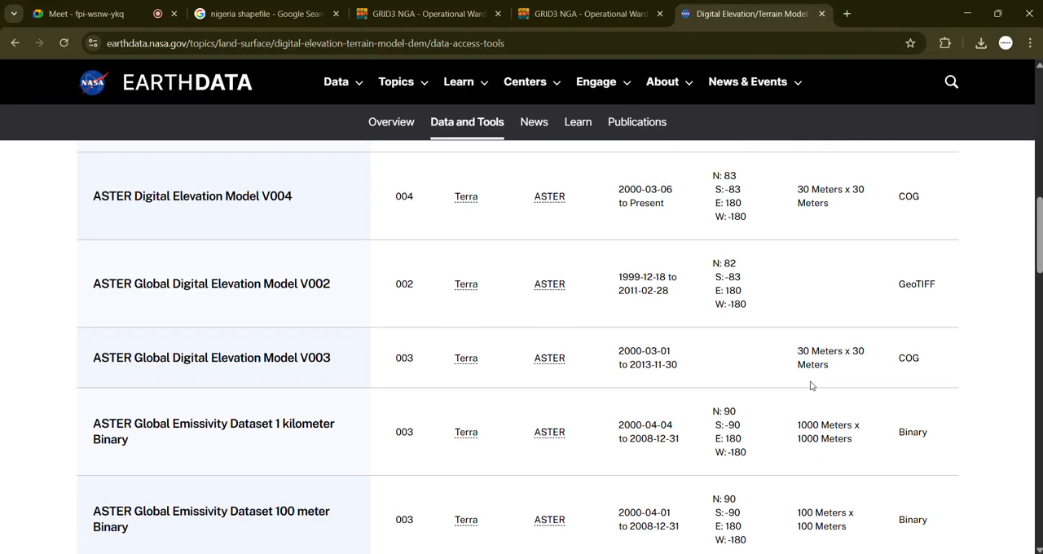
Step: Search the DEM datasets by title for "SRTM" and review the matching entry and the featured ASTER section
{"action": "scroll", "coordinate": [363, 421], "scroll_direction": "up", "scroll_amount": 8}
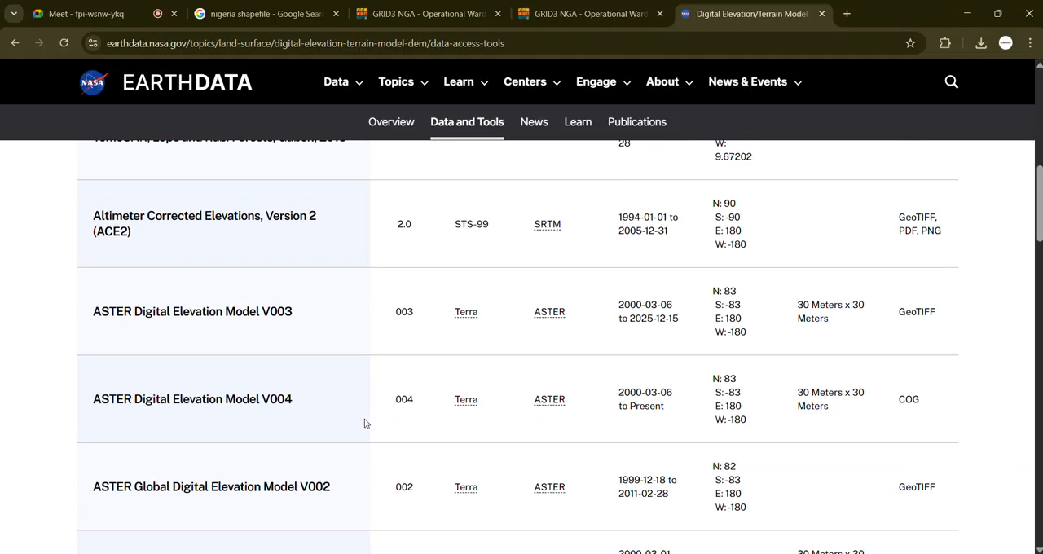
{"action": "left_click", "coordinate": [754, 440]}
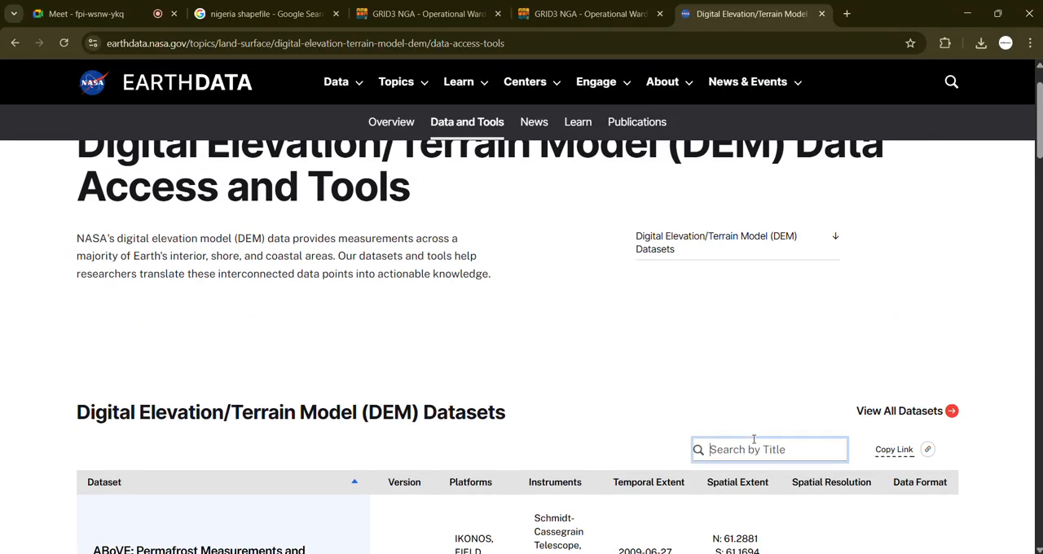
{"action": "type", "text": "SRTM"}
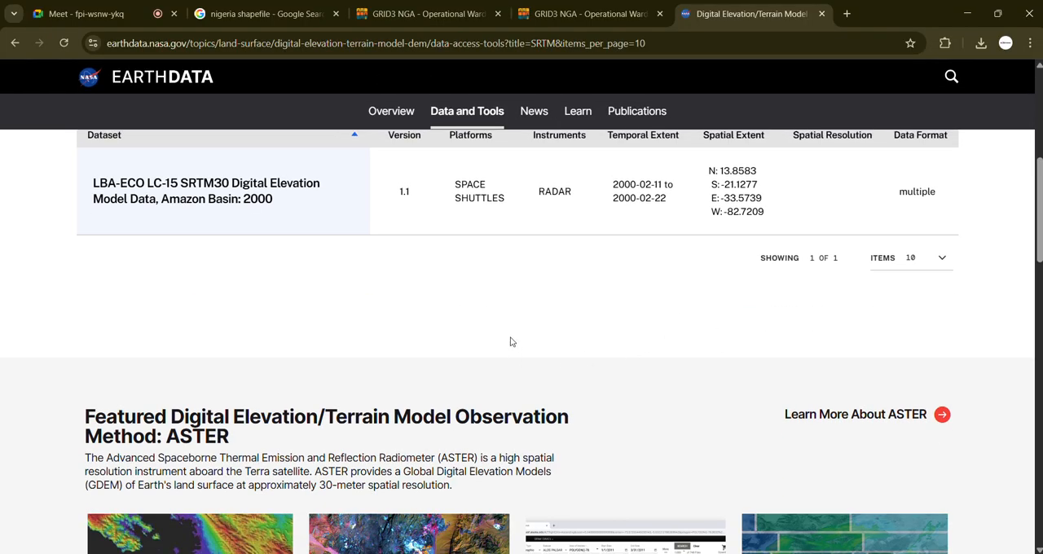
{"action": "scroll", "coordinate": [515, 339], "scroll_direction": "up", "scroll_amount": 1}
{"action": "scroll", "coordinate": [519, 340], "scroll_direction": "down", "scroll_amount": 5}
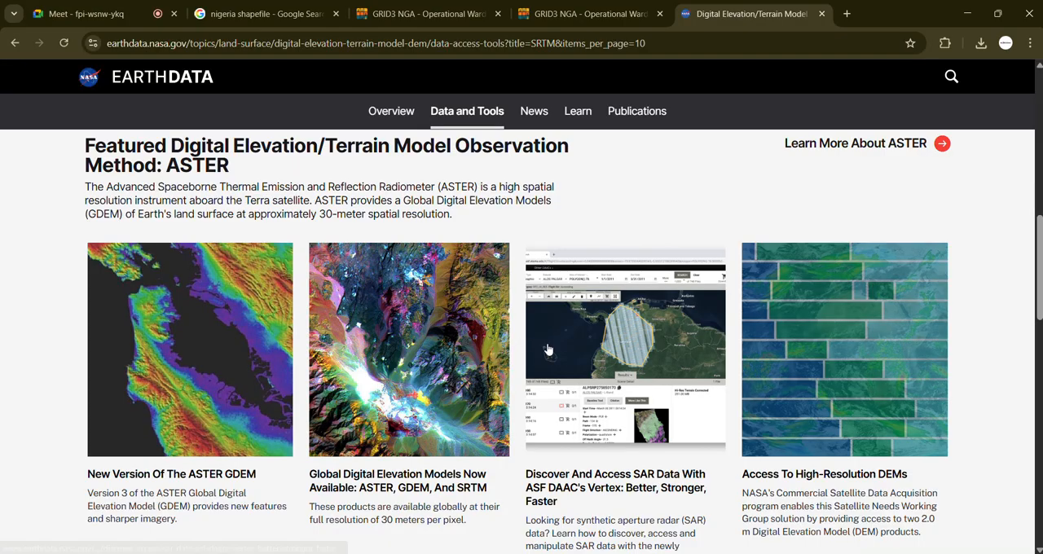
{"action": "scroll", "coordinate": [550, 348], "scroll_direction": "up", "scroll_amount": 5}
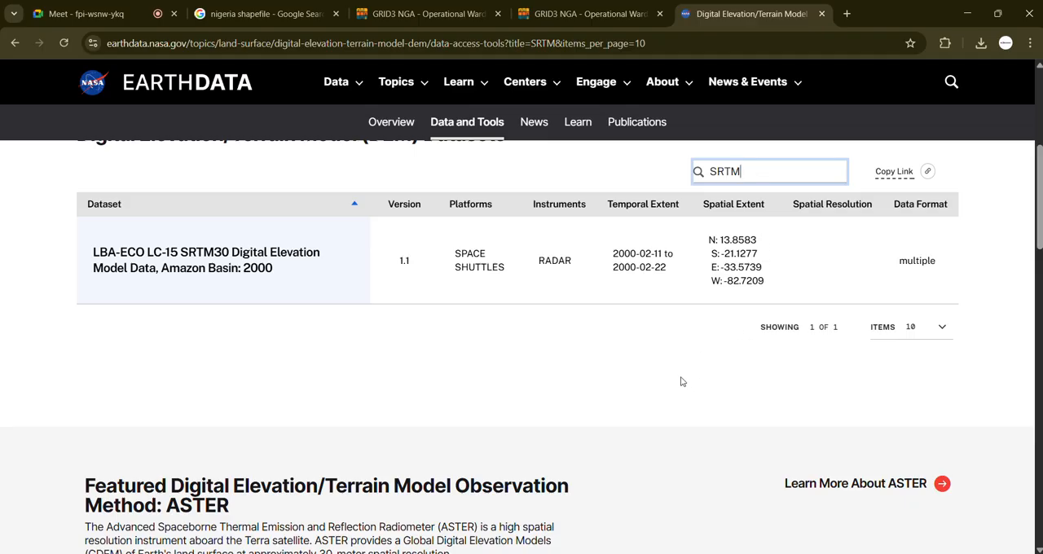
Step: Open a new browser tab and return to the Earthdata page to review the SRTM search result
{"action": "left_click", "coordinate": [848, 15]}
{"action": "left_click", "coordinate": [336, 40]}
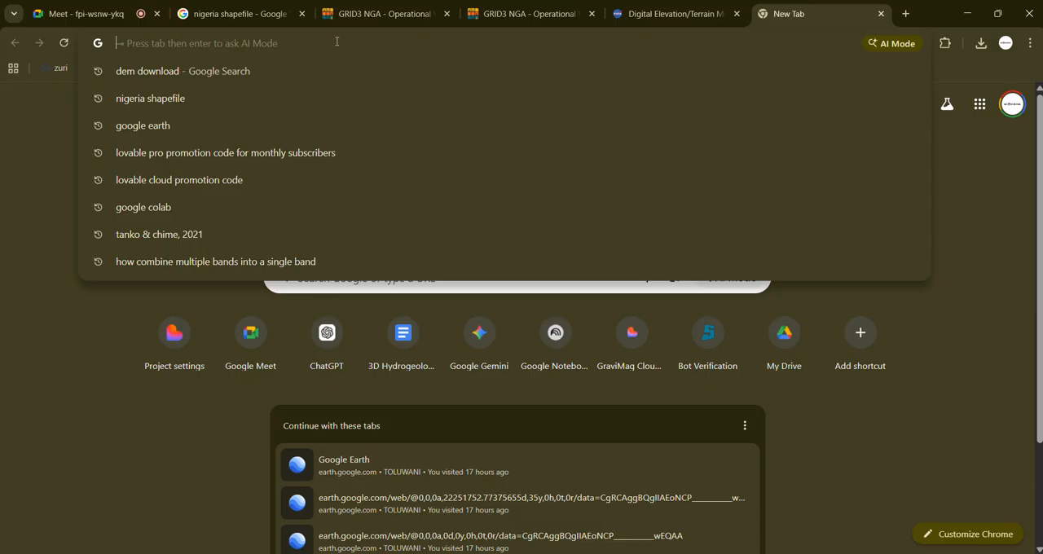
{"action": "left_click", "coordinate": [611, 9]}
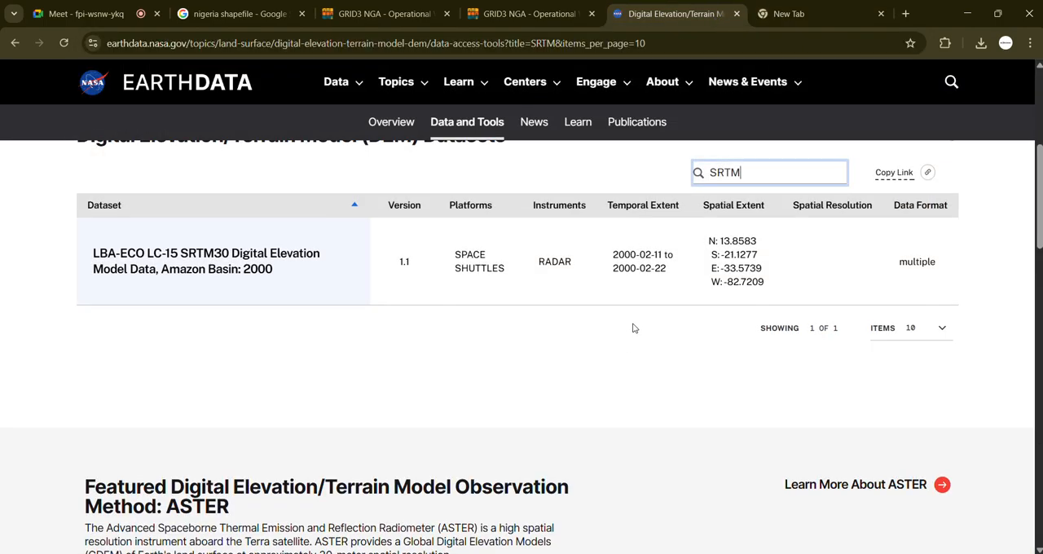
{"action": "scroll", "coordinate": [633, 328], "scroll_direction": "up", "scroll_amount": 1}
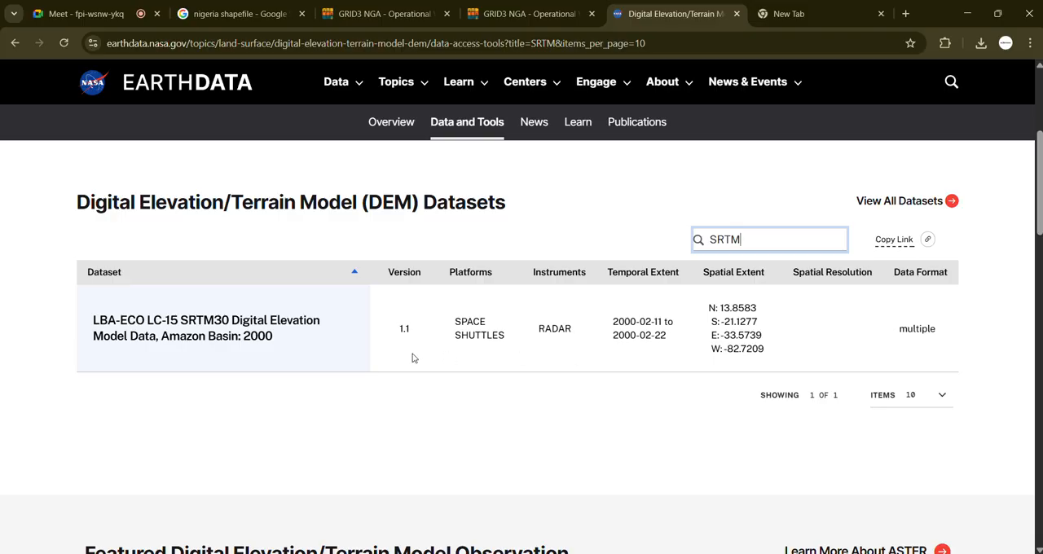
Step: Search Google in the new tab for "Which has a higher a resolution 30m or 90m?"
{"action": "left_click", "coordinate": [805, 13]}
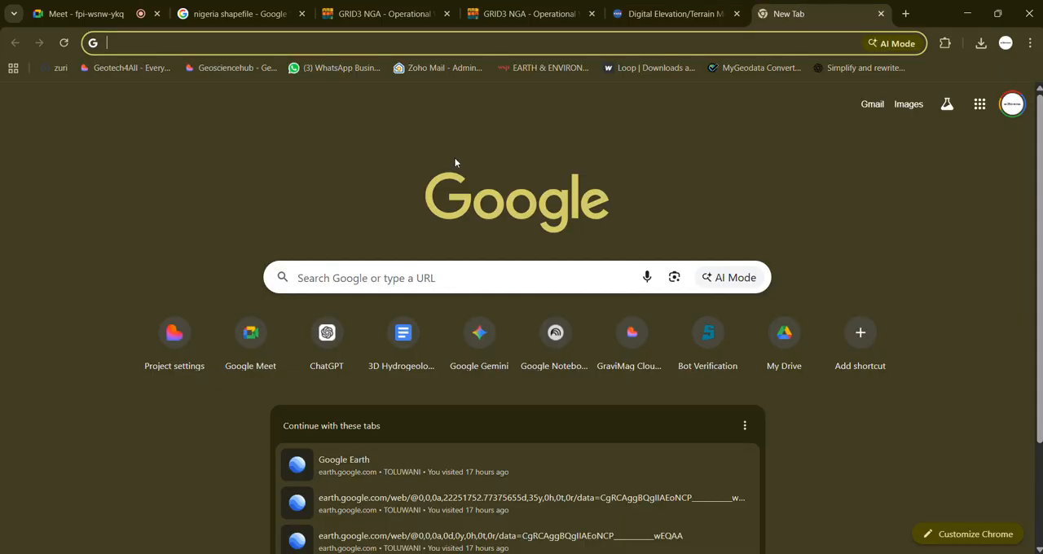
{"action": "left_click", "coordinate": [295, 43]}
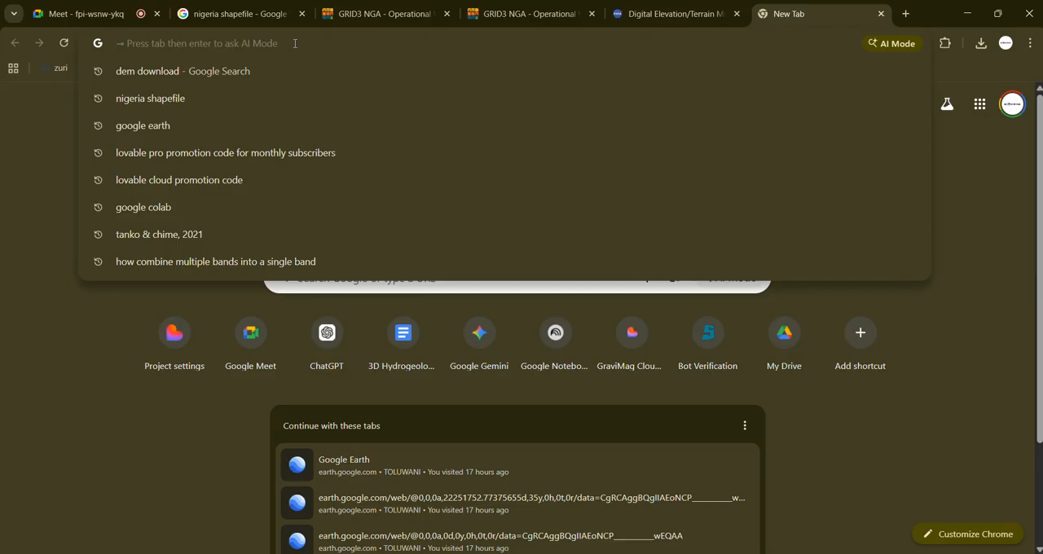
{"action": "type", "text": "b"}
{"action": "key", "text": "BackSpace"}
{"action": "type", "text": "W"}
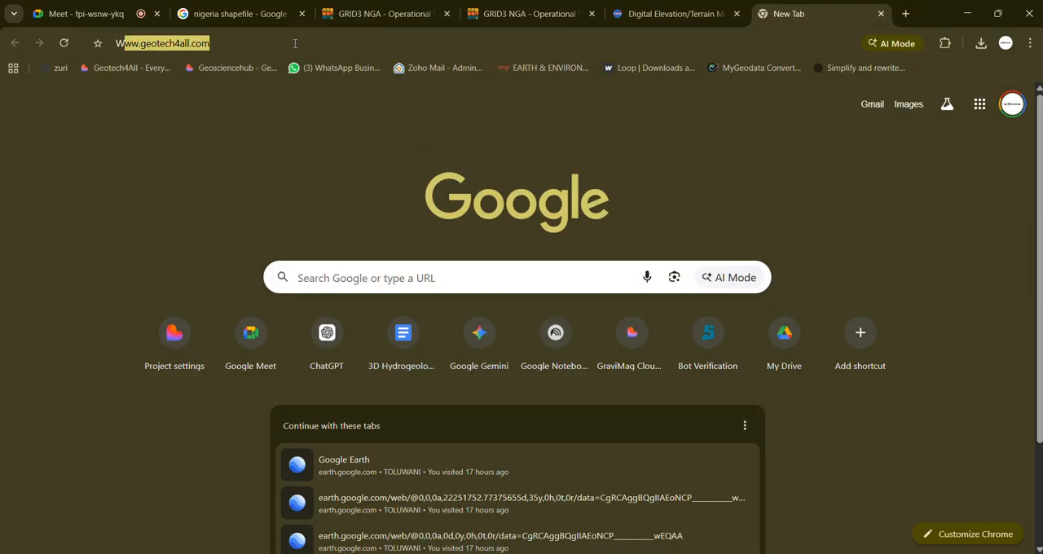
{"action": "type", "text": "hich has a "}
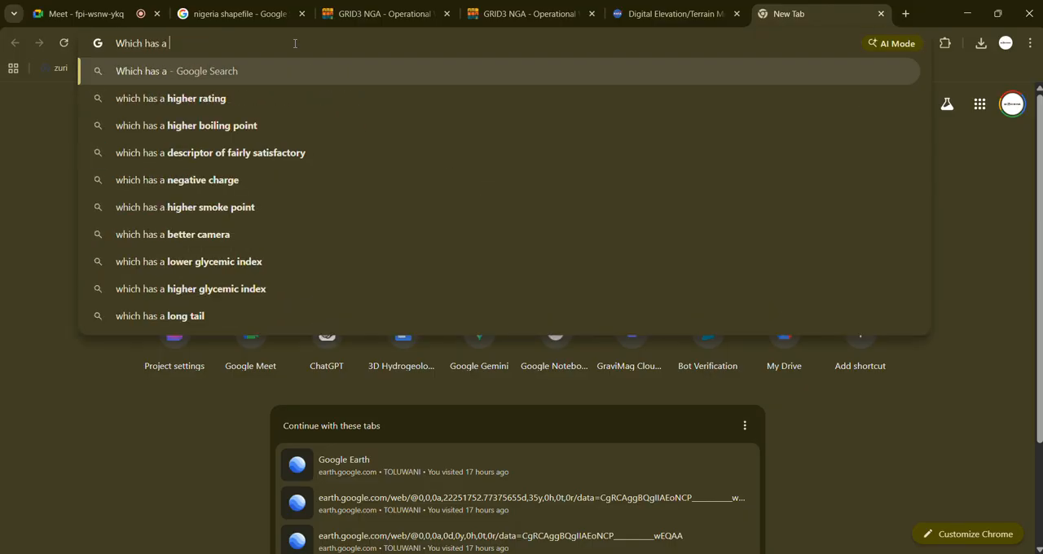
{"action": "type", "text": "higher a "}
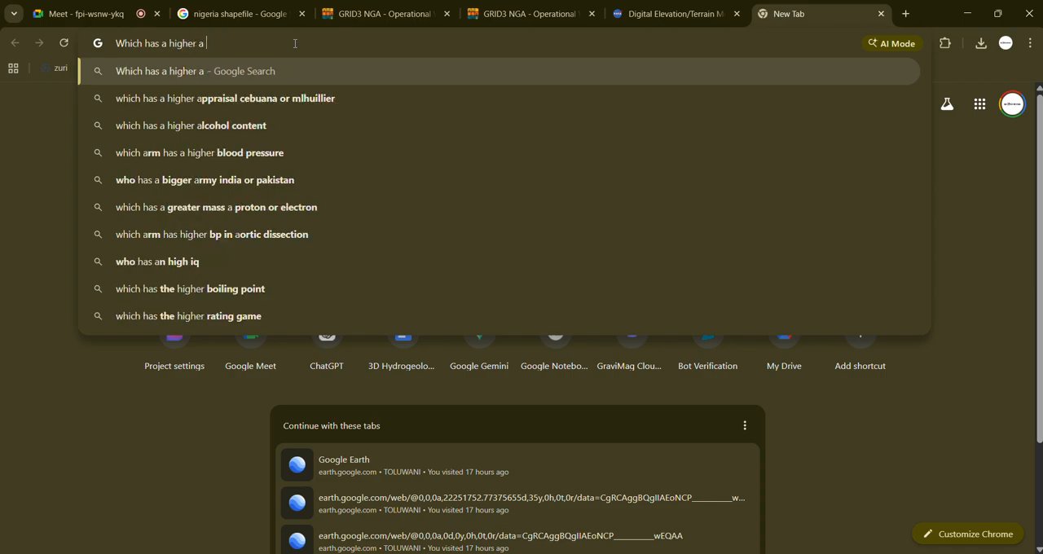
{"action": "type", "text": "resolu"}
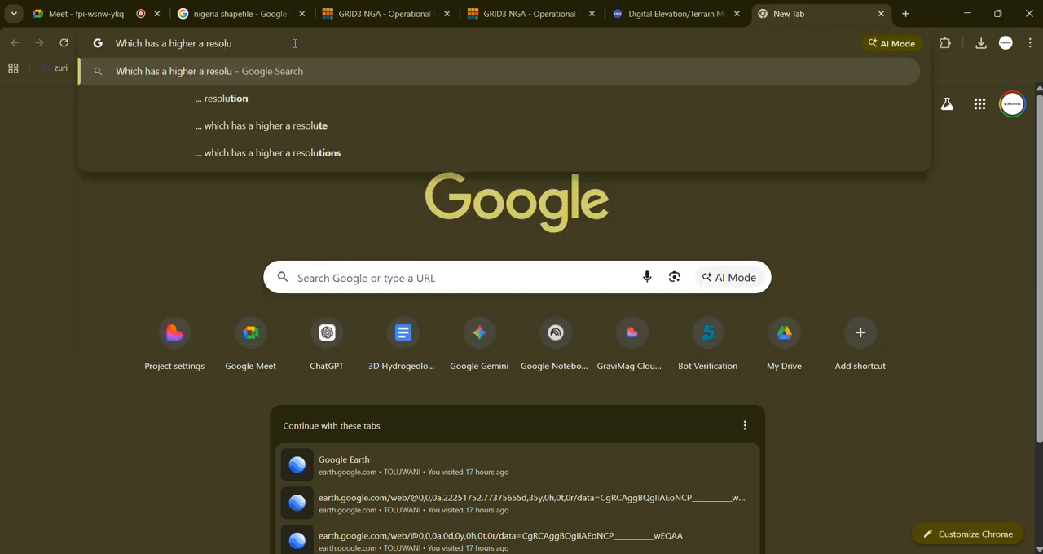
{"action": "type", "text": "tion "}
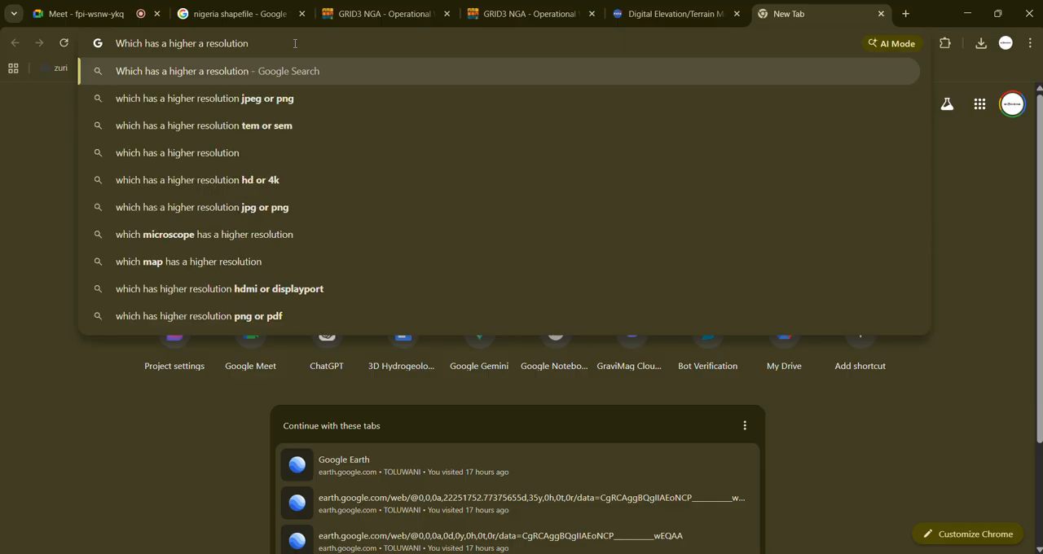
{"action": "type", "text": "30m or"}
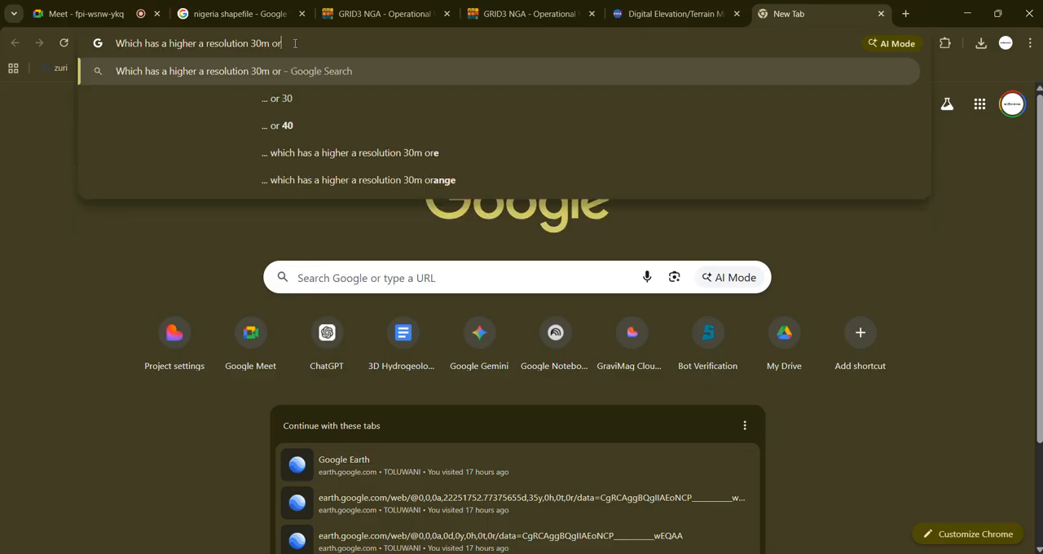
{"action": "type", "text": " 90m?"}
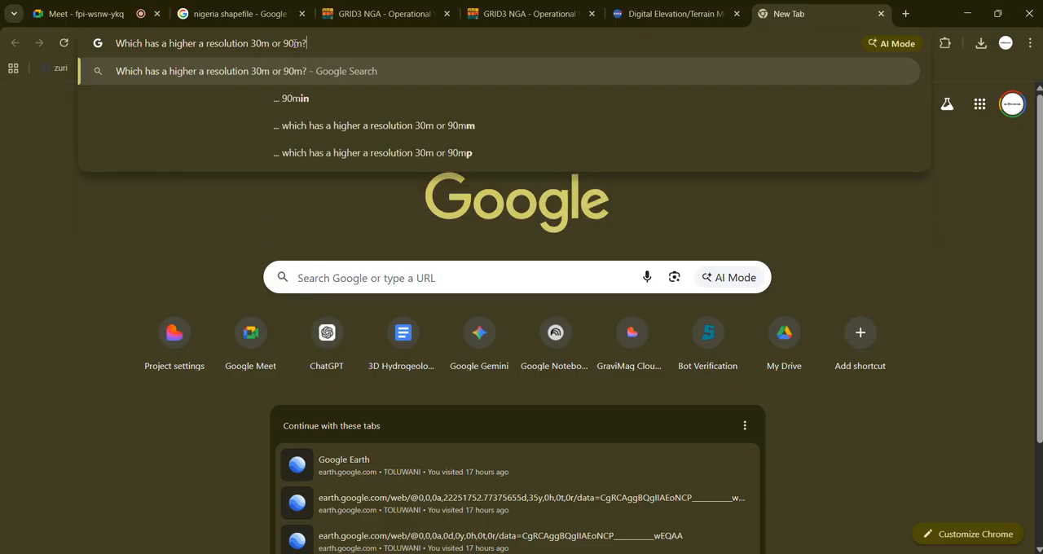
{"action": "key", "text": "Return"}
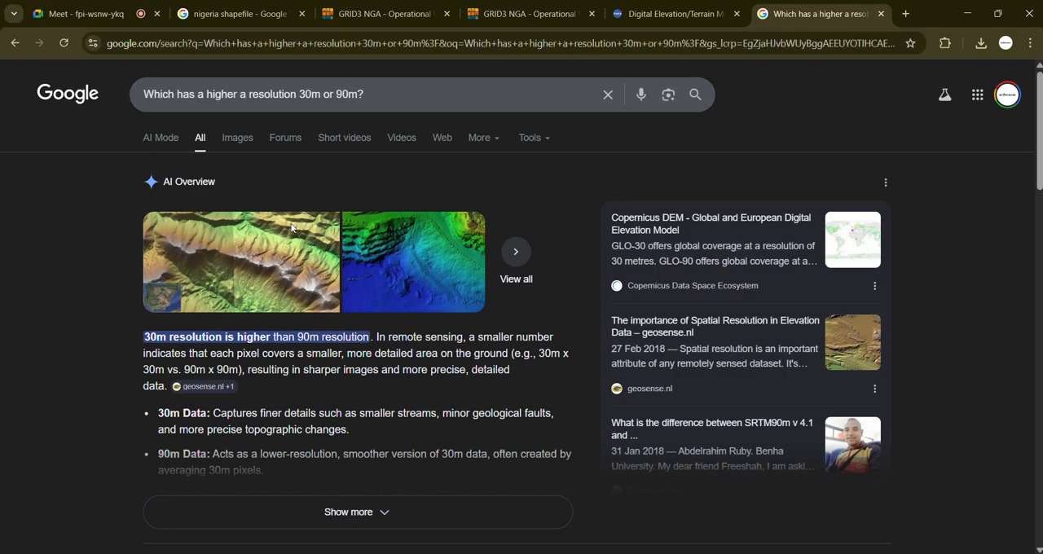
Step: Expand the full AI Overview answer and enlarge the page to read the 30m and 90m resolution comparison
{"action": "scroll", "coordinate": [193, 400], "scroll_direction": "down", "scroll_amount": 1}
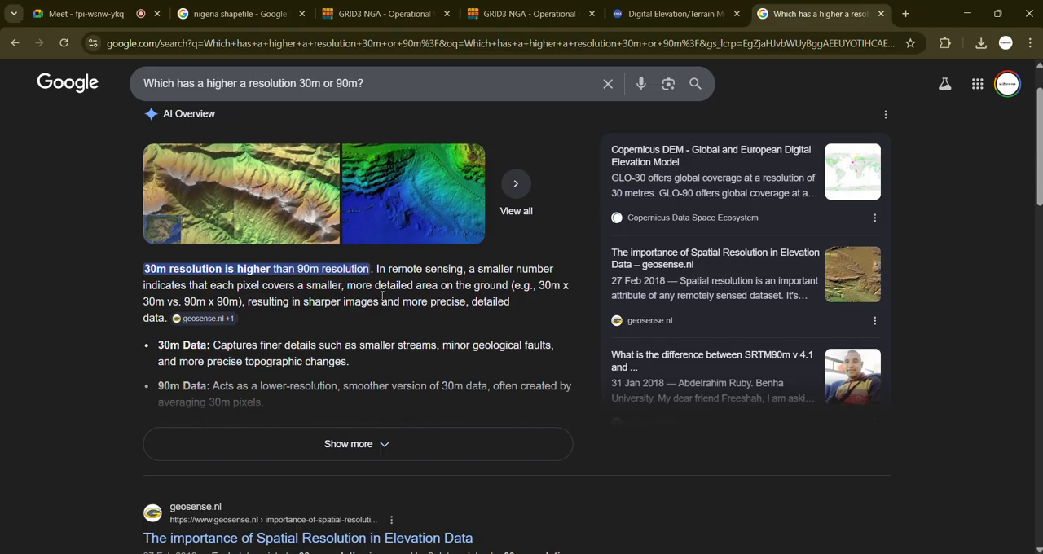
{"action": "left_click", "coordinate": [349, 454]}
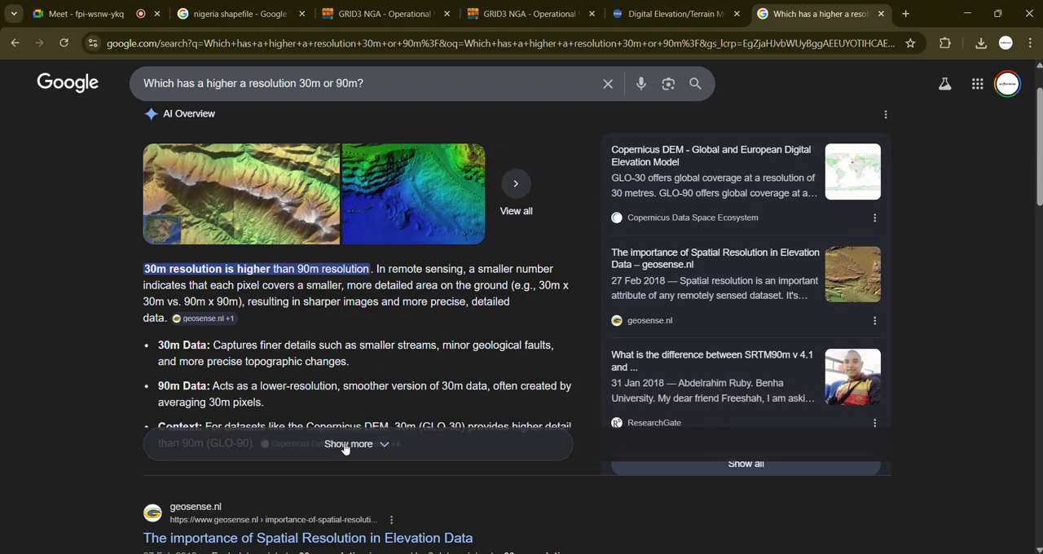
{"action": "scroll", "coordinate": [289, 383], "scroll_direction": "up", "scroll_amount": 3}
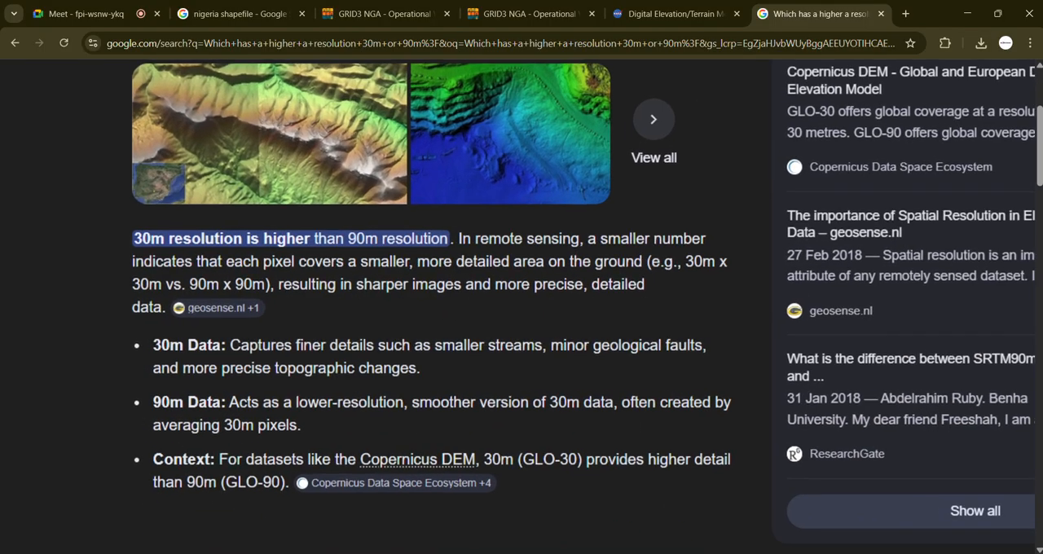
{"action": "scroll", "coordinate": [398, 367], "scroll_direction": "up", "scroll_amount": 2}
{"action": "scroll", "coordinate": [399, 367], "scroll_direction": "up", "scroll_amount": 1}
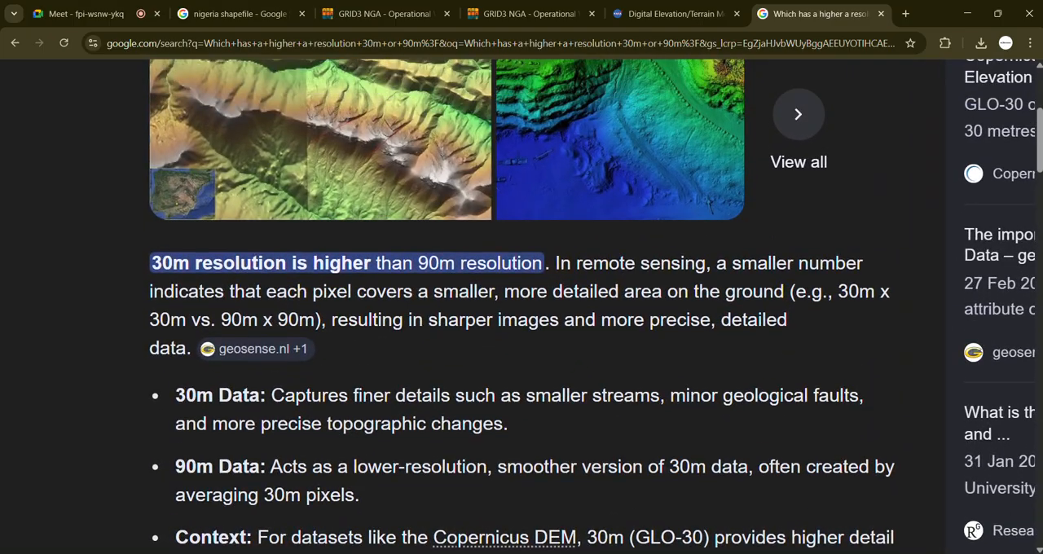
{"action": "scroll", "coordinate": [521, 307], "scroll_direction": "down", "scroll_amount": 1}
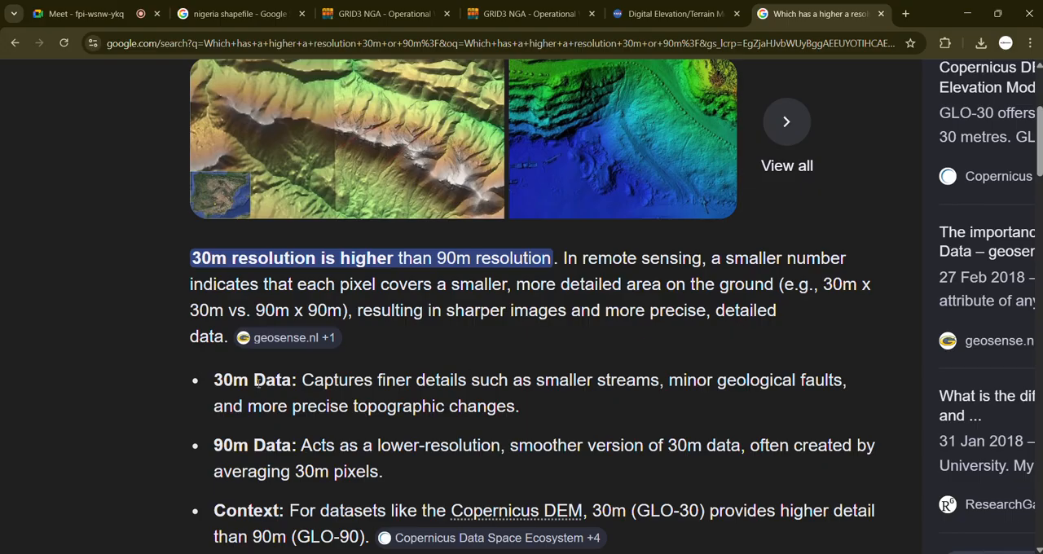
Step: Read the 90m Data and Context points of the answer, briefly highlighting the word "resolution"
{"action": "scroll", "coordinate": [257, 383], "scroll_direction": "down", "scroll_amount": 1}
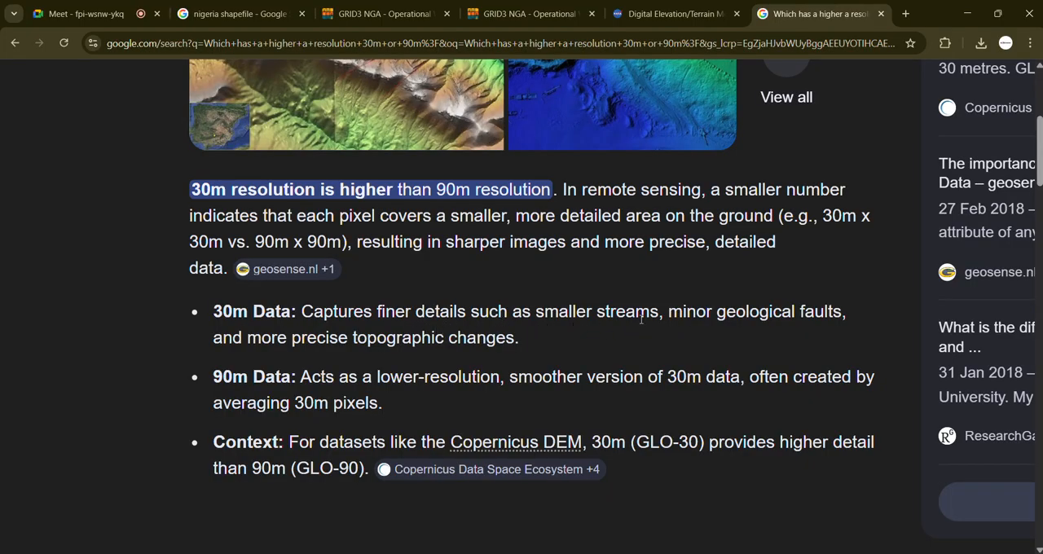
{"action": "double_click", "coordinate": [465, 377]}
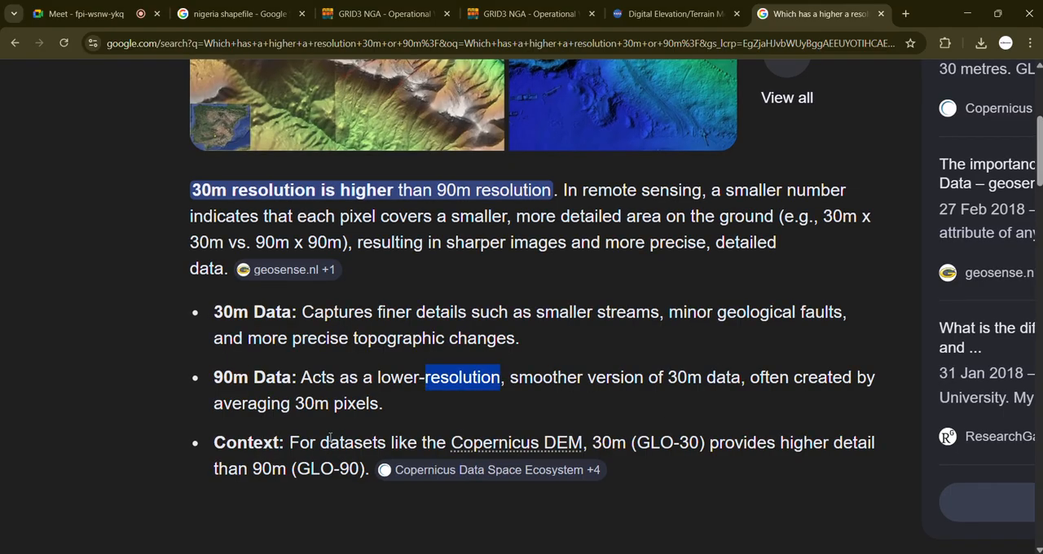
{"action": "left_click", "coordinate": [398, 391]}
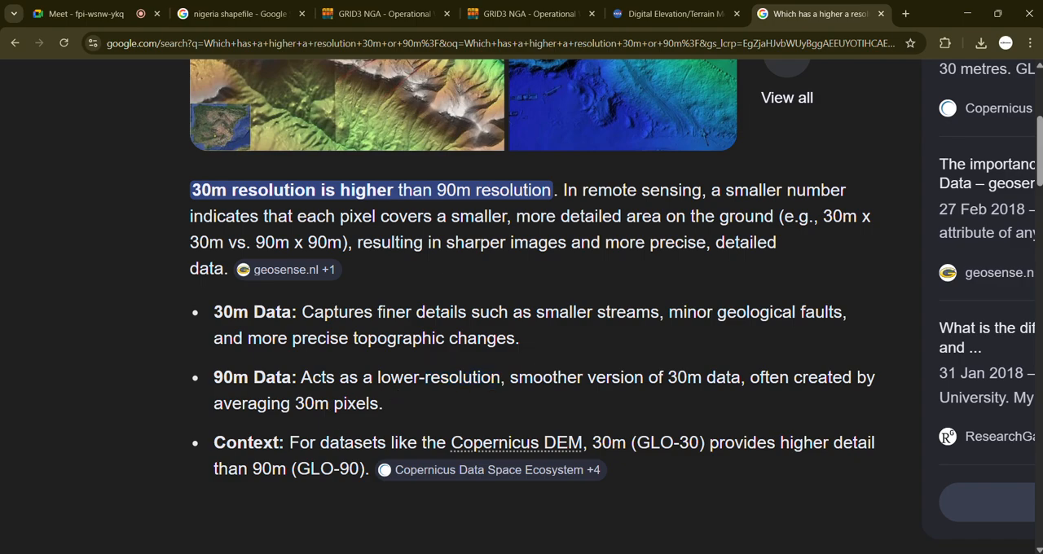
Step: Review the AI Overview and the listed web results comparing 30m and 90m elevation data
{"action": "scroll", "coordinate": [359, 371], "scroll_direction": "down", "scroll_amount": 5}
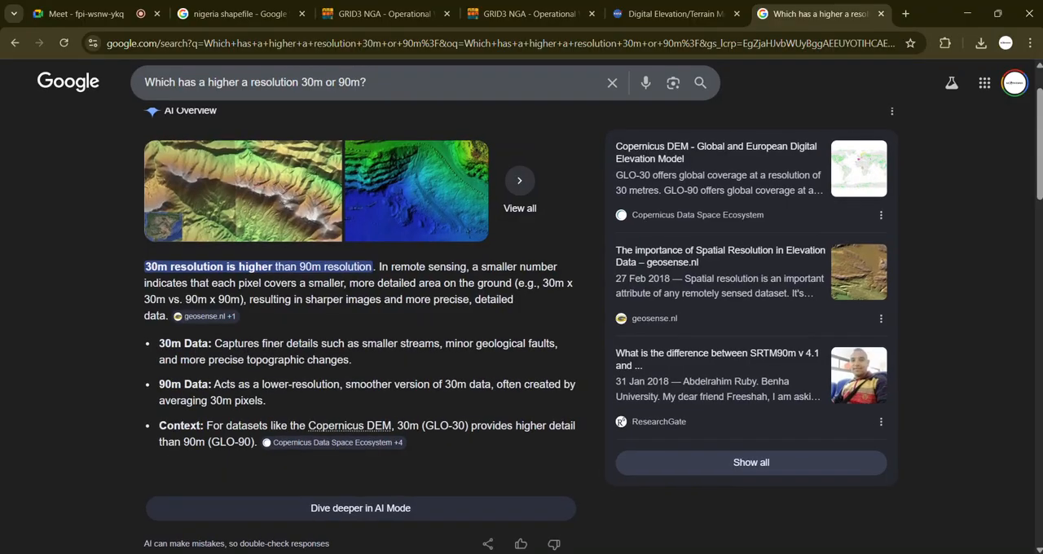
{"action": "scroll", "coordinate": [357, 412], "scroll_direction": "down", "scroll_amount": 1}
{"action": "scroll", "coordinate": [357, 413], "scroll_direction": "up", "scroll_amount": 2}
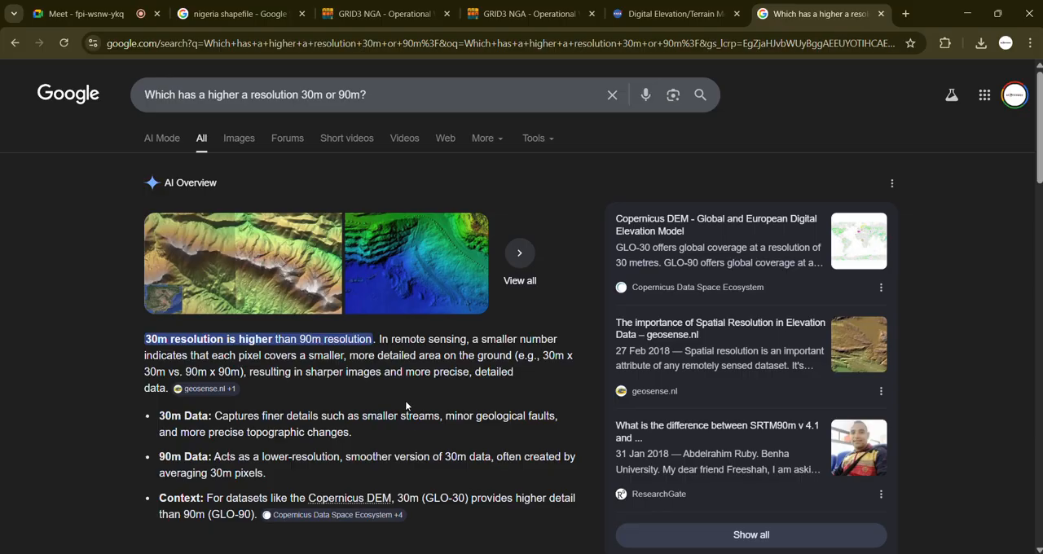
{"action": "scroll", "coordinate": [416, 429], "scroll_direction": "down", "scroll_amount": 3}
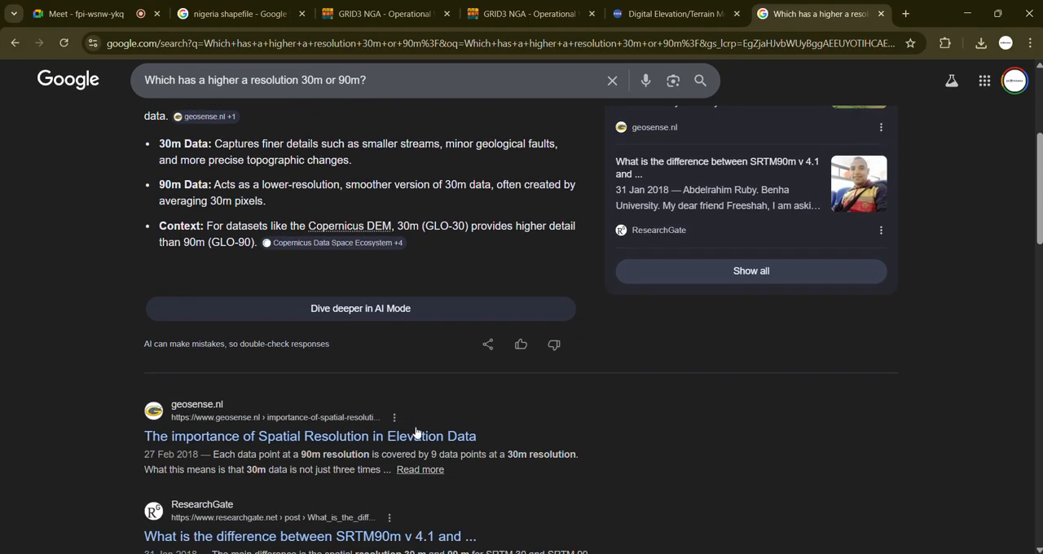
{"action": "scroll", "coordinate": [416, 432], "scroll_direction": "down", "scroll_amount": 2}
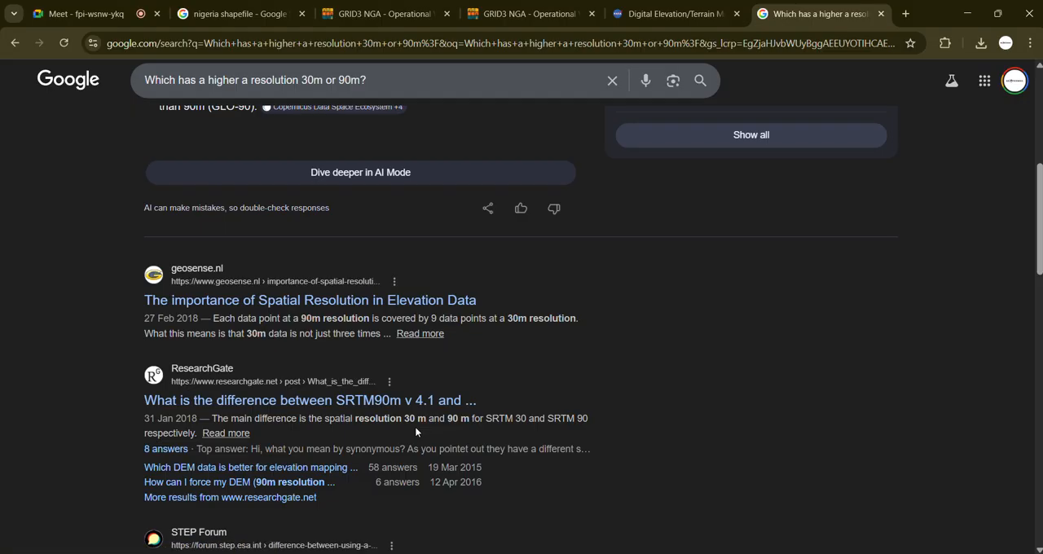
{"action": "scroll", "coordinate": [416, 432], "scroll_direction": "up", "scroll_amount": 1}
{"action": "scroll", "coordinate": [414, 426], "scroll_direction": "up", "scroll_amount": 5}
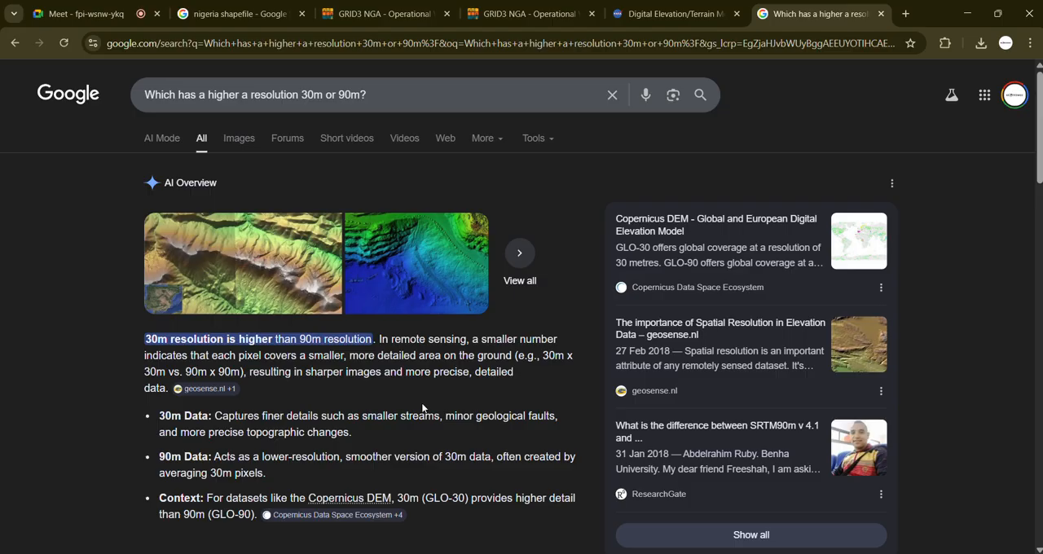
Step: Return to the Earthdata DEM datasets page and review the SRTM search result
{"action": "left_click", "coordinate": [253, 15]}
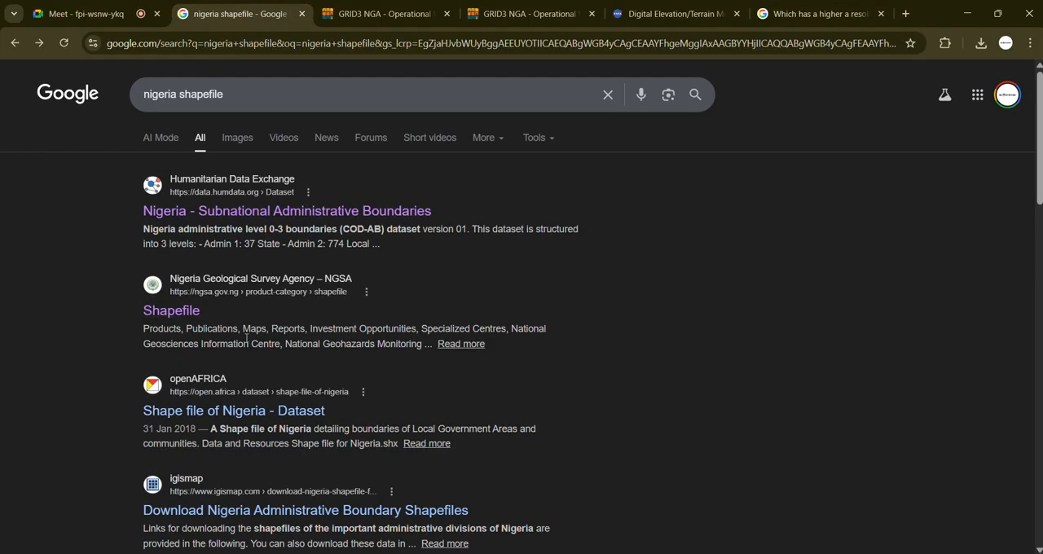
{"action": "left_click", "coordinate": [676, 14]}
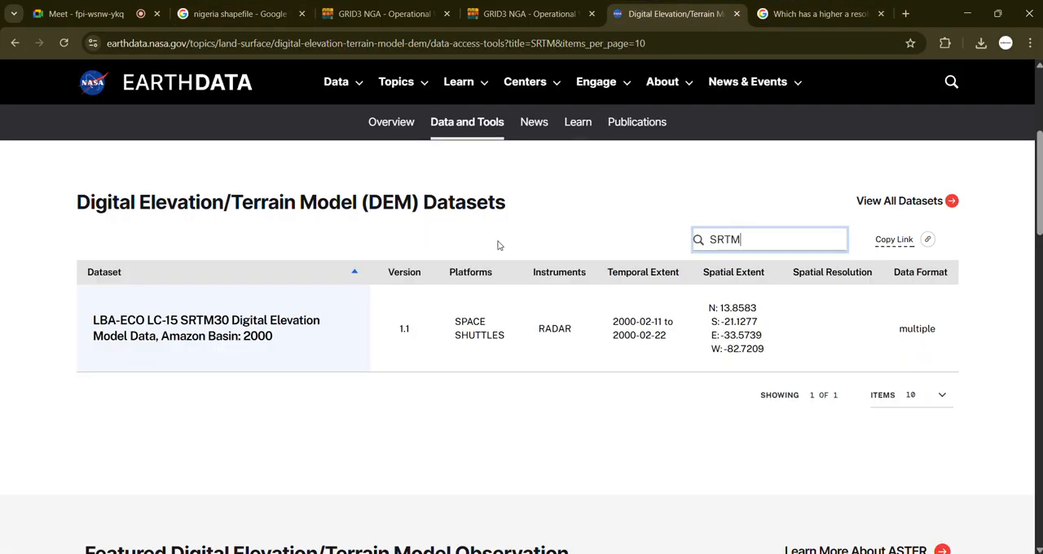
{"action": "scroll", "coordinate": [649, 356], "scroll_direction": "up", "scroll_amount": 2}
{"action": "scroll", "coordinate": [616, 388], "scroll_direction": "down", "scroll_amount": 1}
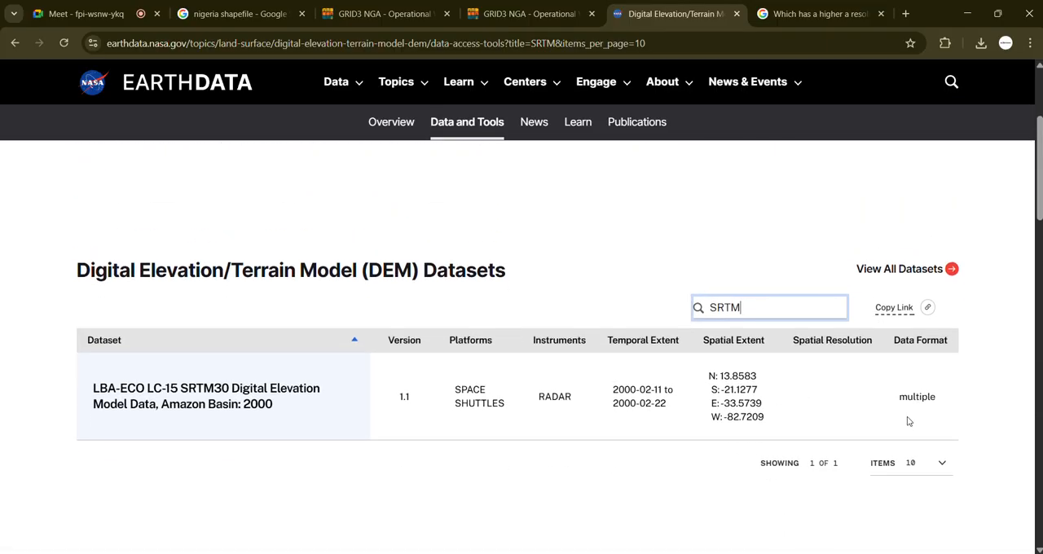
{"action": "left_click", "coordinate": [505, 395]}
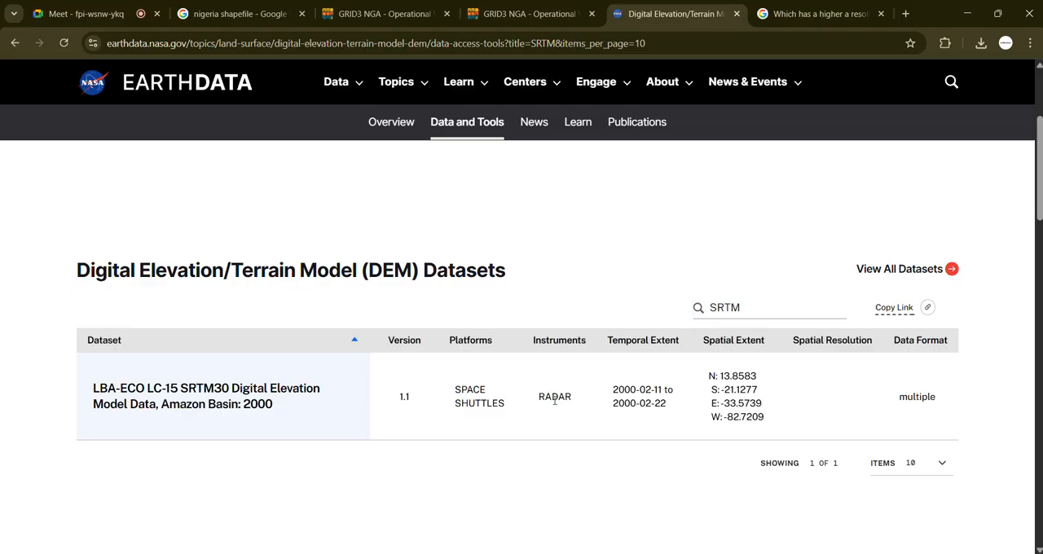
Step: Open the full Earthdata Data Catalog from the DEM datasets section and browse its listed datasets
{"action": "left_click", "coordinate": [902, 273]}
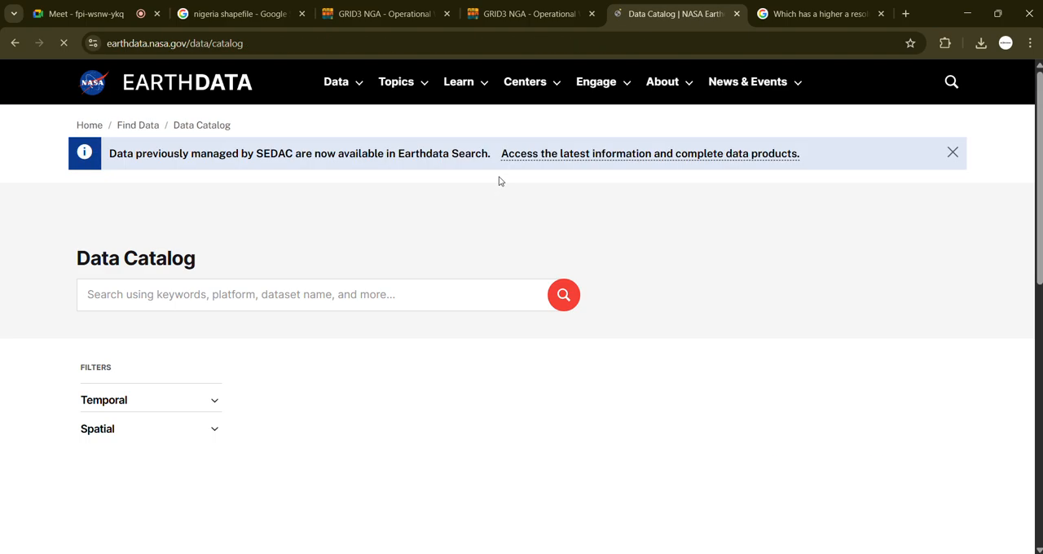
{"action": "scroll", "coordinate": [319, 388], "scroll_direction": "down", "scroll_amount": 2}
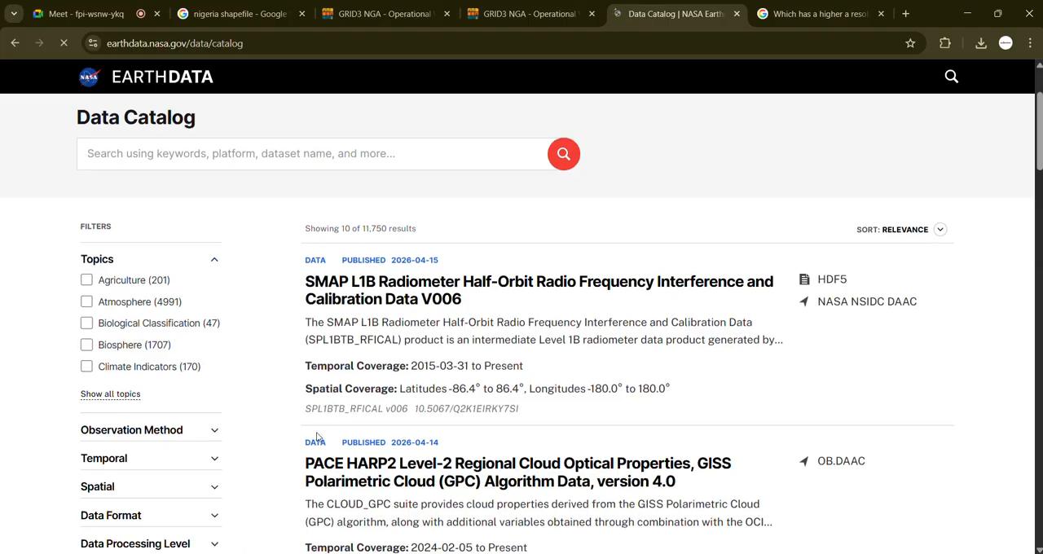
{"action": "scroll", "coordinate": [417, 377], "scroll_direction": "down", "scroll_amount": 5}
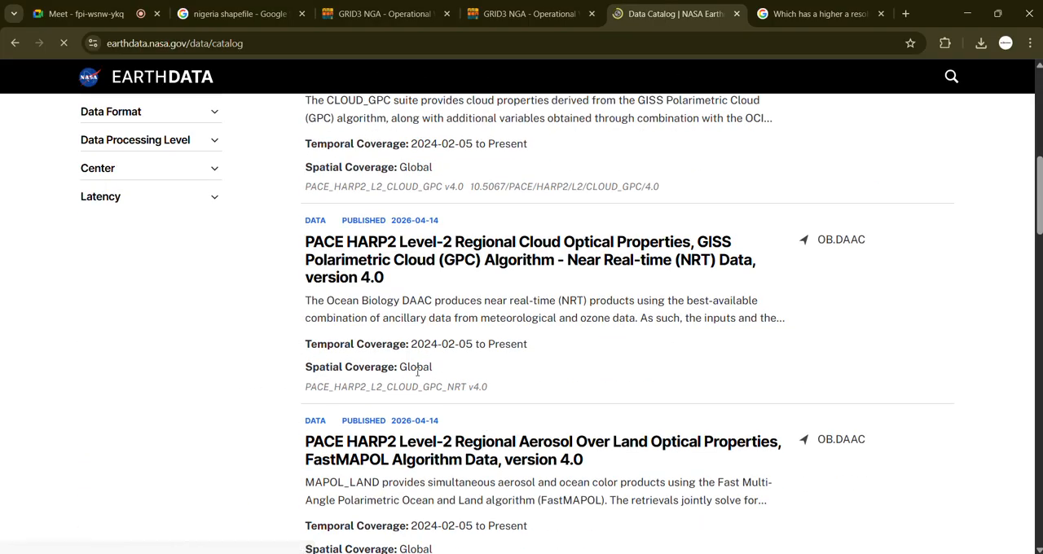
{"action": "scroll", "coordinate": [417, 377], "scroll_direction": "down", "scroll_amount": 9}
{"action": "scroll", "coordinate": [417, 376], "scroll_direction": "down", "scroll_amount": 6}
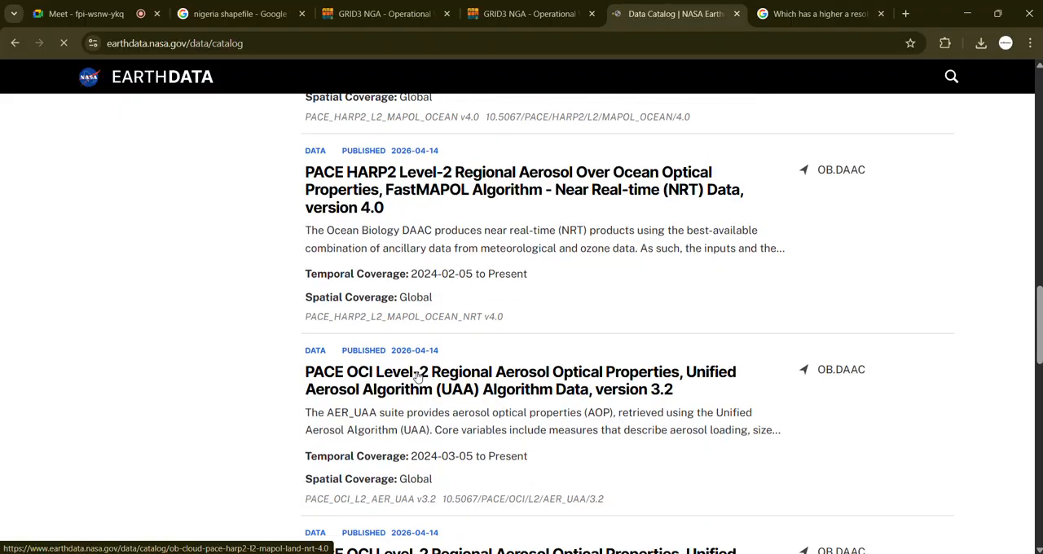
{"action": "scroll", "coordinate": [417, 375], "scroll_direction": "up", "scroll_amount": 7}
{"action": "scroll", "coordinate": [418, 373], "scroll_direction": "up", "scroll_amount": 15}
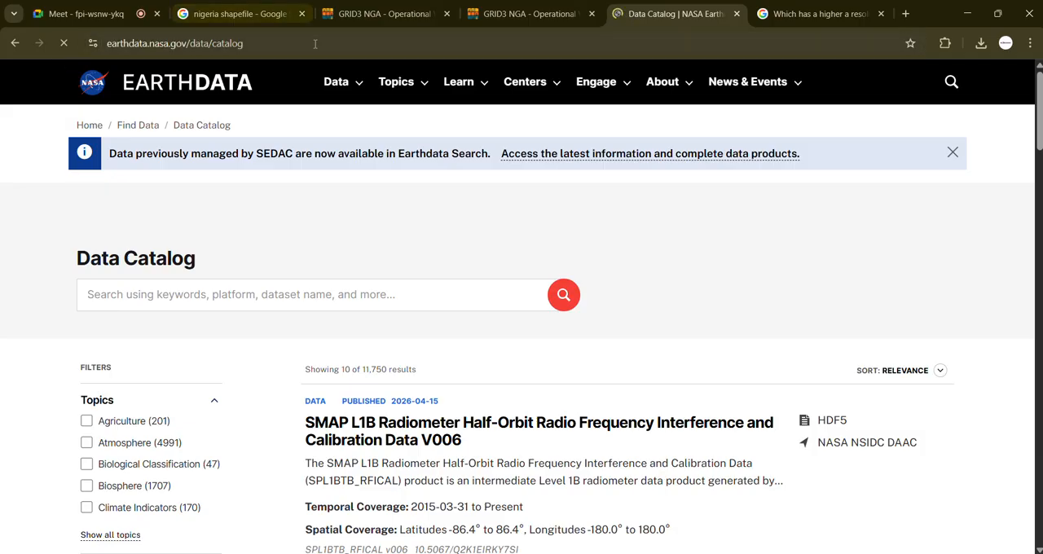
Step: Search Google for "DEM download" and open OpenTopography's Copernicus GLO-30 Digital Elevation Model result
{"action": "left_click", "coordinate": [315, 43]}
{"action": "type", "text": "DEM"}
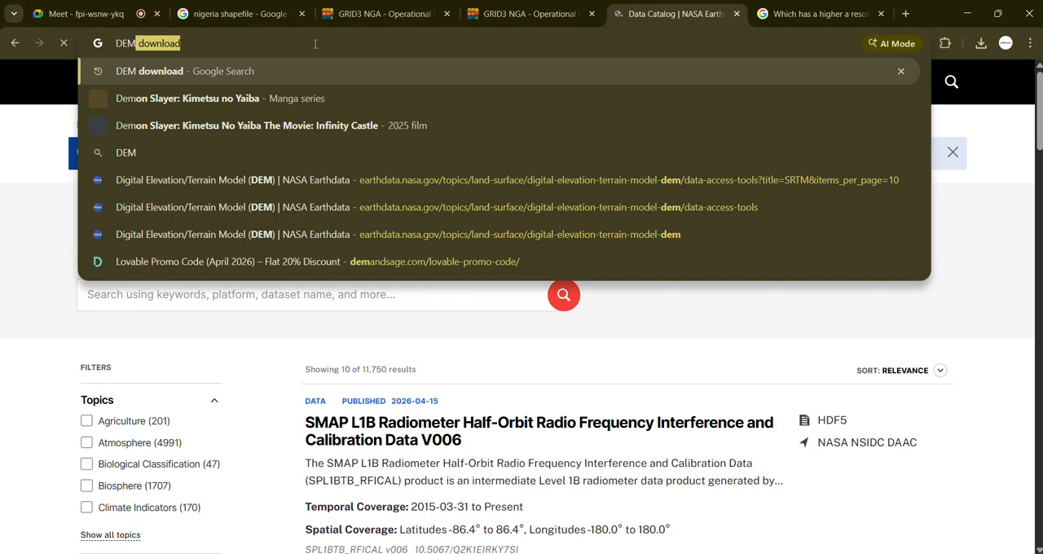
{"action": "key", "text": "Return"}
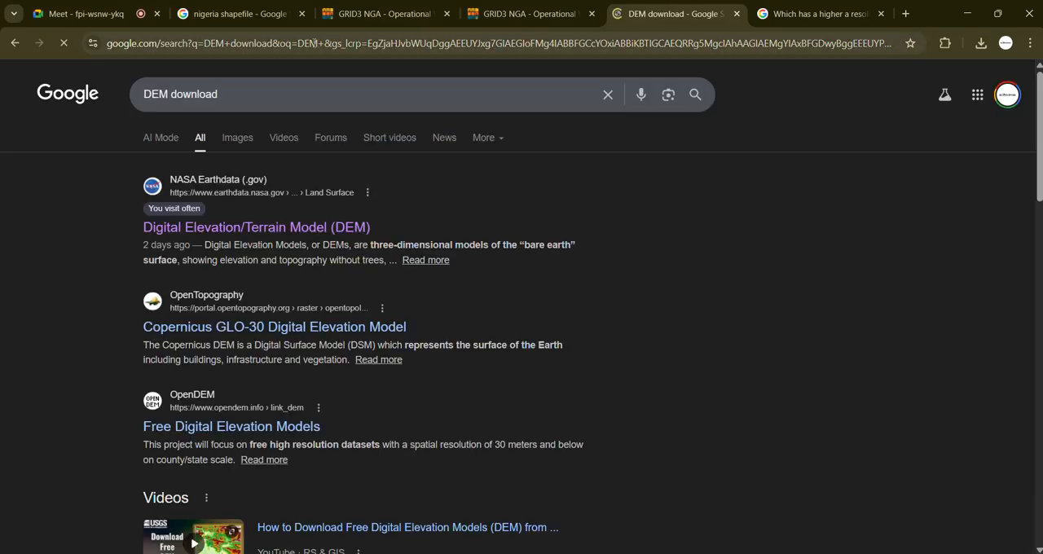
{"action": "left_click", "coordinate": [198, 328]}
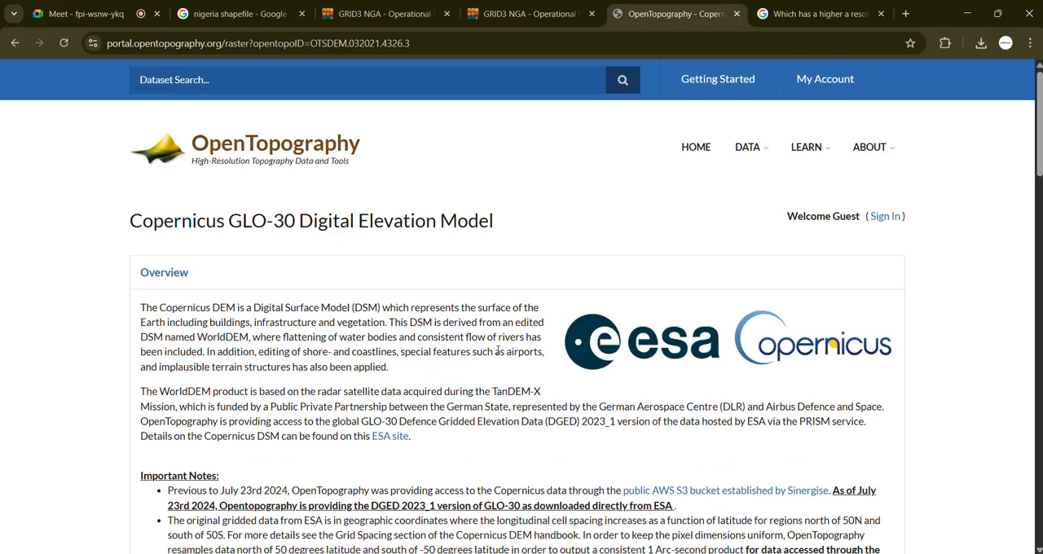
Step: Examine the Copernicus GLO-30 overview, its raster resolution and the other available data products
{"action": "scroll", "coordinate": [515, 298], "scroll_direction": "down", "scroll_amount": 1}
{"action": "scroll", "coordinate": [485, 240], "scroll_direction": "up", "scroll_amount": 1}
{"action": "scroll", "coordinate": [489, 380], "scroll_direction": "down", "scroll_amount": 5}
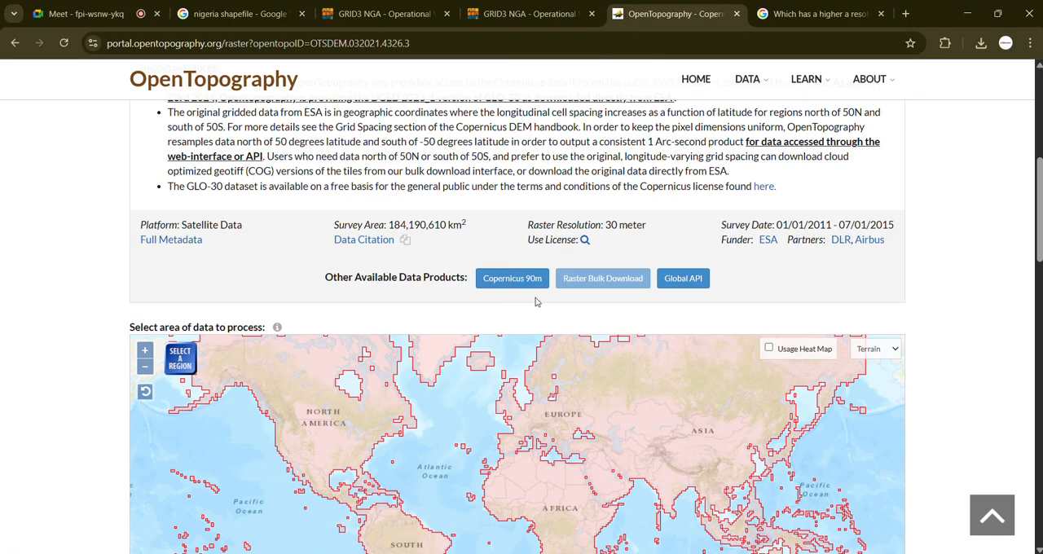
{"action": "scroll", "coordinate": [535, 301], "scroll_direction": "up", "scroll_amount": 5}
Step: Open OpenTopography's Find Data Map and look through the available Global & Regional DEMs
{"action": "mouse_move", "coordinate": [754, 148]}
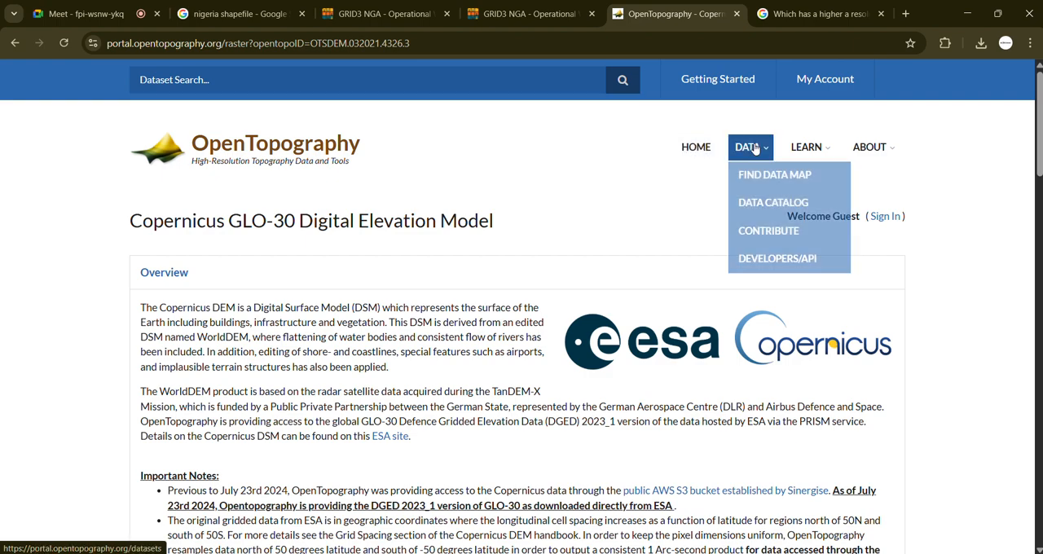
{"action": "left_click", "coordinate": [760, 174]}
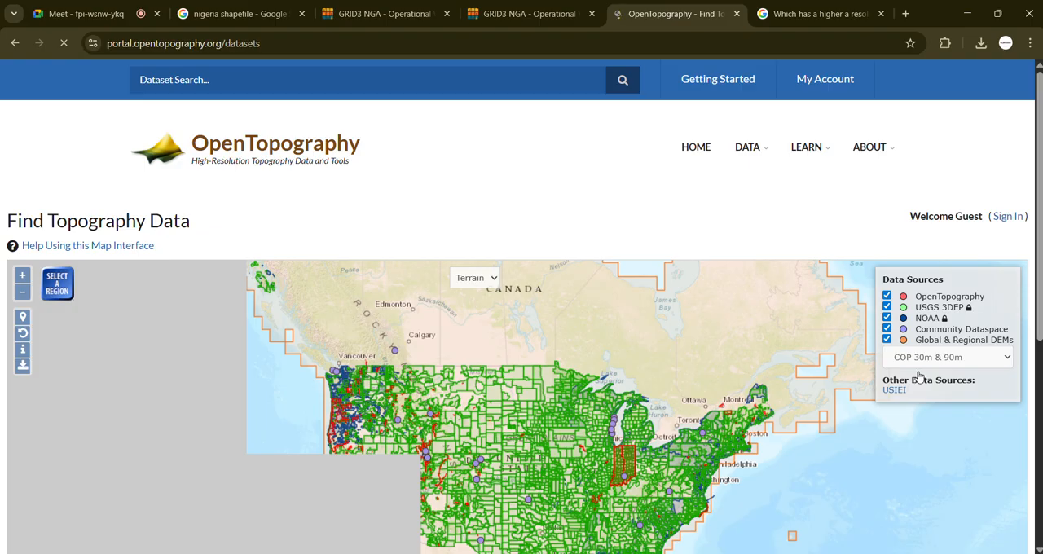
{"action": "left_click", "coordinate": [924, 358]}
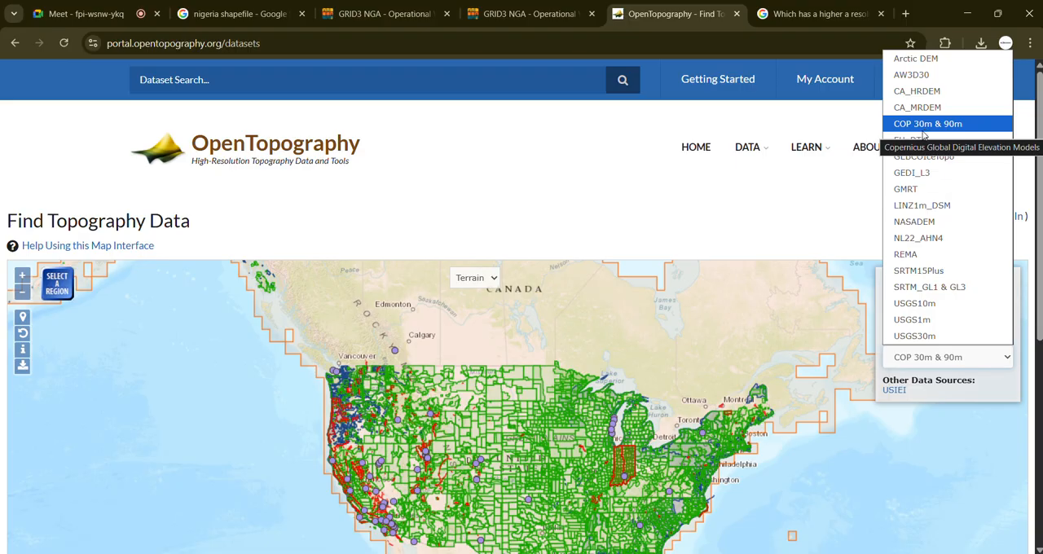
{"action": "left_click", "coordinate": [804, 201]}
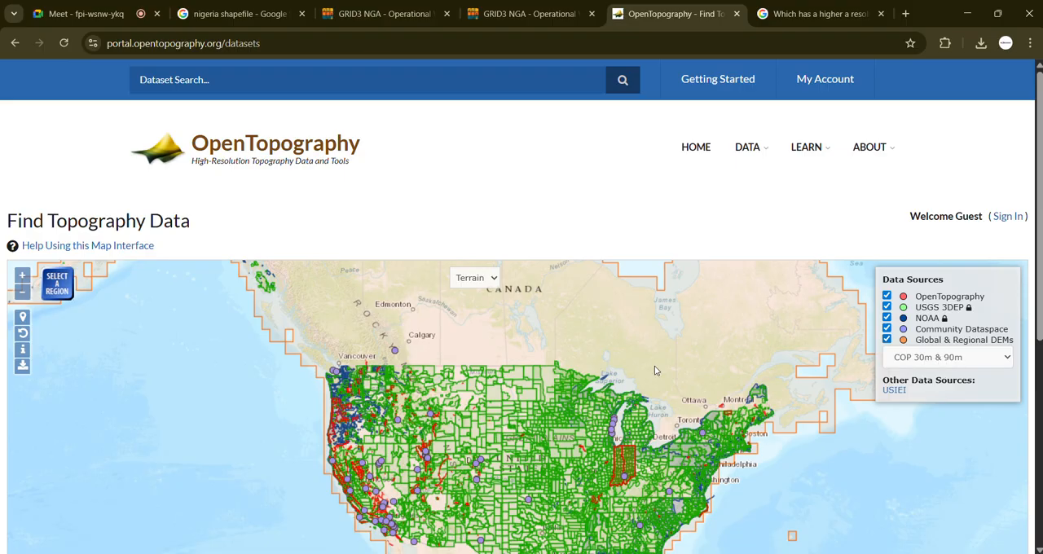
Step: Bring Nigeria into view on the topography map to examine the COP 30m & 90m coverage there
{"action": "left_click_drag", "start_coordinate": [660, 366], "coordinate": [571, 292]}
{"action": "scroll", "coordinate": [605, 379], "scroll_direction": "down", "scroll_amount": 2}
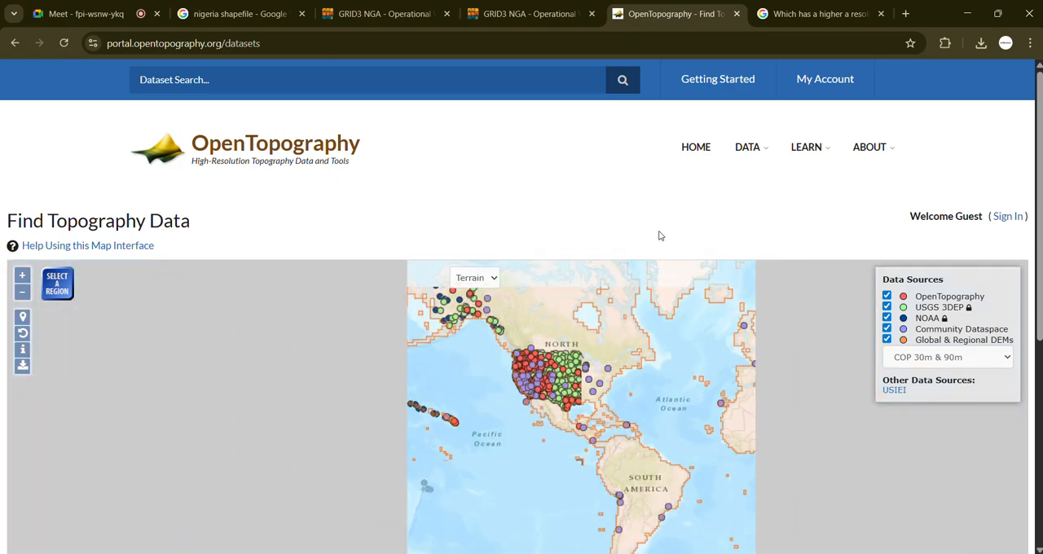
{"action": "scroll", "coordinate": [660, 234], "scroll_direction": "down", "scroll_amount": 5}
{"action": "scroll", "coordinate": [591, 323], "scroll_direction": "up", "scroll_amount": 1}
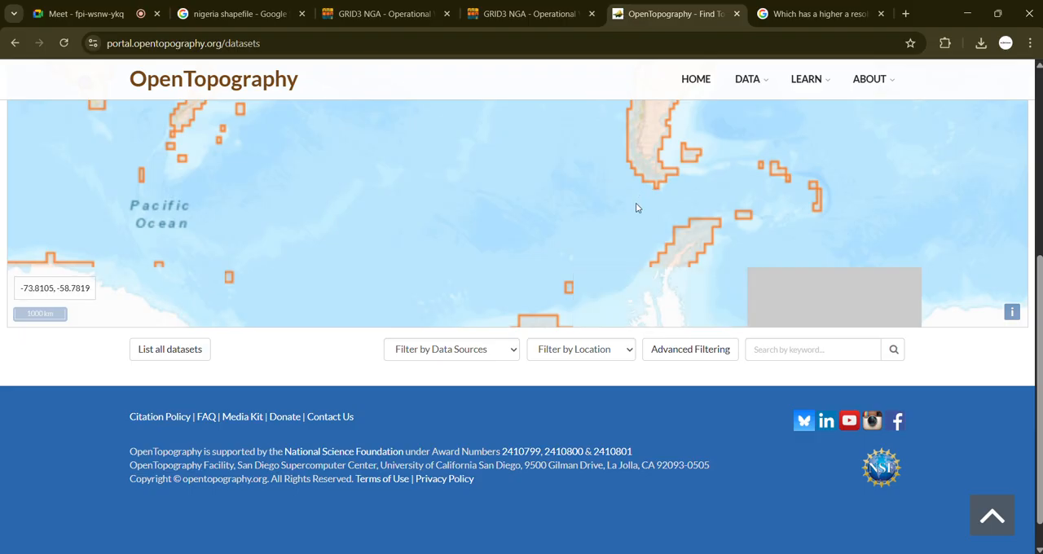
{"action": "scroll", "coordinate": [629, 181], "scroll_direction": "down", "scroll_amount": 2}
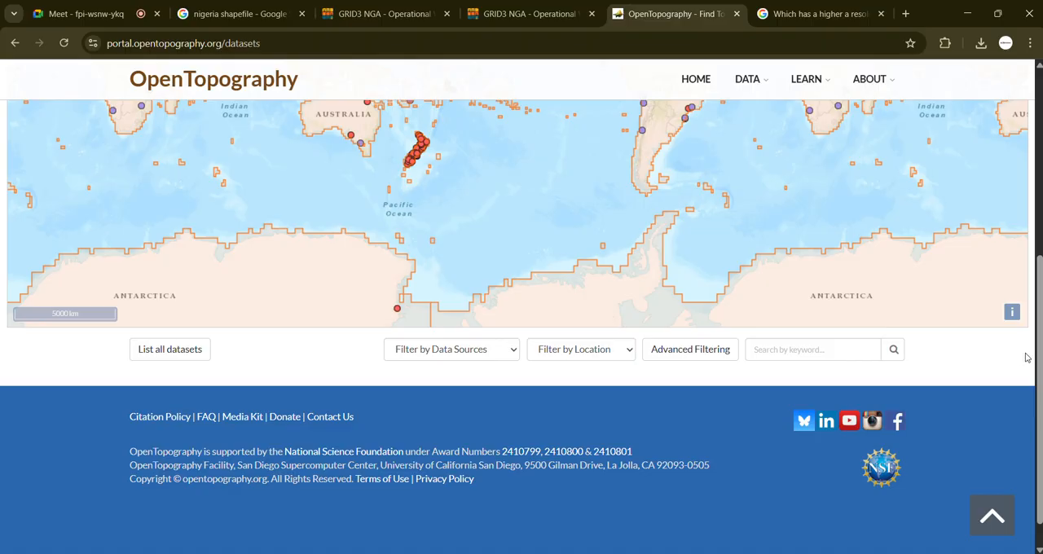
{"action": "scroll", "coordinate": [798, 366], "scroll_direction": "up", "scroll_amount": 3}
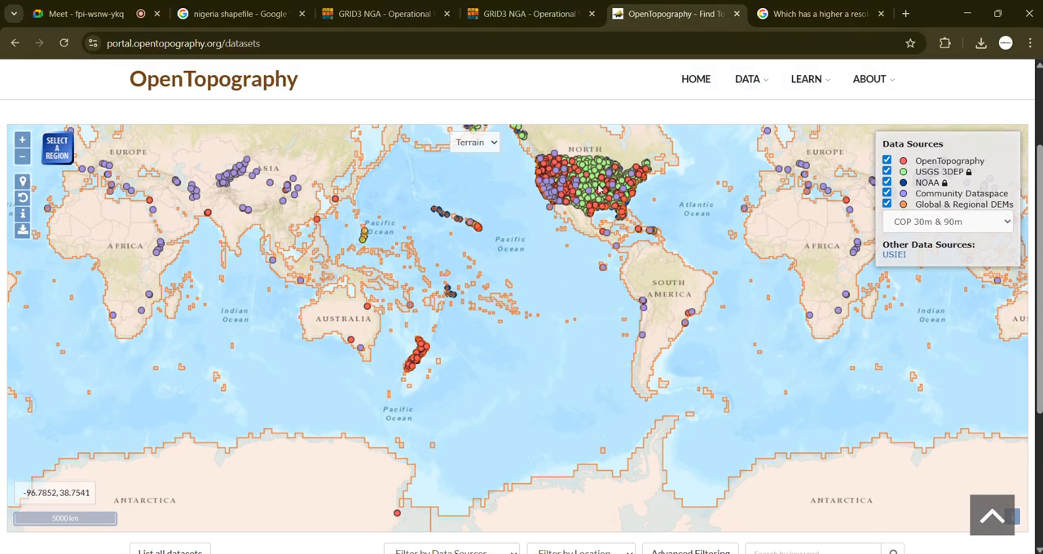
{"action": "left_click_drag", "start_coordinate": [768, 259], "coordinate": [580, 256]}
{"action": "scroll", "coordinate": [580, 256], "scroll_direction": "up", "scroll_amount": 5}
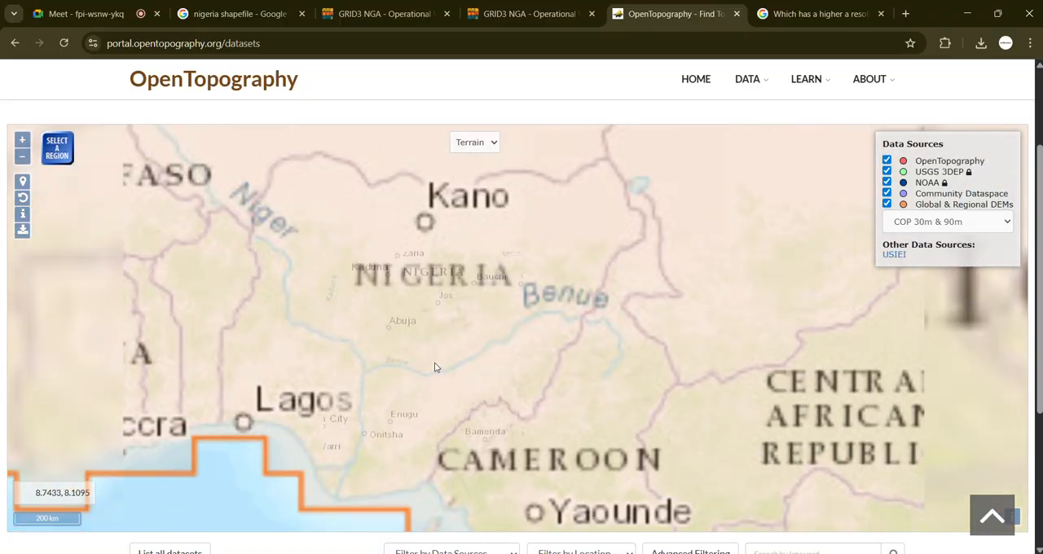
{"action": "scroll", "coordinate": [432, 365], "scroll_direction": "up", "scroll_amount": 2}
{"action": "scroll", "coordinate": [554, 316], "scroll_direction": "down", "scroll_amount": 1}
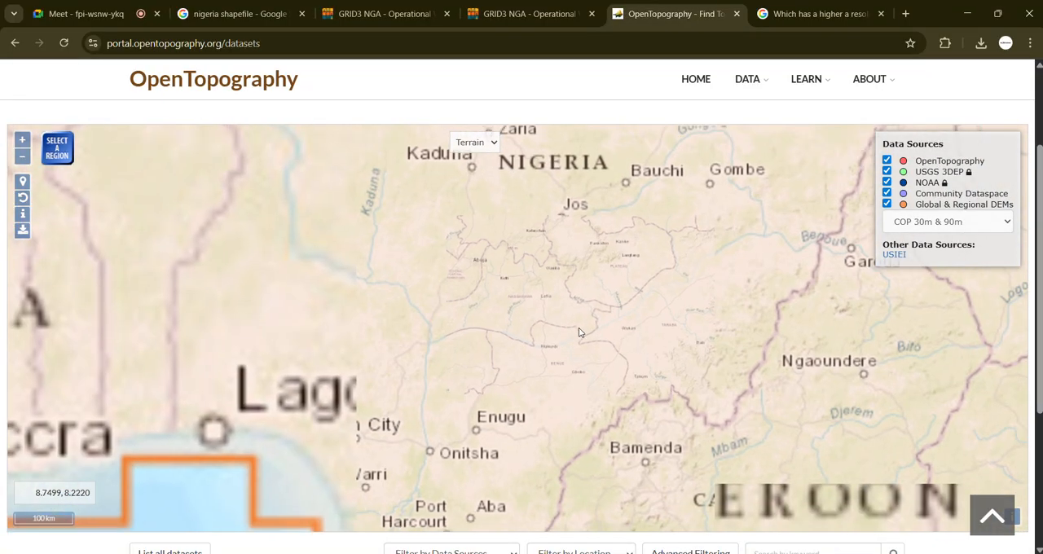
Step: Display the SRTM_GL1 & GL3 coverage on the map and switch the regional DEM back to COP 30m & 90m
{"action": "left_click", "coordinate": [964, 222]}
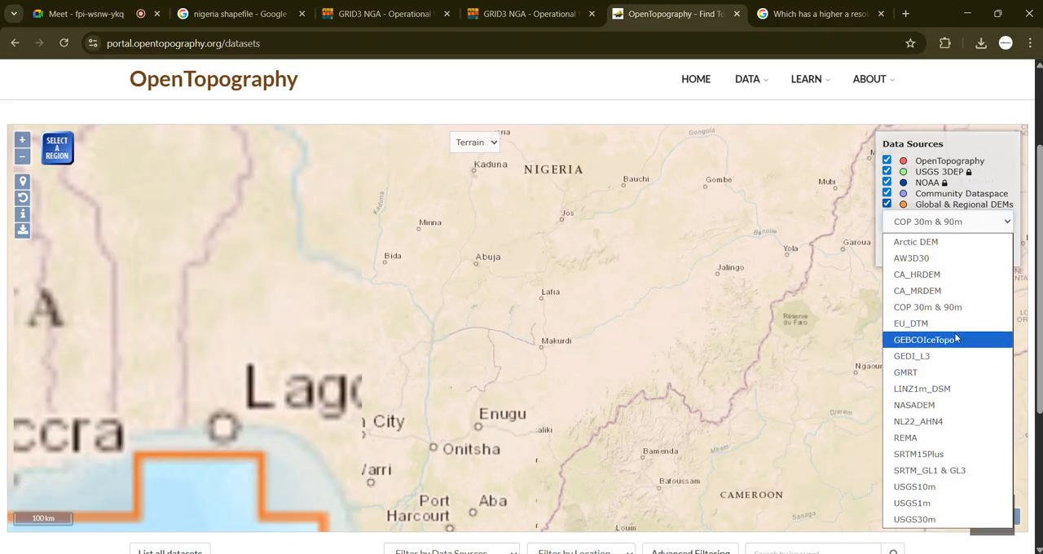
{"action": "left_click", "coordinate": [948, 472]}
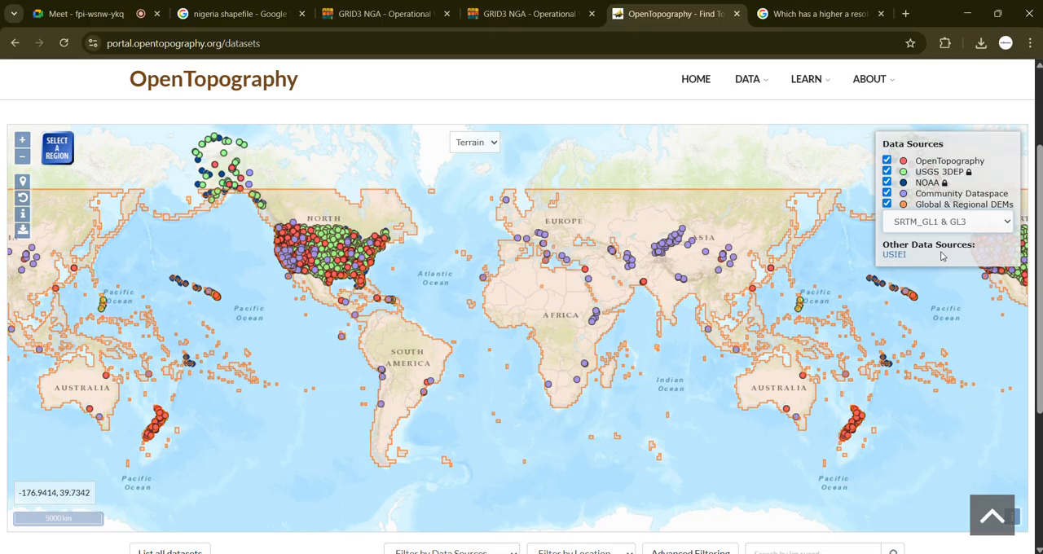
{"action": "left_click", "coordinate": [969, 225]}
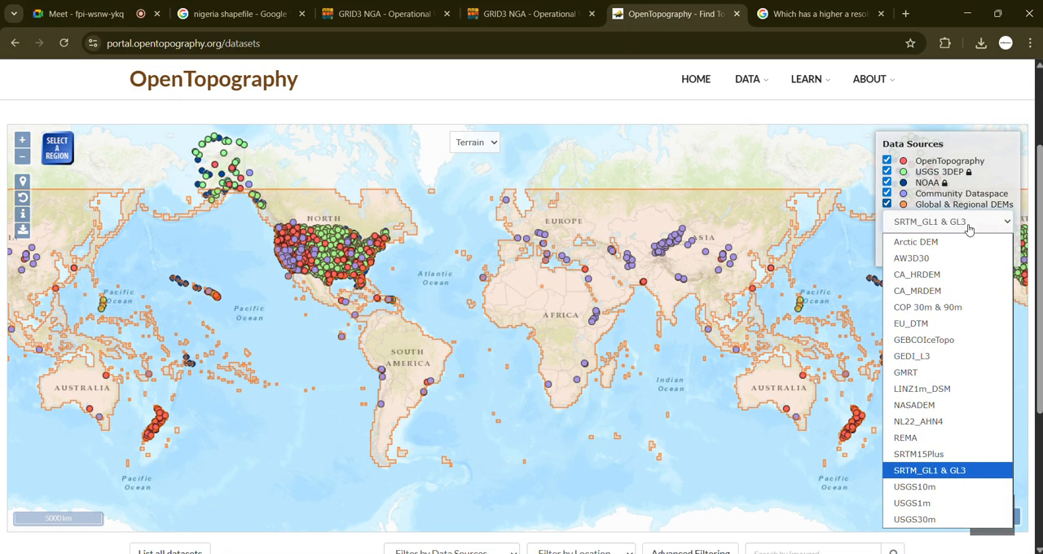
{"action": "left_click", "coordinate": [926, 315]}
Step: Focus the topography map on southern Nigeria around Enugu and Benin City to inspect the Copernicus DEM coverage
{"action": "scroll", "coordinate": [560, 299], "scroll_direction": "up", "scroll_amount": 5}
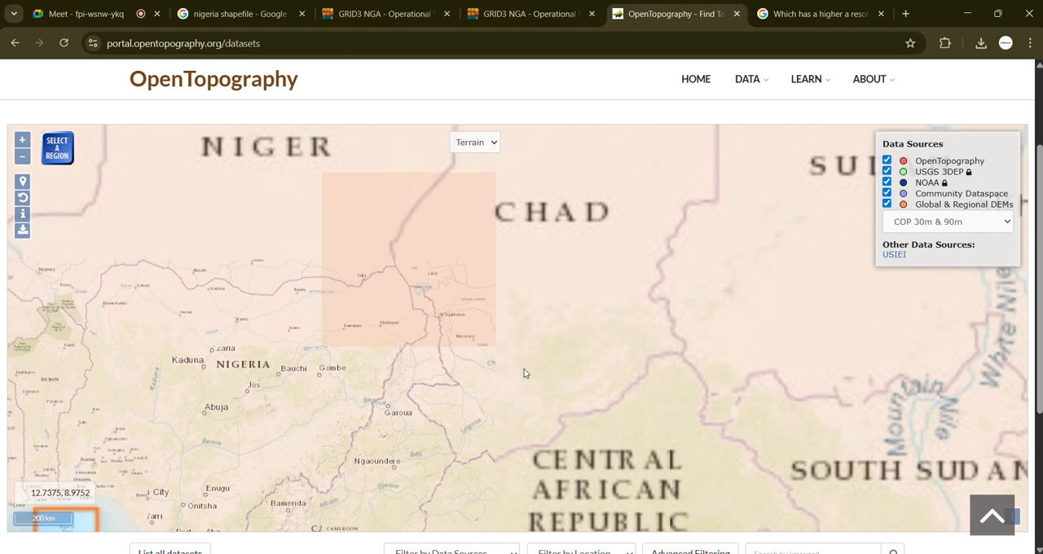
{"action": "left_click_drag", "start_coordinate": [525, 373], "coordinate": [605, 321]}
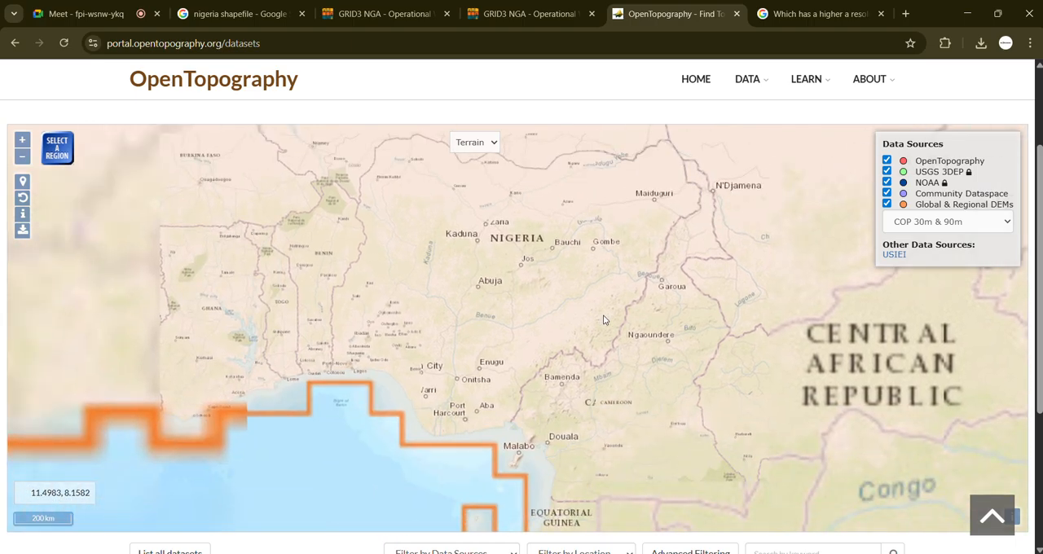
{"action": "scroll", "coordinate": [588, 322], "scroll_direction": "up", "scroll_amount": 2}
{"action": "left_click_drag", "start_coordinate": [382, 429], "coordinate": [626, 261]}
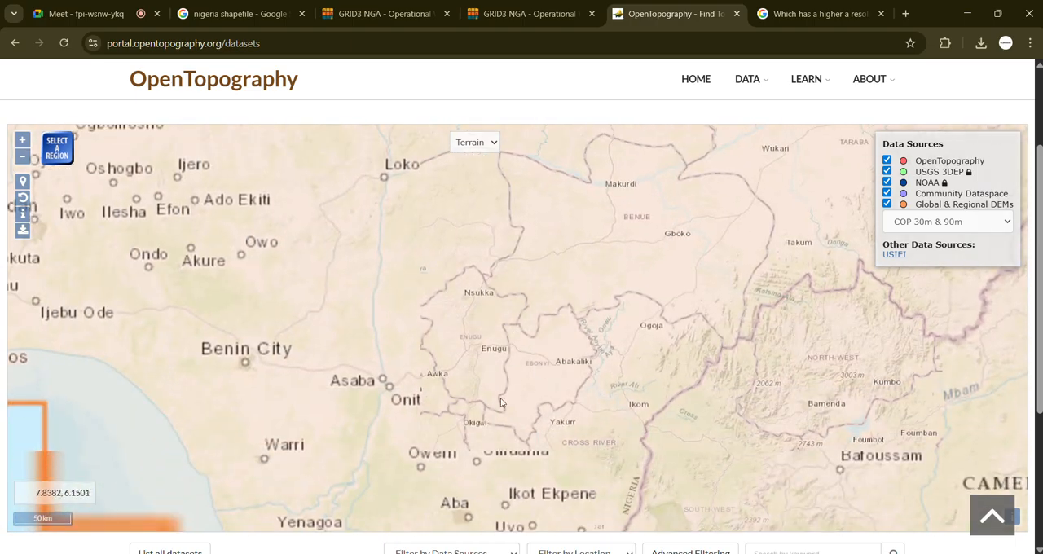
{"action": "left_click_drag", "start_coordinate": [465, 410], "coordinate": [562, 348]}
{"action": "scroll", "coordinate": [609, 330], "scroll_direction": "down", "scroll_amount": 1}
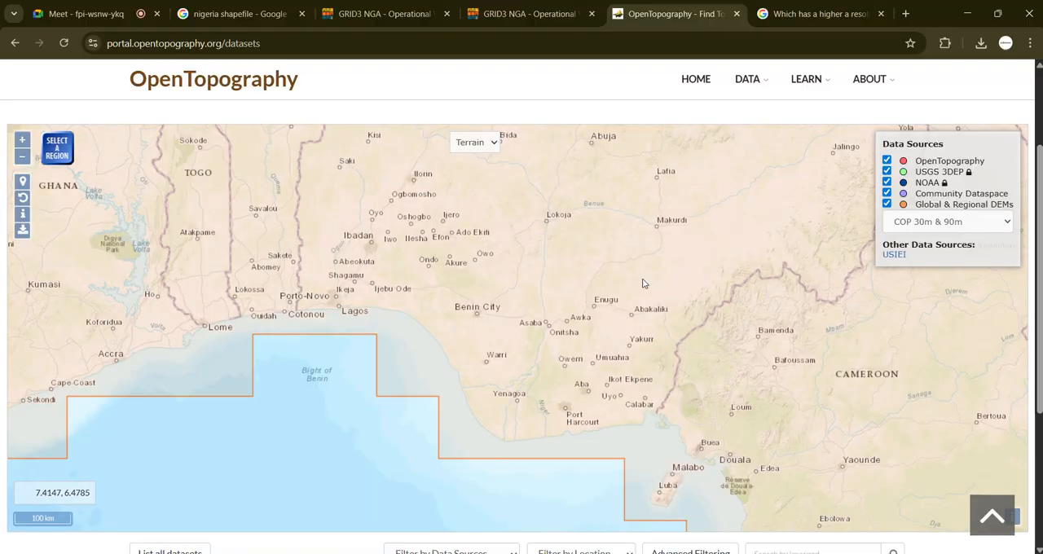
Step: Select a rectangular region of about 775 km² around Ezeagu, between Awka and Enugu, on the topography map
{"action": "left_click_drag", "start_coordinate": [645, 285], "coordinate": [591, 336]}
{"action": "scroll", "coordinate": [574, 382], "scroll_direction": "up", "scroll_amount": 1}
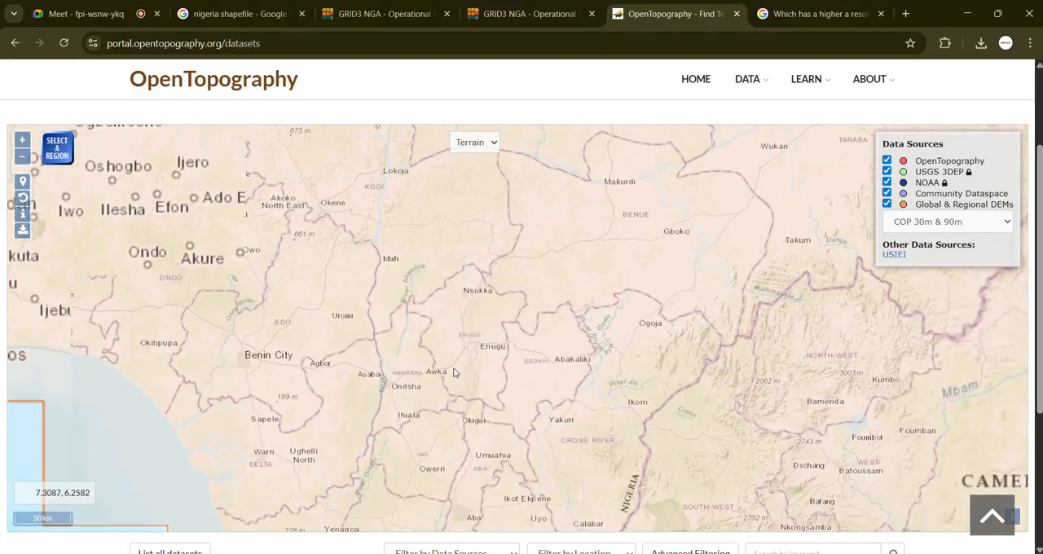
{"action": "left_click_drag", "start_coordinate": [467, 371], "coordinate": [490, 355]}
{"action": "scroll", "coordinate": [488, 355], "scroll_direction": "up", "scroll_amount": 1}
{"action": "scroll", "coordinate": [488, 355], "scroll_direction": "up", "scroll_amount": 2}
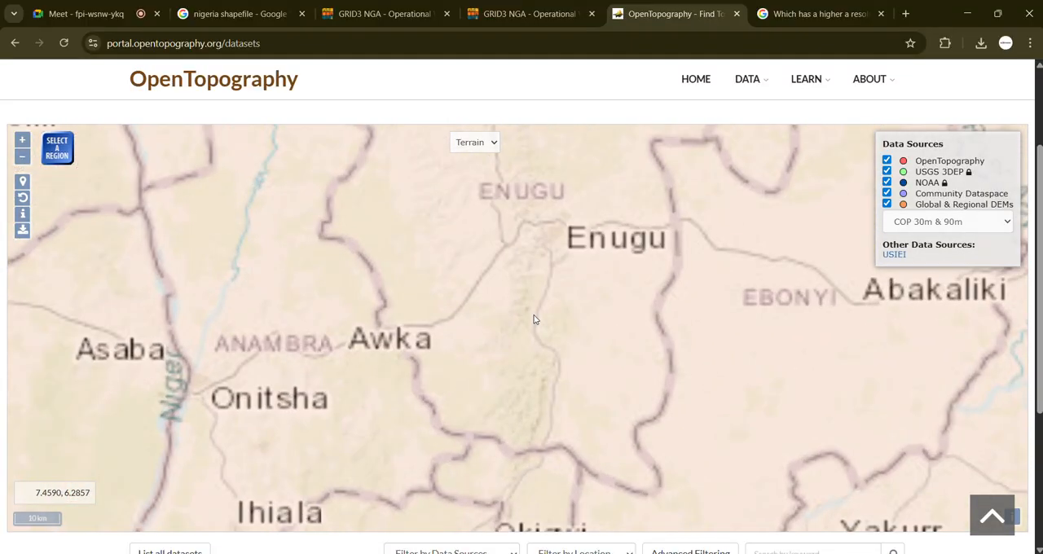
{"action": "left_click_drag", "start_coordinate": [613, 299], "coordinate": [612, 345]}
{"action": "scroll", "coordinate": [559, 317], "scroll_direction": "up", "scroll_amount": 1}
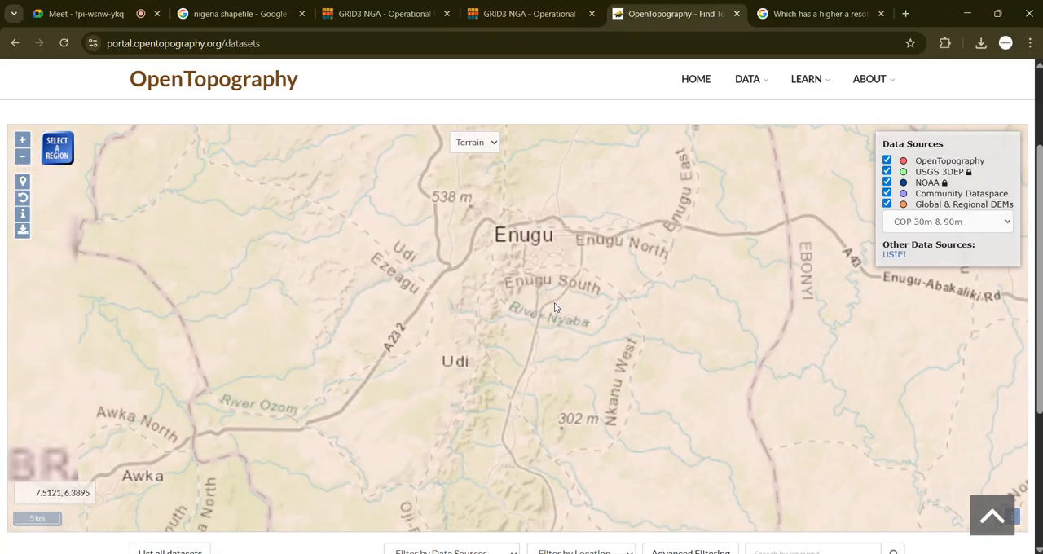
{"action": "left_click_drag", "start_coordinate": [559, 317], "coordinate": [576, 417]}
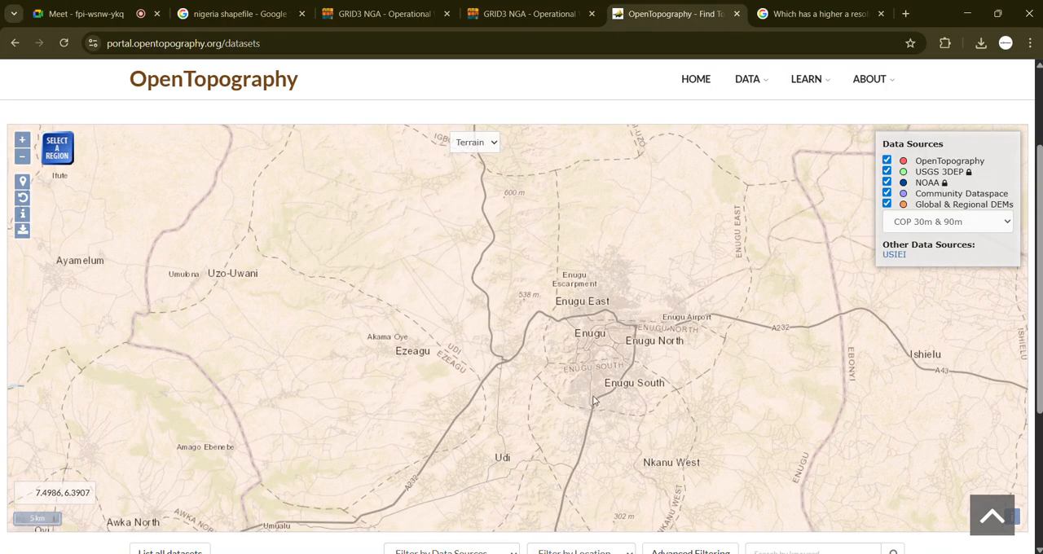
{"action": "left_click_drag", "start_coordinate": [581, 391], "coordinate": [595, 371]}
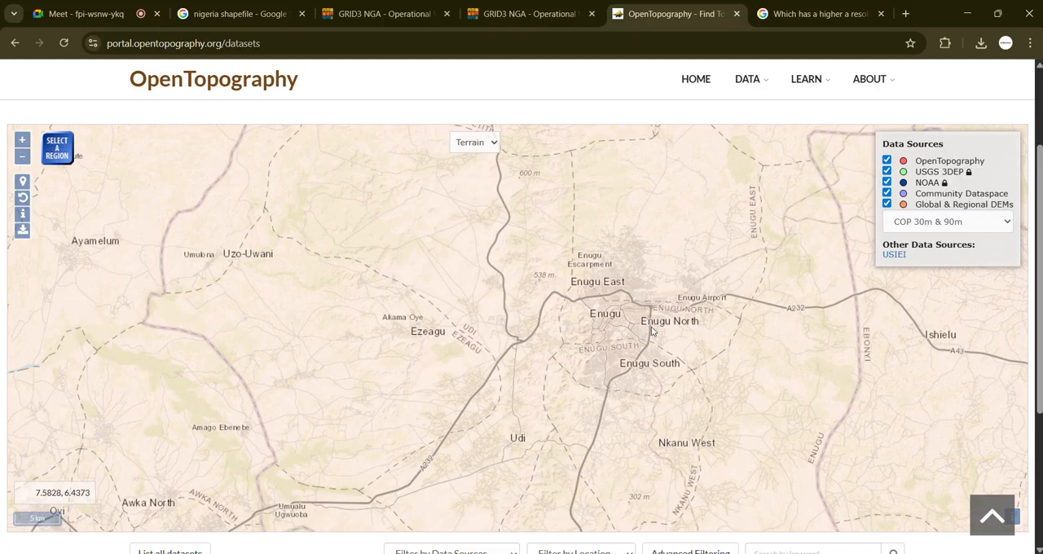
{"action": "left_click_drag", "start_coordinate": [425, 378], "coordinate": [577, 295]}
{"action": "scroll", "coordinate": [574, 334], "scroll_direction": "up", "scroll_amount": 2}
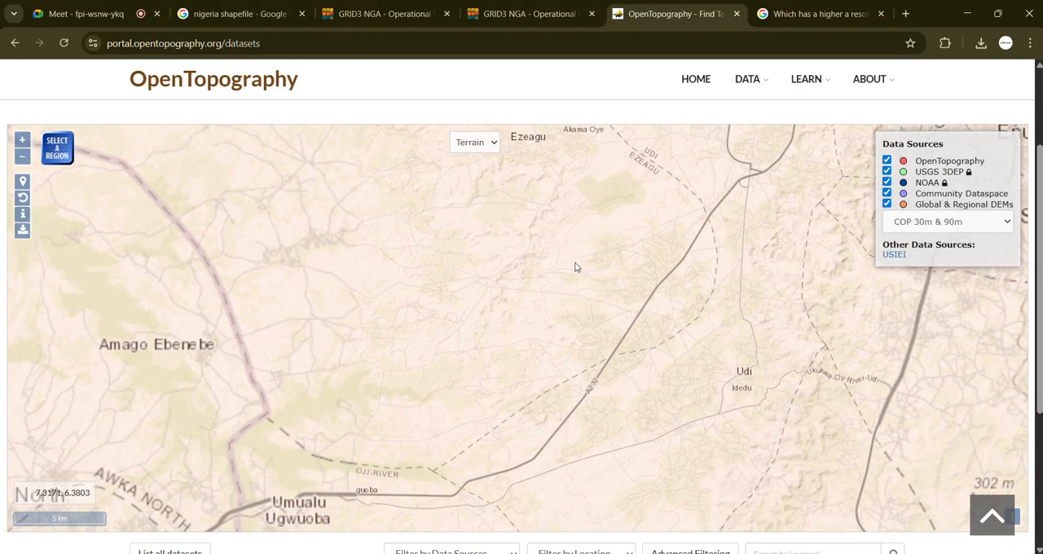
{"action": "scroll", "coordinate": [576, 265], "scroll_direction": "down", "scroll_amount": 1}
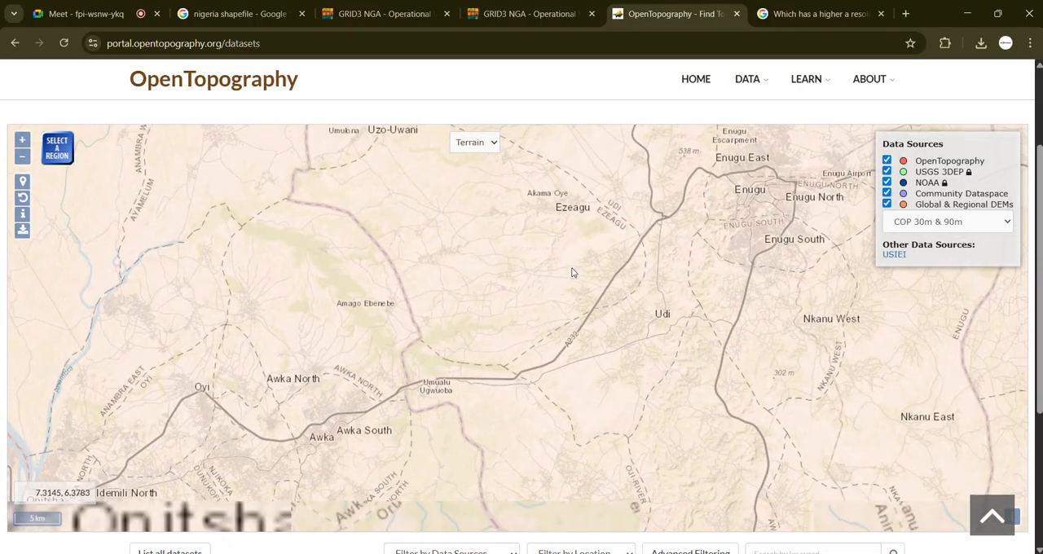
{"action": "left_click", "coordinate": [57, 153]}
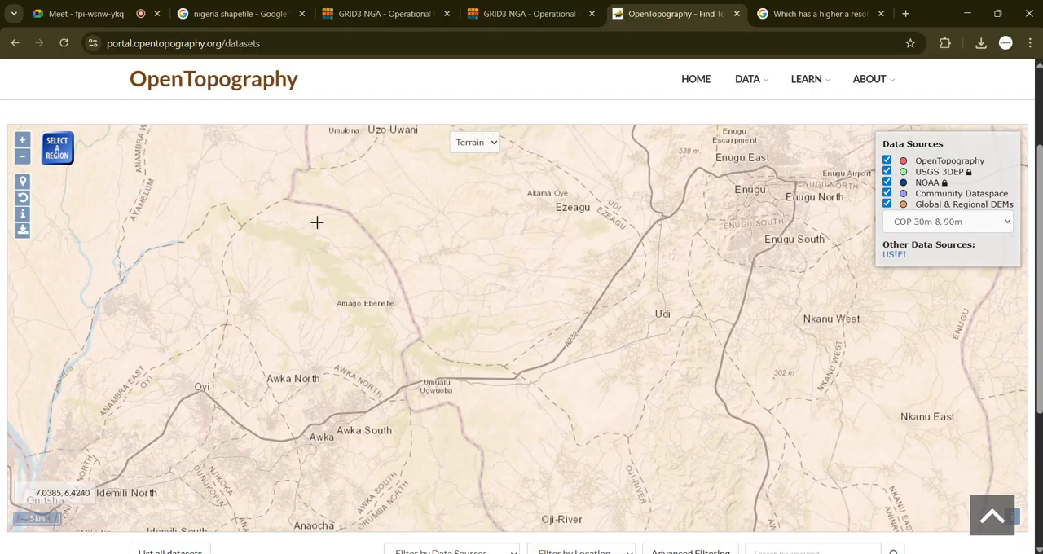
{"action": "left_click_drag", "start_coordinate": [437, 172], "coordinate": [689, 413]}
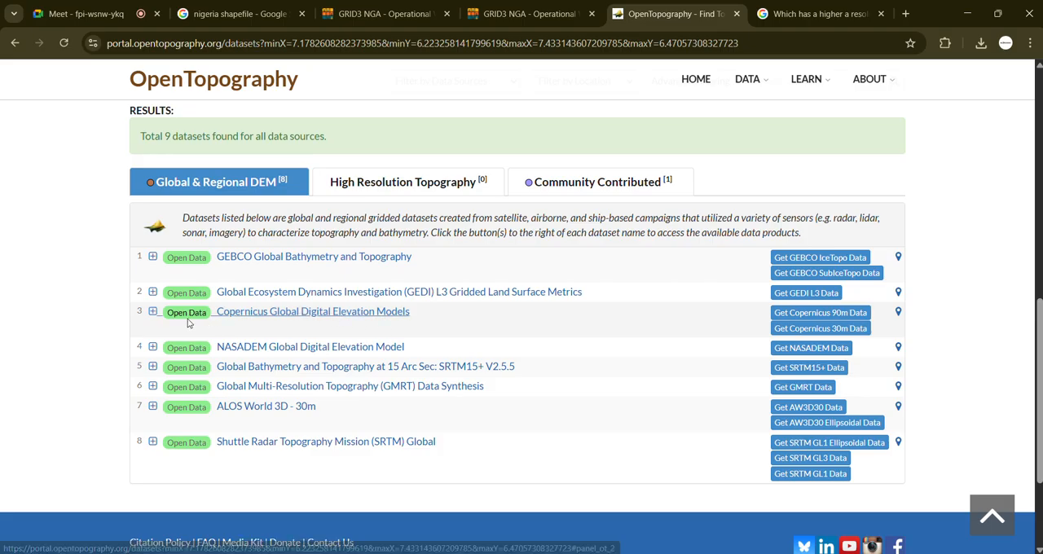
Step: Expand the Copernicus Global Digital Elevation Models description to read it and open the Copernicus 30m data for the selected region
{"action": "left_click", "coordinate": [152, 314]}
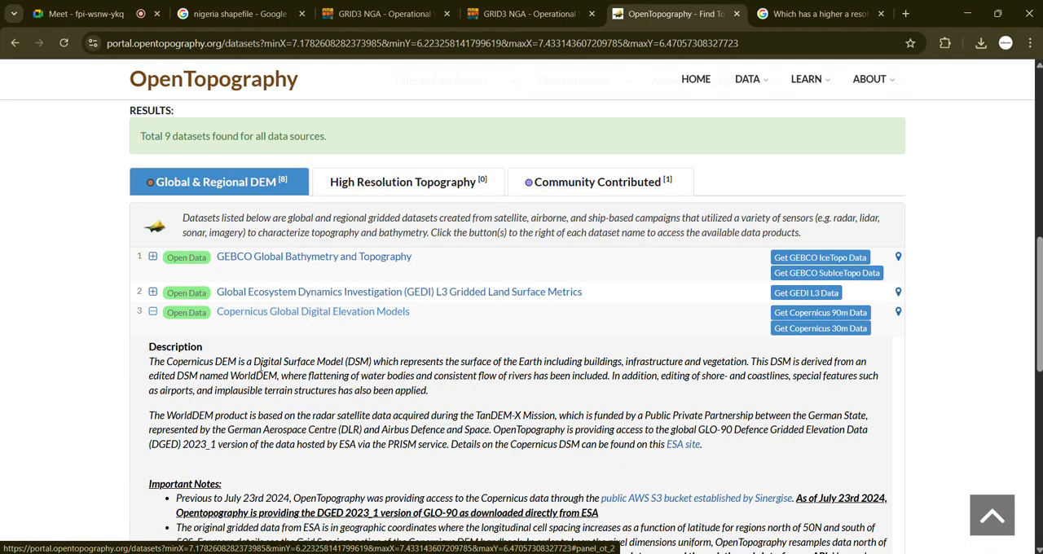
{"action": "scroll", "coordinate": [332, 397], "scroll_direction": "down", "scroll_amount": 1}
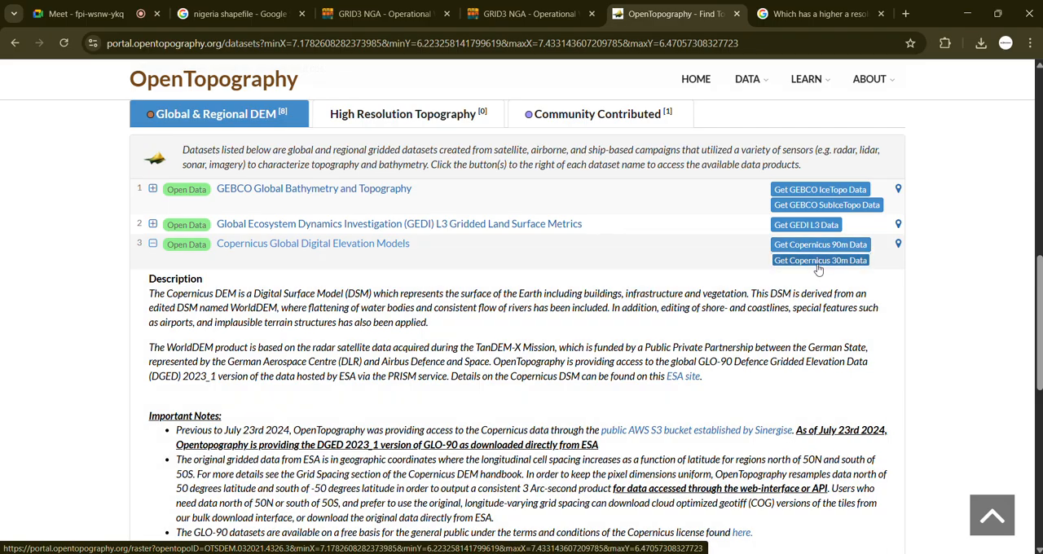
{"action": "left_click", "coordinate": [820, 260]}
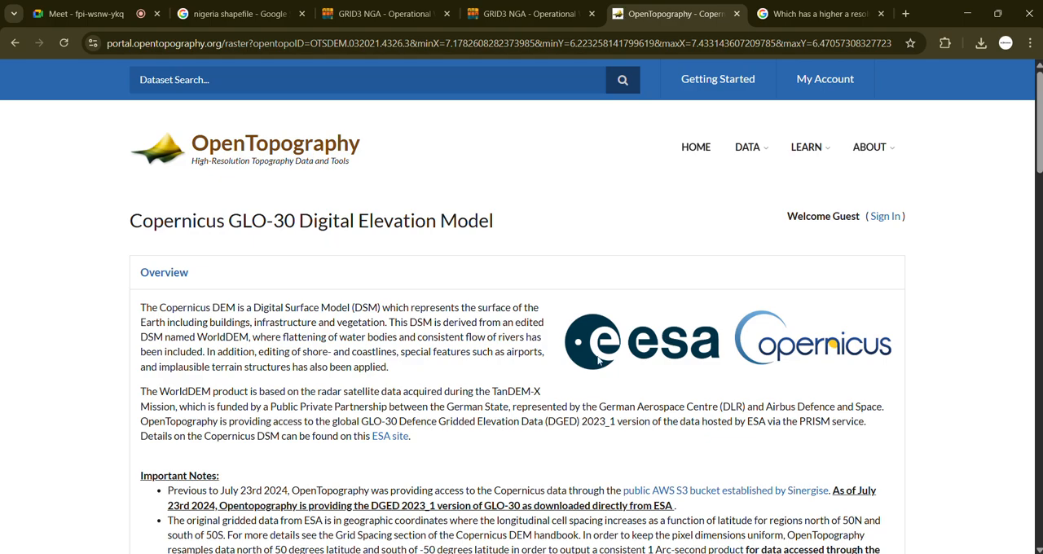
Step: Review the Copernicus GLO-30 overview and selection coordinates, and choose GeoTiff as the data output format
{"action": "scroll", "coordinate": [552, 348], "scroll_direction": "down", "scroll_amount": 4}
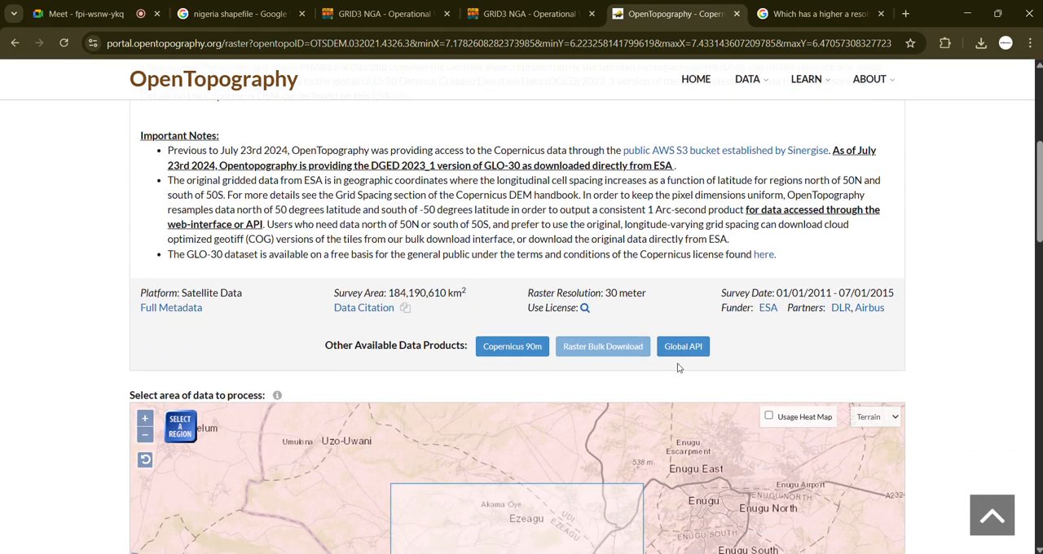
{"action": "scroll", "coordinate": [1037, 320], "scroll_direction": "down", "scroll_amount": 7}
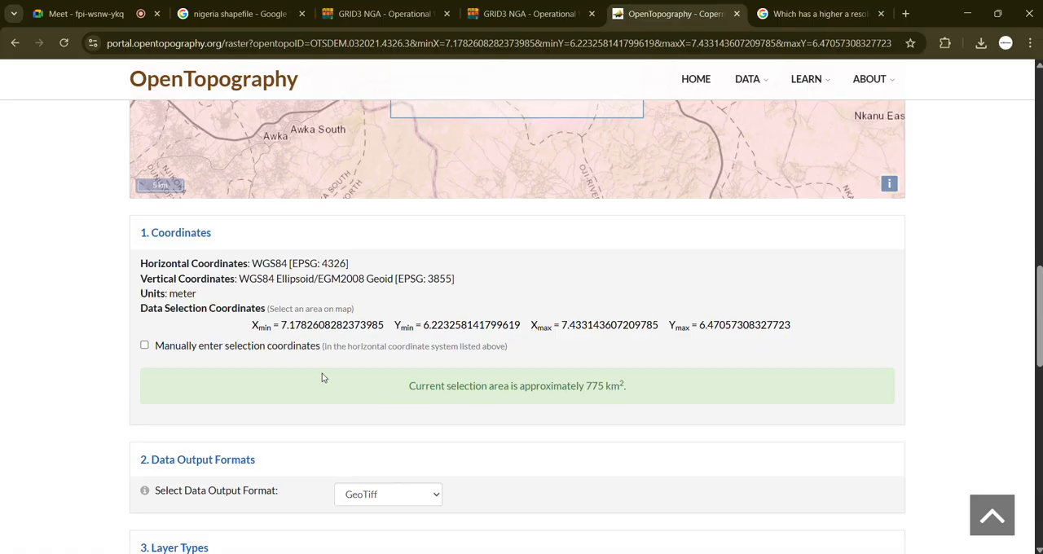
{"action": "scroll", "coordinate": [328, 429], "scroll_direction": "down", "scroll_amount": 2}
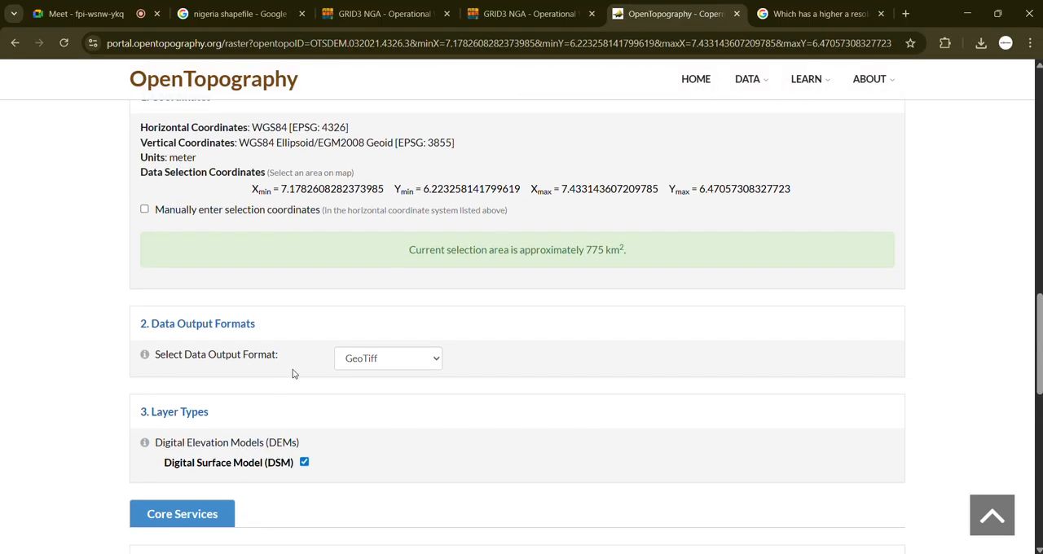
{"action": "left_click", "coordinate": [410, 368]}
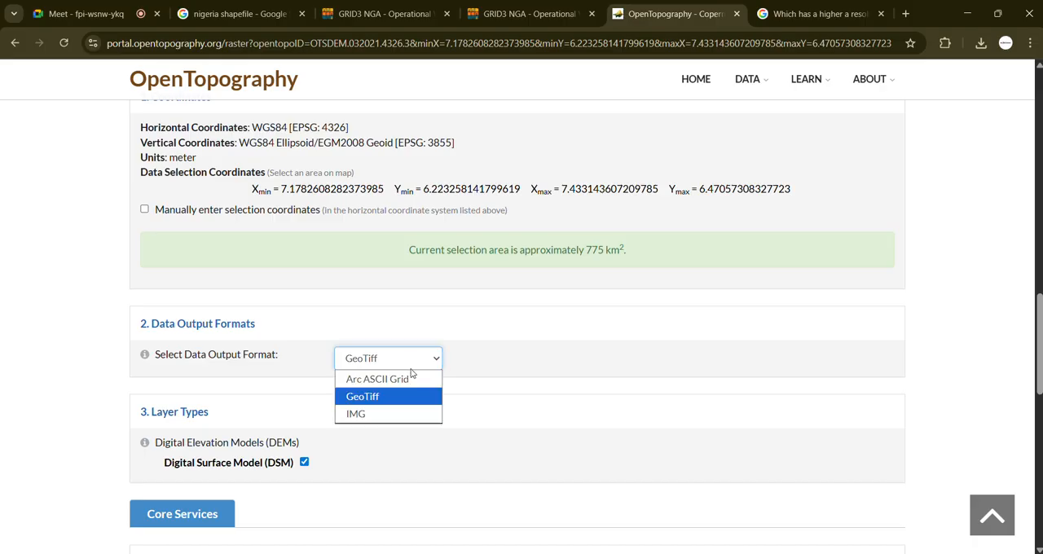
{"action": "left_click", "coordinate": [373, 397]}
Step: Review the layer and raster visualization options, enter the notification e-mail address, and submit the Copernicus 30 m job
{"action": "scroll", "coordinate": [307, 414], "scroll_direction": "down", "scroll_amount": 2}
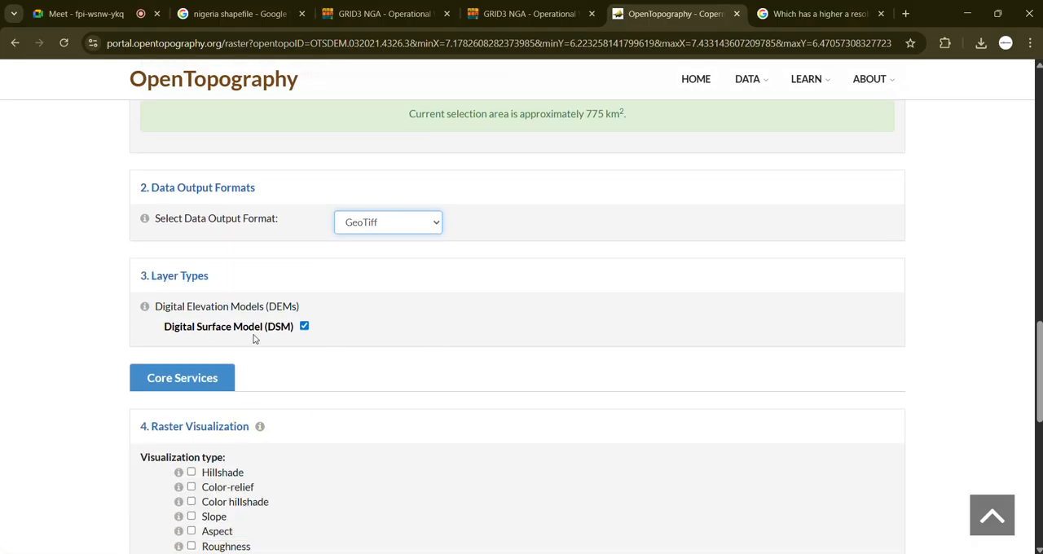
{"action": "scroll", "coordinate": [281, 393], "scroll_direction": "down", "scroll_amount": 2}
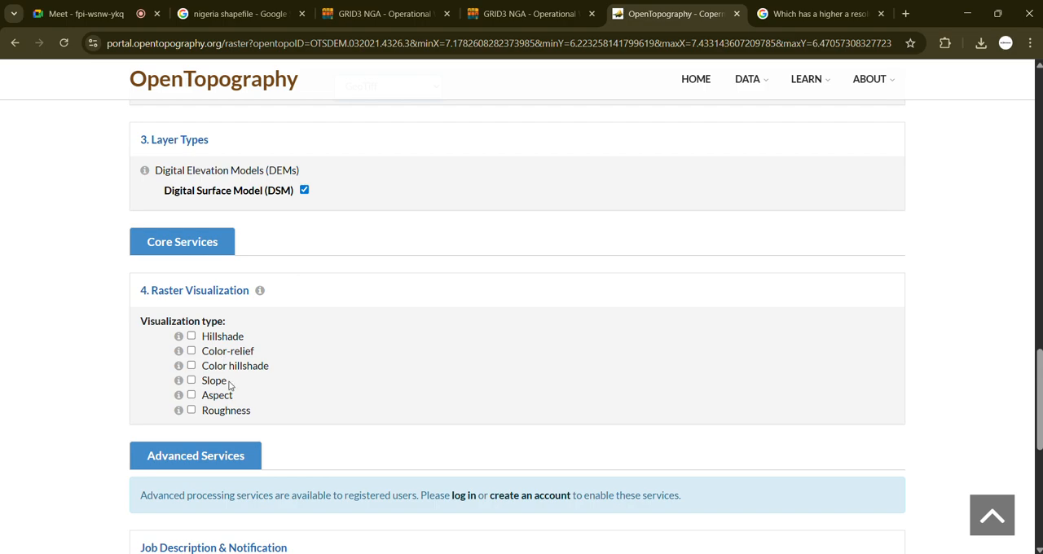
{"action": "scroll", "coordinate": [234, 439], "scroll_direction": "down", "scroll_amount": 1}
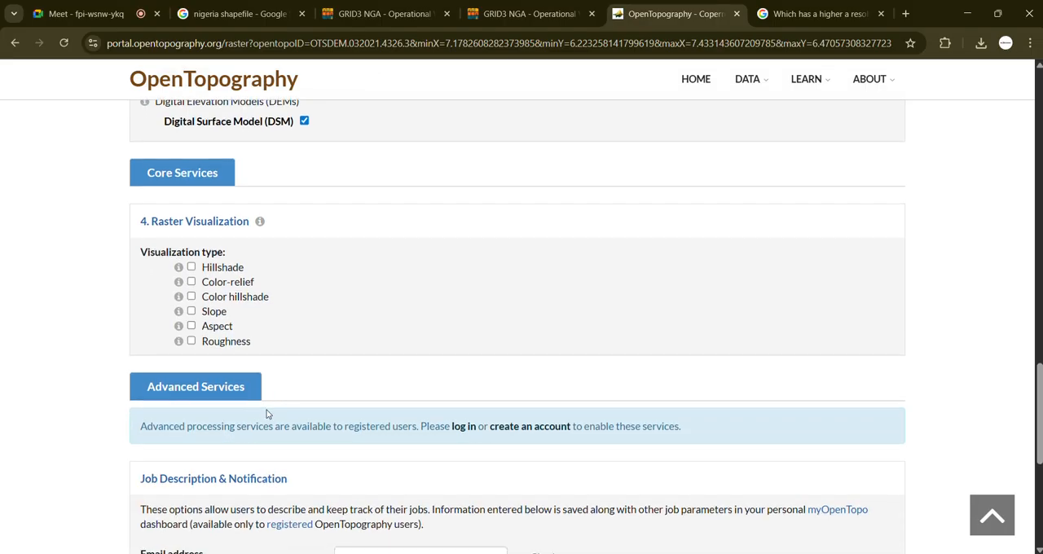
{"action": "scroll", "coordinate": [266, 410], "scroll_direction": "down", "scroll_amount": 3}
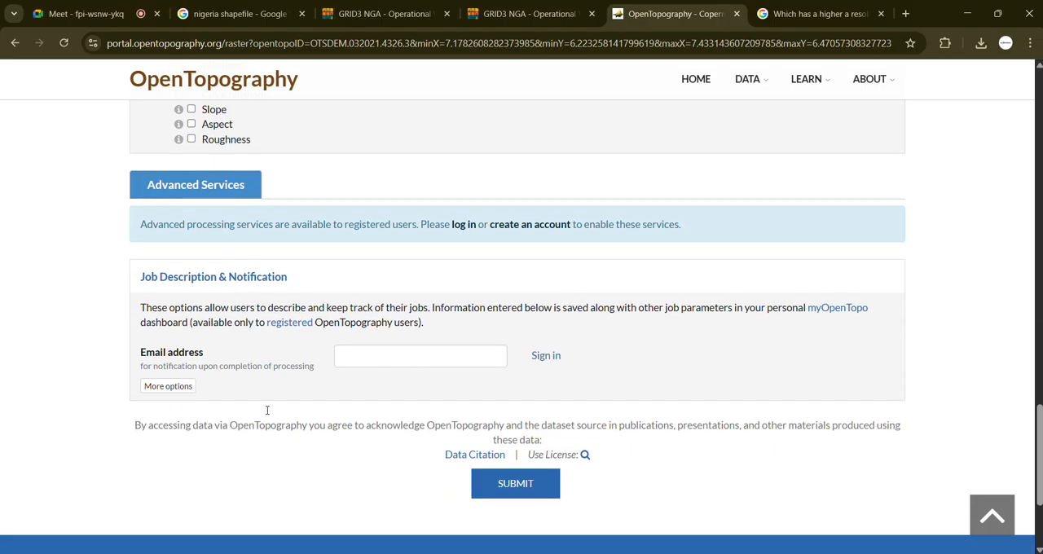
{"action": "left_click", "coordinate": [427, 356]}
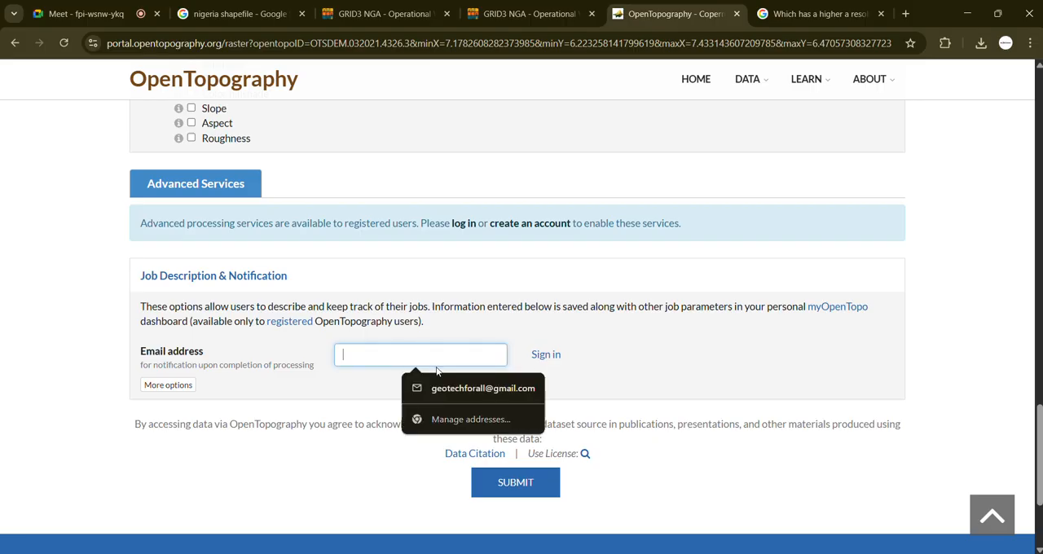
{"action": "left_click", "coordinate": [448, 390]}
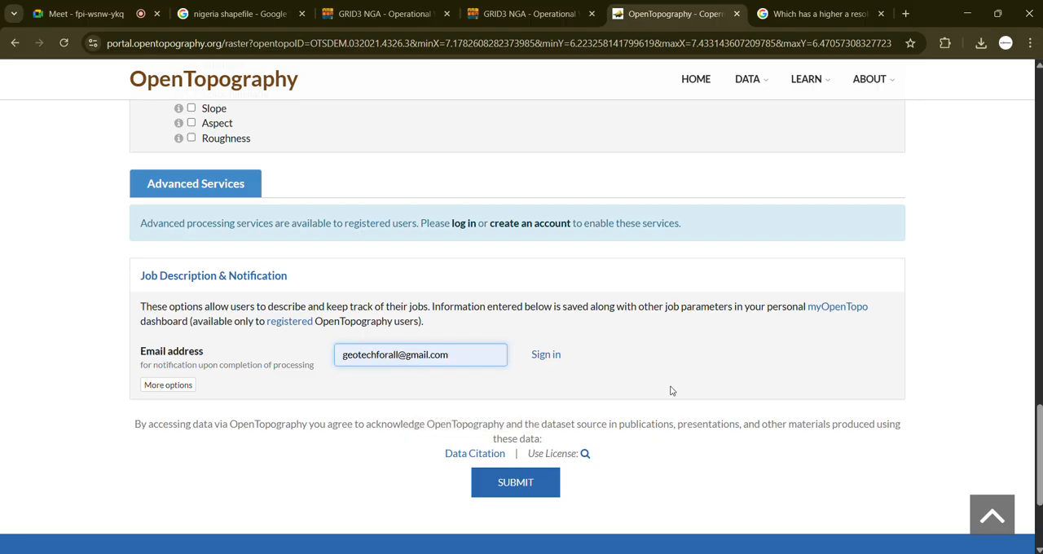
{"action": "left_click", "coordinate": [617, 388]}
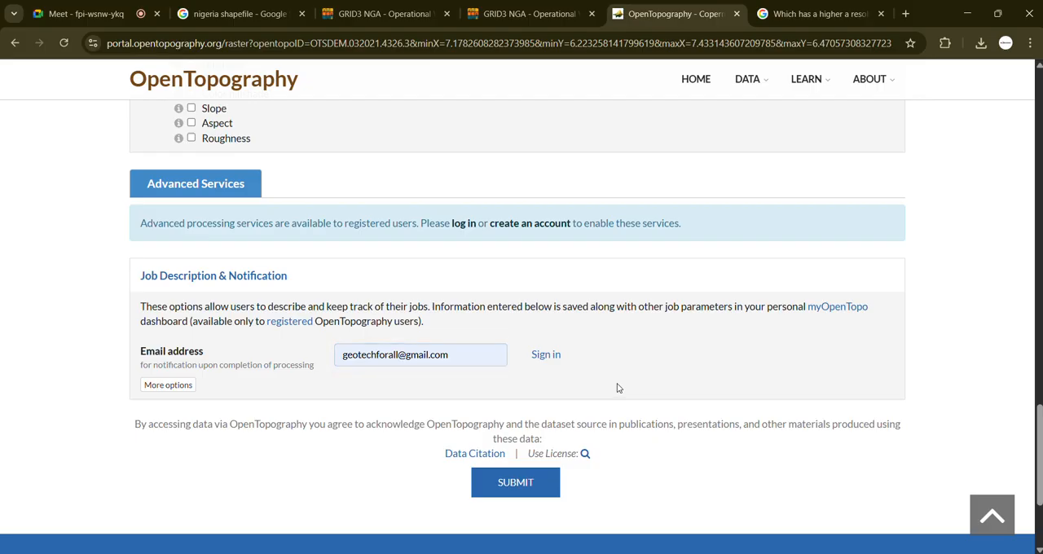
{"action": "left_click", "coordinate": [518, 488]}
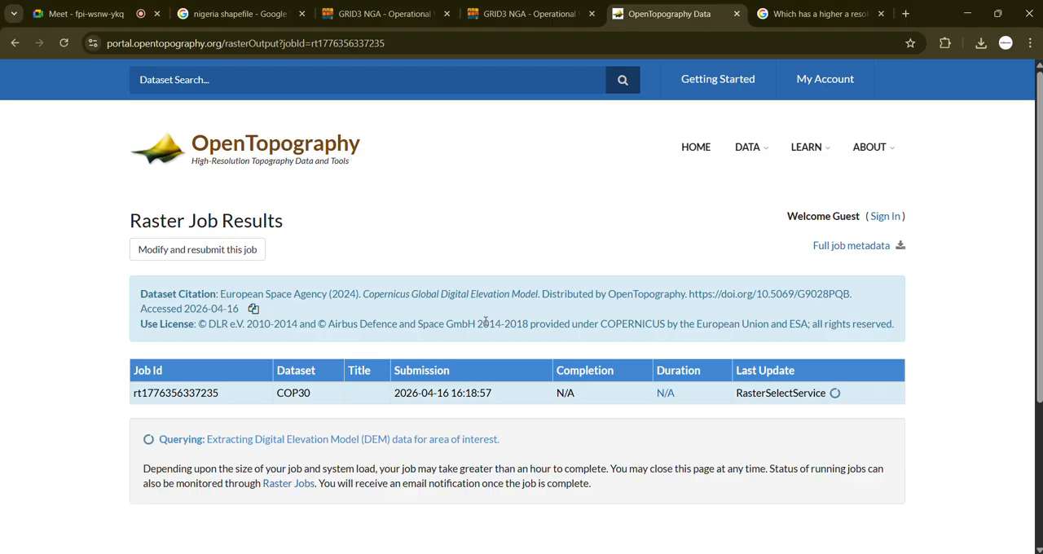
Step: Download the compressed DEM results rasters_COP30.tar.gz once the raster job completes and check the file in the download history
{"action": "scroll", "coordinate": [469, 440], "scroll_direction": "down", "scroll_amount": 3}
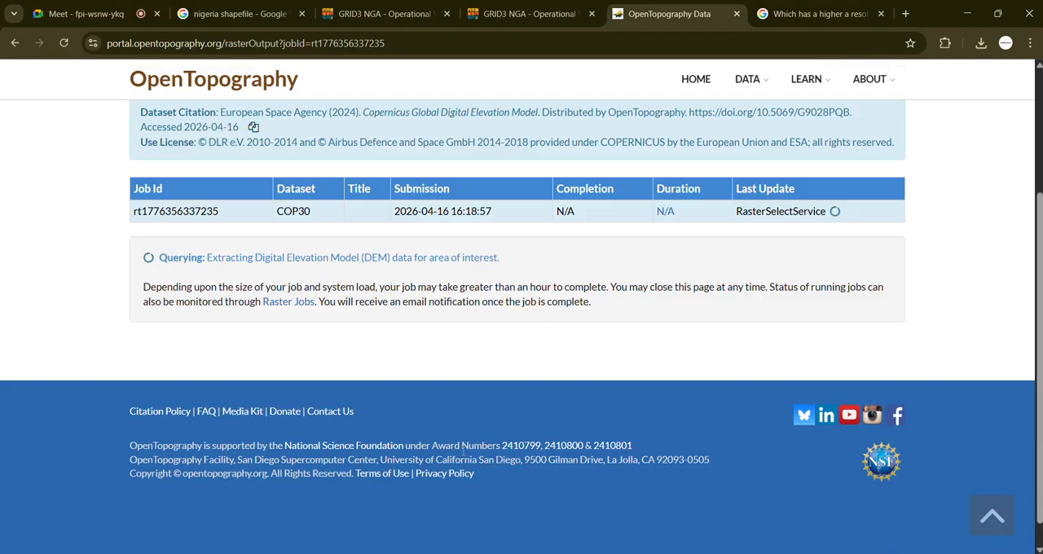
{"action": "scroll", "coordinate": [463, 428], "scroll_direction": "up", "scroll_amount": 3}
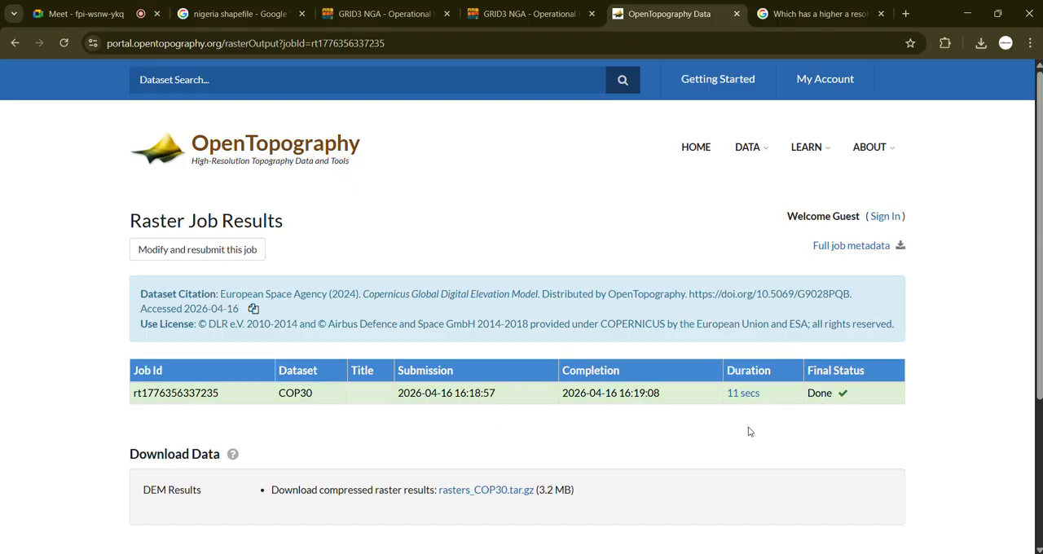
{"action": "scroll", "coordinate": [694, 441], "scroll_direction": "down", "scroll_amount": 2}
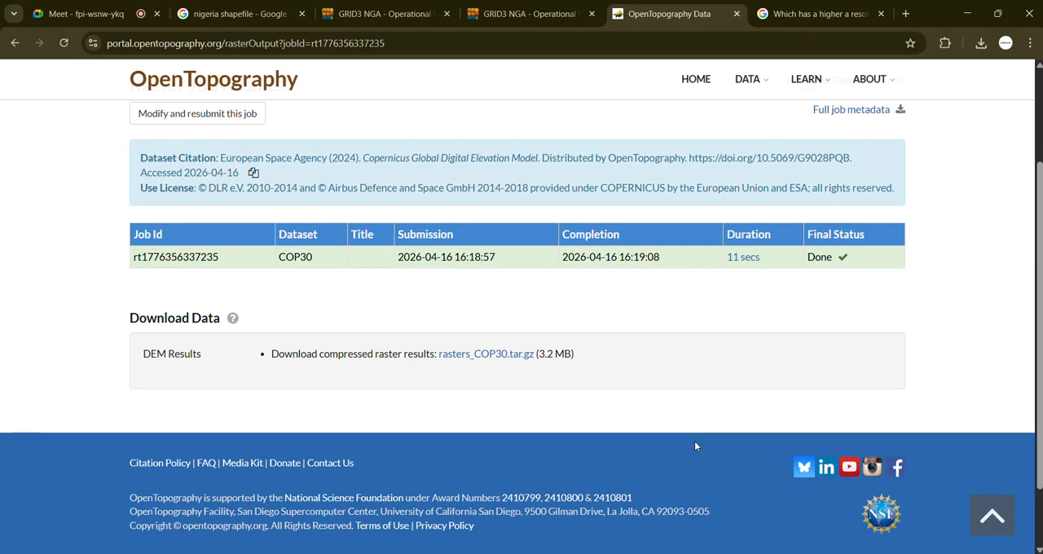
{"action": "left_click", "coordinate": [502, 356]}
{"action": "left_click", "coordinate": [981, 43]}
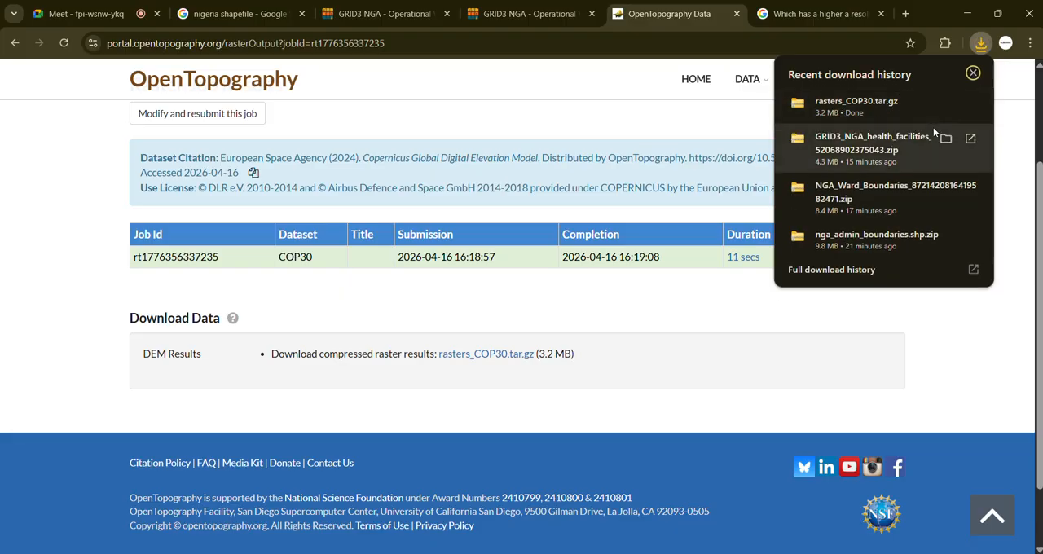
{"action": "left_click", "coordinate": [932, 389]}
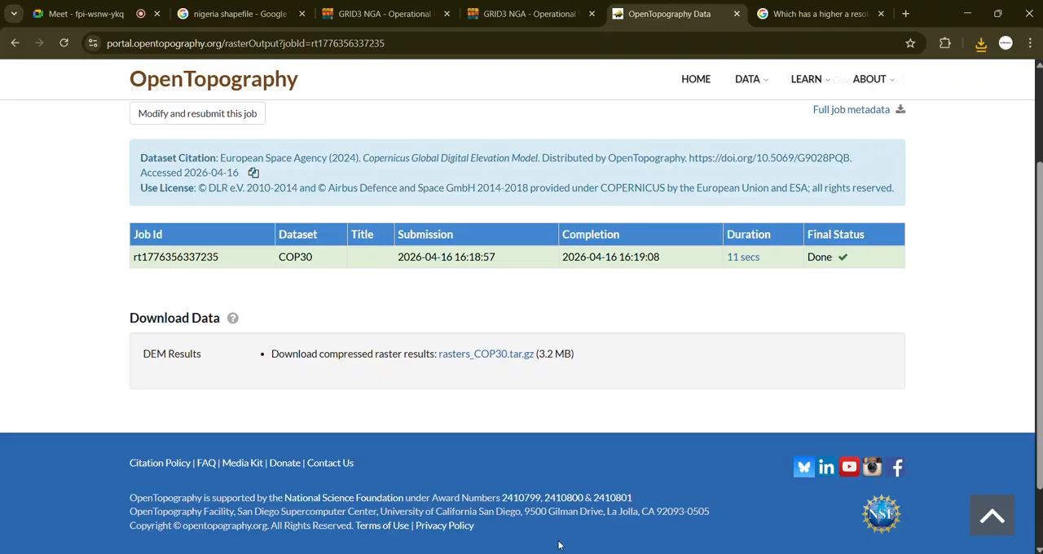
Step: Look at the Week 1 Data folder and the ArcGIS Pro topographic map, and return to OpenTopography's raster job results
{"action": "mouse_move", "coordinate": [538, 553]}
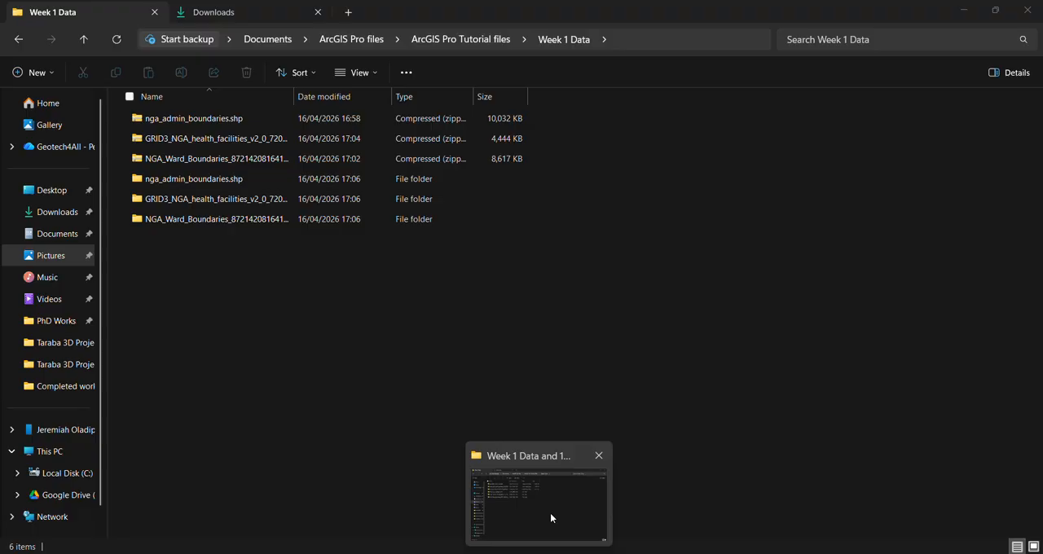
{"action": "left_click", "coordinate": [551, 516]}
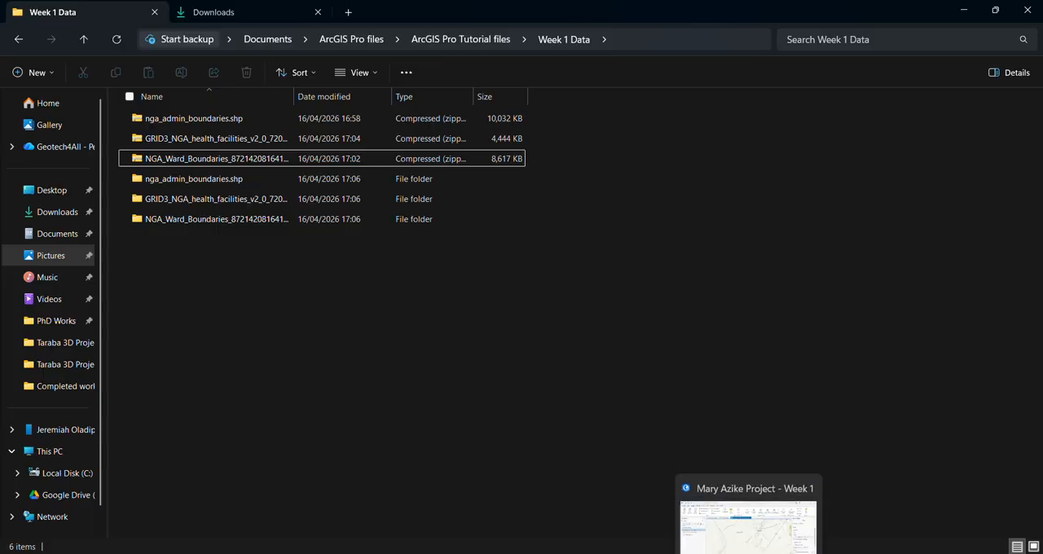
{"action": "left_click", "coordinate": [738, 505]}
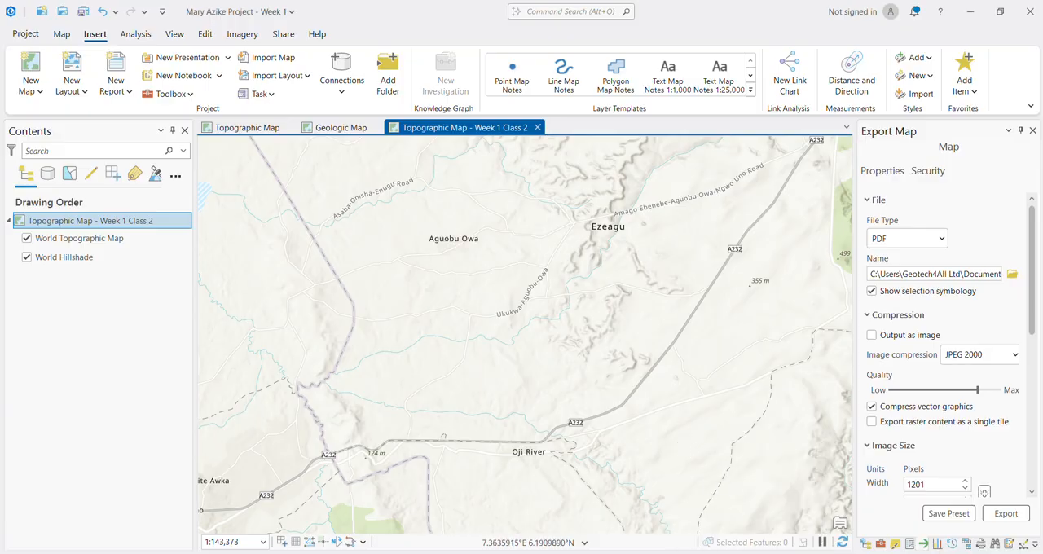
{"action": "left_click", "coordinate": [749, 553]}
{"action": "mouse_move", "coordinate": [689, 553]}
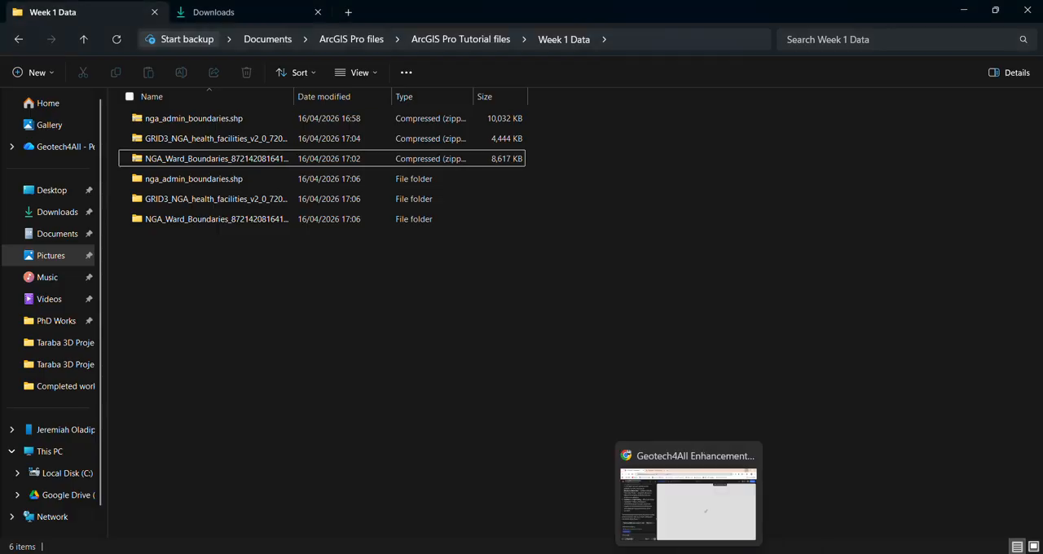
{"action": "left_click", "coordinate": [554, 497]}
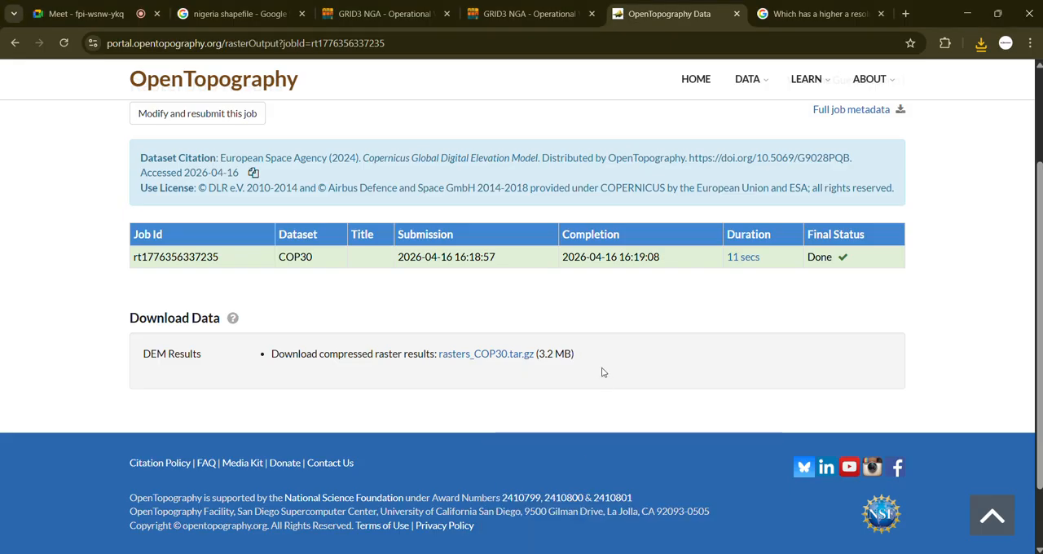
{"action": "scroll", "coordinate": [625, 301], "scroll_direction": "up", "scroll_amount": 2}
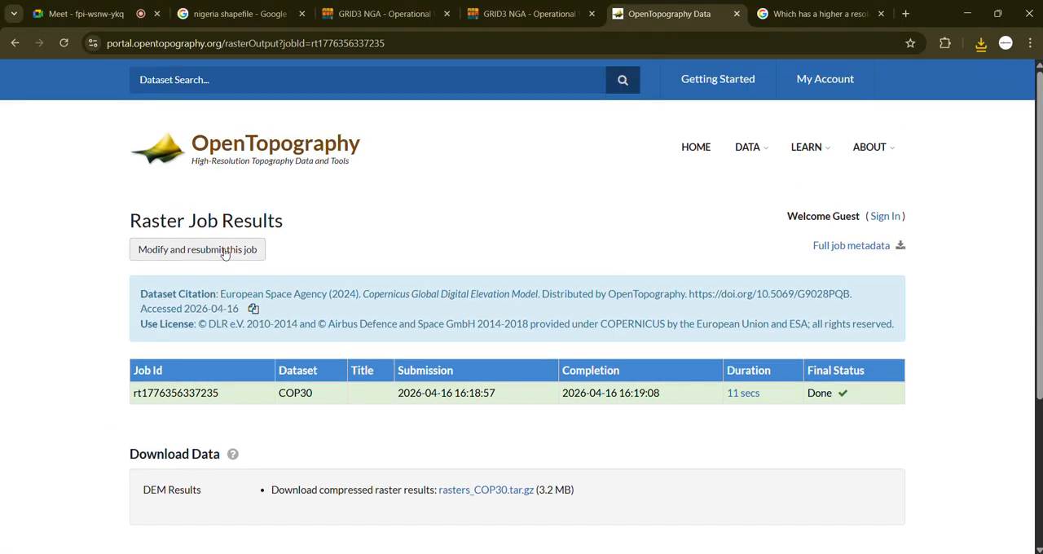
Step: Return from the raster job results to the OpenTopography dataset list and open the Copernicus 90m data
{"action": "left_click", "coordinate": [13, 44]}
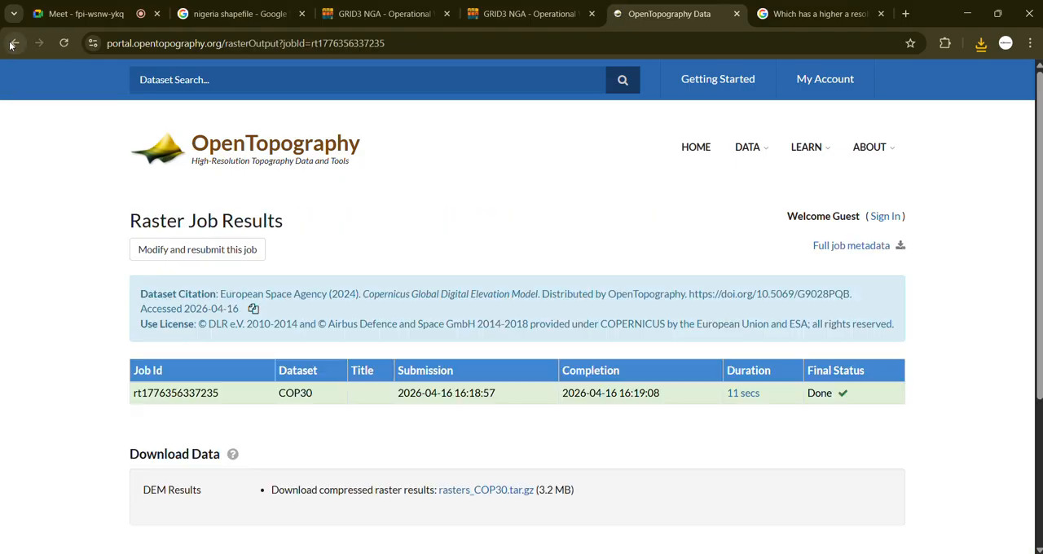
{"action": "left_click", "coordinate": [13, 44]}
{"action": "scroll", "coordinate": [685, 302], "scroll_direction": "up", "scroll_amount": 3}
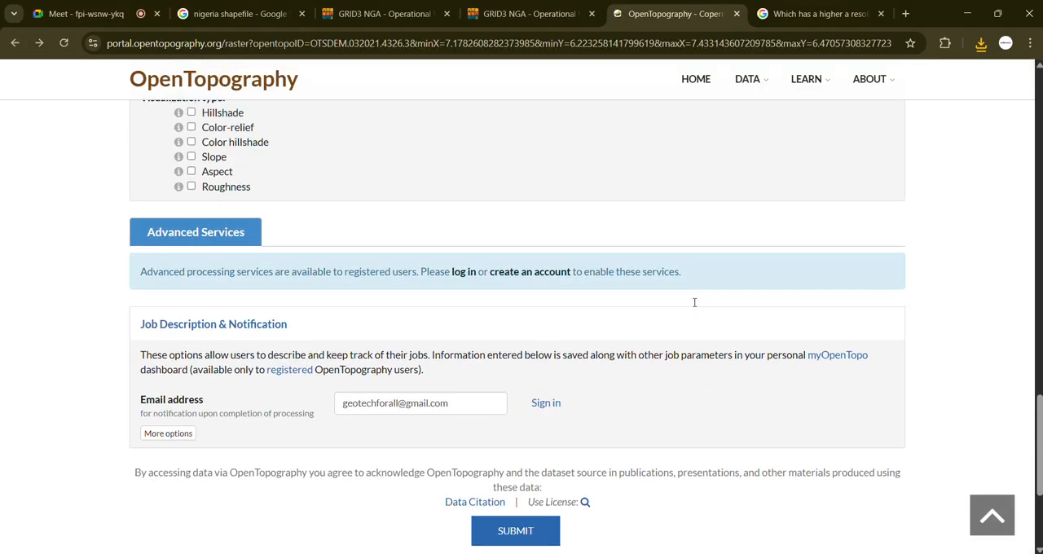
{"action": "scroll", "coordinate": [676, 307], "scroll_direction": "up", "scroll_amount": 10}
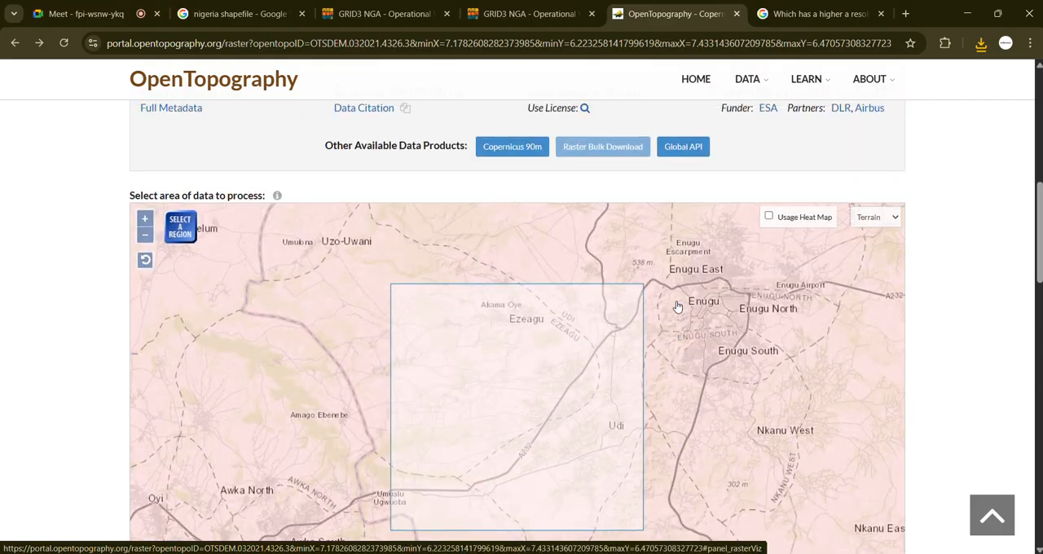
{"action": "scroll", "coordinate": [439, 298], "scroll_direction": "up", "scroll_amount": 2}
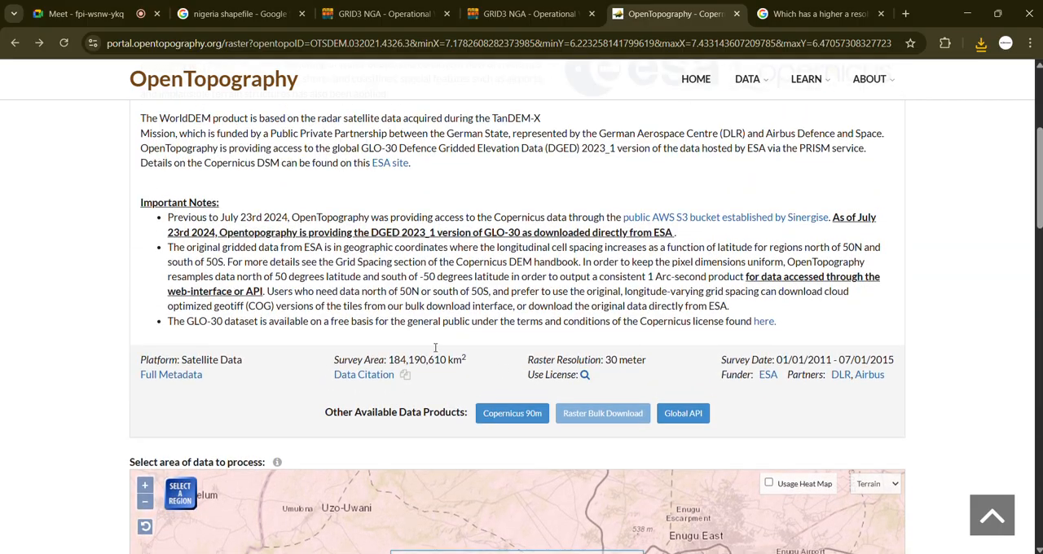
{"action": "left_click", "coordinate": [15, 43]}
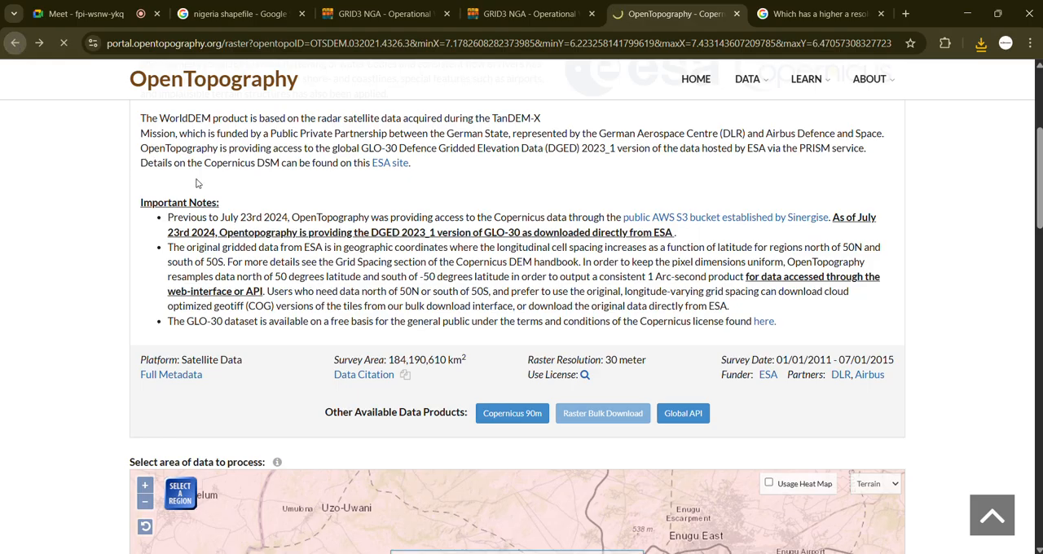
{"action": "scroll", "coordinate": [896, 352], "scroll_direction": "down", "scroll_amount": 4}
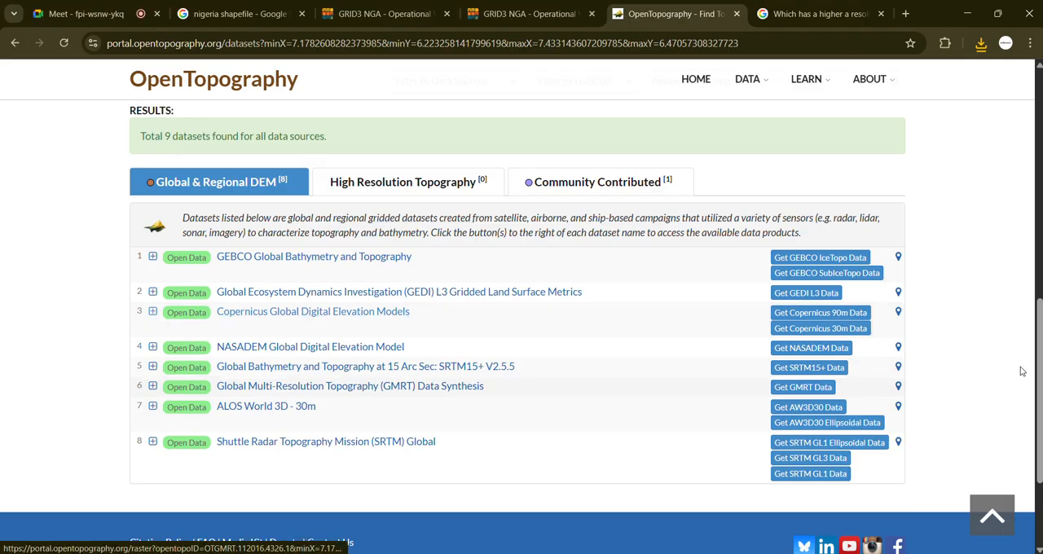
{"action": "left_click", "coordinate": [853, 316]}
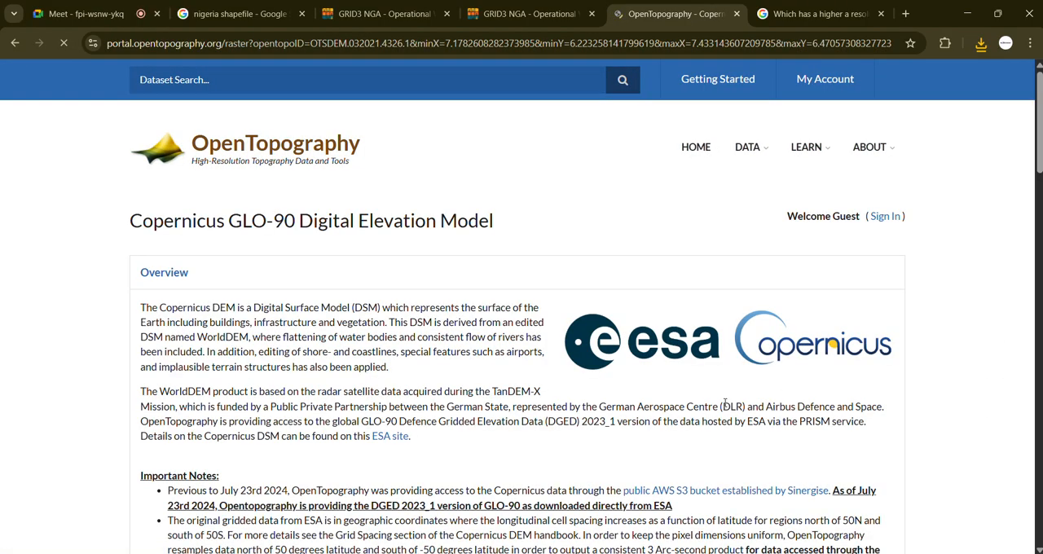
Step: Review the Copernicus GLO-90 overview, selected area, selection coordinates, data output format and layer types
{"action": "scroll", "coordinate": [870, 409], "scroll_direction": "down", "scroll_amount": 5}
{"action": "scroll", "coordinate": [888, 434], "scroll_direction": "down", "scroll_amount": 4}
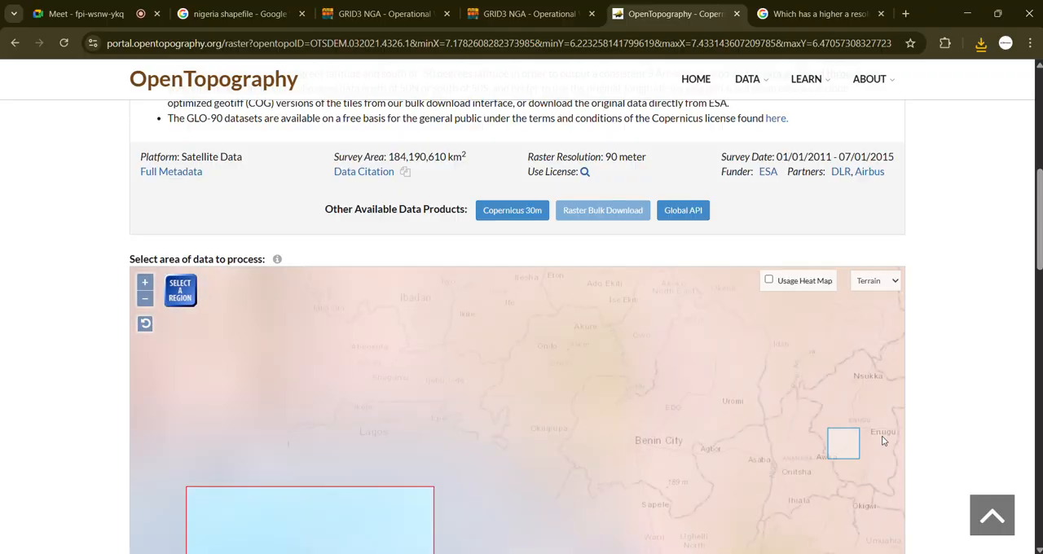
{"action": "scroll", "coordinate": [883, 441], "scroll_direction": "up", "scroll_amount": 3}
{"action": "scroll", "coordinate": [984, 383], "scroll_direction": "down", "scroll_amount": 5}
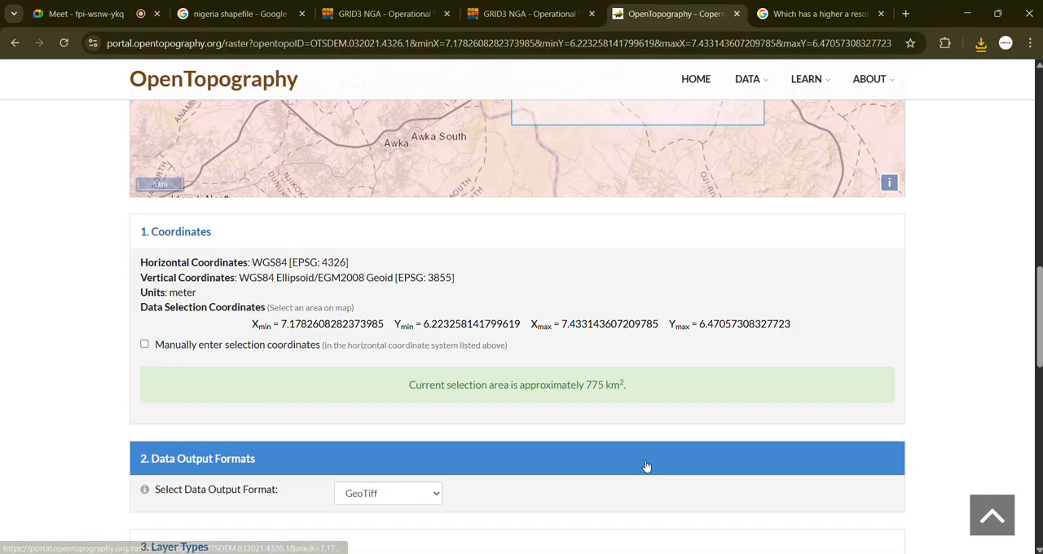
{"action": "scroll", "coordinate": [572, 462], "scroll_direction": "down", "scroll_amount": 3}
{"action": "scroll", "coordinate": [363, 416], "scroll_direction": "down", "scroll_amount": 3}
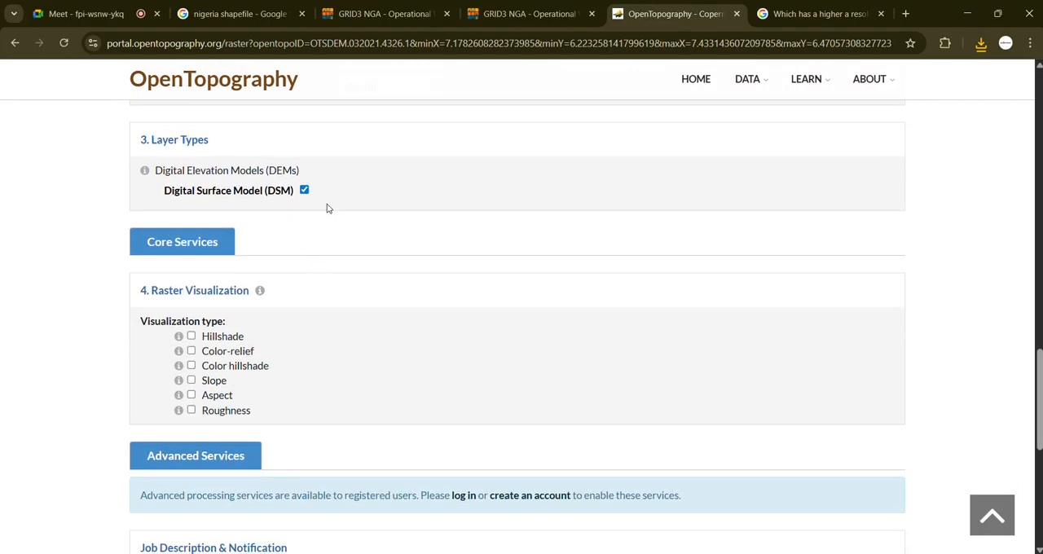
Step: Enter the notification e-mail address and submit the Copernicus 90 m raster job
{"action": "scroll", "coordinate": [356, 421], "scroll_direction": "down", "scroll_amount": 3}
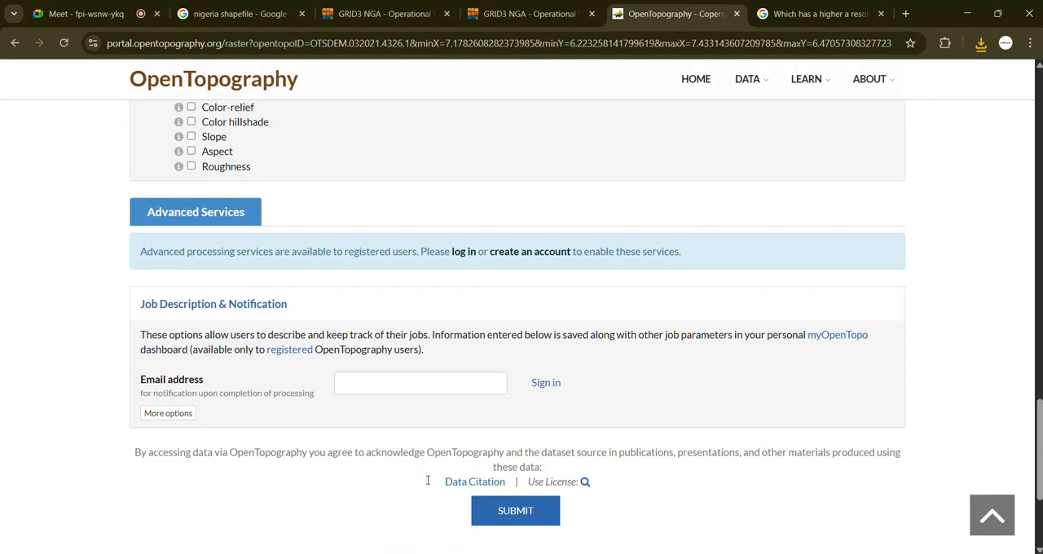
{"action": "scroll", "coordinate": [427, 480], "scroll_direction": "down", "scroll_amount": 1}
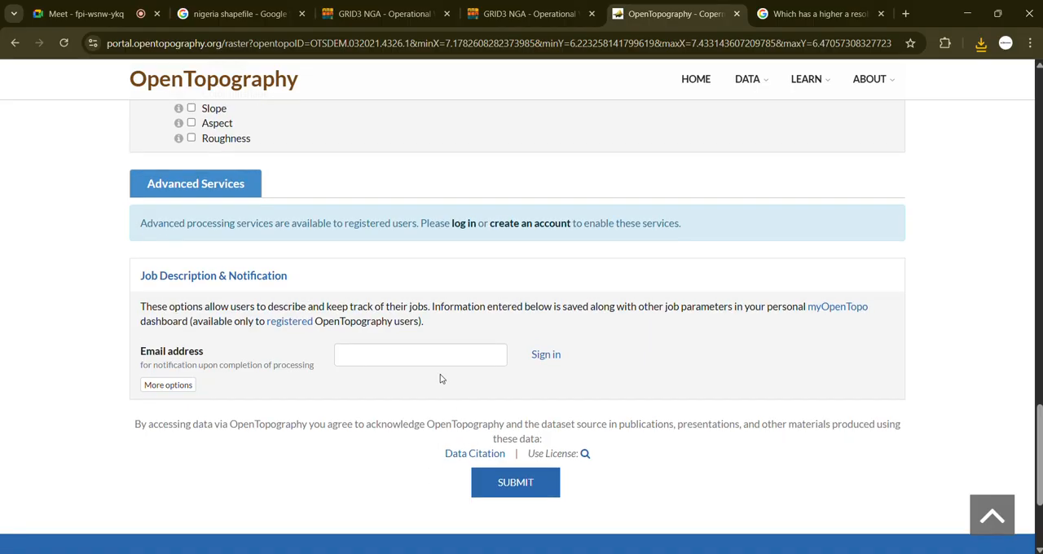
{"action": "left_click", "coordinate": [533, 484]}
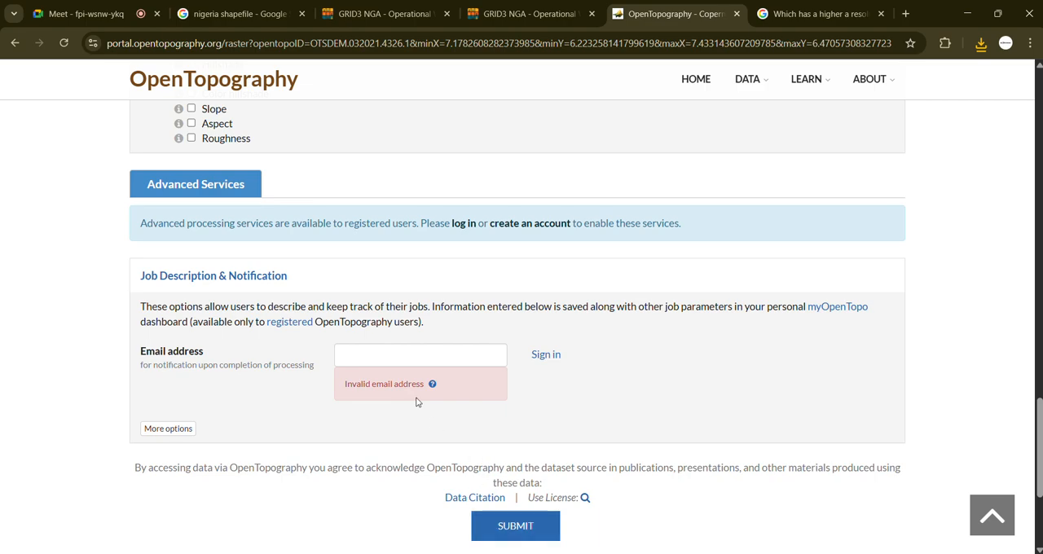
{"action": "left_click", "coordinate": [385, 356]}
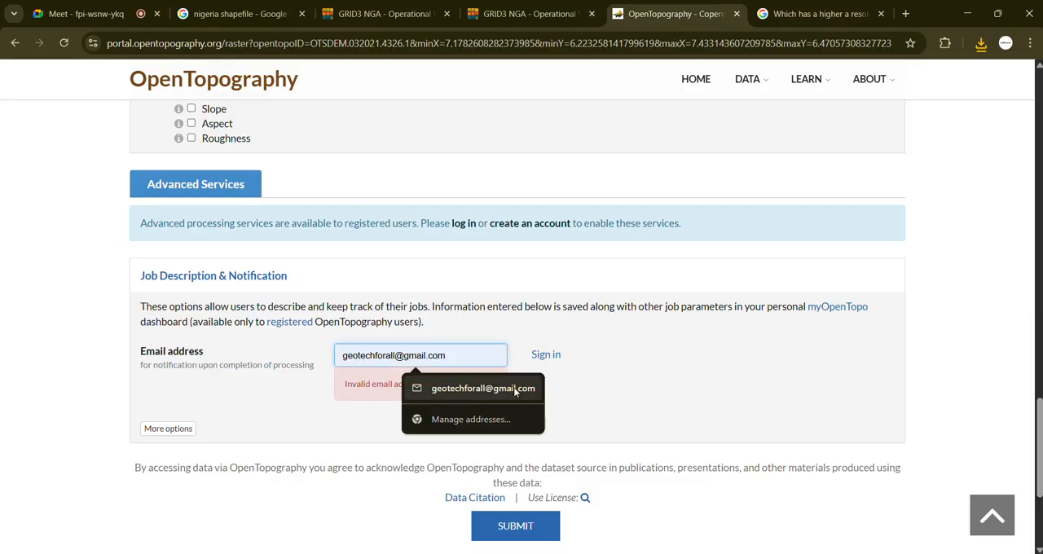
{"action": "left_click", "coordinate": [452, 377]}
{"action": "left_click", "coordinate": [536, 528]}
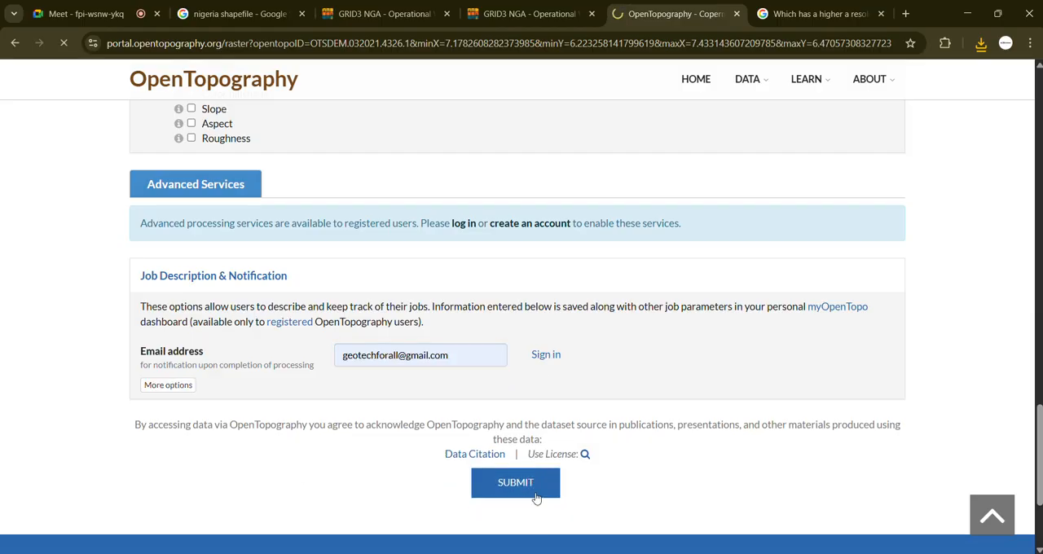
{"action": "left_click", "coordinate": [535, 494]}
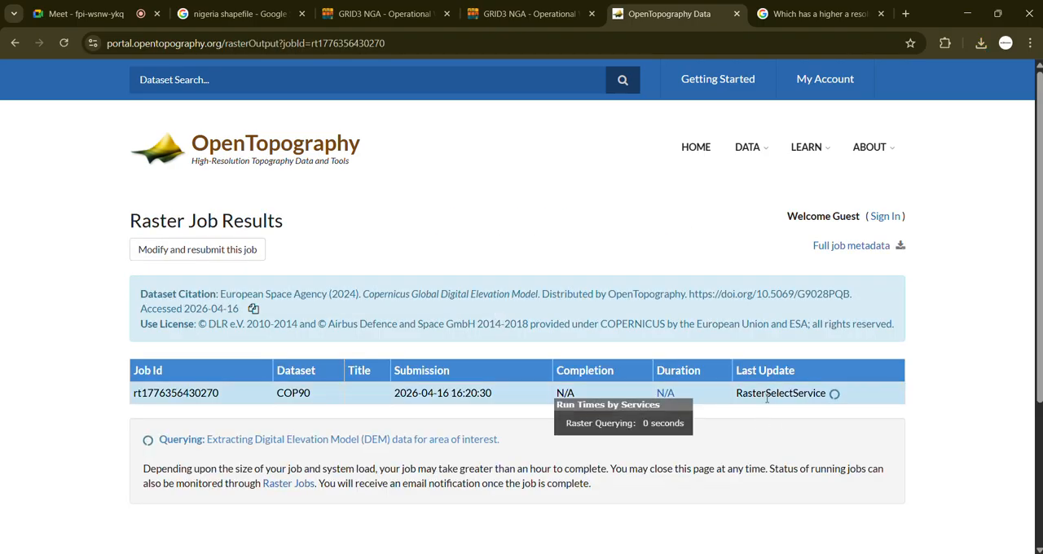
Step: Download the compressed DEM results rasters_COP90.tar.gz once the job completes and check the file in the download history
{"action": "scroll", "coordinate": [747, 421], "scroll_direction": "down", "scroll_amount": 3}
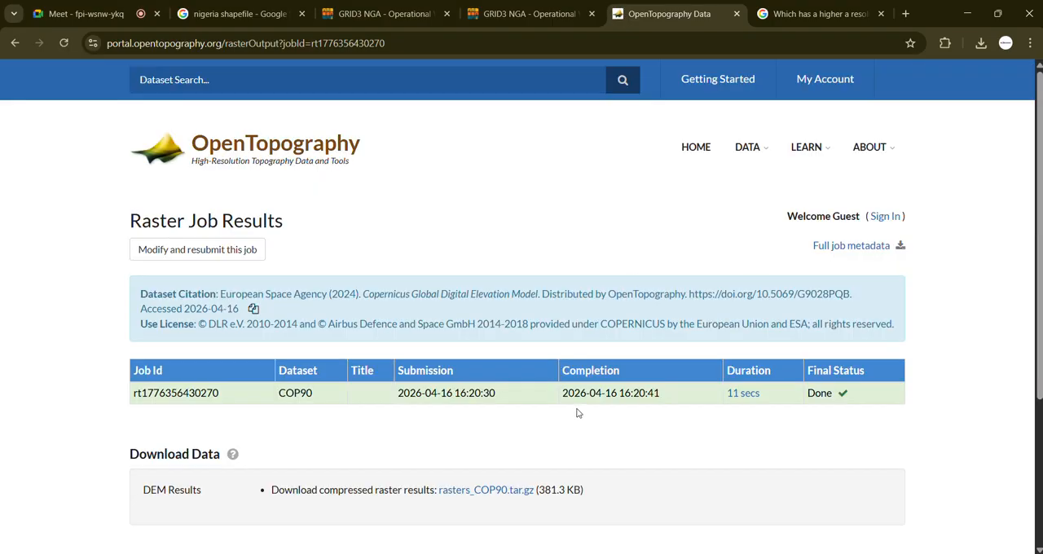
{"action": "left_click", "coordinate": [497, 496]}
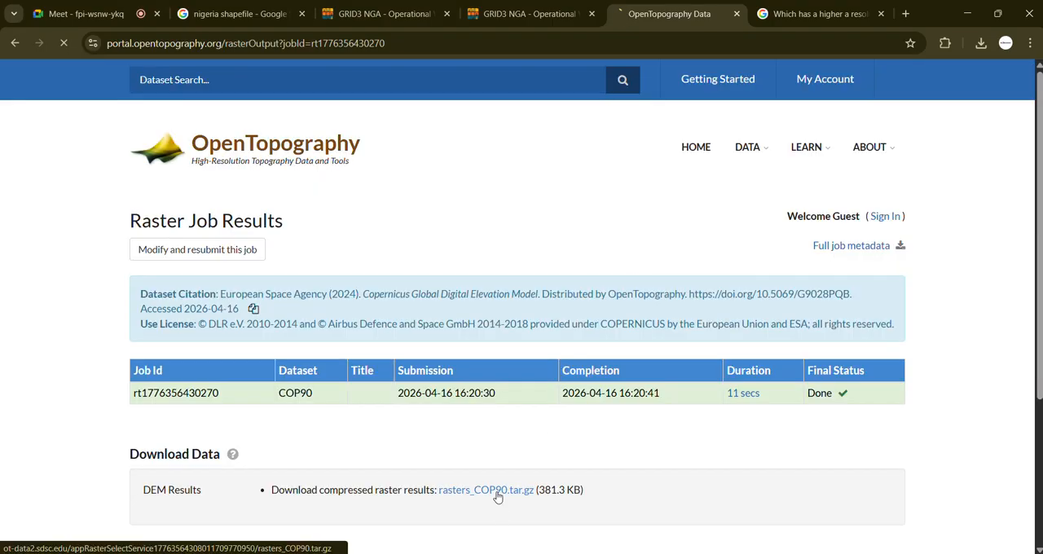
{"action": "left_click", "coordinate": [980, 42]}
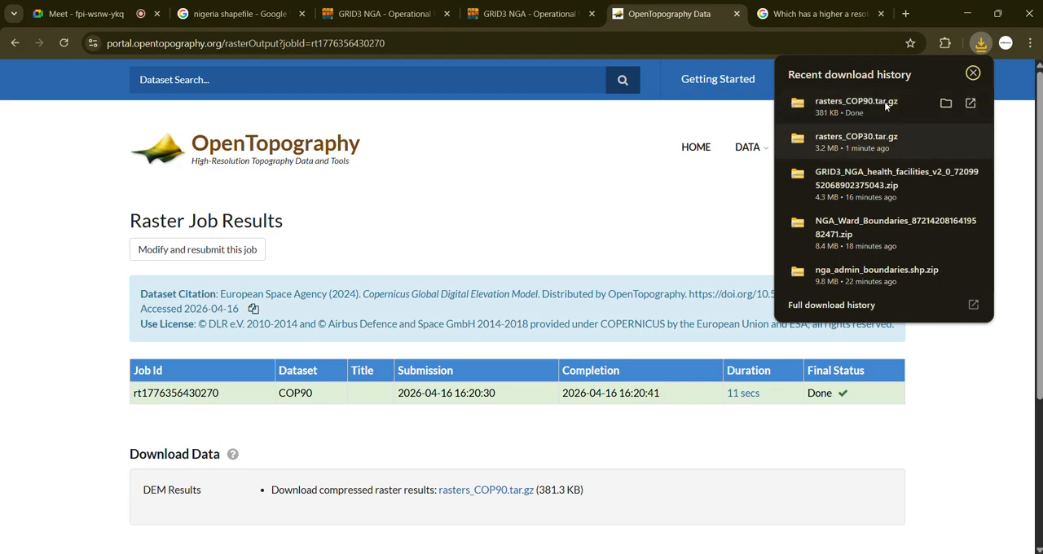
{"action": "left_click", "coordinate": [965, 416]}
Step: Switch to File Explorer and move rasters_COP30.tar and rasters_COP90.tar from Downloads into the Week 1 Data folder
{"action": "mouse_move", "coordinate": [538, 553]}
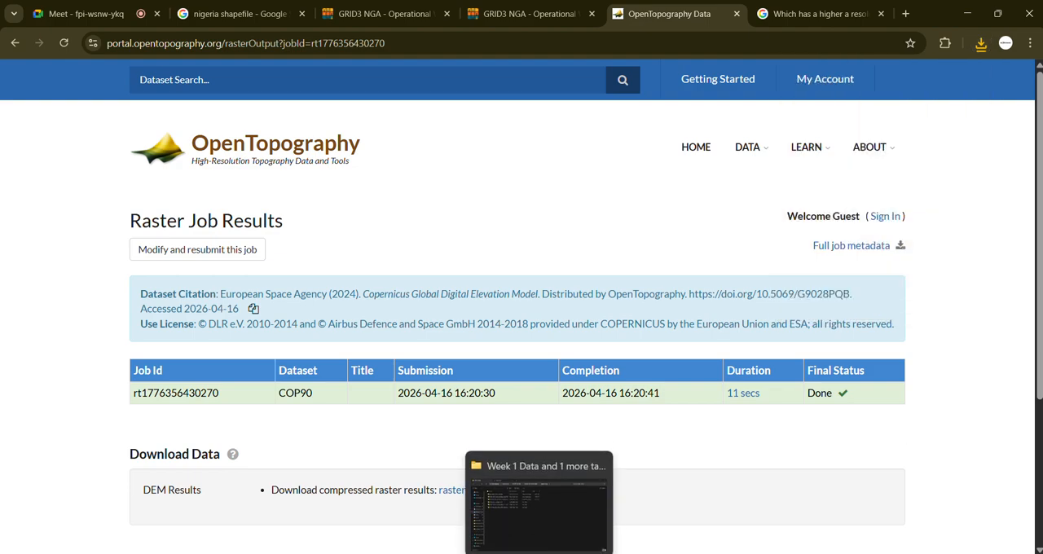
{"action": "left_click", "coordinate": [540, 515]}
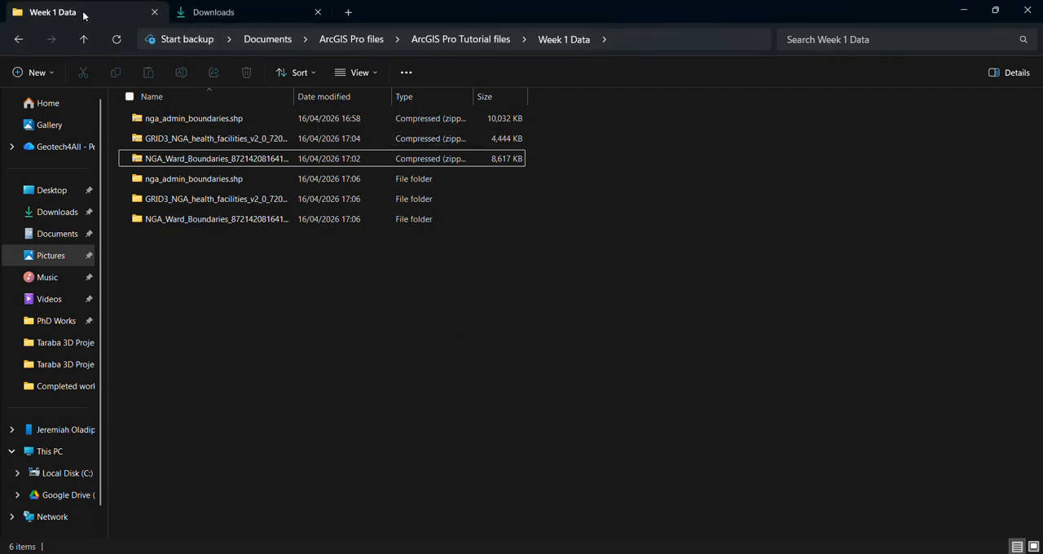
{"action": "left_click", "coordinate": [232, 11]}
{"action": "left_click", "coordinate": [395, 155]}
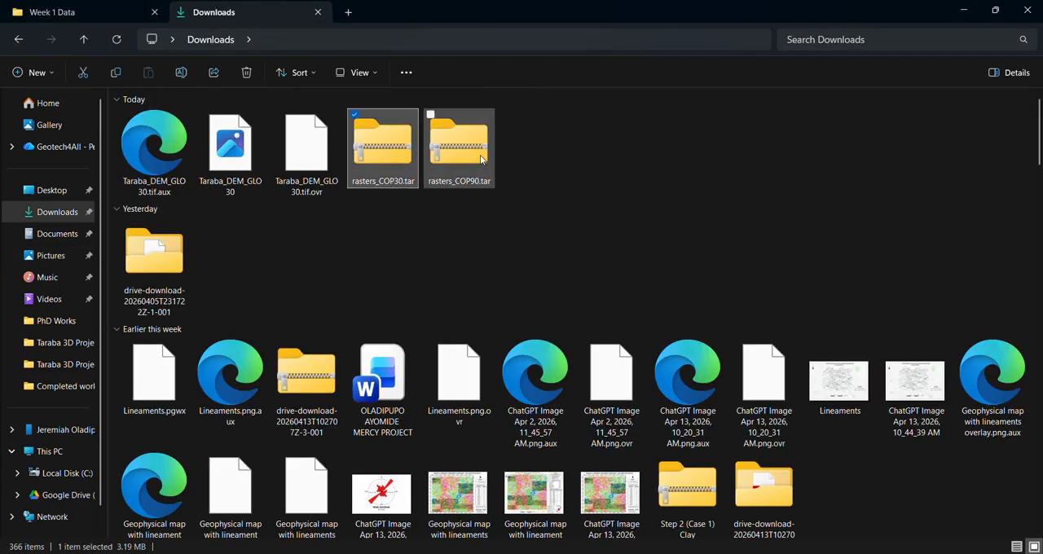
{"action": "left_click", "coordinate": [459, 154], "text": "ctrl"}
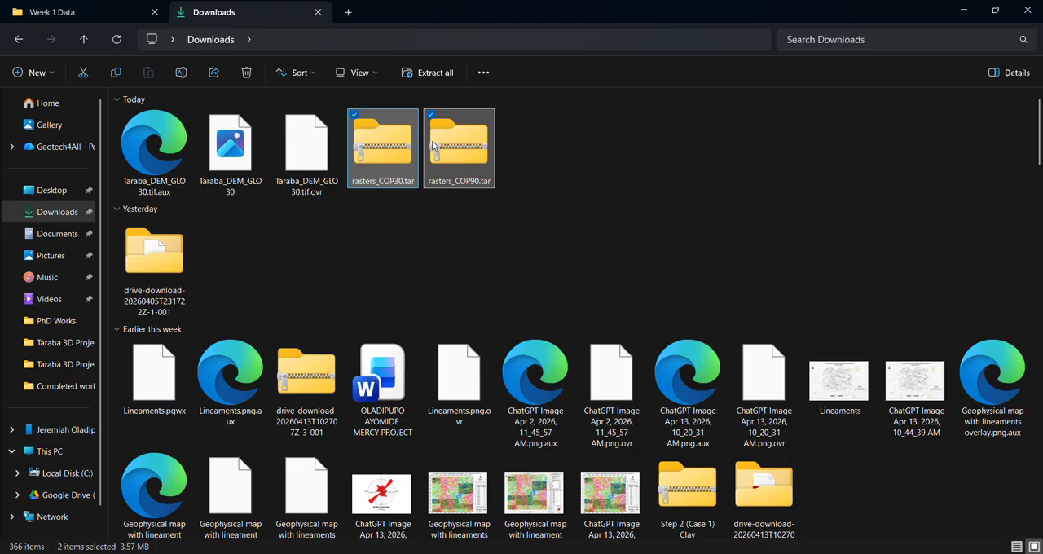
{"action": "left_click", "coordinate": [114, 11]}
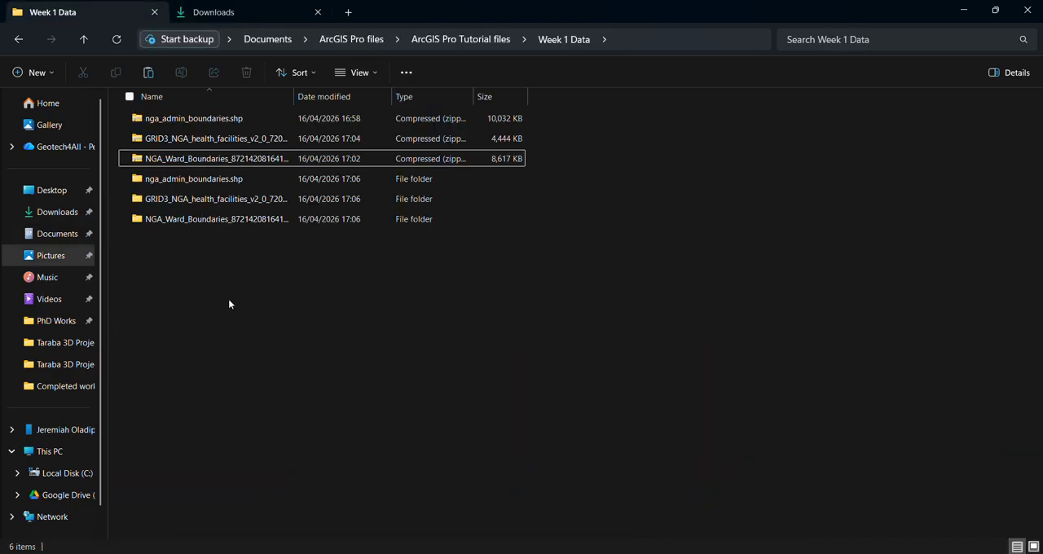
{"action": "key", "text": "ctrl+v"}
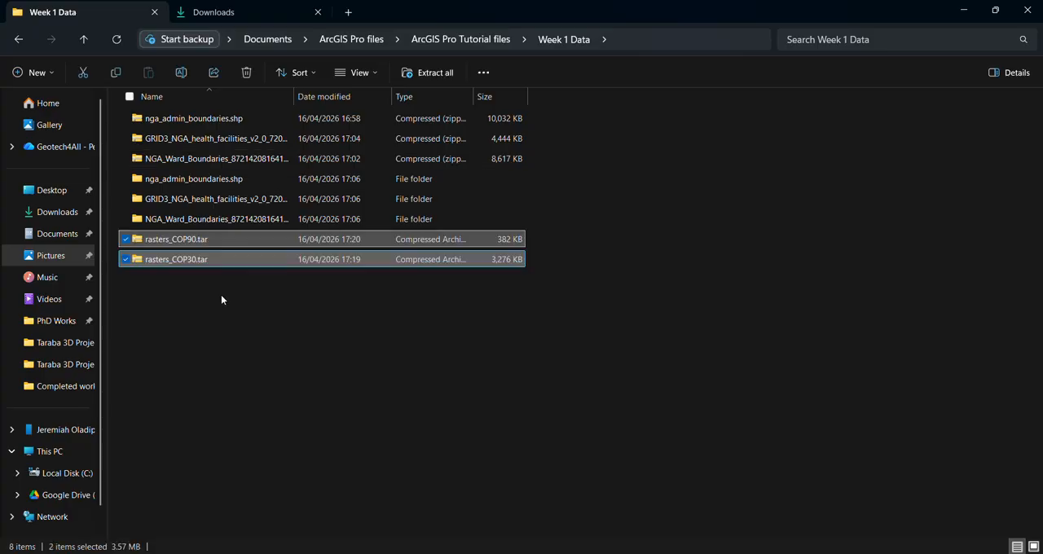
{"action": "left_click", "coordinate": [220, 294]}
Step: Extract rasters_COP90.tar to a rasters_COP90 folder inside Week 1 Data
{"action": "left_click", "coordinate": [205, 240]}
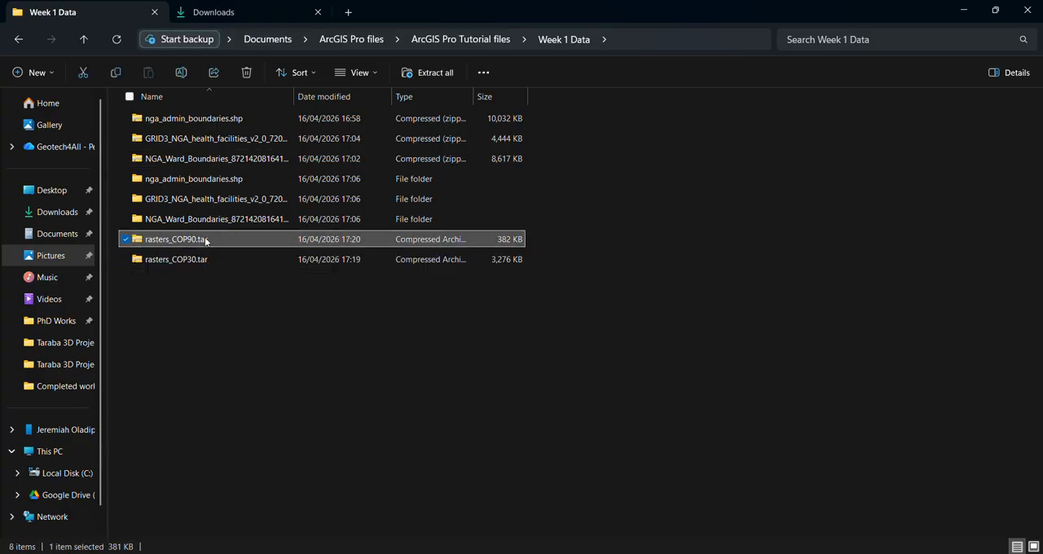
{"action": "right_click", "coordinate": [206, 239]}
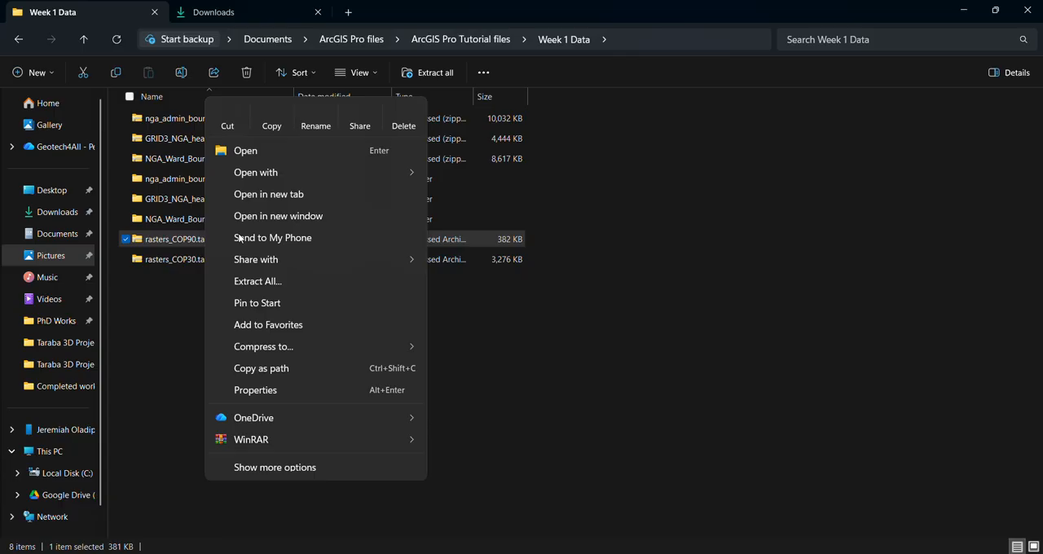
{"action": "left_click", "coordinate": [266, 280]}
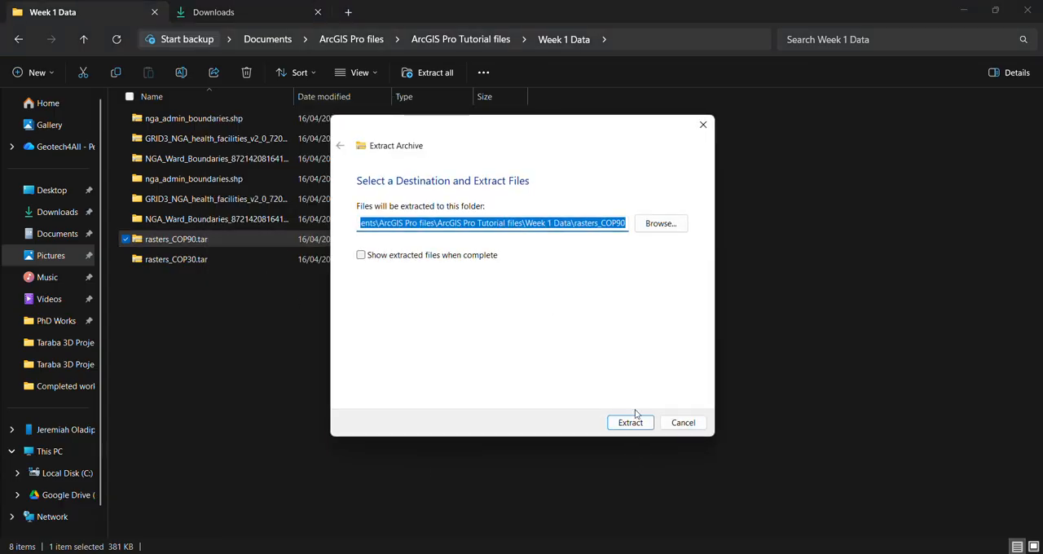
{"action": "left_click", "coordinate": [629, 422]}
Step: Extract rasters_COP30.tar to a rasters_COP30 folder inside Week 1 Data
{"action": "left_click", "coordinate": [179, 262]}
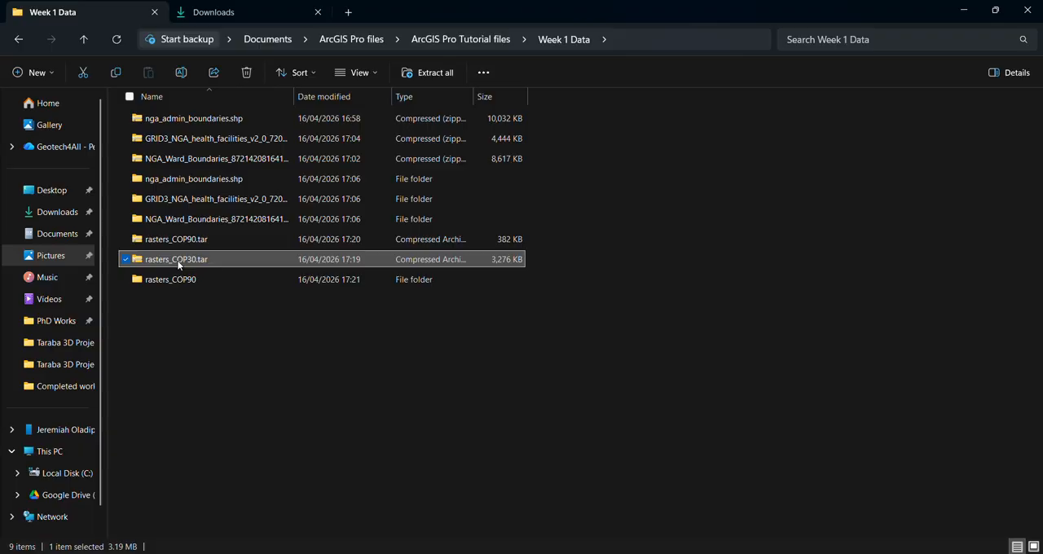
{"action": "right_click", "coordinate": [178, 263]}
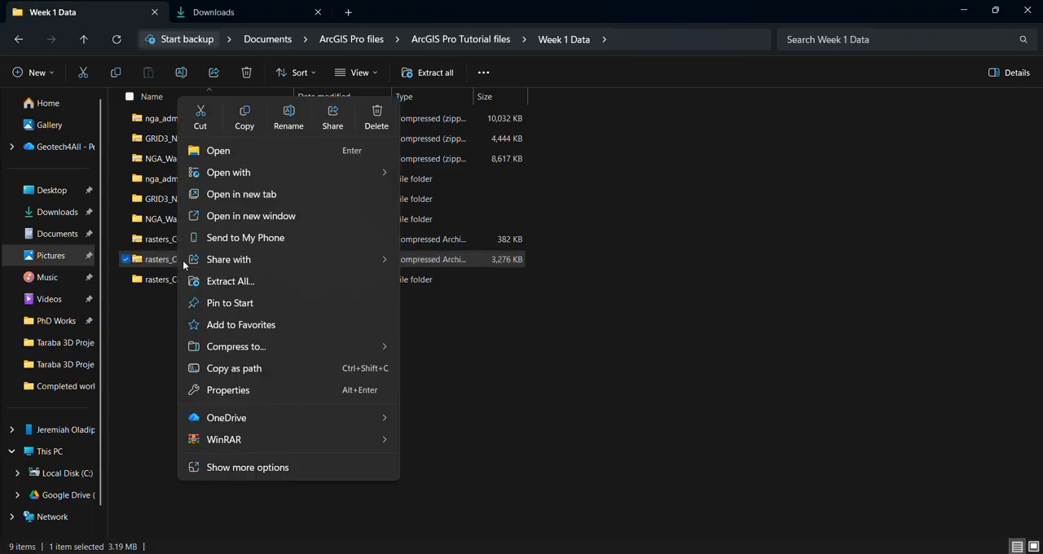
{"action": "left_click", "coordinate": [245, 281]}
{"action": "left_click", "coordinate": [629, 423]}
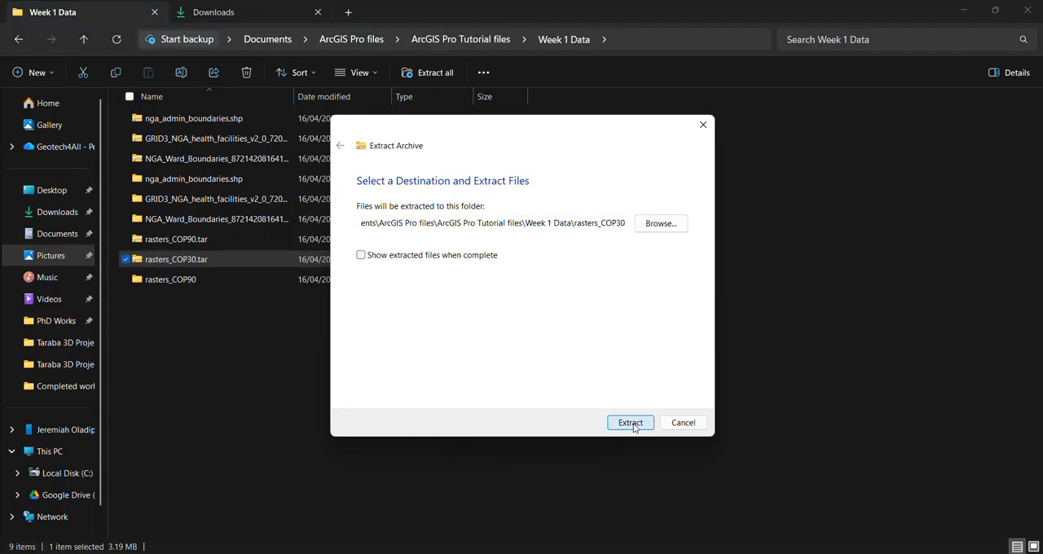
{"action": "left_click", "coordinate": [714, 299]}
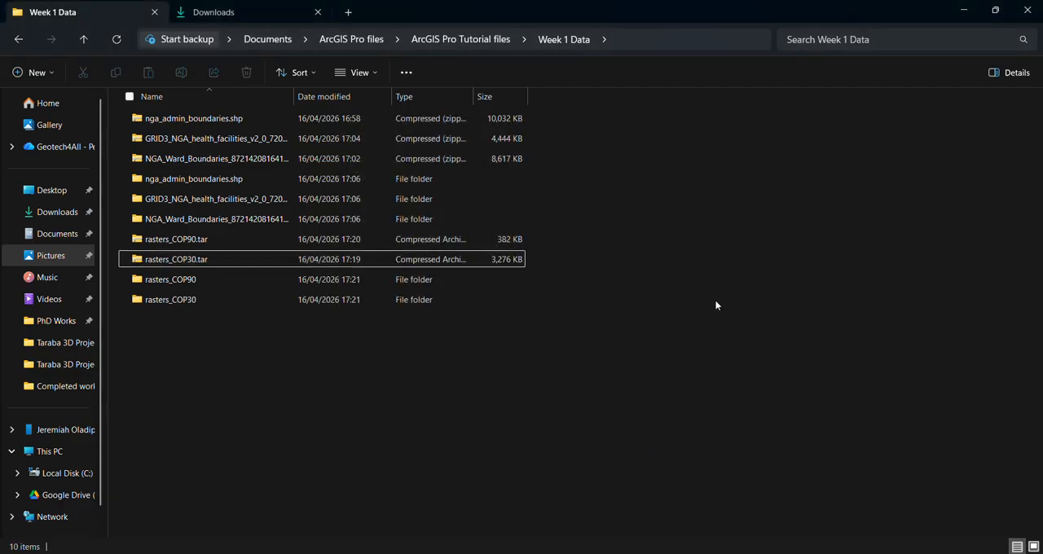
Step: Leave the file and download windows and switch to ArcGIS Pro with the Topographic Map - Week 1 Class 2 map
{"action": "left_click", "coordinate": [968, 12]}
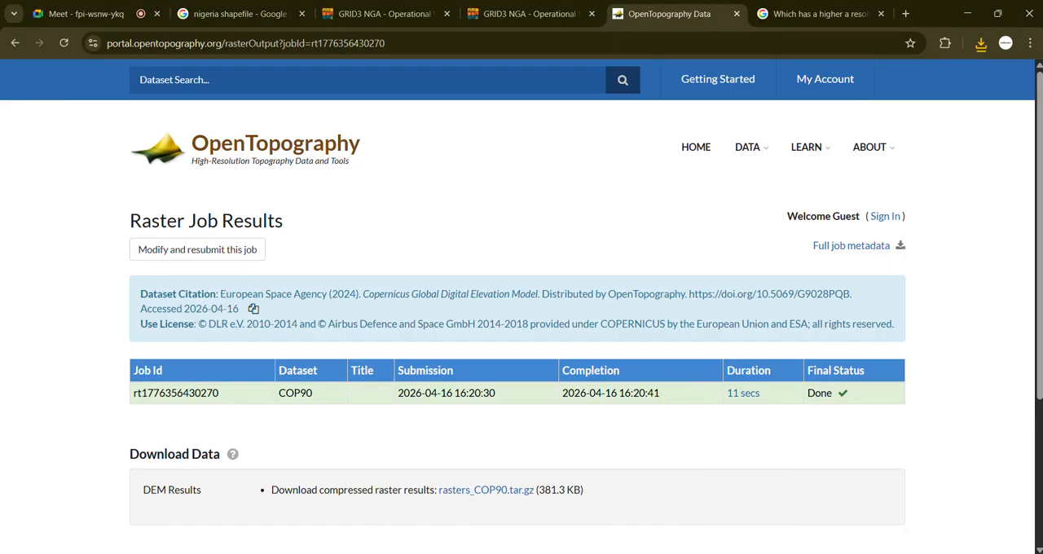
{"action": "left_click", "coordinate": [740, 530]}
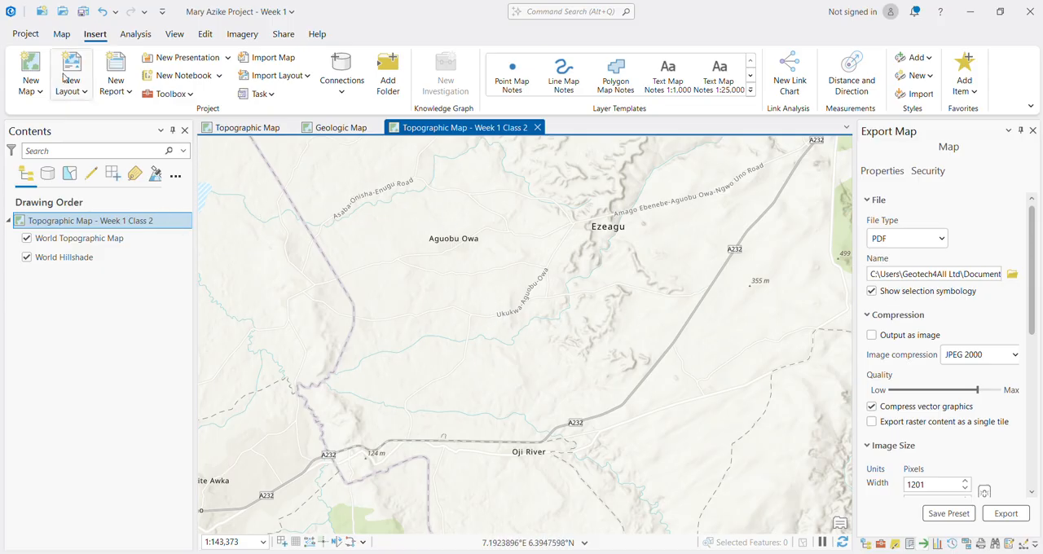
{"action": "left_click", "coordinate": [60, 36]}
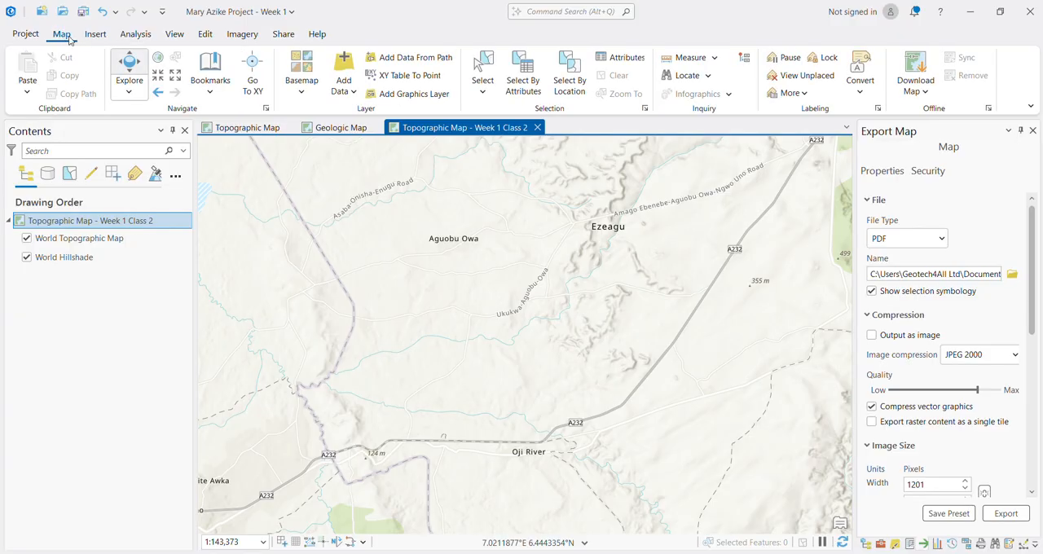
{"action": "left_click", "coordinate": [355, 93]}
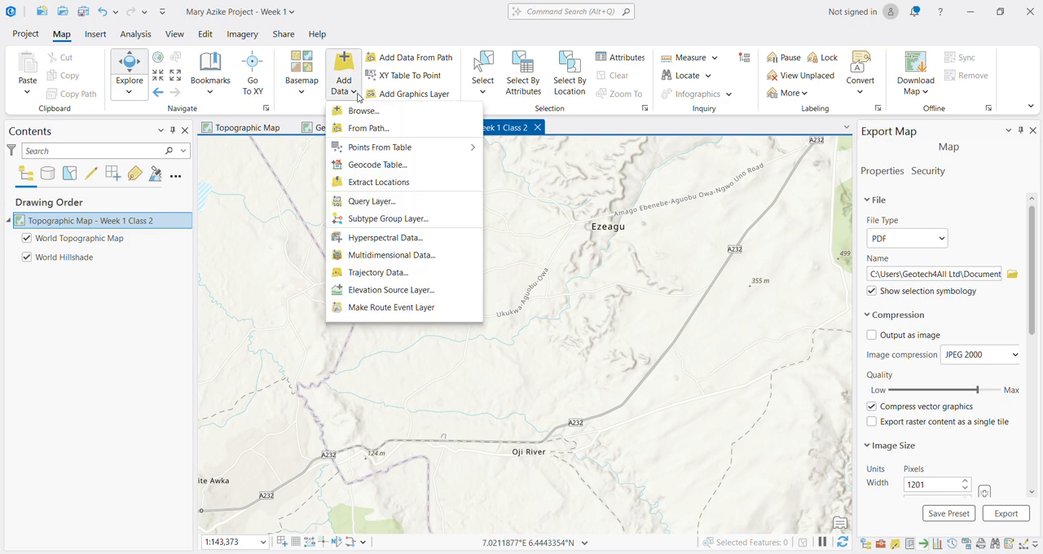
{"action": "left_click", "coordinate": [362, 112]}
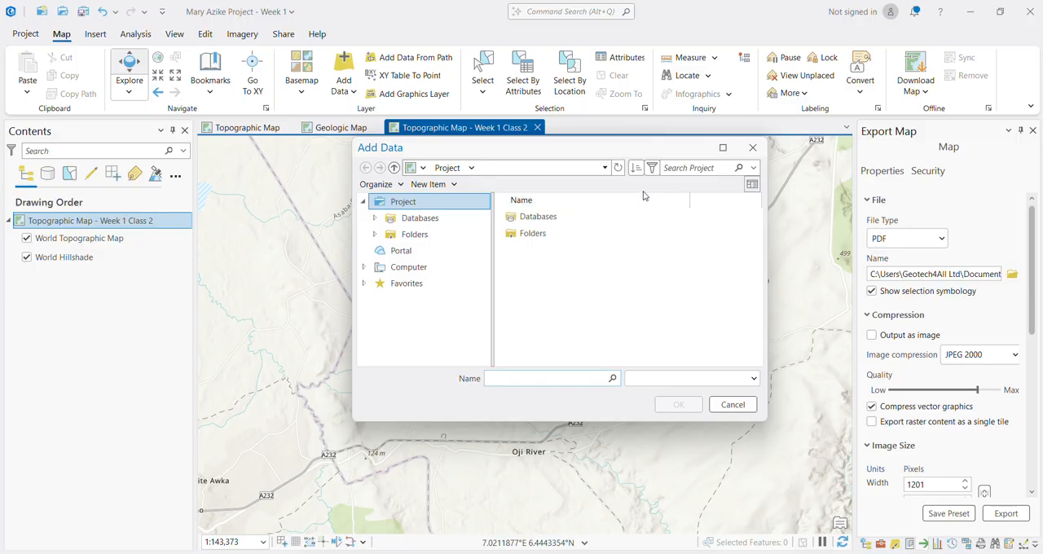
{"action": "double_click", "coordinate": [538, 237]}
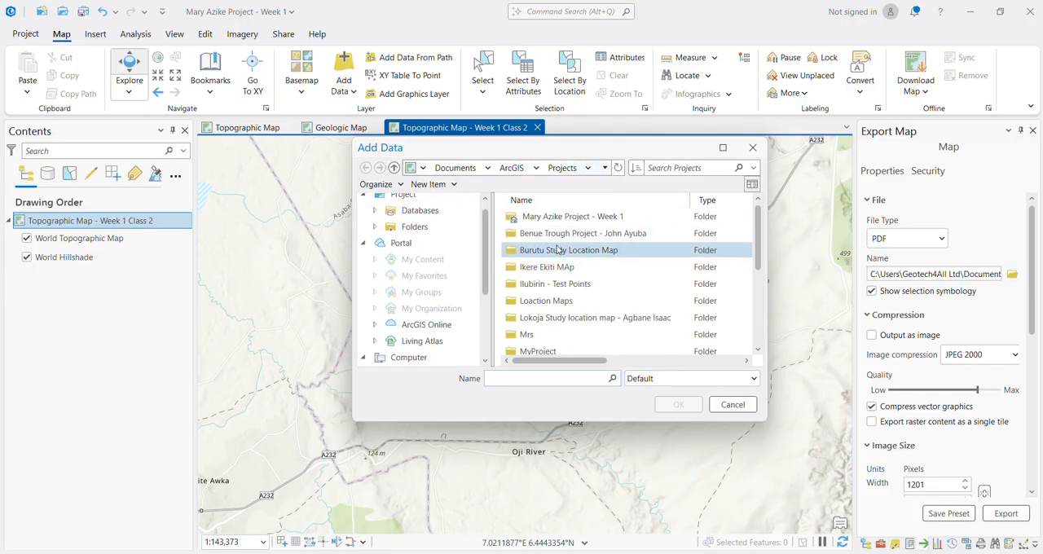
{"action": "scroll", "coordinate": [558, 281], "scroll_direction": "down", "scroll_amount": 3}
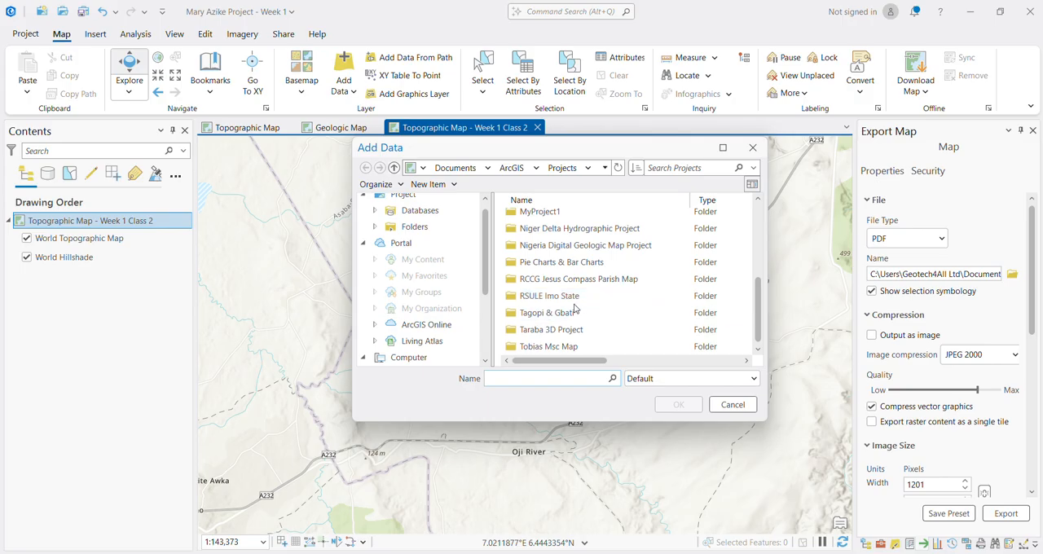
{"action": "scroll", "coordinate": [436, 320], "scroll_direction": "down", "scroll_amount": 3}
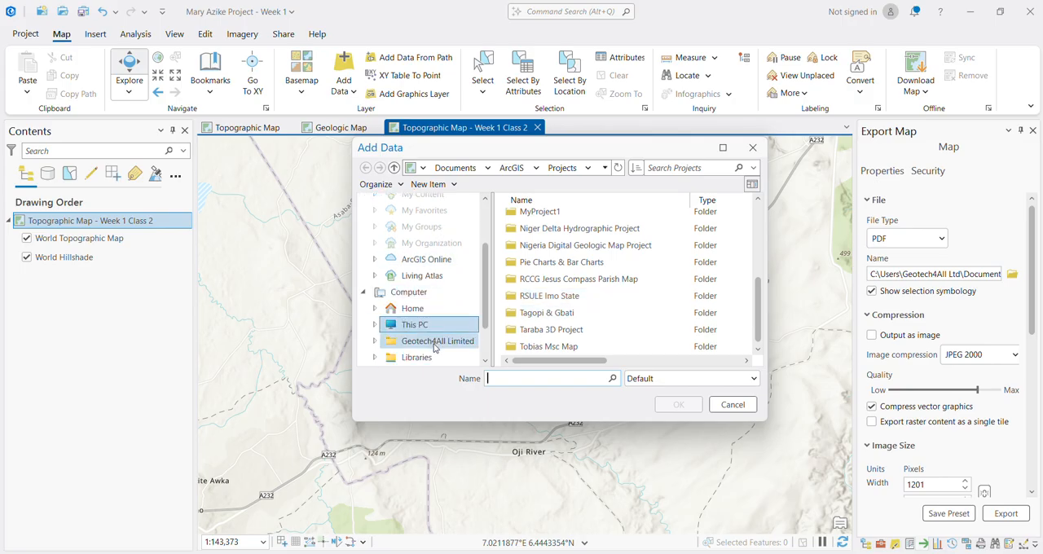
{"action": "left_click", "coordinate": [752, 147]}
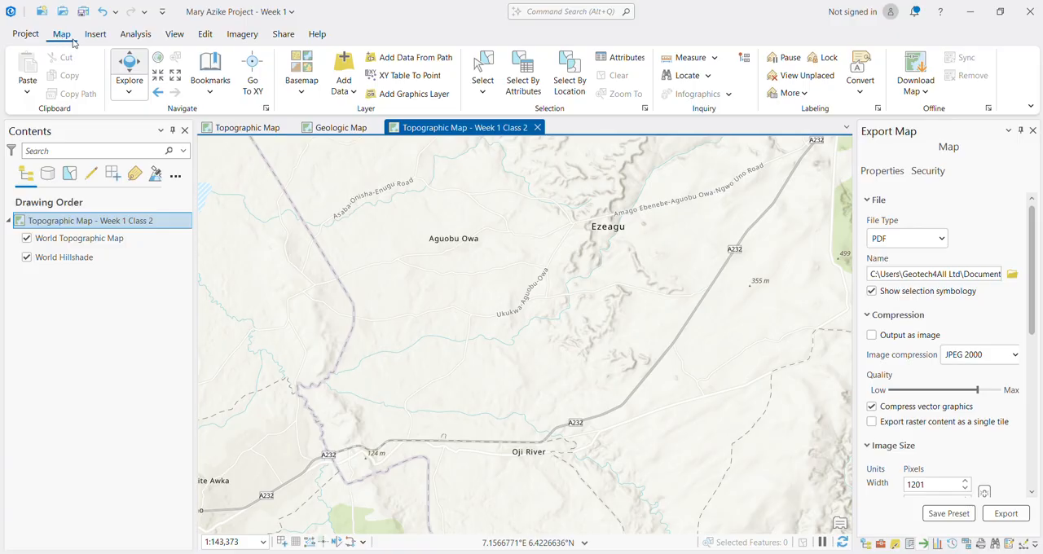
Step: Browse for data to add to the map, opening Week 1 Data under Documents, ArcGIS Pro files, ArcGIS Pro Tutorial files
{"action": "left_click", "coordinate": [356, 91]}
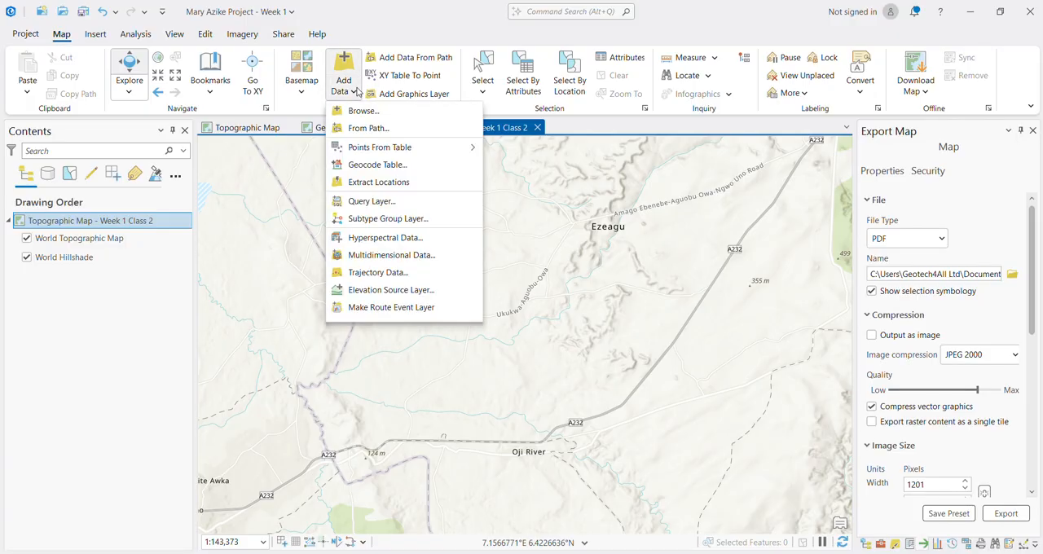
{"action": "left_click", "coordinate": [358, 112]}
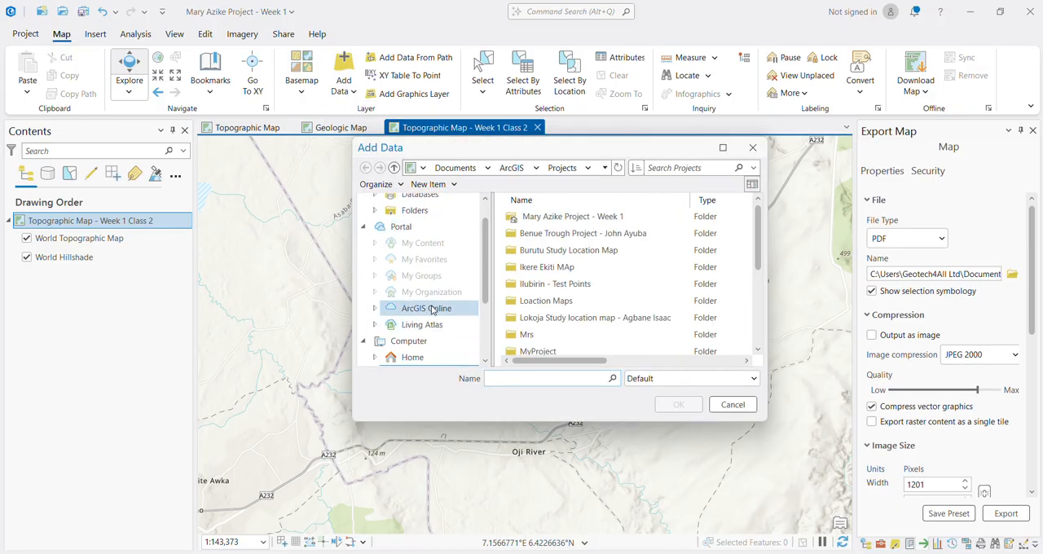
{"action": "scroll", "coordinate": [417, 297], "scroll_direction": "down", "scroll_amount": 3}
{"action": "left_click", "coordinate": [411, 261]}
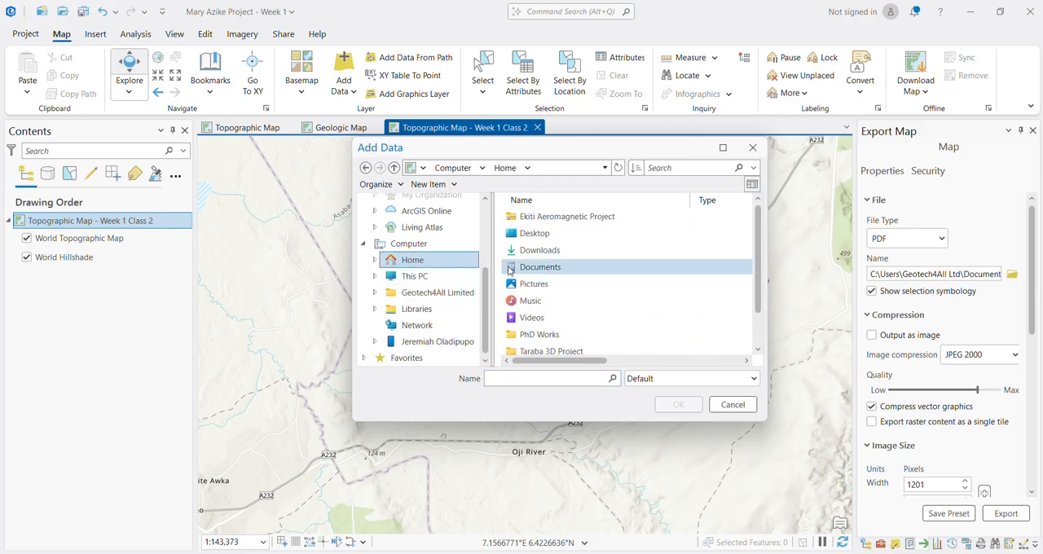
{"action": "double_click", "coordinate": [538, 267]}
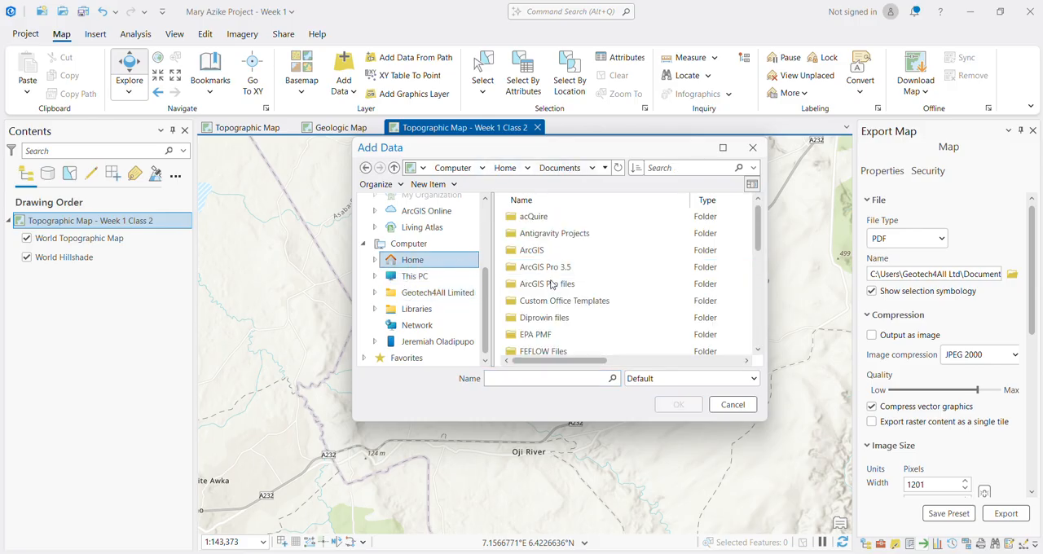
{"action": "double_click", "coordinate": [551, 285]}
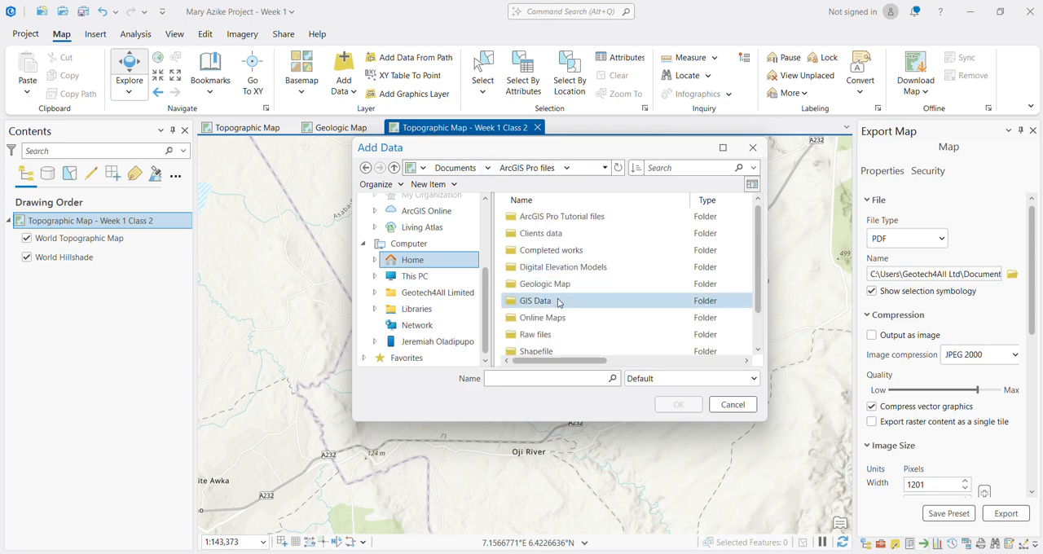
{"action": "double_click", "coordinate": [584, 222]}
{"action": "double_click", "coordinate": [554, 225]}
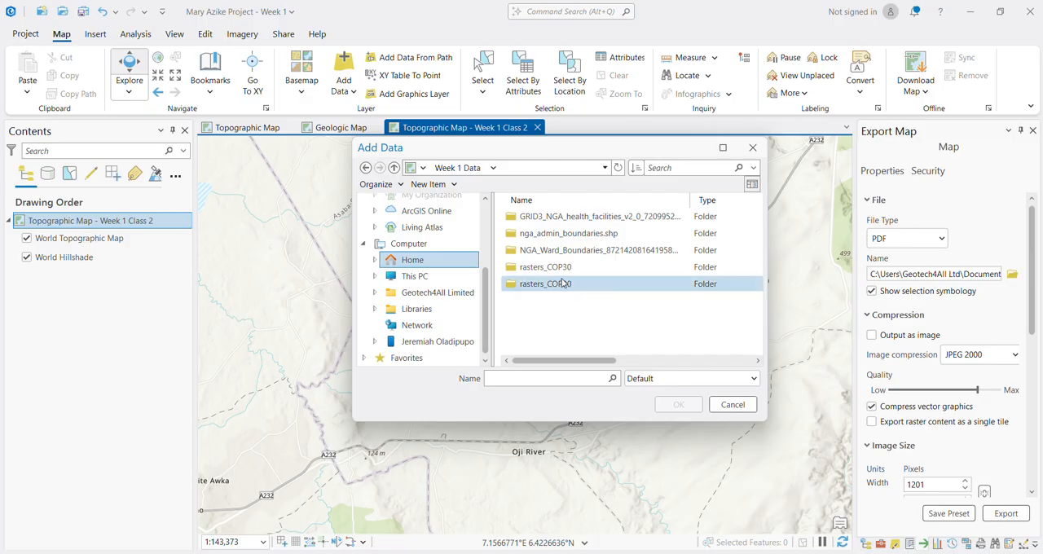
Step: Add all shapefiles in the nga_admin_boundaries.shp folder, from nga_admin0.shp through nga_senatorialdistricts_em.shp, to the map
{"action": "double_click", "coordinate": [568, 236]}
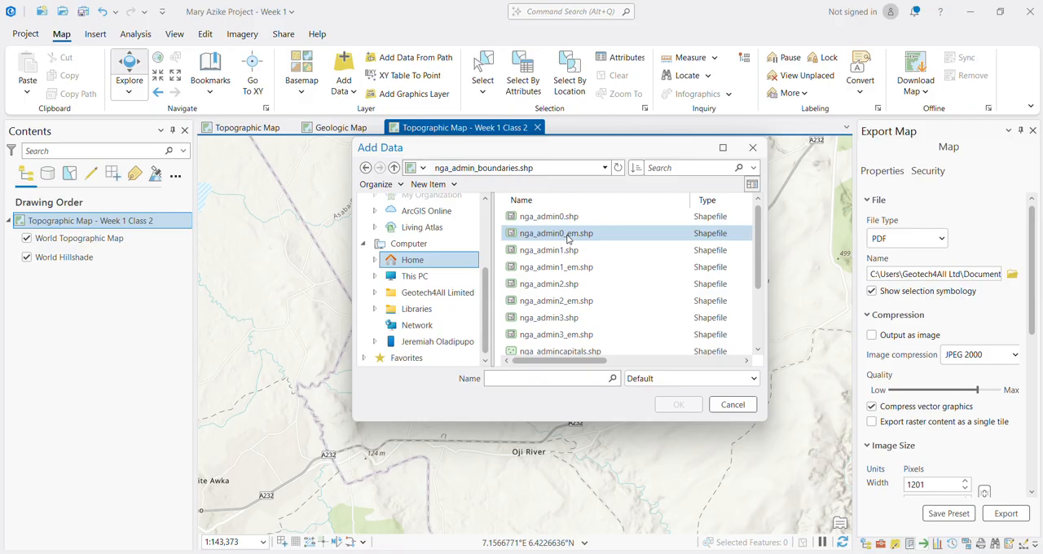
{"action": "scroll", "coordinate": [556, 299], "scroll_direction": "down", "scroll_amount": 2}
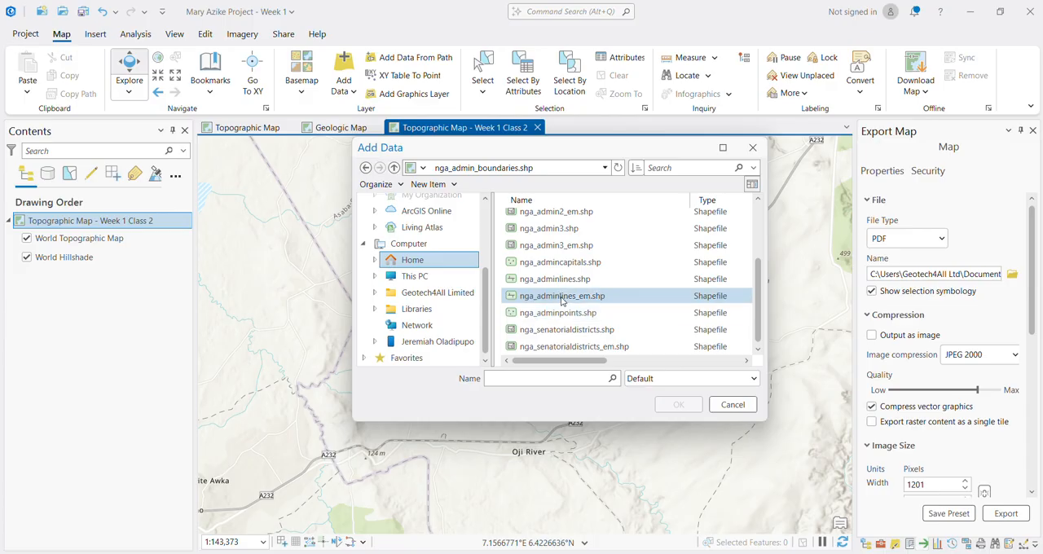
{"action": "scroll", "coordinate": [562, 281], "scroll_direction": "up", "scroll_amount": 3}
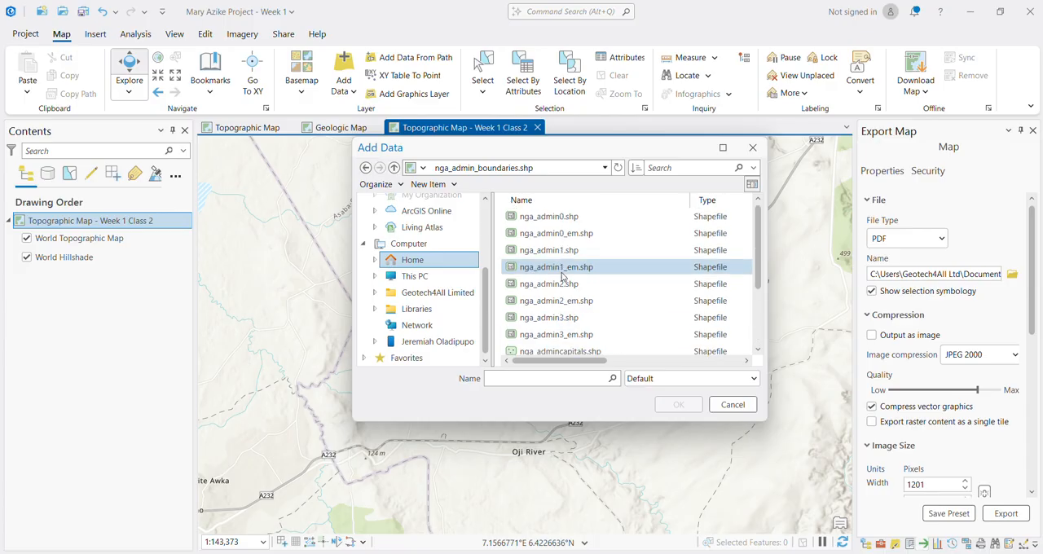
{"action": "left_click", "coordinate": [561, 216]}
{"action": "scroll", "coordinate": [568, 293], "scroll_direction": "down", "scroll_amount": 3}
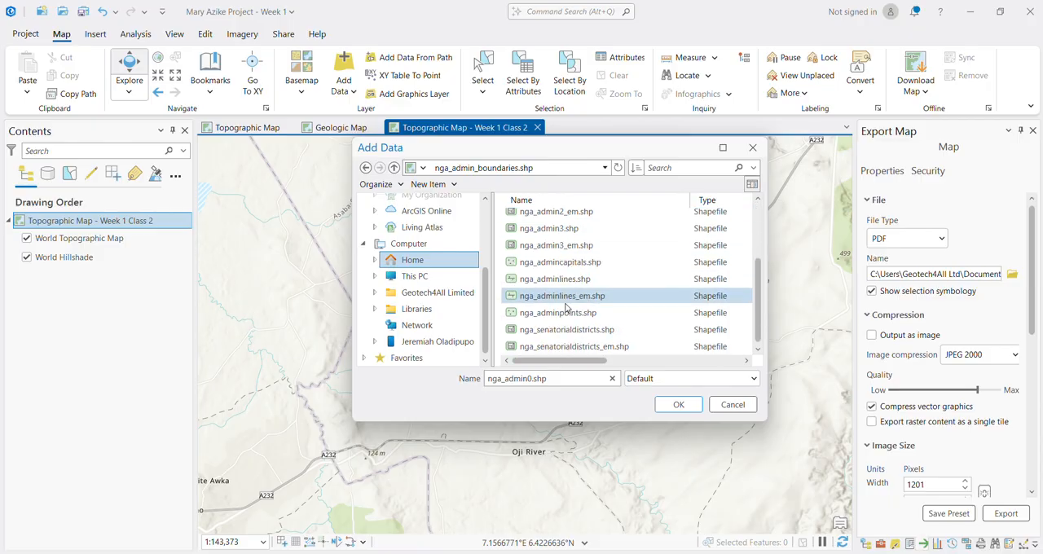
{"action": "left_click", "coordinate": [577, 349], "text": "shift"}
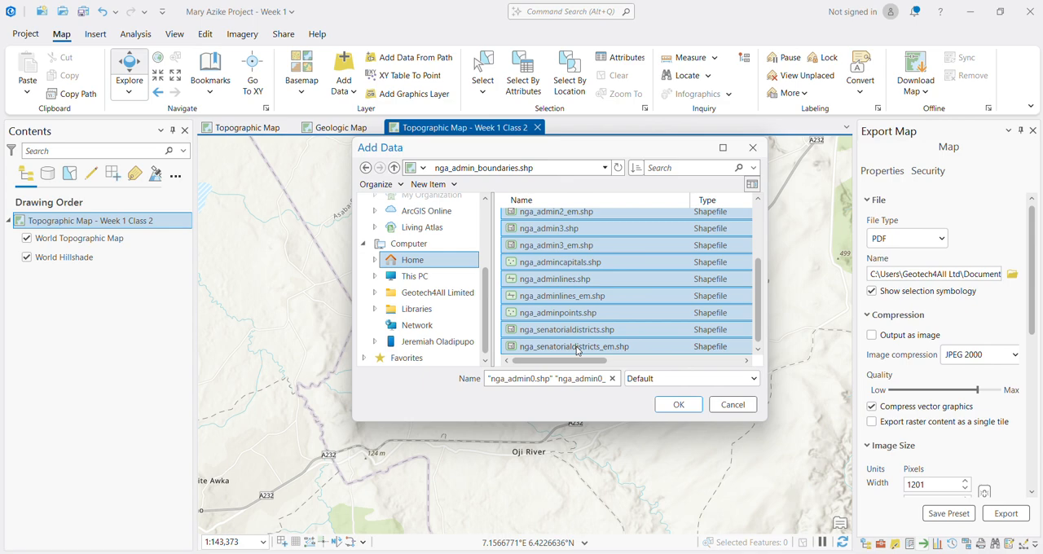
{"action": "left_click", "coordinate": [677, 405]}
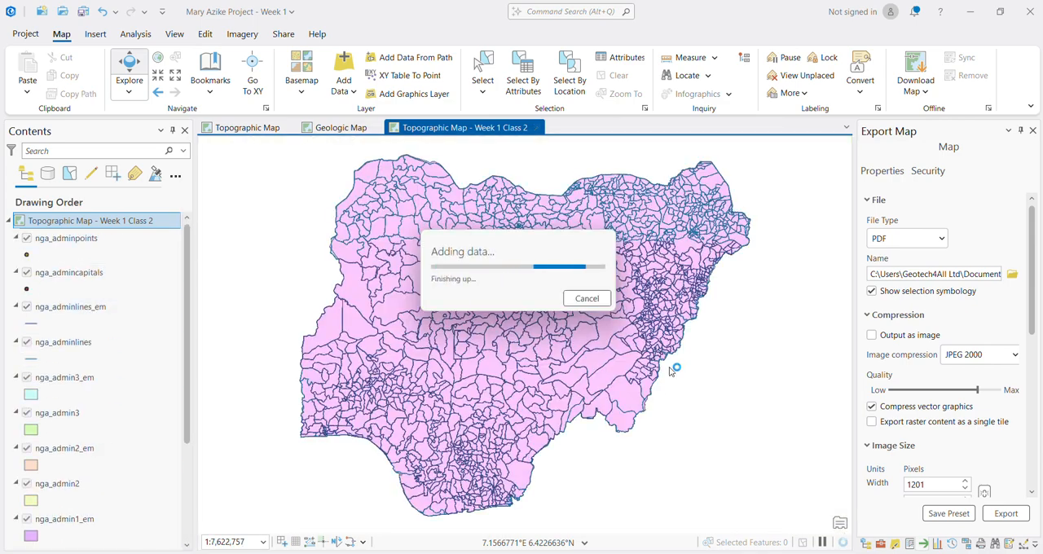
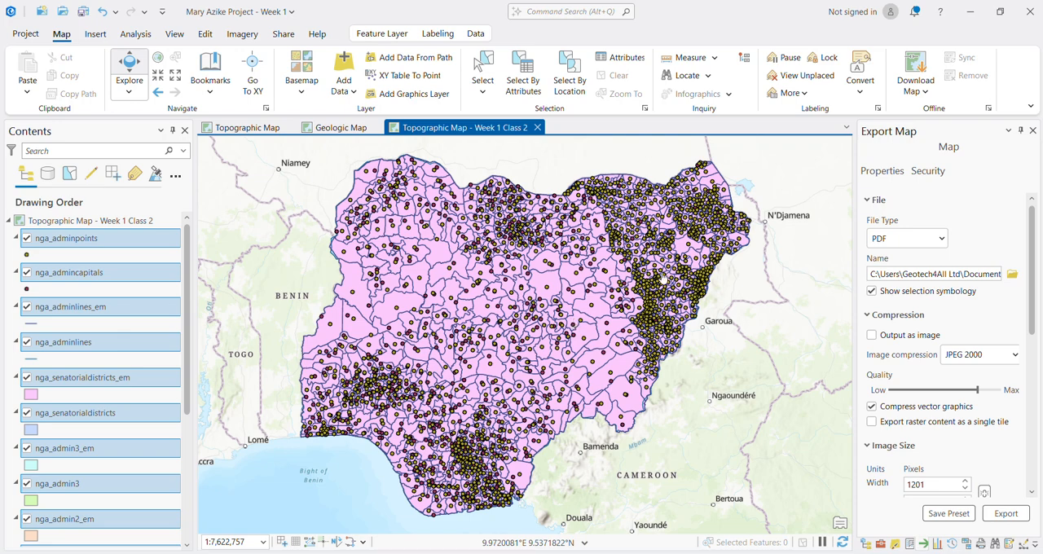
Step: Collapse the legends of the nga_adminpoints, nga_admincapitals, nga_adminlines_em and nga_adminlines layers
{"action": "left_click", "coordinate": [15, 238]}
{"action": "left_click", "coordinate": [17, 256]}
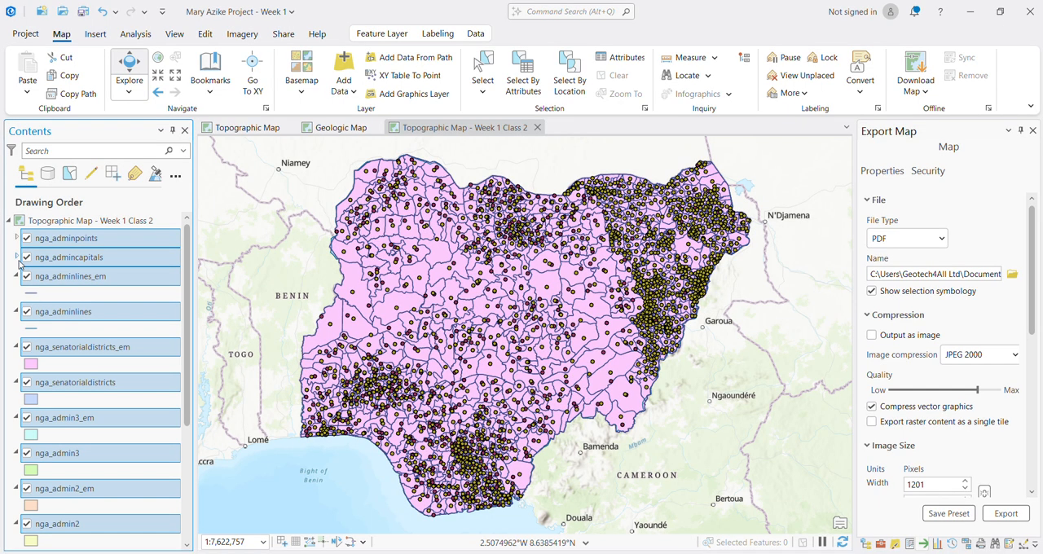
{"action": "left_click", "coordinate": [18, 277]}
{"action": "left_click", "coordinate": [17, 295]}
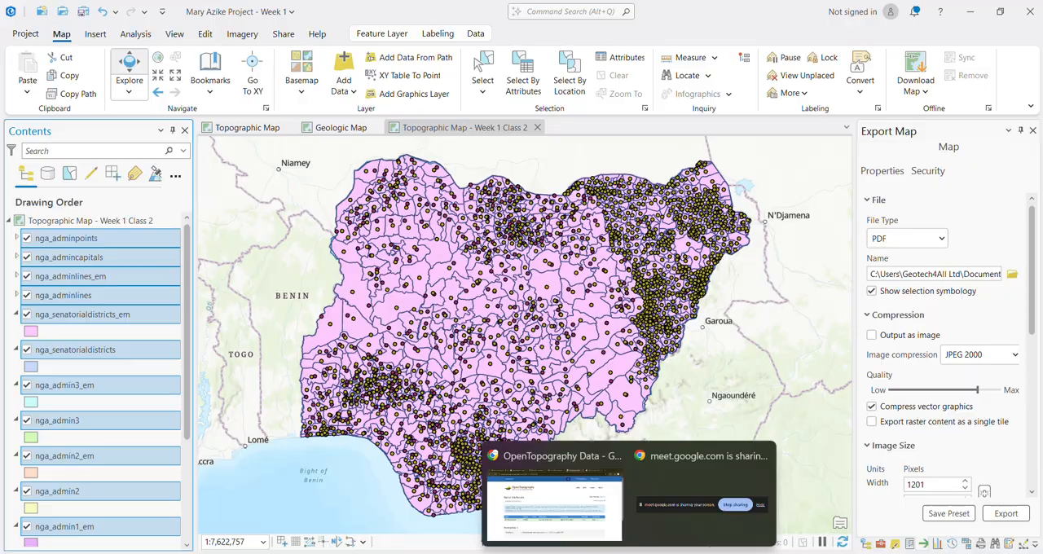
Step: Switch to the Chrome tab with the Google results and search for "What are vectors files in GIS?"
{"action": "mouse_move", "coordinate": [689, 553]}
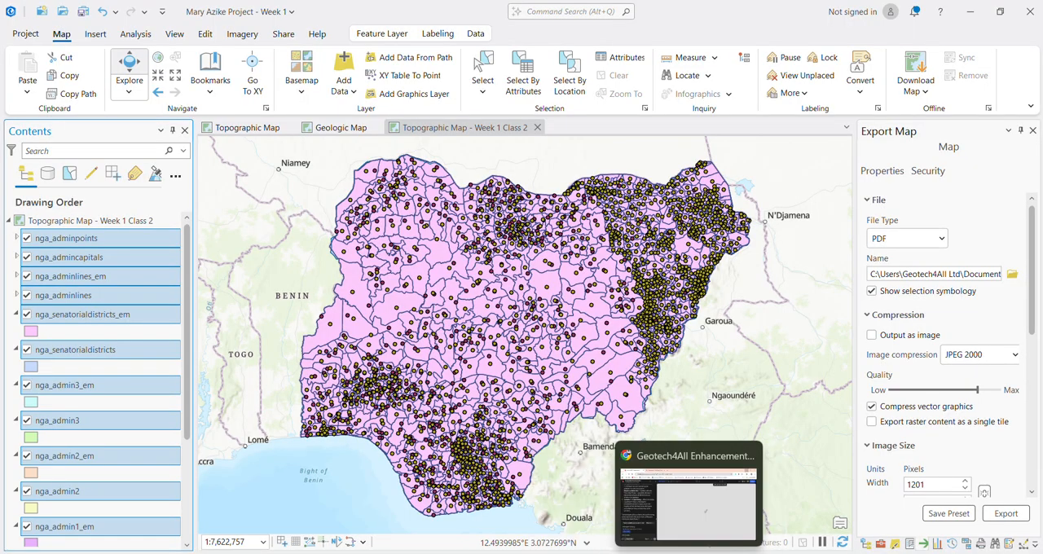
{"action": "left_click", "coordinate": [601, 517]}
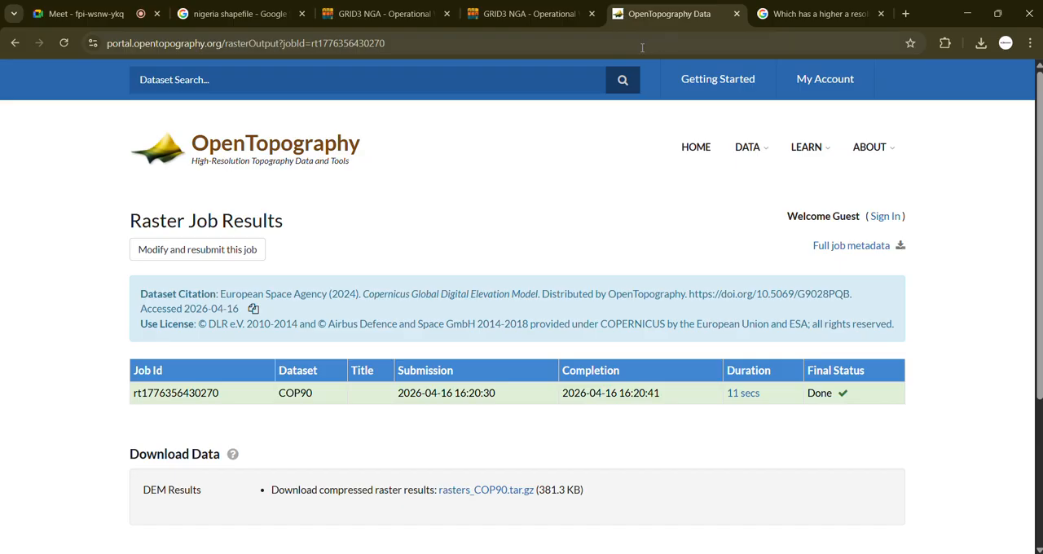
{"action": "left_click", "coordinate": [851, 13]}
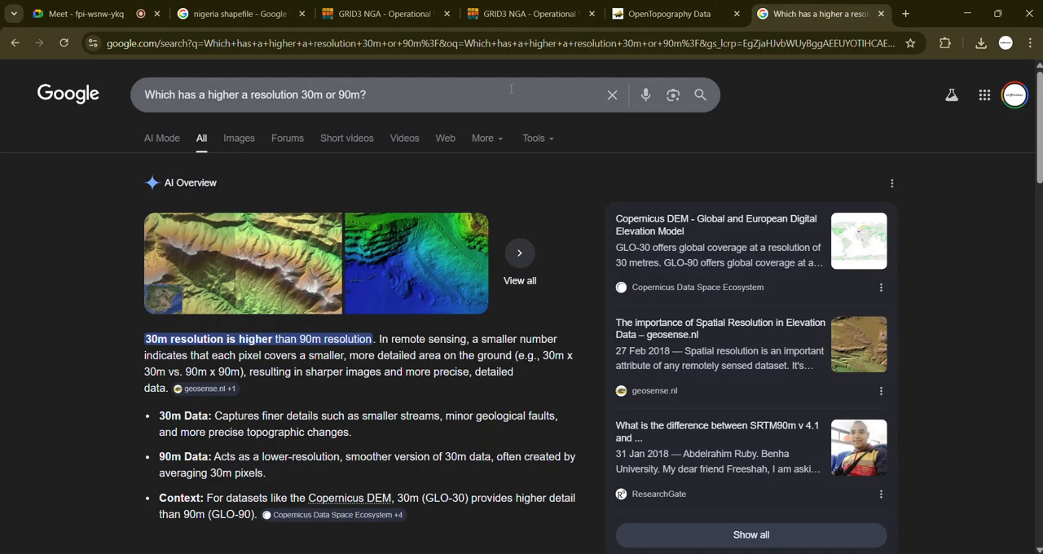
{"action": "left_click", "coordinate": [449, 101]}
{"action": "key", "text": "ctrl+a"}
{"action": "type", "text": "W"}
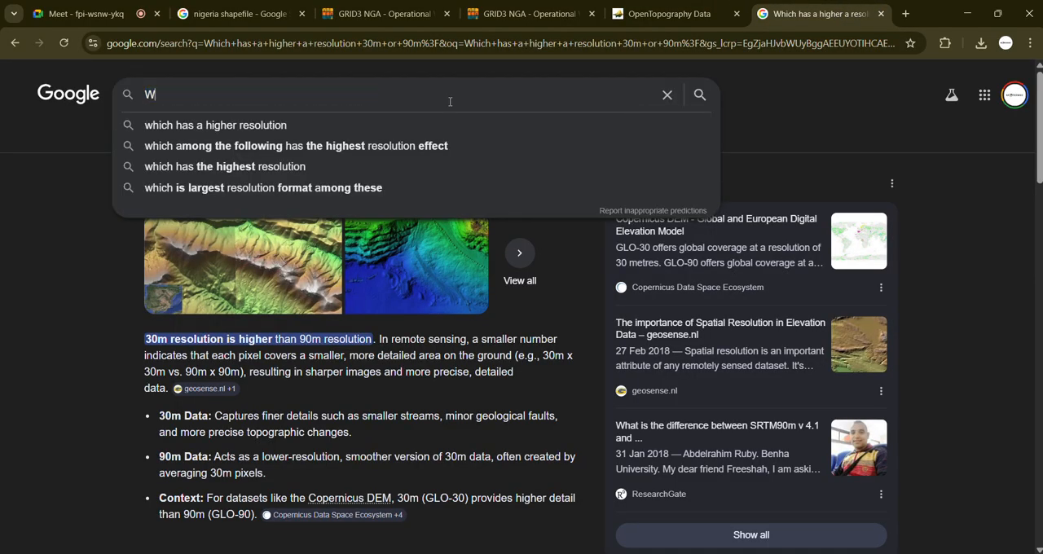
{"action": "type", "text": "hat are"}
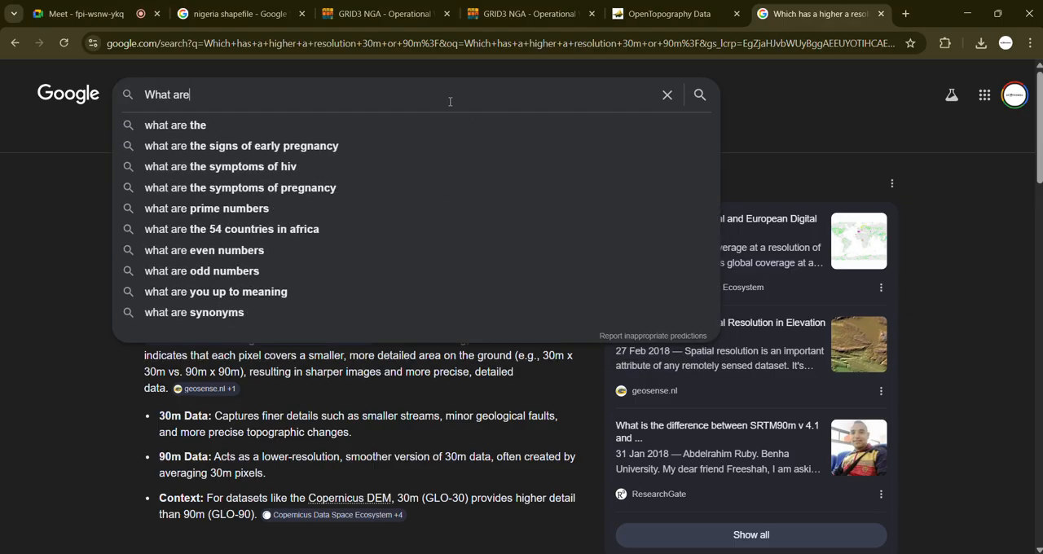
{"action": "type", "text": " vectors"}
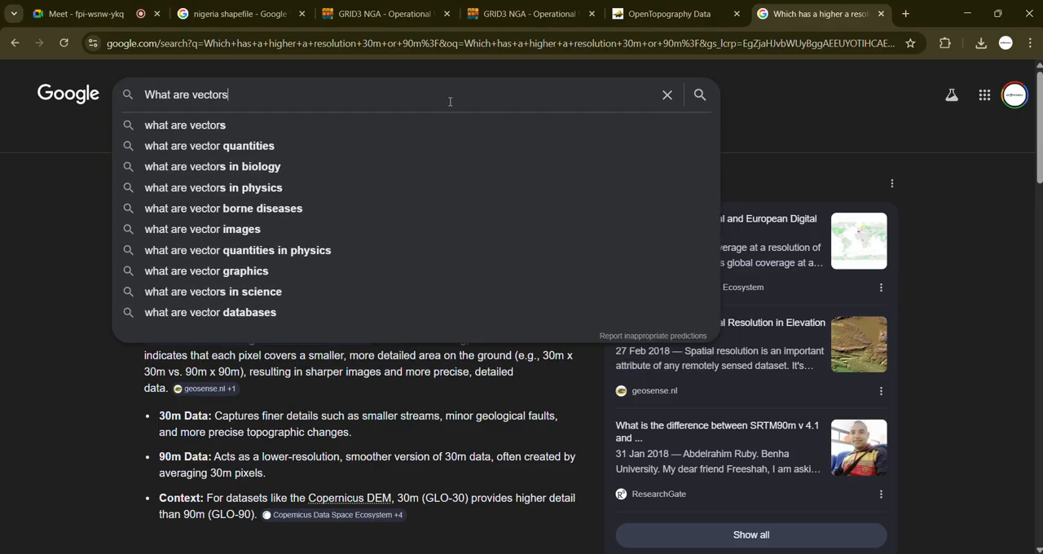
{"action": "type", "text": " files i"}
{"action": "type", "text": "n GIS?"}
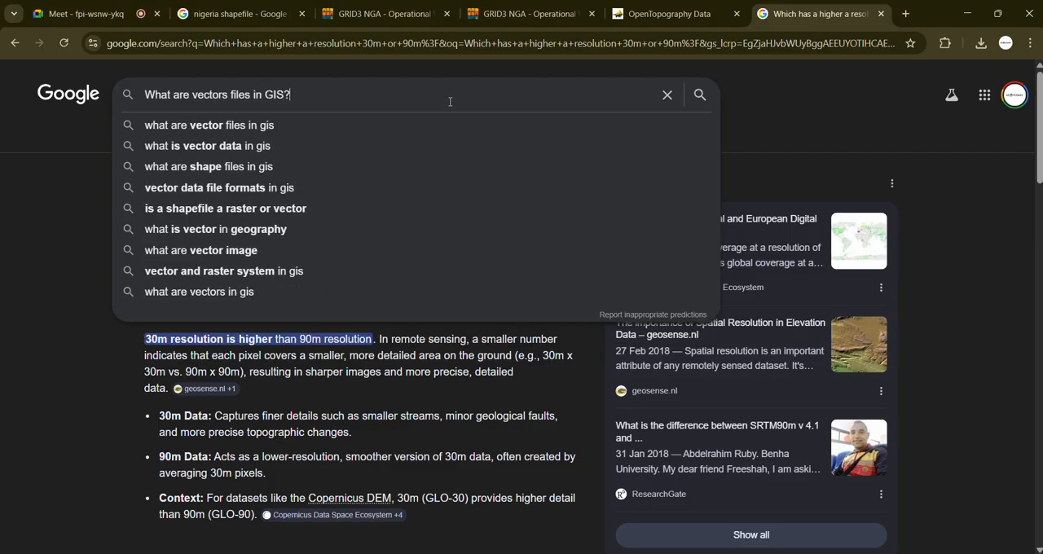
{"action": "key", "text": "Return"}
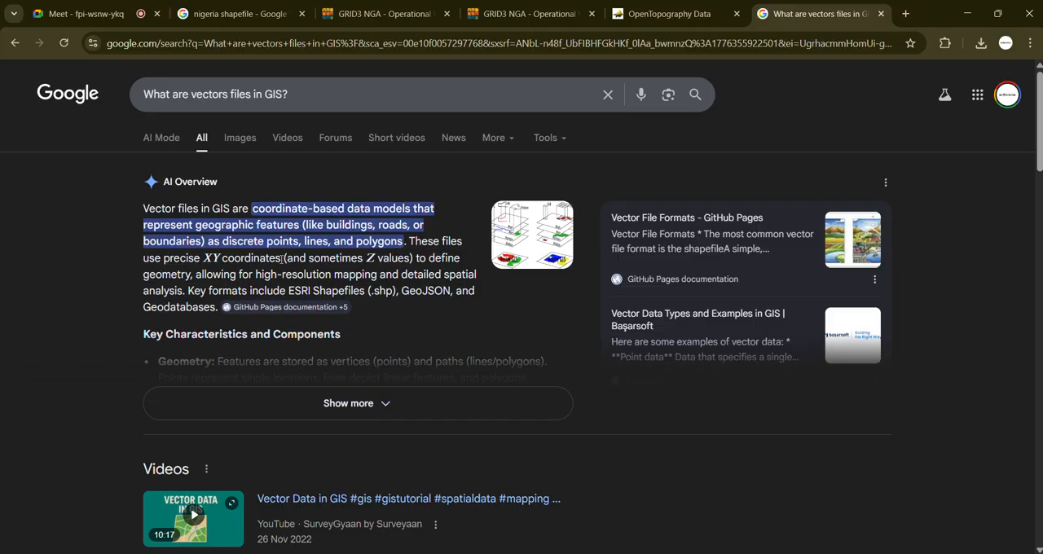
Step: Expand the AI Overview and read through the characteristics, geometry types and common file formats of vector data
{"action": "left_click", "coordinate": [330, 405]}
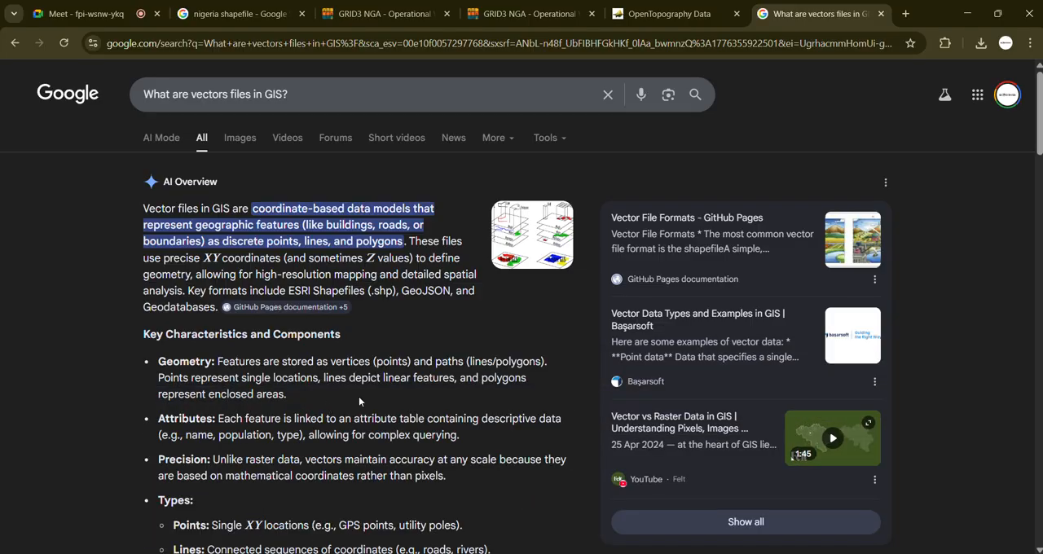
{"action": "scroll", "coordinate": [359, 401], "scroll_direction": "down", "scroll_amount": 3}
{"action": "scroll", "coordinate": [397, 374], "scroll_direction": "up", "scroll_amount": 3}
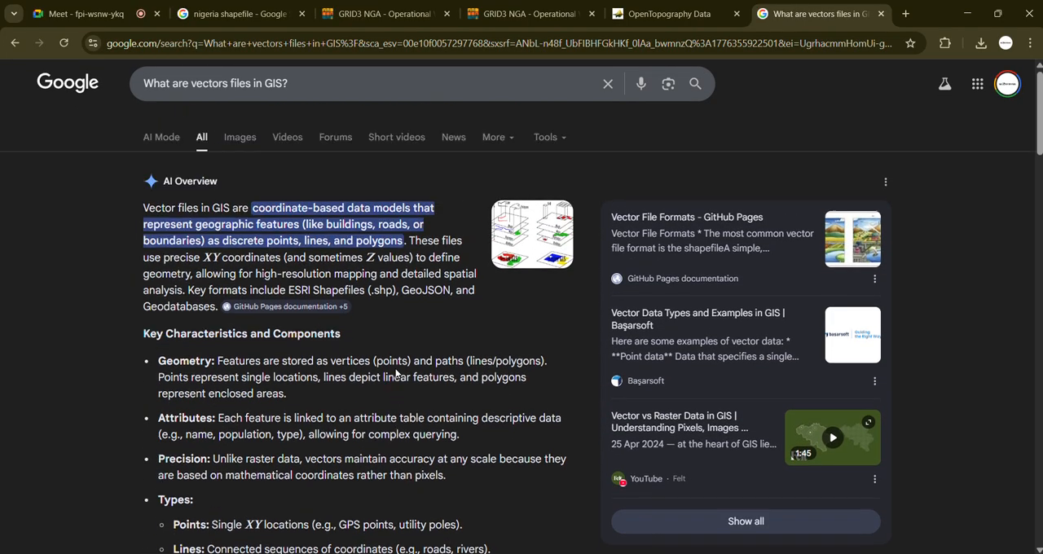
{"action": "scroll", "coordinate": [397, 374], "scroll_direction": "down", "scroll_amount": 4}
{"action": "scroll", "coordinate": [261, 264], "scroll_direction": "up", "scroll_amount": 1}
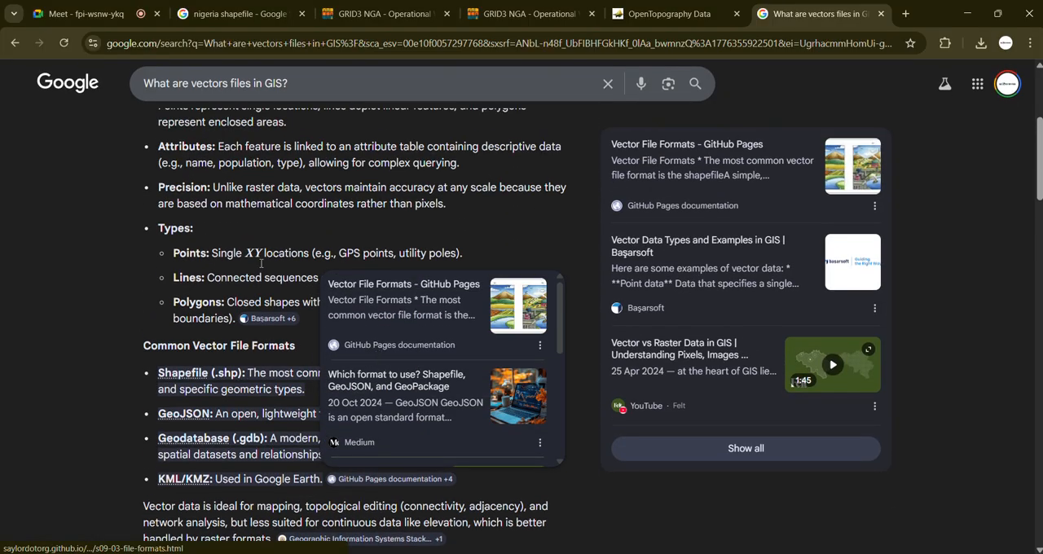
{"action": "scroll", "coordinate": [261, 263], "scroll_direction": "up", "scroll_amount": 3}
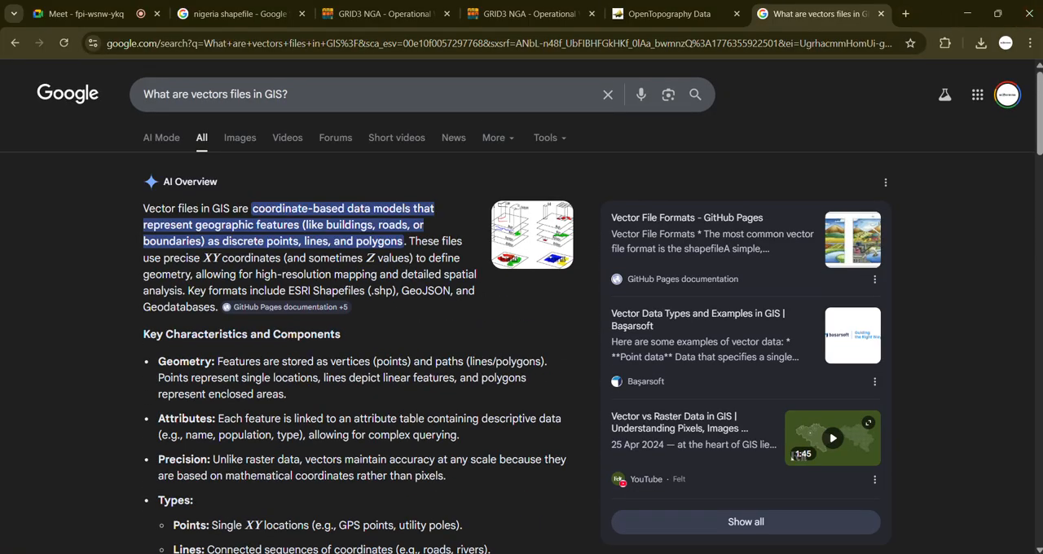
Step: Return to ArcGIS Pro and collapse the legends of the remaining boundary layers, from nga_senatorialdistricts_em through nga_admin0
{"action": "key", "text": "alt+Tab"}
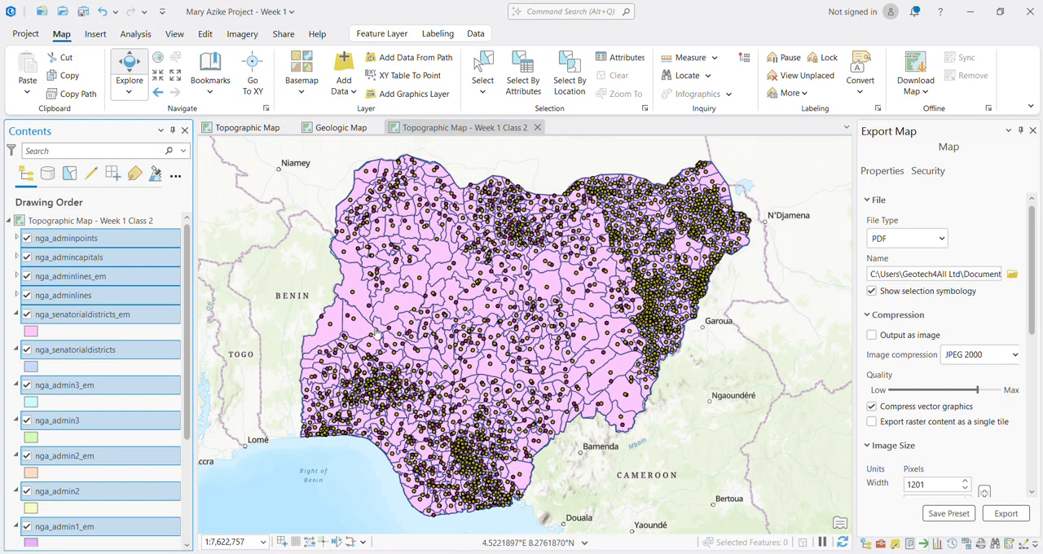
{"action": "left_click", "coordinate": [16, 314]}
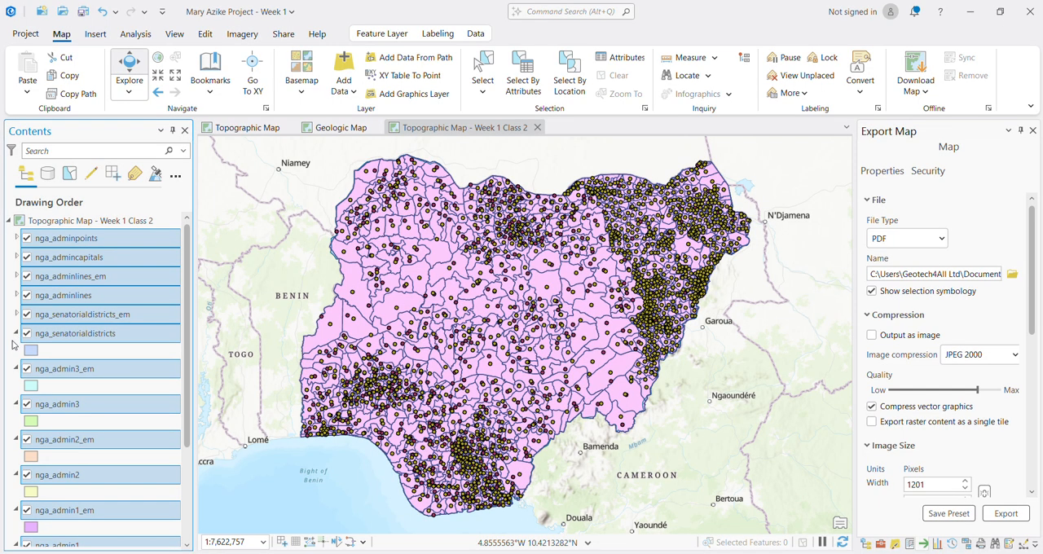
{"action": "left_click", "coordinate": [17, 334]}
{"action": "left_click", "coordinate": [17, 353]}
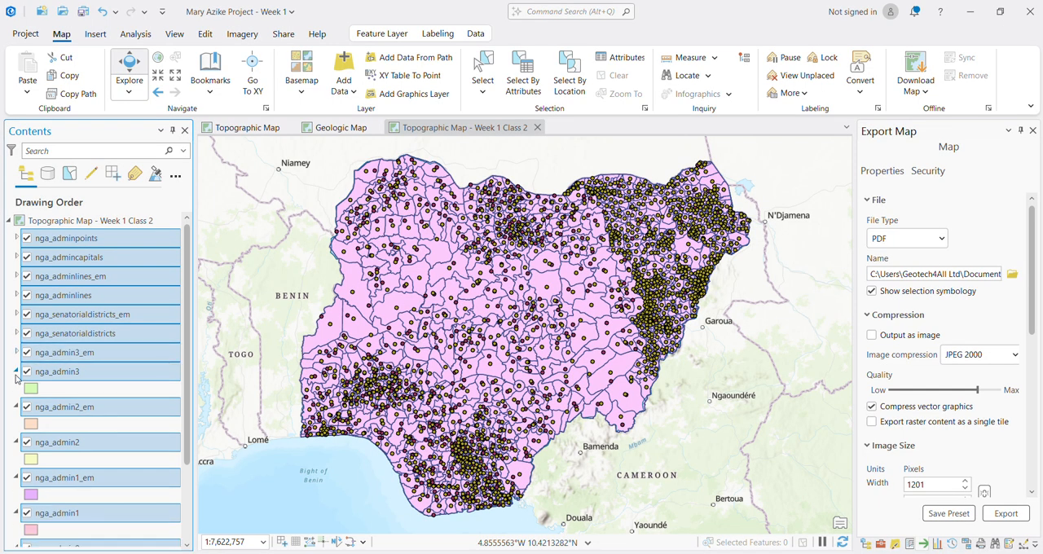
{"action": "left_click", "coordinate": [17, 372]}
{"action": "left_click", "coordinate": [17, 391]}
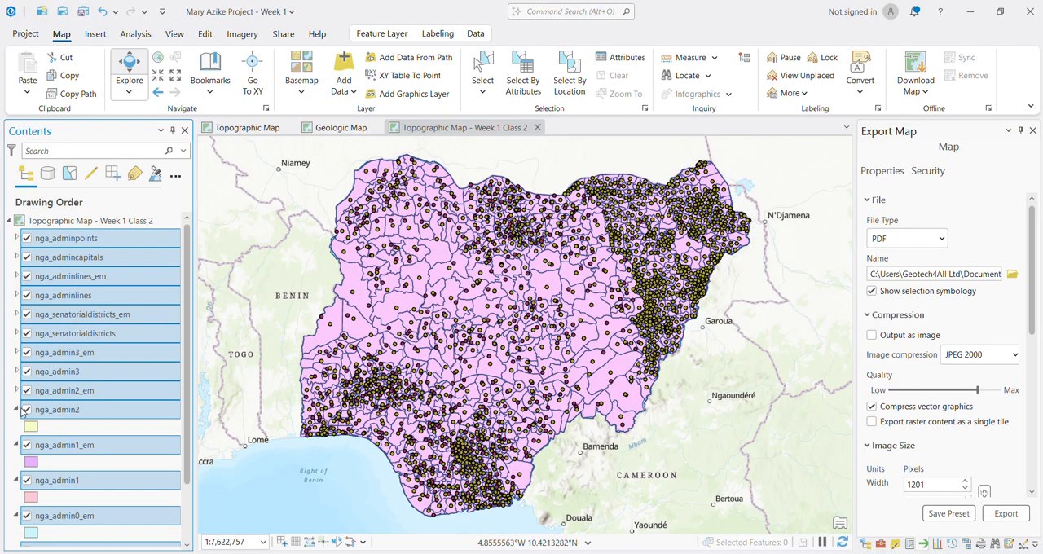
{"action": "left_click", "coordinate": [17, 410]}
{"action": "left_click", "coordinate": [17, 429]}
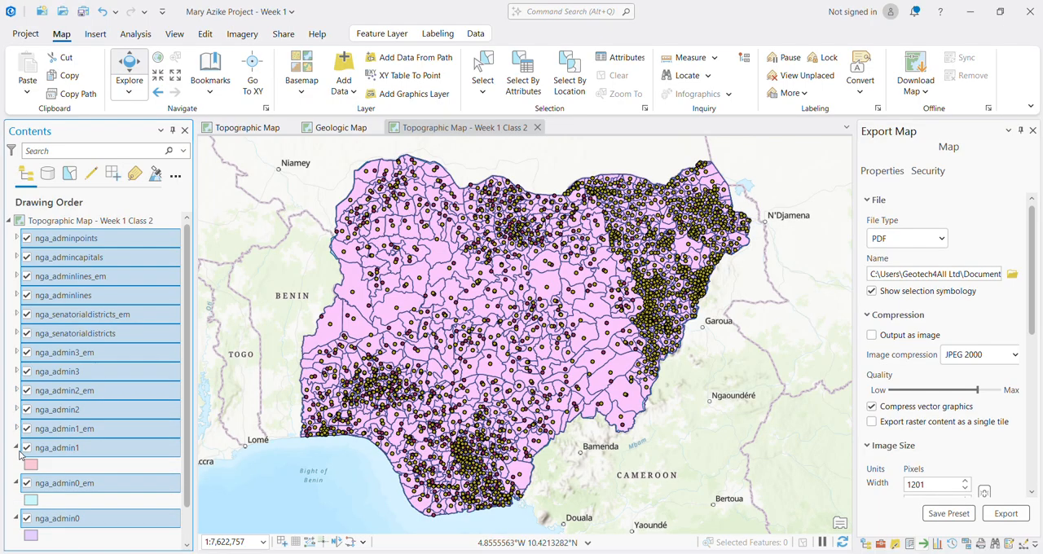
{"action": "left_click", "coordinate": [17, 447]}
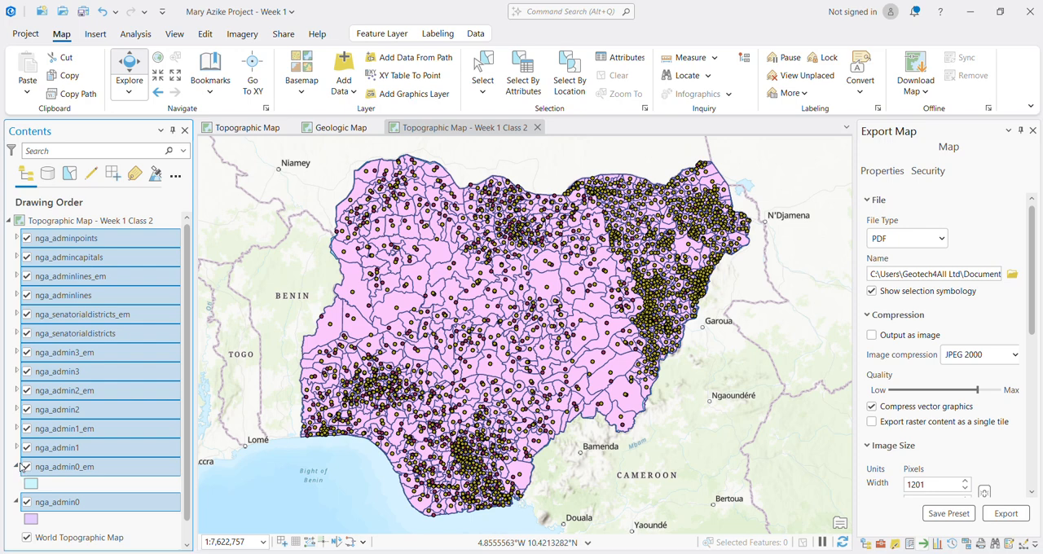
{"action": "left_click", "coordinate": [19, 465]}
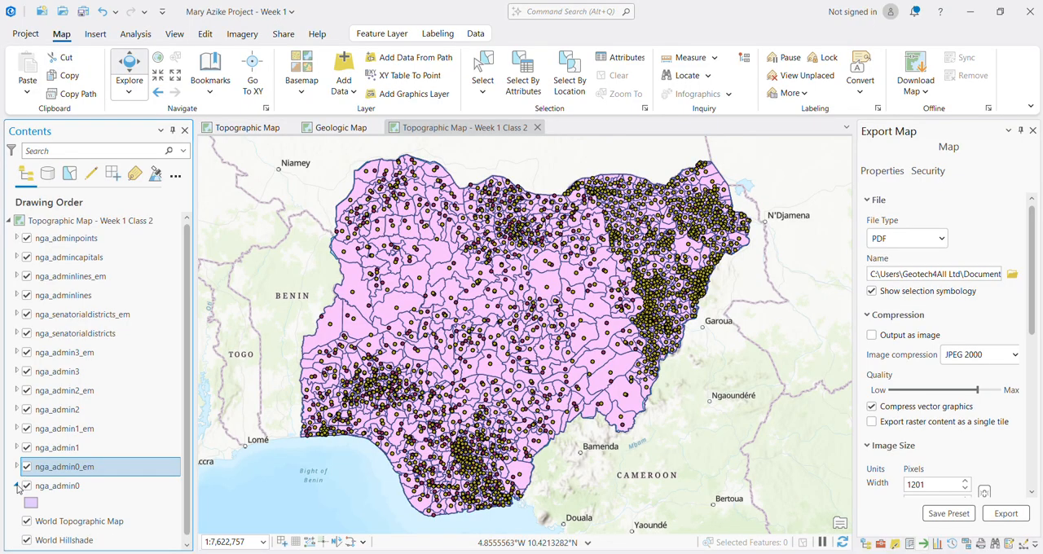
{"action": "left_click", "coordinate": [16, 485]}
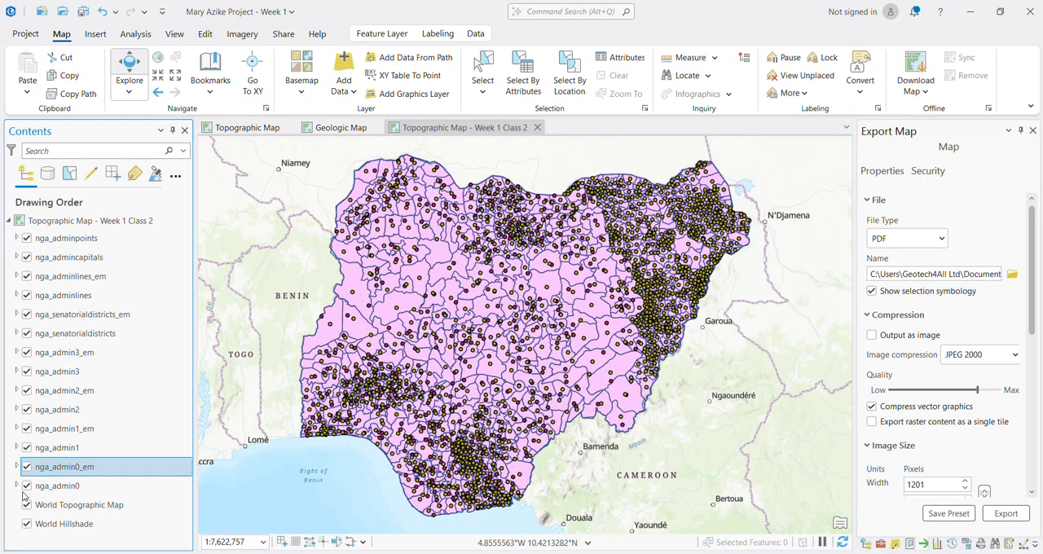
Step: Hide the nga_admincapitals, nga_adminpoints, nga_adminlines_em, nga_adminlines, nga_senatorialdistricts_em and nga_senatorialdistricts layers
{"action": "left_click", "coordinate": [26, 258]}
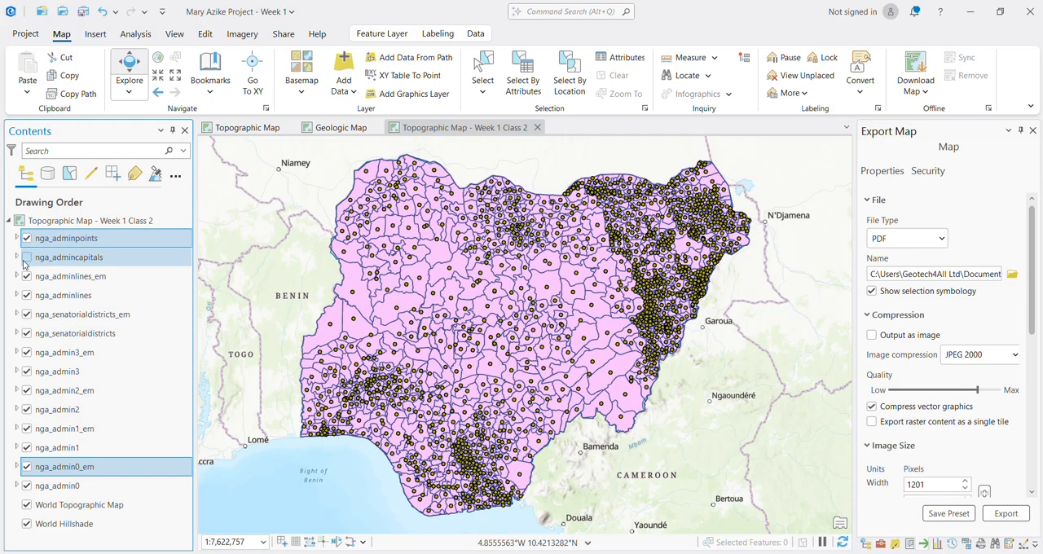
{"action": "left_click", "coordinate": [27, 238]}
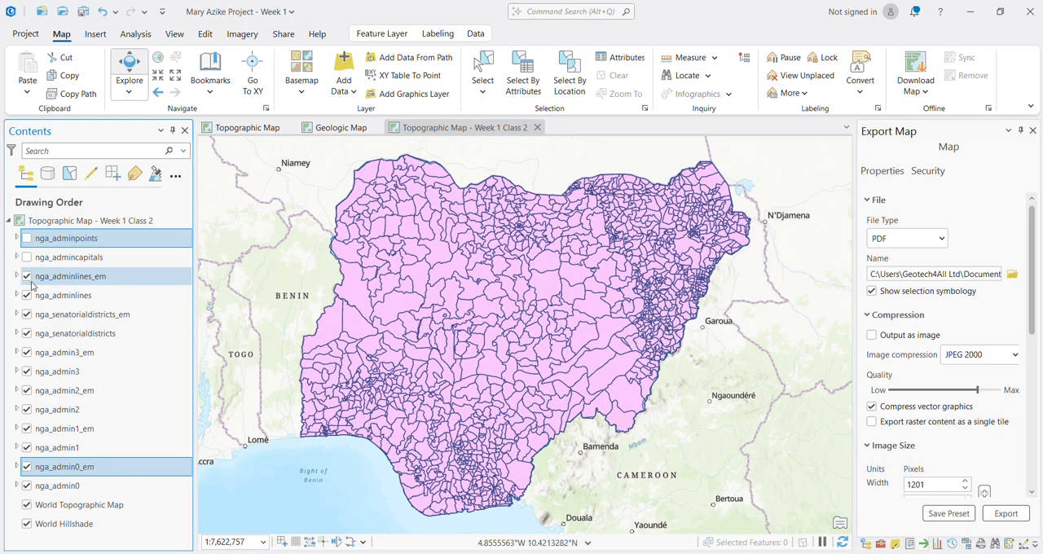
{"action": "left_click", "coordinate": [27, 277]}
{"action": "left_click", "coordinate": [28, 297]}
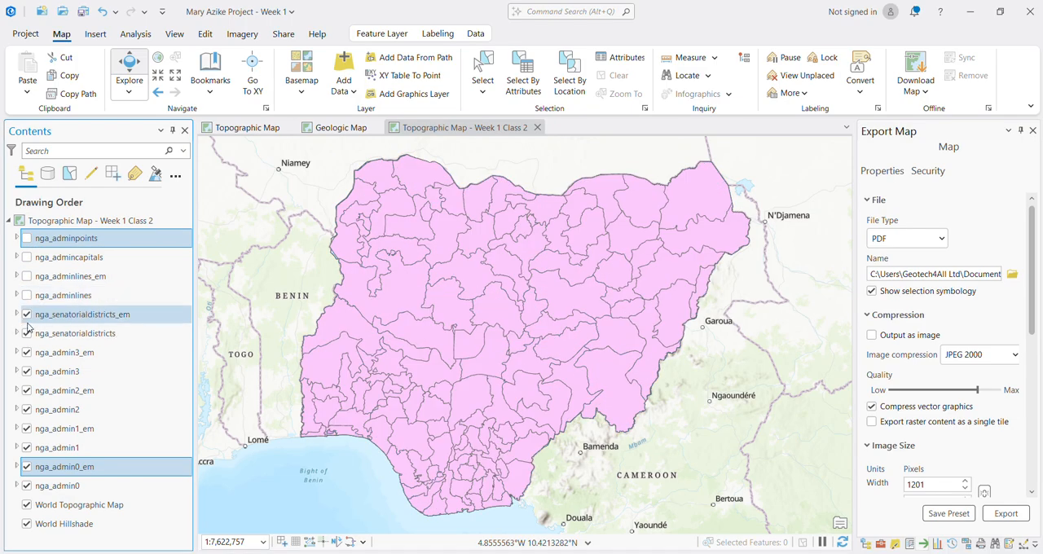
{"action": "left_click", "coordinate": [26, 314]}
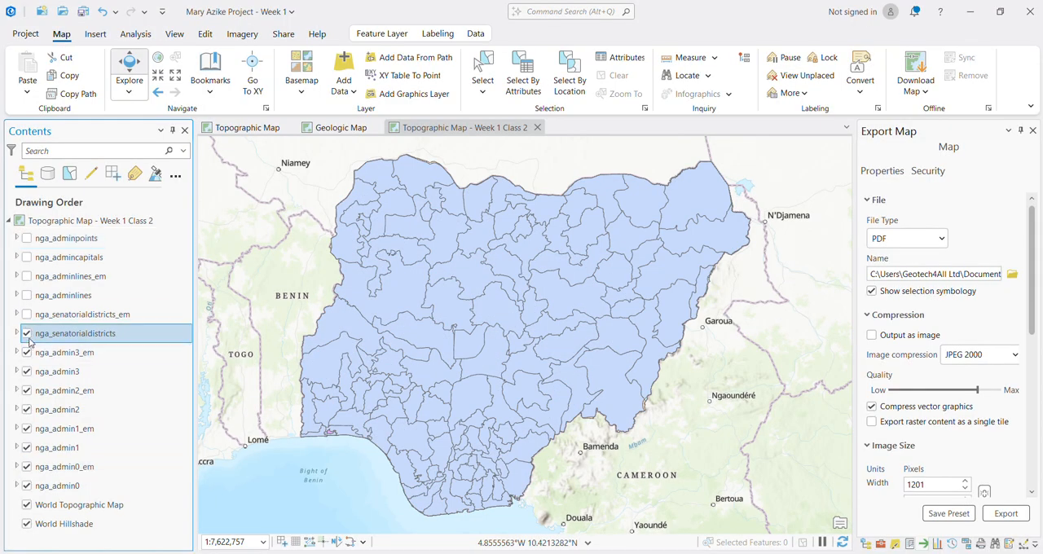
{"action": "left_click", "coordinate": [27, 333]}
Step: Hide all layers from nga_admin3_em through nga_admin0_em, and toggle nga_admin0 off and back on
{"action": "left_click", "coordinate": [27, 352]}
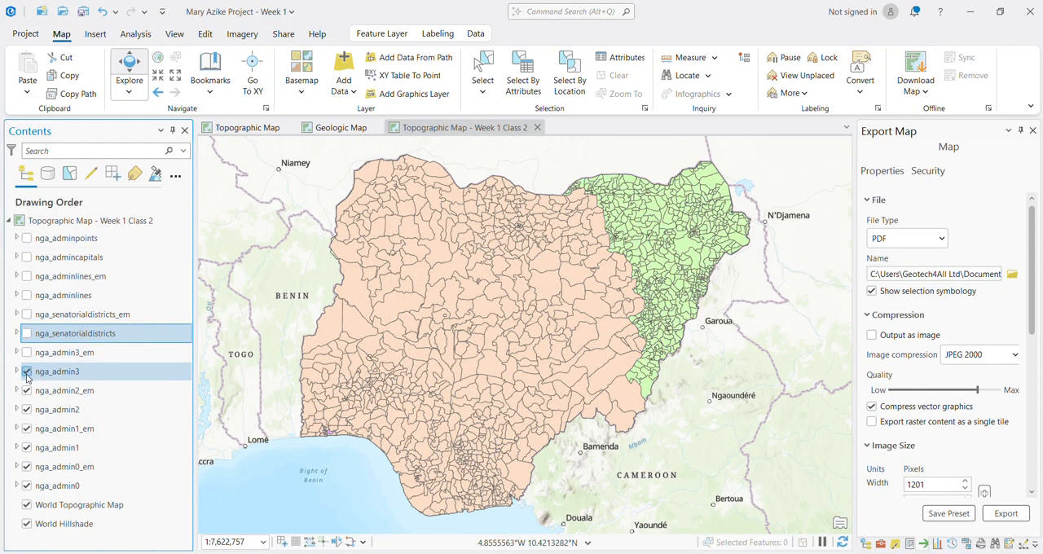
{"action": "left_click", "coordinate": [27, 372]}
{"action": "left_click", "coordinate": [27, 390]}
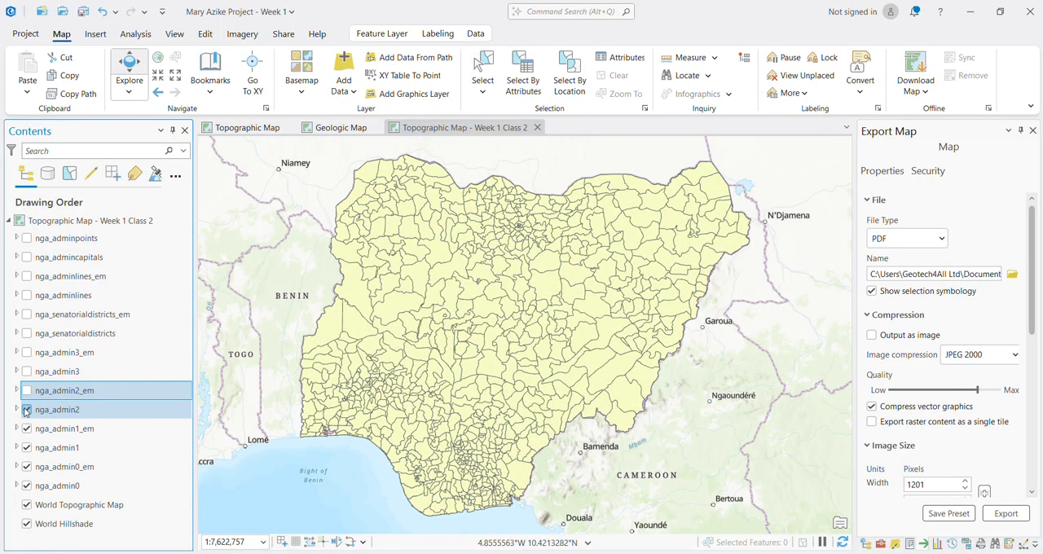
{"action": "left_click", "coordinate": [27, 409]}
{"action": "left_click", "coordinate": [27, 429]}
{"action": "left_click", "coordinate": [27, 447]}
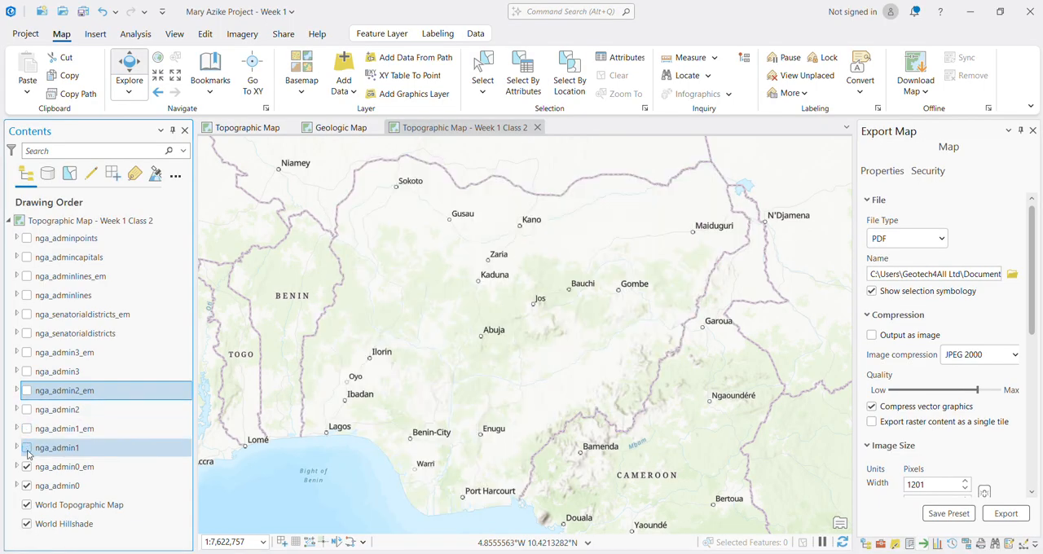
{"action": "left_click", "coordinate": [27, 466]}
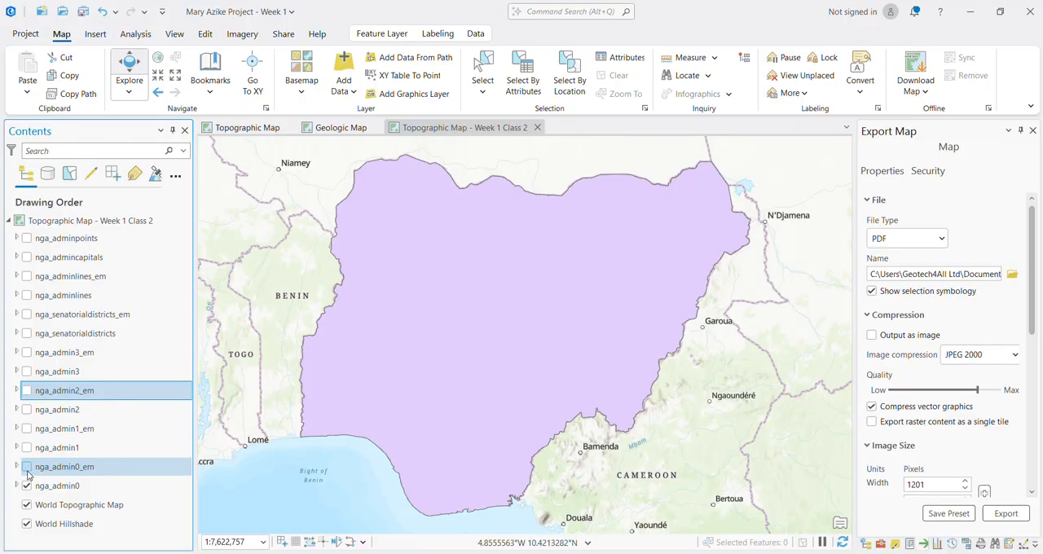
{"action": "left_click", "coordinate": [27, 486]}
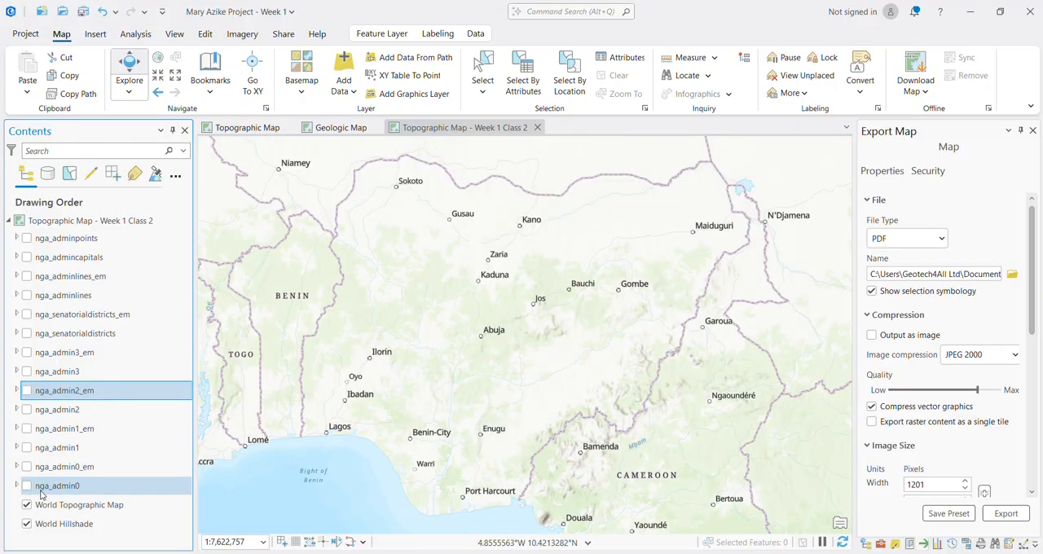
{"action": "left_click", "coordinate": [28, 486]}
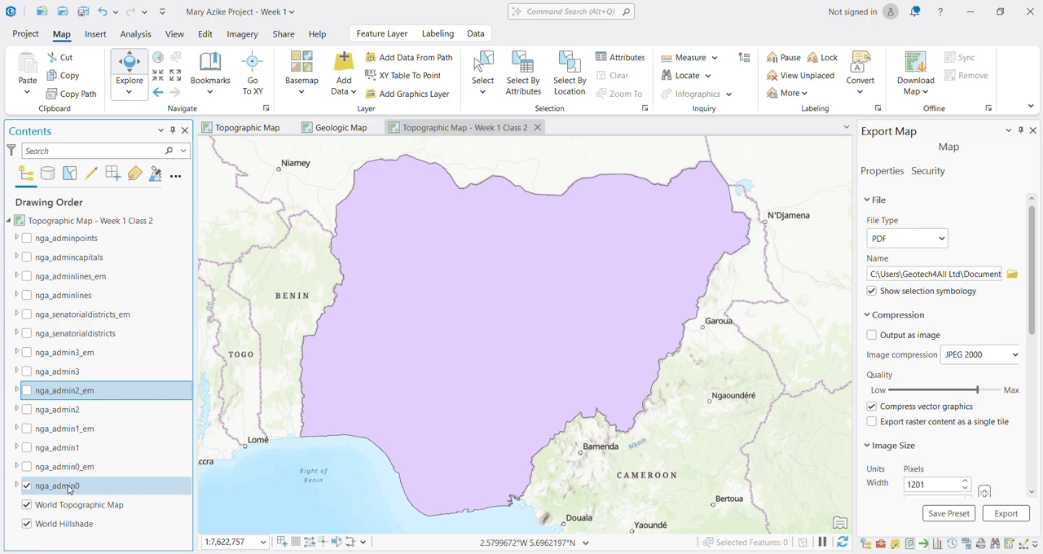
Step: Open the attribute table of nga_admin0, highlight the Nigeria record, clear the selection and close the table
{"action": "left_click", "coordinate": [69, 489]}
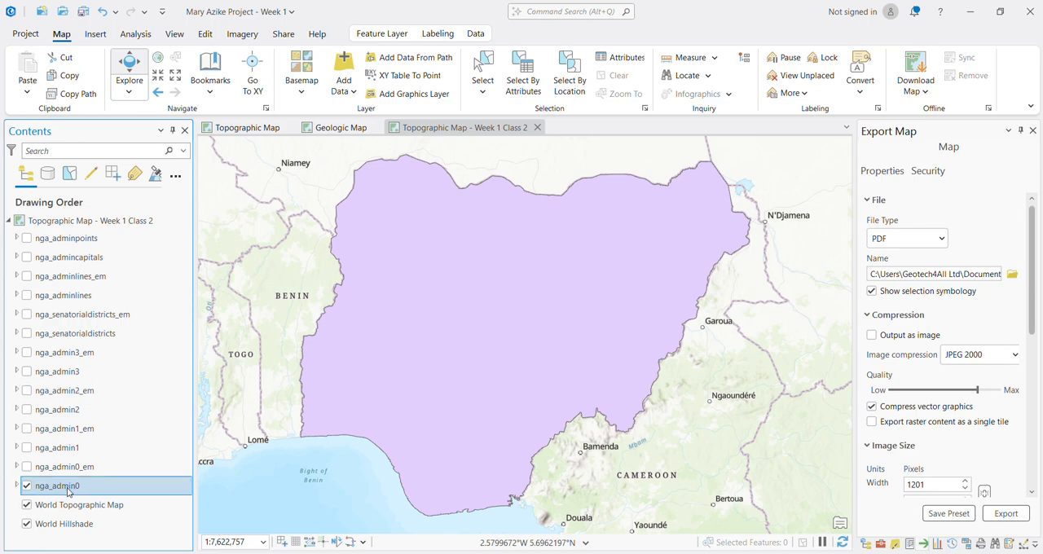
{"action": "right_click", "coordinate": [70, 491]}
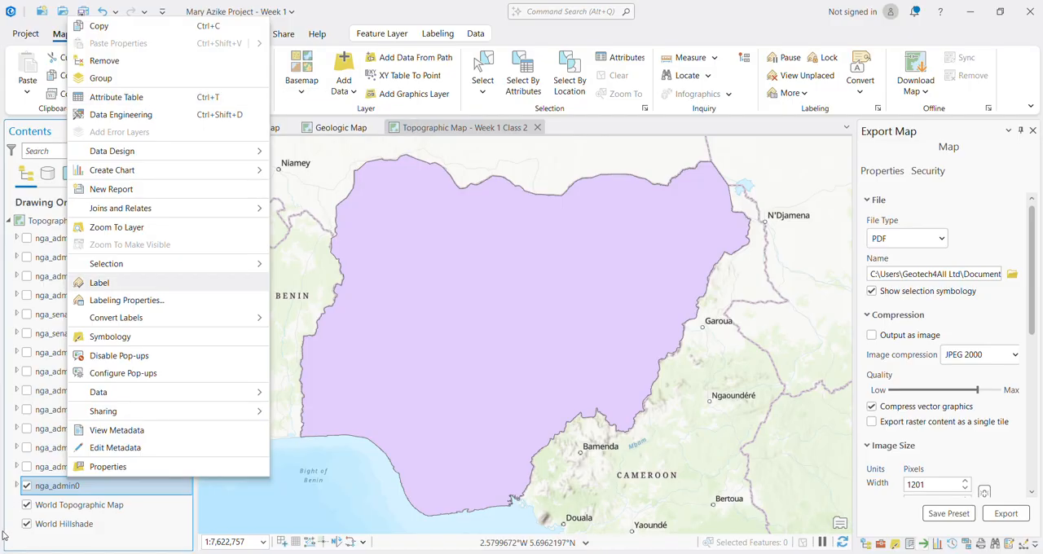
{"action": "right_click", "coordinate": [55, 482]}
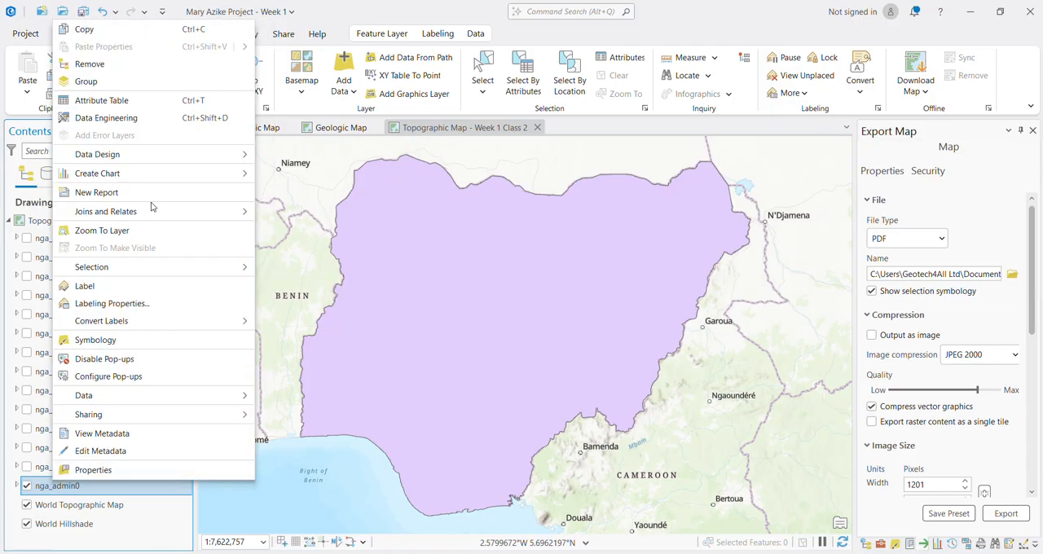
{"action": "left_click", "coordinate": [133, 100]}
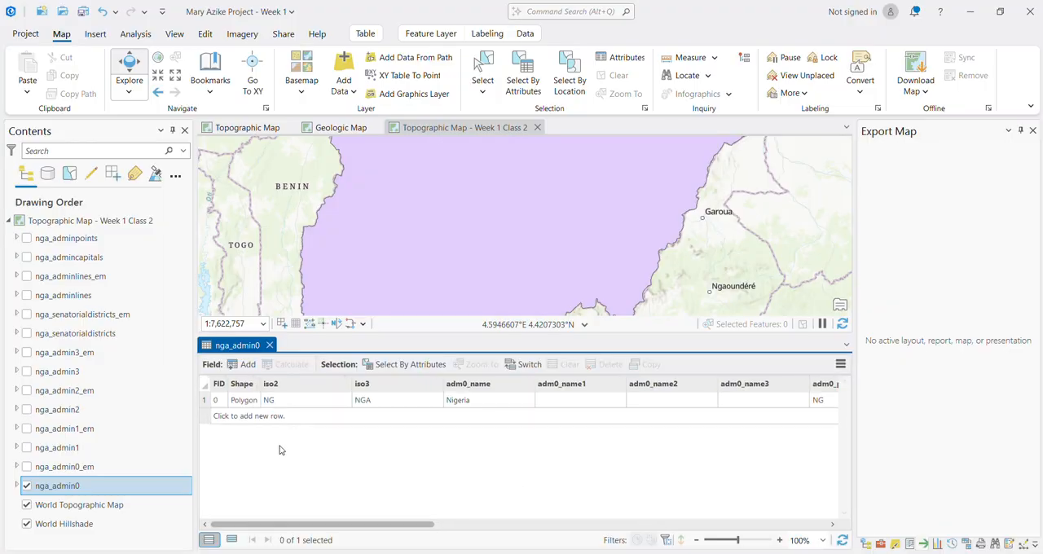
{"action": "left_click", "coordinate": [203, 400]}
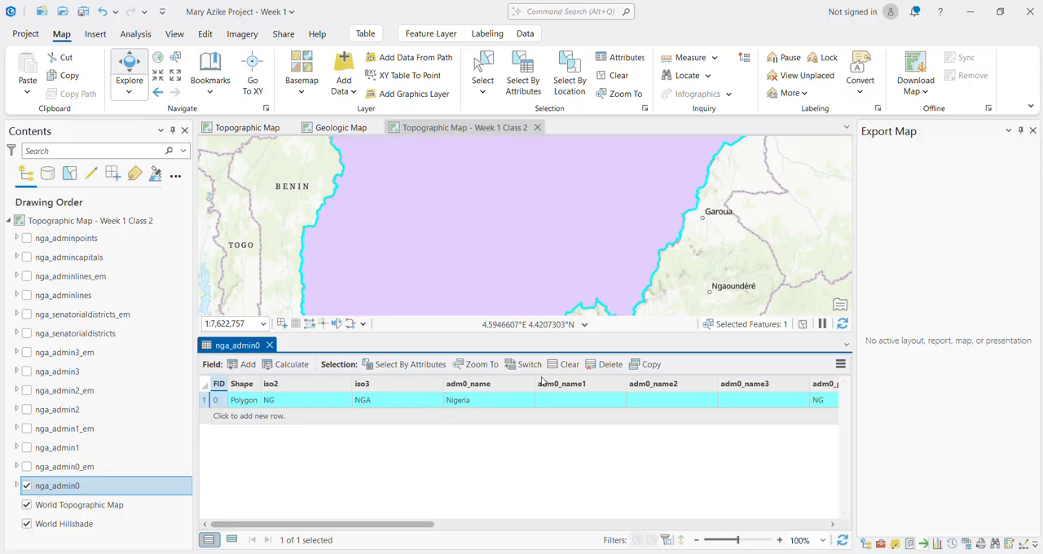
{"action": "left_click", "coordinate": [565, 364]}
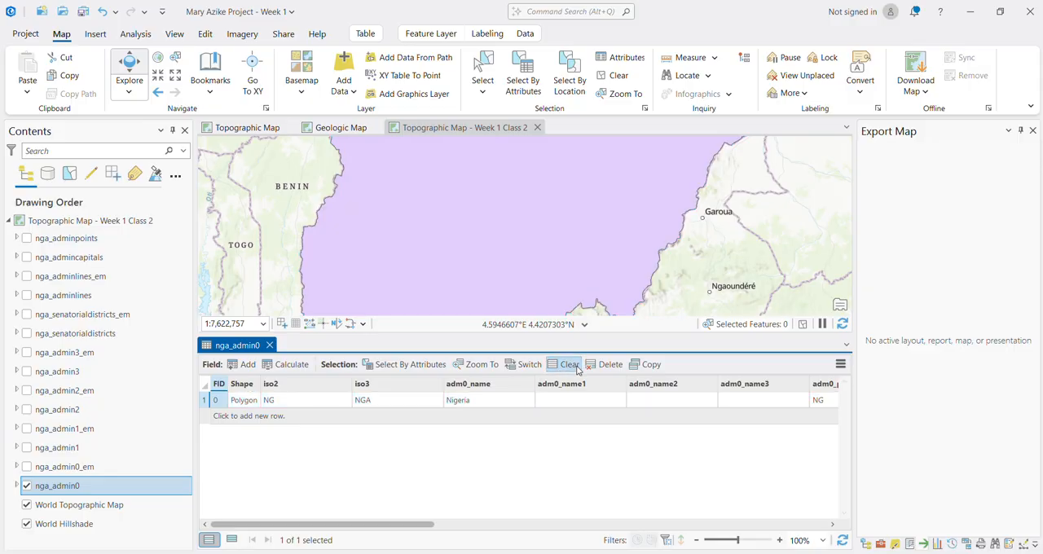
{"action": "left_click", "coordinate": [269, 345]}
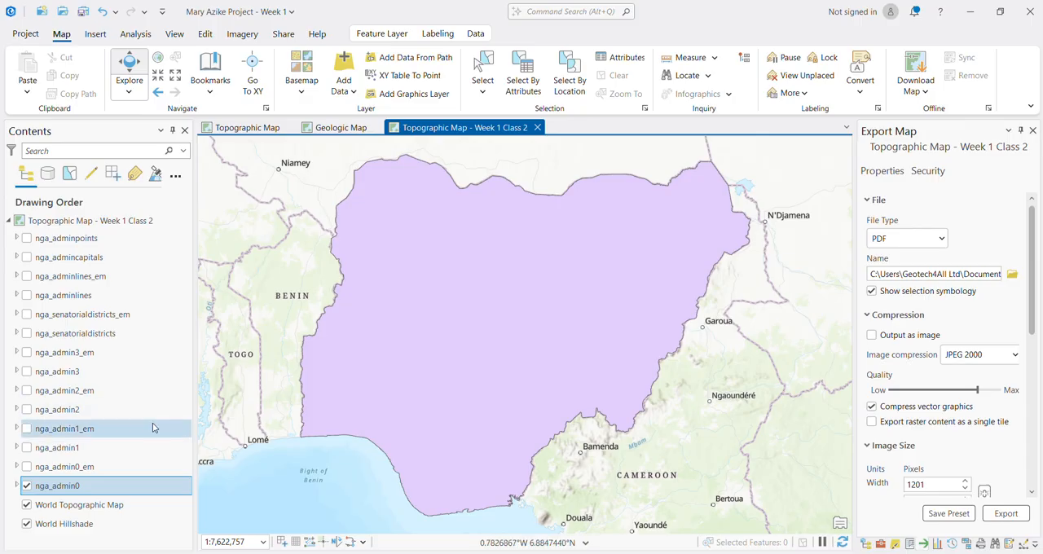
Step: Preview nga_admin0_em, hide both it and nga_admin0, and display the nga_admin1 layer instead
{"action": "left_click", "coordinate": [26, 467]}
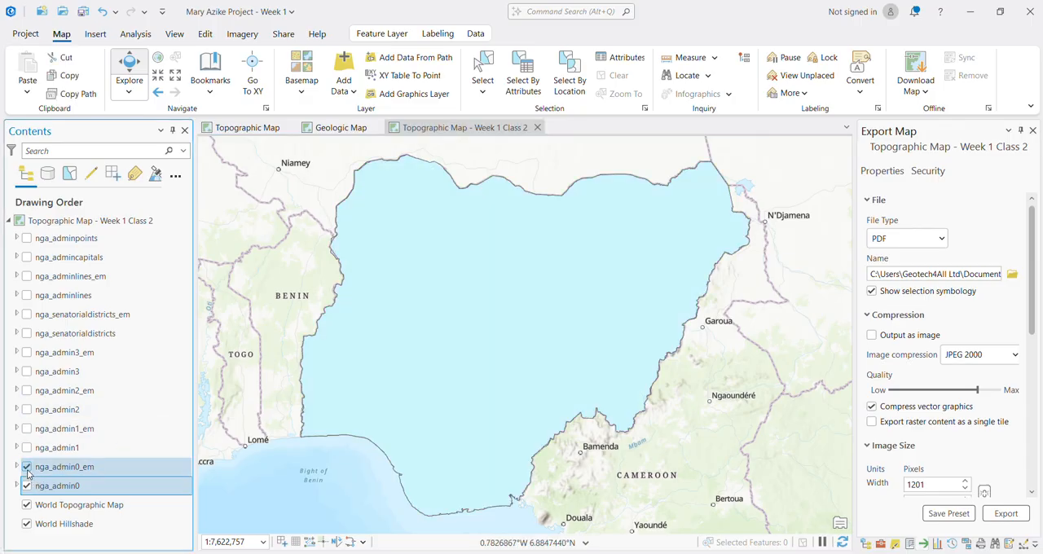
{"action": "left_click", "coordinate": [27, 486]}
{"action": "left_click", "coordinate": [27, 467]}
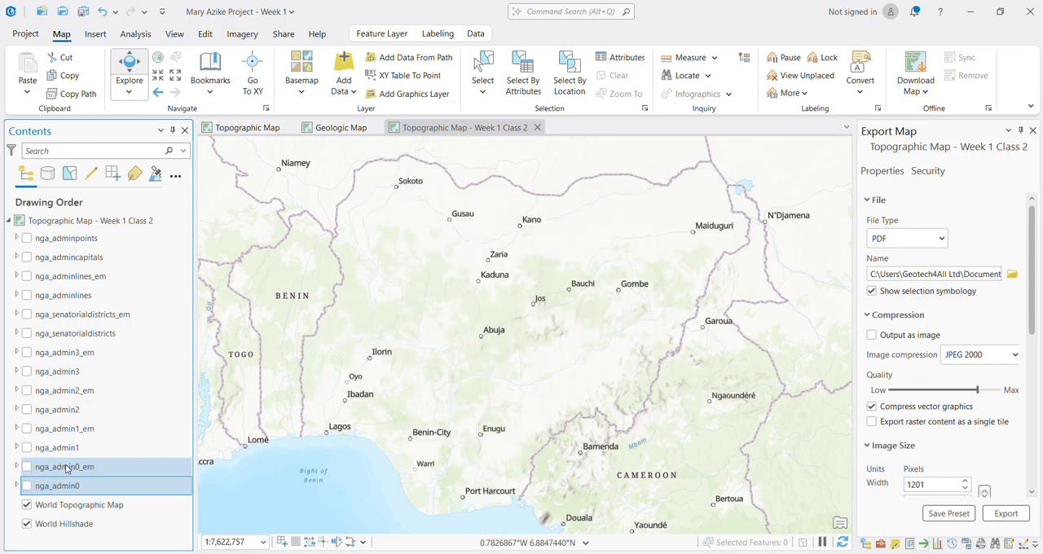
{"action": "left_click", "coordinate": [27, 448]}
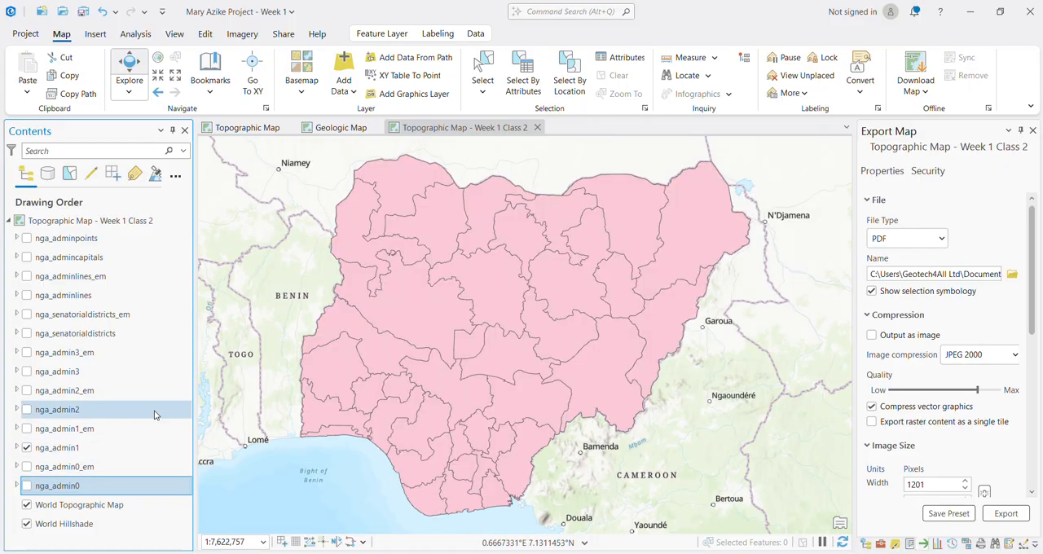
Step: Open the nga_admin1 attribute table, enlarge it, and look through all the state records and attribute fields
{"action": "right_click", "coordinate": [49, 450]}
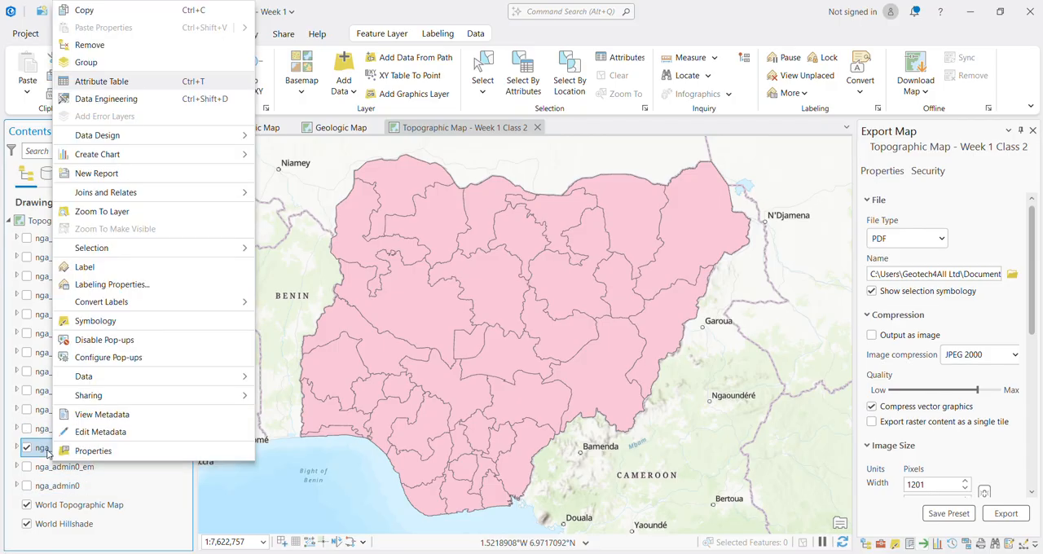
{"action": "key", "text": "ctrl+t"}
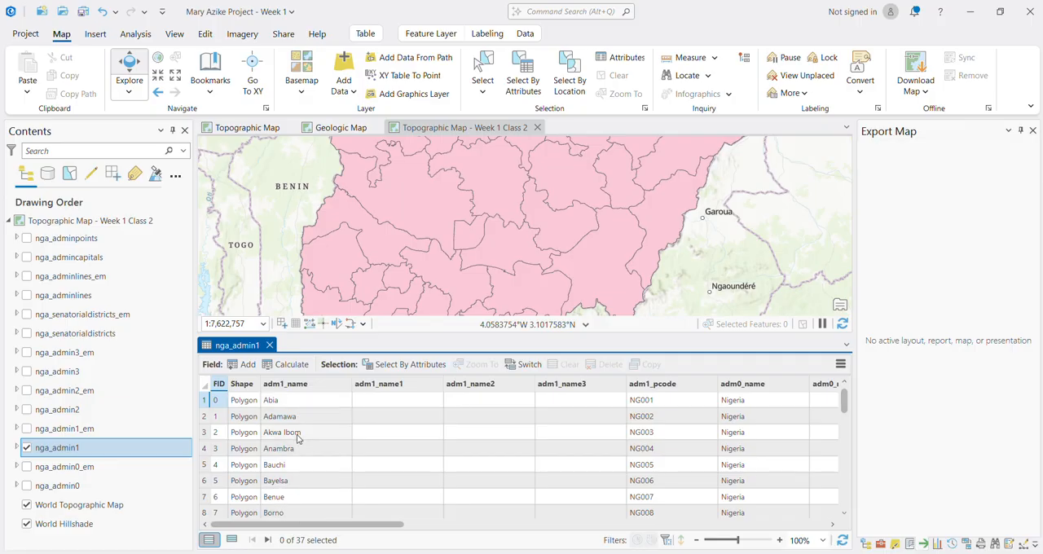
{"action": "scroll", "coordinate": [299, 437], "scroll_direction": "down", "scroll_amount": 7}
{"action": "scroll", "coordinate": [299, 441], "scroll_direction": "up", "scroll_amount": 7}
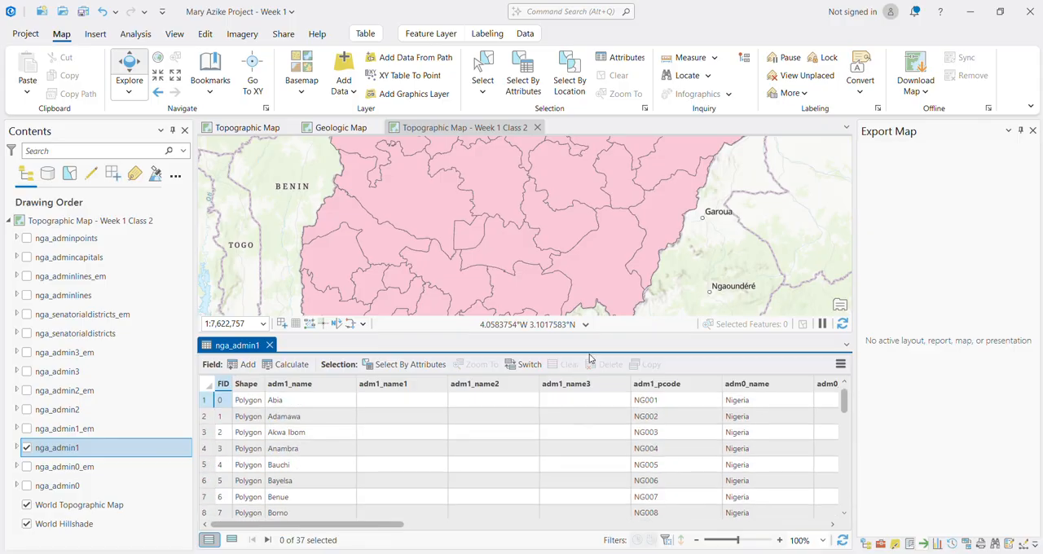
{"action": "left_click_drag", "start_coordinate": [570, 332], "coordinate": [570, 182]}
{"action": "scroll", "coordinate": [305, 447], "scroll_direction": "down", "scroll_amount": 6}
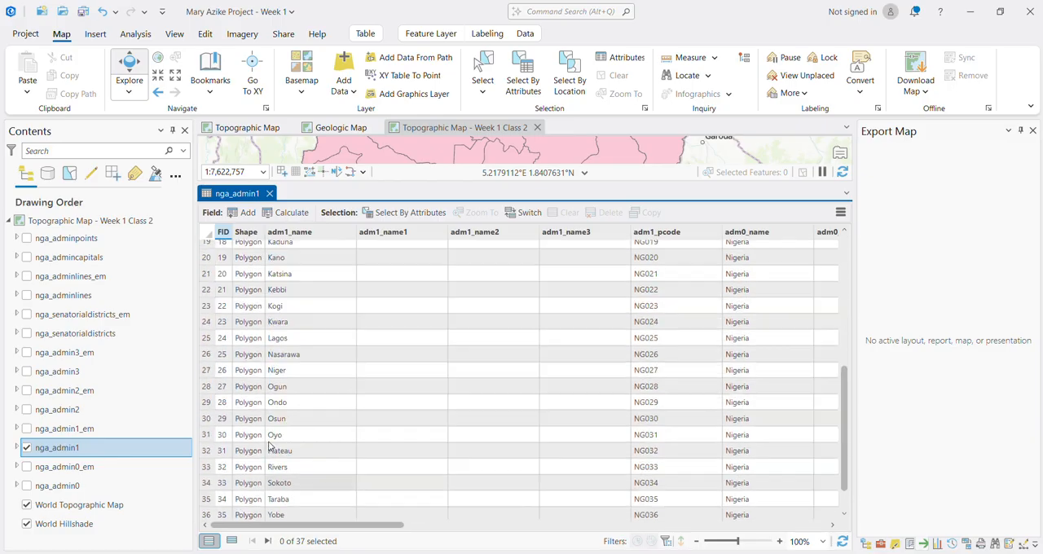
{"action": "scroll", "coordinate": [271, 446], "scroll_direction": "up", "scroll_amount": 6}
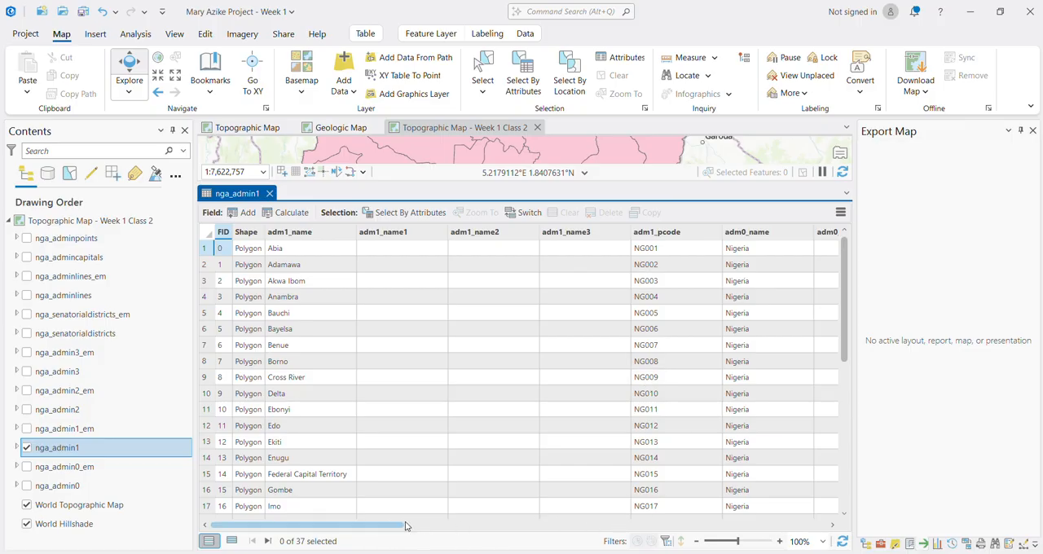
{"action": "left_click", "coordinate": [599, 525]}
{"action": "left_click_drag", "start_coordinate": [747, 514], "coordinate": [197, 516]}
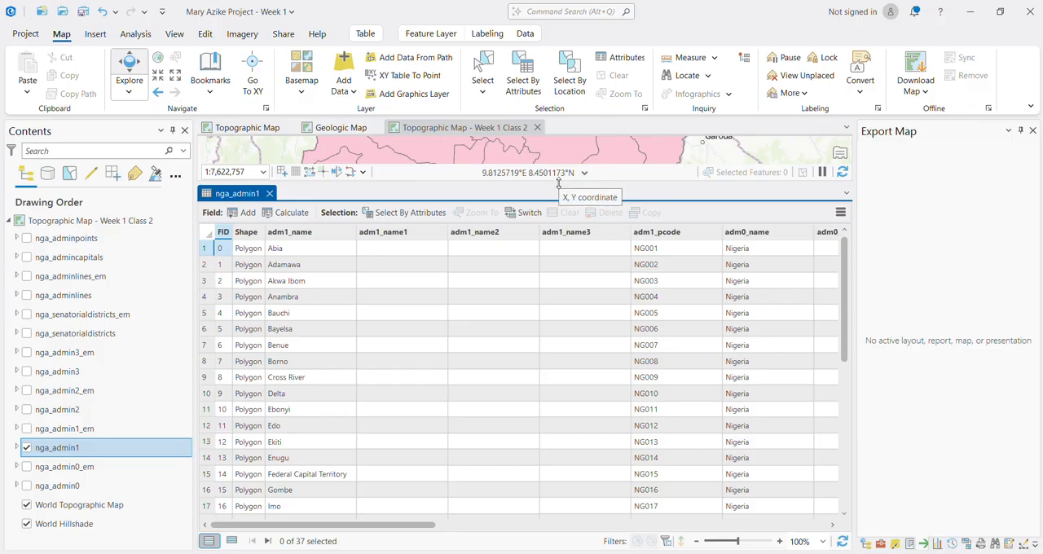
Step: Shrink the nga_admin1 table to reveal the map, and select the Enugu record
{"action": "left_click_drag", "start_coordinate": [559, 186], "coordinate": [544, 406]}
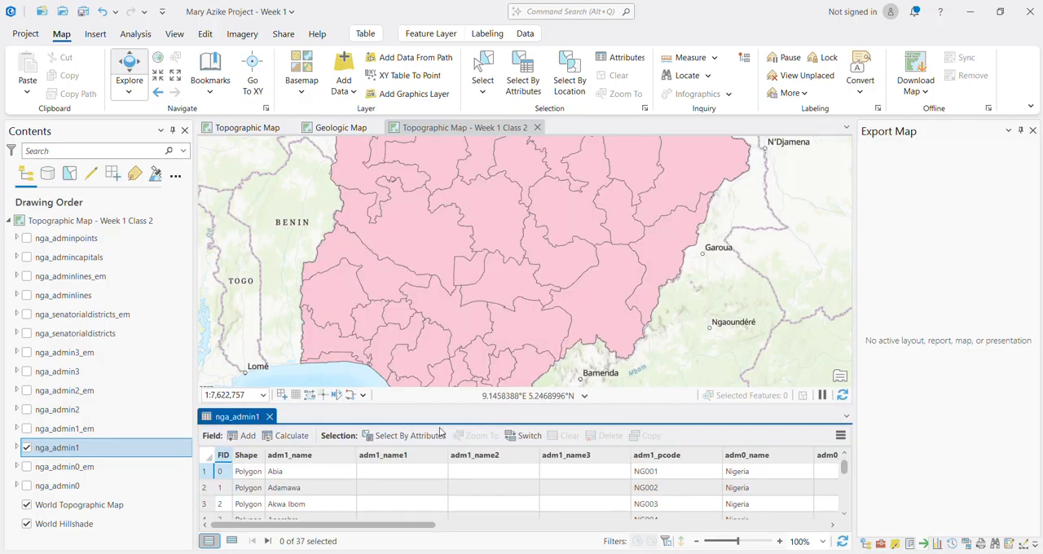
{"action": "scroll", "coordinate": [344, 503], "scroll_direction": "down", "scroll_amount": 5}
{"action": "scroll", "coordinate": [326, 503], "scroll_direction": "up", "scroll_amount": 4}
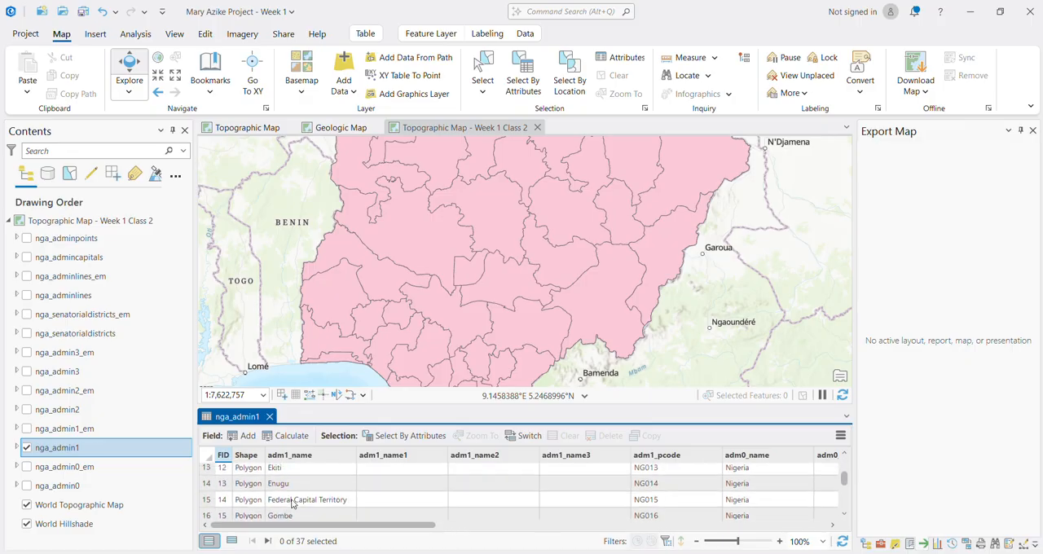
{"action": "scroll", "coordinate": [278, 511], "scroll_direction": "down", "scroll_amount": 2}
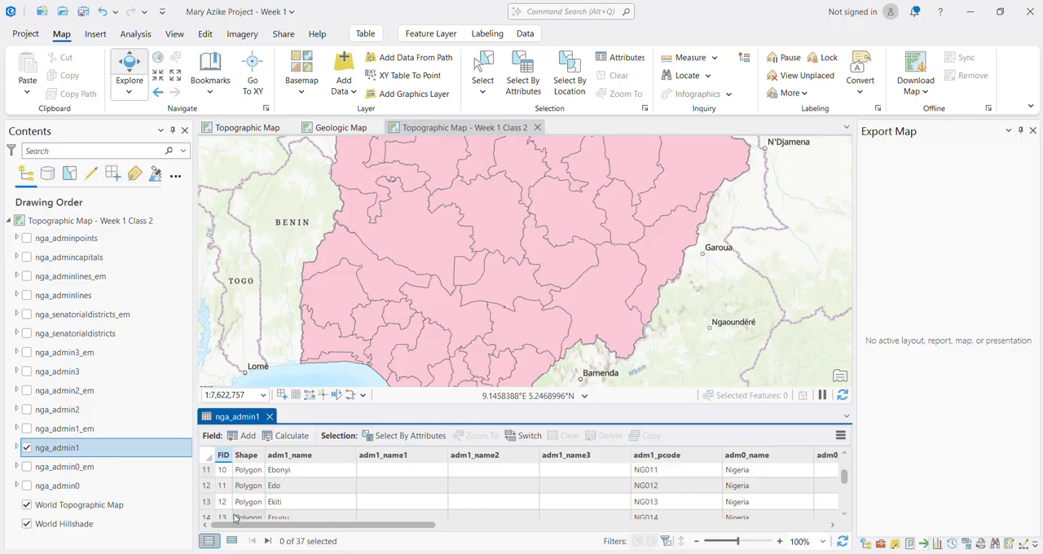
{"action": "scroll", "coordinate": [225, 514], "scroll_direction": "down", "scroll_amount": 1}
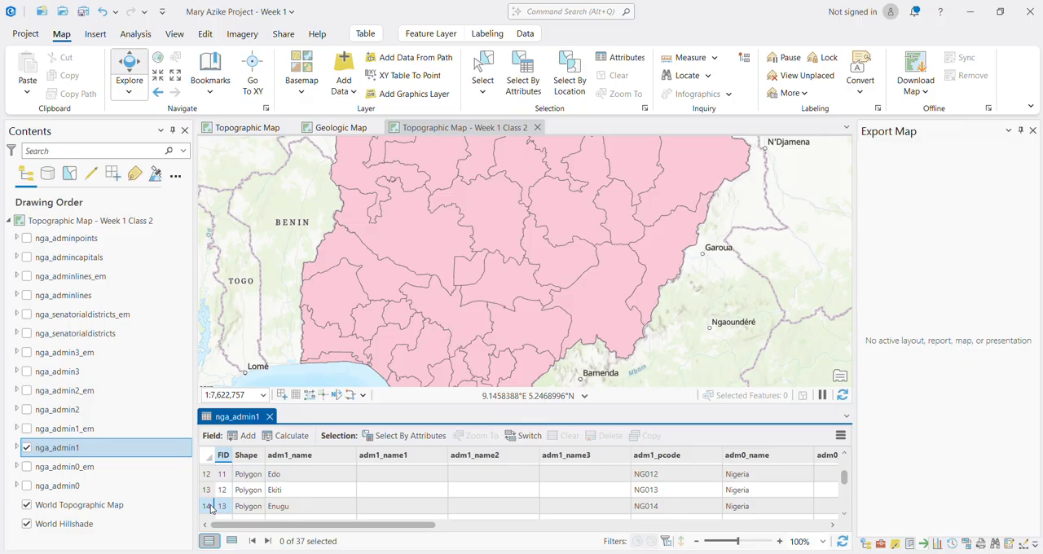
{"action": "left_click", "coordinate": [208, 506]}
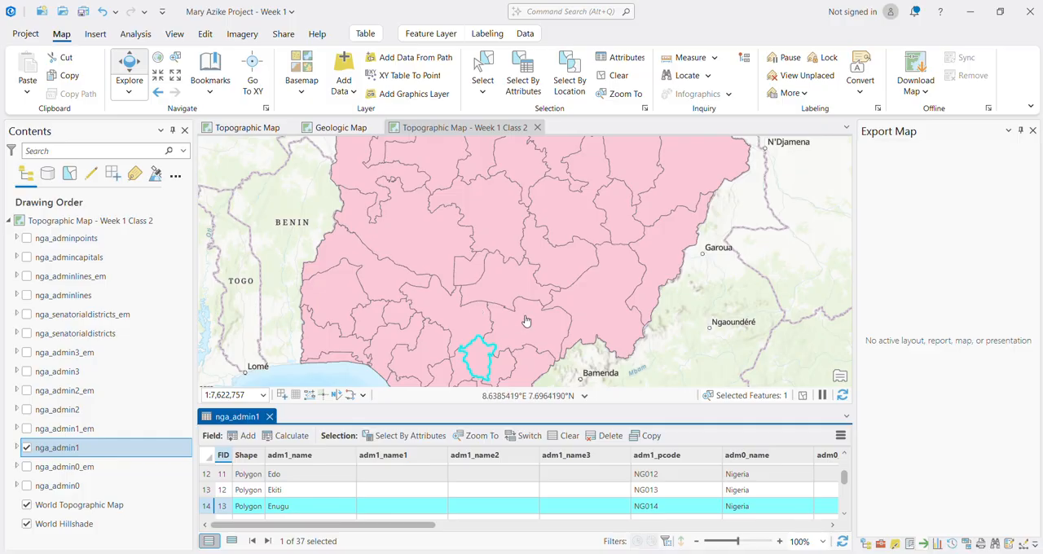
{"action": "left_click_drag", "start_coordinate": [524, 318], "coordinate": [530, 175]}
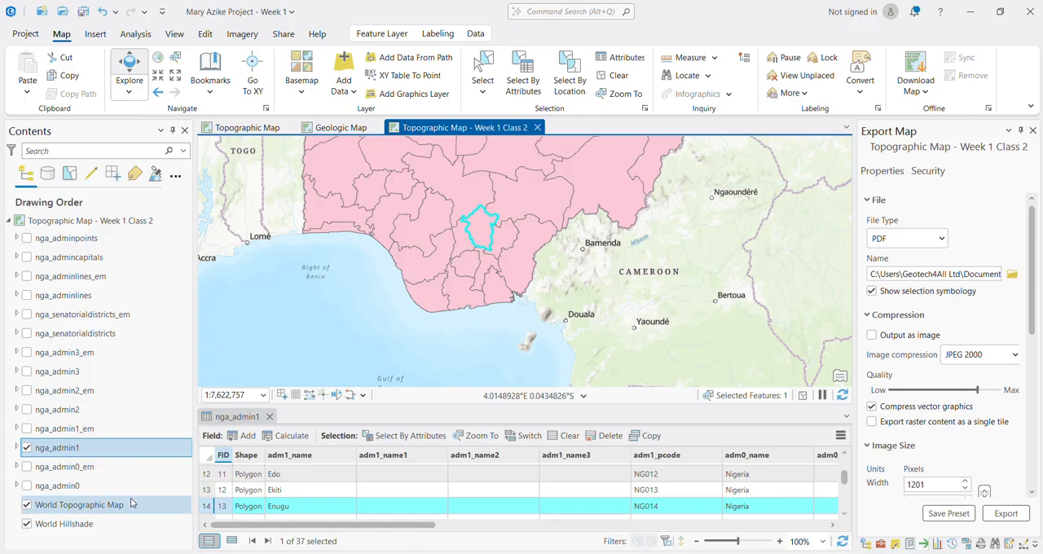
Step: Make a new layer from the selected Enugu feature of nga_admin1, and hide the original nga_admin1 layer
{"action": "left_click", "coordinate": [63, 456]}
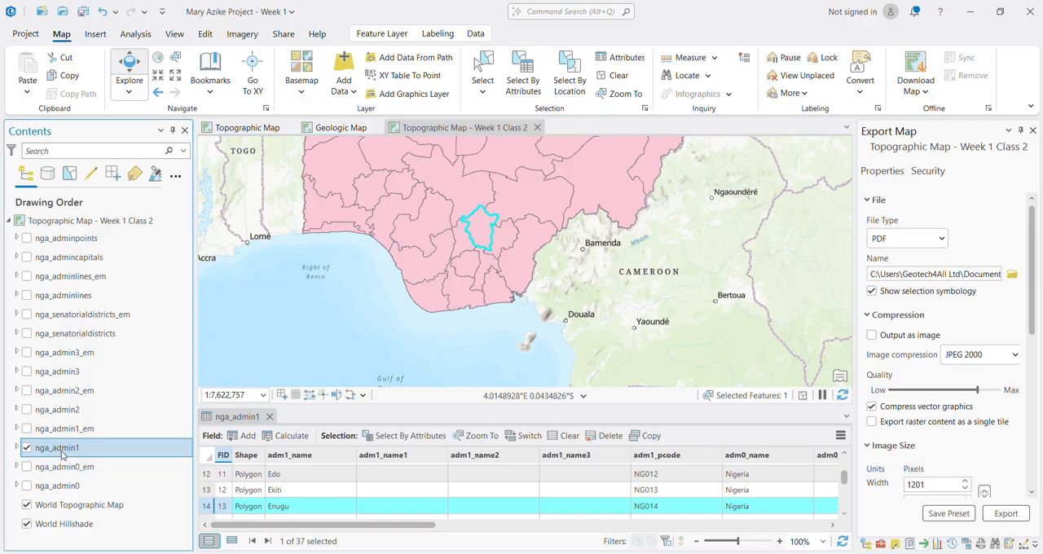
{"action": "right_click", "coordinate": [63, 456]}
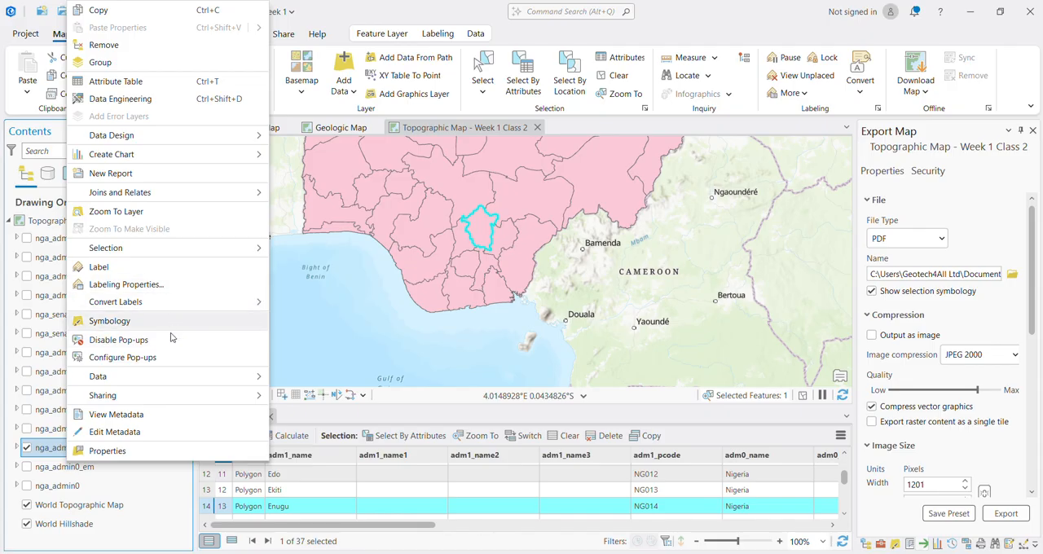
{"action": "mouse_move", "coordinate": [203, 252]}
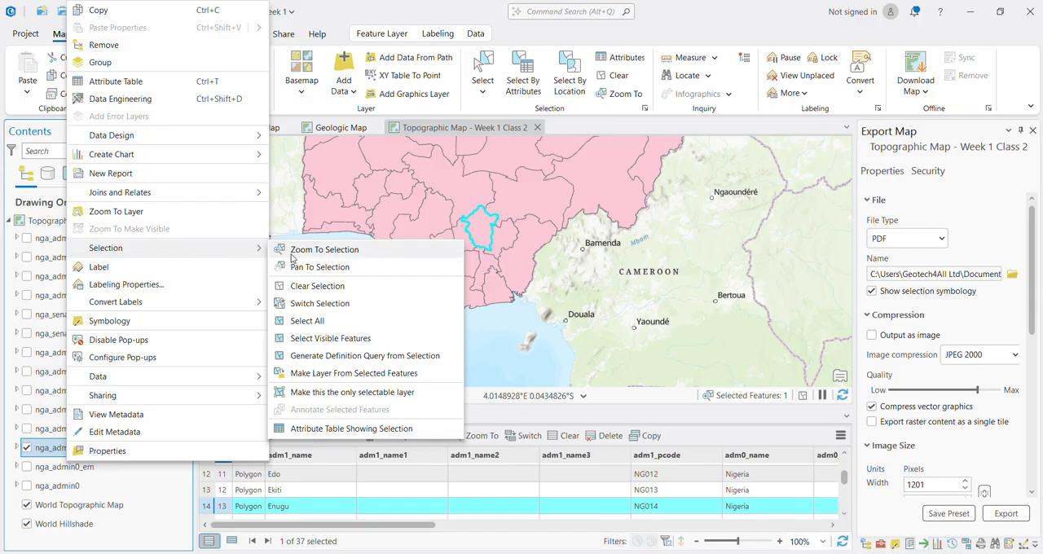
{"action": "left_click", "coordinate": [338, 374]}
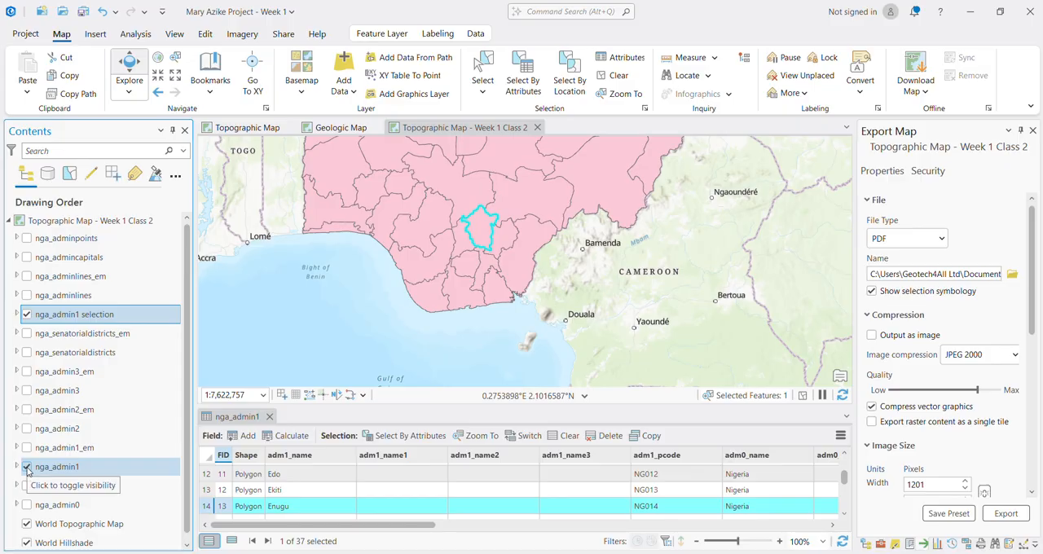
{"action": "left_click", "coordinate": [27, 467]}
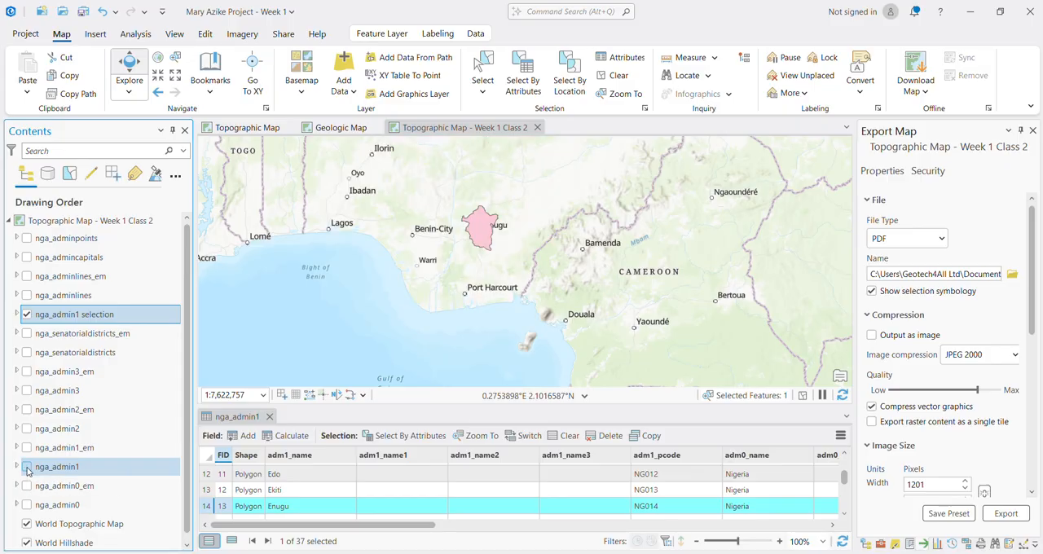
Step: Zoom the map to the extent of the nga_admin1 selection layer
{"action": "scroll", "coordinate": [482, 226], "scroll_direction": "up", "scroll_amount": 5}
{"action": "scroll", "coordinate": [482, 226], "scroll_direction": "up", "scroll_amount": 3}
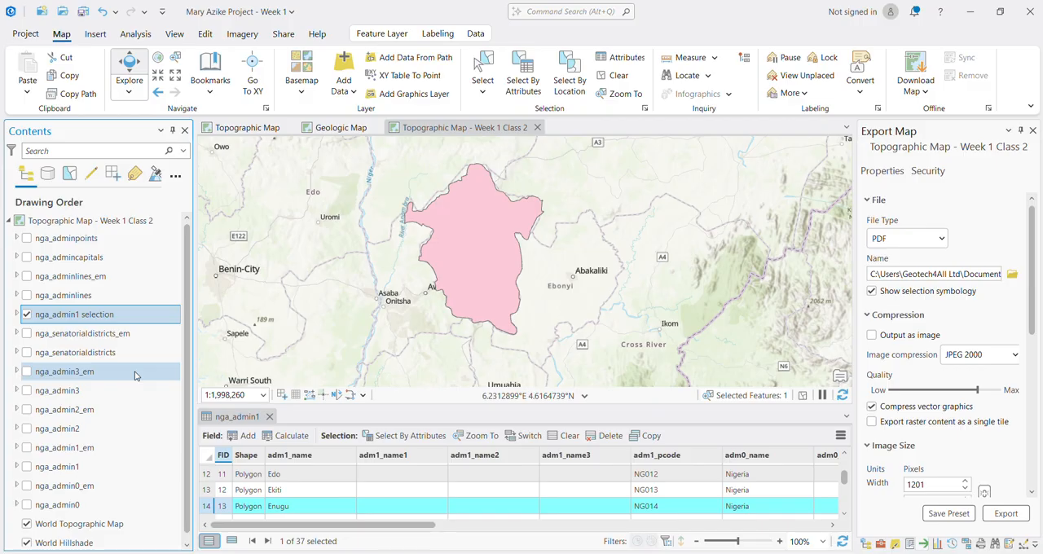
{"action": "right_click", "coordinate": [52, 322]}
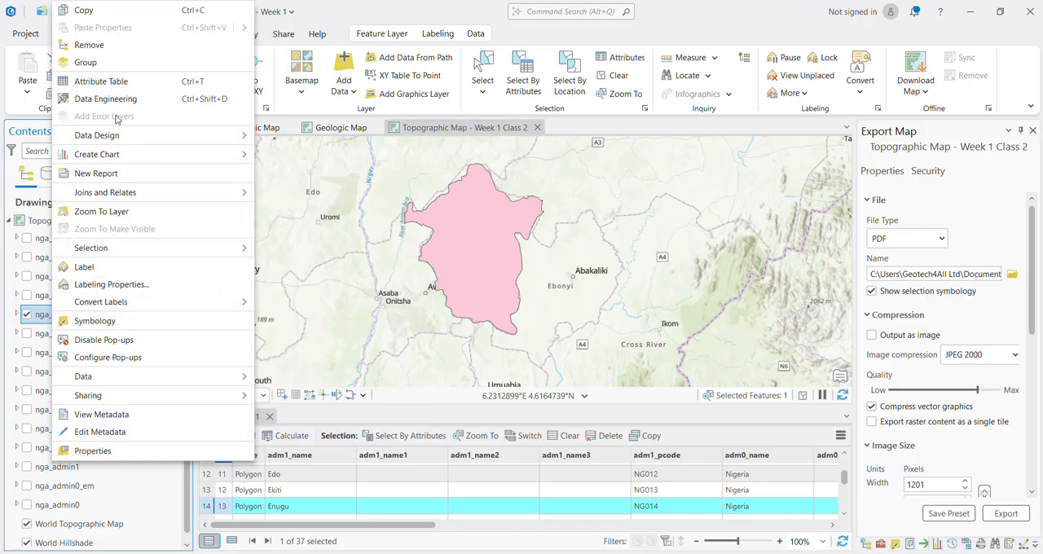
{"action": "left_click", "coordinate": [102, 211]}
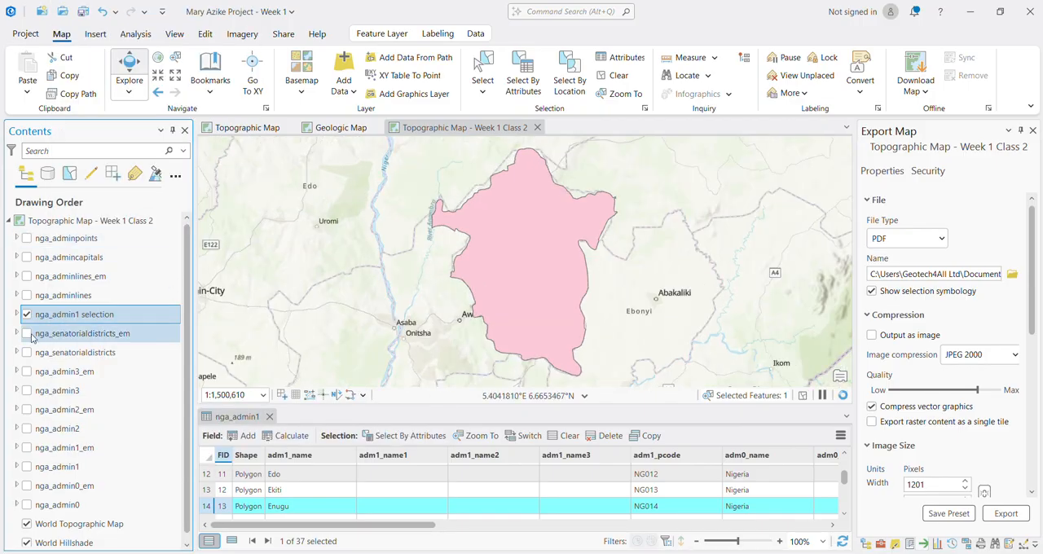
Step: Expand the legend of the nga_admin1 selection layer and apply the thin Black Outline symbol from the ArcGIS 2D gallery
{"action": "left_click", "coordinate": [17, 314]}
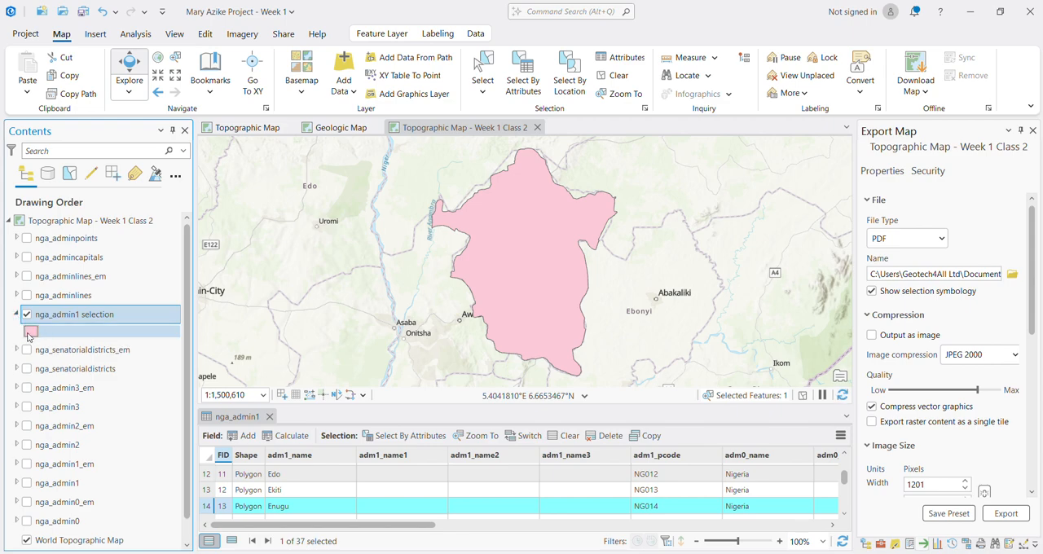
{"action": "left_click", "coordinate": [30, 332]}
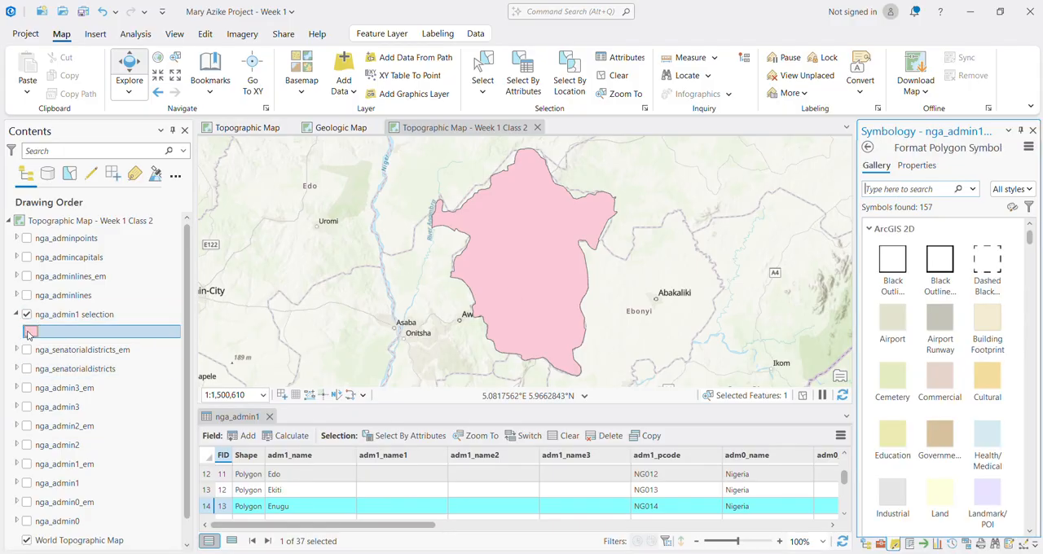
{"action": "left_click", "coordinate": [941, 321]}
{"action": "left_click", "coordinate": [892, 262]}
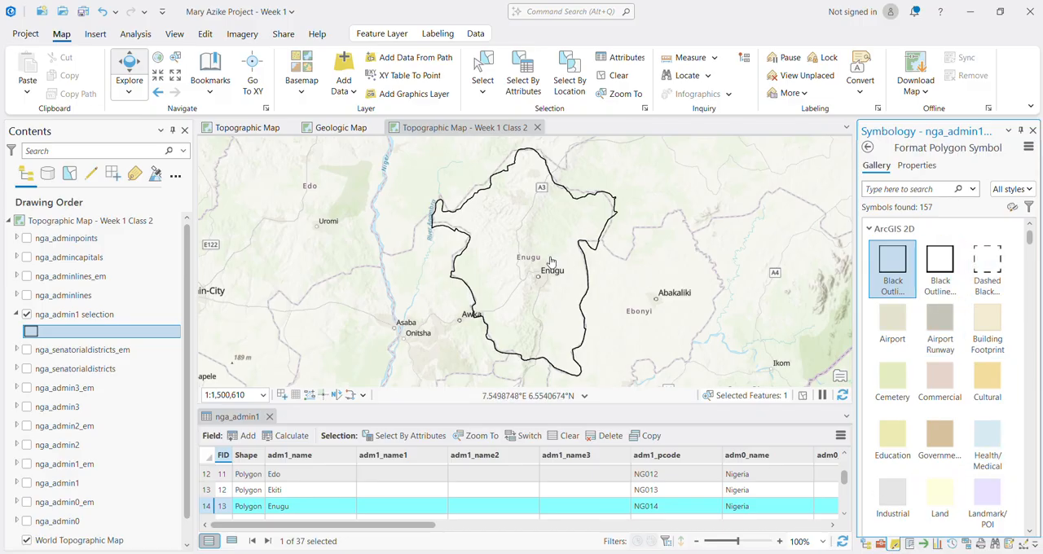
Step: Rename the nga_admin1 selection layer as Enugu State and collapse its legend
{"action": "left_click", "coordinate": [74, 316]}
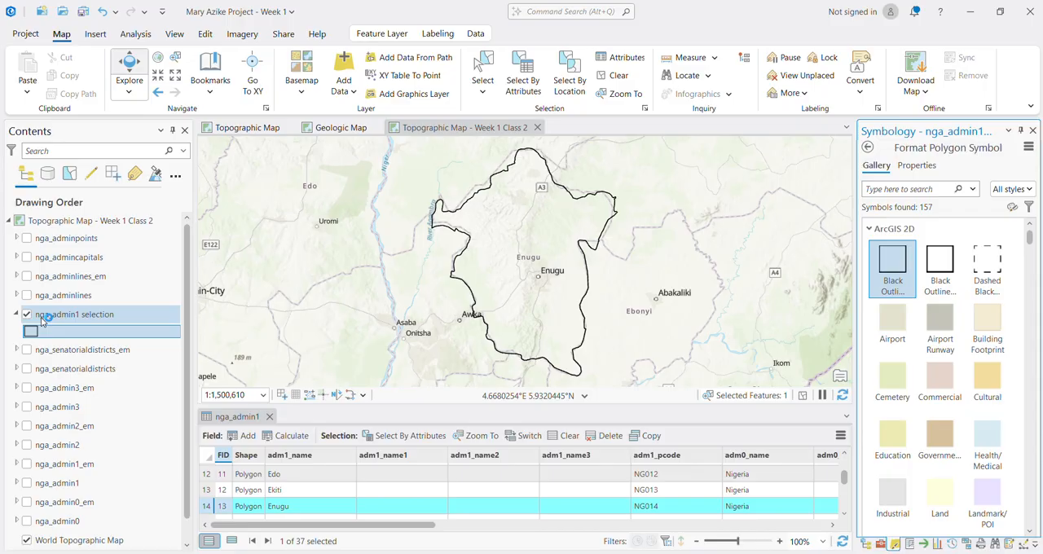
{"action": "left_click", "coordinate": [105, 320]}
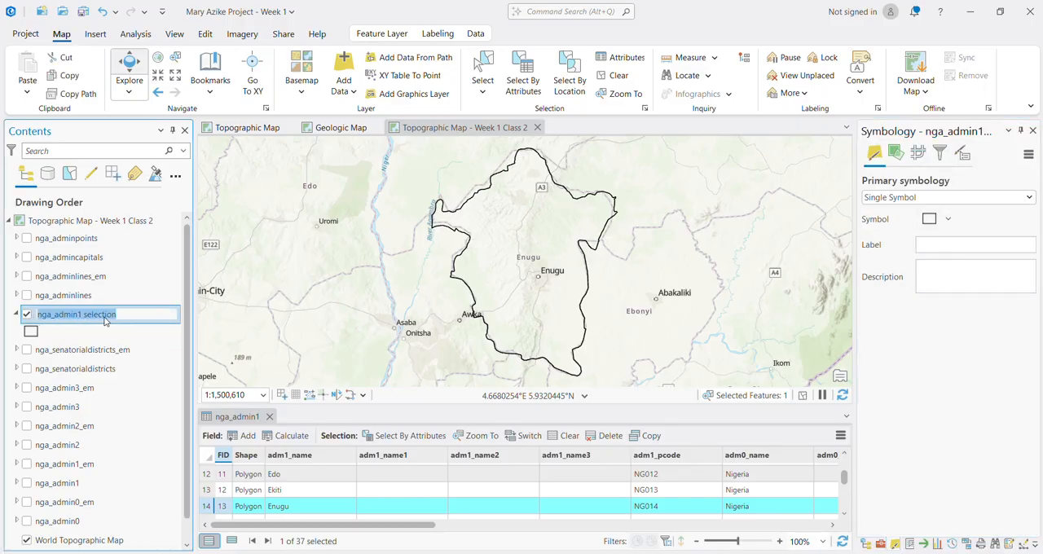
{"action": "type", "text": "Enug"}
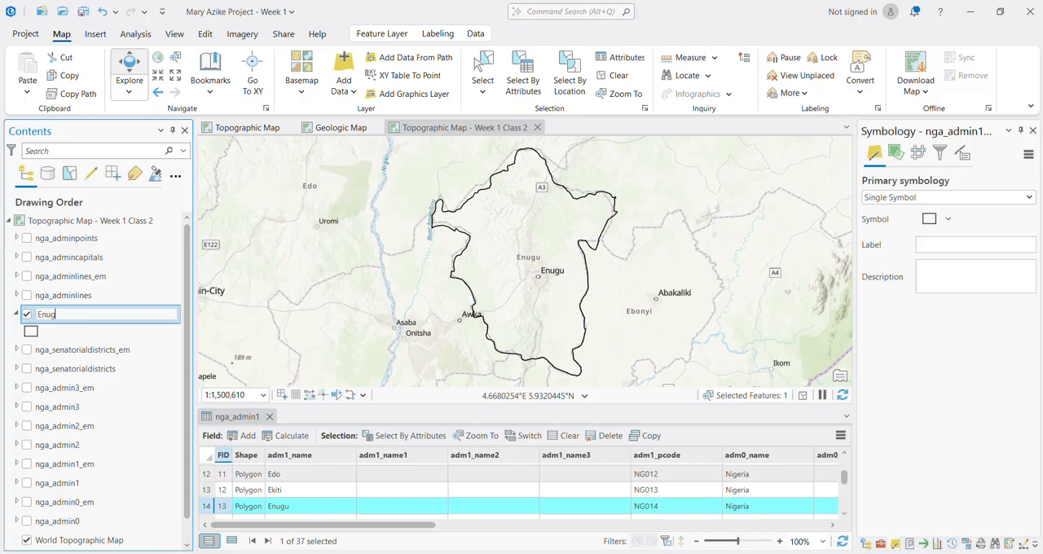
{"action": "type", "text": "u State"}
{"action": "key", "text": "Return"}
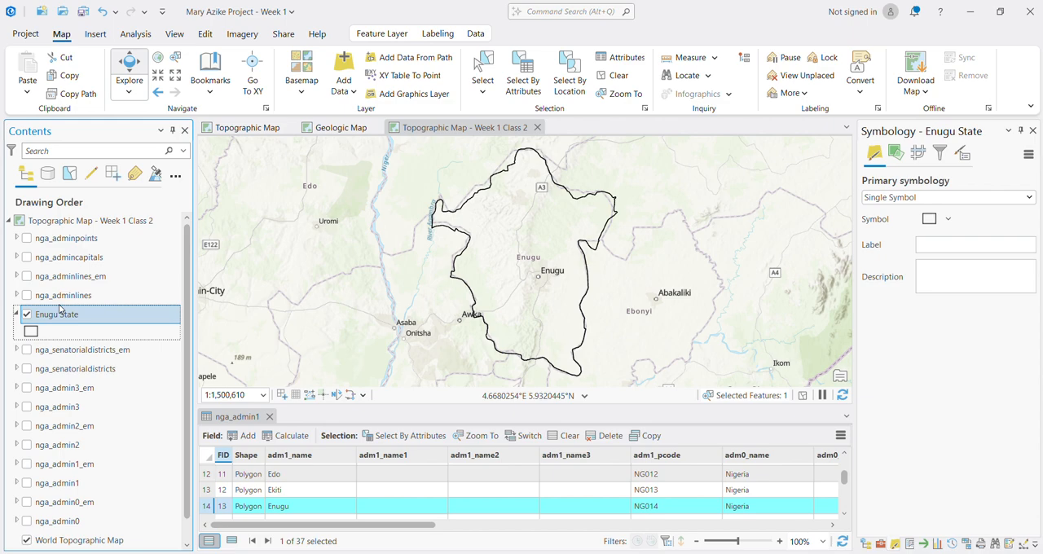
{"action": "left_click", "coordinate": [17, 314]}
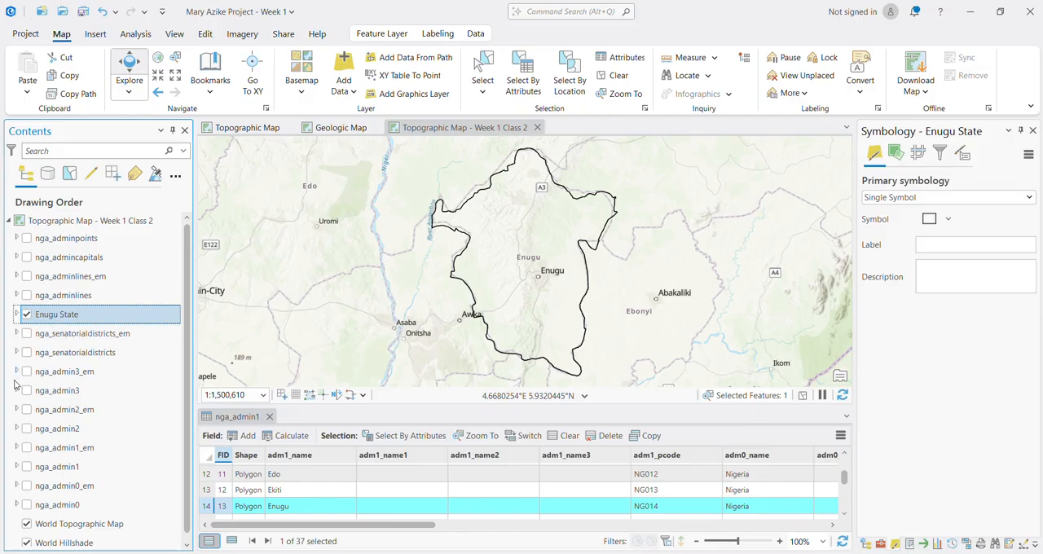
Step: Close the nga_admin1 attribute table and hide the Enugu State layer
{"action": "left_click", "coordinate": [269, 416]}
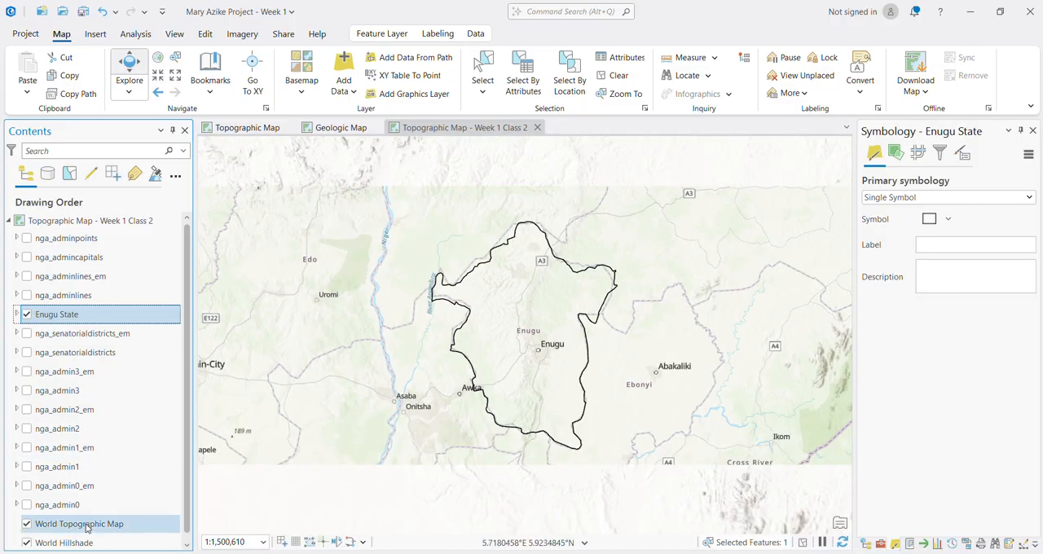
{"action": "left_click", "coordinate": [26, 315]}
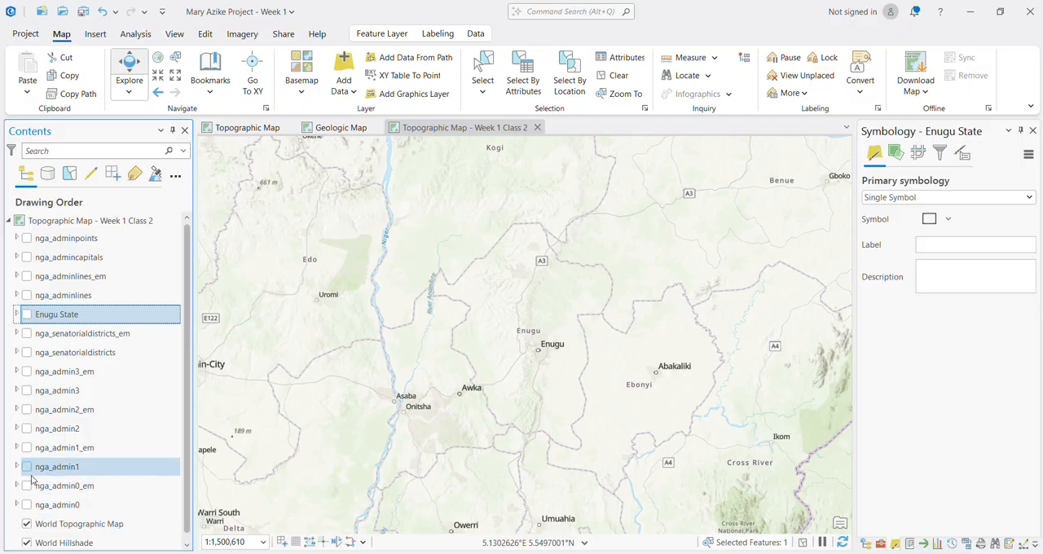
{"action": "left_click", "coordinate": [29, 506]}
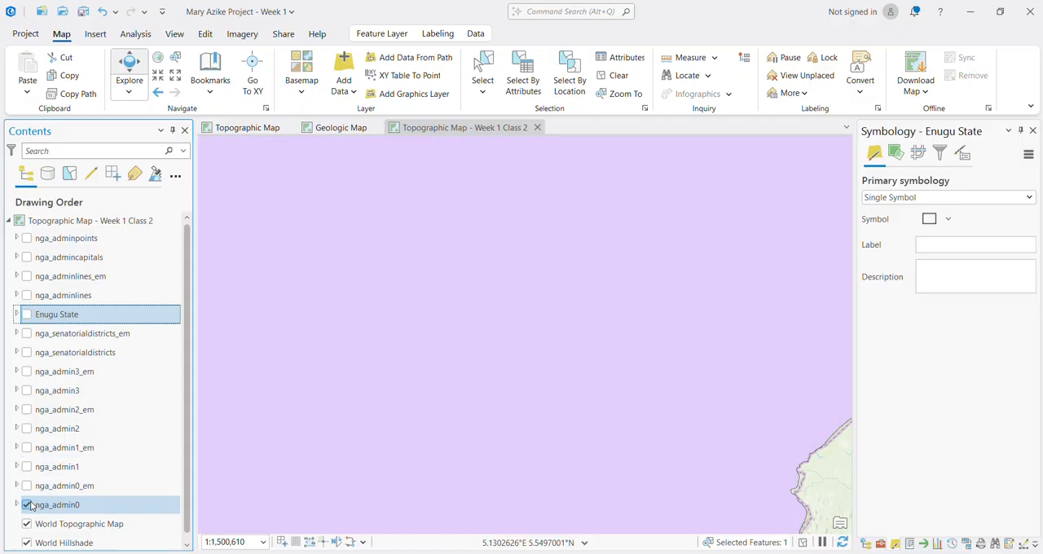
{"action": "left_click", "coordinate": [29, 505]}
Step: Display the nga_admin1 layer across Nigeria and clear the selection of the Enugu feature
{"action": "scroll", "coordinate": [415, 361], "scroll_direction": "down", "scroll_amount": 5}
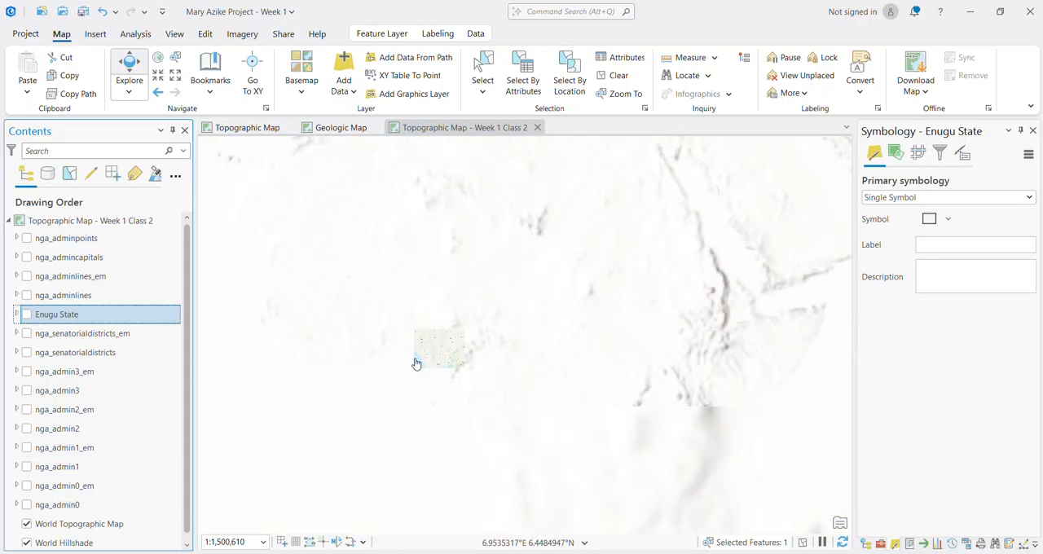
{"action": "scroll", "coordinate": [391, 363], "scroll_direction": "up", "scroll_amount": 2}
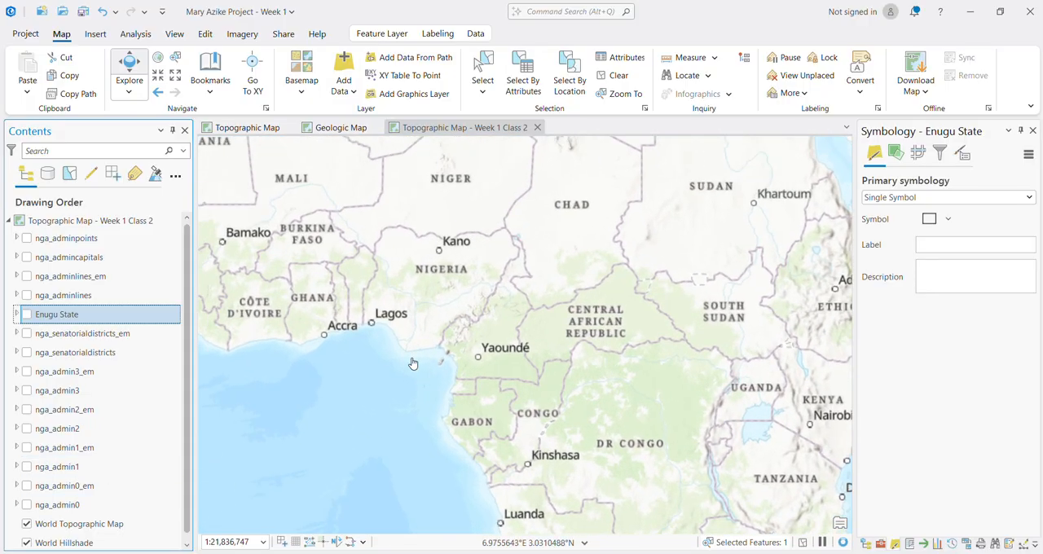
{"action": "scroll", "coordinate": [350, 309], "scroll_direction": "up", "scroll_amount": 4}
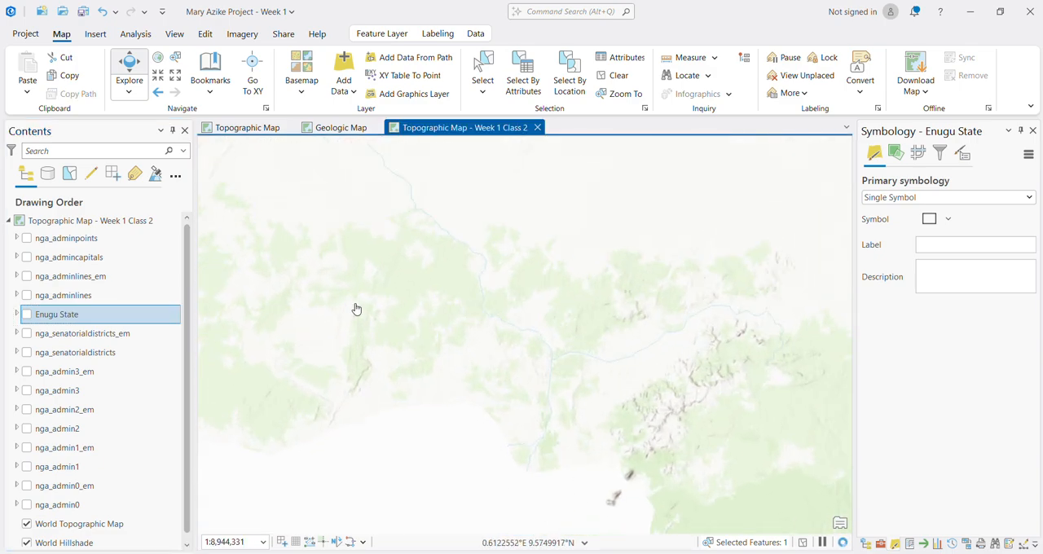
{"action": "left_click", "coordinate": [26, 467]}
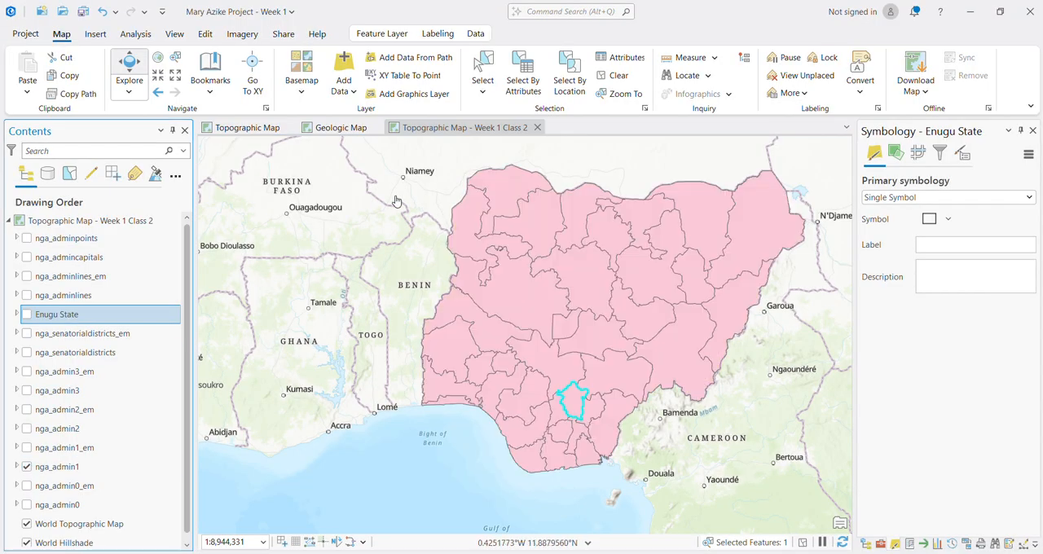
{"action": "left_click", "coordinate": [616, 76]}
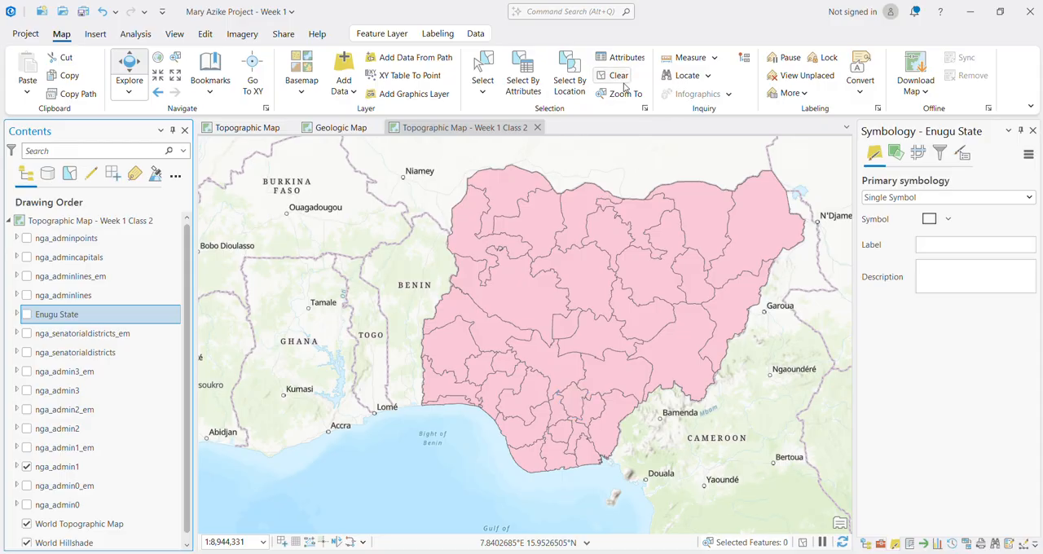
Step: Hide nga_admin1 and display the nga_admin2 local government boundaries across Nigeria instead
{"action": "left_click", "coordinate": [26, 467]}
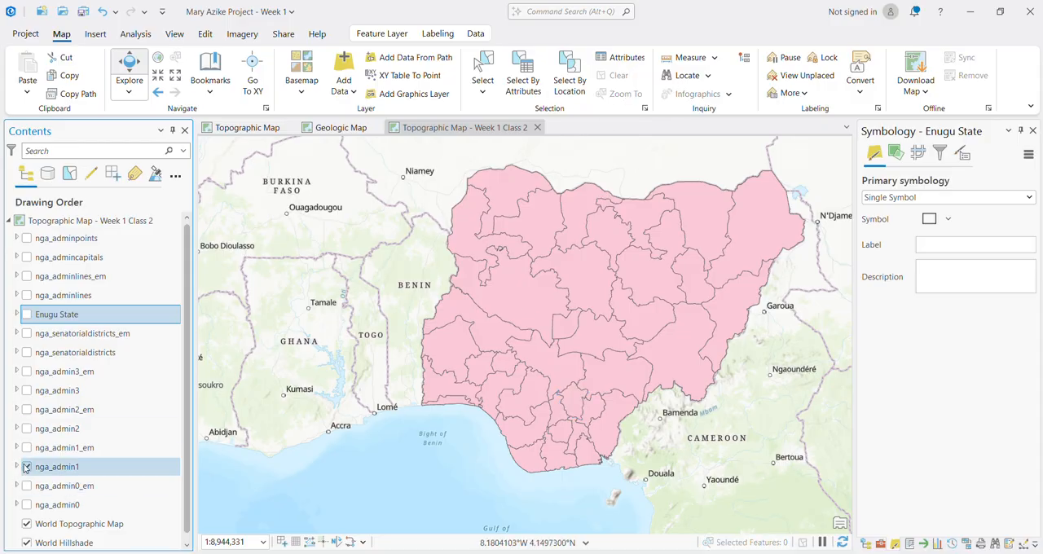
{"action": "left_click", "coordinate": [27, 429]}
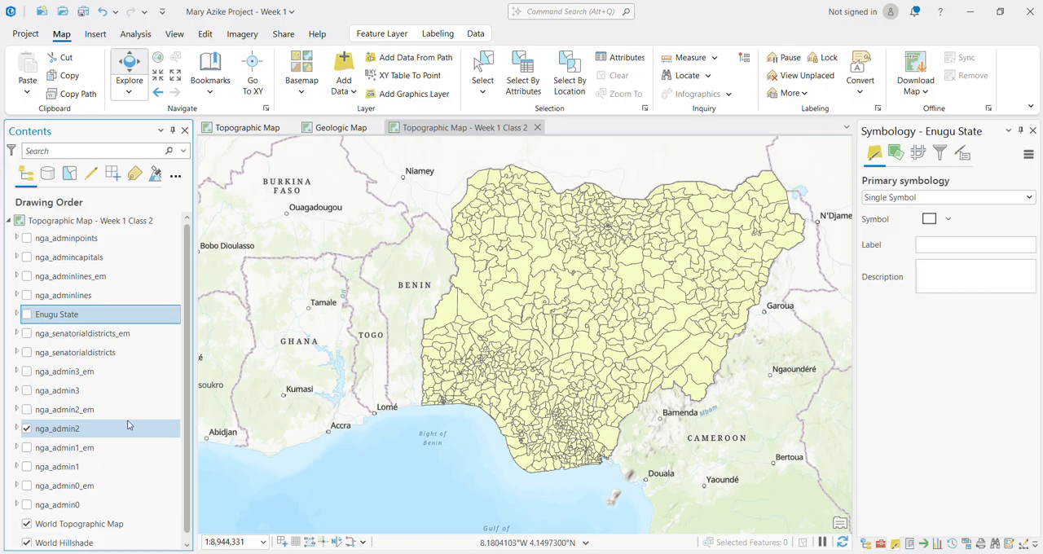
{"action": "left_click_drag", "start_coordinate": [577, 331], "coordinate": [517, 345]}
{"action": "scroll", "coordinate": [517, 345], "scroll_direction": "up", "scroll_amount": 2}
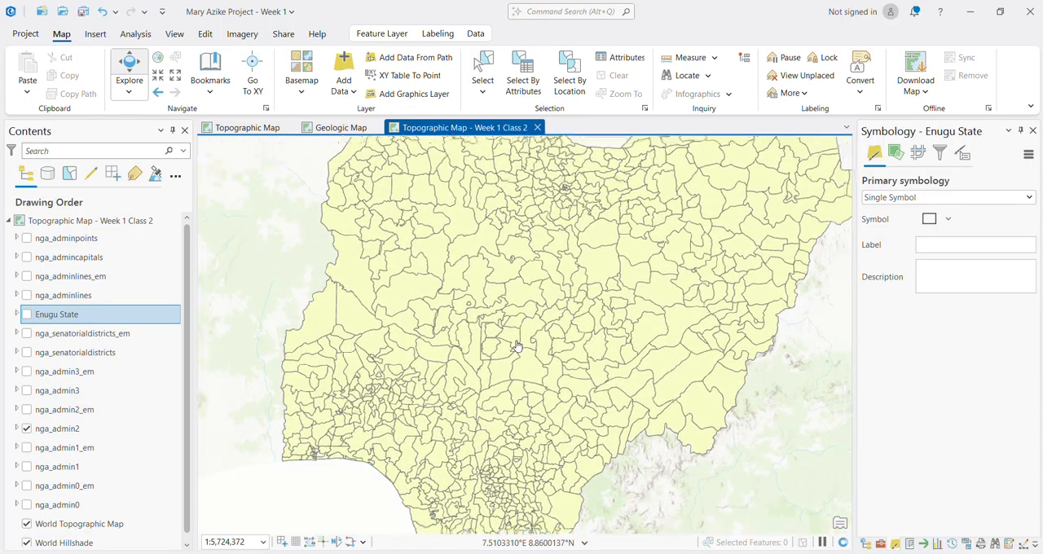
{"action": "scroll", "coordinate": [517, 346], "scroll_direction": "down", "scroll_amount": 2}
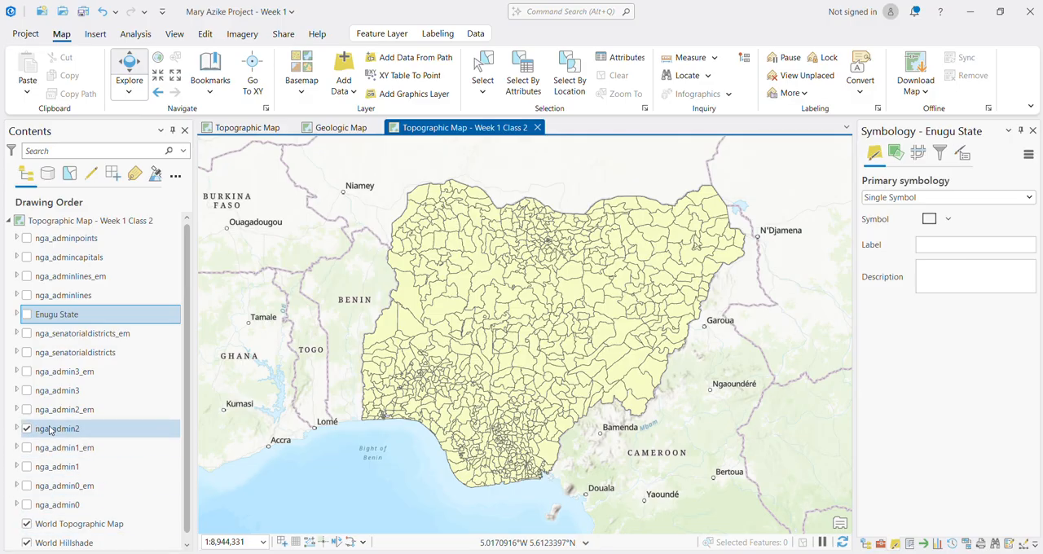
Step: Open the attribute table of nga_admin2 and look through its adm2_name and adm1_name fields
{"action": "left_click", "coordinate": [49, 430]}
{"action": "right_click", "coordinate": [49, 430]}
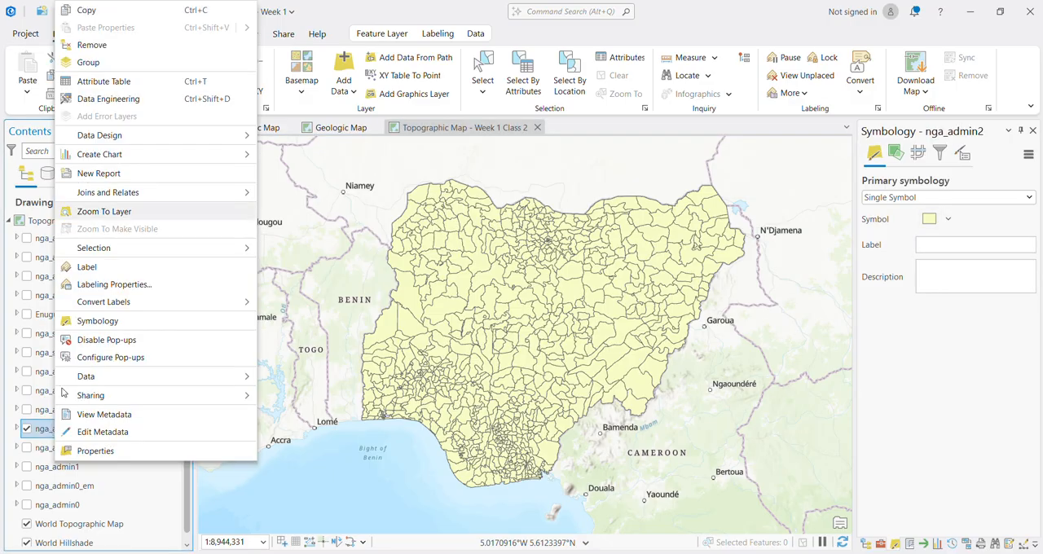
{"action": "left_click", "coordinate": [101, 85]}
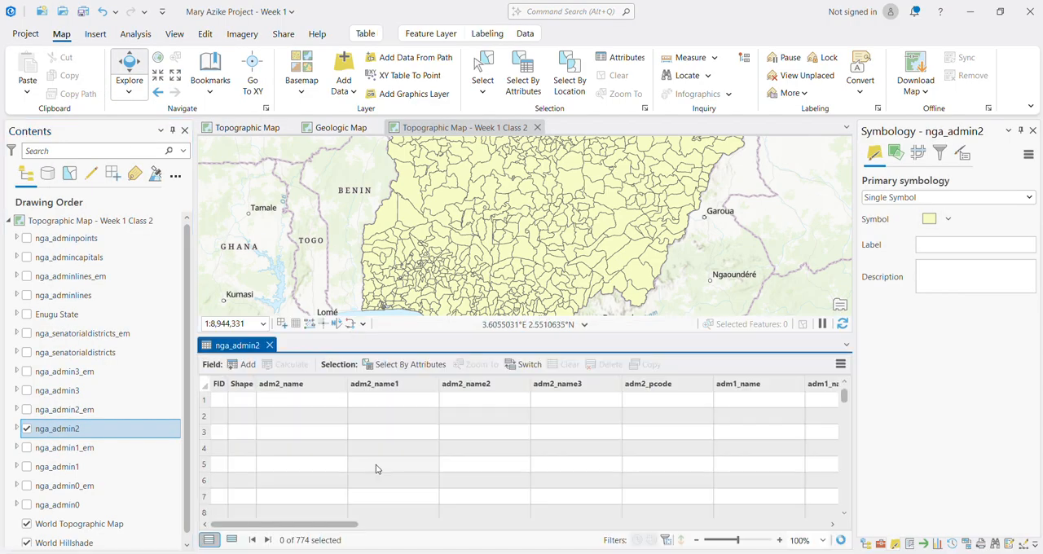
{"action": "left_click", "coordinate": [216, 400]}
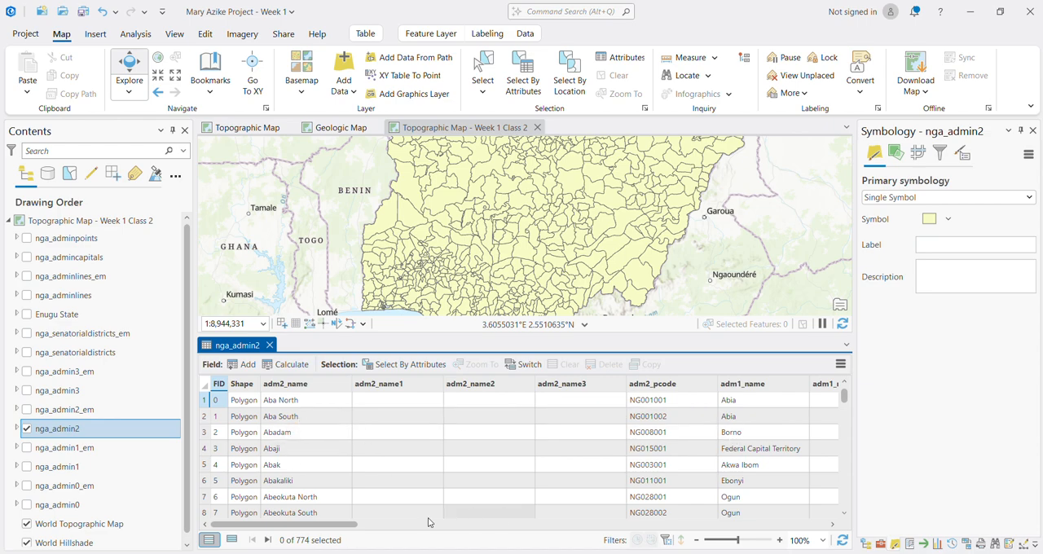
{"action": "mouse_move", "coordinate": [334, 526]}
{"action": "left_mouse_down"}
{"action": "mouse_move", "coordinate": [839, 511]}
{"action": "mouse_move", "coordinate": [343, 523]}
{"action": "left_mouse_up"}
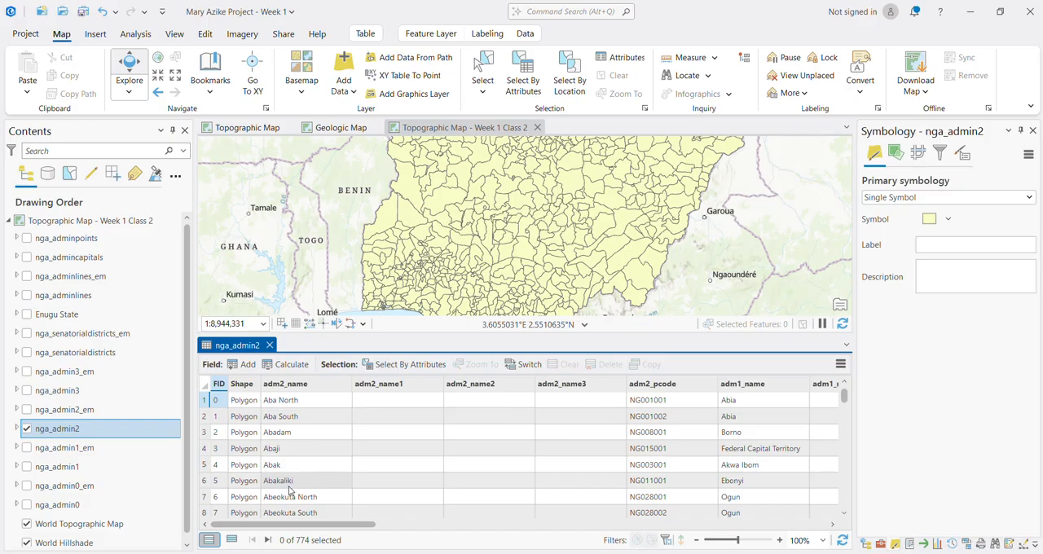
{"action": "scroll", "coordinate": [289, 489], "scroll_direction": "down", "scroll_amount": 2}
{"action": "scroll", "coordinate": [289, 489], "scroll_direction": "up", "scroll_amount": 2}
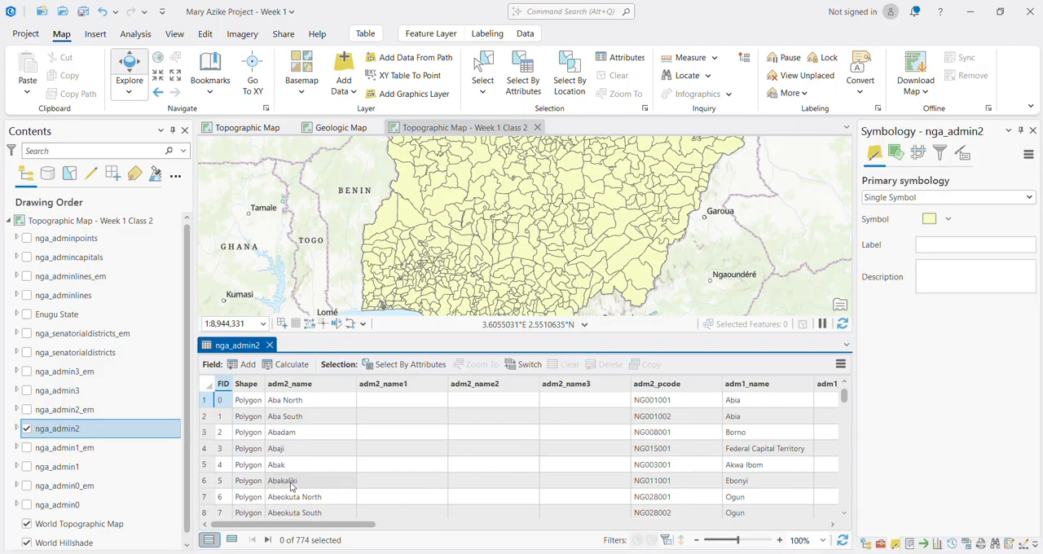
Step: Select the Abakaliki record in the nga_admin2 table and locate its polygon on the map
{"action": "left_click", "coordinate": [211, 485]}
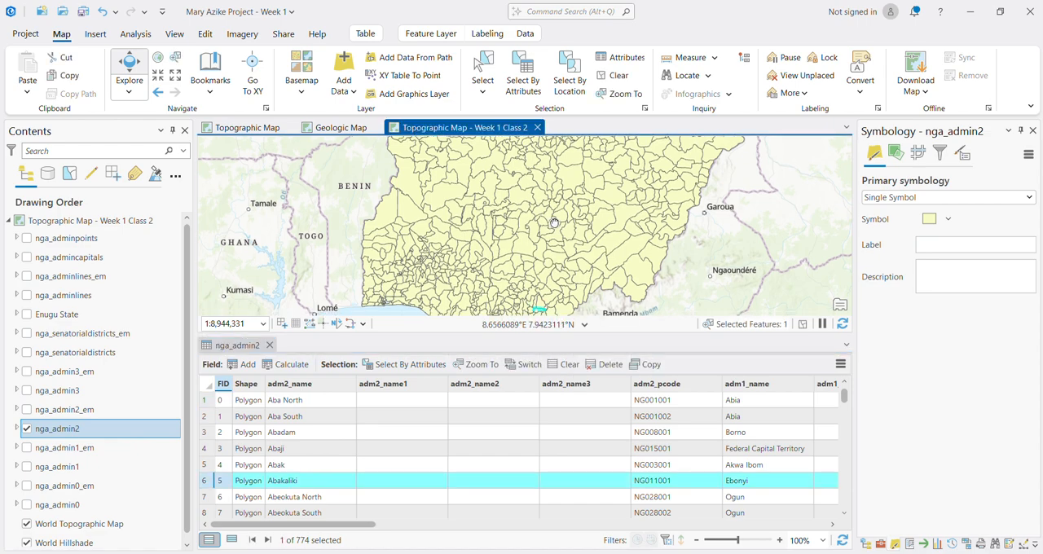
{"action": "left_click_drag", "start_coordinate": [554, 222], "coordinate": [554, 152]}
{"action": "scroll", "coordinate": [537, 237], "scroll_direction": "up", "scroll_amount": 2}
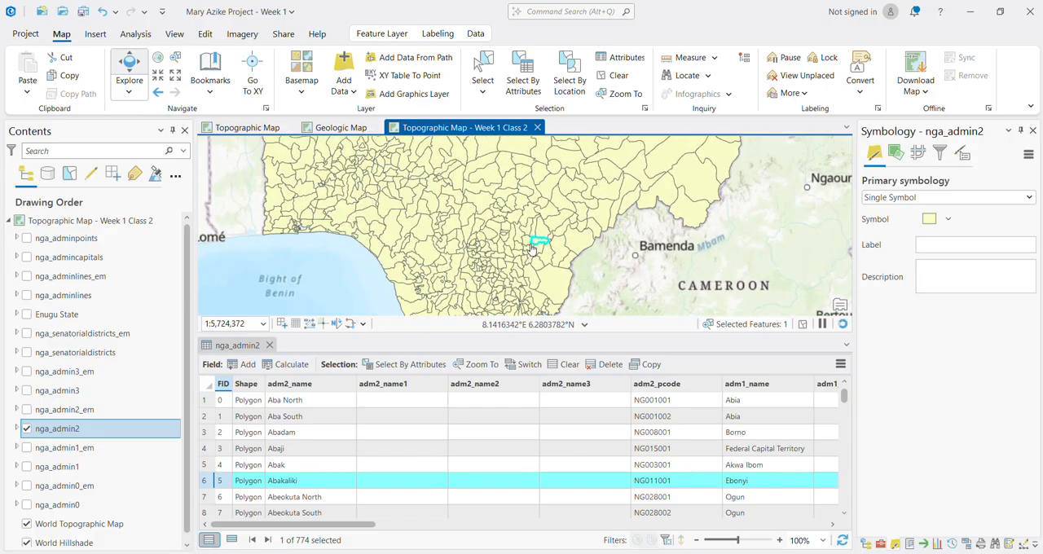
Step: Try selecting ranges of nga_admin2 records, from Aba North to Abakaliki and from Aba North to Abak, then Aba North alone
{"action": "left_click", "coordinate": [205, 400], "text": "shift"}
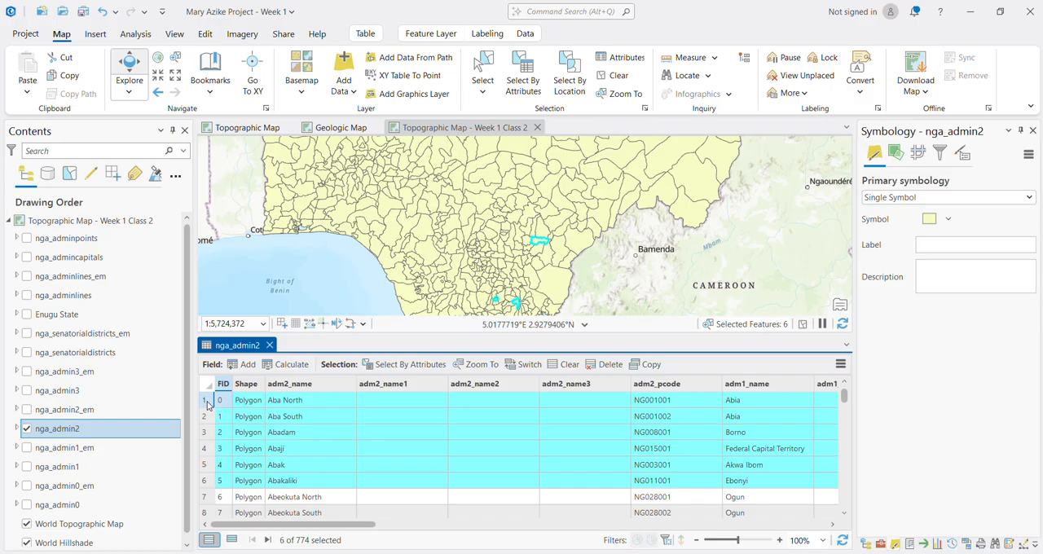
{"action": "left_click", "coordinate": [209, 482]}
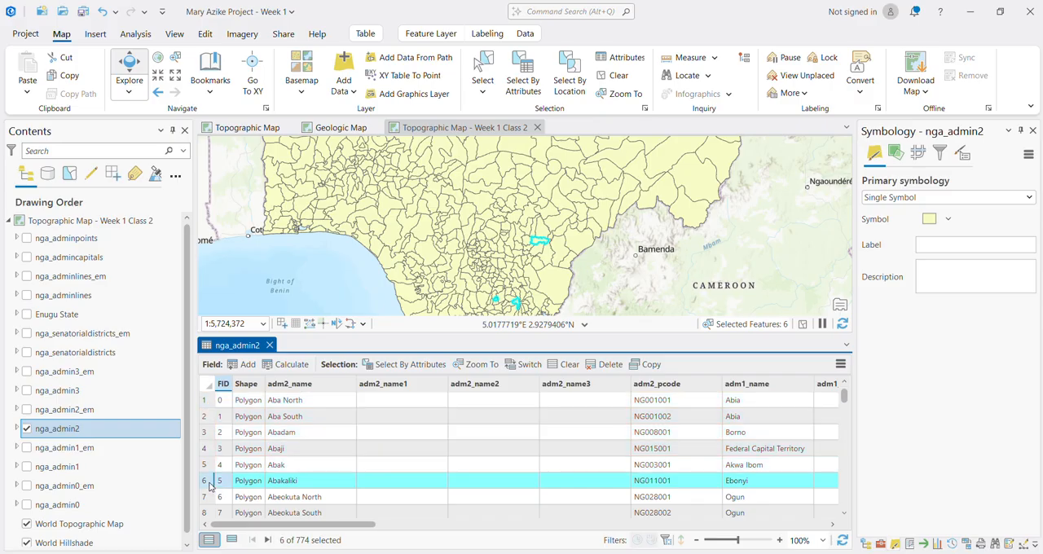
{"action": "left_click", "coordinate": [210, 465]}
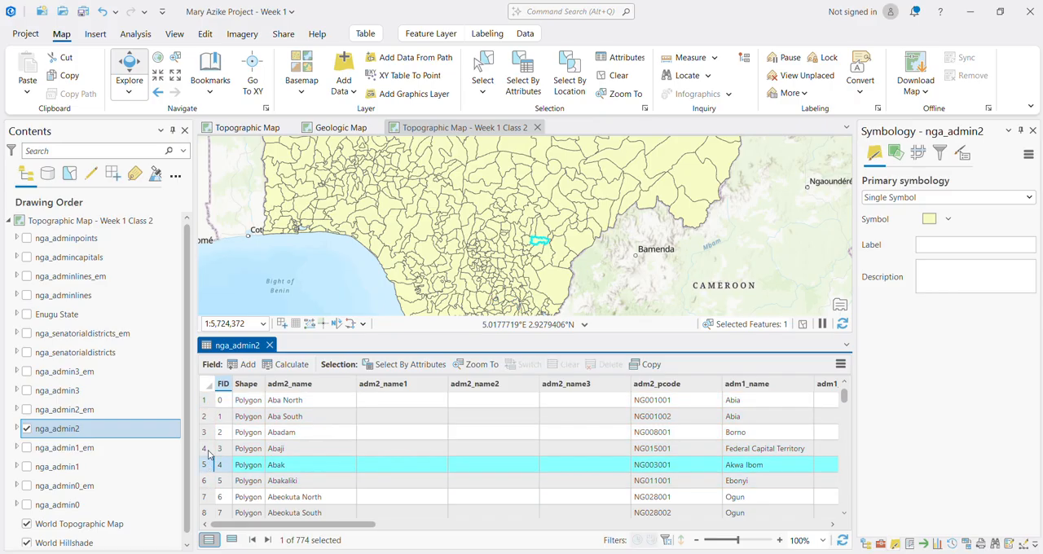
{"action": "left_click", "coordinate": [206, 401], "text": "shift"}
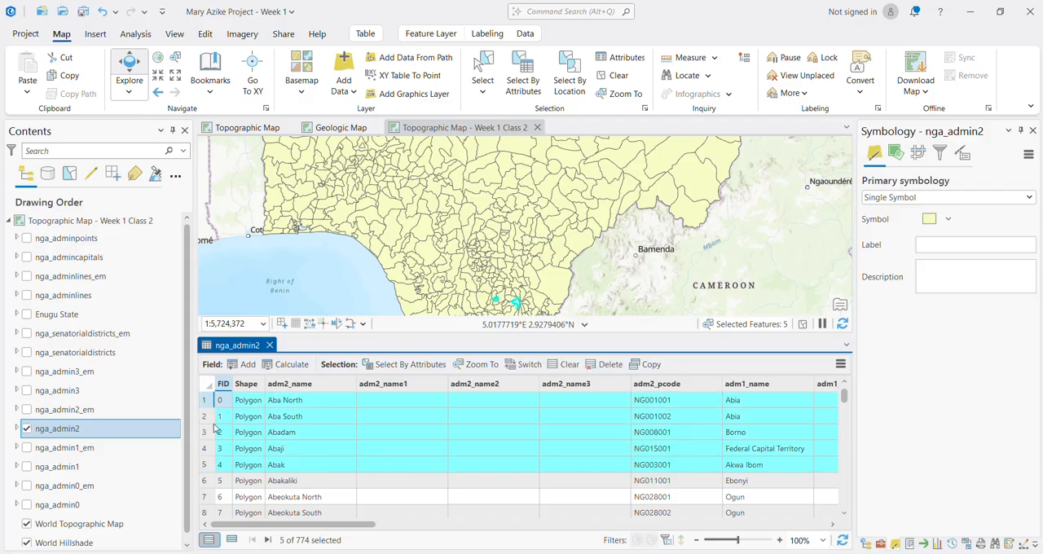
{"action": "left_click", "coordinate": [204, 405]}
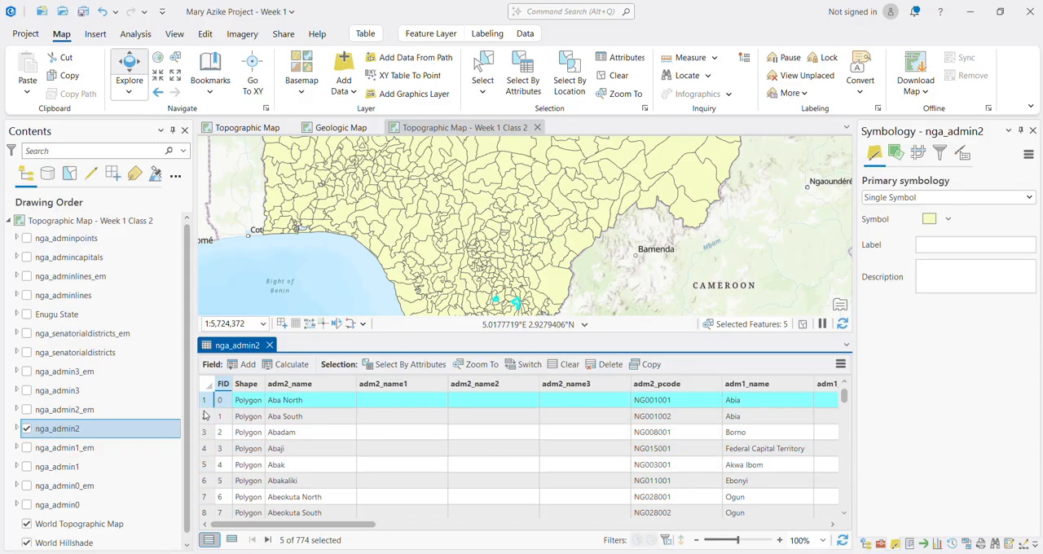
Step: Move the nga_admin2 record selection down the table to Abadam and Abaji
{"action": "left_click", "coordinate": [205, 418], "text": "ctrl"}
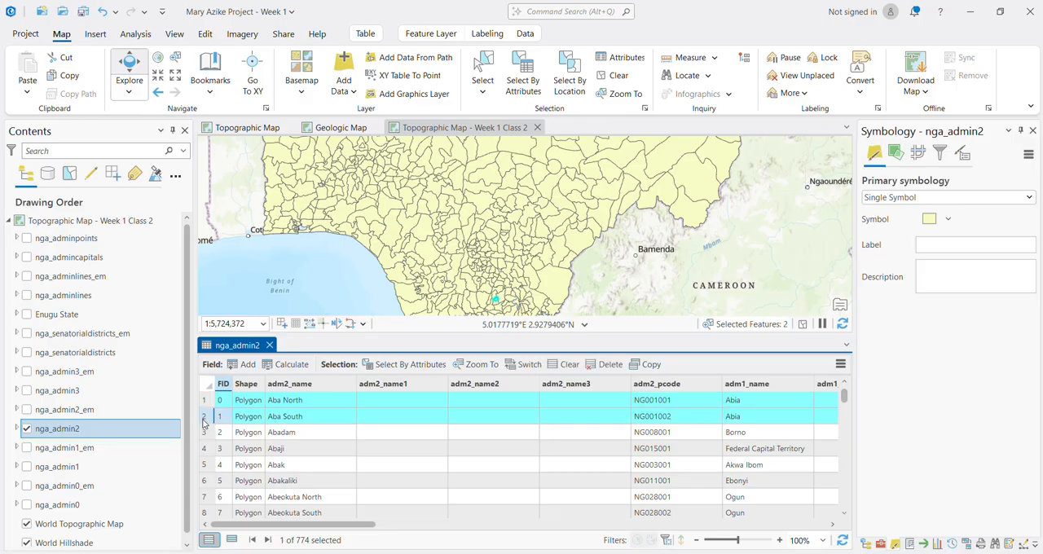
{"action": "left_click", "coordinate": [205, 433], "text": "shift"}
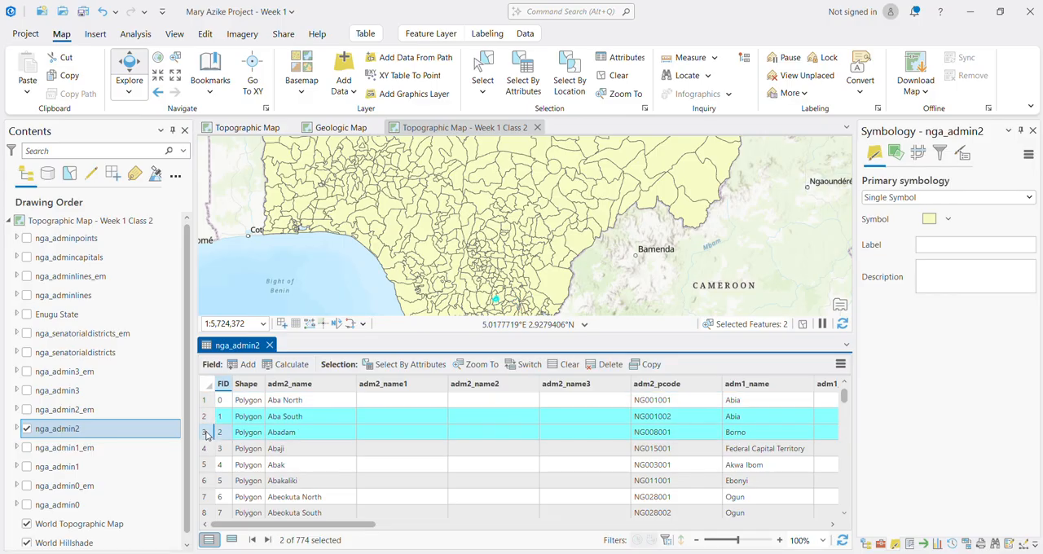
{"action": "left_click", "coordinate": [206, 449], "text": "shift"}
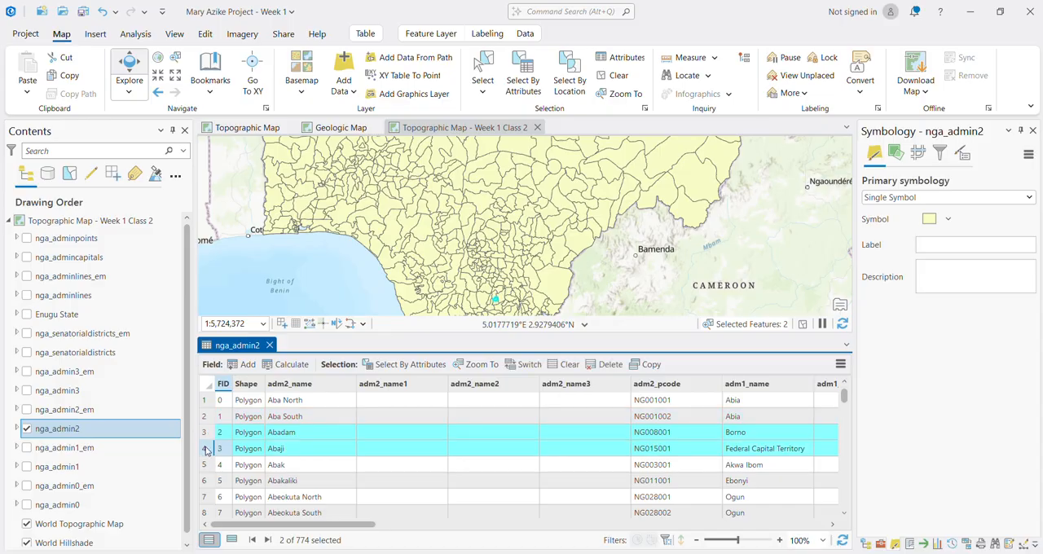
Step: Examine the local government names in the adm2_name field of the nga_admin2 table
{"action": "left_click_drag", "start_coordinate": [581, 236], "coordinate": [595, 173]}
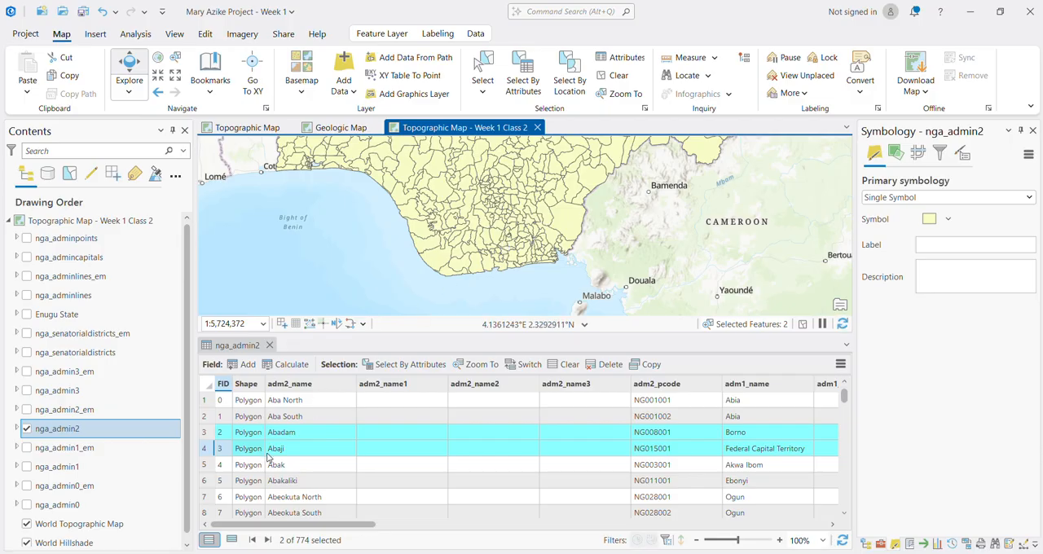
{"action": "left_click", "coordinate": [309, 449]}
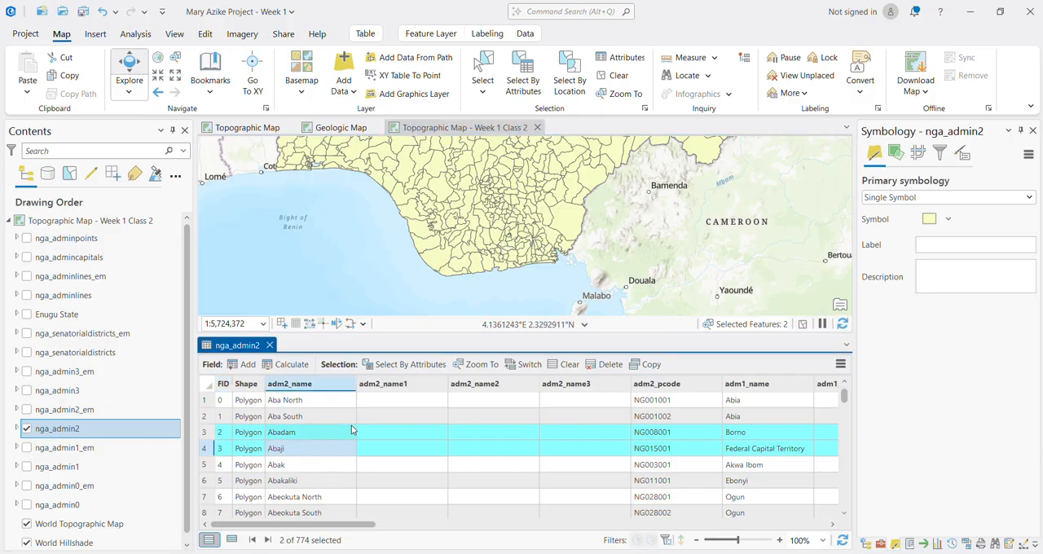
{"action": "scroll", "coordinate": [377, 468], "scroll_direction": "down", "scroll_amount": 5}
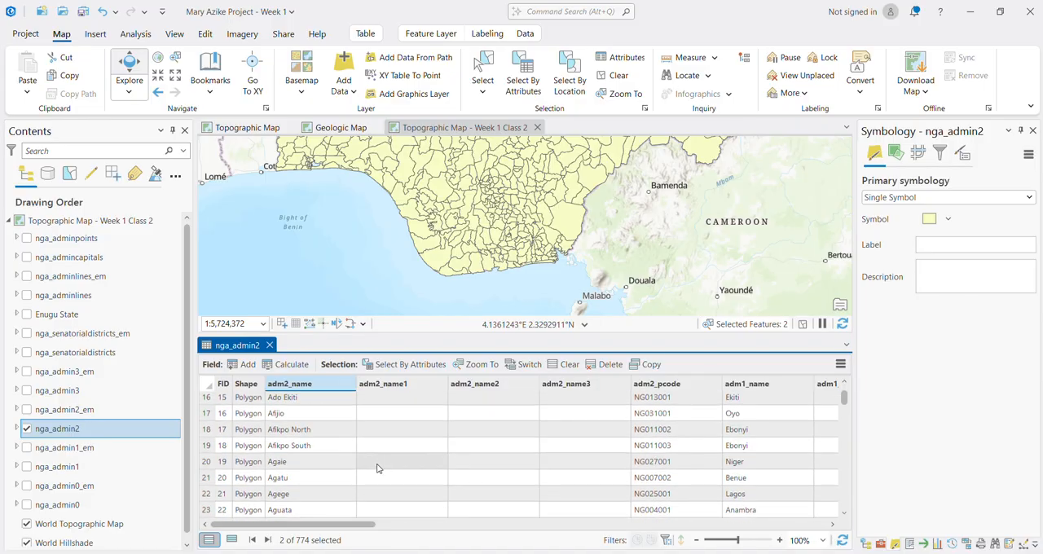
{"action": "scroll", "coordinate": [309, 486], "scroll_direction": "down", "scroll_amount": 2}
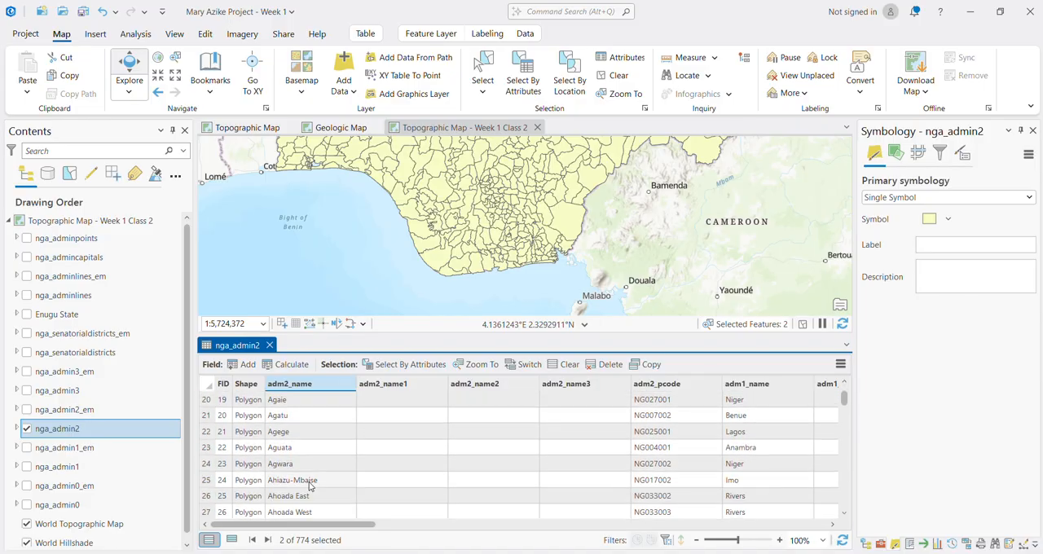
{"action": "scroll", "coordinate": [309, 486], "scroll_direction": "down", "scroll_amount": 3}
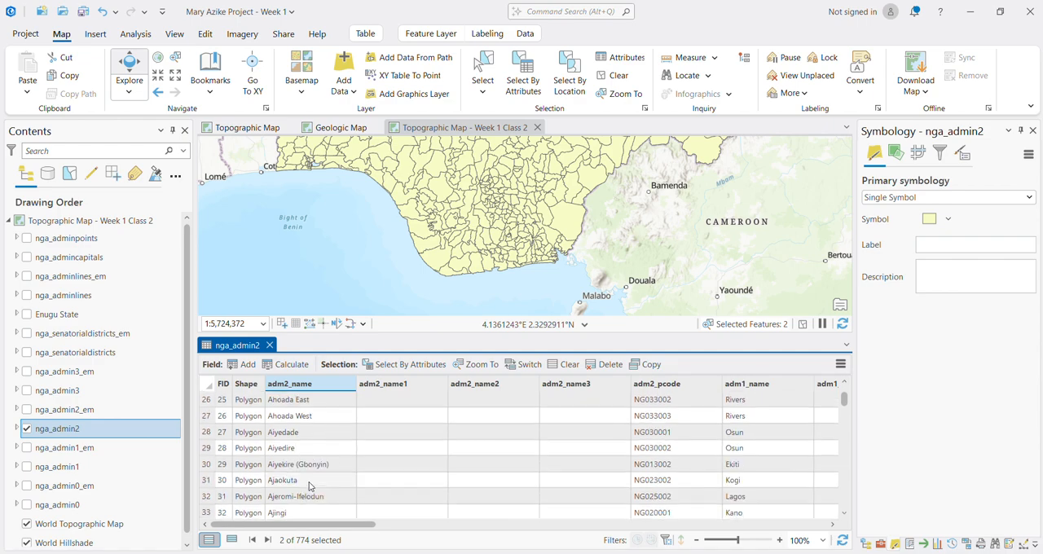
{"action": "scroll", "coordinate": [309, 487], "scroll_direction": "down", "scroll_amount": 2}
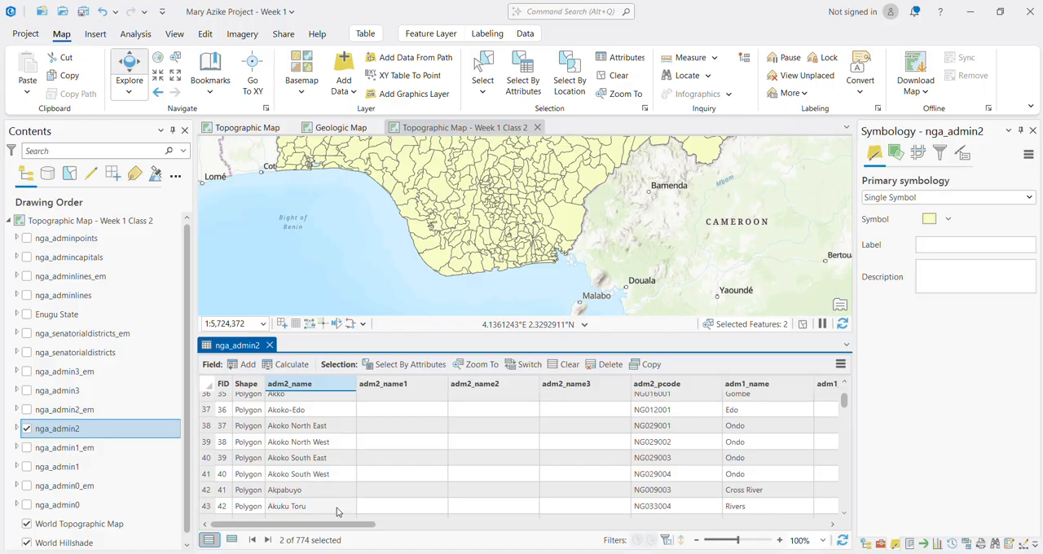
{"action": "scroll", "coordinate": [709, 499], "scroll_direction": "up", "scroll_amount": 12}
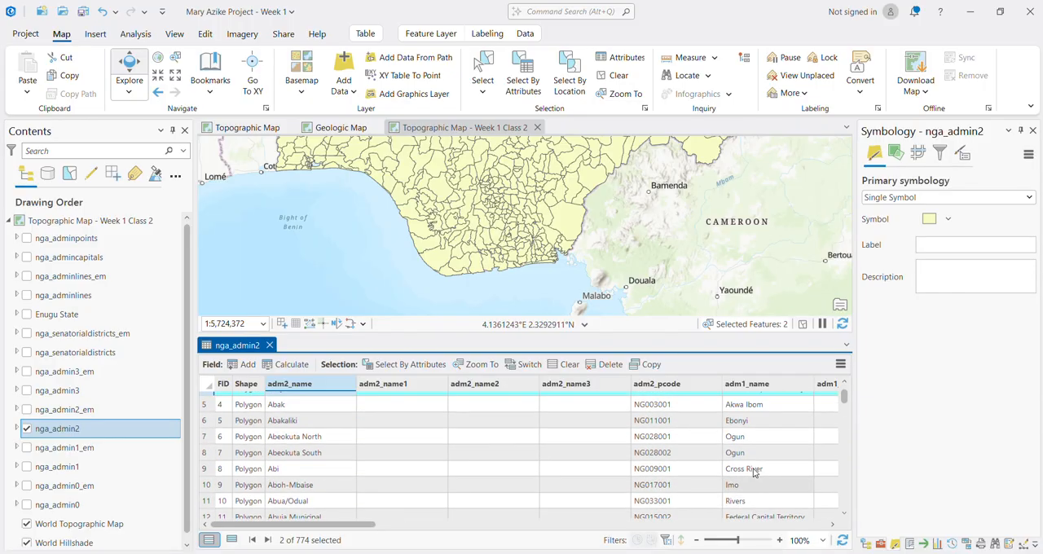
Step: Check the adm1_name values of the first nga_admin2 records and reduce the selection to the Abaji record
{"action": "left_click", "coordinate": [753, 480]}
{"action": "left_click", "coordinate": [743, 434]}
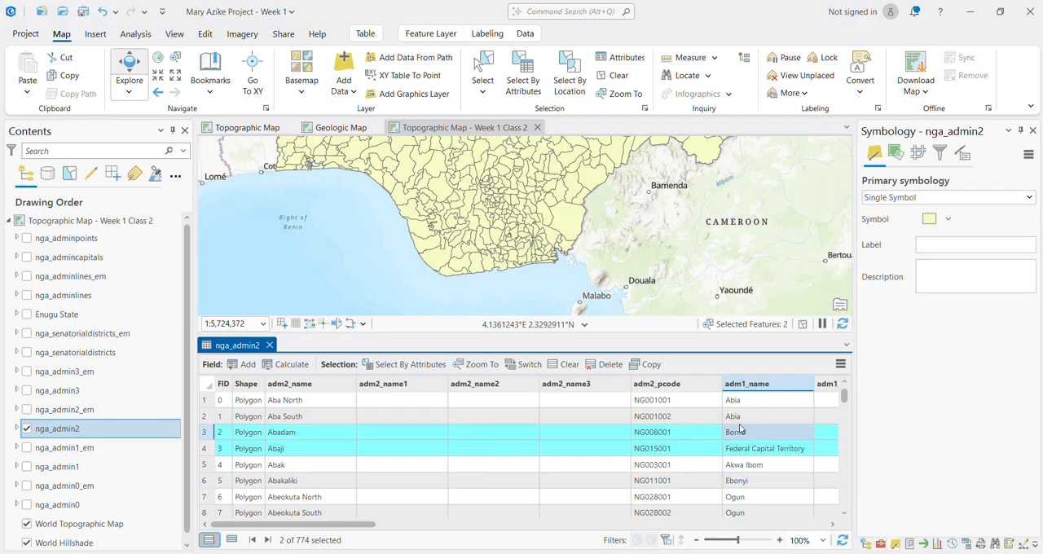
{"action": "left_click", "coordinate": [755, 418]}
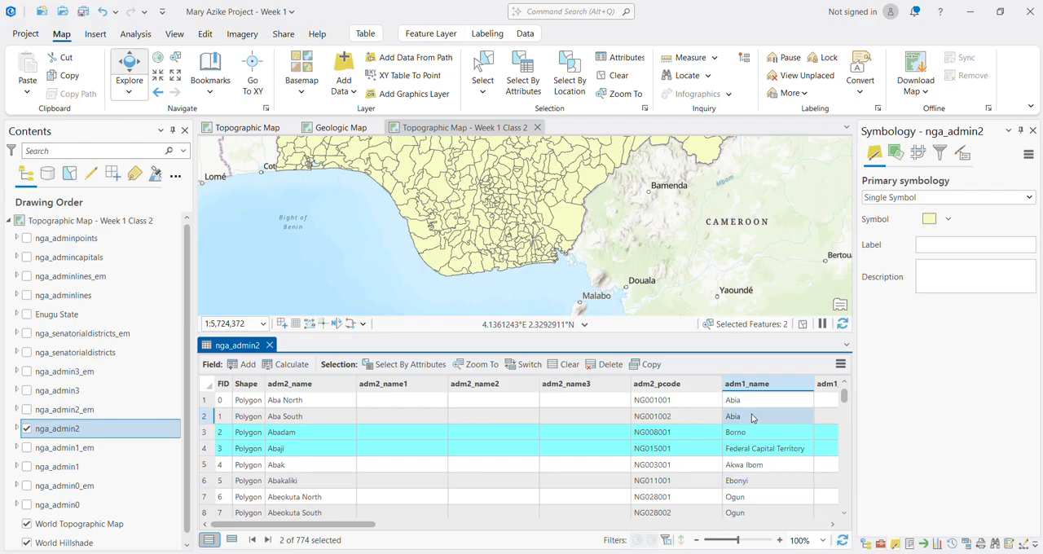
{"action": "left_click", "coordinate": [212, 438]}
{"action": "left_click", "coordinate": [212, 451]}
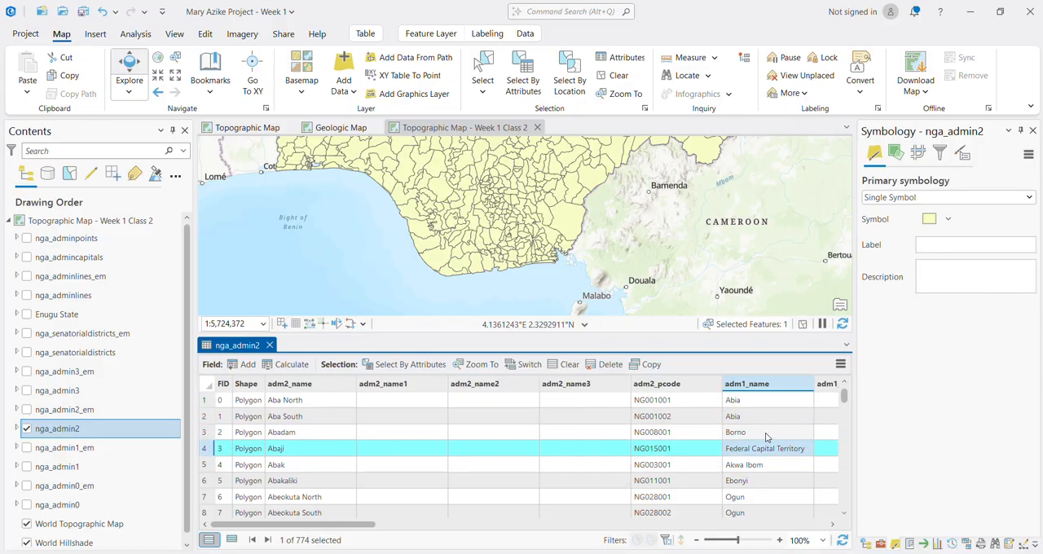
Step: Apply a custom sort by adm0_name2 to the nga_admin2 table and check the order of the adm1_name values
{"action": "scroll", "coordinate": [763, 479], "scroll_direction": "down", "scroll_amount": 3}
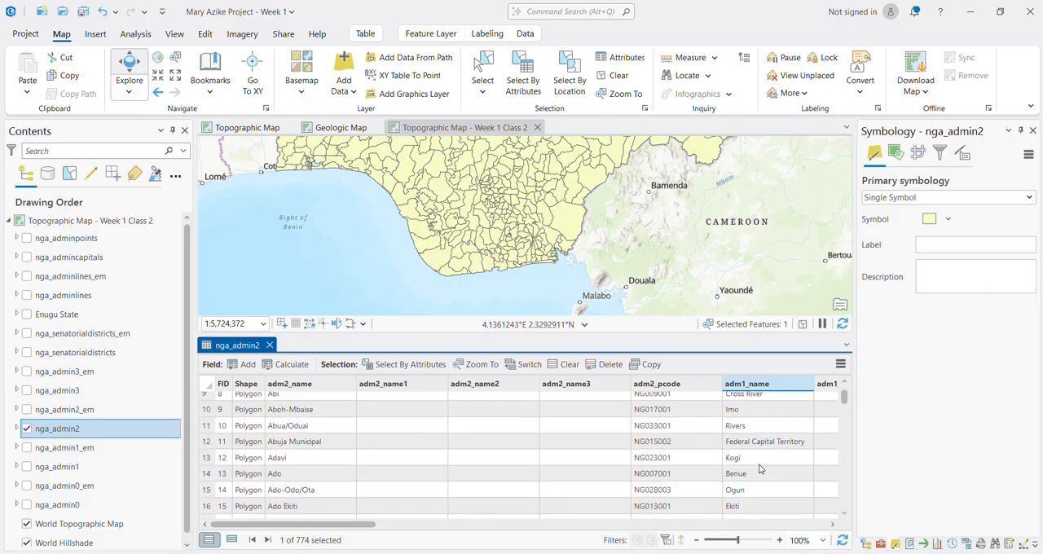
{"action": "left_click", "coordinate": [756, 388]}
{"action": "right_click", "coordinate": [757, 388]}
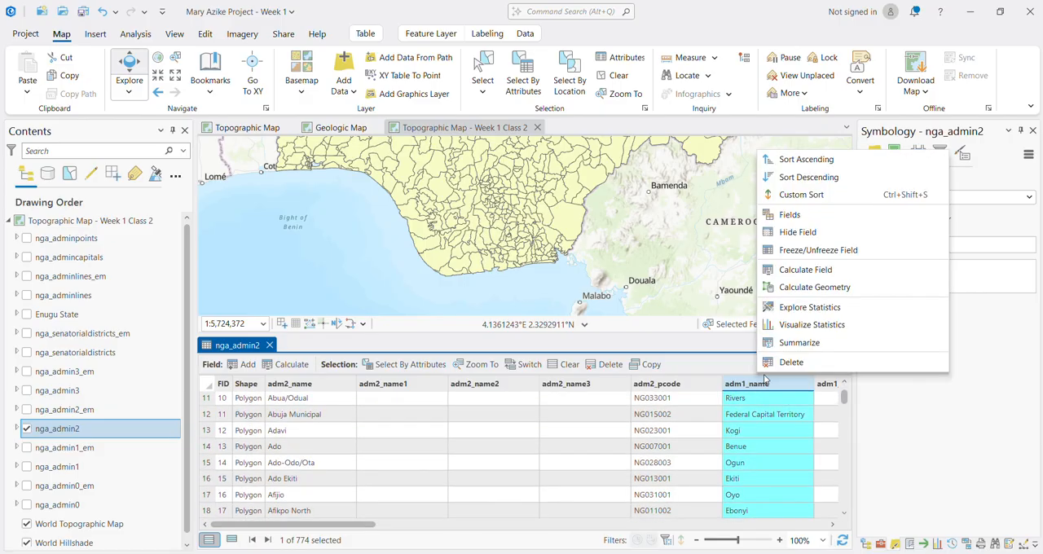
{"action": "left_click", "coordinate": [803, 196]}
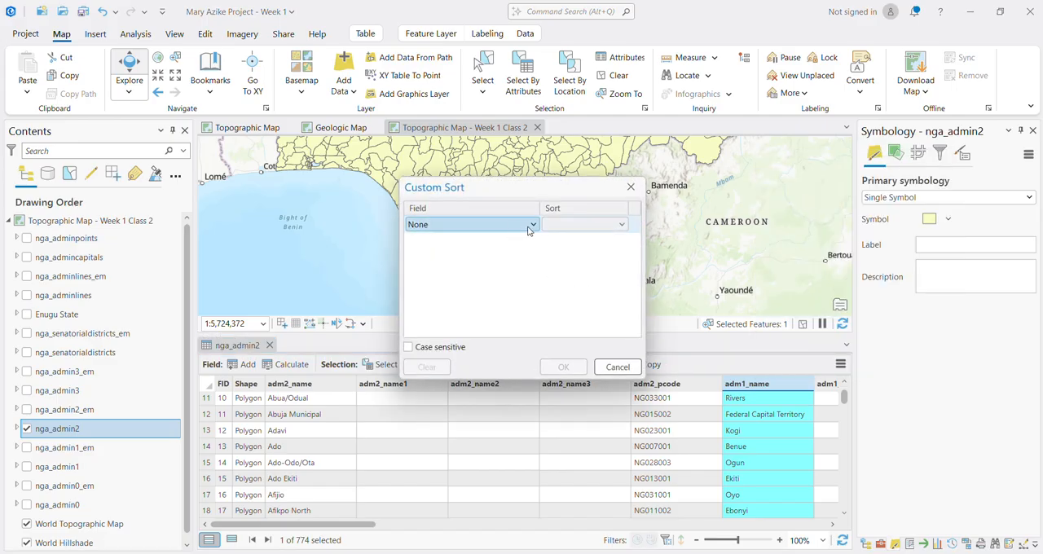
{"action": "left_click", "coordinate": [532, 225]}
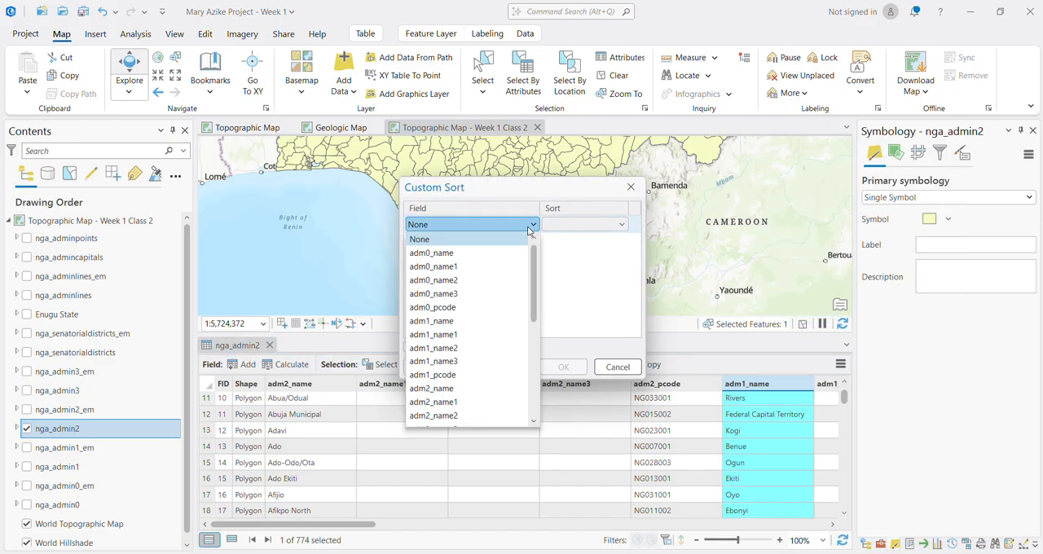
{"action": "left_click", "coordinate": [456, 280]}
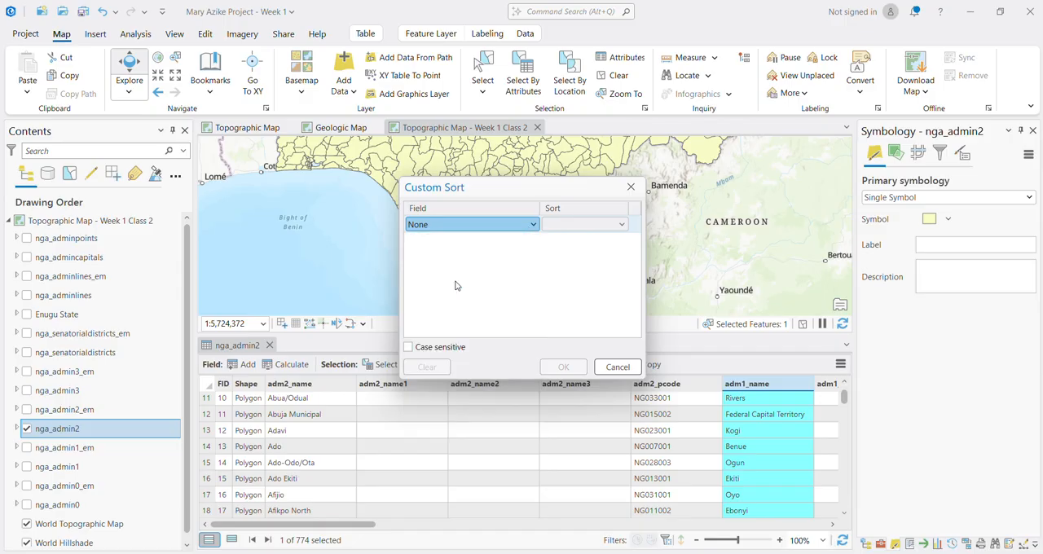
{"action": "left_click", "coordinate": [564, 367]}
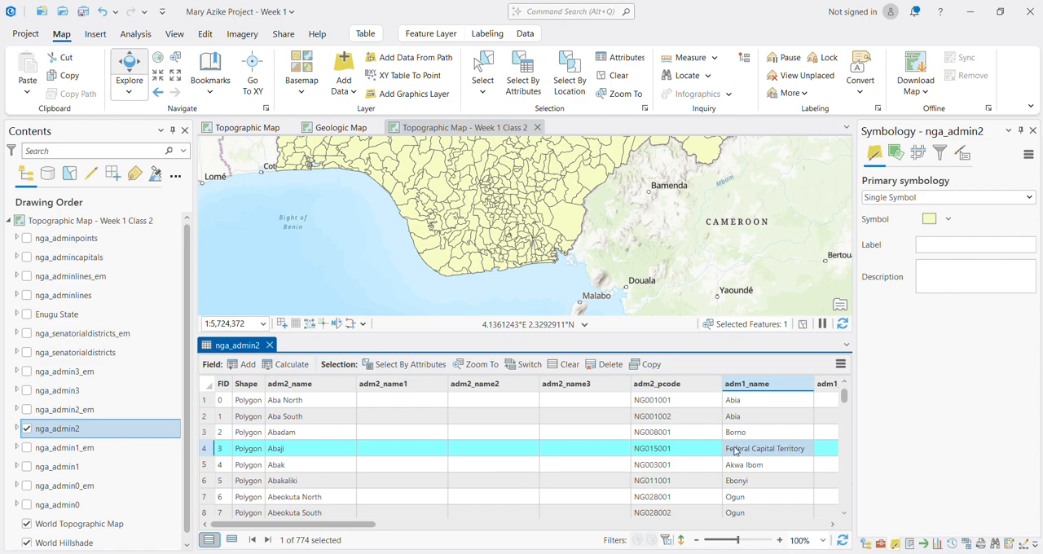
{"action": "scroll", "coordinate": [750, 483], "scroll_direction": "down", "scroll_amount": 5}
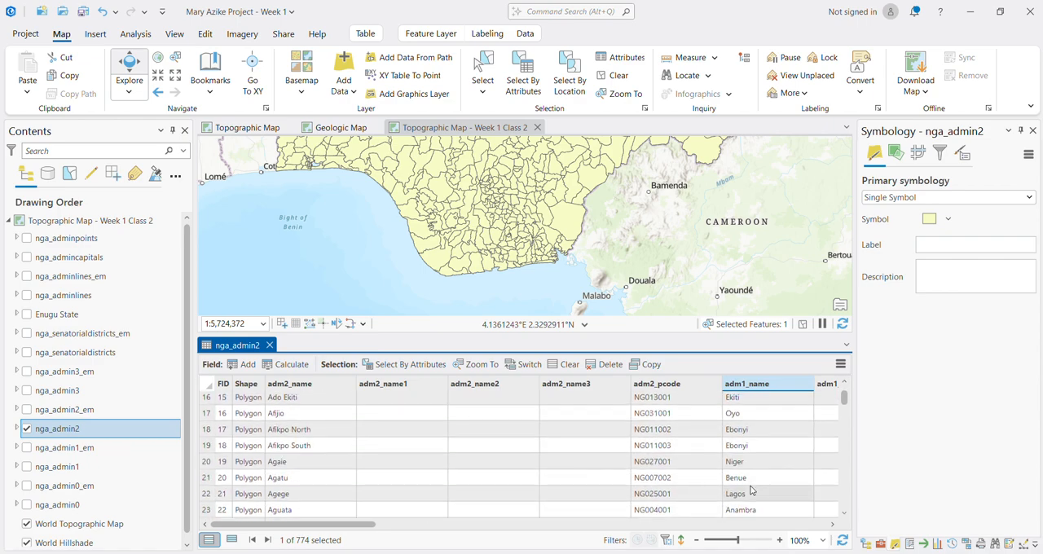
{"action": "scroll", "coordinate": [749, 487], "scroll_direction": "up", "scroll_amount": 5}
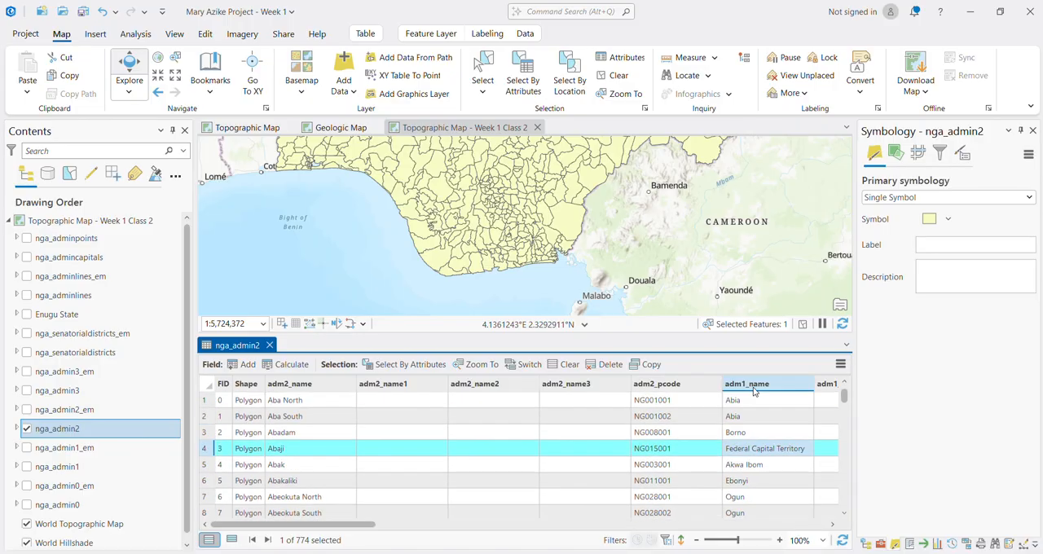
Step: Change the custom sort on adm0_name2 to Descending and look through the adm1_name values again
{"action": "left_click", "coordinate": [754, 384]}
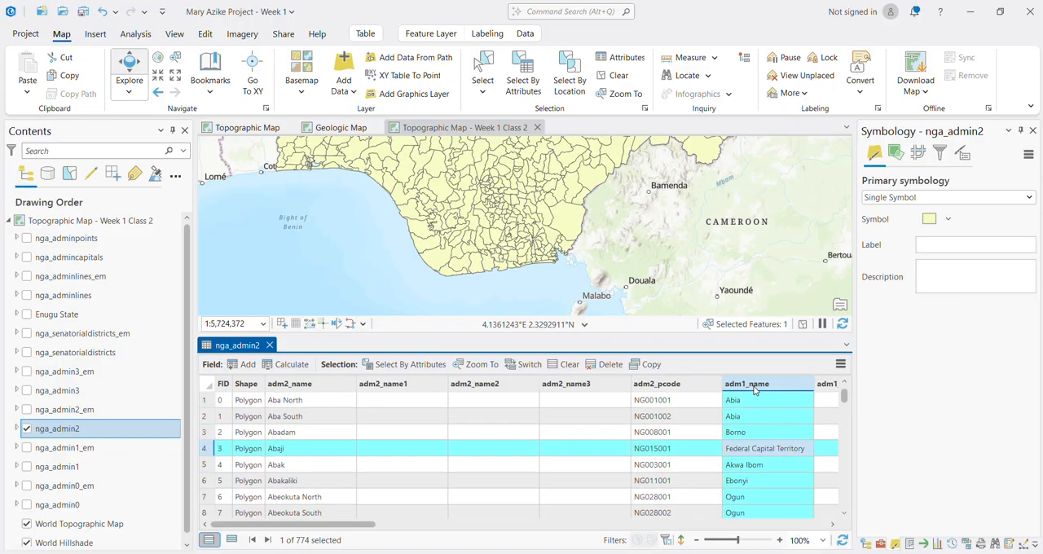
{"action": "right_click", "coordinate": [754, 389]}
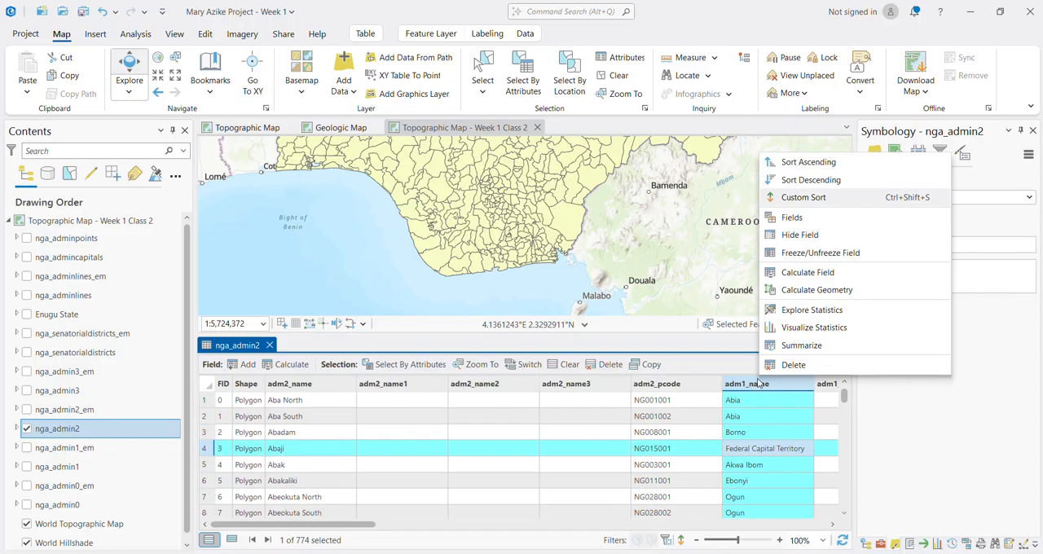
{"action": "left_click", "coordinate": [817, 198]}
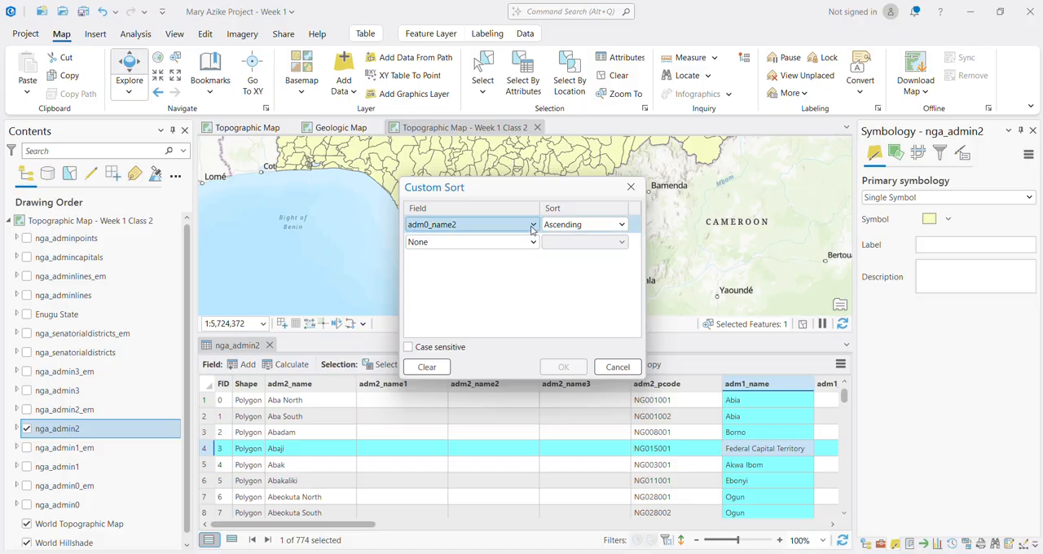
{"action": "left_click", "coordinate": [590, 226]}
{"action": "left_click", "coordinate": [587, 253]}
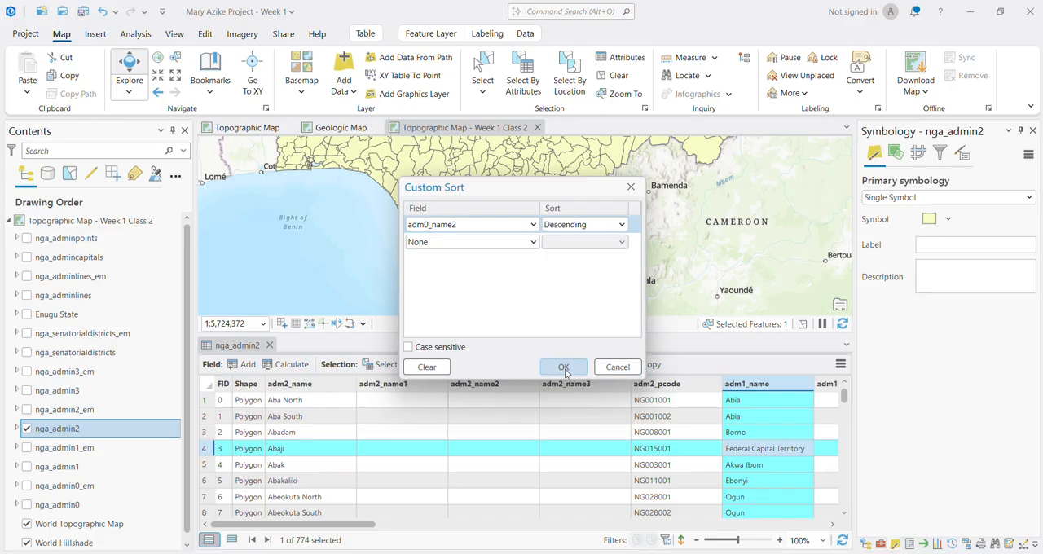
{"action": "left_click", "coordinate": [564, 368]}
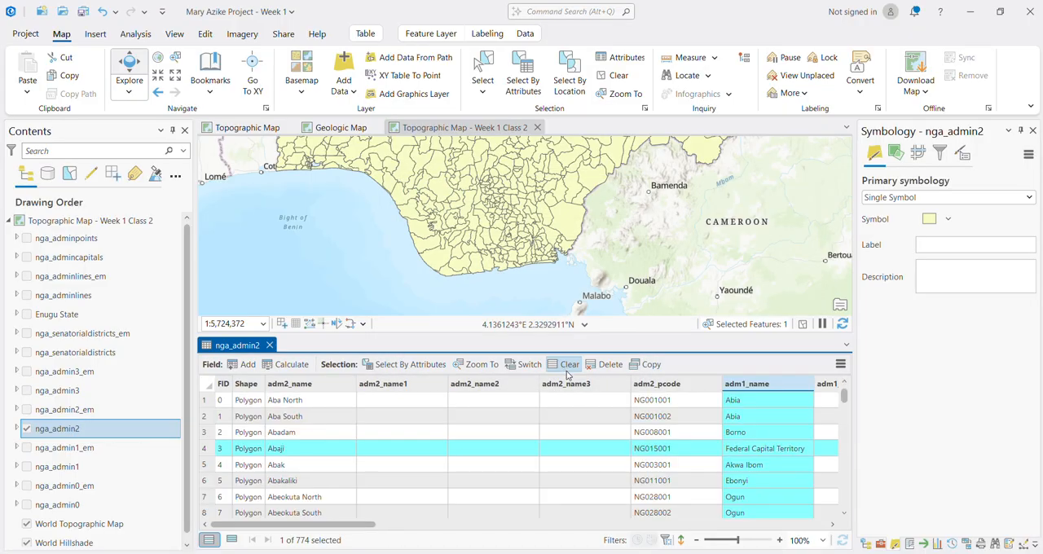
{"action": "left_click", "coordinate": [748, 446]}
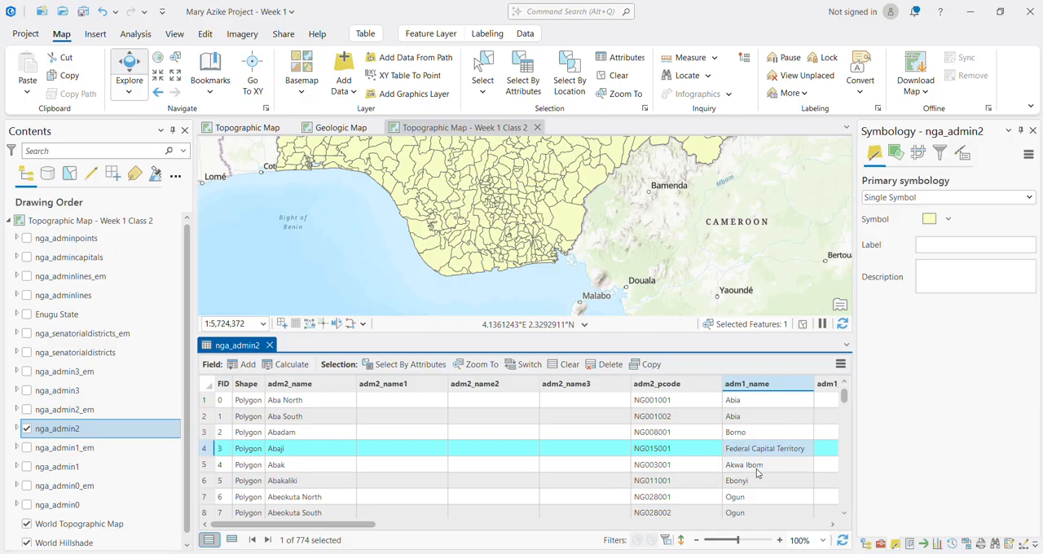
{"action": "scroll", "coordinate": [756, 473], "scroll_direction": "down", "scroll_amount": 3}
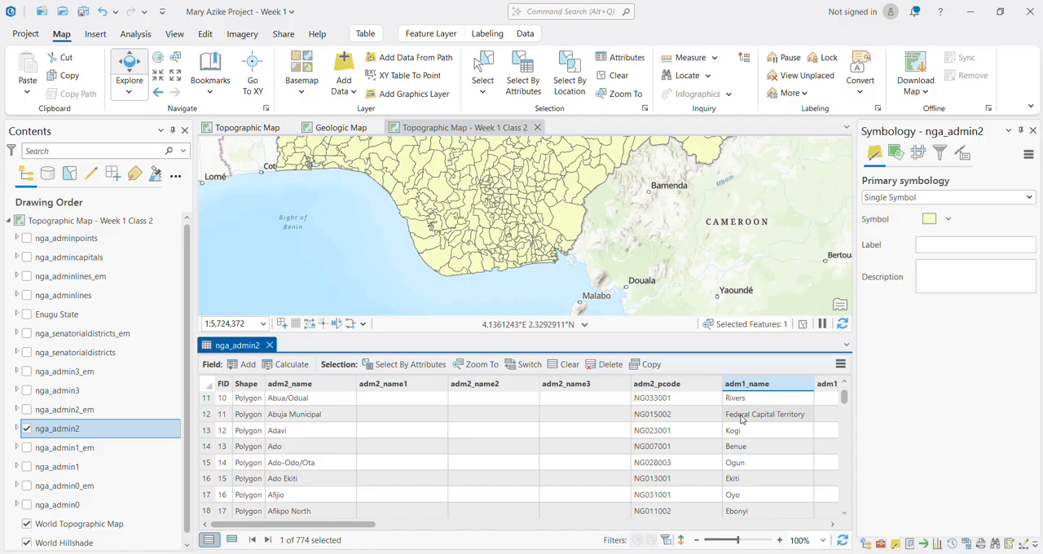
{"action": "scroll", "coordinate": [779, 453], "scroll_direction": "up", "scroll_amount": 4}
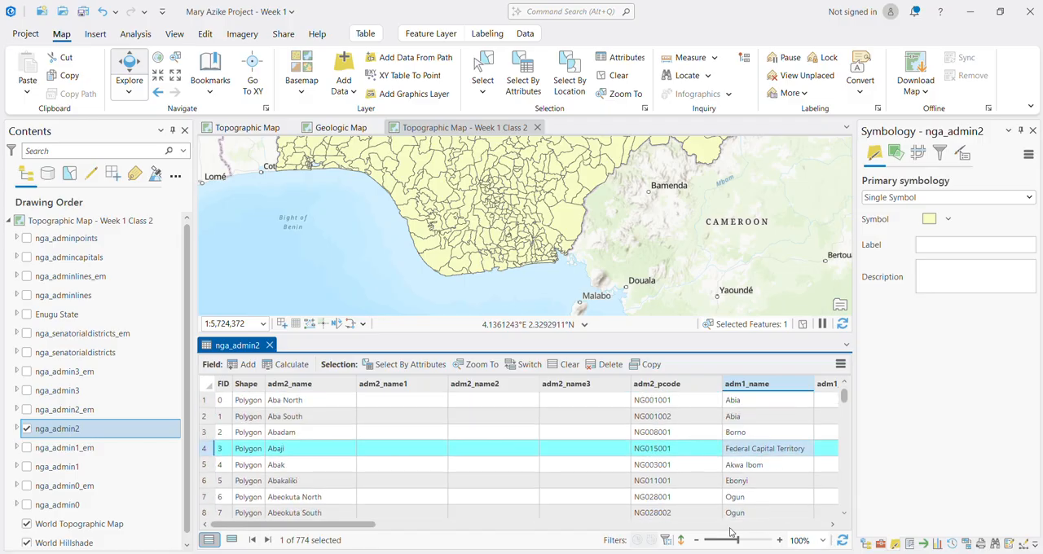
{"action": "left_click", "coordinate": [568, 526]}
{"action": "left_click_drag", "start_coordinate": [568, 527], "coordinate": [324, 503]}
Step: Set the nga_admin2 custom sort to adm2_name in Descending order, apply it, and look through the reordered records
{"action": "left_click", "coordinate": [758, 386]}
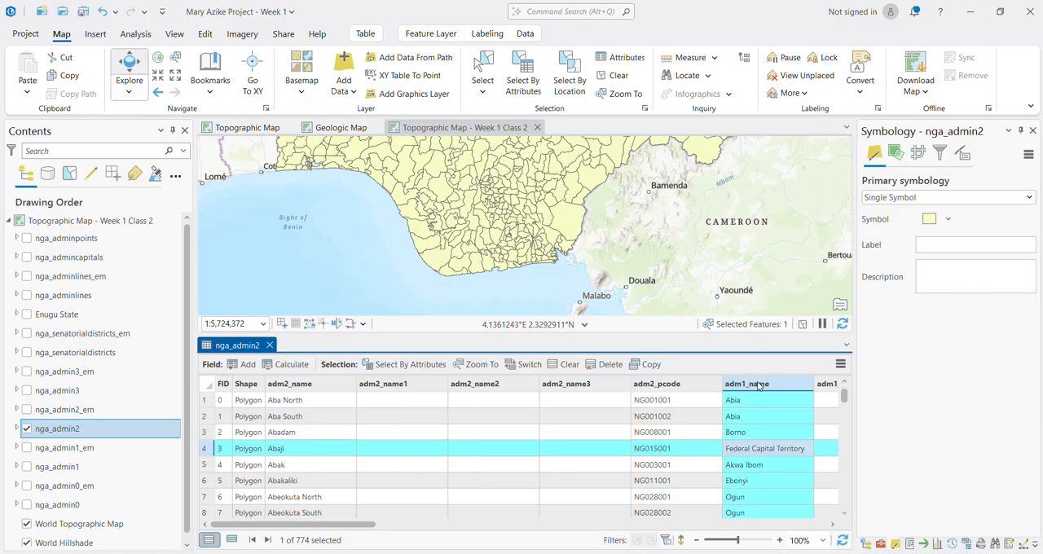
{"action": "right_click", "coordinate": [758, 386]}
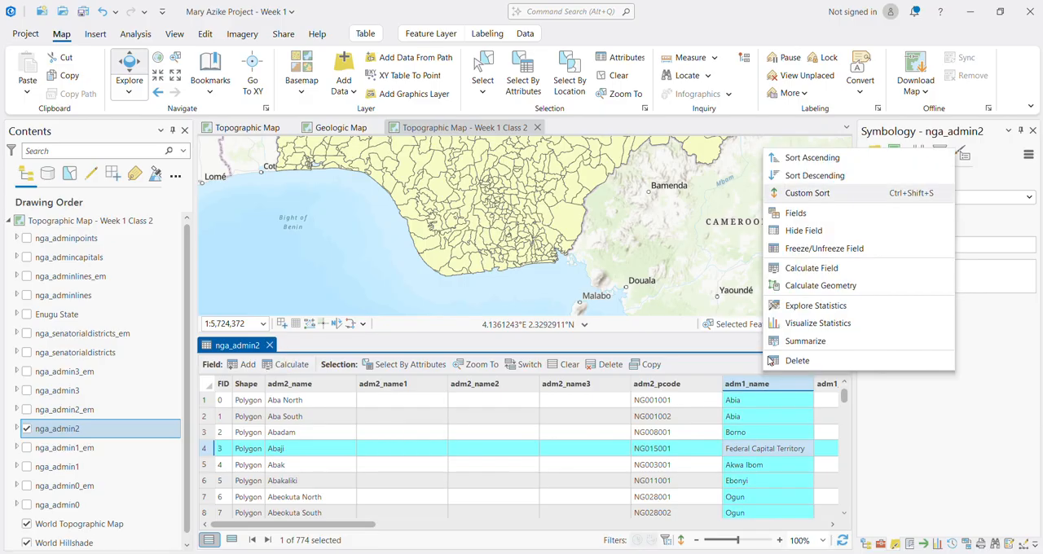
{"action": "left_click", "coordinate": [801, 194]}
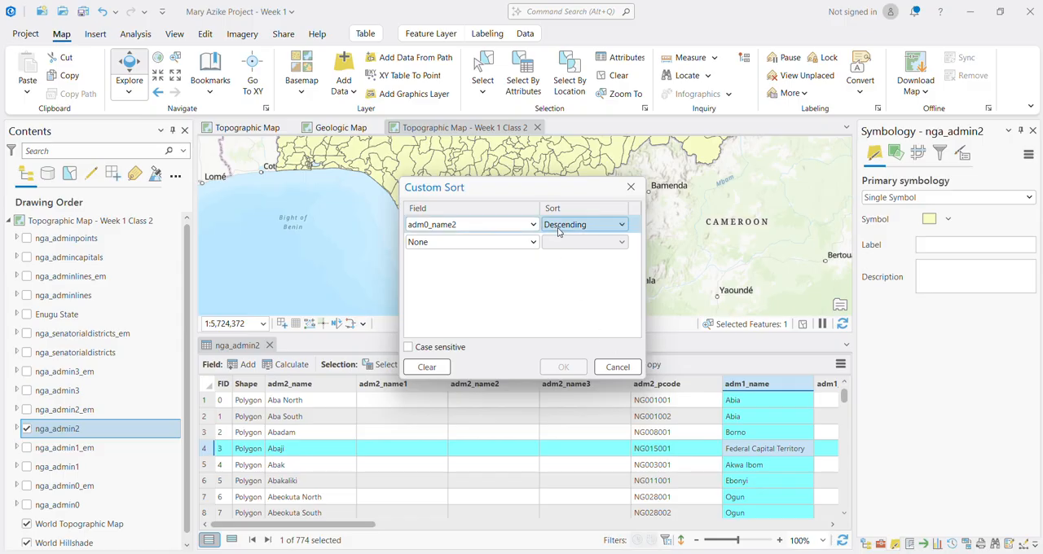
{"action": "left_click", "coordinate": [534, 227]}
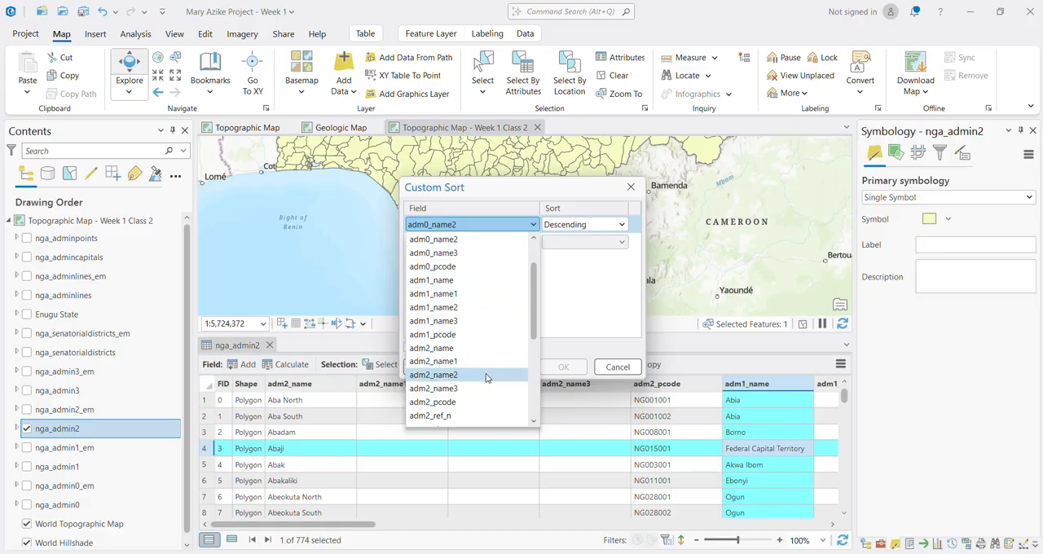
{"action": "left_click", "coordinate": [453, 348]}
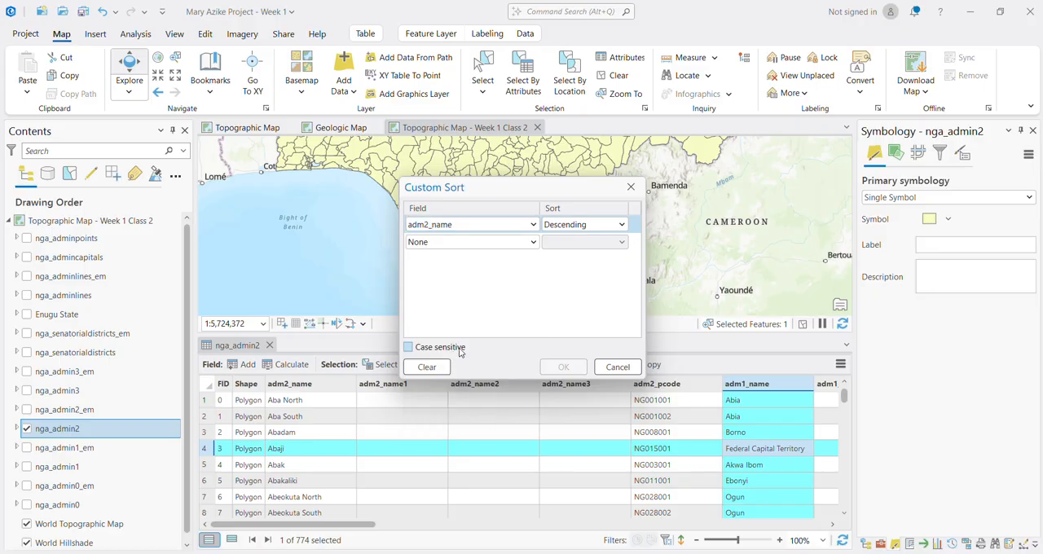
{"action": "left_click", "coordinate": [586, 225]}
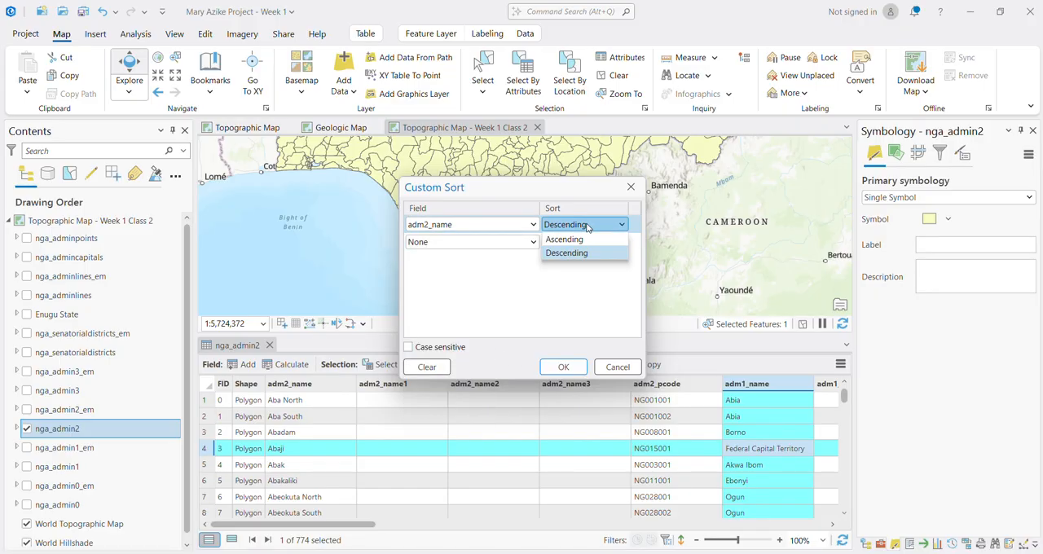
{"action": "left_click", "coordinate": [586, 252]}
{"action": "left_click", "coordinate": [564, 367]}
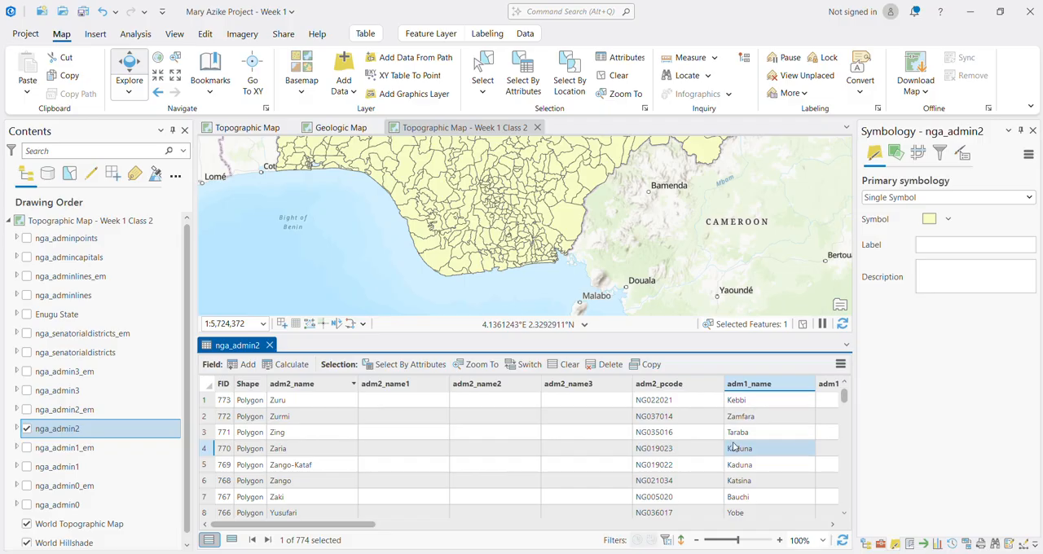
{"action": "scroll", "coordinate": [757, 412], "scroll_direction": "down", "scroll_amount": 3}
{"action": "scroll", "coordinate": [754, 403], "scroll_direction": "up", "scroll_amount": 3}
Step: Change the nga_admin2 custom sort to adm0_name1 in Ascending order and apply it
{"action": "left_click", "coordinate": [746, 389]}
{"action": "right_click", "coordinate": [747, 388]}
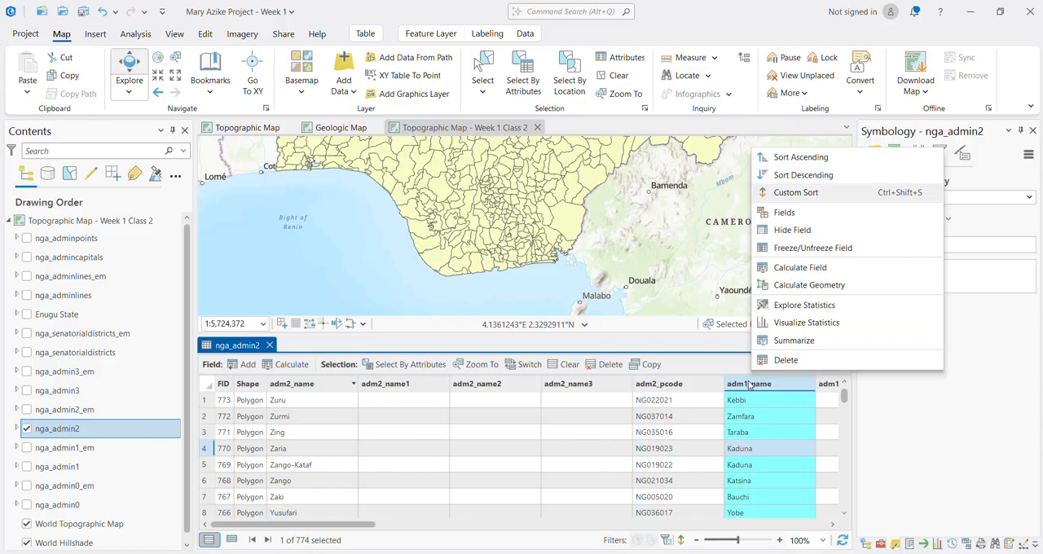
{"action": "left_click", "coordinate": [763, 194]}
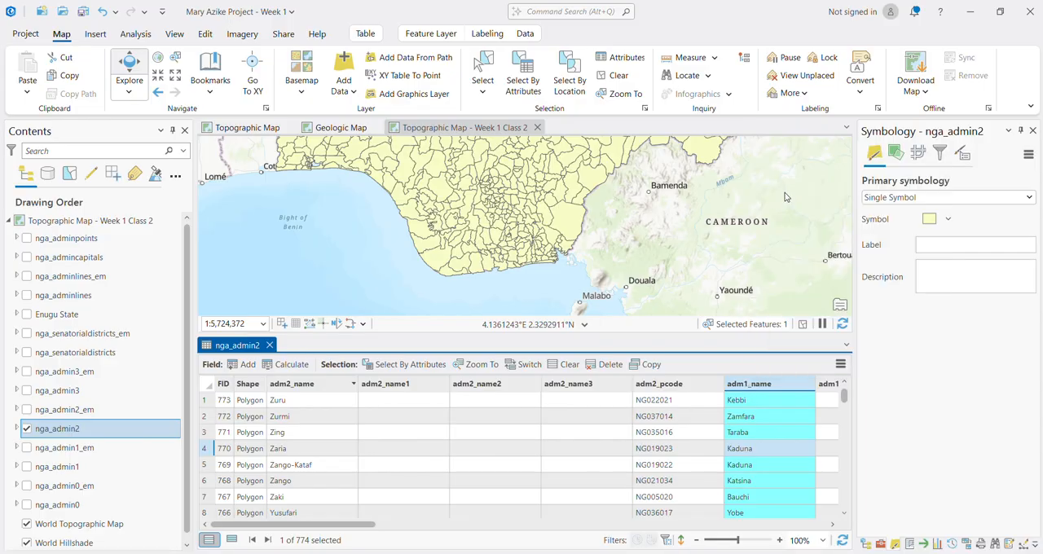
{"action": "left_click", "coordinate": [558, 231]}
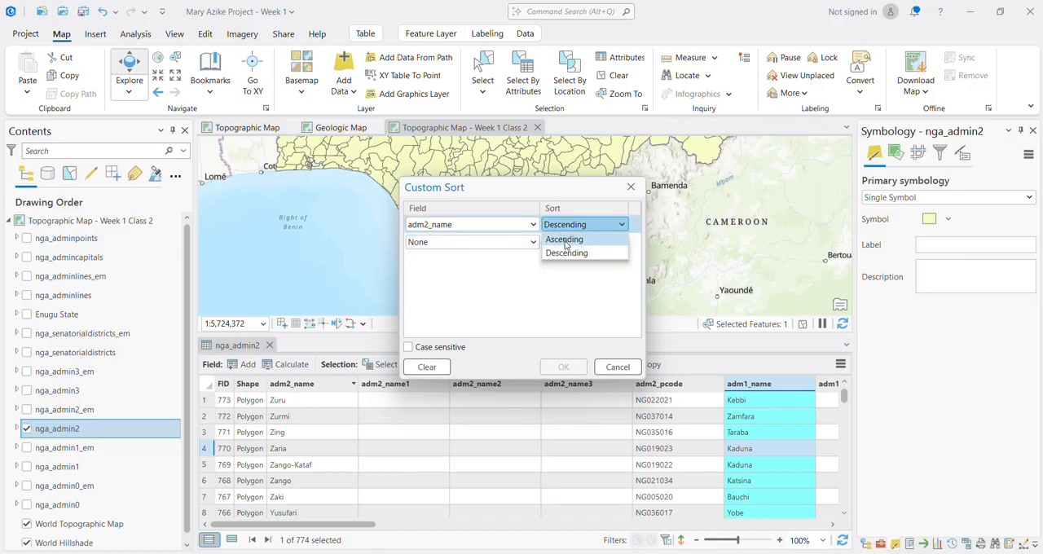
{"action": "left_click", "coordinate": [566, 249]}
{"action": "left_click", "coordinate": [531, 225]}
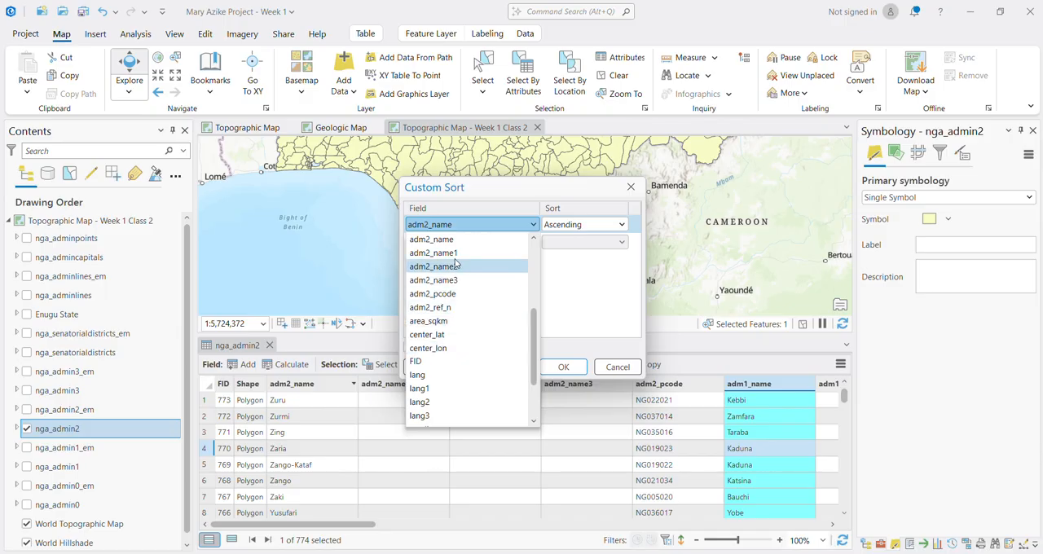
{"action": "scroll", "coordinate": [460, 277], "scroll_direction": "up", "scroll_amount": 1}
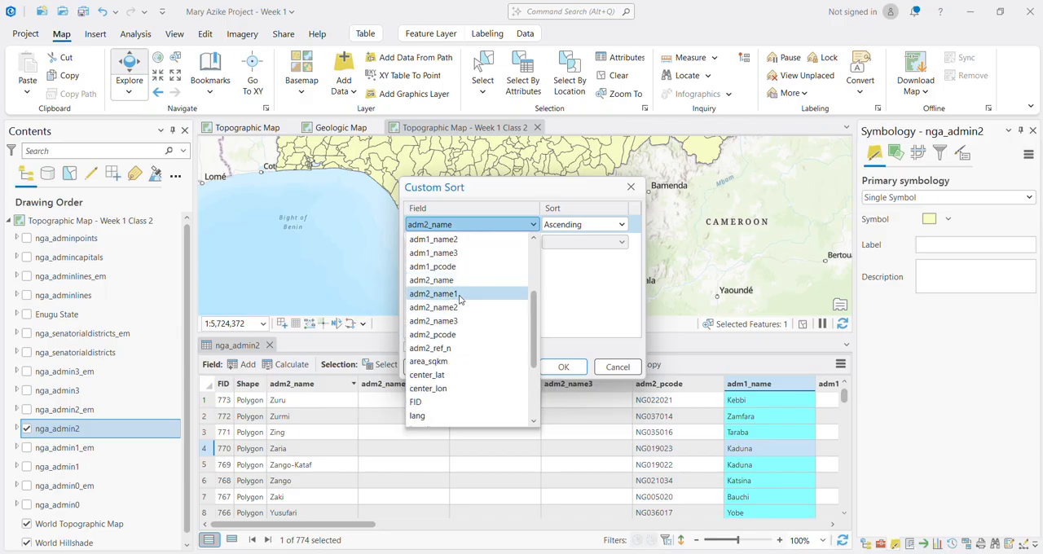
{"action": "left_click", "coordinate": [481, 225]}
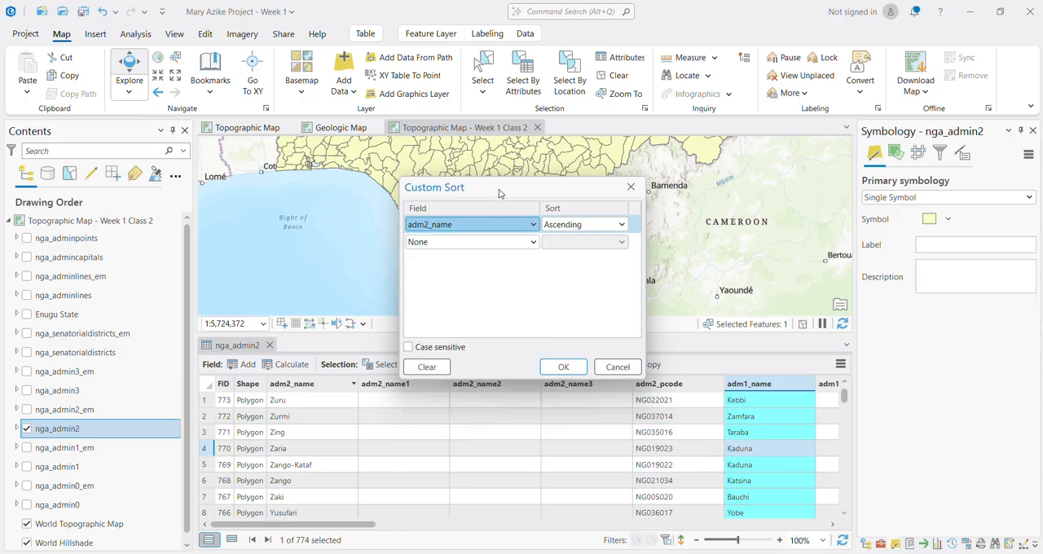
{"action": "left_click_drag", "start_coordinate": [503, 192], "coordinate": [463, 190]}
{"action": "left_click", "coordinate": [480, 226]}
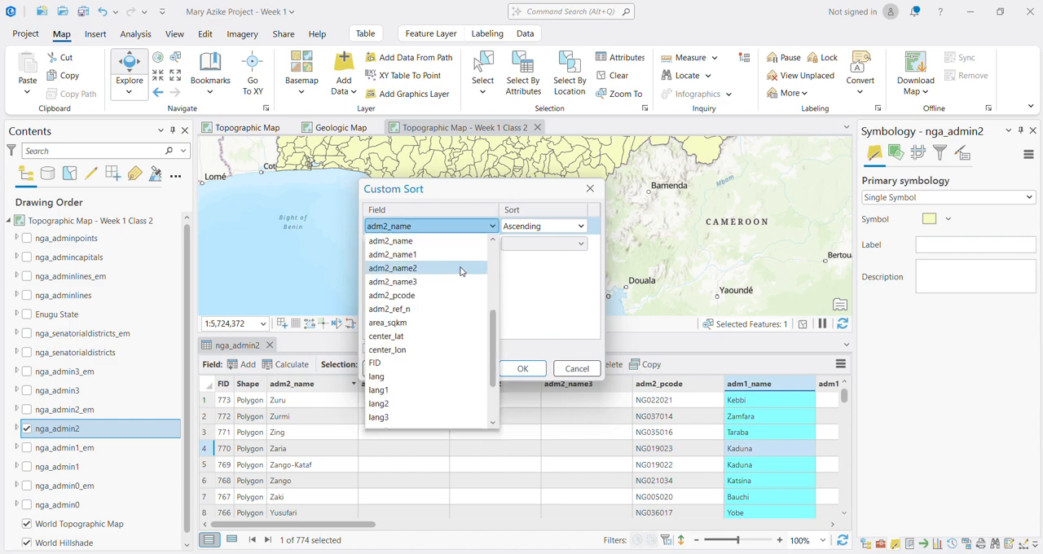
{"action": "scroll", "coordinate": [453, 277], "scroll_direction": "up", "scroll_amount": 4}
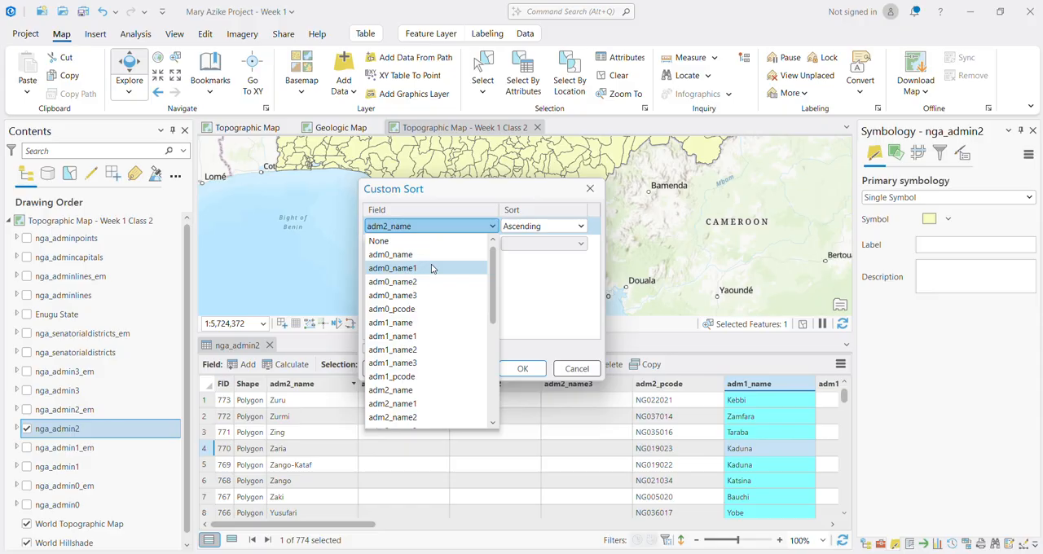
{"action": "left_click", "coordinate": [432, 269]}
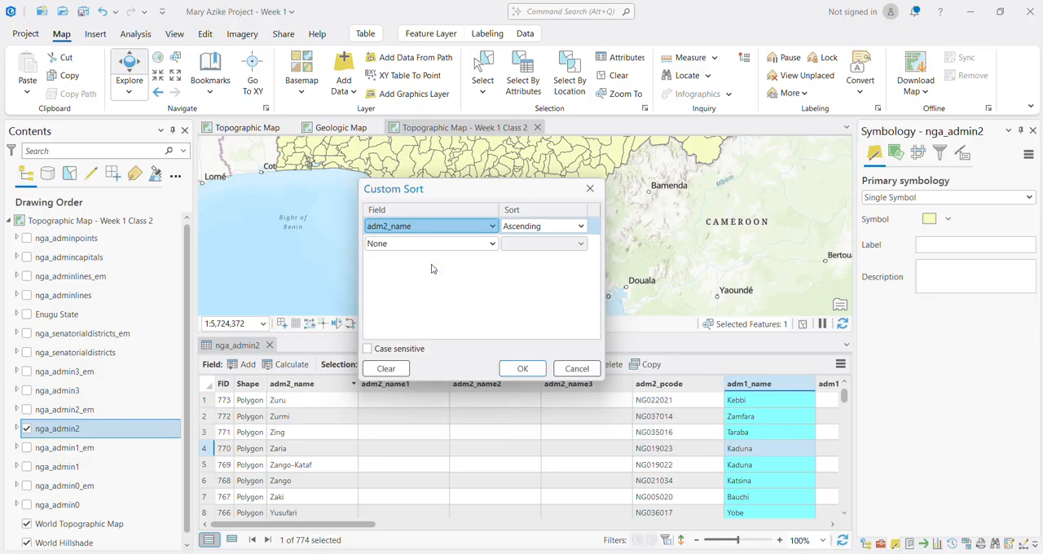
{"action": "left_click", "coordinate": [520, 368]}
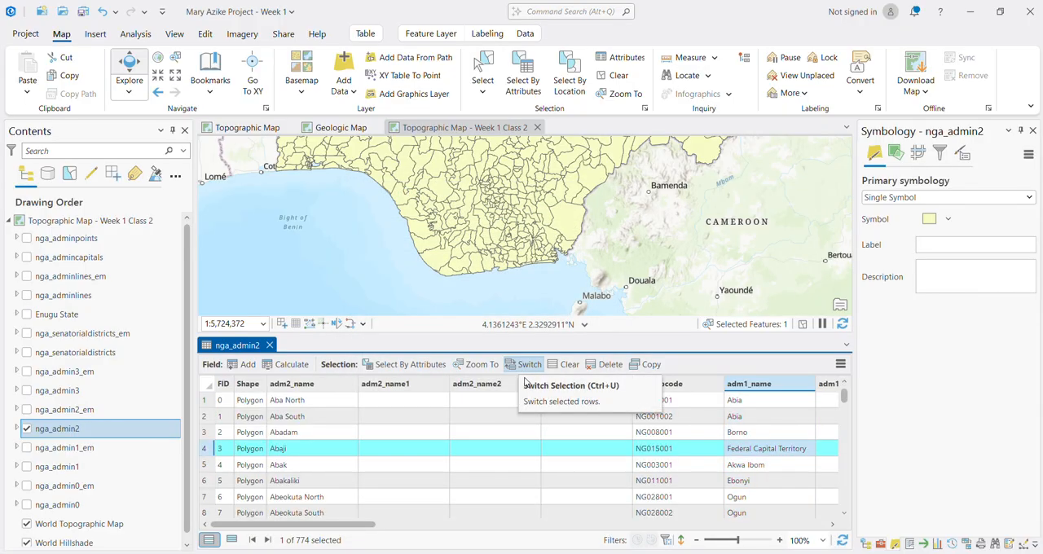
Step: Set the nga_admin2 custom sort to adm1_name in Descending order, apply it, and check the listed states
{"action": "right_click", "coordinate": [748, 384]}
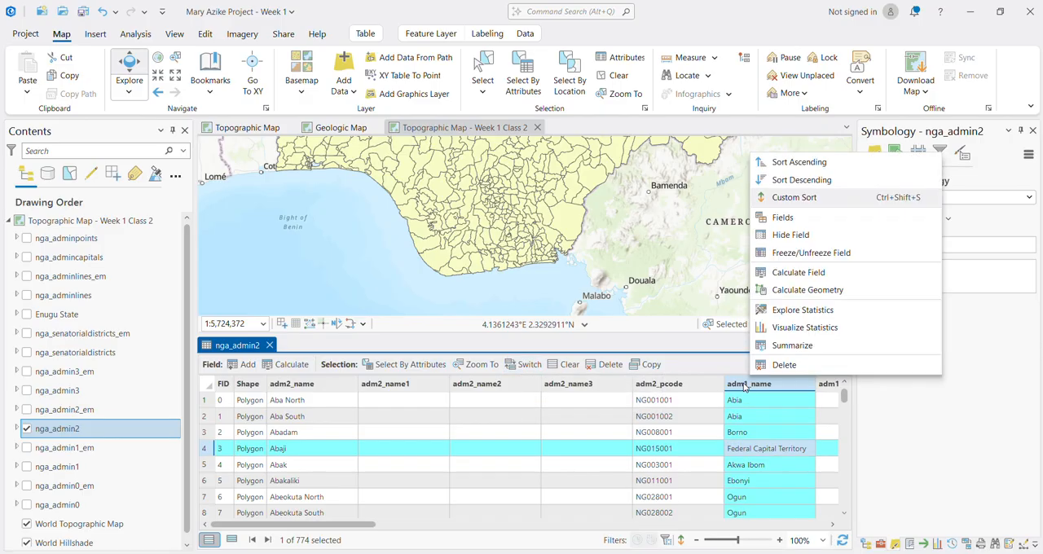
{"action": "left_click", "coordinate": [794, 197]}
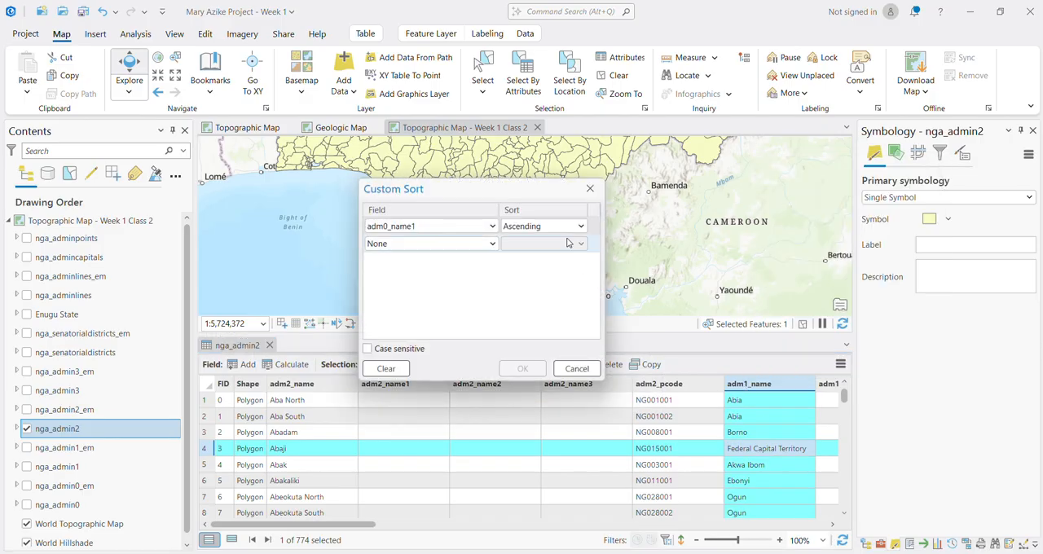
{"action": "left_click", "coordinate": [559, 228]}
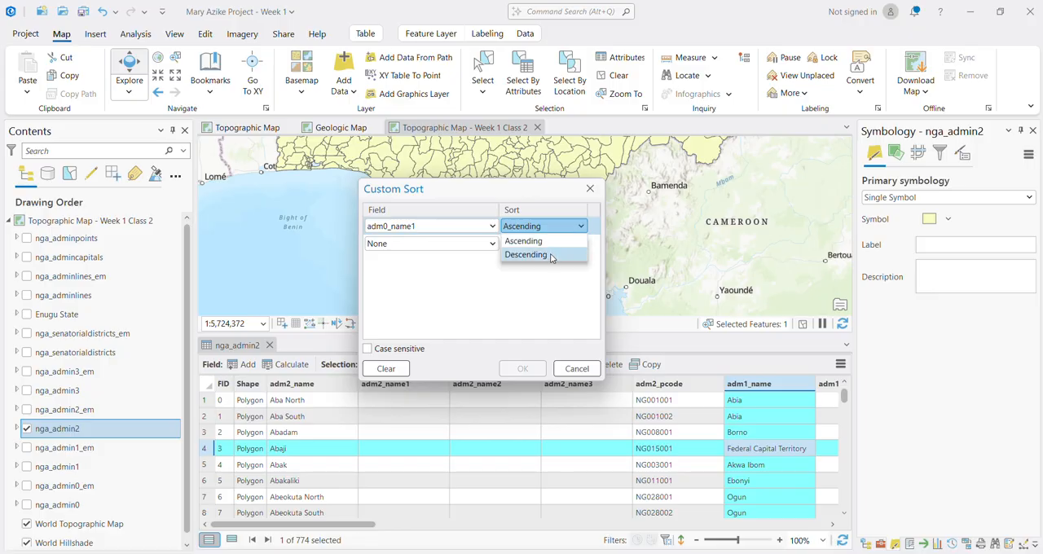
{"action": "left_click", "coordinate": [552, 254]}
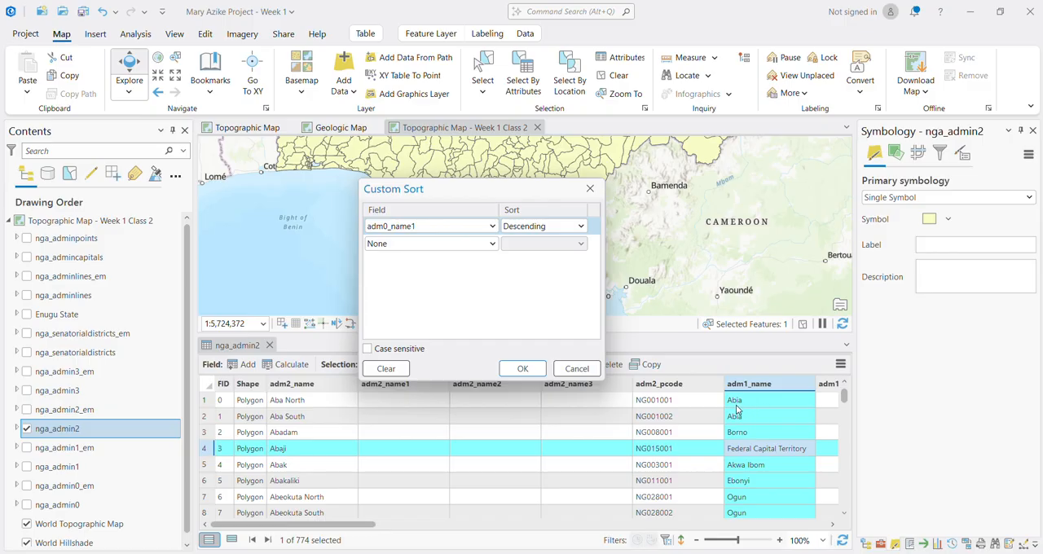
{"action": "left_click", "coordinate": [491, 227]}
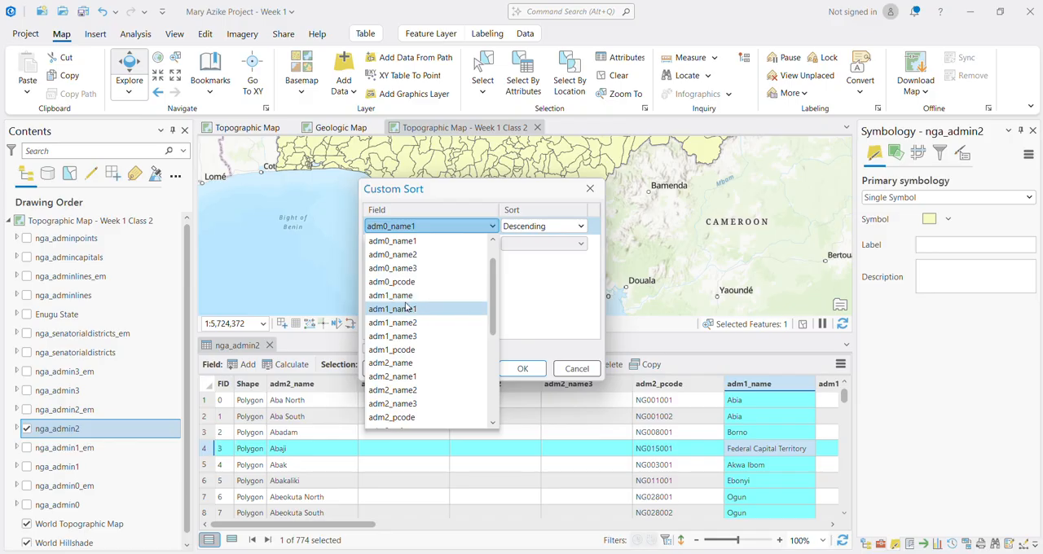
{"action": "left_click", "coordinate": [426, 296]}
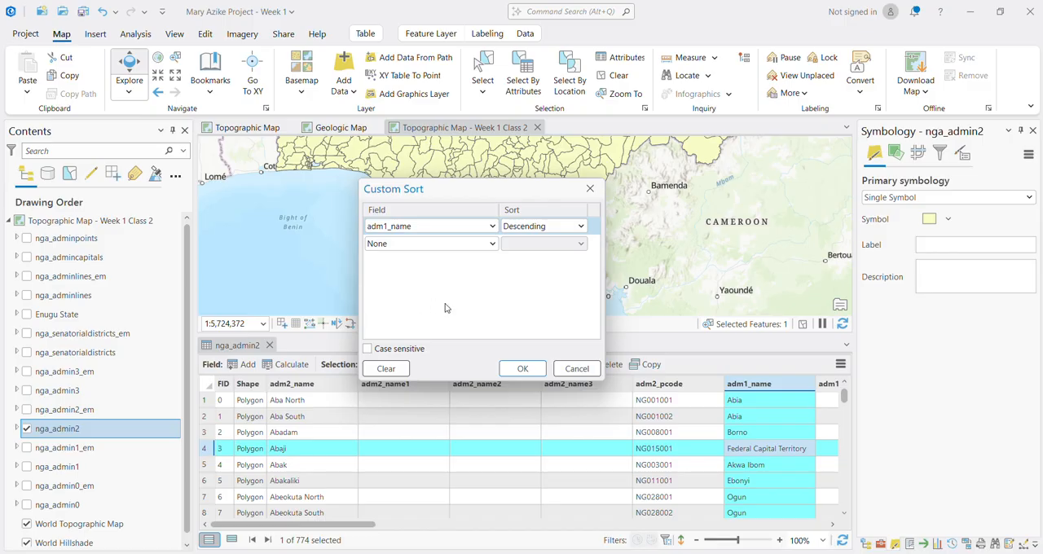
{"action": "left_click", "coordinate": [526, 370]}
{"action": "left_click", "coordinate": [758, 448]}
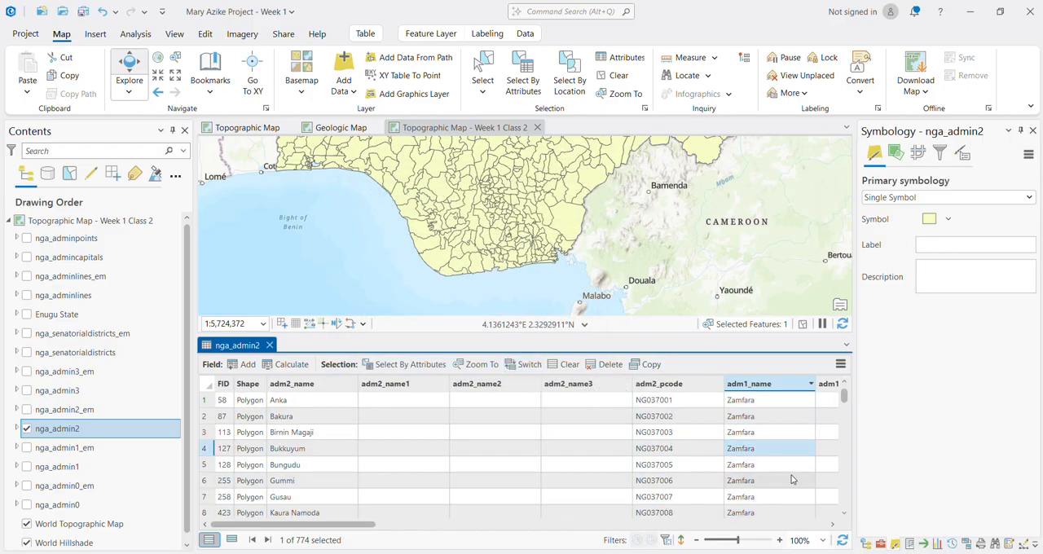
Step: Switch the custom sort on adm1_name to Ascending and apply it to the nga_admin2 table
{"action": "right_click", "coordinate": [750, 386]}
{"action": "left_click", "coordinate": [800, 191]}
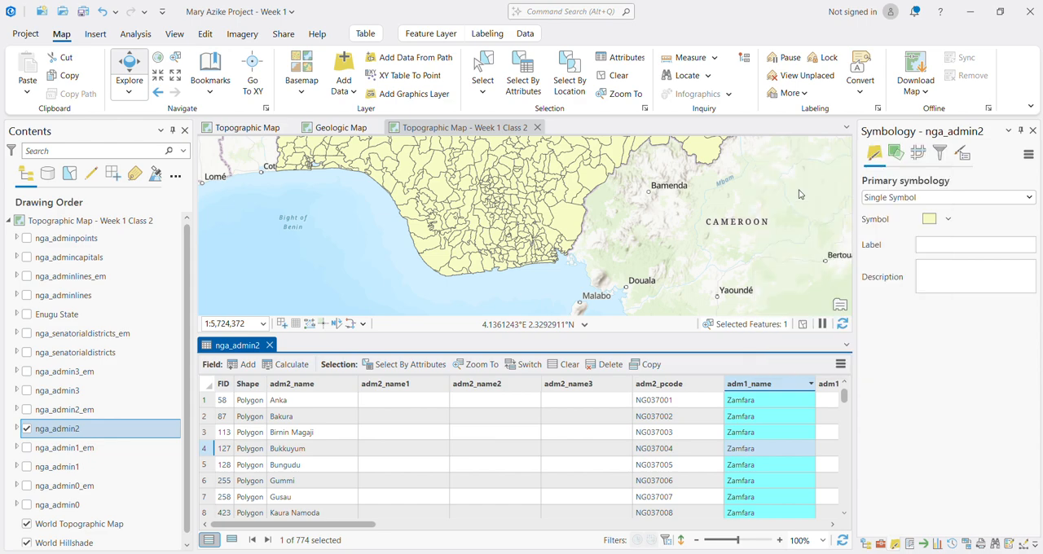
{"action": "left_click", "coordinate": [516, 232]}
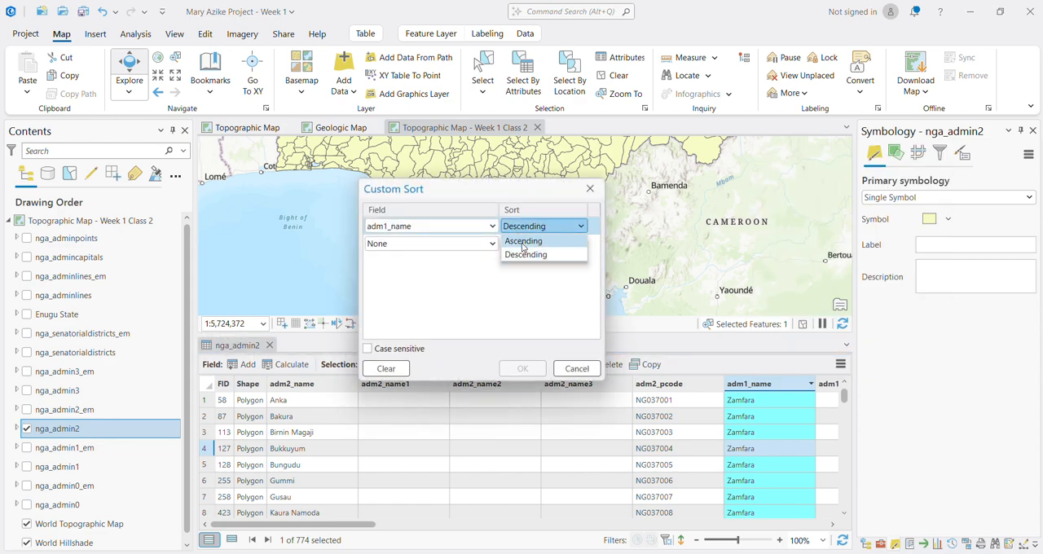
{"action": "left_click", "coordinate": [528, 240]}
{"action": "left_click", "coordinate": [523, 368]}
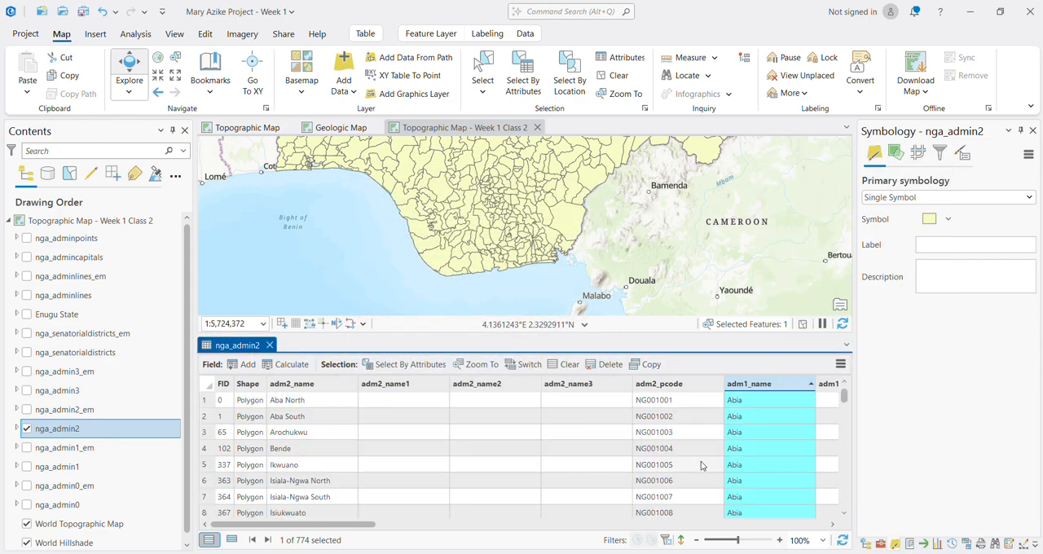
{"action": "left_click", "coordinate": [745, 454]}
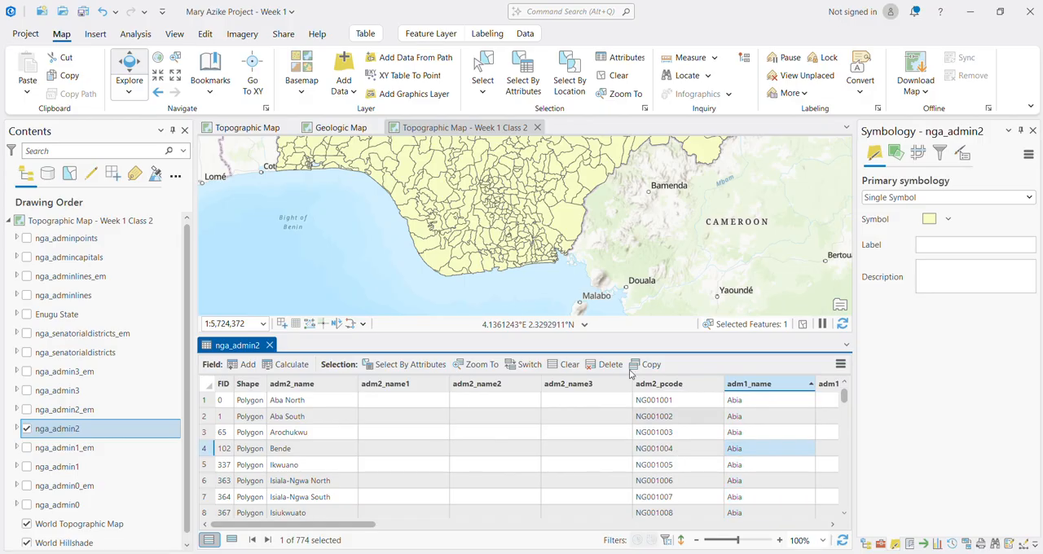
Step: Give the nga_admin2 table more height and look through the records grouped by state
{"action": "left_click_drag", "start_coordinate": [554, 336], "coordinate": [557, 223]}
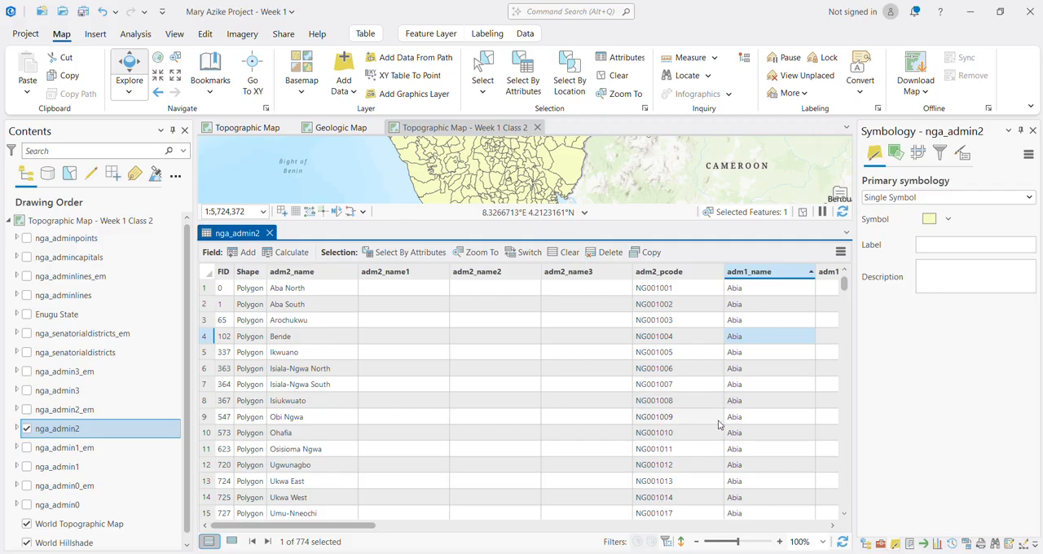
{"action": "scroll", "coordinate": [720, 423], "scroll_direction": "down", "scroll_amount": 3}
{"action": "scroll", "coordinate": [719, 424], "scroll_direction": "up", "scroll_amount": 3}
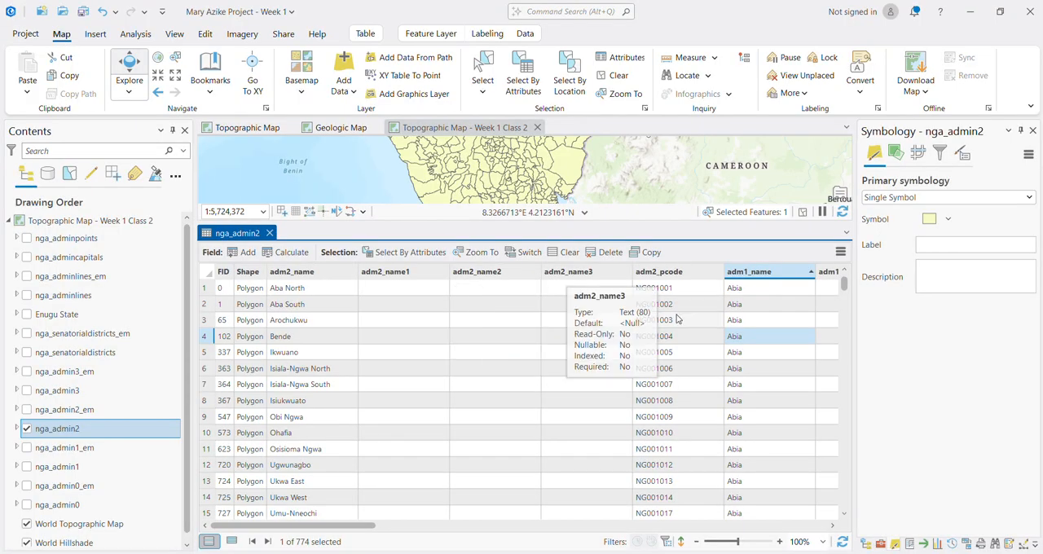
Step: Review the custom sort settings for adm1_name, close them without changes, and clear the column highlight
{"action": "right_click", "coordinate": [774, 277]}
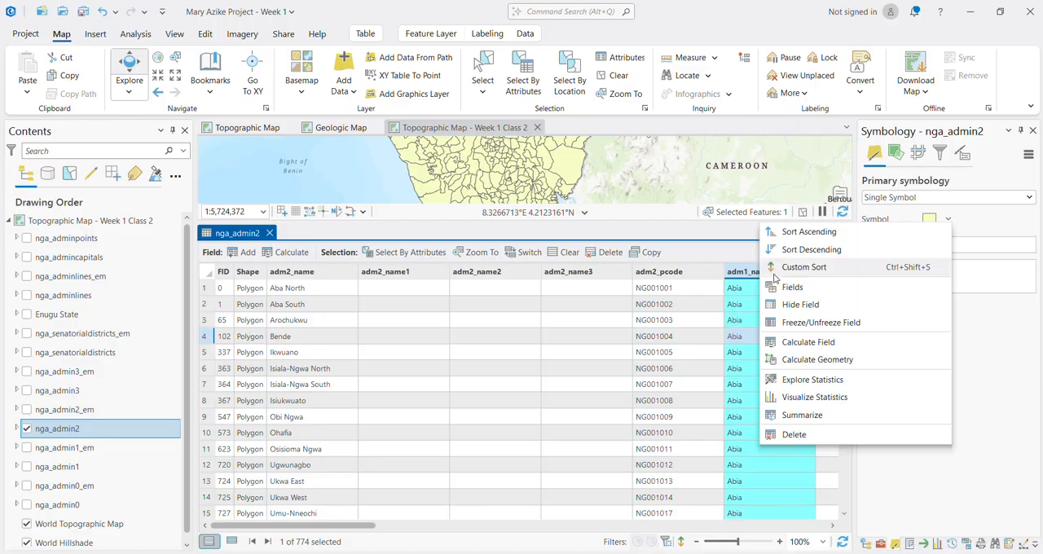
{"action": "left_click", "coordinate": [781, 266]}
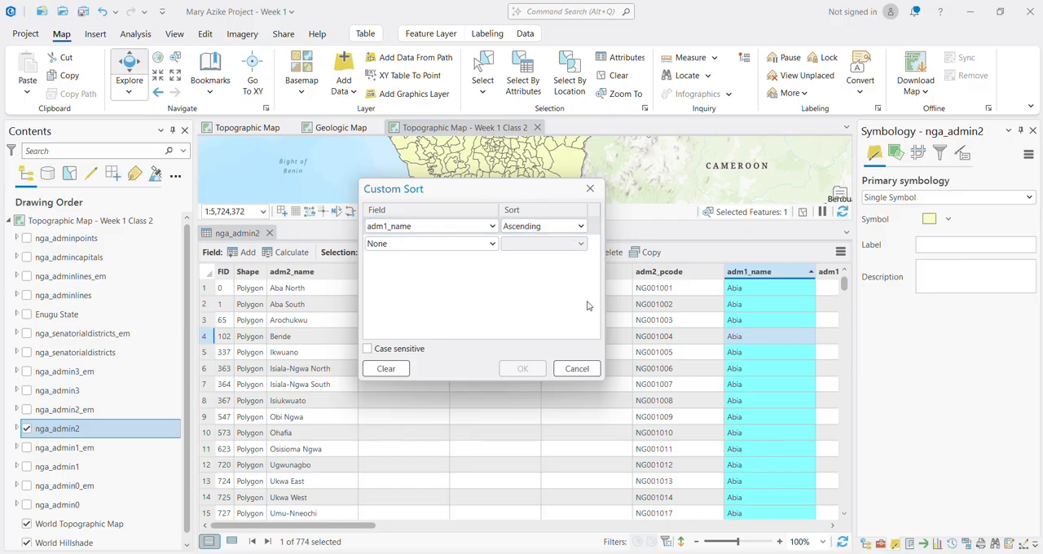
{"action": "left_click", "coordinate": [580, 226]}
{"action": "left_click", "coordinate": [580, 225]}
{"action": "left_click", "coordinate": [590, 190]}
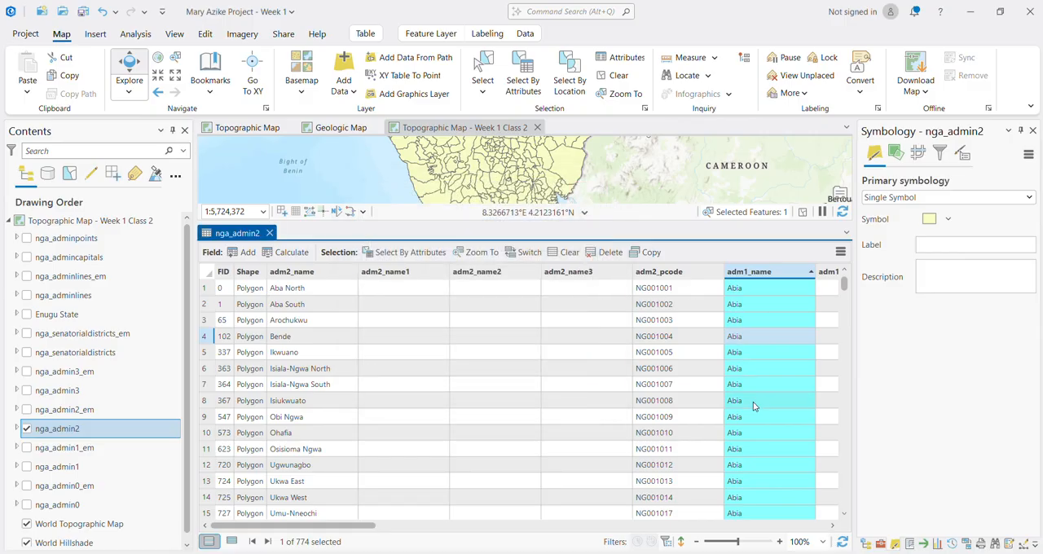
{"action": "left_click", "coordinate": [676, 368]}
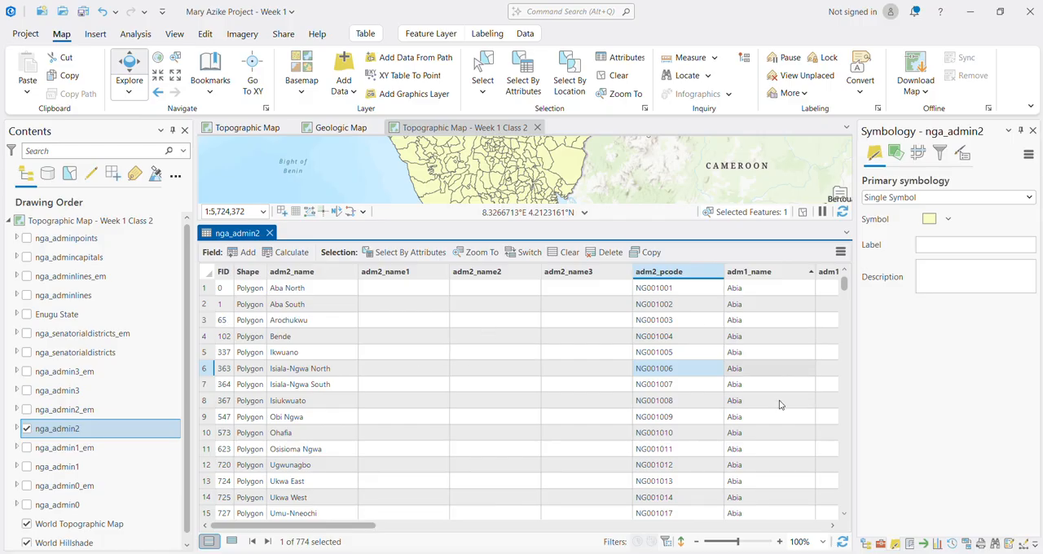
Step: Select all Abia records in the nga_admin2 table, from Umuahia South up to Aba North
{"action": "scroll", "coordinate": [769, 449], "scroll_direction": "down", "scroll_amount": 4}
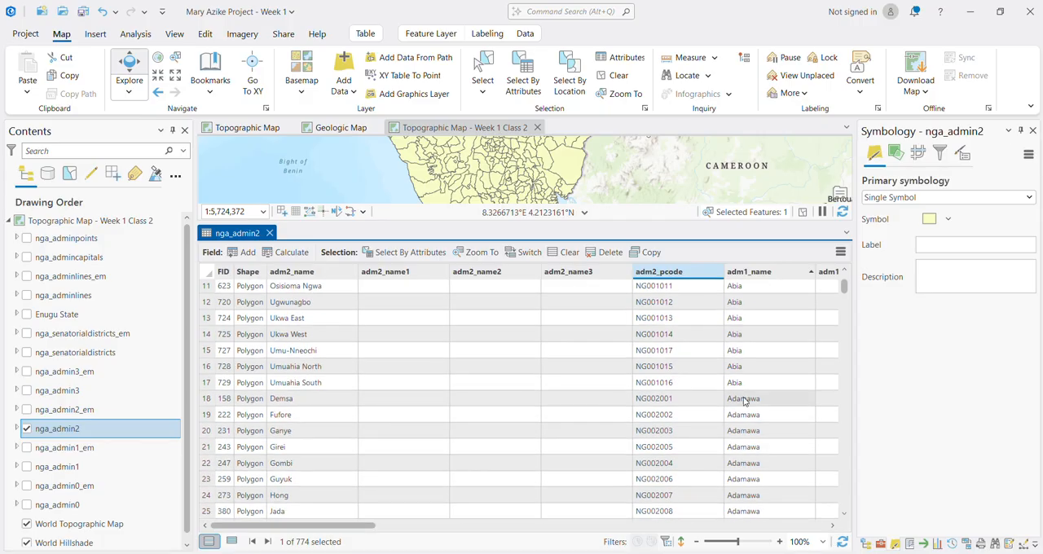
{"action": "left_click", "coordinate": [207, 383]}
{"action": "scroll", "coordinate": [205, 359], "scroll_direction": "up", "scroll_amount": 4}
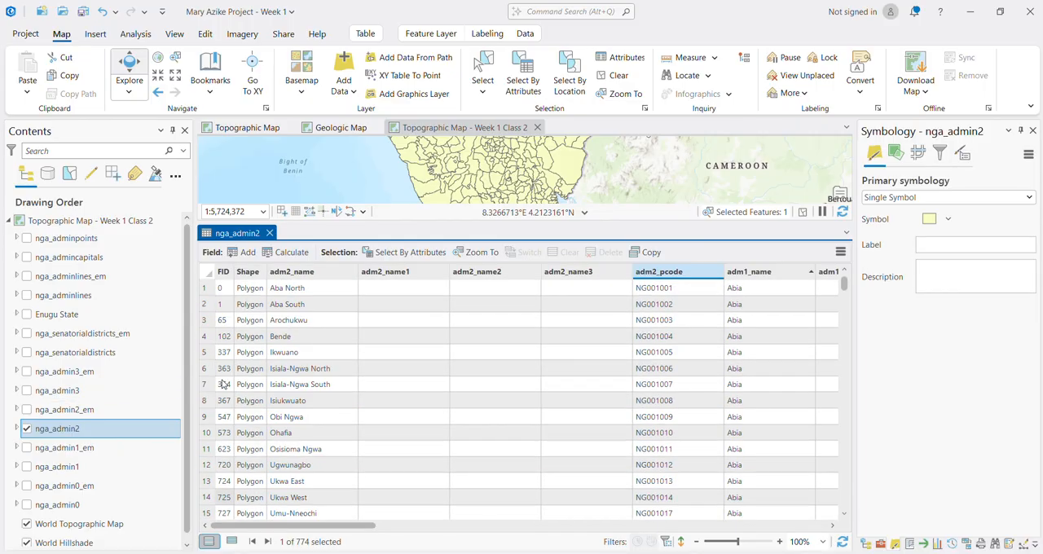
{"action": "left_click", "coordinate": [208, 292], "text": "shift"}
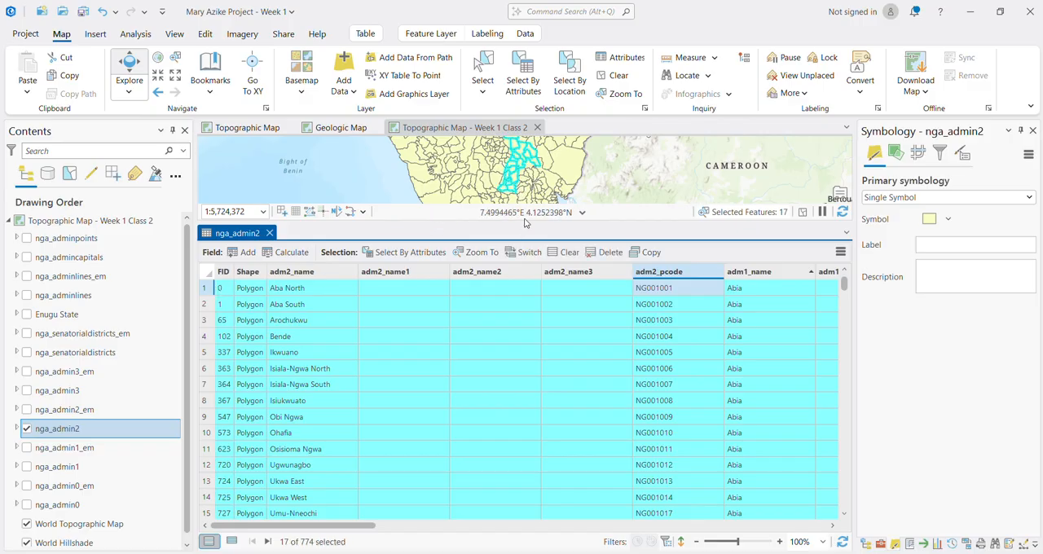
Step: Enlarge the map view and examine the selected Abia local governments up close
{"action": "left_click_drag", "start_coordinate": [524, 222], "coordinate": [531, 421]}
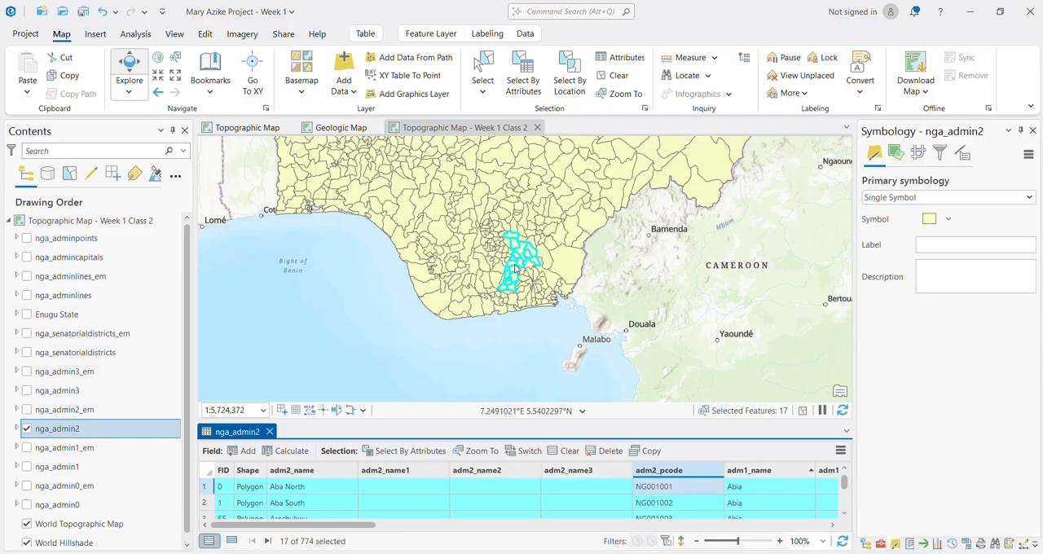
{"action": "scroll", "coordinate": [516, 269], "scroll_direction": "up", "scroll_amount": 3}
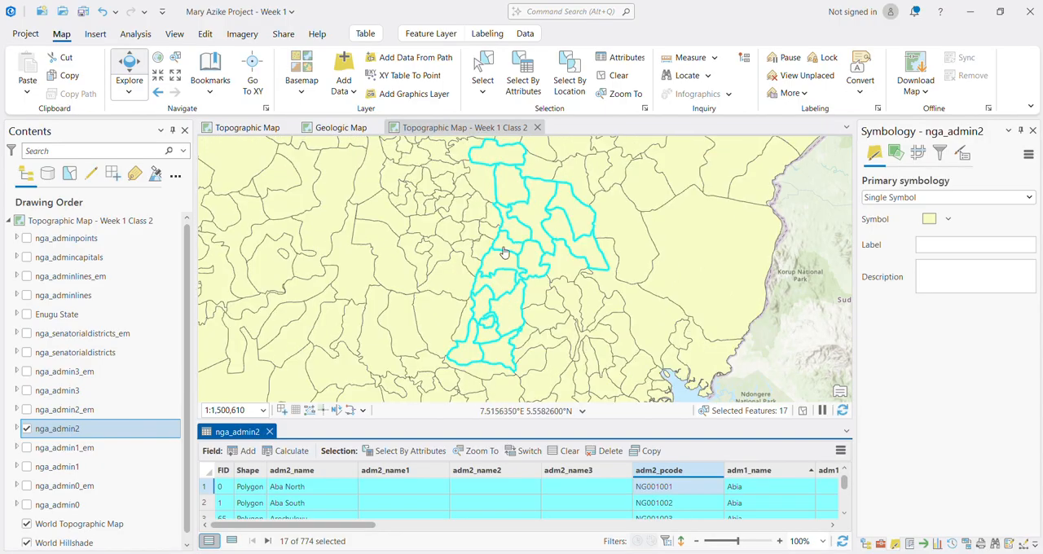
{"action": "scroll", "coordinate": [535, 265], "scroll_direction": "down", "scroll_amount": 1}
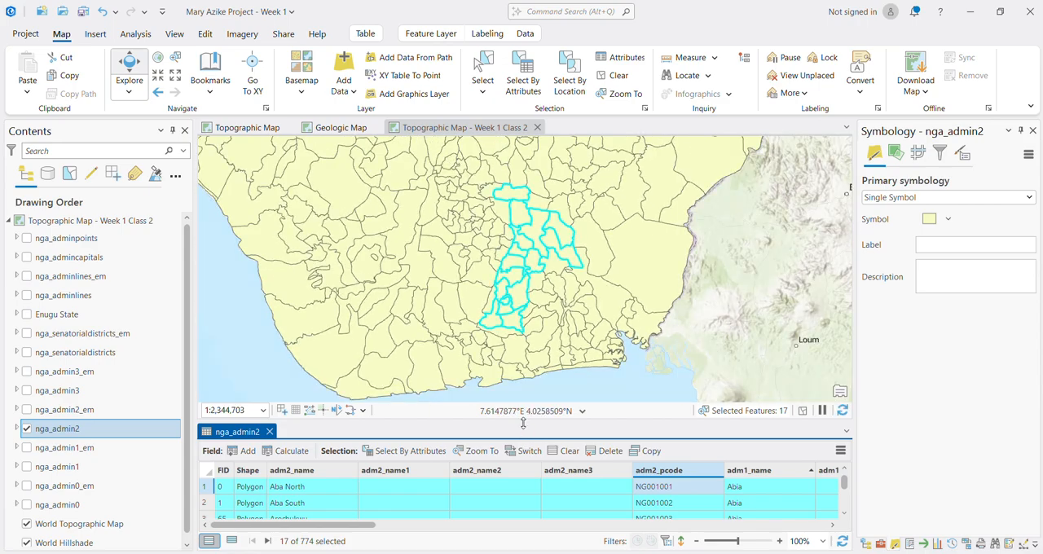
Step: Select all Enugu records in the nga_admin2 table, from Aninri down to Uzo-Uwani
{"action": "left_click_drag", "start_coordinate": [523, 424], "coordinate": [523, 278]}
{"action": "scroll", "coordinate": [454, 403], "scroll_direction": "down", "scroll_amount": 6}
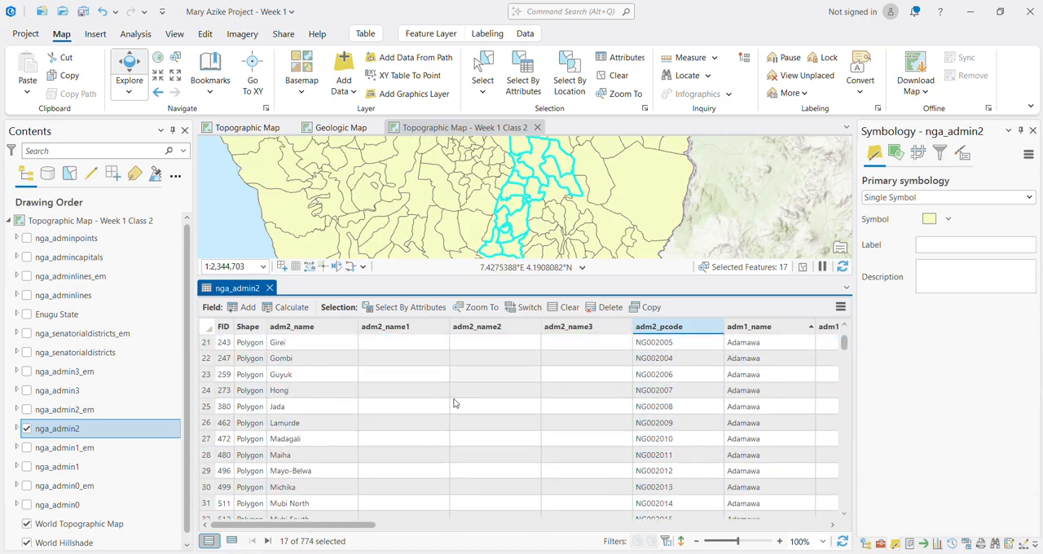
{"action": "scroll", "coordinate": [454, 403], "scroll_direction": "down", "scroll_amount": 15}
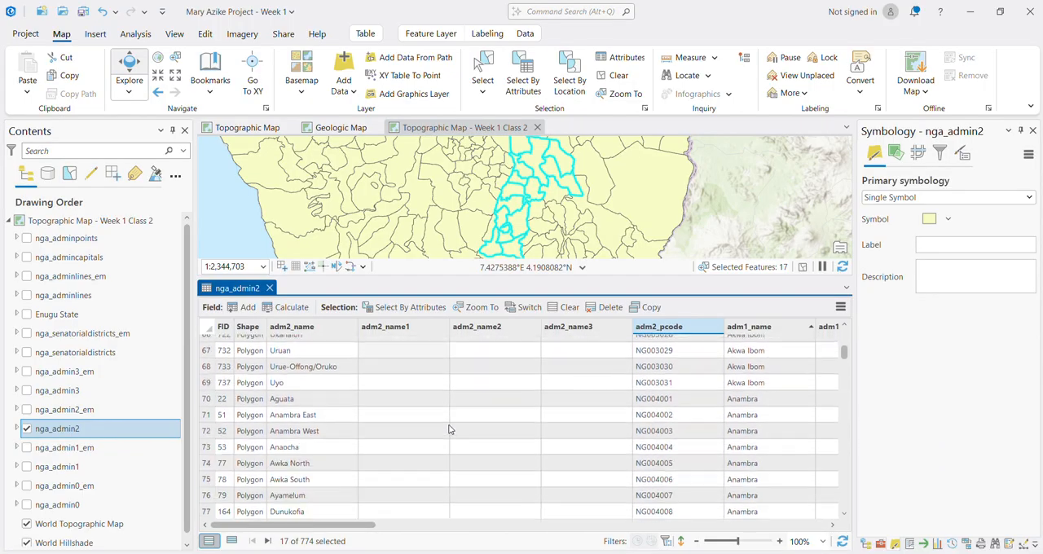
{"action": "scroll", "coordinate": [448, 430], "scroll_direction": "down", "scroll_amount": 17}
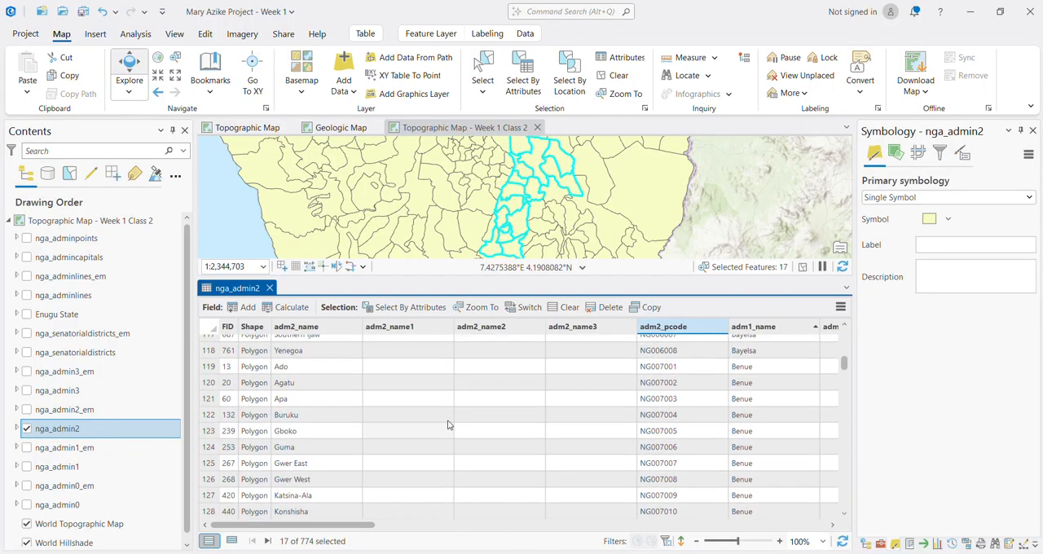
{"action": "left_click", "coordinate": [448, 424]}
{"action": "scroll", "coordinate": [444, 431], "scroll_direction": "down", "scroll_amount": 5}
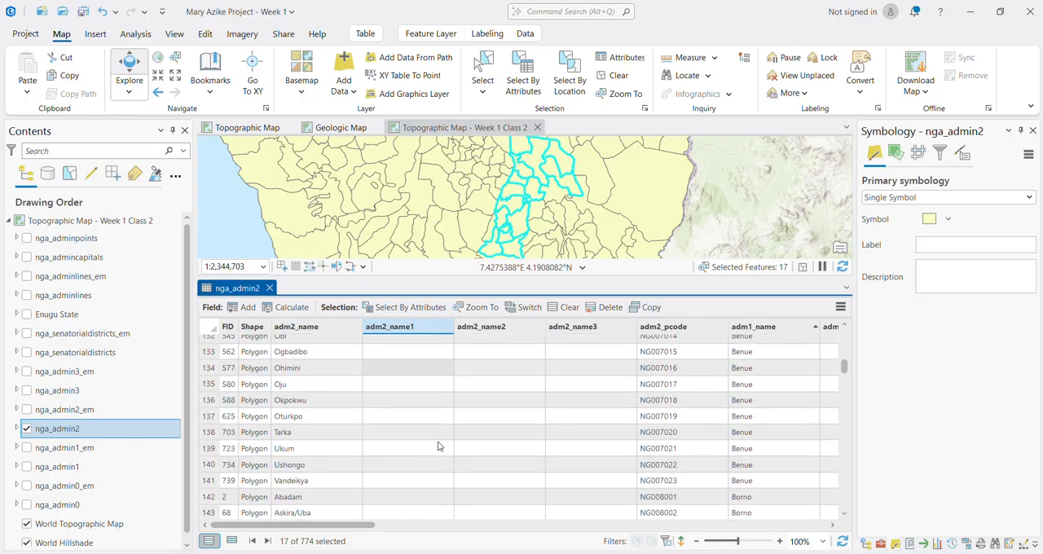
{"action": "scroll", "coordinate": [438, 447], "scroll_direction": "down", "scroll_amount": 5}
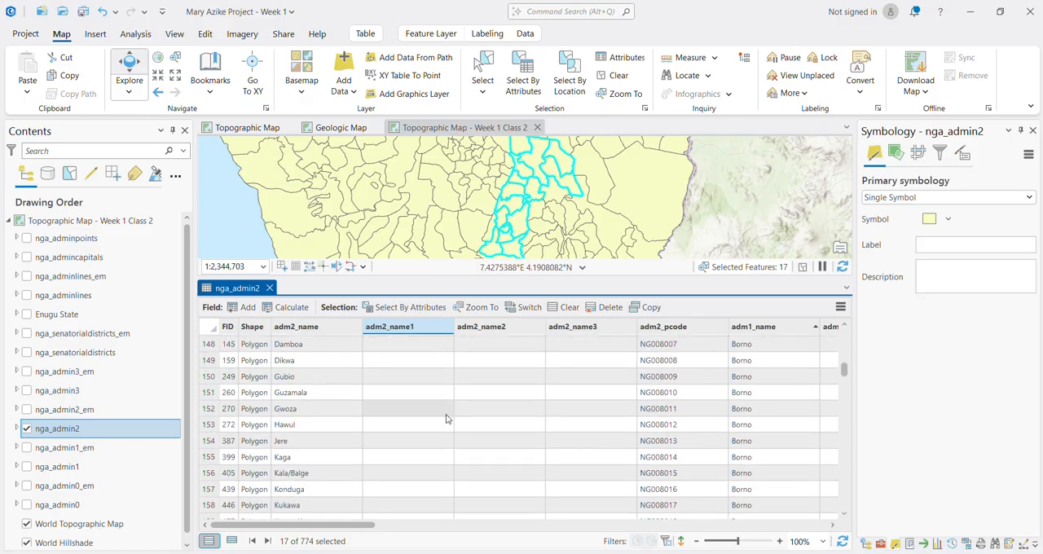
{"action": "scroll", "coordinate": [446, 424], "scroll_direction": "down", "scroll_amount": 8}
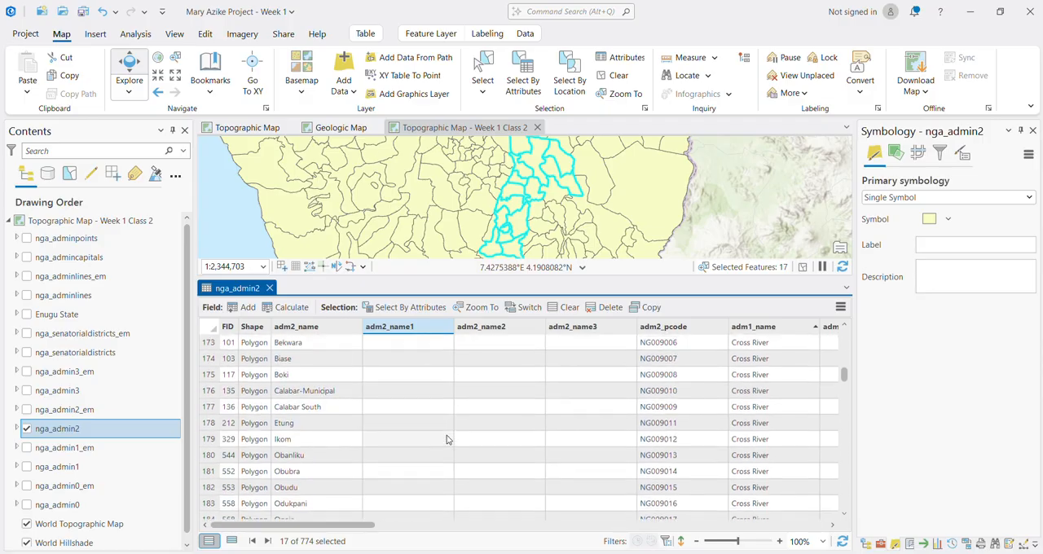
{"action": "scroll", "coordinate": [447, 440], "scroll_direction": "down", "scroll_amount": 10}
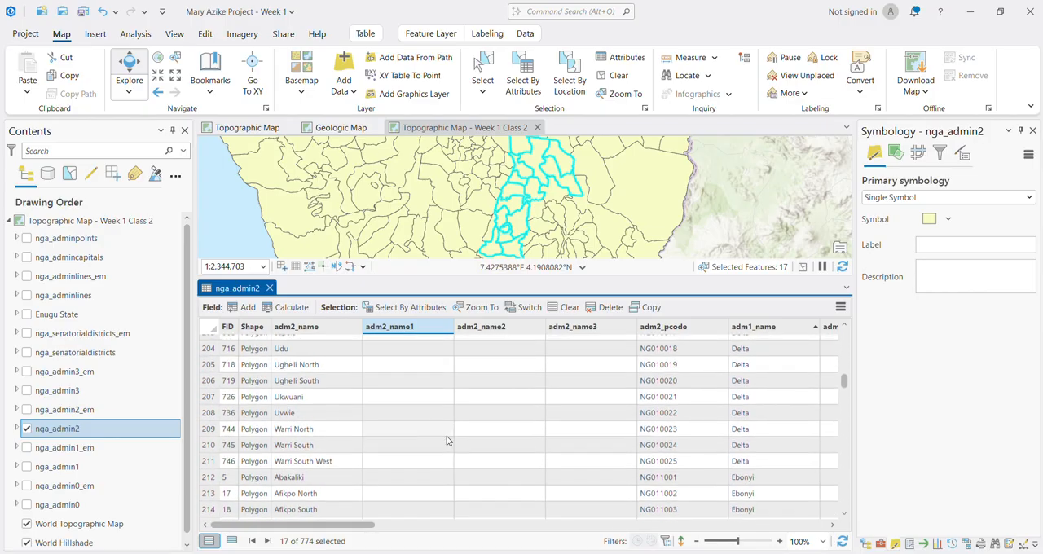
{"action": "scroll", "coordinate": [446, 440], "scroll_direction": "down", "scroll_amount": 15}
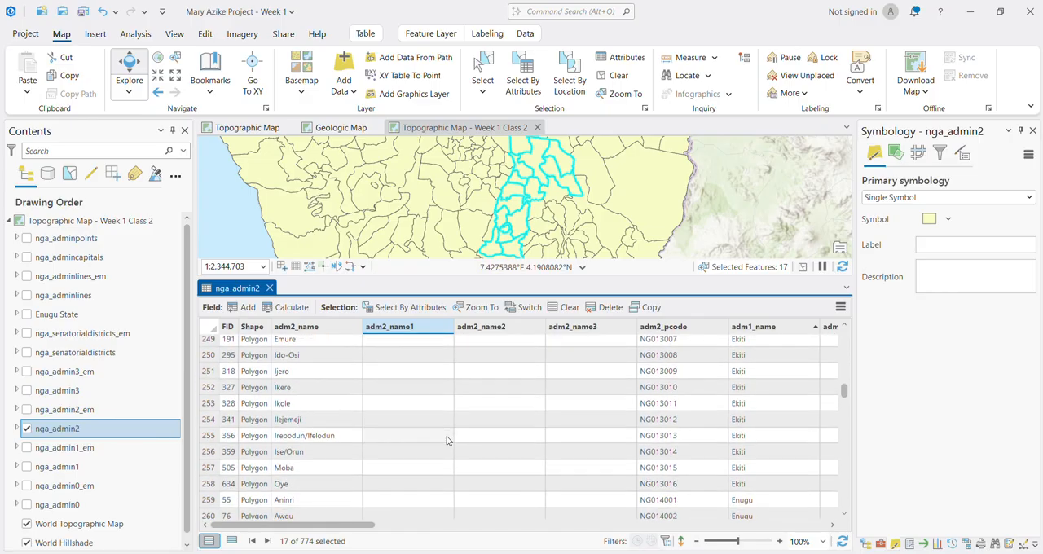
{"action": "scroll", "coordinate": [447, 440], "scroll_direction": "down", "scroll_amount": 2}
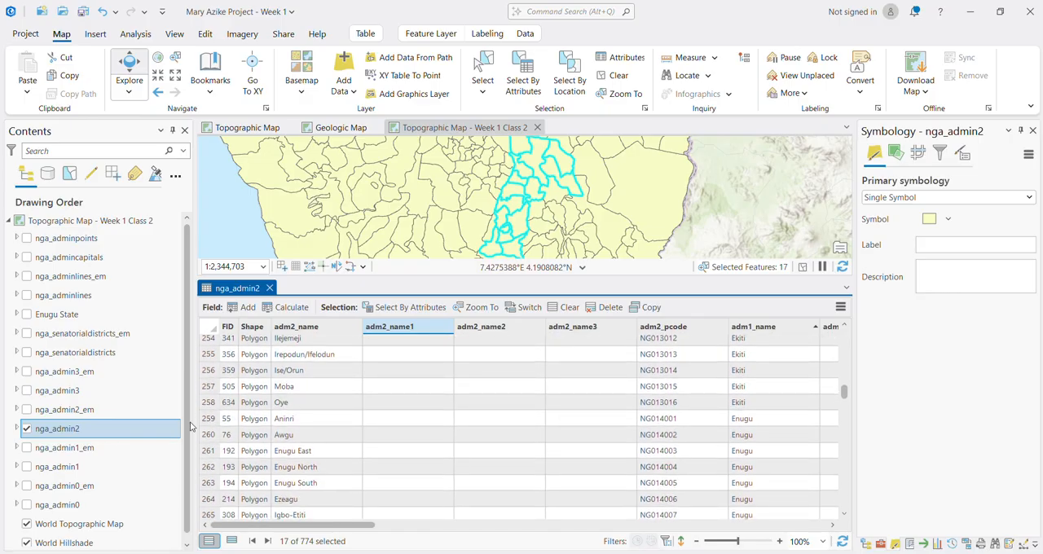
{"action": "left_click", "coordinate": [209, 421]}
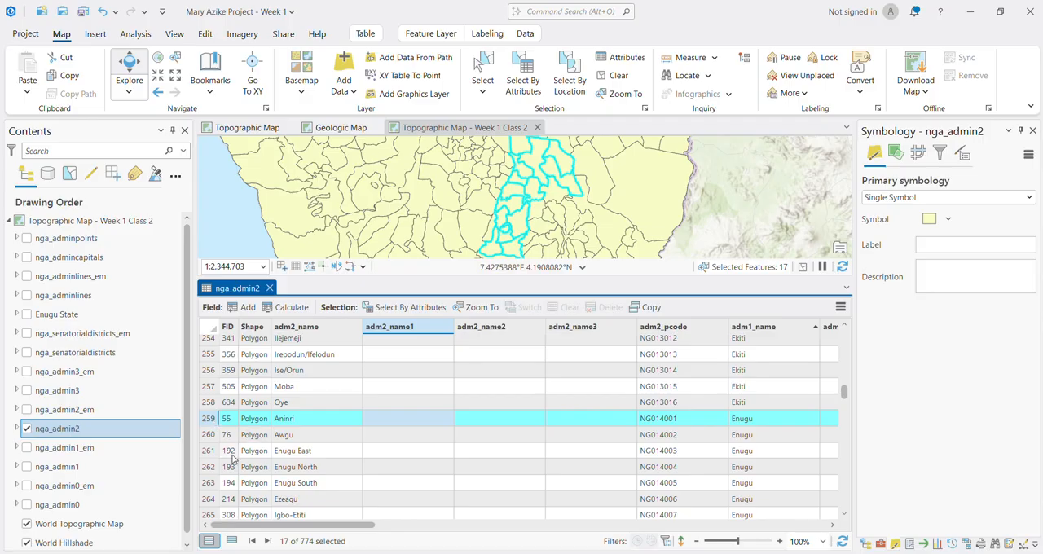
{"action": "scroll", "coordinate": [231, 456], "scroll_direction": "down", "scroll_amount": 5}
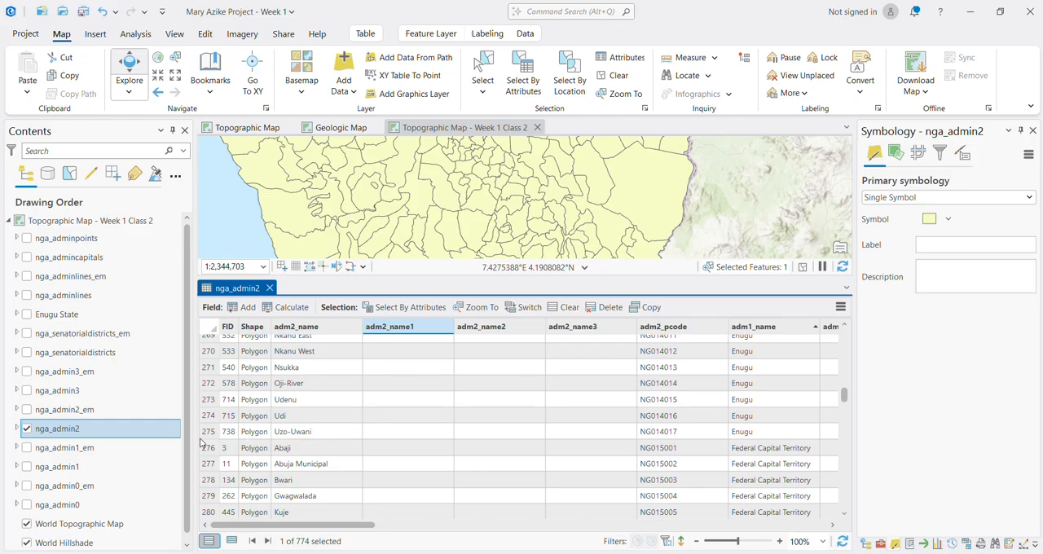
{"action": "left_click", "coordinate": [210, 437], "text": "shift"}
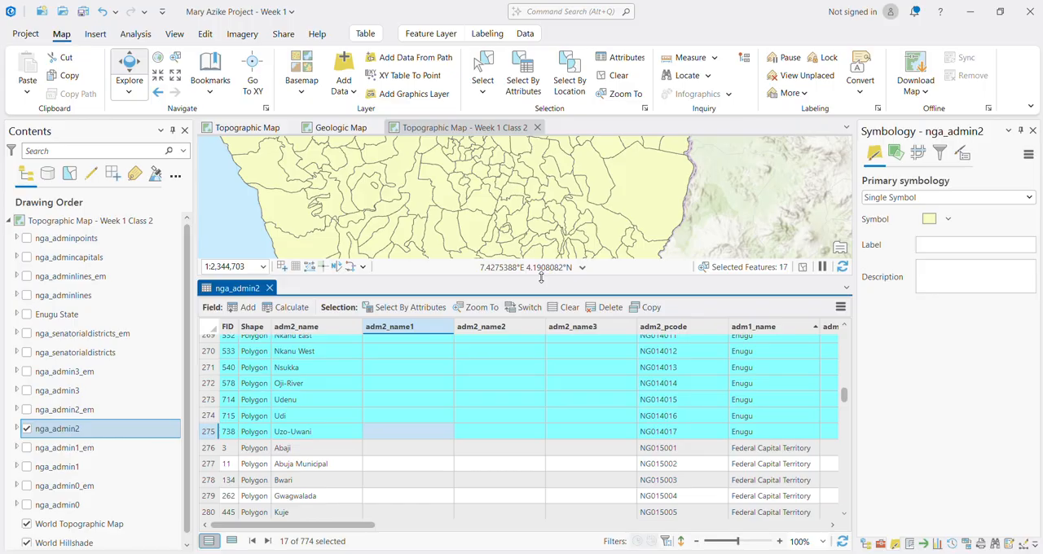
Step: Give the map view more height and examine the selected Enugu local governments up close
{"action": "left_click_drag", "start_coordinate": [540, 277], "coordinate": [509, 326]}
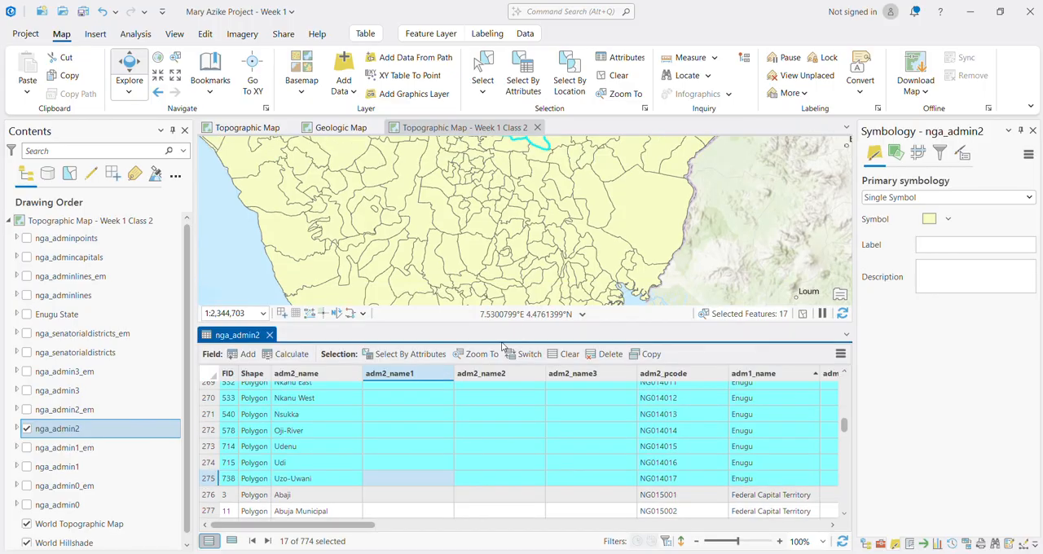
{"action": "scroll", "coordinate": [557, 220], "scroll_direction": "down", "scroll_amount": 3}
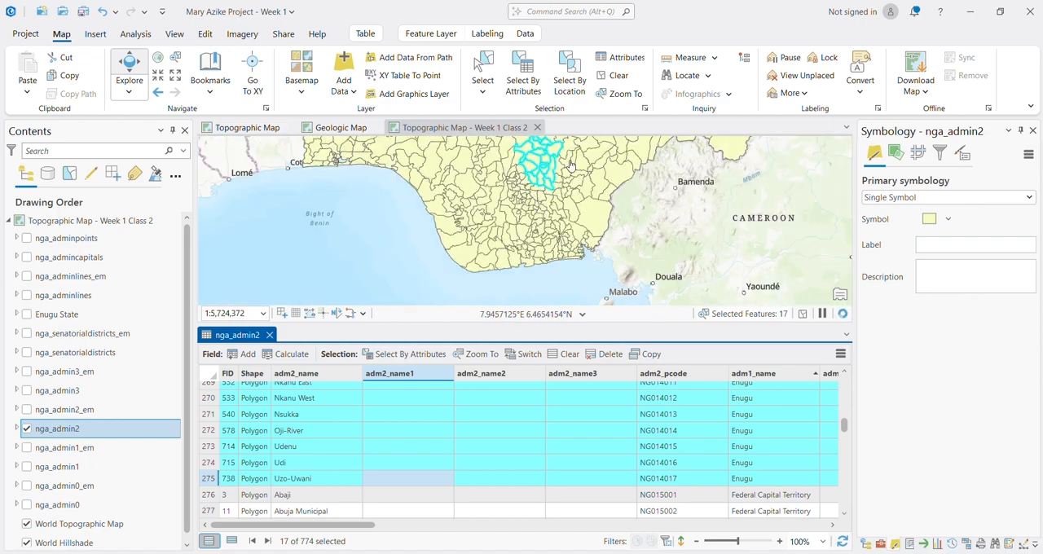
{"action": "left_click_drag", "start_coordinate": [570, 236], "coordinate": [539, 226]}
{"action": "scroll", "coordinate": [538, 254], "scroll_direction": "up", "scroll_amount": 2}
{"action": "scroll", "coordinate": [539, 226], "scroll_direction": "up", "scroll_amount": 2}
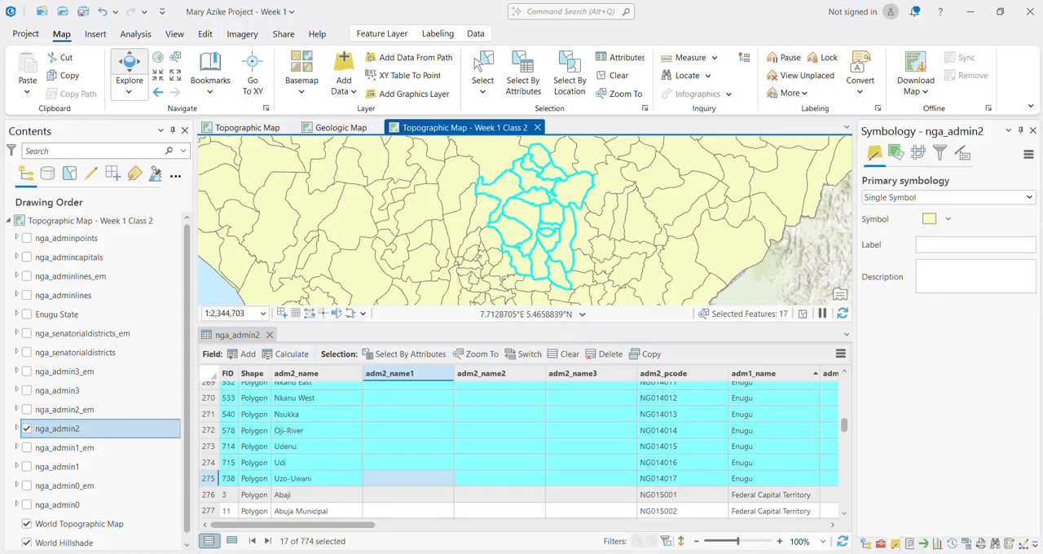
Step: Switch to Chrome and search Google in a new tab for "who is the governor of enugu state"
{"action": "mouse_move", "coordinate": [689, 553]}
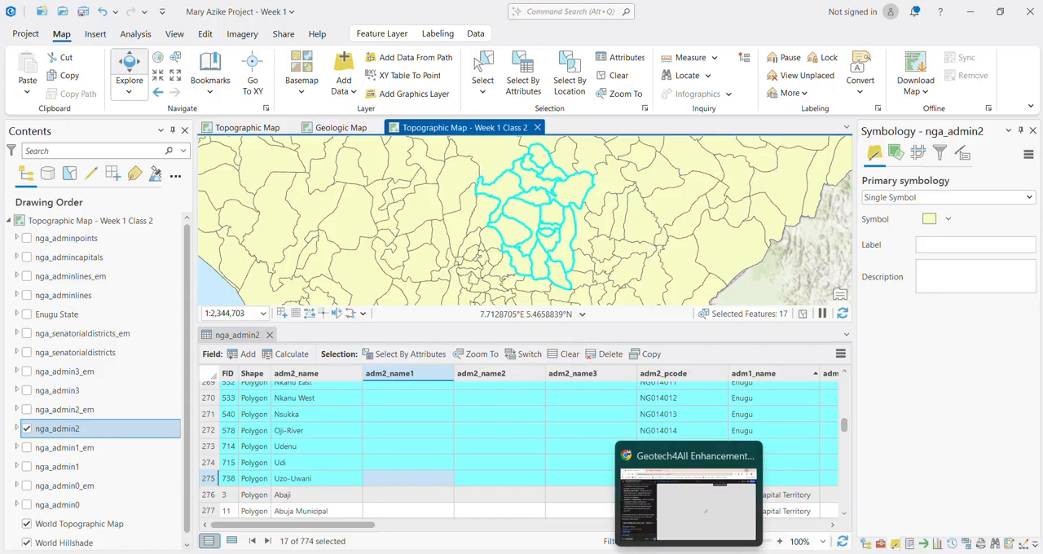
{"action": "left_click", "coordinate": [613, 541]}
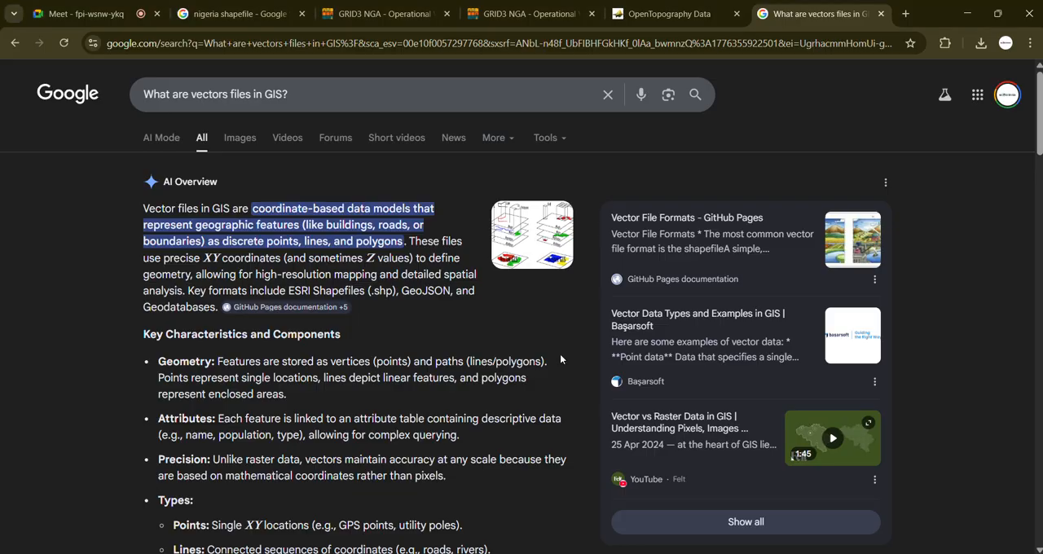
{"action": "left_click", "coordinate": [906, 13]}
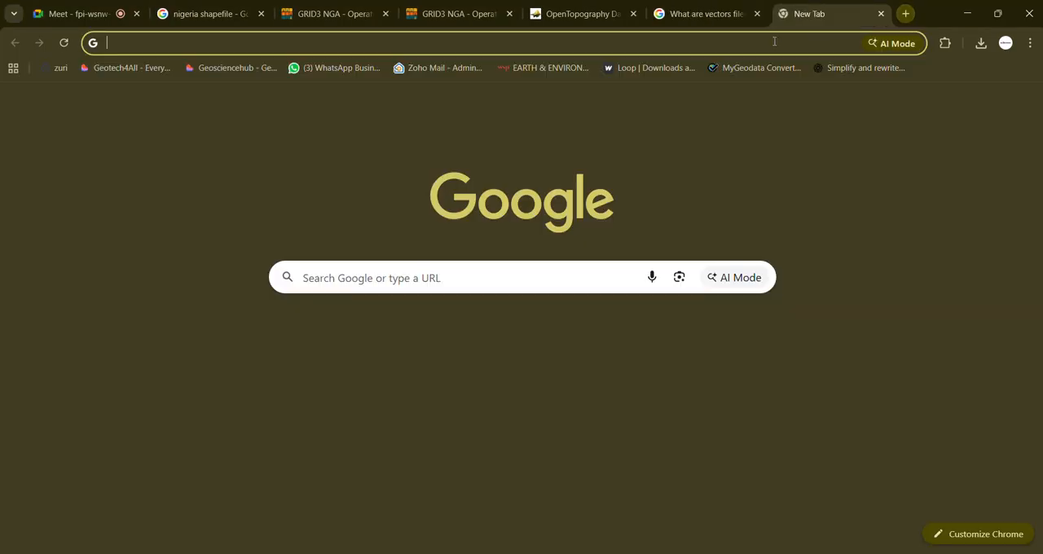
{"action": "type", "text": "who is the go"}
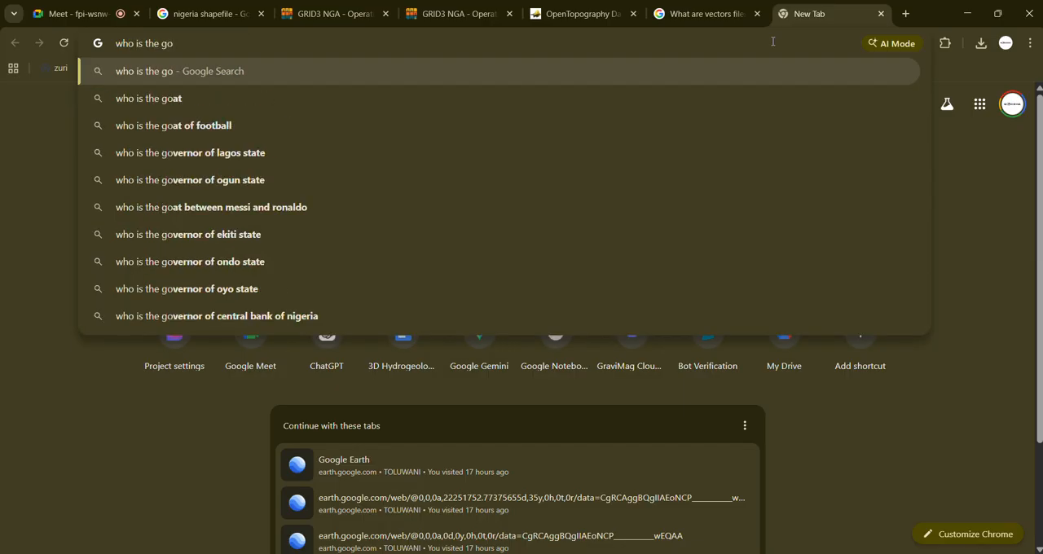
{"action": "type", "text": "vernor of Enugu"}
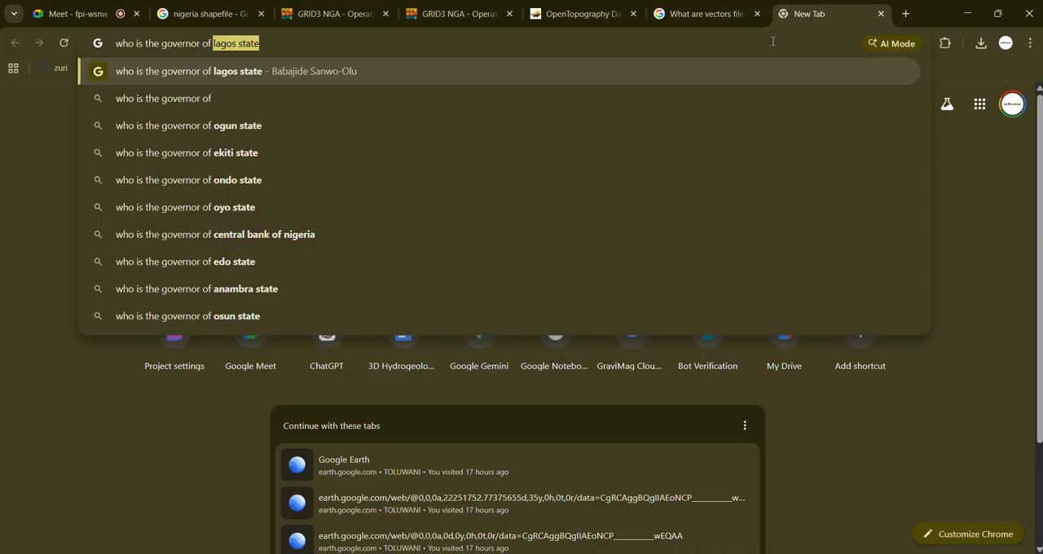
{"action": "key", "text": "Return"}
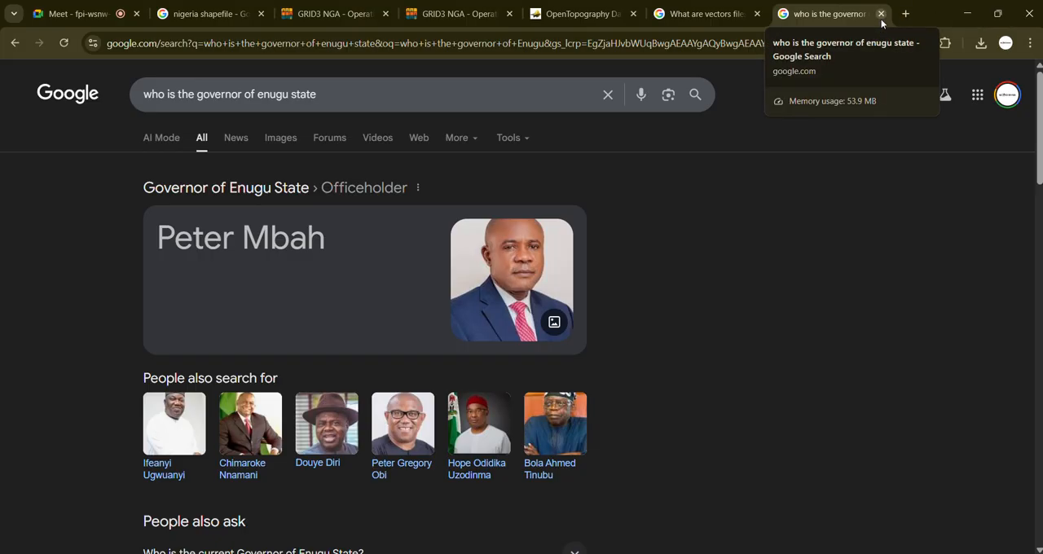
Step: Look through the governor search results, close that page, and return to ArcGIS Pro
{"action": "scroll", "coordinate": [661, 285], "scroll_direction": "down", "scroll_amount": 5}
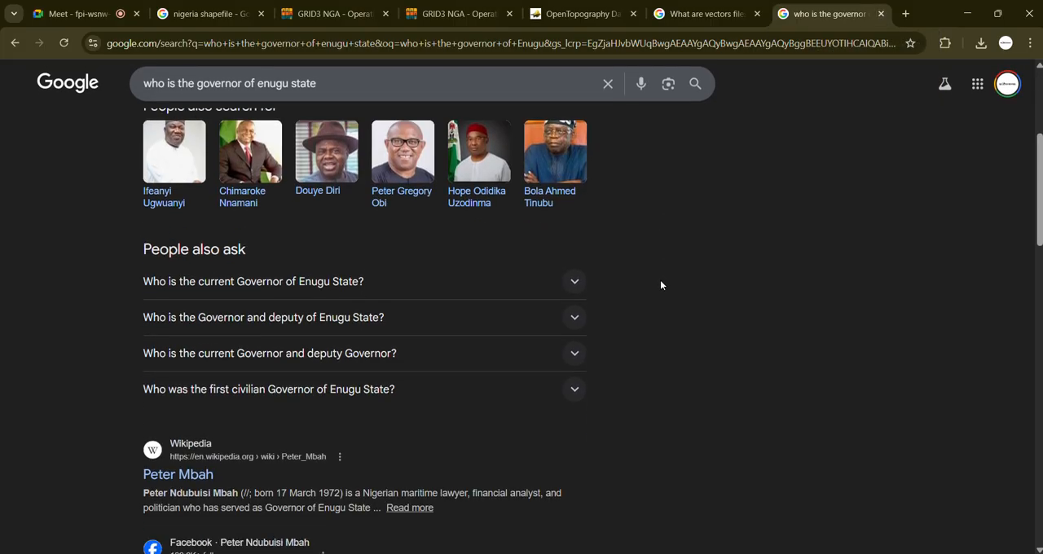
{"action": "scroll", "coordinate": [661, 278], "scroll_direction": "up", "scroll_amount": 5}
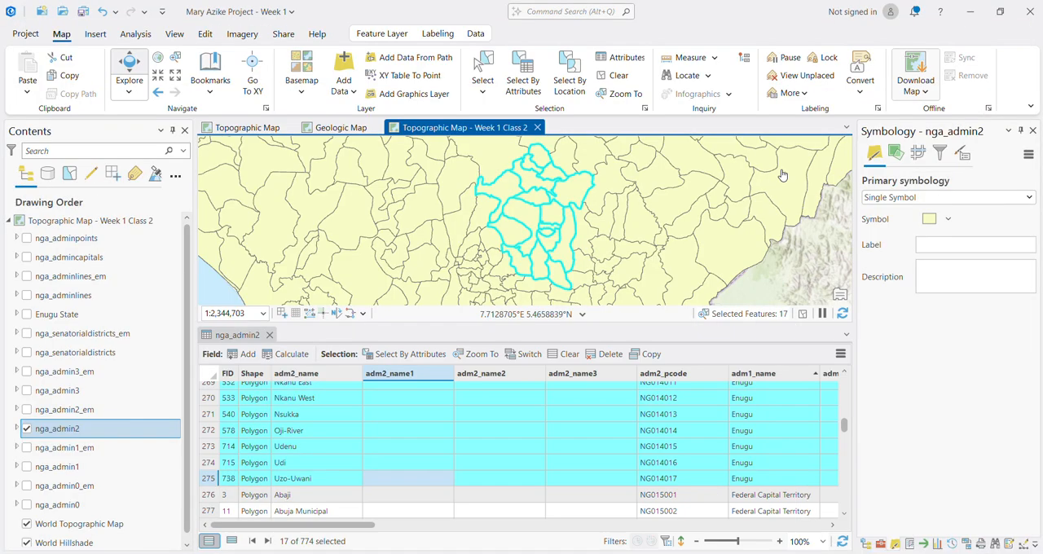
{"action": "left_click", "coordinate": [967, 14]}
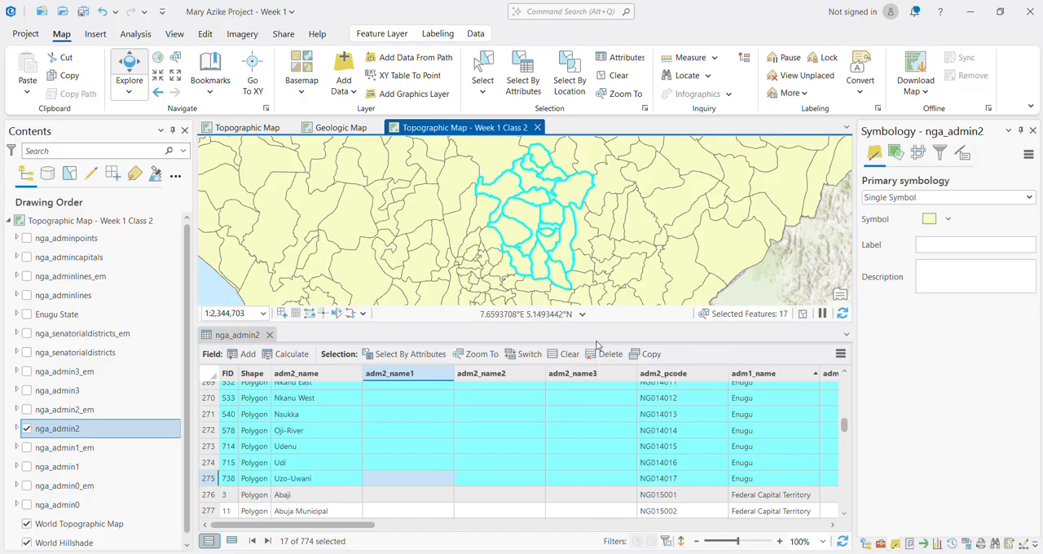
Step: Look through the highlighted Enugu records in the nga_admin2 table, from Uzo-Uwani back up to Aninri
{"action": "left_click", "coordinate": [389, 469]}
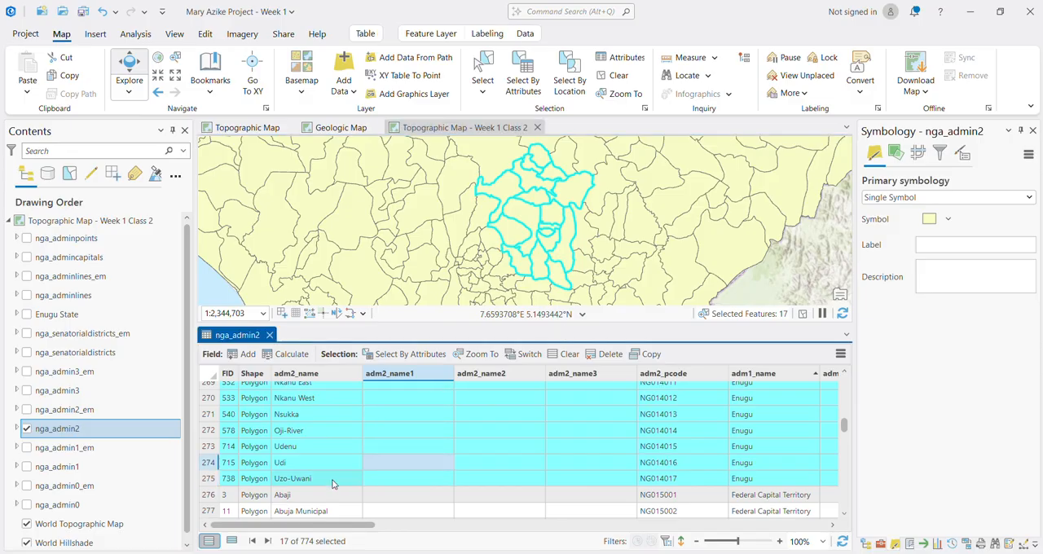
{"action": "left_click", "coordinate": [283, 469]}
{"action": "scroll", "coordinate": [420, 417], "scroll_direction": "up", "scroll_amount": 6}
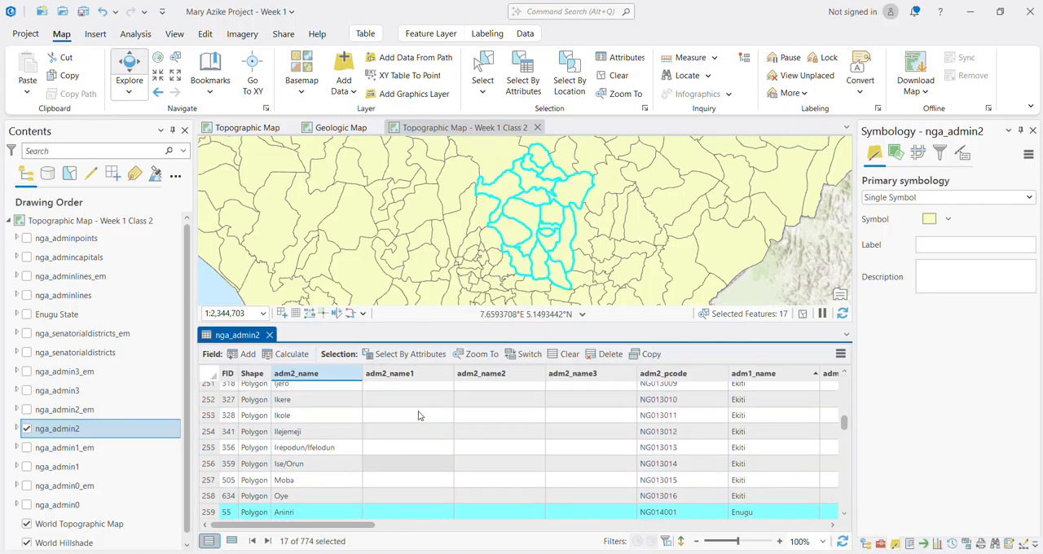
{"action": "scroll", "coordinate": [419, 415], "scroll_direction": "up", "scroll_amount": 1}
{"action": "left_click", "coordinate": [402, 437]}
{"action": "scroll", "coordinate": [210, 468], "scroll_direction": "down", "scroll_amount": 4}
{"action": "scroll", "coordinate": [211, 433], "scroll_direction": "up", "scroll_amount": 1}
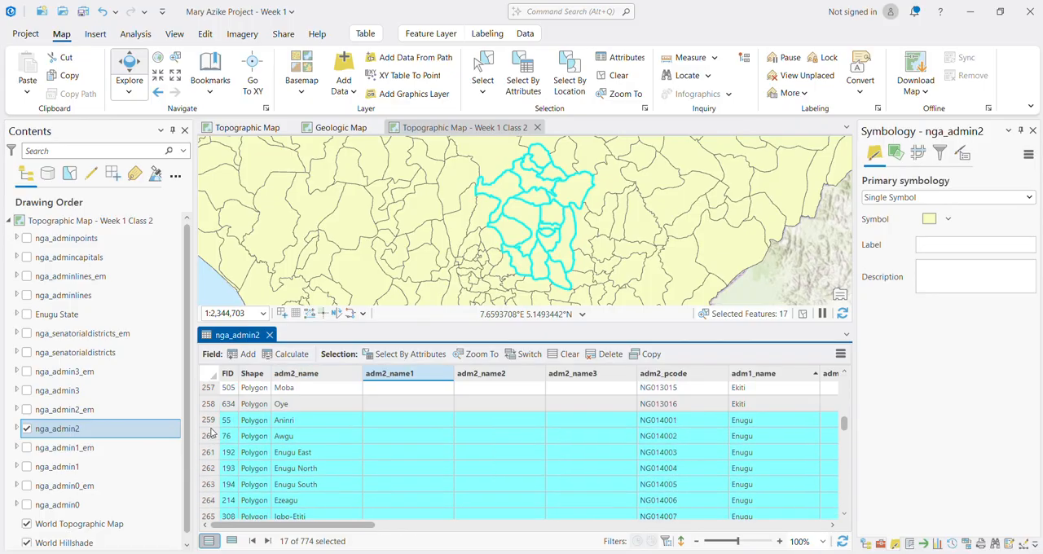
{"action": "scroll", "coordinate": [211, 433], "scroll_direction": "up", "scroll_amount": 1}
Step: Replace the selection with only the Ise/Orun record in Ekiti and give the map view more height
{"action": "left_click", "coordinate": [210, 418]}
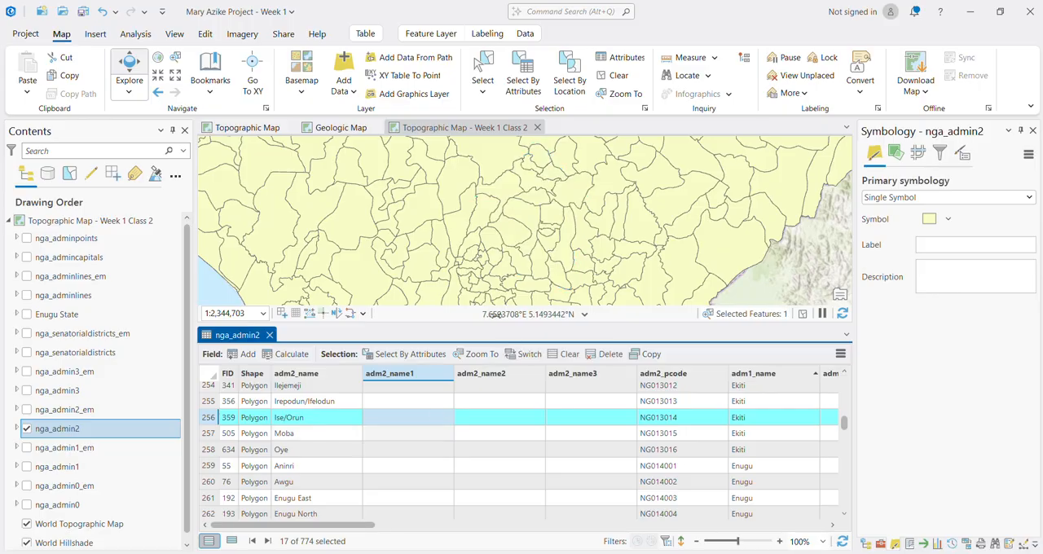
{"action": "scroll", "coordinate": [556, 391], "scroll_direction": "down", "scroll_amount": 2}
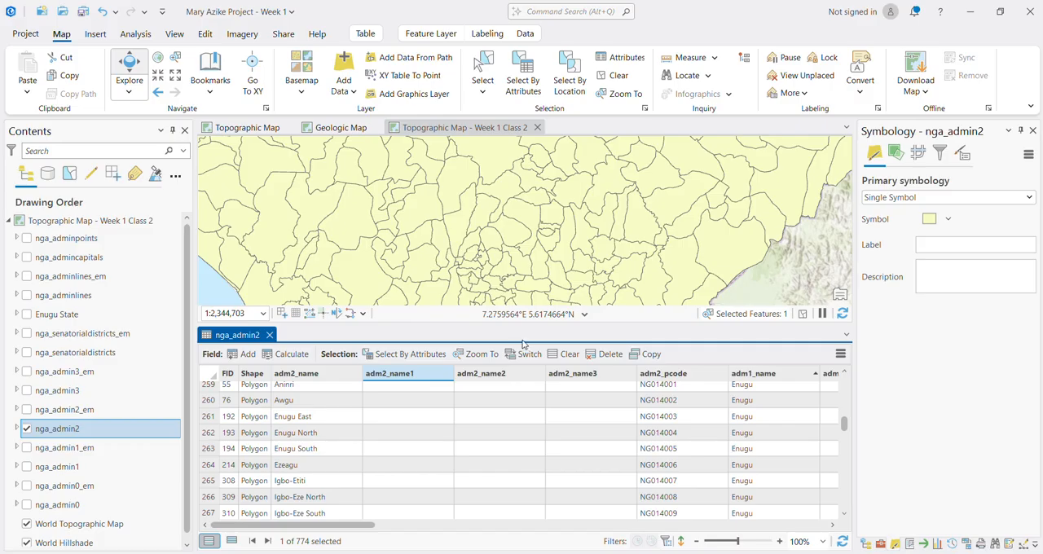
{"action": "left_click_drag", "start_coordinate": [519, 324], "coordinate": [518, 399]}
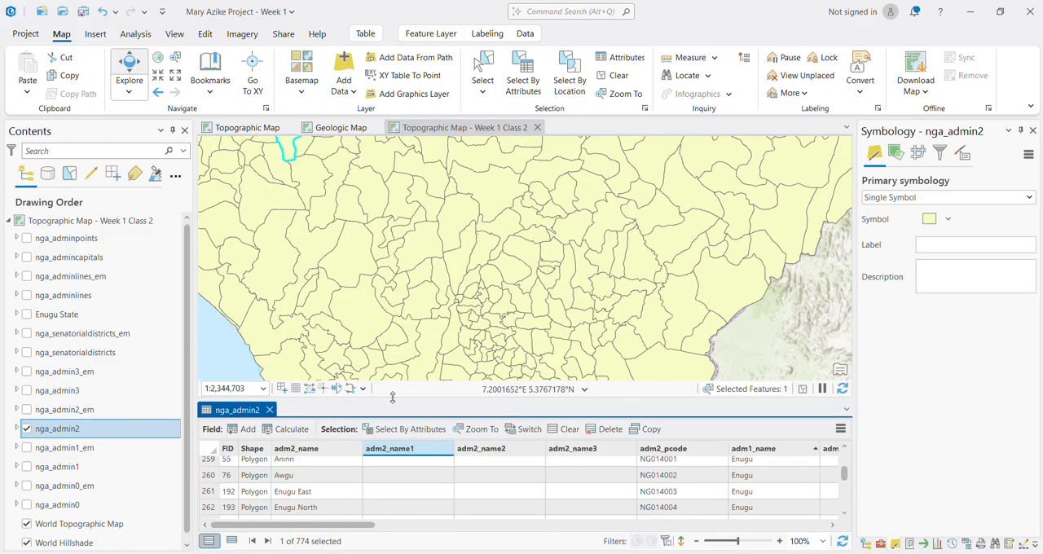
Step: Hide the nga_admin2 layer, display nga_admin3 instead, and zoom the map to nga_admin3 to view its coverage within Nigeria
{"action": "left_click", "coordinate": [27, 429]}
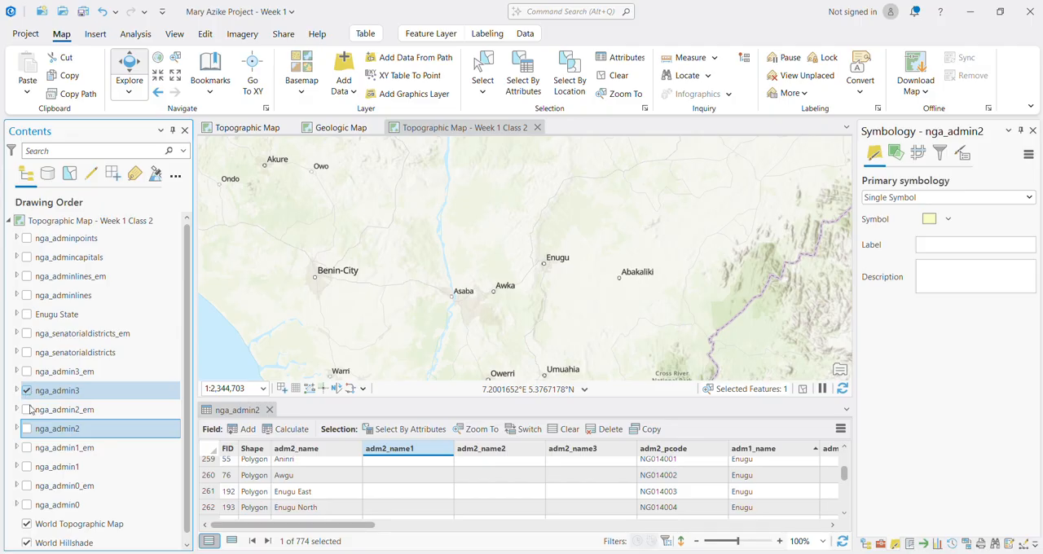
{"action": "left_click", "coordinate": [54, 410]}
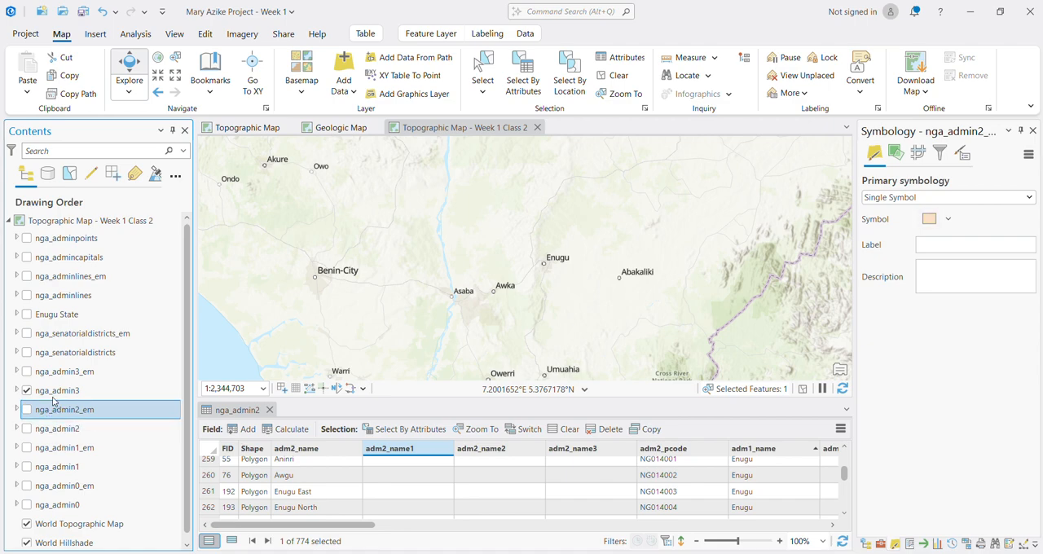
{"action": "right_click", "coordinate": [48, 398]}
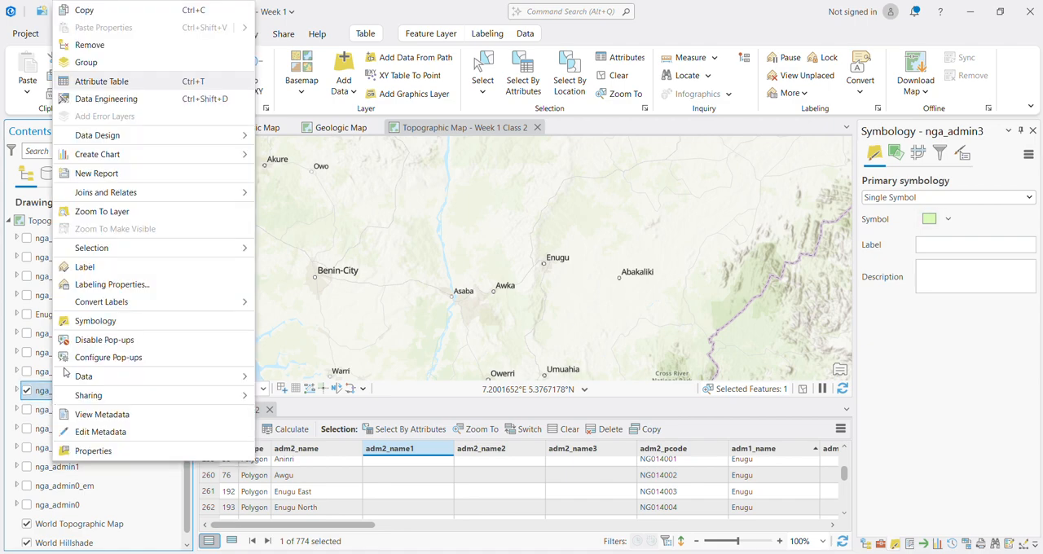
{"action": "left_click", "coordinate": [89, 207]}
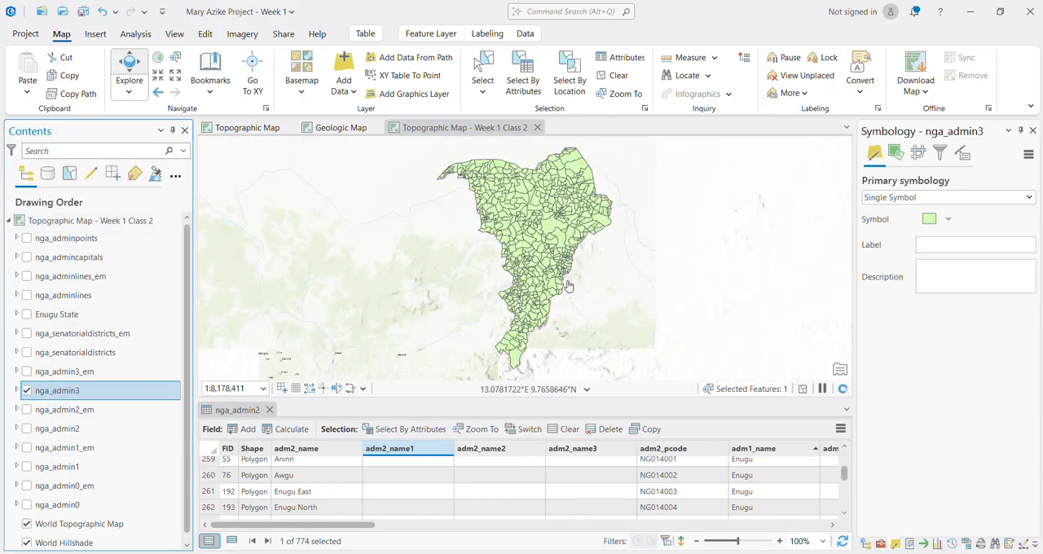
{"action": "scroll", "coordinate": [446, 331], "scroll_direction": "down", "scroll_amount": 3}
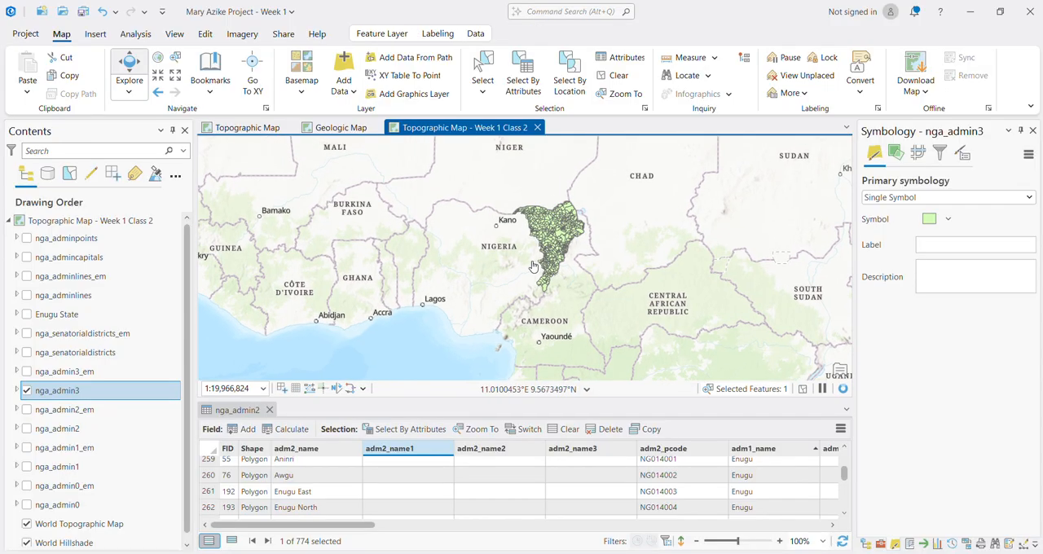
Step: Open the nga_admin3 attribute table and examine its first records and the layer's extent on the map
{"action": "left_click", "coordinate": [78, 392]}
{"action": "right_click", "coordinate": [78, 392]}
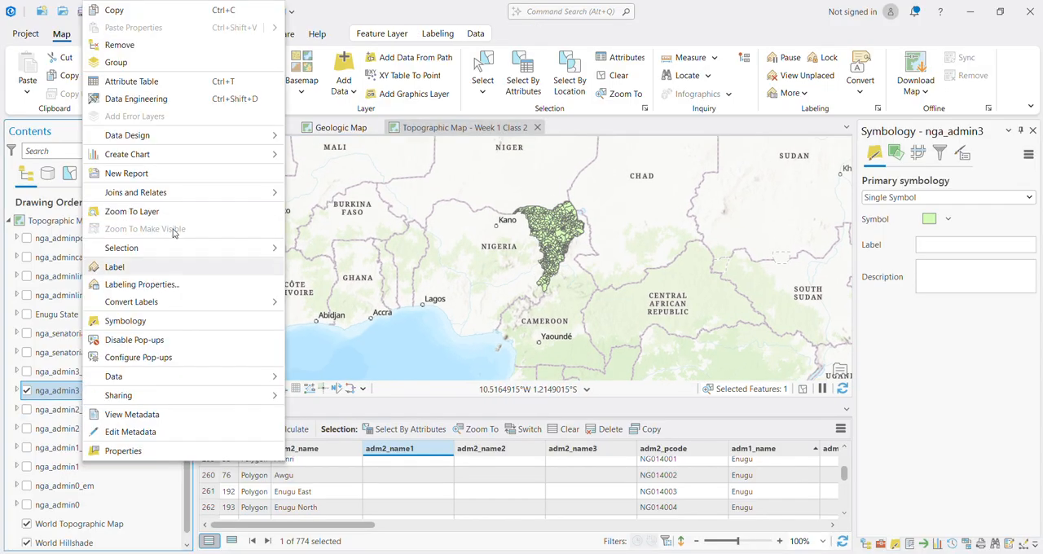
{"action": "left_click", "coordinate": [155, 85]}
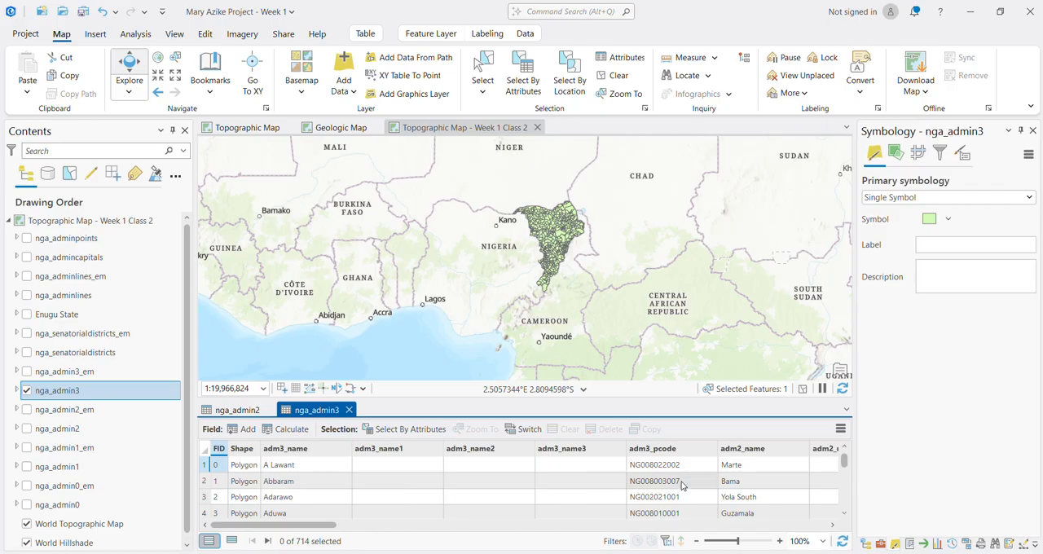
{"action": "scroll", "coordinate": [694, 501], "scroll_direction": "down", "scroll_amount": 3}
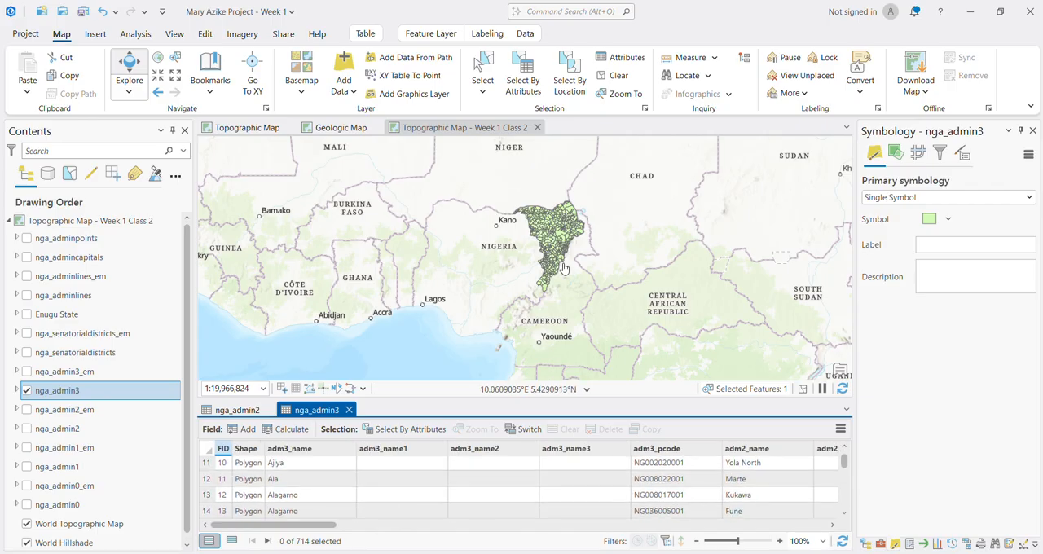
{"action": "scroll", "coordinate": [551, 248], "scroll_direction": "up", "scroll_amount": 3}
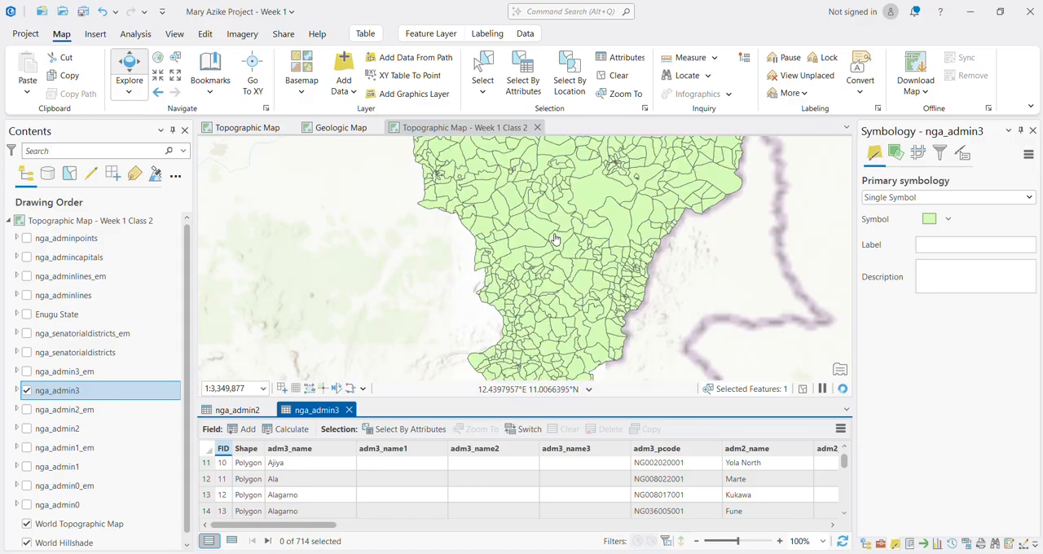
{"action": "scroll", "coordinate": [552, 247], "scroll_direction": "down", "scroll_amount": 2}
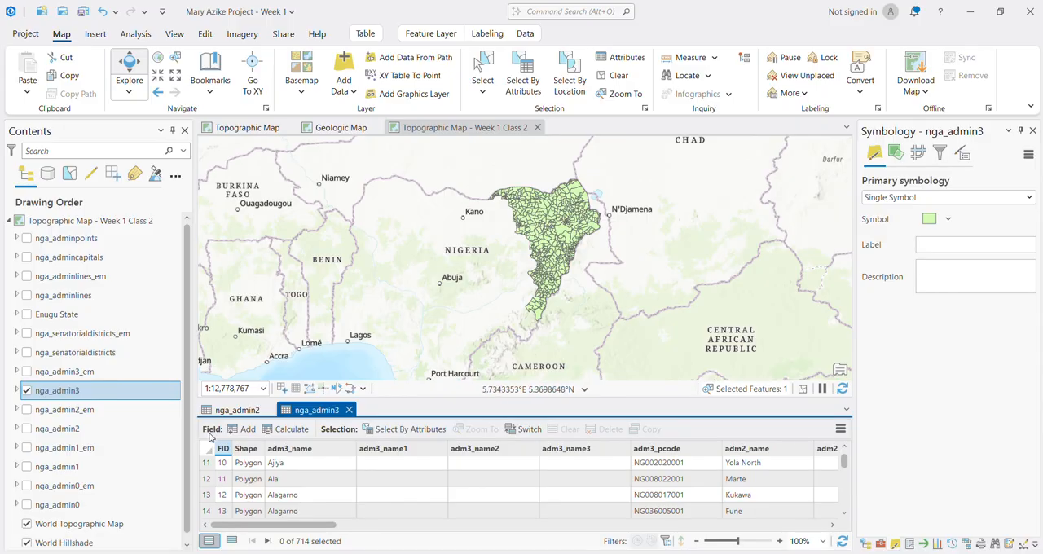
Step: Close the nga_admin2 table and look further through the ward records of nga_admin3
{"action": "left_click", "coordinate": [267, 414]}
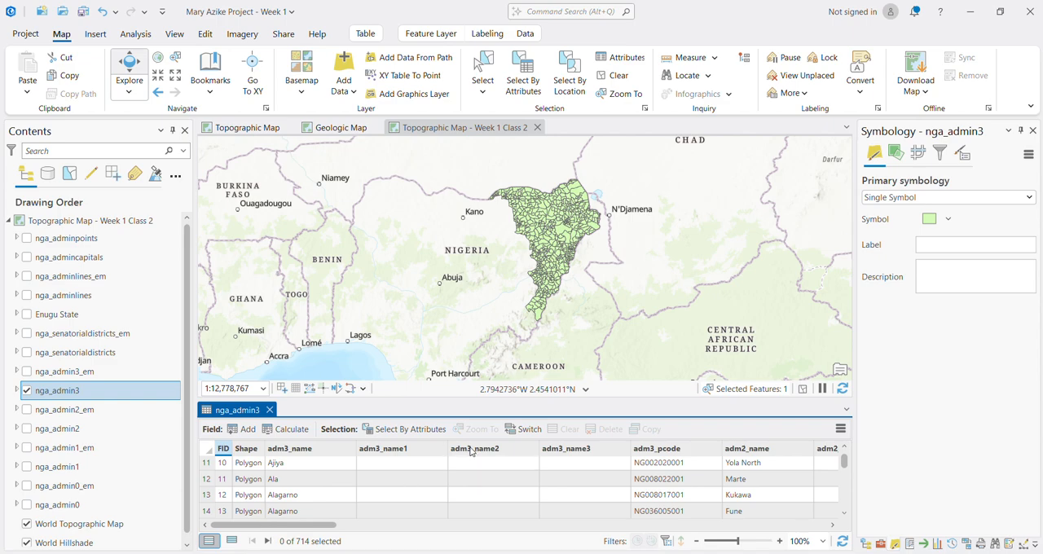
{"action": "mouse_move", "coordinate": [471, 452]}
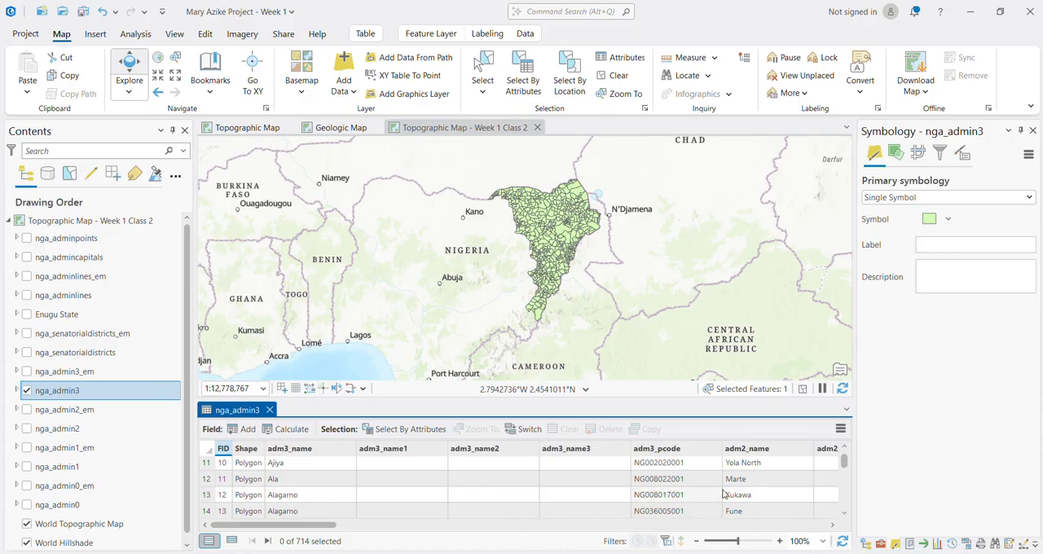
{"action": "scroll", "coordinate": [722, 495], "scroll_direction": "down", "scroll_amount": 5}
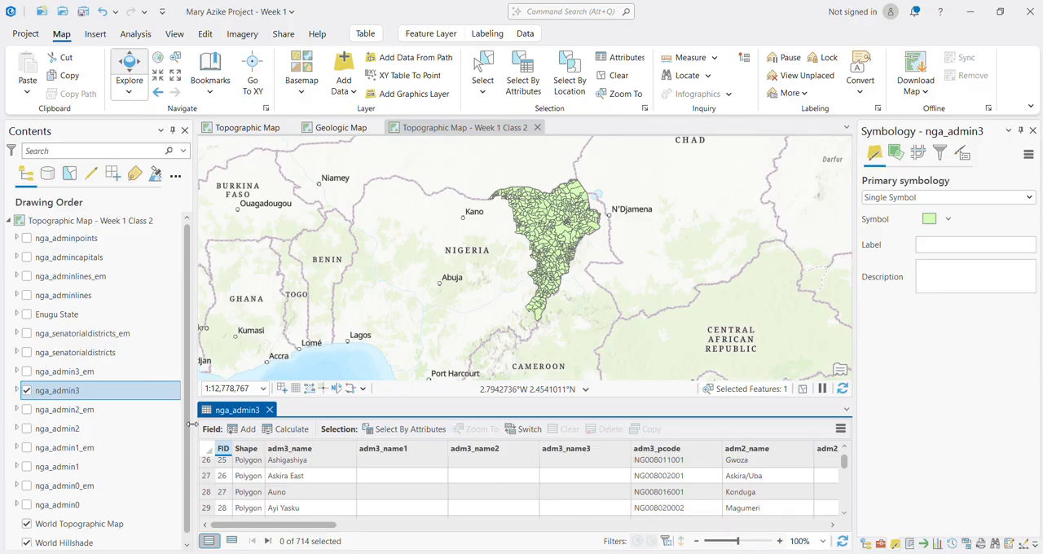
Step: Hide nga_admin3, display nga_senatorialdistricts instead, and open the attribute table of nga_senatorialdistricts
{"action": "left_click", "coordinate": [26, 391]}
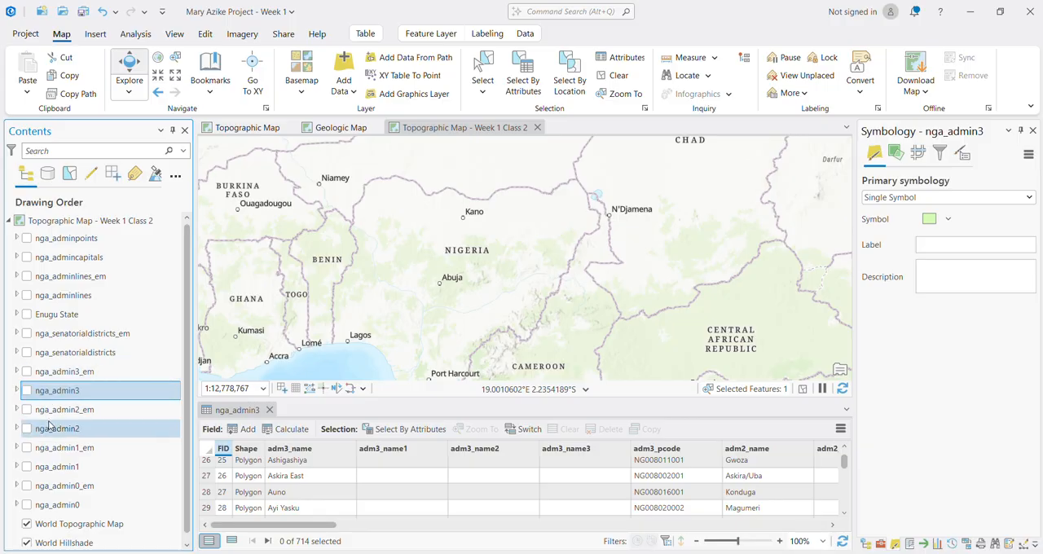
{"action": "left_click", "coordinate": [26, 352]}
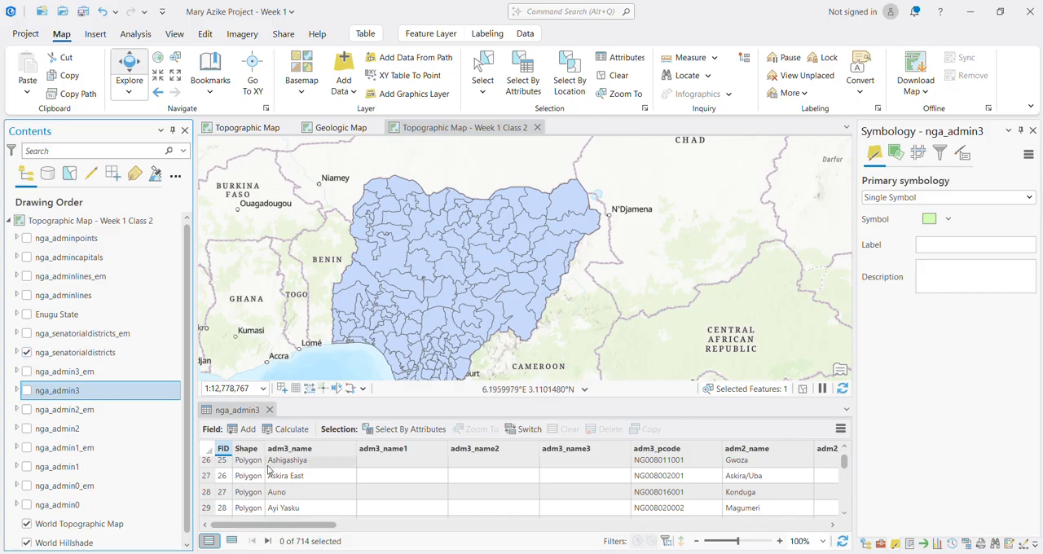
{"action": "left_click", "coordinate": [72, 356]}
{"action": "right_click", "coordinate": [74, 354]}
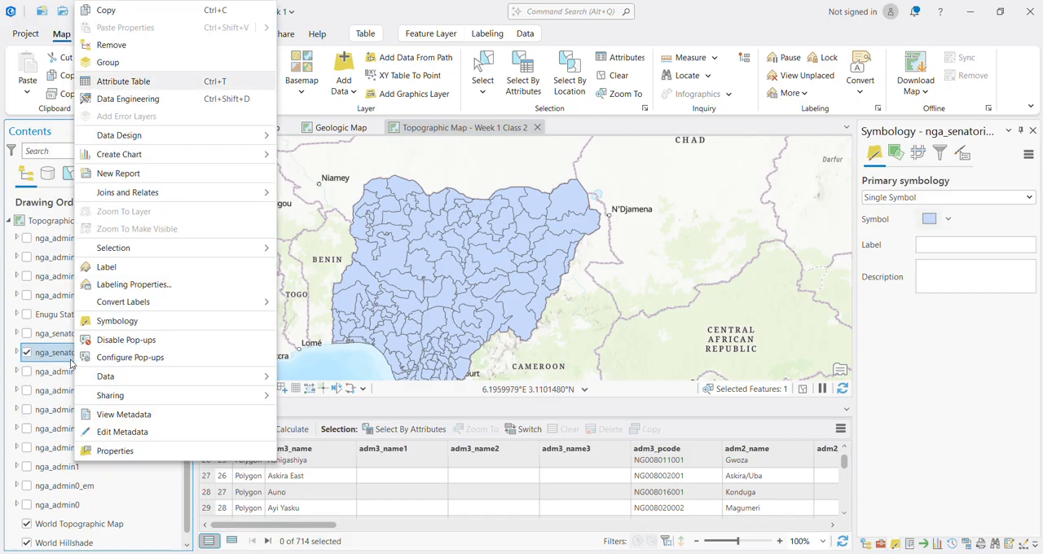
{"action": "left_click", "coordinate": [172, 84]}
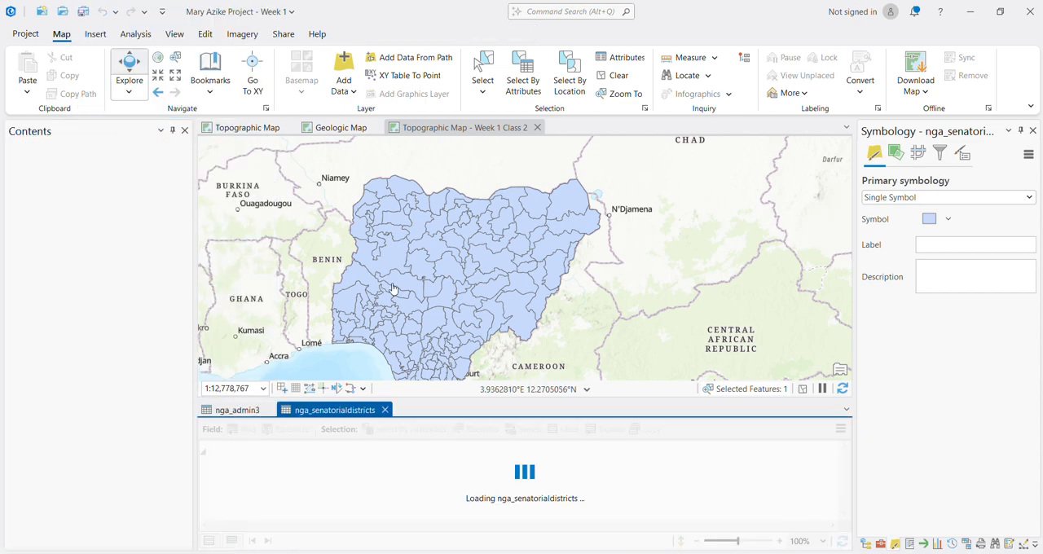
Step: Look through the senatorial district records by state, giving the table more height, and find the Enugu rows
{"action": "scroll", "coordinate": [412, 503], "scroll_direction": "down", "scroll_amount": 2}
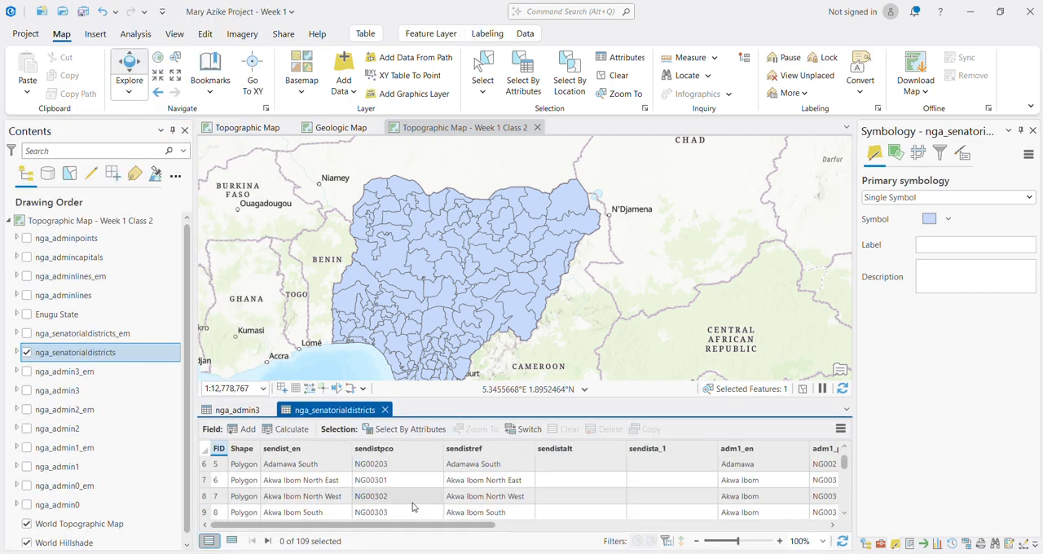
{"action": "scroll", "coordinate": [485, 505], "scroll_direction": "down", "scroll_amount": 2}
{"action": "scroll", "coordinate": [484, 505], "scroll_direction": "up", "scroll_amount": 2}
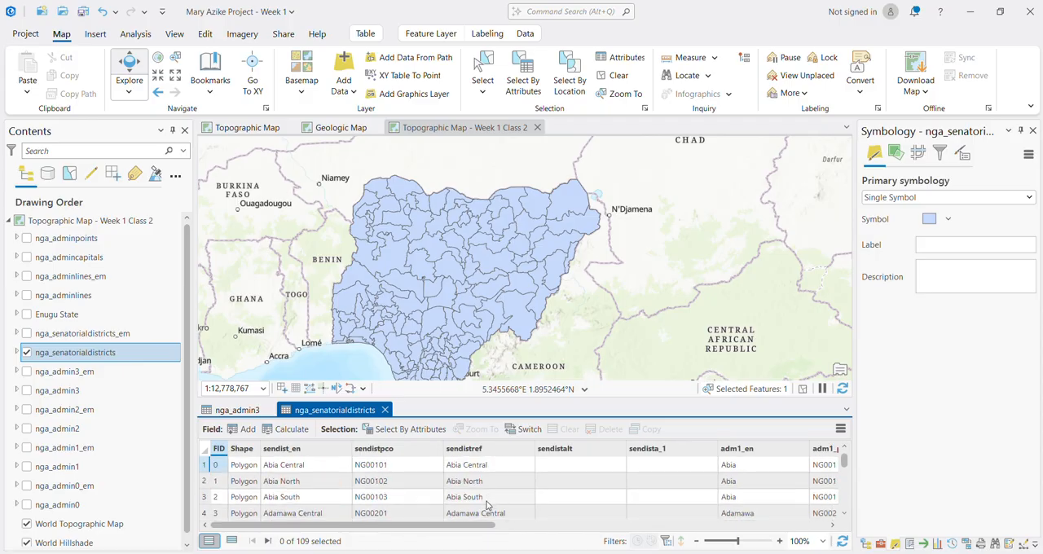
{"action": "scroll", "coordinate": [486, 505], "scroll_direction": "down", "scroll_amount": 17}
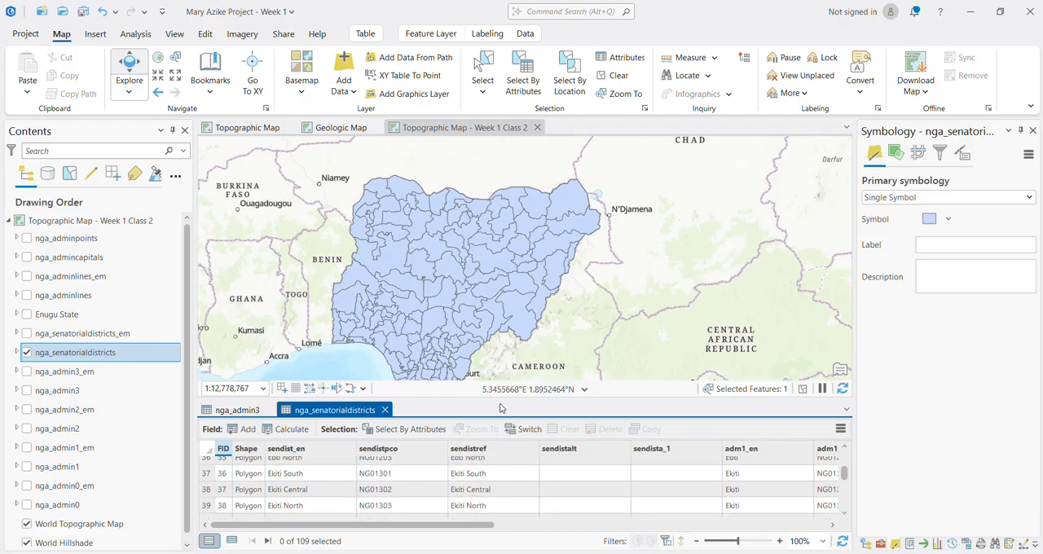
{"action": "left_click_drag", "start_coordinate": [501, 397], "coordinate": [501, 291]}
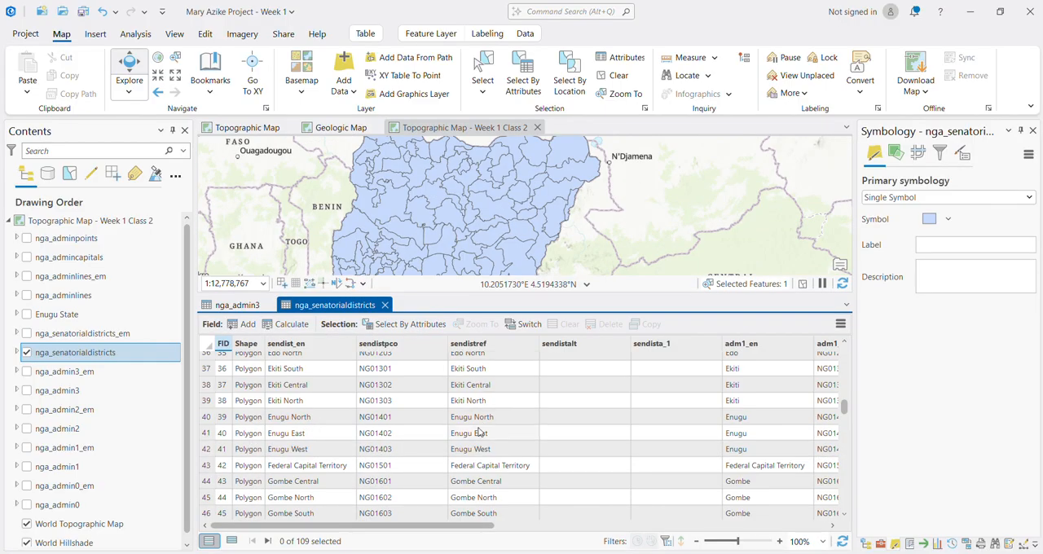
{"action": "scroll", "coordinate": [477, 466], "scroll_direction": "down", "scroll_amount": 3}
{"action": "scroll", "coordinate": [477, 467], "scroll_direction": "down", "scroll_amount": 2}
{"action": "scroll", "coordinate": [476, 466], "scroll_direction": "up", "scroll_amount": 4}
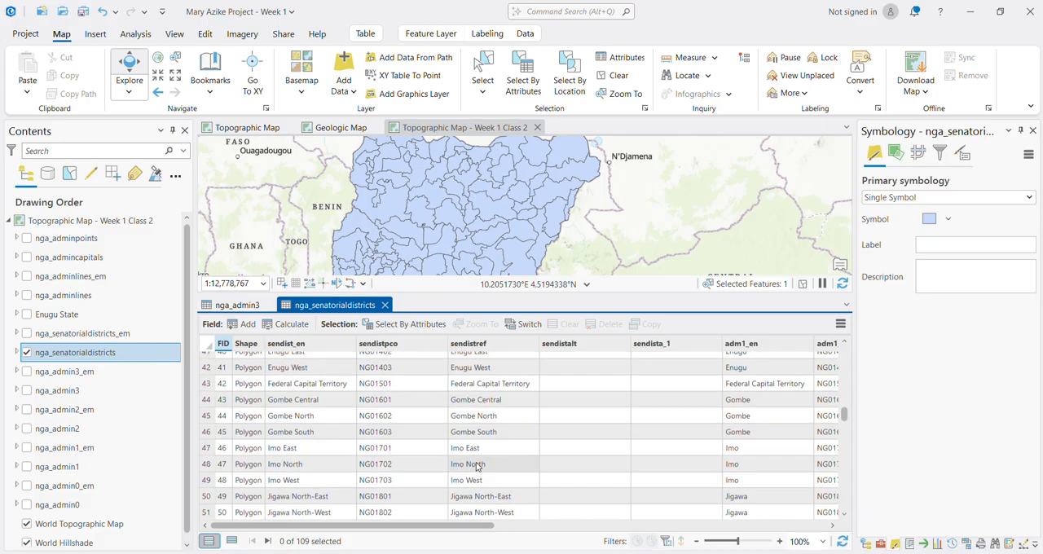
{"action": "scroll", "coordinate": [476, 467], "scroll_direction": "up", "scroll_amount": 3}
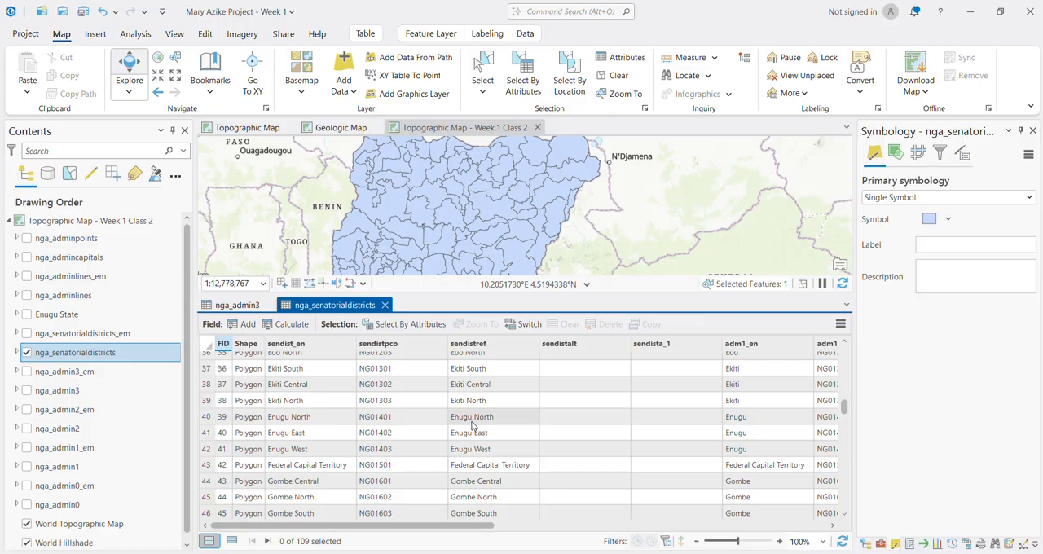
Step: Select the Enugu North, Enugu East and Enugu West records and view those districts up close in a taller map view
{"action": "left_click", "coordinate": [206, 419]}
{"action": "left_click", "coordinate": [206, 449], "text": "shift"}
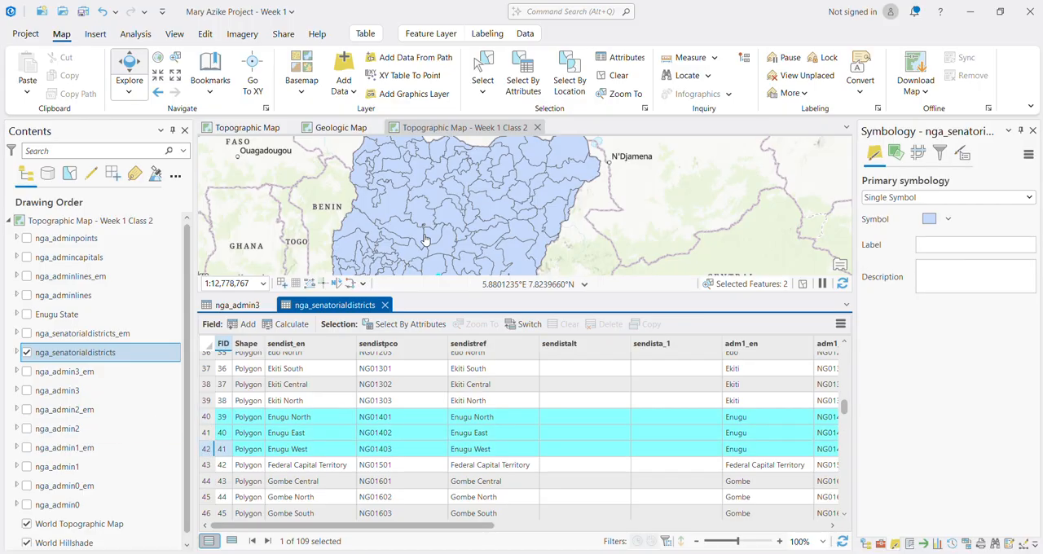
{"action": "left_click_drag", "start_coordinate": [474, 196], "coordinate": [516, 142]}
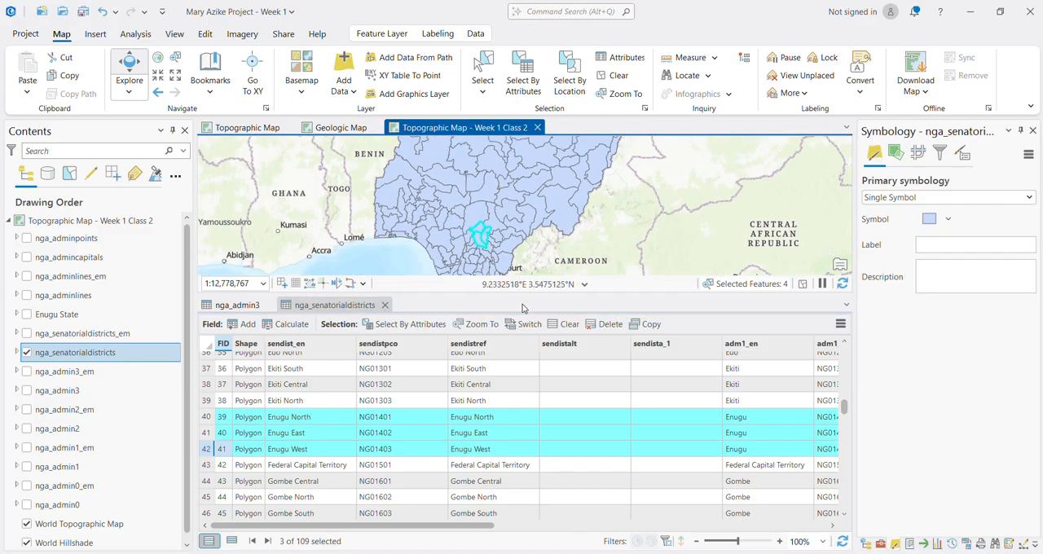
{"action": "left_click_drag", "start_coordinate": [495, 295], "coordinate": [495, 398]}
{"action": "scroll", "coordinate": [480, 303], "scroll_direction": "up", "scroll_amount": 5}
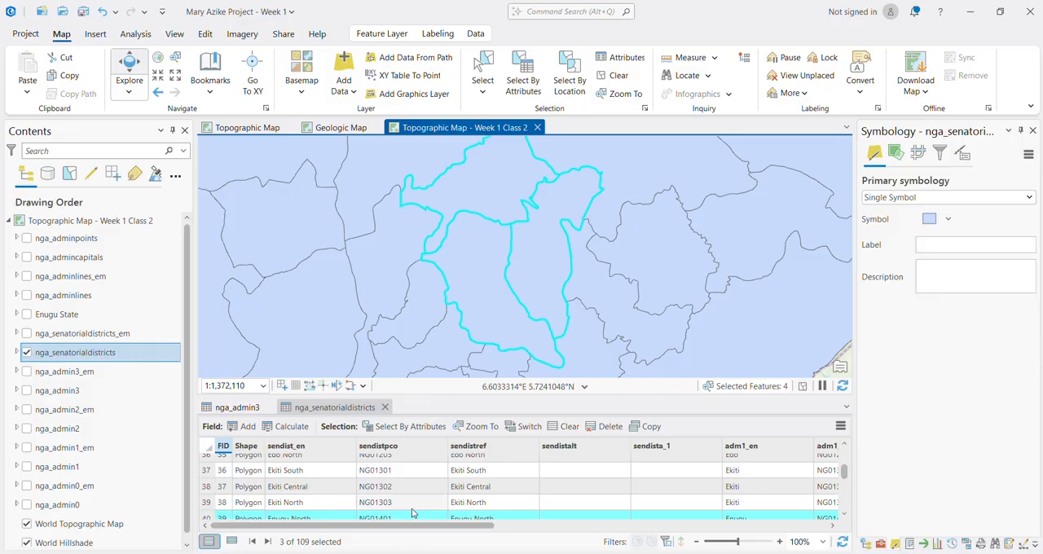
{"action": "scroll", "coordinate": [358, 497], "scroll_direction": "down", "scroll_amount": 2}
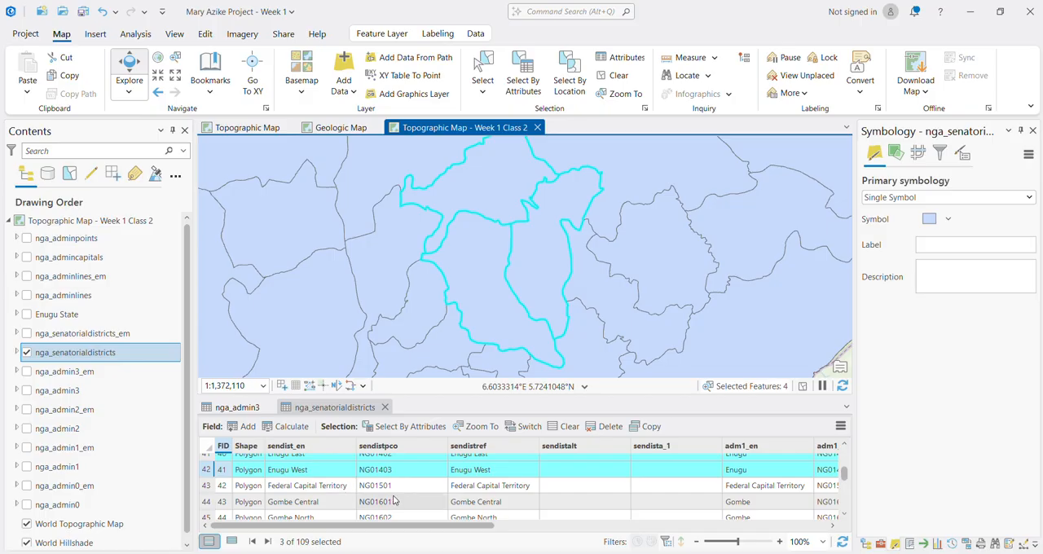
{"action": "left_click", "coordinate": [364, 487]}
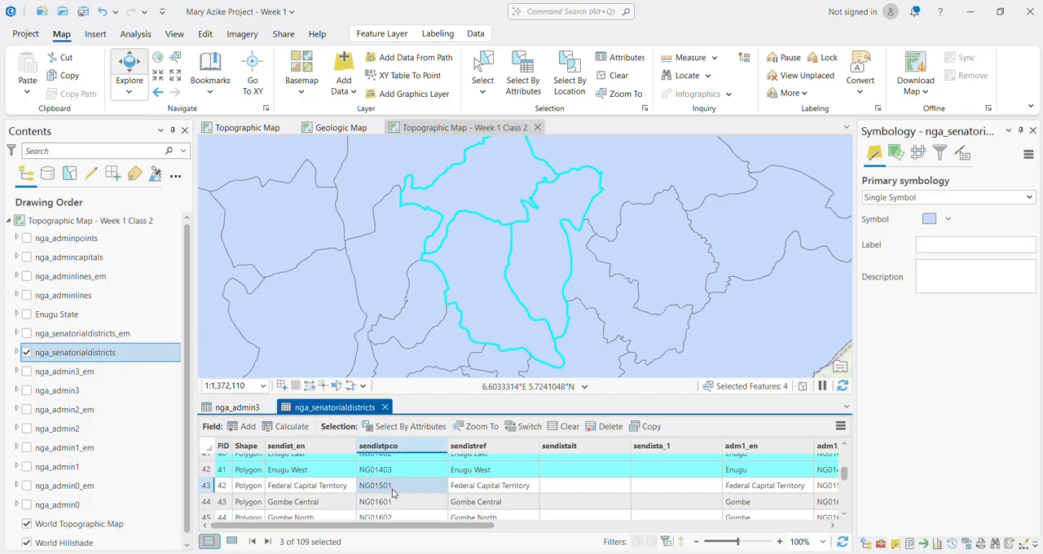
Step: Hide nga_senatorialdistricts, display nga_adminlines instead, and zoom the map to the nga_adminlines layer
{"action": "left_click", "coordinate": [27, 353]}
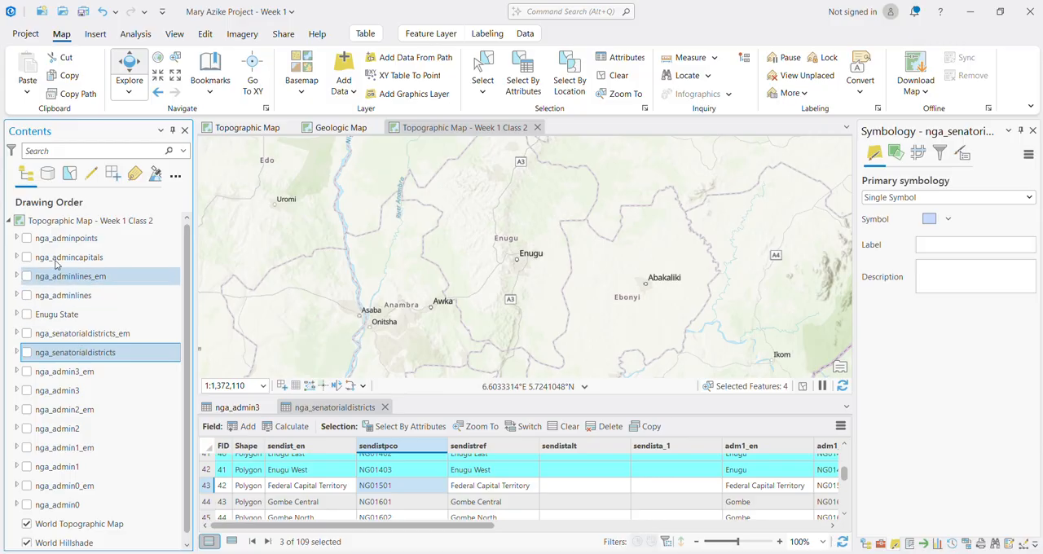
{"action": "left_click", "coordinate": [56, 339]}
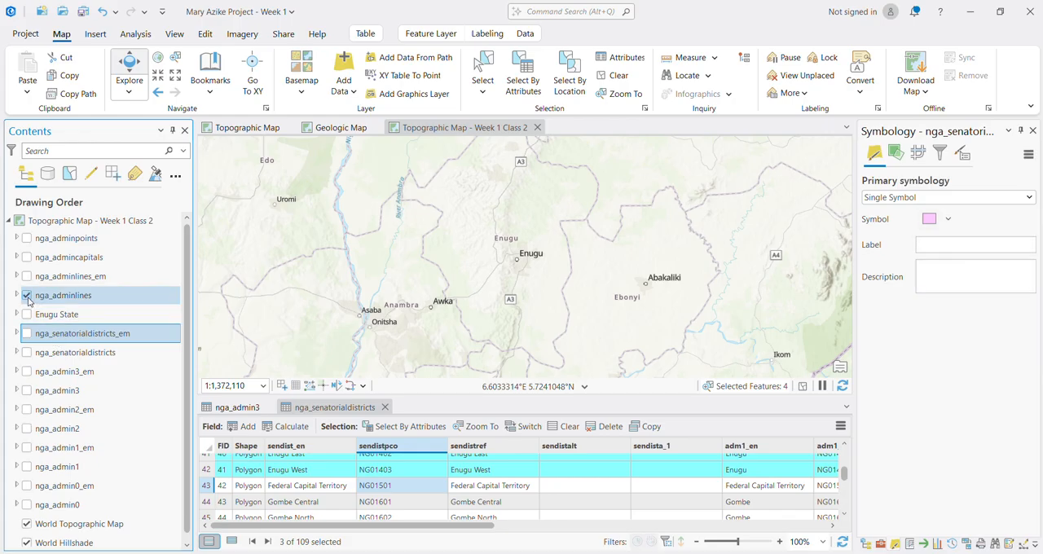
{"action": "right_click", "coordinate": [98, 300]}
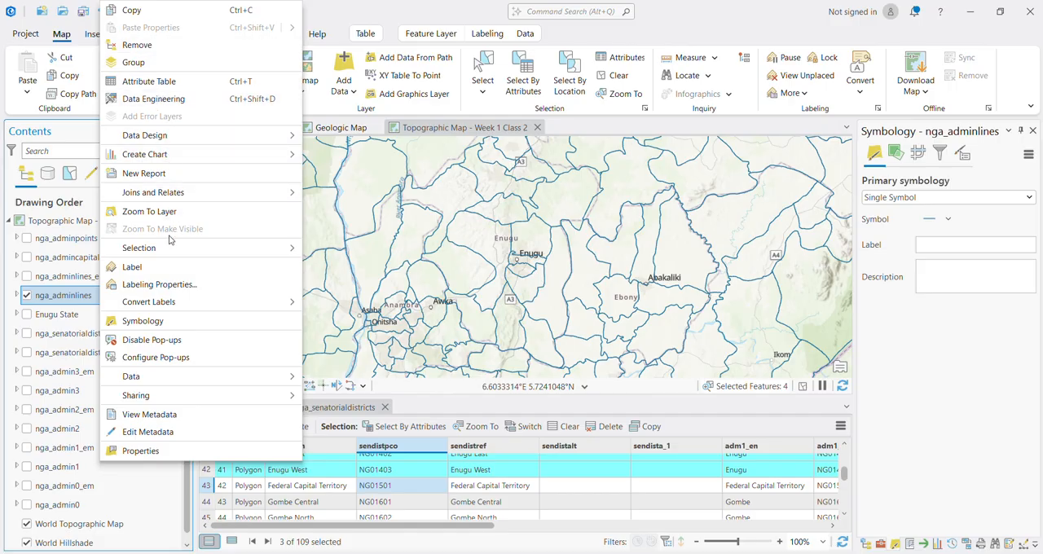
{"action": "left_click", "coordinate": [149, 211]}
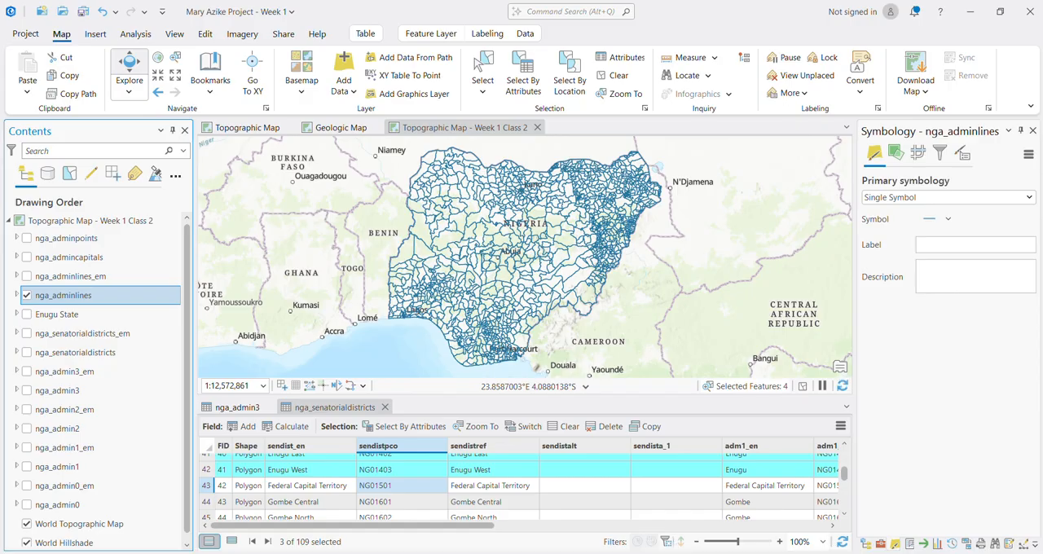
Step: Check the Google Meet call in the browser and return to ArcGIS Pro
{"action": "key", "text": "alt+Tab"}
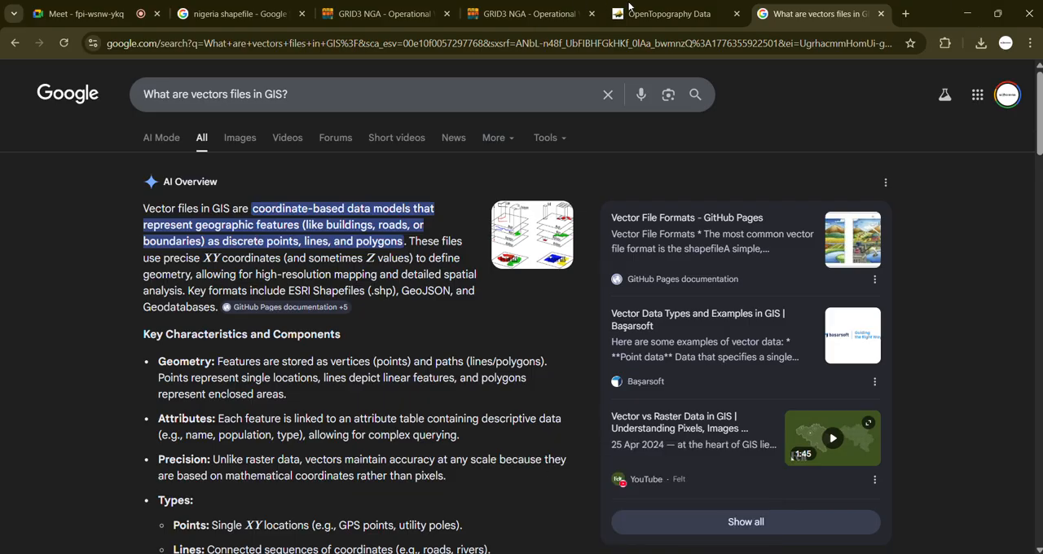
{"action": "left_click", "coordinate": [96, 16]}
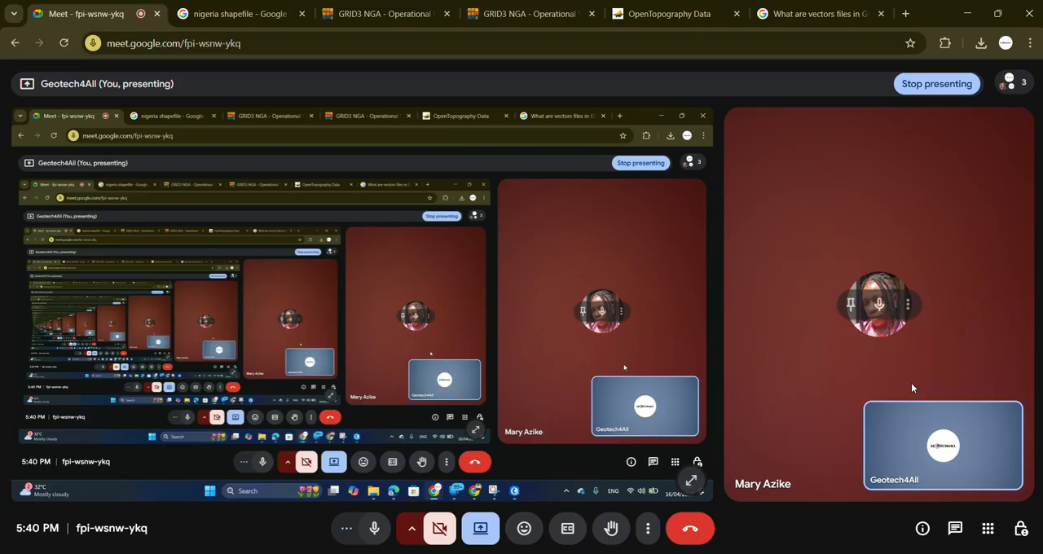
{"action": "left_click", "coordinate": [966, 14]}
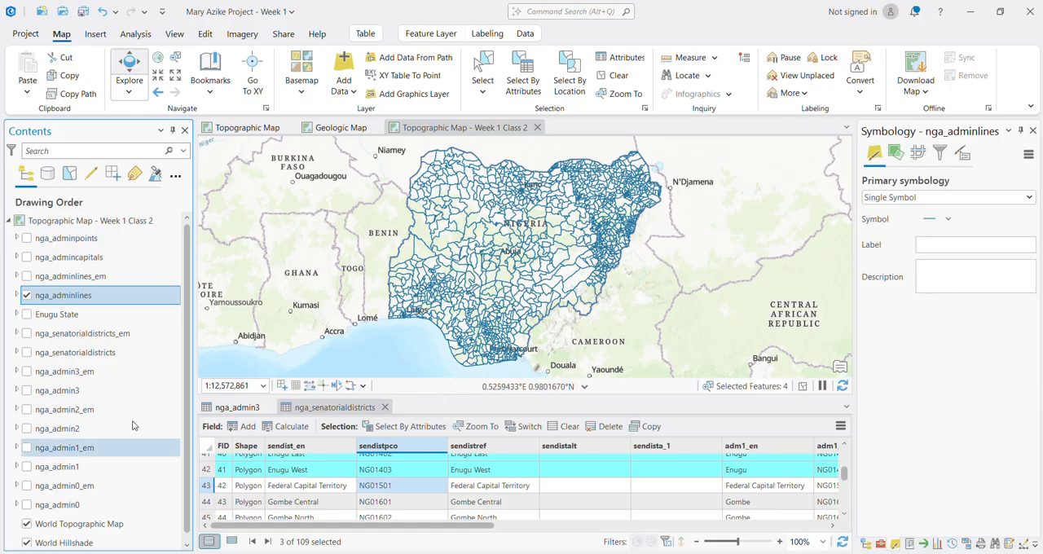
Step: Open the nga_adminlines attribute table, close the nga_senatorialdistricts and nga_admin3 tables, and look through the polyline records
{"action": "right_click", "coordinate": [67, 299]}
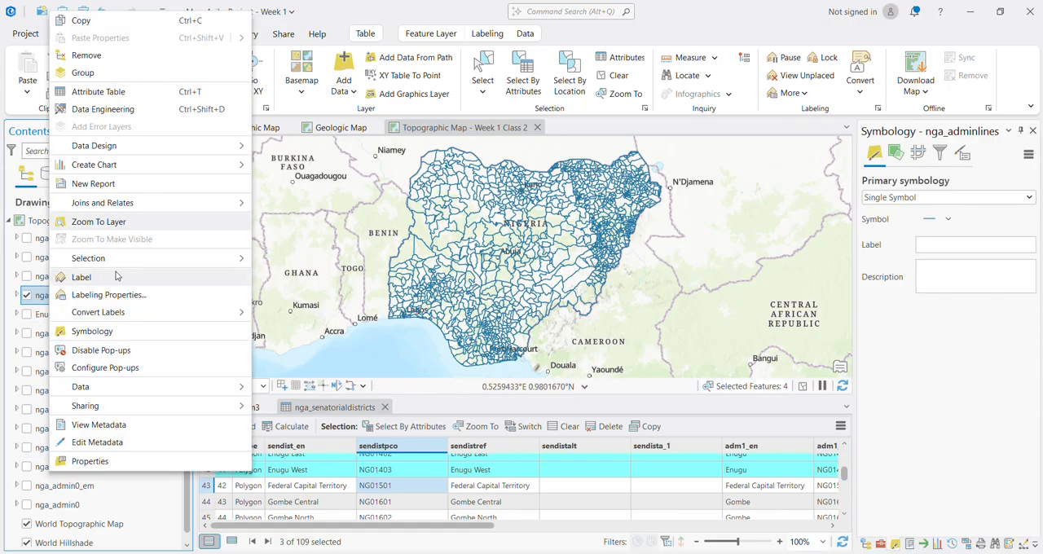
{"action": "left_click", "coordinate": [120, 91]}
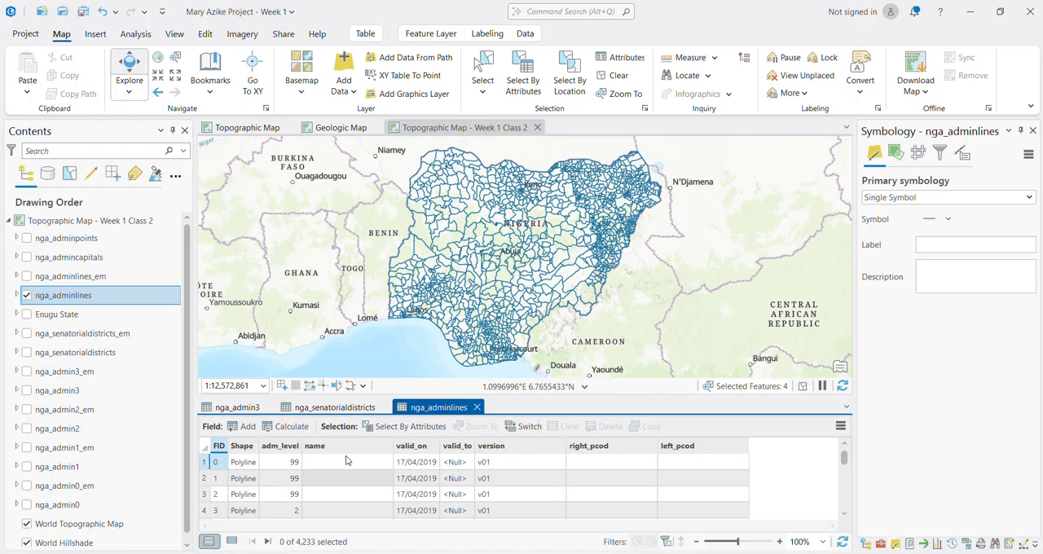
{"action": "left_click", "coordinate": [385, 408]}
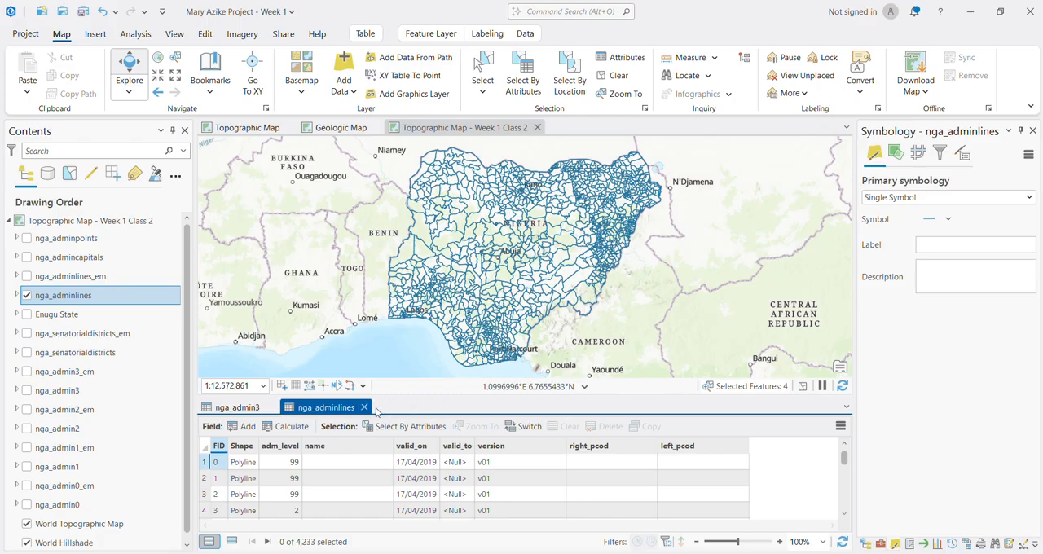
{"action": "left_click", "coordinate": [269, 407]}
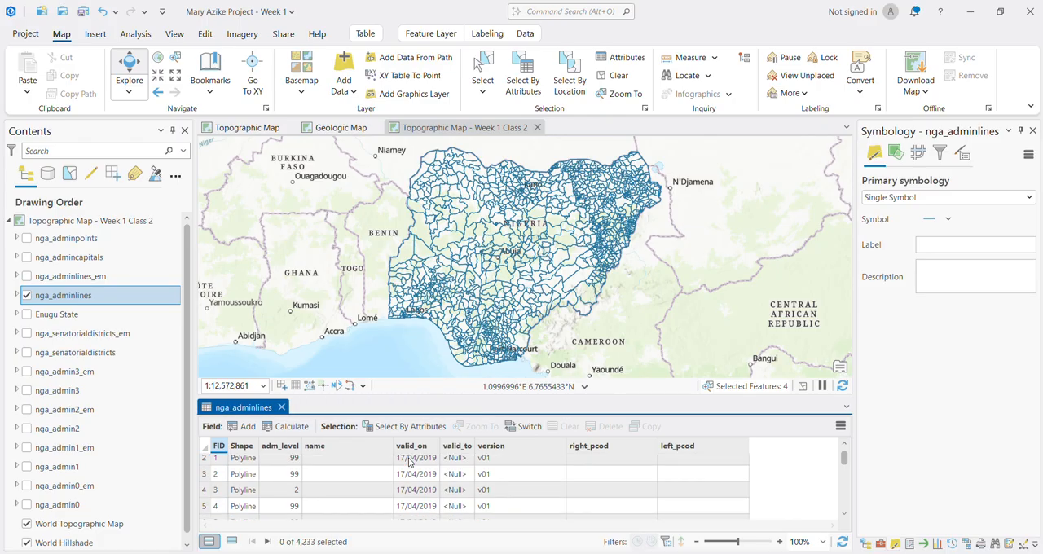
{"action": "scroll", "coordinate": [412, 472], "scroll_direction": "down", "scroll_amount": 2}
{"action": "scroll", "coordinate": [417, 483], "scroll_direction": "down", "scroll_amount": 4}
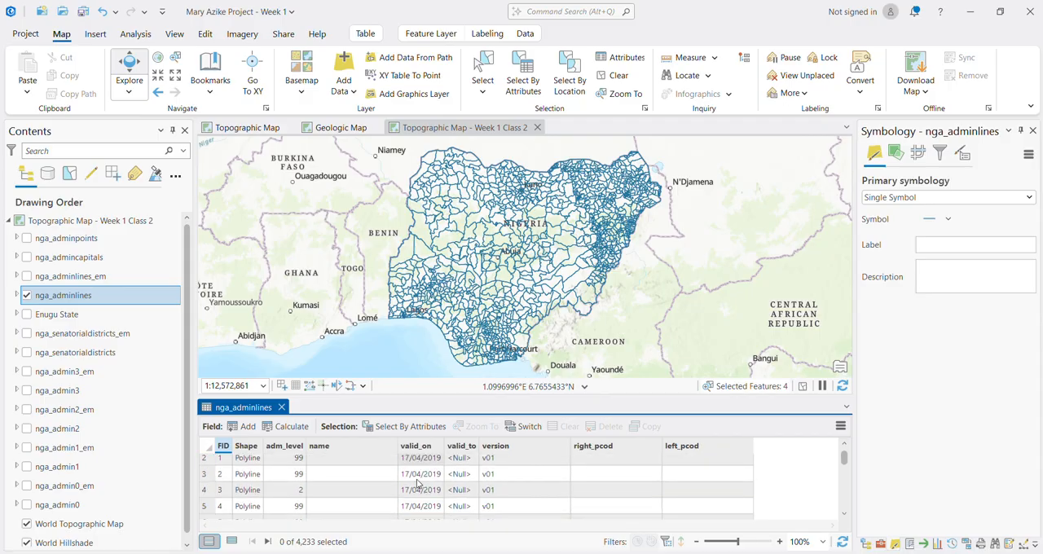
Step: Look through the nga_adminlines records and view the boundary lines around southern Nigeria up close on the map
{"action": "scroll", "coordinate": [417, 486], "scroll_direction": "down", "scroll_amount": 2}
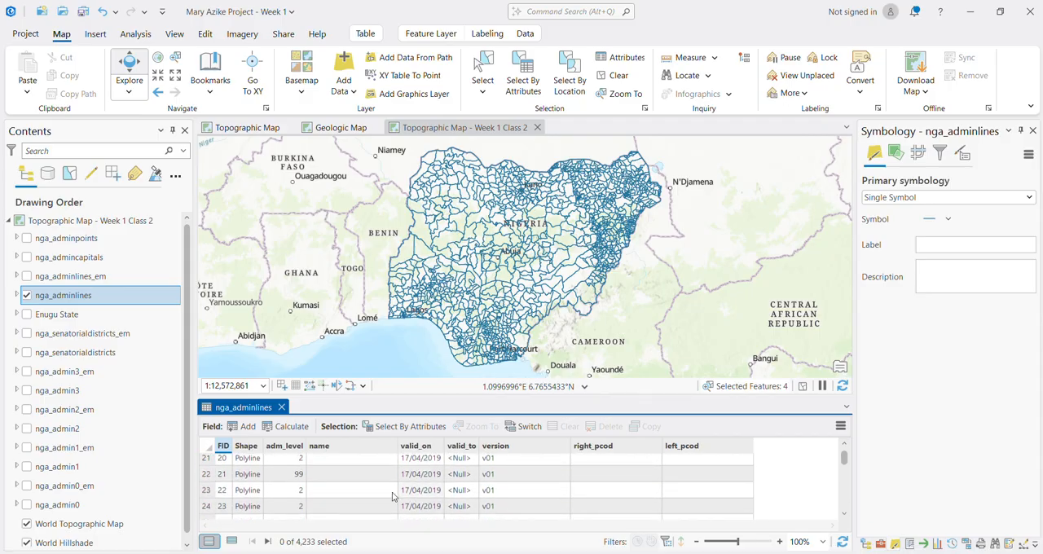
{"action": "scroll", "coordinate": [320, 503], "scroll_direction": "down", "scroll_amount": 6}
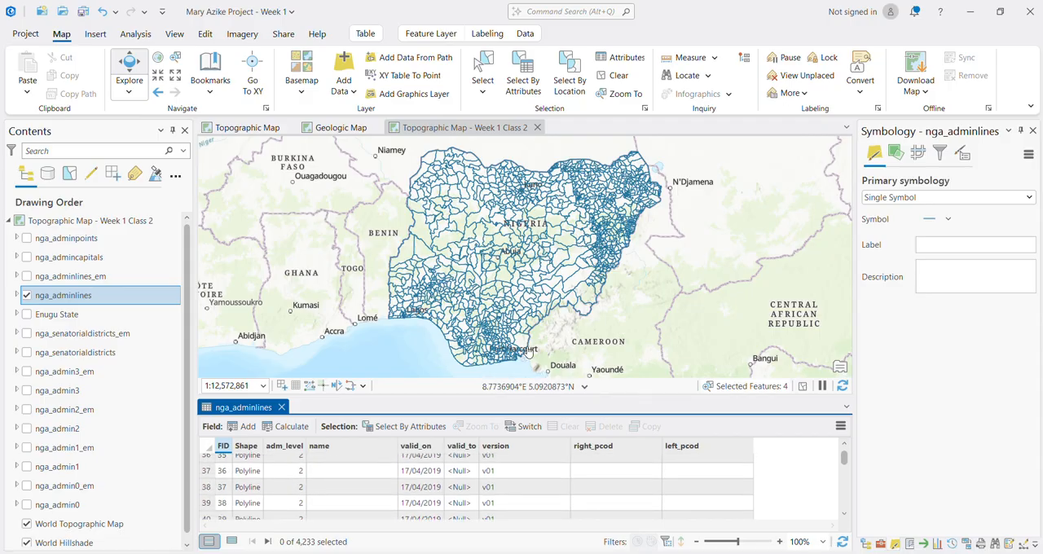
{"action": "scroll", "coordinate": [488, 330], "scroll_direction": "up", "scroll_amount": 4}
{"action": "scroll", "coordinate": [538, 308], "scroll_direction": "up", "scroll_amount": 3}
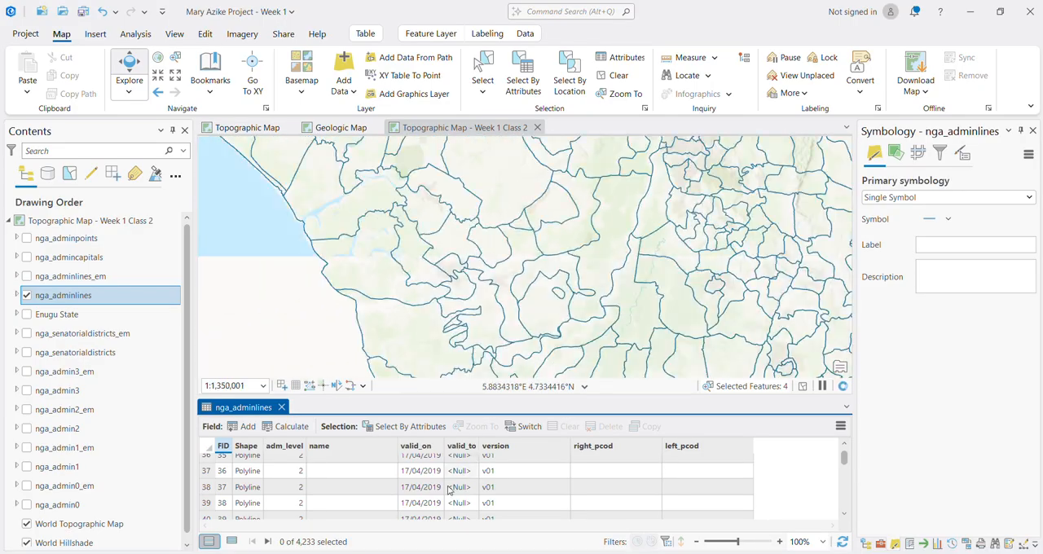
{"action": "scroll", "coordinate": [575, 488], "scroll_direction": "down", "scroll_amount": 4}
{"action": "scroll", "coordinate": [574, 505], "scroll_direction": "up", "scroll_amount": 15}
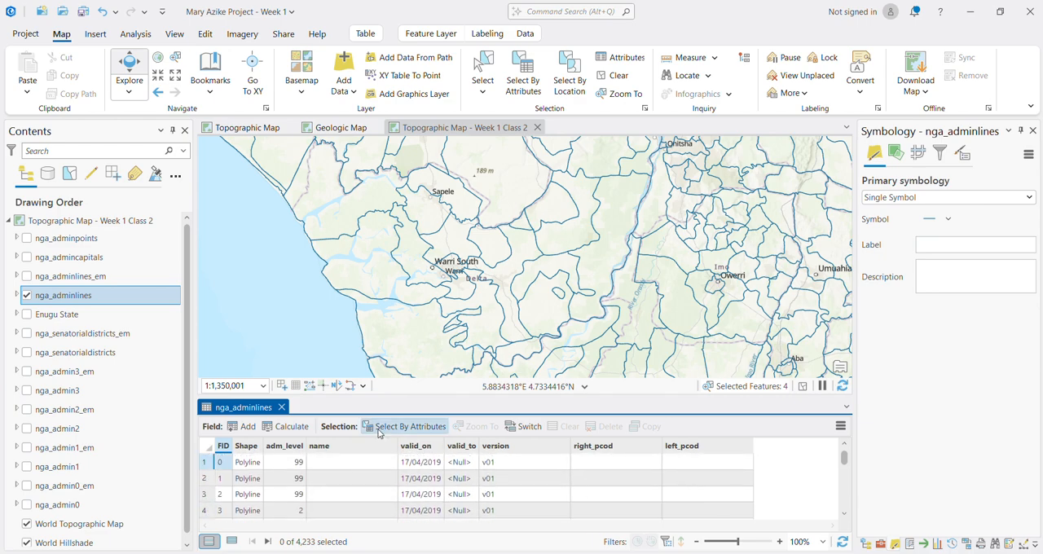
Step: Close the nga_adminlines attribute table and bring the whole of Nigeria back into the map view
{"action": "left_click", "coordinate": [281, 408]}
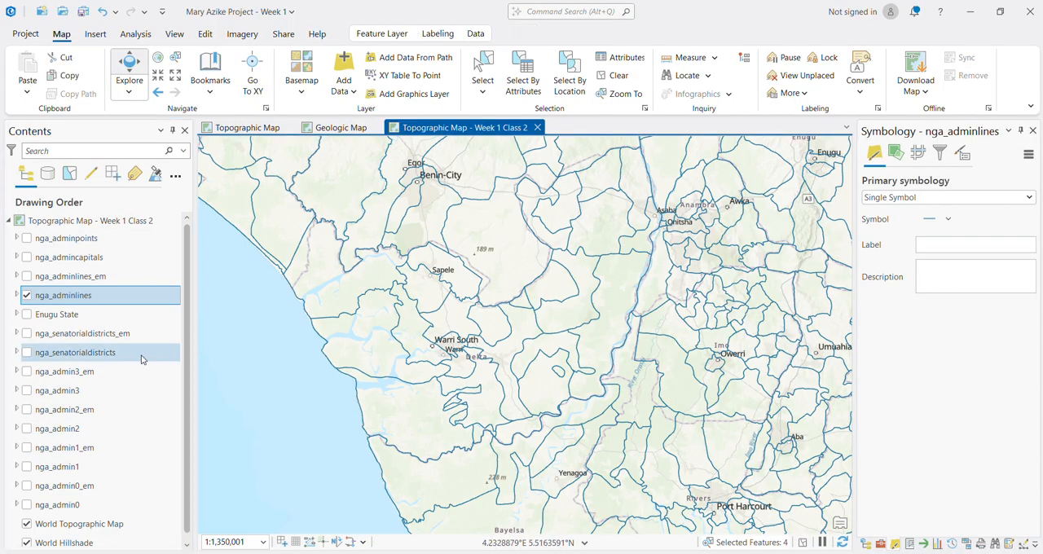
{"action": "scroll", "coordinate": [465, 379], "scroll_direction": "down", "scroll_amount": 5}
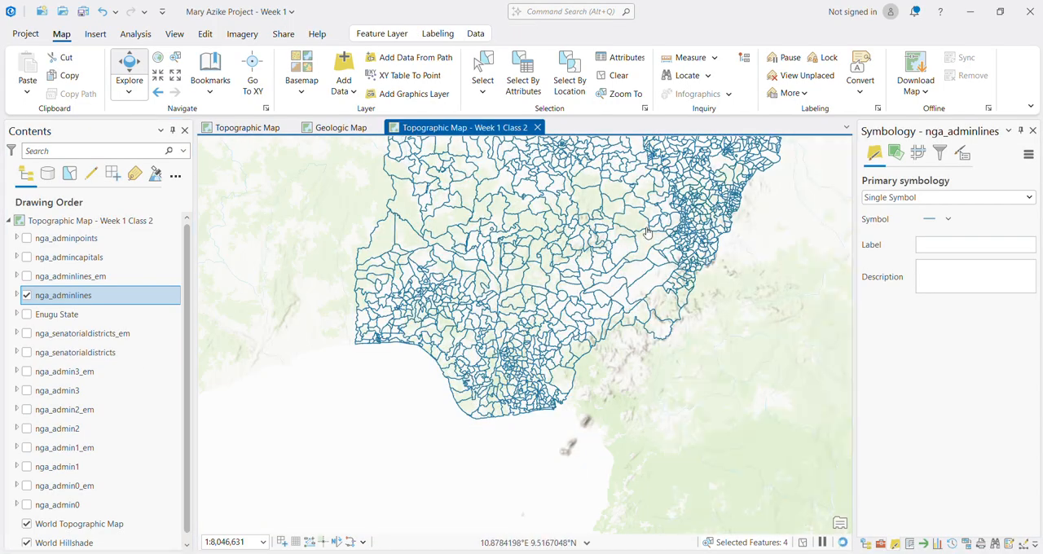
{"action": "left_click_drag", "start_coordinate": [580, 214], "coordinate": [569, 297]}
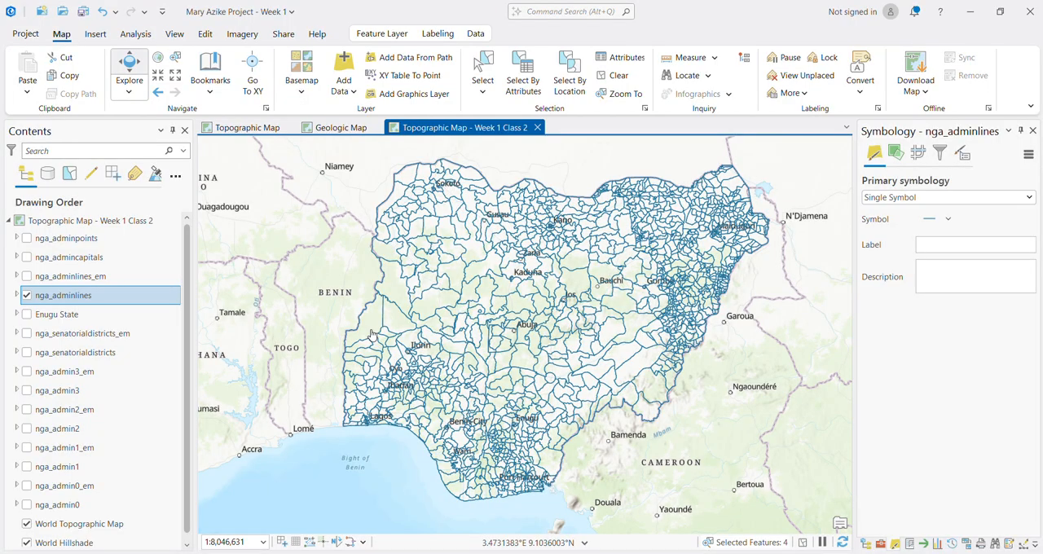
Step: Hide nga_adminlines, display nga_admincapitals instead, and zoom the map to the nga_admincapitals layer
{"action": "left_click", "coordinate": [27, 299]}
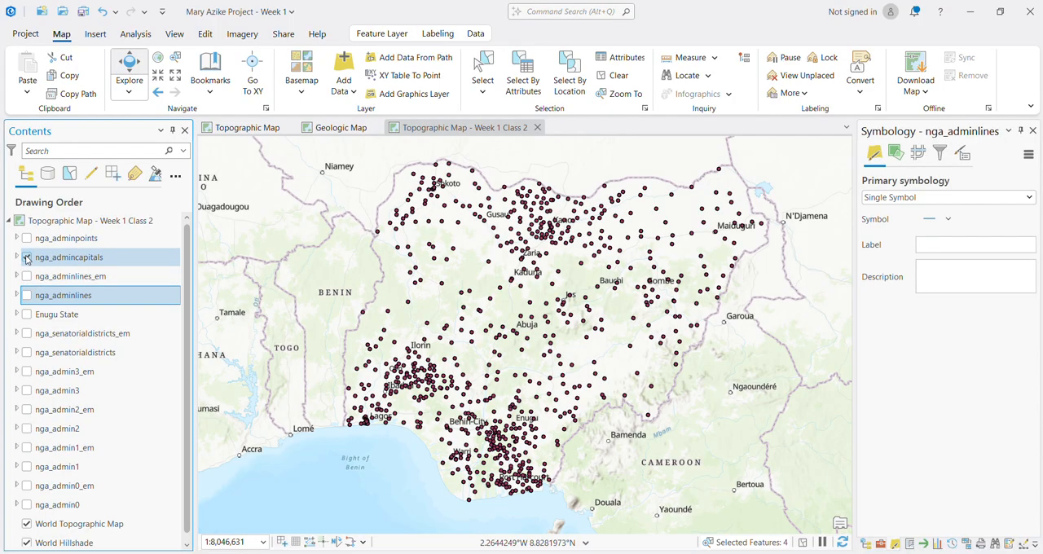
{"action": "right_click", "coordinate": [52, 264]}
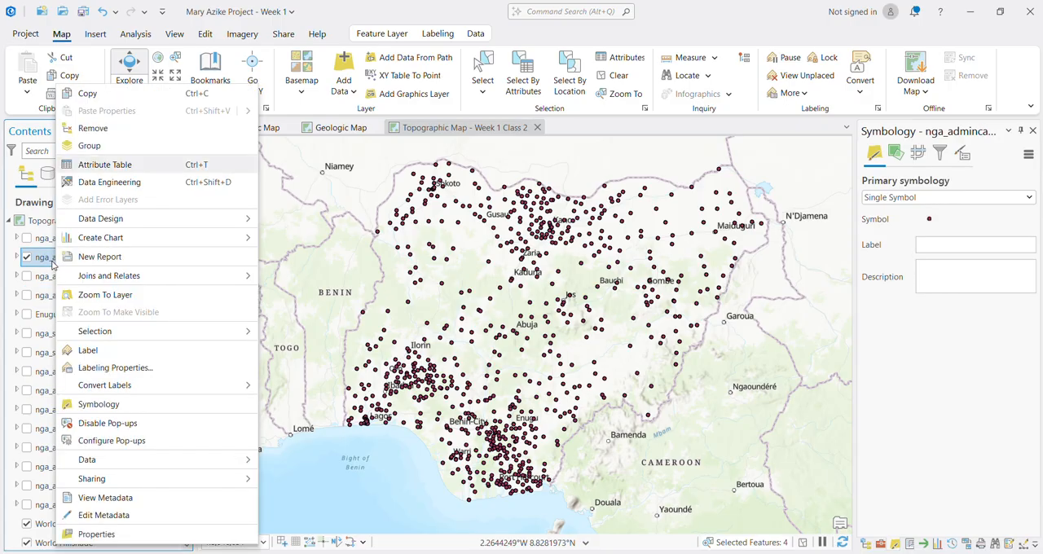
{"action": "left_click", "coordinate": [105, 298]}
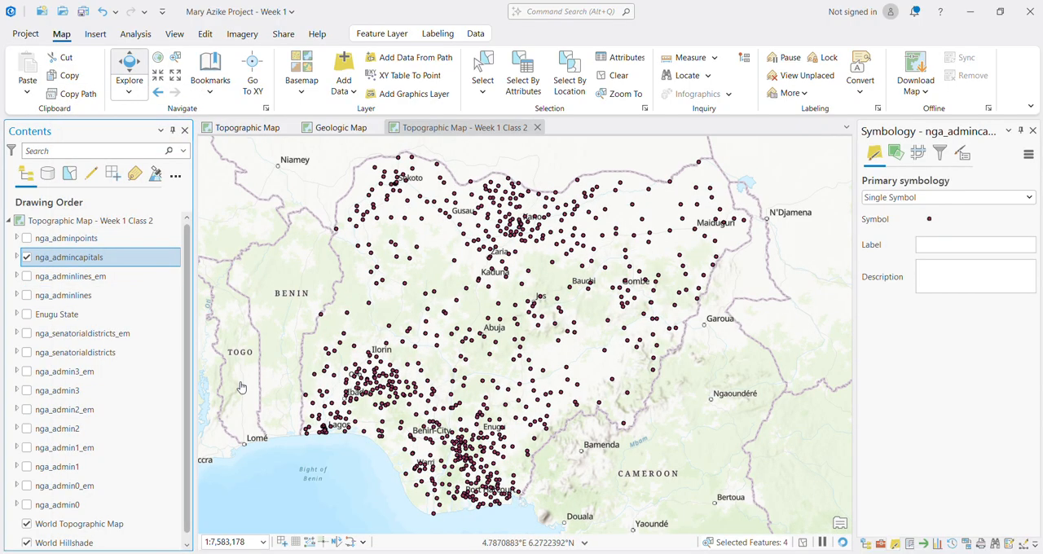
Step: Open the nga_admincapitals attribute table to view its point records and close it again
{"action": "right_click", "coordinate": [45, 264]}
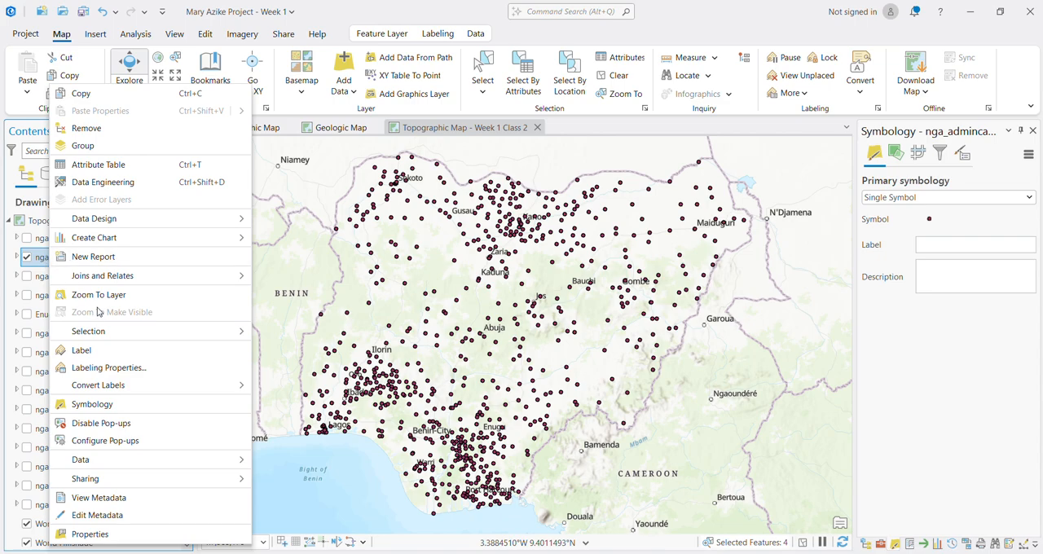
{"action": "left_click", "coordinate": [101, 166]}
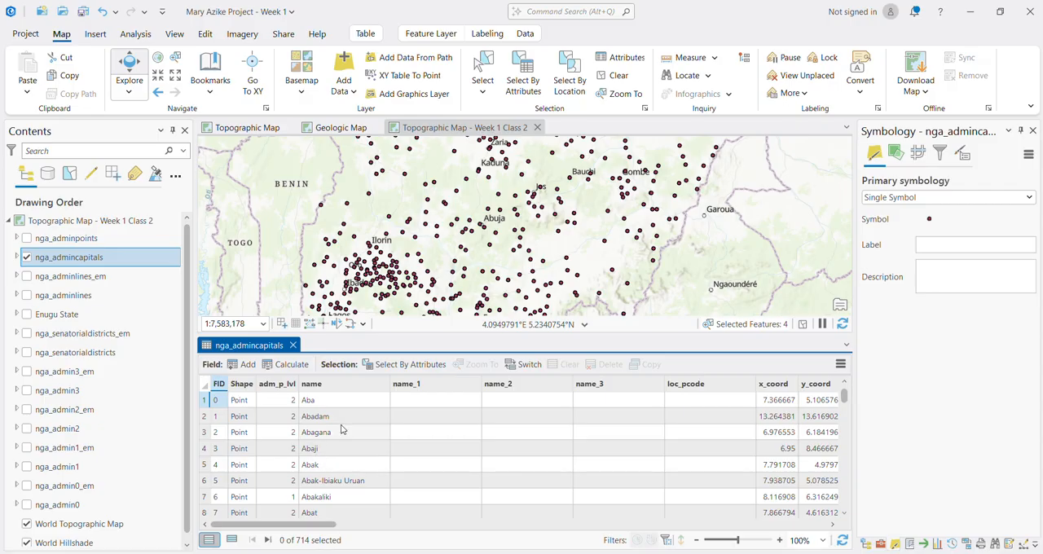
{"action": "left_click", "coordinate": [293, 345]}
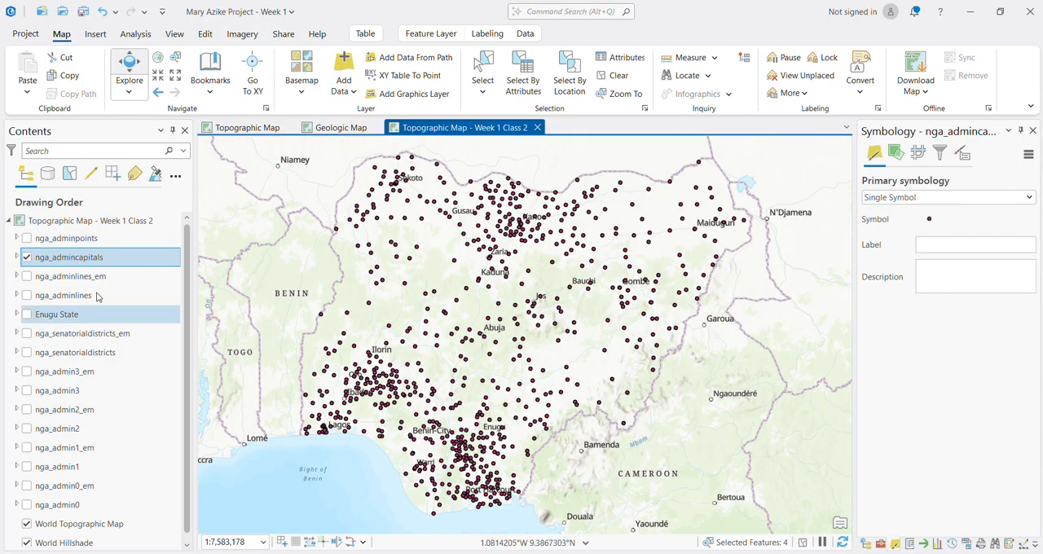
Step: Hide nga_admincapitals, display nga_adminpoints to view its points, and hide that layer again
{"action": "left_click", "coordinate": [26, 255]}
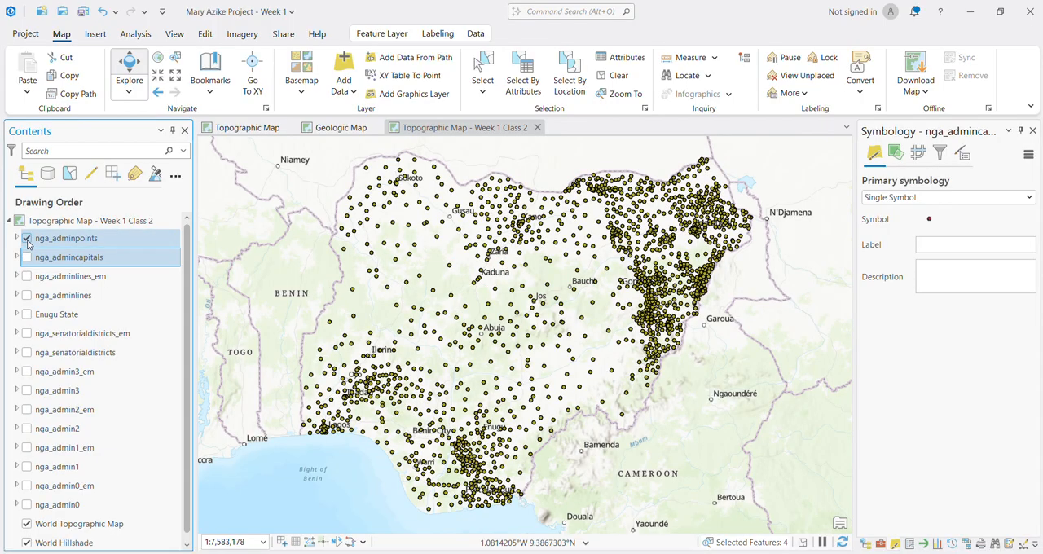
{"action": "left_click", "coordinate": [27, 240]}
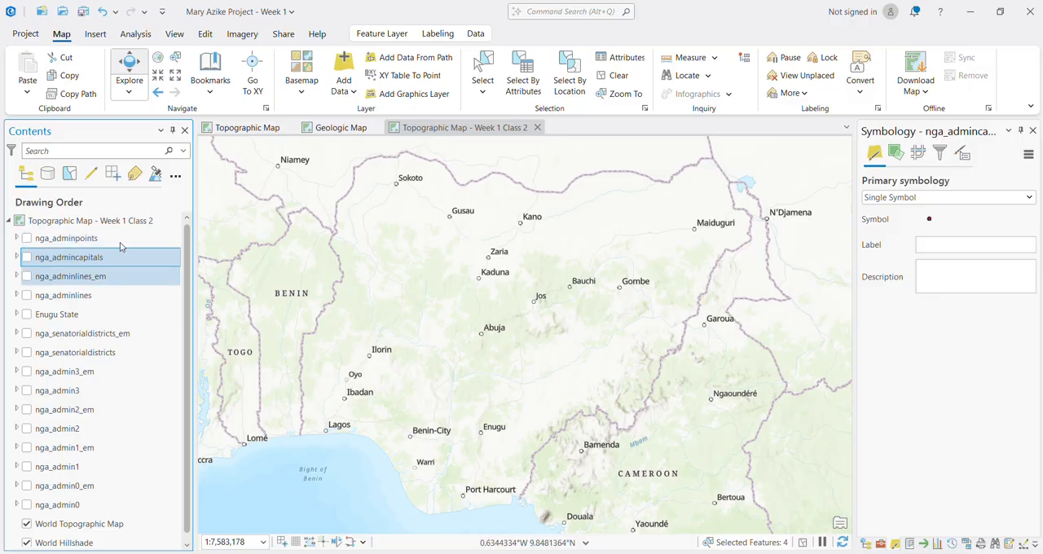
Step: Remove Enugu State and all the nga layers, including nga_admin0, from the map, keeping only the World Topographic Map and World Hillshade
{"action": "left_click", "coordinate": [49, 244]}
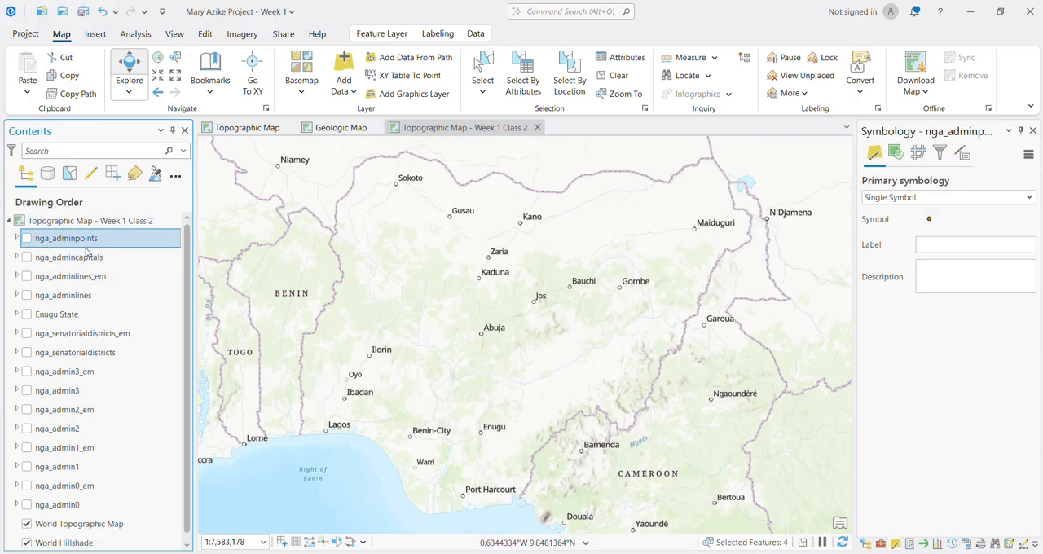
{"action": "scroll", "coordinate": [90, 515], "scroll_direction": "down", "scroll_amount": 1}
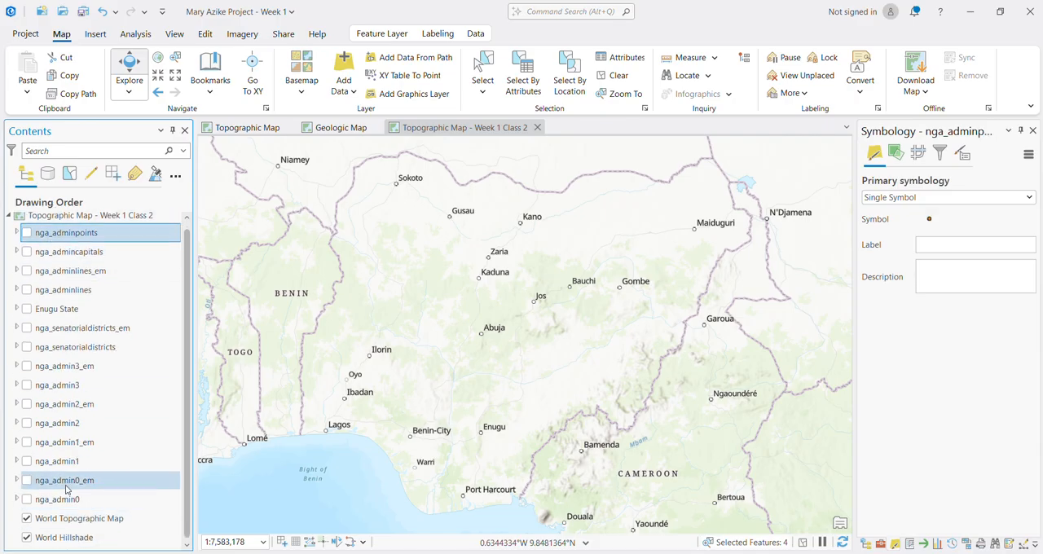
{"action": "left_click", "coordinate": [66, 484]}
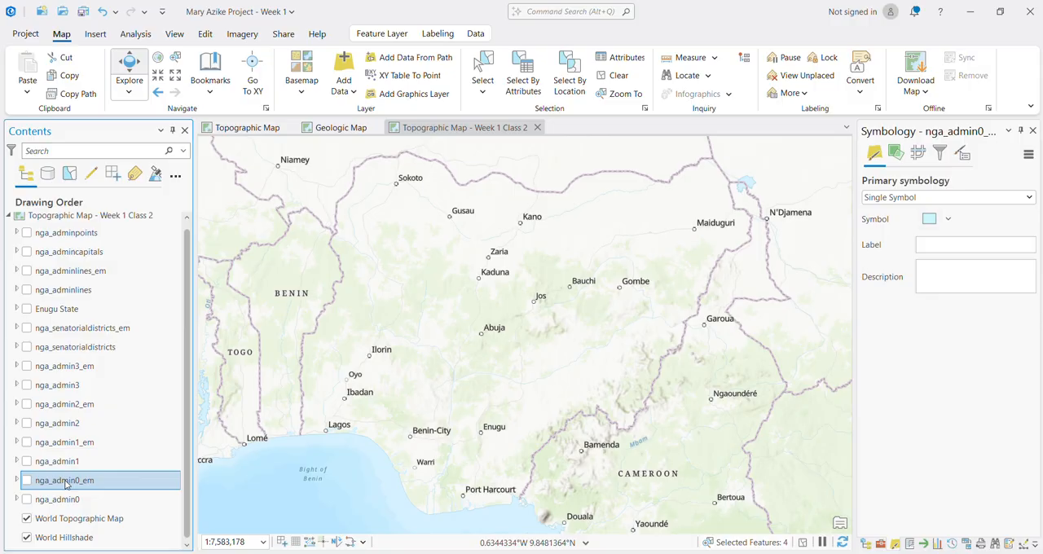
{"action": "left_click", "coordinate": [62, 240], "text": "shift"}
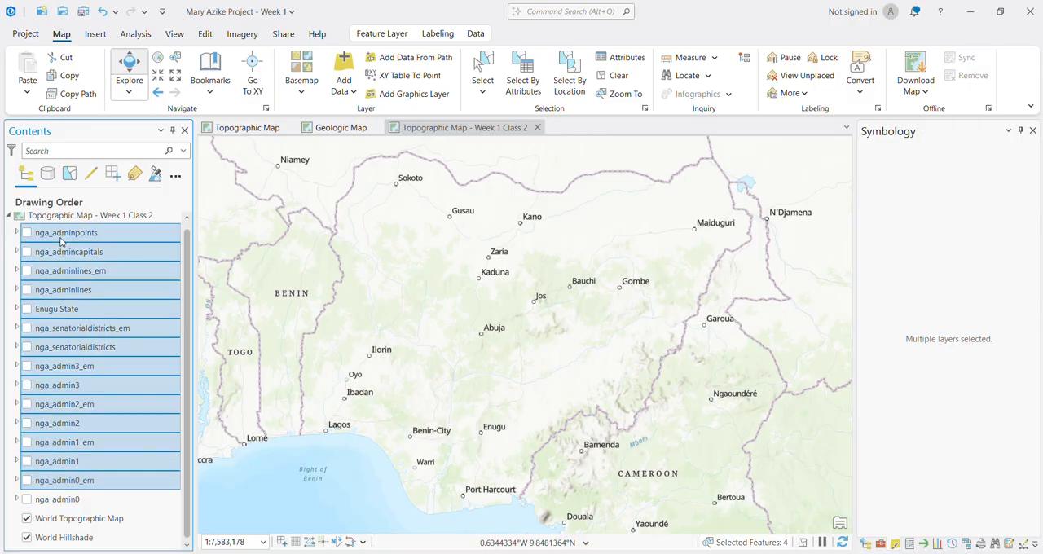
{"action": "right_click", "coordinate": [61, 241]}
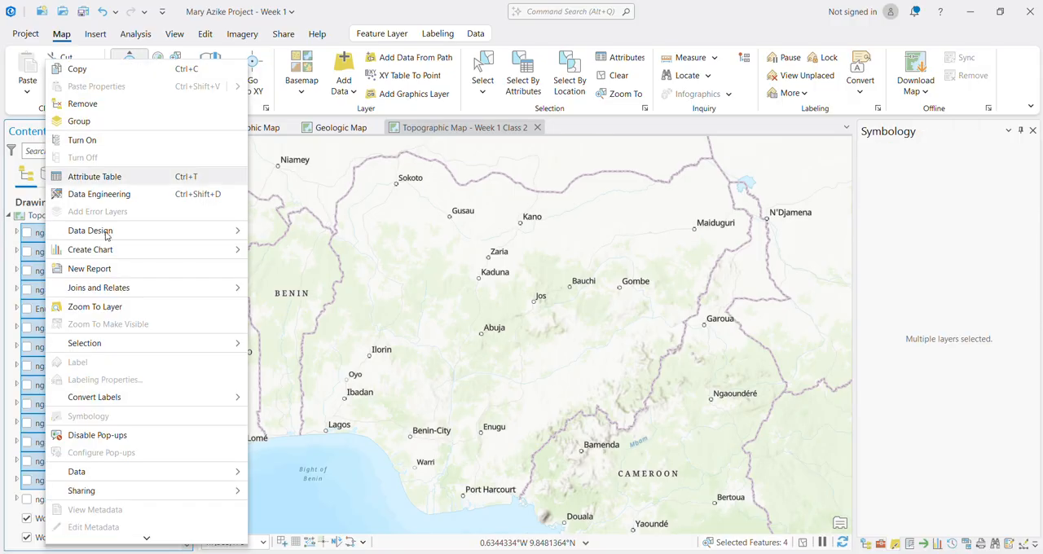
{"action": "left_click", "coordinate": [93, 106]}
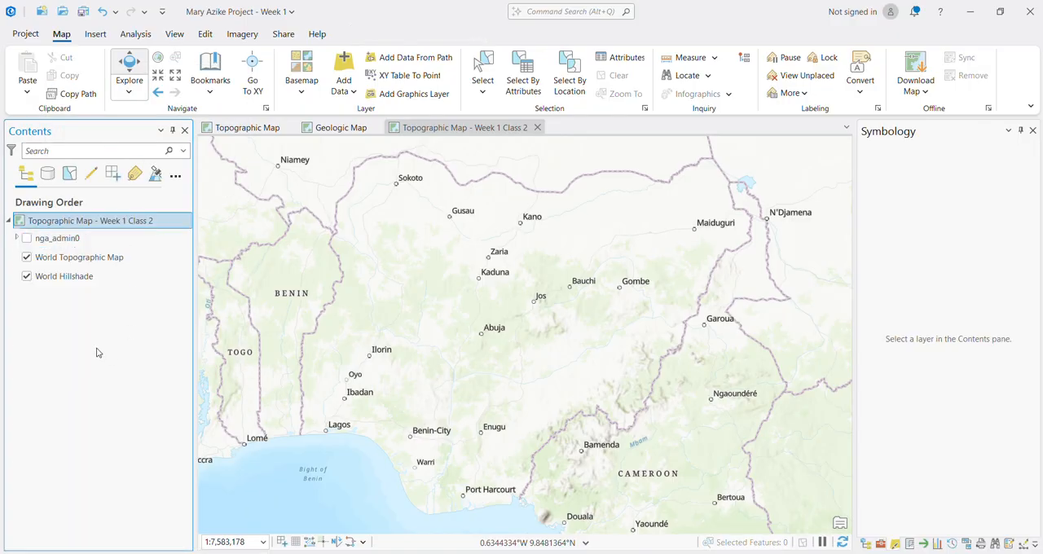
{"action": "left_click", "coordinate": [39, 242]}
{"action": "right_click", "coordinate": [42, 243]}
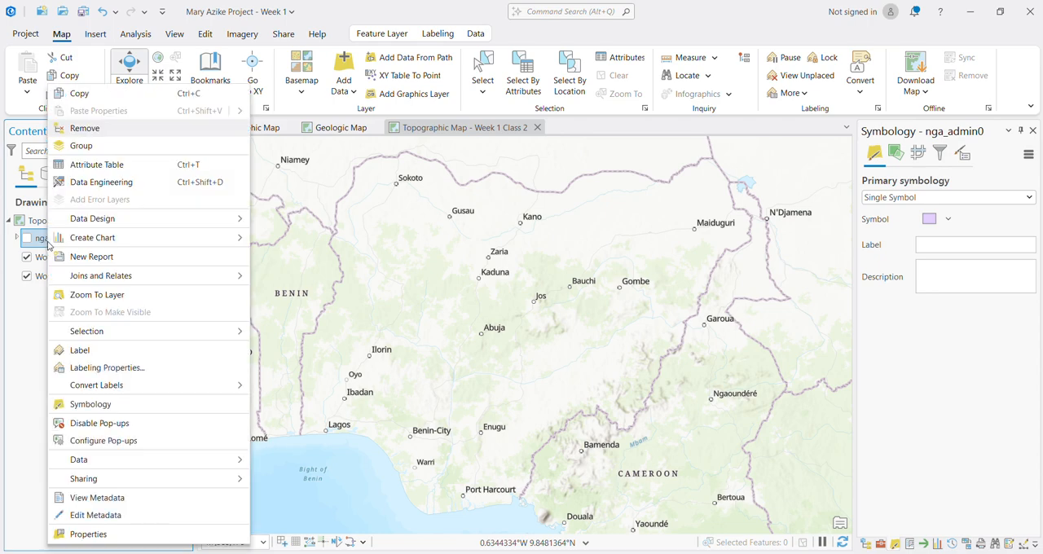
{"action": "left_click", "coordinate": [82, 128]}
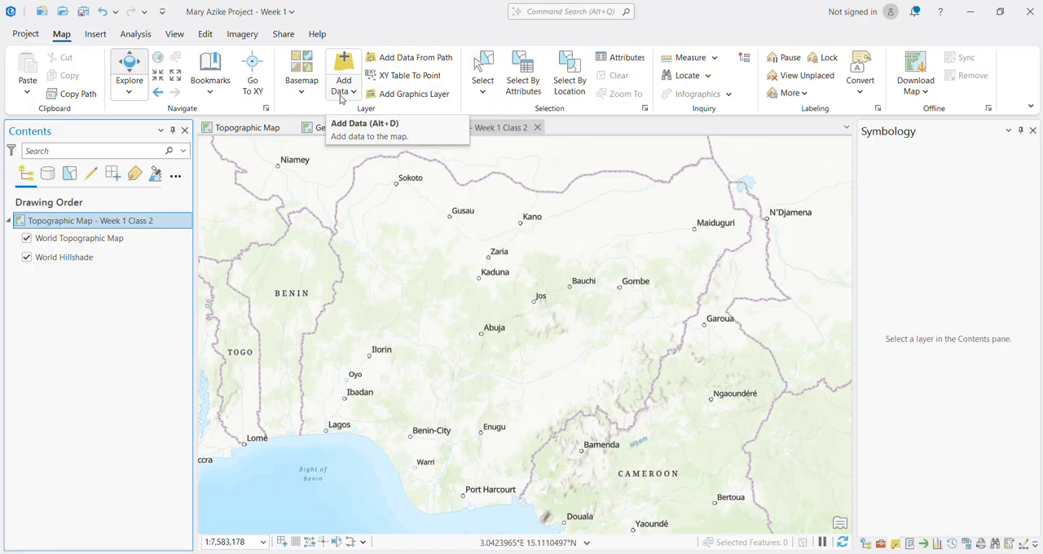
Step: Add grid3_nga_boundary_vaccwards.shp to the map from the NGA_Ward_Boundaries folder inside Week 1 Data
{"action": "left_click", "coordinate": [341, 91]}
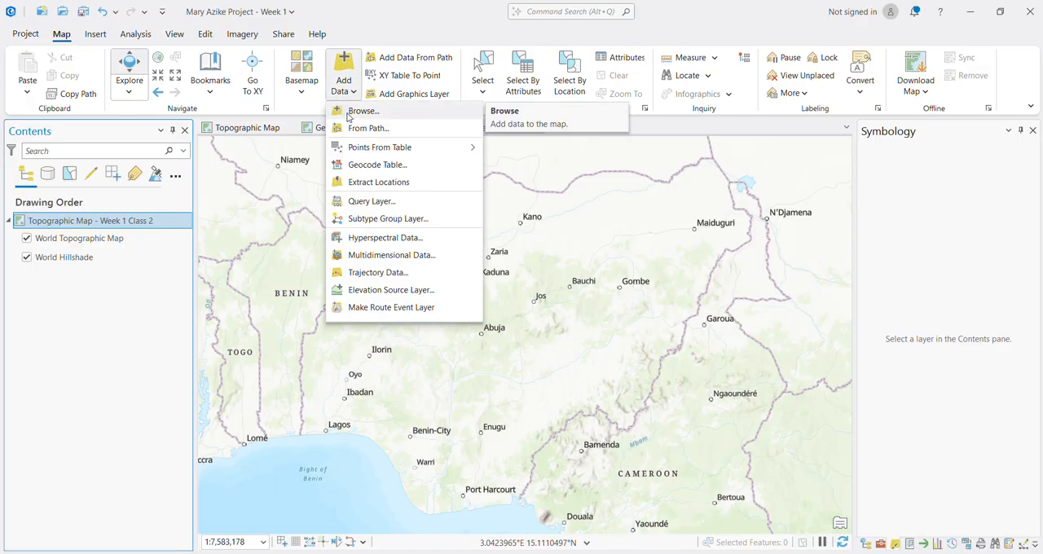
{"action": "left_click", "coordinate": [348, 112]}
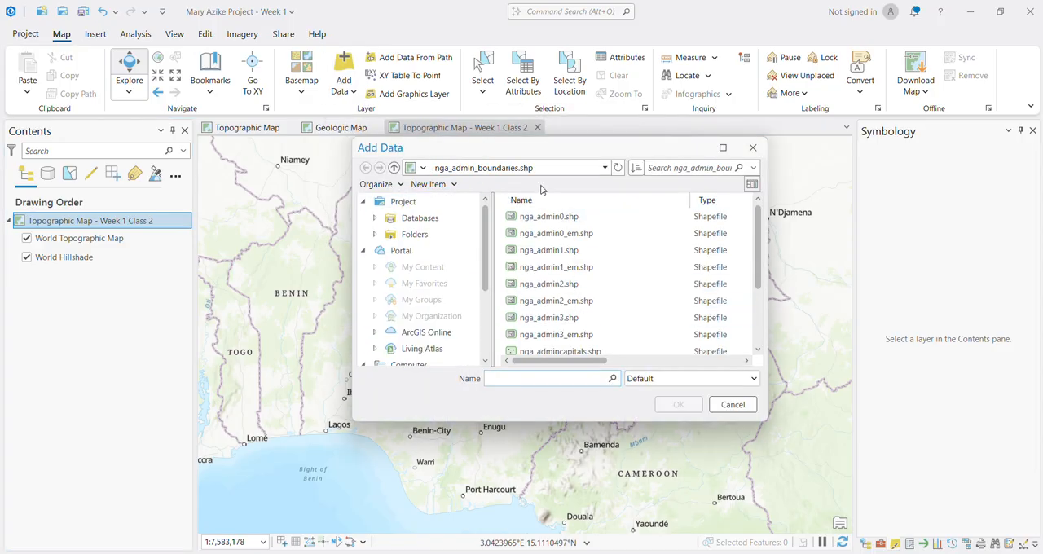
{"action": "left_click", "coordinate": [394, 168]}
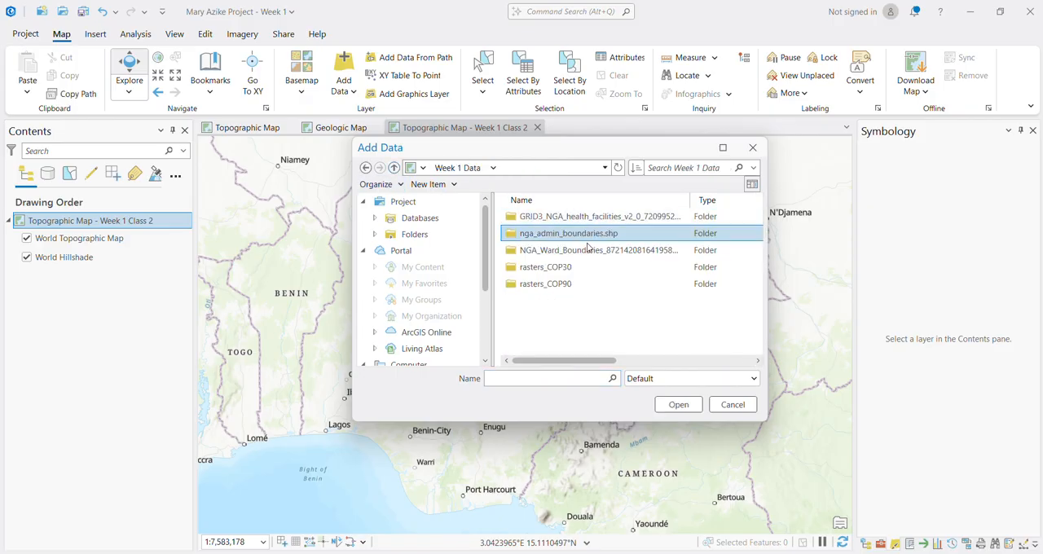
{"action": "left_click", "coordinate": [568, 255]}
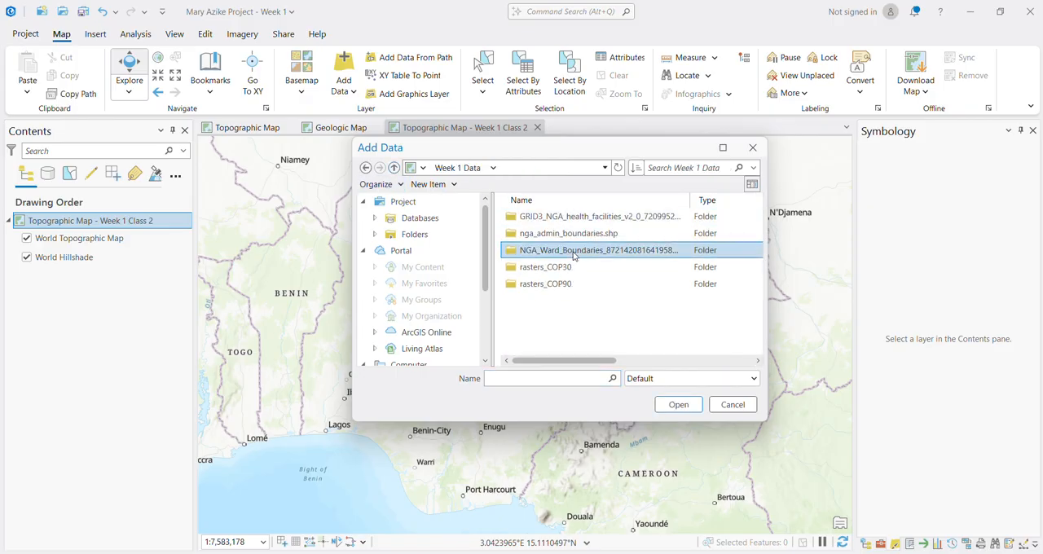
{"action": "double_click", "coordinate": [573, 254]}
{"action": "left_click", "coordinate": [560, 218]}
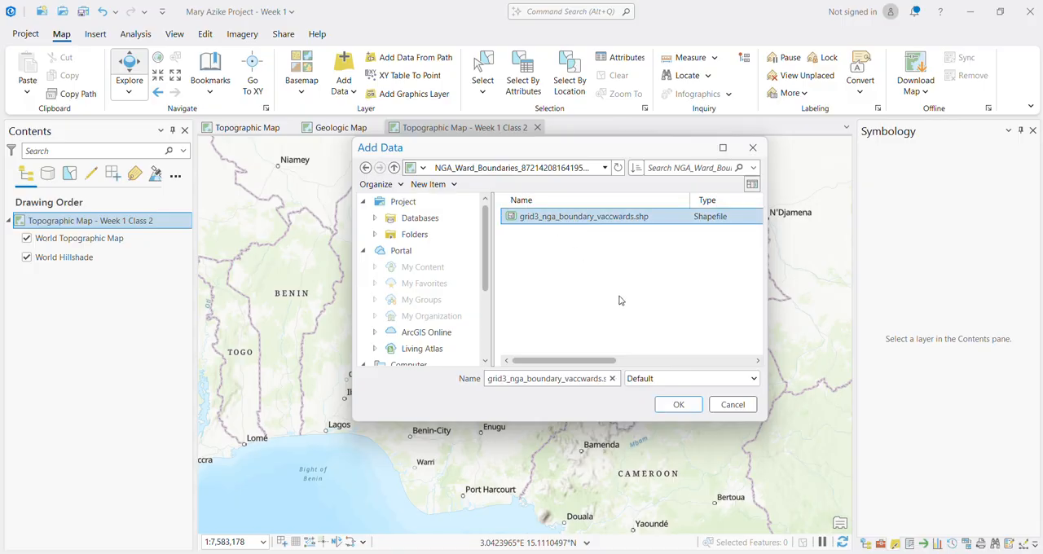
{"action": "left_click", "coordinate": [677, 404]}
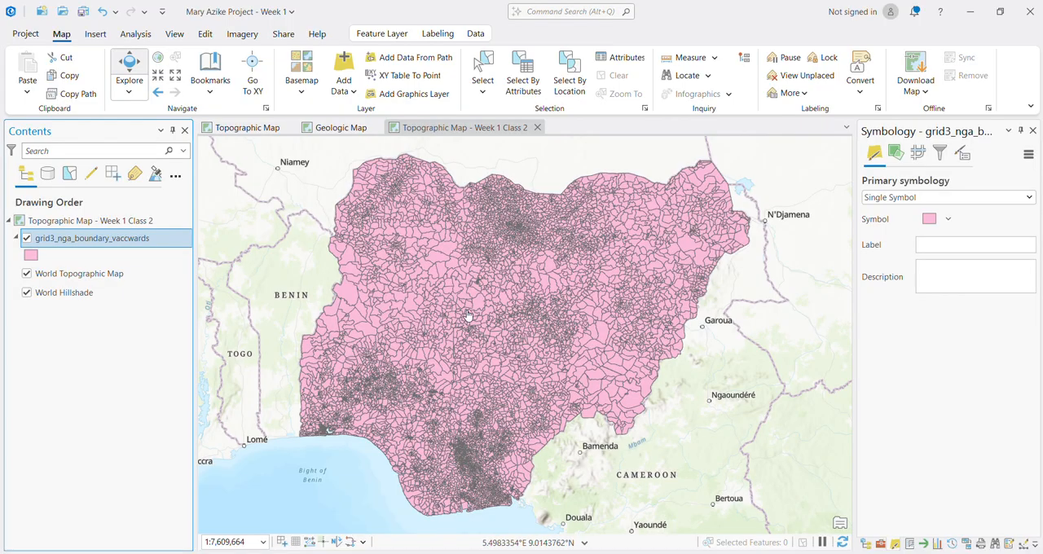
Step: Open the grid3_nga_boundary_vaccwards attribute table and look through the ward records
{"action": "left_click_drag", "start_coordinate": [399, 319], "coordinate": [424, 326]}
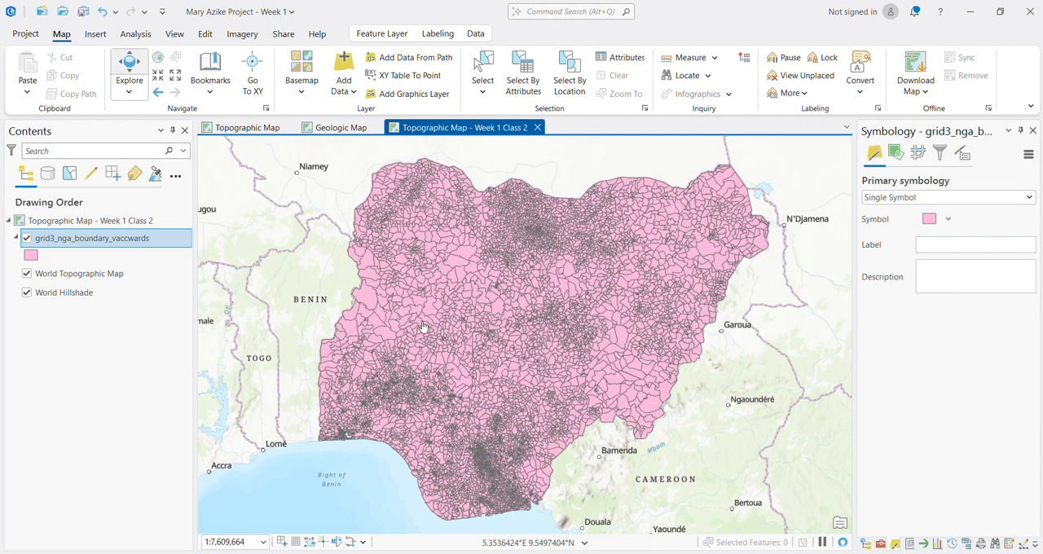
{"action": "right_click", "coordinate": [89, 241]}
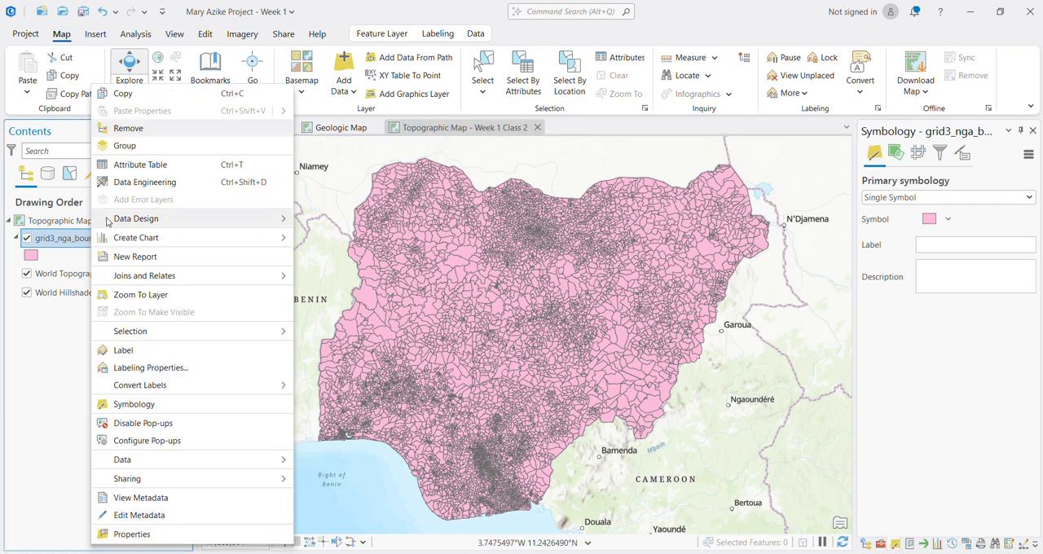
{"action": "left_click", "coordinate": [148, 169]}
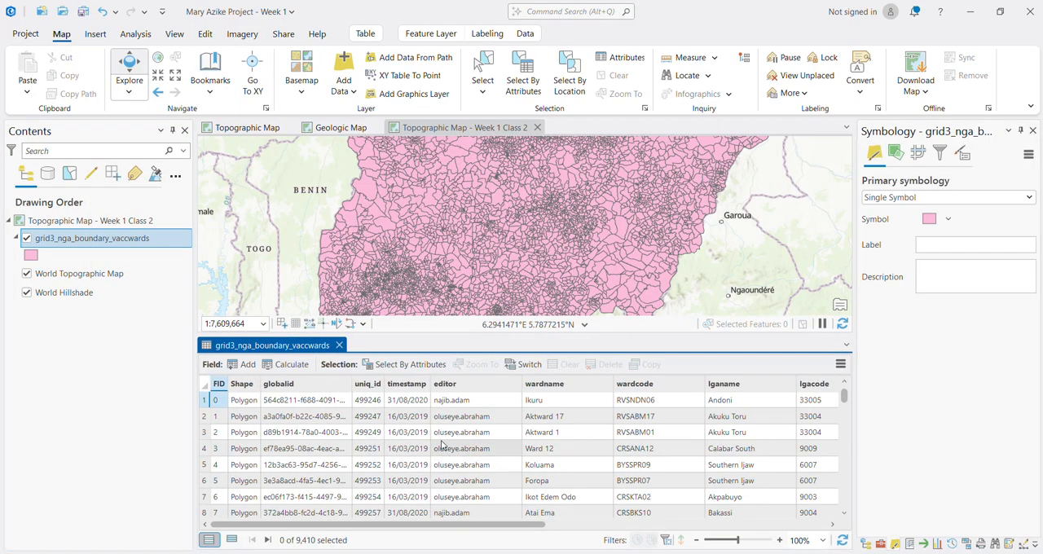
{"action": "scroll", "coordinate": [441, 481], "scroll_direction": "down", "scroll_amount": 3}
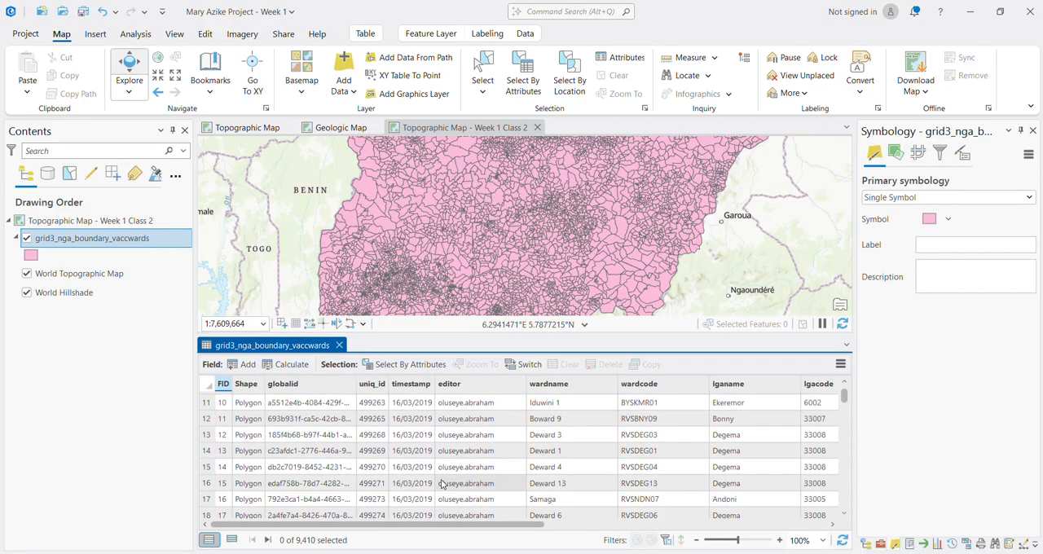
{"action": "scroll", "coordinate": [441, 484], "scroll_direction": "down", "scroll_amount": 5}
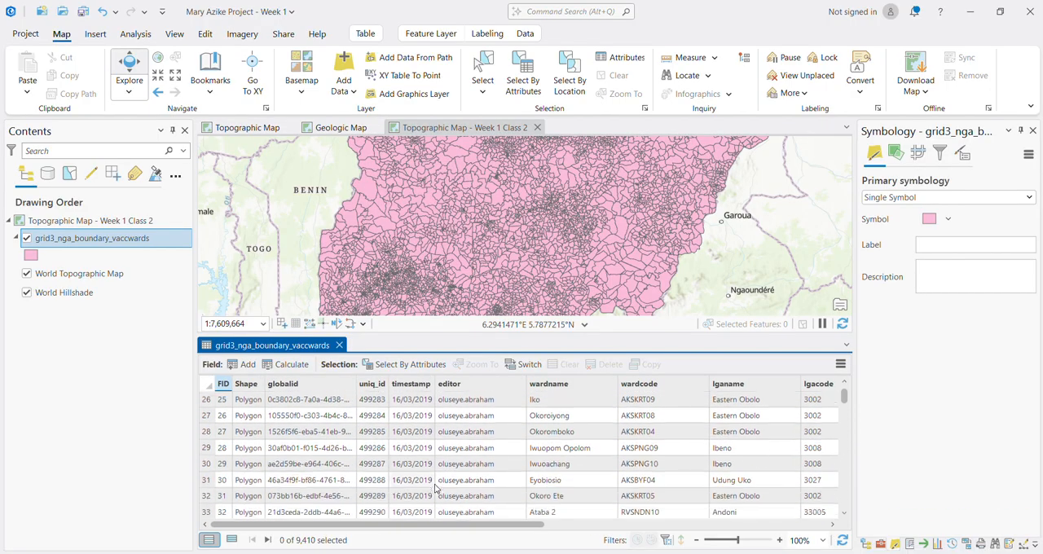
{"action": "scroll", "coordinate": [436, 487], "scroll_direction": "up", "scroll_amount": 8}
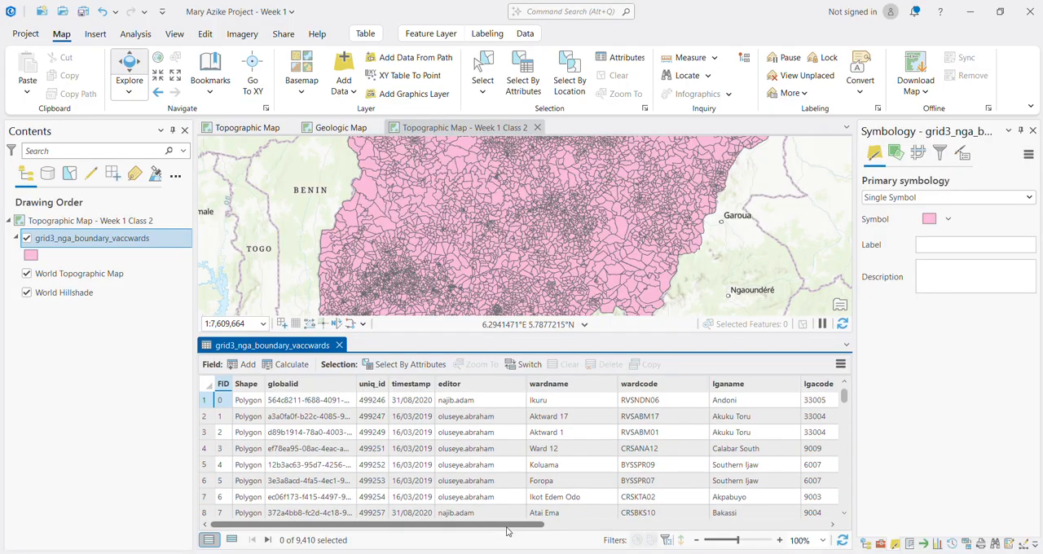
Step: Look through the remaining fields of the ward attribute table, and remove grid3_nga_boundary_vaccwards from the map
{"action": "left_click_drag", "start_coordinate": [506, 525], "coordinate": [790, 518]}
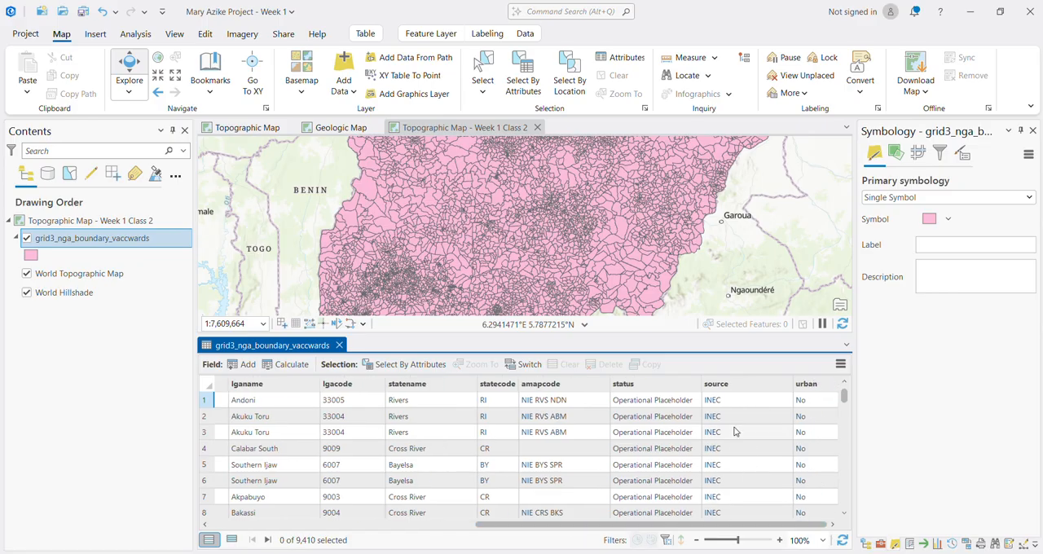
{"action": "scroll", "coordinate": [734, 432], "scroll_direction": "down", "scroll_amount": 7}
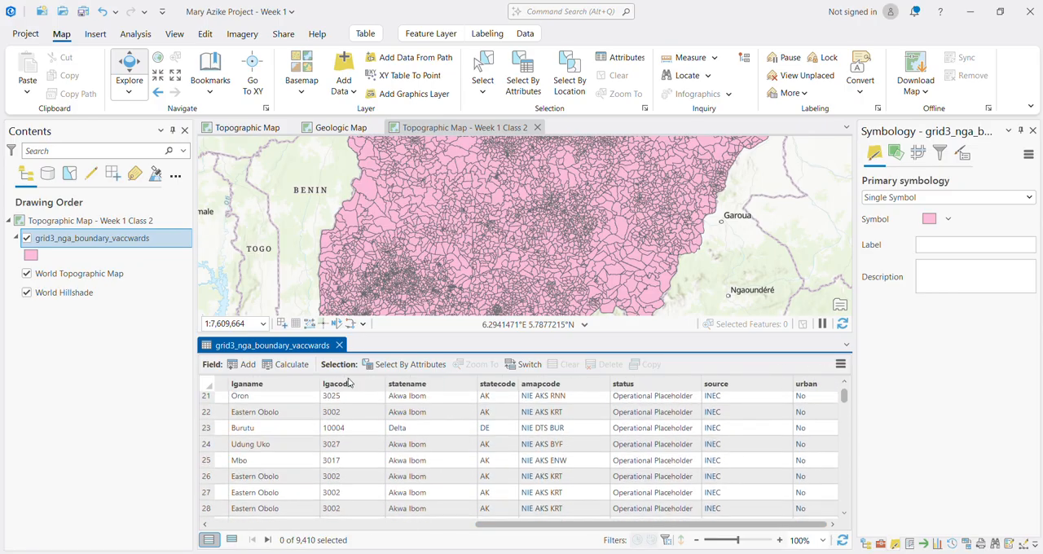
{"action": "left_click", "coordinate": [340, 345]}
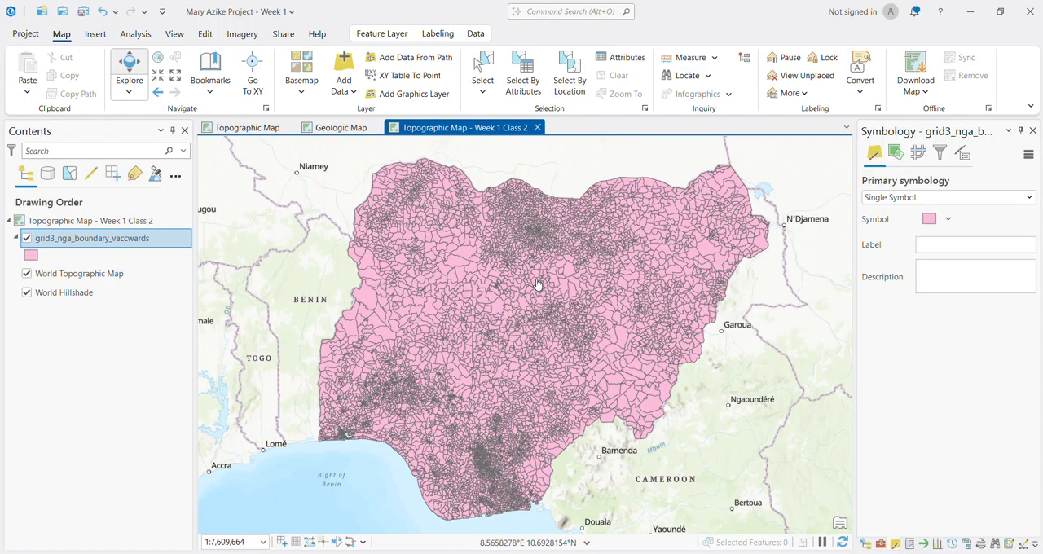
{"action": "right_click", "coordinate": [62, 247]}
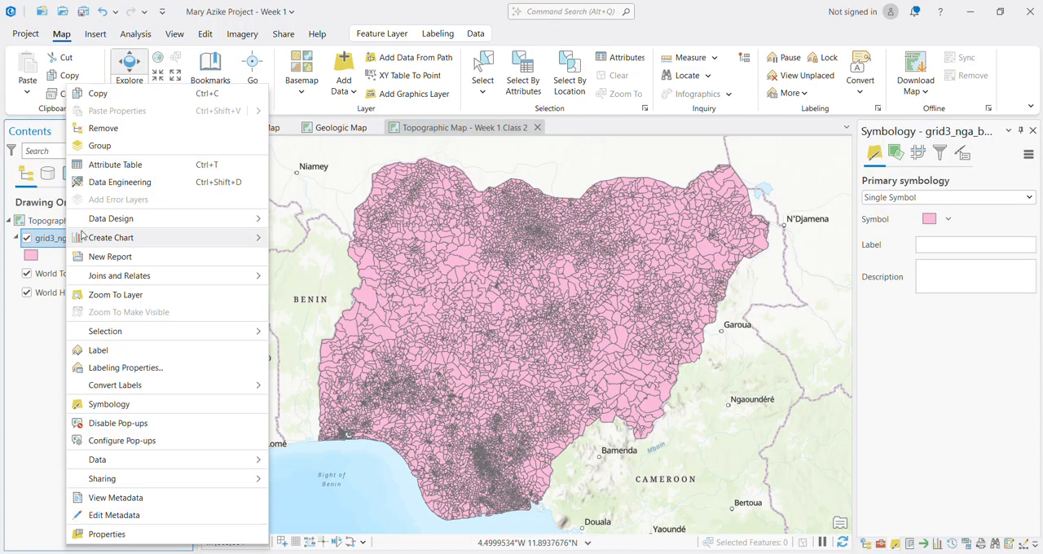
{"action": "left_click", "coordinate": [103, 128]}
Step: Add the output_hh.tif raster to the map from the rasters_COP30 folder inside Week 1 Data
{"action": "left_click", "coordinate": [342, 88]}
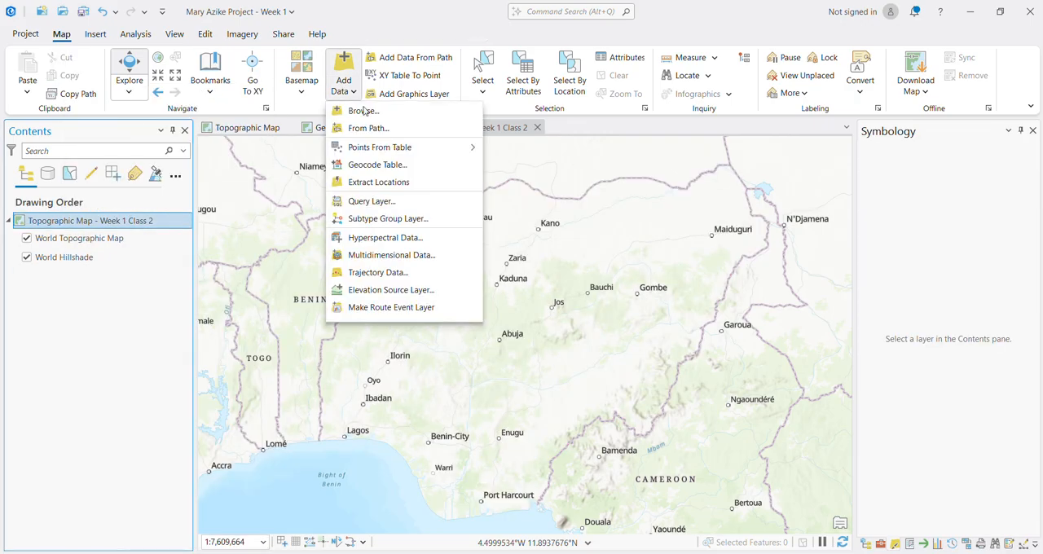
{"action": "left_click", "coordinate": [363, 111]}
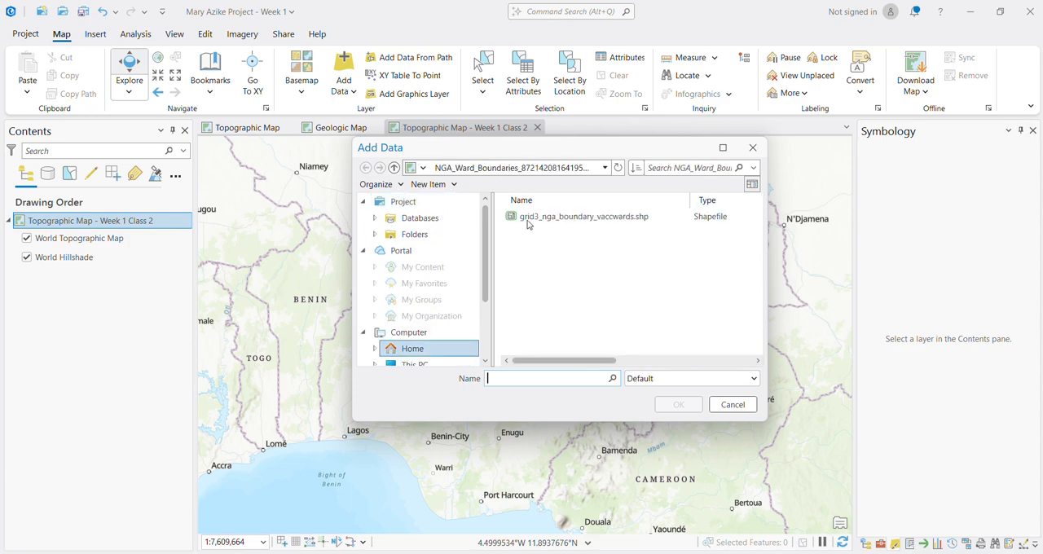
{"action": "left_click", "coordinate": [395, 168]}
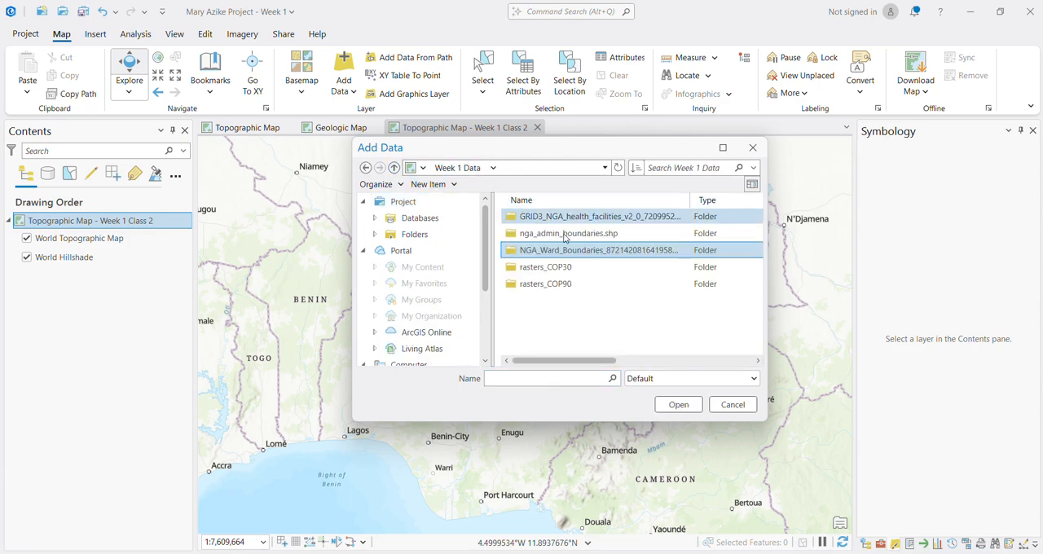
{"action": "left_click", "coordinate": [553, 275]}
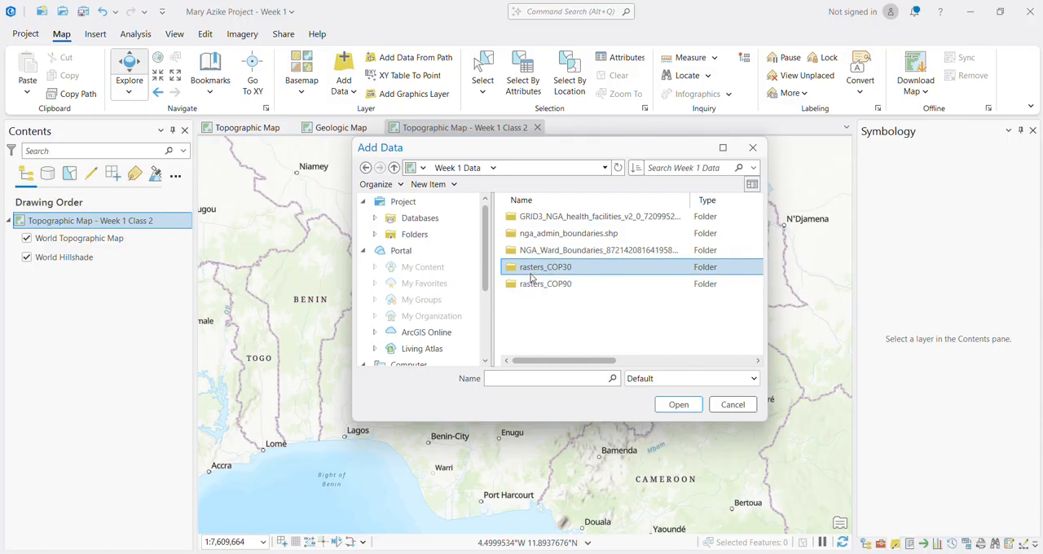
{"action": "double_click", "coordinate": [529, 275]}
{"action": "left_click", "coordinate": [531, 217]}
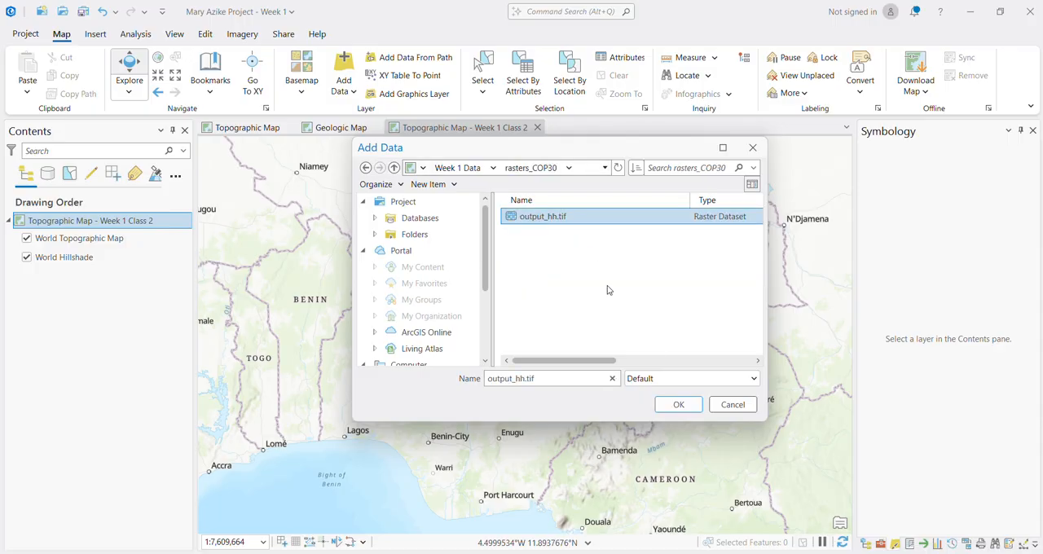
{"action": "left_click", "coordinate": [677, 405]}
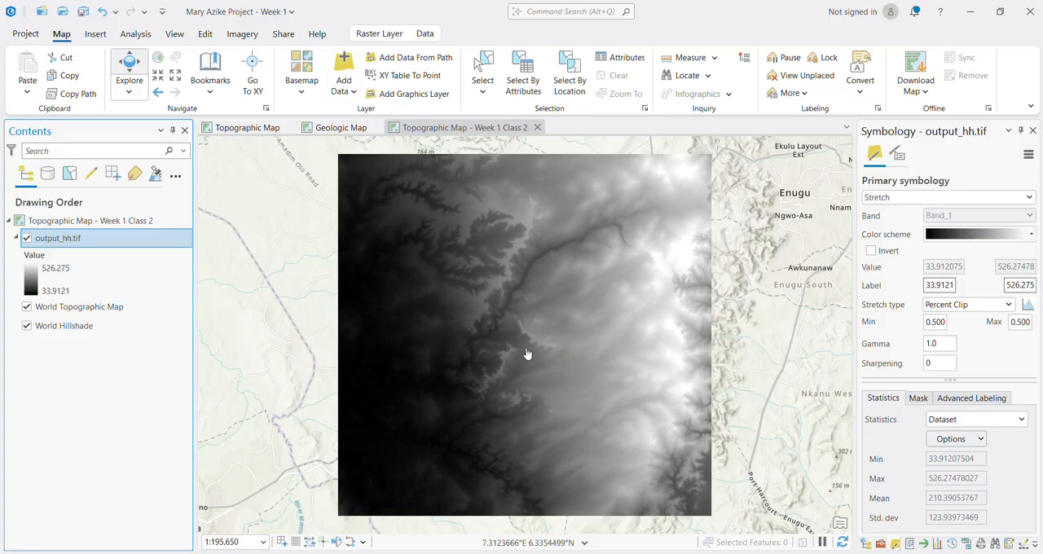
Step: Rename the output_hh.tif layer as 30m DEM
{"action": "left_click", "coordinate": [68, 243]}
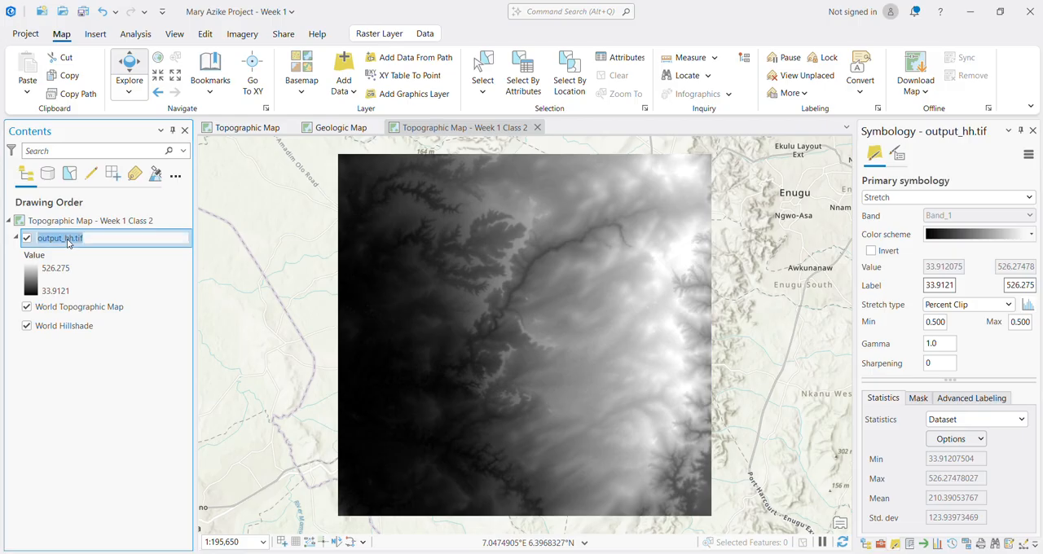
{"action": "type", "text": "30"}
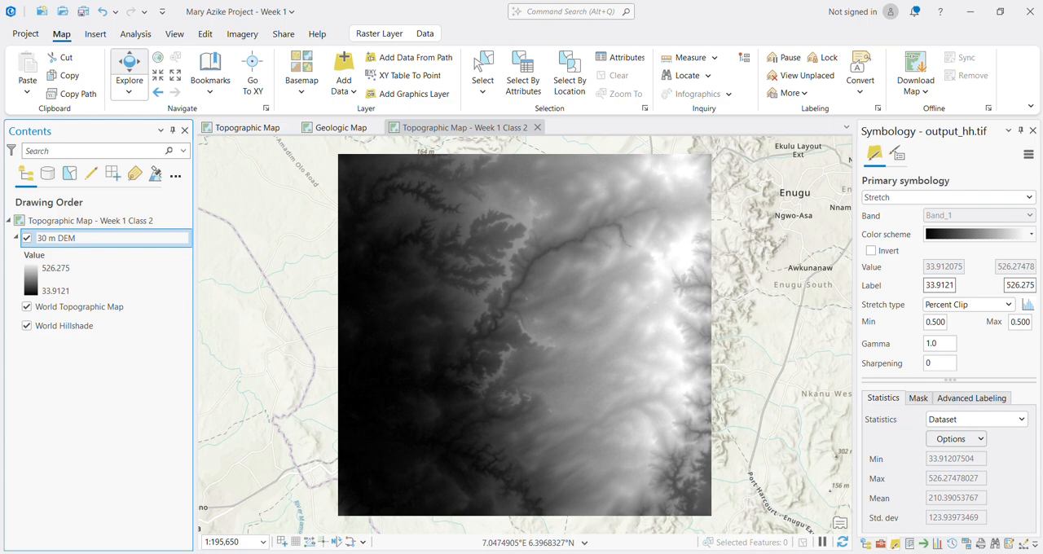
{"action": "key", "text": "Return"}
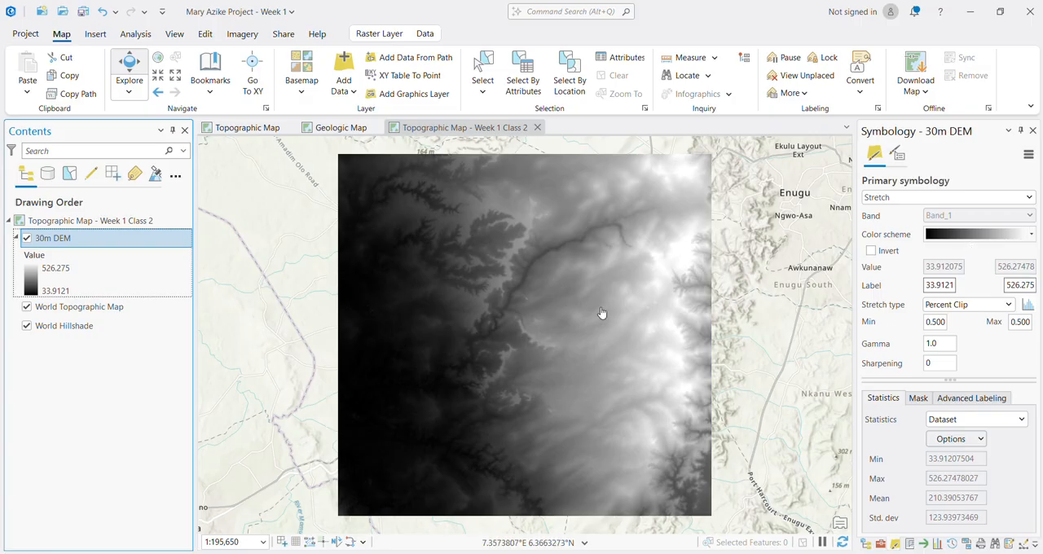
Step: Apply the continuous green-yellow-red color scheme to the 30m DEM layer's stretch symbology
{"action": "left_click", "coordinate": [1002, 236]}
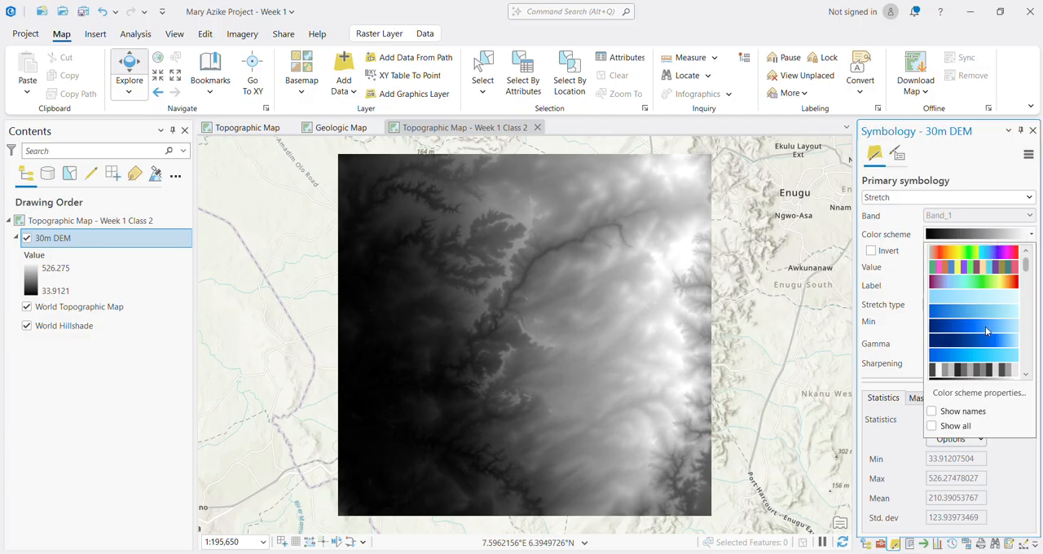
{"action": "scroll", "coordinate": [986, 330], "scroll_direction": "down", "scroll_amount": 3}
{"action": "scroll", "coordinate": [971, 356], "scroll_direction": "down", "scroll_amount": 2}
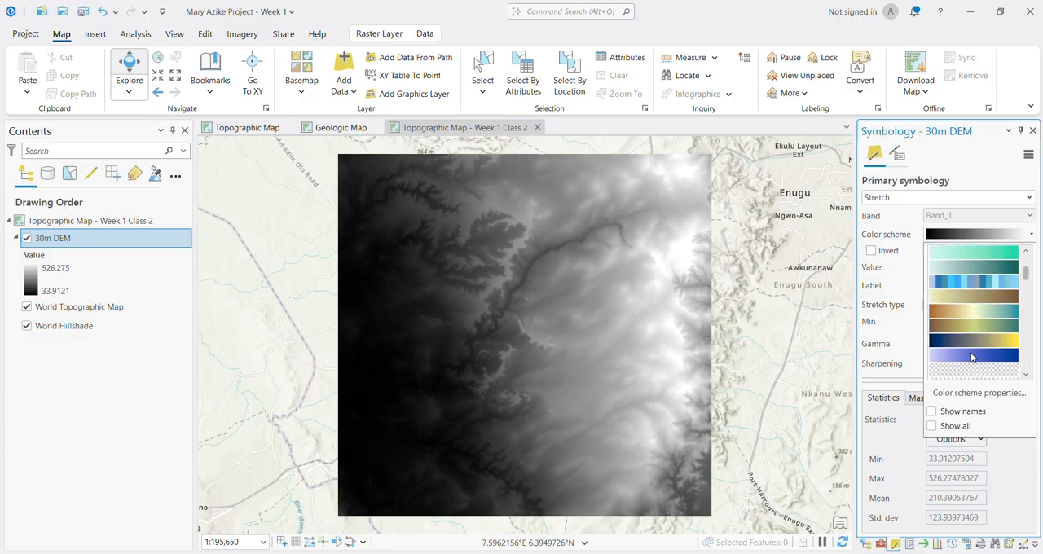
{"action": "scroll", "coordinate": [982, 346], "scroll_direction": "down", "scroll_amount": 2}
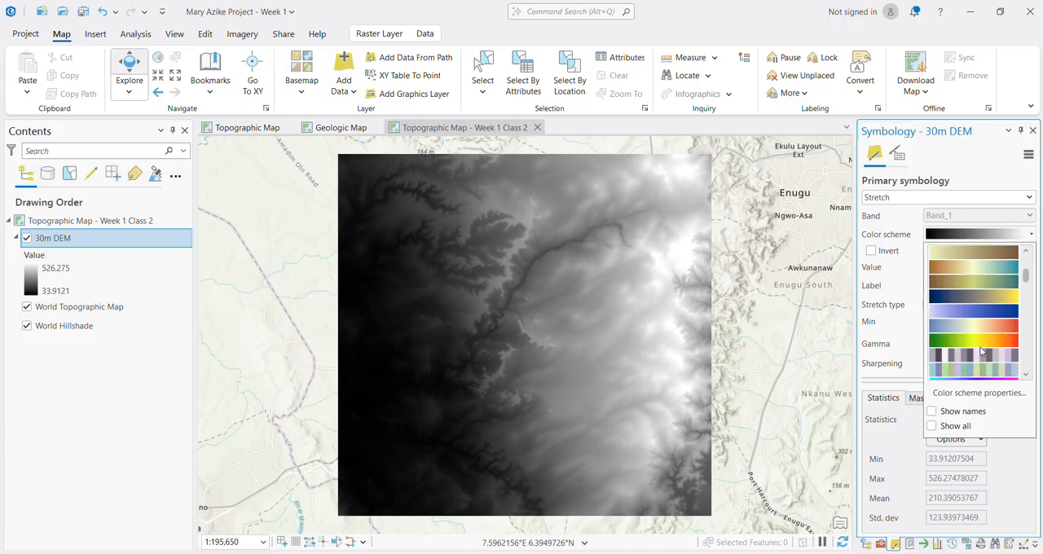
{"action": "left_click", "coordinate": [980, 341]}
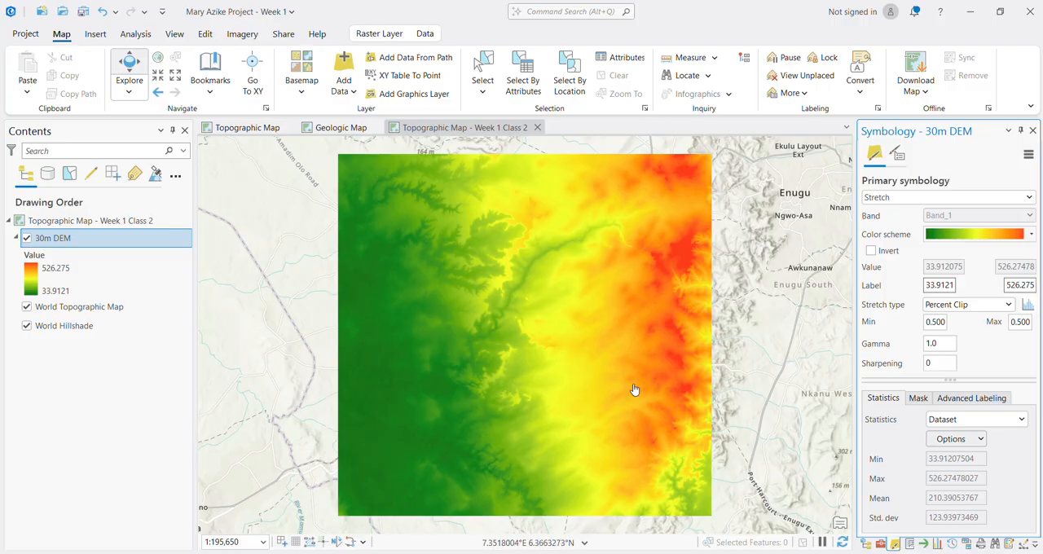
{"action": "left_click", "coordinate": [1000, 236]}
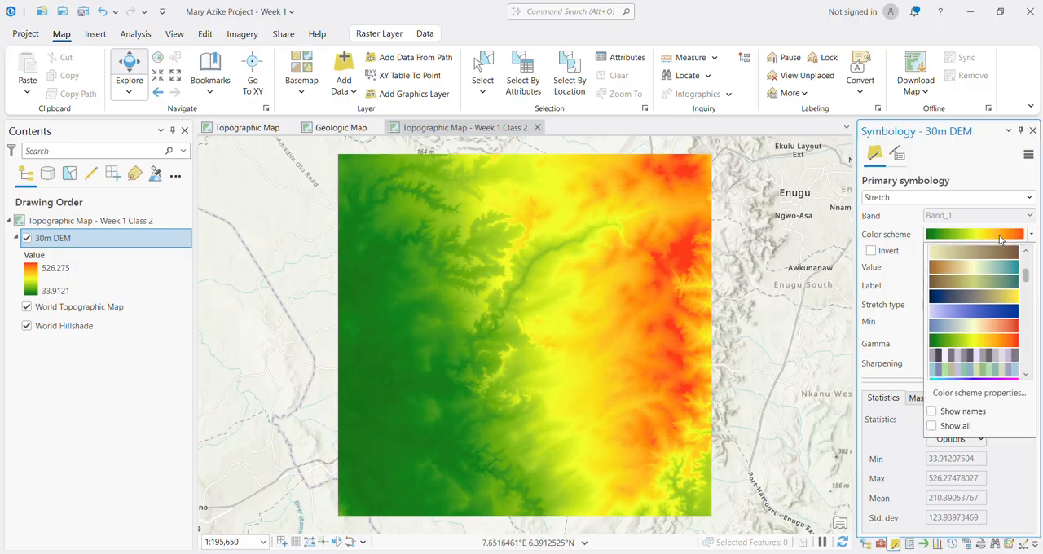
{"action": "left_click", "coordinate": [988, 177]}
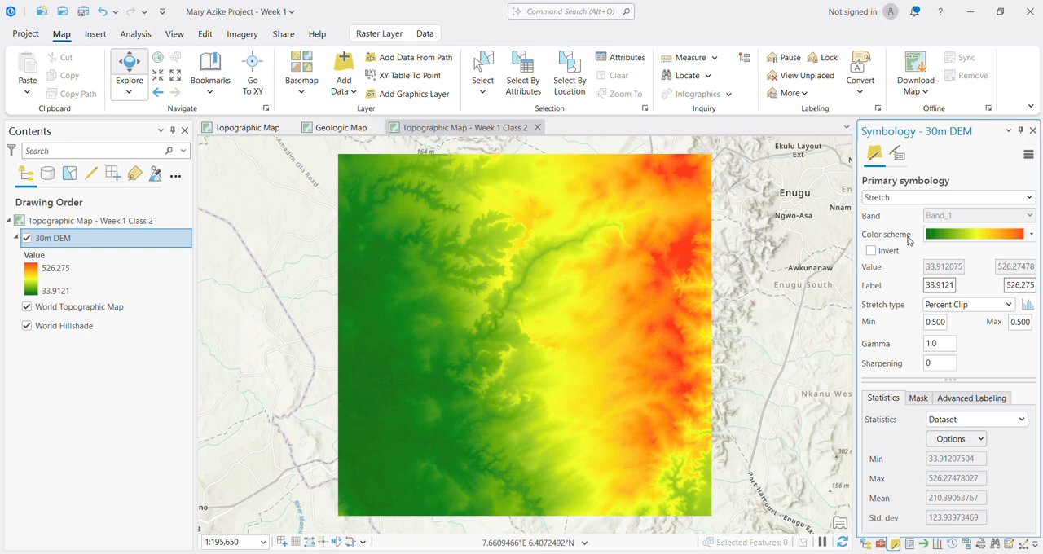
Step: Hide the 30m DEM layer to view the basemap beneath it, and display the layer again
{"action": "left_click", "coordinate": [27, 238]}
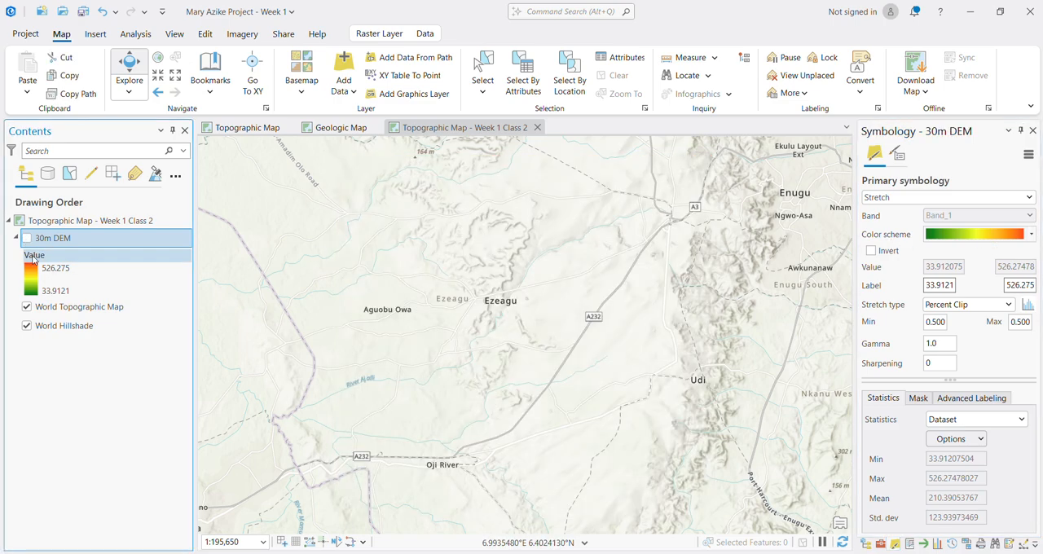
{"action": "left_click", "coordinate": [29, 239]}
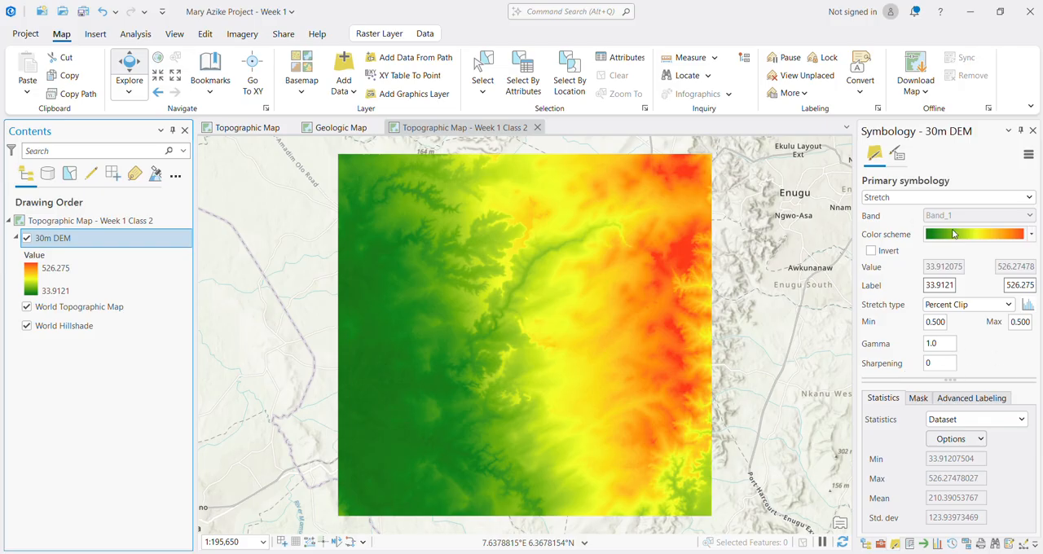
{"action": "left_click", "coordinate": [921, 203]}
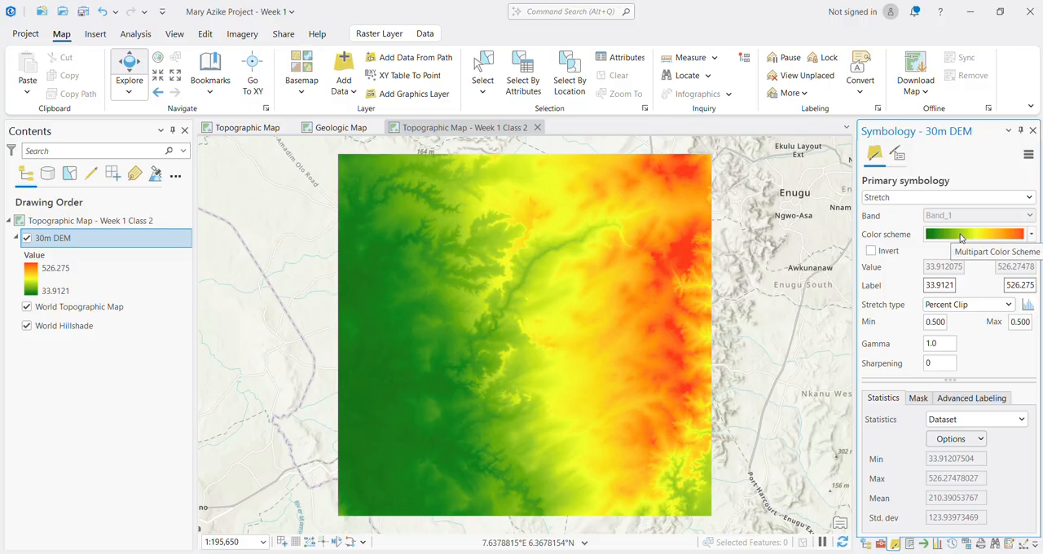
Step: Switch the 30m DEM's color scheme to the black-to-white gradient for comparison, and reapply the green-yellow-red gradient
{"action": "left_click", "coordinate": [960, 237]}
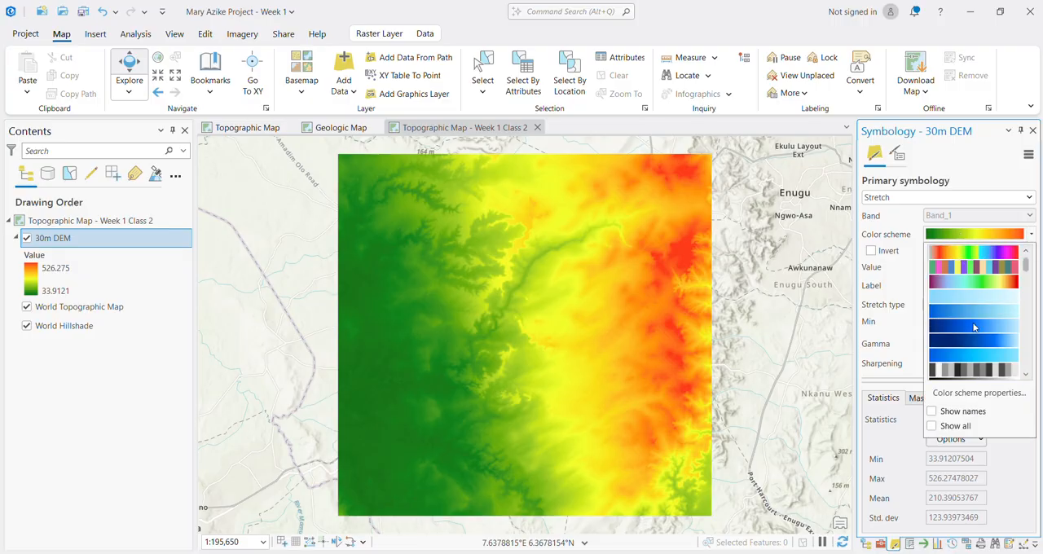
{"action": "scroll", "coordinate": [974, 334], "scroll_direction": "down", "scroll_amount": 1}
{"action": "left_click", "coordinate": [974, 338]}
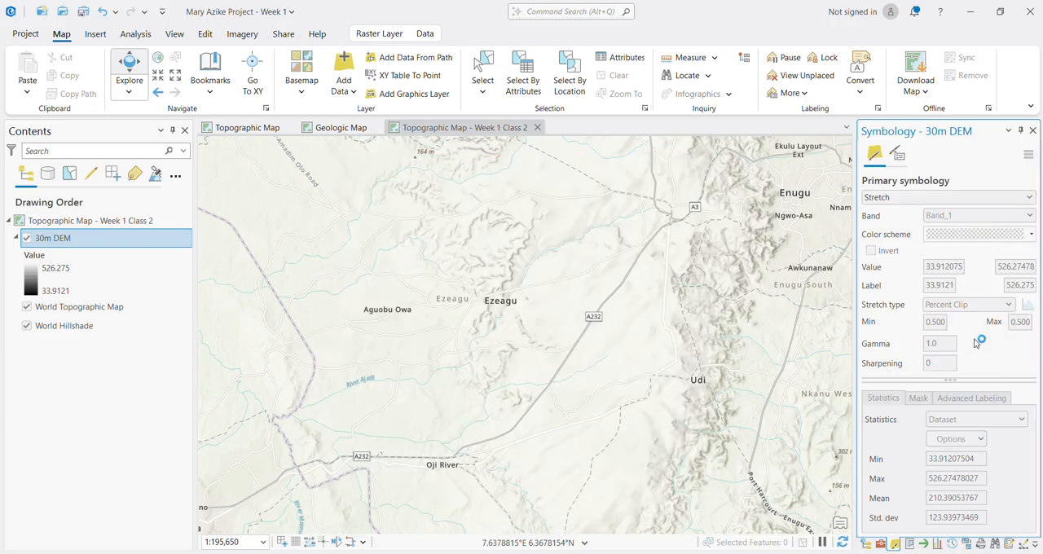
{"action": "left_click", "coordinate": [967, 237]}
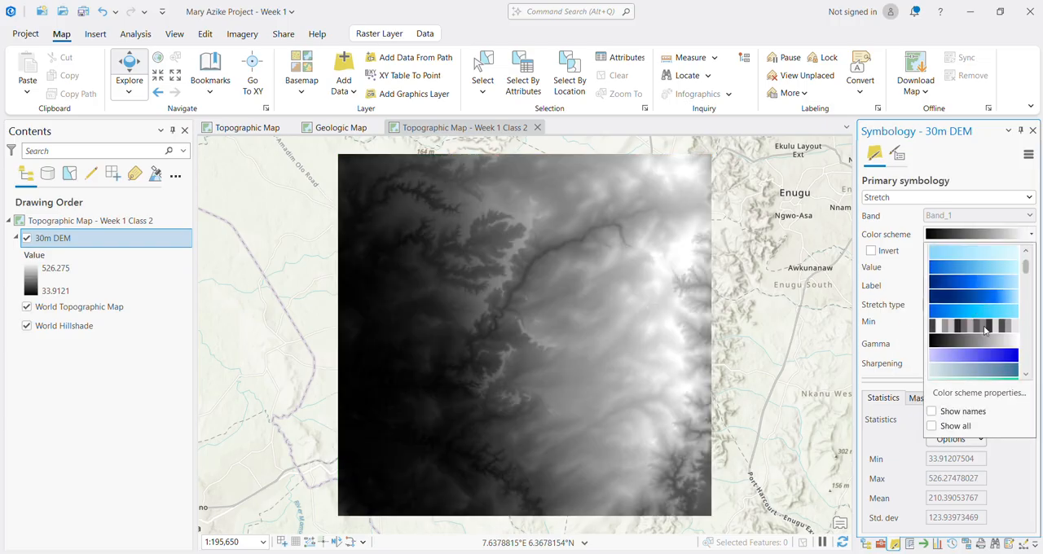
{"action": "scroll", "coordinate": [982, 342], "scroll_direction": "down", "scroll_amount": 2}
{"action": "left_click", "coordinate": [979, 342]}
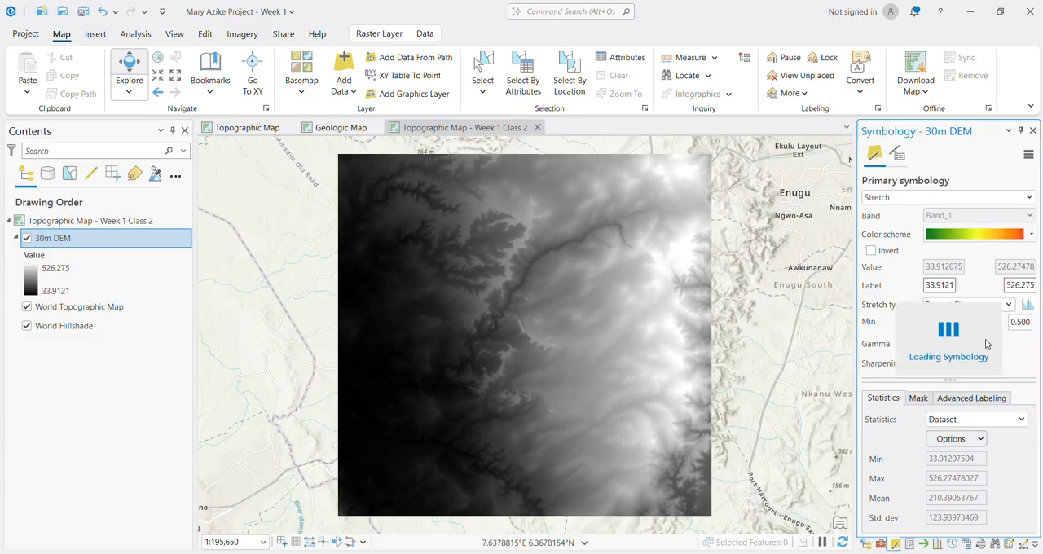
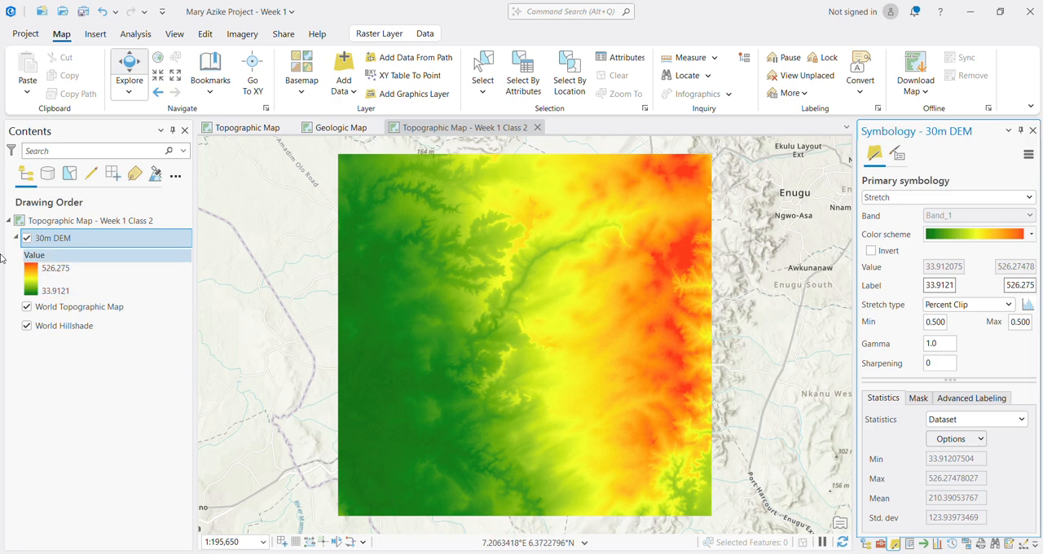
Step: Add the output_hh.tif raster from the rasters_COP90 folder of Week 1 Data to the map
{"action": "left_click", "coordinate": [343, 88]}
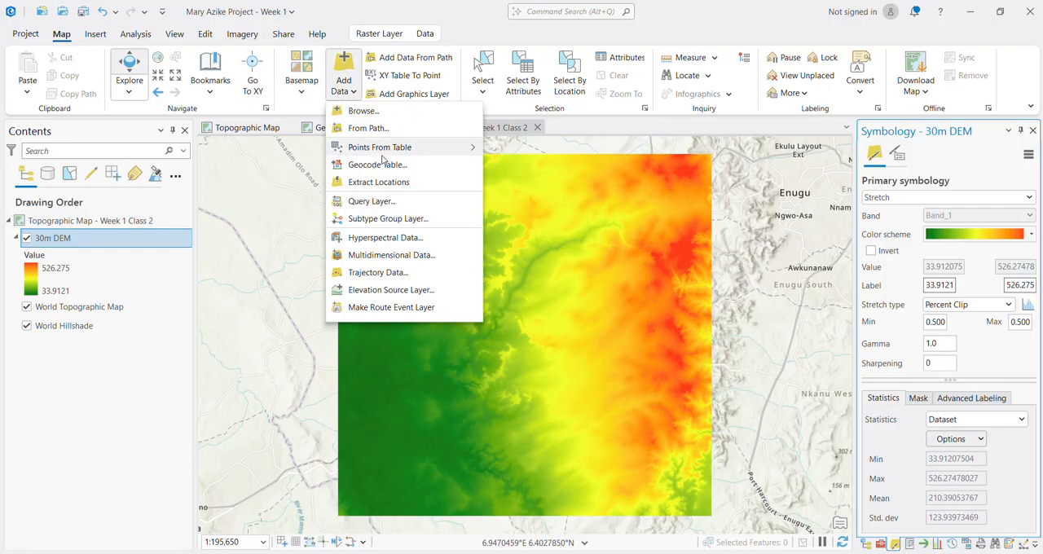
{"action": "left_click", "coordinate": [375, 114]}
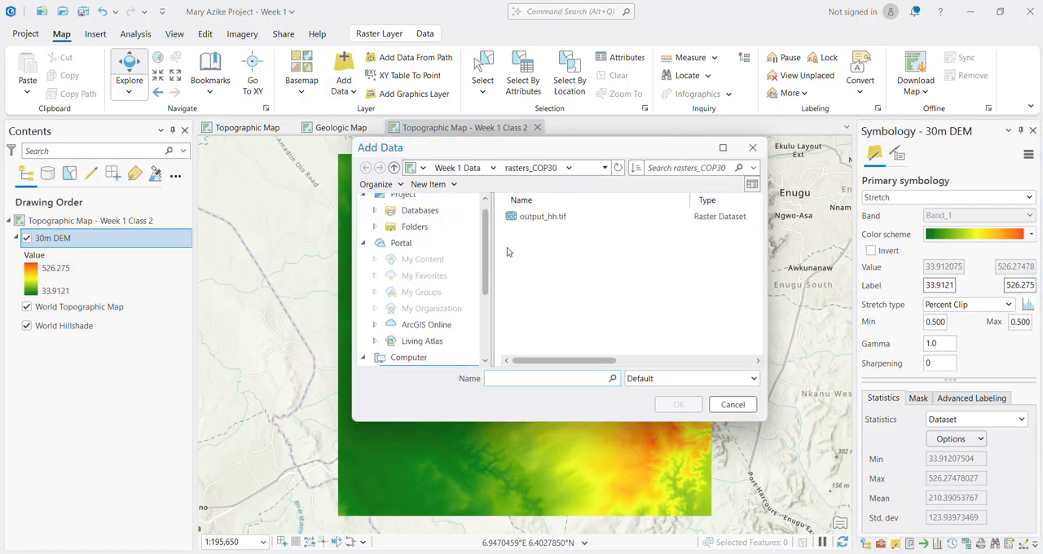
{"action": "left_click", "coordinate": [395, 168]}
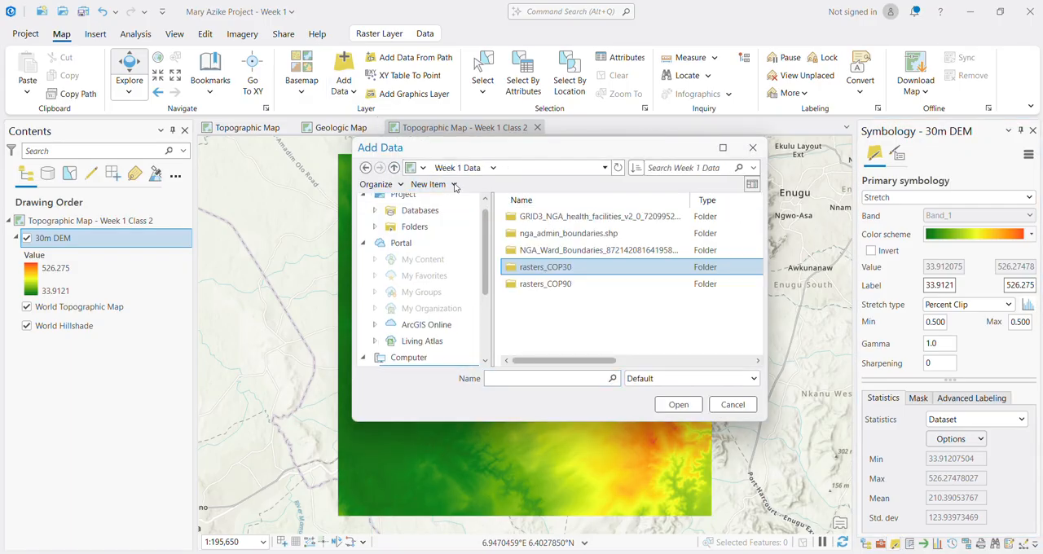
{"action": "left_click", "coordinate": [562, 292]}
{"action": "double_click", "coordinate": [562, 292]}
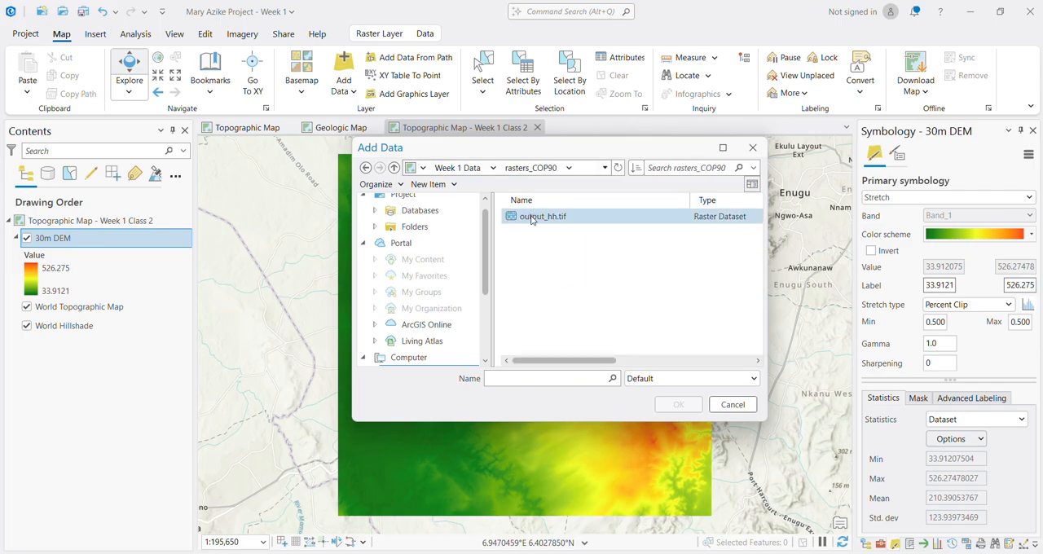
{"action": "left_click", "coordinate": [533, 216]}
{"action": "left_click", "coordinate": [679, 405]}
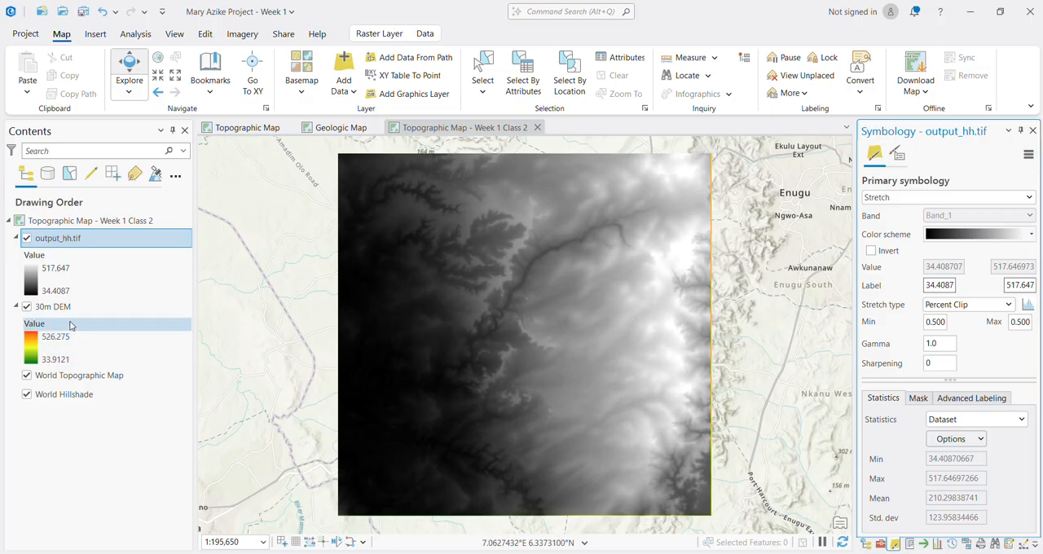
Step: Rename the newly added output_hh.tif layer as 90m DEM
{"action": "left_click", "coordinate": [58, 238]}
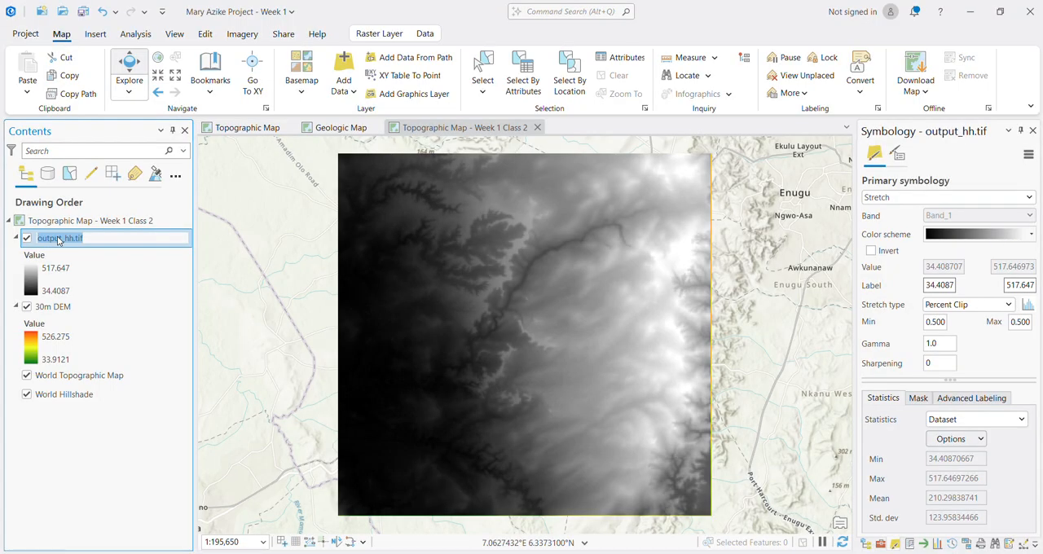
{"action": "type", "text": "90m DEM"}
{"action": "key", "text": "Return"}
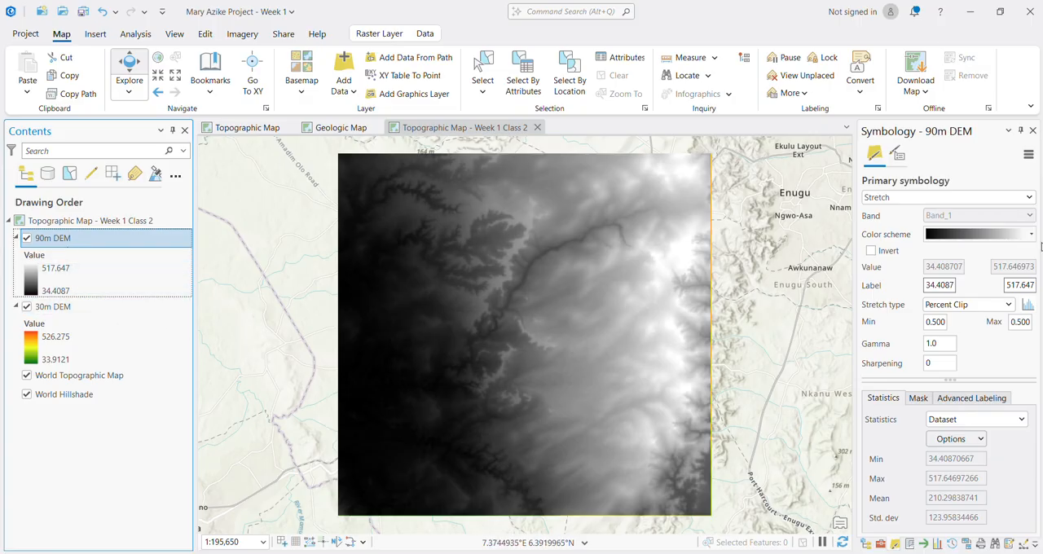
Step: Apply the continuous green-yellow-red color scheme to the 90m DEM layer's stretch symbology
{"action": "left_click", "coordinate": [1019, 235]}
{"action": "scroll", "coordinate": [988, 350], "scroll_direction": "up", "scroll_amount": 3}
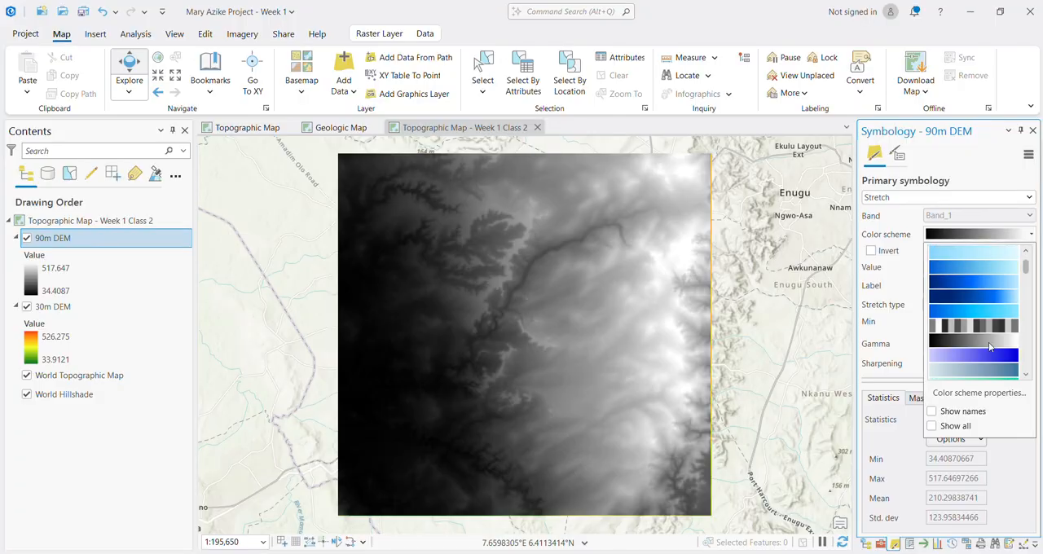
{"action": "scroll", "coordinate": [984, 365], "scroll_direction": "down", "scroll_amount": 3}
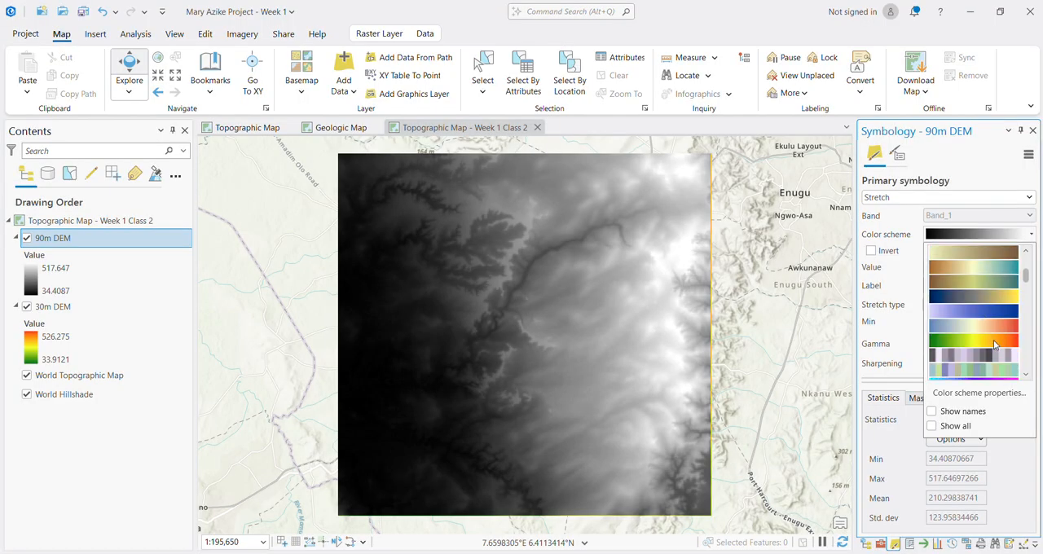
{"action": "left_click", "coordinate": [995, 345]}
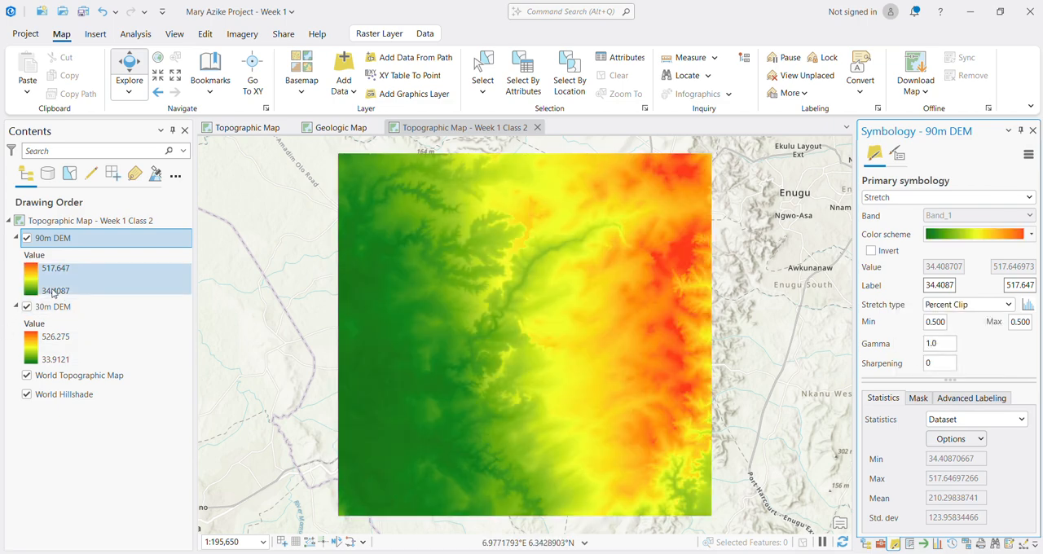
Step: Hide the 30m DEM layer and examine the 90m DEM's individual cells and their pixel values up close
{"action": "left_click", "coordinate": [27, 307]}
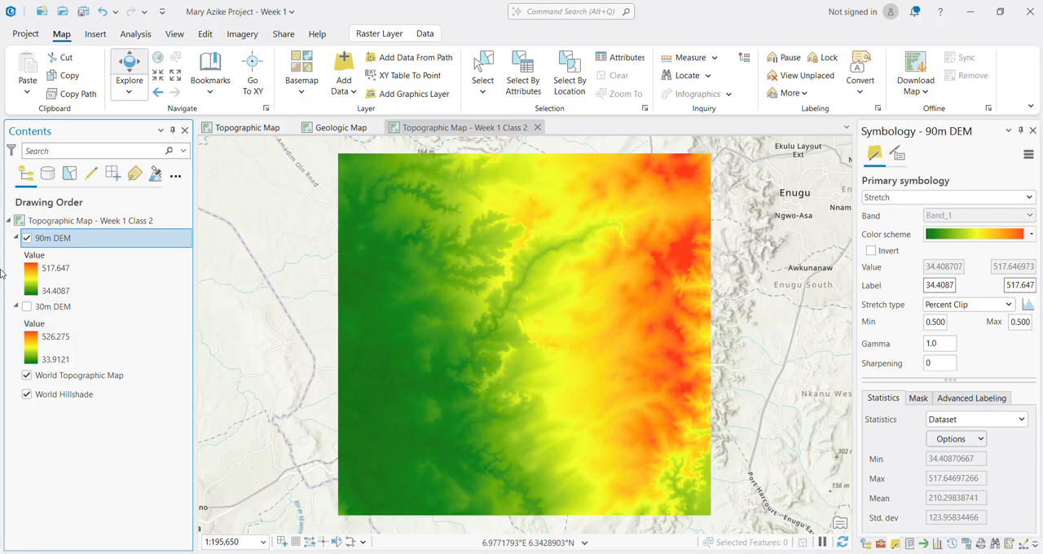
{"action": "scroll", "coordinate": [622, 366], "scroll_direction": "up", "scroll_amount": 8}
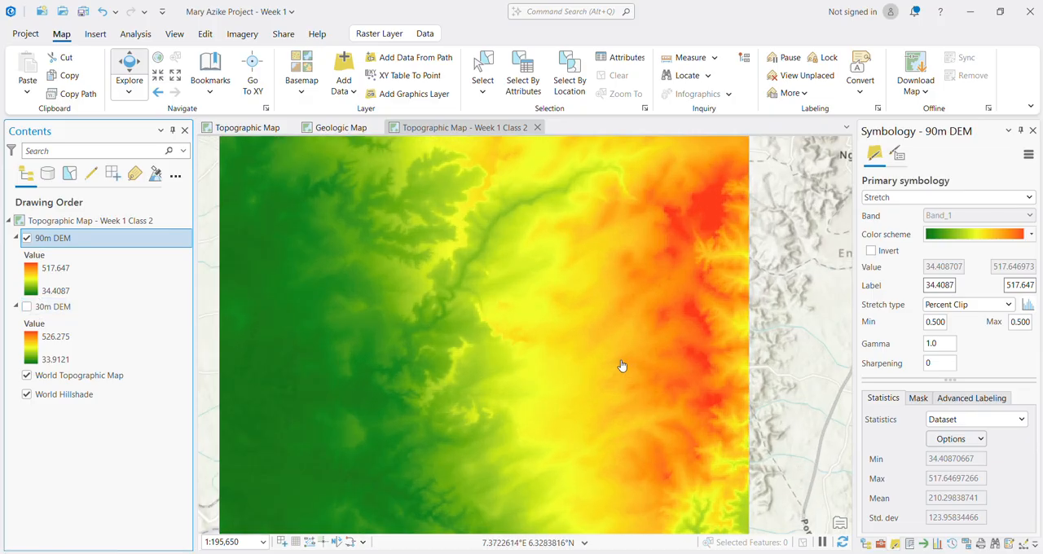
{"action": "scroll", "coordinate": [619, 363], "scroll_direction": "up", "scroll_amount": 8}
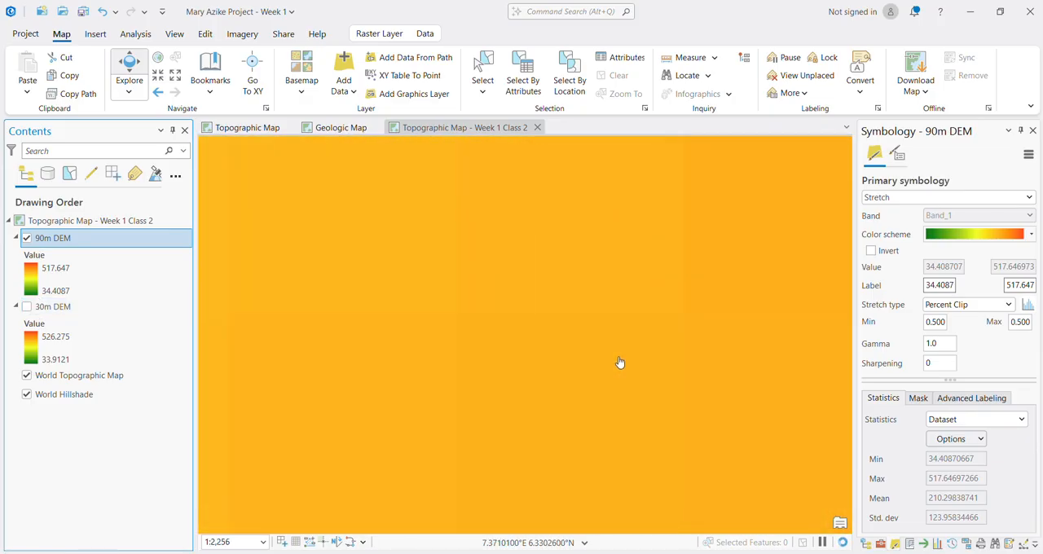
{"action": "scroll", "coordinate": [619, 364], "scroll_direction": "down", "scroll_amount": 5}
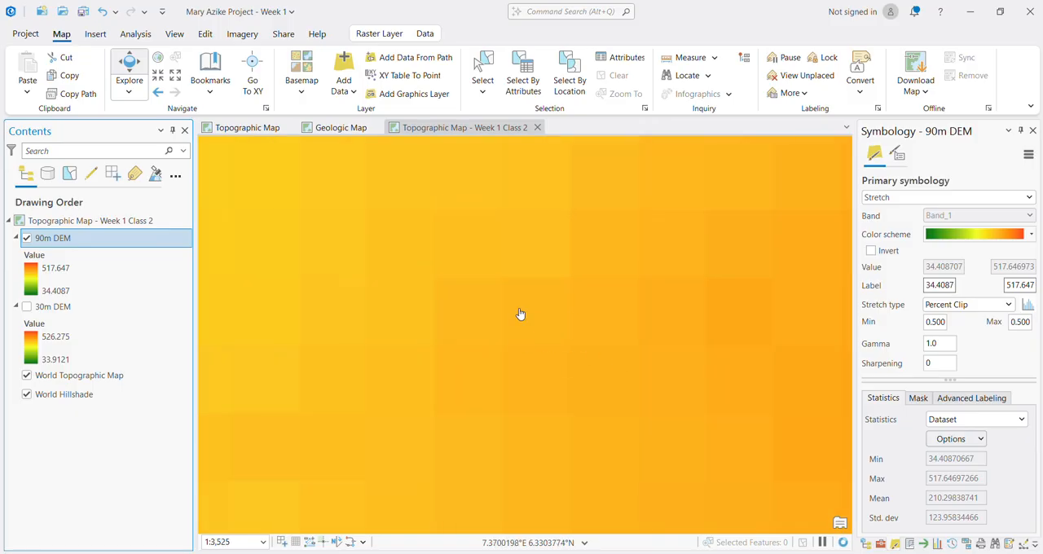
{"action": "left_click", "coordinate": [551, 313]}
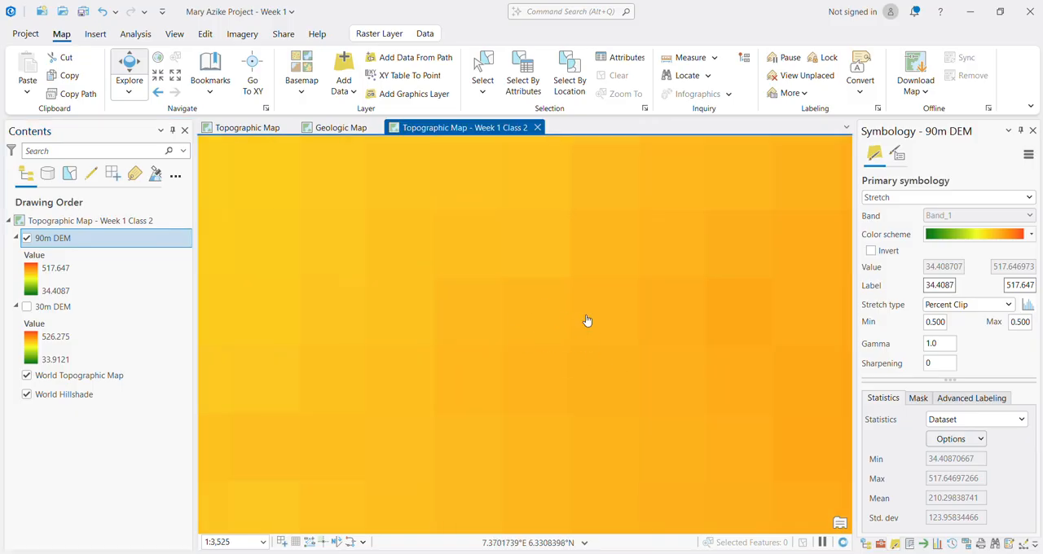
{"action": "left_click", "coordinate": [616, 186]}
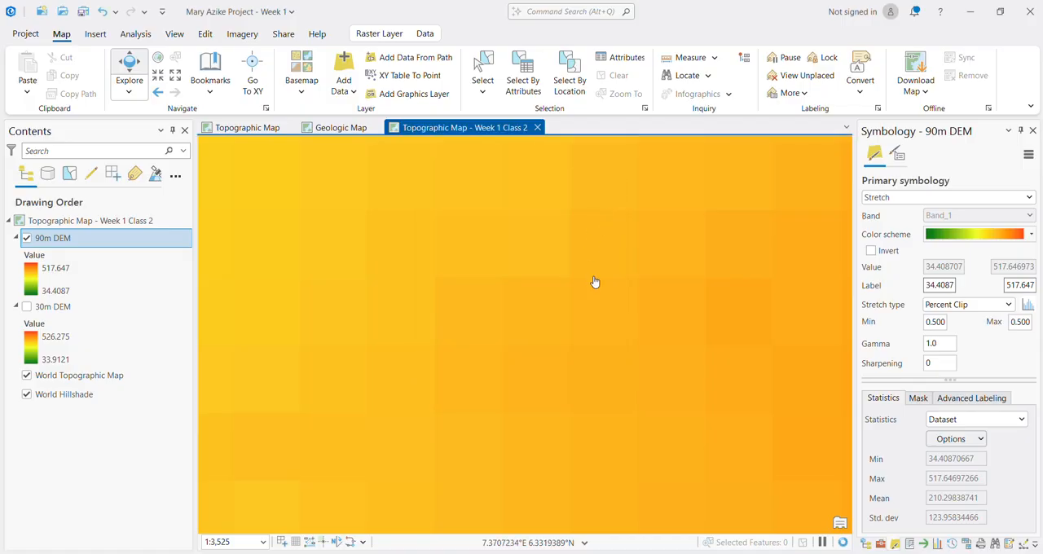
{"action": "left_click", "coordinate": [599, 334]}
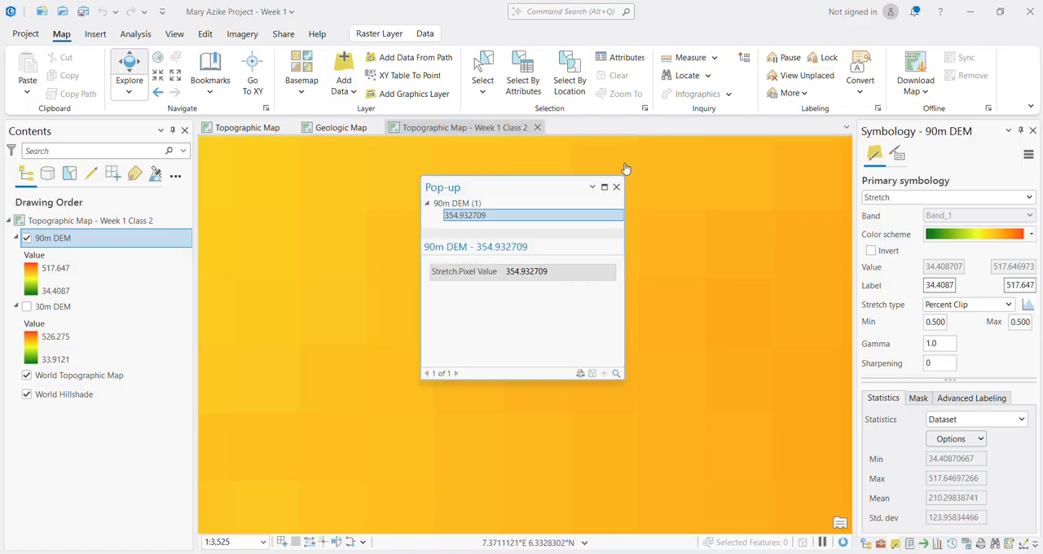
{"action": "left_click", "coordinate": [616, 187]}
{"action": "scroll", "coordinate": [603, 322], "scroll_direction": "up", "scroll_amount": 2}
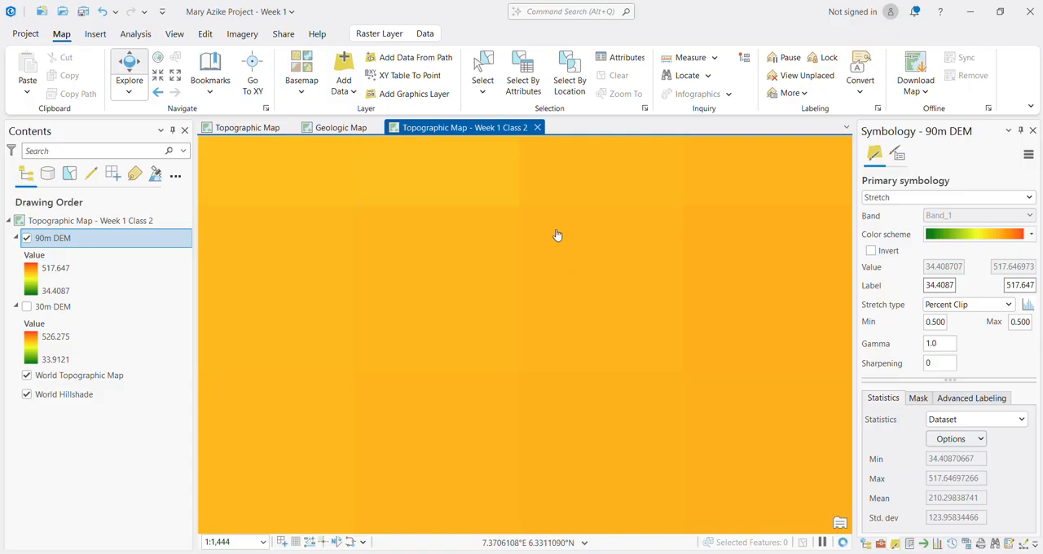
{"action": "left_click", "coordinate": [601, 298]}
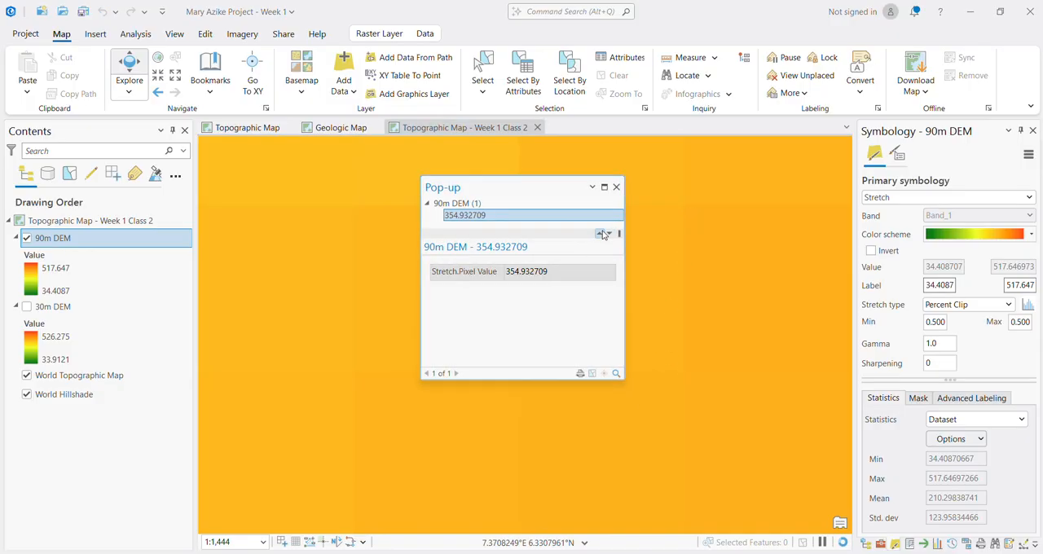
{"action": "left_click", "coordinate": [616, 188]}
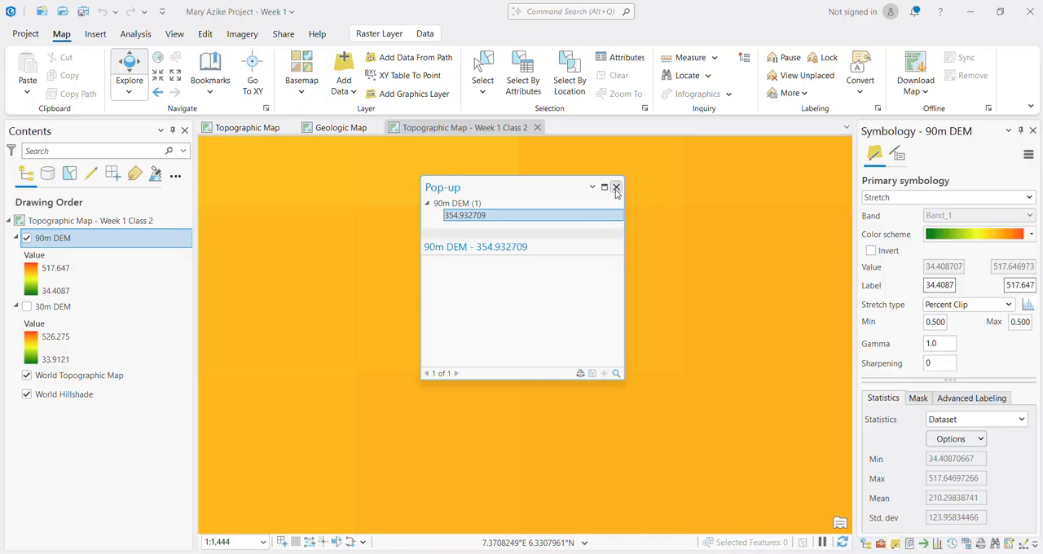
Step: Hide the 90m DEM and display the 30m DEM to compare its cell size at the same location
{"action": "left_click", "coordinate": [29, 239]}
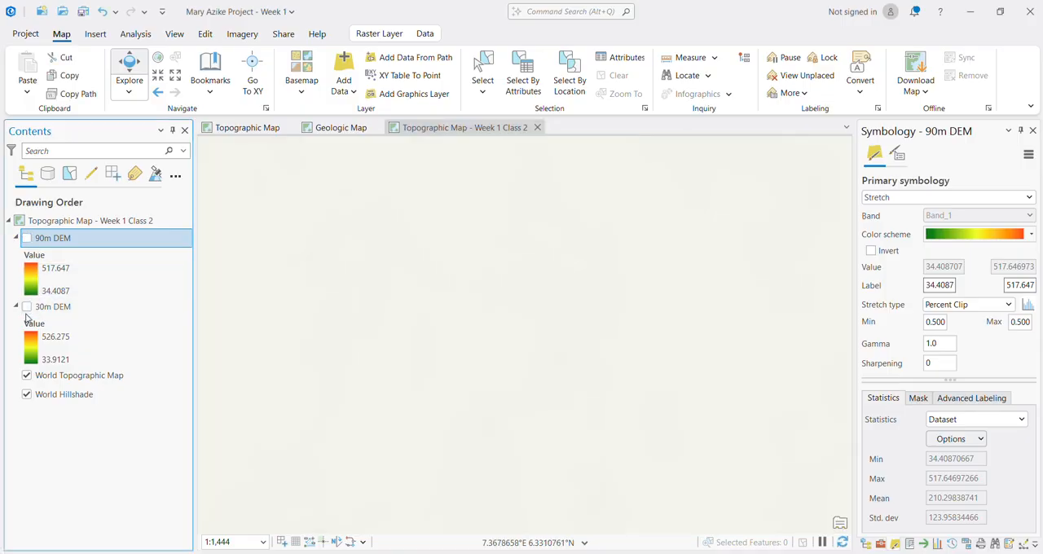
{"action": "left_click", "coordinate": [27, 306]}
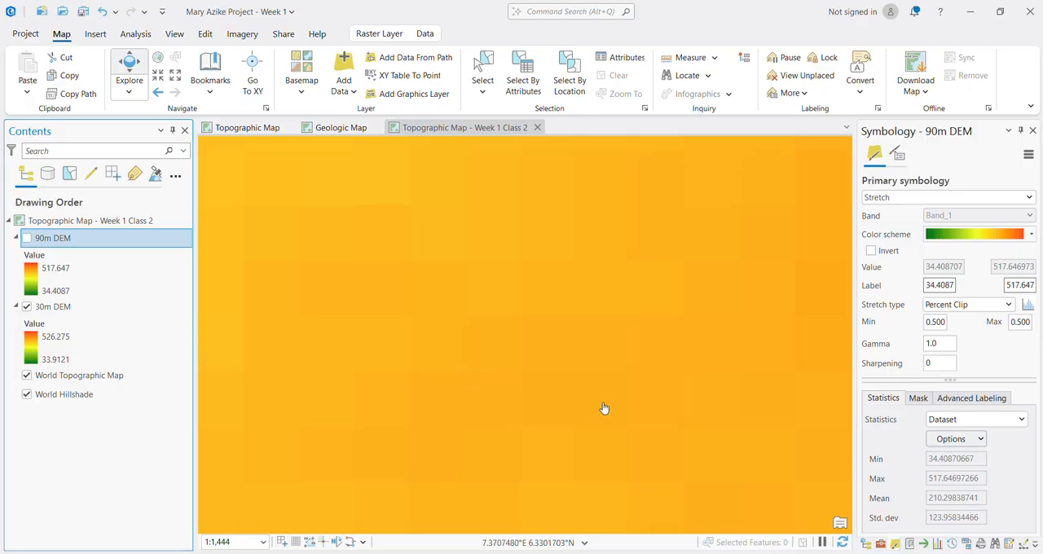
{"action": "scroll", "coordinate": [573, 359], "scroll_direction": "up", "scroll_amount": 2}
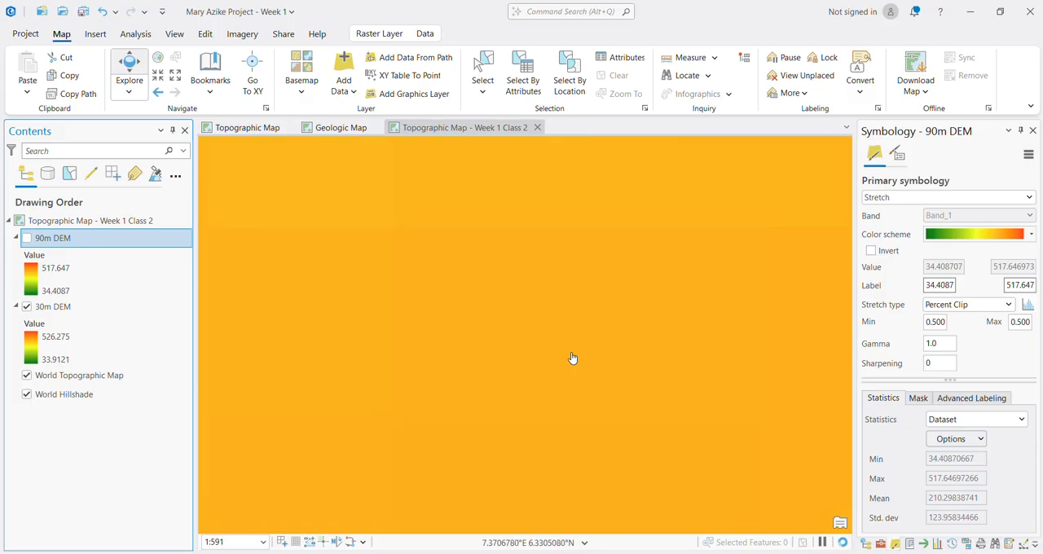
{"action": "scroll", "coordinate": [573, 358], "scroll_direction": "up", "scroll_amount": 1}
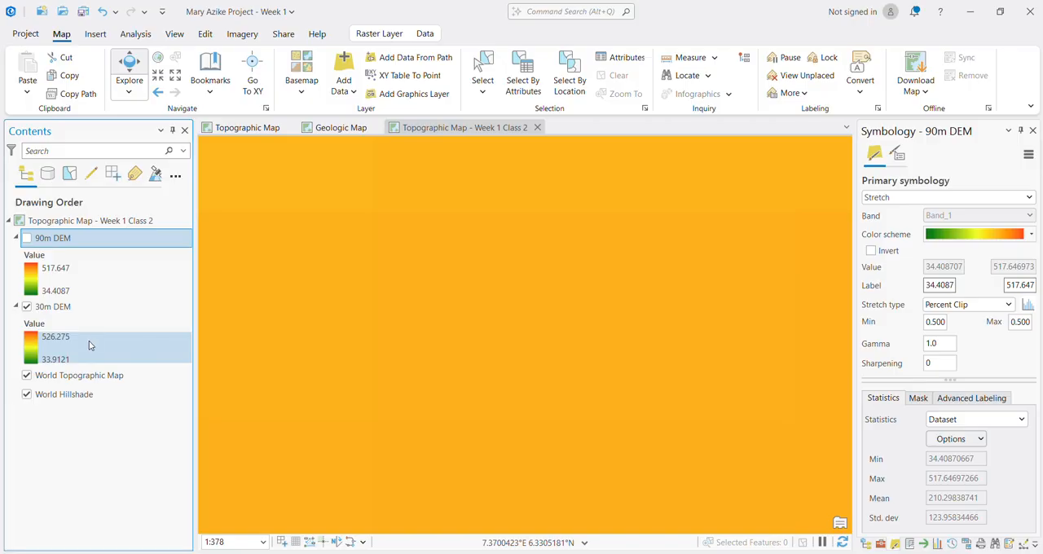
Step: Display the 90m DEM above the 30m DEM again and view the full extent of both rasters
{"action": "left_click", "coordinate": [27, 238]}
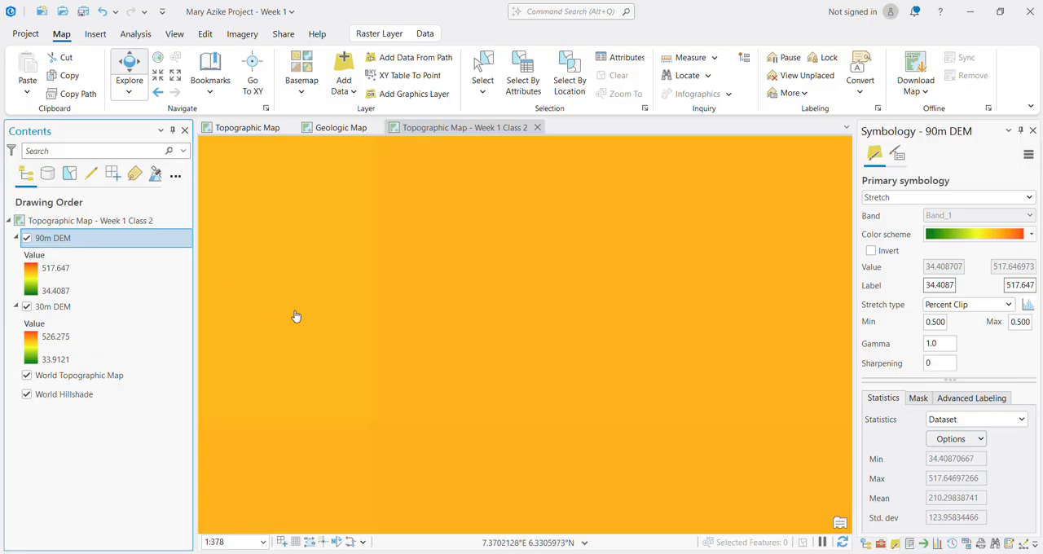
{"action": "scroll", "coordinate": [464, 326], "scroll_direction": "down", "scroll_amount": 10}
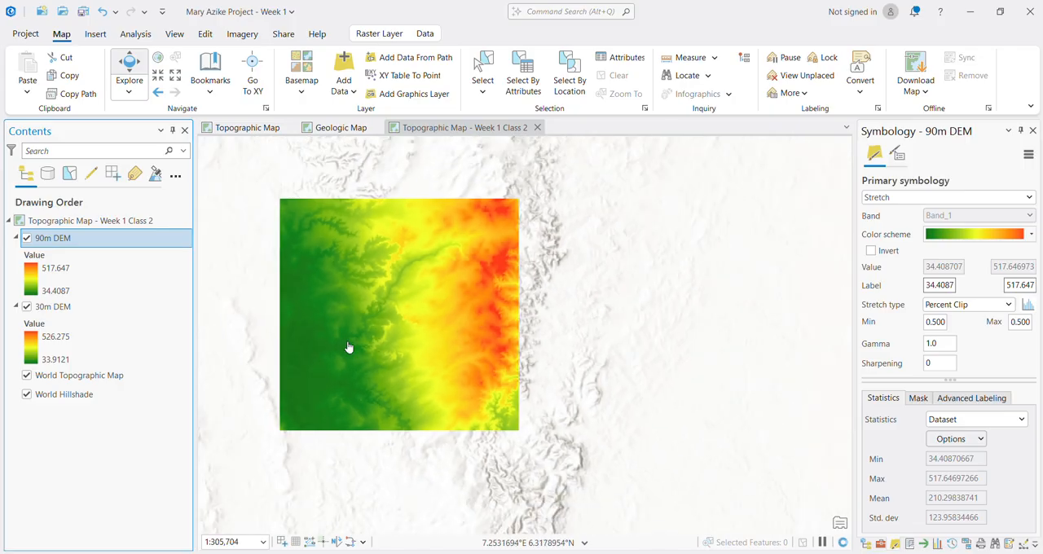
{"action": "left_click_drag", "start_coordinate": [348, 347], "coordinate": [465, 366]}
{"action": "scroll", "coordinate": [465, 364], "scroll_direction": "up", "scroll_amount": 3}
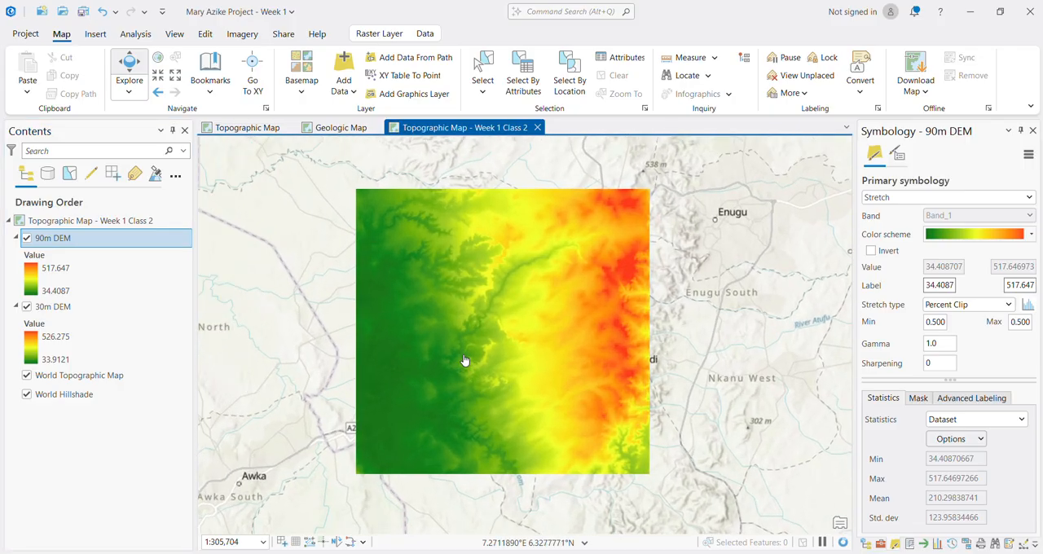
Step: Hide both DEM layers to examine the topographic basemap around Ezeagu and Udi
{"action": "left_click", "coordinate": [27, 306]}
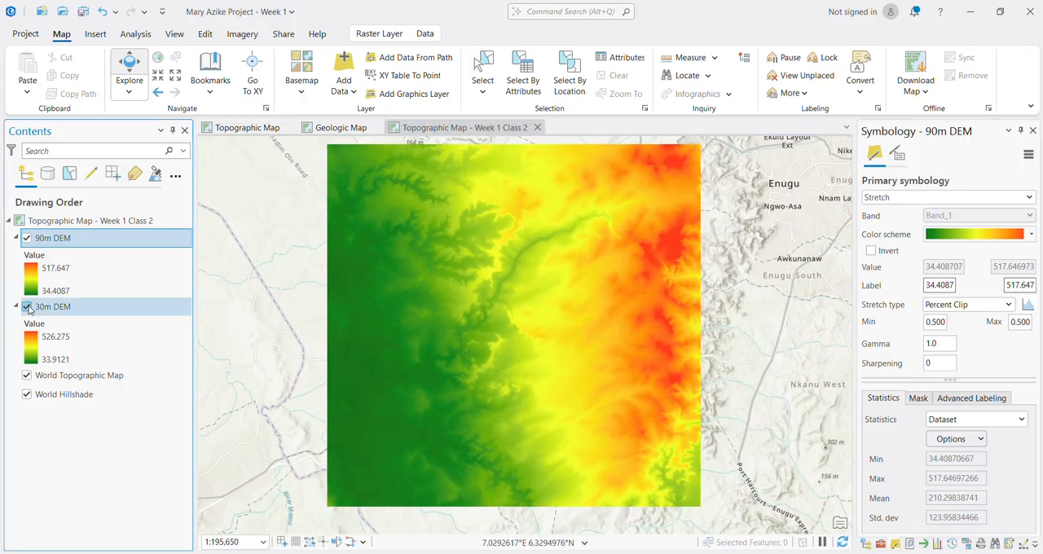
{"action": "left_click", "coordinate": [26, 239]}
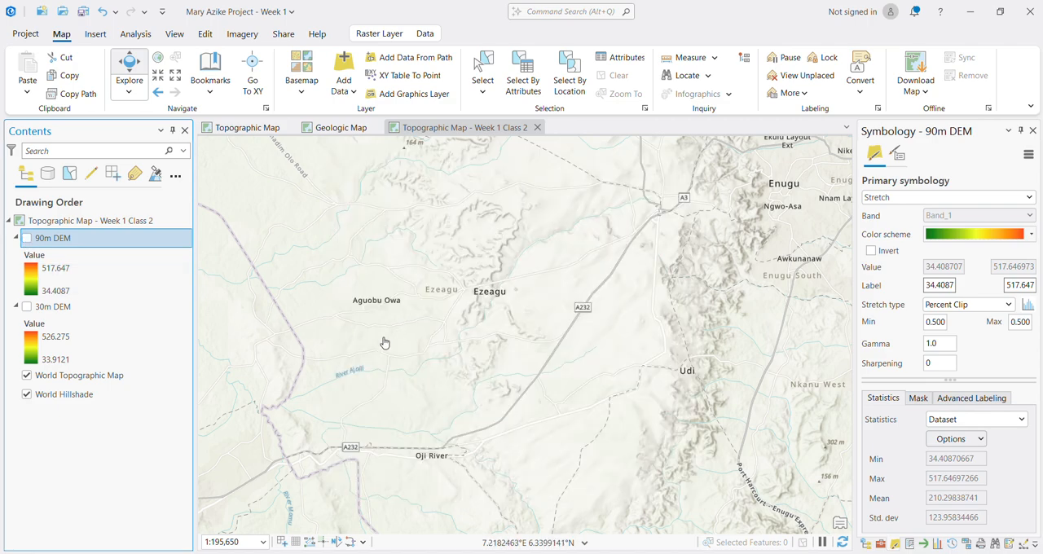
{"action": "left_click_drag", "start_coordinate": [411, 344], "coordinate": [463, 338]}
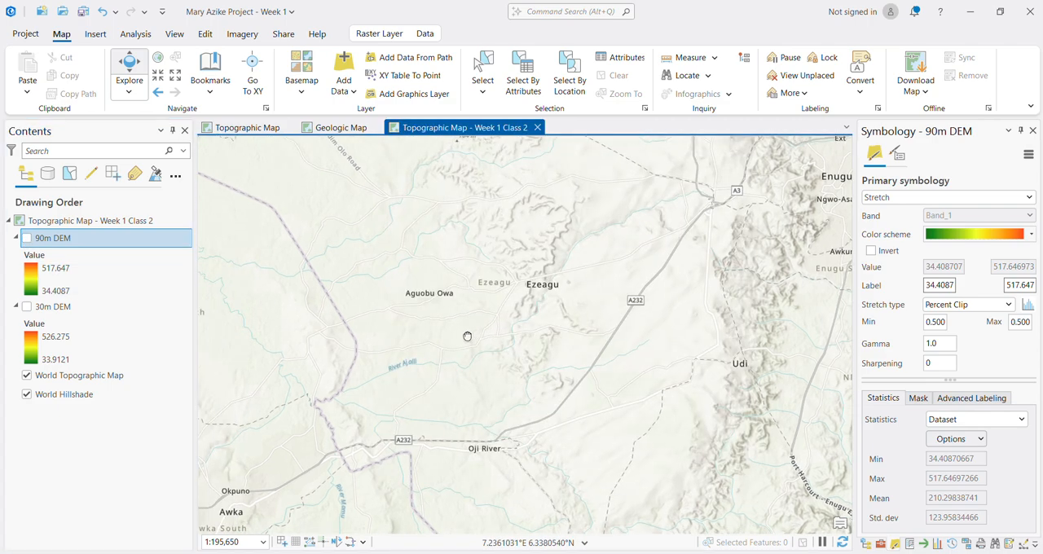
Step: Display only the 30m DEM layer over the basemap and save the project
{"action": "left_click", "coordinate": [26, 307]}
{"action": "left_click_drag", "start_coordinate": [579, 252], "coordinate": [544, 290]}
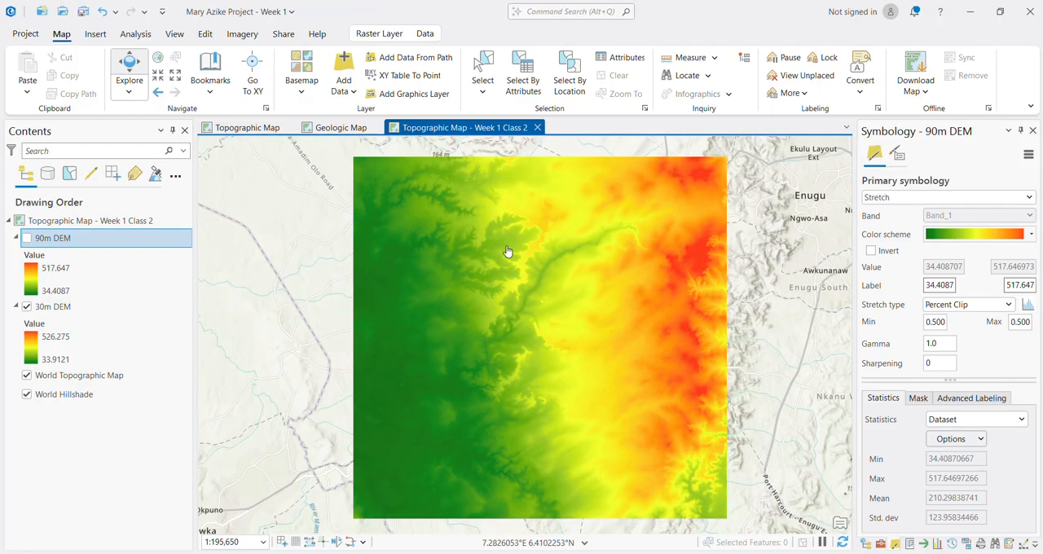
{"action": "key", "text": "ctrl+s"}
{"action": "left_click", "coordinate": [552, 513]}
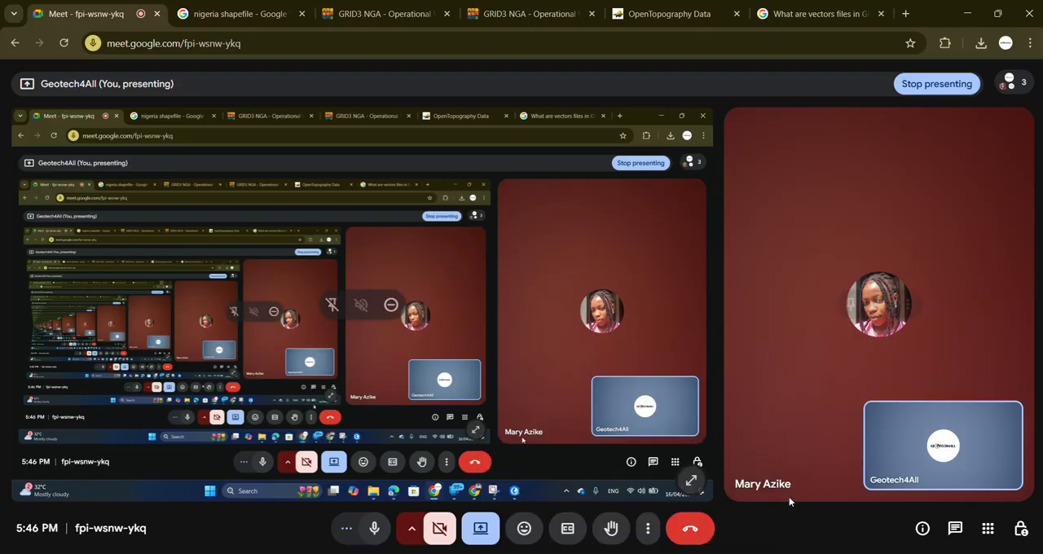
{"action": "left_click", "coordinate": [967, 13]}
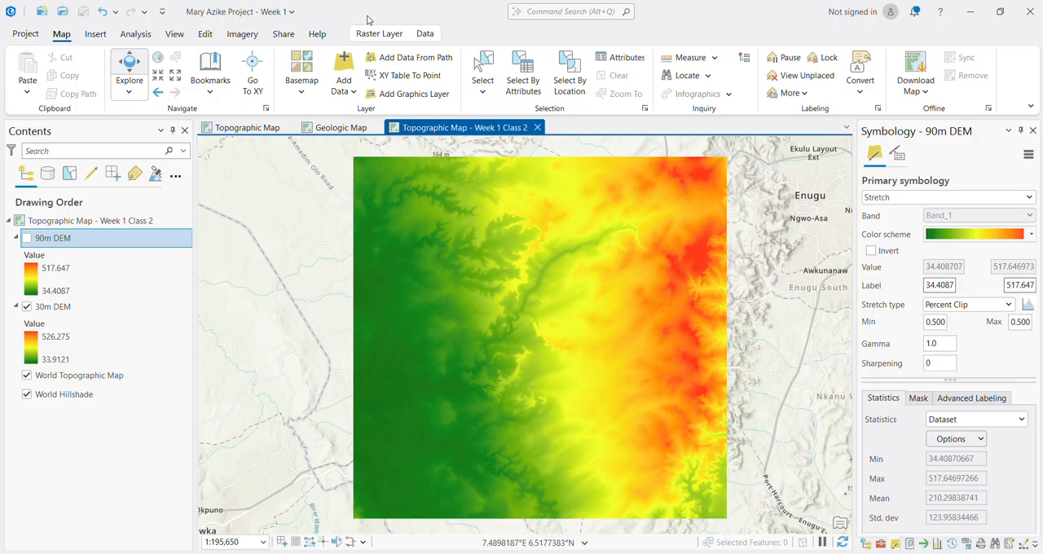
Step: Check the available feature creation templates and expand the project's home folder in the Catalog
{"action": "left_click", "coordinate": [204, 35]}
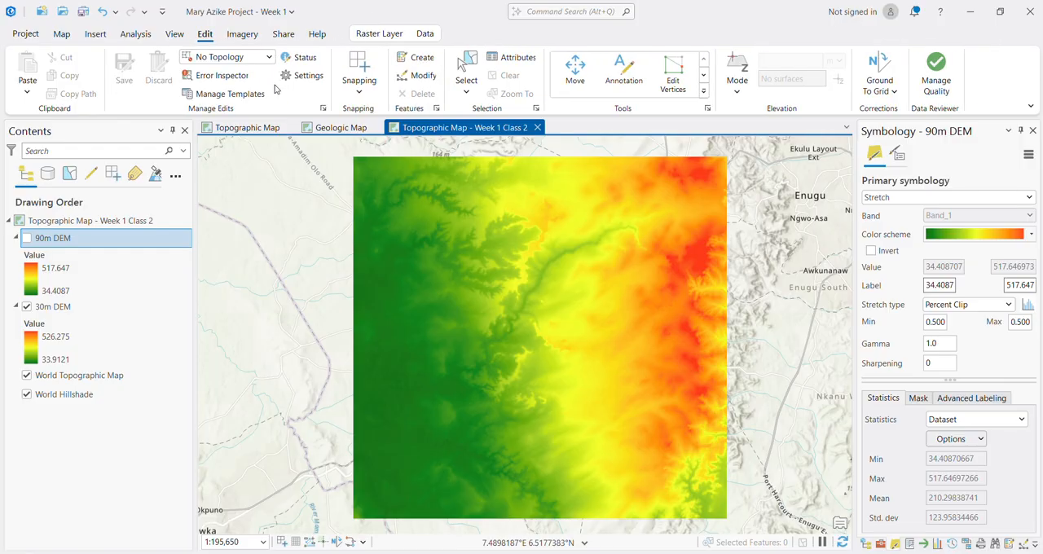
{"action": "left_click", "coordinate": [418, 62]}
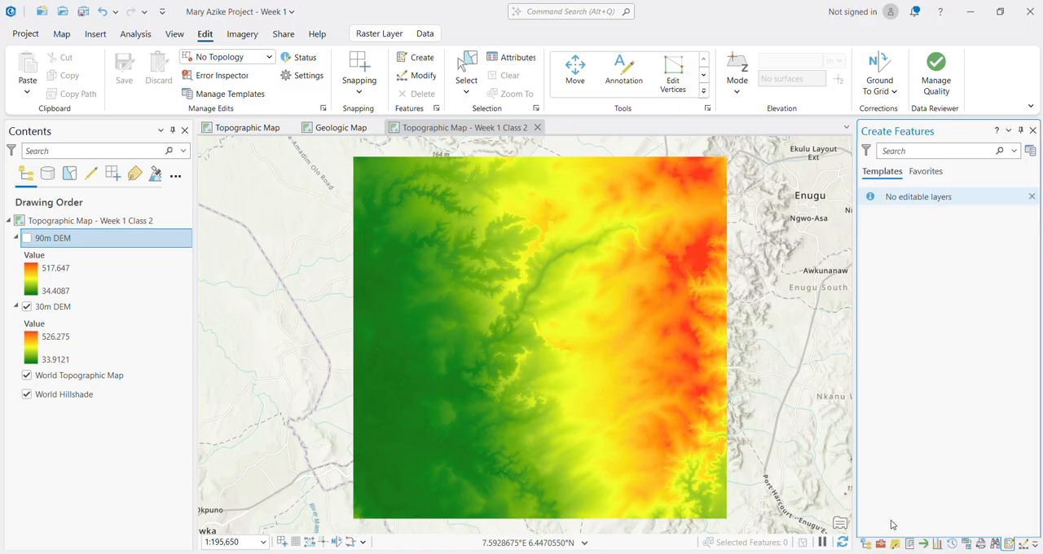
{"action": "left_click", "coordinate": [865, 544]}
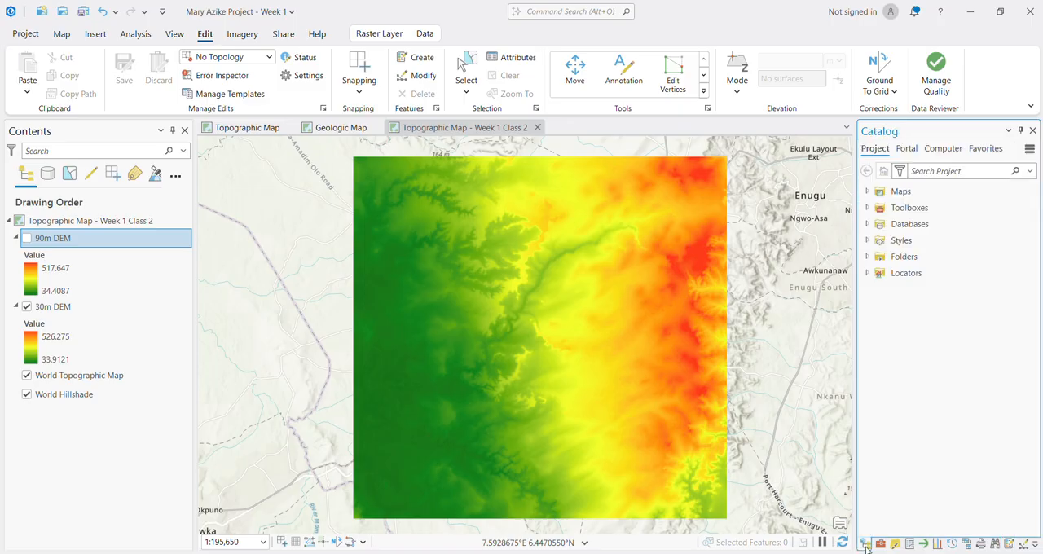
{"action": "left_click", "coordinate": [867, 256]}
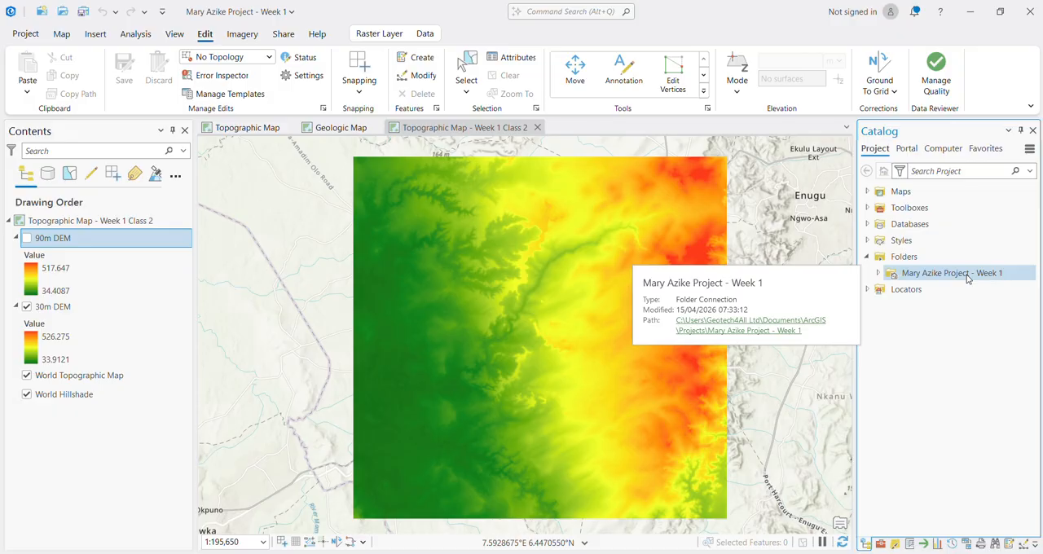
{"action": "left_click", "coordinate": [878, 274]}
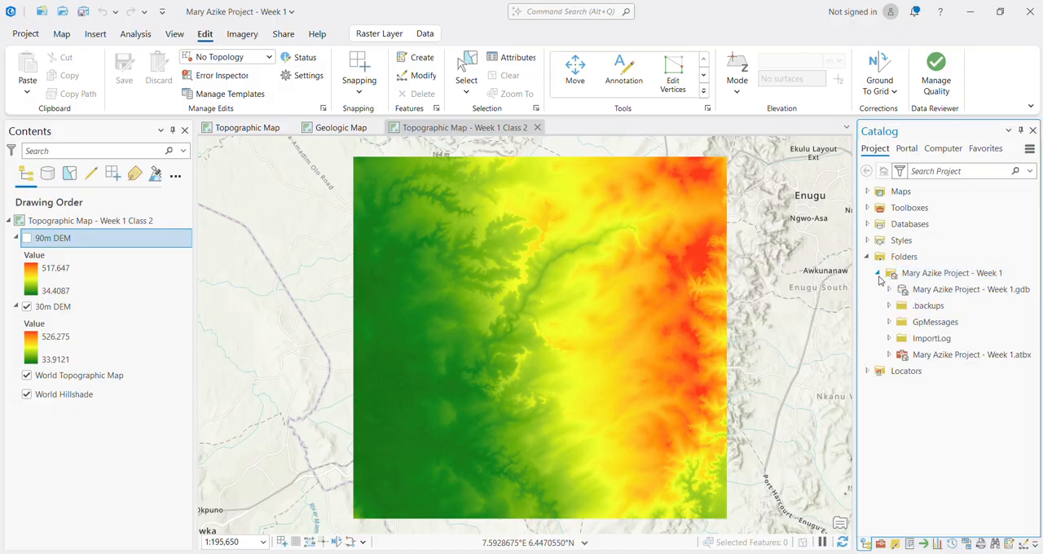
{"action": "left_click", "coordinate": [932, 277]}
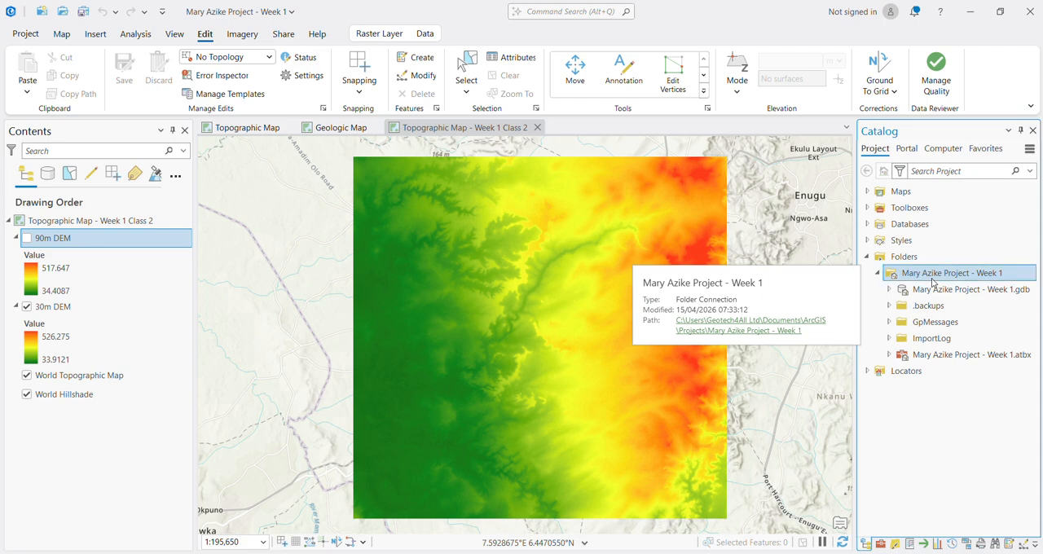
{"action": "right_click", "coordinate": [933, 280]}
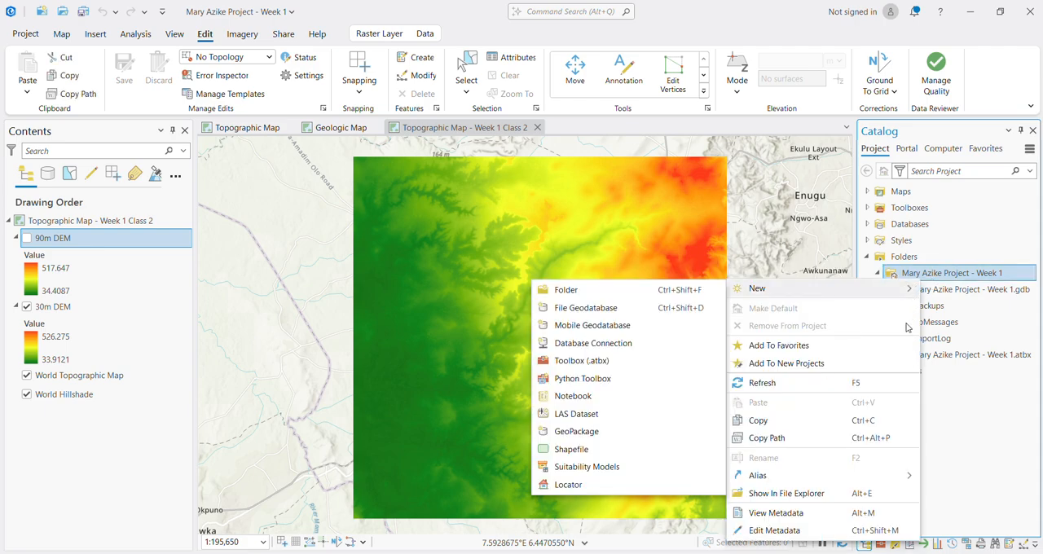
{"action": "left_click", "coordinate": [980, 297]}
{"action": "left_click", "coordinate": [980, 294]}
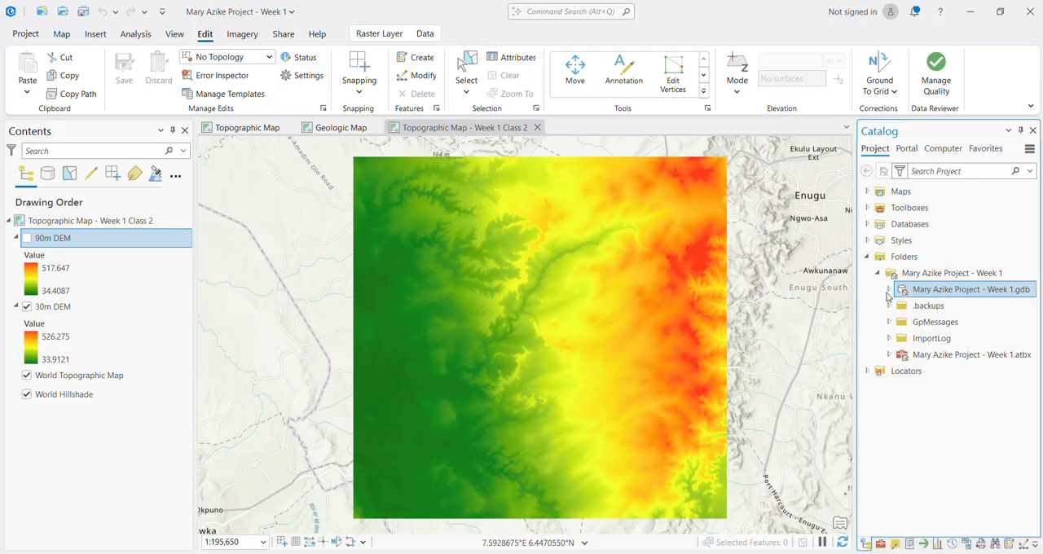
{"action": "mouse_move", "coordinate": [929, 294]}
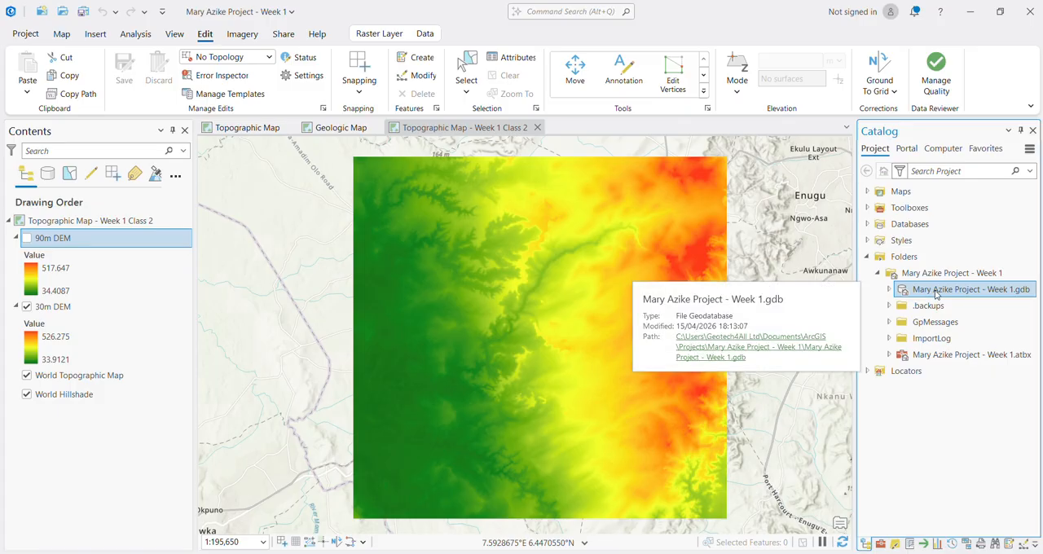
{"action": "right_click", "coordinate": [935, 295]}
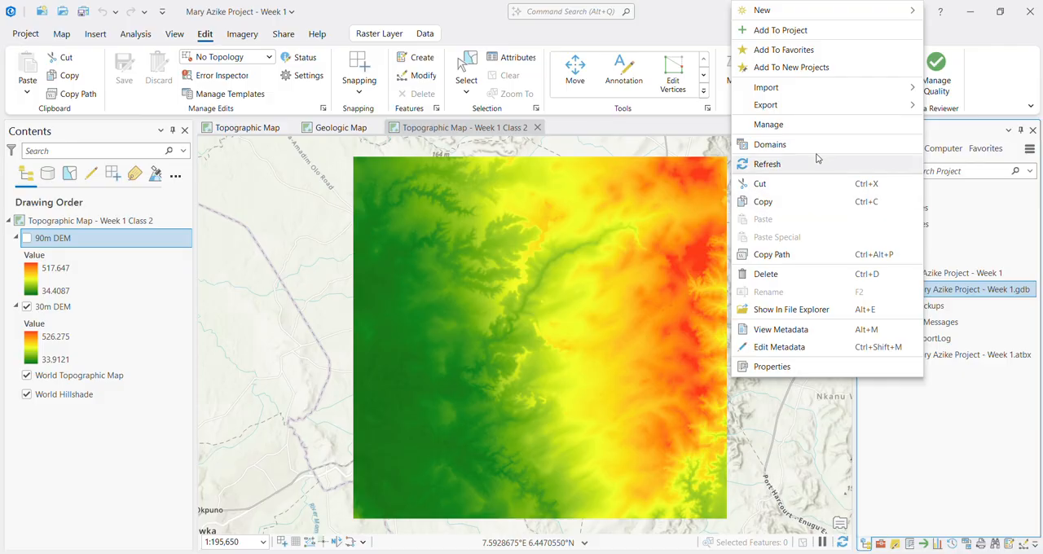
{"action": "mouse_move", "coordinate": [778, 10]}
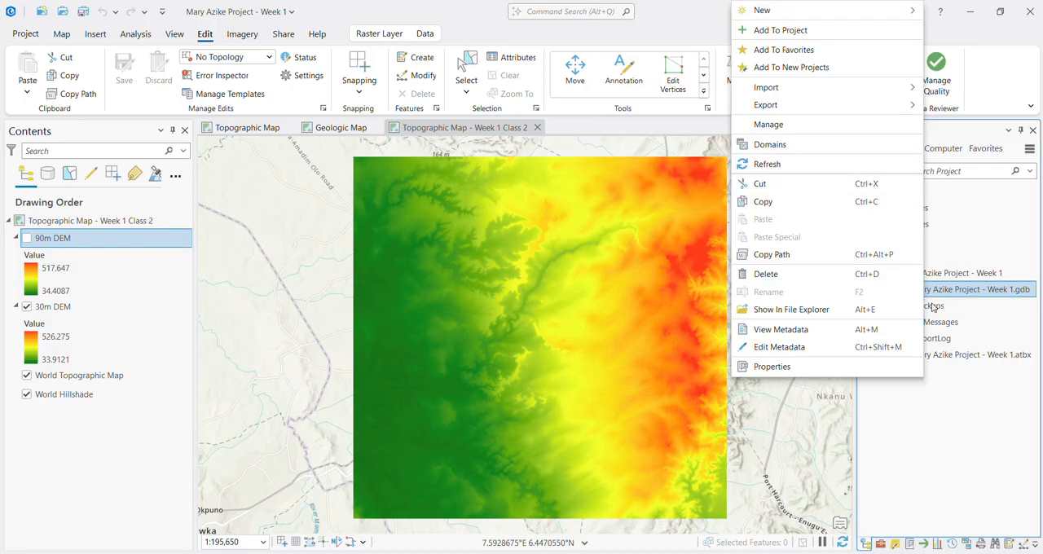
{"action": "left_click", "coordinate": [955, 276]}
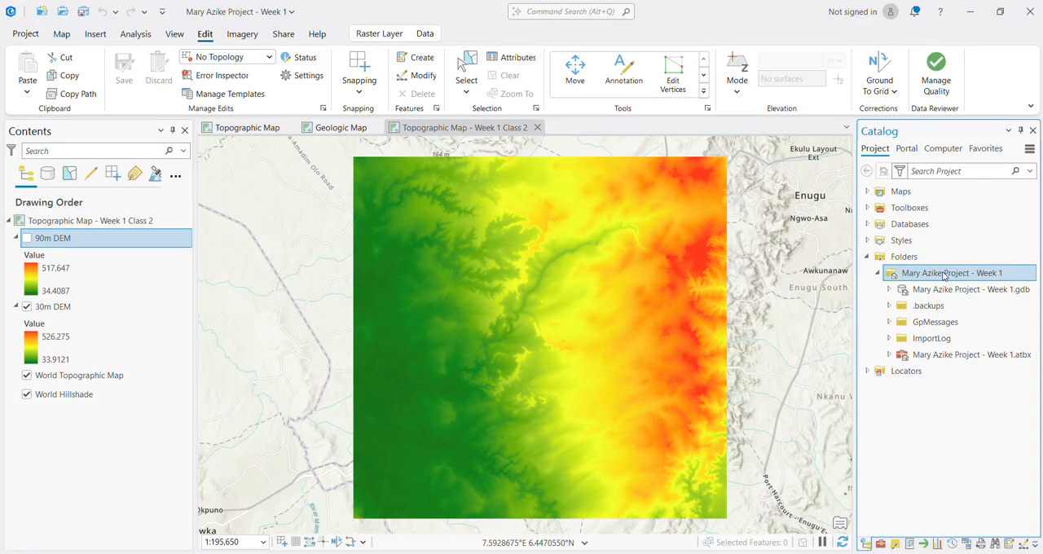
Step: Start a new shapefile in the project folder, naming it Ezeagu-Oji Boundary with Polygon as the geometry type
{"action": "right_click", "coordinate": [944, 276]}
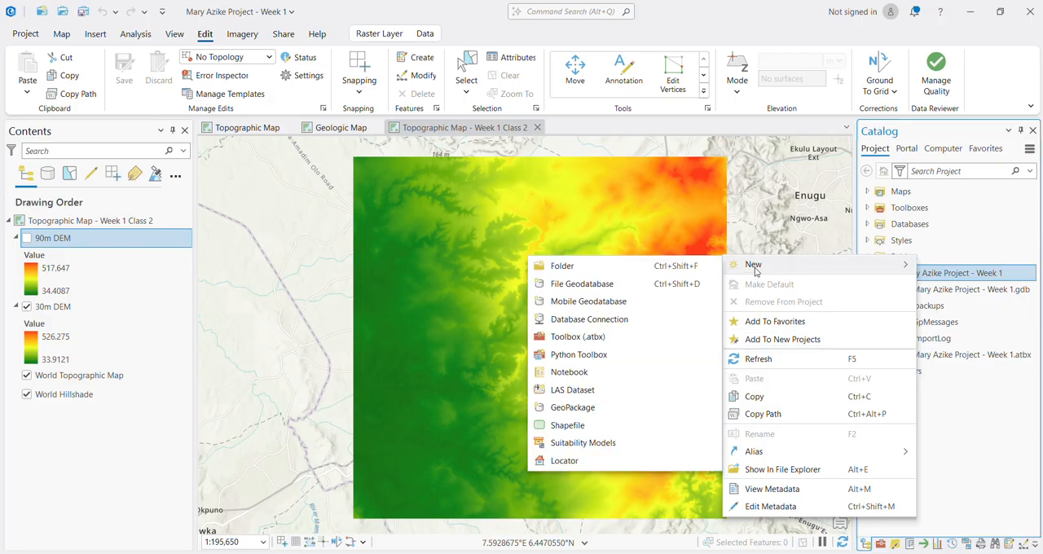
{"action": "left_click", "coordinate": [581, 432]}
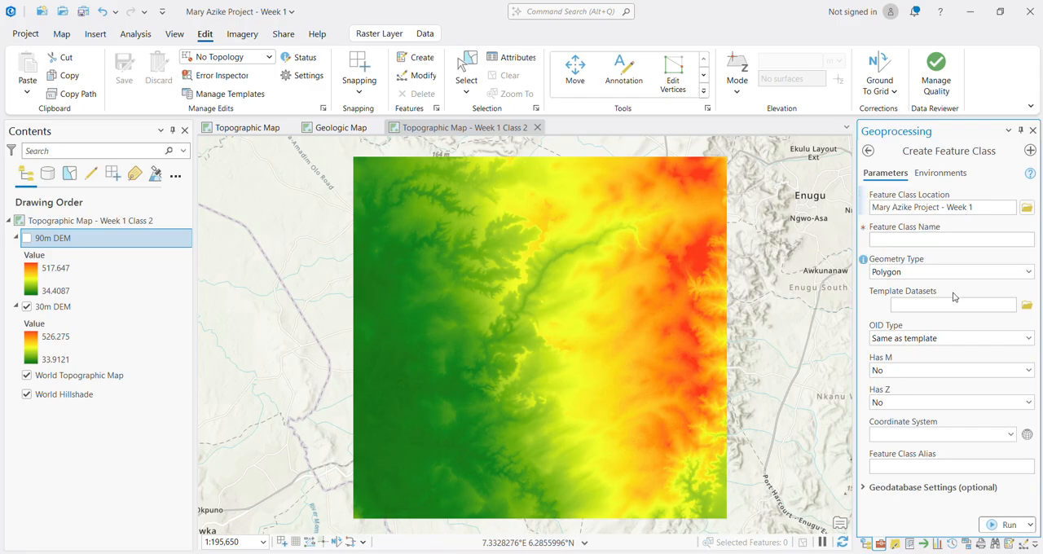
{"action": "left_click", "coordinate": [909, 239]}
{"action": "left_click", "coordinate": [908, 240]}
{"action": "type", "text": "Ezeagu"}
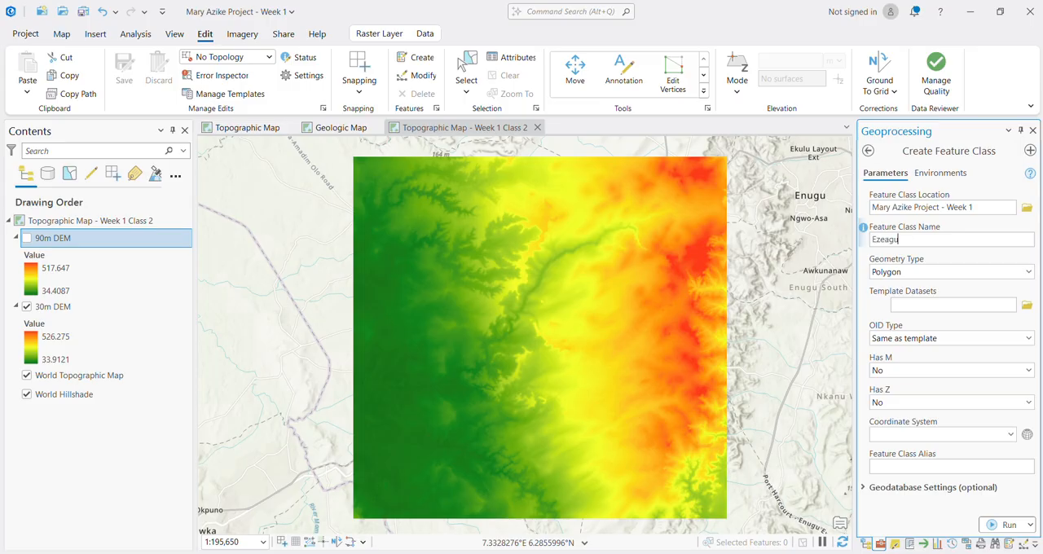
{"action": "type", "text": "-Oji"}
{"action": "type", "text": " Bp"}
{"action": "type", "text": "oundary"}
{"action": "left_click", "coordinate": [1029, 272]}
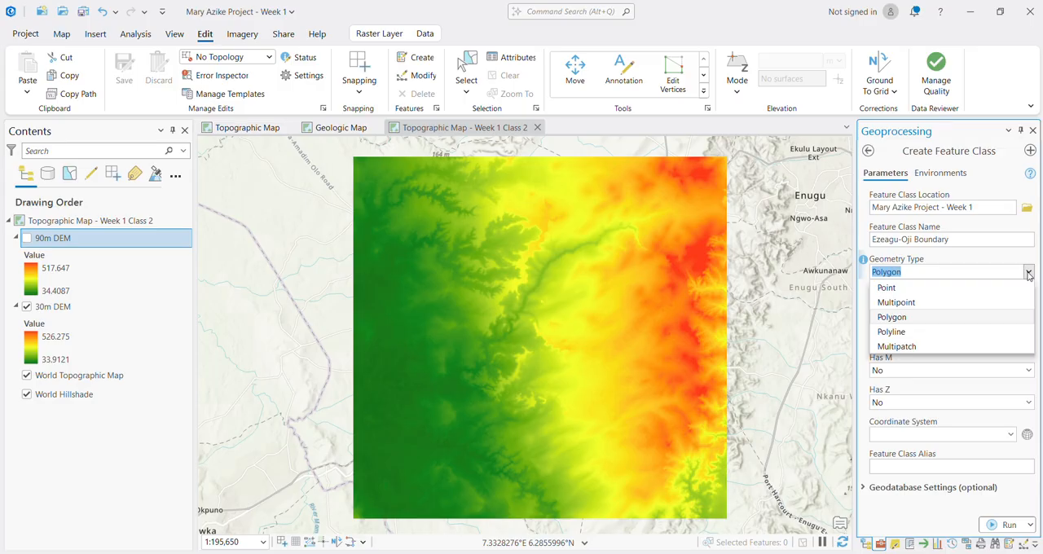
{"action": "left_click", "coordinate": [902, 324]}
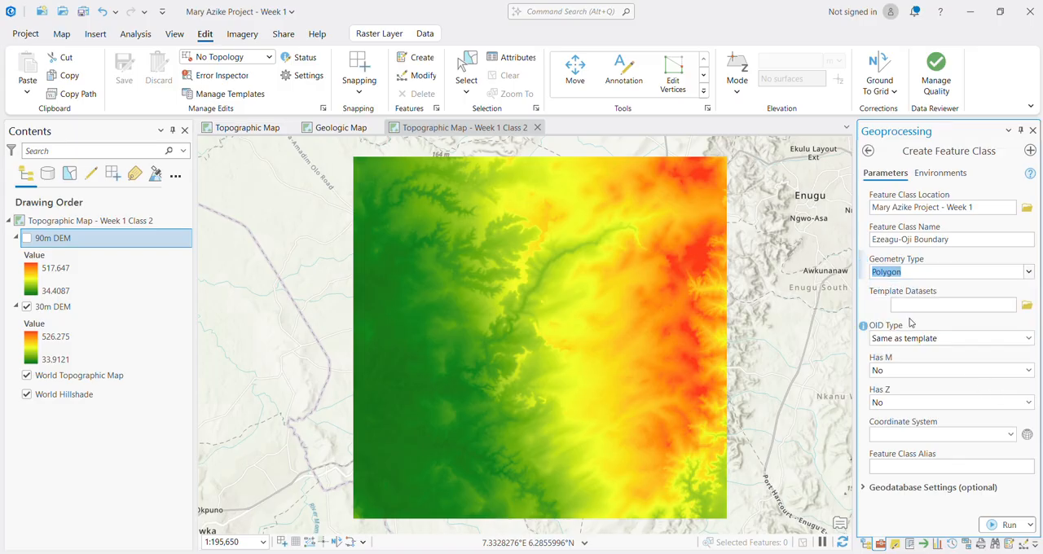
{"action": "left_click", "coordinate": [909, 291]}
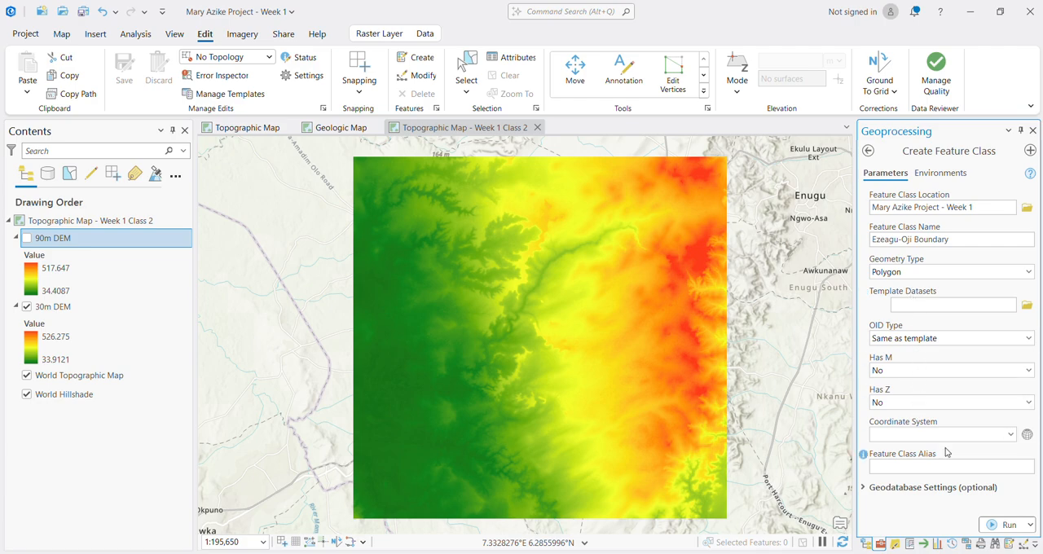
Step: Assign the World geographic coordinate system WGS 1984 to the new feature class and create it
{"action": "left_click", "coordinate": [1014, 435]}
{"action": "left_click", "coordinate": [1012, 434]}
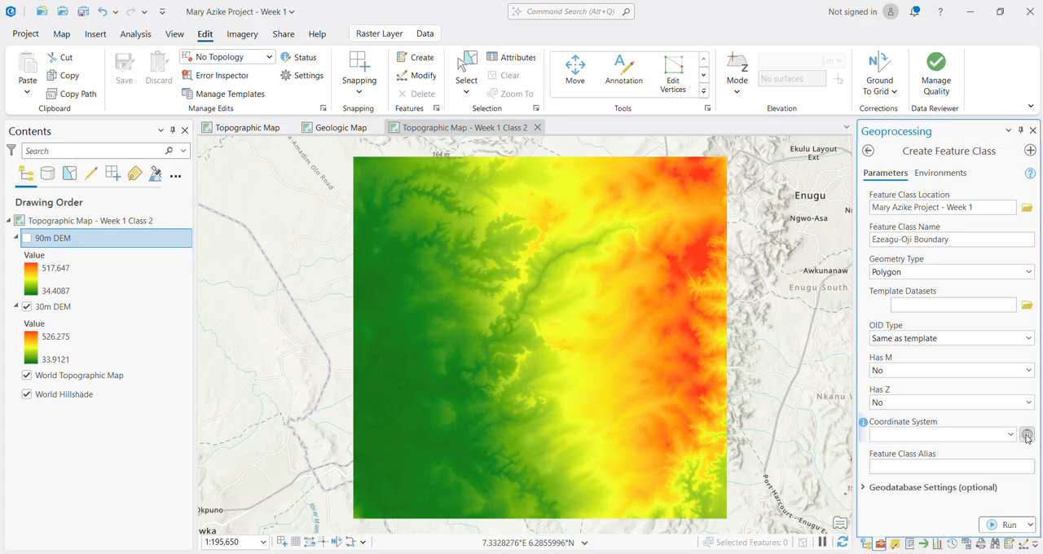
{"action": "left_click", "coordinate": [1025, 434]}
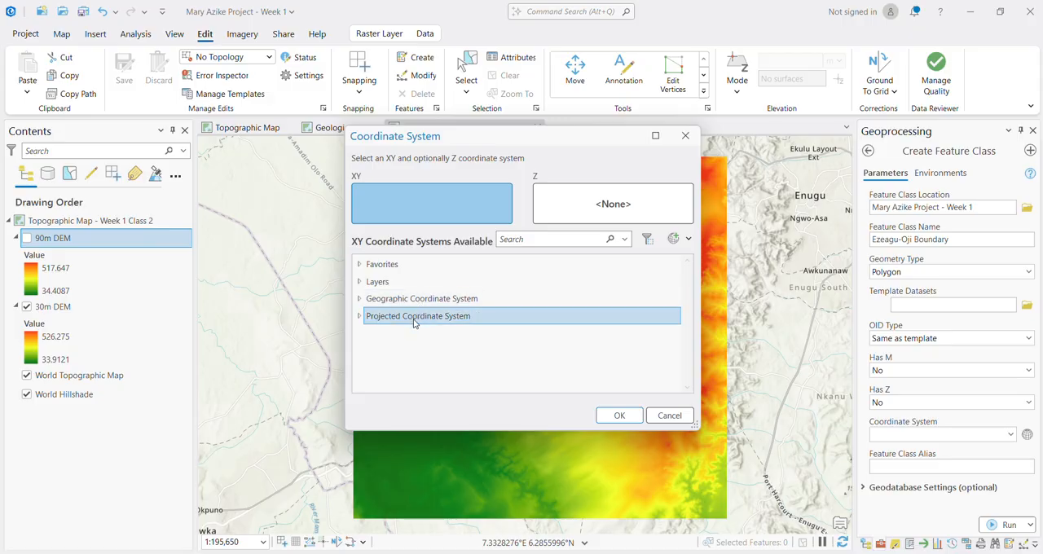
{"action": "left_click", "coordinate": [360, 299]}
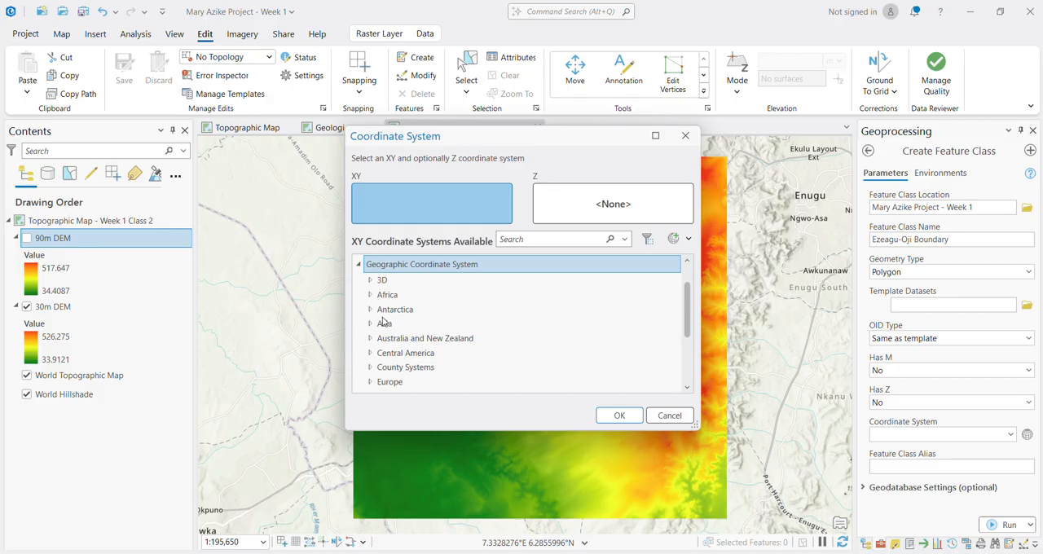
{"action": "scroll", "coordinate": [391, 379], "scroll_direction": "down", "scroll_amount": 3}
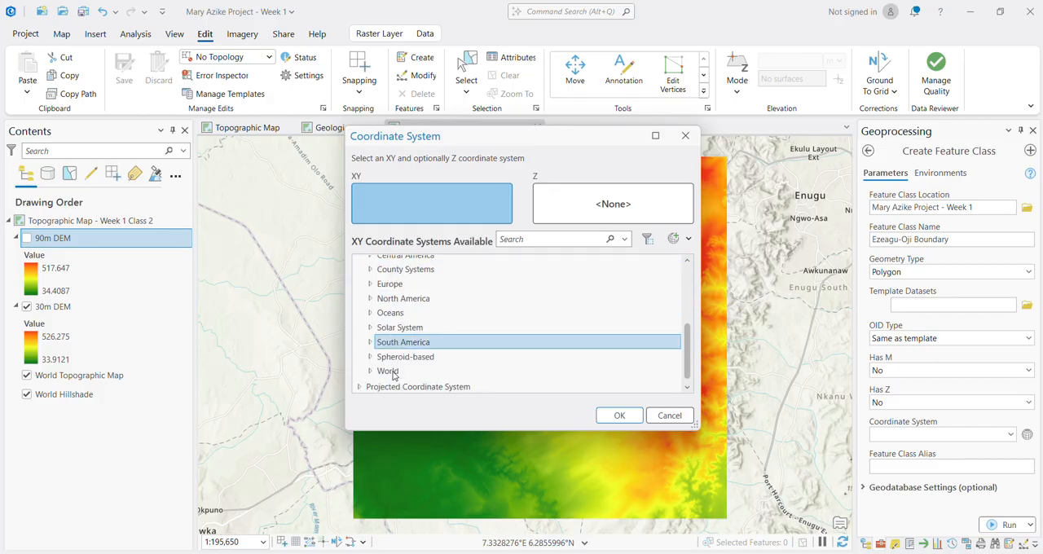
{"action": "left_click", "coordinate": [371, 368]}
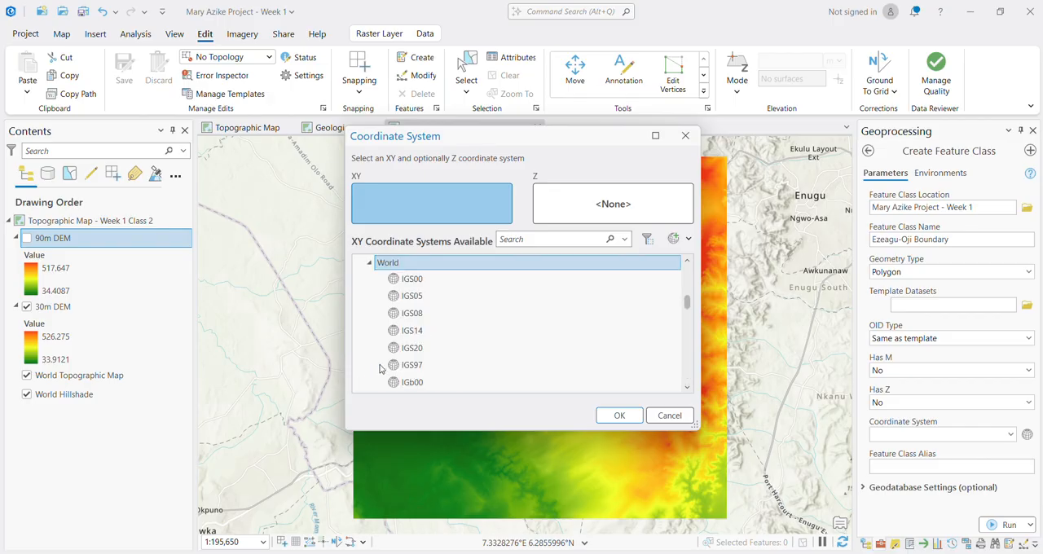
{"action": "left_click", "coordinate": [407, 357]}
{"action": "scroll", "coordinate": [407, 357], "scroll_direction": "down", "scroll_amount": 6}
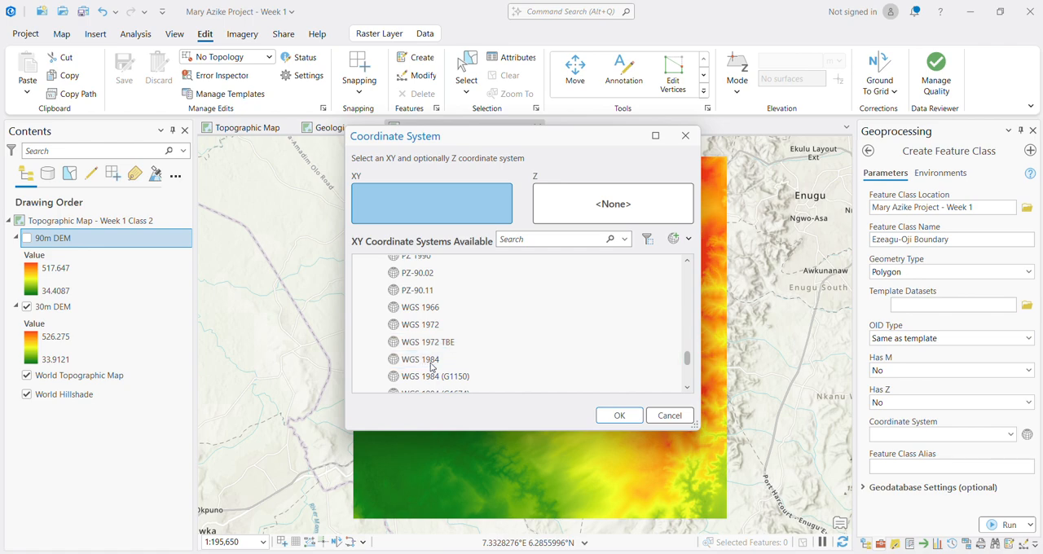
{"action": "left_click", "coordinate": [429, 361]}
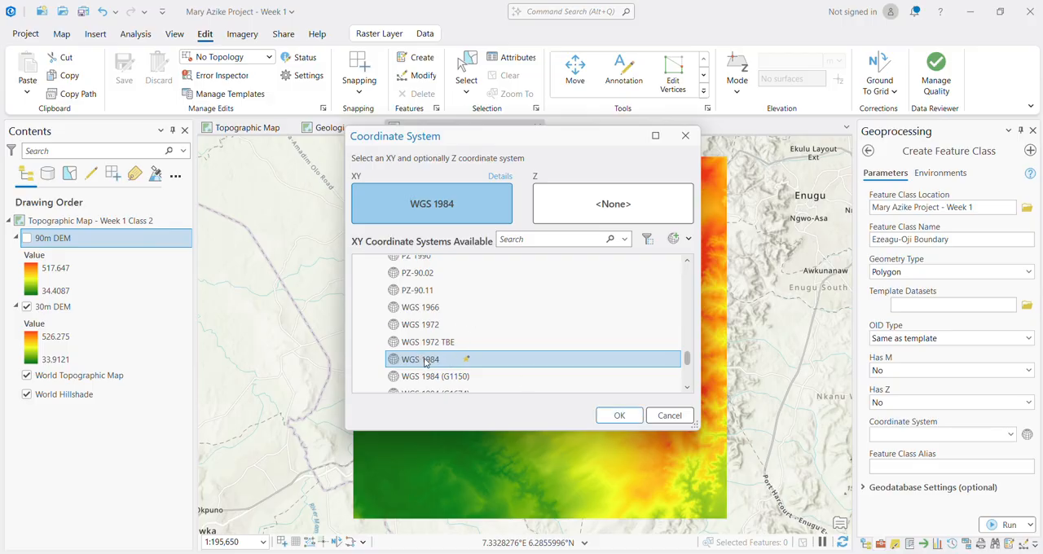
{"action": "right_click", "coordinate": [425, 362]}
{"action": "left_click", "coordinate": [457, 368]}
{"action": "left_click", "coordinate": [620, 417]}
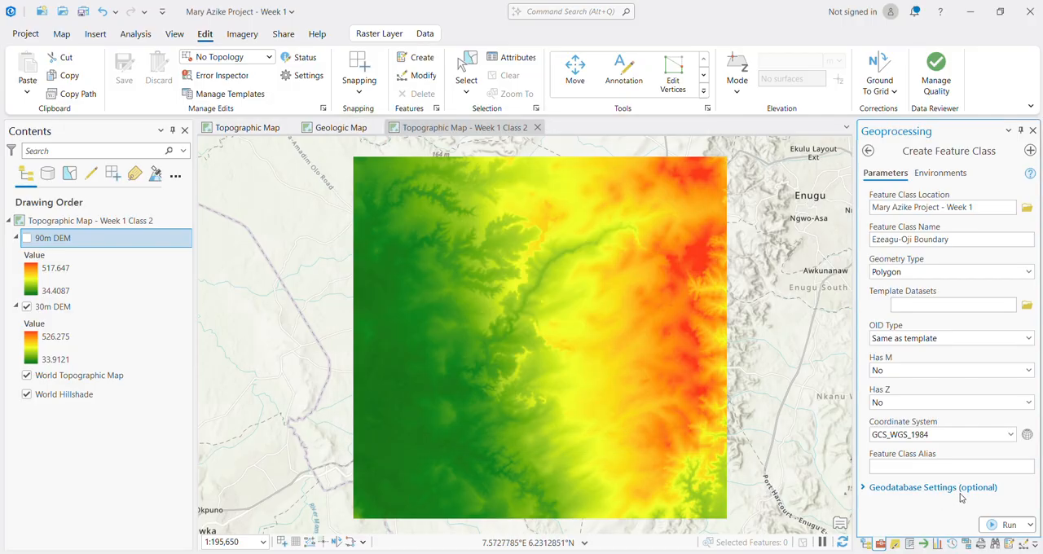
{"action": "left_click", "coordinate": [1008, 526]}
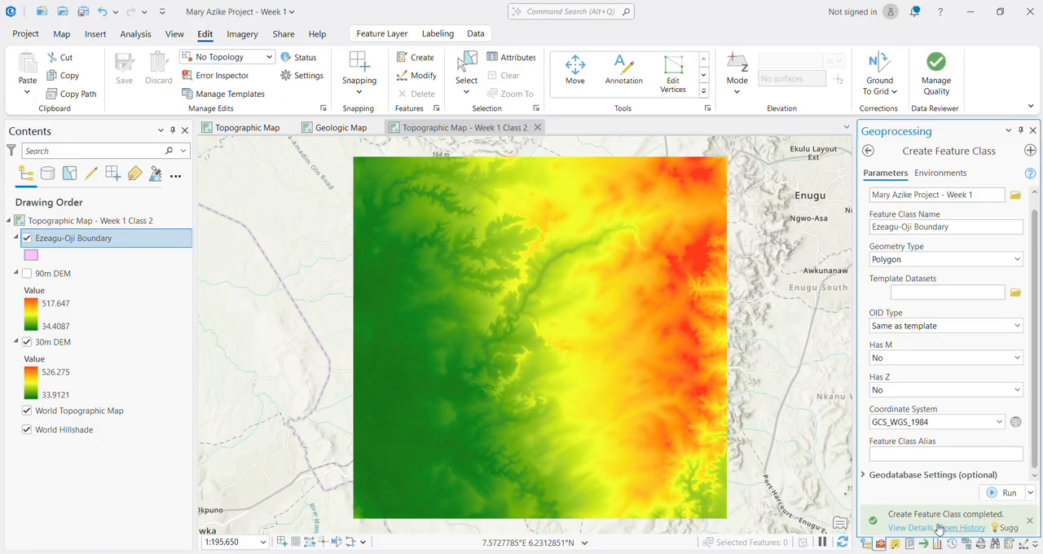
Step: Start a polygon from the Ezeagu-Oji Boundary template, placing its first vertex on the northwest corner of the 30m DEM
{"action": "mouse_move", "coordinate": [939, 528]}
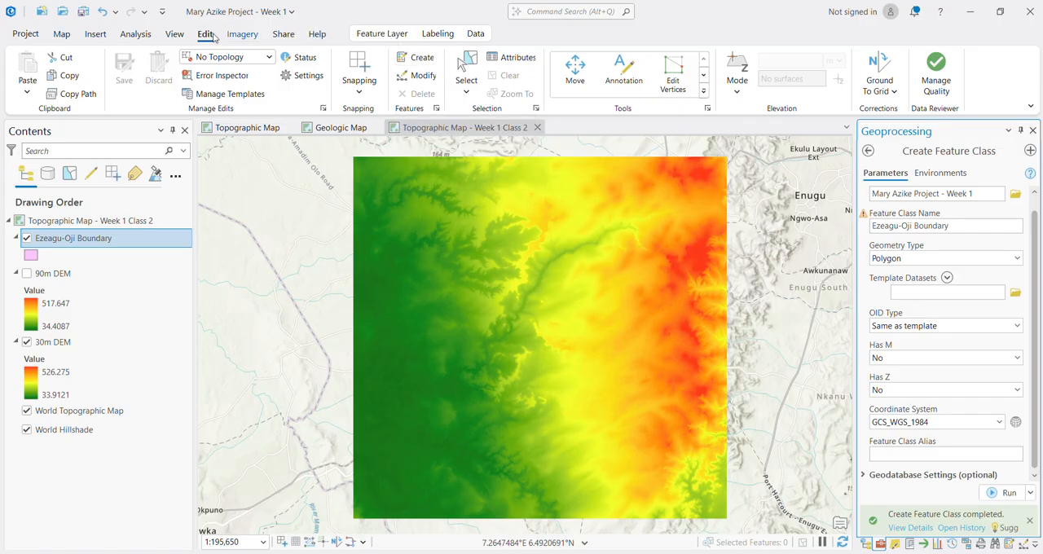
{"action": "left_click", "coordinate": [427, 62]}
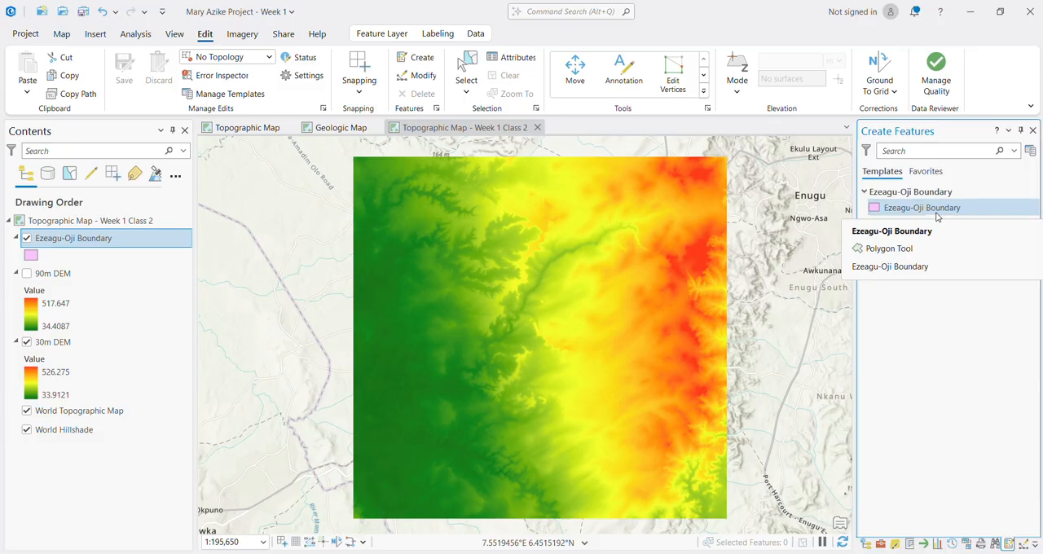
{"action": "left_click", "coordinate": [935, 213]}
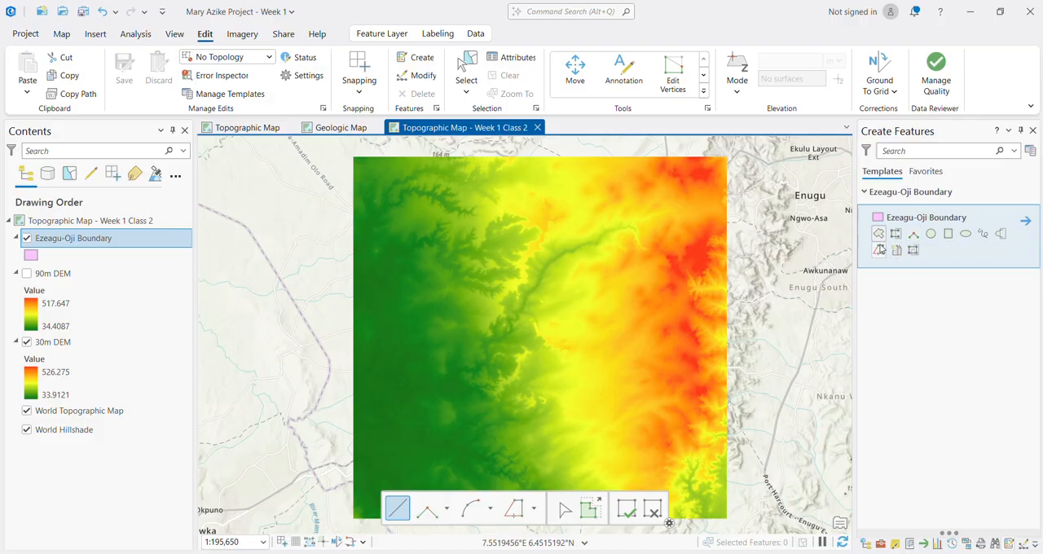
{"action": "left_click", "coordinate": [880, 238]}
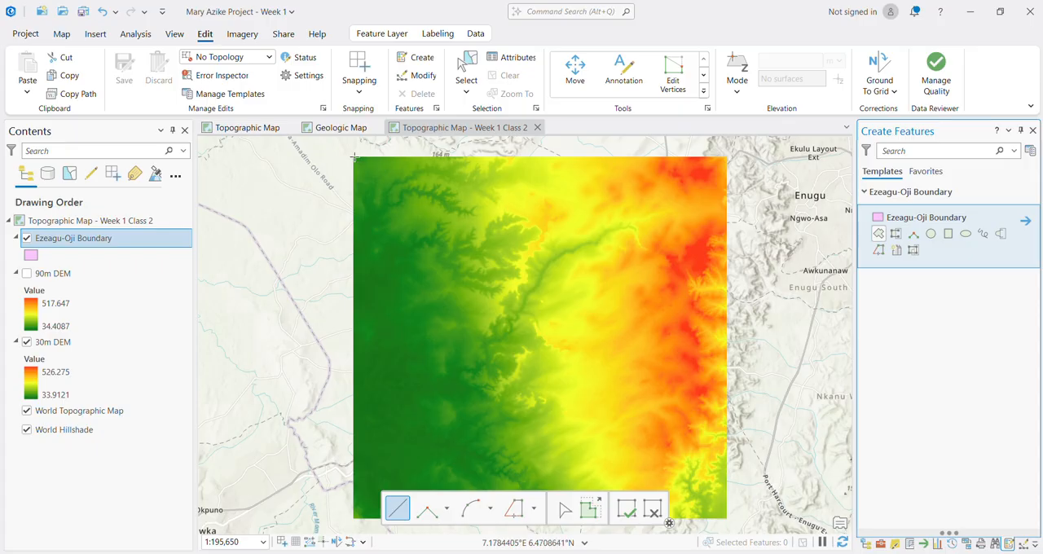
{"action": "scroll", "coordinate": [354, 157], "scroll_direction": "up", "scroll_amount": 4}
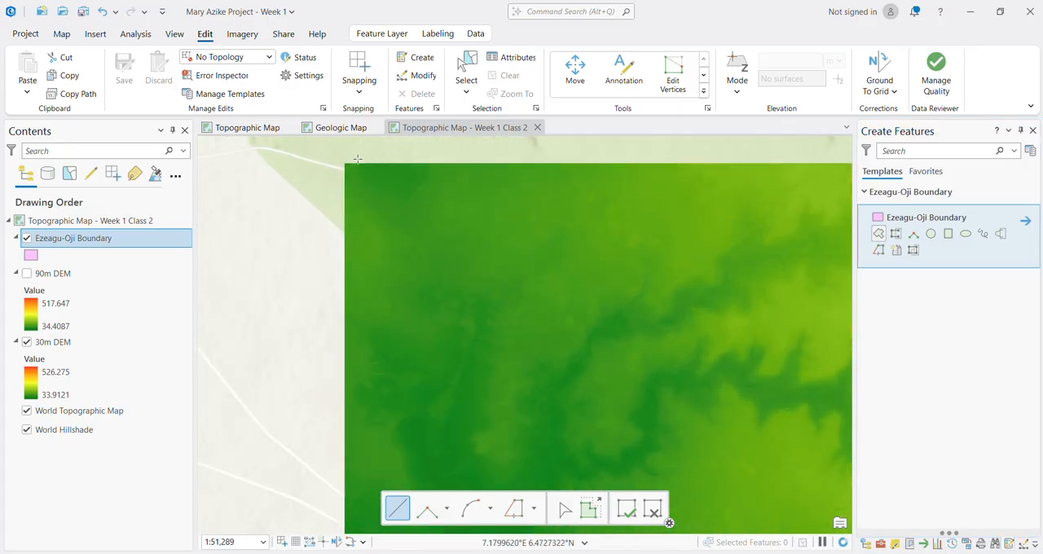
{"action": "scroll", "coordinate": [355, 162], "scroll_direction": "up", "scroll_amount": 5}
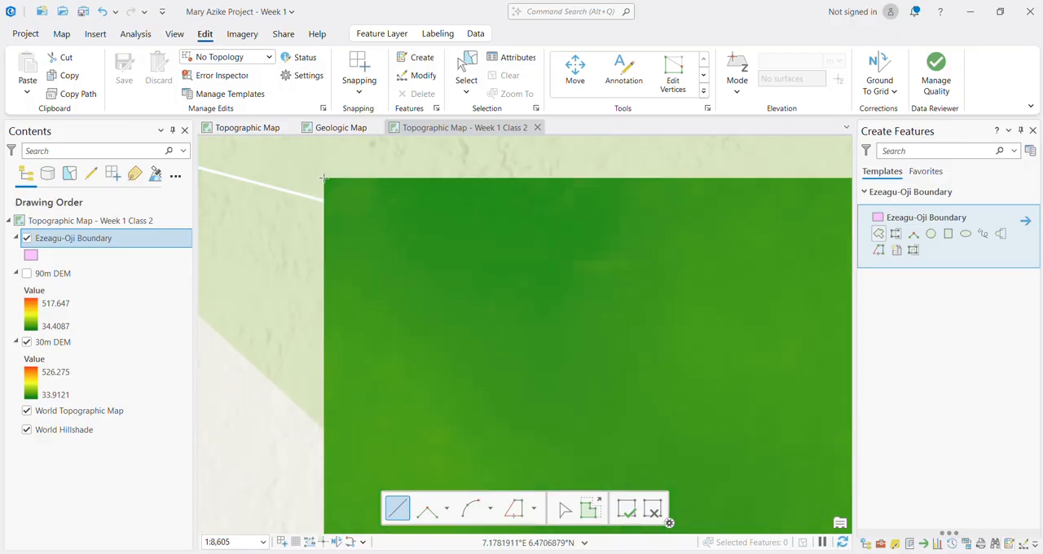
{"action": "left_click", "coordinate": [324, 177]}
Step: Add boundary polygon vertices on the northeast and southeast corners of the 30m DEM
{"action": "scroll", "coordinate": [352, 197], "scroll_direction": "down", "scroll_amount": 8}
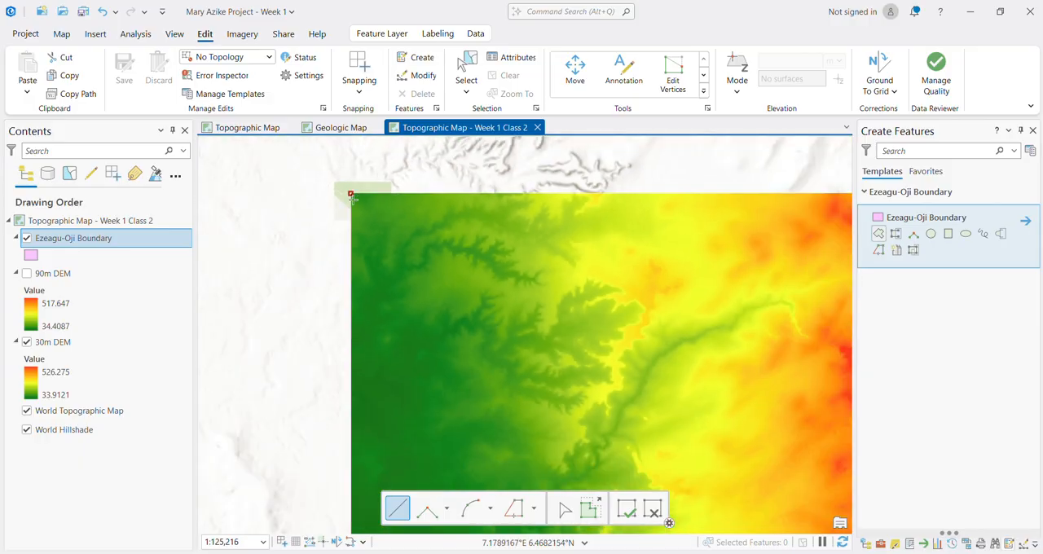
{"action": "scroll", "coordinate": [353, 199], "scroll_direction": "down", "scroll_amount": 5}
{"action": "scroll", "coordinate": [419, 207], "scroll_direction": "up", "scroll_amount": 5}
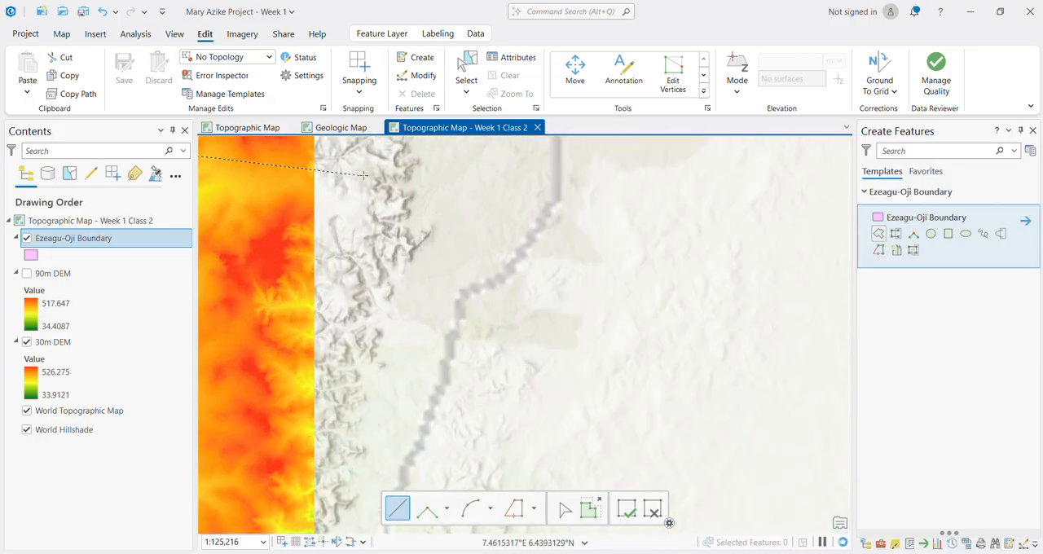
{"action": "scroll", "coordinate": [363, 174], "scroll_direction": "down", "scroll_amount": 6}
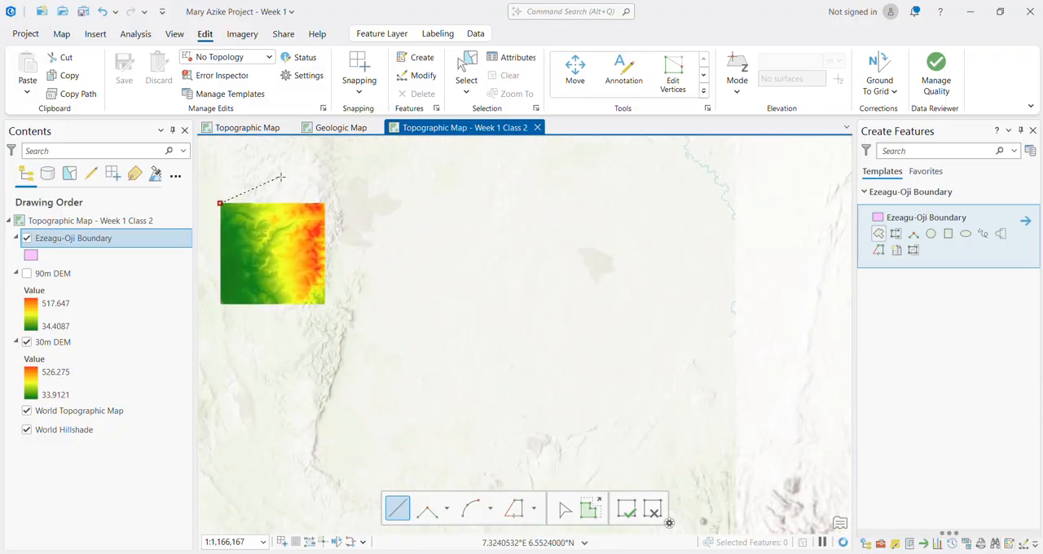
{"action": "scroll", "coordinate": [317, 199], "scroll_direction": "up", "scroll_amount": 8}
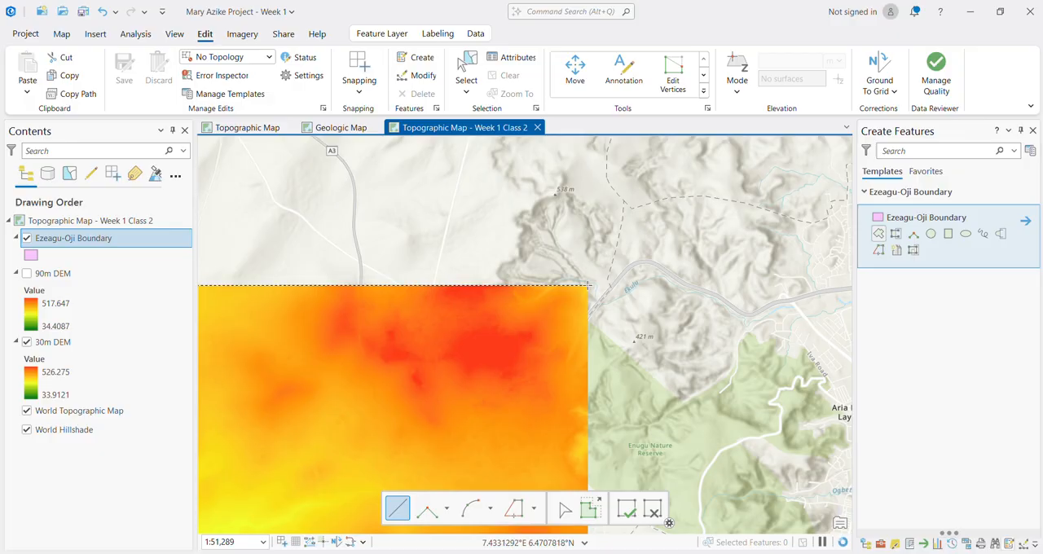
{"action": "left_click", "coordinate": [587, 285]}
{"action": "scroll", "coordinate": [570, 372], "scroll_direction": "down", "scroll_amount": 8}
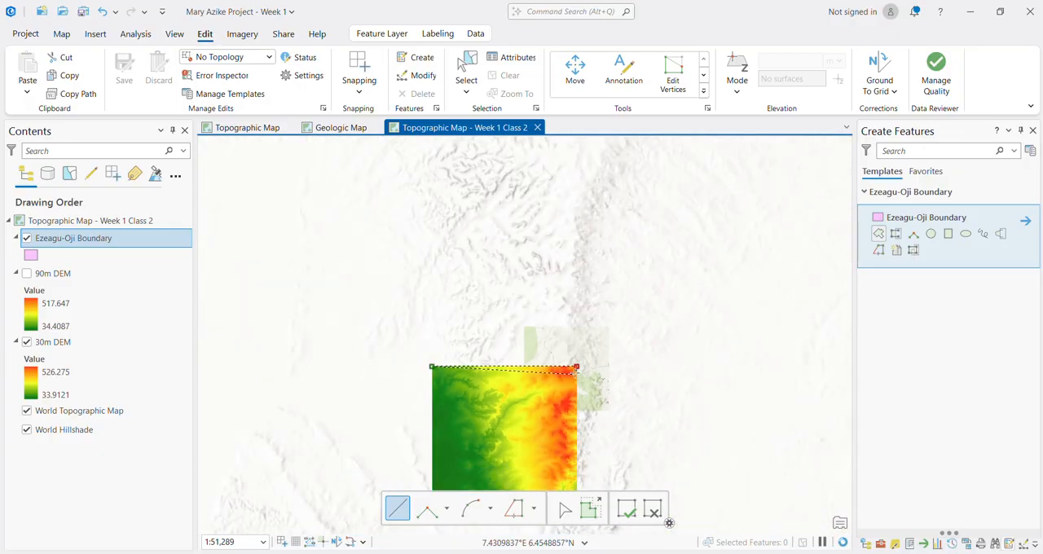
{"action": "scroll", "coordinate": [560, 443], "scroll_direction": "up", "scroll_amount": 5}
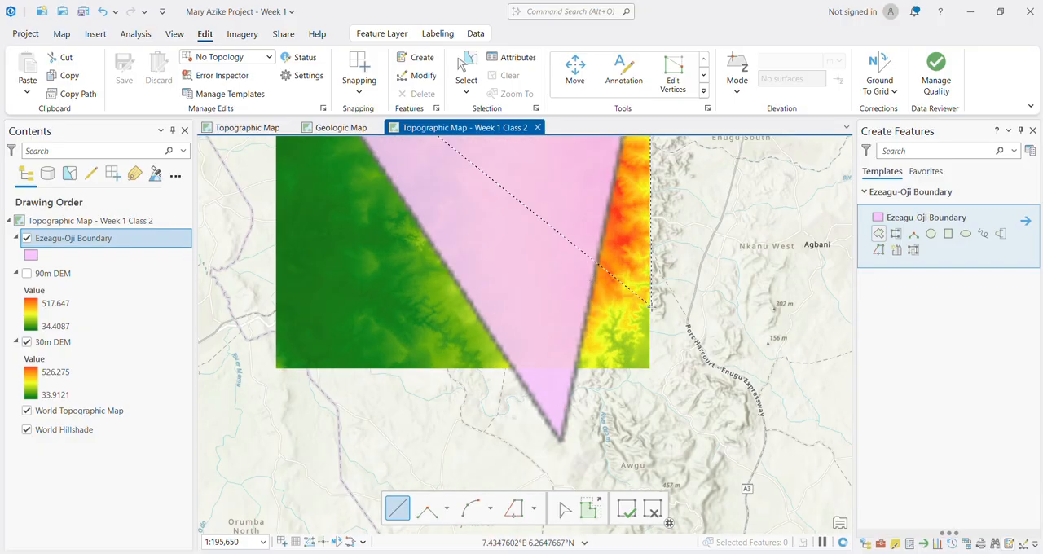
{"action": "scroll", "coordinate": [633, 380], "scroll_direction": "up", "scroll_amount": 3}
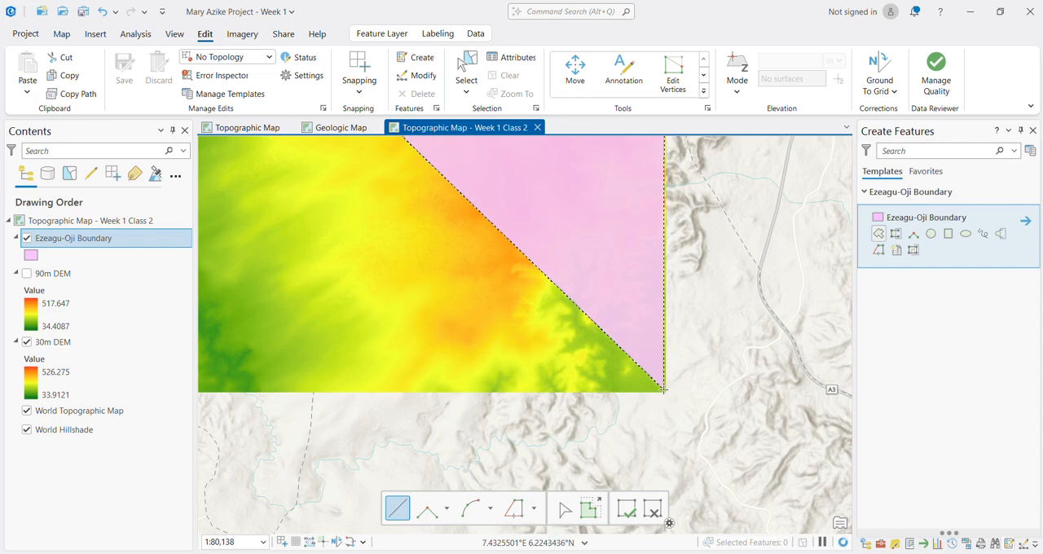
{"action": "left_click", "coordinate": [664, 390]}
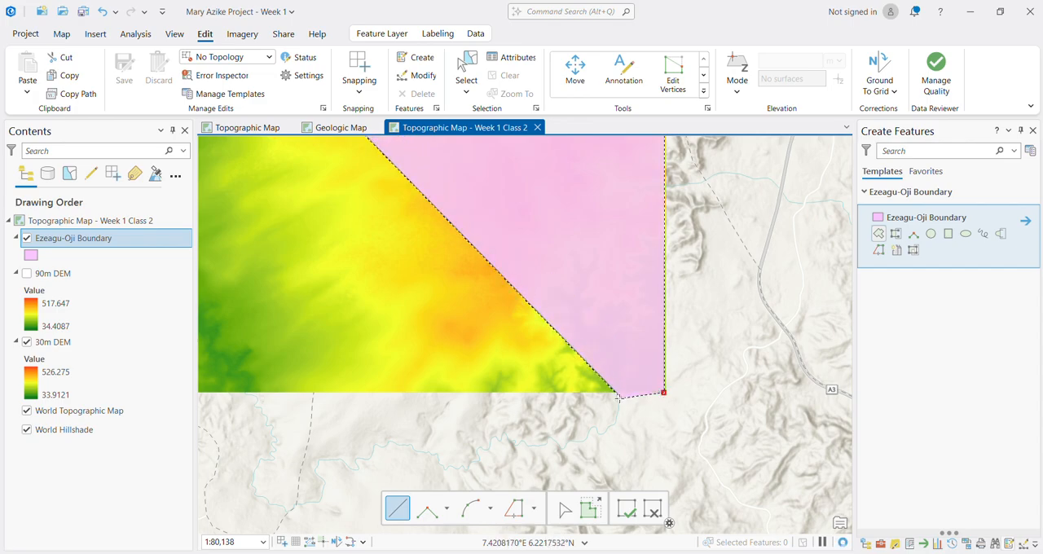
Step: Add a vertex on the DEM's southwest corner and close the polygon at its starting vertex, showing the full boundary layer
{"action": "scroll", "coordinate": [664, 390], "scroll_direction": "down", "scroll_amount": 4}
{"action": "scroll", "coordinate": [619, 399], "scroll_direction": "down", "scroll_amount": 1}
{"action": "scroll", "coordinate": [558, 413], "scroll_direction": "up", "scroll_amount": 6}
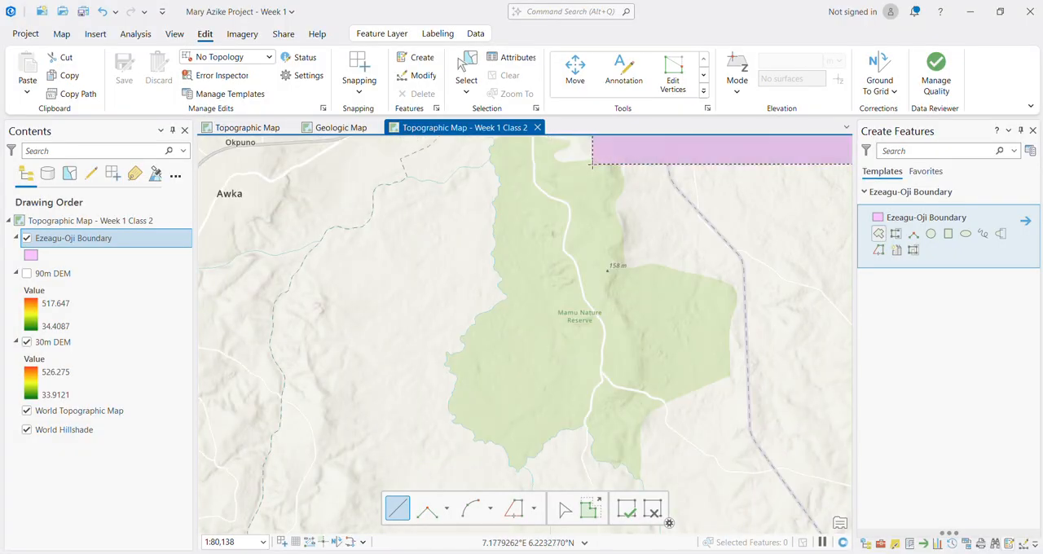
{"action": "left_click", "coordinate": [592, 163]}
{"action": "scroll", "coordinate": [593, 162], "scroll_direction": "down", "scroll_amount": 6}
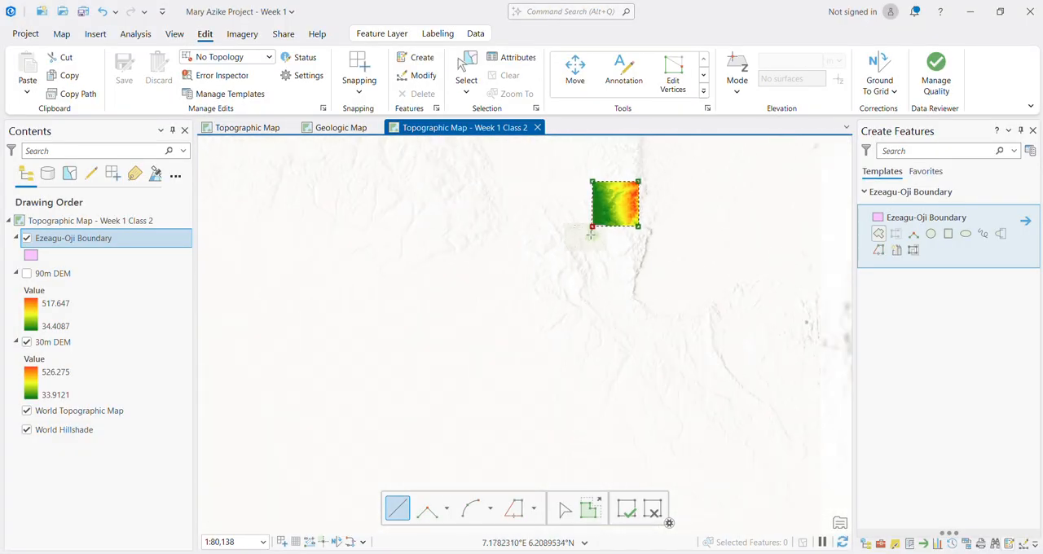
{"action": "scroll", "coordinate": [582, 159], "scroll_direction": "up", "scroll_amount": 5}
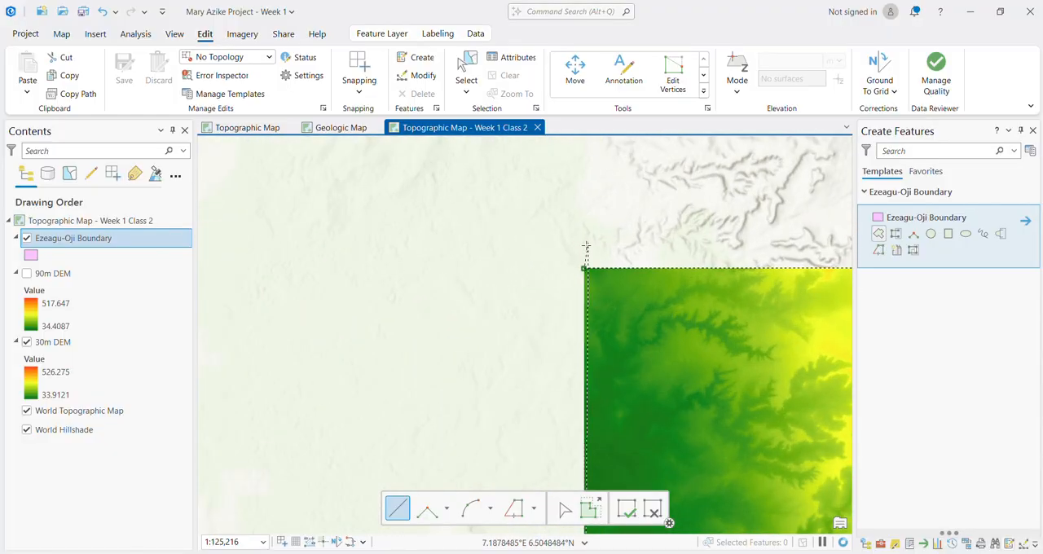
{"action": "scroll", "coordinate": [582, 277], "scroll_direction": "up", "scroll_amount": 4}
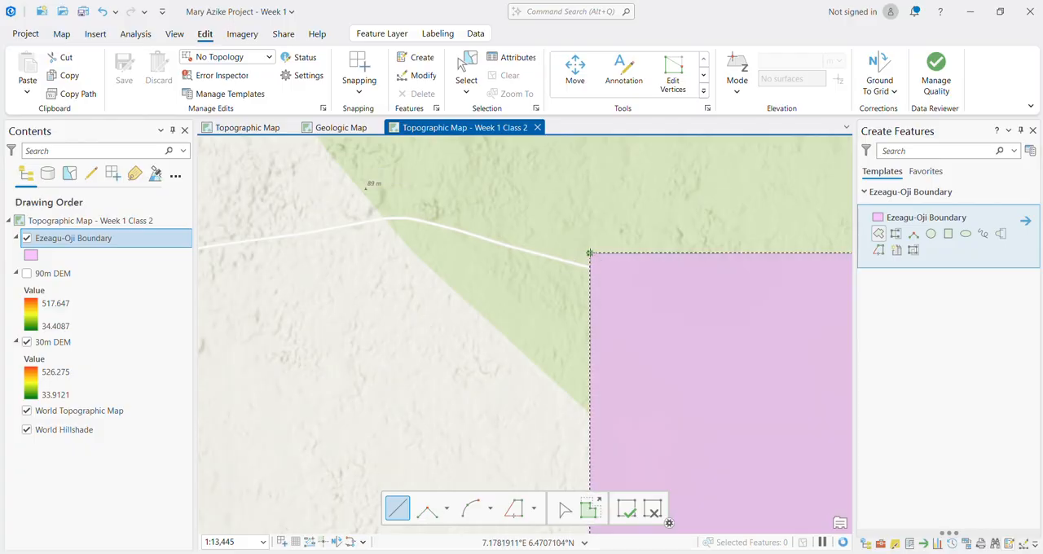
{"action": "double_click", "coordinate": [590, 254]}
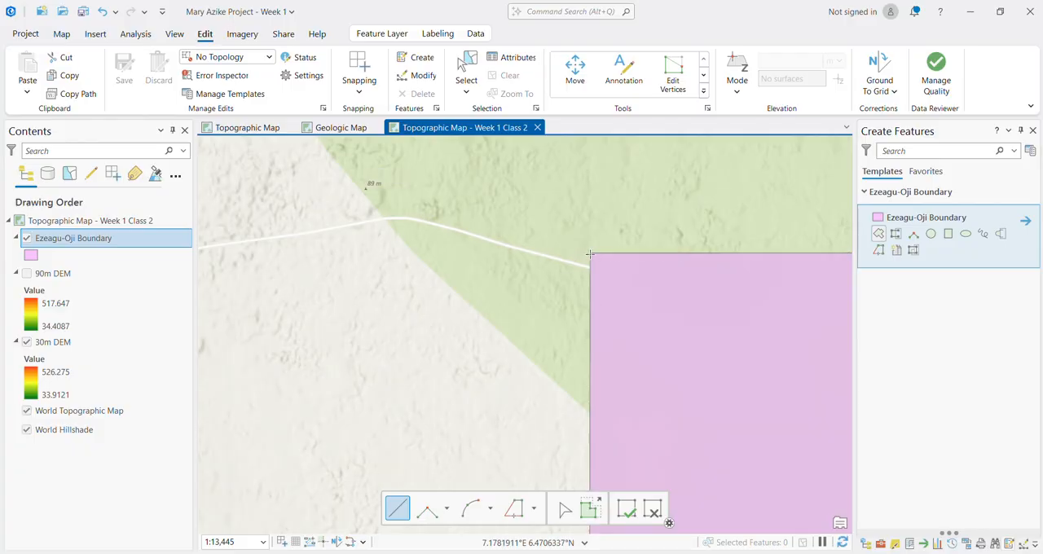
{"action": "scroll", "coordinate": [466, 284], "scroll_direction": "down", "scroll_amount": 3}
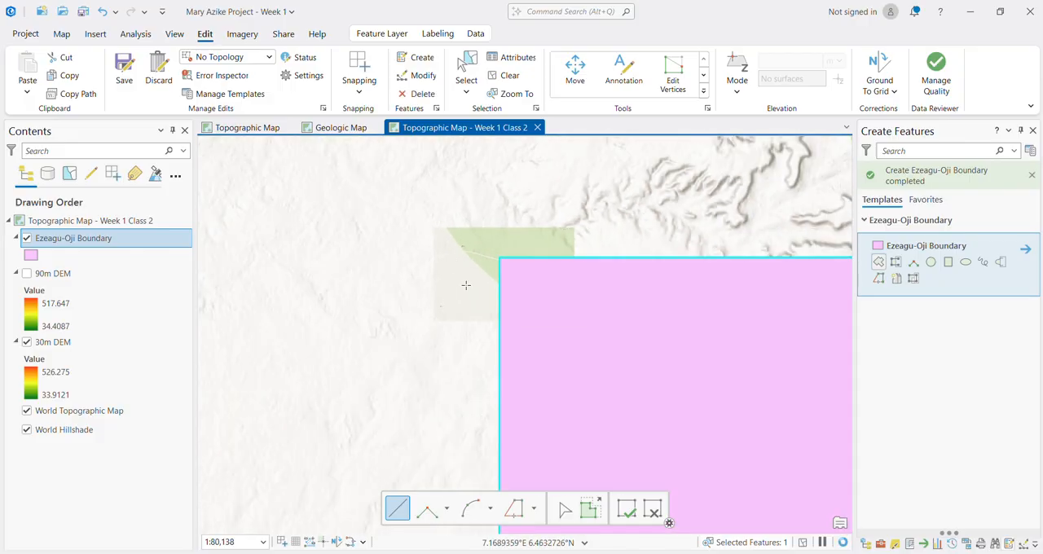
{"action": "right_click", "coordinate": [57, 241]}
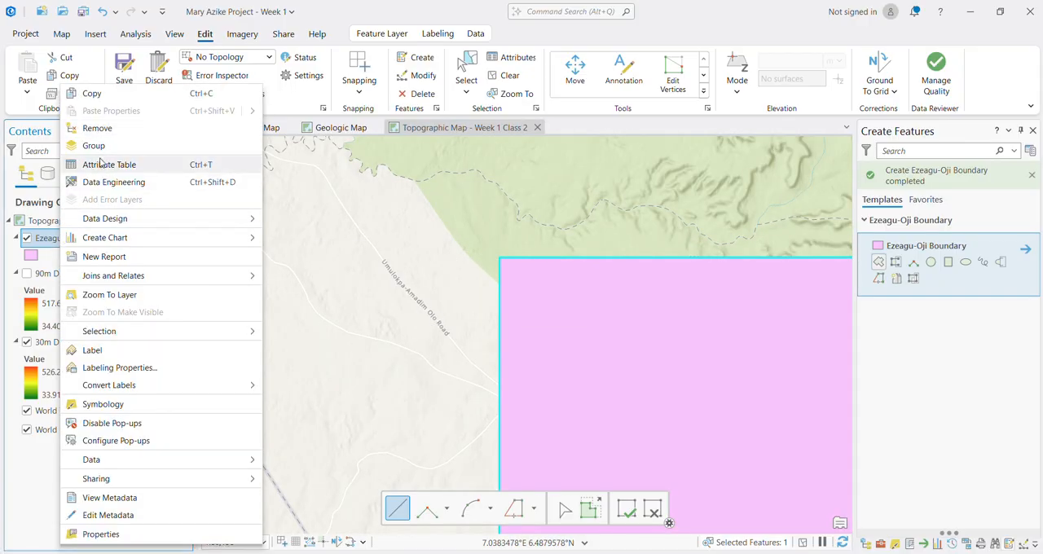
{"action": "left_click", "coordinate": [114, 295]}
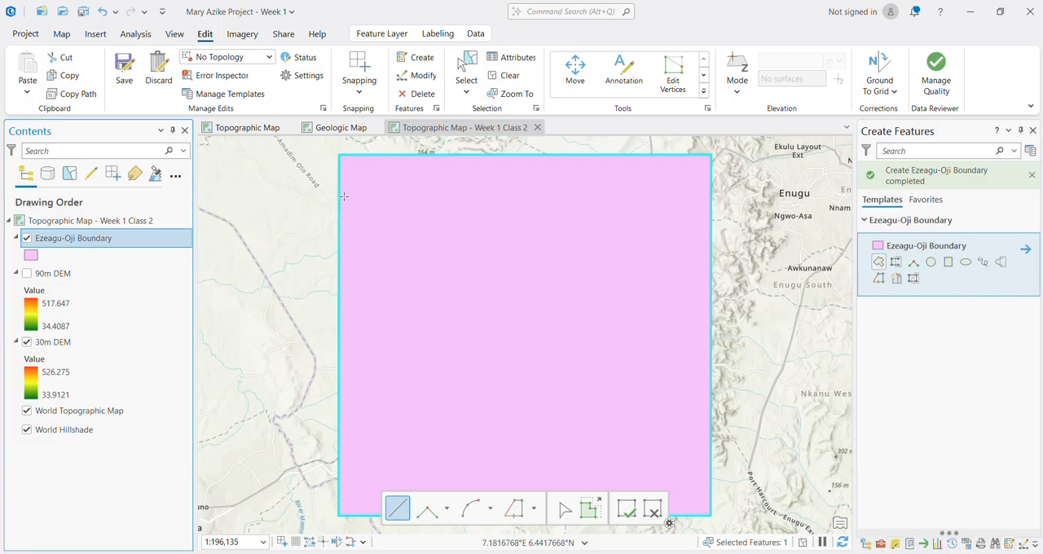
Step: Restore the boundary polygon after a trial deletion and save all edits
{"action": "key", "text": "Delete"}
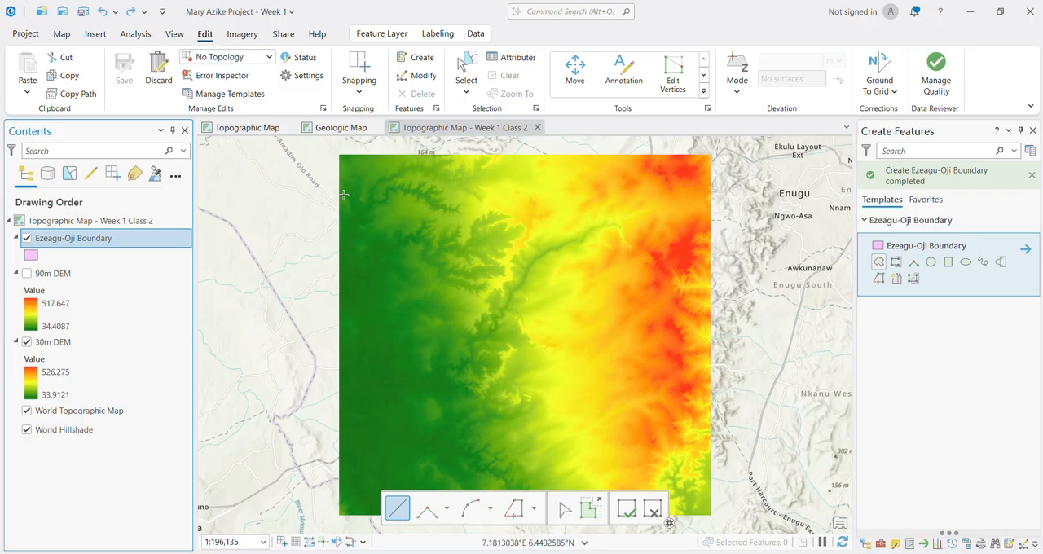
{"action": "left_click", "coordinate": [131, 16]}
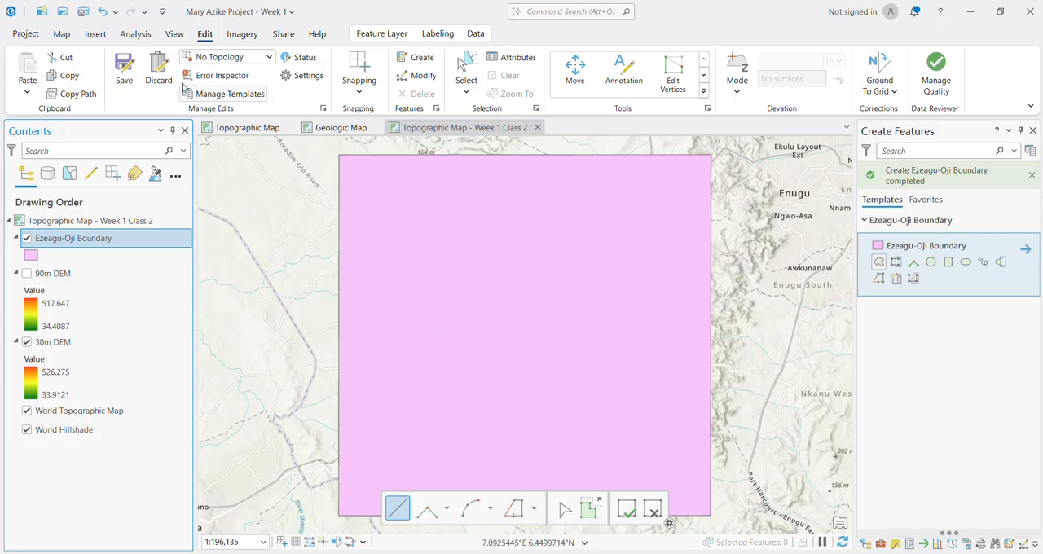
{"action": "left_click", "coordinate": [125, 74]}
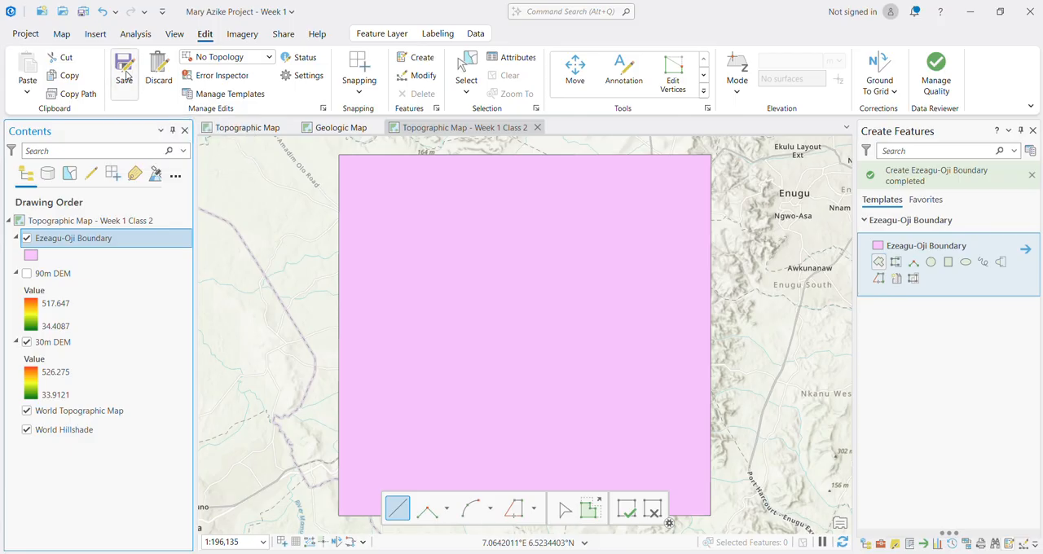
{"action": "left_click", "coordinate": [528, 306]}
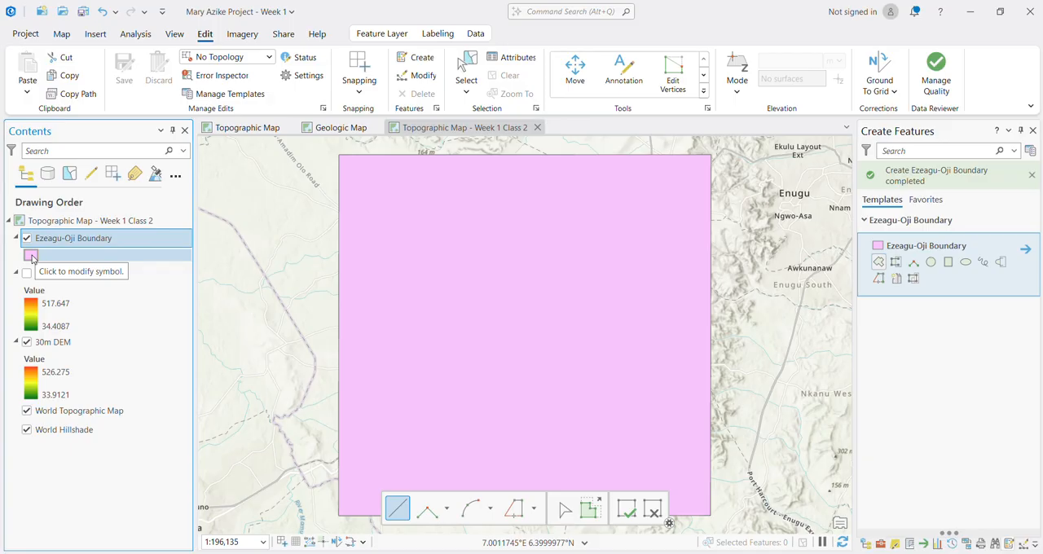
Step: Apply the first Black Outline symbol from the ArcGIS 2D style to the Ezeagu-Oji Boundary layer and finish the sketch session
{"action": "left_click", "coordinate": [31, 256]}
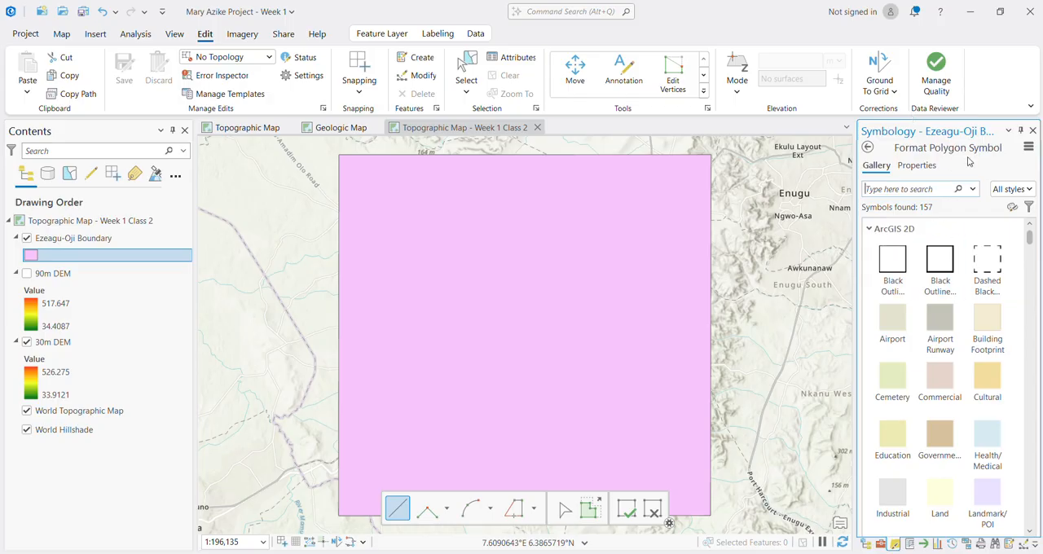
{"action": "left_click", "coordinate": [886, 269]}
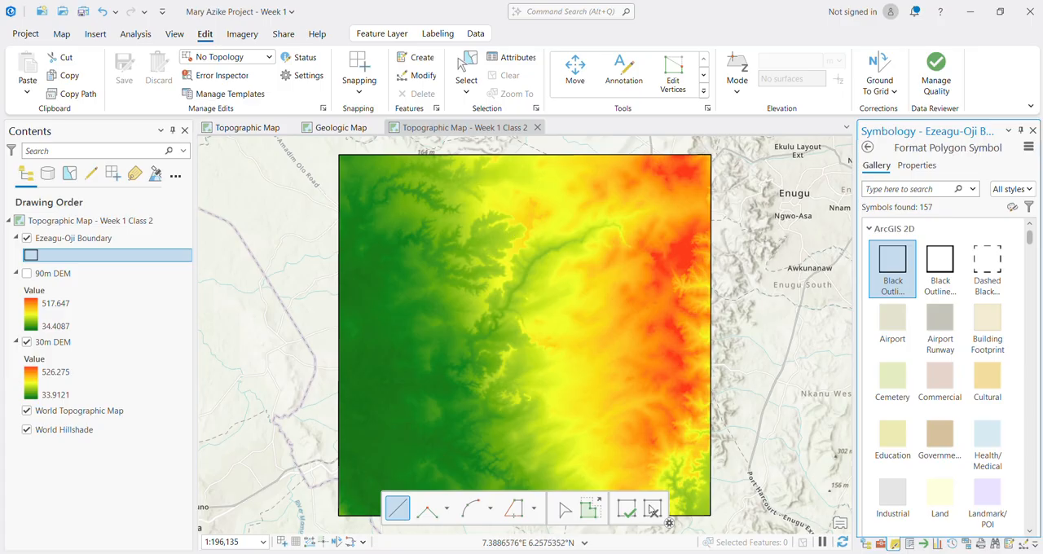
{"action": "left_click", "coordinate": [626, 514]}
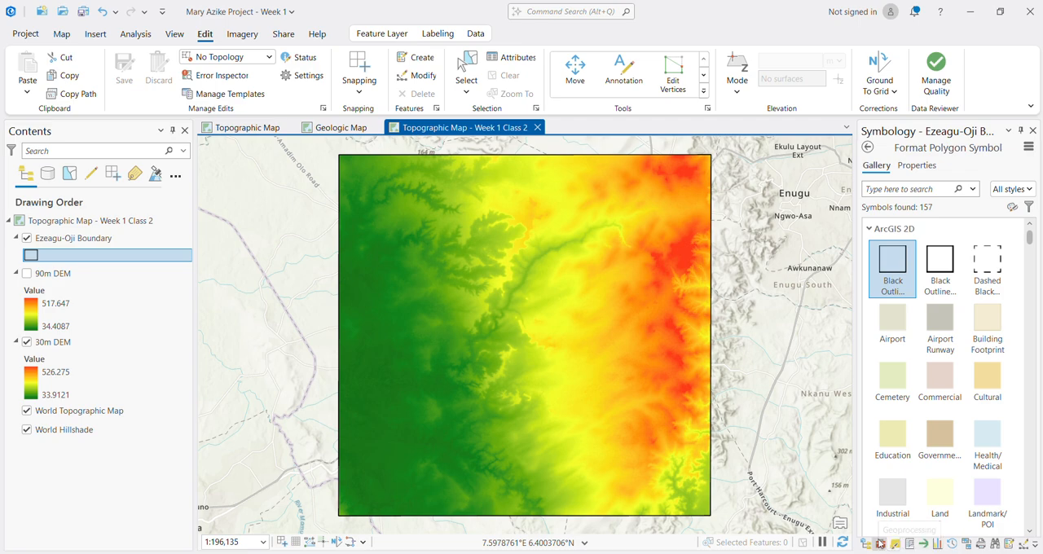
Step: Search the geoprocessing tools for "contour" and open the Contour tool from Spatial Analyst Tools
{"action": "left_click", "coordinate": [884, 547]}
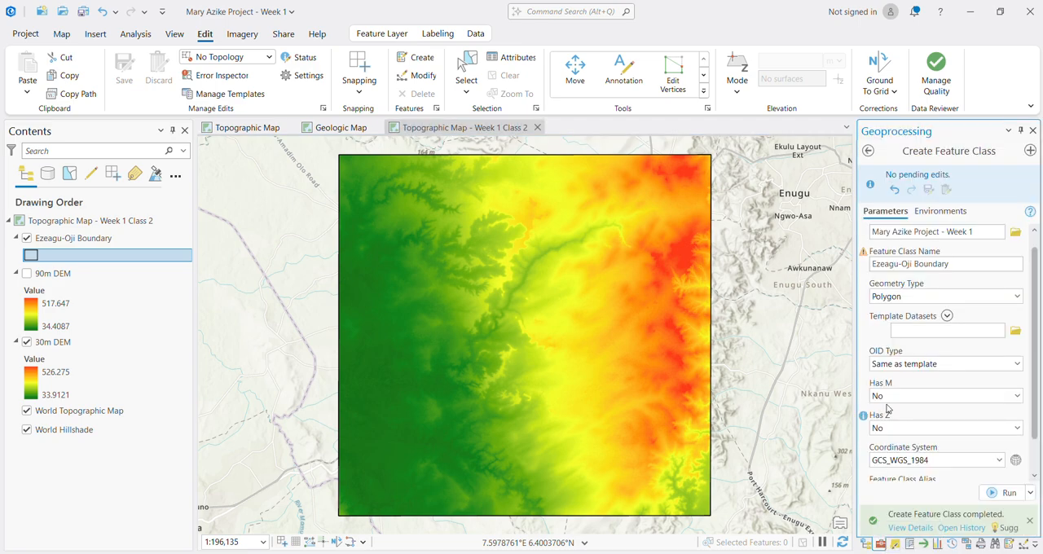
{"action": "left_click", "coordinate": [868, 150]}
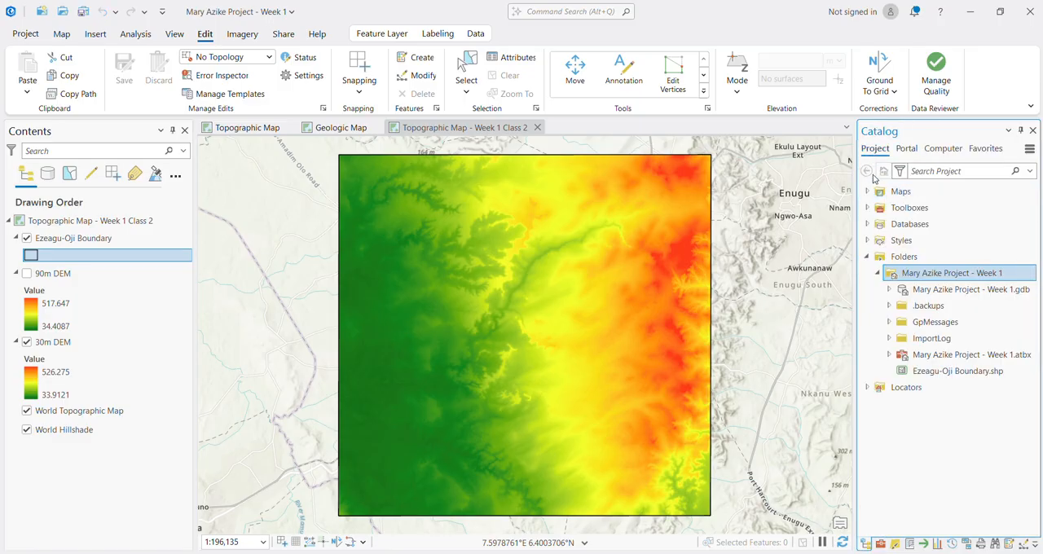
{"action": "left_click", "coordinate": [868, 258]}
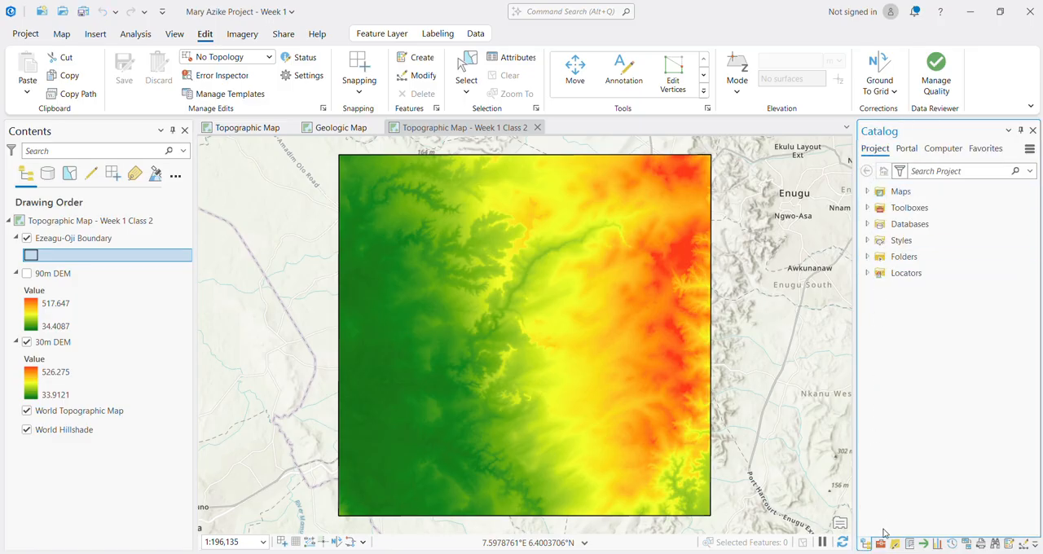
{"action": "left_click", "coordinate": [880, 544]}
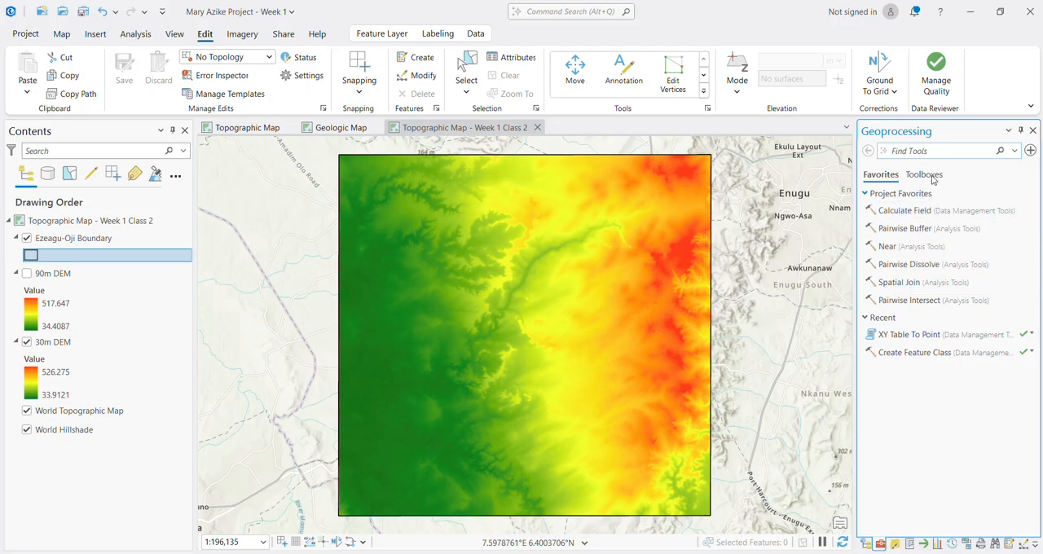
{"action": "type", "text": "contour"}
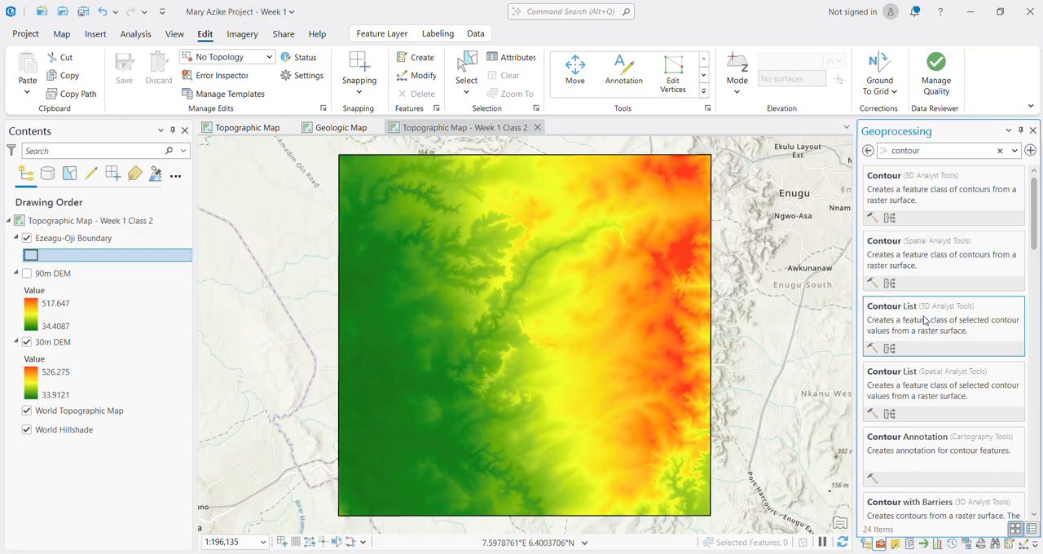
{"action": "left_click", "coordinate": [913, 253]}
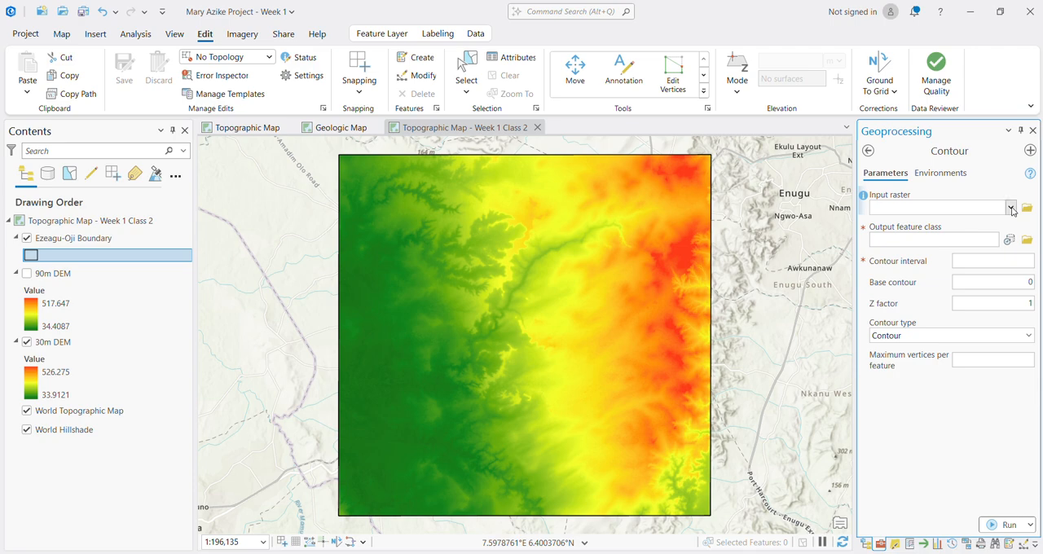
Step: Set the 30m DEM as the Contour tool's input raster and name the output feature class Contour
{"action": "left_click", "coordinate": [1012, 208]}
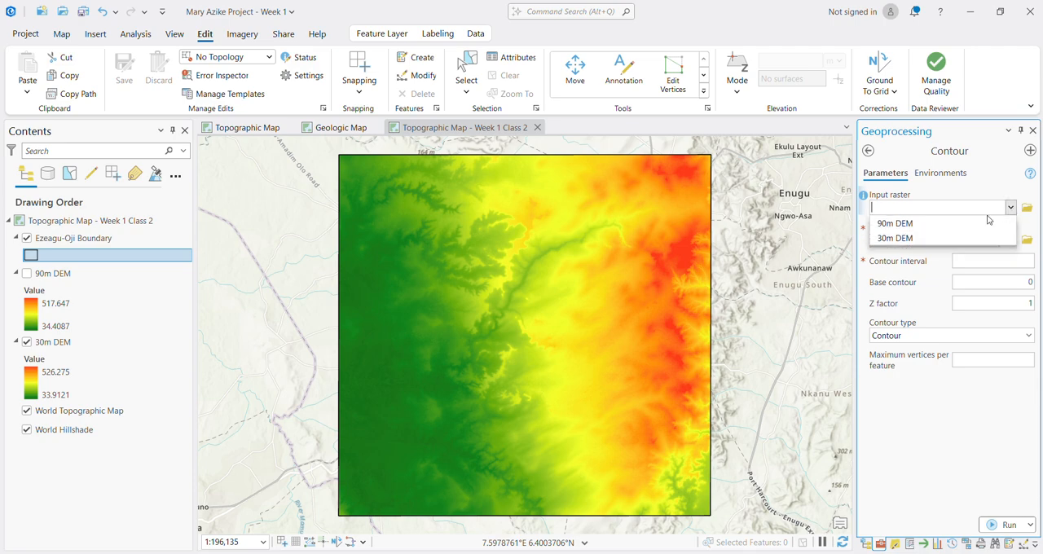
{"action": "left_click", "coordinate": [909, 237]}
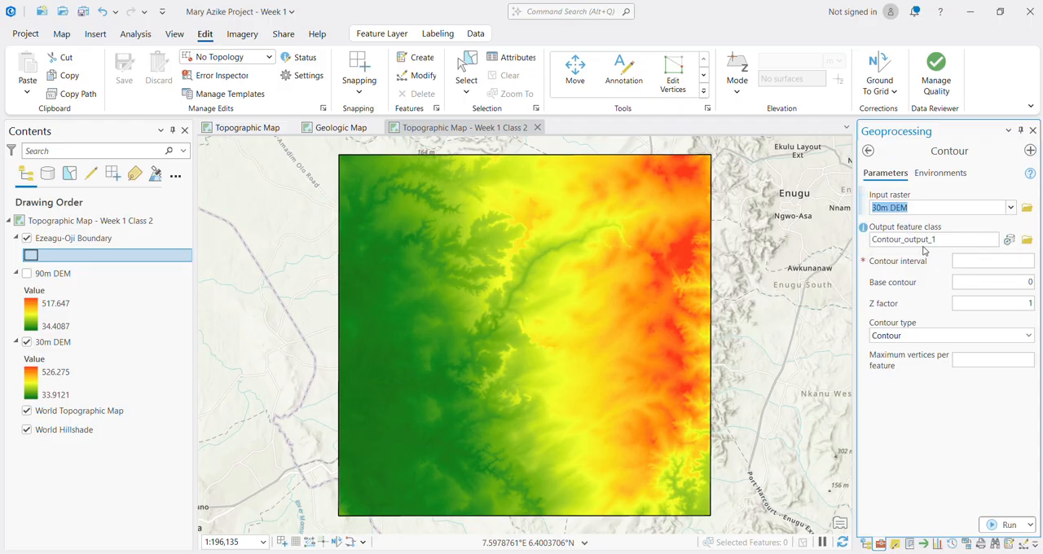
{"action": "left_click", "coordinate": [943, 240]}
{"action": "left_click", "coordinate": [957, 239]}
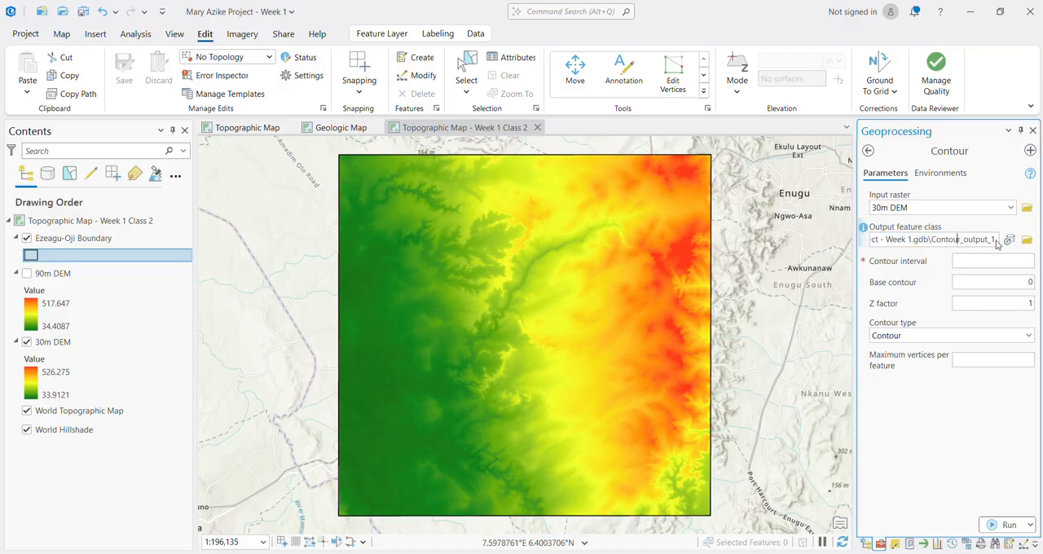
{"action": "left_click", "coordinate": [996, 242]}
{"action": "key", "text": "BackSpace"}
{"action": "key", "text": "BackSpace"}
{"action": "key", "text": "BackSpace"}
{"action": "key", "text": "BackSpace"}
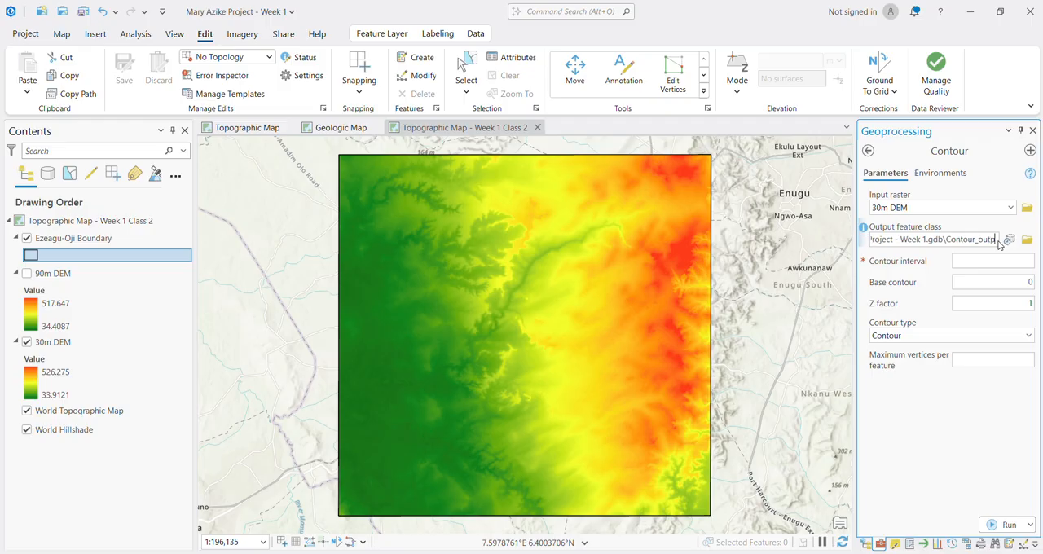
{"action": "key", "text": "BackSpace"}
{"action": "key", "text": "BackSpace"}
{"action": "key", "text": "BackSpace"}
{"action": "key", "text": "BackSpace"}
{"action": "key", "text": "BackSpace"}
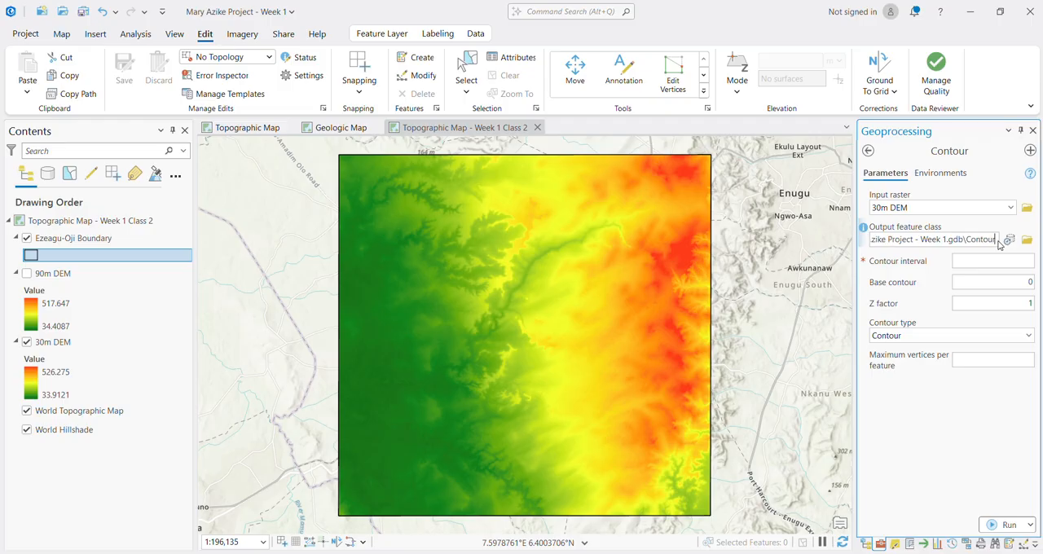
{"action": "left_click", "coordinate": [934, 449]}
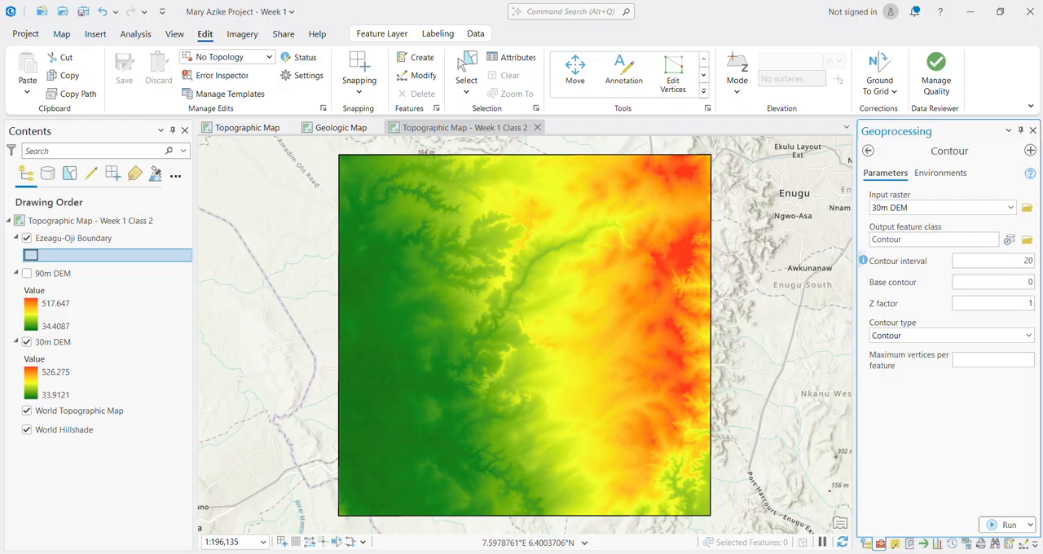
Step: Generate contour lines with a contour interval of 20, a base contour of 50 and the Contour type
{"action": "left_click", "coordinate": [1022, 264]}
{"action": "left_click", "coordinate": [1029, 336]}
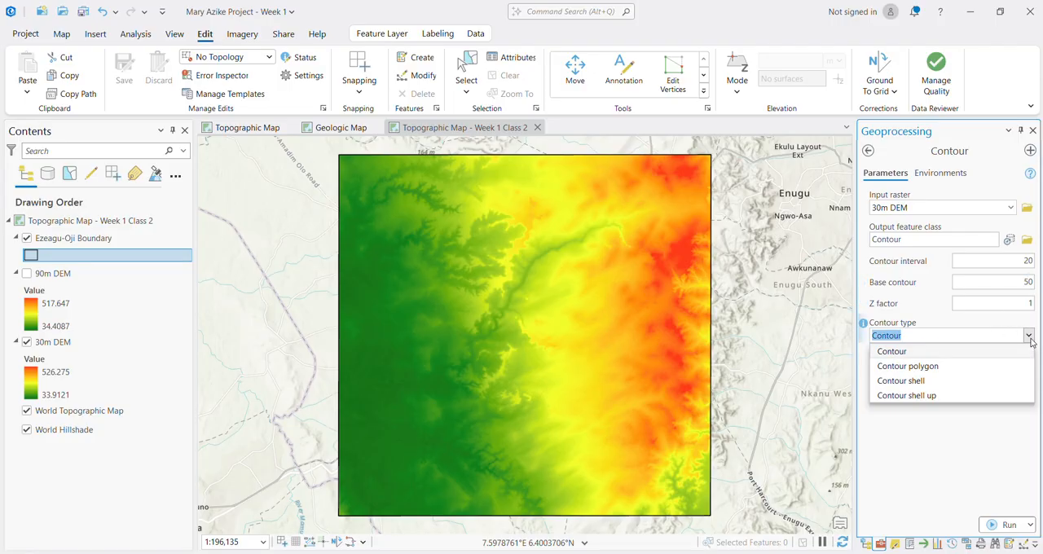
{"action": "left_click", "coordinate": [1030, 342]}
{"action": "left_click", "coordinate": [939, 403]}
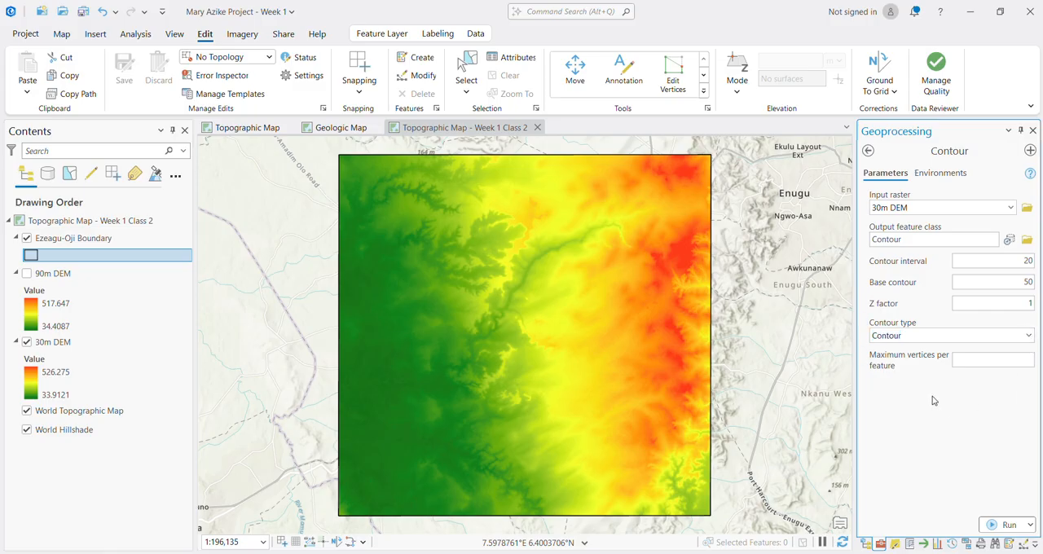
{"action": "left_click", "coordinate": [1002, 525]}
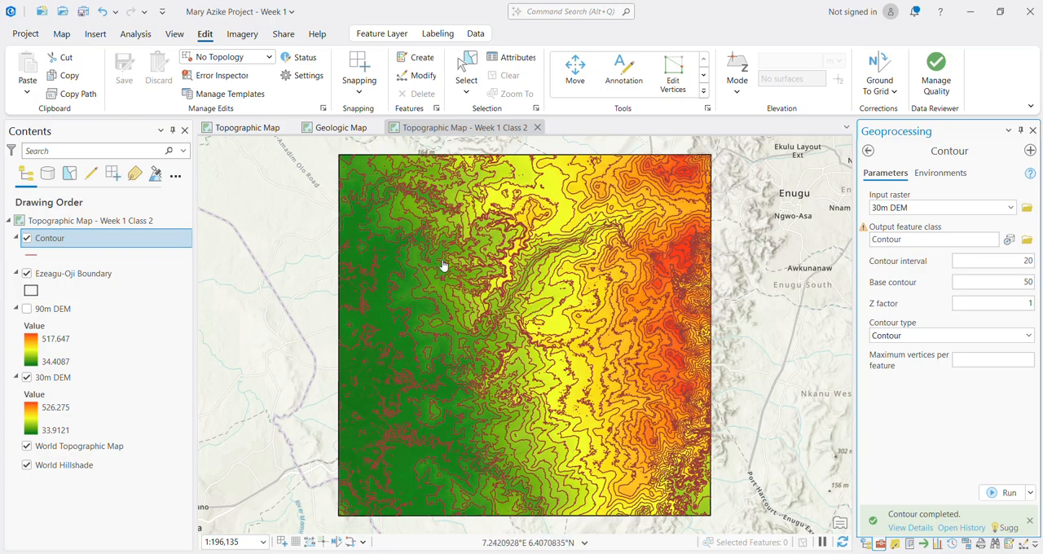
Step: Hide the 30m DEM layer beneath the contour lines
{"action": "scroll", "coordinate": [473, 267], "scroll_direction": "up", "scroll_amount": 2}
{"action": "scroll", "coordinate": [472, 267], "scroll_direction": "down", "scroll_amount": 2}
{"action": "left_click", "coordinate": [27, 378]}
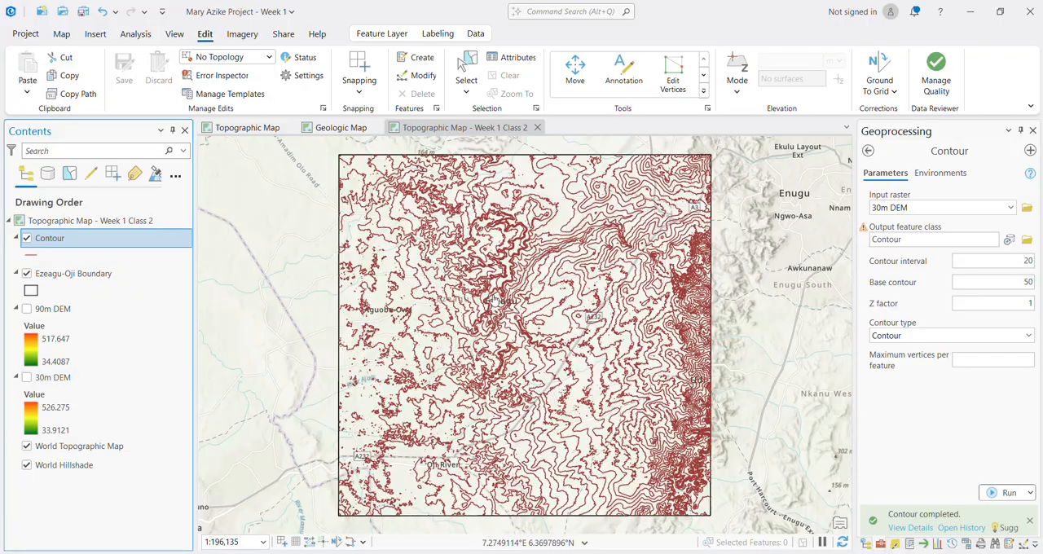
Step: Examine the contour lines across the mapped area, including the small isolated loops on its western side
{"action": "scroll", "coordinate": [494, 300], "scroll_direction": "up", "scroll_amount": 5}
{"action": "scroll", "coordinate": [569, 341], "scroll_direction": "up", "scroll_amount": 2}
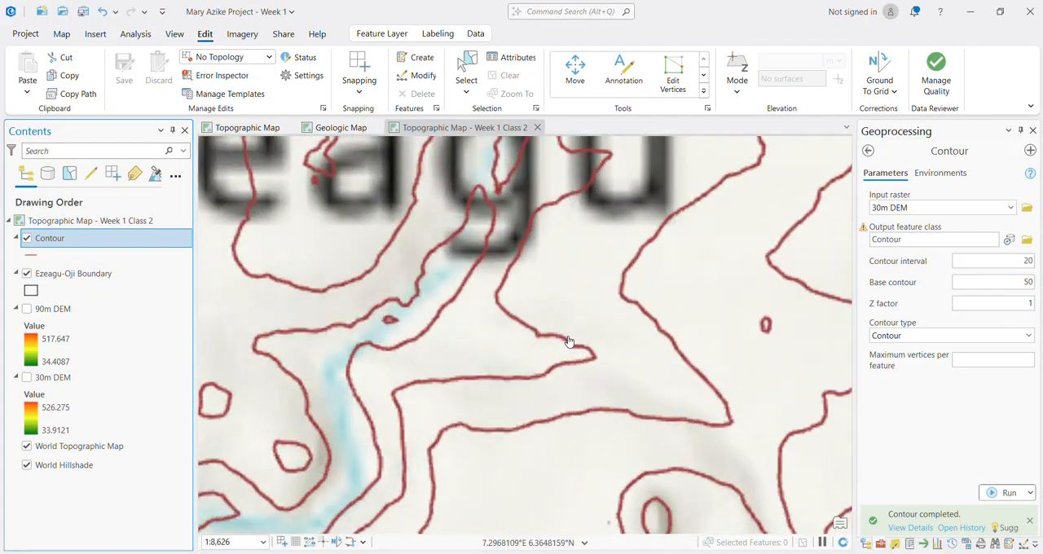
{"action": "scroll", "coordinate": [563, 368], "scroll_direction": "down", "scroll_amount": 3}
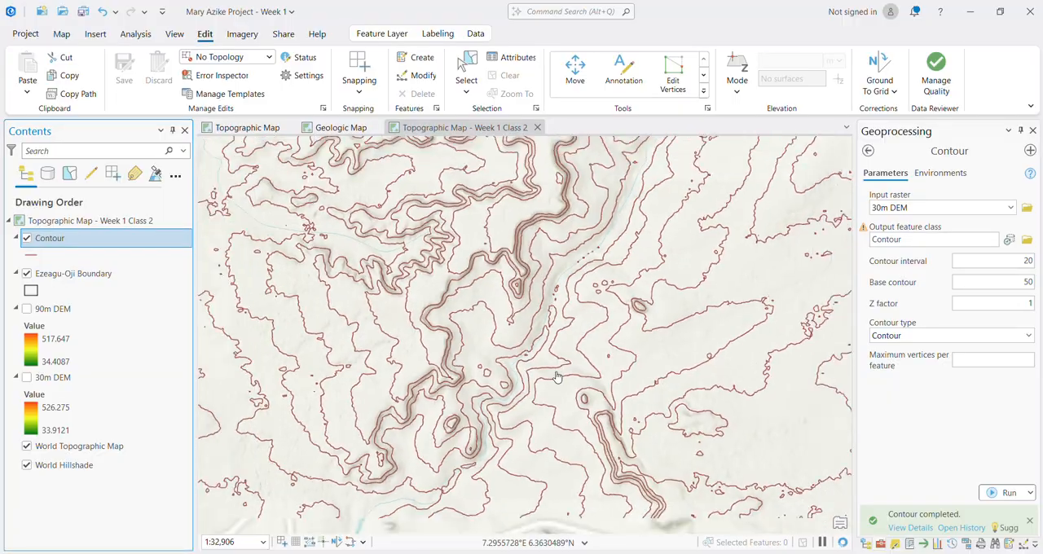
{"action": "scroll", "coordinate": [557, 376], "scroll_direction": "down", "scroll_amount": 3}
{"action": "scroll", "coordinate": [623, 394], "scroll_direction": "down", "scroll_amount": 2}
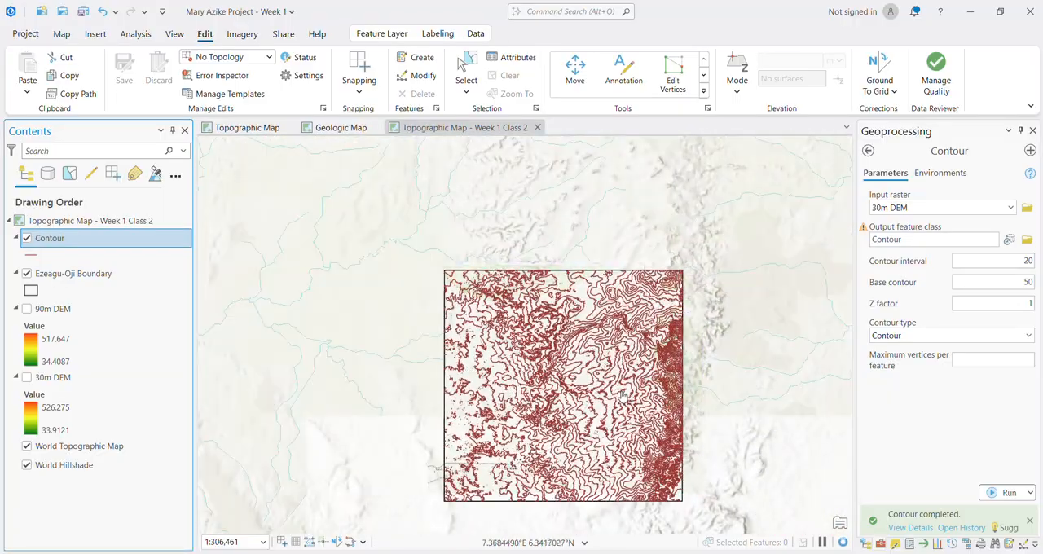
{"action": "scroll", "coordinate": [622, 392], "scroll_direction": "up", "scroll_amount": 3}
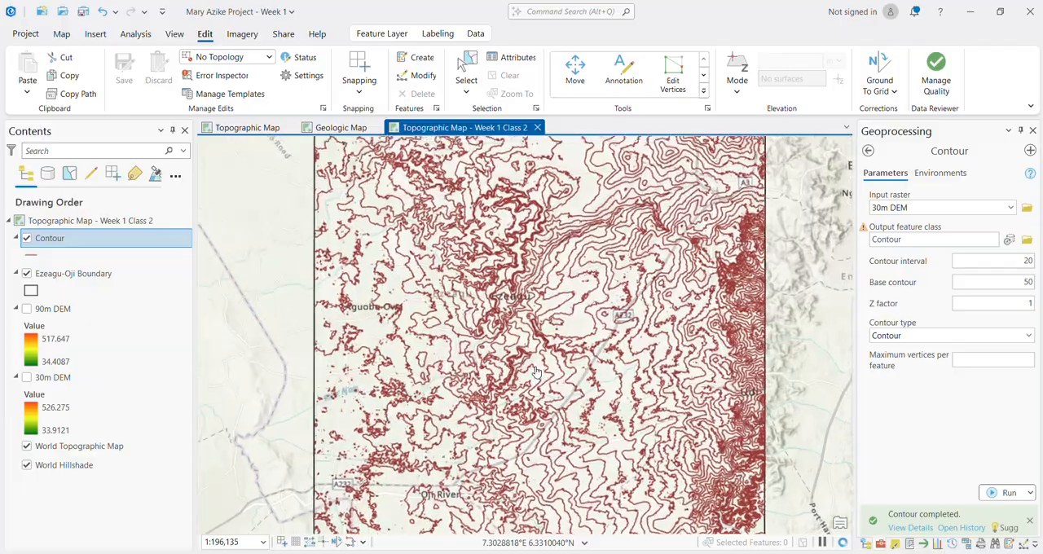
{"action": "scroll", "coordinate": [535, 373], "scroll_direction": "down", "scroll_amount": 1}
{"action": "scroll", "coordinate": [360, 384], "scroll_direction": "up", "scroll_amount": 3}
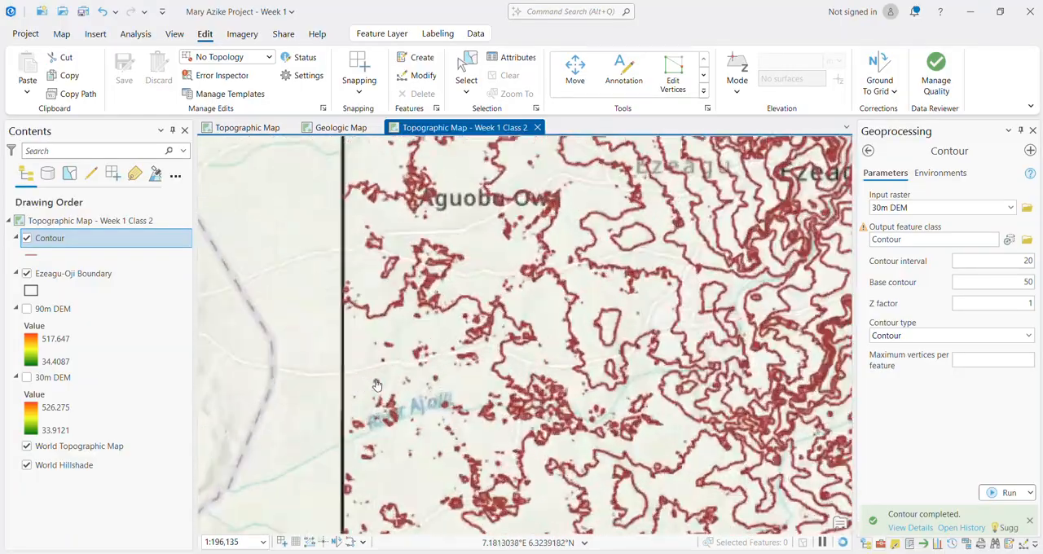
{"action": "scroll", "coordinate": [376, 385], "scroll_direction": "up", "scroll_amount": 5}
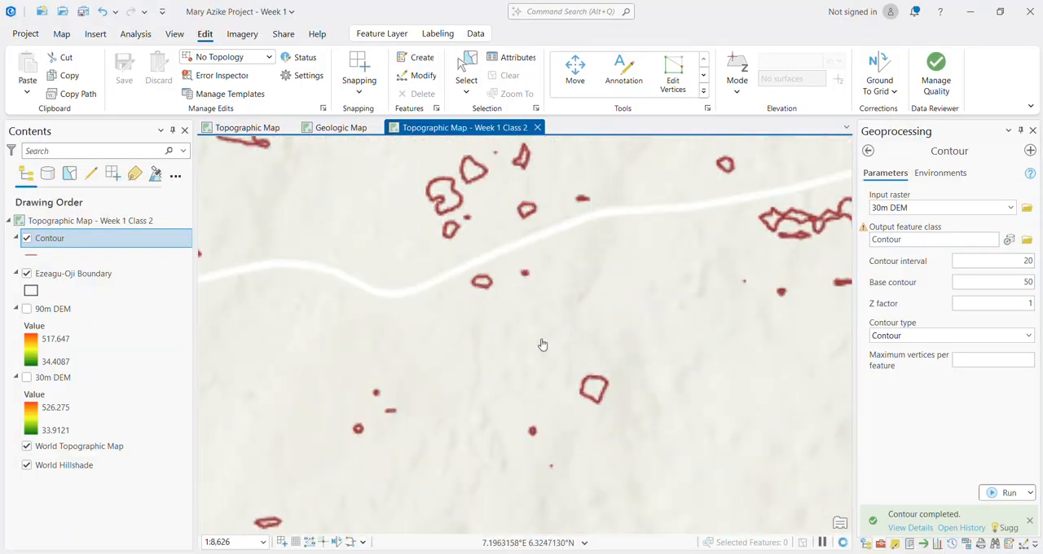
{"action": "scroll", "coordinate": [620, 390], "scroll_direction": "down", "scroll_amount": 2}
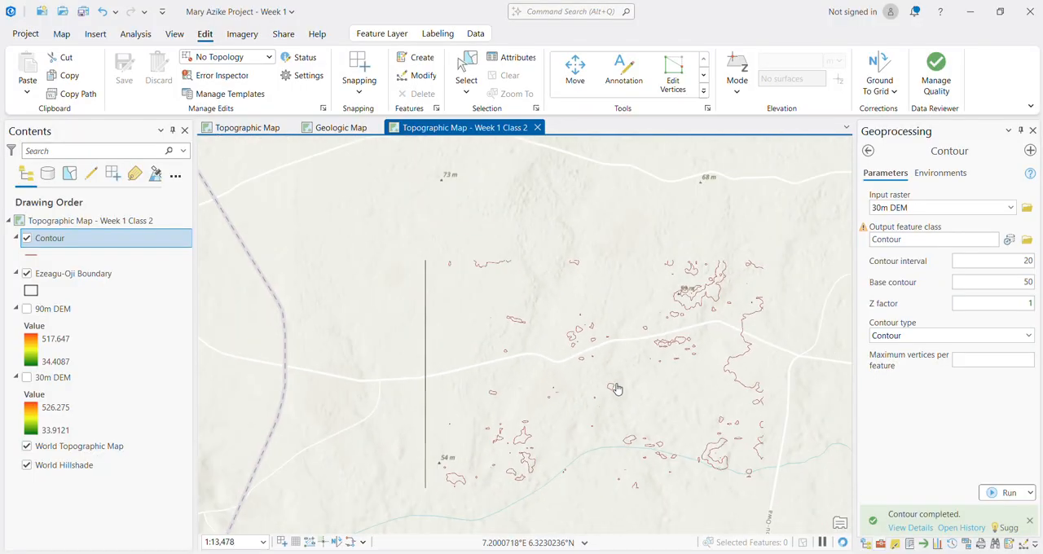
{"action": "scroll", "coordinate": [617, 389], "scroll_direction": "down", "scroll_amount": 5}
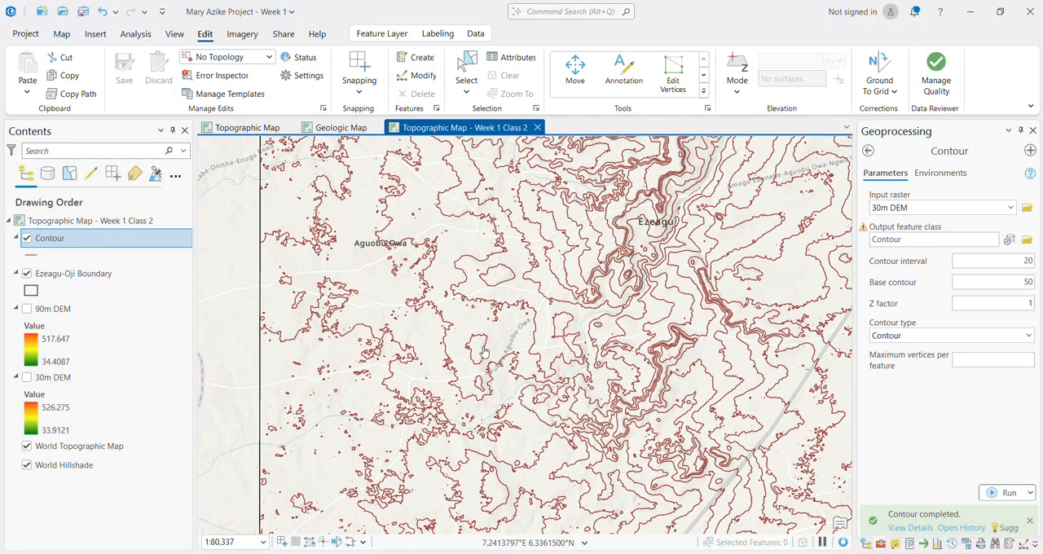
{"action": "scroll", "coordinate": [590, 340], "scroll_direction": "down", "scroll_amount": 3}
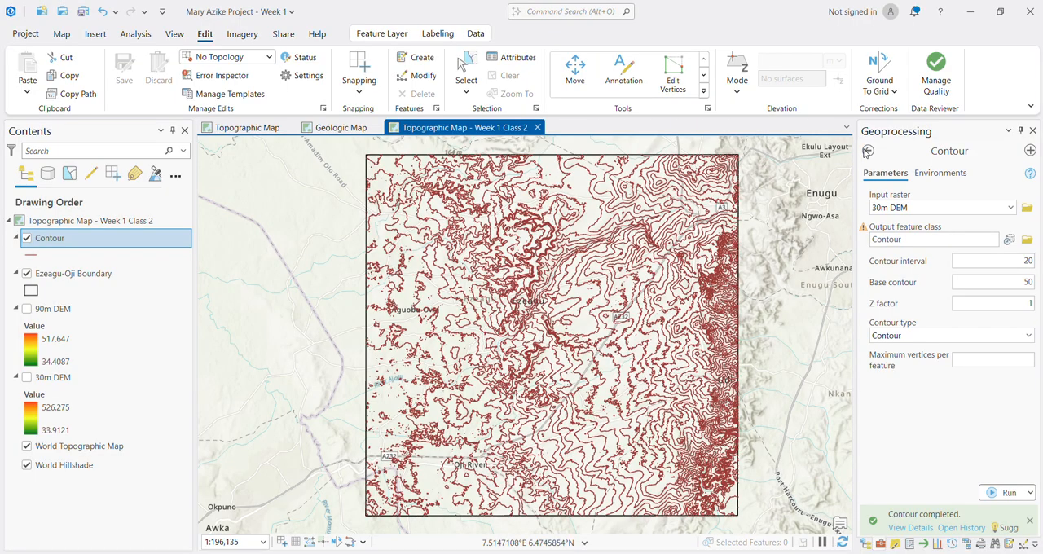
Step: Search the geoprocessing tools for "resample" and open the Resample tool from Data Management Tools
{"action": "left_click", "coordinate": [866, 152]}
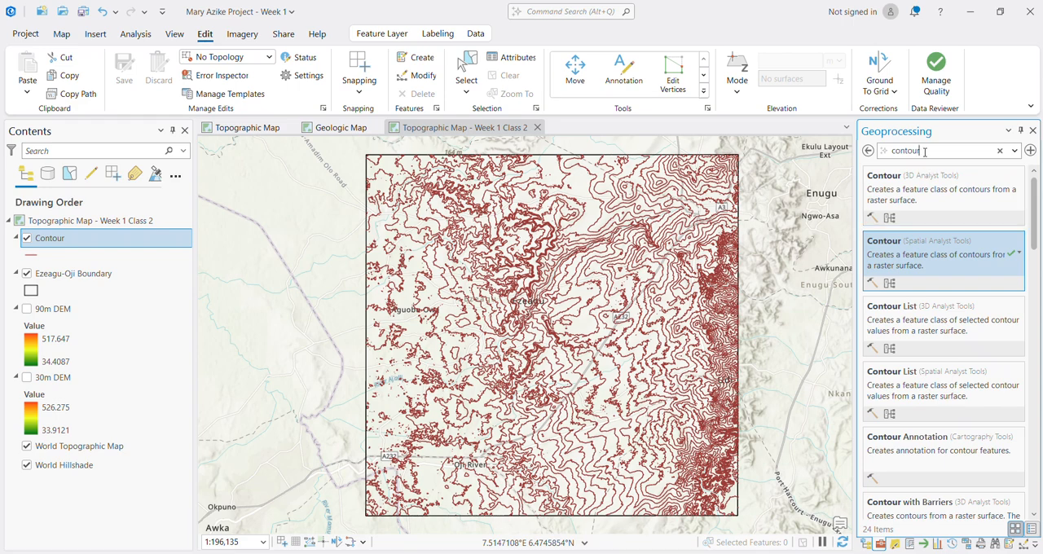
{"action": "left_click", "coordinate": [893, 153]}
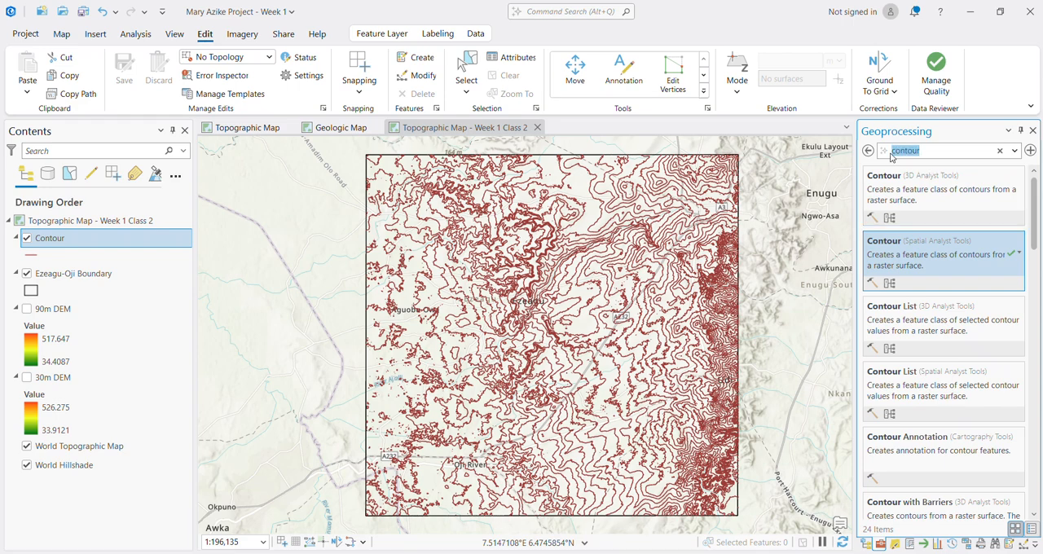
{"action": "left_click", "coordinate": [43, 395]}
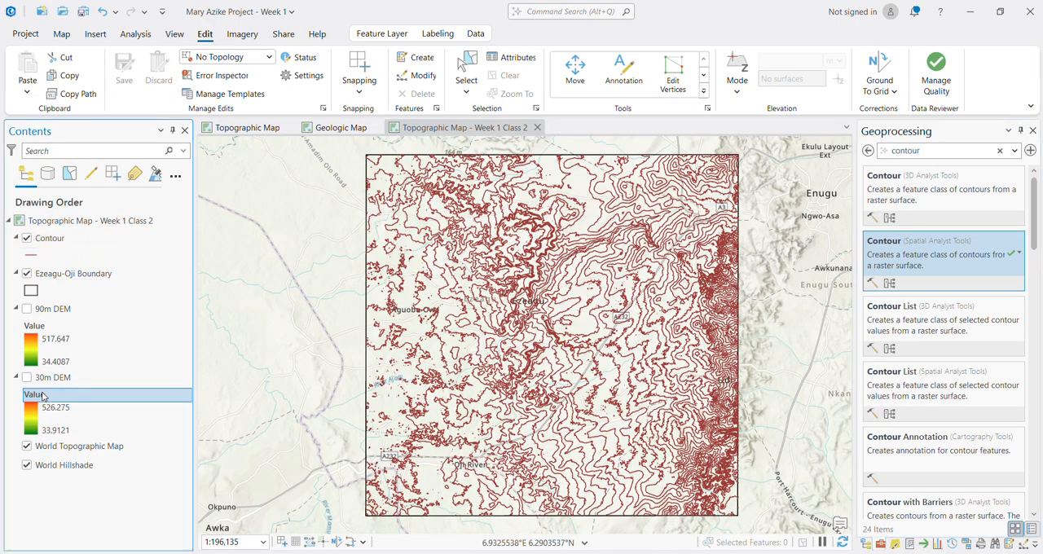
{"action": "left_click", "coordinate": [74, 274]}
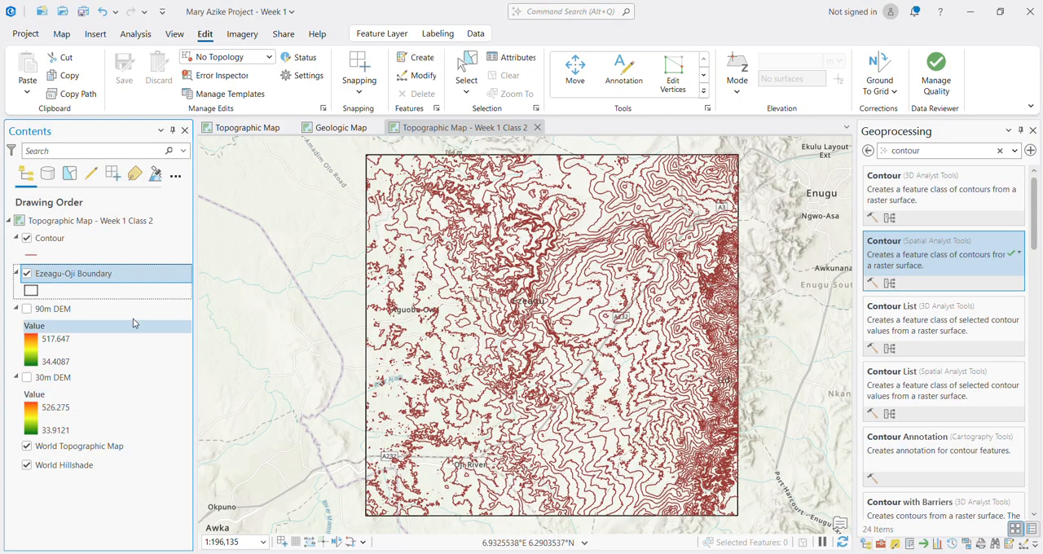
{"action": "left_click", "coordinate": [914, 150]}
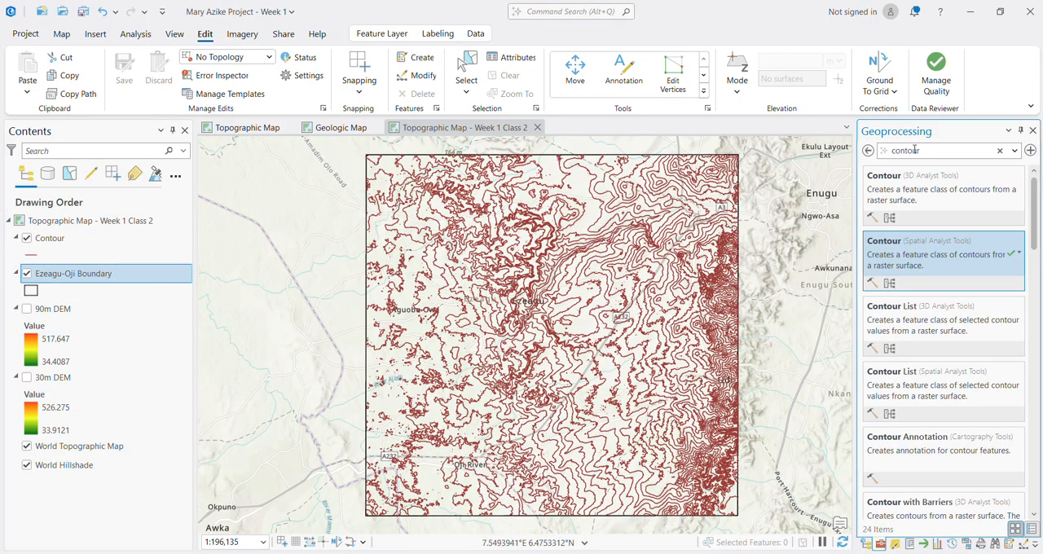
{"action": "double_click", "coordinate": [914, 150]}
{"action": "type", "text": "resample"}
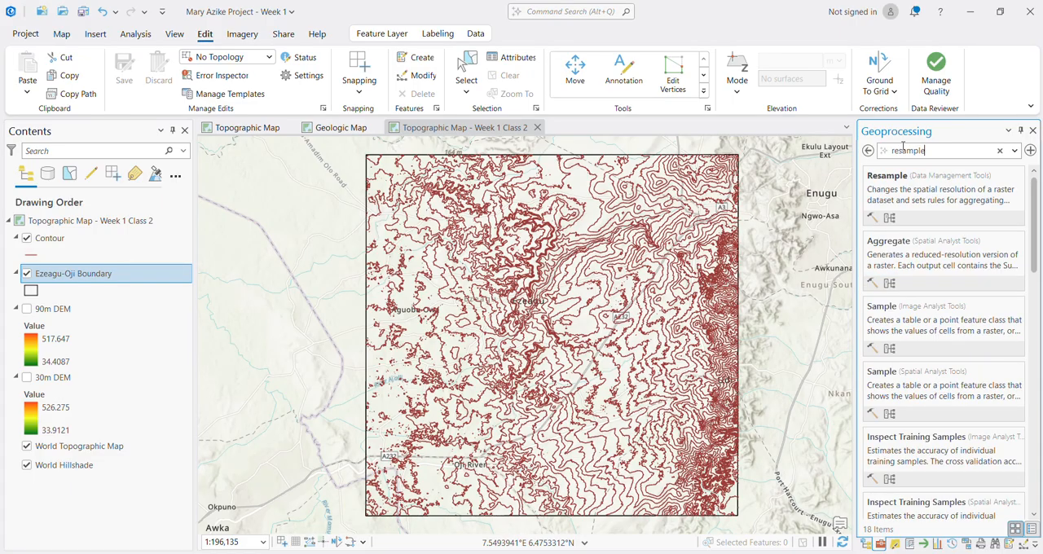
{"action": "left_click", "coordinate": [902, 187]}
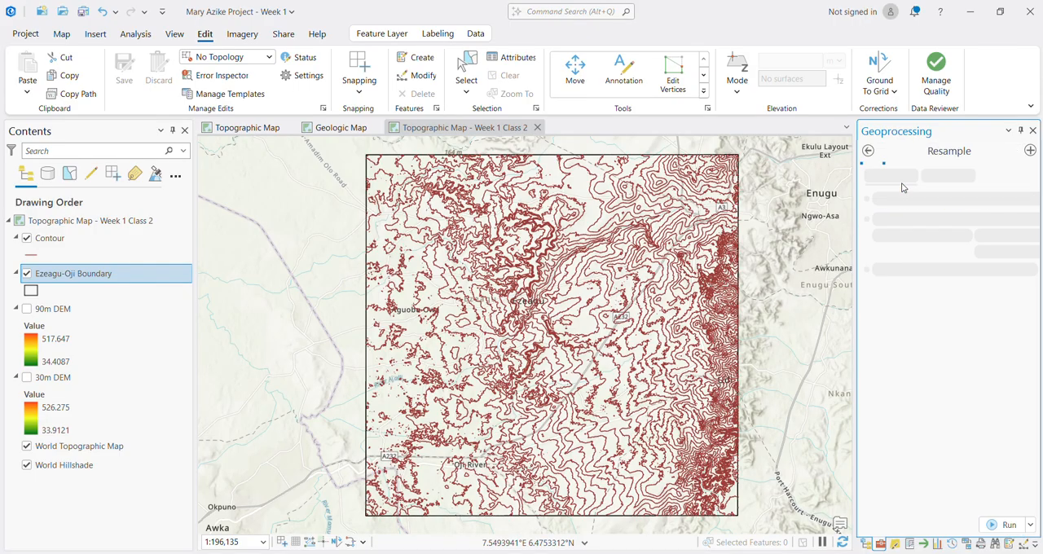
Step: Resample the 30m DEM with the Nearest technique, changing the X and Y cell size exponents to E-03
{"action": "left_click", "coordinate": [1010, 211]}
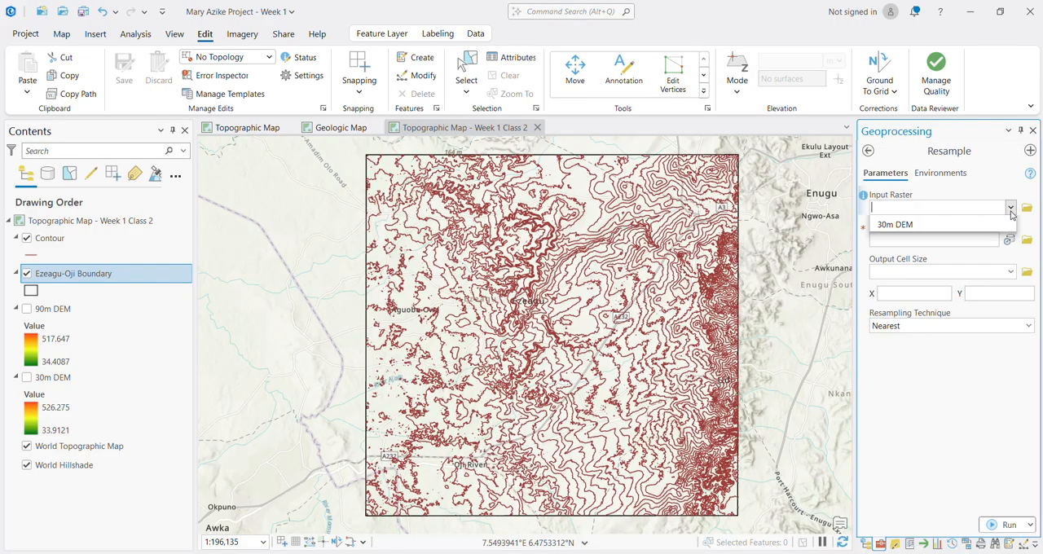
{"action": "left_click", "coordinate": [938, 240]}
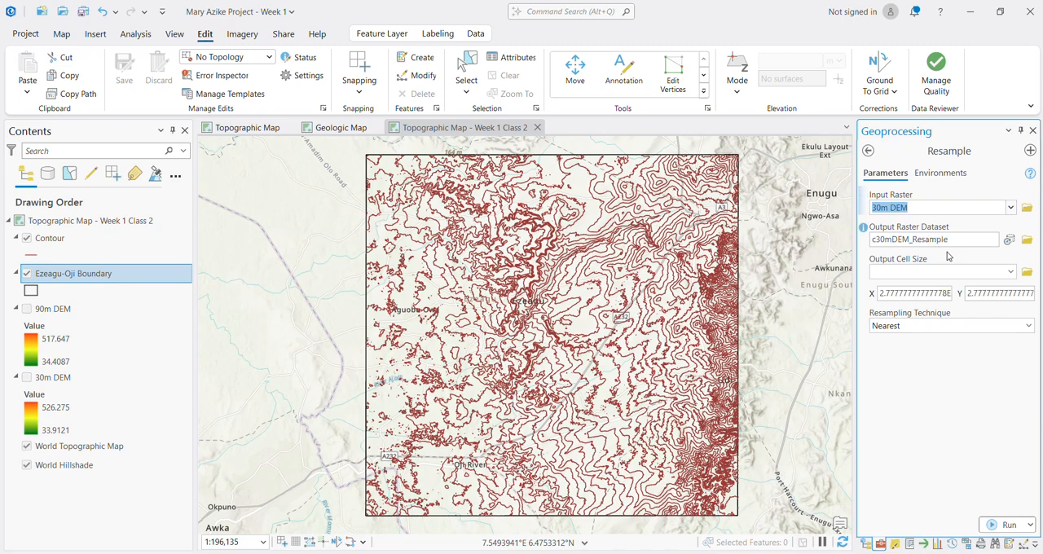
{"action": "left_click", "coordinate": [943, 296]}
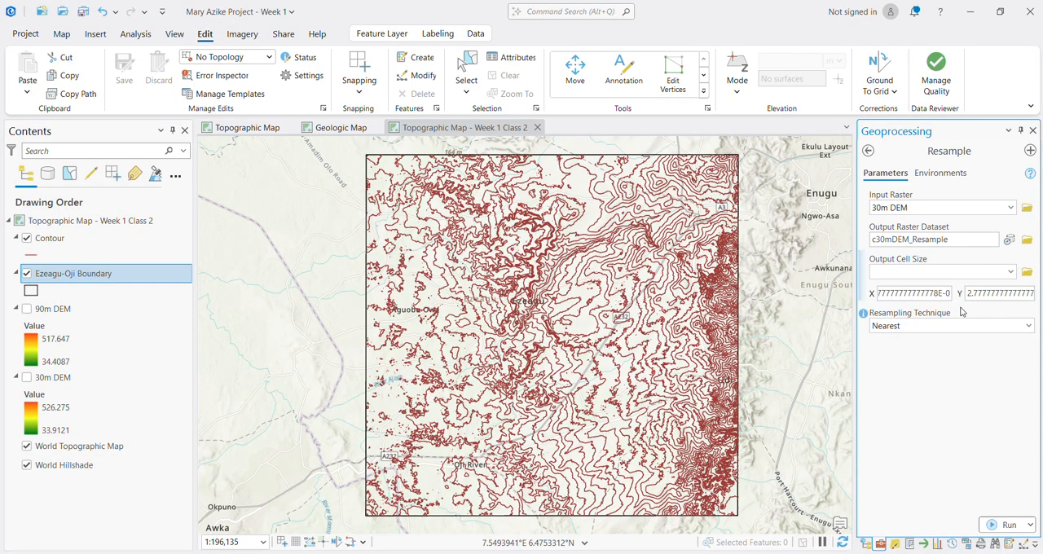
{"action": "type", "text": "3"}
{"action": "key", "text": "End"}
{"action": "type", "text": "E-04"}
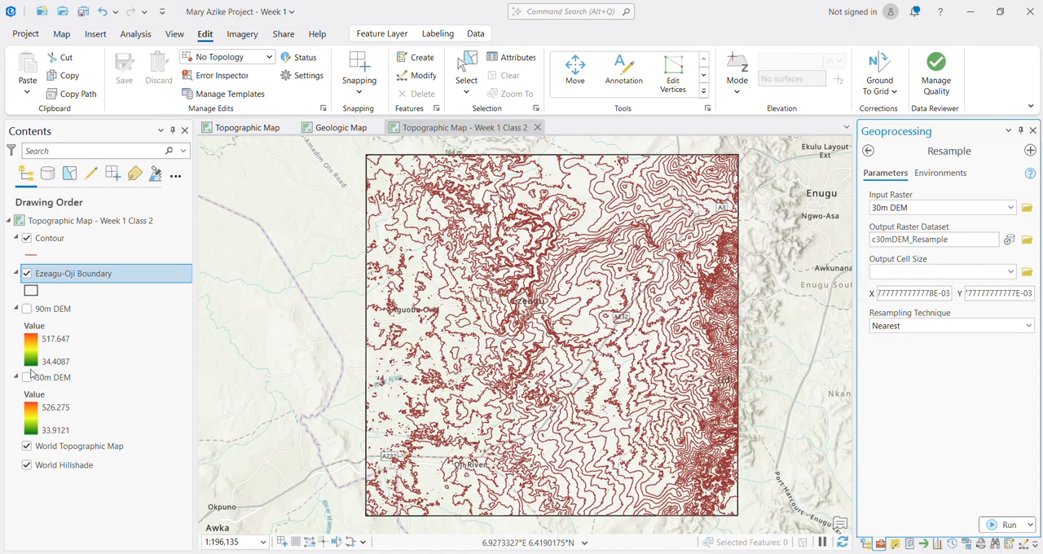
{"action": "left_click", "coordinate": [1007, 524]}
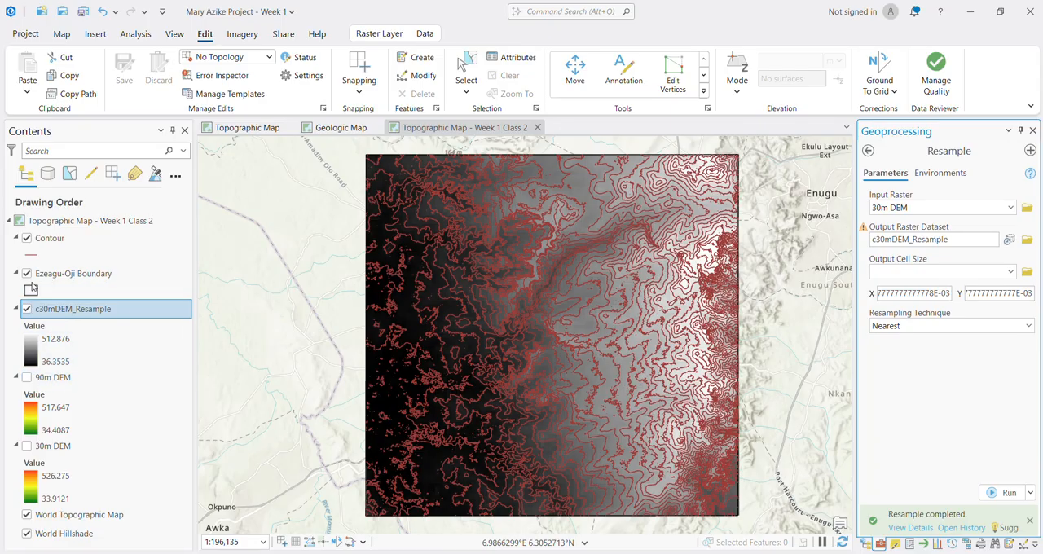
Step: Hide the Contour layer and inspect the cells of the resampled DEM
{"action": "left_click", "coordinate": [28, 239]}
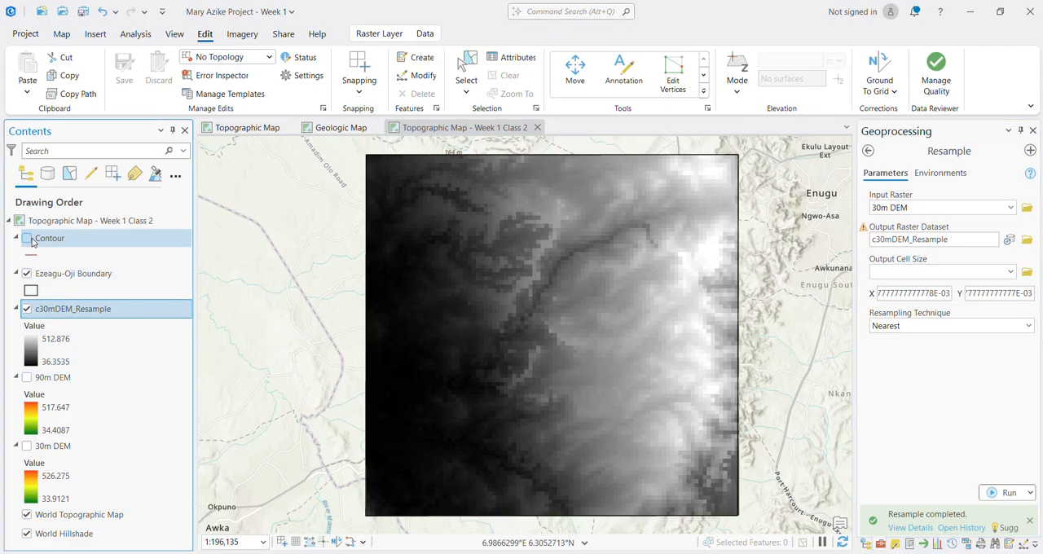
{"action": "scroll", "coordinate": [613, 266], "scroll_direction": "up", "scroll_amount": 5}
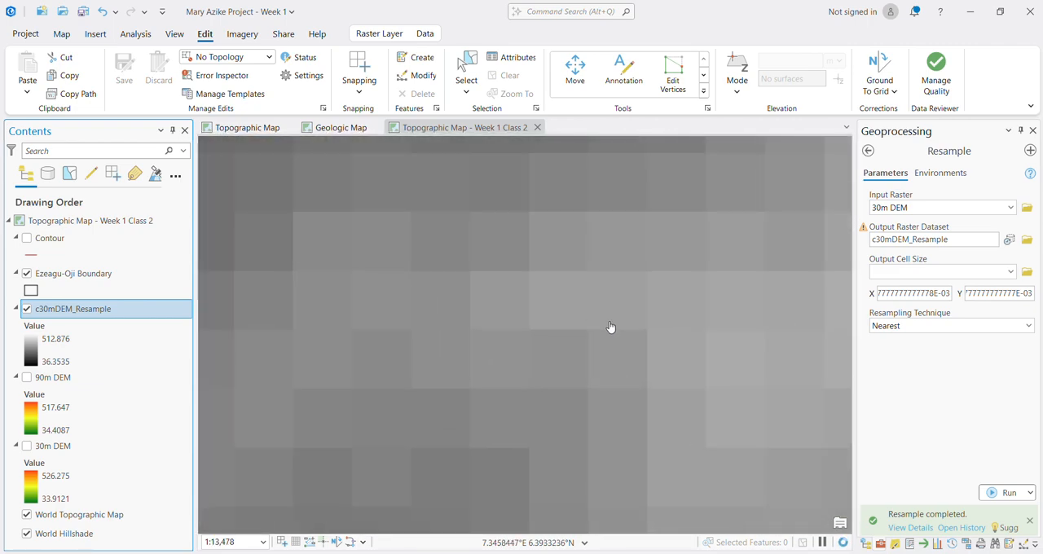
{"action": "scroll", "coordinate": [611, 328], "scroll_direction": "down", "scroll_amount": 5}
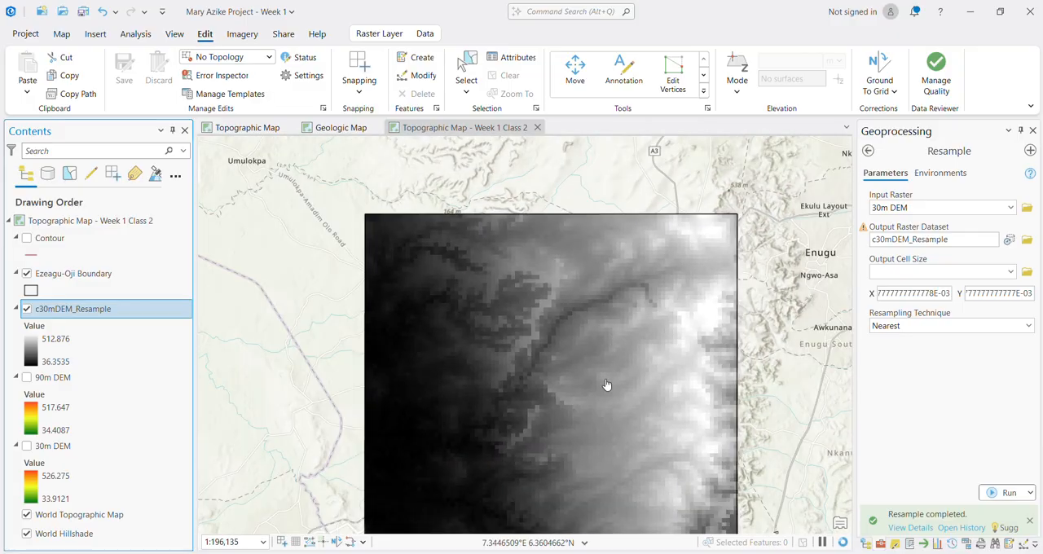
{"action": "left_click_drag", "start_coordinate": [606, 386], "coordinate": [601, 307]}
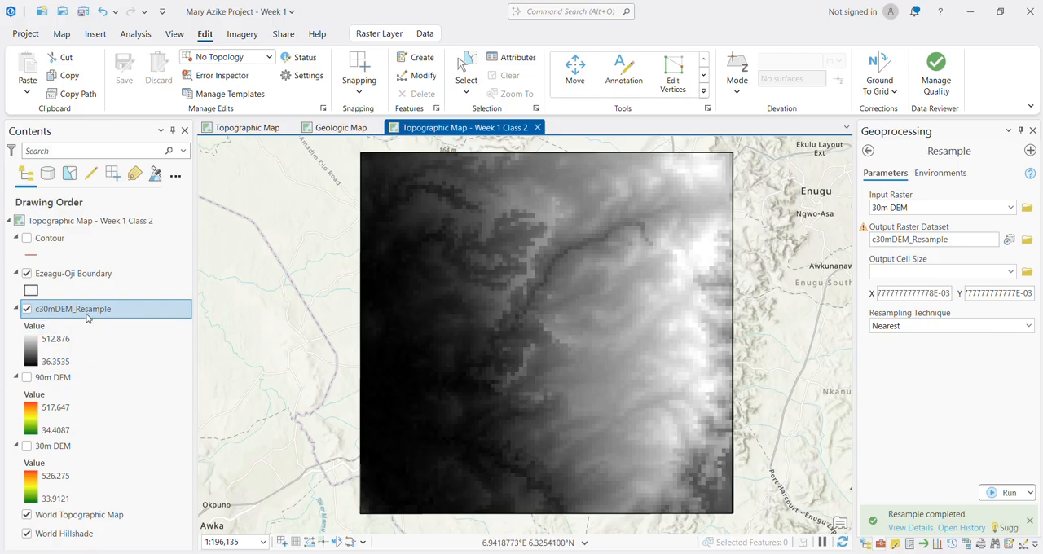
Step: Search the geoprocessing tools for "contour" and open the Contour tool from Spatial Analyst Tools
{"action": "left_click", "coordinate": [868, 150]}
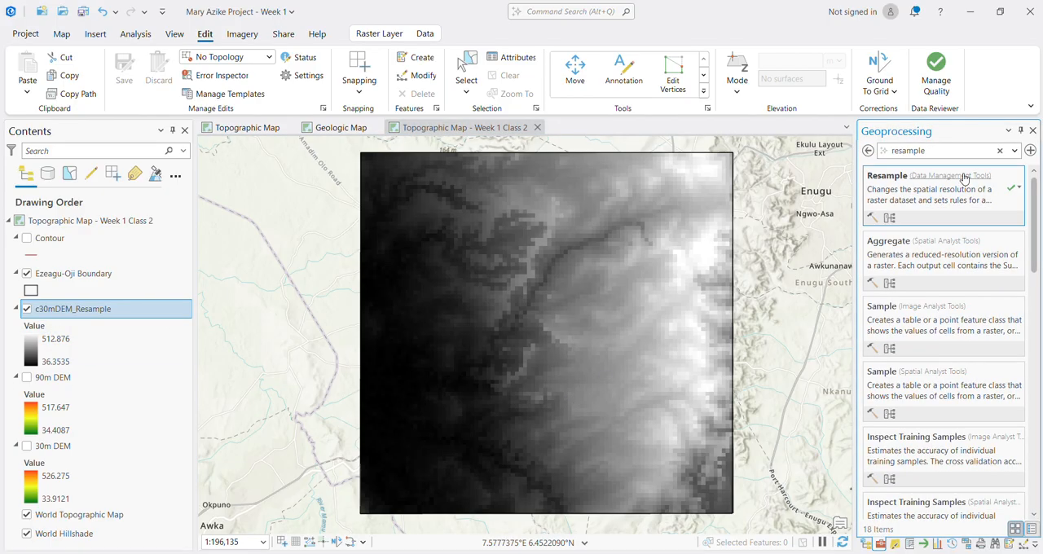
{"action": "double_click", "coordinate": [934, 150]}
{"action": "type", "text": "contour"}
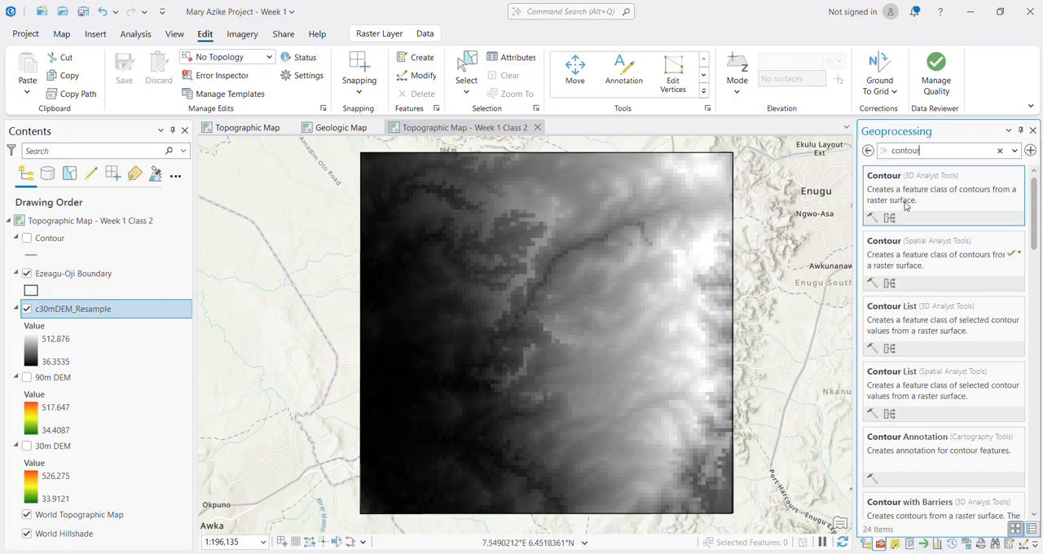
{"action": "left_click", "coordinate": [904, 191]}
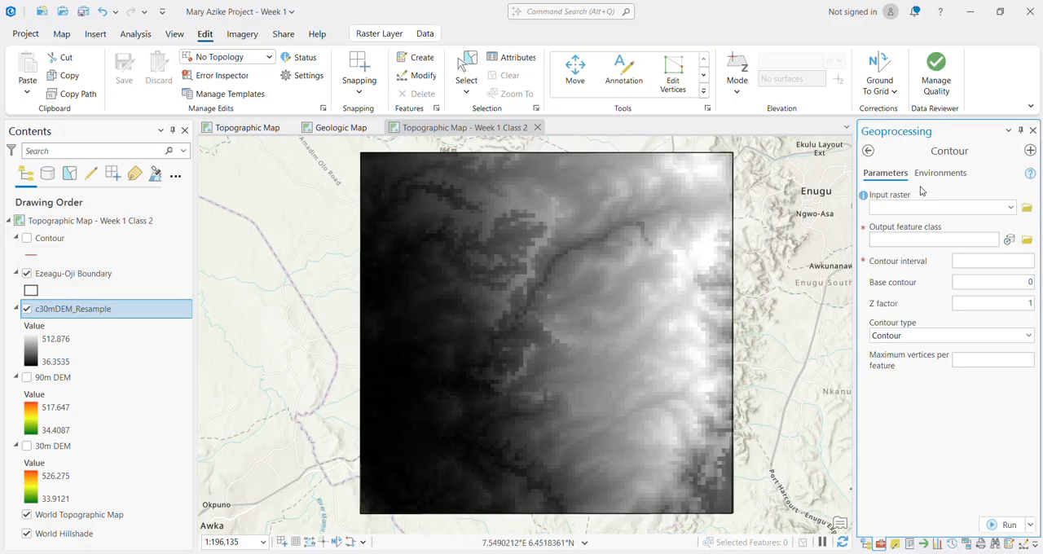
{"action": "left_click", "coordinate": [869, 150]}
{"action": "left_click", "coordinate": [941, 262]}
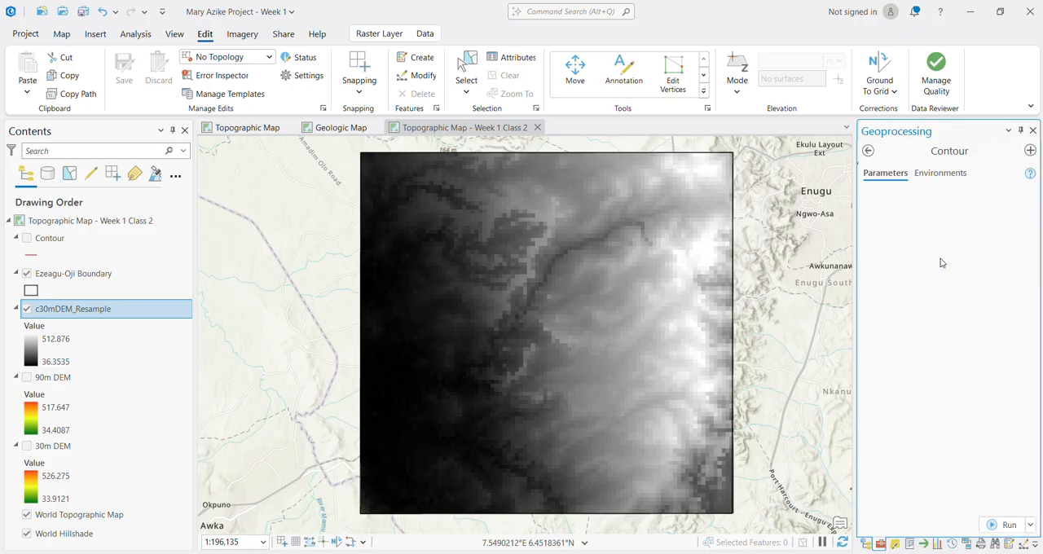
Step: Generate contours from c30mDEM_Resample with a contour interval of 25 and a base contour of 50
{"action": "left_click", "coordinate": [1012, 208]}
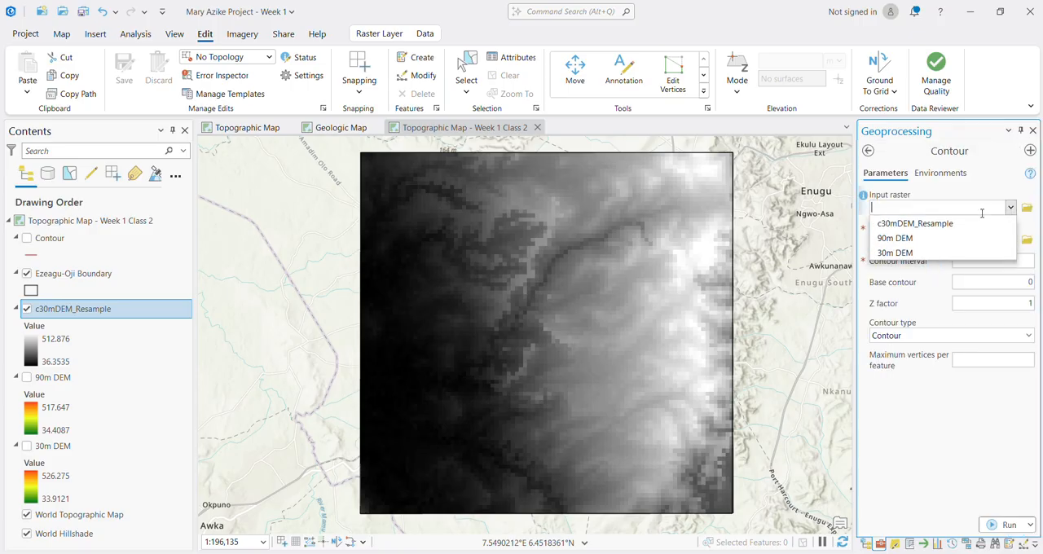
{"action": "left_click", "coordinate": [921, 222]}
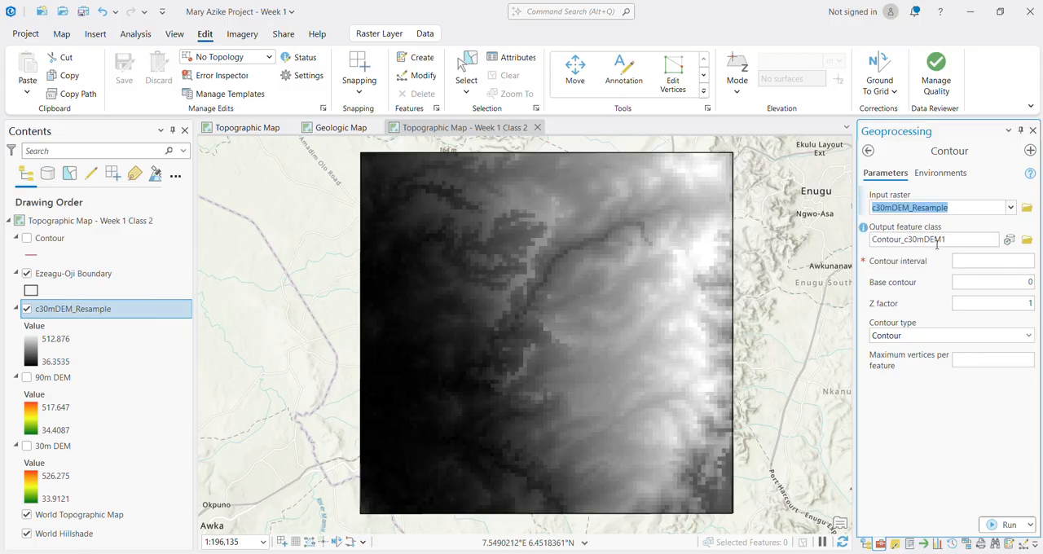
{"action": "left_click", "coordinate": [986, 261]}
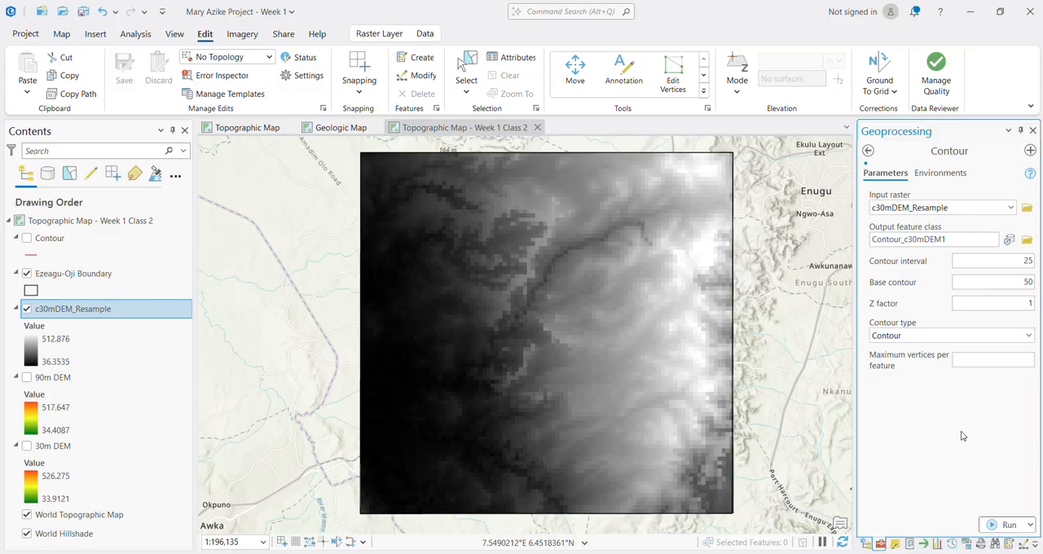
{"action": "left_click", "coordinate": [1005, 526]}
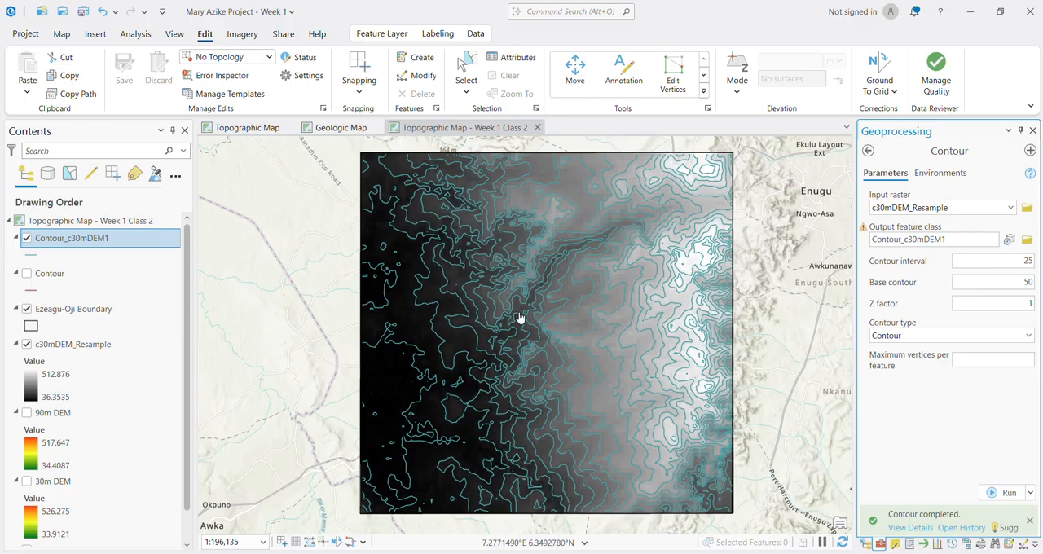
Step: Hide the c30mDEM_Resample layer and inspect the new contour lines over the basemap
{"action": "left_click", "coordinate": [28, 347]}
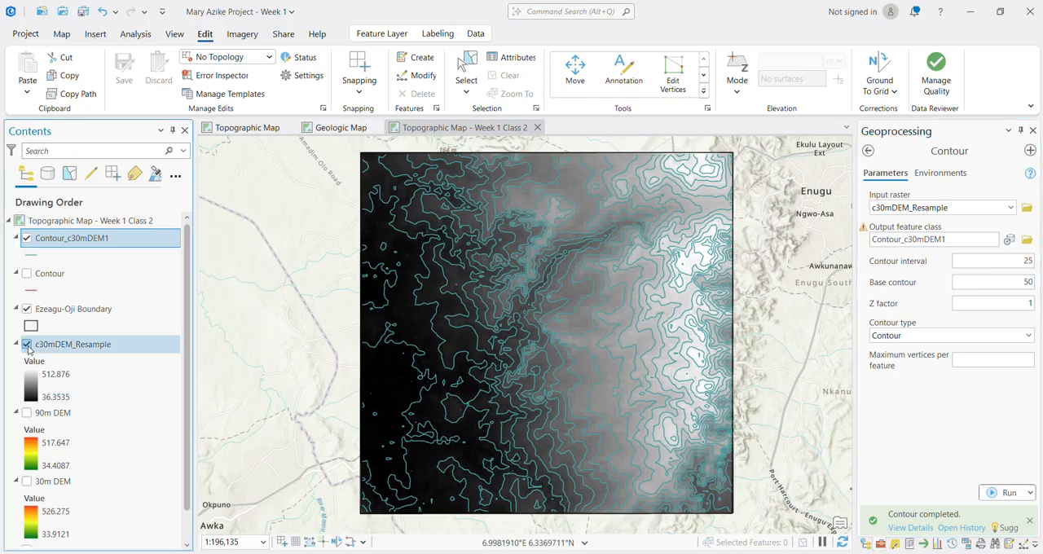
{"action": "scroll", "coordinate": [637, 383], "scroll_direction": "up", "scroll_amount": 5}
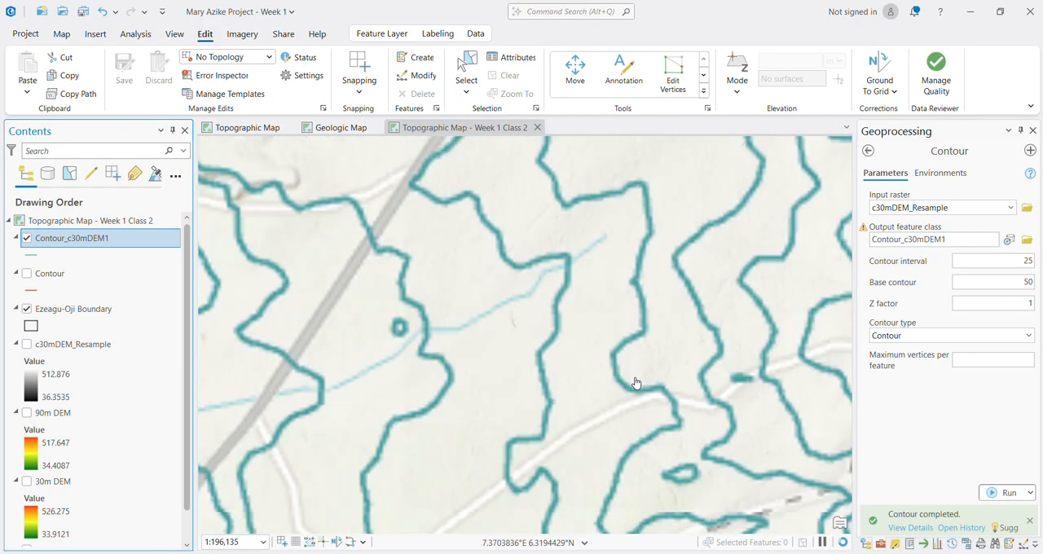
{"action": "scroll", "coordinate": [635, 381], "scroll_direction": "down", "scroll_amount": 4}
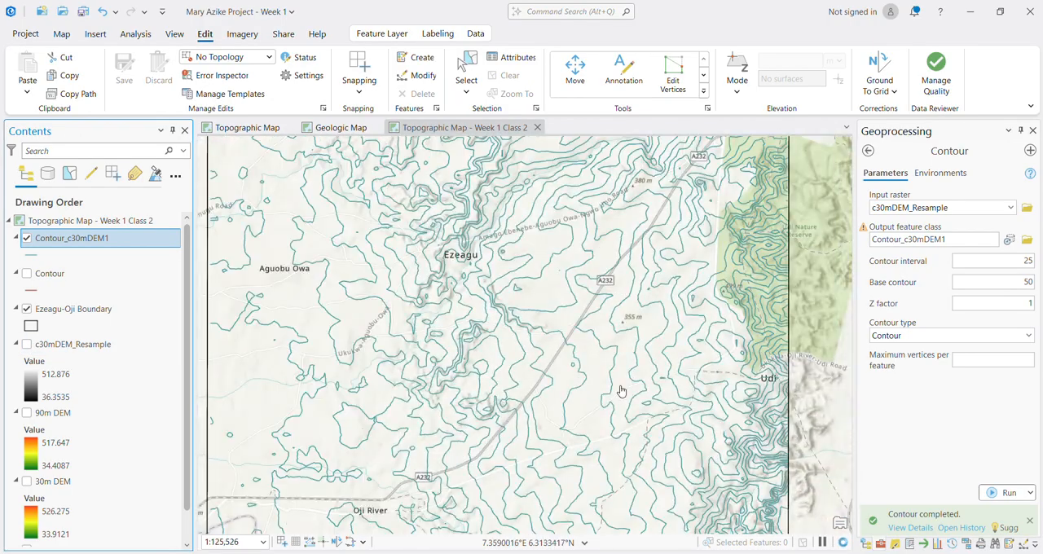
{"action": "scroll", "coordinate": [544, 364], "scroll_direction": "up", "scroll_amount": 2}
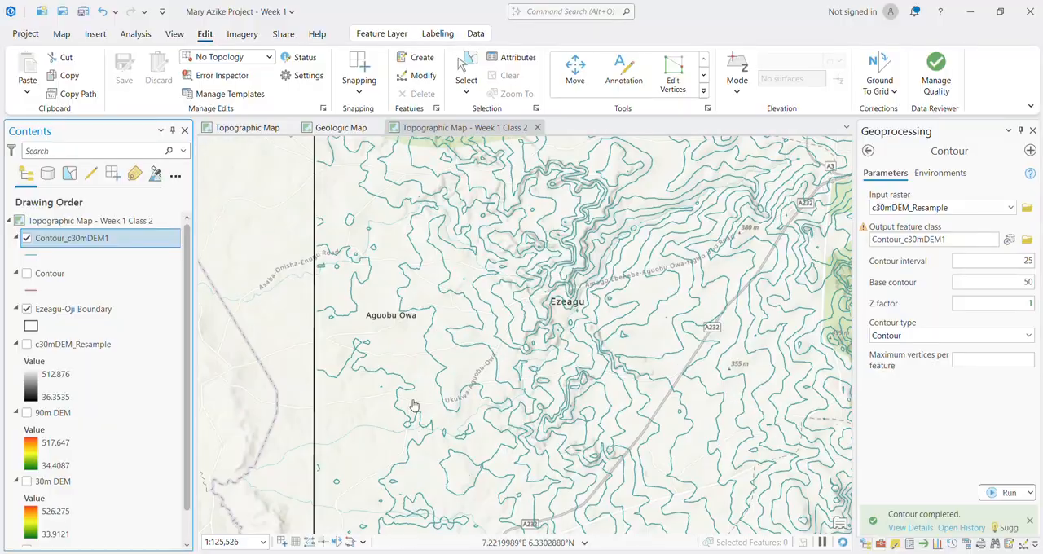
{"action": "scroll", "coordinate": [395, 471], "scroll_direction": "down", "scroll_amount": 2}
{"action": "scroll", "coordinate": [526, 278], "scroll_direction": "up", "scroll_amount": 3}
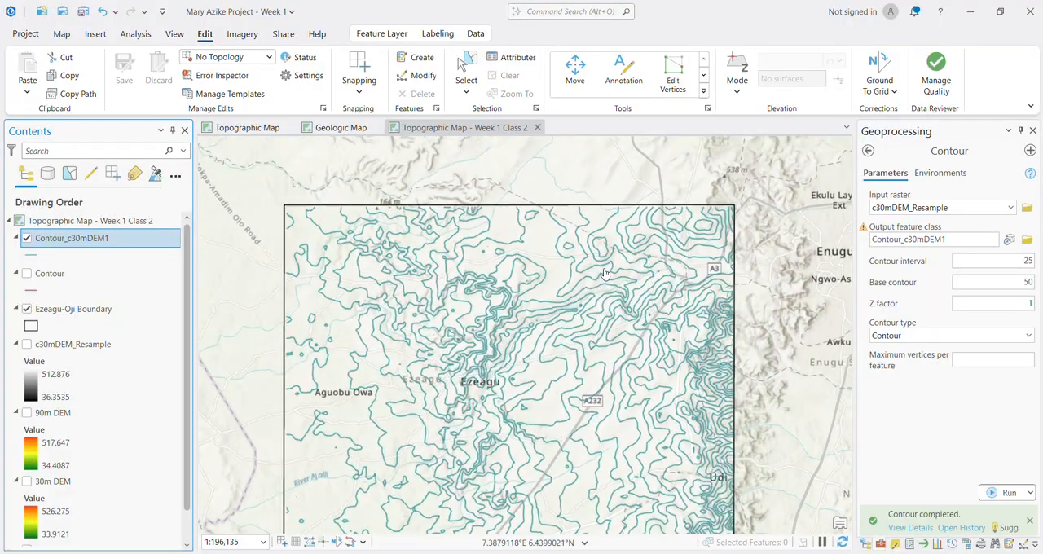
{"action": "scroll", "coordinate": [481, 326], "scroll_direction": "up", "scroll_amount": 2}
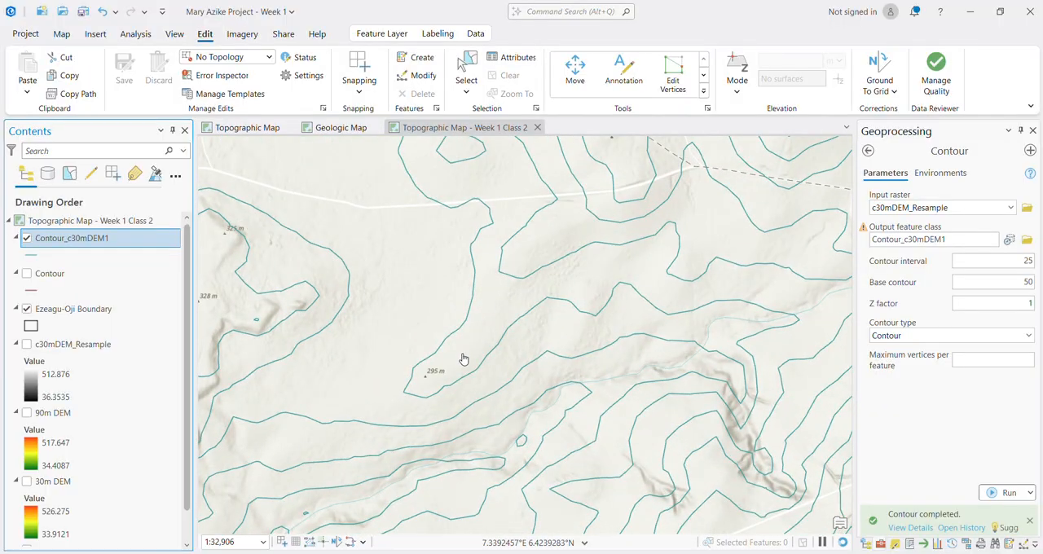
{"action": "scroll", "coordinate": [463, 360], "scroll_direction": "down", "scroll_amount": 3}
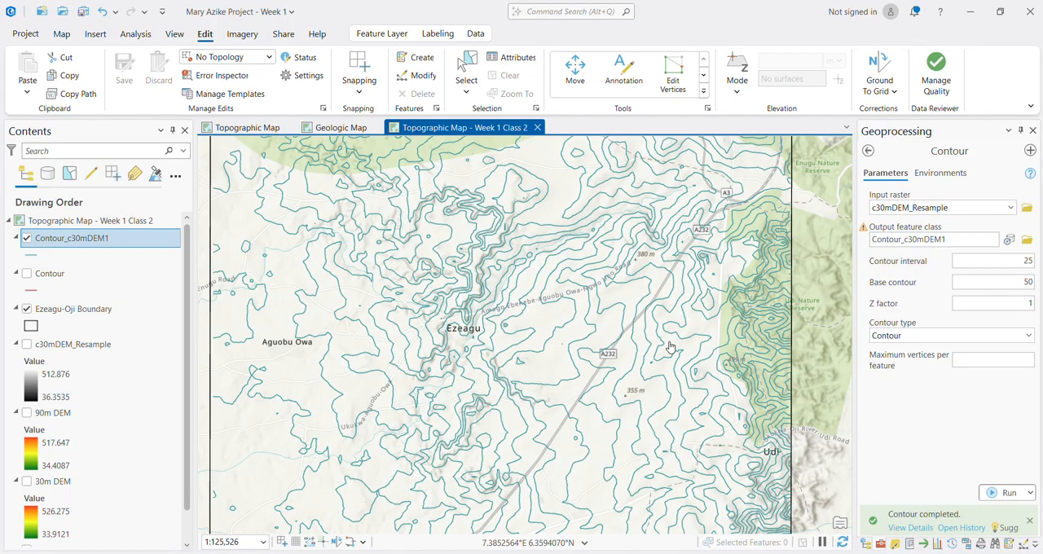
Step: Show the 30m DEM beneath the contours to compare the lines with the terrain
{"action": "left_click", "coordinate": [26, 482]}
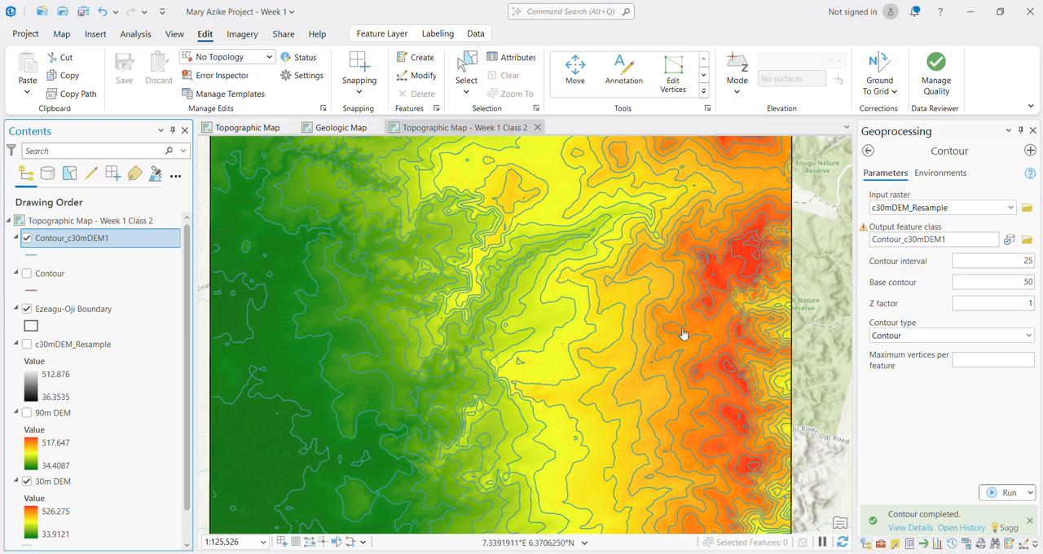
{"action": "scroll", "coordinate": [575, 361], "scroll_direction": "down", "scroll_amount": 2}
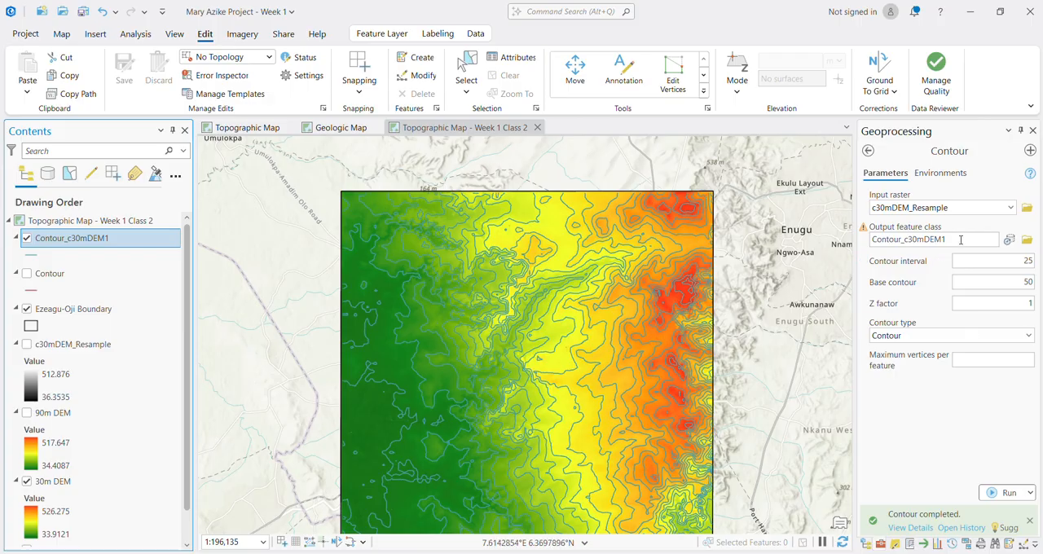
Step: Generate contours from c30mDEM_Resample with interval 40 and base contour 80, naming the output Contour_c30mDEM2
{"action": "left_click_drag", "start_coordinate": [1021, 261], "coordinate": [1042, 265]}
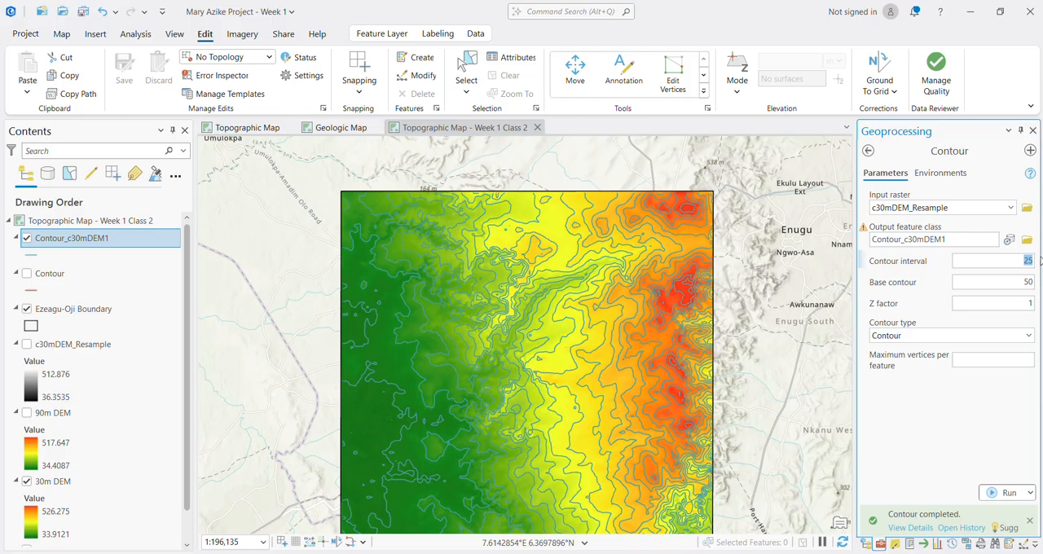
{"action": "type", "text": "4"}
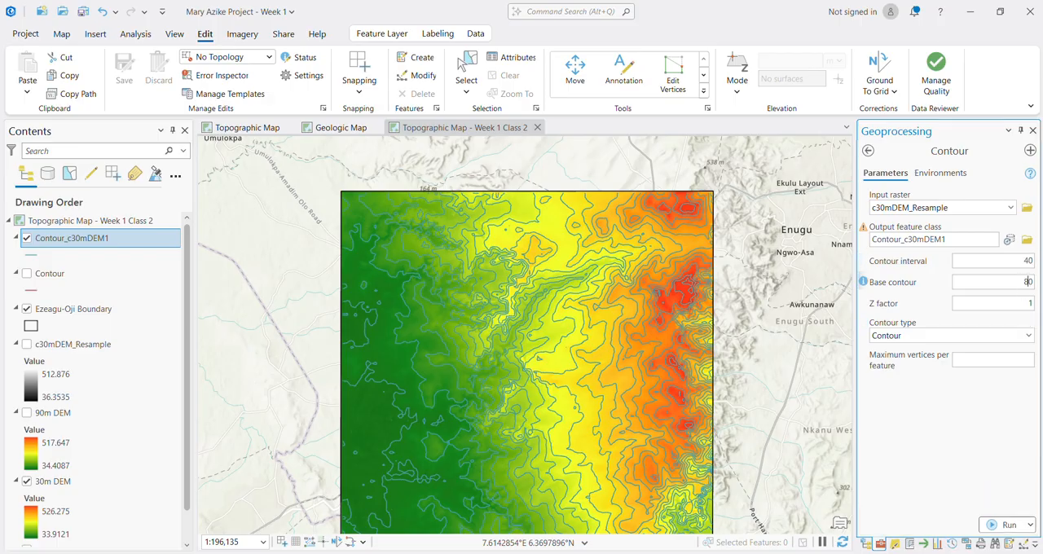
{"action": "left_click", "coordinate": [951, 239]}
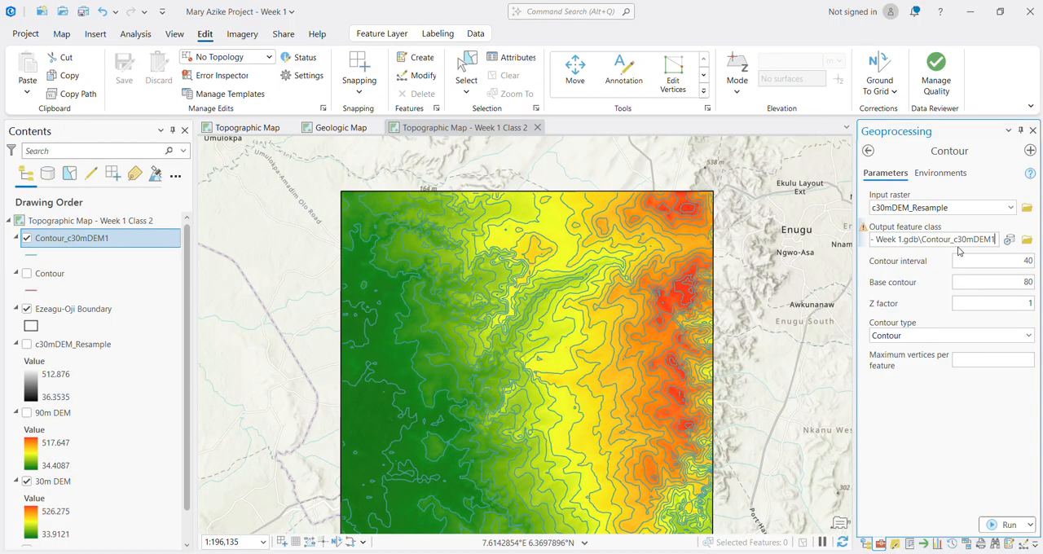
{"action": "key", "text": "BackSpace"}
{"action": "type", "text": "2"}
{"action": "left_click", "coordinate": [970, 433]}
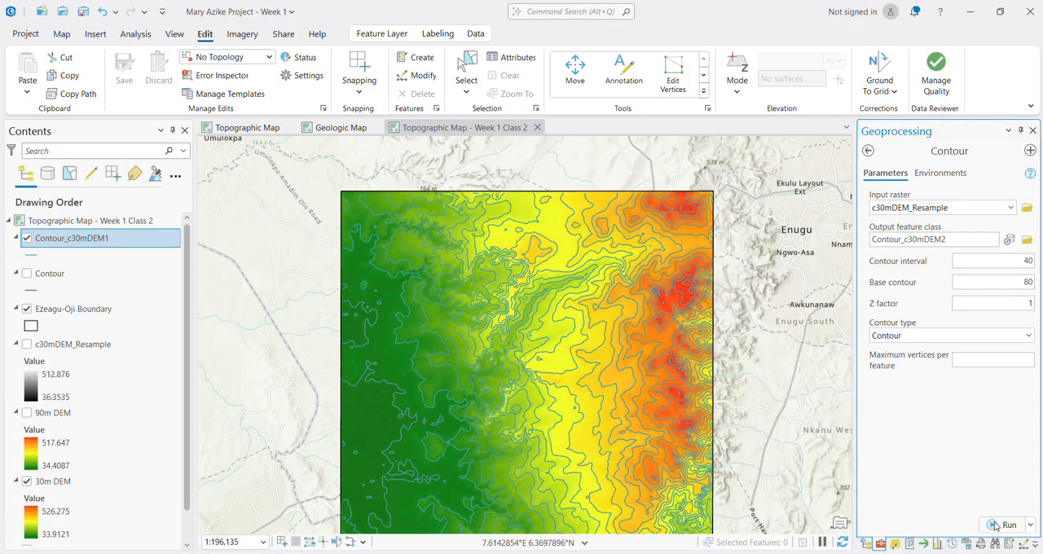
{"action": "left_click_drag", "start_coordinate": [597, 388], "coordinate": [602, 347]}
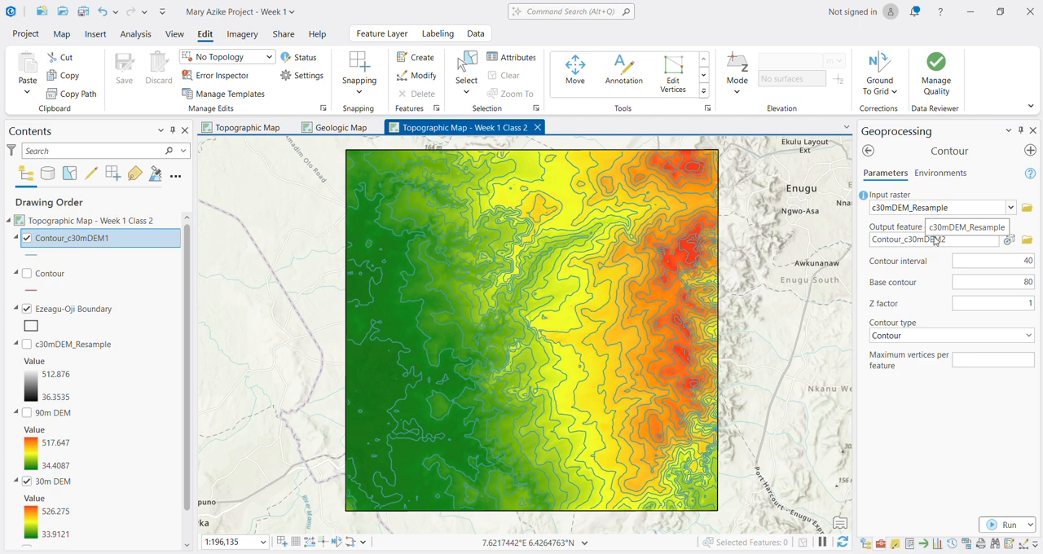
{"action": "left_click", "coordinate": [994, 525]}
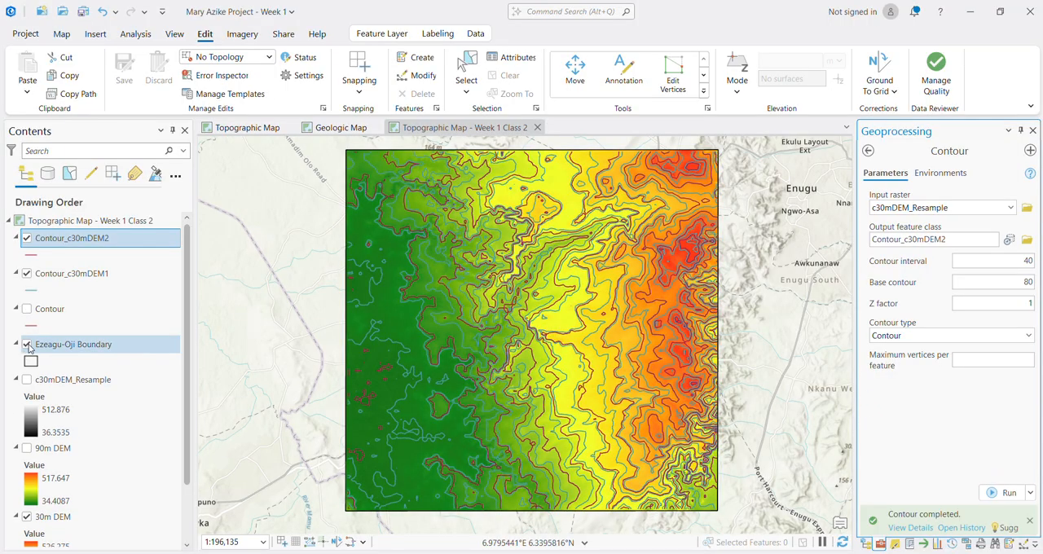
Step: Hide the Contour_c30mDEM1 and 30m DEM layers
{"action": "left_click", "coordinate": [26, 273]}
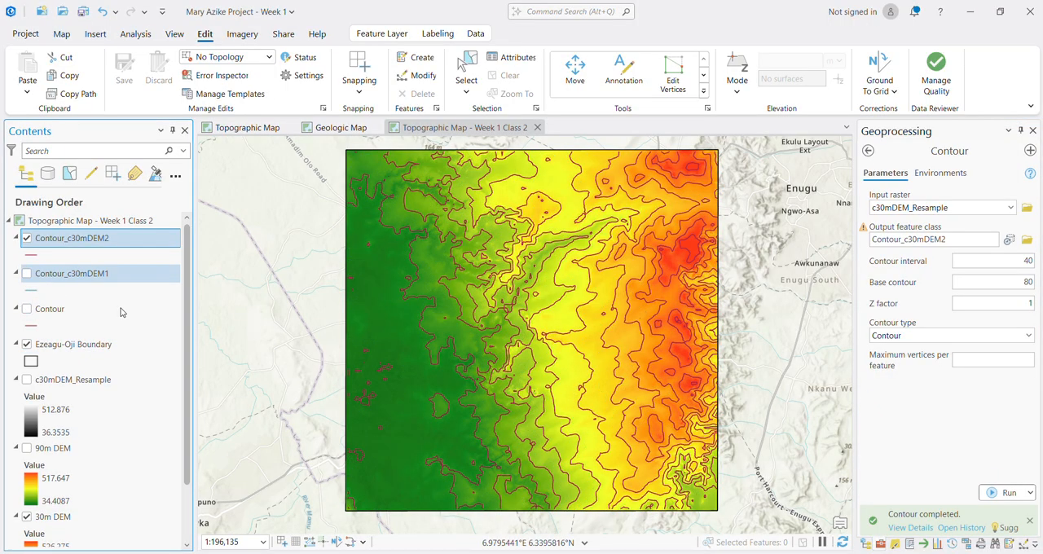
{"action": "left_click", "coordinate": [26, 517]}
Step: Examine the spacing and shape of the Contour_c30mDEM2 lines across the whole boundary area, up close and at full extent
{"action": "scroll", "coordinate": [613, 319], "scroll_direction": "up", "scroll_amount": 4}
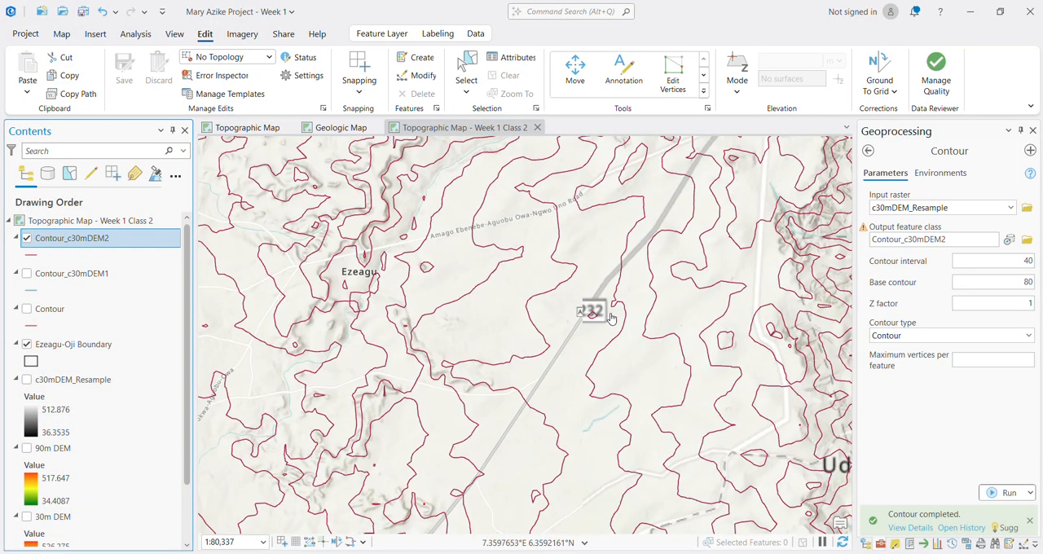
{"action": "scroll", "coordinate": [613, 319], "scroll_direction": "down", "scroll_amount": 4}
{"action": "scroll", "coordinate": [628, 338], "scroll_direction": "up", "scroll_amount": 4}
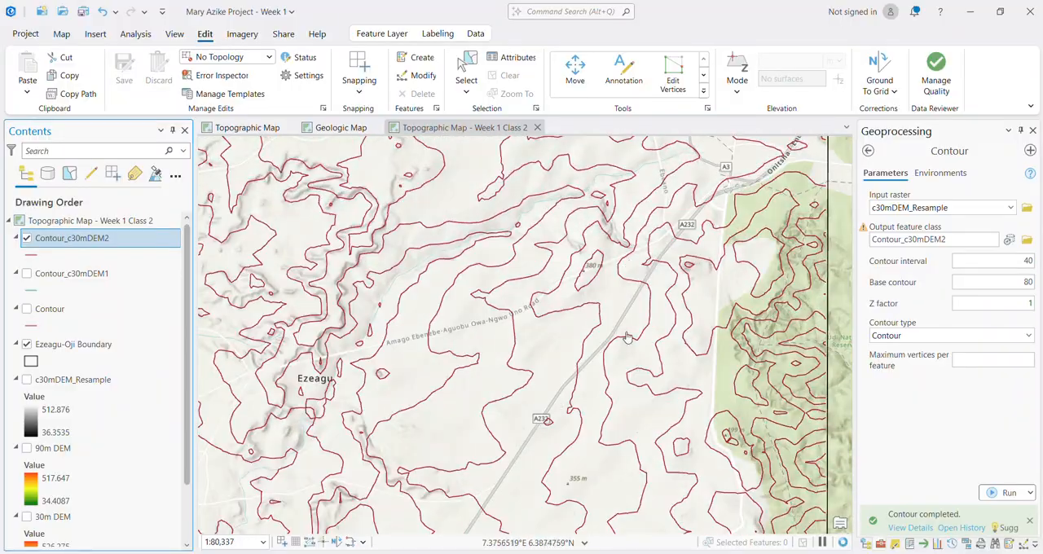
{"action": "scroll", "coordinate": [628, 338], "scroll_direction": "up", "scroll_amount": 3}
{"action": "scroll", "coordinate": [644, 334], "scroll_direction": "down", "scroll_amount": 7}
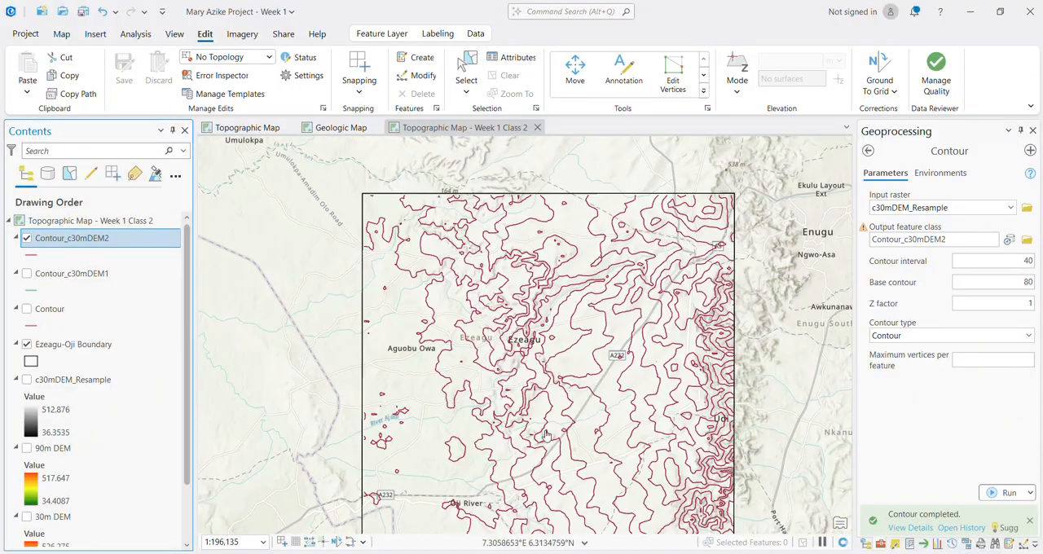
{"action": "left_click_drag", "start_coordinate": [546, 435], "coordinate": [550, 369]}
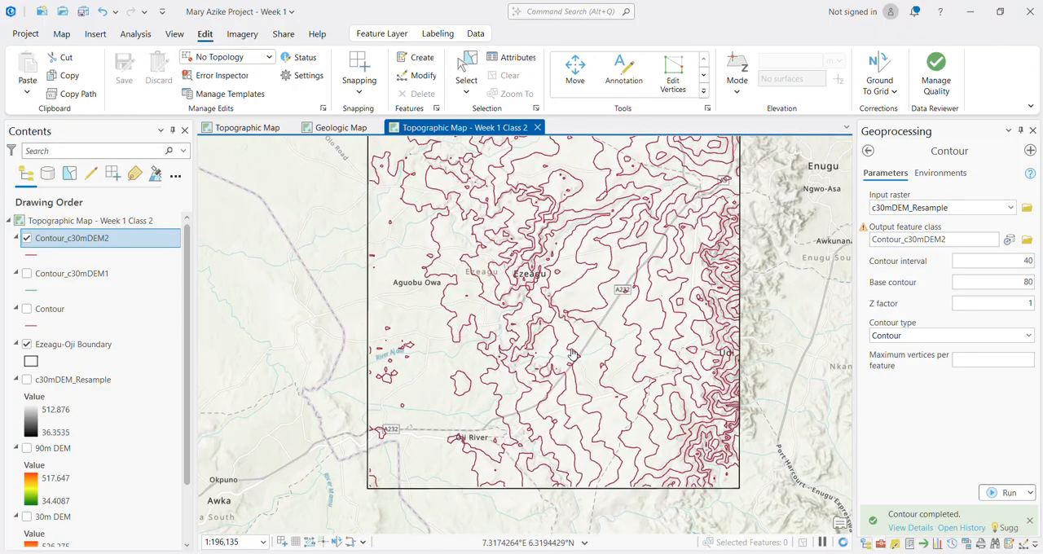
{"action": "scroll", "coordinate": [573, 354], "scroll_direction": "down", "scroll_amount": 3}
{"action": "scroll", "coordinate": [593, 318], "scroll_direction": "up", "scroll_amount": 3}
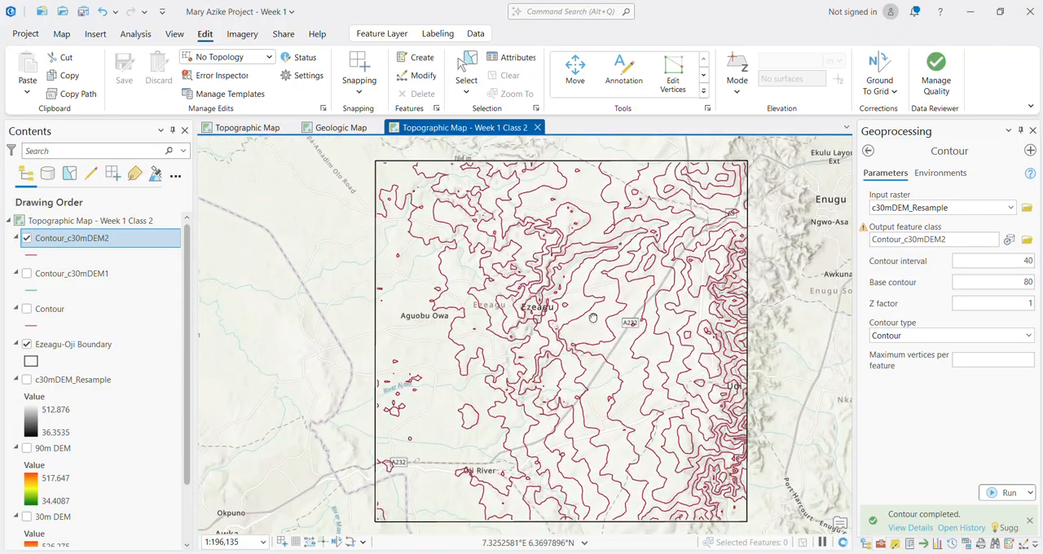
{"action": "scroll", "coordinate": [601, 461], "scroll_direction": "up", "scroll_amount": 5}
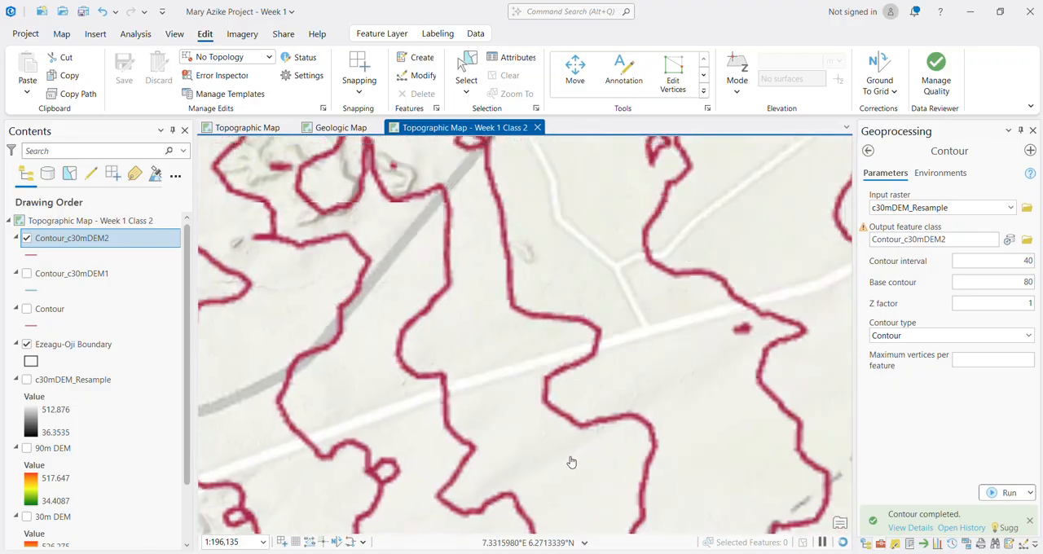
{"action": "scroll", "coordinate": [571, 433], "scroll_direction": "up", "scroll_amount": 4}
{"action": "scroll", "coordinate": [570, 432], "scroll_direction": "down", "scroll_amount": 8}
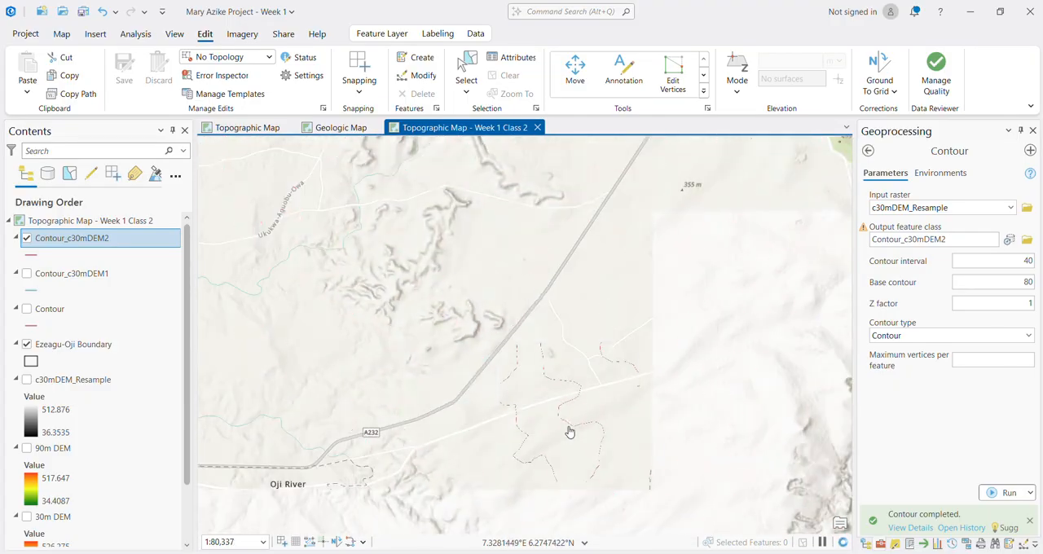
{"action": "scroll", "coordinate": [568, 435], "scroll_direction": "down", "scroll_amount": 4}
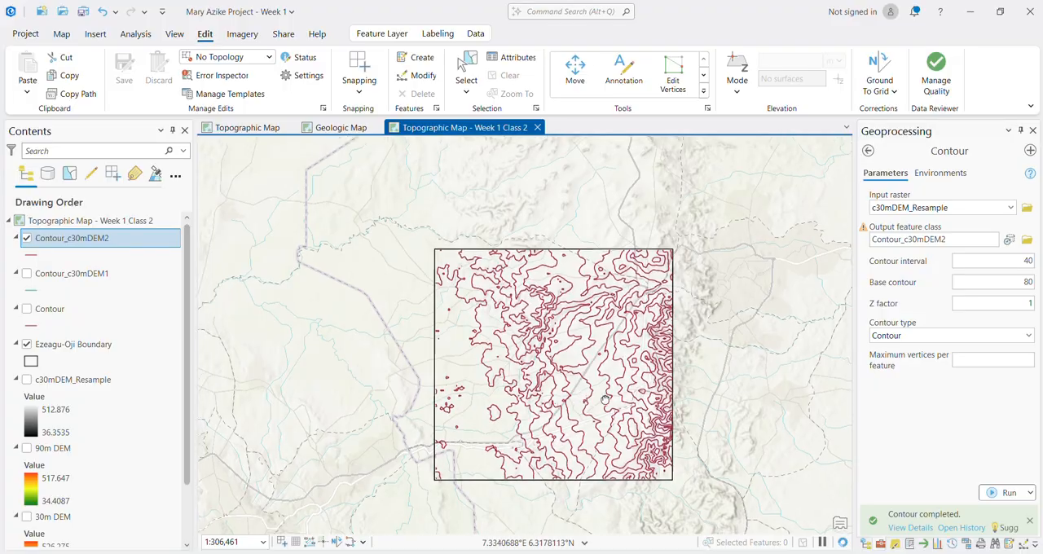
{"action": "scroll", "coordinate": [604, 400], "scroll_direction": "up", "scroll_amount": 2}
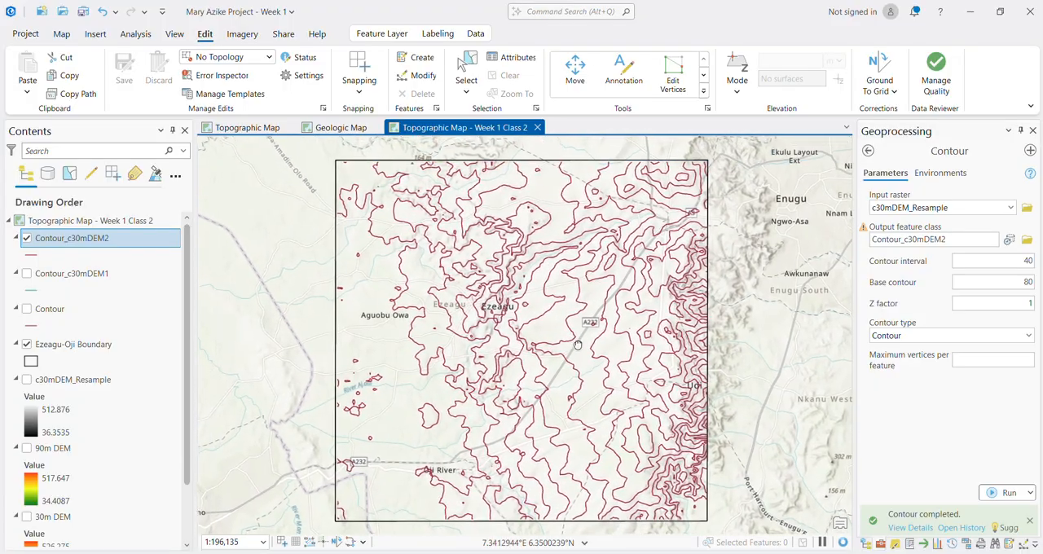
{"action": "left_click_drag", "start_coordinate": [577, 344], "coordinate": [584, 343]}
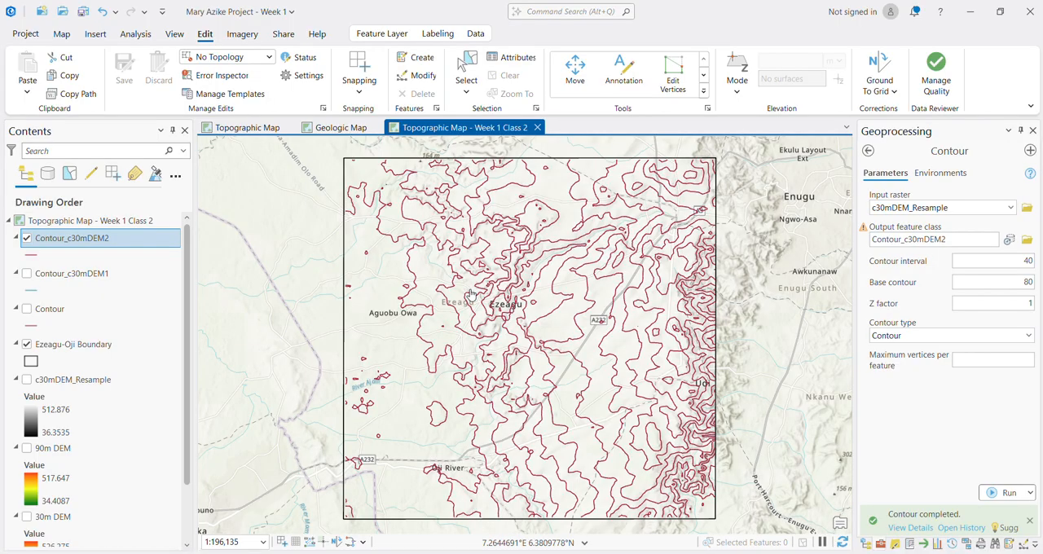
{"action": "left_click", "coordinate": [71, 247]}
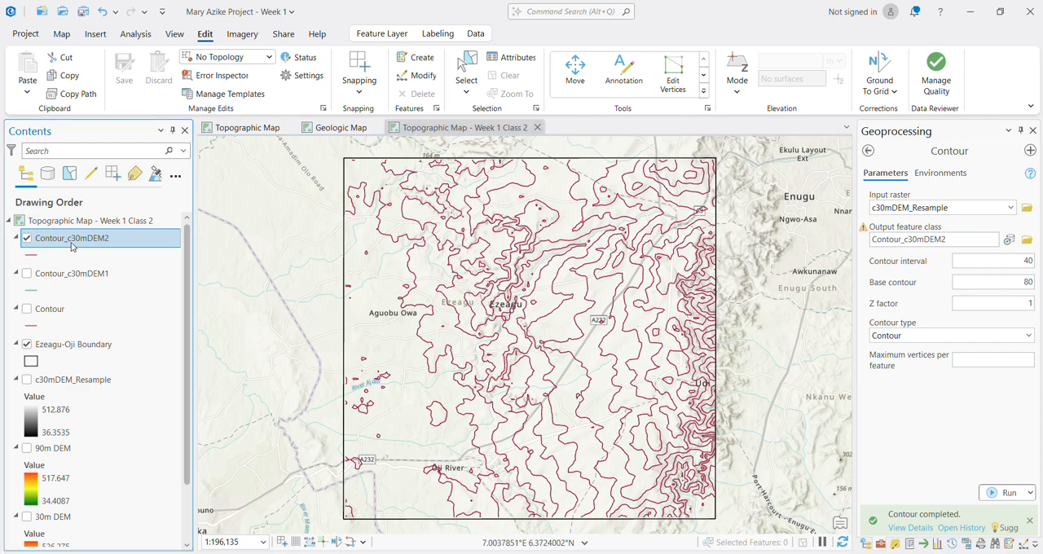
Step: Collapse the legends of the Contour, Contour_c30mDEM1, 90m DEM, c30mDEM_Resample and Ezeagu-Oji Boundary layers
{"action": "right_click", "coordinate": [72, 246]}
{"action": "left_click", "coordinate": [63, 246]}
{"action": "left_click", "coordinate": [16, 309]}
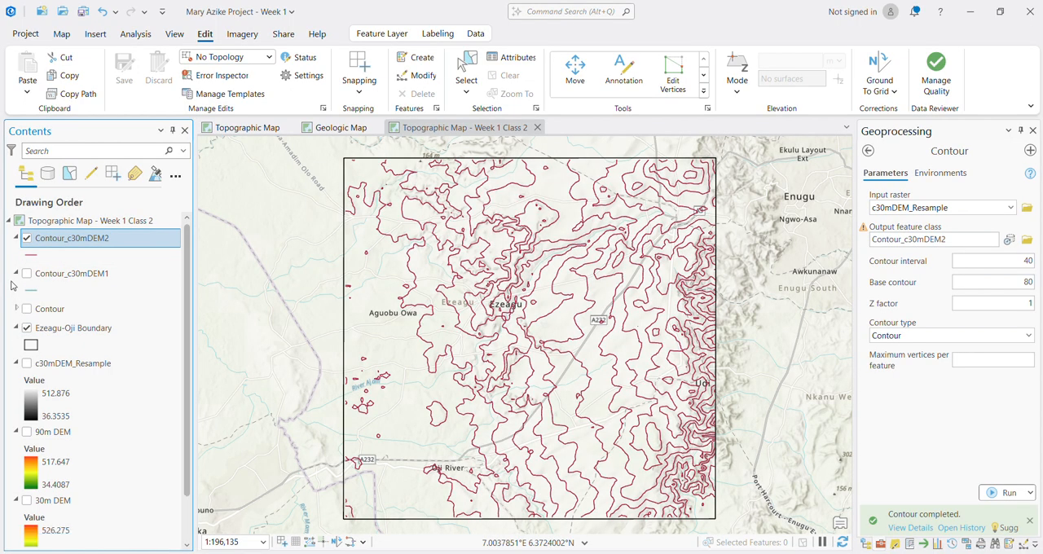
{"action": "left_click", "coordinate": [16, 274]}
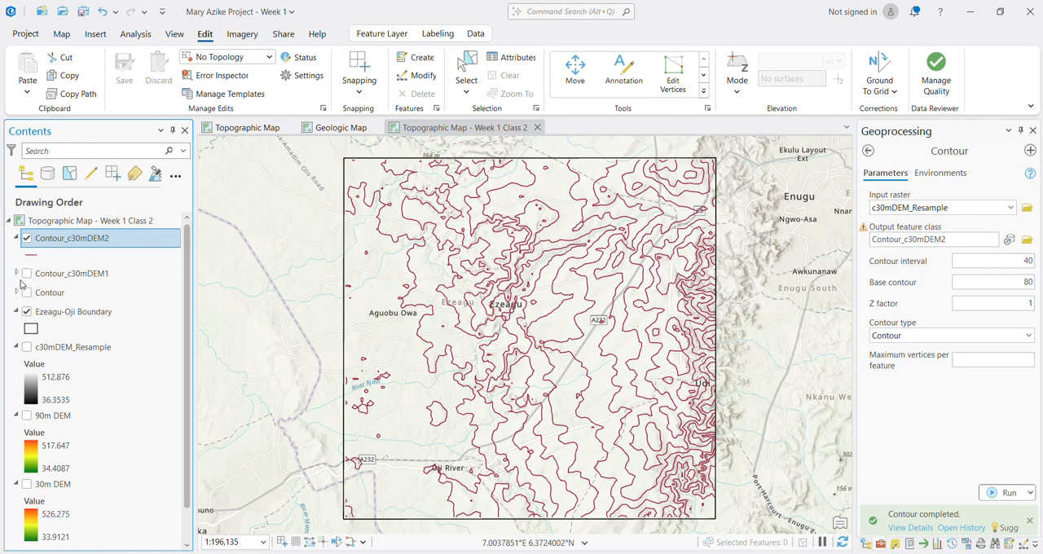
{"action": "left_click", "coordinate": [17, 415]}
{"action": "left_click", "coordinate": [17, 347]}
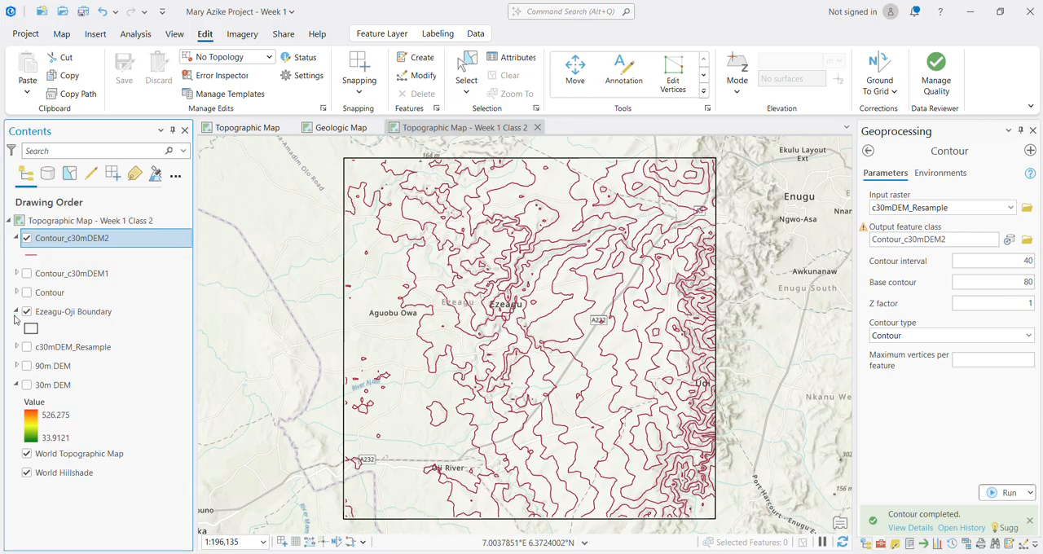
{"action": "left_click", "coordinate": [16, 313]}
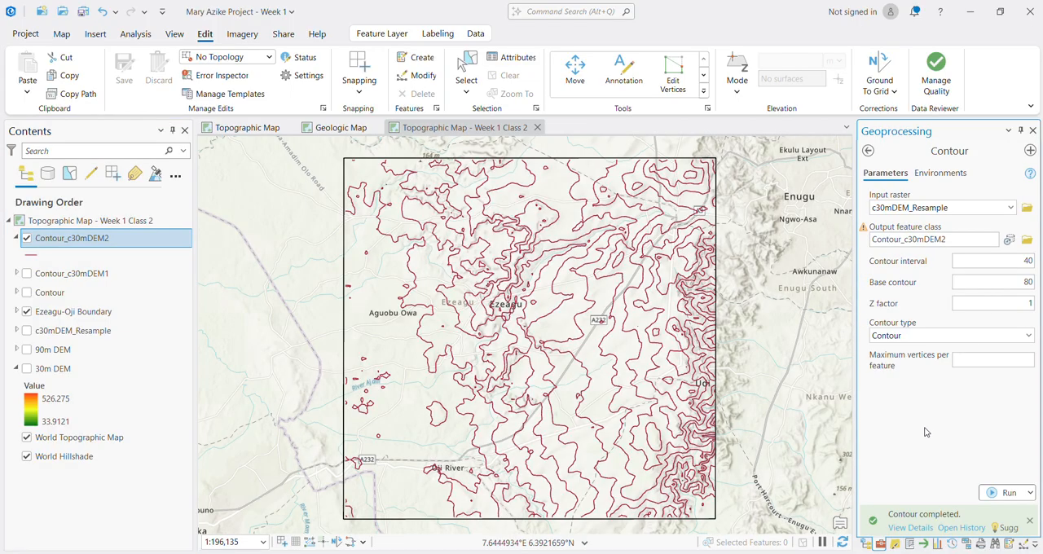
Step: Open the symbology settings of the Contour_c30mDEM2 layer
{"action": "left_click", "coordinate": [60, 244]}
{"action": "left_click", "coordinate": [69, 257]}
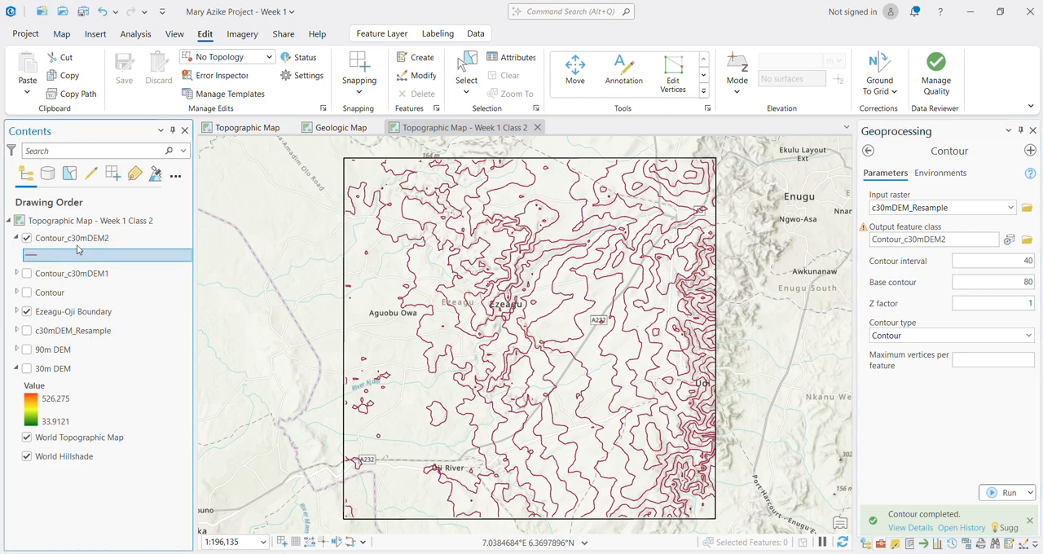
{"action": "left_click", "coordinate": [89, 234]}
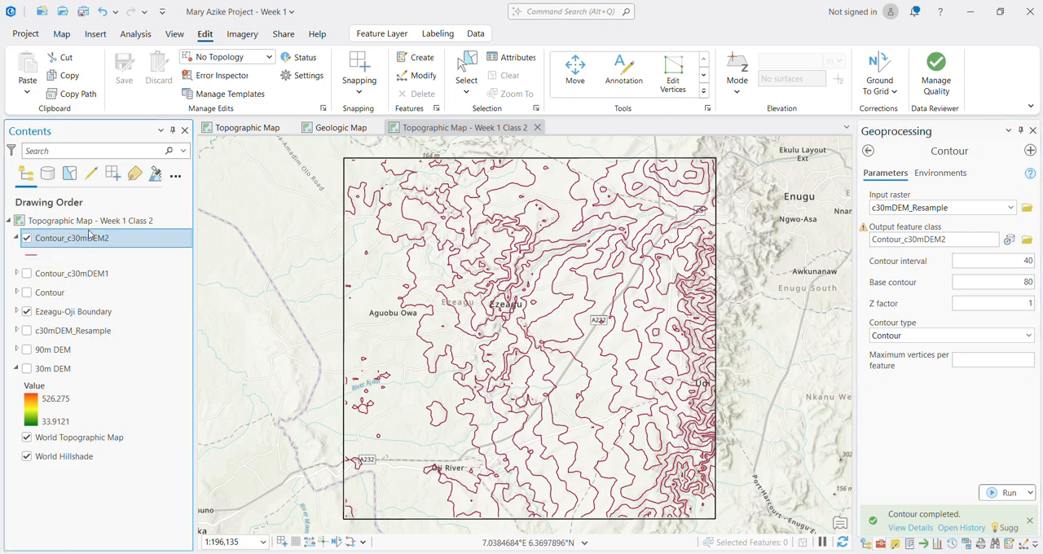
{"action": "left_click", "coordinate": [369, 36]}
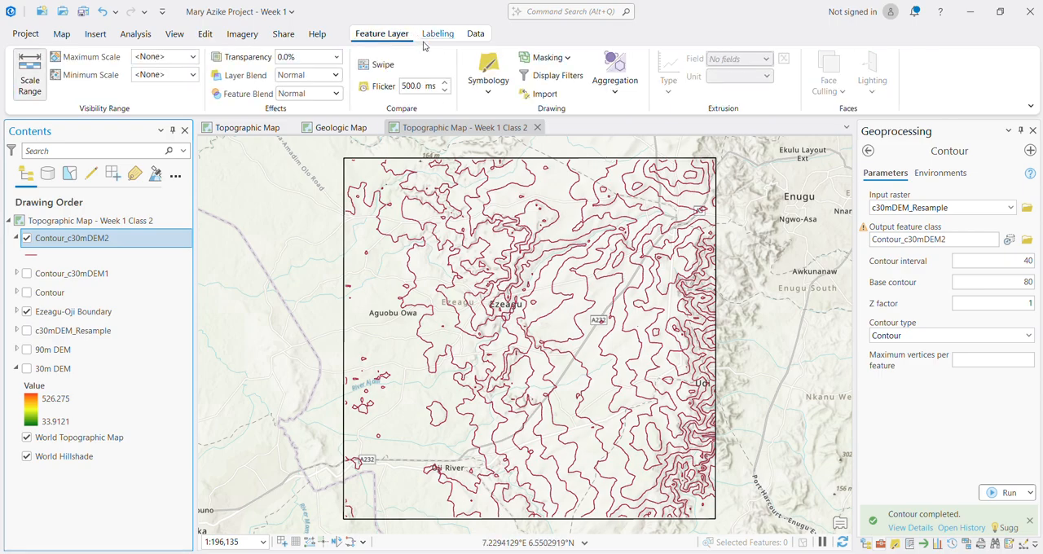
{"action": "left_click", "coordinate": [490, 93]}
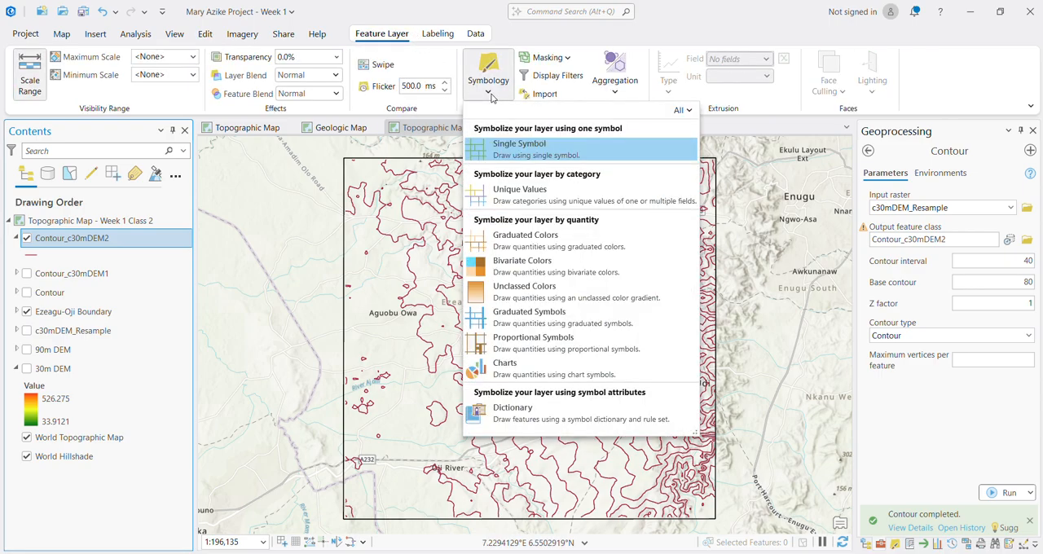
{"action": "left_click", "coordinate": [490, 93]}
{"action": "left_click", "coordinate": [490, 93]}
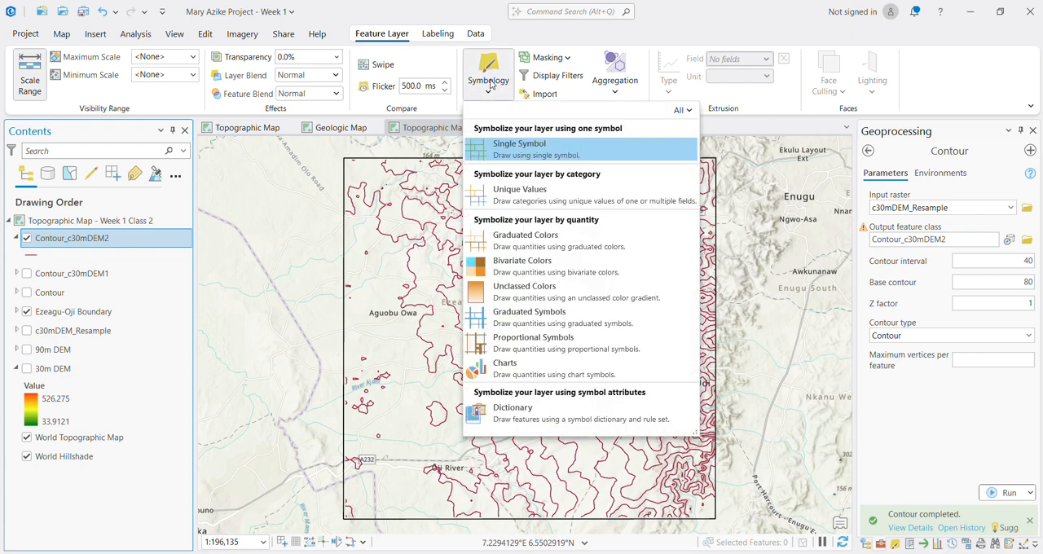
{"action": "left_click", "coordinate": [452, 114]}
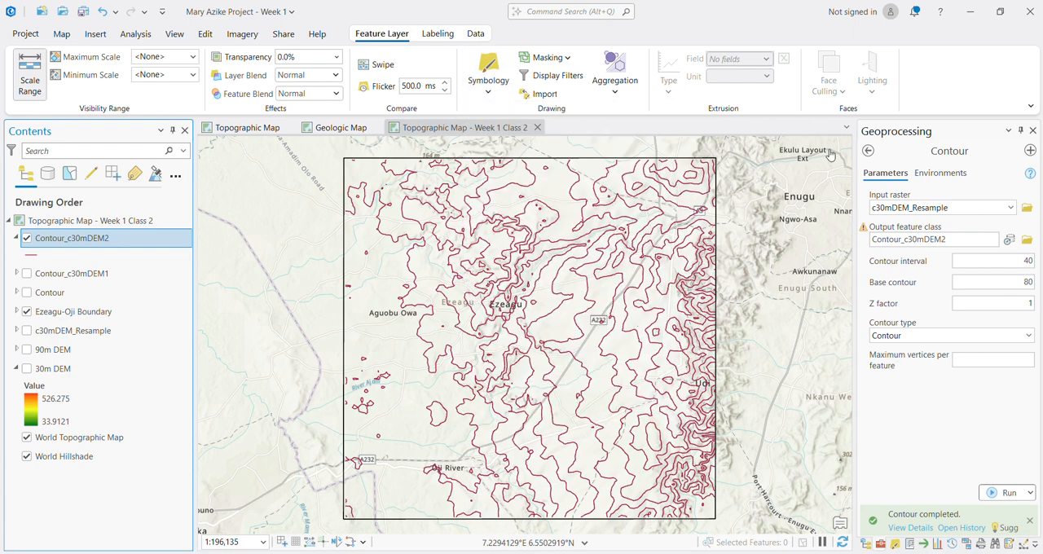
{"action": "left_click", "coordinate": [894, 546]}
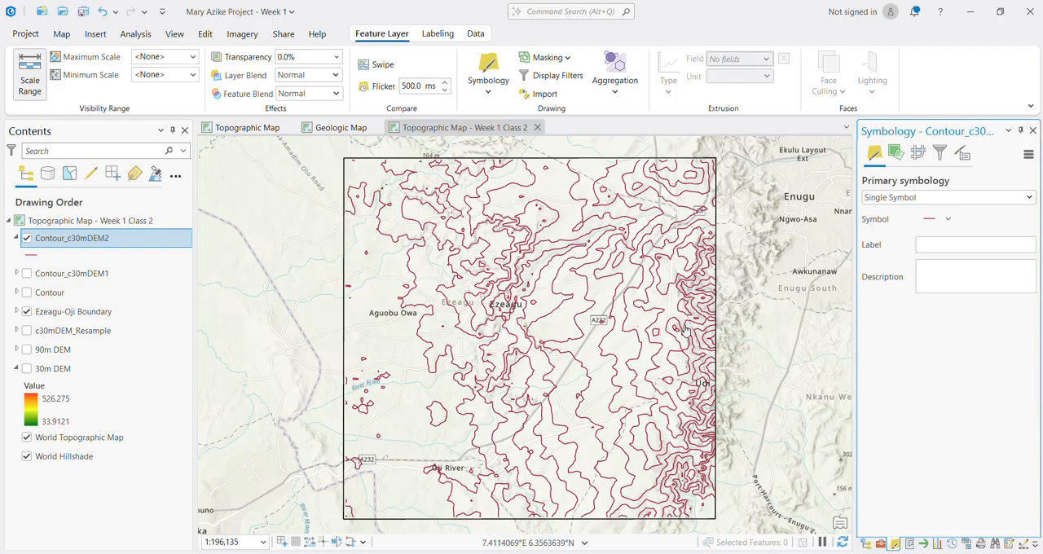
Step: Symbolize Contour_c30mDEM2 with Unique Values based on the Contour field and review the resulting classes
{"action": "left_click", "coordinate": [886, 204]}
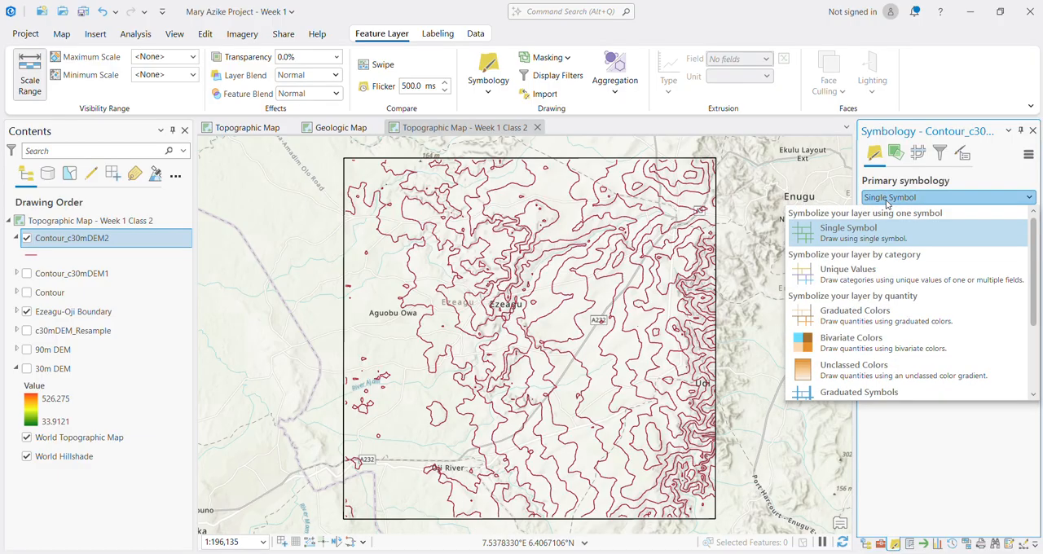
{"action": "left_click", "coordinate": [851, 278]}
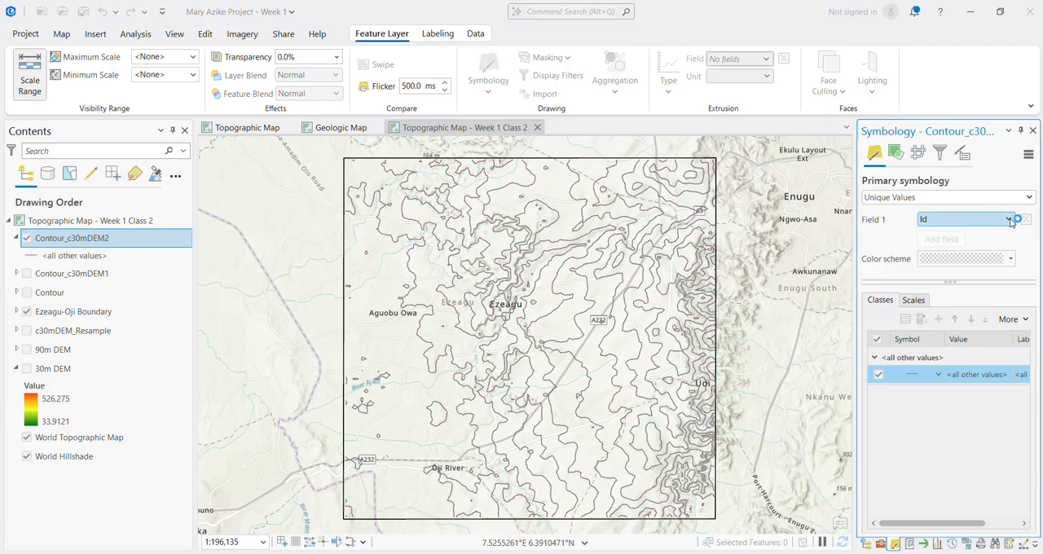
{"action": "left_click", "coordinate": [1008, 219]}
{"action": "left_click", "coordinate": [980, 251]}
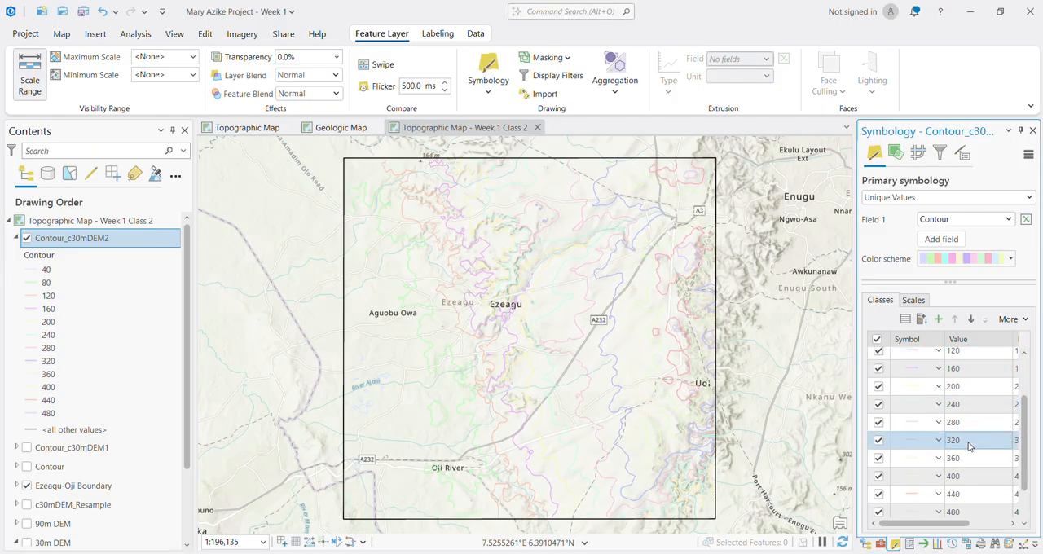
{"action": "scroll", "coordinate": [967, 448], "scroll_direction": "down", "scroll_amount": 3}
{"action": "scroll", "coordinate": [968, 448], "scroll_direction": "up", "scroll_amount": 3}
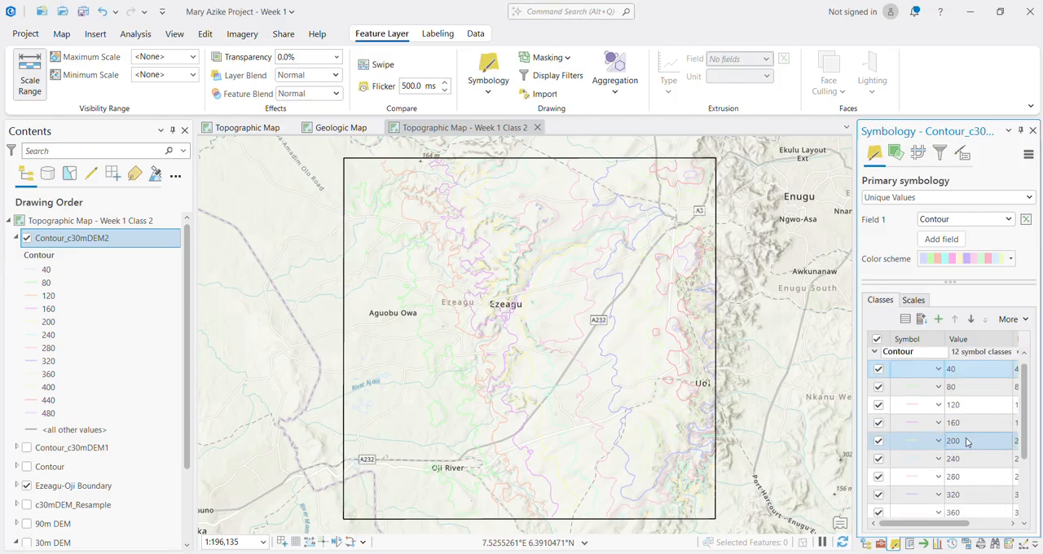
{"action": "left_click", "coordinate": [1004, 220]}
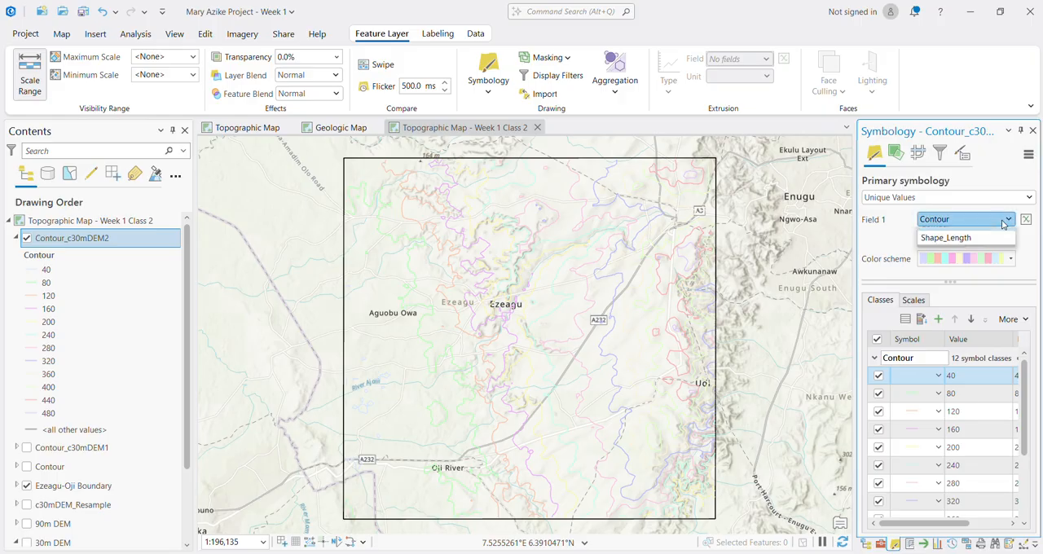
{"action": "left_click", "coordinate": [946, 245]}
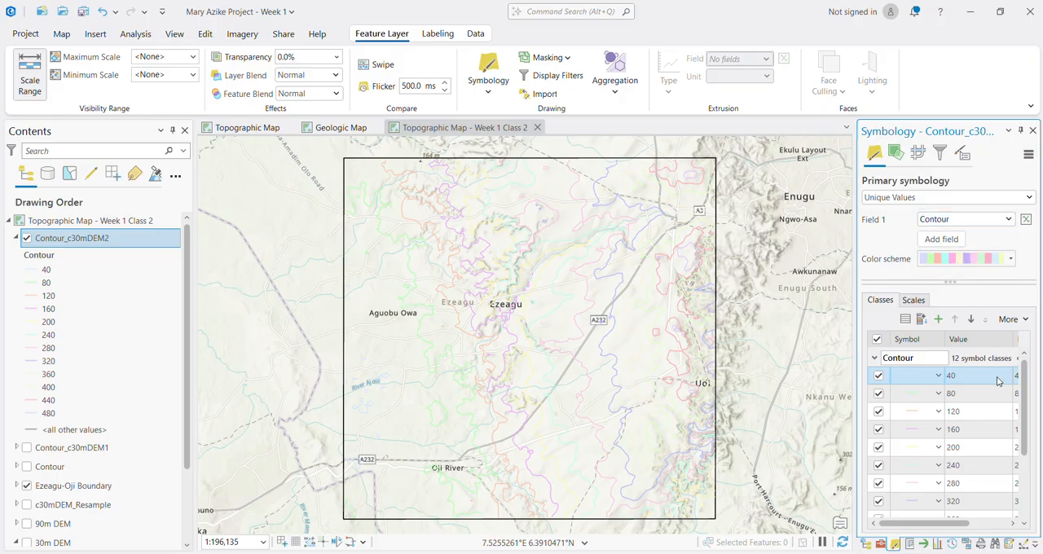
{"action": "scroll", "coordinate": [982, 448], "scroll_direction": "down", "scroll_amount": 3}
{"action": "scroll", "coordinate": [964, 440], "scroll_direction": "up", "scroll_amount": 3}
{"action": "left_click", "coordinate": [957, 402], "text": "shift"}
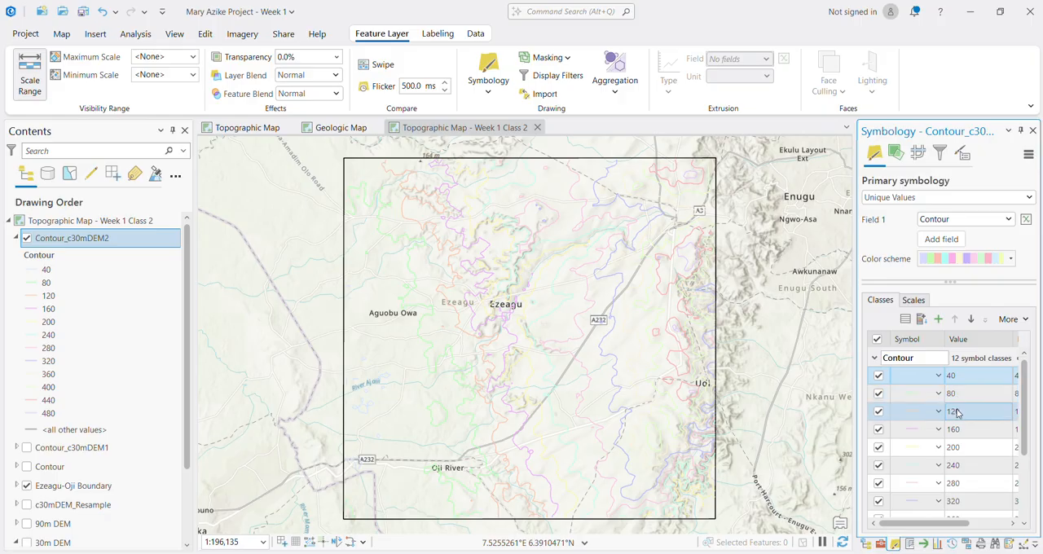
{"action": "left_click", "coordinate": [959, 397]}
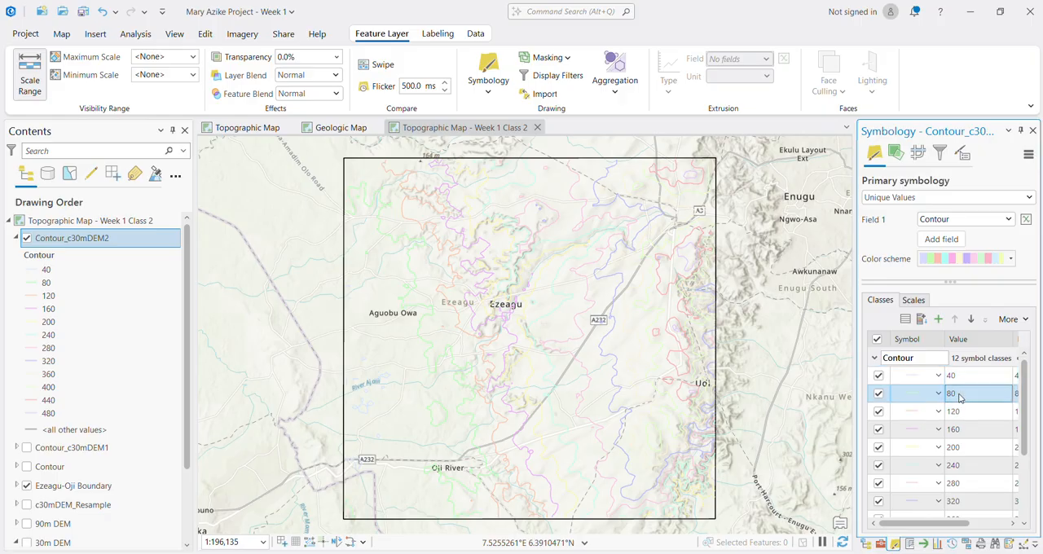
{"action": "left_click", "coordinate": [959, 416], "text": "shift"}
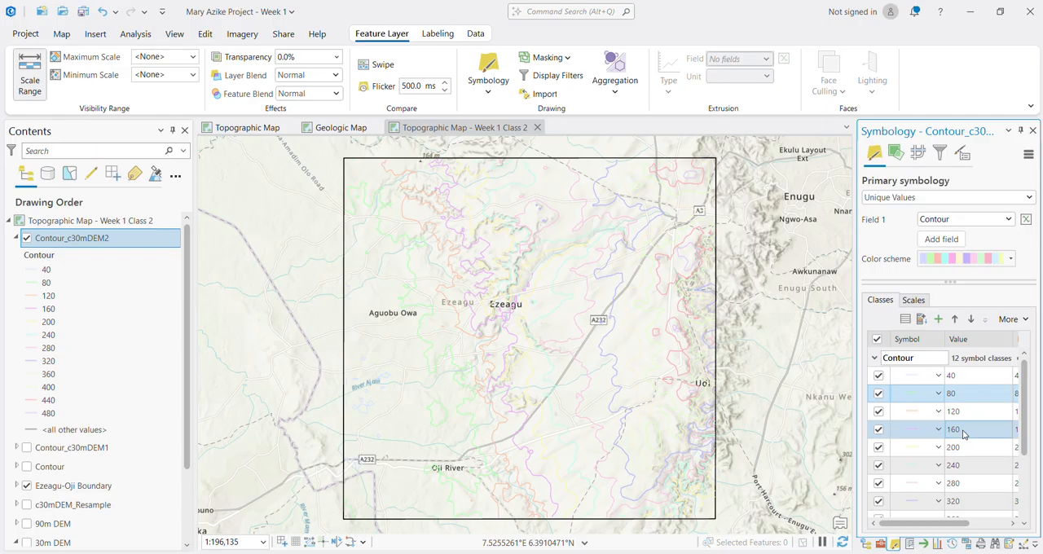
{"action": "left_click", "coordinate": [963, 433], "text": "ctrl"}
{"action": "left_click", "coordinate": [975, 467], "text": "ctrl"}
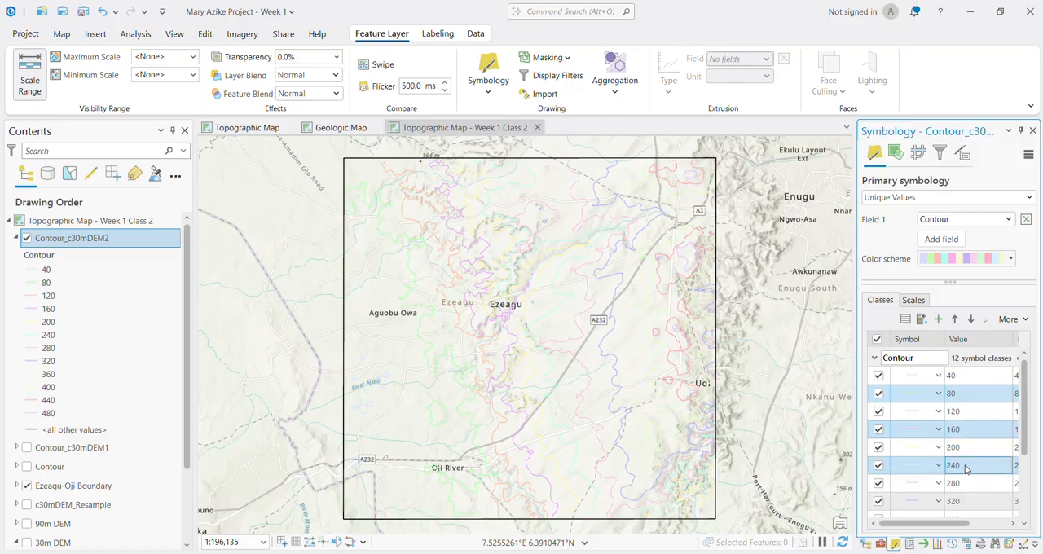
{"action": "scroll", "coordinate": [966, 471], "scroll_direction": "down", "scroll_amount": 2}
{"action": "left_click", "coordinate": [966, 474], "text": "ctrl"}
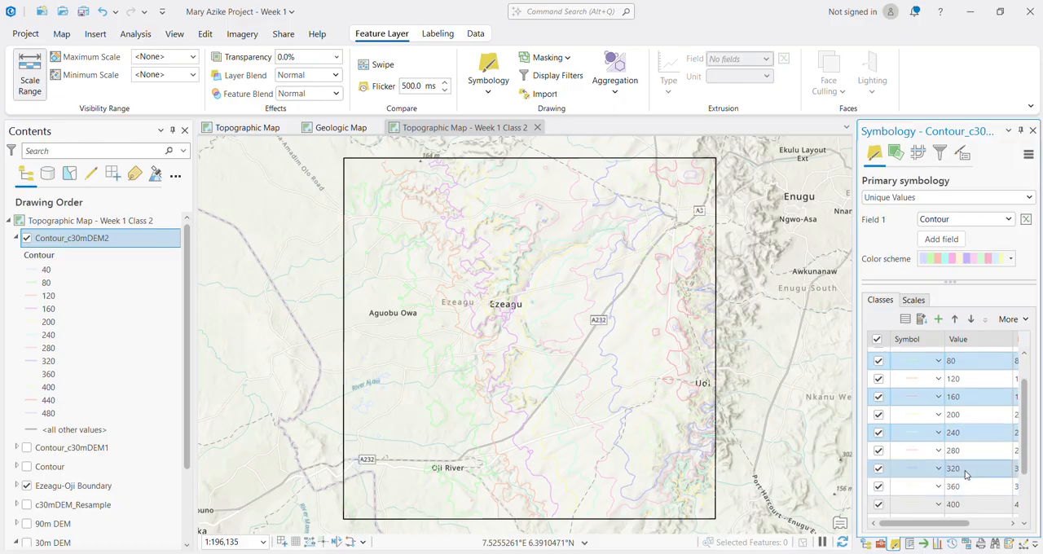
{"action": "scroll", "coordinate": [966, 474], "scroll_direction": "down", "scroll_amount": 2}
{"action": "scroll", "coordinate": [965, 474], "scroll_direction": "down", "scroll_amount": 2}
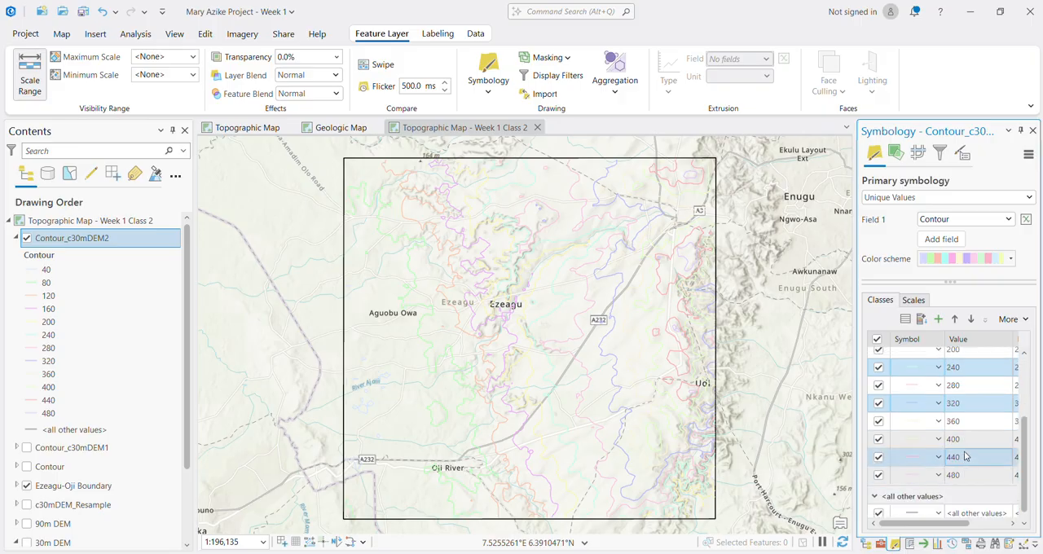
{"action": "left_click", "coordinate": [966, 444], "text": "ctrl"}
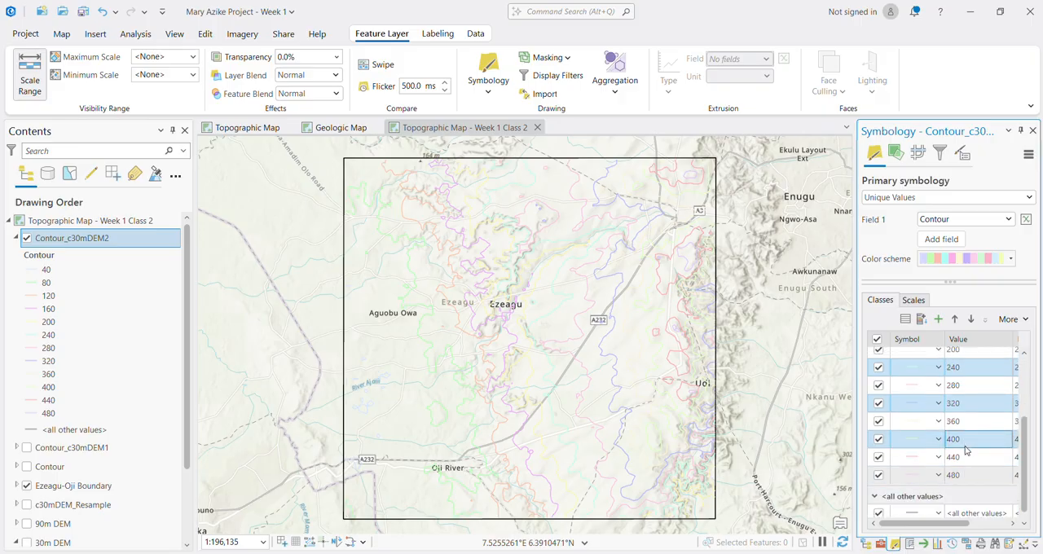
{"action": "left_click", "coordinate": [969, 476], "text": "ctrl"}
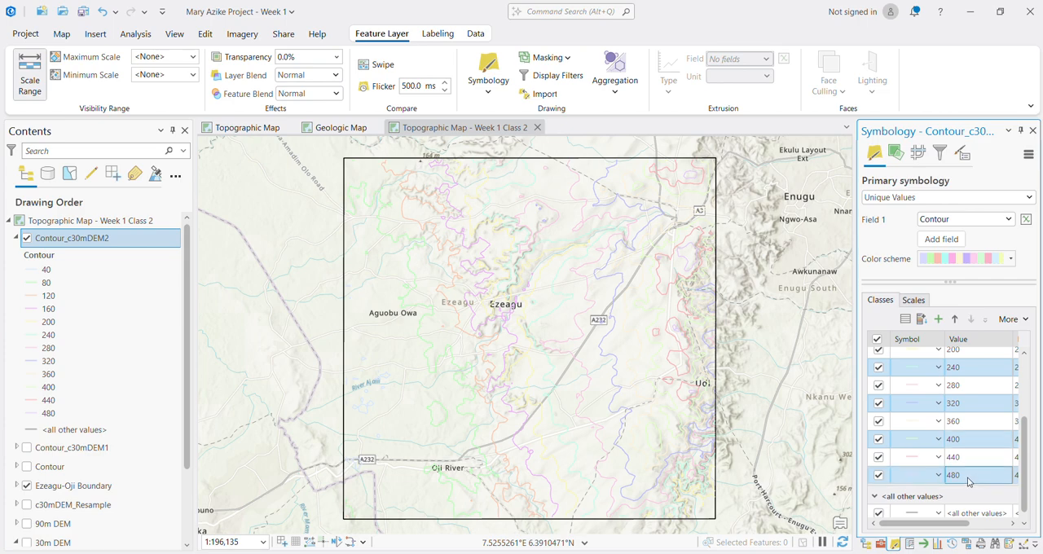
{"action": "left_click", "coordinate": [968, 420], "text": "ctrl"}
{"action": "scroll", "coordinate": [969, 420], "scroll_direction": "up", "scroll_amount": 2}
{"action": "scroll", "coordinate": [970, 420], "scroll_direction": "up", "scroll_amount": 3}
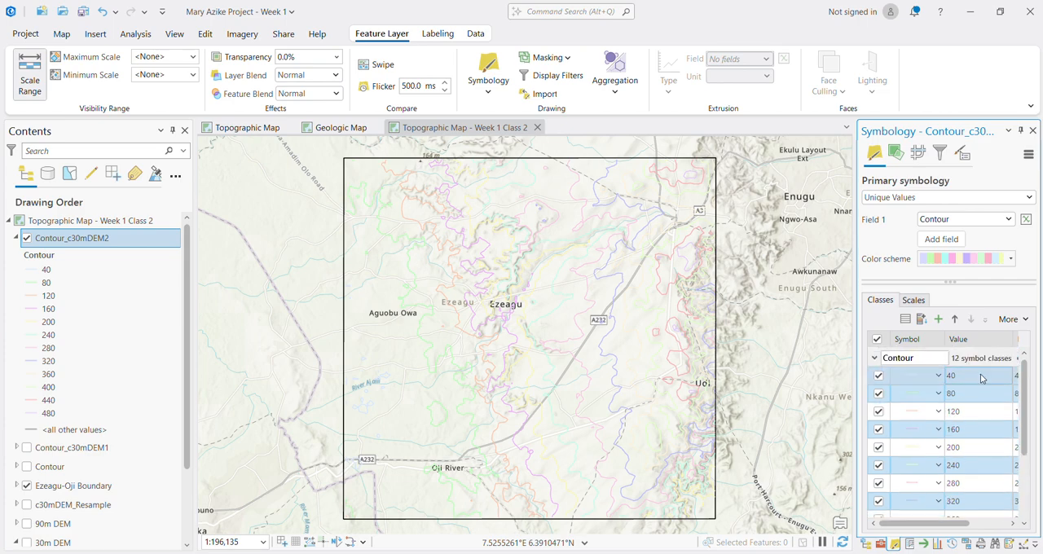
{"action": "left_click", "coordinate": [977, 419], "text": "ctrl"}
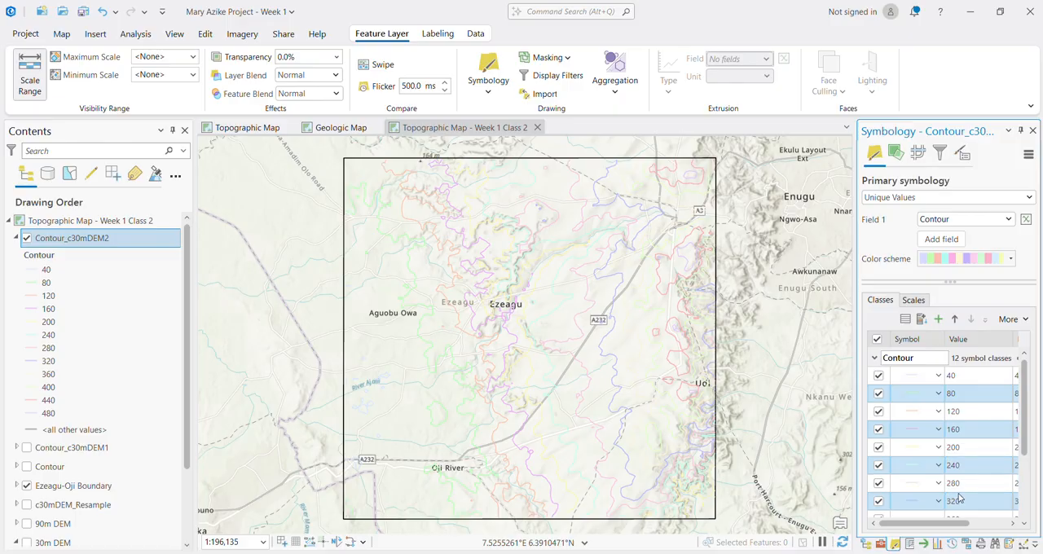
{"action": "scroll", "coordinate": [958, 501], "scroll_direction": "down", "scroll_amount": 1}
{"action": "scroll", "coordinate": [955, 505], "scroll_direction": "down", "scroll_amount": 2}
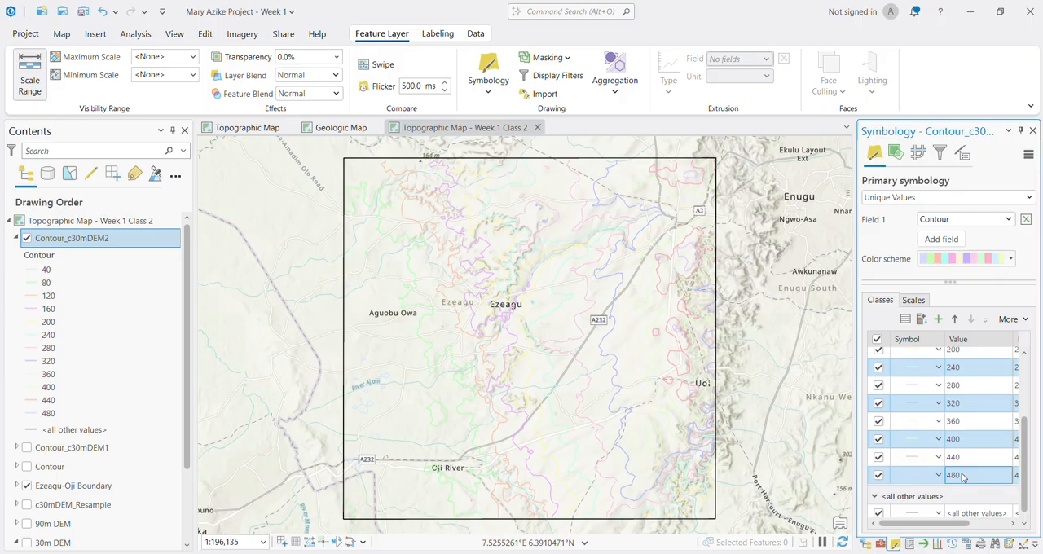
{"action": "scroll", "coordinate": [958, 407], "scroll_direction": "up", "scroll_amount": 3}
Step: Group the 80, 160, 240, 320, 400 and 480 contour values into one symbol class
{"action": "left_click", "coordinate": [956, 397]}
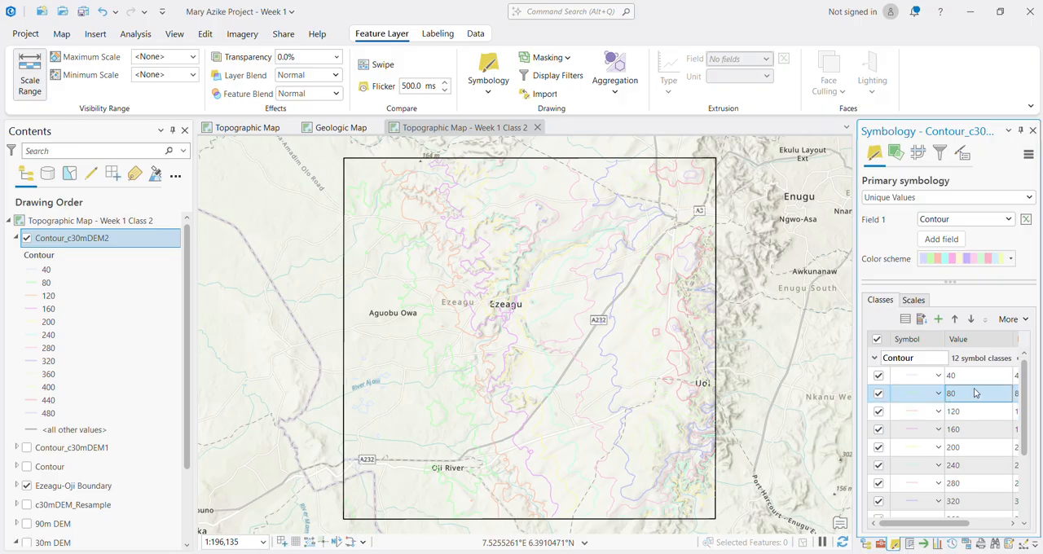
{"action": "left_click", "coordinate": [961, 435], "text": "ctrl"}
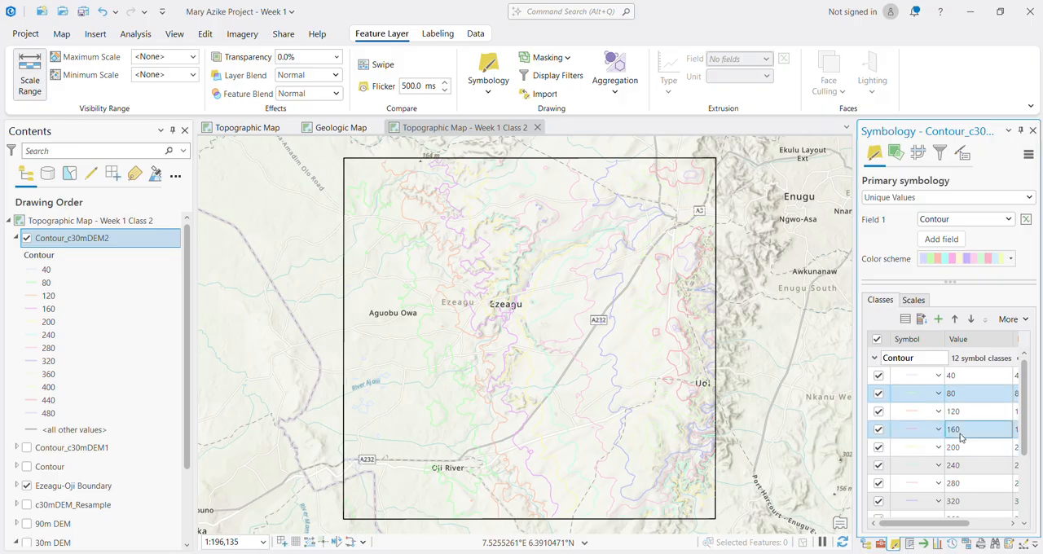
{"action": "left_click", "coordinate": [961, 468], "text": "ctrl"}
{"action": "left_click", "coordinate": [967, 505], "text": "ctrl"}
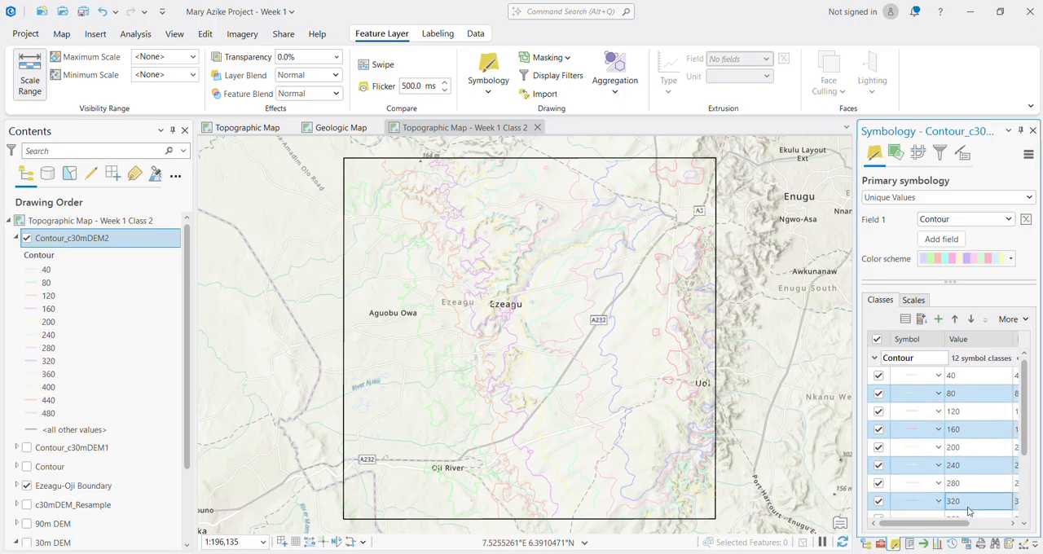
{"action": "scroll", "coordinate": [969, 510], "scroll_direction": "down", "scroll_amount": 2}
{"action": "left_click", "coordinate": [955, 473], "text": "ctrl"}
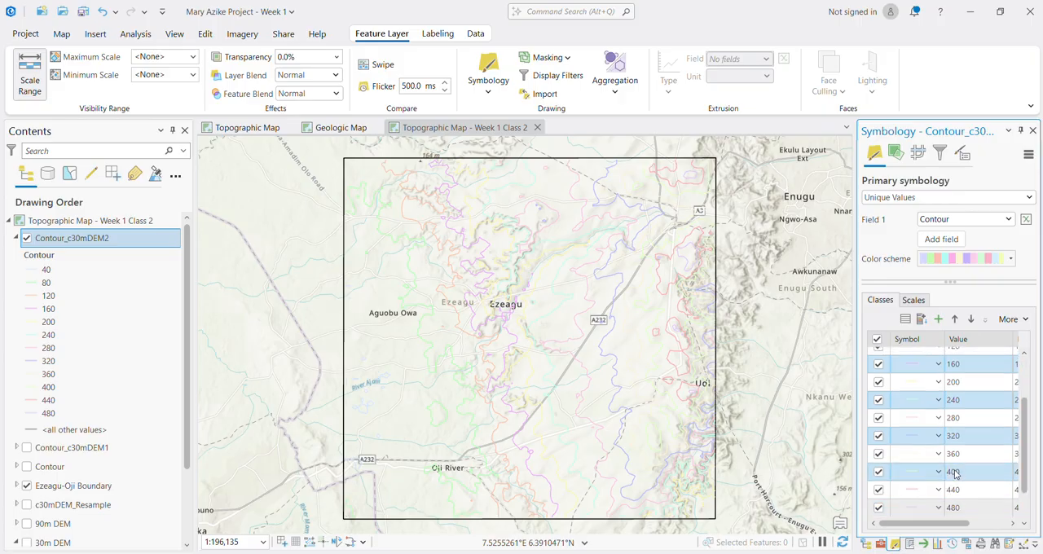
{"action": "scroll", "coordinate": [967, 510], "scroll_direction": "down", "scroll_amount": 1}
{"action": "left_click", "coordinate": [957, 470], "text": "ctrl"}
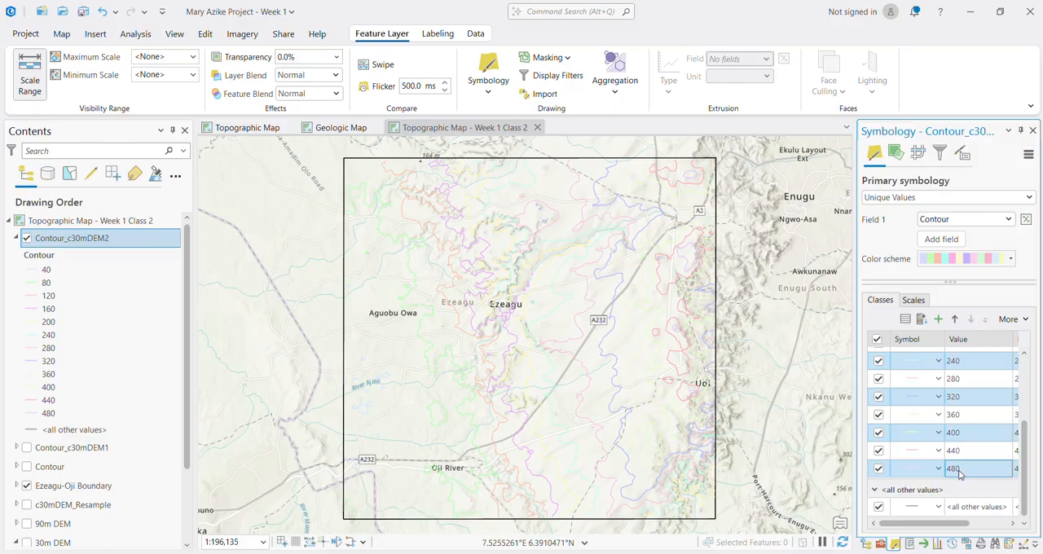
{"action": "right_click", "coordinate": [959, 475]}
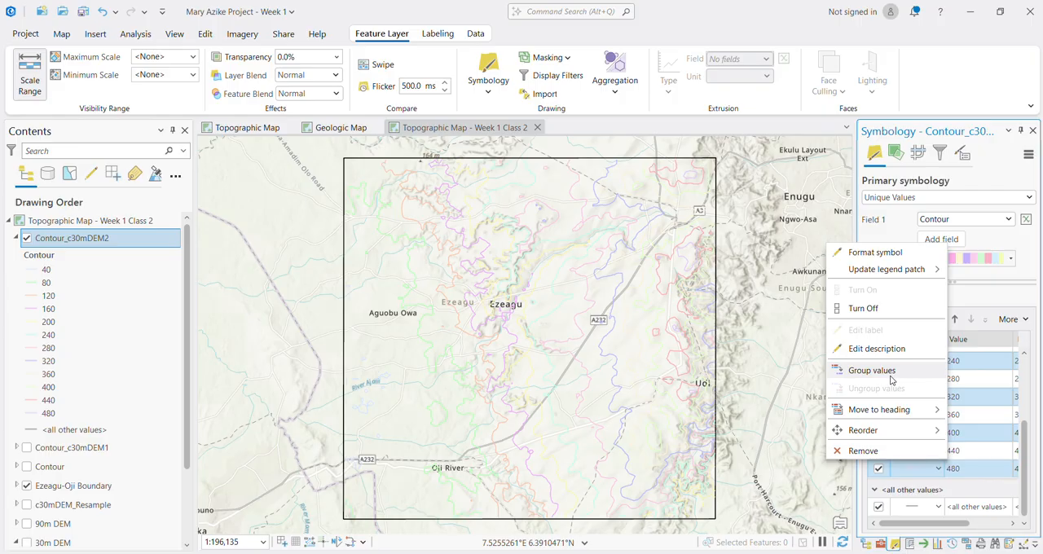
{"action": "left_click", "coordinate": [871, 371]}
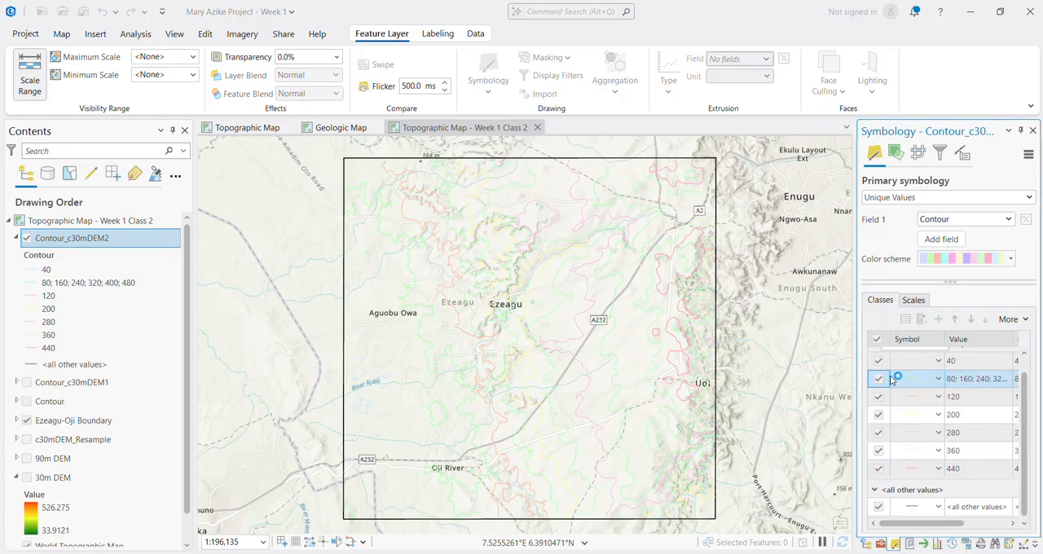
{"action": "left_click", "coordinate": [955, 397], "text": "ctrl"}
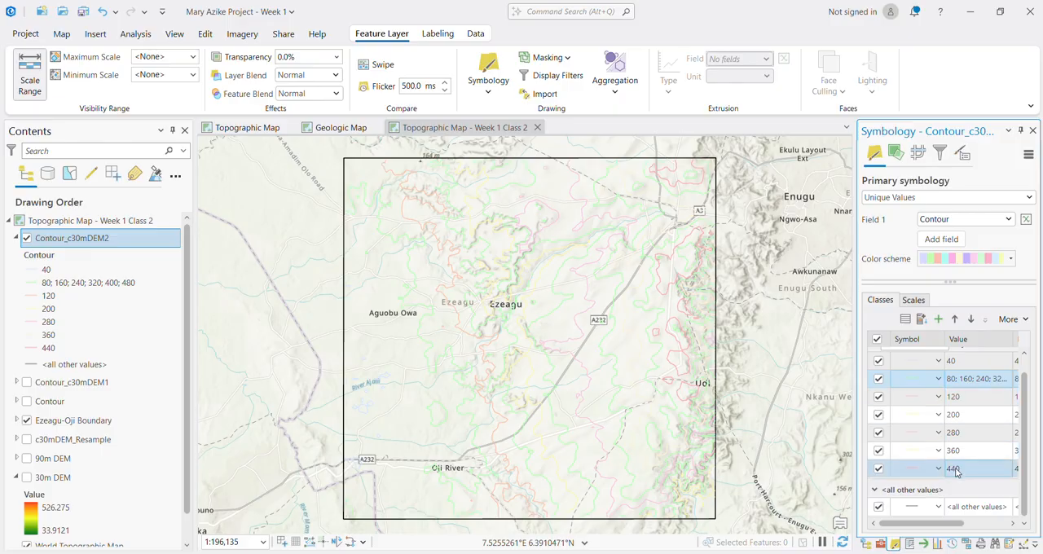
Step: Group the 40, 120, 200, 280, 360 and 440 contour values into one symbol class
{"action": "left_click", "coordinate": [951, 367]}
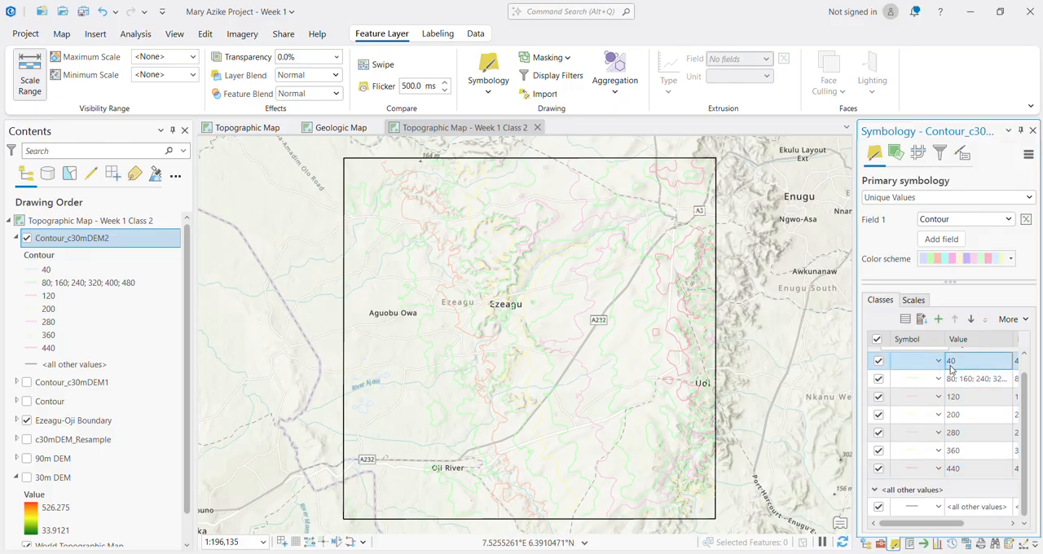
{"action": "left_click", "coordinate": [954, 397], "text": "ctrl"}
{"action": "left_click", "coordinate": [962, 415], "text": "ctrl"}
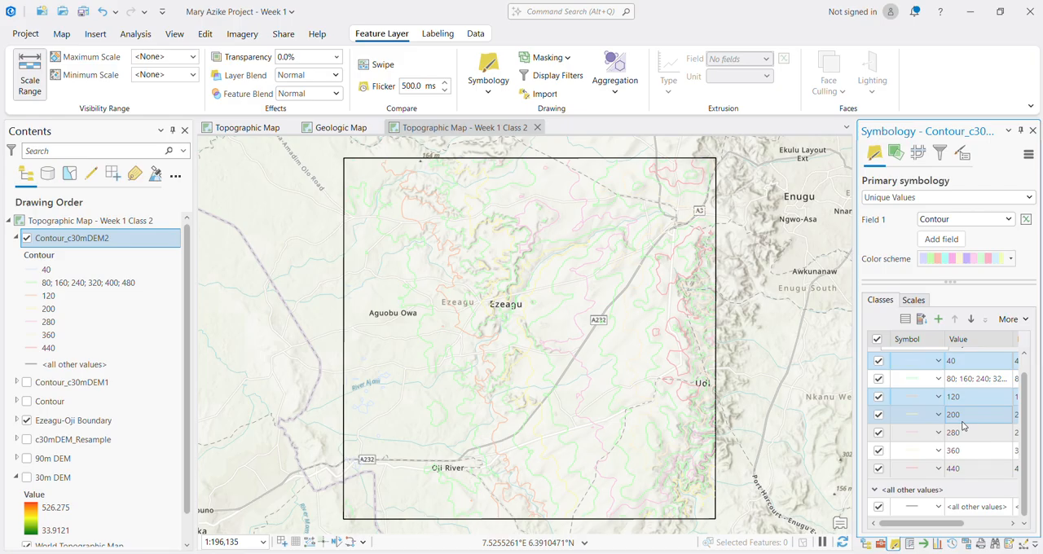
{"action": "left_click", "coordinate": [962, 433], "text": "ctrl"}
{"action": "left_click", "coordinate": [960, 452], "text": "ctrl"}
{"action": "left_click", "coordinate": [959, 469], "text": "ctrl"}
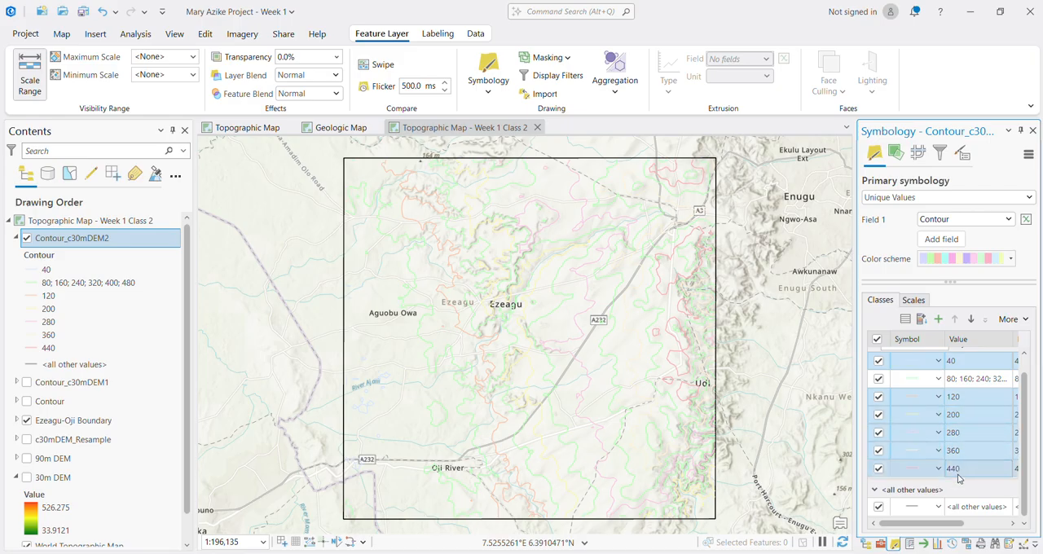
{"action": "right_click", "coordinate": [956, 472]}
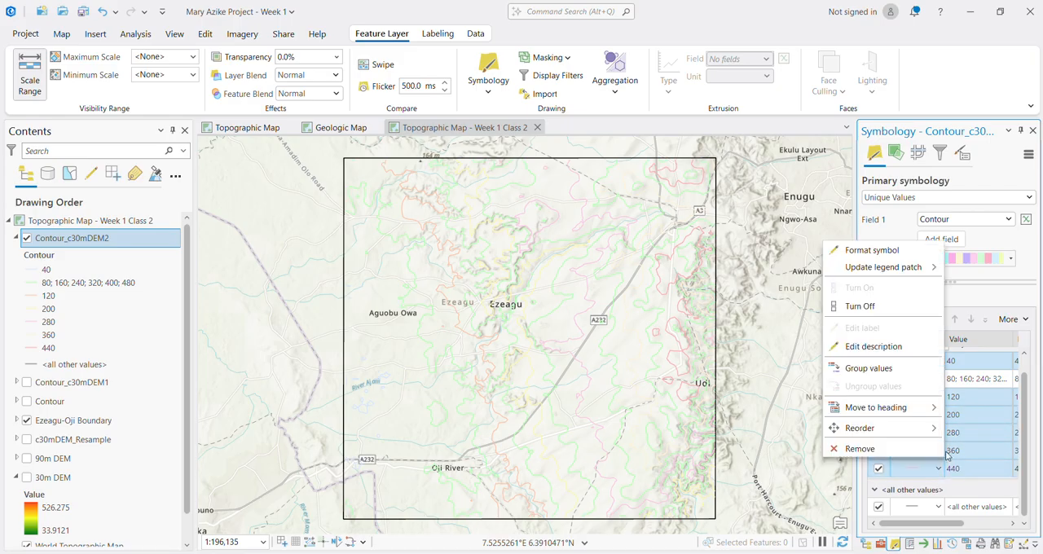
{"action": "left_click", "coordinate": [895, 369]}
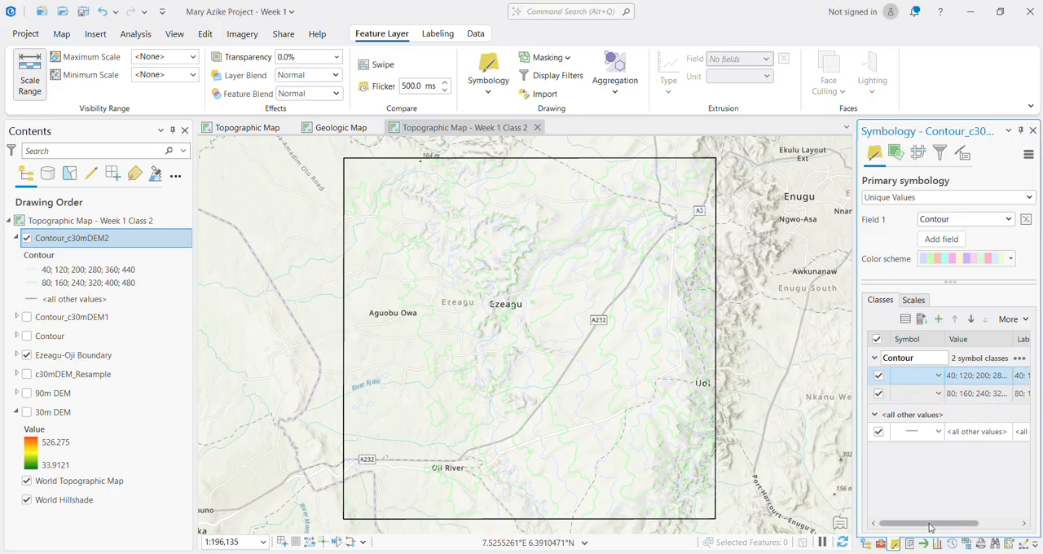
Step: Label the symbol class with the 40, 120, 200, 280, 360 and 440 values as Contour Intermediate
{"action": "left_click_drag", "start_coordinate": [929, 524], "coordinate": [970, 524]}
{"action": "left_click", "coordinate": [955, 374]}
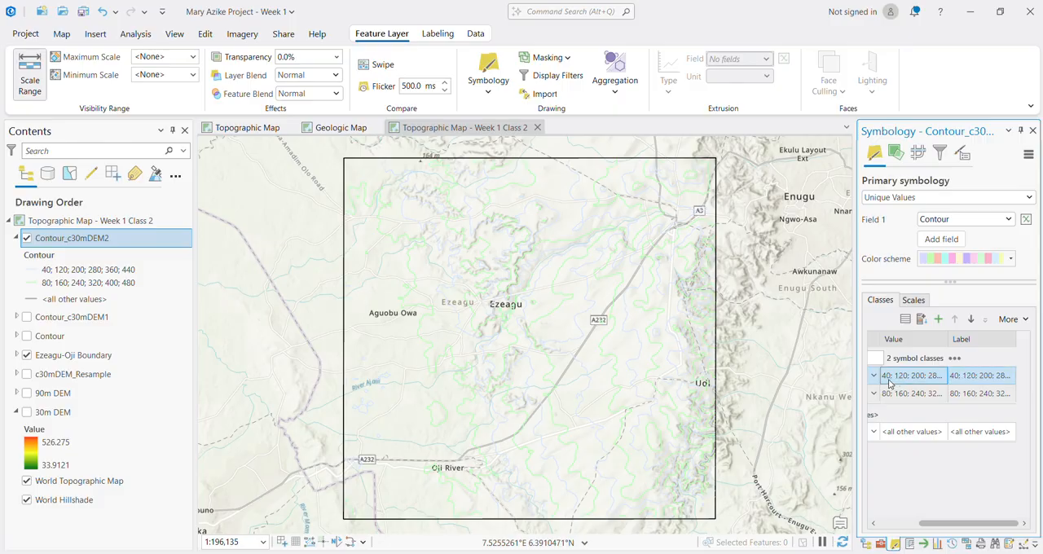
{"action": "left_click", "coordinate": [974, 380]}
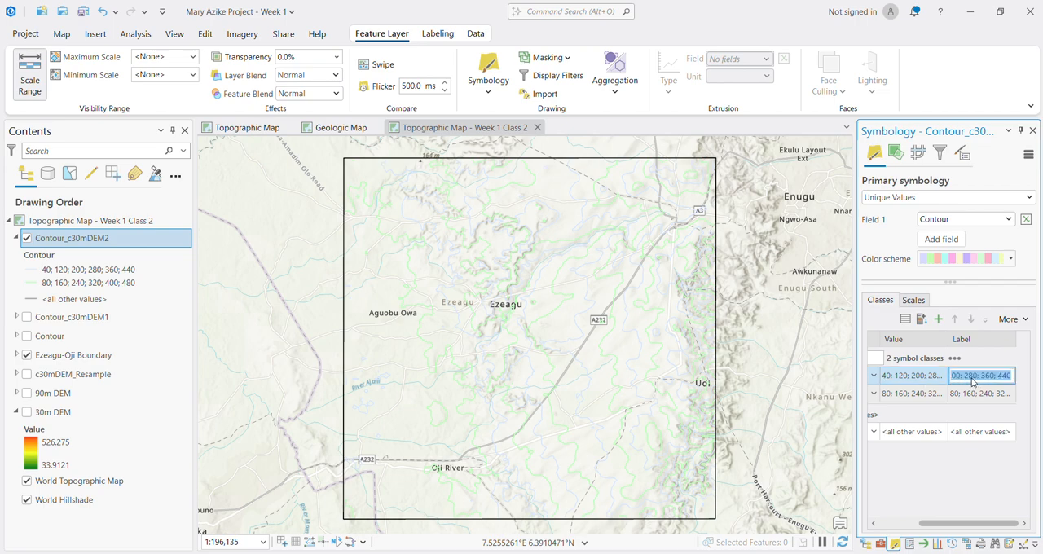
{"action": "type", "text": "Contour"}
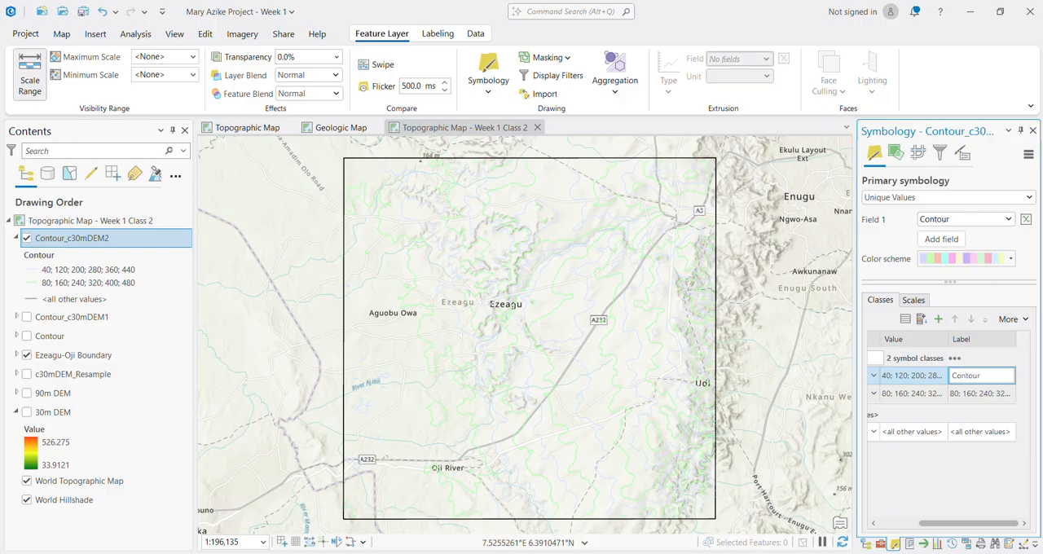
{"action": "type", "text": " Intermediate"}
{"action": "key", "text": "Return"}
Step: Label the symbol class with the 80, 160, 240, 320, 400 and 480 values as Contour Index
{"action": "left_click", "coordinate": [998, 395]}
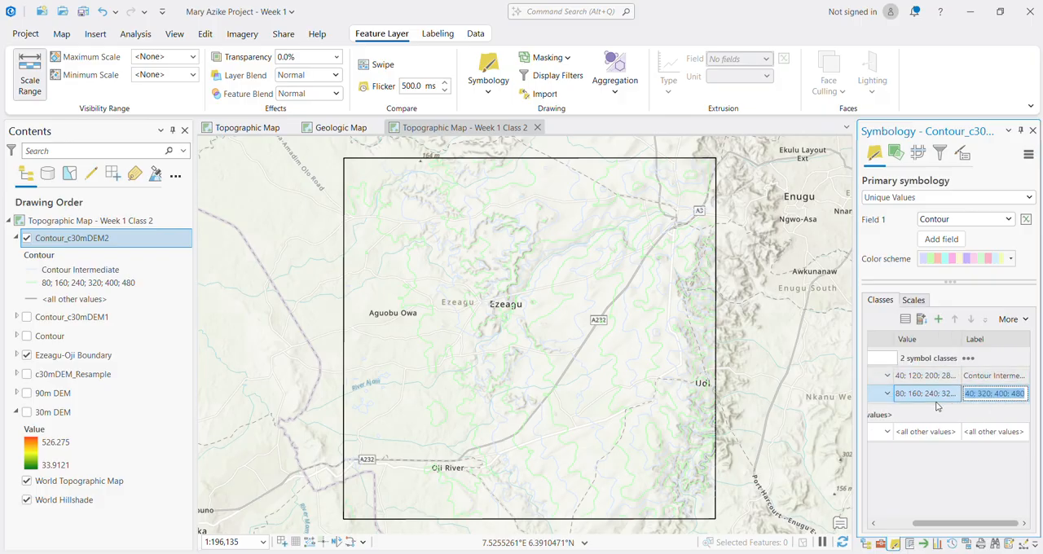
{"action": "type", "text": "C"}
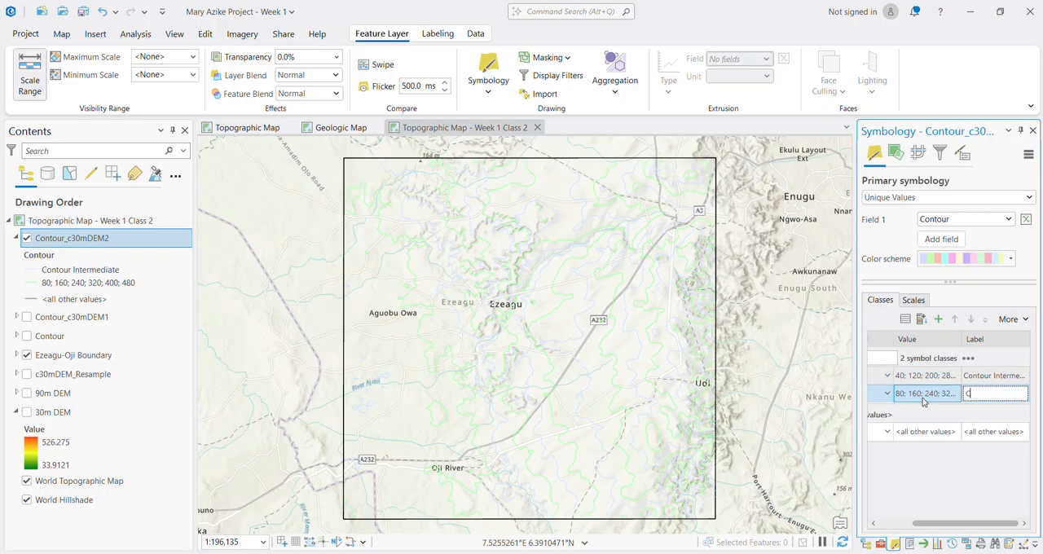
{"action": "type", "text": "ontour Index"}
{"action": "key", "text": "Return"}
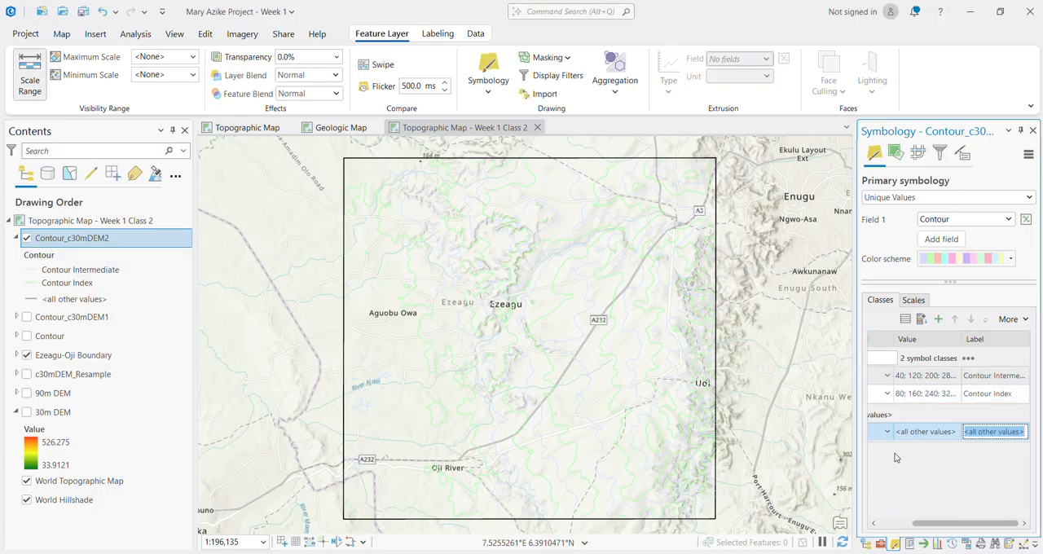
{"action": "left_click", "coordinate": [921, 395]}
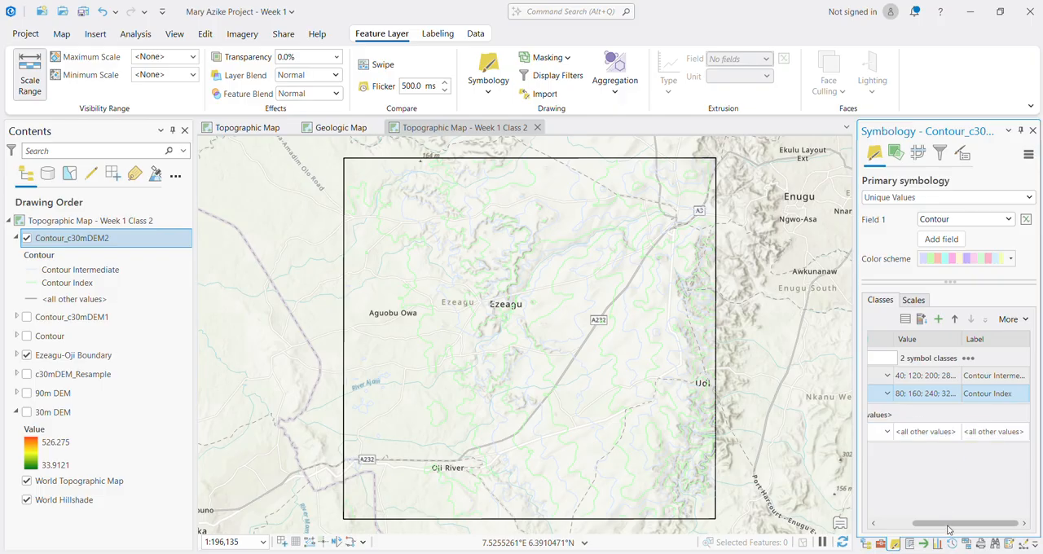
{"action": "left_click_drag", "start_coordinate": [923, 524], "coordinate": [886, 523]}
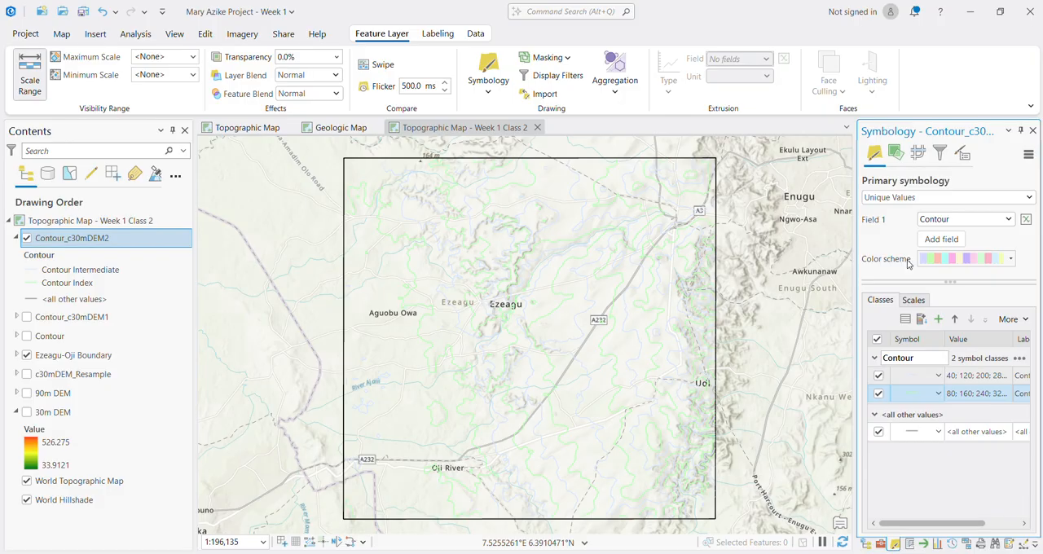
{"action": "left_click", "coordinate": [906, 379], "text": "ctrl"}
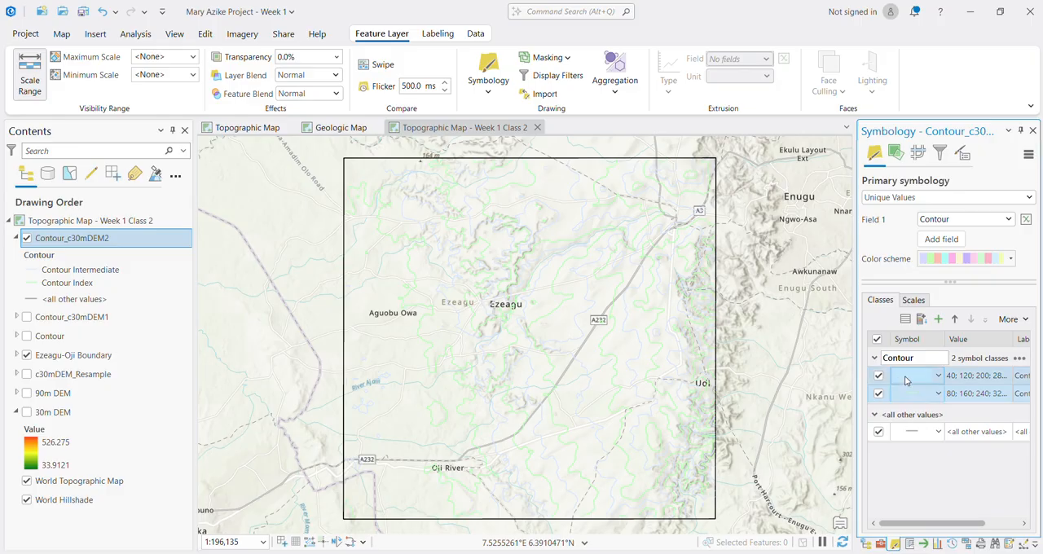
{"action": "left_click", "coordinate": [939, 375]}
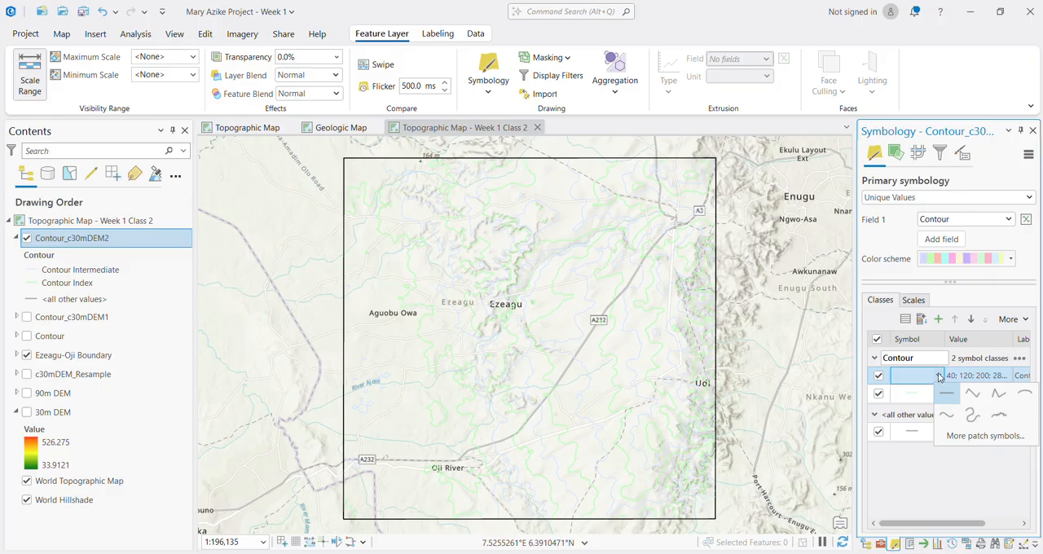
{"action": "left_click", "coordinate": [913, 475]}
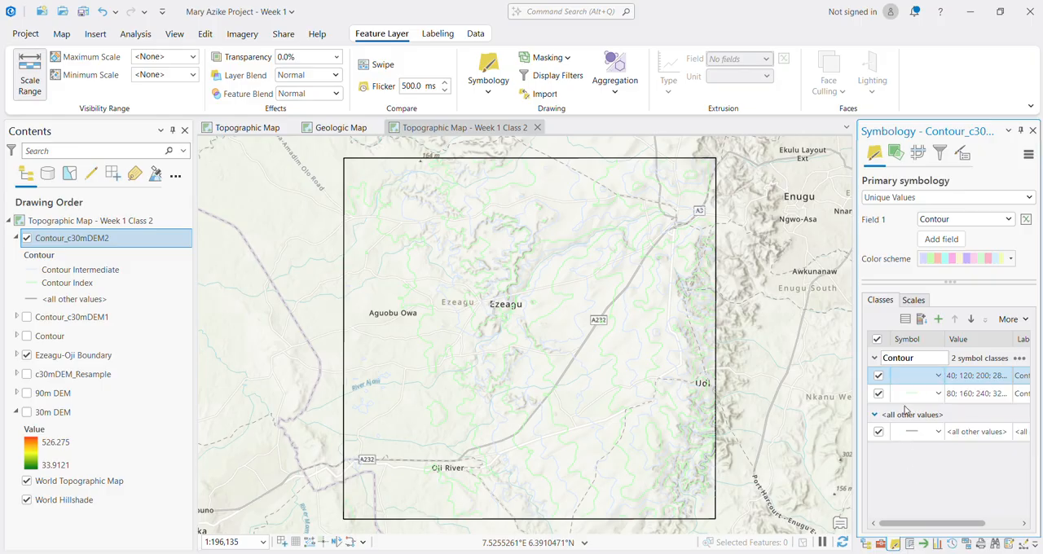
{"action": "left_click", "coordinate": [909, 393], "text": "ctrl"}
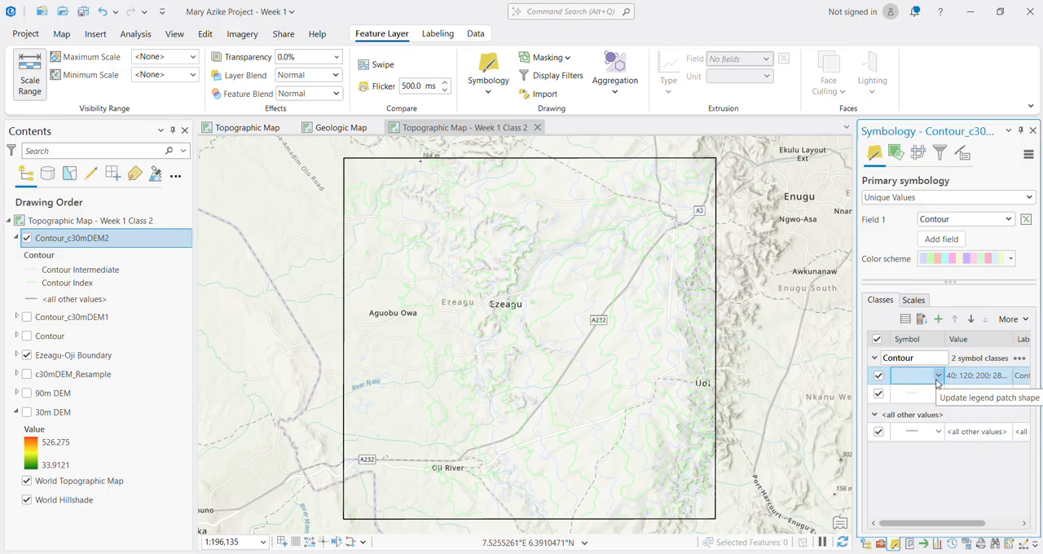
{"action": "left_click", "coordinate": [938, 377]}
{"action": "left_click", "coordinate": [937, 376]}
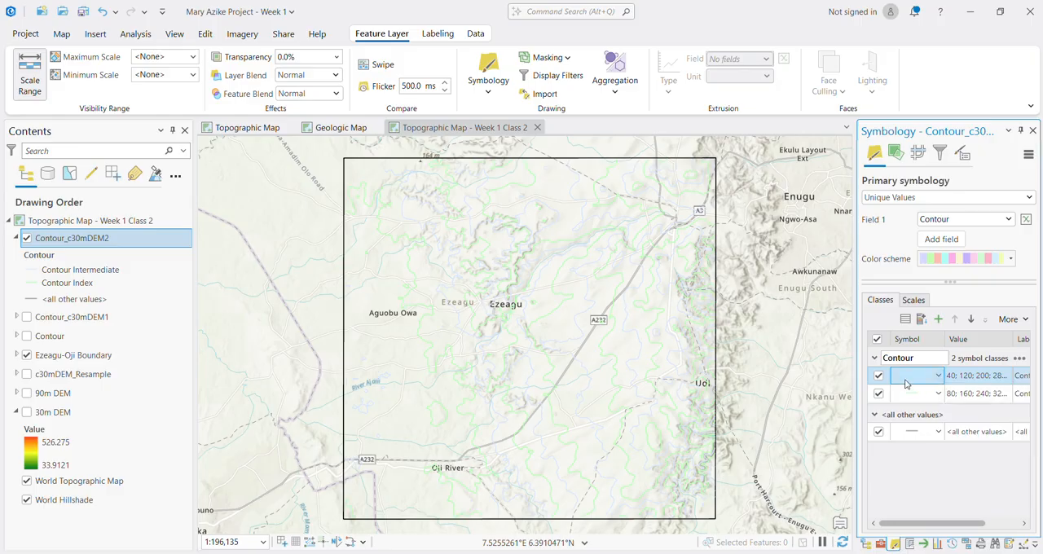
Step: Search the symbol gallery for contour and apply the lighter topographic contour line to the Contour Intermediate class
{"action": "left_click", "coordinate": [915, 380]}
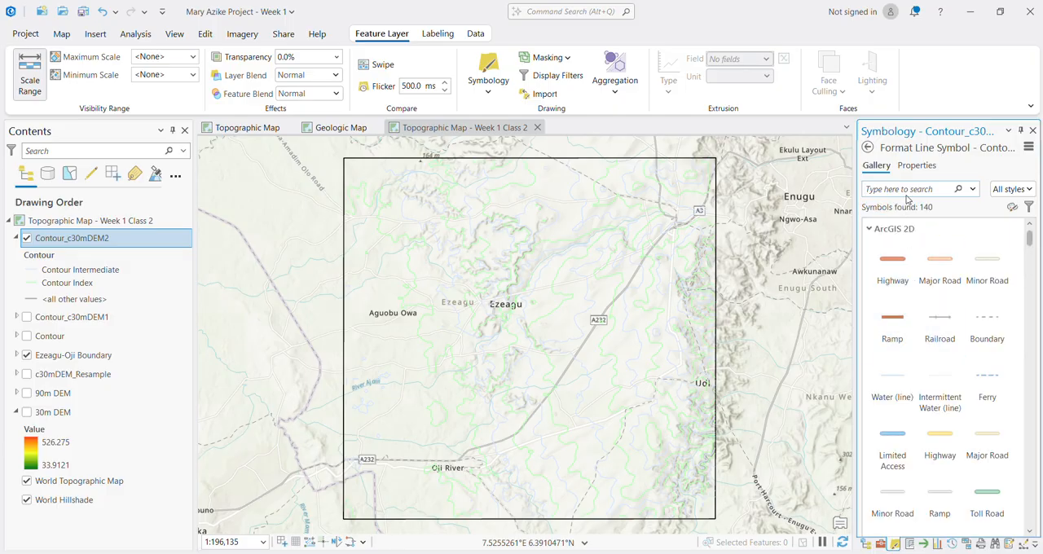
{"action": "type", "text": "contour"}
{"action": "key", "text": "Return"}
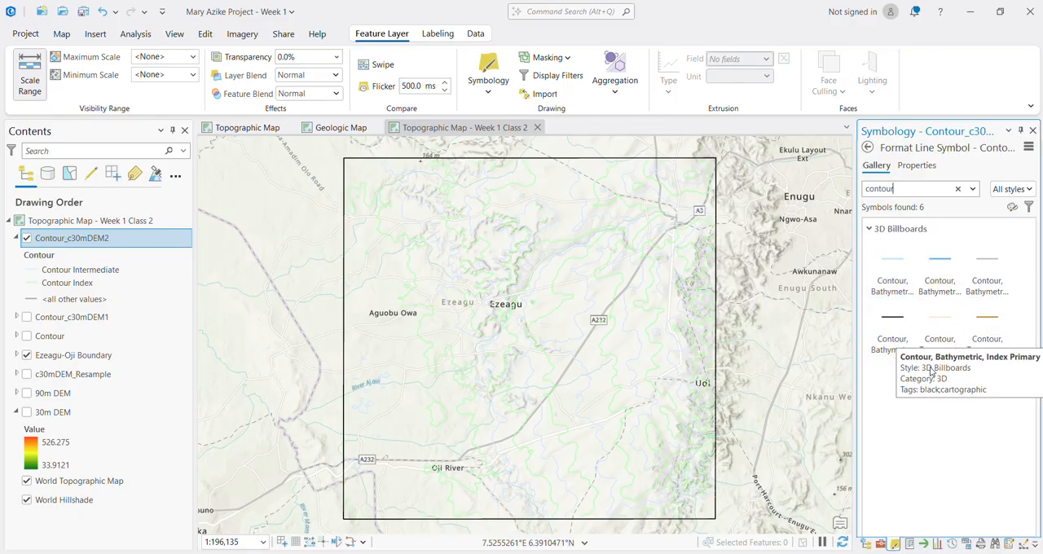
{"action": "left_click", "coordinate": [934, 326]}
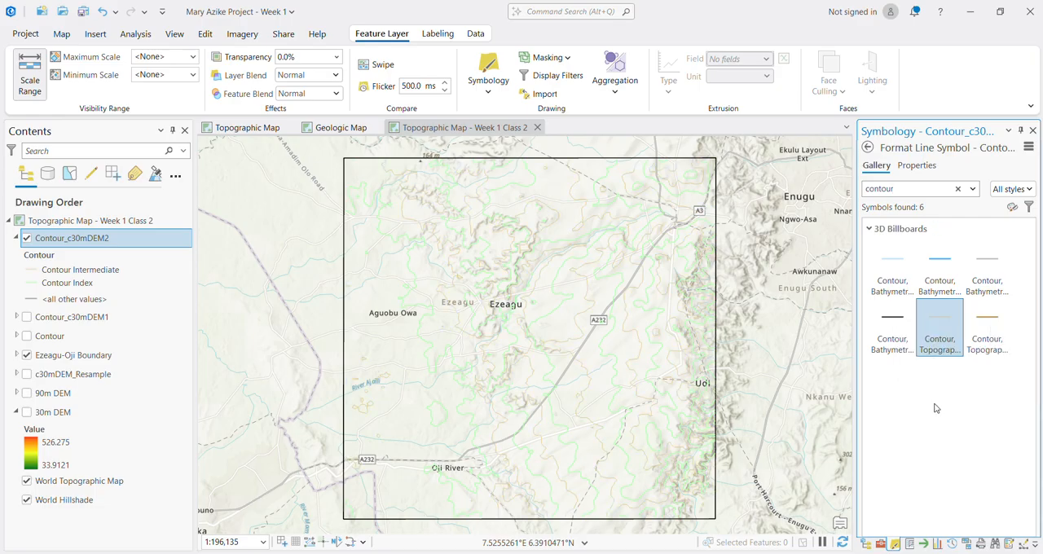
{"action": "double_click", "coordinate": [947, 330]}
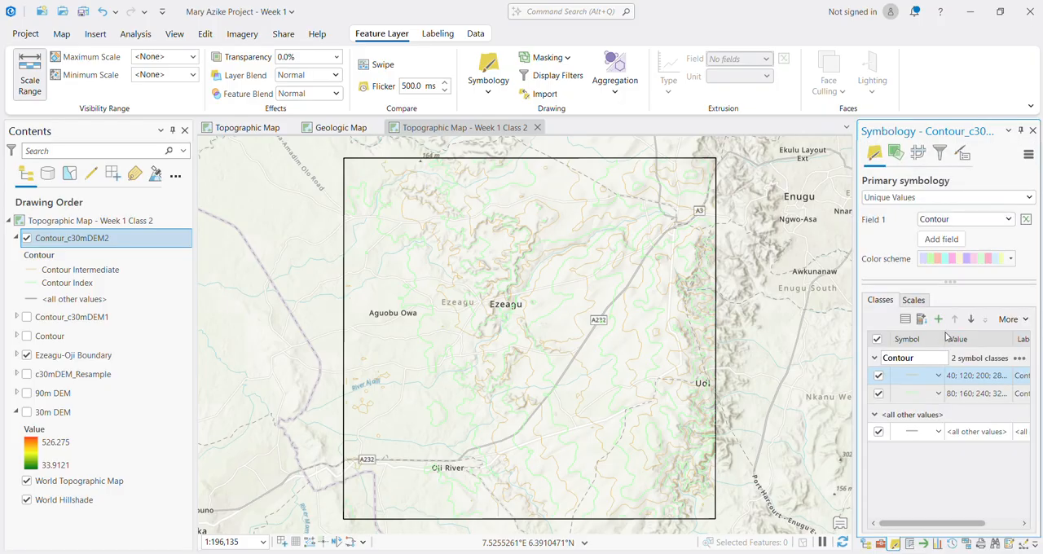
Step: Search the symbol gallery for contour and apply the darker brown topographic contour line to the Contour Index class
{"action": "left_click", "coordinate": [912, 397]}
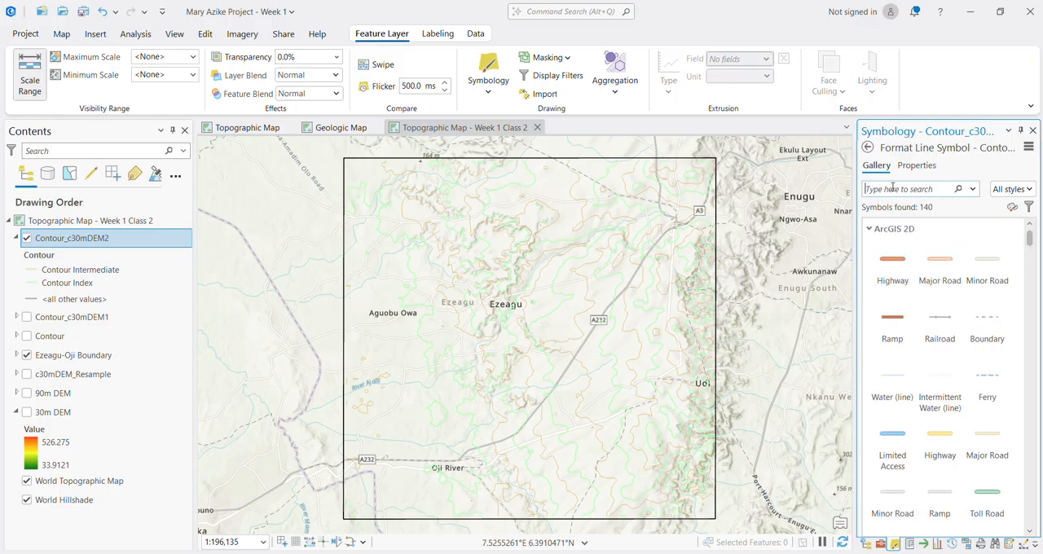
{"action": "type", "text": "contour"}
{"action": "key", "text": "Return"}
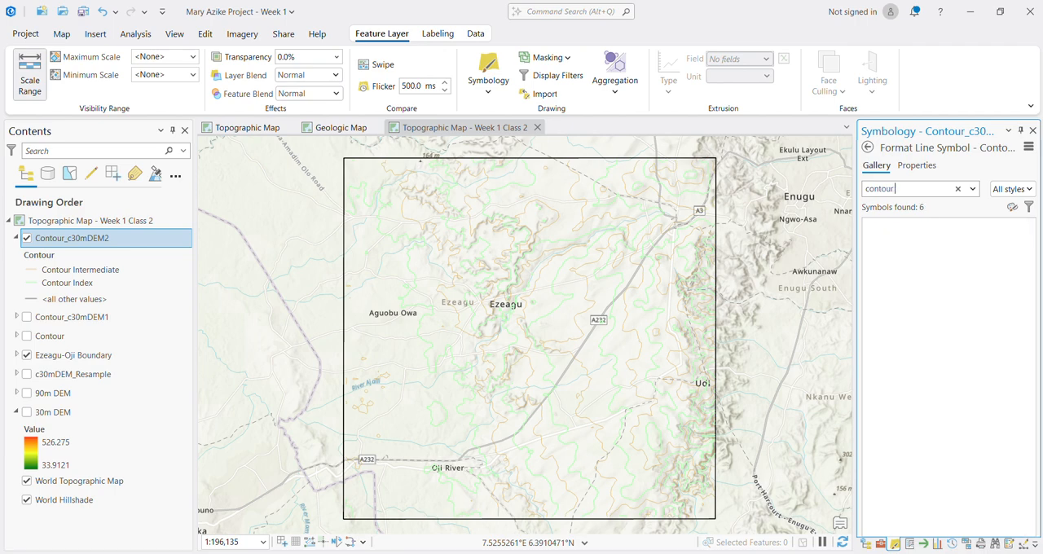
{"action": "left_click", "coordinate": [978, 341]}
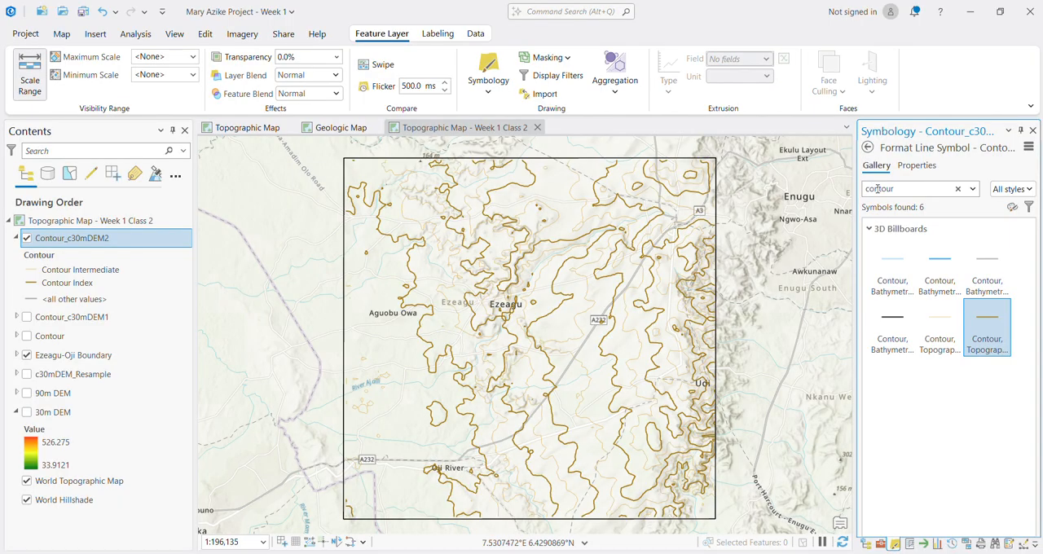
{"action": "left_click", "coordinate": [868, 149]}
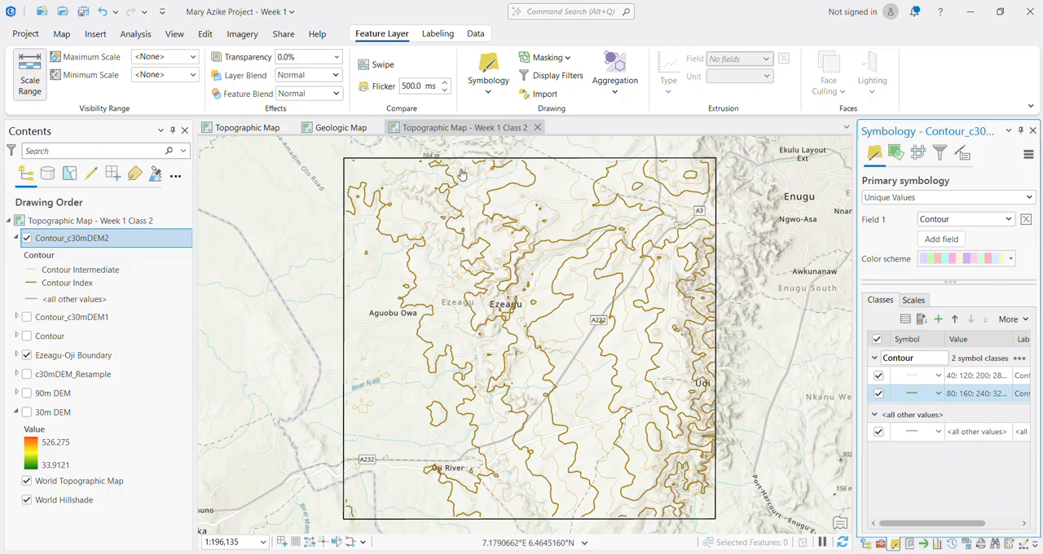
Step: Enable labeling for the Contour_c30mDEM2 layer
{"action": "right_click", "coordinate": [67, 246]}
{"action": "left_click", "coordinate": [52, 241]}
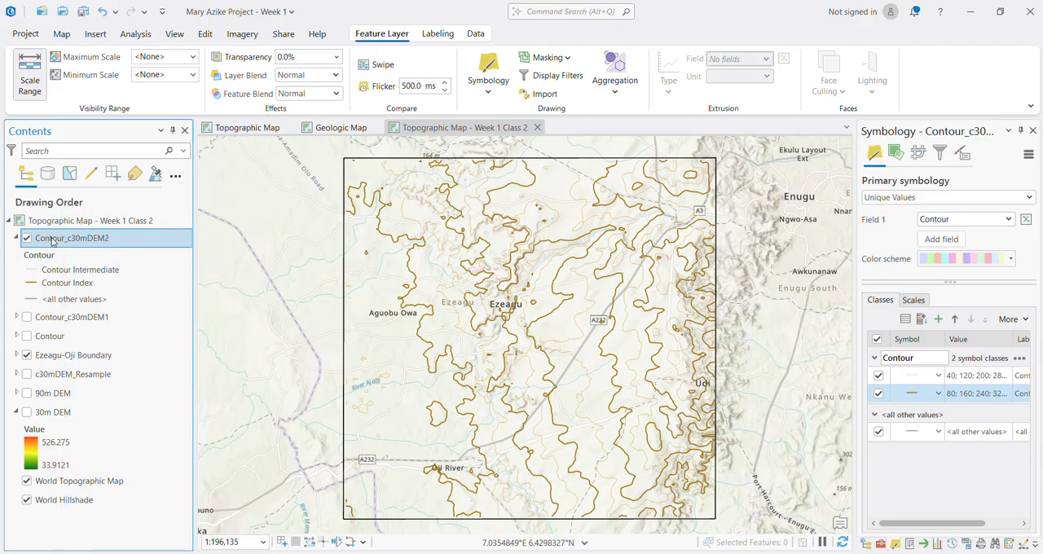
{"action": "left_click", "coordinate": [74, 270]}
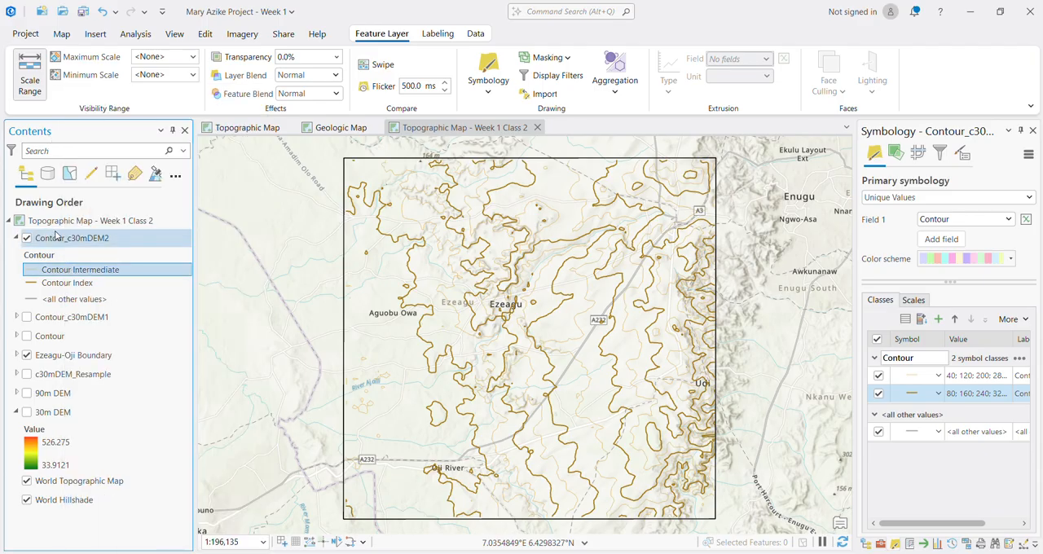
{"action": "right_click", "coordinate": [58, 245]}
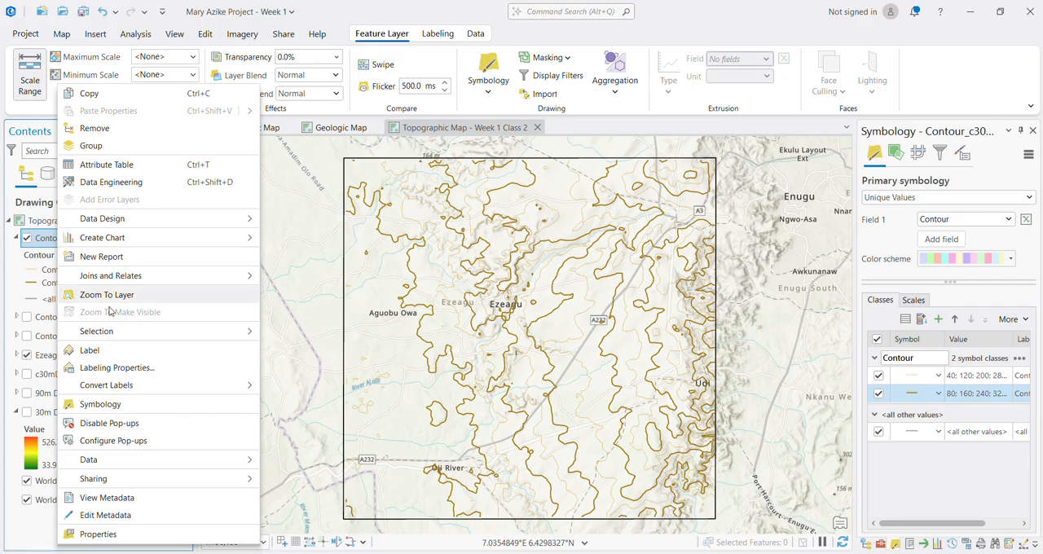
{"action": "left_click", "coordinate": [119, 357]}
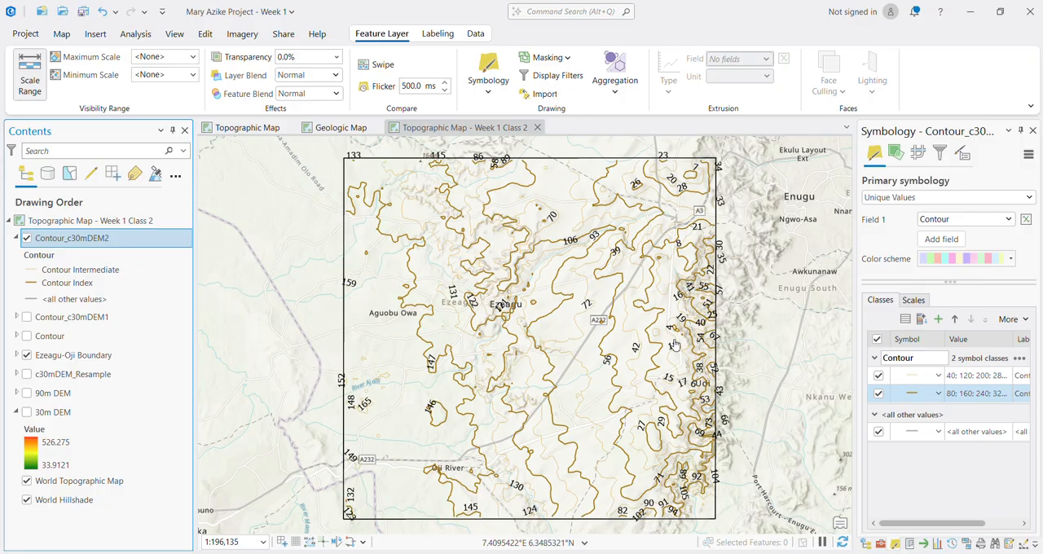
Step: Check the available label fields and examine the Id and Contour columns in an enlarged Contour_c30mDEM2 attribute table
{"action": "left_click", "coordinate": [424, 39]}
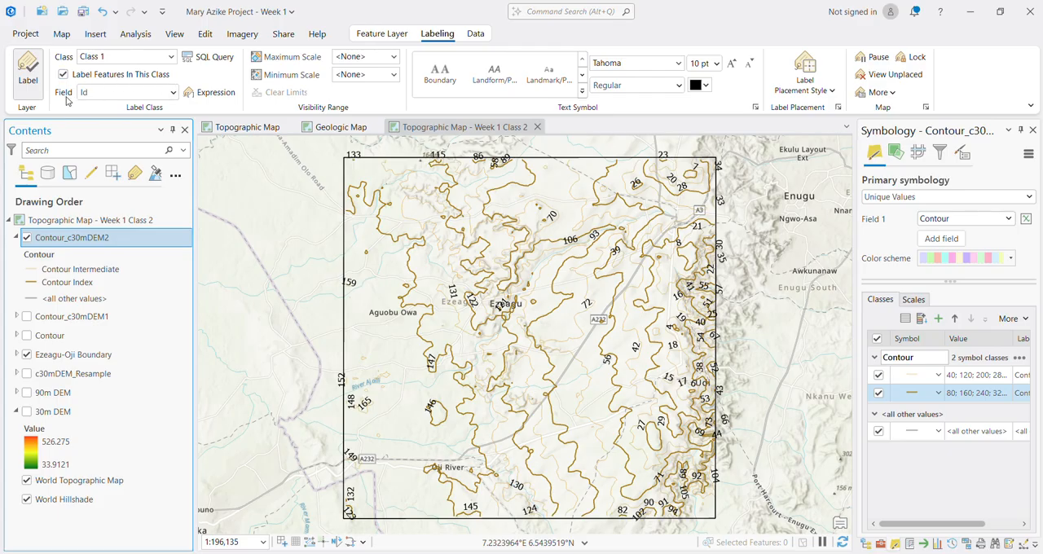
{"action": "left_click", "coordinate": [173, 93]}
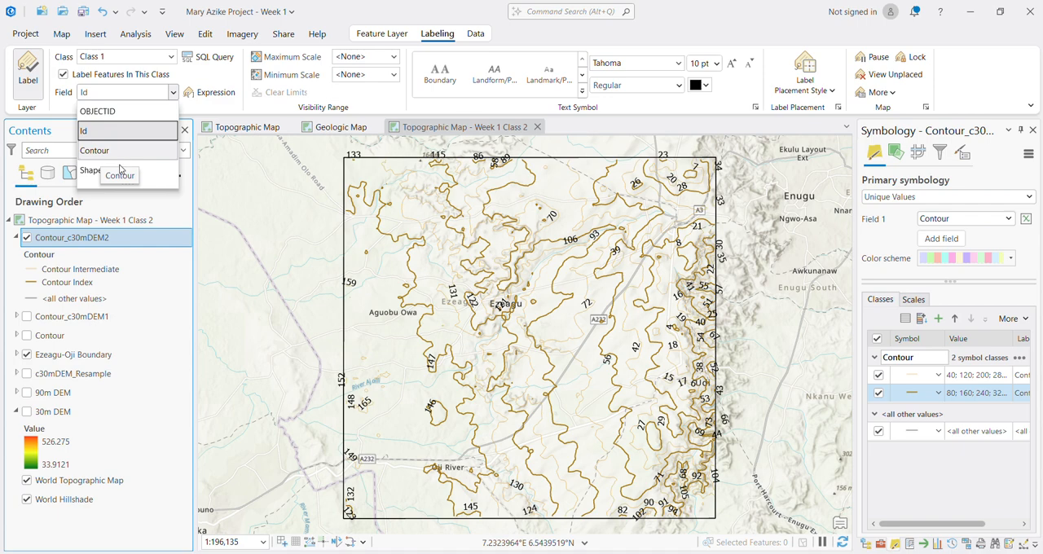
{"action": "right_click", "coordinate": [57, 244]}
{"action": "left_click", "coordinate": [53, 244]}
{"action": "right_click", "coordinate": [54, 243]}
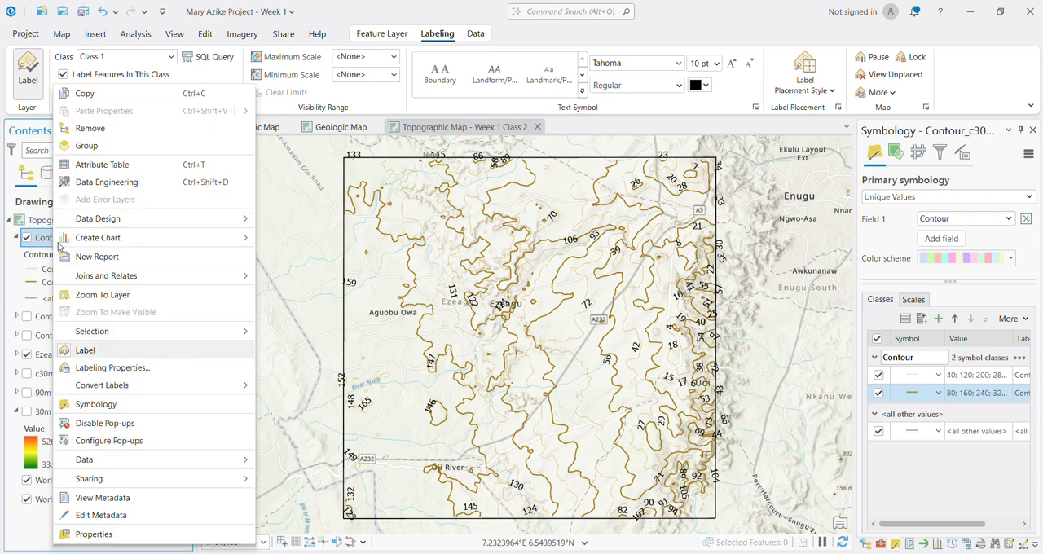
{"action": "left_click", "coordinate": [99, 163]}
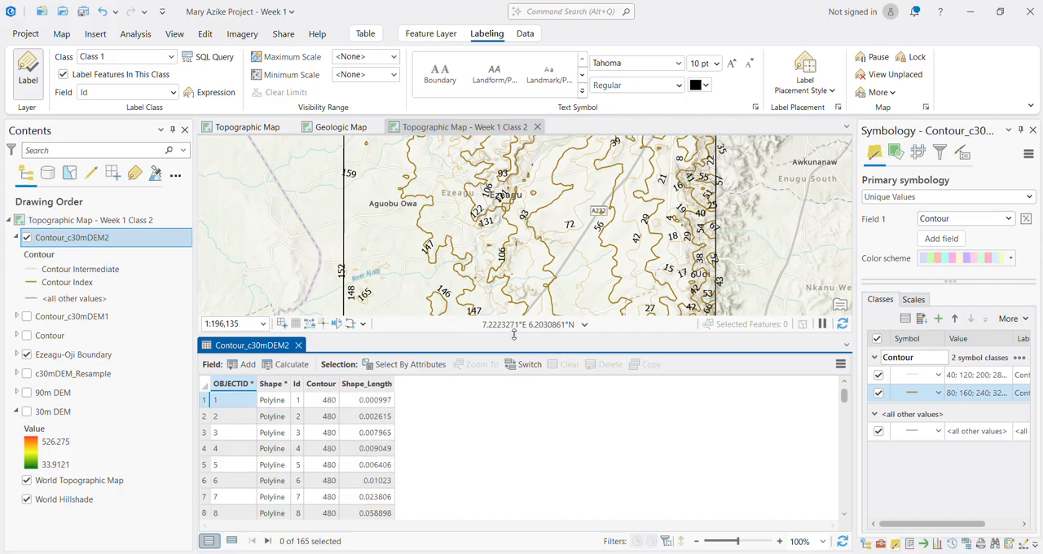
{"action": "left_click_drag", "start_coordinate": [514, 334], "coordinate": [513, 203]}
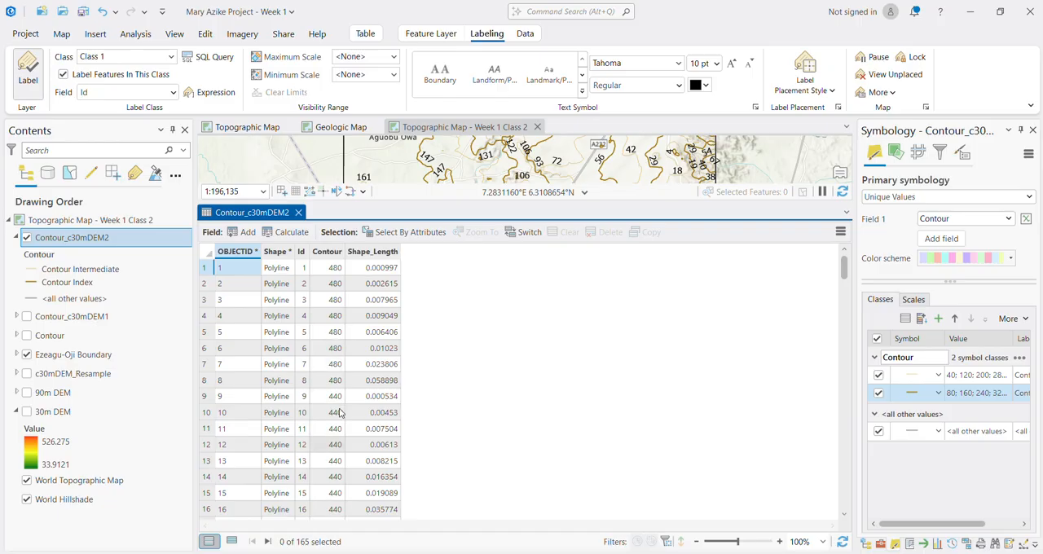
Step: Close the attribute table, label the Contour_c30mDEM2 lines by the Contour field, and apply the Contours label placement style
{"action": "left_click", "coordinate": [298, 212]}
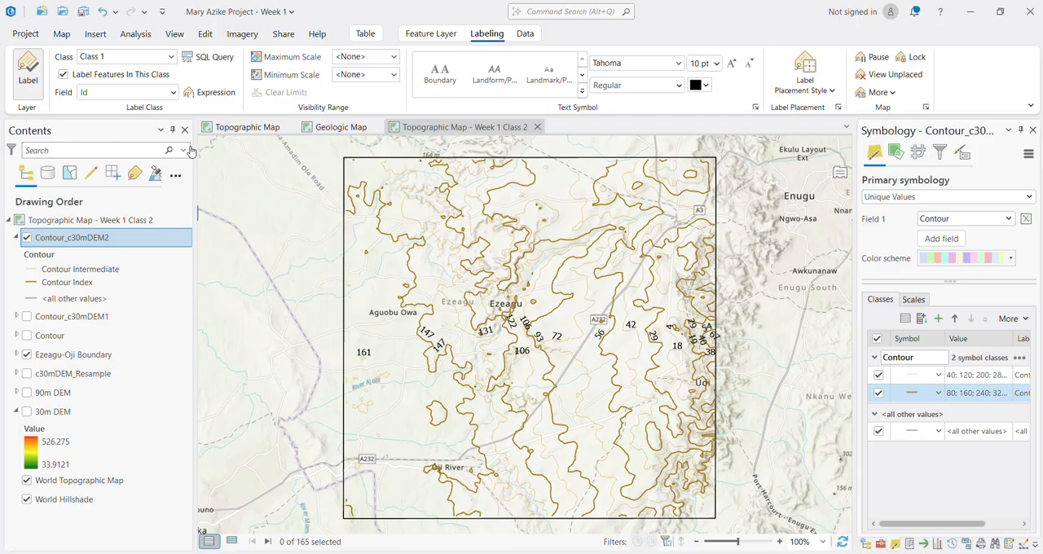
{"action": "left_click", "coordinate": [173, 92]}
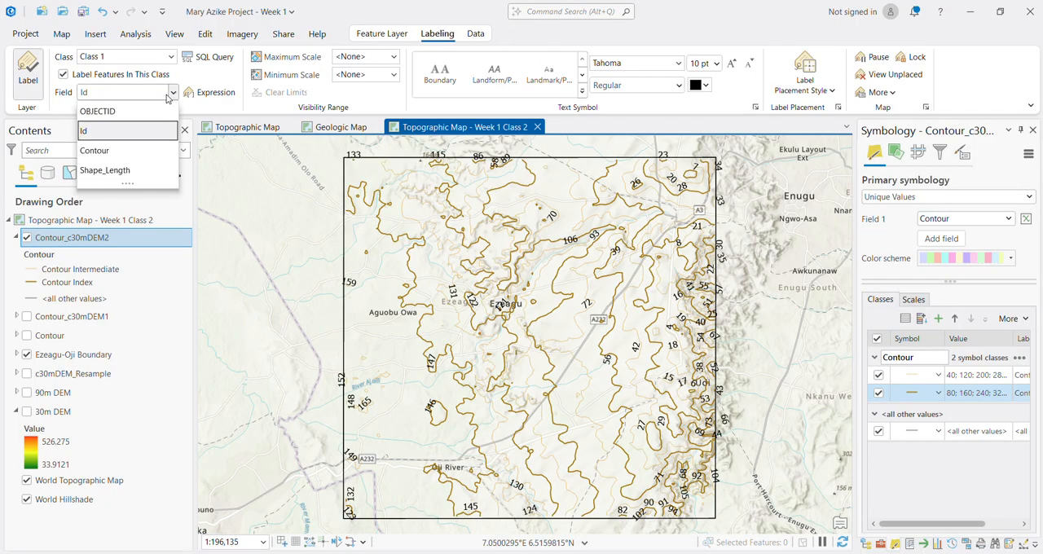
{"action": "left_click", "coordinate": [126, 152]}
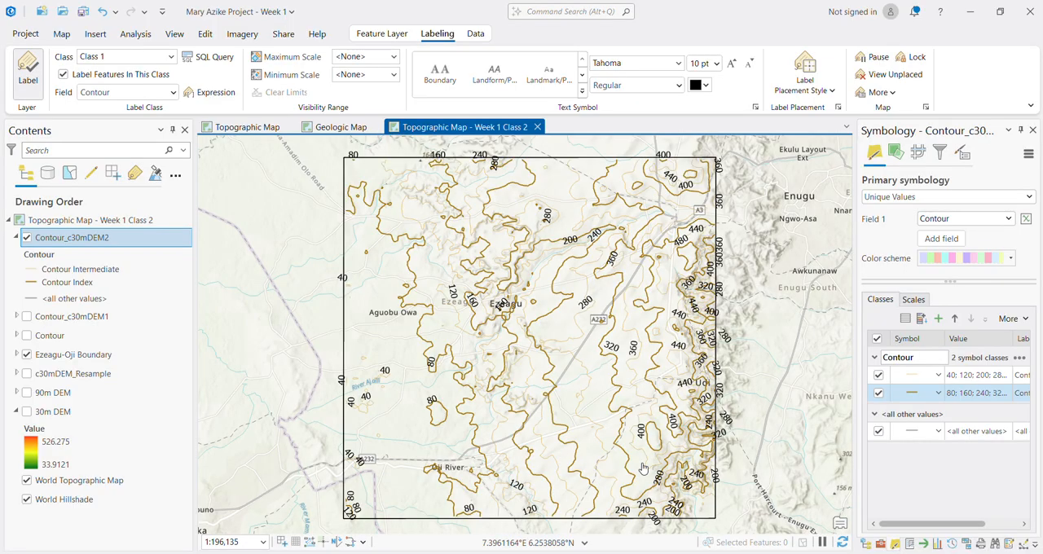
{"action": "left_click", "coordinate": [812, 82]}
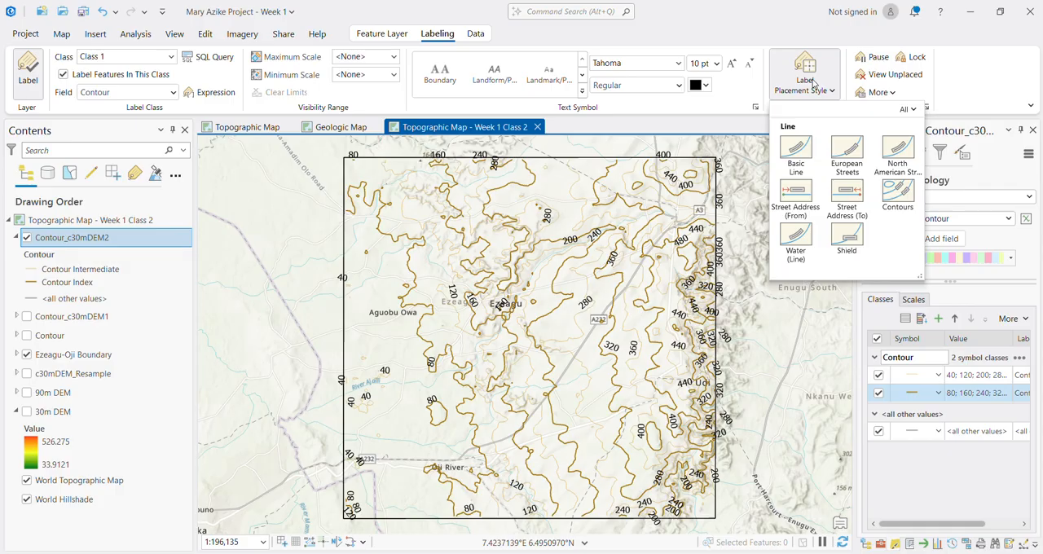
{"action": "left_click", "coordinate": [896, 209]}
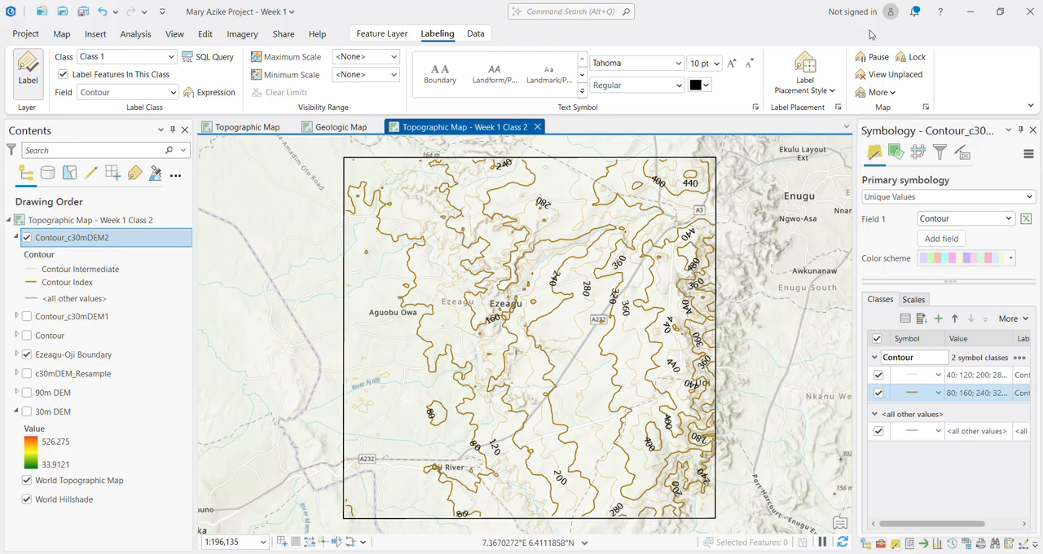
Step: Try text sizes of 16 pt and 12 pt on the contour labels
{"action": "left_click", "coordinate": [714, 68]}
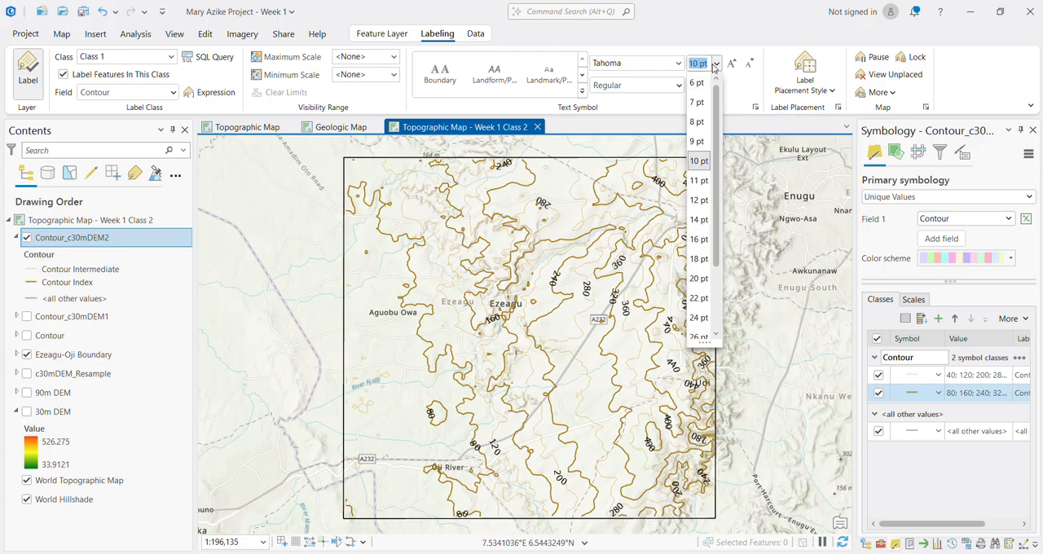
{"action": "key", "text": "Escape"}
{"action": "type", "text": "16"}
{"action": "key", "text": "Return"}
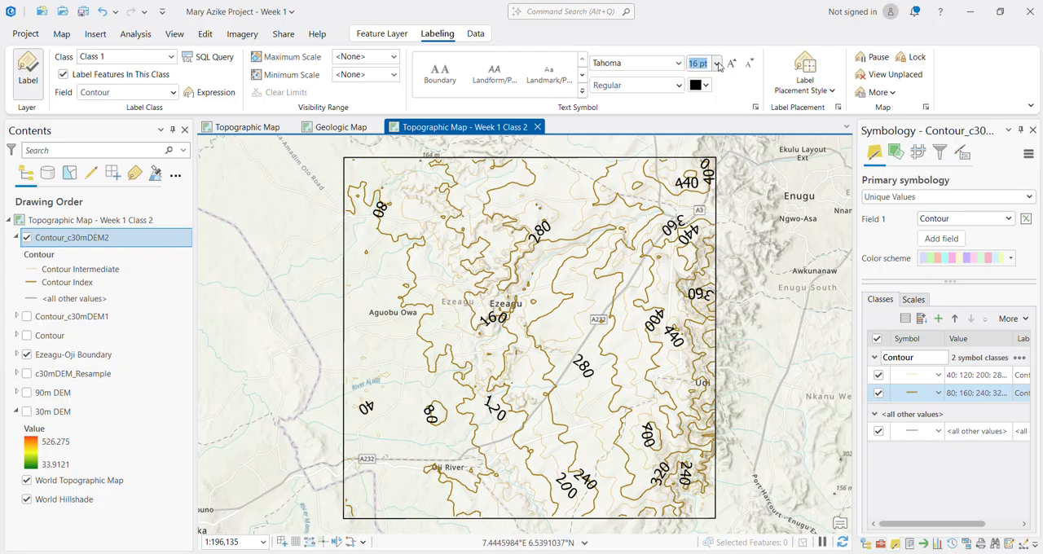
{"action": "left_click", "coordinate": [716, 63]}
{"action": "left_click", "coordinate": [699, 203]}
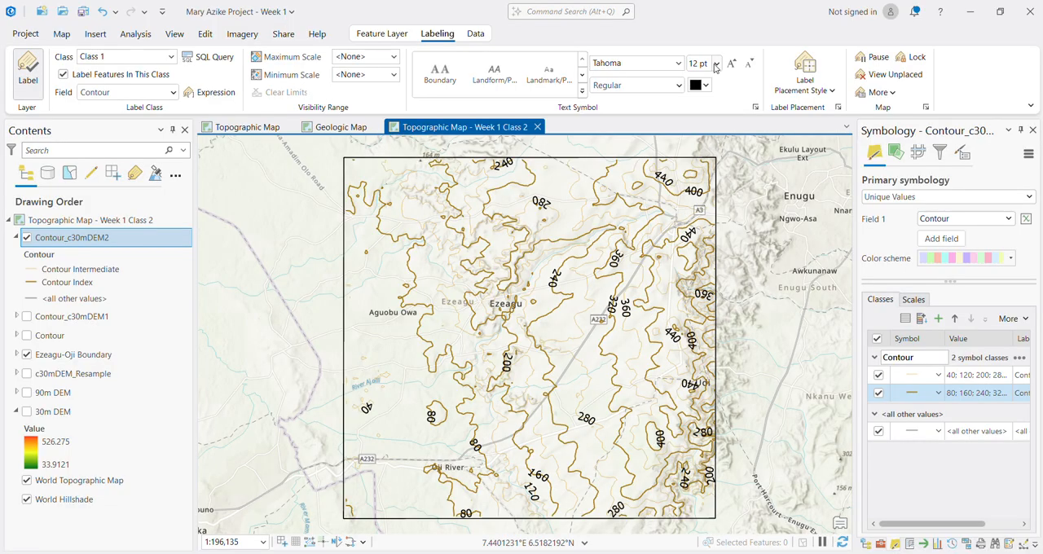
Step: Set the contour labels' text size to 10 pt and save the project
{"action": "left_click", "coordinate": [715, 66]}
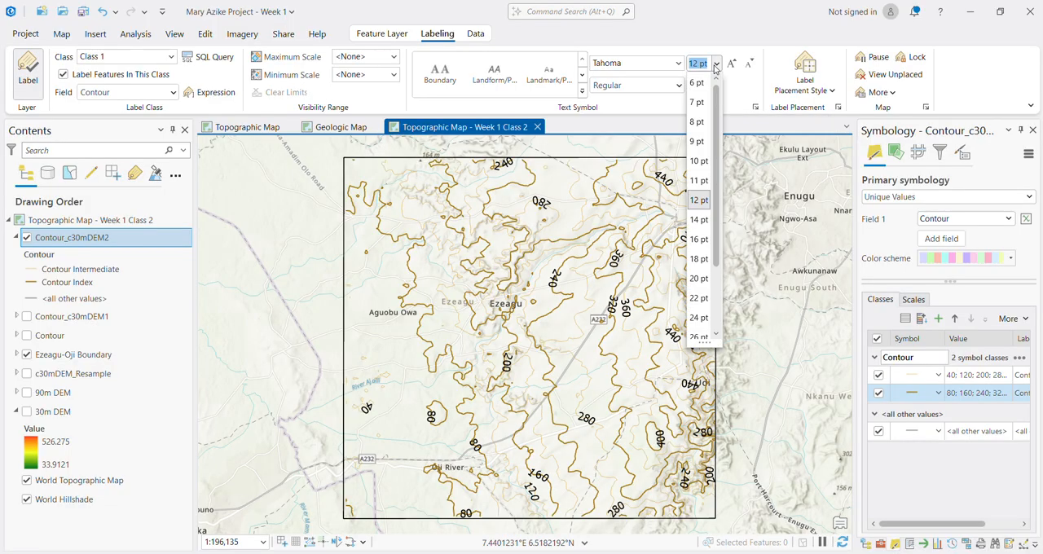
{"action": "left_click", "coordinate": [702, 162]}
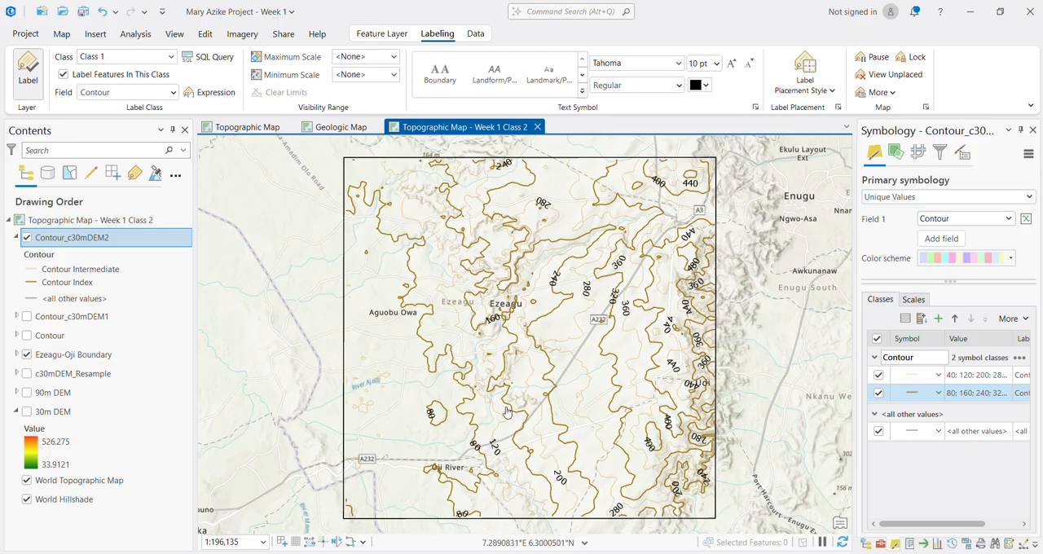
{"action": "key", "text": "ctrl+s"}
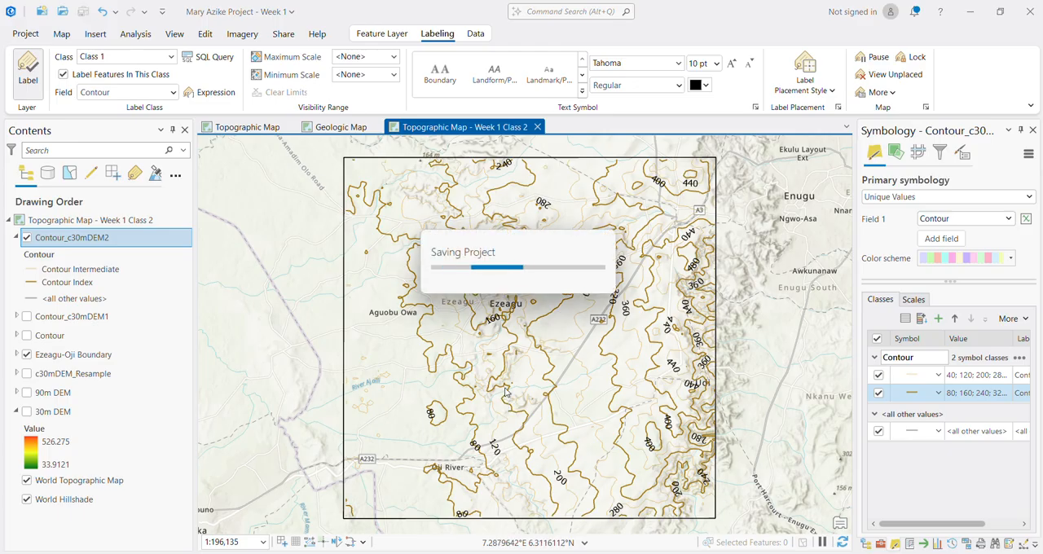
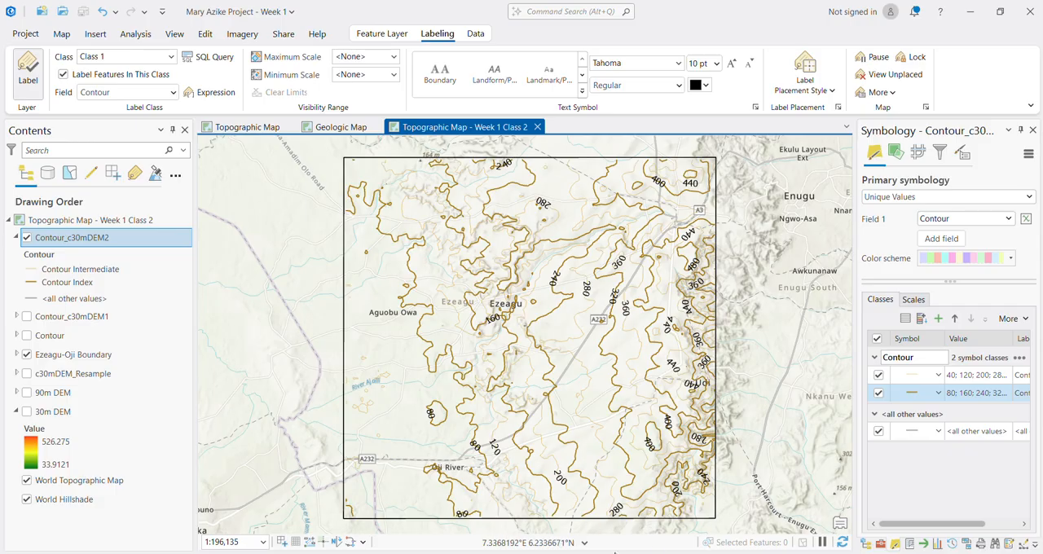
Step: Switch to Chrome and search Google for "NIgeria road shapefile" in place of the vector files query
{"action": "mouse_move", "coordinate": [629, 553]}
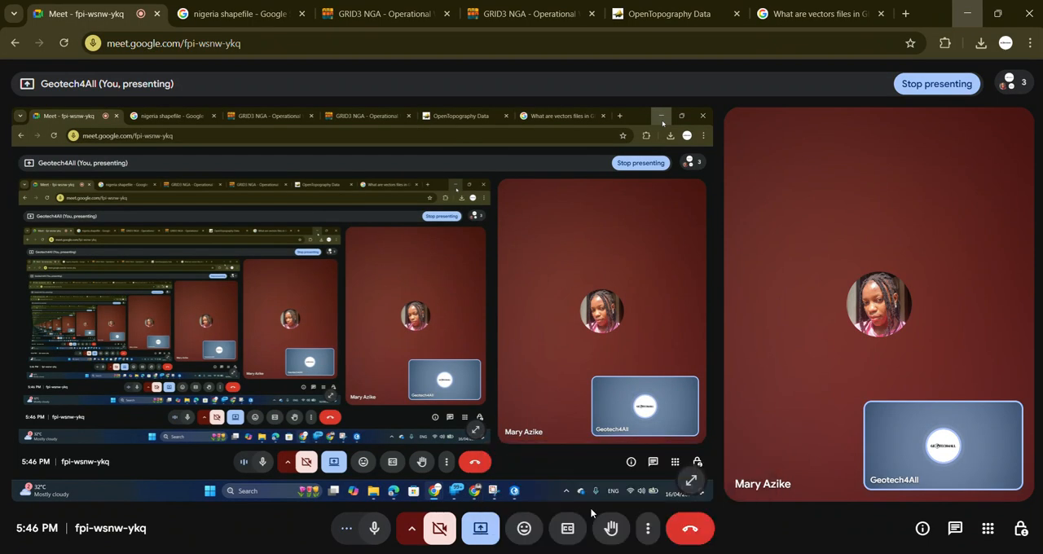
{"action": "left_click", "coordinate": [590, 507]}
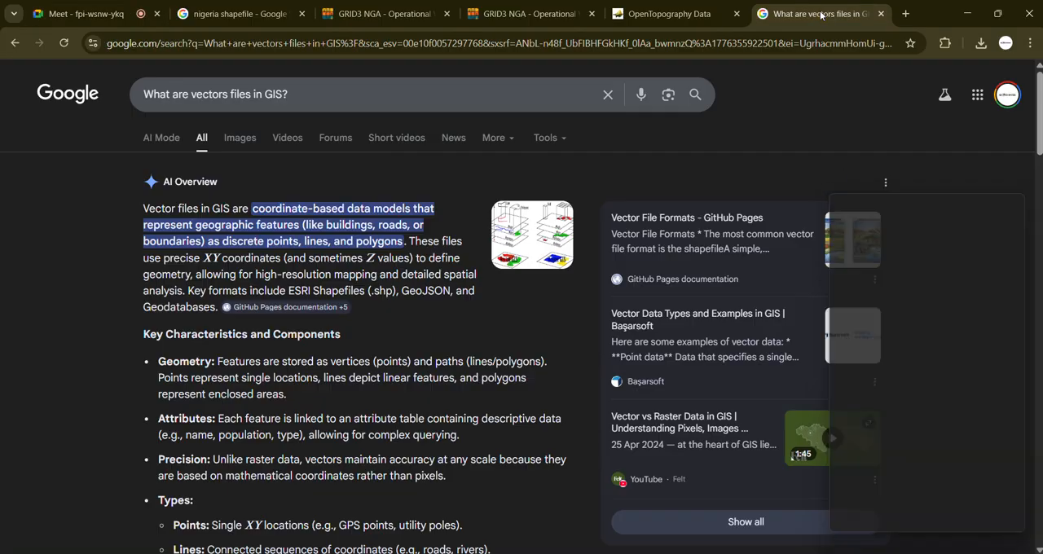
{"action": "left_click", "coordinate": [846, 8]}
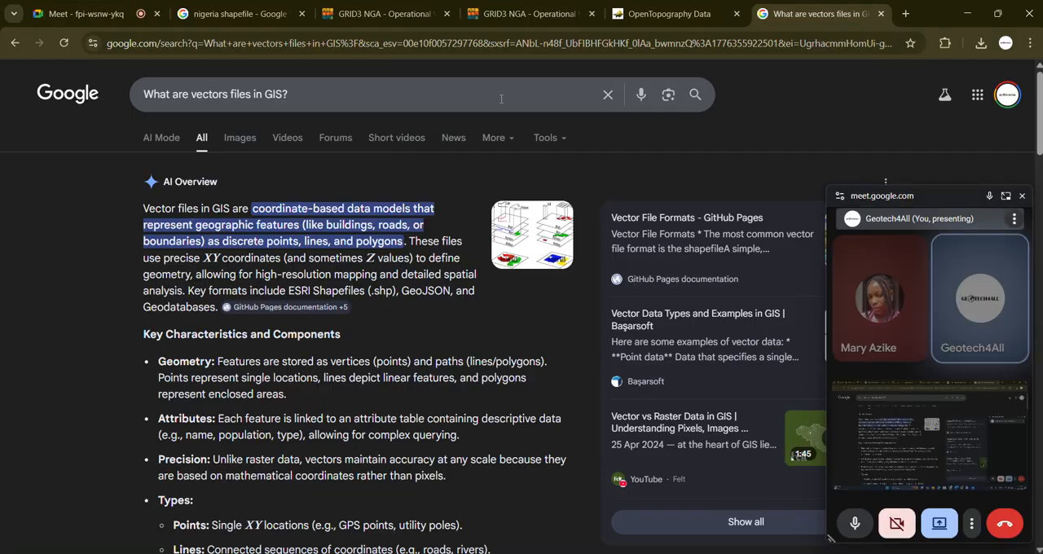
{"action": "left_click", "coordinate": [480, 99]}
{"action": "key", "text": "ctrl+a"}
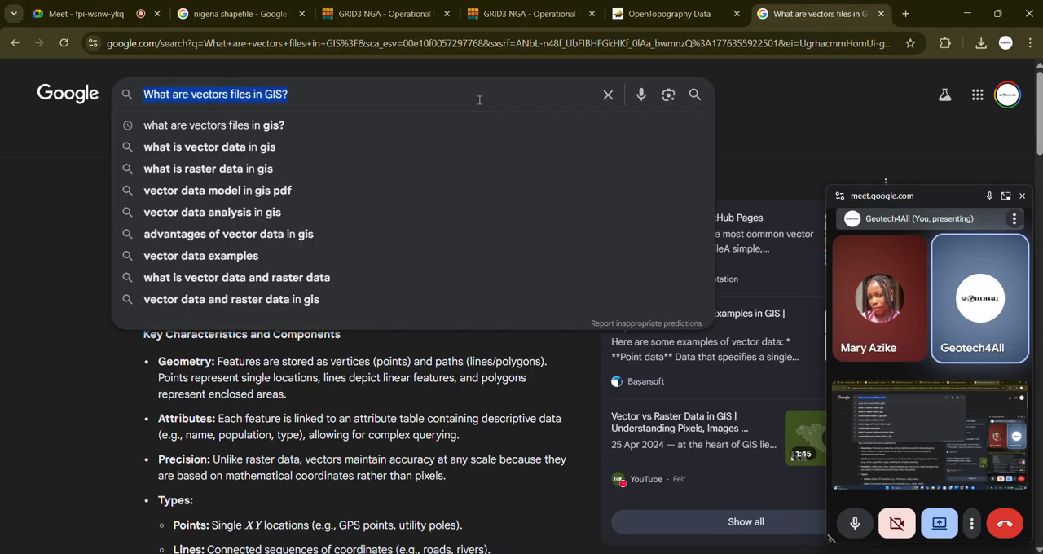
{"action": "type", "text": "NIgeria"}
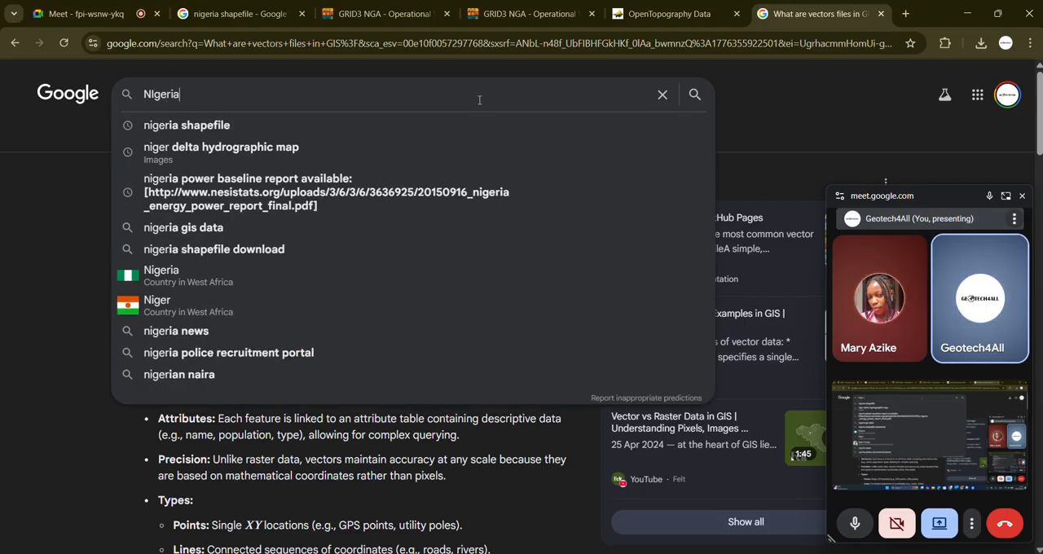
{"action": "type", "text": " road "}
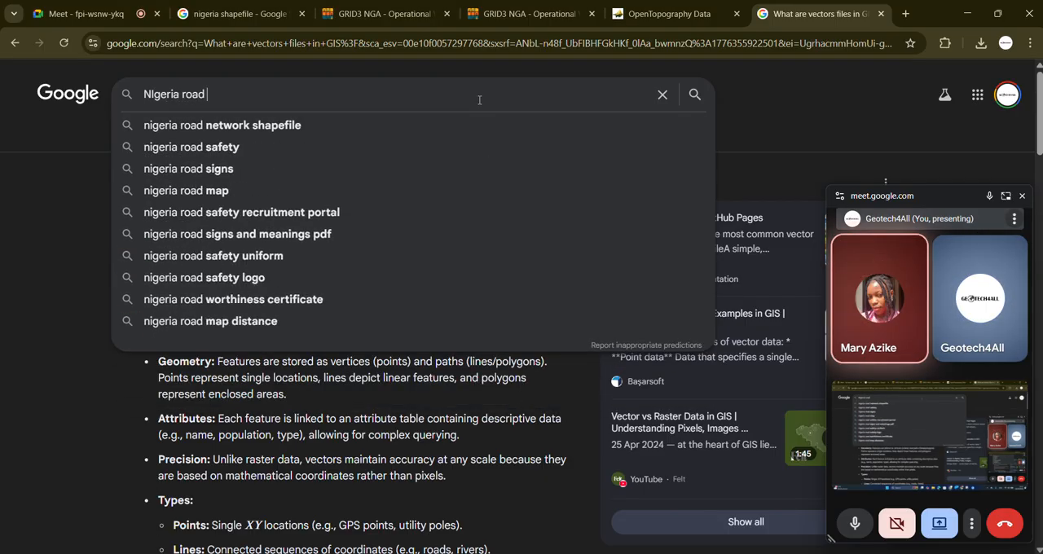
{"action": "type", "text": "shapefile"}
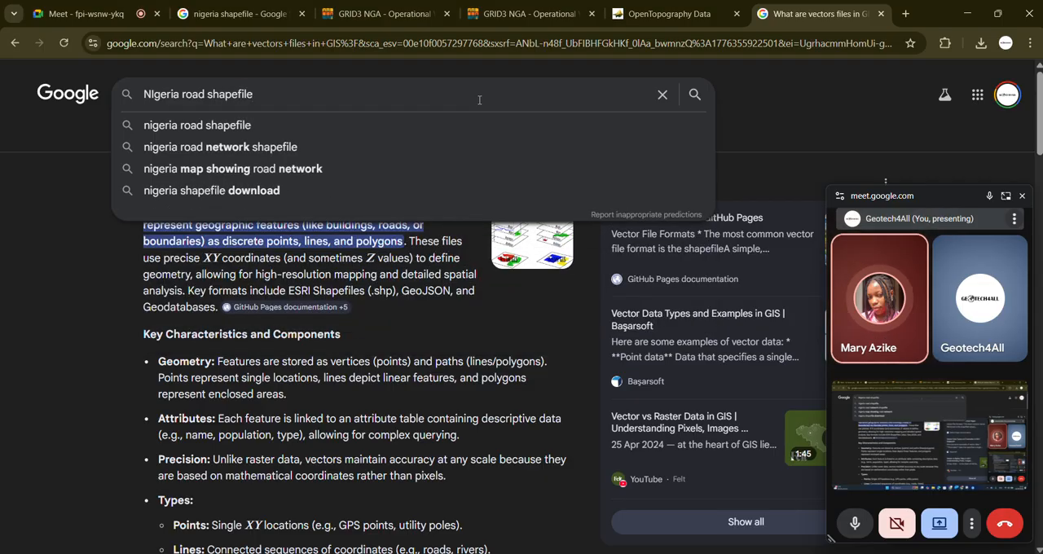
{"action": "key", "text": "Return"}
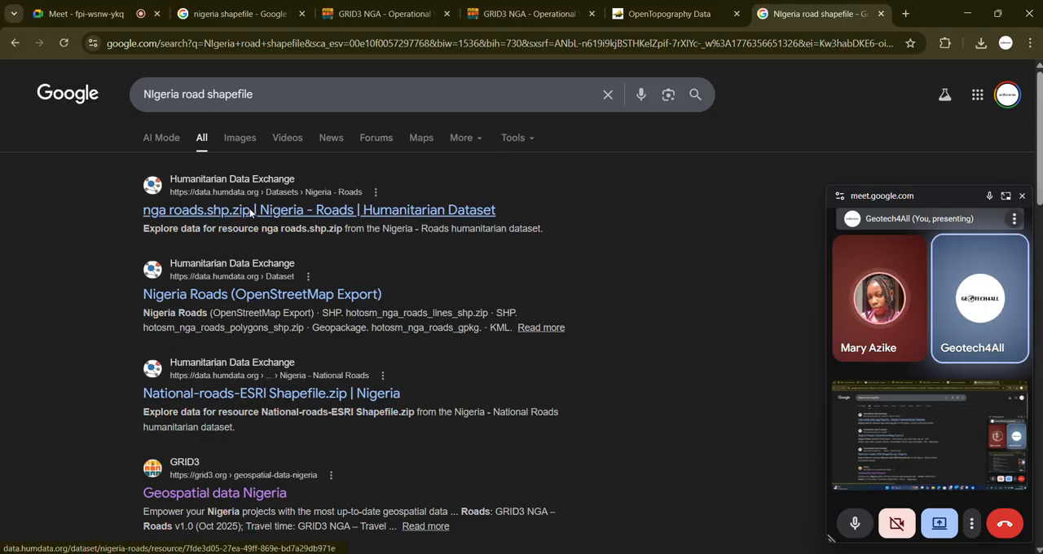
Step: Switch to ArcGIS Pro and examine the labelled contours and basemap roads within the Ezeagu-Oji boundary at several scales
{"action": "left_click", "coordinate": [997, 13]}
{"action": "left_click", "coordinate": [915, 93]}
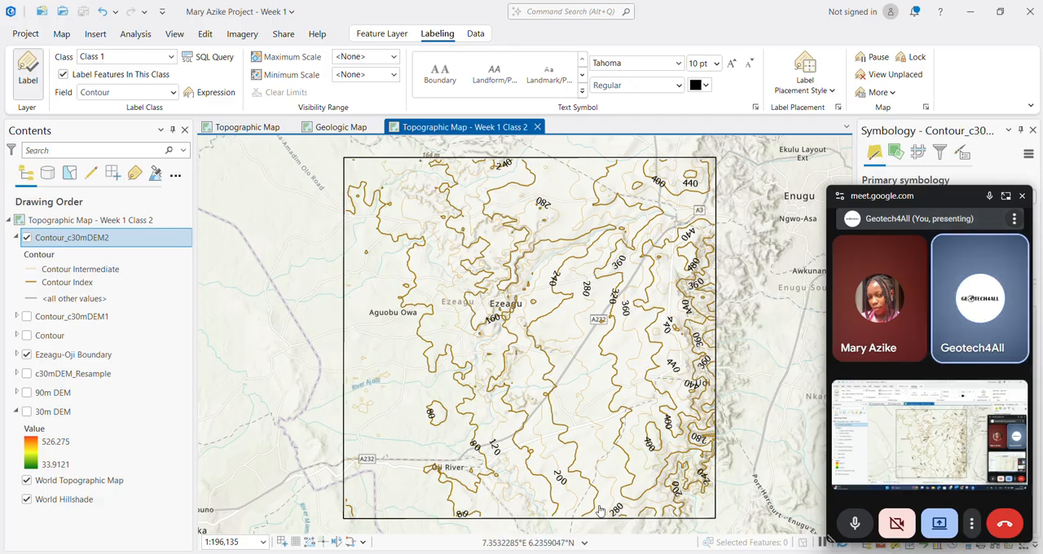
{"action": "scroll", "coordinate": [617, 481], "scroll_direction": "up", "scroll_amount": 4}
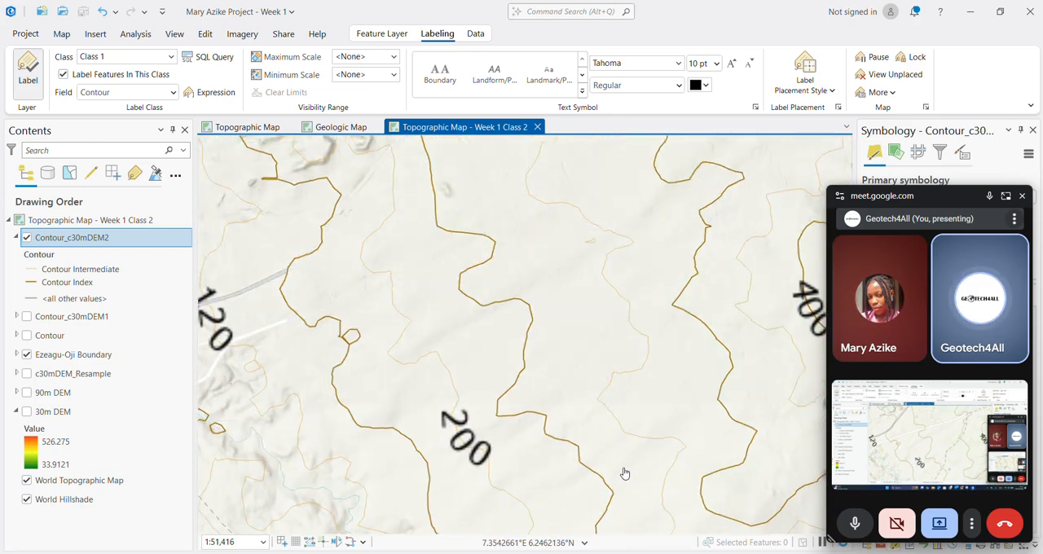
{"action": "scroll", "coordinate": [623, 470], "scroll_direction": "up", "scroll_amount": 2}
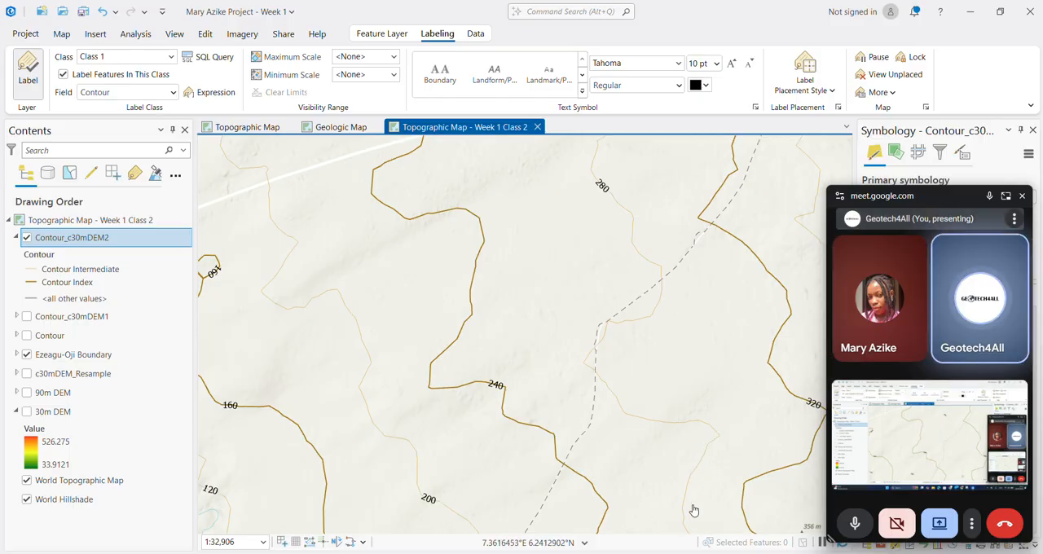
{"action": "left_click", "coordinate": [1021, 197]}
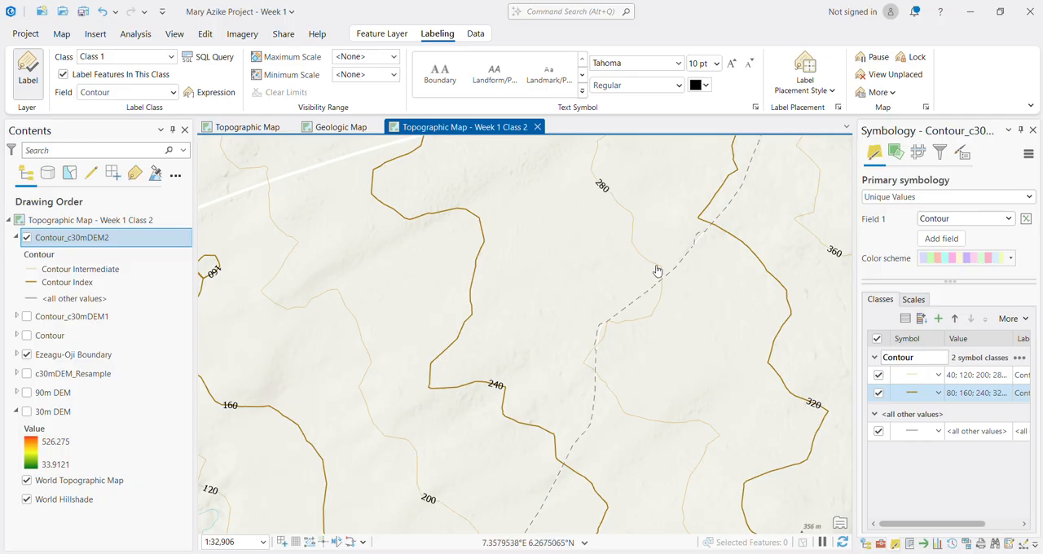
{"action": "scroll", "coordinate": [606, 286], "scroll_direction": "down", "scroll_amount": 5}
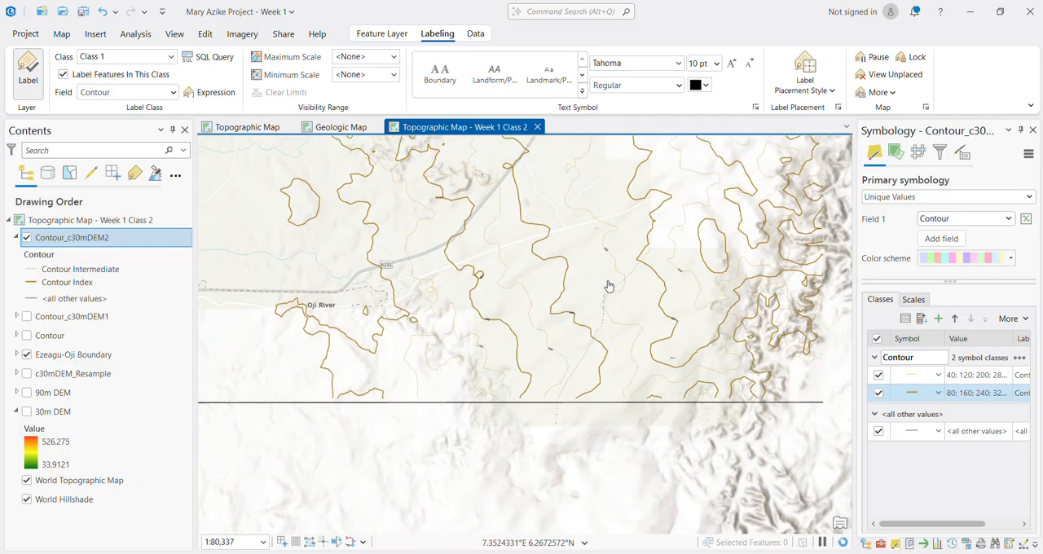
{"action": "scroll", "coordinate": [598, 287], "scroll_direction": "down", "scroll_amount": 2}
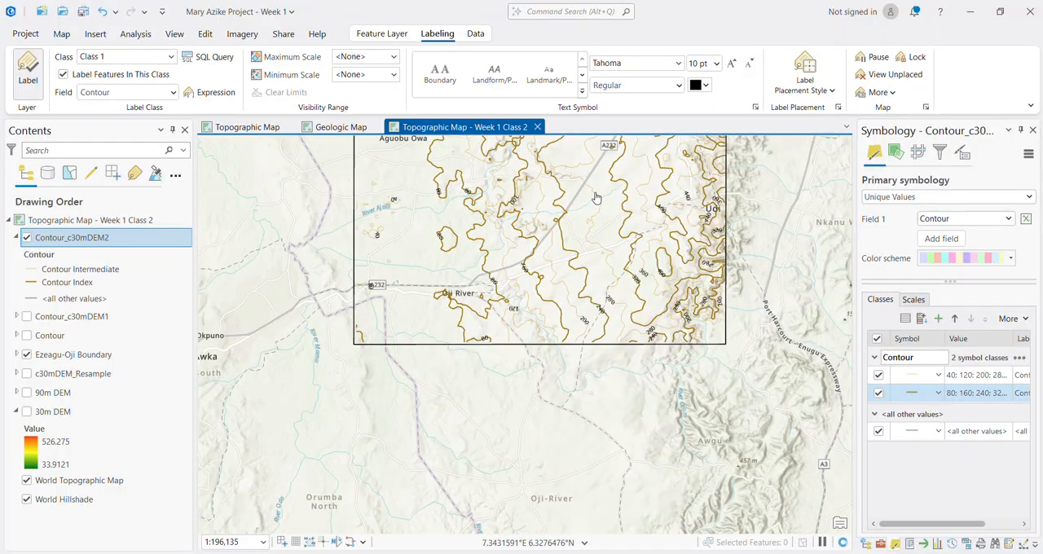
{"action": "left_click_drag", "start_coordinate": [596, 194], "coordinate": [600, 383]}
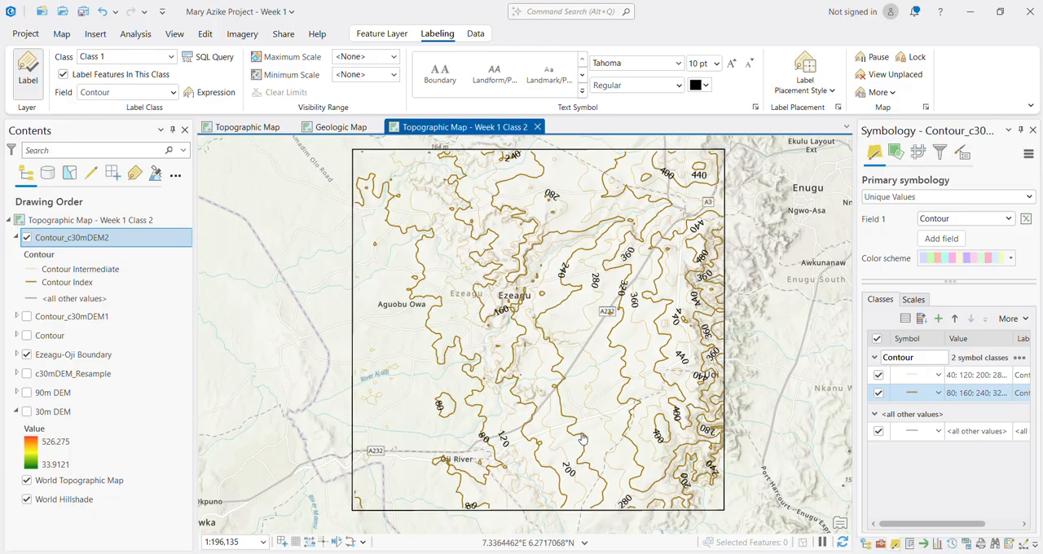
{"action": "scroll", "coordinate": [536, 451], "scroll_direction": "up", "scroll_amount": 4}
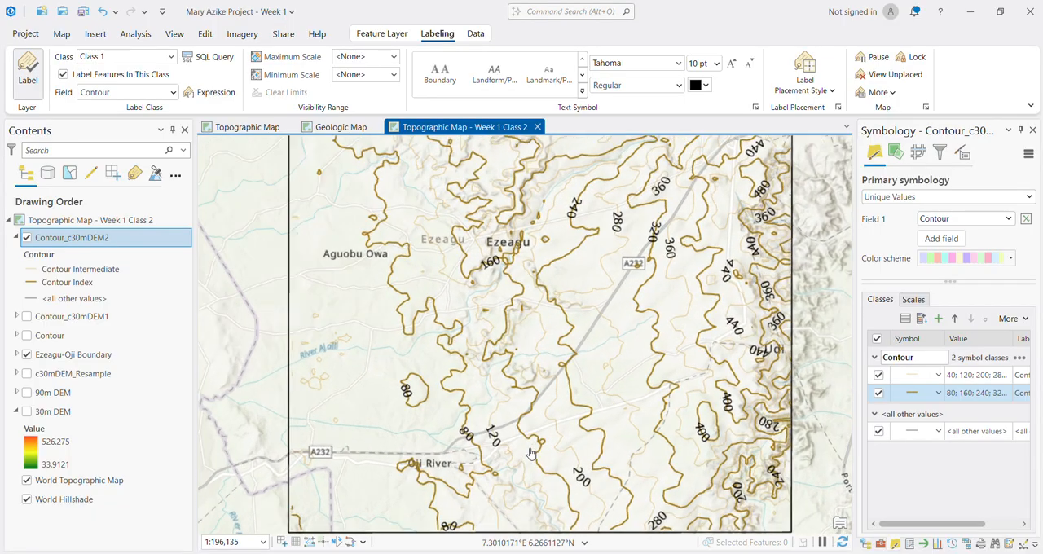
{"action": "scroll", "coordinate": [294, 356], "scroll_direction": "up", "scroll_amount": 4}
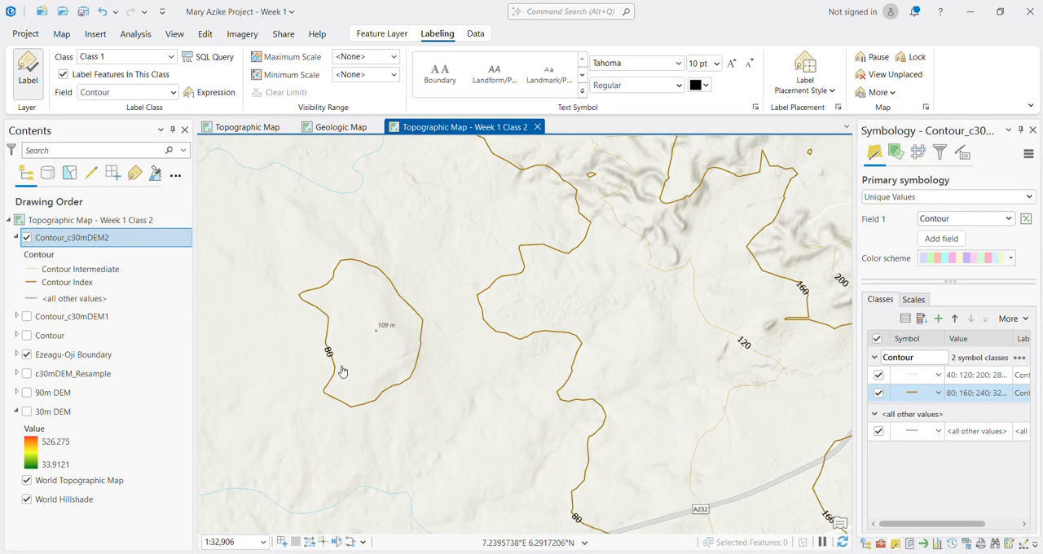
{"action": "scroll", "coordinate": [343, 371], "scroll_direction": "down", "scroll_amount": 8}
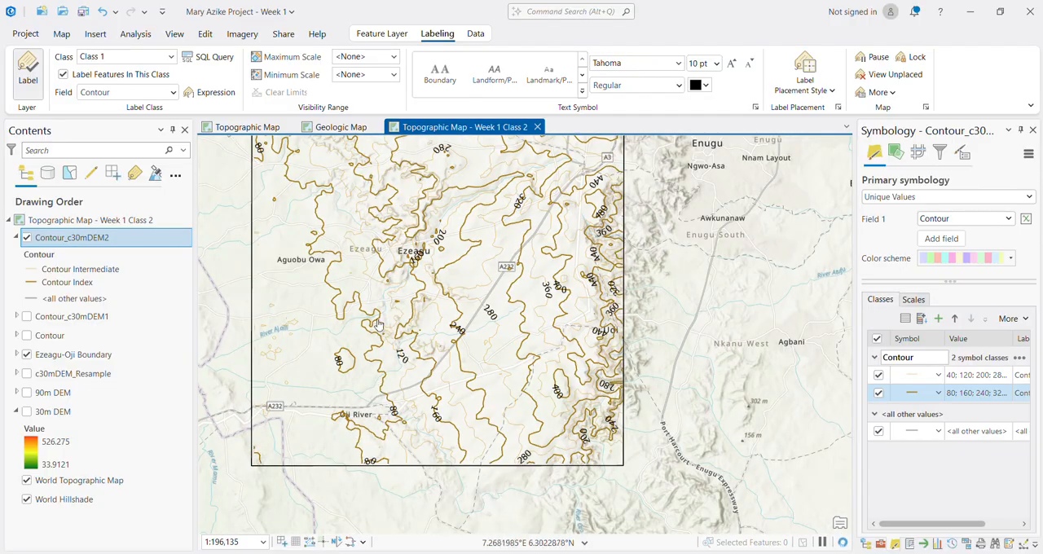
{"action": "mouse_move", "coordinate": [435, 363]}
{"action": "left_mouse_down"}
{"action": "mouse_move", "coordinate": [448, 383]}
{"action": "mouse_move", "coordinate": [458, 370]}
{"action": "mouse_move", "coordinate": [449, 369]}
{"action": "left_mouse_up"}
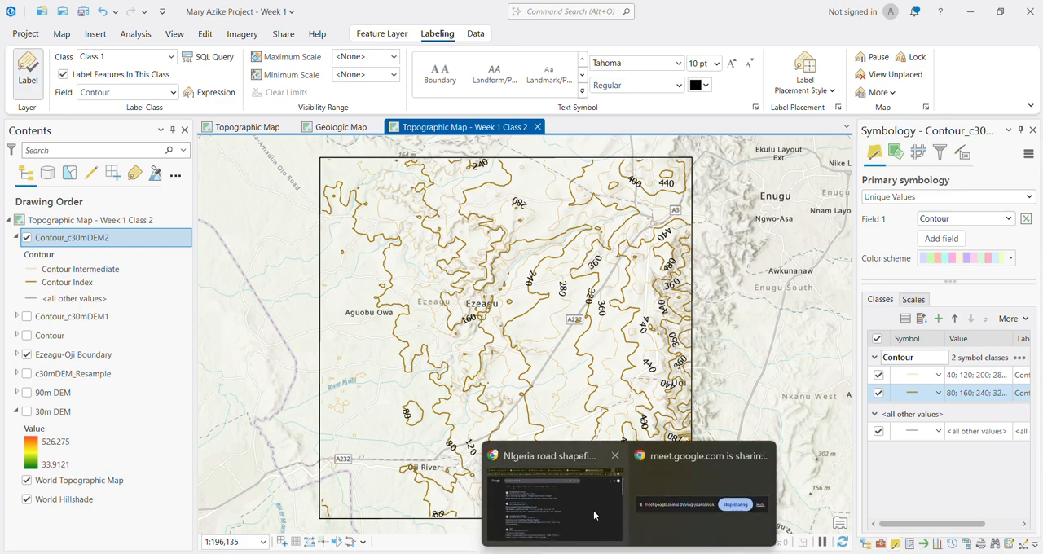
Step: Return to the Chrome search results and open the Nigeria Roads (OpenStreetMap Export) dataset page on Humanitarian Data Exchange
{"action": "left_click", "coordinate": [593, 510]}
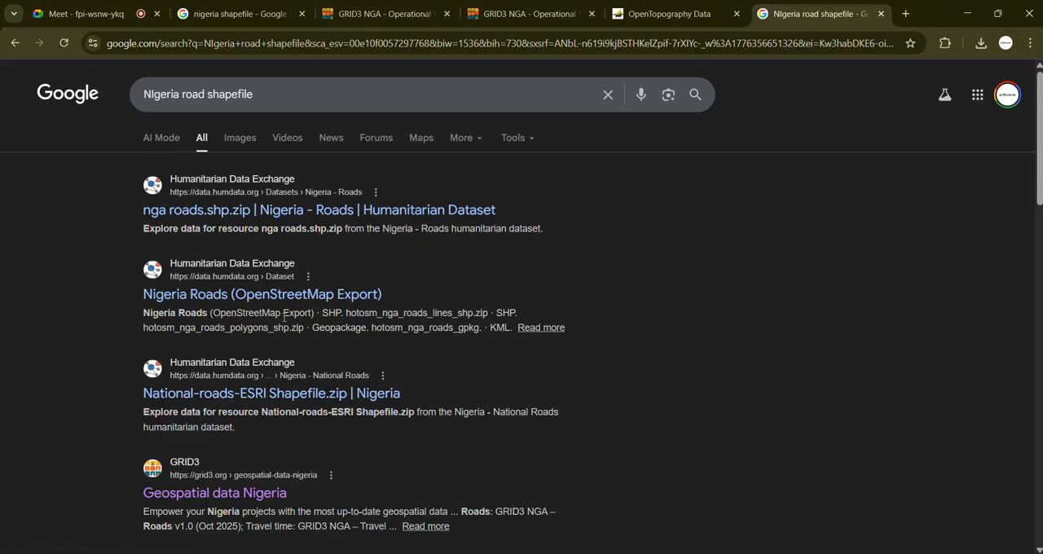
{"action": "left_click", "coordinate": [208, 295]}
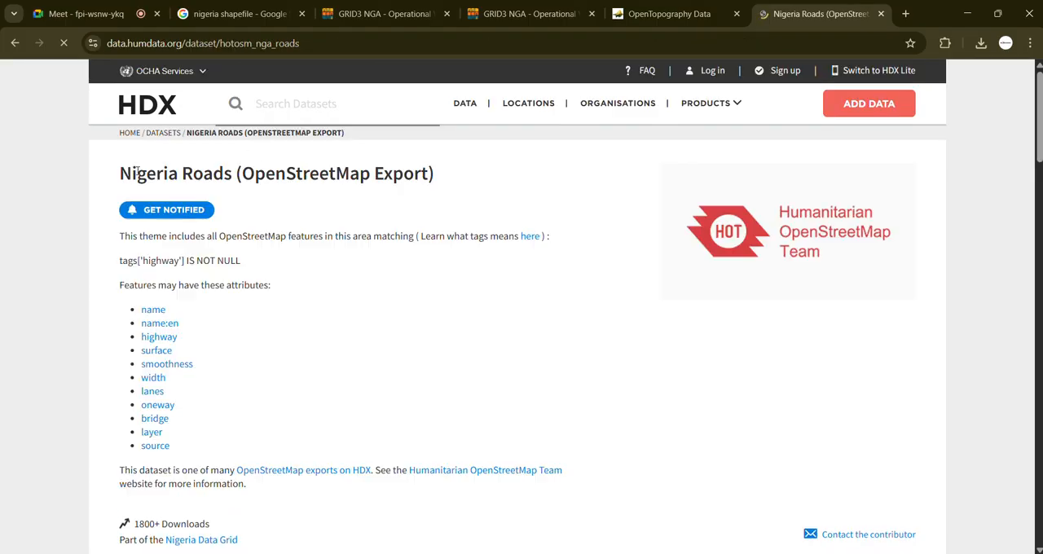
{"action": "left_click", "coordinate": [16, 44]}
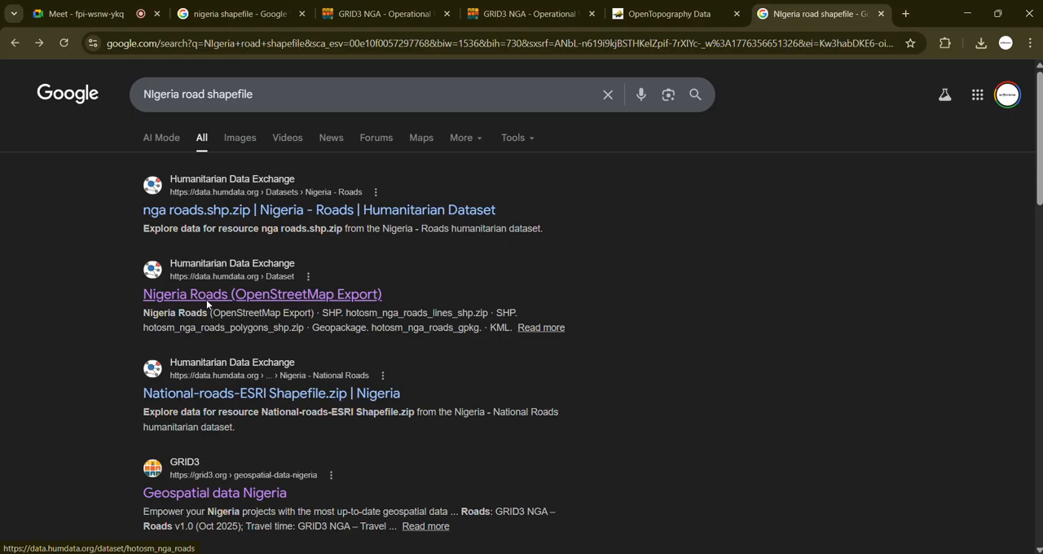
{"action": "left_click", "coordinate": [206, 299]}
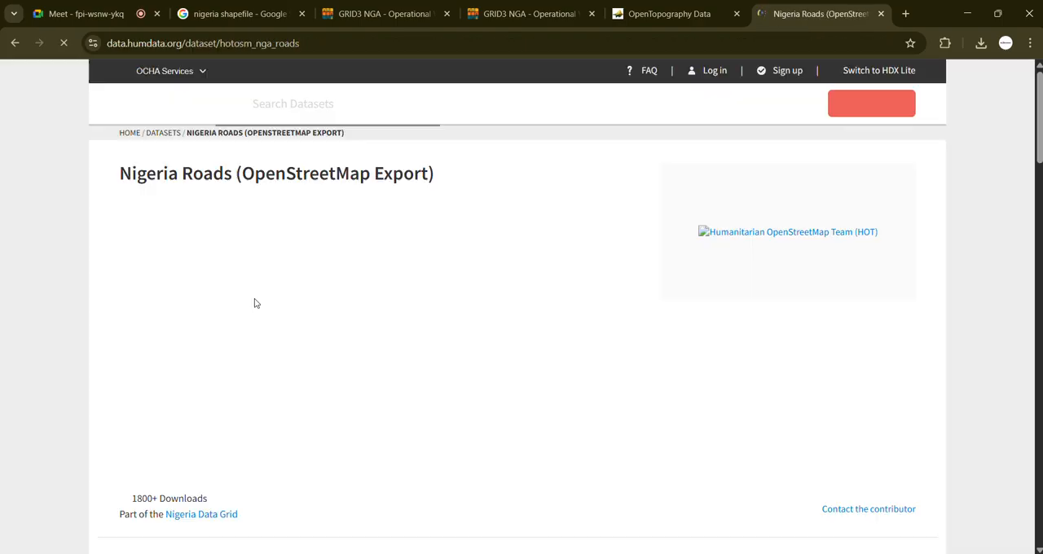
{"action": "scroll", "coordinate": [194, 401], "scroll_direction": "down", "scroll_amount": 3}
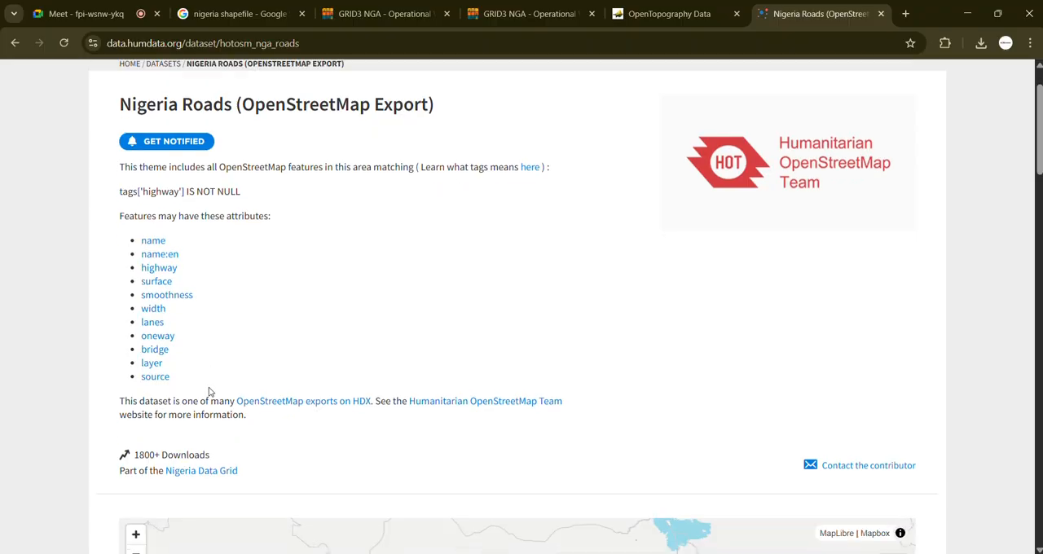
{"action": "scroll", "coordinate": [748, 400], "scroll_direction": "down", "scroll_amount": 2}
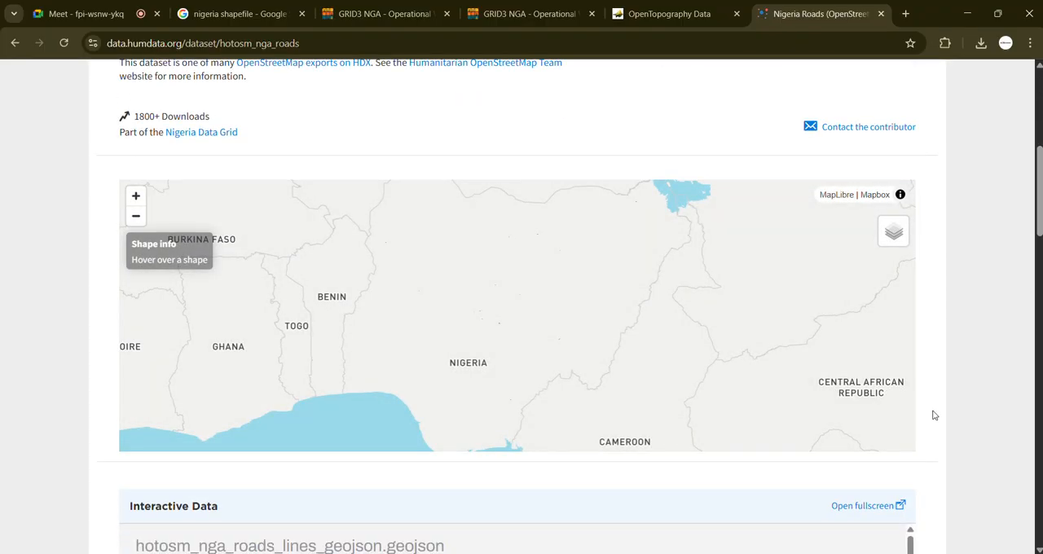
Step: Switch to File Explorer and review the boundary and health facility data stored in the Week 1 Data folder
{"action": "left_click", "coordinate": [530, 509]}
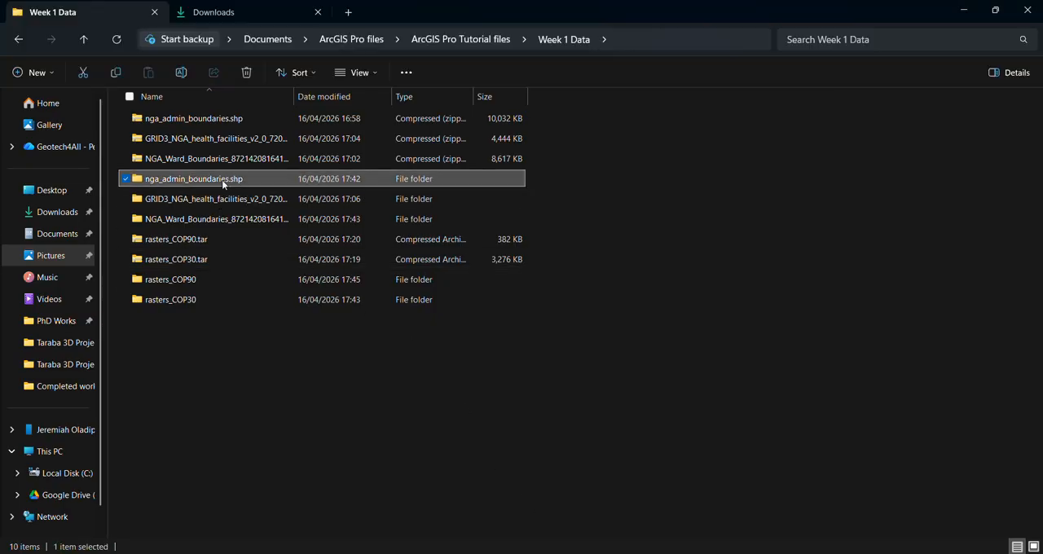
{"action": "left_click", "coordinate": [226, 201]}
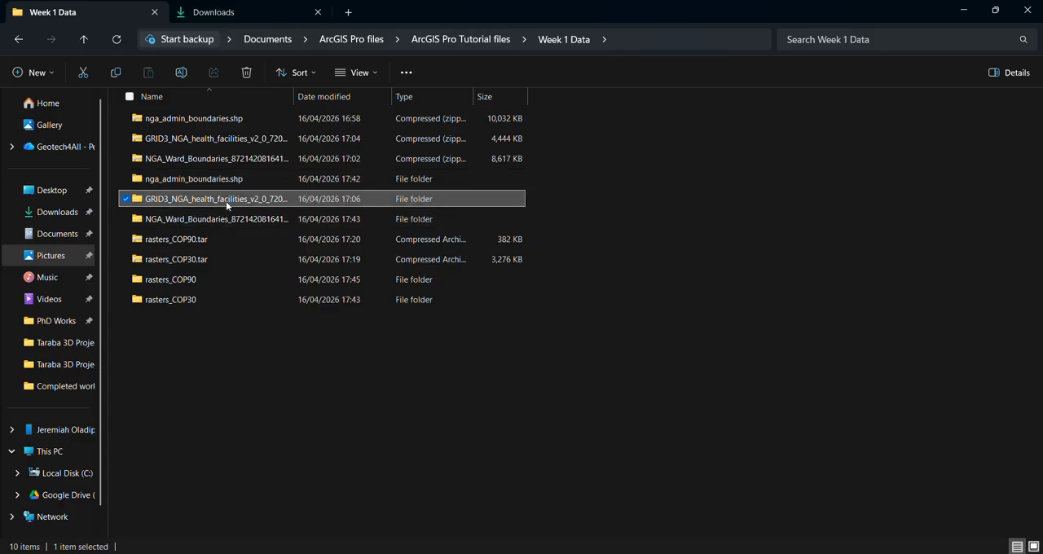
{"action": "left_click", "coordinate": [245, 163]}
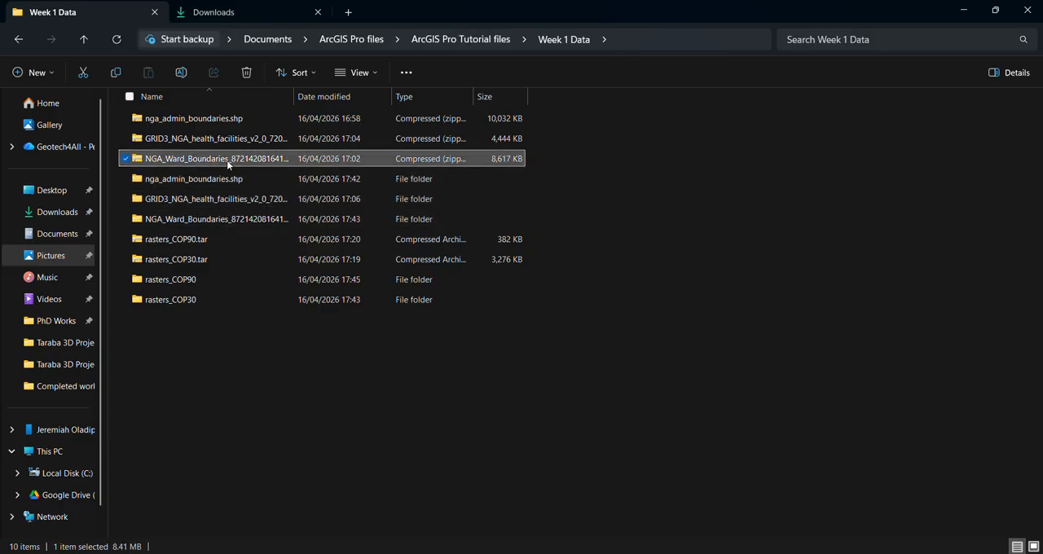
{"action": "left_click", "coordinate": [963, 10]}
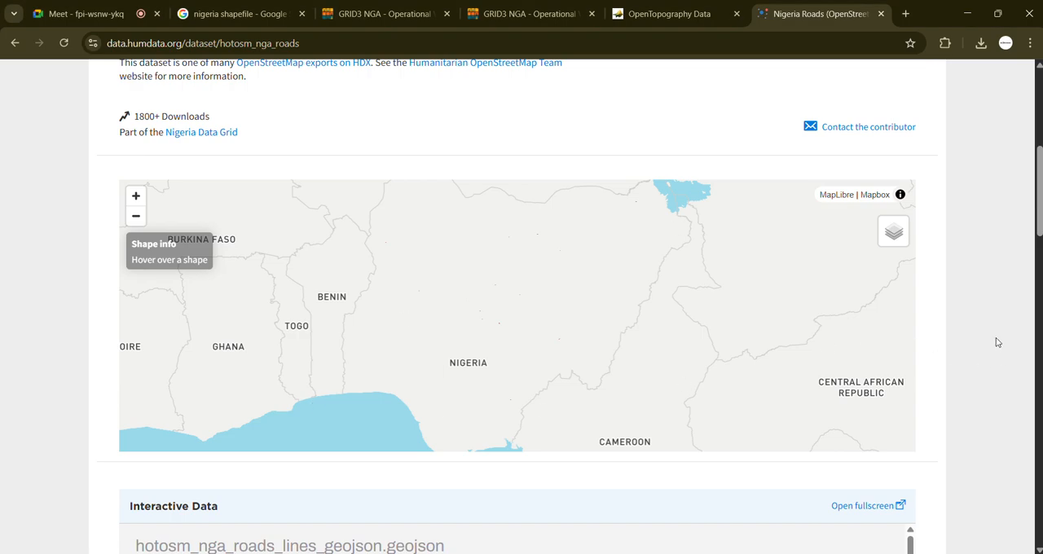
Step: Download hotosm_nga_roads_lines_shp.zip from the dataset's resources and dismiss the notification subscription dialog
{"action": "scroll", "coordinate": [981, 382], "scroll_direction": "down", "scroll_amount": 5}
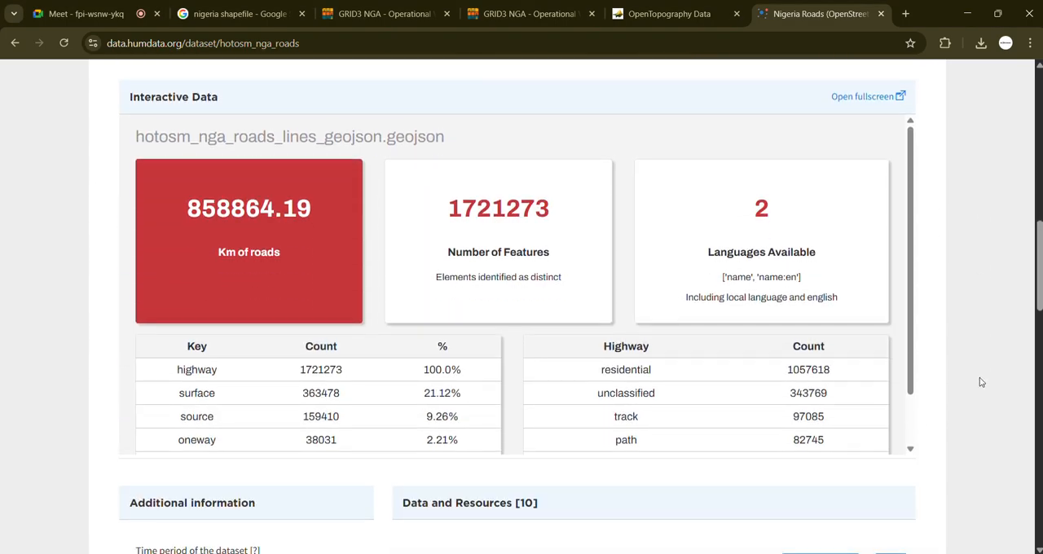
{"action": "scroll", "coordinate": [982, 382], "scroll_direction": "down", "scroll_amount": 3}
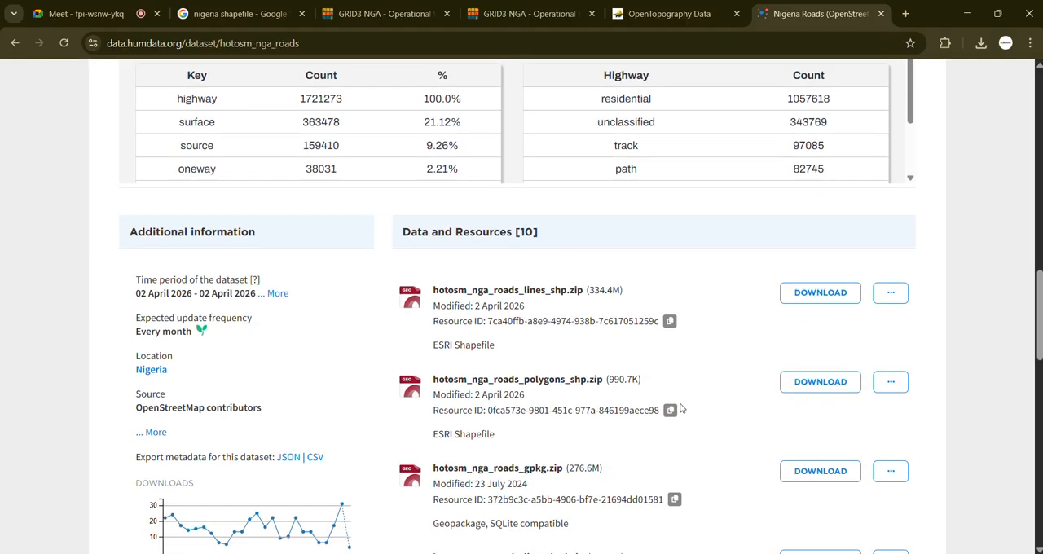
{"action": "scroll", "coordinate": [603, 412], "scroll_direction": "down", "scroll_amount": 1}
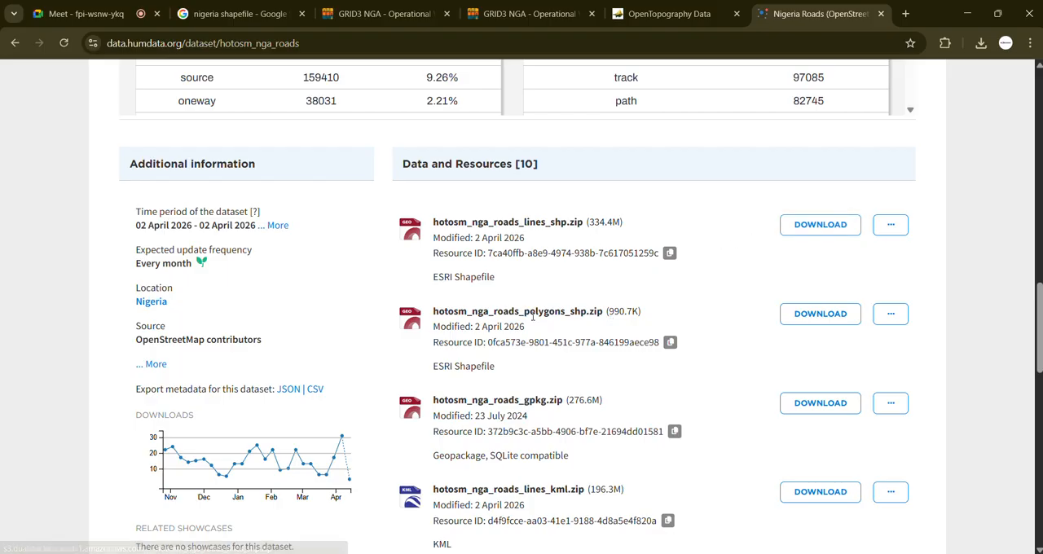
{"action": "left_click", "coordinate": [821, 231]}
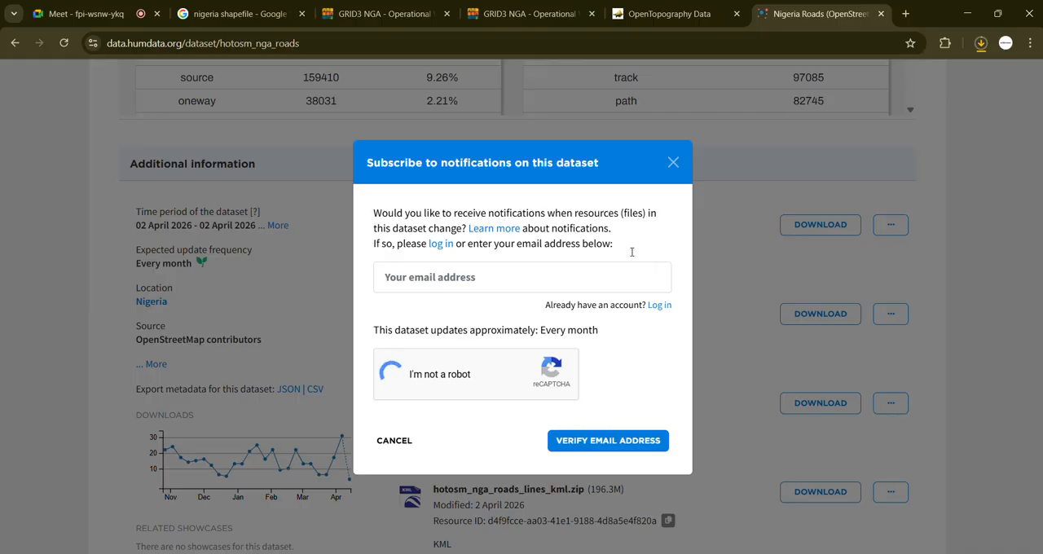
{"action": "left_click", "coordinate": [673, 164]}
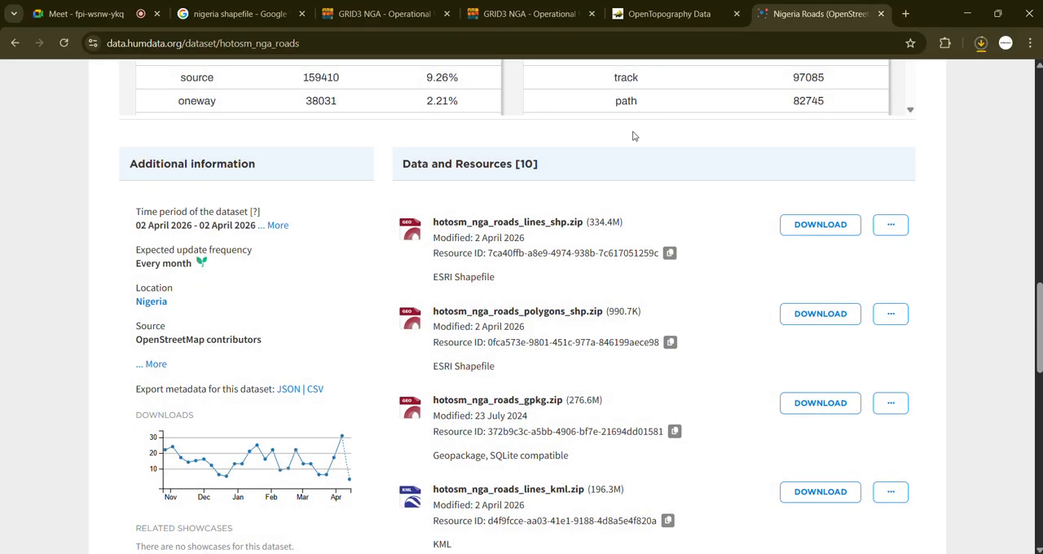
{"action": "scroll", "coordinate": [634, 137], "scroll_direction": "up", "scroll_amount": 15}
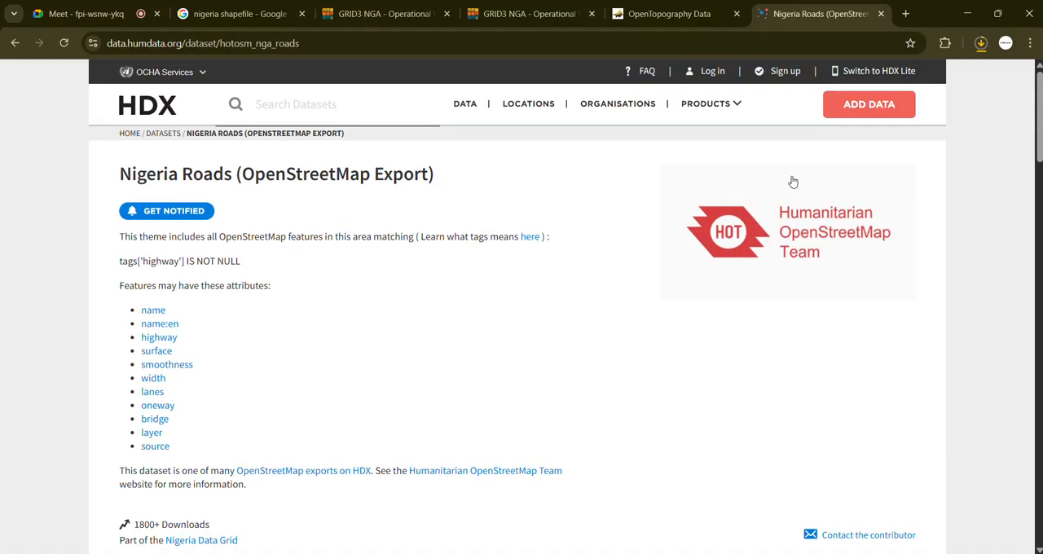
Step: Return to the Google results, search for "NIgeria rivers shapefile" and open the NGA_river_line_esri.shp.zip resource on Humanitarian Data Exchange
{"action": "left_click", "coordinate": [19, 43]}
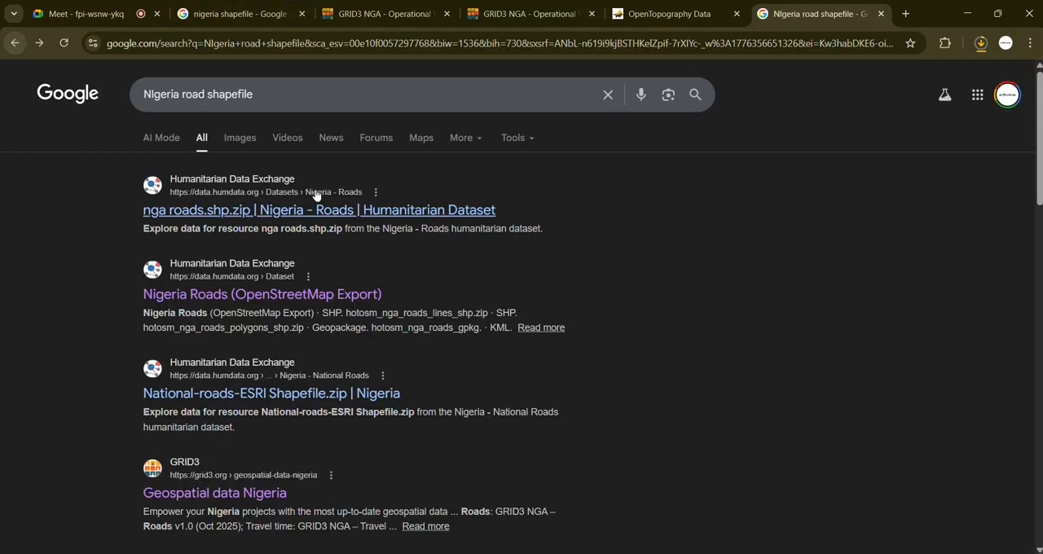
{"action": "left_click", "coordinate": [201, 93]}
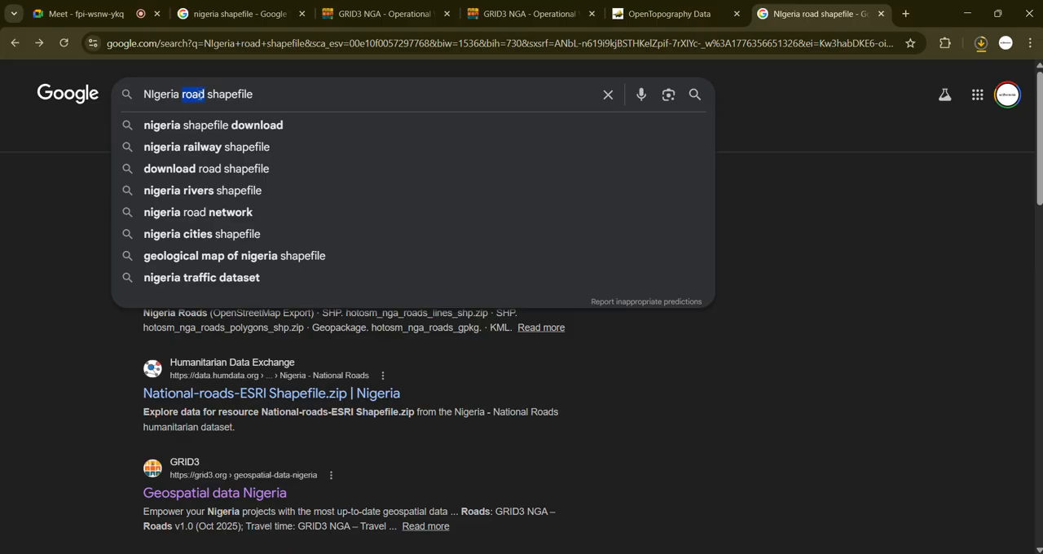
{"action": "key", "text": "BackSpace"}
{"action": "type", "text": "rivers"}
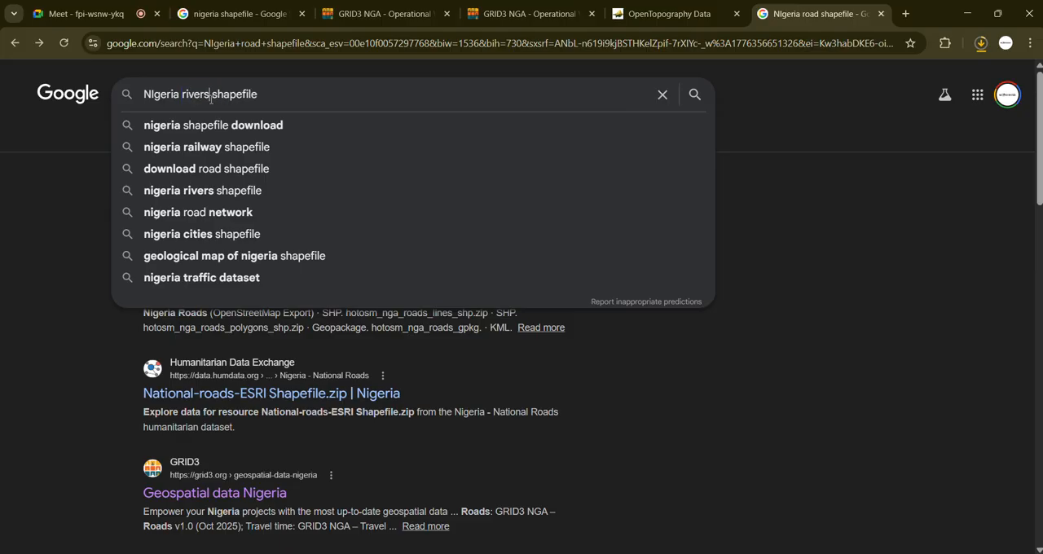
{"action": "key", "text": "Return"}
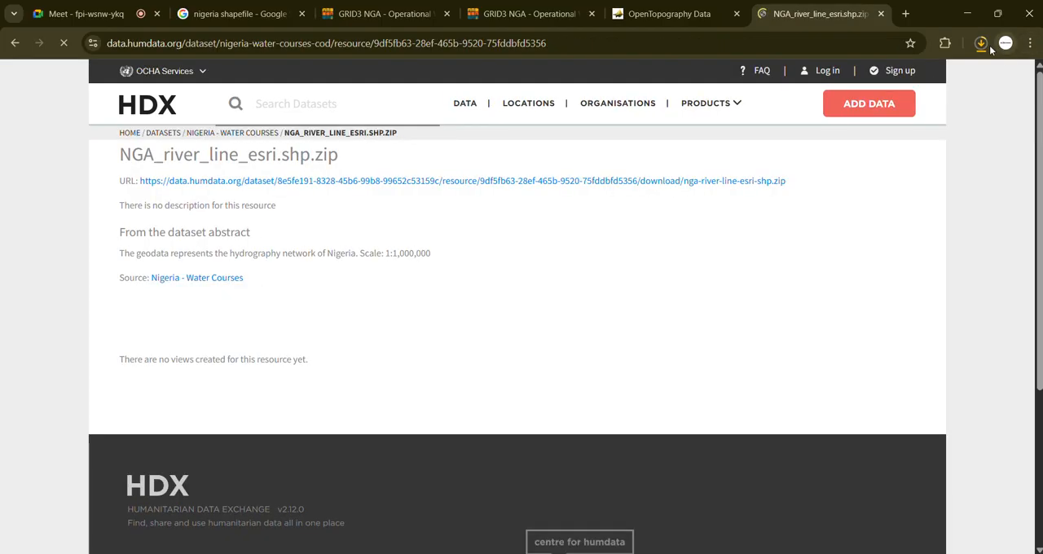
Step: Download nga-river-line-esri-shp.zip from the resource page and check the recent download history
{"action": "left_click", "coordinate": [986, 45]}
{"action": "left_click", "coordinate": [1014, 152]}
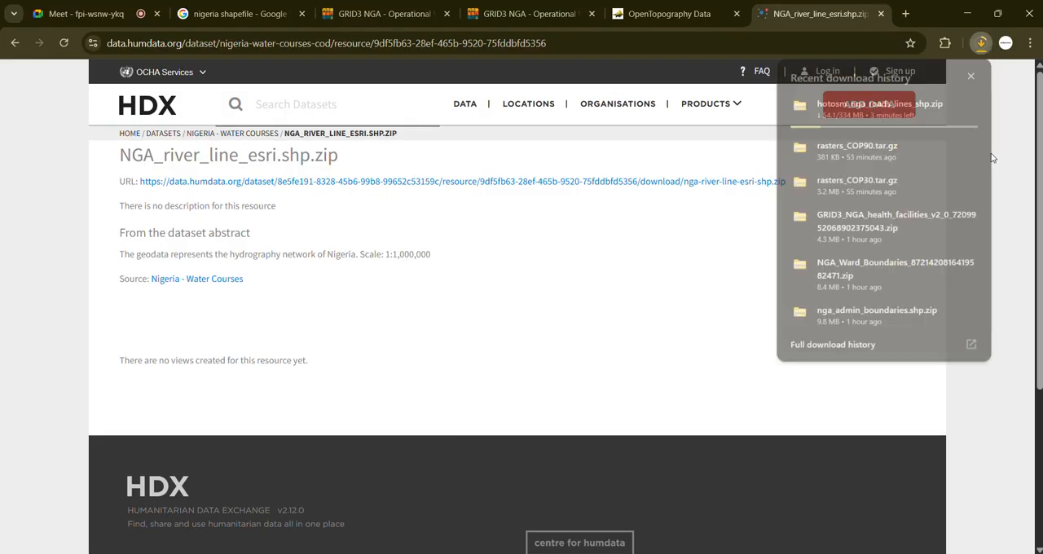
{"action": "scroll", "coordinate": [299, 317], "scroll_direction": "down", "scroll_amount": 2}
{"action": "scroll", "coordinate": [297, 323], "scroll_direction": "up", "scroll_amount": 2}
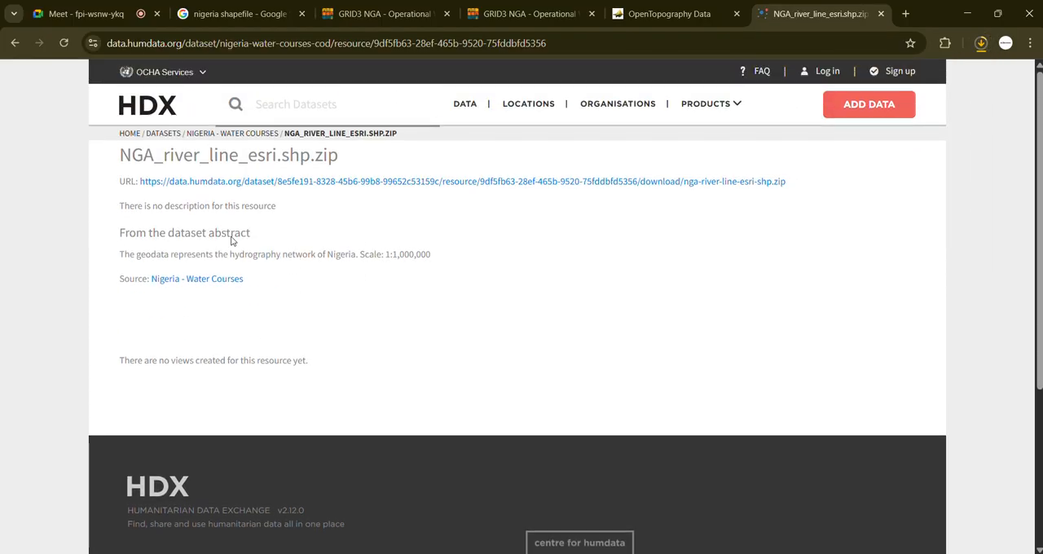
{"action": "left_click", "coordinate": [251, 185]}
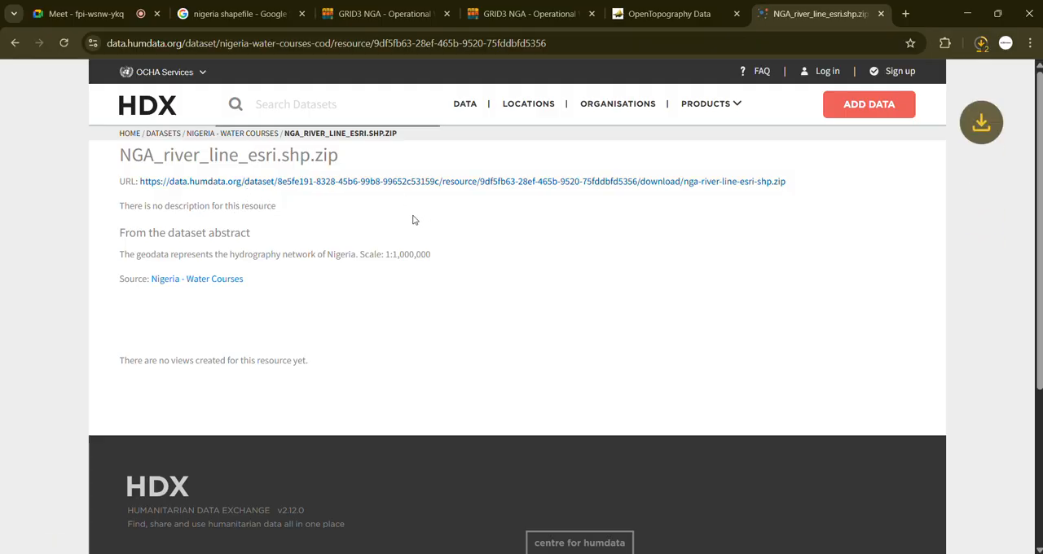
{"action": "left_click", "coordinate": [981, 44]}
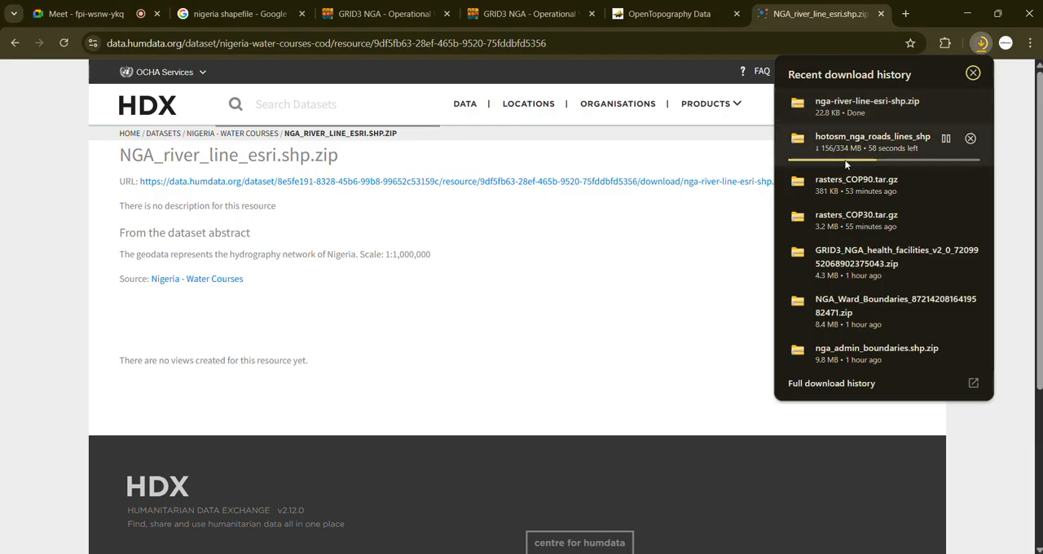
Step: Switch to ArcGIS Pro and save the project
{"action": "left_click", "coordinate": [569, 299]}
{"action": "mouse_move", "coordinate": [747, 553]}
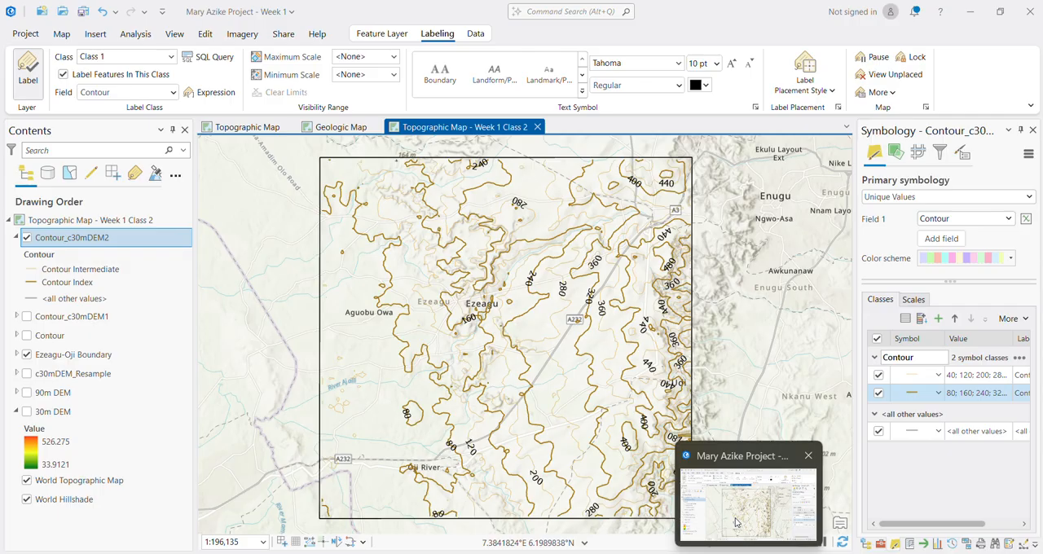
{"action": "left_click", "coordinate": [729, 502]}
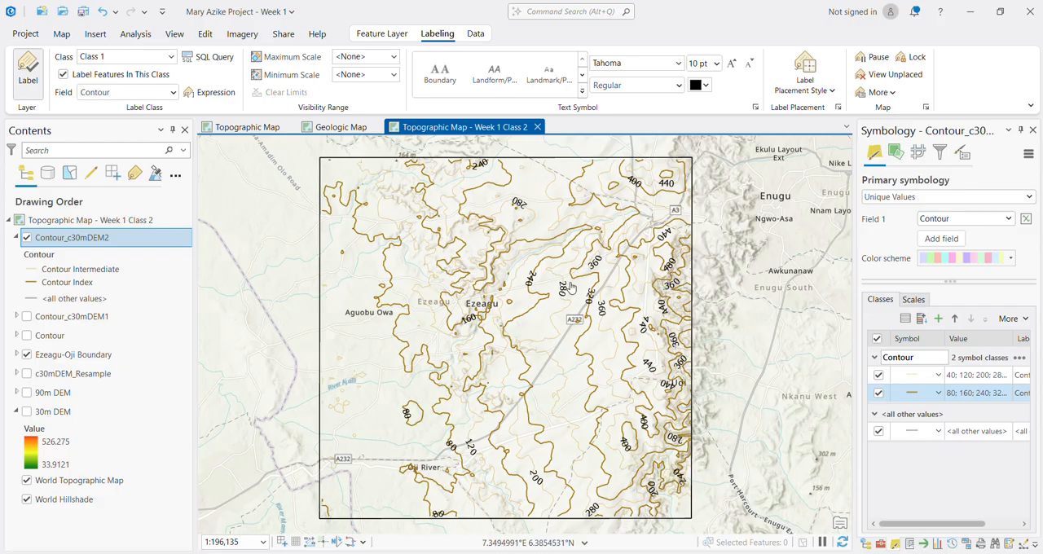
{"action": "key", "text": "ctrl+s"}
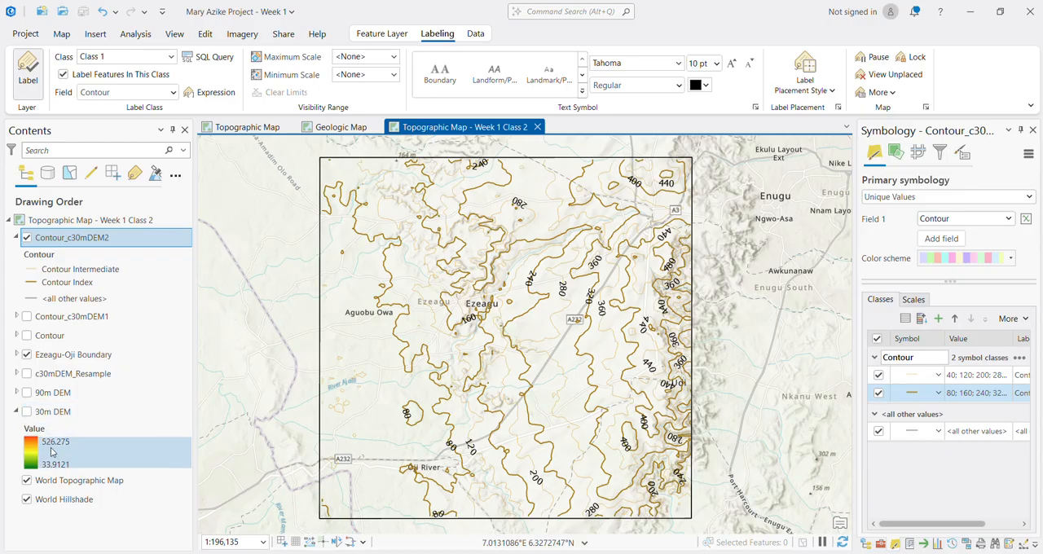
Step: Collapse the 30m DEM legend and briefly display the 90m DEM beneath the contours before hiding it again
{"action": "left_click", "coordinate": [17, 412]}
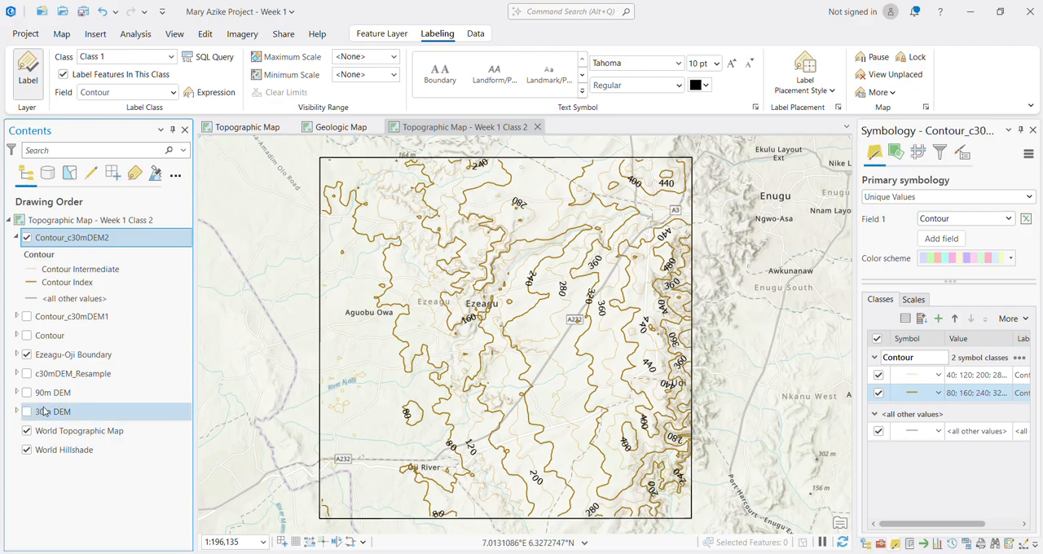
{"action": "left_click", "coordinate": [17, 393]}
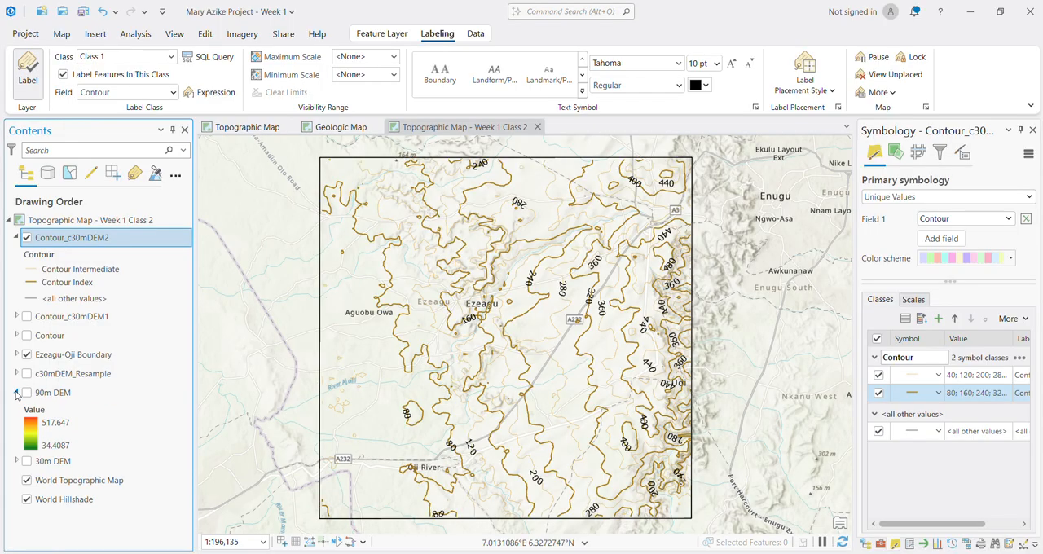
{"action": "left_click", "coordinate": [18, 393]}
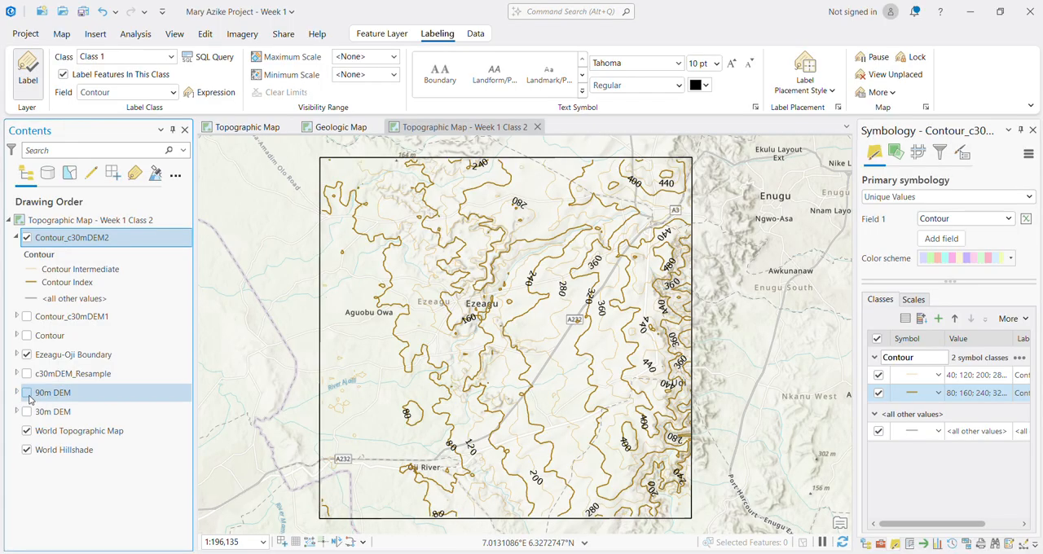
{"action": "left_click", "coordinate": [27, 392]}
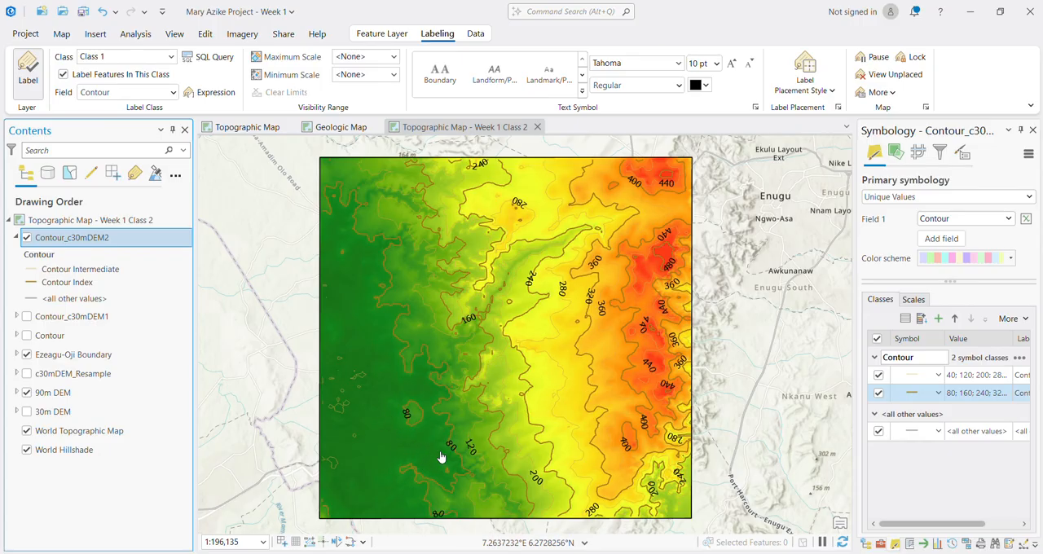
{"action": "left_click", "coordinate": [27, 393]}
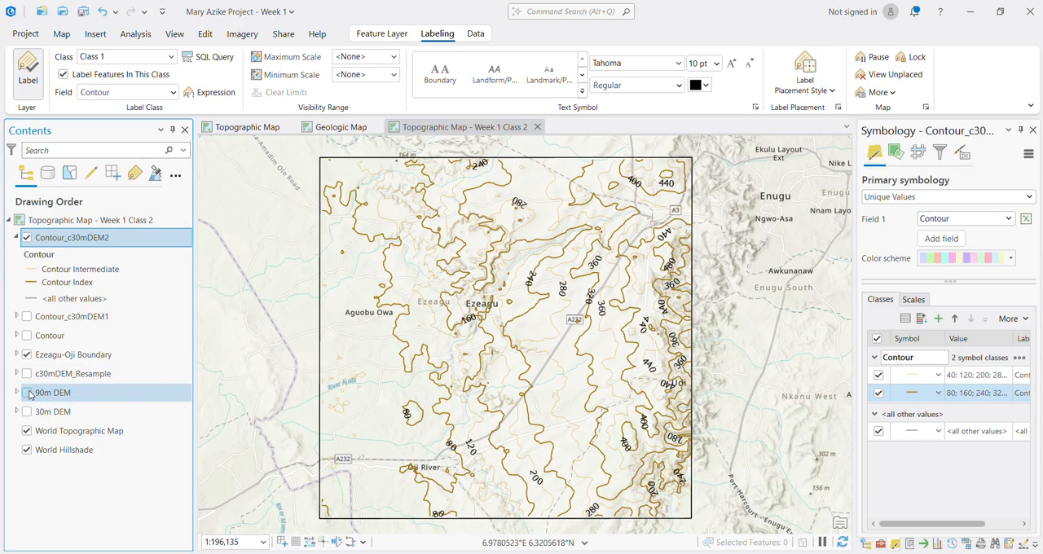
Step: Examine the contours, basemap roads and rivers in and around the Ezeagu-Oji boundary at several scales
{"action": "scroll", "coordinate": [520, 406], "scroll_direction": "down", "scroll_amount": 4}
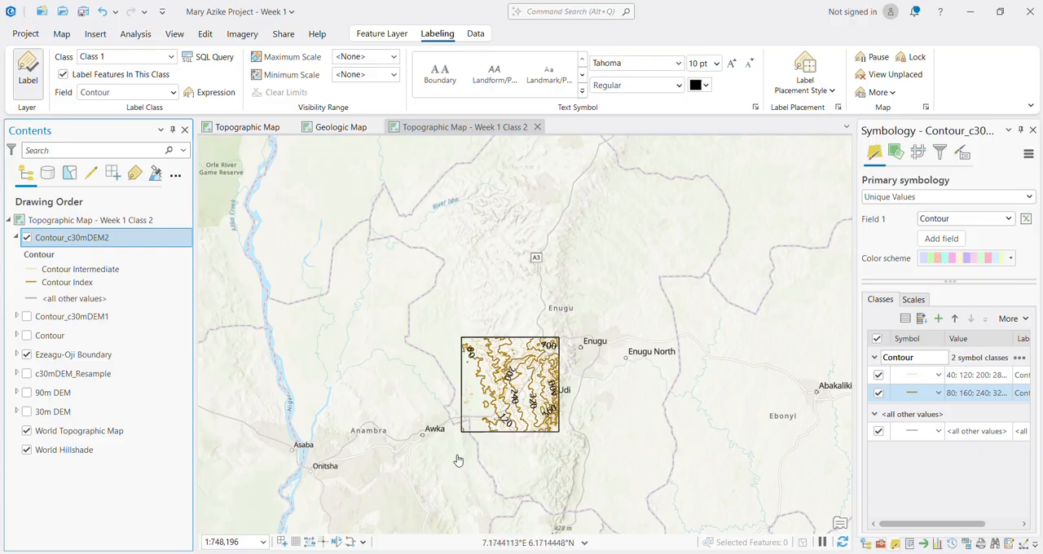
{"action": "scroll", "coordinate": [472, 442], "scroll_direction": "up", "scroll_amount": 1}
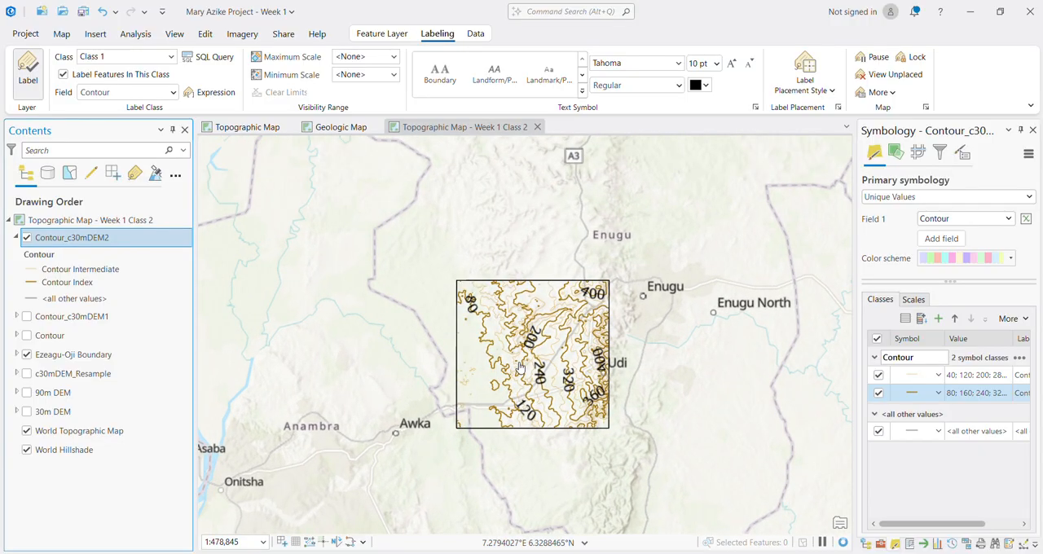
{"action": "scroll", "coordinate": [475, 411], "scroll_direction": "up", "scroll_amount": 3}
{"action": "scroll", "coordinate": [482, 419], "scroll_direction": "up", "scroll_amount": 2}
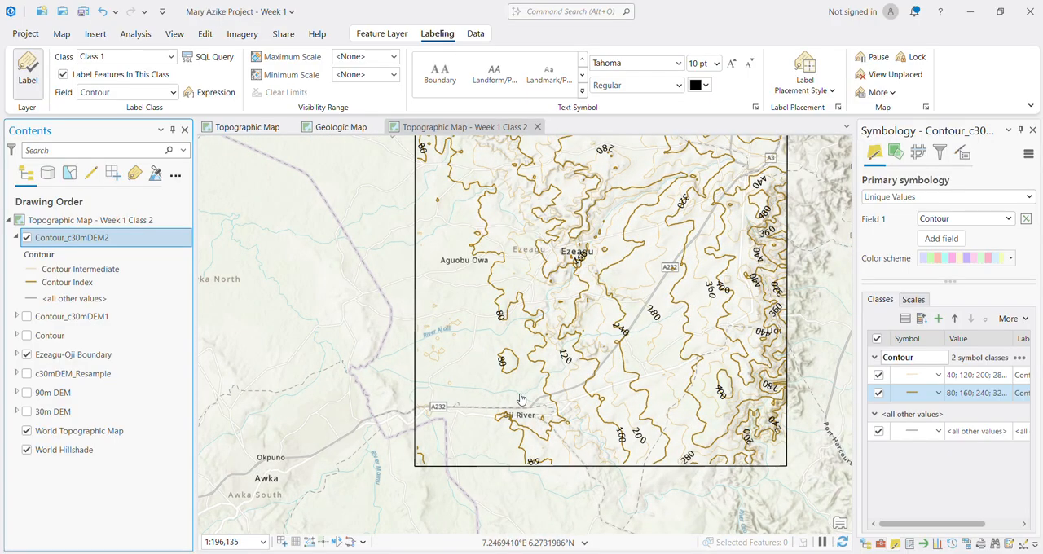
{"action": "scroll", "coordinate": [584, 343], "scroll_direction": "up", "scroll_amount": 3}
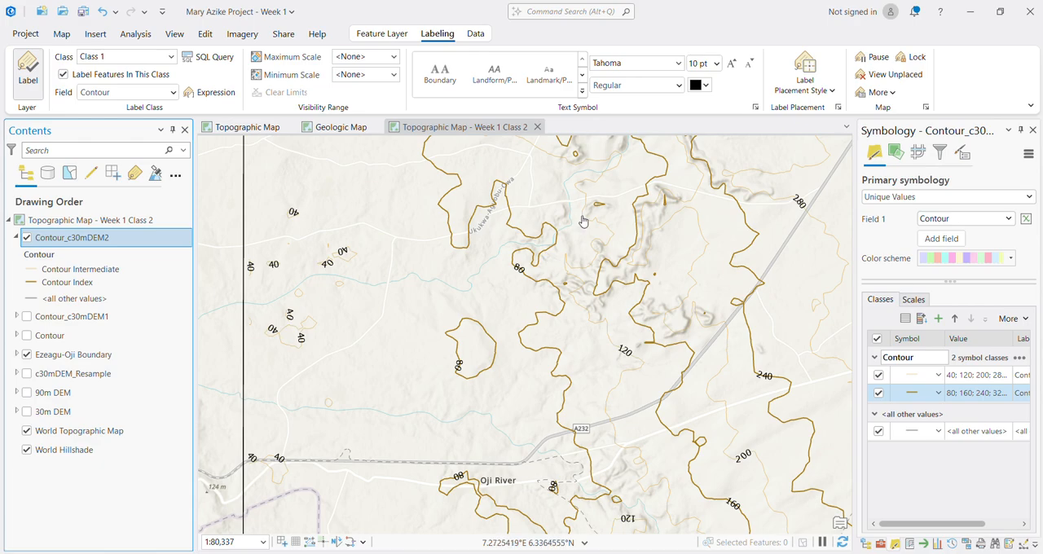
{"action": "scroll", "coordinate": [548, 464], "scroll_direction": "down", "scroll_amount": 3}
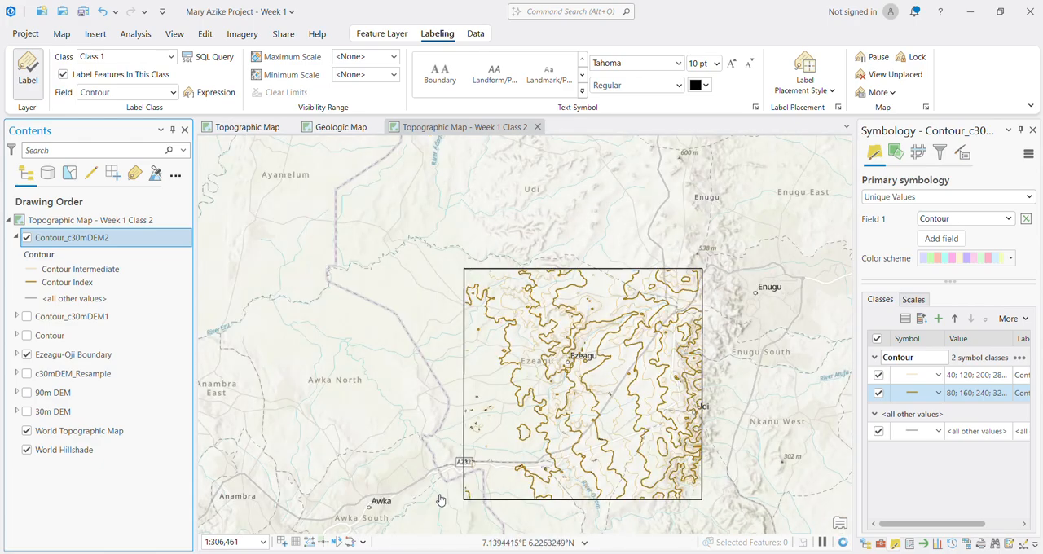
{"action": "left_click_drag", "start_coordinate": [493, 475], "coordinate": [407, 424]}
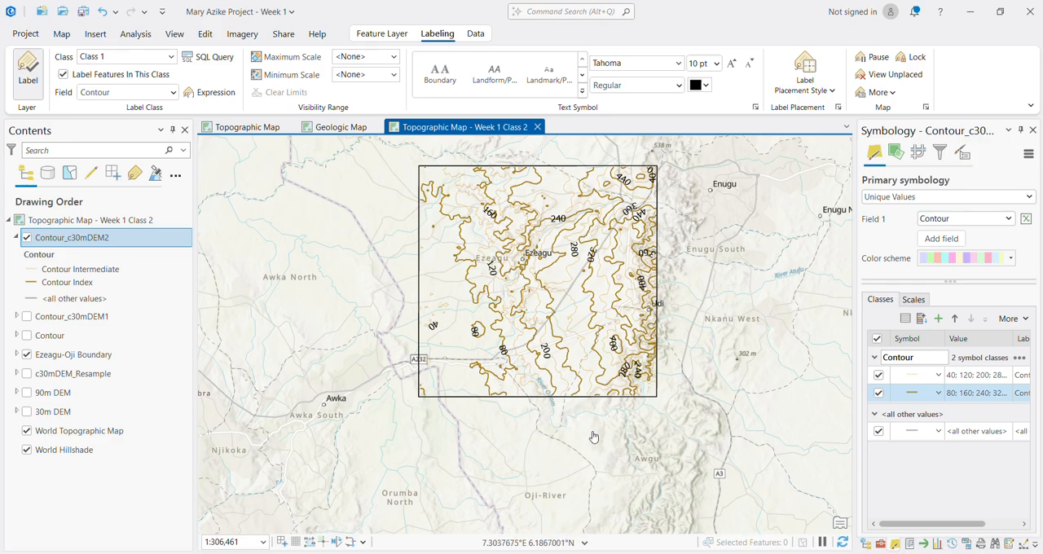
{"action": "left_click_drag", "start_coordinate": [543, 293], "coordinate": [543, 296]}
{"action": "scroll", "coordinate": [543, 297], "scroll_direction": "up", "scroll_amount": 2}
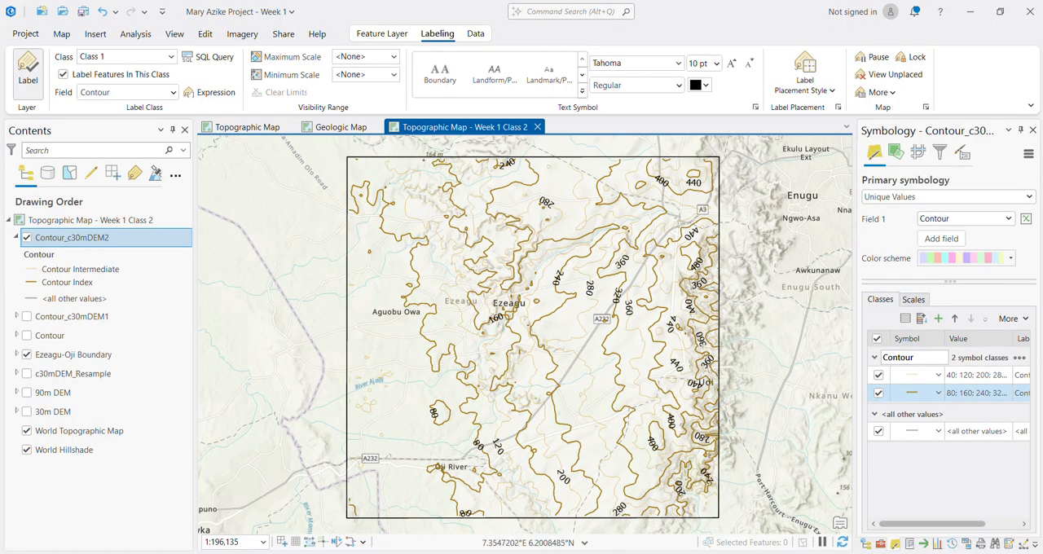
Step: Check the progress of the roads download in Chrome, return to ArcGIS Pro and save the project
{"action": "left_click", "coordinate": [562, 493]}
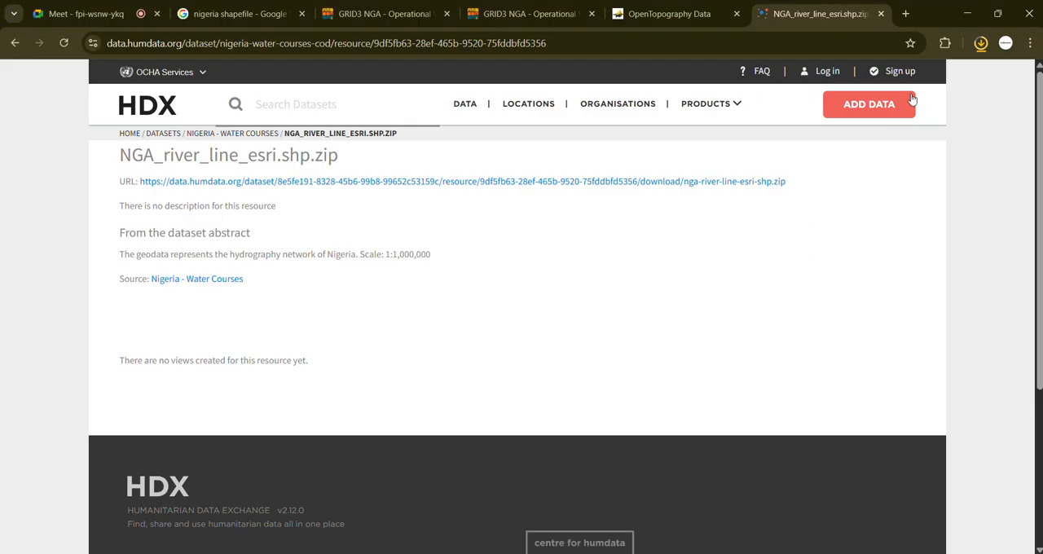
{"action": "left_click", "coordinate": [980, 42]}
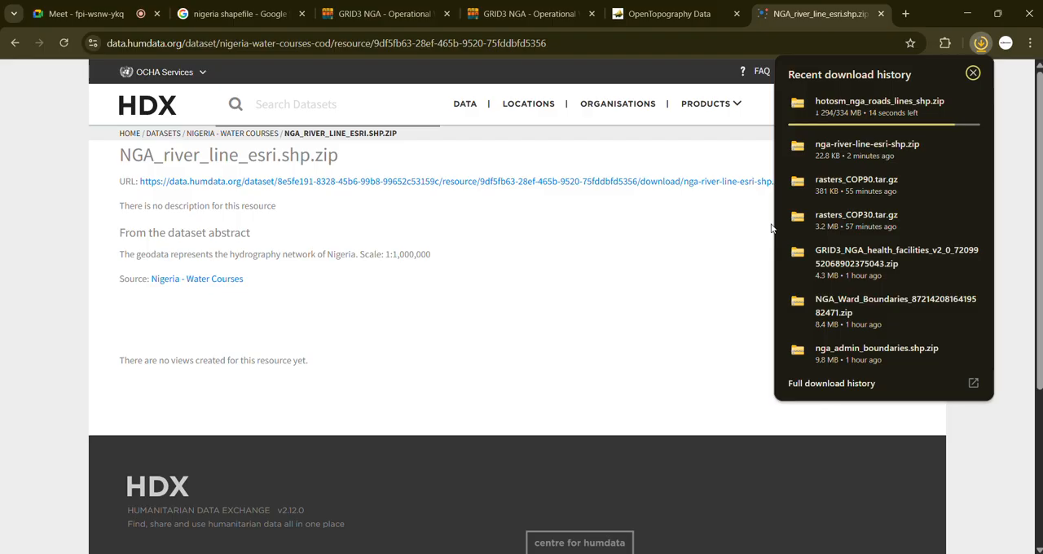
{"action": "left_click", "coordinate": [972, 22]}
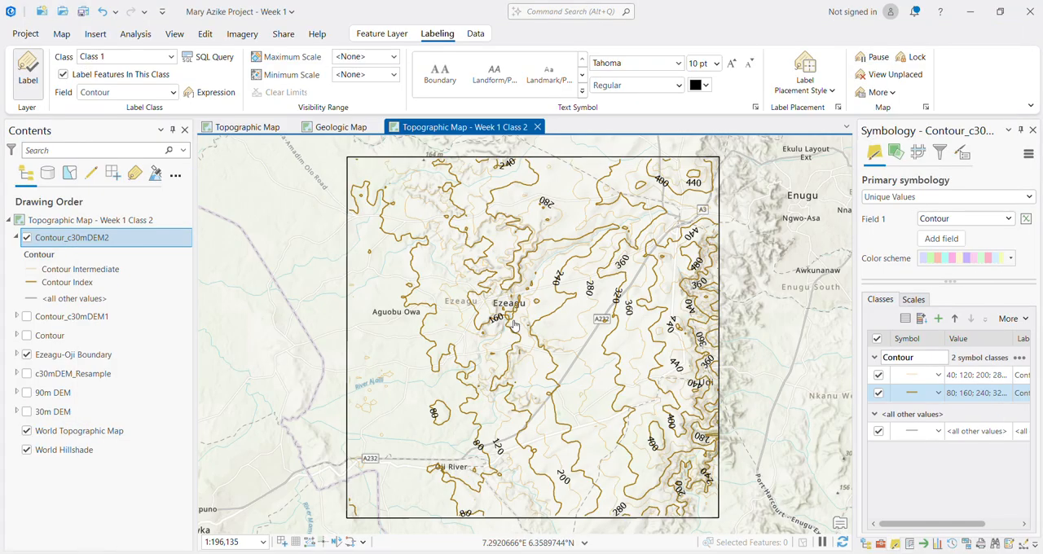
{"action": "key", "text": "ctrl+s"}
Step: Switch to File Explorer and copy the nga-river-line-esri-shp and hotosm_nga_roads_lines_shp archives from Downloads into the Week 1 Data folder
{"action": "left_click", "coordinate": [570, 497]}
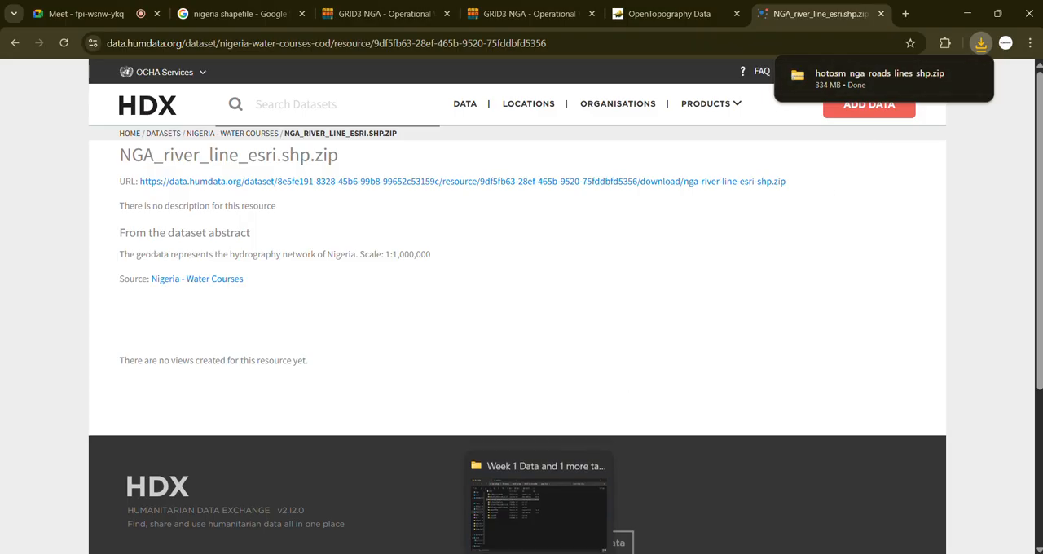
{"action": "left_click", "coordinate": [533, 505]}
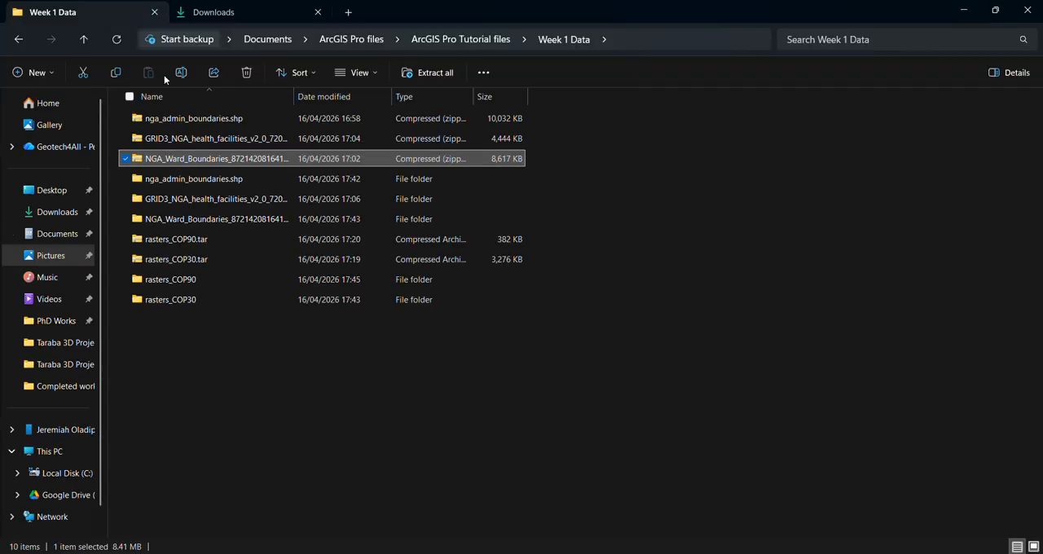
{"action": "left_click", "coordinate": [231, 12]}
{"action": "left_click", "coordinate": [471, 156]}
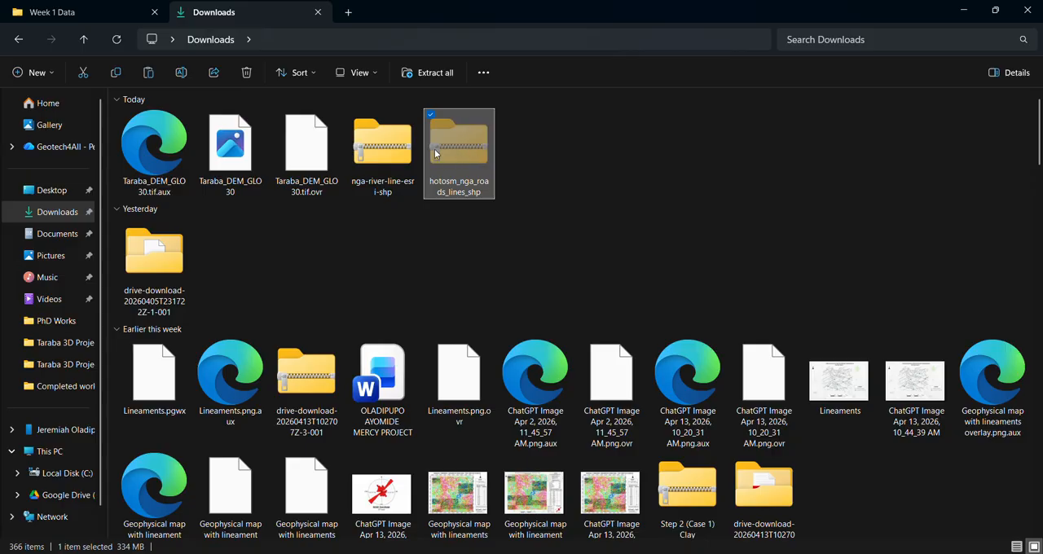
{"action": "left_click", "coordinate": [367, 156]}
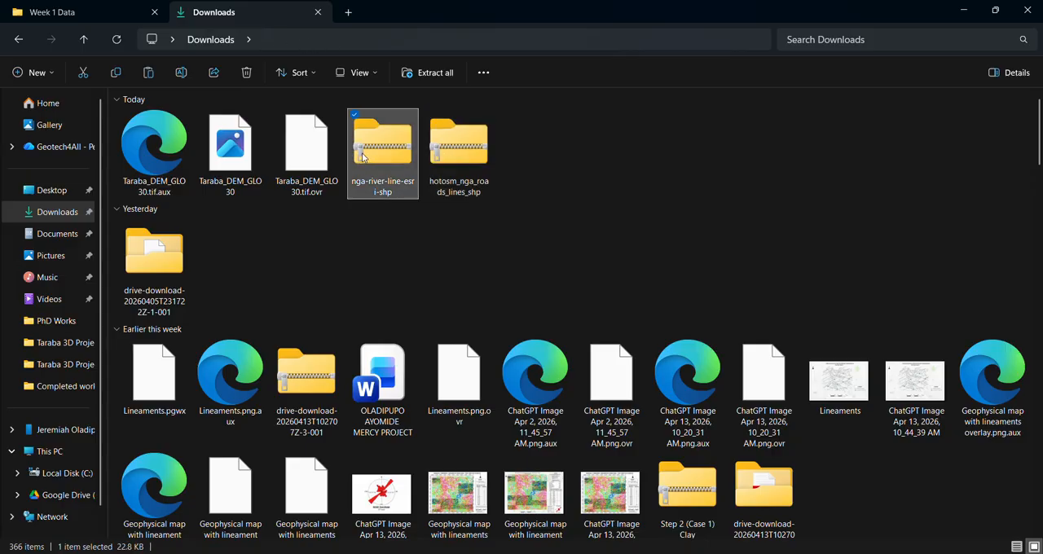
{"action": "left_click", "coordinate": [445, 163], "text": "ctrl"}
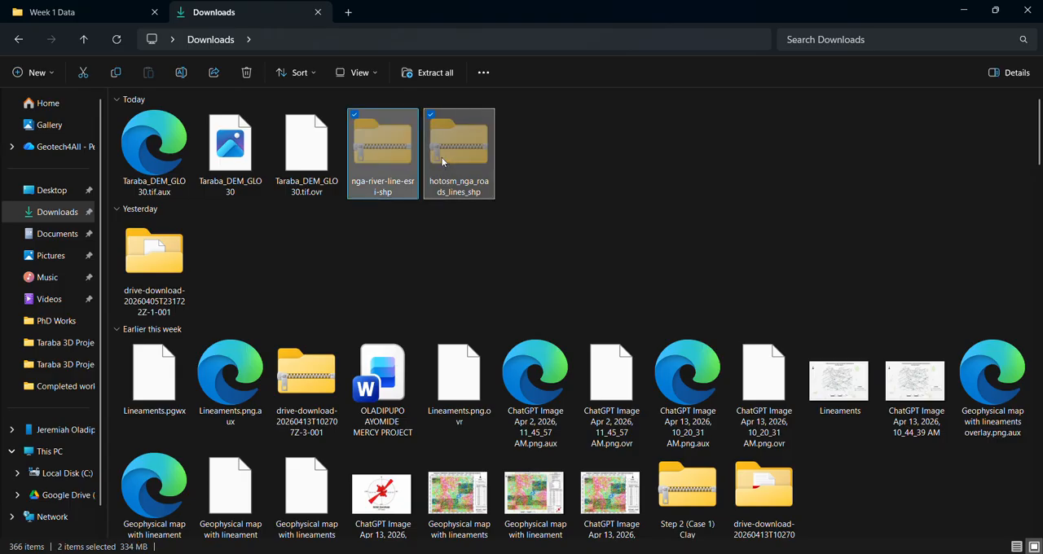
{"action": "key", "text": "ctrl+c"}
{"action": "left_click", "coordinate": [97, 12]}
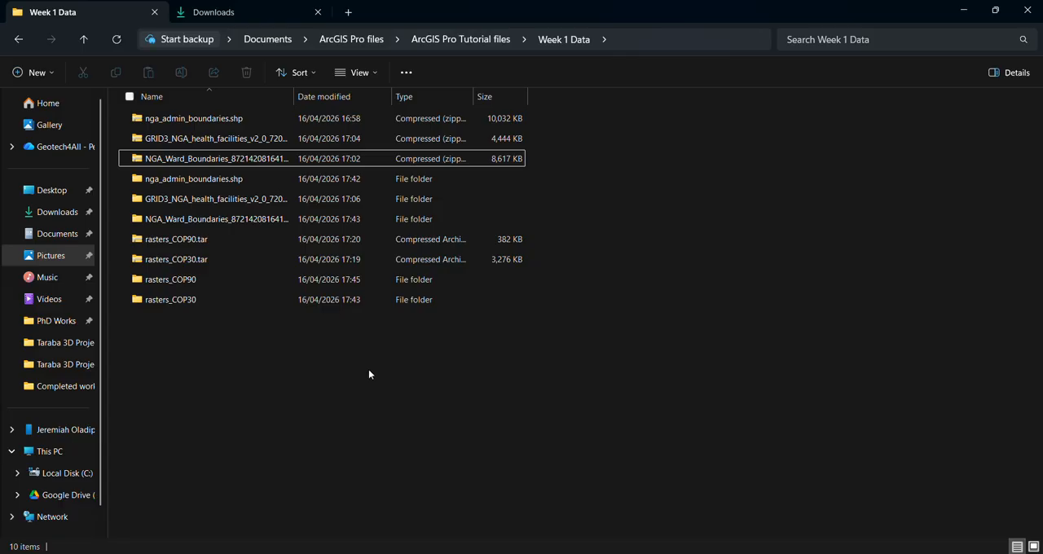
{"action": "key", "text": "ctrl+v"}
{"action": "left_click", "coordinate": [175, 388]}
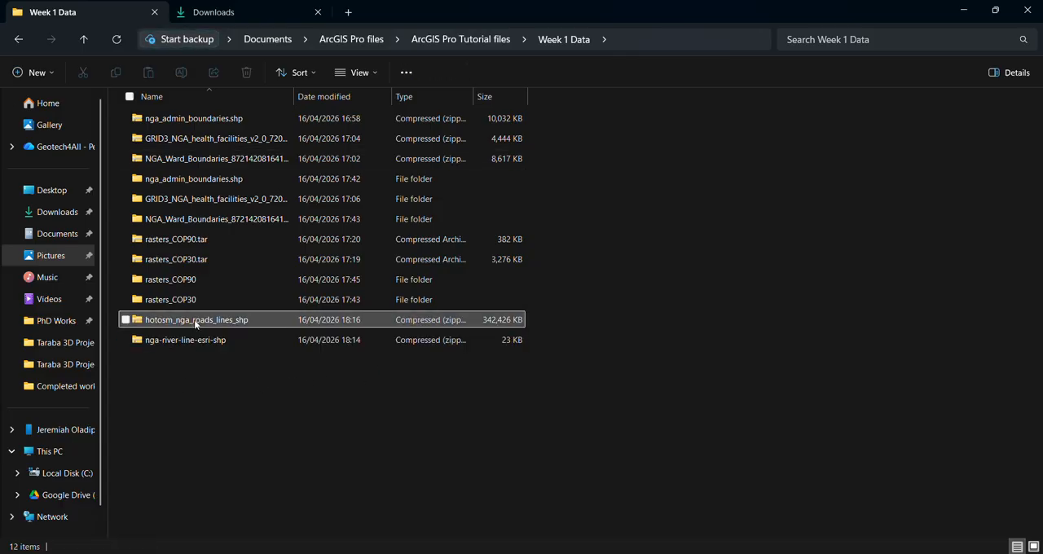
Step: Extract the hotosm_nga_roads_lines_shp archive into a folder of the same name within Week 1 Data
{"action": "right_click", "coordinate": [234, 319]}
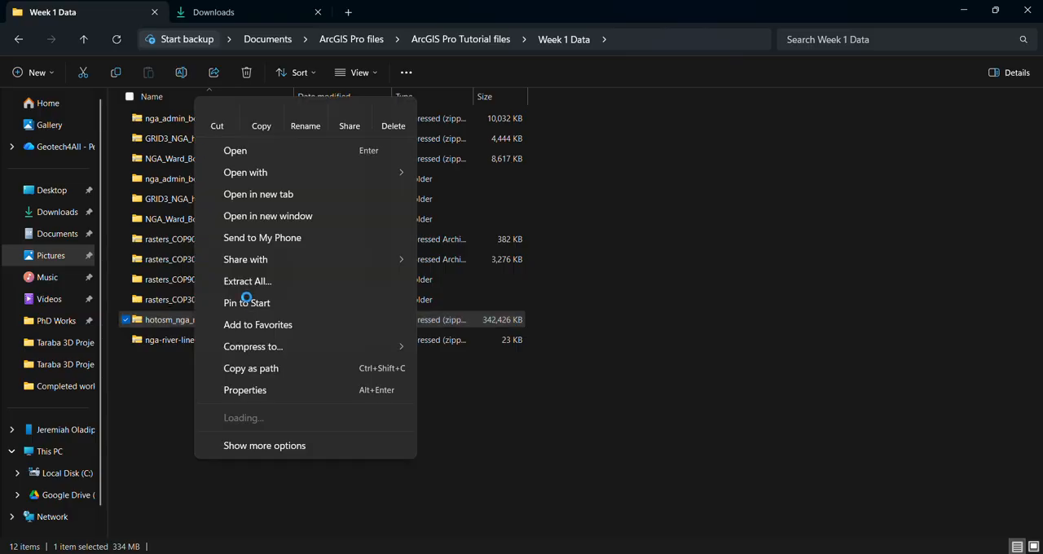
{"action": "left_click", "coordinate": [248, 280]}
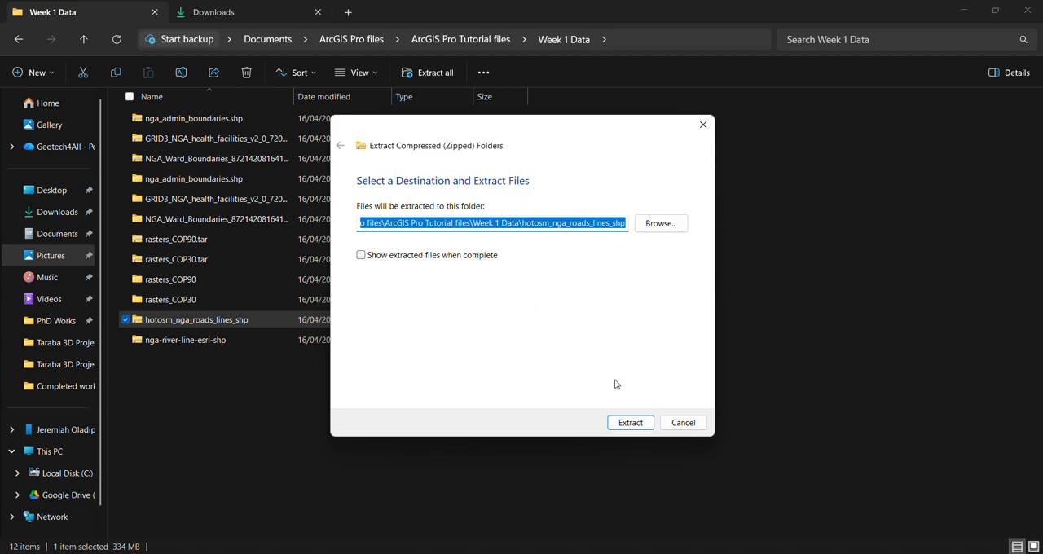
{"action": "left_click", "coordinate": [645, 423]}
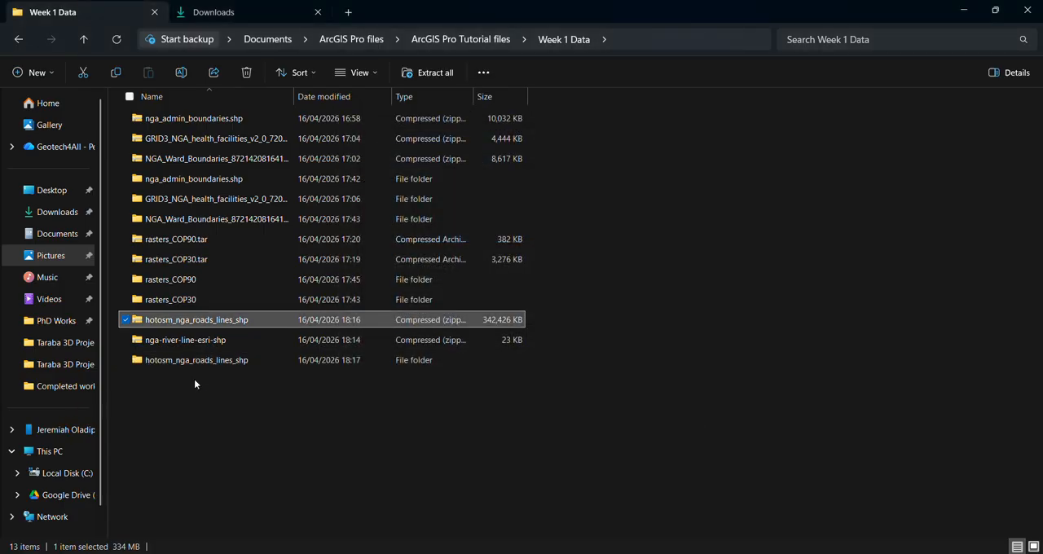
Step: Extract the nga-river-line-esri-shp archive into its own folder within Week 1 Data and return to ArcGIS Pro
{"action": "left_click", "coordinate": [185, 340]}
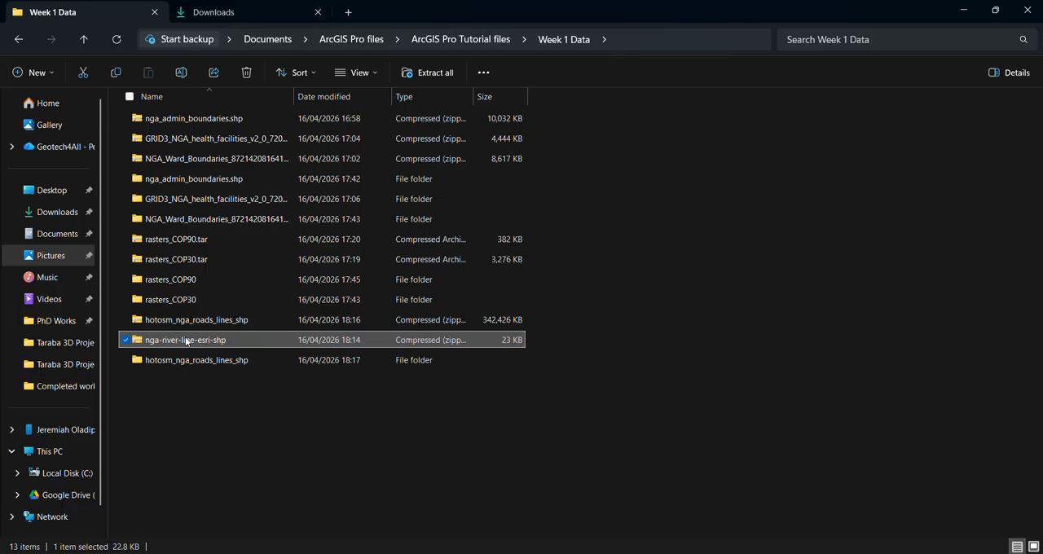
{"action": "right_click", "coordinate": [186, 340]}
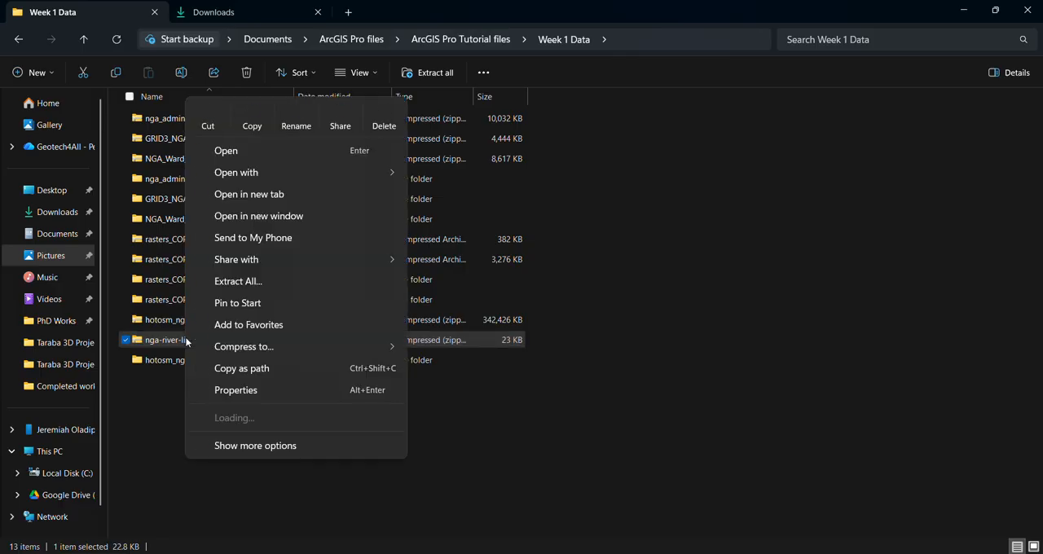
{"action": "left_click", "coordinate": [284, 280]}
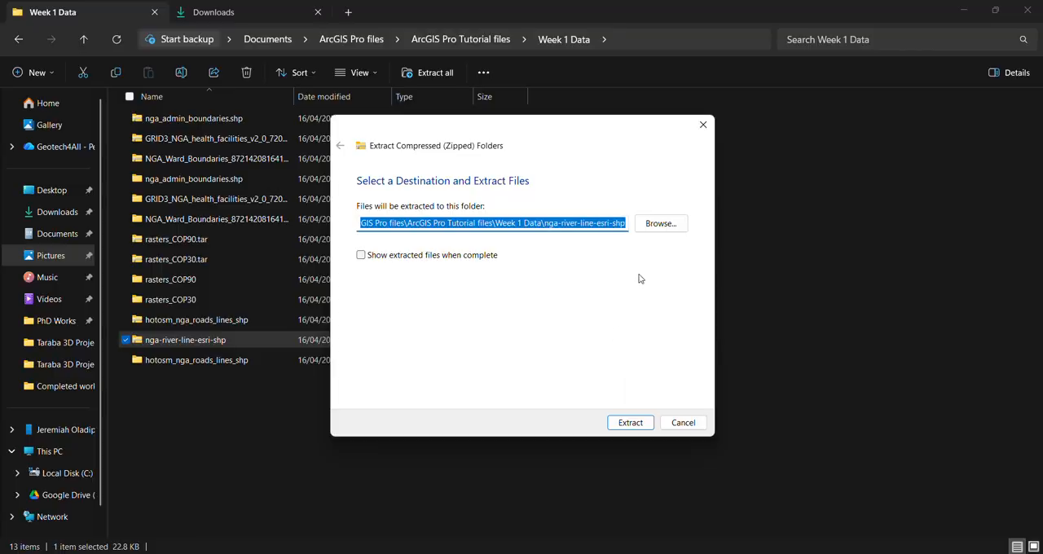
{"action": "left_click", "coordinate": [631, 423]}
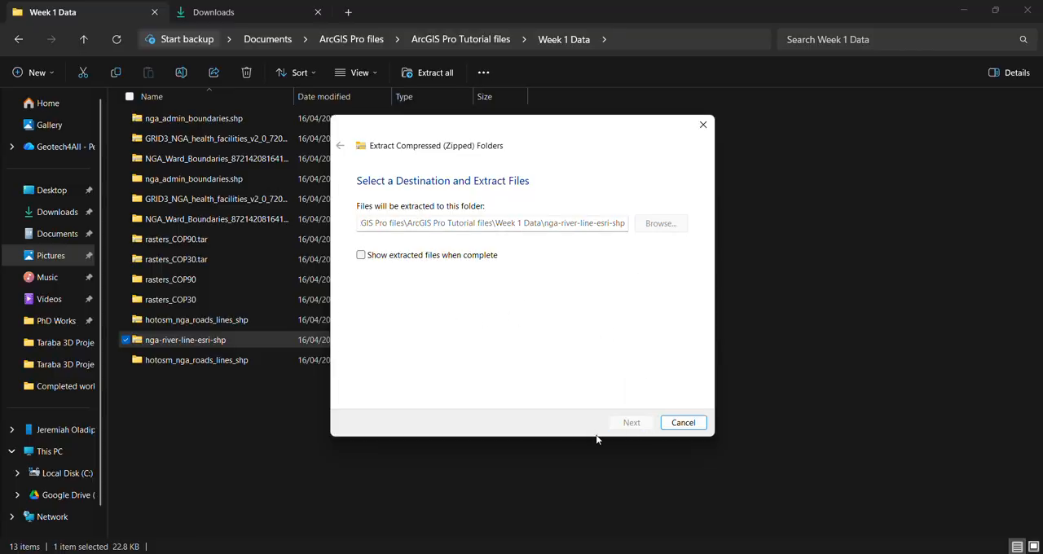
{"action": "left_click", "coordinate": [483, 450]}
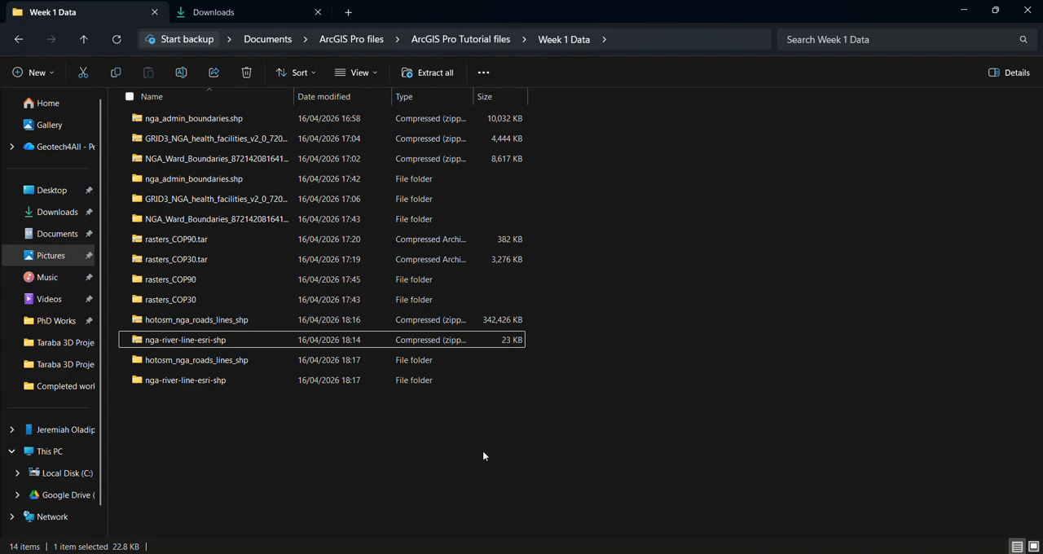
{"action": "left_click", "coordinate": [966, 12]}
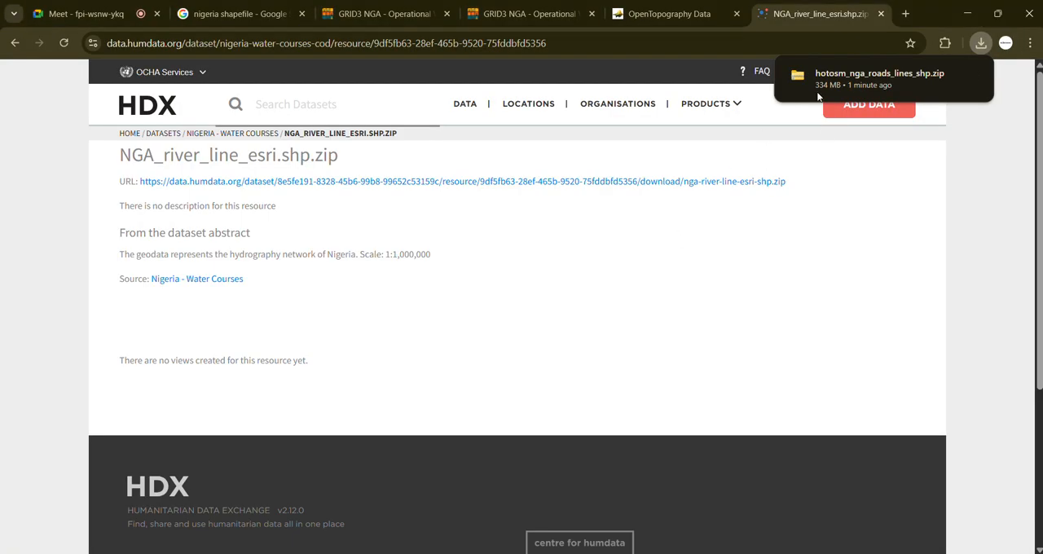
{"action": "left_click", "coordinate": [962, 13]}
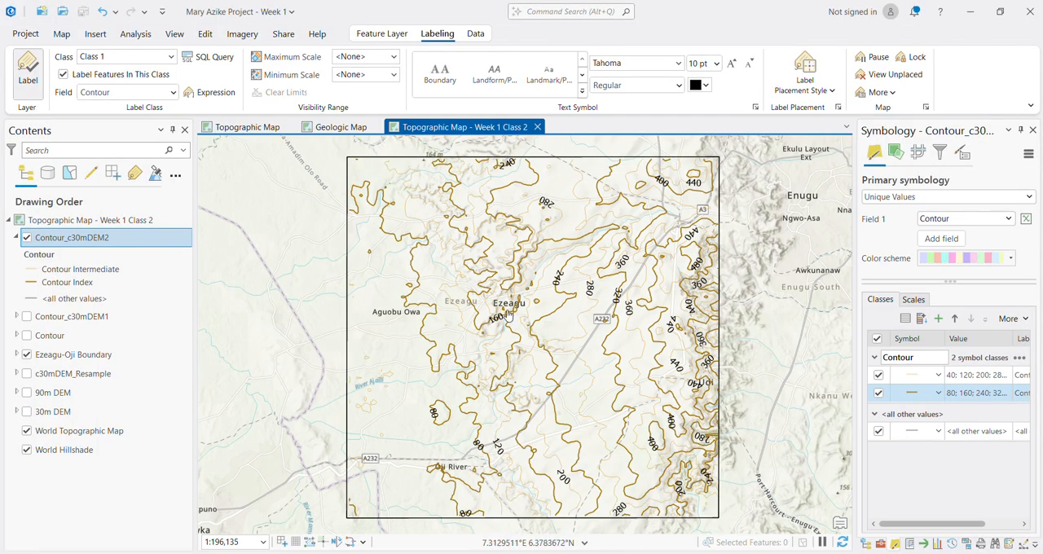
Step: Refresh the Week 1 Data folder and add NGA_rvrsl_1m_esri.shp from the nga-river-line-esri-shp folder to the Week 1 Class 2 topographic map
{"action": "left_click", "coordinate": [61, 33]}
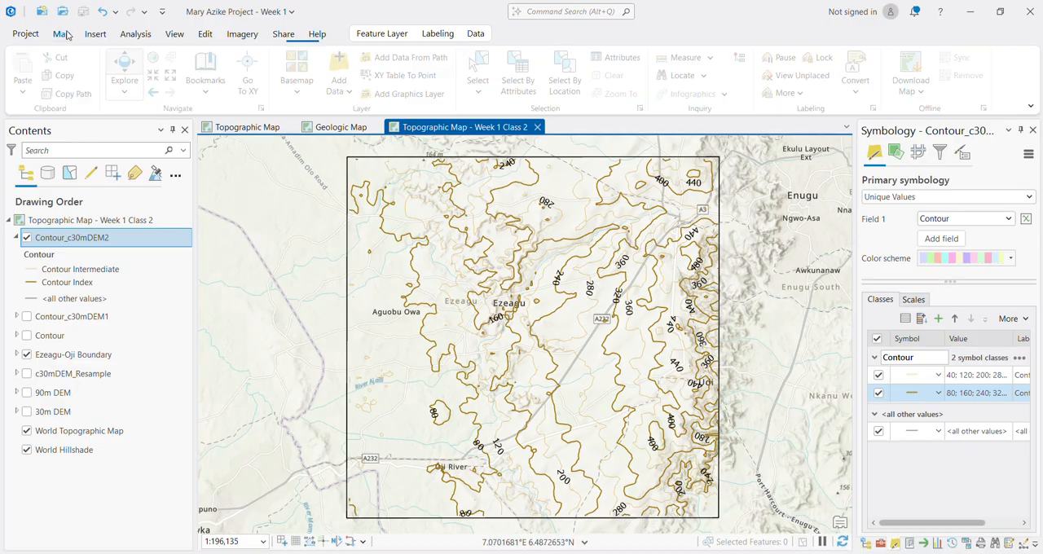
{"action": "left_click", "coordinate": [344, 84]}
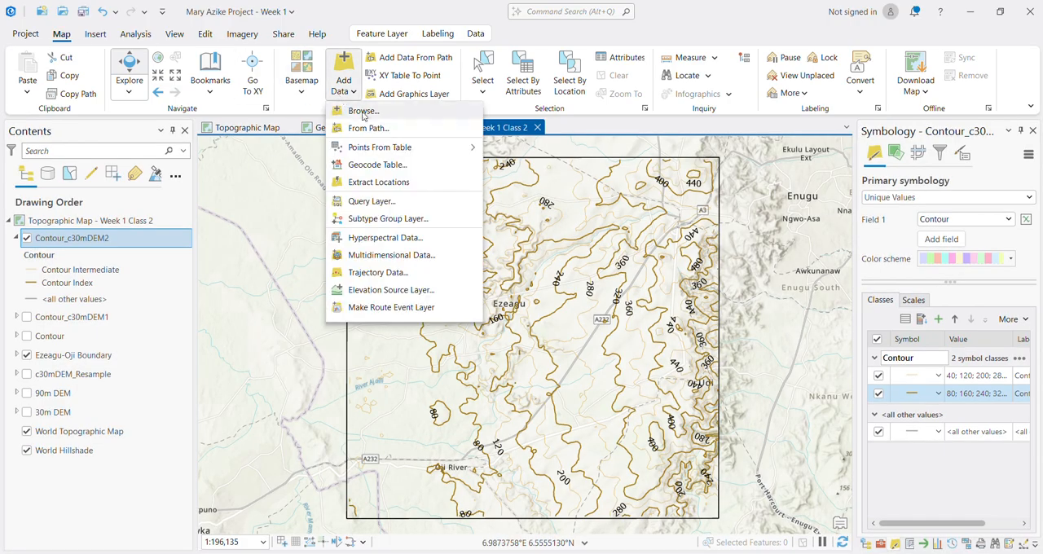
{"action": "left_click", "coordinate": [364, 119]}
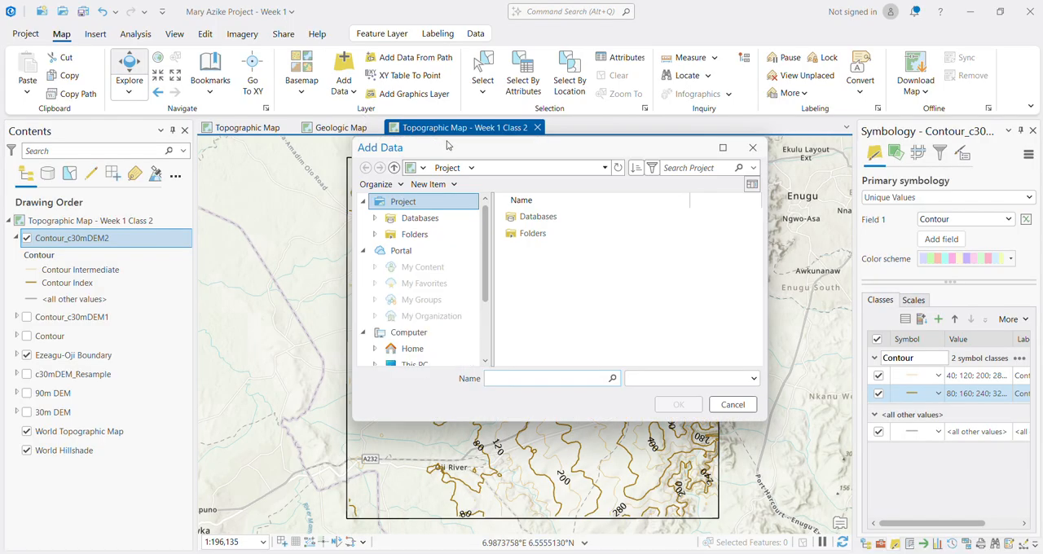
{"action": "left_click", "coordinate": [394, 167]}
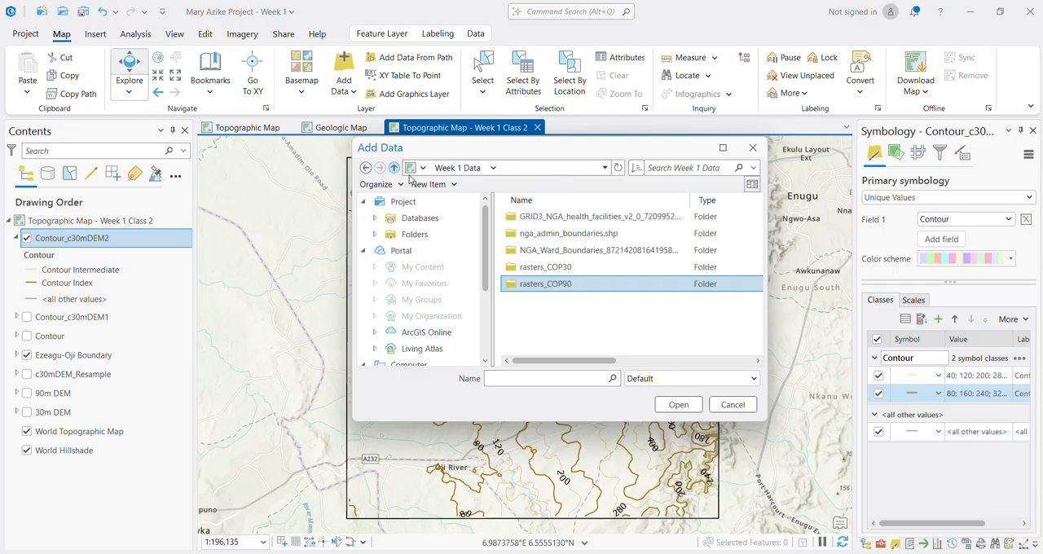
{"action": "left_click", "coordinate": [618, 167]}
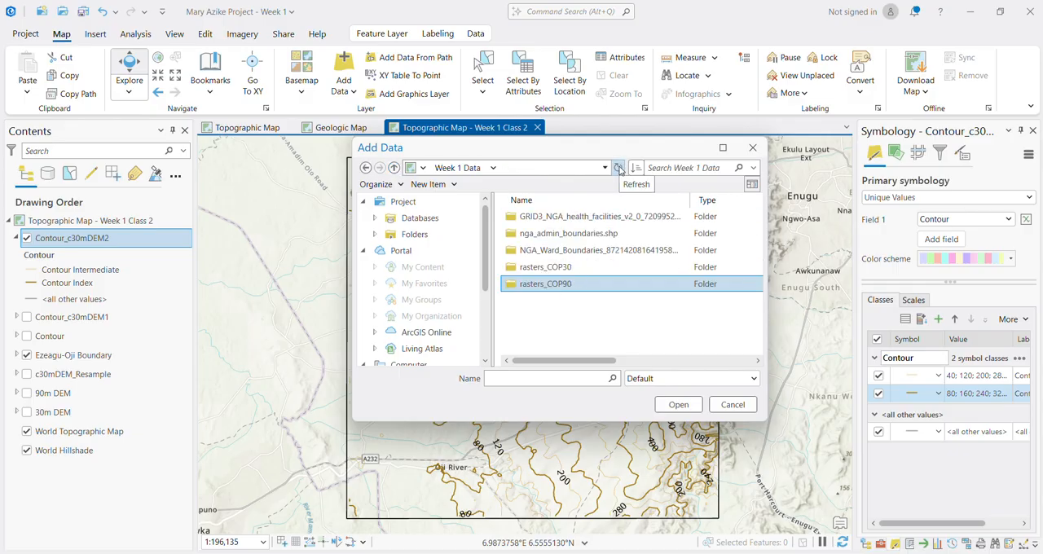
{"action": "left_click", "coordinate": [572, 284]}
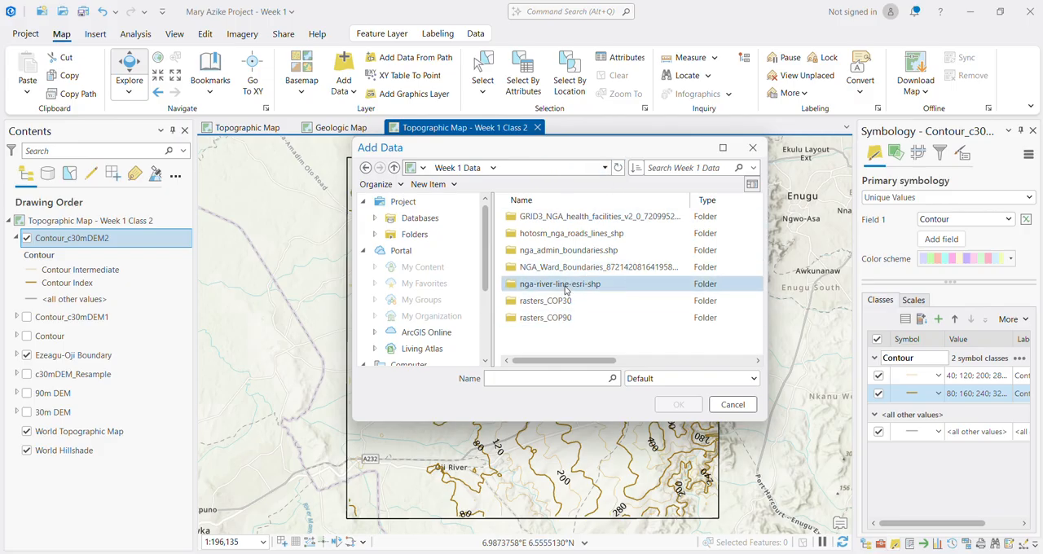
{"action": "double_click", "coordinate": [565, 285]}
{"action": "left_click", "coordinate": [559, 218]}
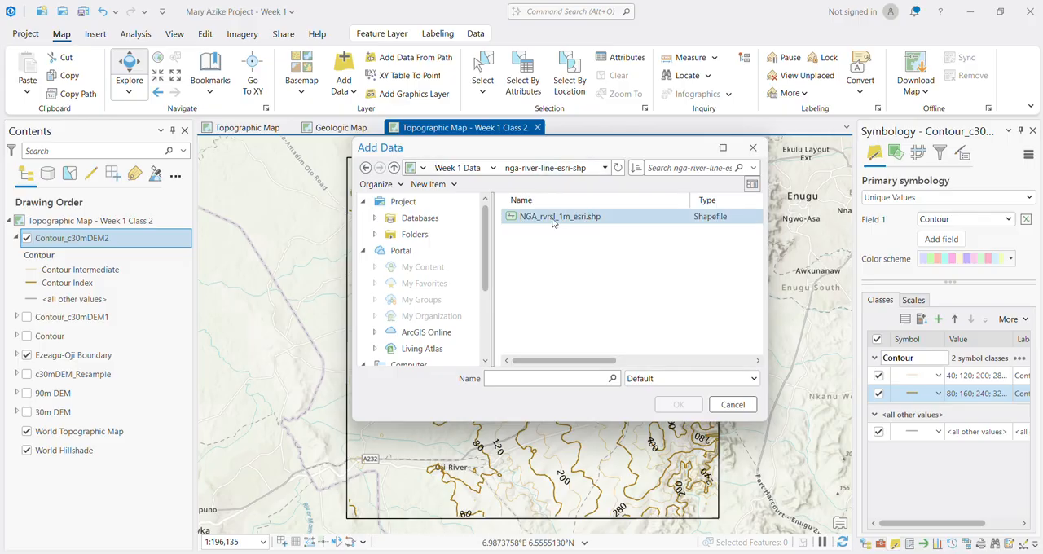
{"action": "left_click", "coordinate": [673, 404]}
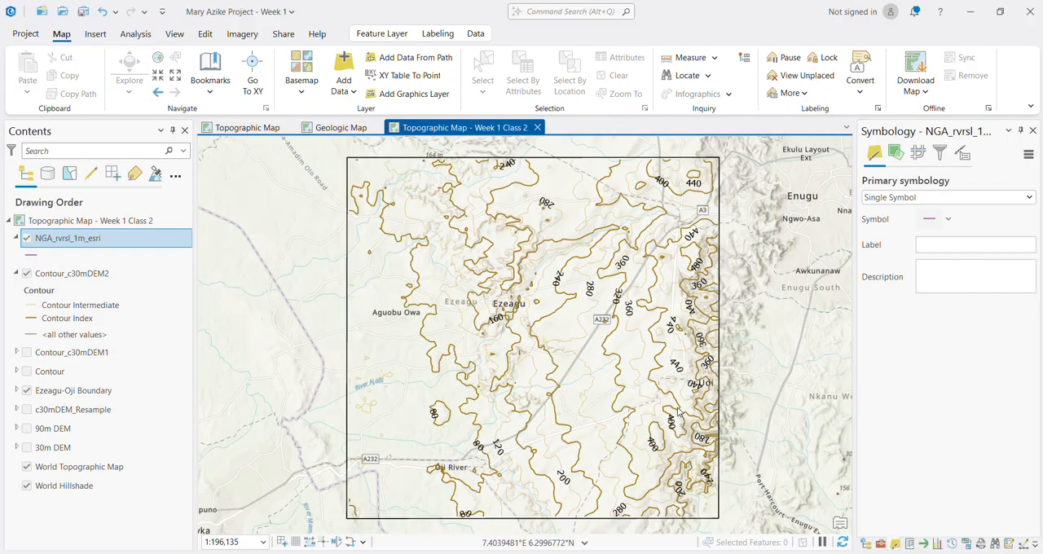
Step: Apply the blue Limited Access line symbol to the NGA_rvrsl_1m_esri river layer
{"action": "scroll", "coordinate": [480, 363], "scroll_direction": "down", "scroll_amount": 3}
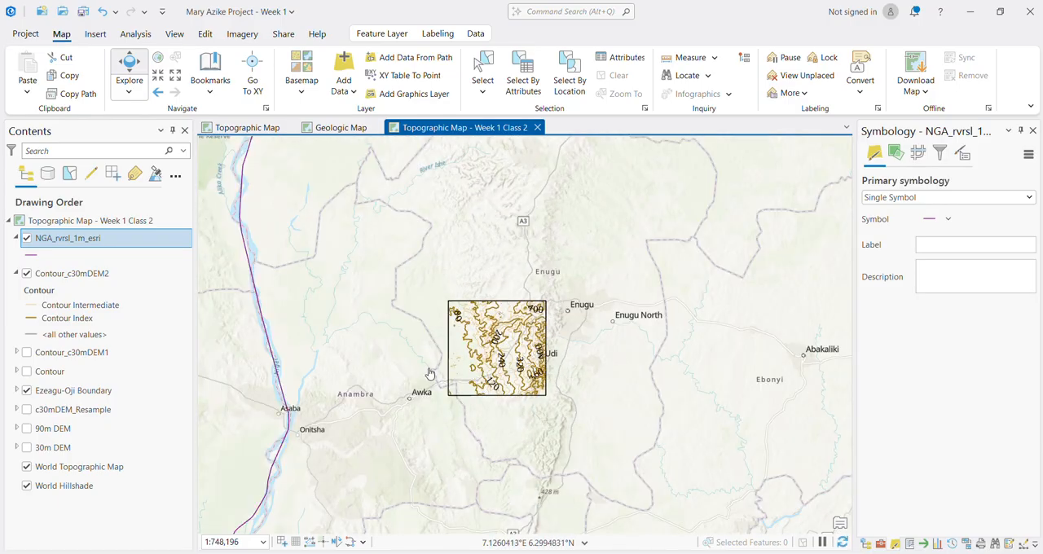
{"action": "scroll", "coordinate": [417, 387], "scroll_direction": "down", "scroll_amount": 3}
{"action": "scroll", "coordinate": [405, 393], "scroll_direction": "down", "scroll_amount": 5}
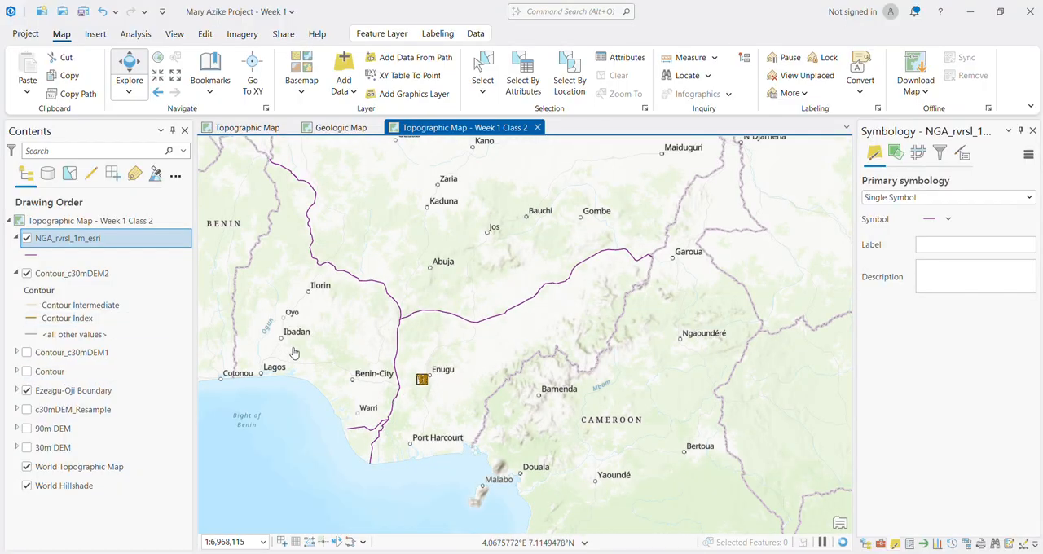
{"action": "scroll", "coordinate": [349, 376], "scroll_direction": "up", "scroll_amount": 1}
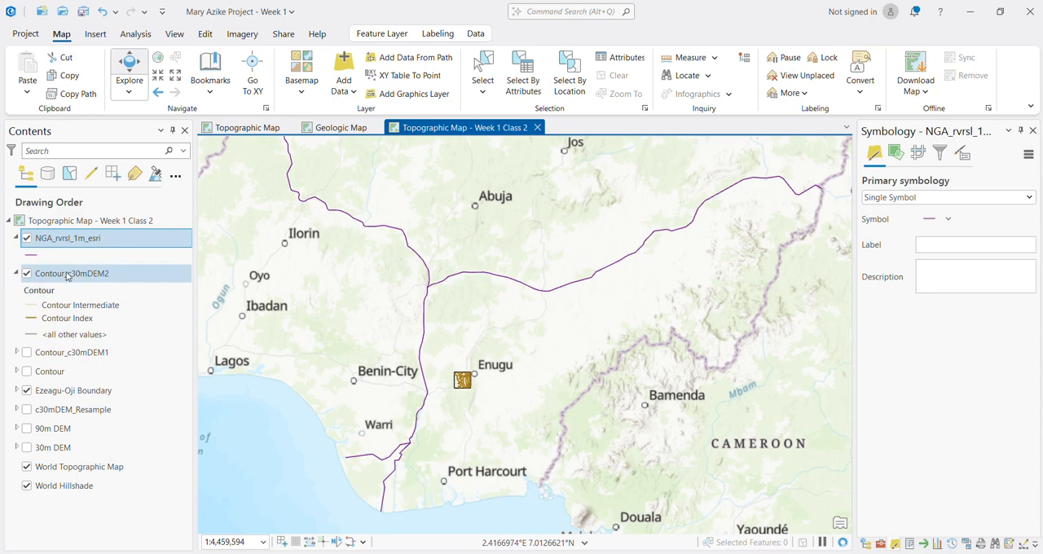
{"action": "left_click", "coordinate": [36, 256]}
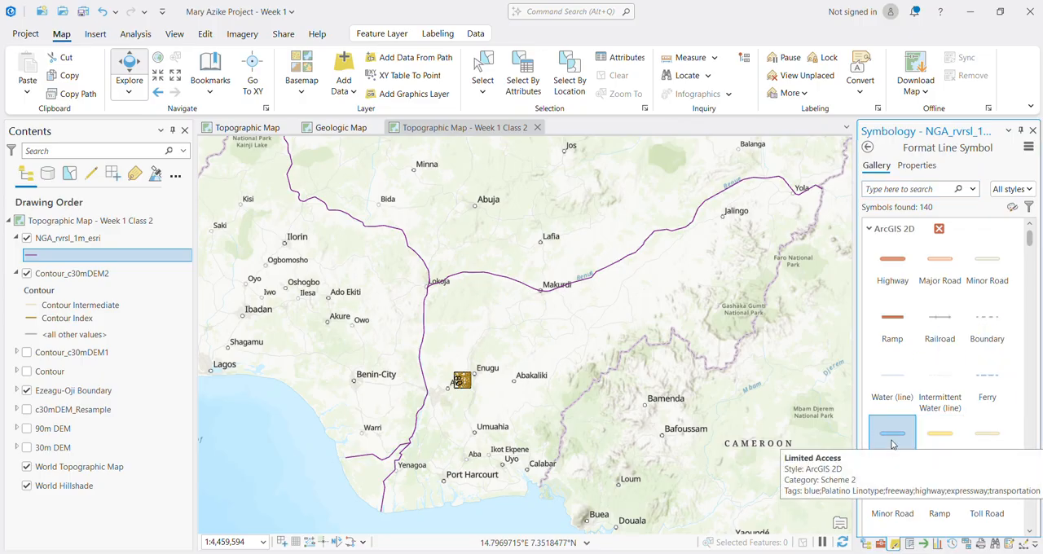
{"action": "left_click", "coordinate": [891, 444]}
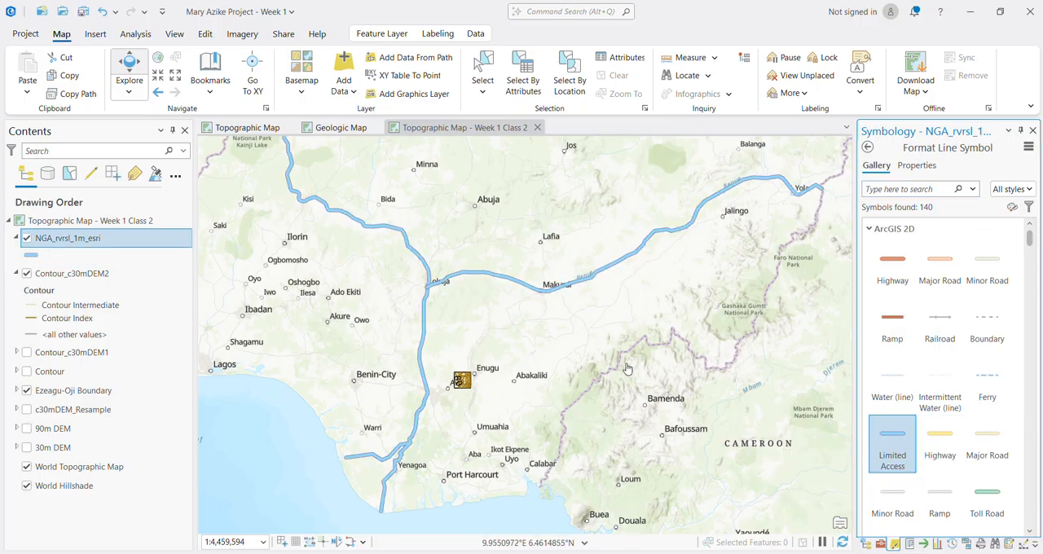
Step: Check the extent of the river lines across Nigeria and remove the NGA_rvrsl_1m_esri layer from the map
{"action": "scroll", "coordinate": [628, 369], "scroll_direction": "down", "scroll_amount": 3}
{"action": "scroll", "coordinate": [517, 314], "scroll_direction": "down", "scroll_amount": 2}
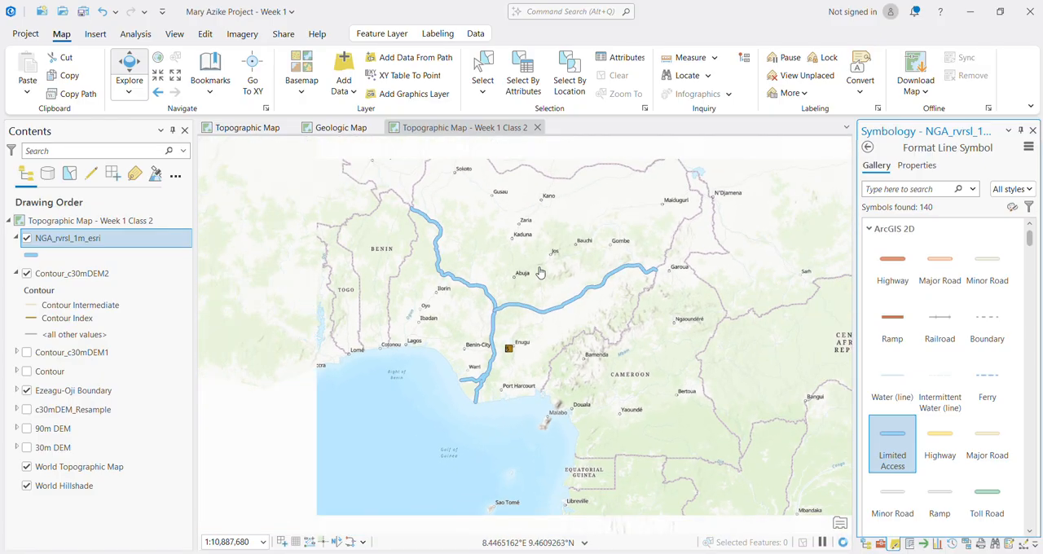
{"action": "scroll", "coordinate": [539, 272], "scroll_direction": "up", "scroll_amount": 2}
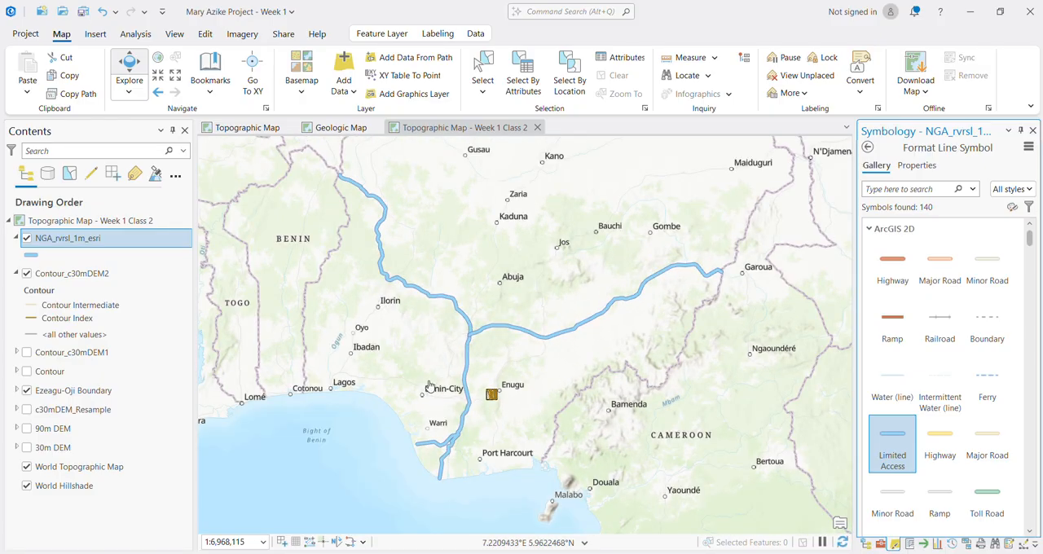
{"action": "left_click", "coordinate": [65, 241]}
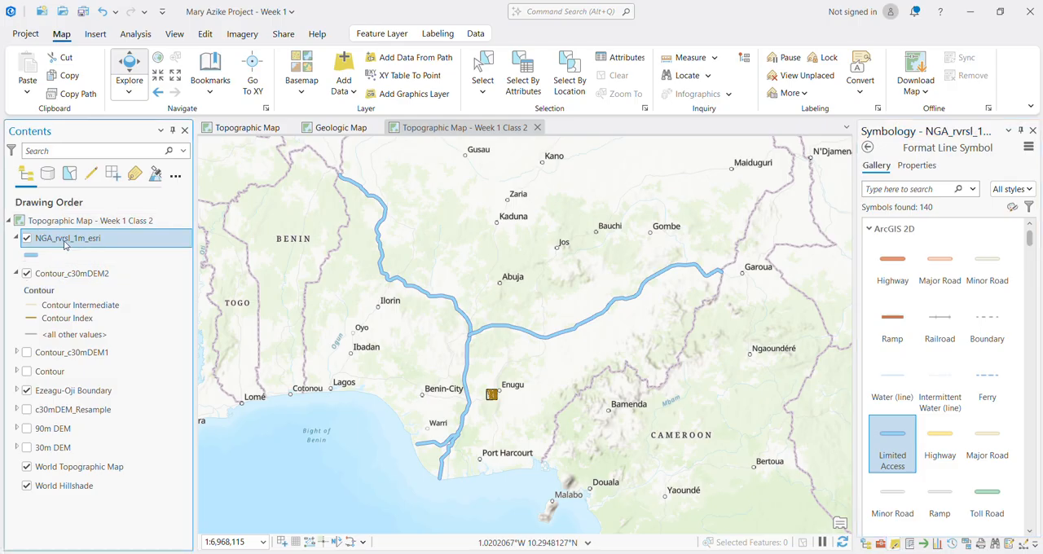
{"action": "right_click", "coordinate": [65, 242]}
{"action": "key", "text": "Escape"}
{"action": "key", "text": "Delete"}
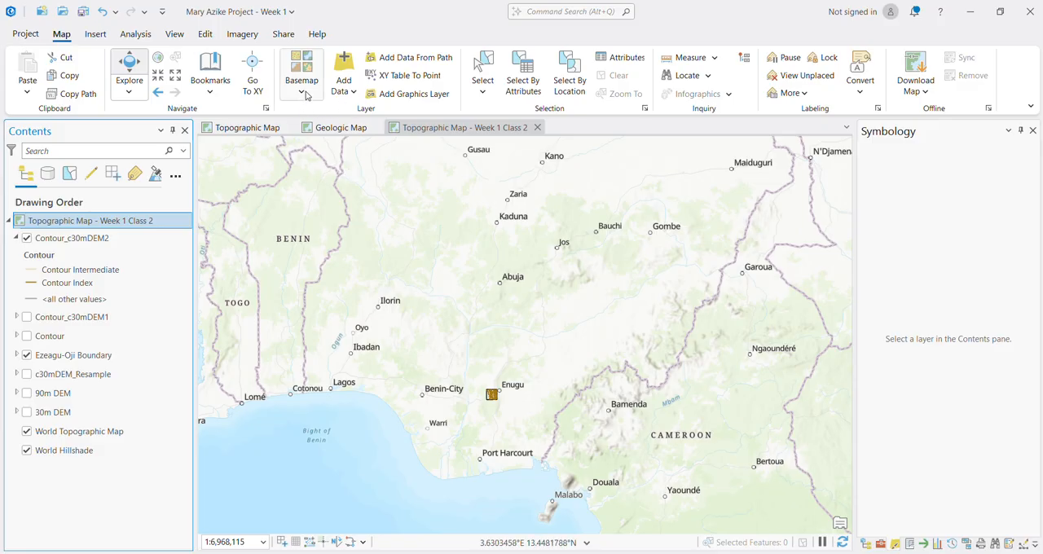
Step: Add hotosm_nga_roads_lines_shp.shp from the hotosm_nga_roads_lines_shp folder in Week 1 Data to the map
{"action": "left_click", "coordinate": [352, 93]}
{"action": "left_click", "coordinate": [368, 112]}
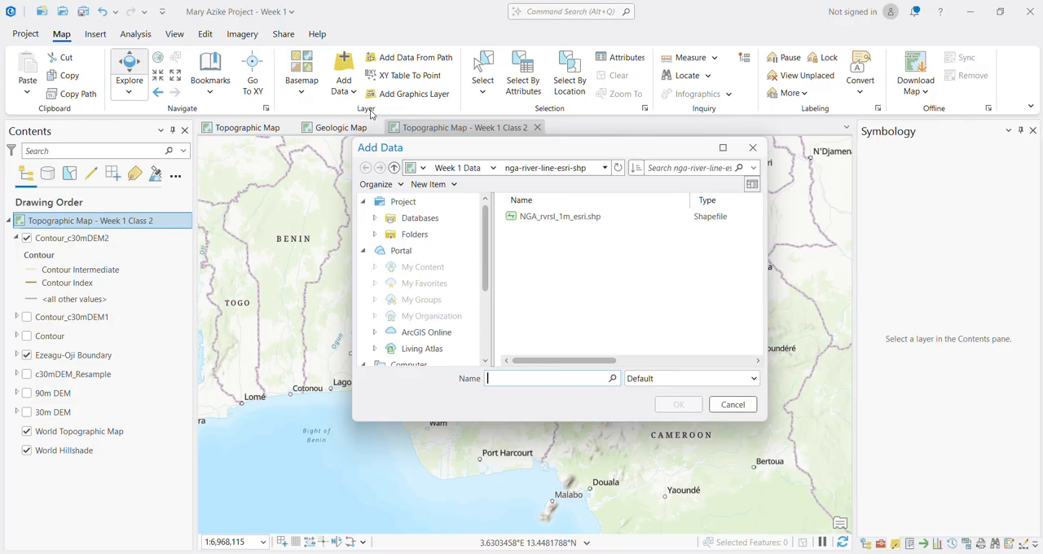
{"action": "left_click", "coordinate": [393, 167]}
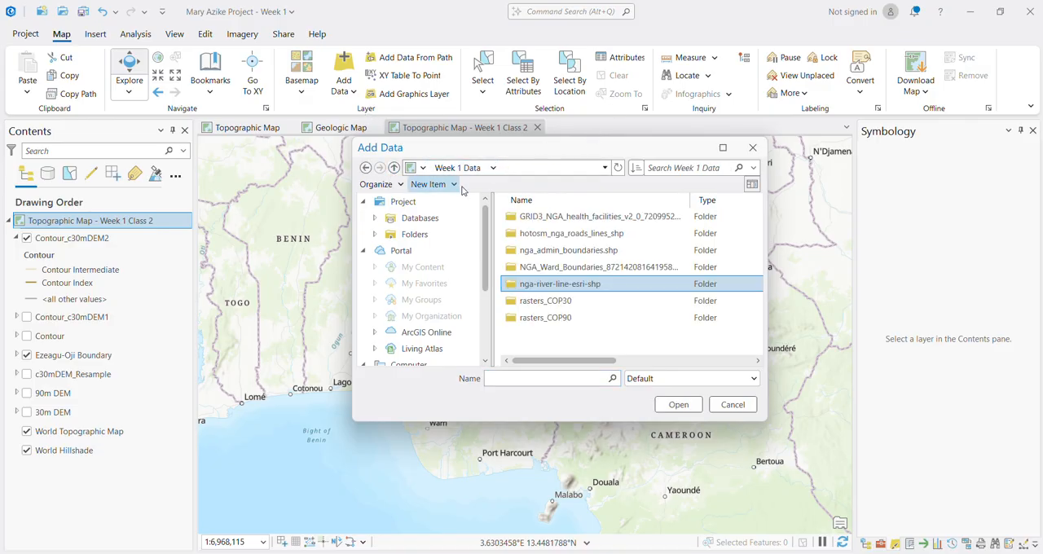
{"action": "double_click", "coordinate": [568, 236]}
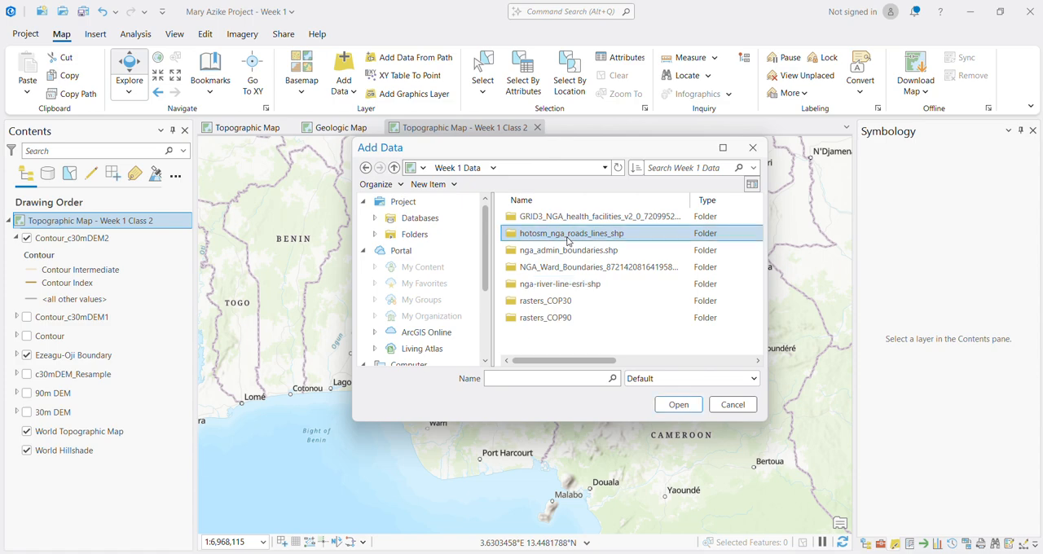
{"action": "left_click", "coordinate": [550, 217]}
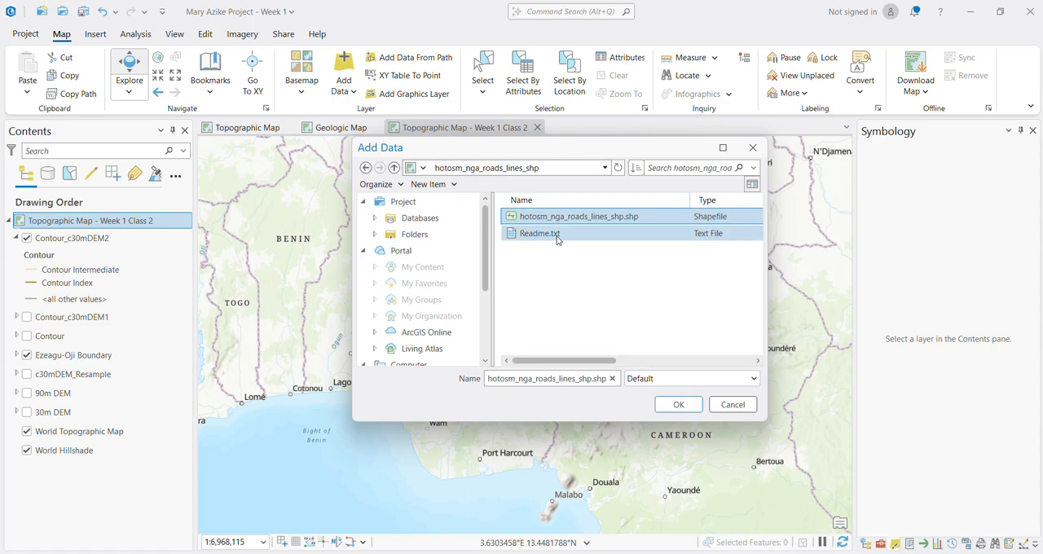
{"action": "left_click", "coordinate": [678, 404]}
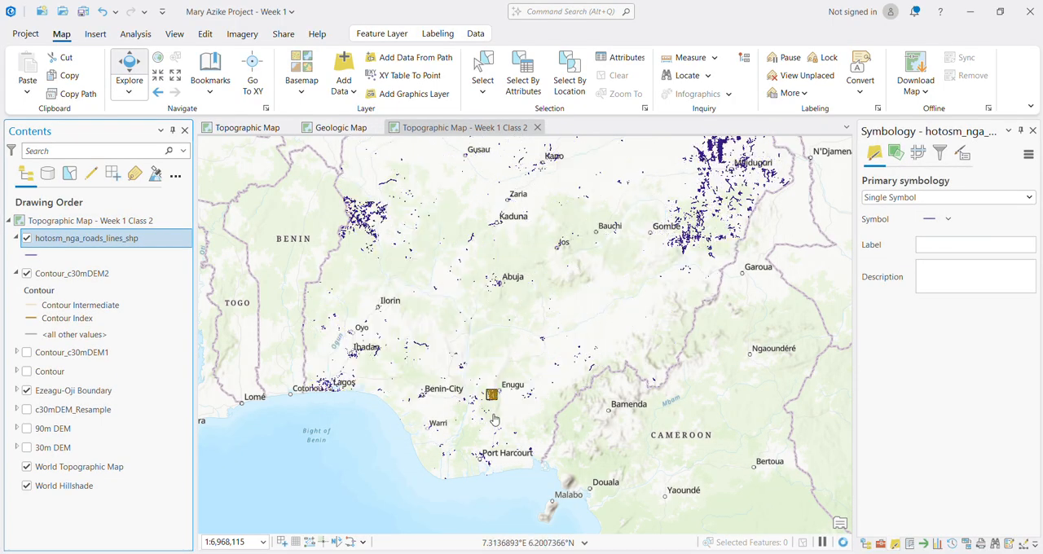
Step: Examine the added road lines within the Ezeagu-Oji boundary against the basemap roads at closer scales
{"action": "scroll", "coordinate": [489, 409], "scroll_direction": "up", "scroll_amount": 4}
{"action": "scroll", "coordinate": [489, 393], "scroll_direction": "up", "scroll_amount": 4}
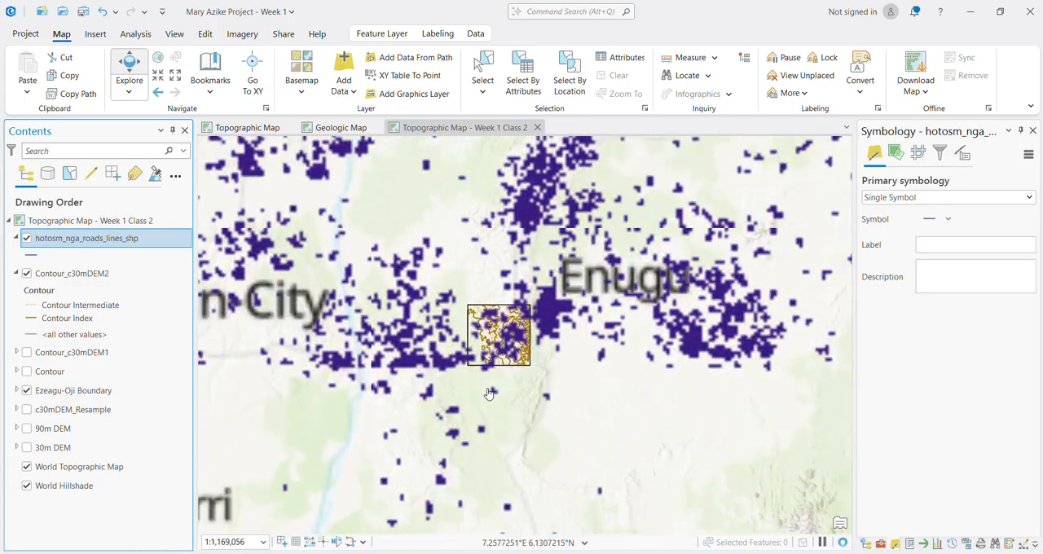
{"action": "scroll", "coordinate": [499, 316], "scroll_direction": "up", "scroll_amount": 3}
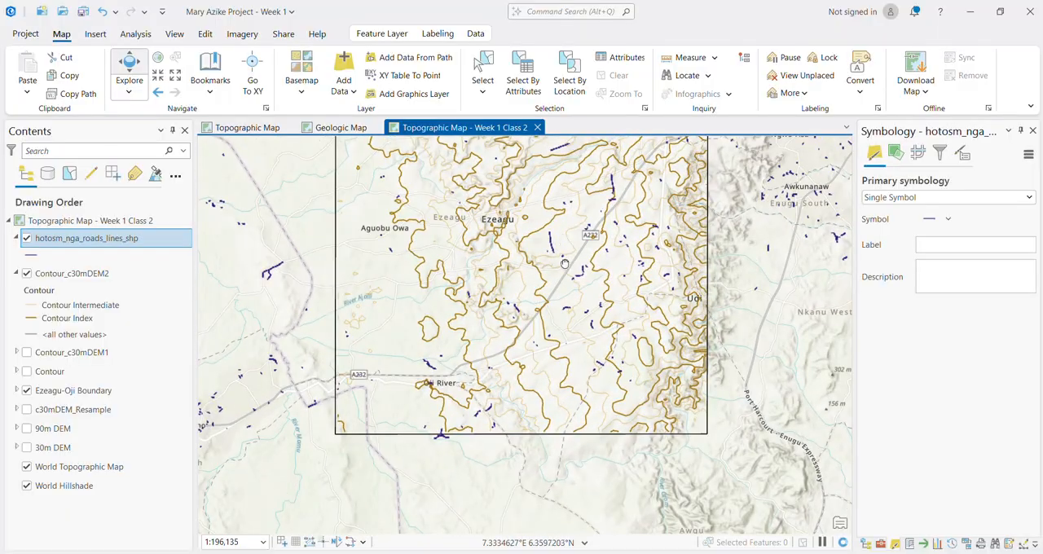
{"action": "left_click_drag", "start_coordinate": [565, 262], "coordinate": [568, 326]}
{"action": "scroll", "coordinate": [562, 328], "scroll_direction": "up", "scroll_amount": 2}
{"action": "scroll", "coordinate": [558, 330], "scroll_direction": "up", "scroll_amount": 2}
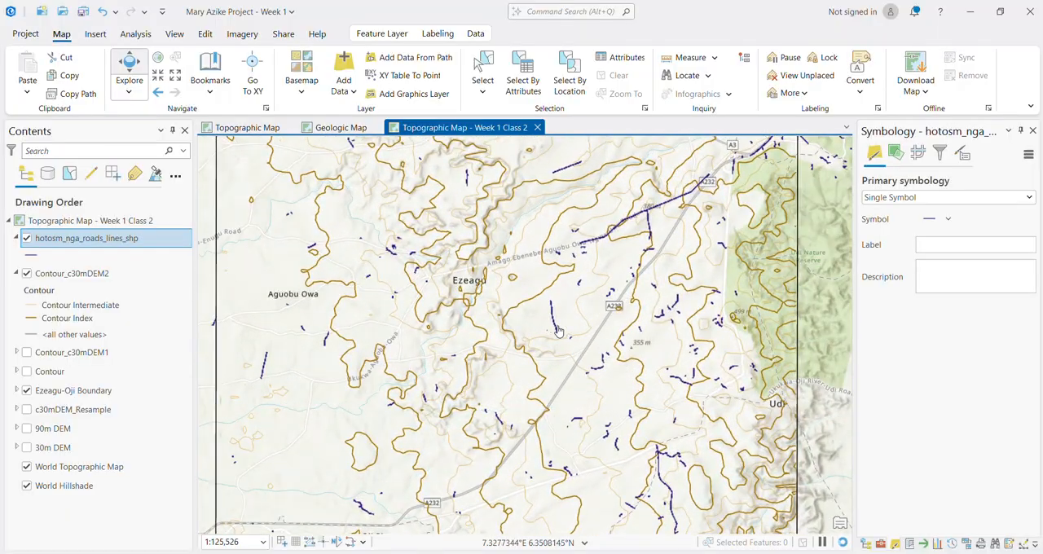
Step: Inspect the road line coverage inside the Ezeagu-Oji boundary and across the surrounding Enugu and Awka area at several scales
{"action": "scroll", "coordinate": [550, 351], "scroll_direction": "up", "scroll_amount": 2}
{"action": "scroll", "coordinate": [542, 370], "scroll_direction": "up", "scroll_amount": 4}
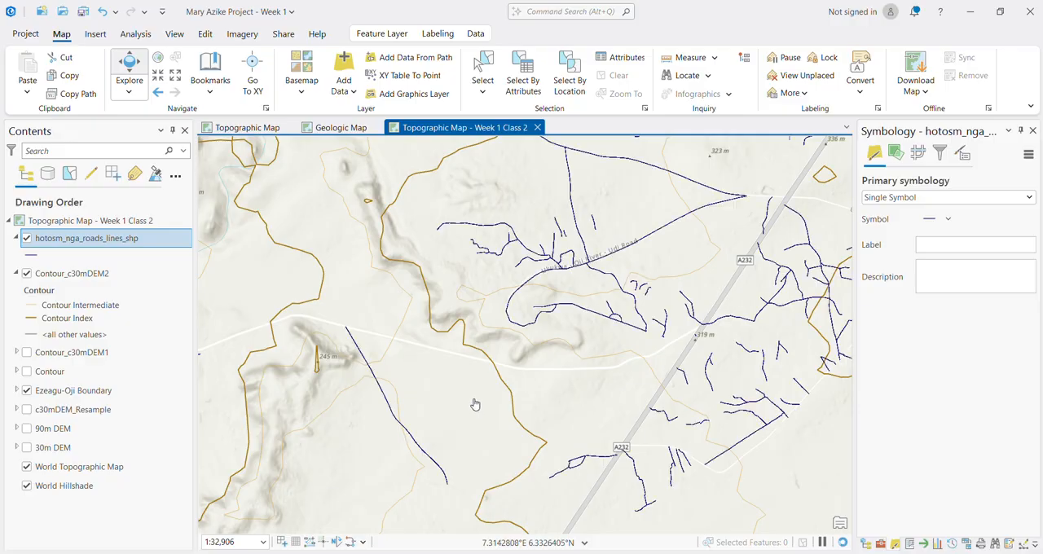
{"action": "scroll", "coordinate": [477, 403], "scroll_direction": "down", "scroll_amount": 2}
{"action": "left_click_drag", "start_coordinate": [438, 376], "coordinate": [475, 347]}
{"action": "scroll", "coordinate": [475, 347], "scroll_direction": "down", "scroll_amount": 6}
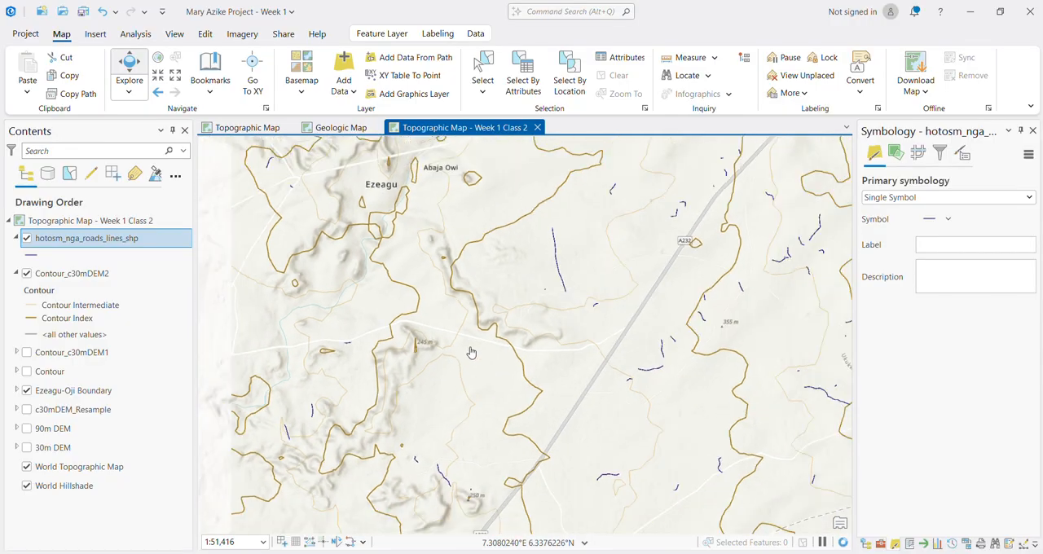
{"action": "left_click_drag", "start_coordinate": [395, 353], "coordinate": [428, 353]}
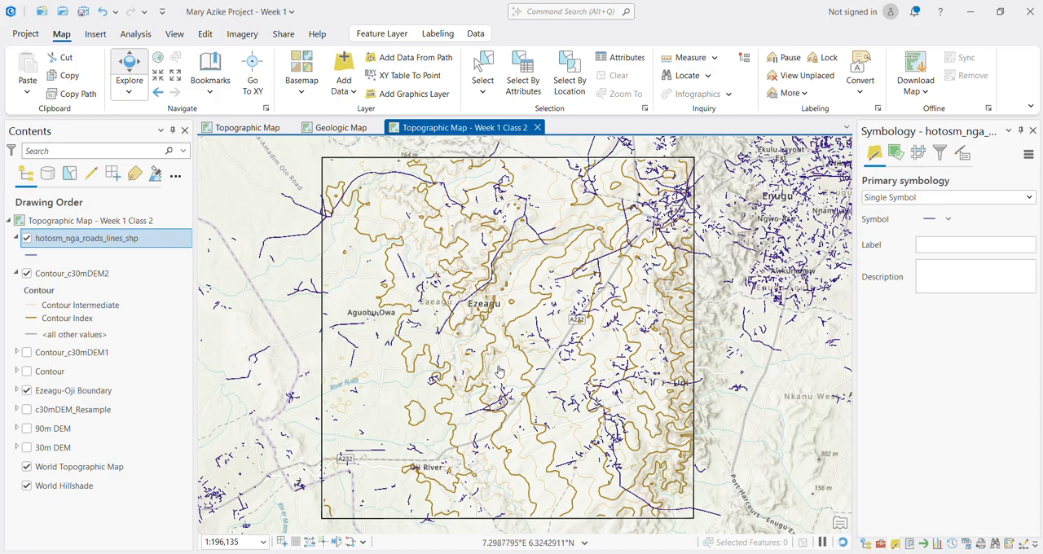
{"action": "scroll", "coordinate": [524, 347], "scroll_direction": "down", "scroll_amount": 5}
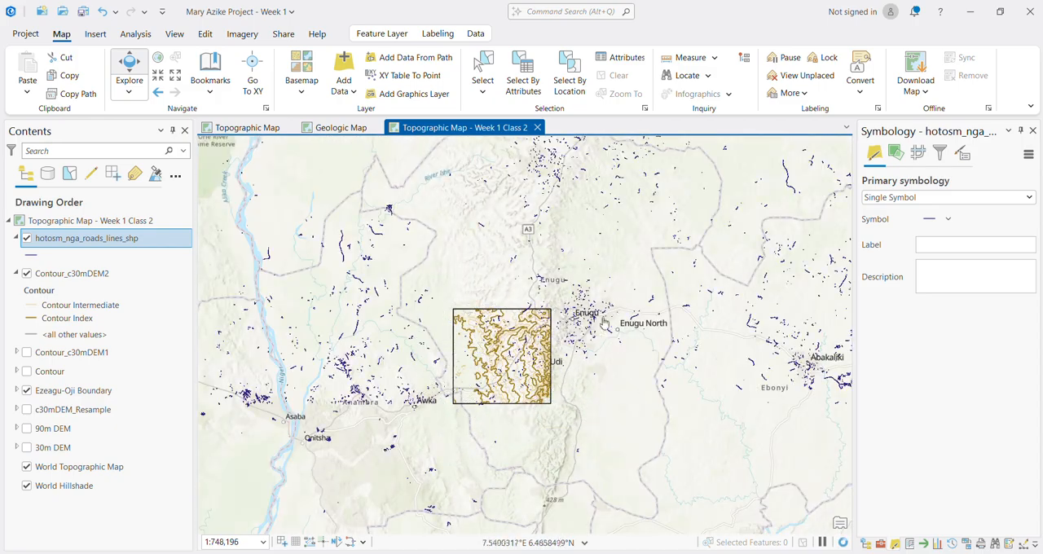
{"action": "scroll", "coordinate": [478, 370], "scroll_direction": "up", "scroll_amount": 3}
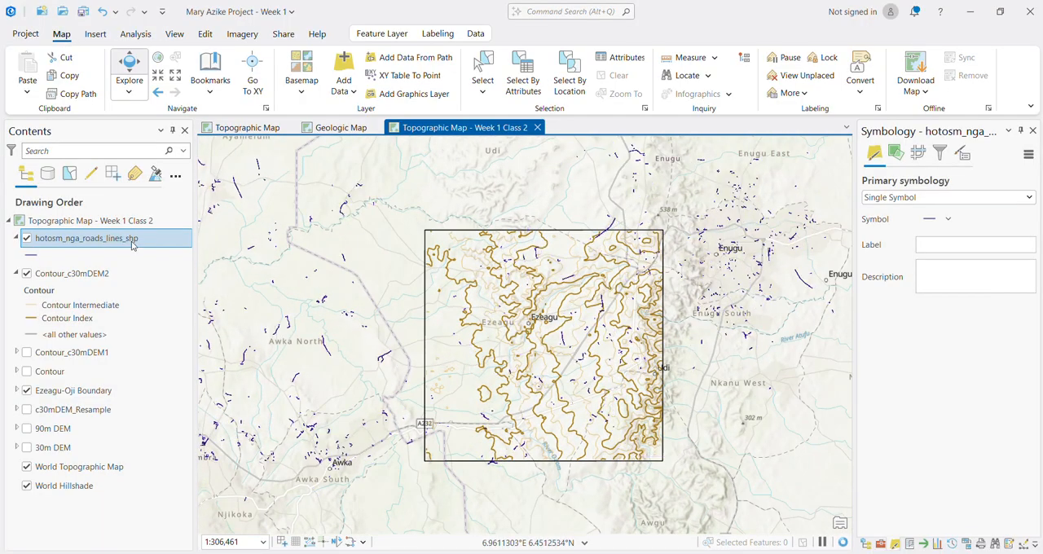
Step: Hide the hotosm_nga_roads_lines_shp layer, then find and open the Clip (Analysis Tools) geoprocessing tool
{"action": "left_click", "coordinate": [26, 239]}
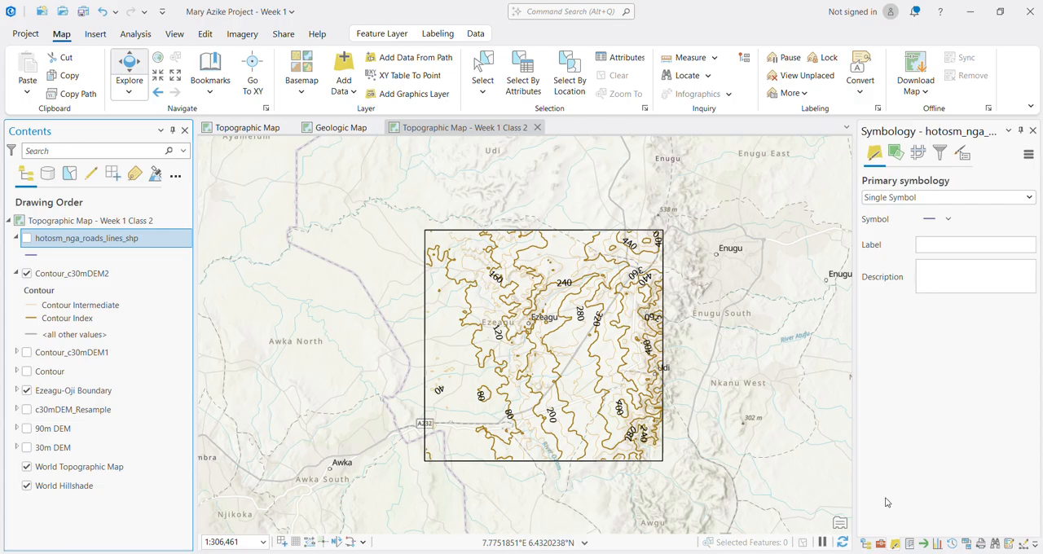
{"action": "left_click", "coordinate": [880, 543]}
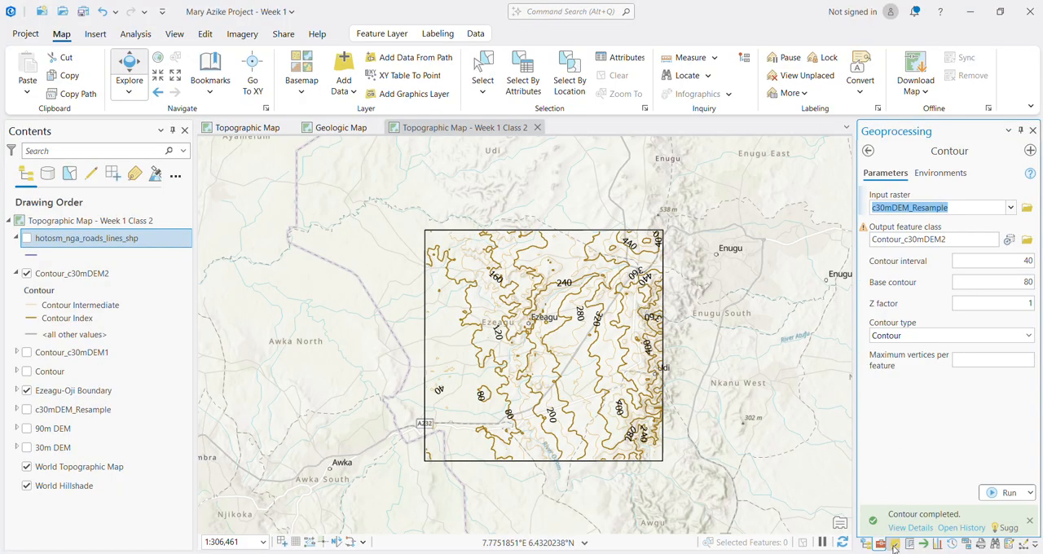
{"action": "left_click", "coordinate": [869, 152]}
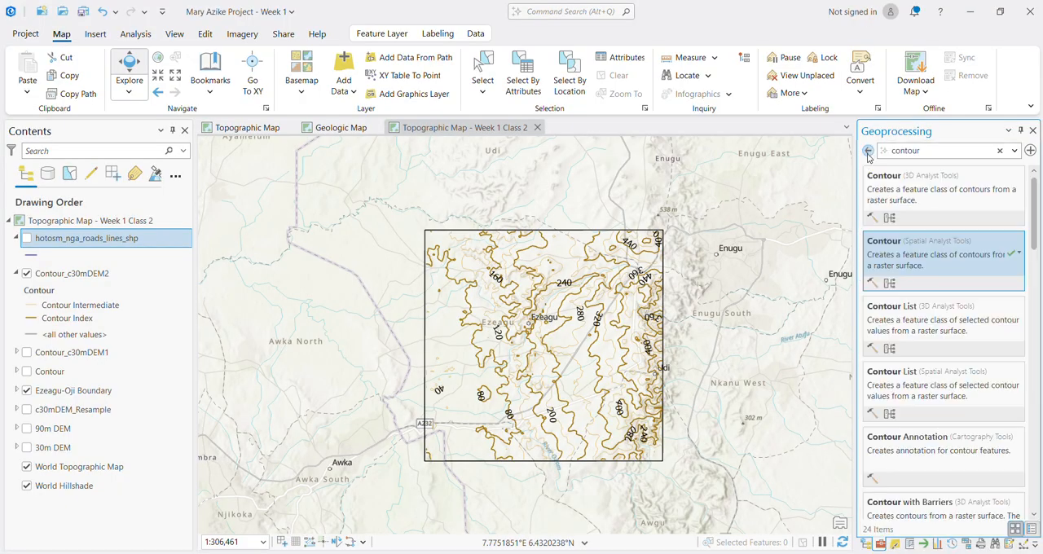
{"action": "double_click", "coordinate": [905, 150]}
{"action": "type", "text": "clip"}
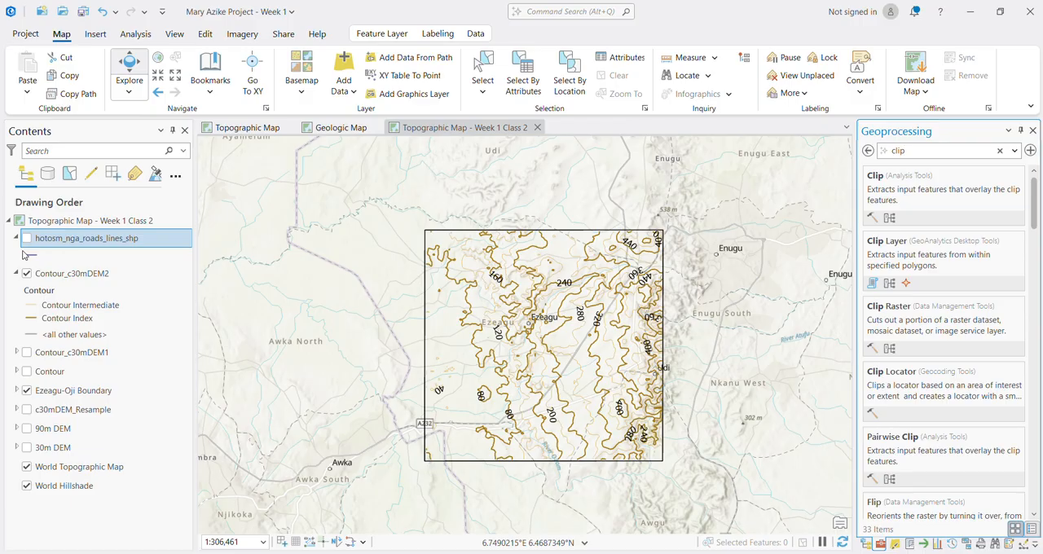
{"action": "scroll", "coordinate": [553, 349], "scroll_direction": "up", "scroll_amount": 1}
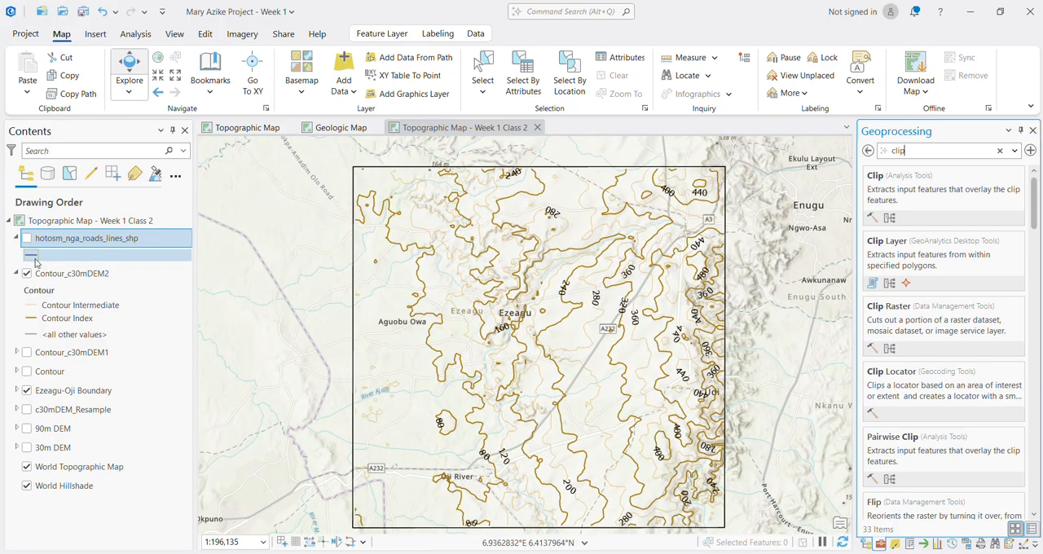
{"action": "left_click_drag", "start_coordinate": [628, 350], "coordinate": [622, 341]}
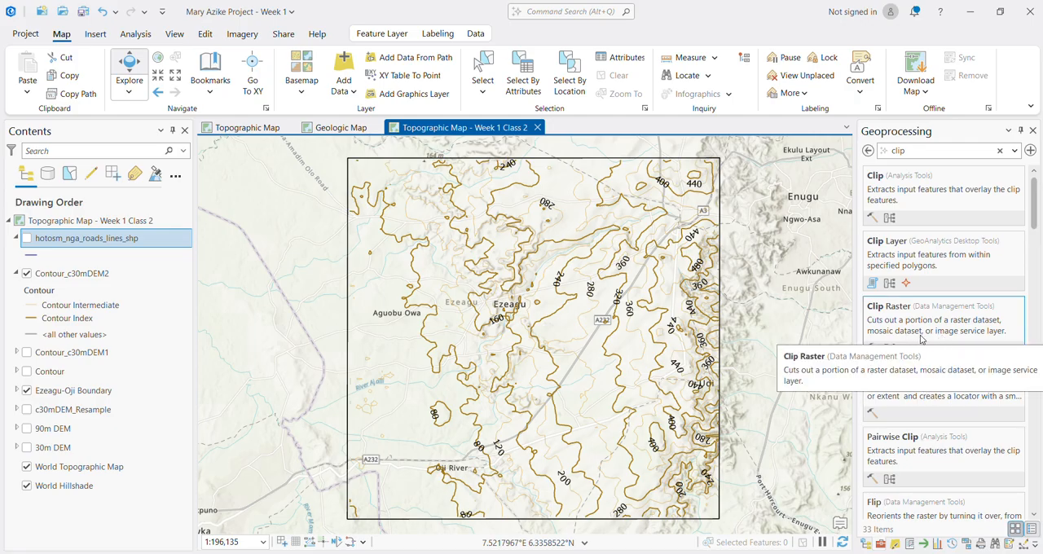
{"action": "left_click", "coordinate": [917, 199]}
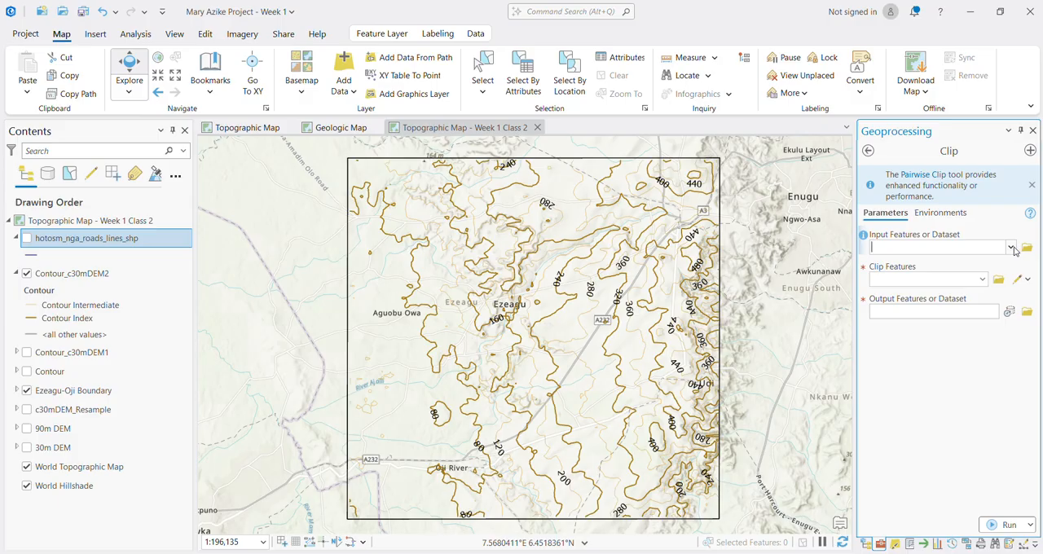
Step: Set hotosm_nga_roads_lines_shp as the Clip input and Ezeagu-Oji Boundary as the clip features
{"action": "left_click", "coordinate": [1011, 247]}
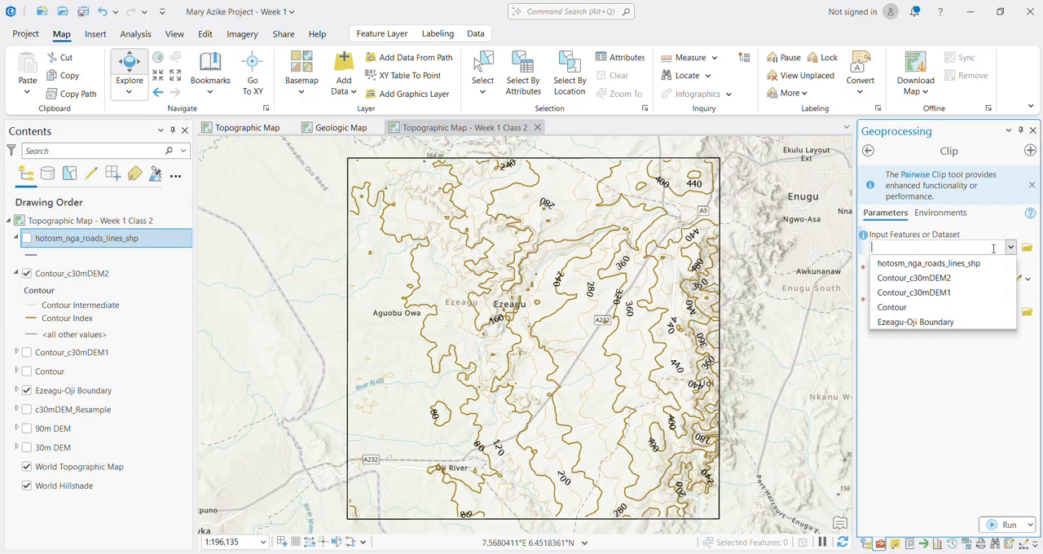
{"action": "left_click", "coordinate": [952, 265]}
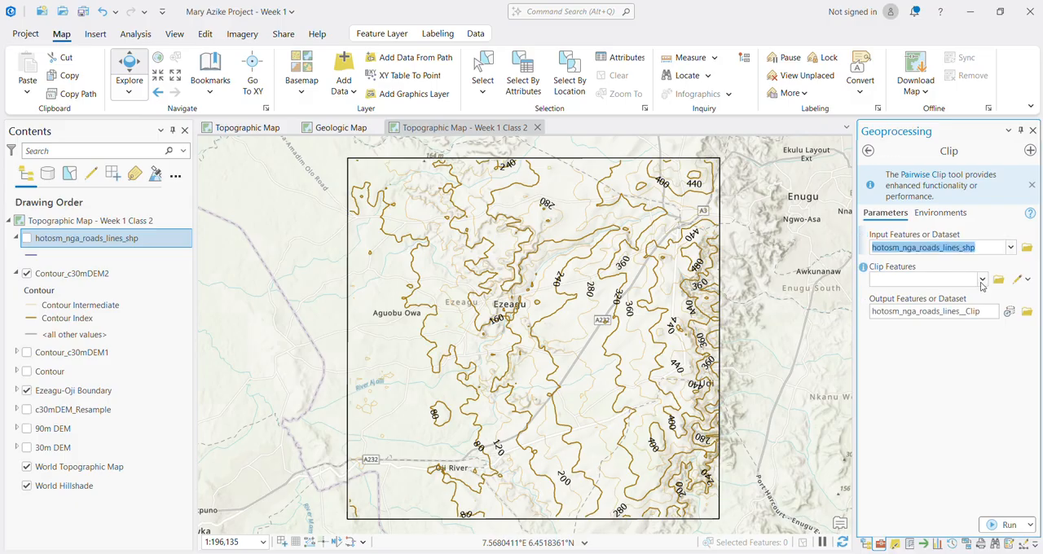
{"action": "left_click", "coordinate": [982, 279]}
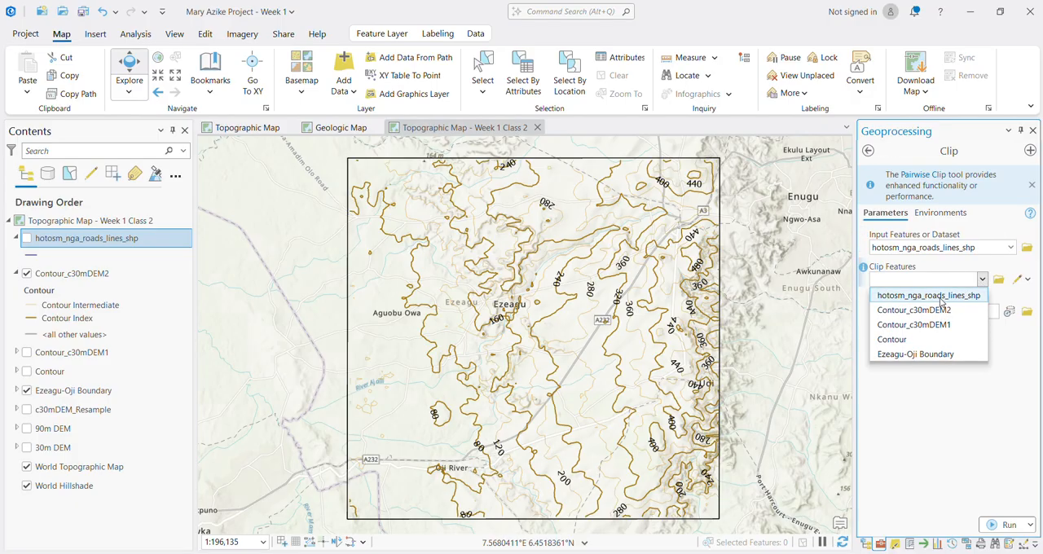
{"action": "left_click", "coordinate": [917, 355]}
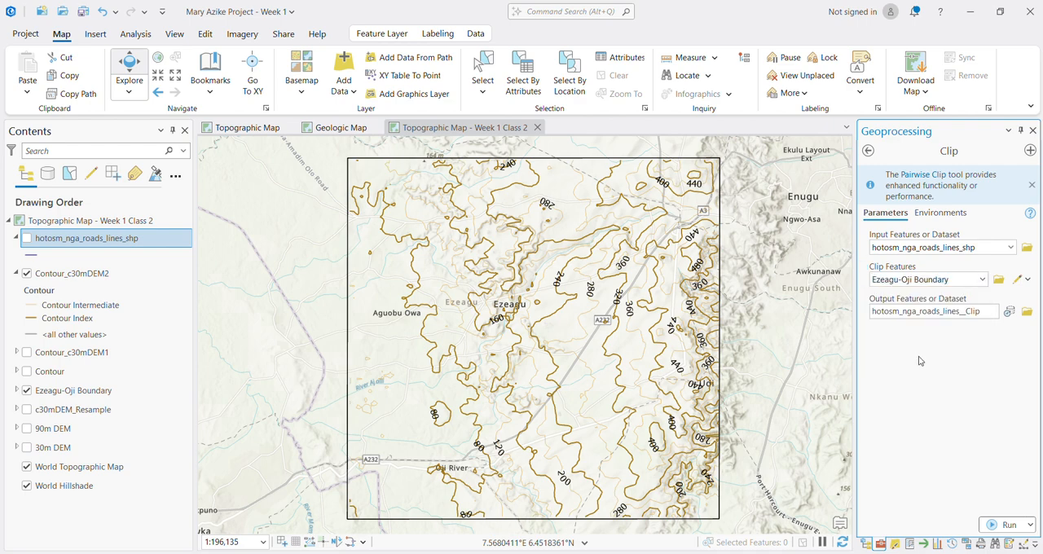
Step: Name the clip output Ezeagu_road in the project geodatabase, run the Clip, and dismiss the Pairwise Clip notice
{"action": "left_click", "coordinate": [991, 312]}
{"action": "key", "text": "BackSpace"}
{"action": "key", "text": "BackSpace"}
{"action": "key", "text": "BackSpace"}
{"action": "key", "text": "BackSpace"}
{"action": "key", "text": "BackSpace"}
{"action": "key", "text": "BackSpace"}
{"action": "key", "text": "BackSpace"}
{"action": "key", "text": "BackSpace"}
{"action": "key", "text": "BackSpace"}
{"action": "key", "text": "BackSpace"}
{"action": "key", "text": "BackSpace"}
{"action": "key", "text": "BackSpace"}
{"action": "key", "text": "BackSpace"}
{"action": "key", "text": "BackSpace"}
{"action": "key", "text": "BackSpace"}
{"action": "key", "text": "BackSpace"}
{"action": "key", "text": "BackSpace"}
{"action": "key", "text": "BackSpace"}
{"action": "key", "text": "BackSpace"}
{"action": "key", "text": "BackSpace"}
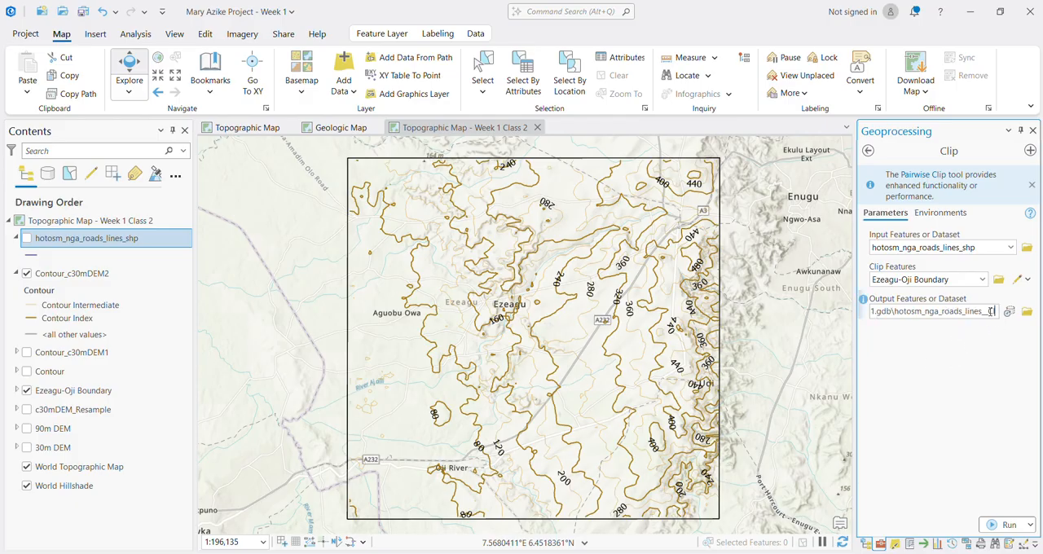
{"action": "key", "text": "BackSpace"}
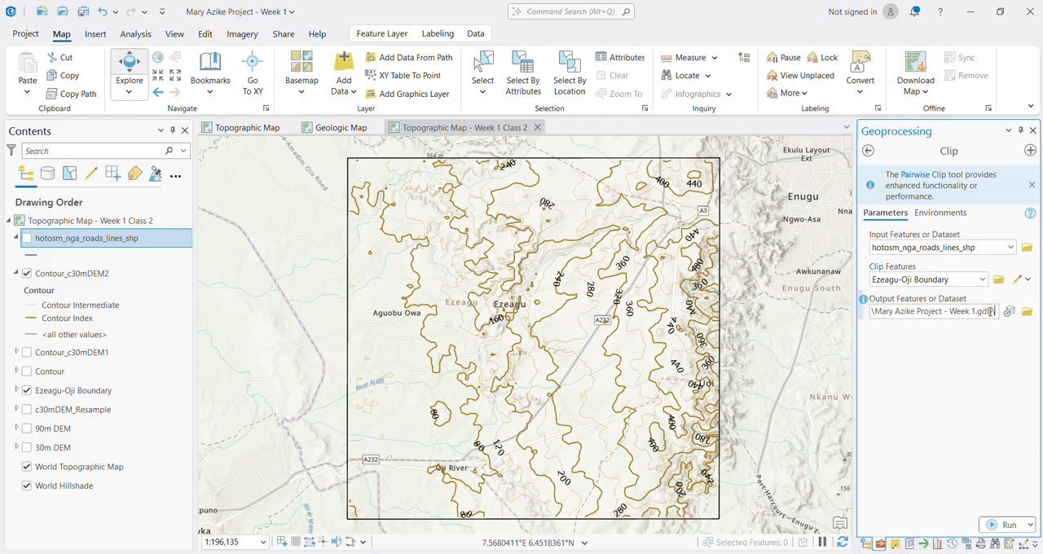
{"action": "type", "text": "\\Ezeagu"}
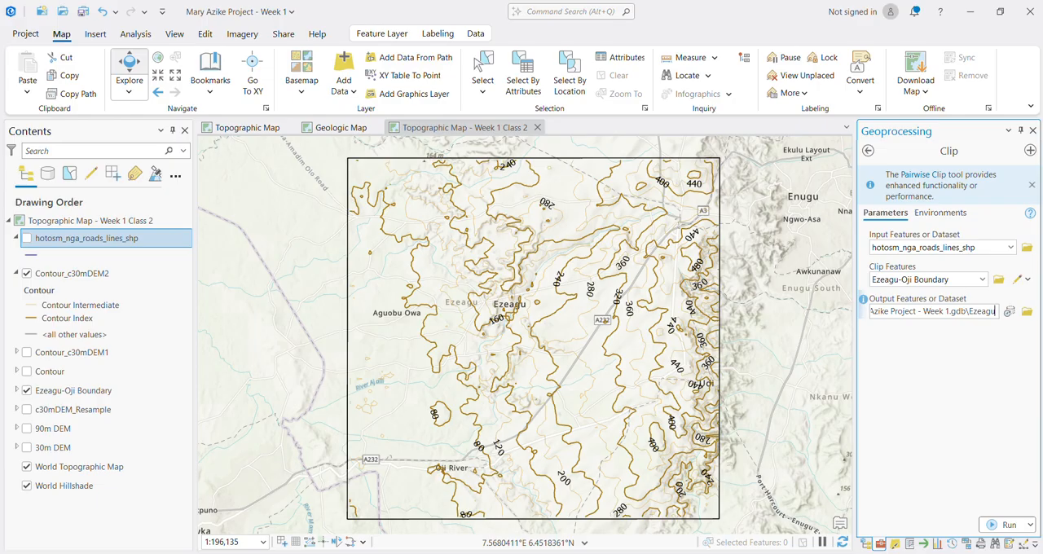
{"action": "type", "text": "_road"}
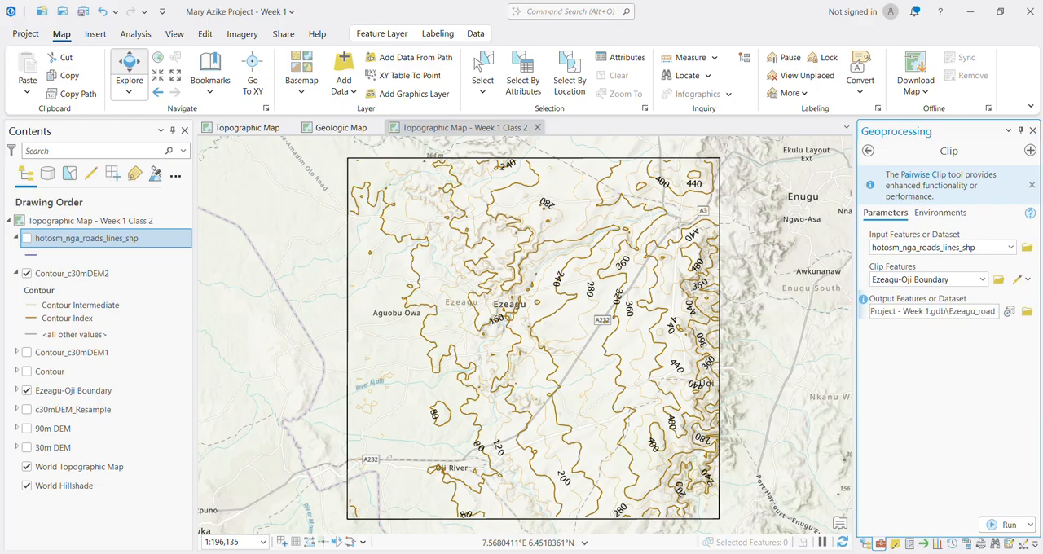
{"action": "left_click", "coordinate": [1008, 525]}
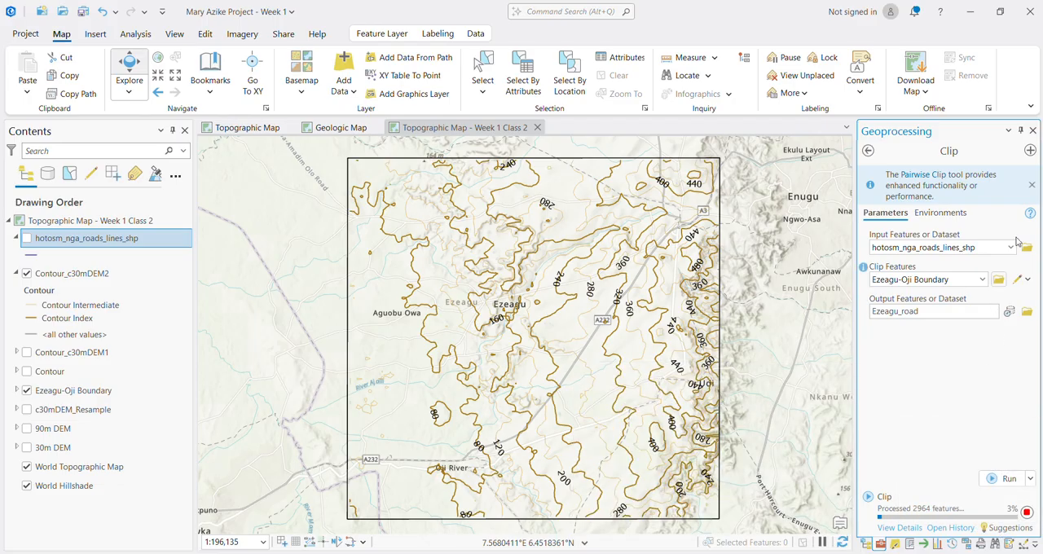
{"action": "left_click", "coordinate": [1033, 185]}
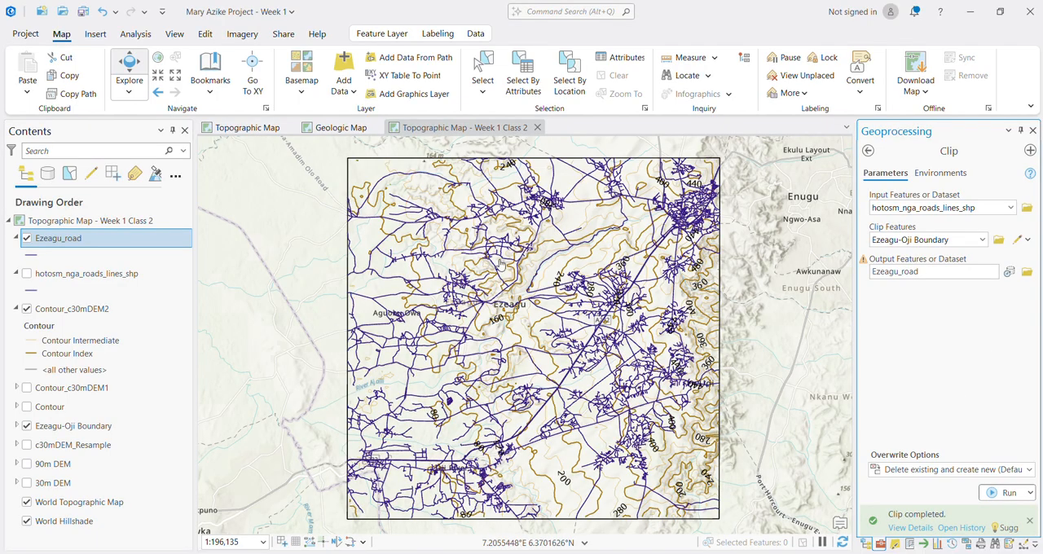
Step: Remove the hotosm_nga_roads_lines_shp layer from the map and open the symbology settings of the Ezeagu_road layer
{"action": "right_click", "coordinate": [52, 280]}
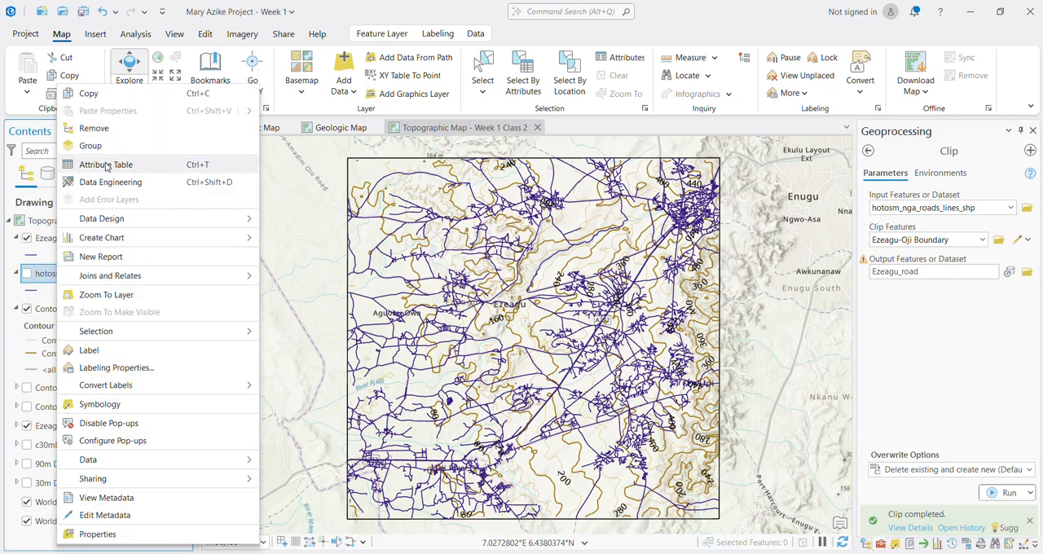
{"action": "left_click", "coordinate": [102, 135]}
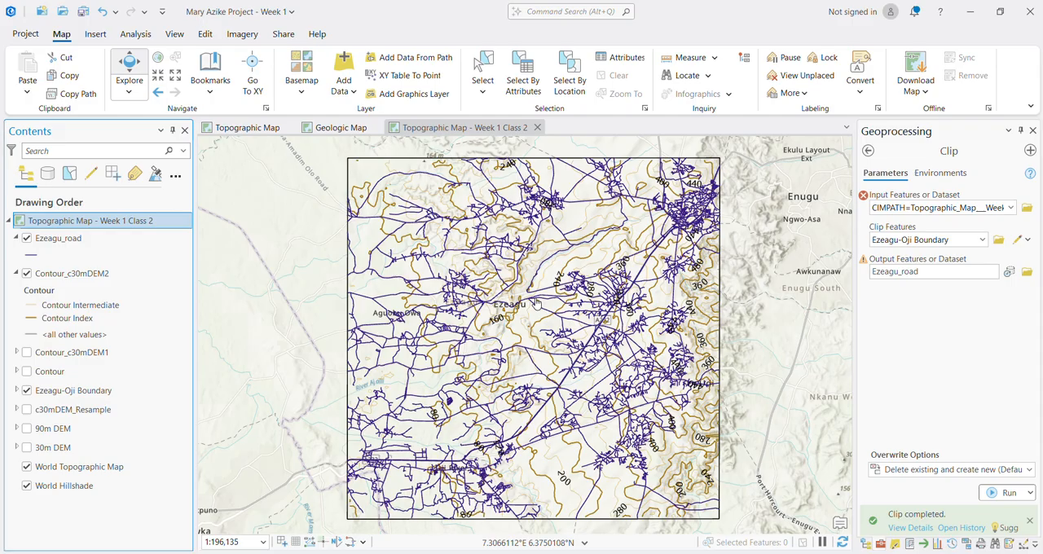
{"action": "left_click", "coordinate": [67, 242]}
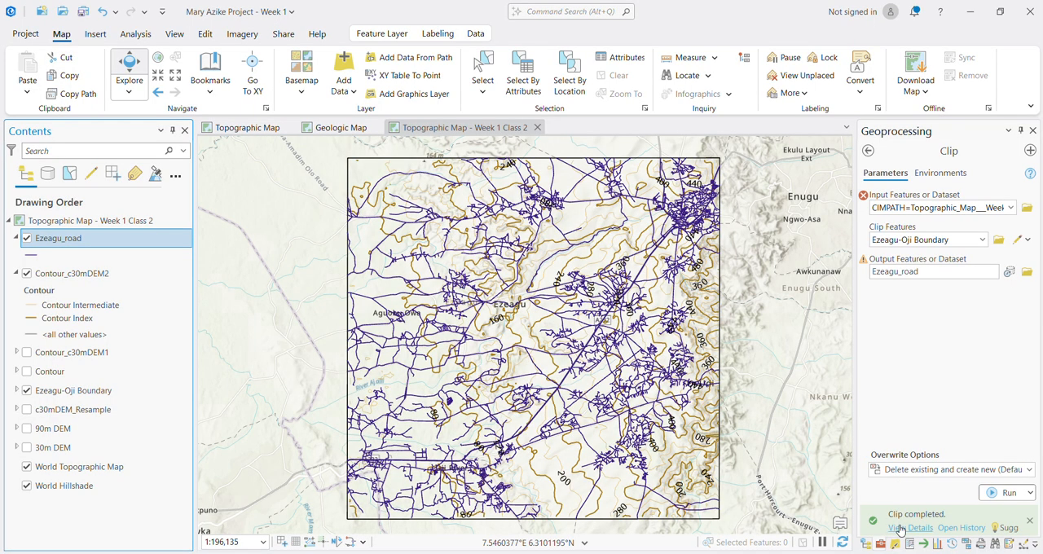
{"action": "left_click", "coordinate": [900, 528]}
{"action": "left_click", "coordinate": [895, 547]}
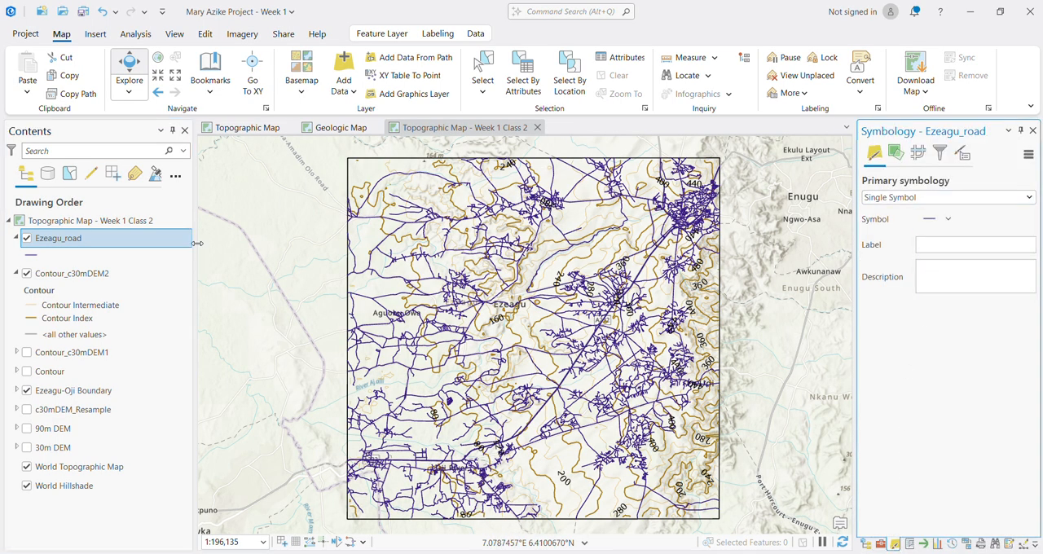
{"action": "left_click", "coordinate": [977, 204]}
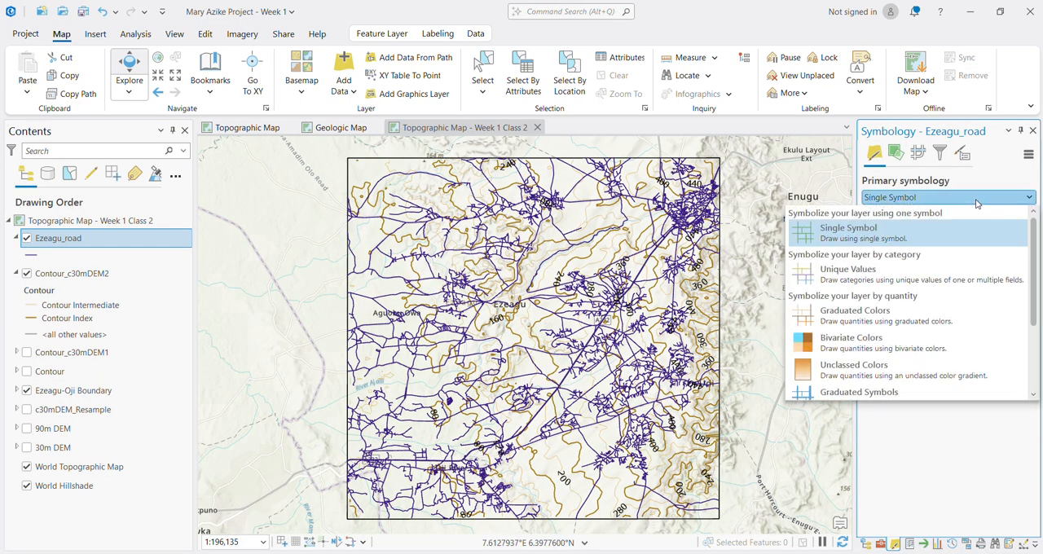
{"action": "left_click", "coordinate": [977, 205]}
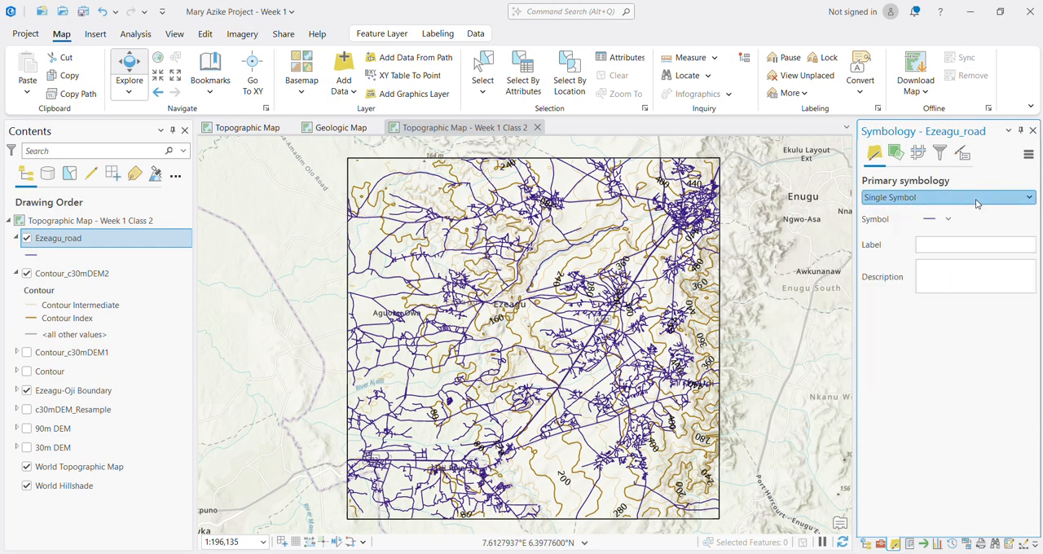
Step: Open the Ezeagu_road attribute table and review the road classes listed in the highway field
{"action": "right_click", "coordinate": [57, 244]}
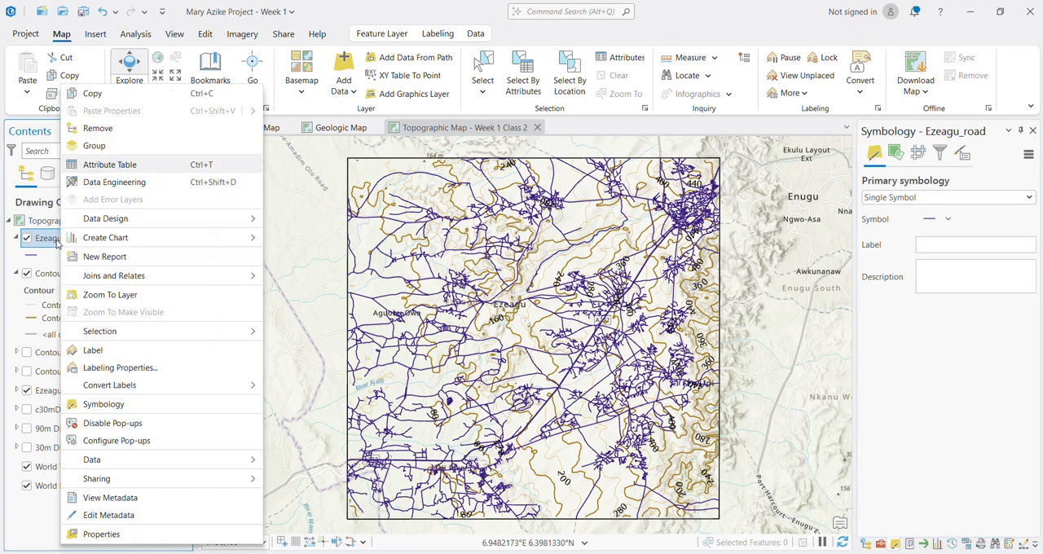
{"action": "left_click", "coordinate": [110, 166]}
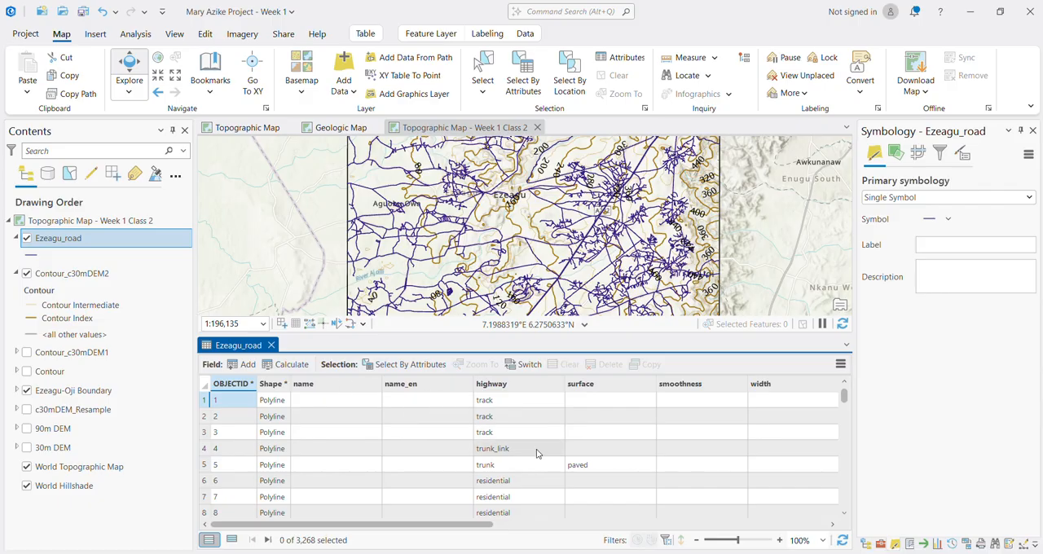
{"action": "scroll", "coordinate": [590, 481], "scroll_direction": "down", "scroll_amount": 3}
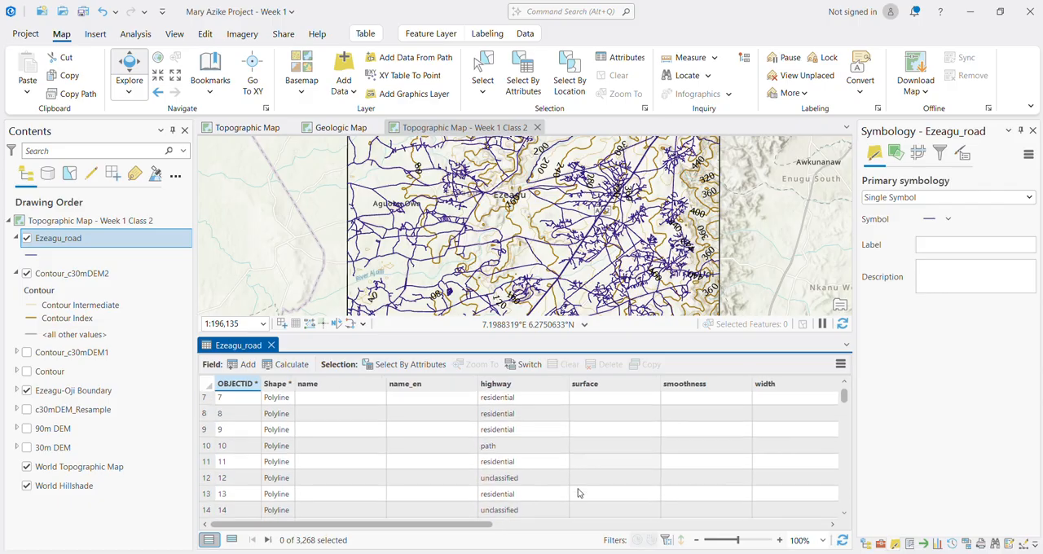
{"action": "scroll", "coordinate": [525, 494], "scroll_direction": "up", "scroll_amount": 3}
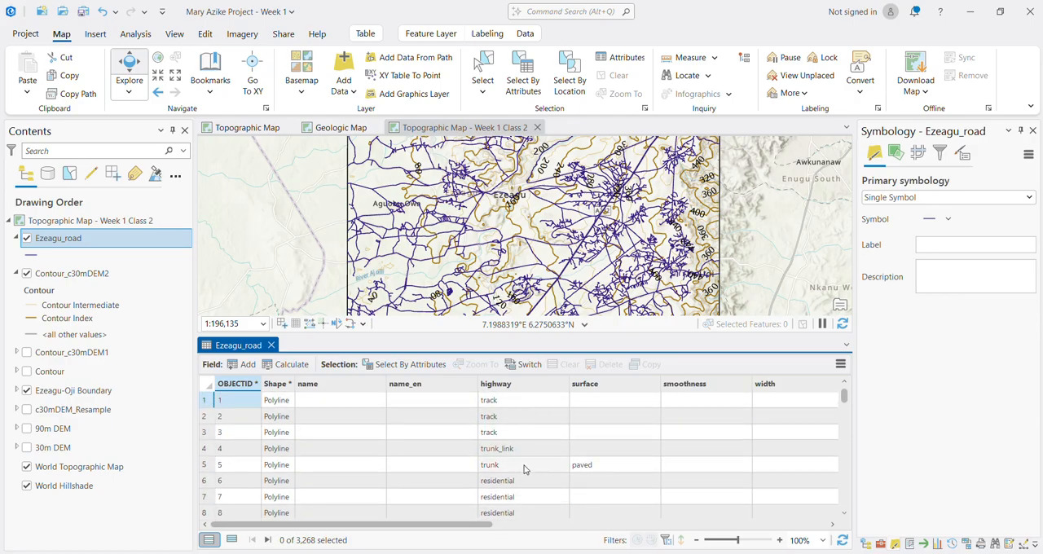
{"action": "scroll", "coordinate": [523, 495], "scroll_direction": "down", "scroll_amount": 8}
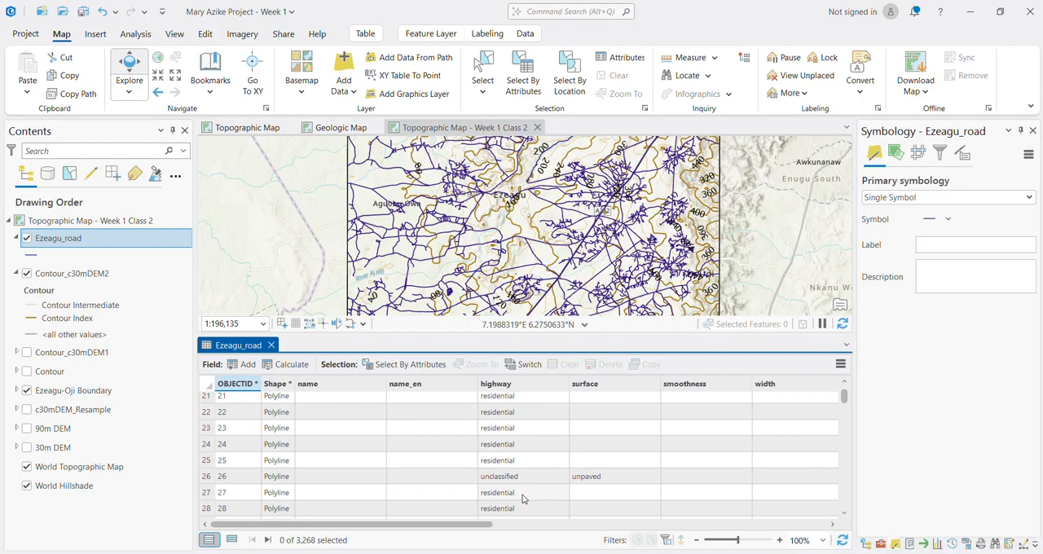
{"action": "scroll", "coordinate": [524, 498], "scroll_direction": "down", "scroll_amount": 6}
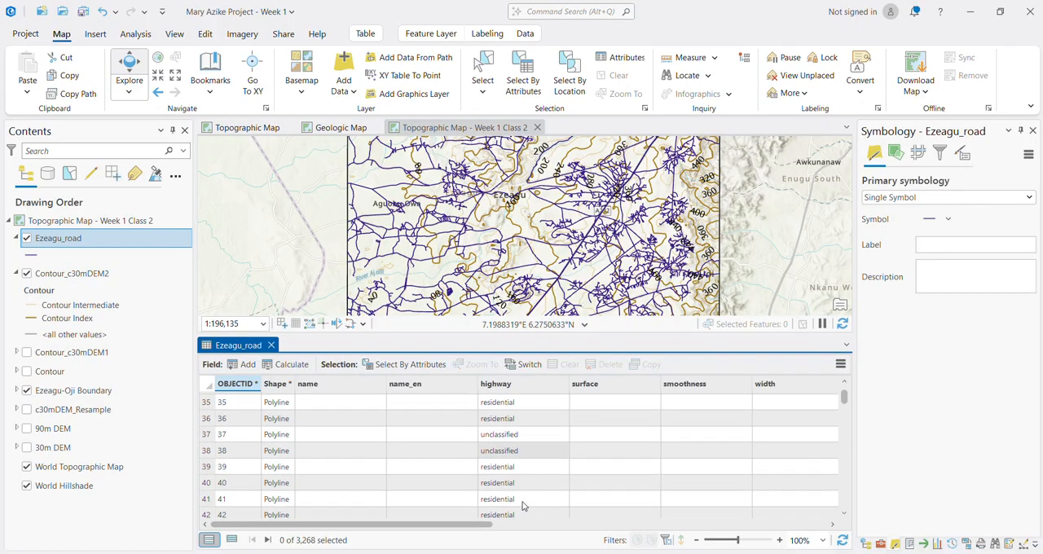
{"action": "scroll", "coordinate": [524, 506], "scroll_direction": "down", "scroll_amount": 20}
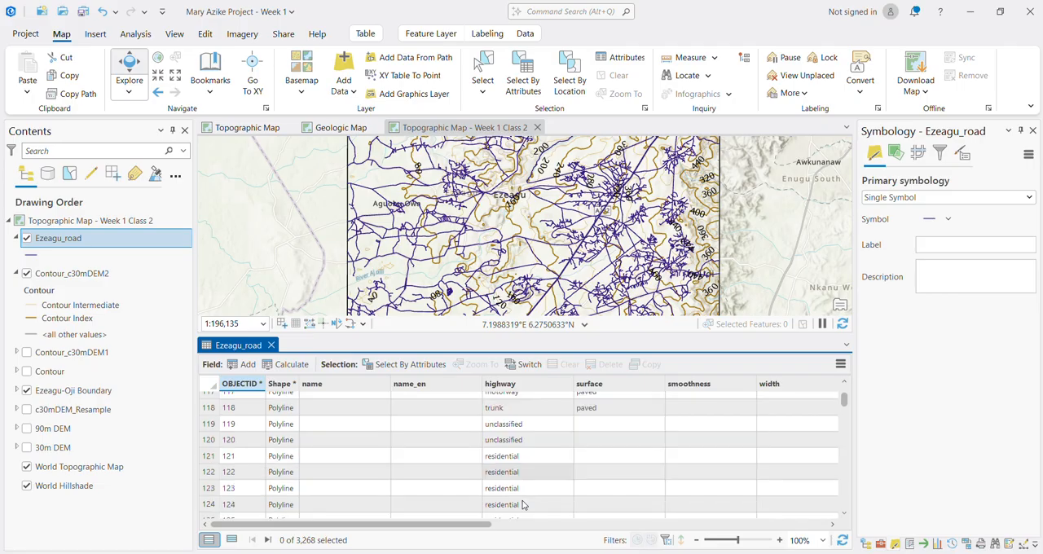
Step: Look through the remaining records and fields of the Ezeagu_road attribute table for a field that classifies the roads
{"action": "scroll", "coordinate": [522, 502], "scroll_direction": "down", "scroll_amount": 20}
{"action": "scroll", "coordinate": [823, 528], "scroll_direction": "right", "scroll_amount": 2}
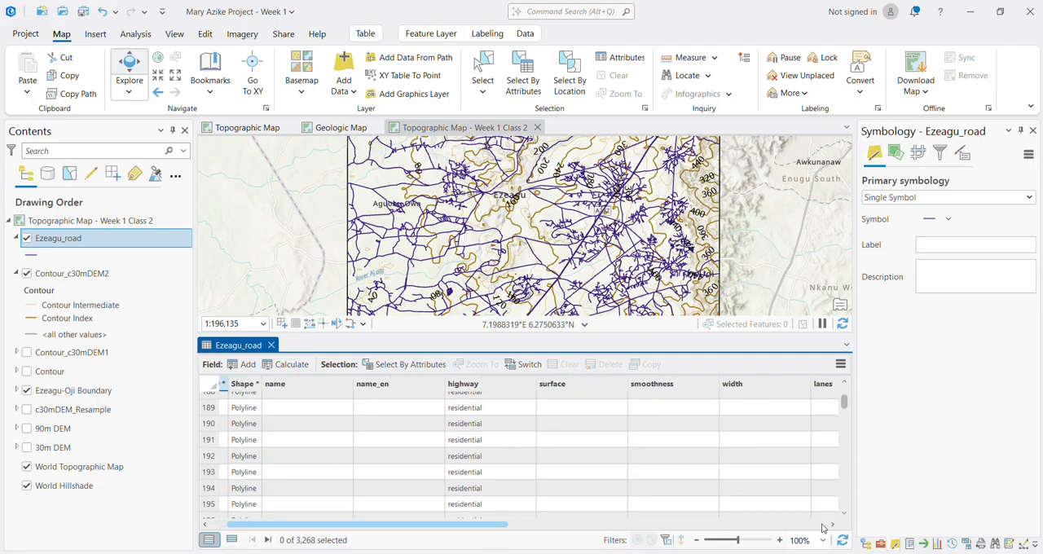
{"action": "scroll", "coordinate": [839, 525], "scroll_direction": "right", "scroll_amount": 3}
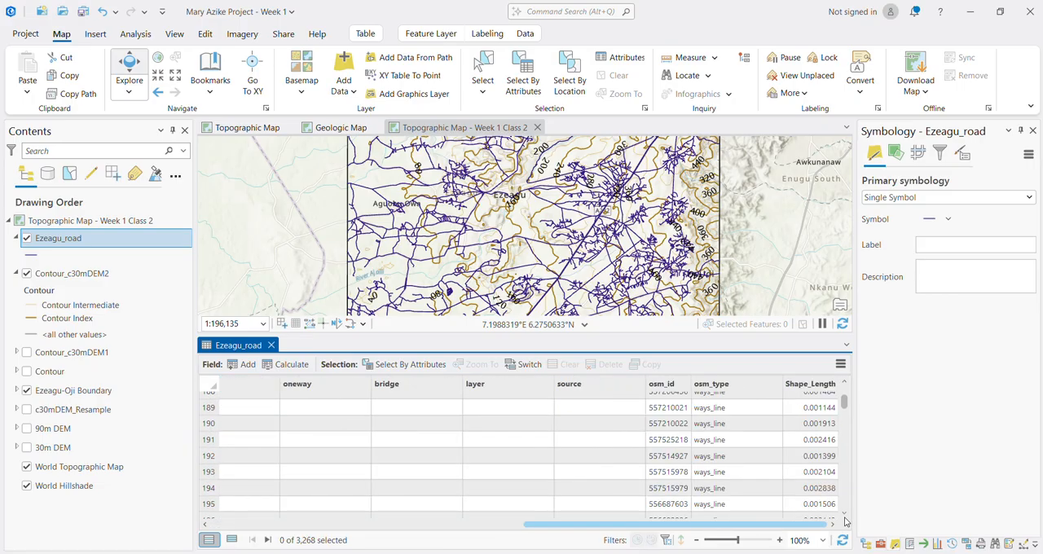
{"action": "scroll", "coordinate": [839, 521], "scroll_direction": "left", "scroll_amount": 3}
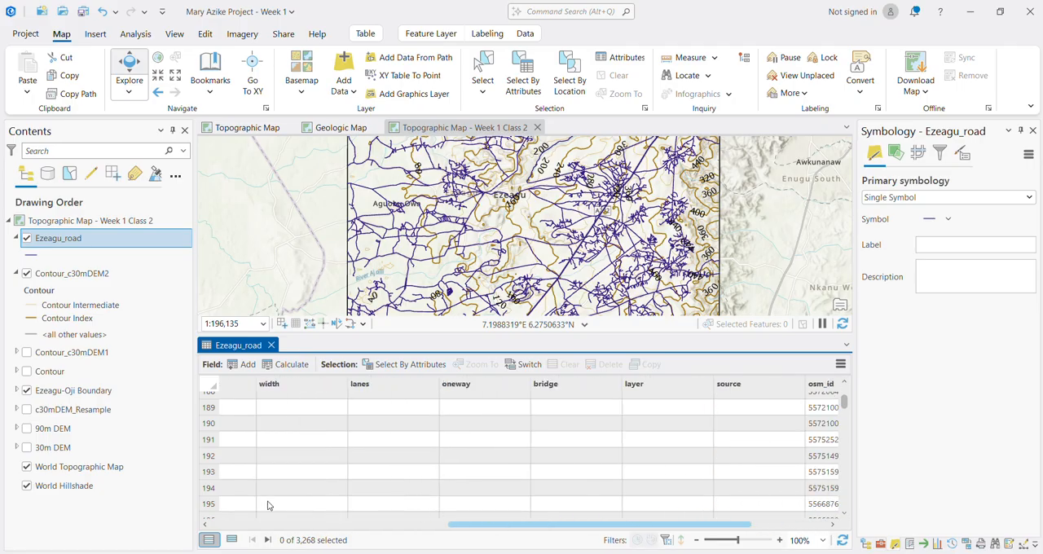
{"action": "scroll", "coordinate": [265, 528], "scroll_direction": "left", "scroll_amount": 3}
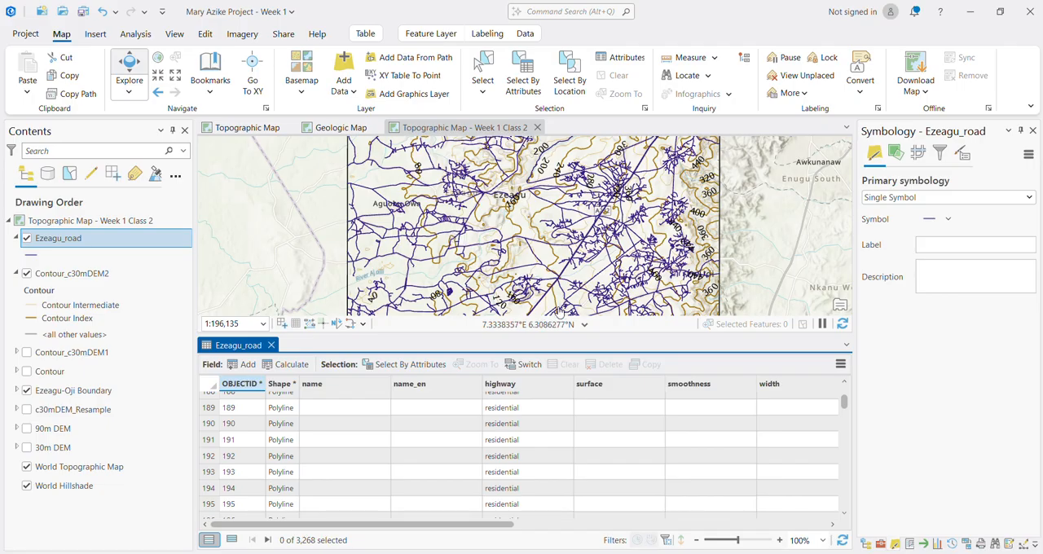
{"action": "scroll", "coordinate": [520, 457], "scroll_direction": "down", "scroll_amount": 20}
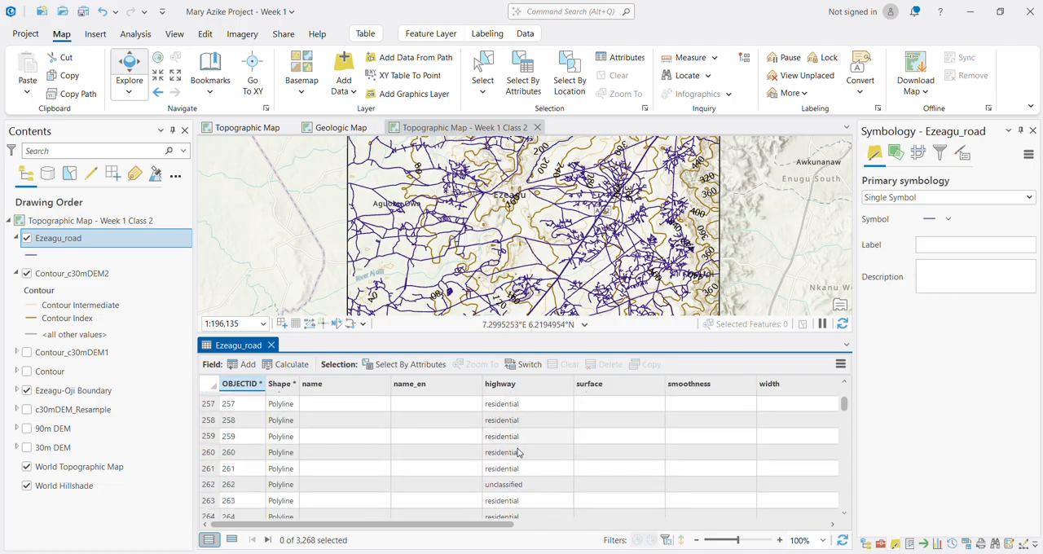
Step: Change the Ezeagu_road primary symbology to Unique Values and close the attribute table
{"action": "left_click", "coordinate": [923, 200]}
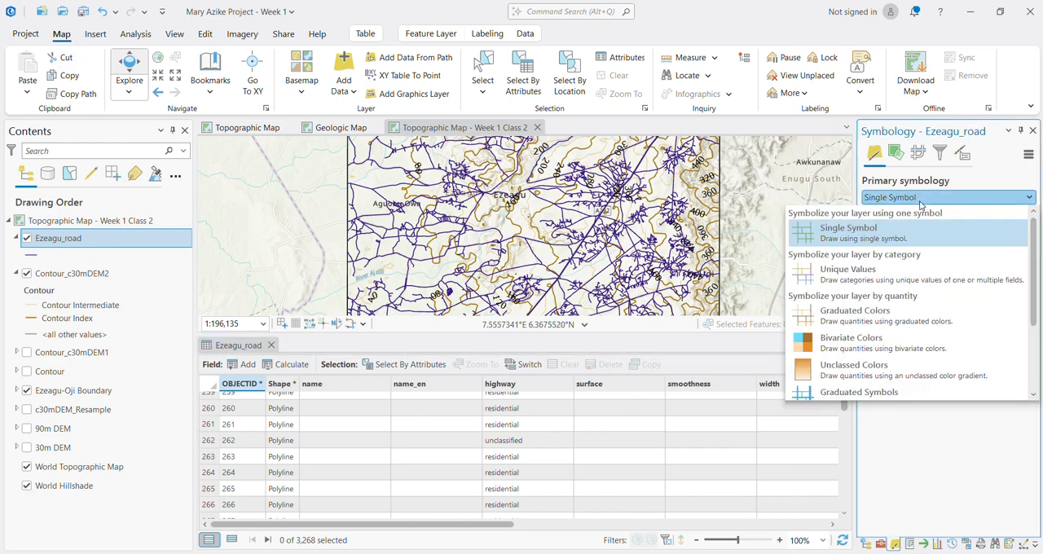
{"action": "left_click", "coordinate": [871, 277]}
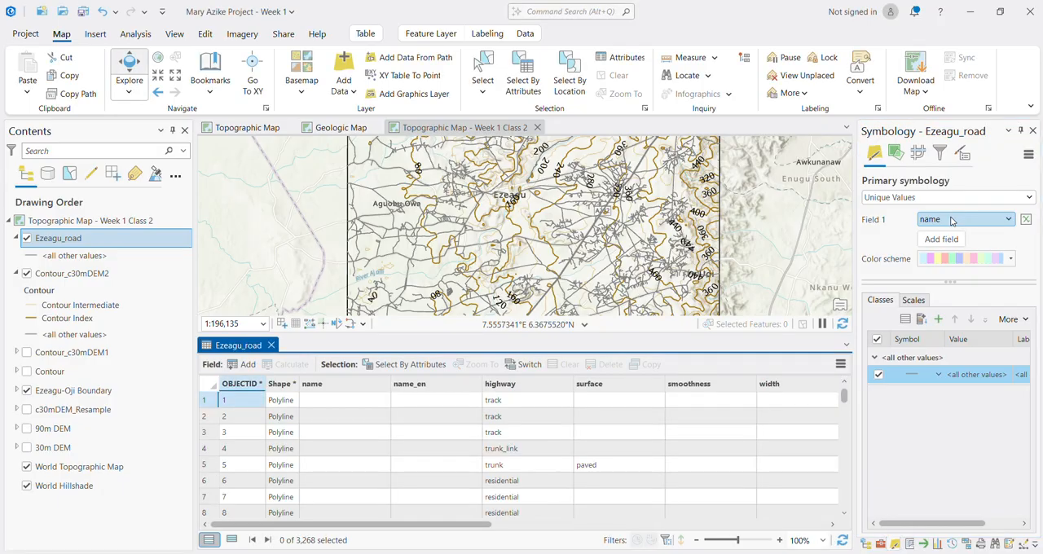
{"action": "left_click", "coordinate": [271, 345]}
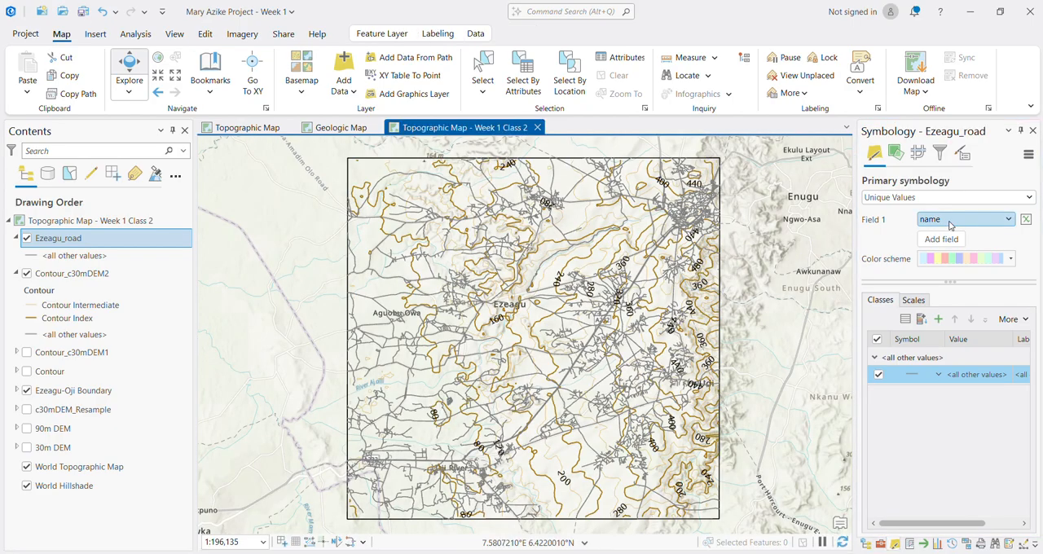
Step: Check the fields offered for the unique values, then reopen the Ezeagu_road attribute table and examine the highway column
{"action": "left_click", "coordinate": [950, 220]}
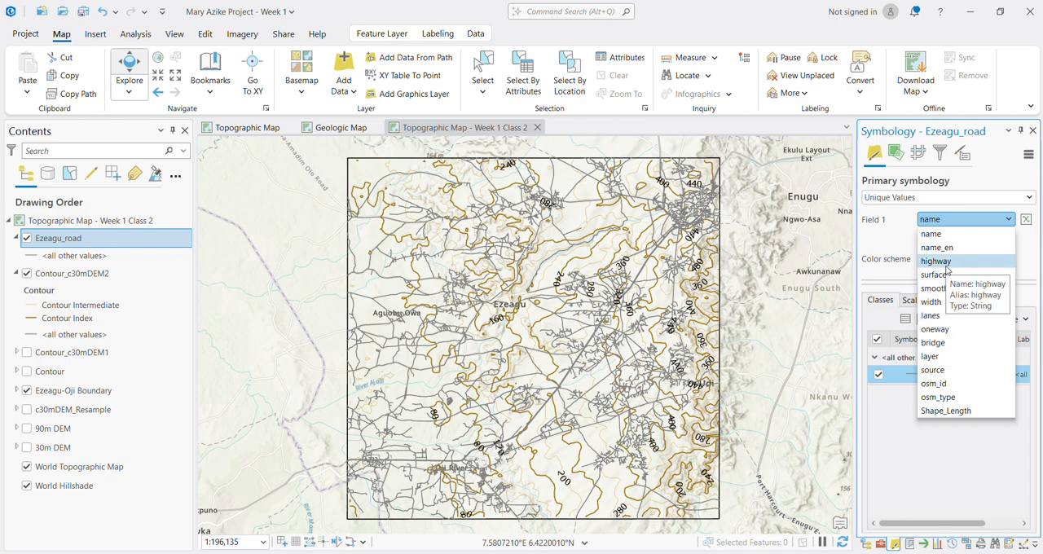
{"action": "right_click", "coordinate": [56, 240]}
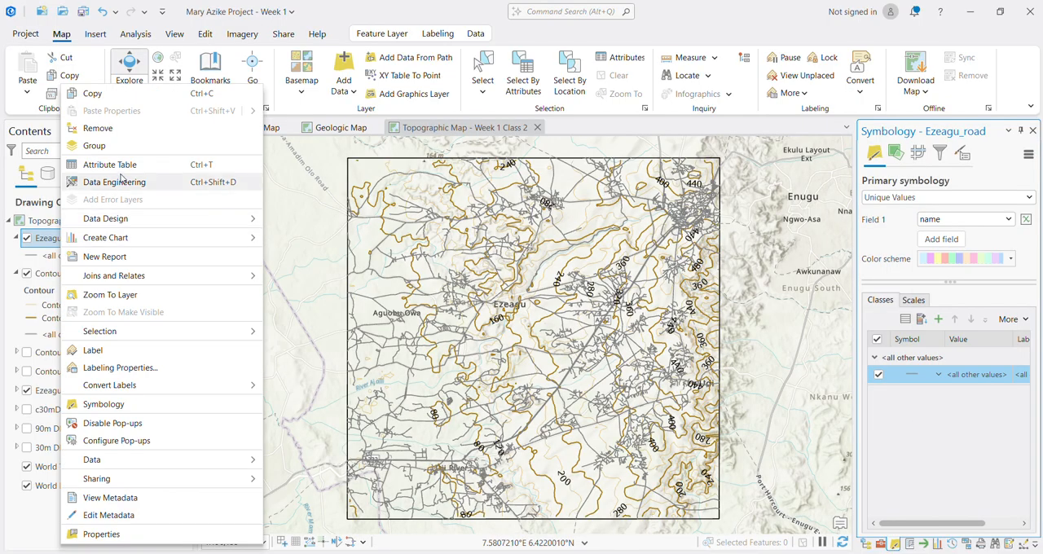
{"action": "left_click", "coordinate": [114, 165]}
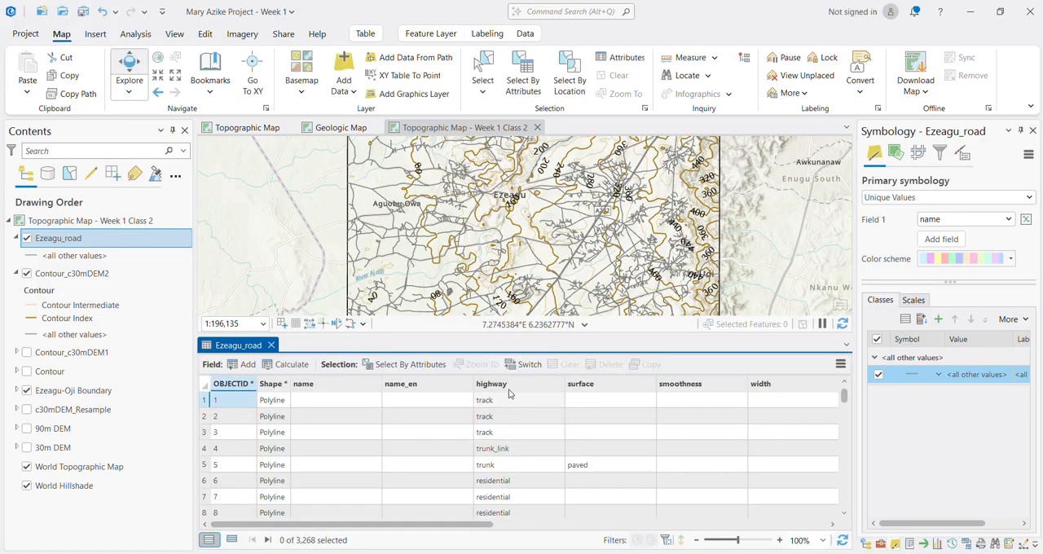
{"action": "left_click", "coordinate": [509, 390]}
{"action": "scroll", "coordinate": [500, 487], "scroll_direction": "down", "scroll_amount": 3}
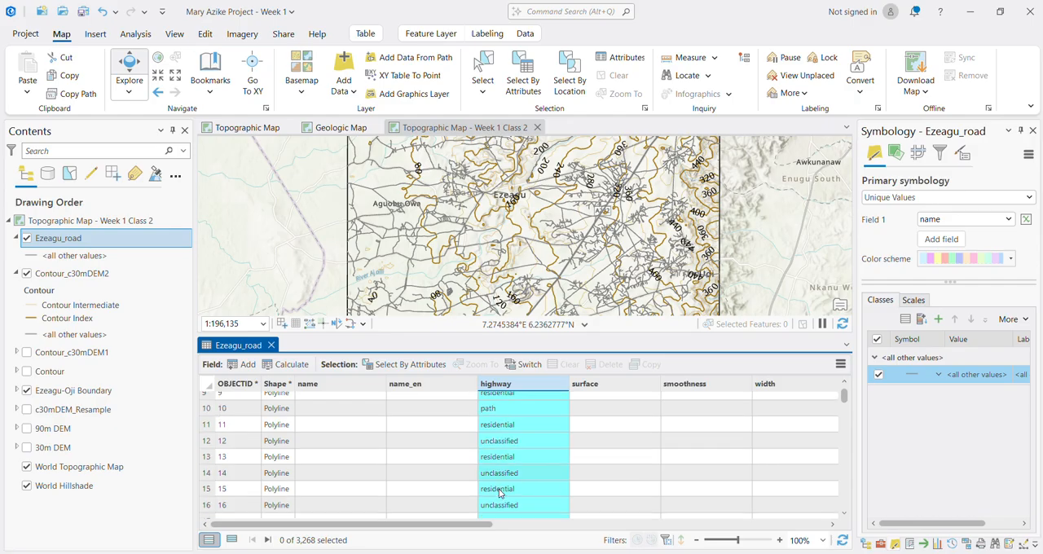
{"action": "scroll", "coordinate": [499, 492], "scroll_direction": "down", "scroll_amount": 20}
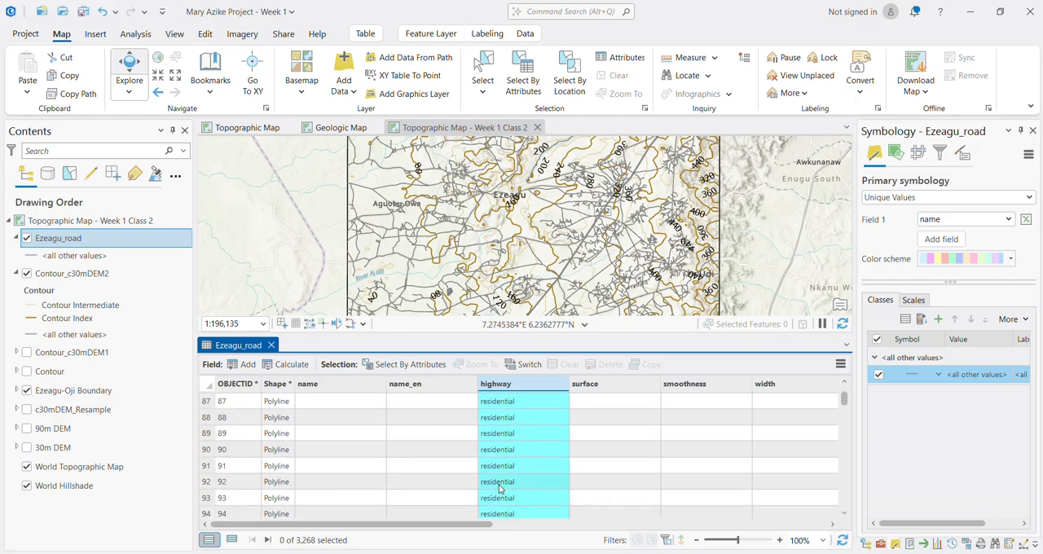
{"action": "scroll", "coordinate": [499, 487], "scroll_direction": "down", "scroll_amount": 8}
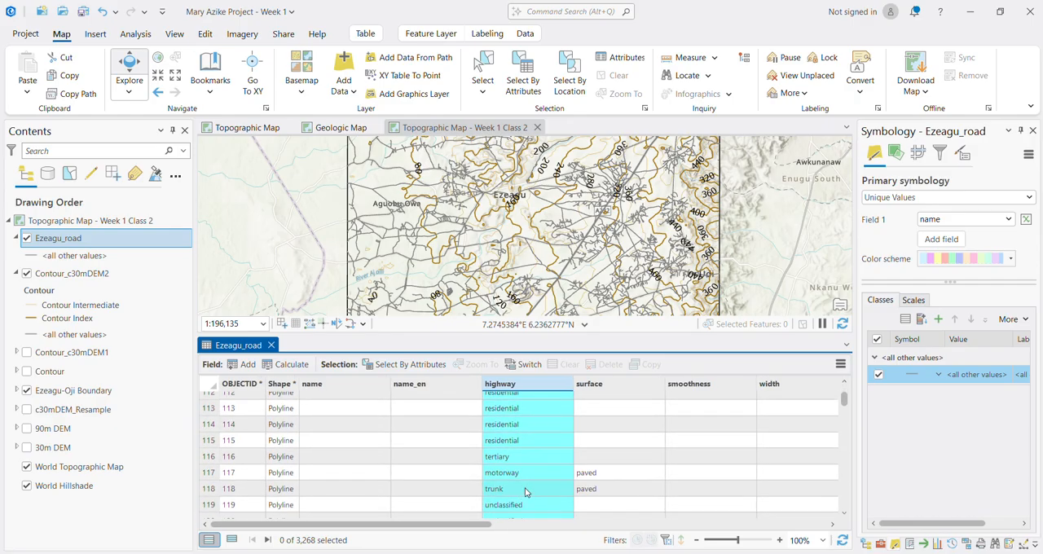
Step: Set highway as the unique values field for Ezeagu_road and look through the resulting road classes
{"action": "left_click", "coordinate": [948, 222]}
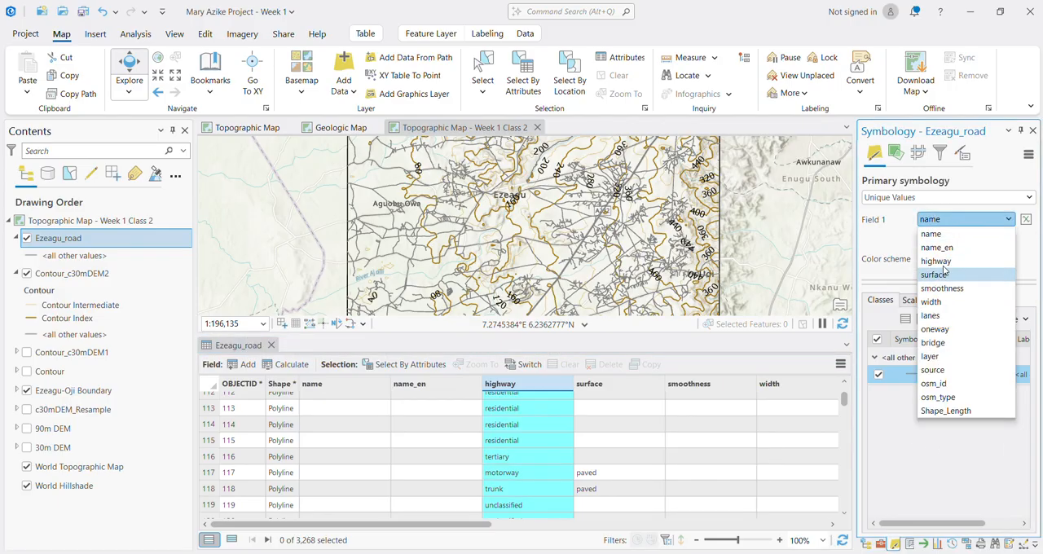
{"action": "left_click", "coordinate": [939, 261]}
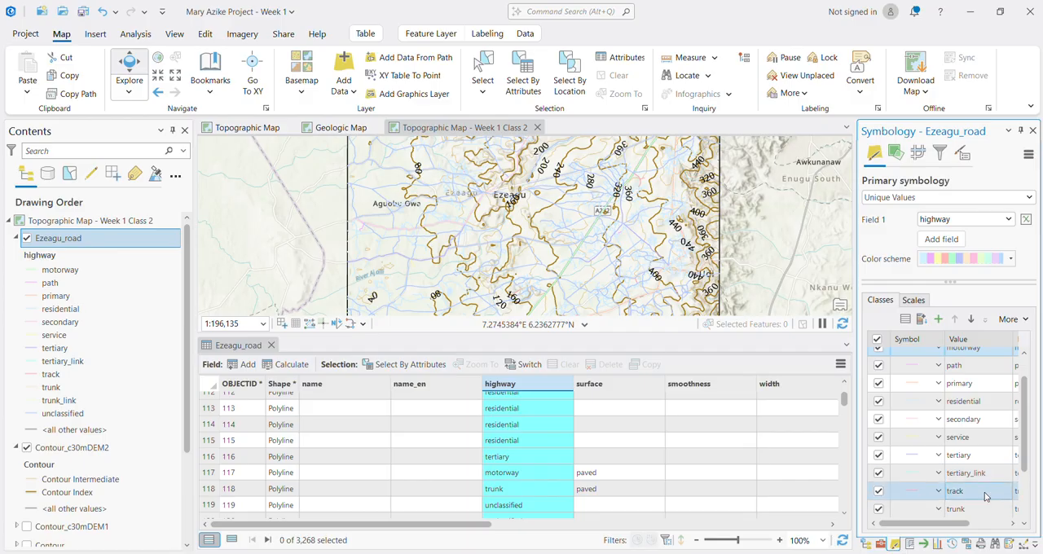
{"action": "scroll", "coordinate": [983, 502], "scroll_direction": "up", "scroll_amount": 2}
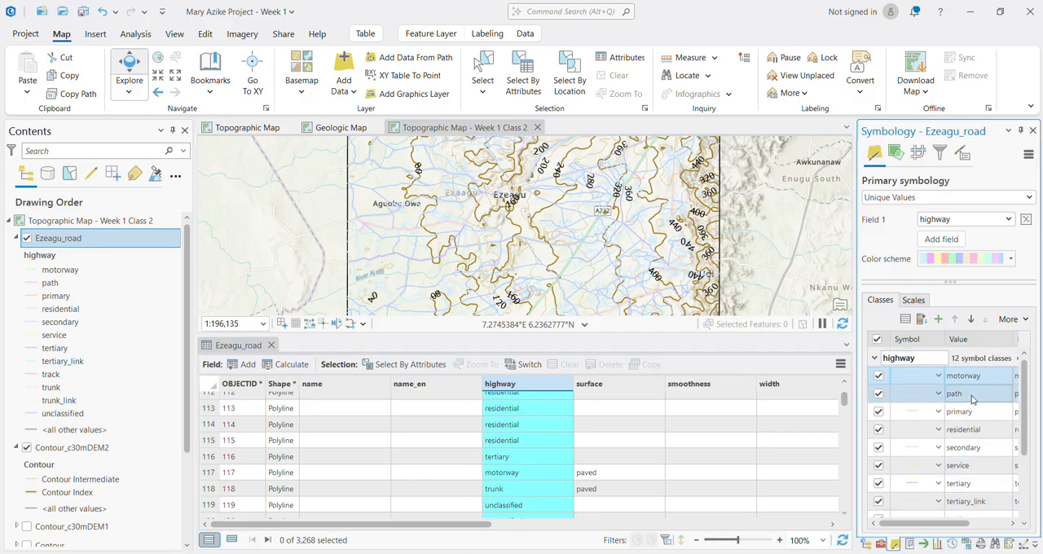
{"action": "scroll", "coordinate": [978, 444], "scroll_direction": "down", "scroll_amount": 3}
{"action": "scroll", "coordinate": [967, 489], "scroll_direction": "up", "scroll_amount": 3}
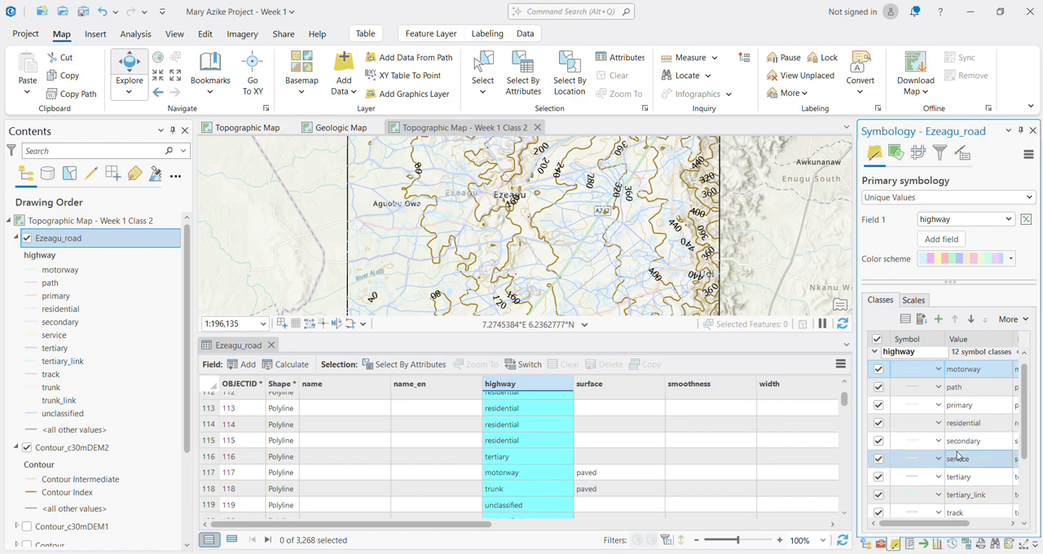
Step: Hide the residential road class and close the Ezeagu_road attribute table
{"action": "left_click", "coordinate": [881, 425]}
{"action": "left_click", "coordinate": [880, 426]}
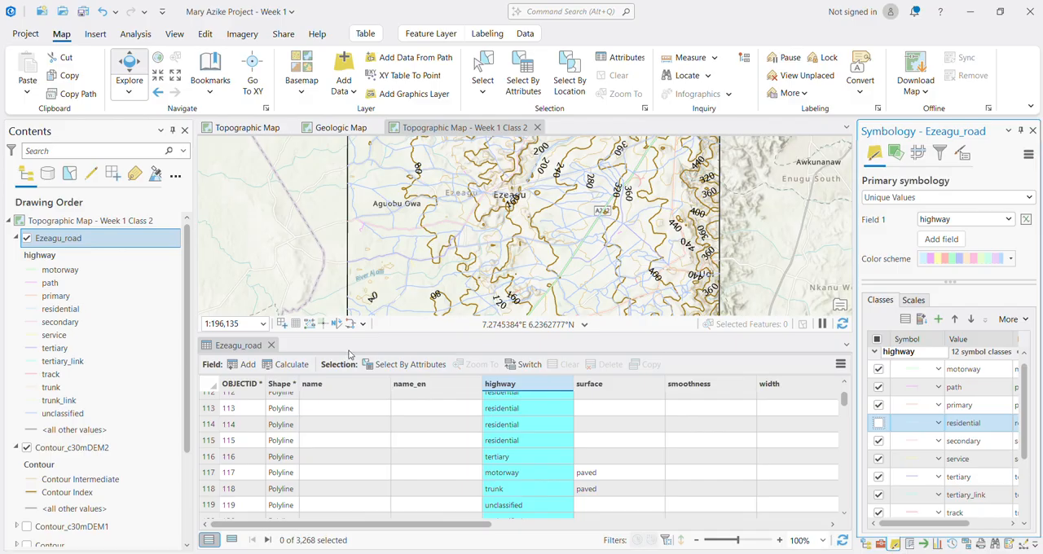
{"action": "left_click", "coordinate": [271, 345]}
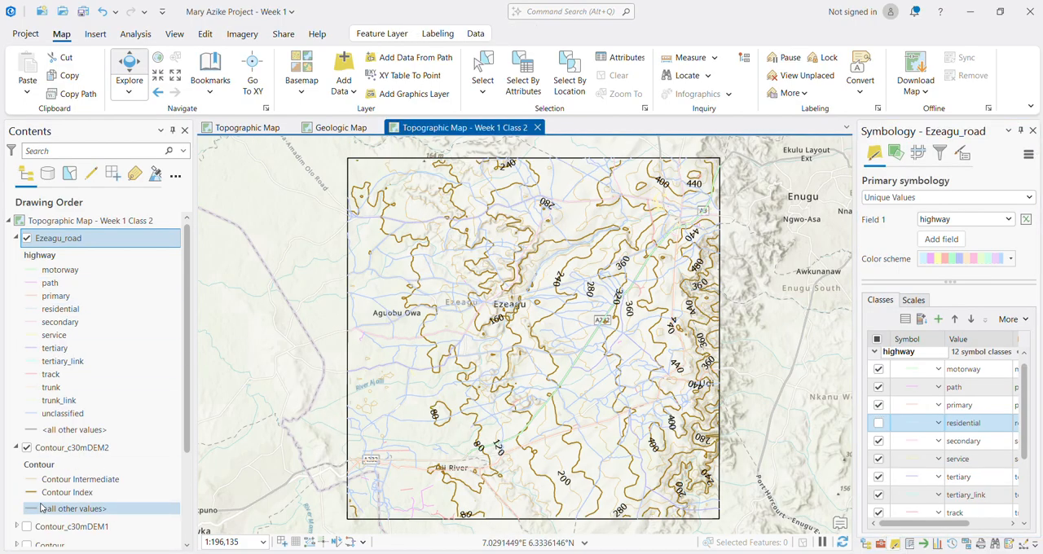
Step: Turn off the Contour_c30mDEM2, World Topographic Map and World Hillshade layers so only the roads and boundary are drawn
{"action": "left_click", "coordinate": [27, 448]}
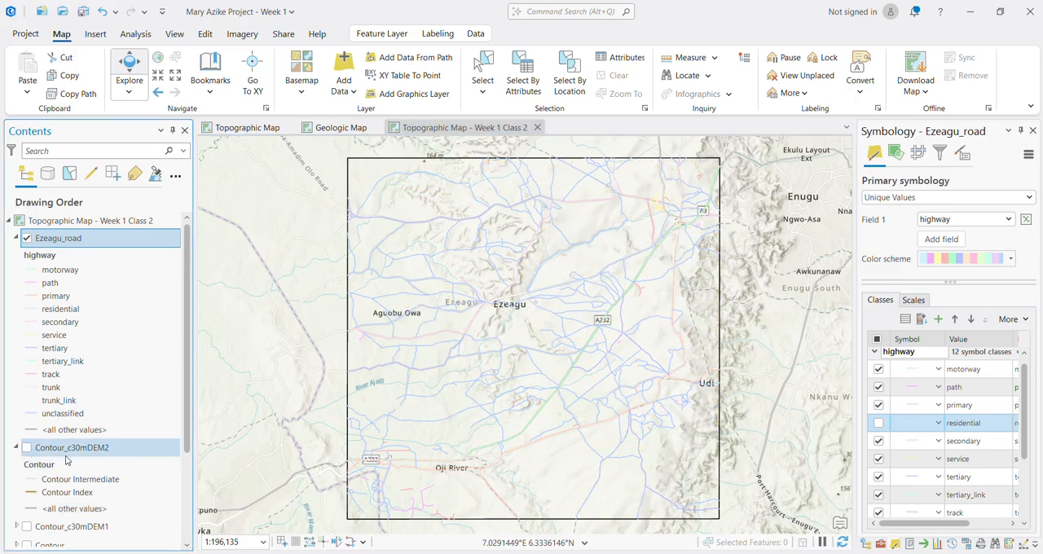
{"action": "scroll", "coordinate": [81, 493], "scroll_direction": "down", "scroll_amount": 3}
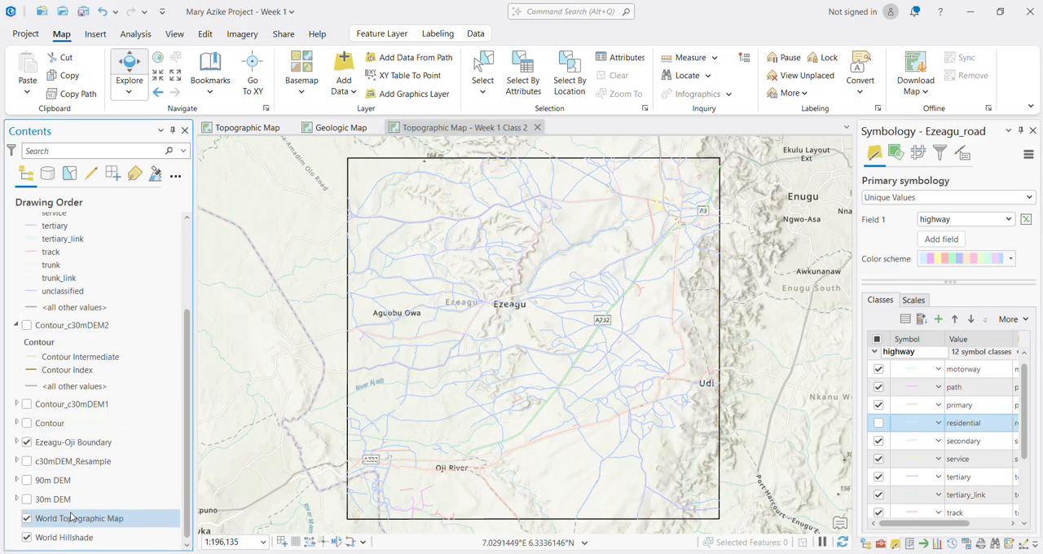
{"action": "left_click", "coordinate": [27, 519]}
{"action": "left_click", "coordinate": [27, 537]}
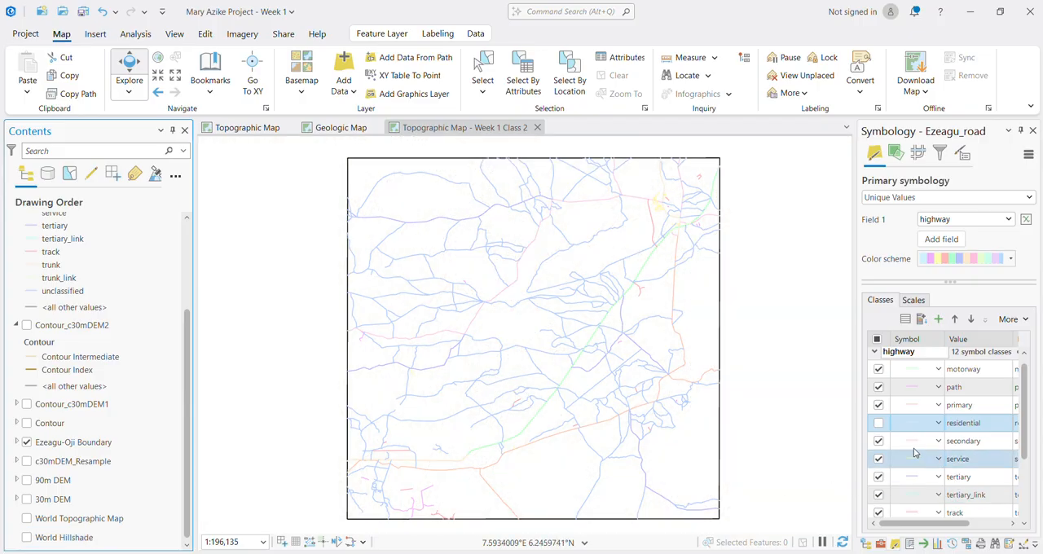
Step: Compare the map with and without the residential and motorway classes, keeping motorway shown and hiding residential and path
{"action": "left_click", "coordinate": [878, 423]}
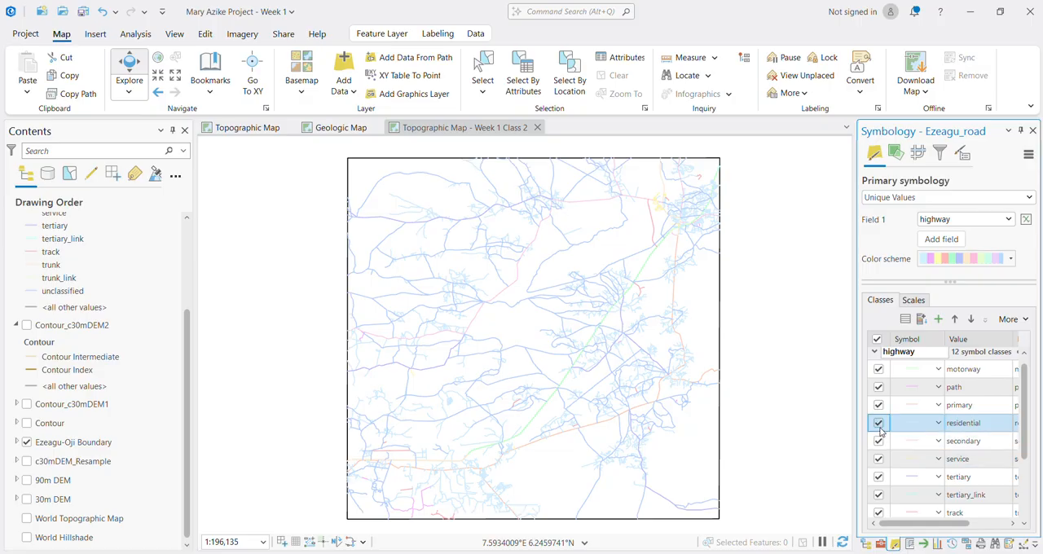
{"action": "left_click", "coordinate": [878, 424]}
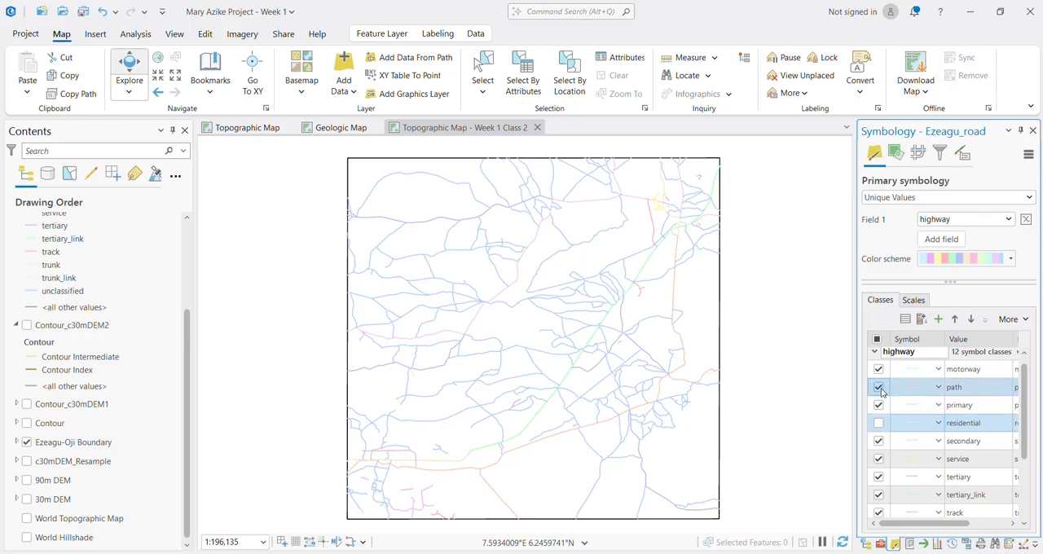
{"action": "left_click", "coordinate": [878, 388]}
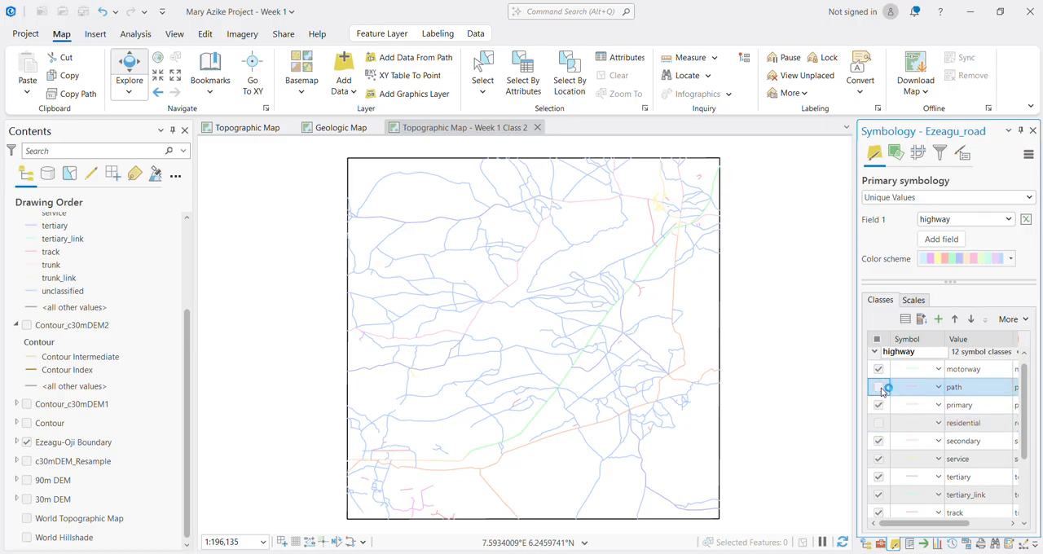
{"action": "left_click", "coordinate": [878, 369]}
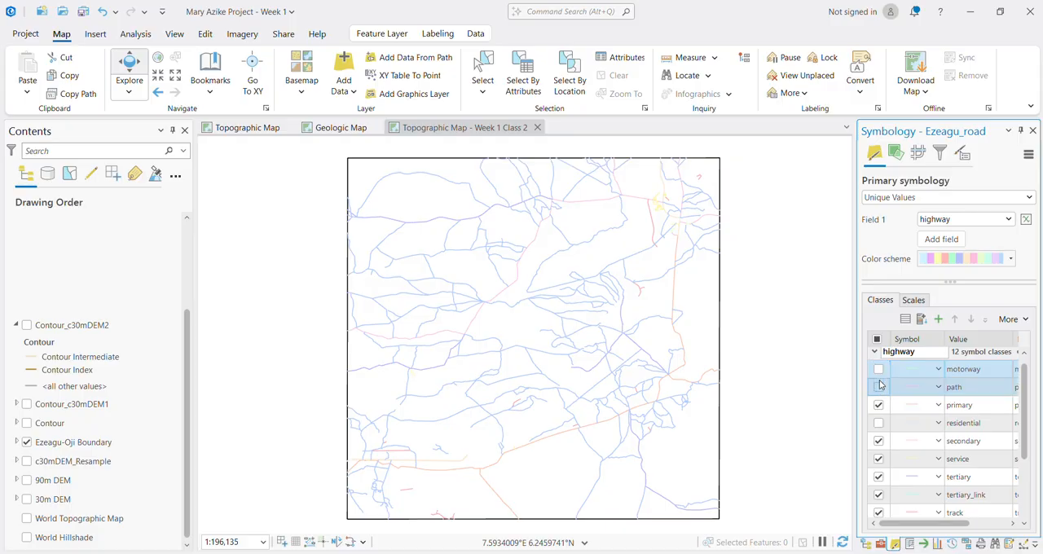
{"action": "left_click", "coordinate": [880, 371]}
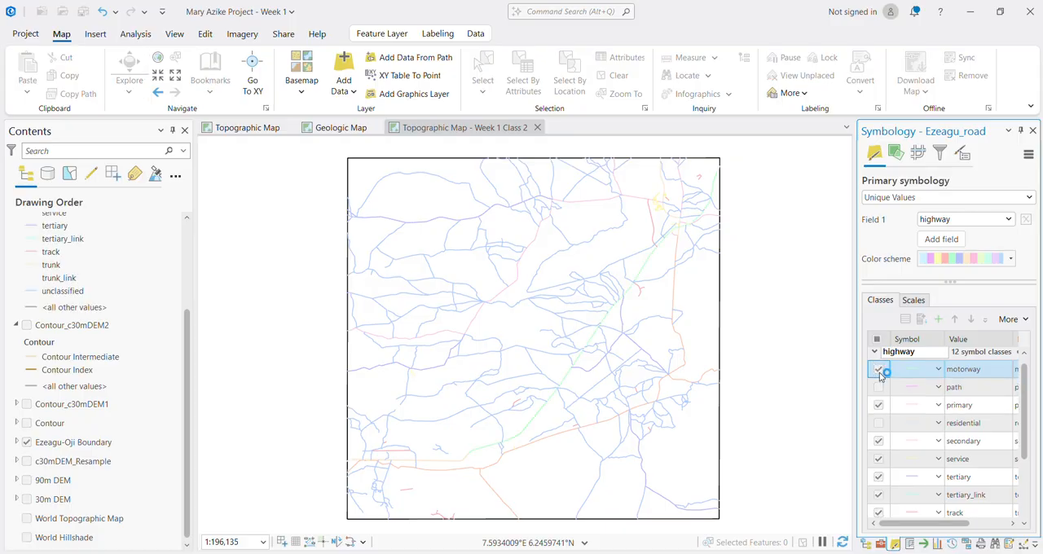
Step: Hide the service road class, and switch the tertiary class off and back on to check its roads
{"action": "left_click", "coordinate": [879, 460]}
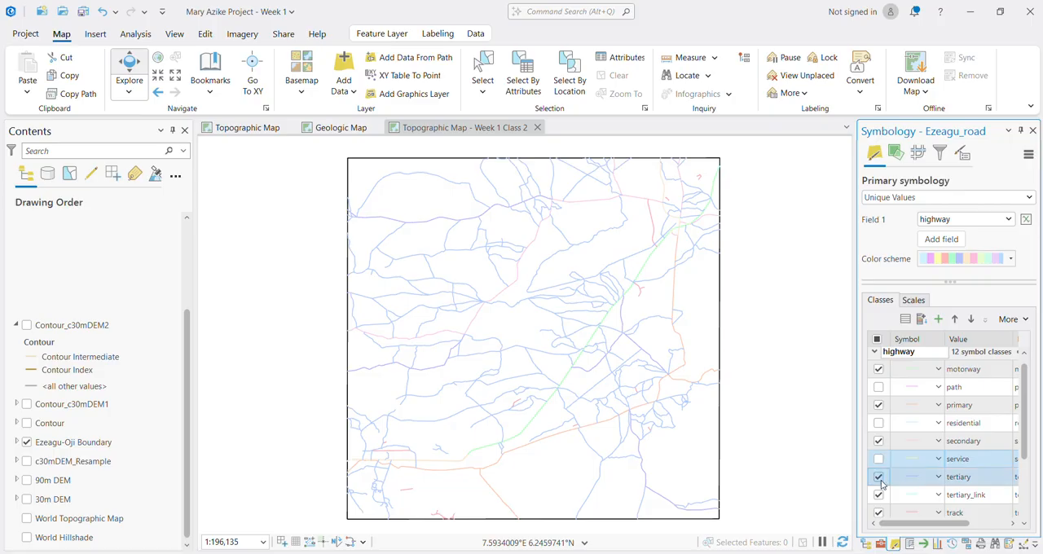
{"action": "left_click", "coordinate": [878, 477]}
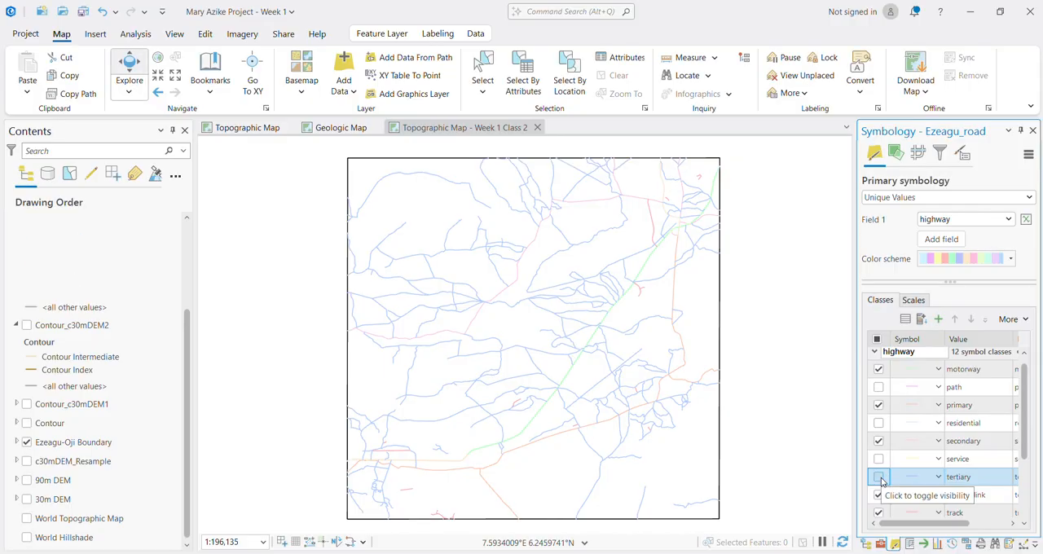
{"action": "left_click", "coordinate": [878, 477]}
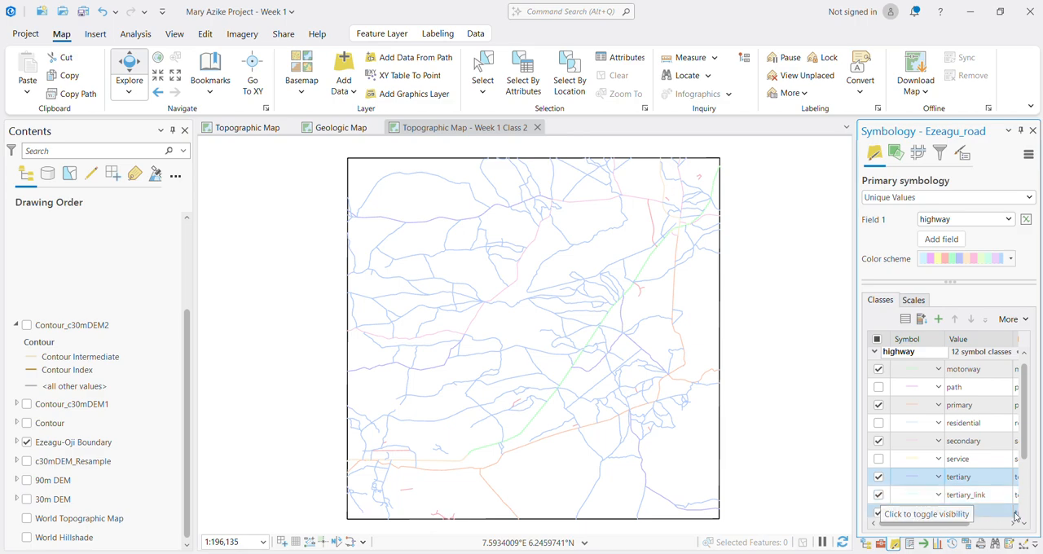
Step: Switch the tertiary_link class off and back on to check its roads, and hide the track class
{"action": "scroll", "coordinate": [904, 509], "scroll_direction": "down", "scroll_amount": 3}
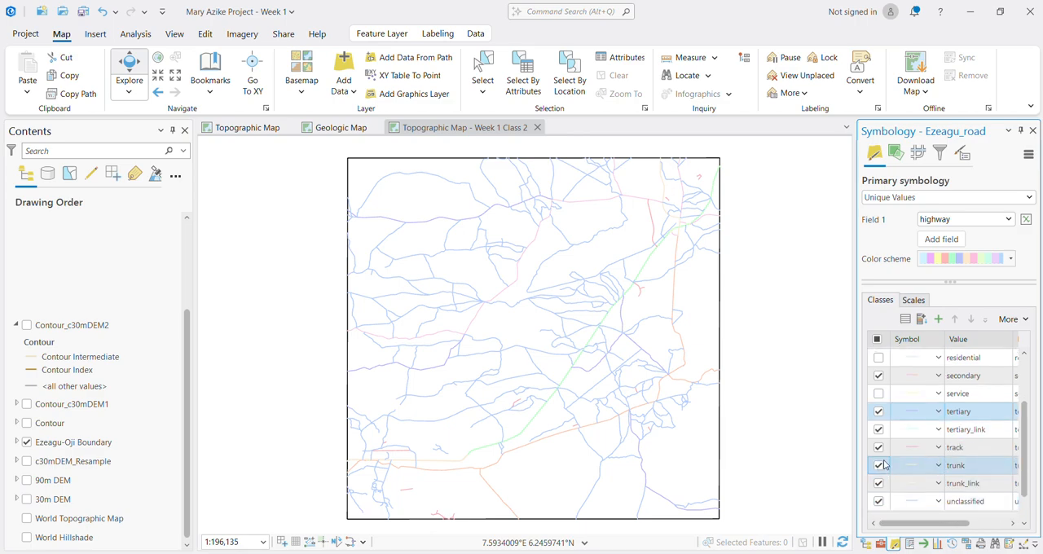
{"action": "left_click", "coordinate": [878, 430]}
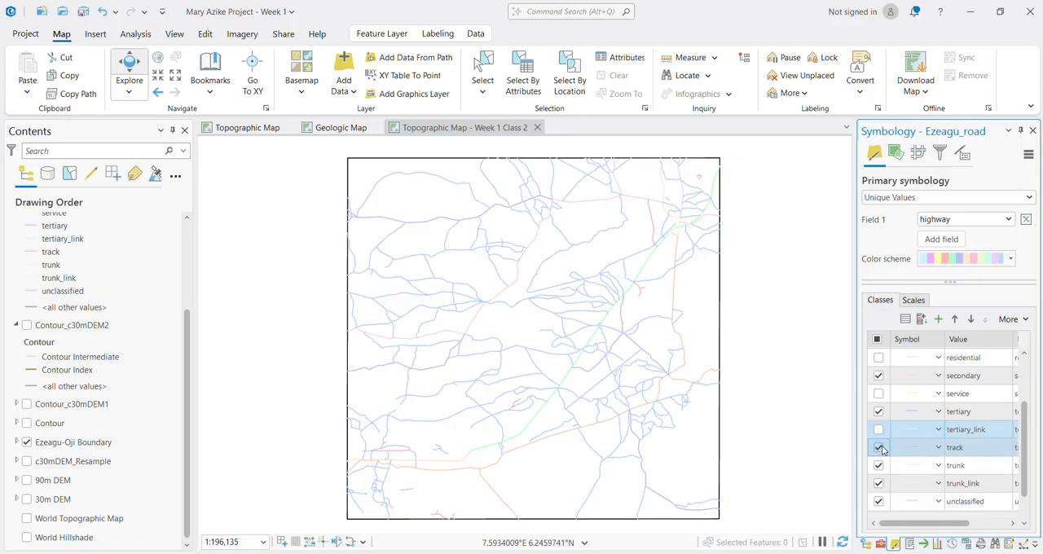
{"action": "left_click", "coordinate": [879, 429]}
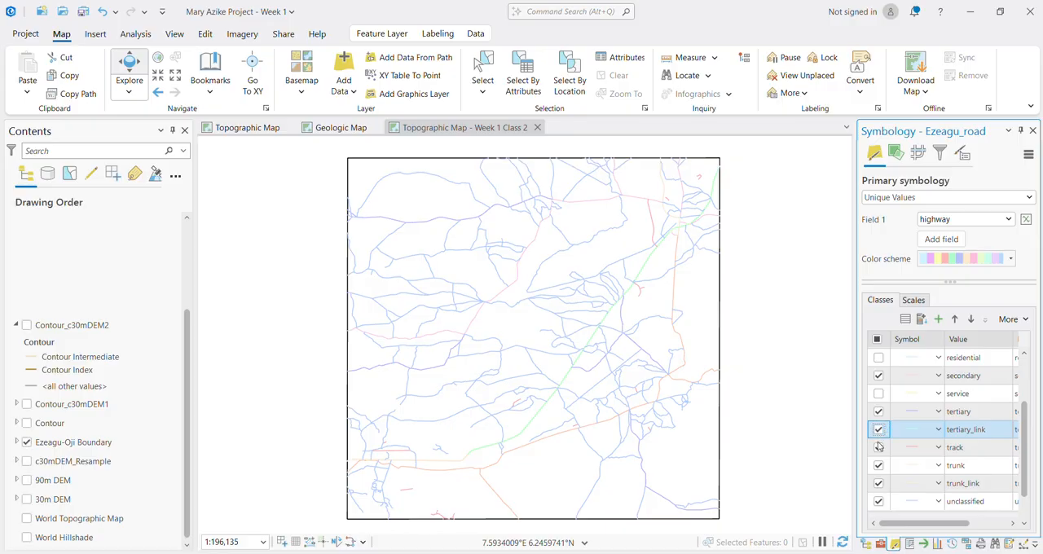
{"action": "left_click", "coordinate": [878, 449], "text": "shift"}
{"action": "left_click", "coordinate": [879, 450]}
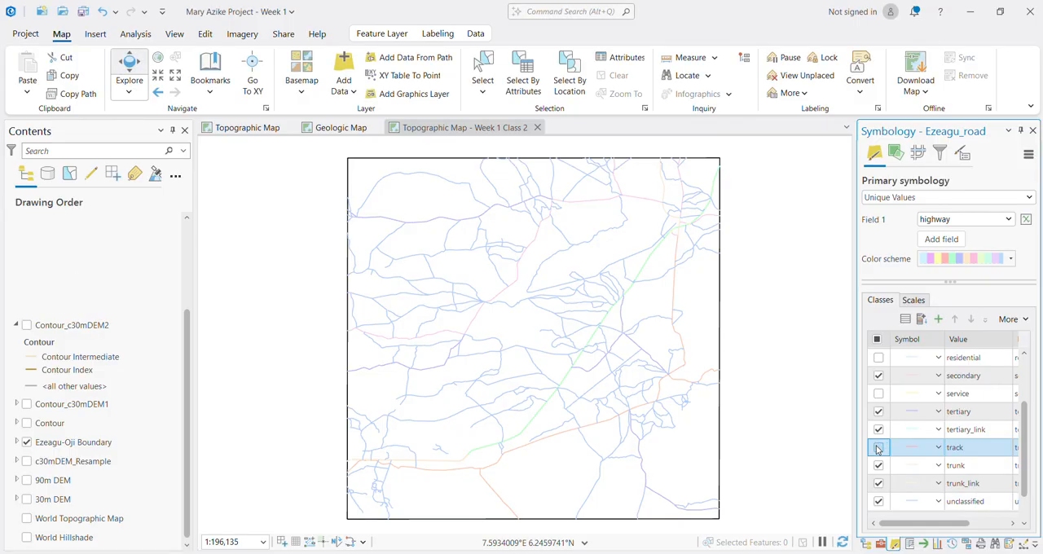
Step: Switch the track class on and off to check its roads, and hide the trunk, trunk_link and unclassified classes
{"action": "left_click", "coordinate": [879, 450]}
{"action": "left_click", "coordinate": [878, 448]}
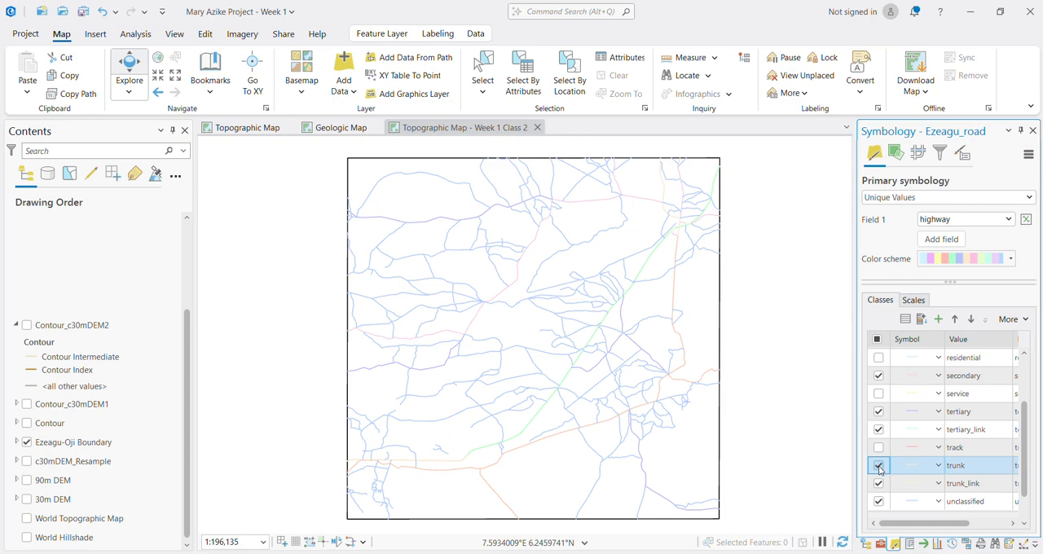
{"action": "left_click", "coordinate": [878, 467]}
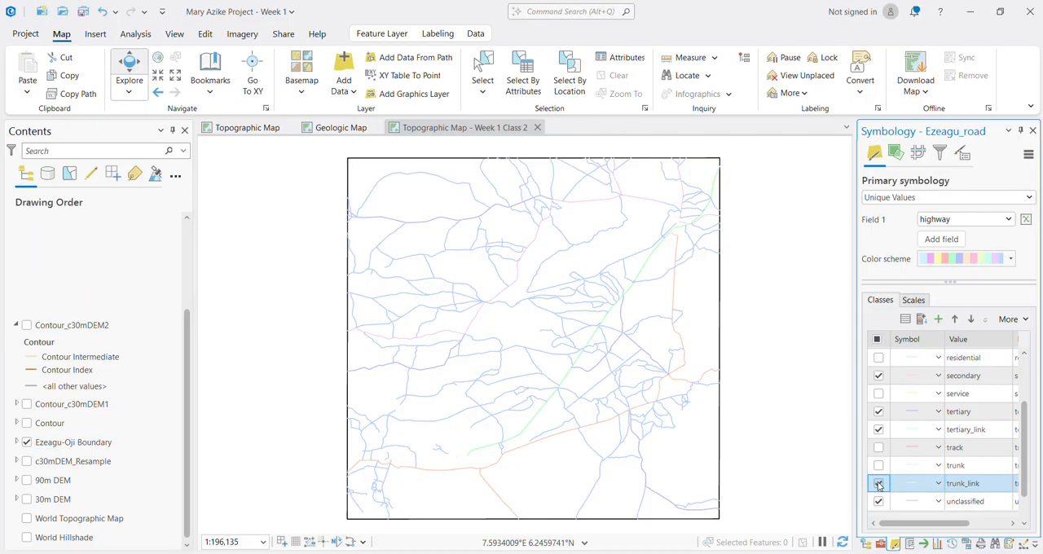
{"action": "left_click", "coordinate": [878, 483]}
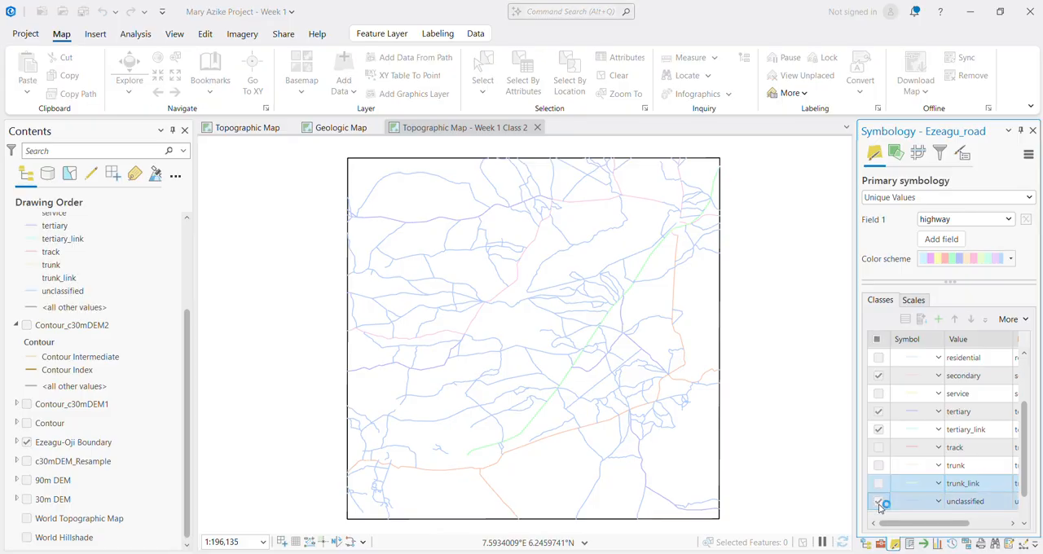
{"action": "left_click", "coordinate": [878, 501]}
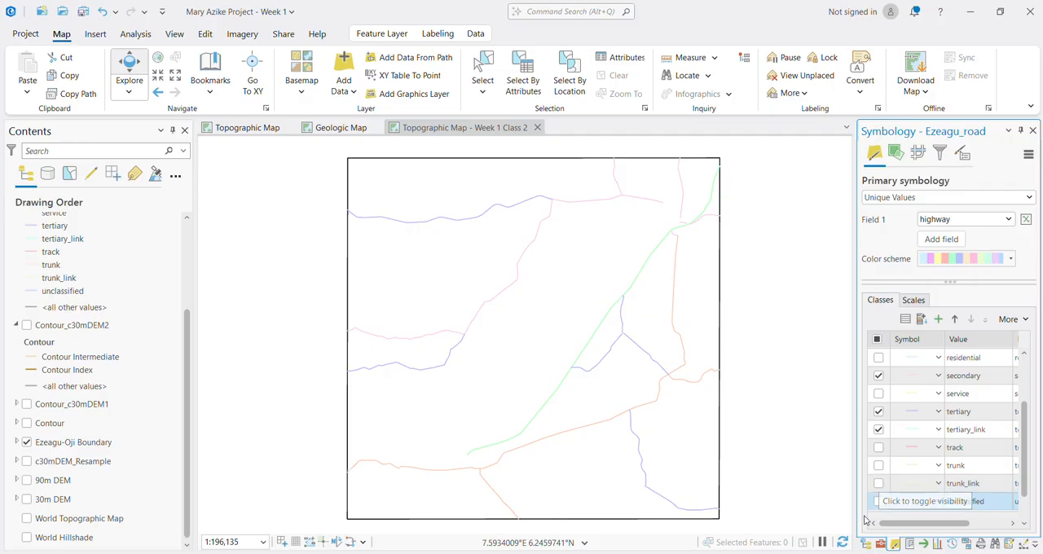
Step: Compare the road map with and without the unclassified class, leaving the class hidden
{"action": "scroll", "coordinate": [881, 497], "scroll_direction": "up", "scroll_amount": 3}
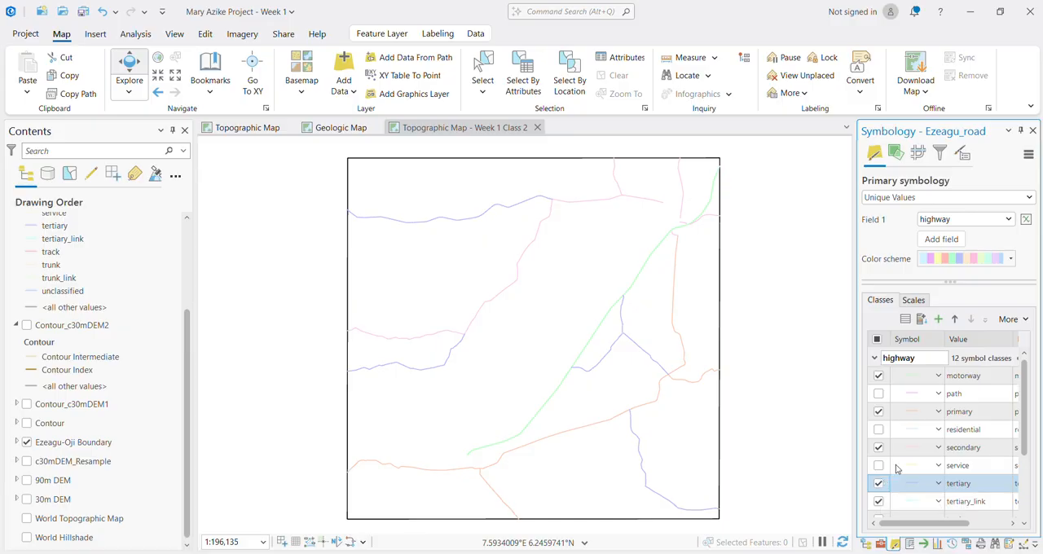
{"action": "scroll", "coordinate": [891, 502], "scroll_direction": "down", "scroll_amount": 3}
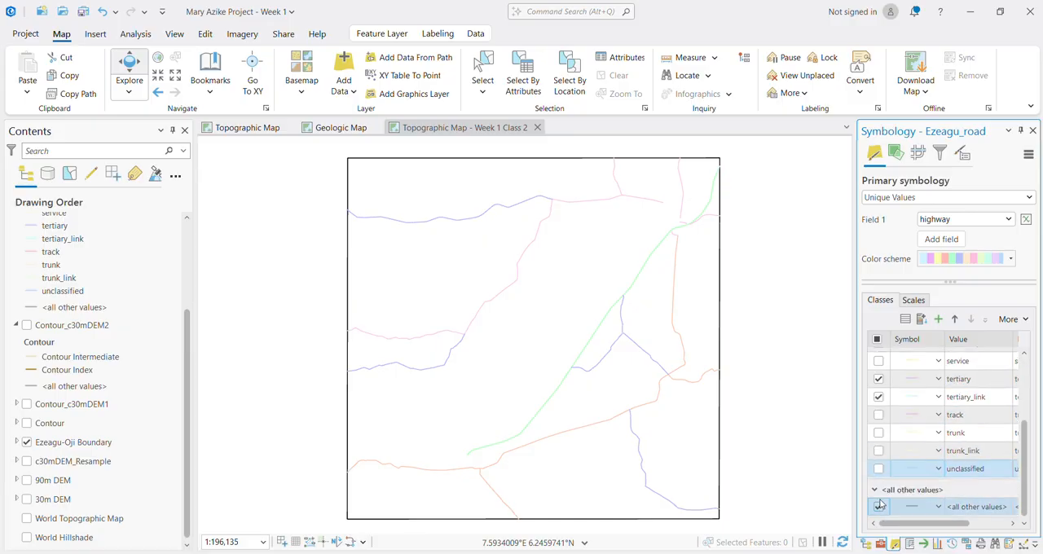
{"action": "left_click", "coordinate": [879, 469]}
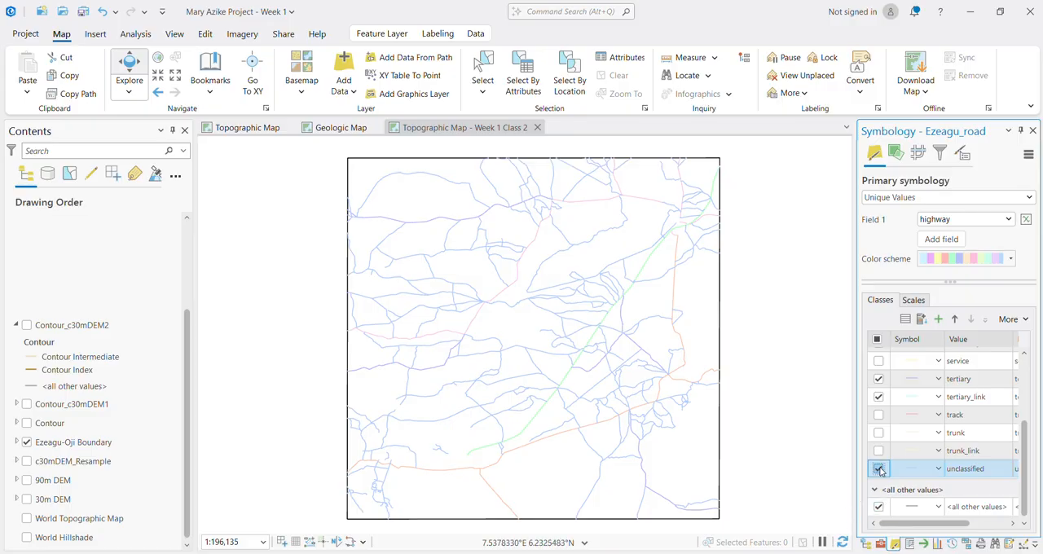
{"action": "left_click", "coordinate": [879, 468]}
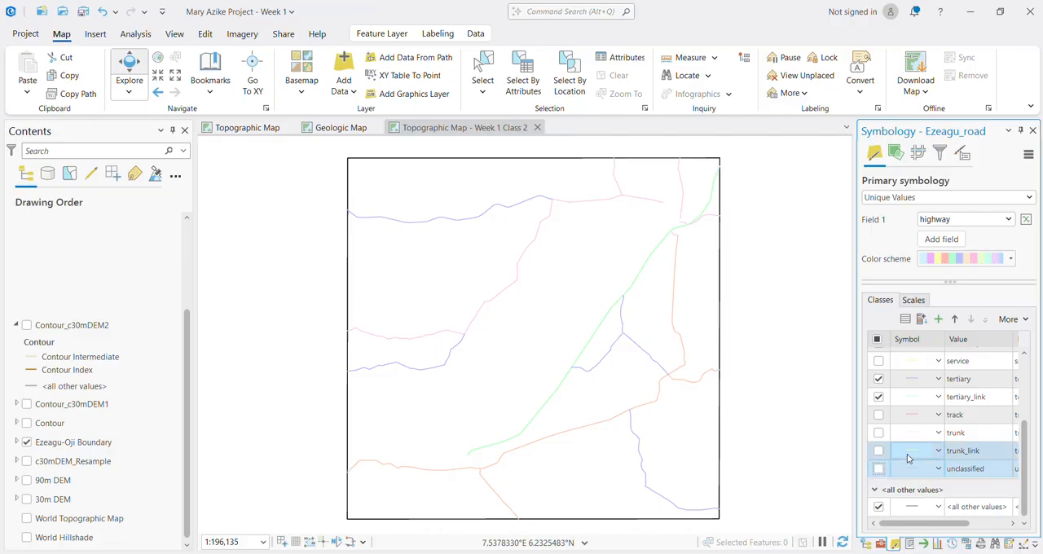
{"action": "scroll", "coordinate": [908, 459], "scroll_direction": "up", "scroll_amount": 5}
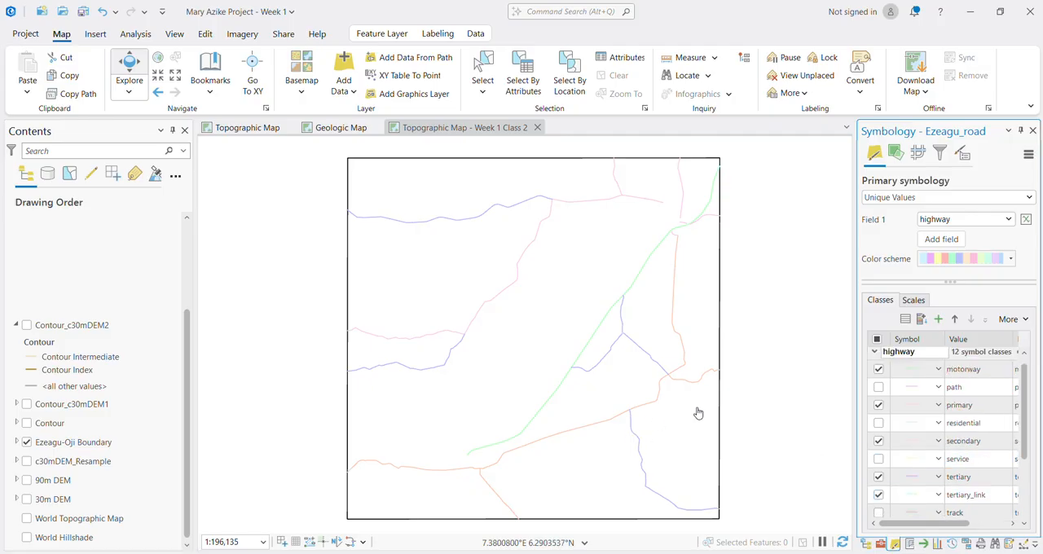
{"action": "scroll", "coordinate": [929, 422], "scroll_direction": "up", "scroll_amount": 1}
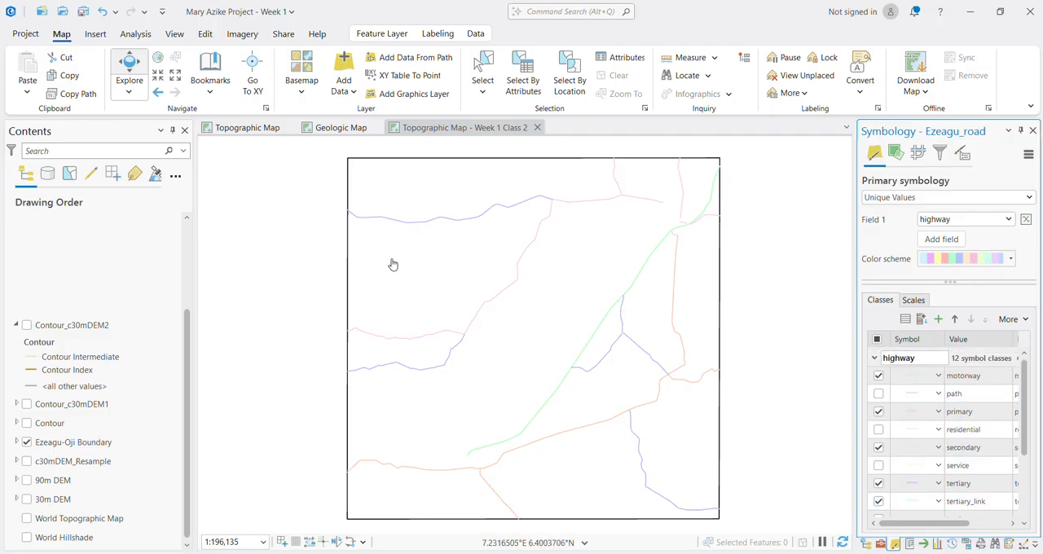
{"action": "left_click", "coordinate": [27, 328]}
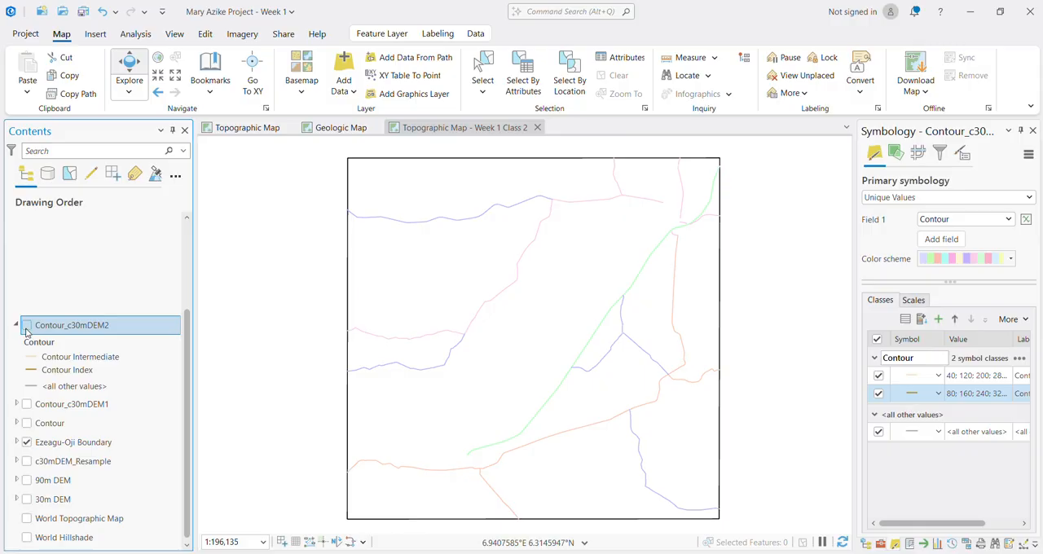
{"action": "left_click", "coordinate": [27, 326]}
{"action": "left_click", "coordinate": [27, 326]}
{"action": "scroll", "coordinate": [106, 261], "scroll_direction": "up", "scroll_amount": 3}
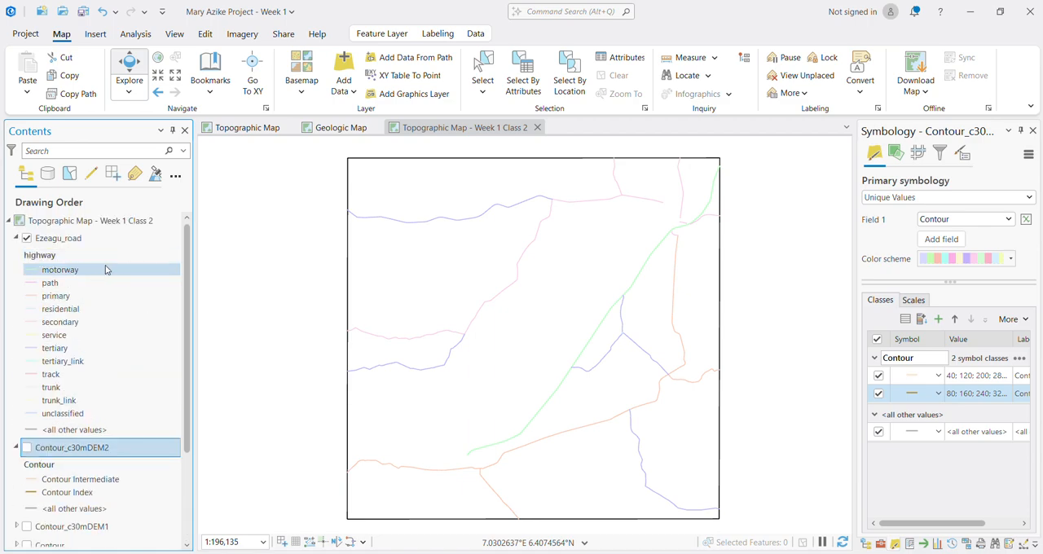
{"action": "left_click", "coordinate": [152, 242]}
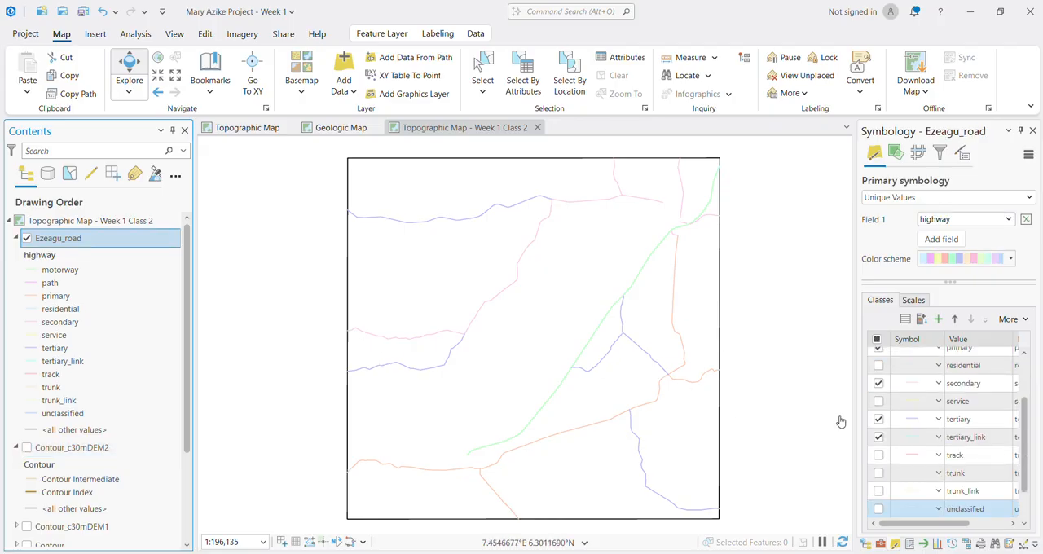
Step: Group the motorway, primary, secondary, tertiary and tertiary_link values of Ezeagu_road into one symbol class
{"action": "scroll", "coordinate": [896, 447], "scroll_direction": "up", "scroll_amount": 3}
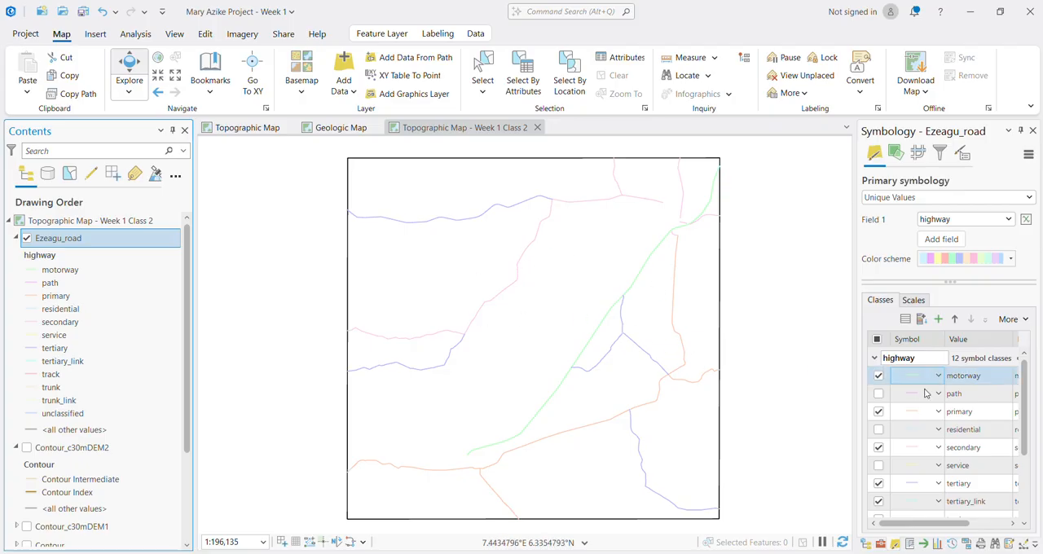
{"action": "left_click", "coordinate": [925, 411]}
{"action": "left_click", "coordinate": [931, 393]}
{"action": "left_click", "coordinate": [912, 376]}
{"action": "left_click", "coordinate": [959, 411], "text": "ctrl"}
{"action": "left_click", "coordinate": [960, 447], "text": "ctrl"}
{"action": "left_click", "coordinate": [960, 484], "text": "ctrl"}
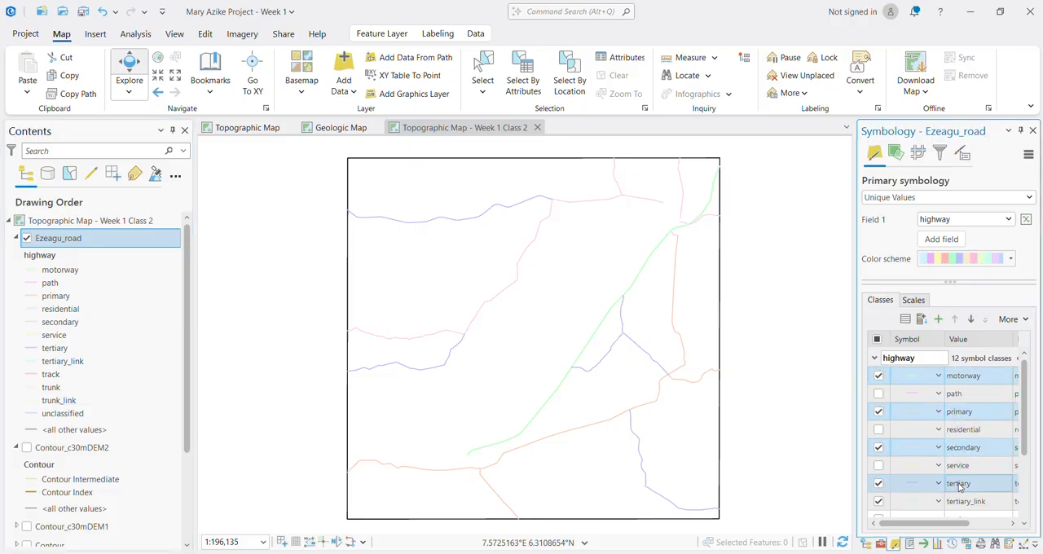
{"action": "left_click", "coordinate": [962, 501], "text": "ctrl"}
{"action": "scroll", "coordinate": [962, 505], "scroll_direction": "down", "scroll_amount": 3}
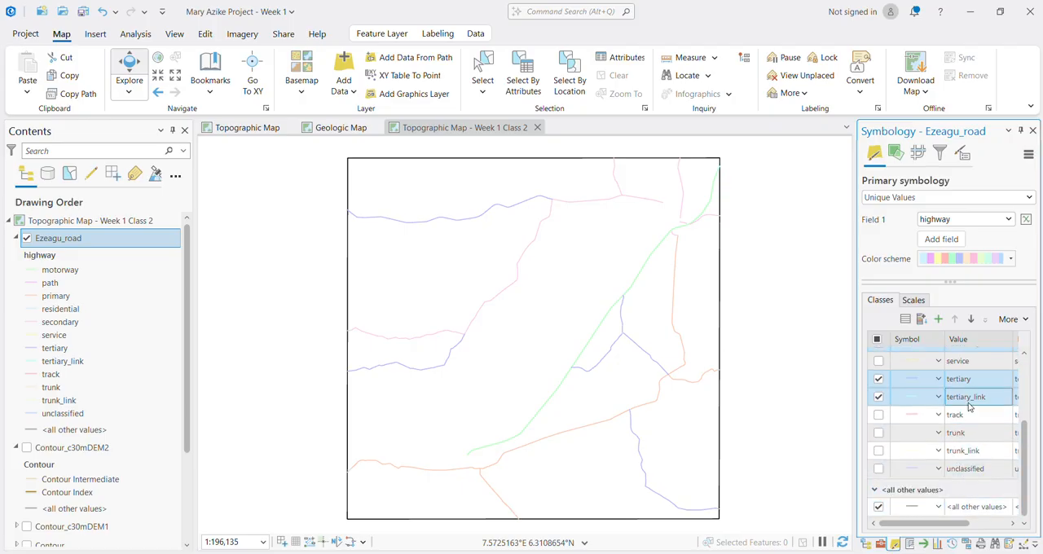
{"action": "right_click", "coordinate": [969, 406]}
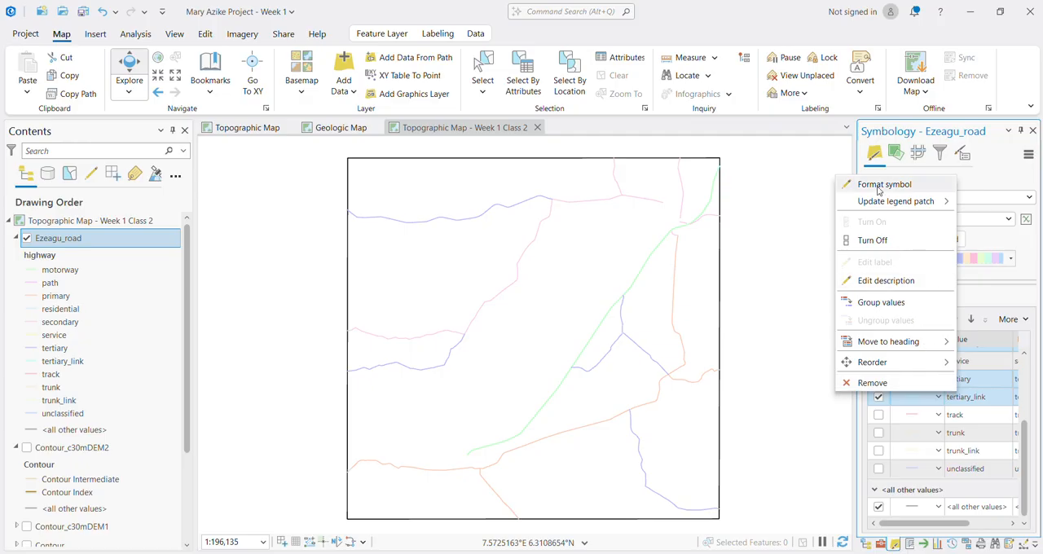
{"action": "left_click", "coordinate": [887, 303]}
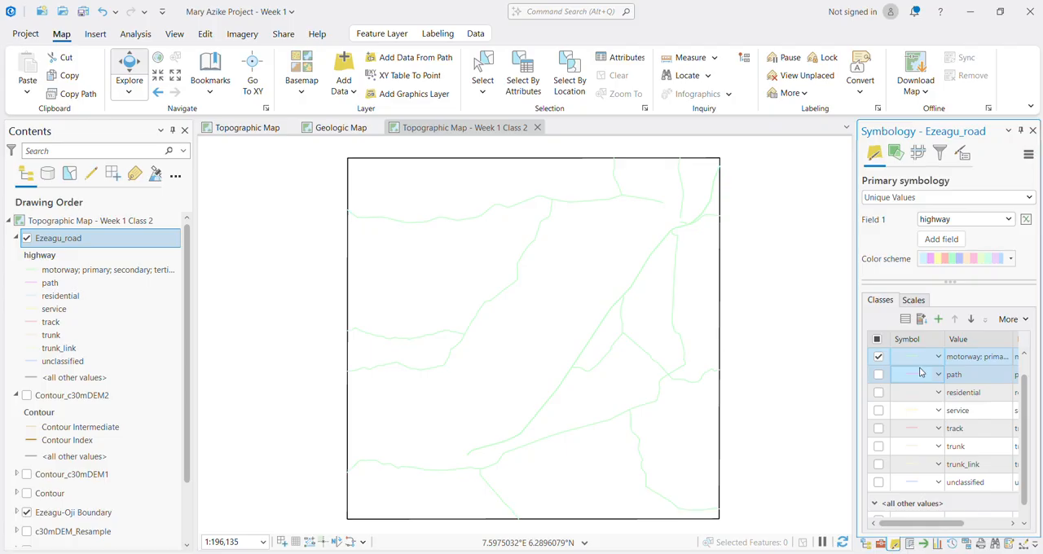
Step: Try the ArcGIS 2D Highway and Ramp line symbols on the grouped road class, and apply the Major Road symbol
{"action": "left_click", "coordinate": [917, 360]}
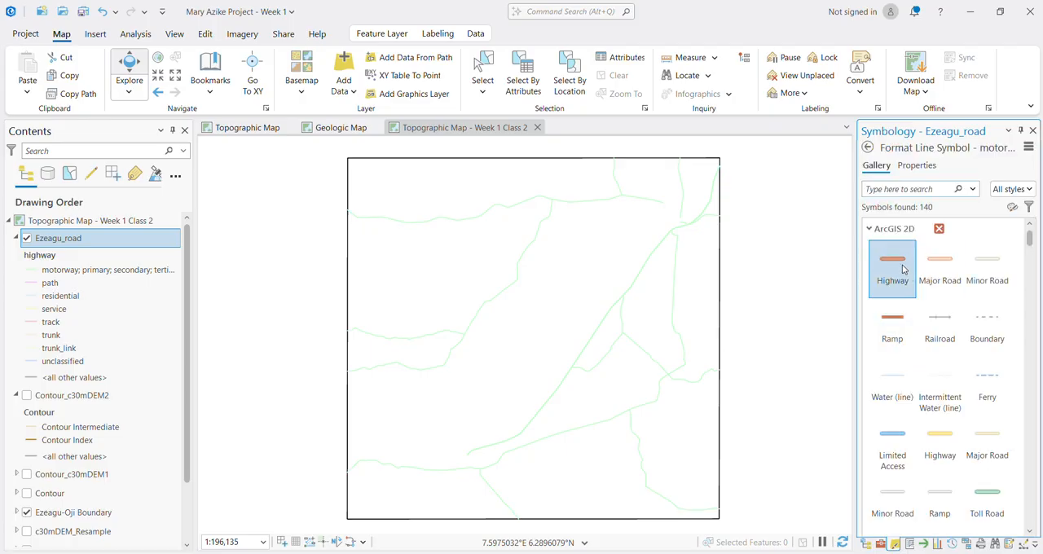
{"action": "left_click", "coordinate": [903, 268]}
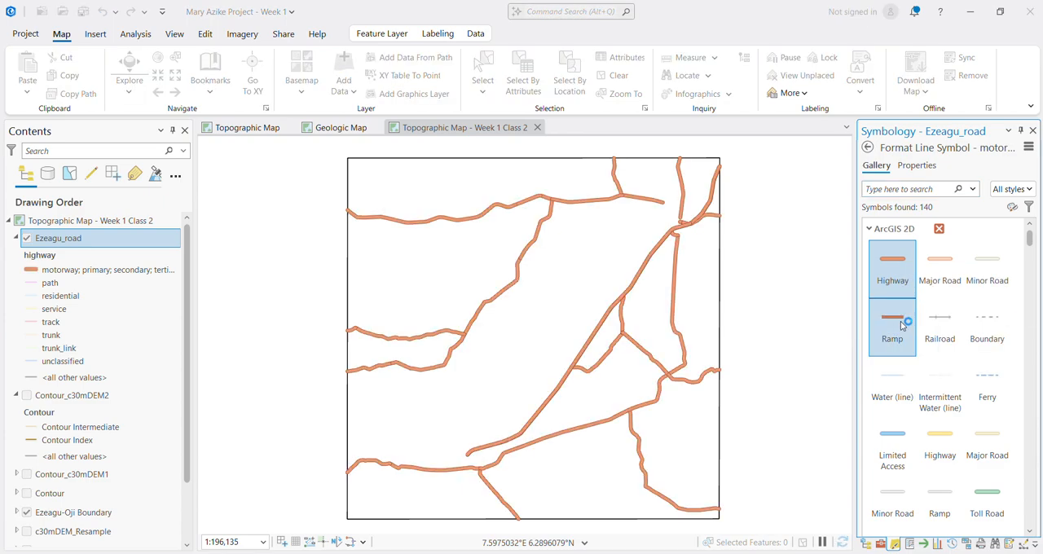
{"action": "left_click", "coordinate": [902, 326]}
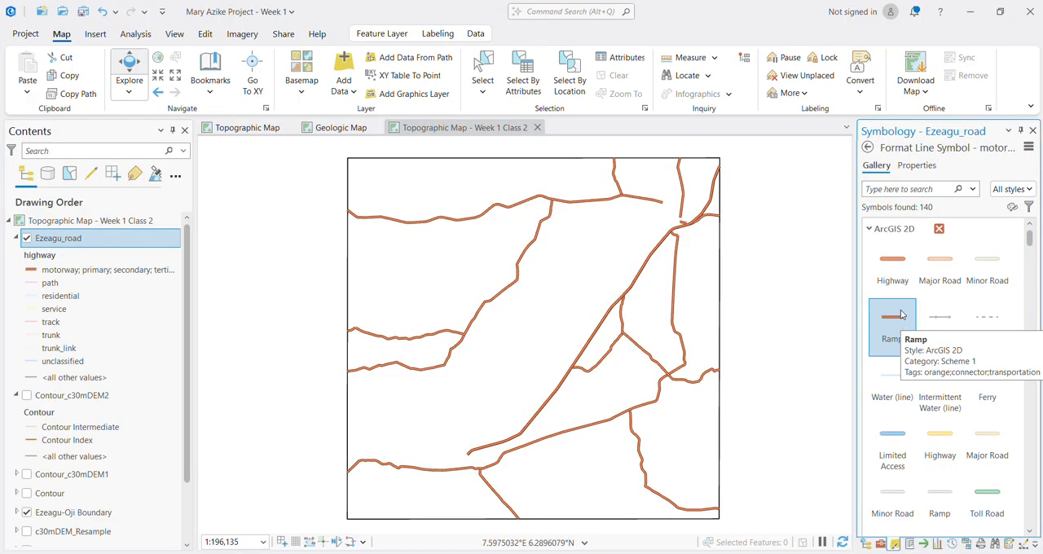
{"action": "left_click", "coordinate": [940, 261]}
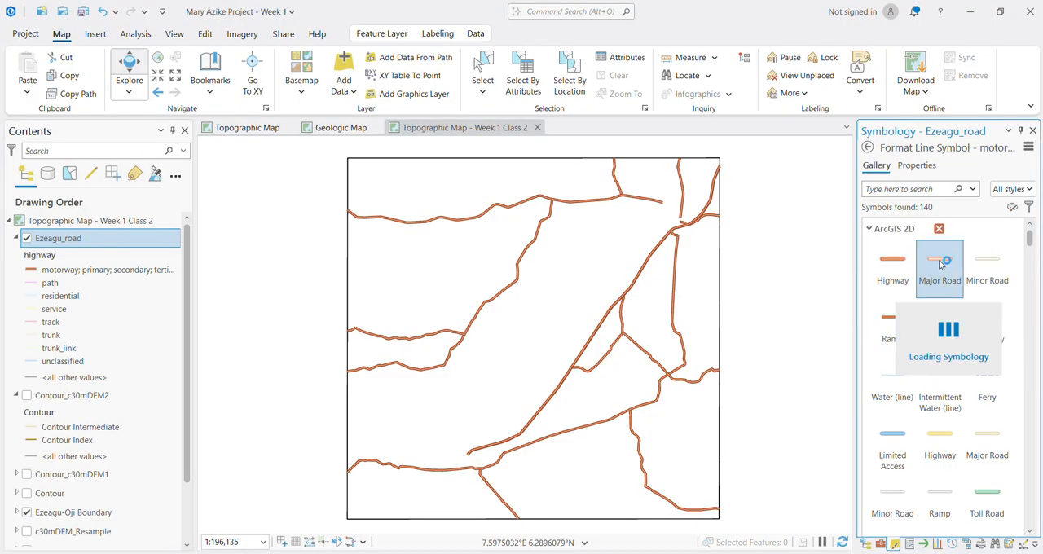
Step: Set the line width of the grouped road class symbol to 3.2 pt and return to the primary symbology
{"action": "left_click", "coordinate": [925, 170]}
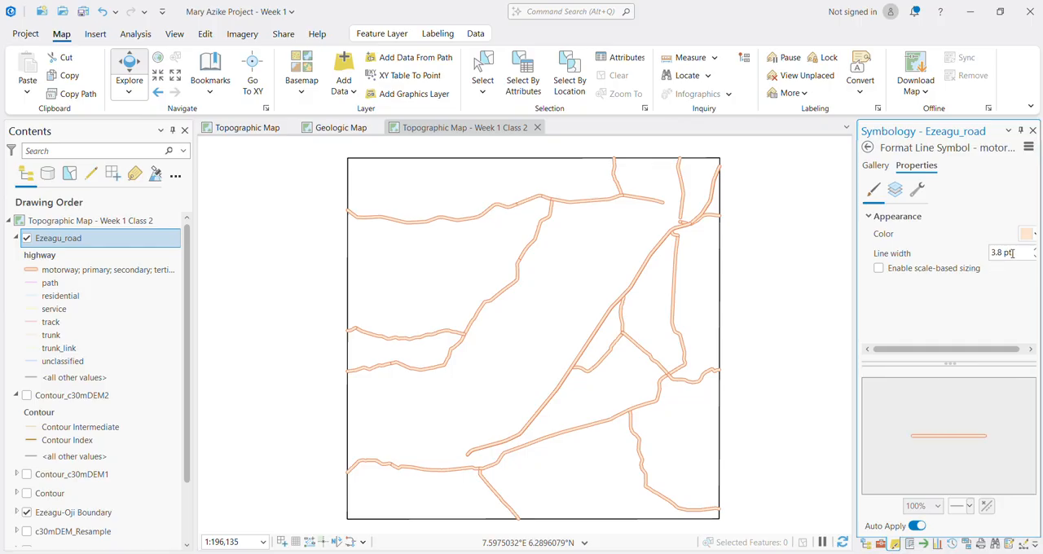
{"action": "left_click_drag", "start_coordinate": [1015, 254], "coordinate": [970, 258]}
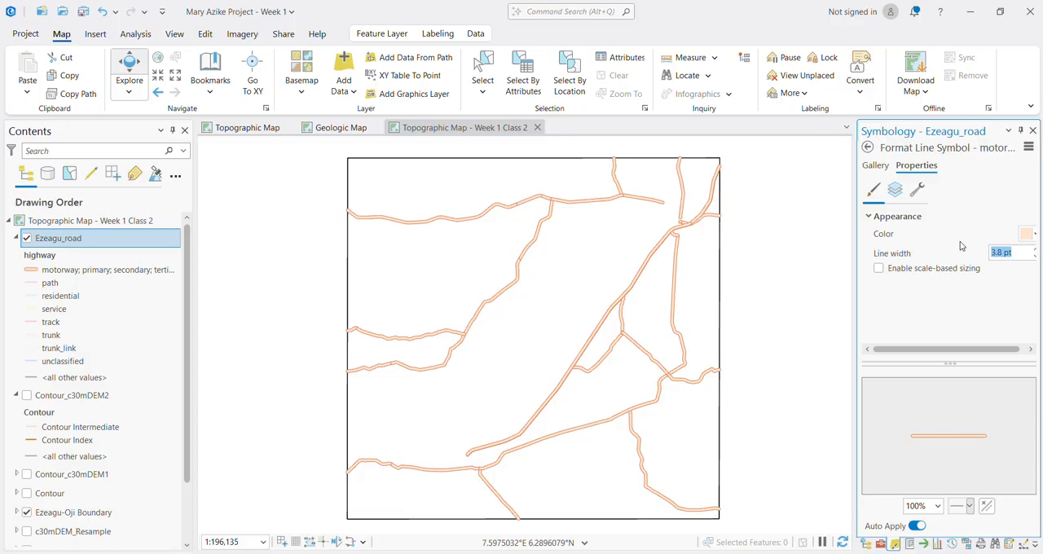
{"action": "type", "text": "3"}
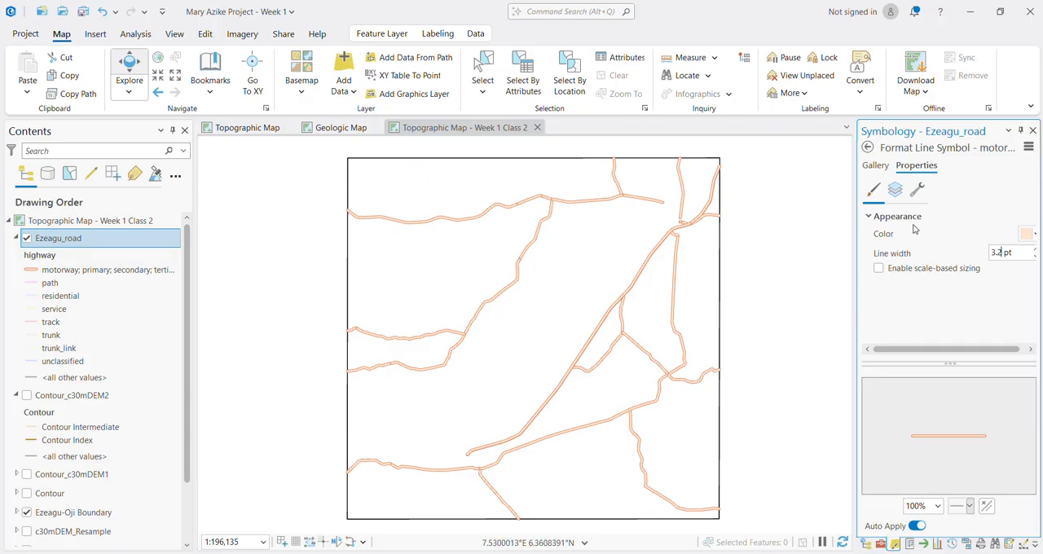
{"action": "left_click", "coordinate": [881, 168]}
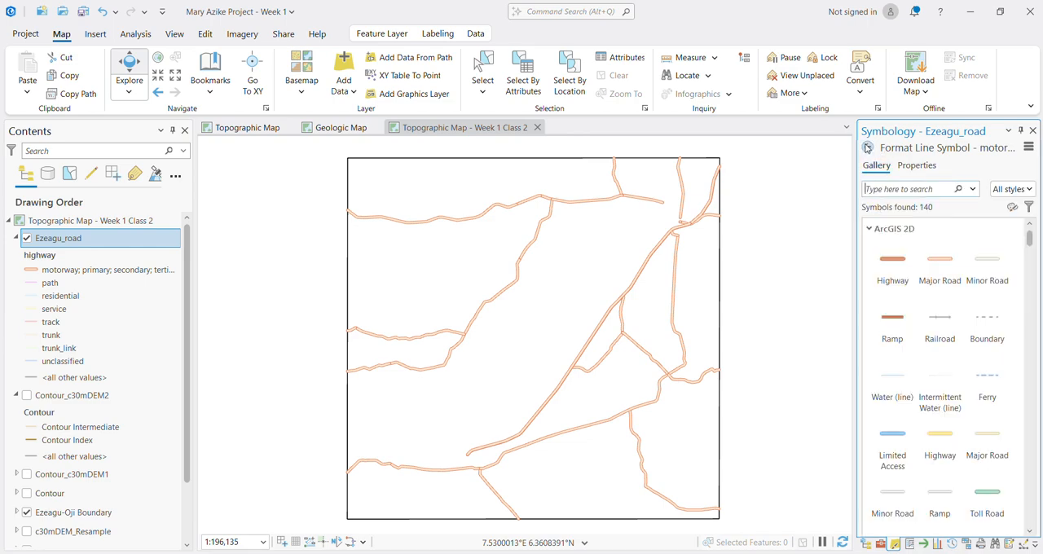
{"action": "left_click", "coordinate": [867, 148]}
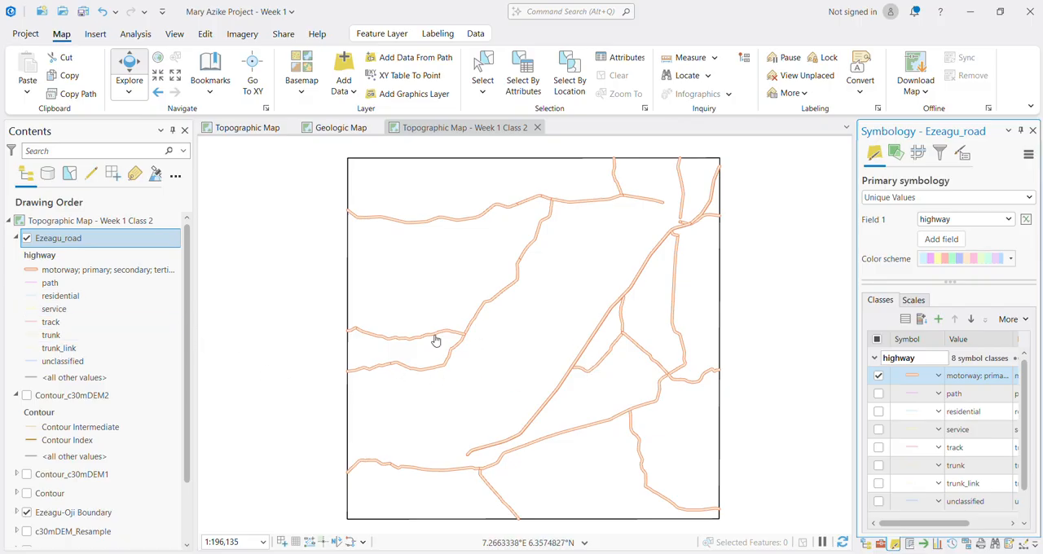
Step: Turn the Contour_c30mDEM2 layer back on and set its layer transparency to about 51%
{"action": "left_click", "coordinate": [27, 396]}
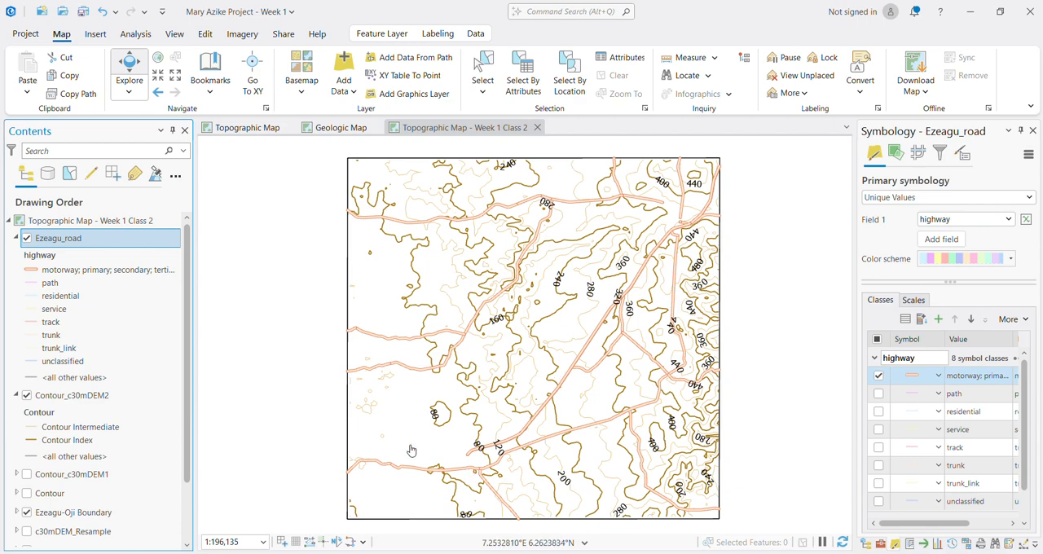
{"action": "left_click", "coordinate": [82, 401]}
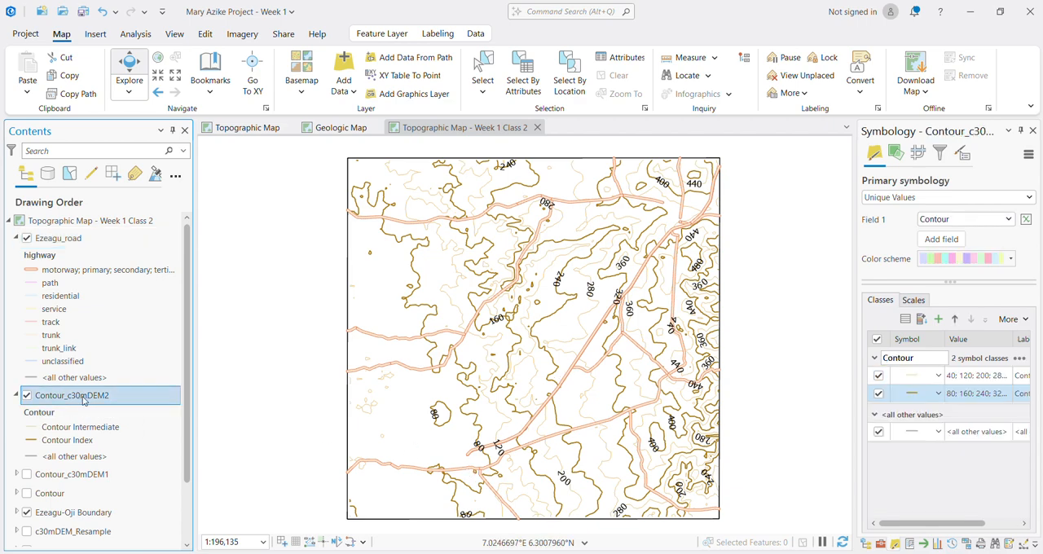
{"action": "left_click", "coordinate": [394, 37]}
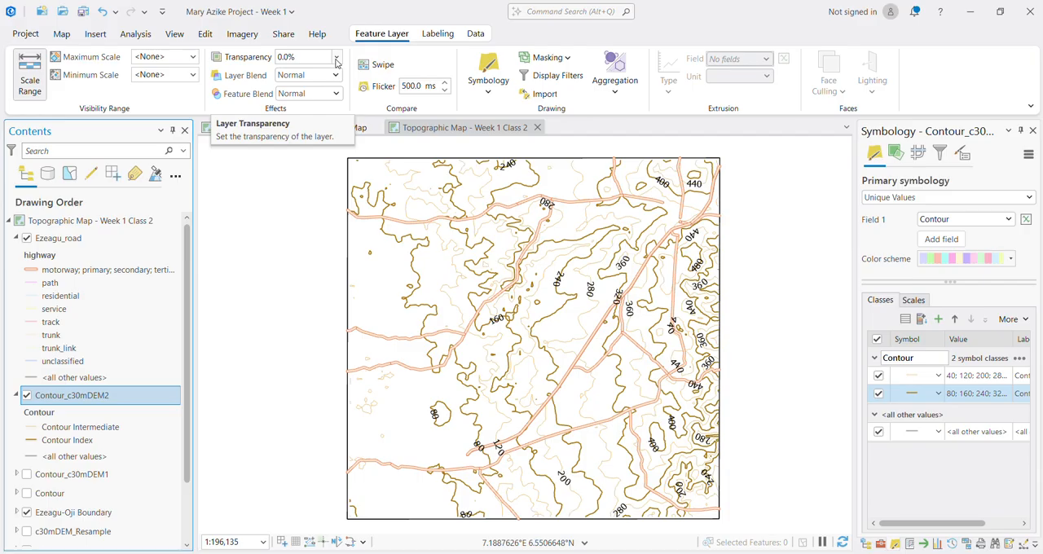
{"action": "left_click", "coordinate": [336, 58]}
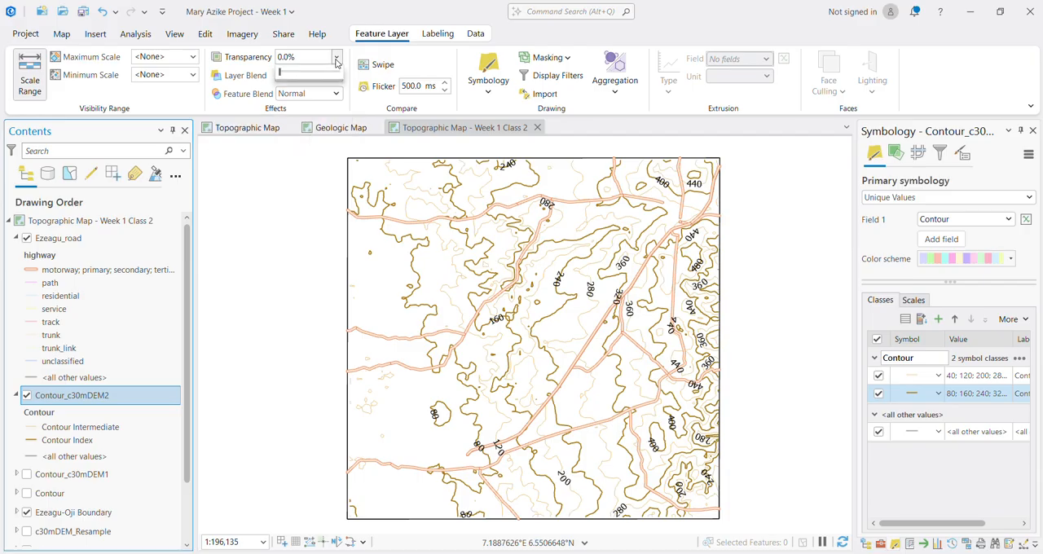
{"action": "left_click_drag", "start_coordinate": [282, 74], "coordinate": [310, 80]}
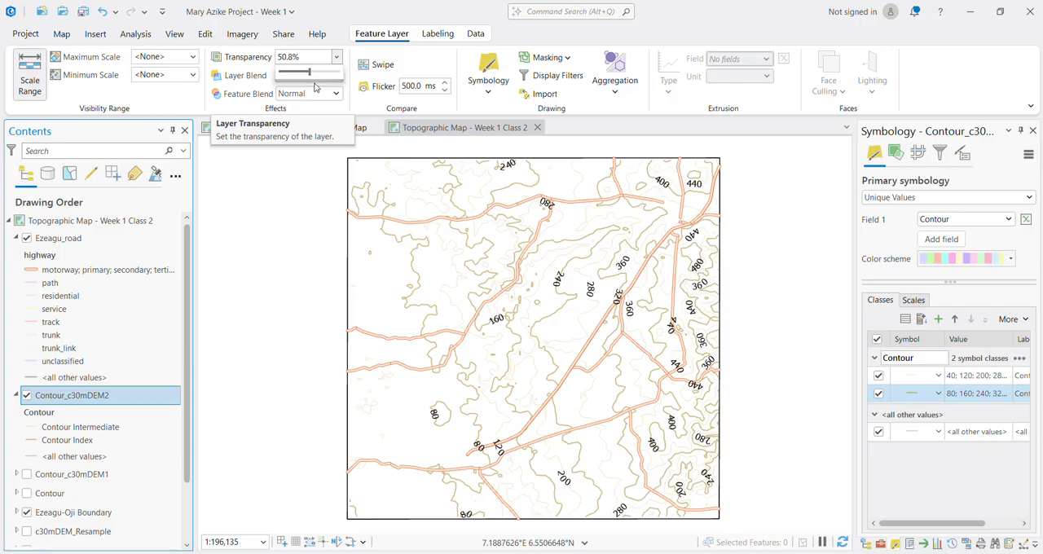
{"action": "left_click_drag", "start_coordinate": [312, 75], "coordinate": [269, 79]}
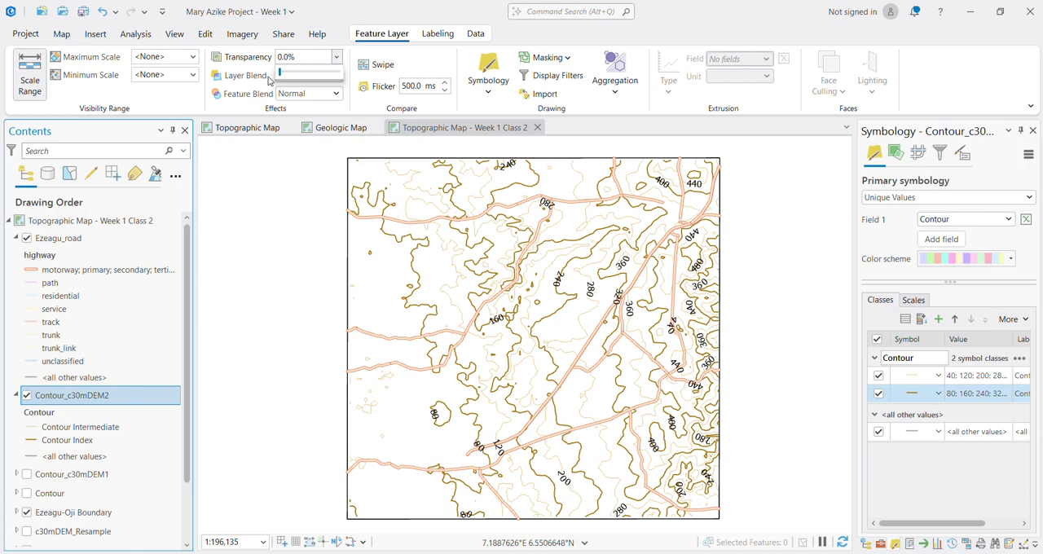
{"action": "left_click_drag", "start_coordinate": [279, 73], "coordinate": [310, 80]}
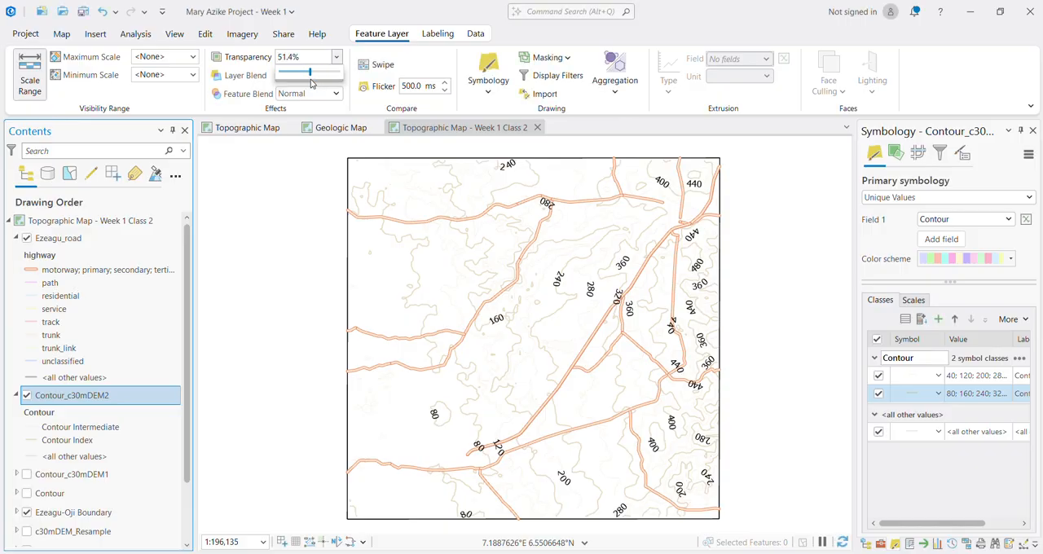
Step: Set the layer transparency of Contour_c30mDEM2 to 70%
{"action": "left_click_drag", "start_coordinate": [312, 83], "coordinate": [319, 84]}
{"action": "left_click_drag", "start_coordinate": [317, 84], "coordinate": [322, 85]}
{"action": "left_click_drag", "start_coordinate": [321, 77], "coordinate": [321, 79]}
{"action": "left_click_drag", "start_coordinate": [321, 77], "coordinate": [261, 62]}
{"action": "type", "text": "70"}
{"action": "key", "text": "Return"}
Step: Try removing the path through unclassified classes from the Ezeagu_road symbology, and undo the removal
{"action": "left_click", "coordinate": [60, 240]}
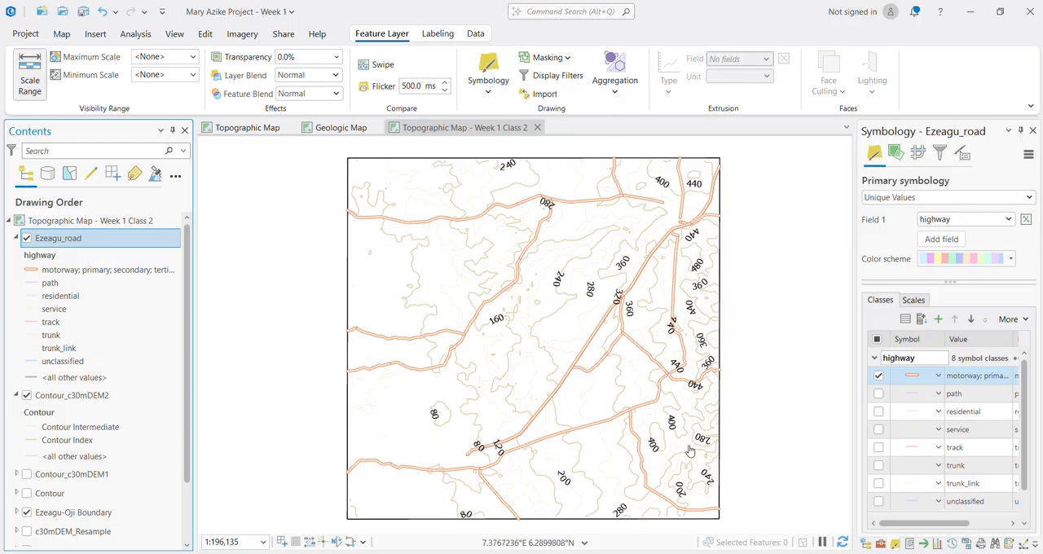
{"action": "left_click", "coordinate": [955, 395]}
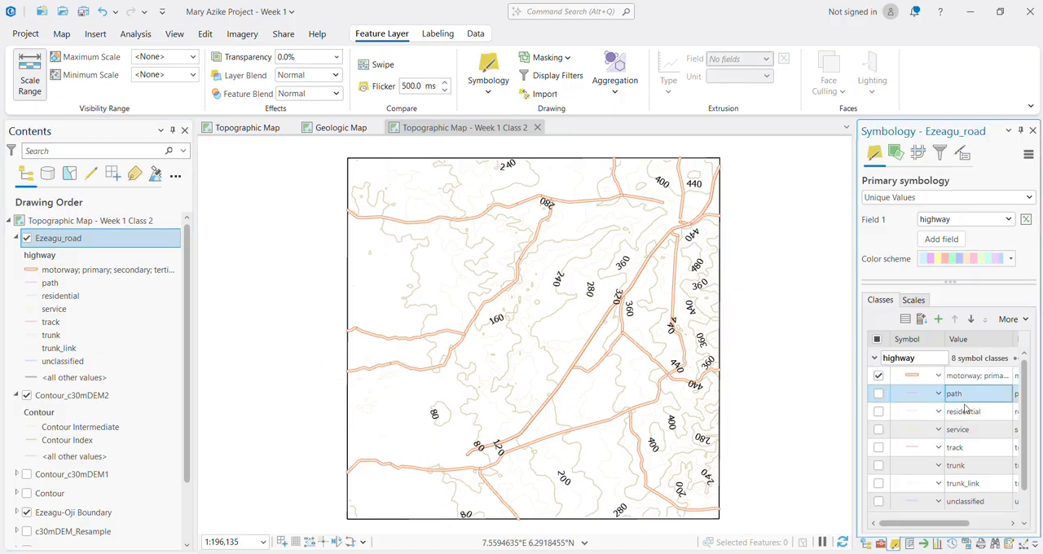
{"action": "scroll", "coordinate": [967, 492], "scroll_direction": "down", "scroll_amount": 1}
{"action": "left_click", "coordinate": [962, 468], "text": "shift"}
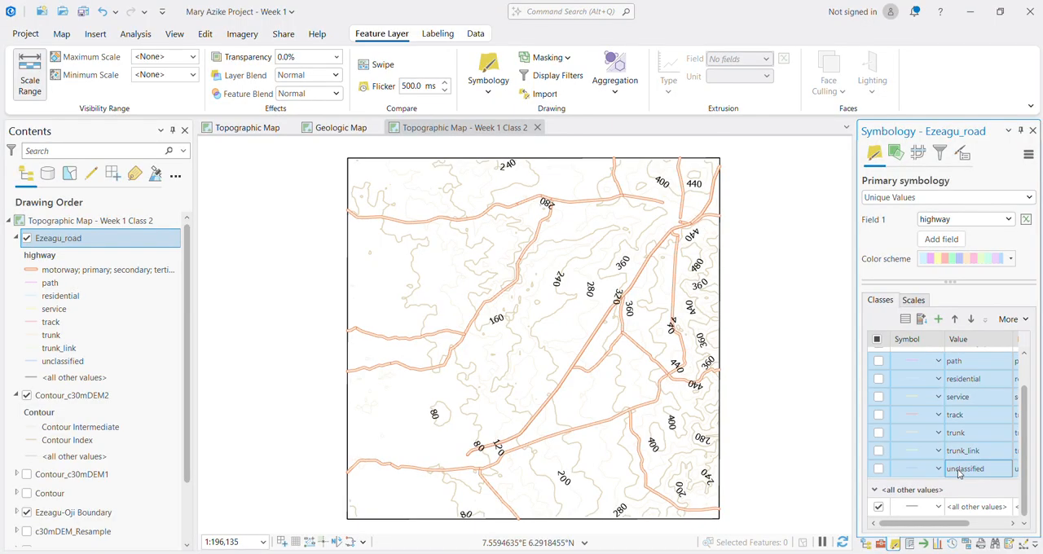
{"action": "right_click", "coordinate": [958, 472]}
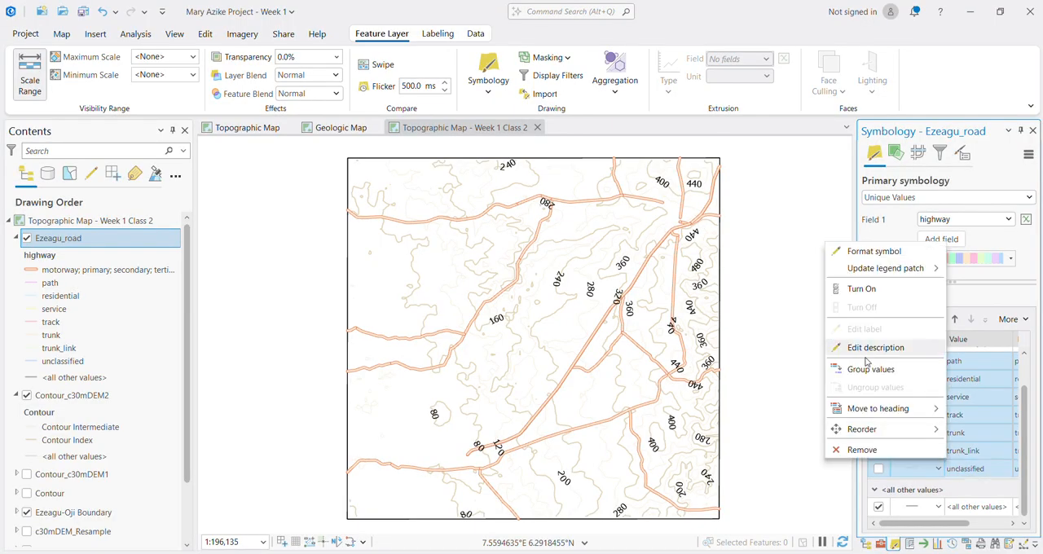
{"action": "left_click", "coordinate": [861, 449]}
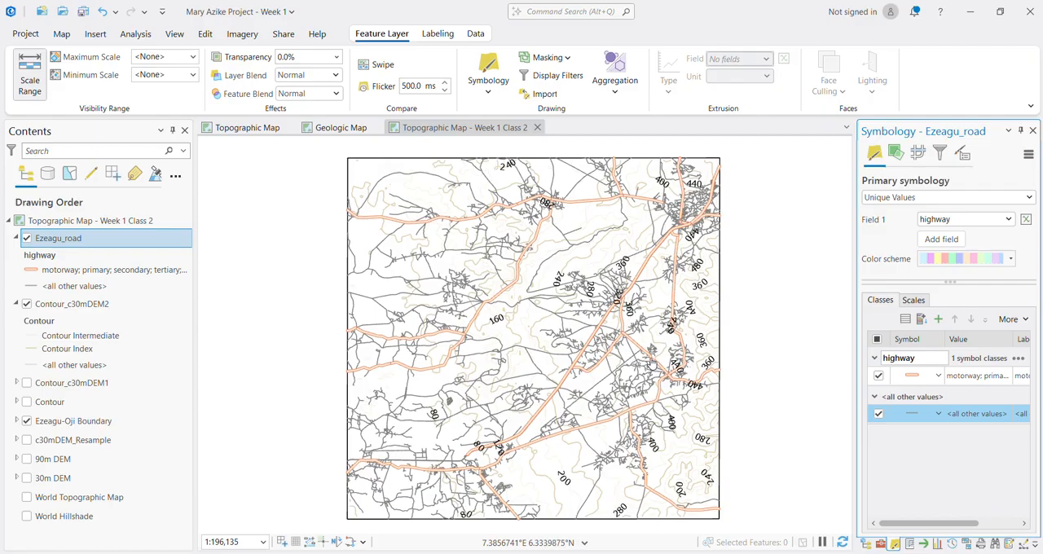
{"action": "key", "text": "ctrl+z"}
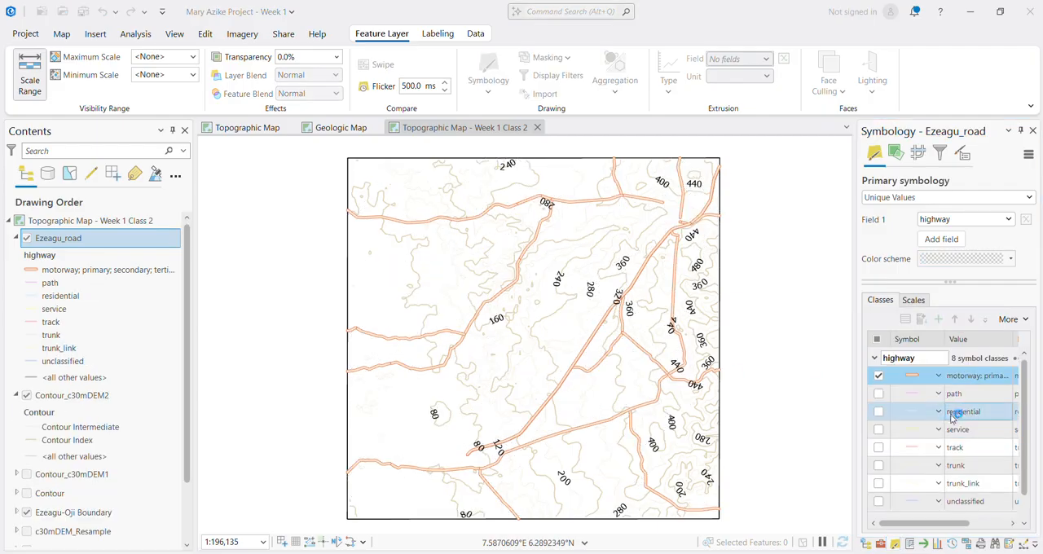
Step: Group the path, residential, service, track, trunk, trunk_link and unclassified values of Ezeagu_road into one symbol class
{"action": "left_click", "coordinate": [953, 395]}
{"action": "left_click", "coordinate": [963, 501], "text": "shift"}
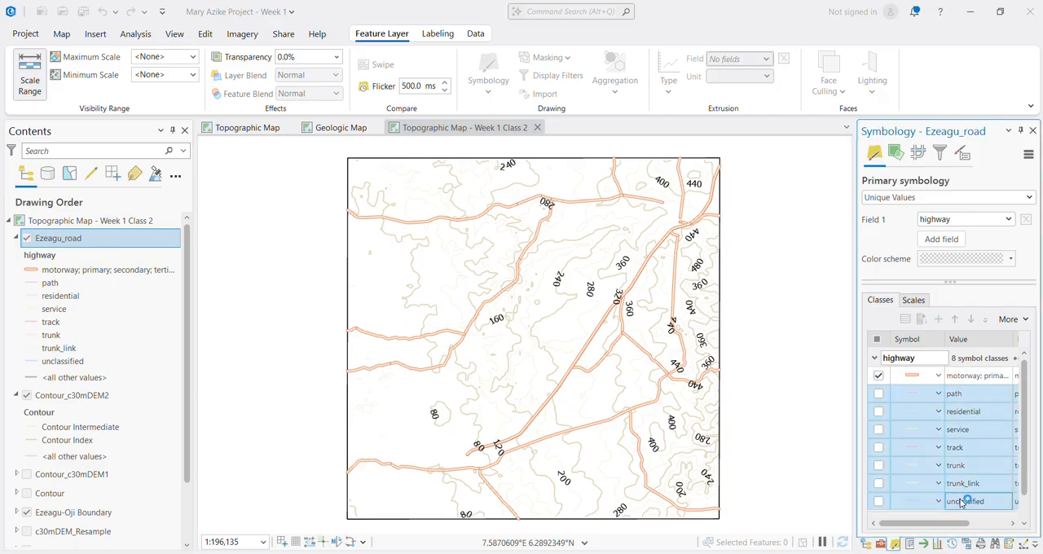
{"action": "right_click", "coordinate": [963, 502]}
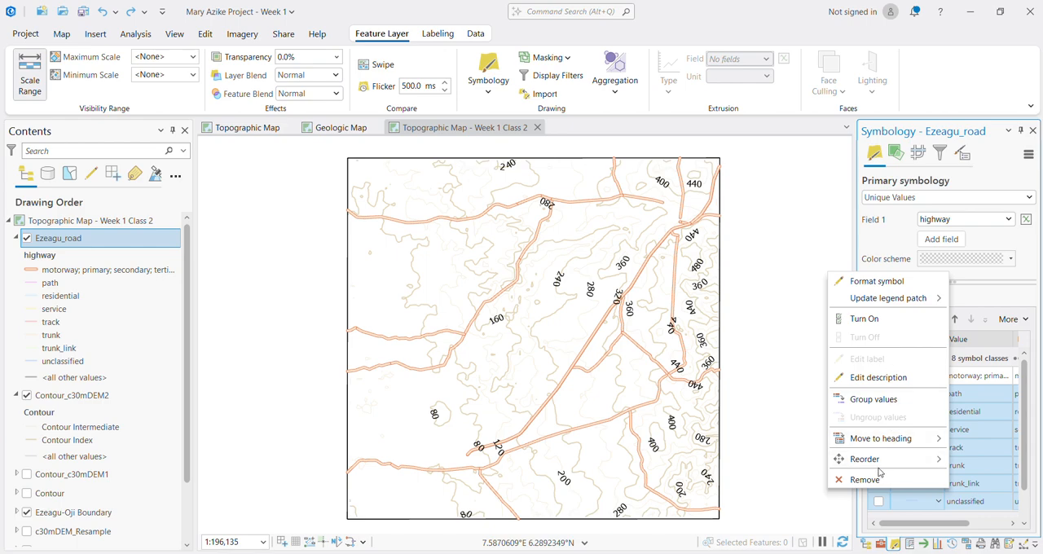
{"action": "left_click", "coordinate": [864, 399]}
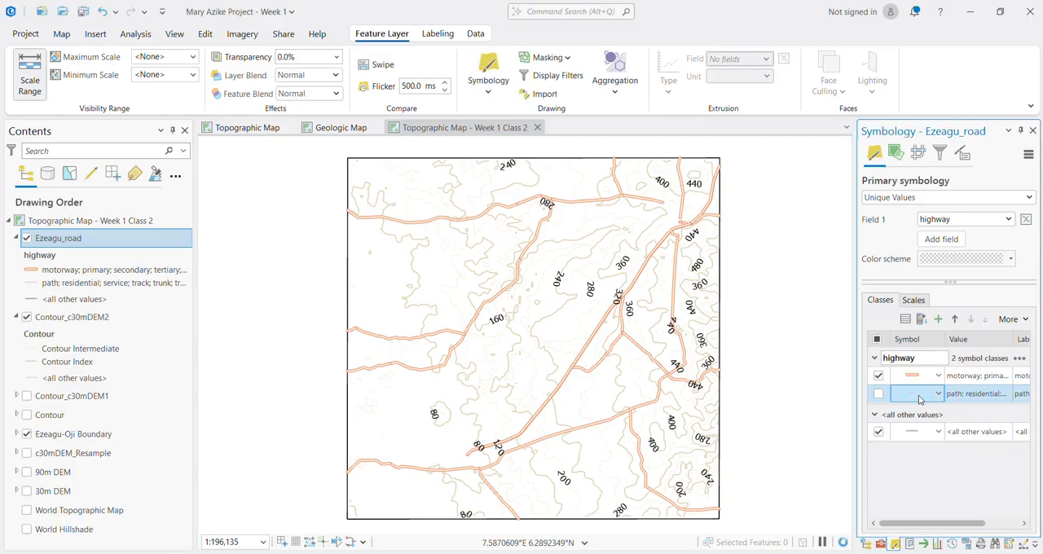
{"action": "left_click", "coordinate": [919, 399]}
{"action": "left_click", "coordinate": [919, 400]}
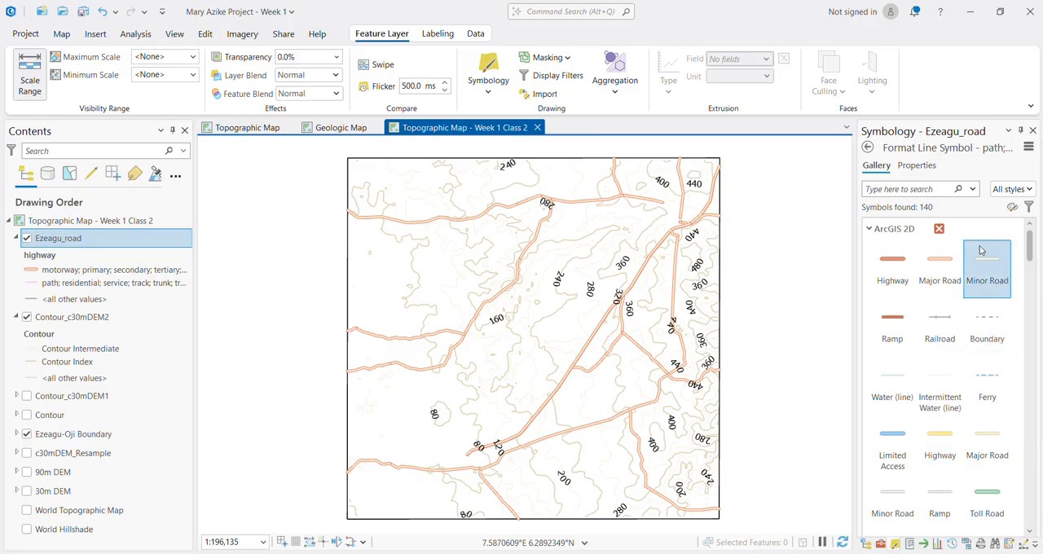
{"action": "left_click", "coordinate": [868, 148]}
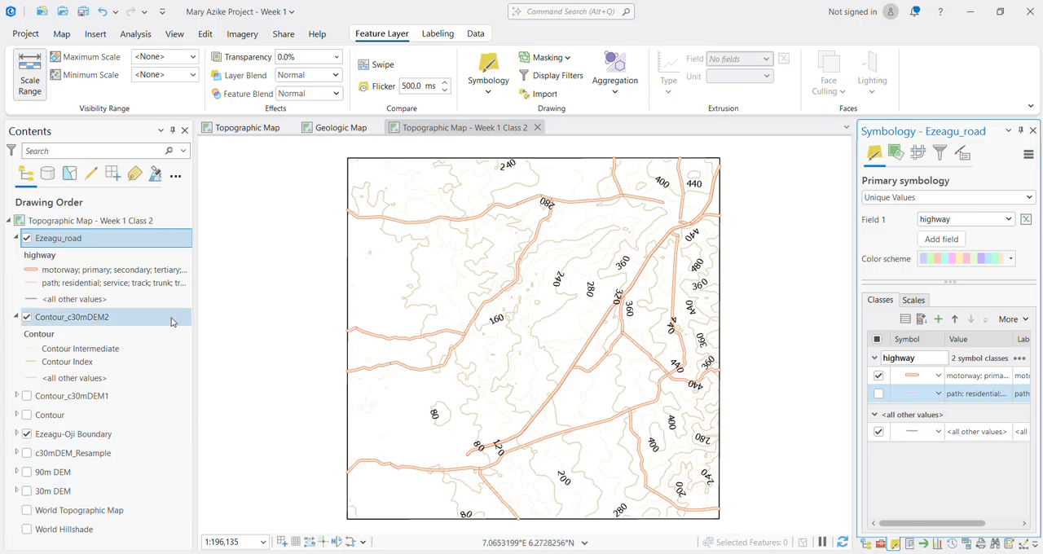
Step: Show the World Topographic Map basemap and hide the Contour_c30mDEM2 and Ezeagu_road layers
{"action": "left_click", "coordinate": [27, 511]}
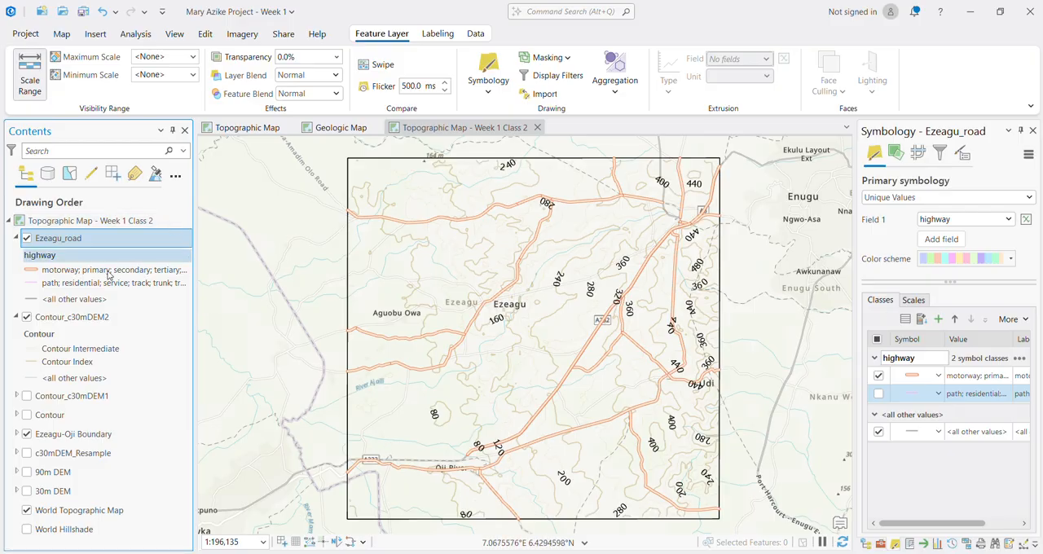
{"action": "left_click", "coordinate": [26, 317]}
{"action": "left_click", "coordinate": [27, 238]}
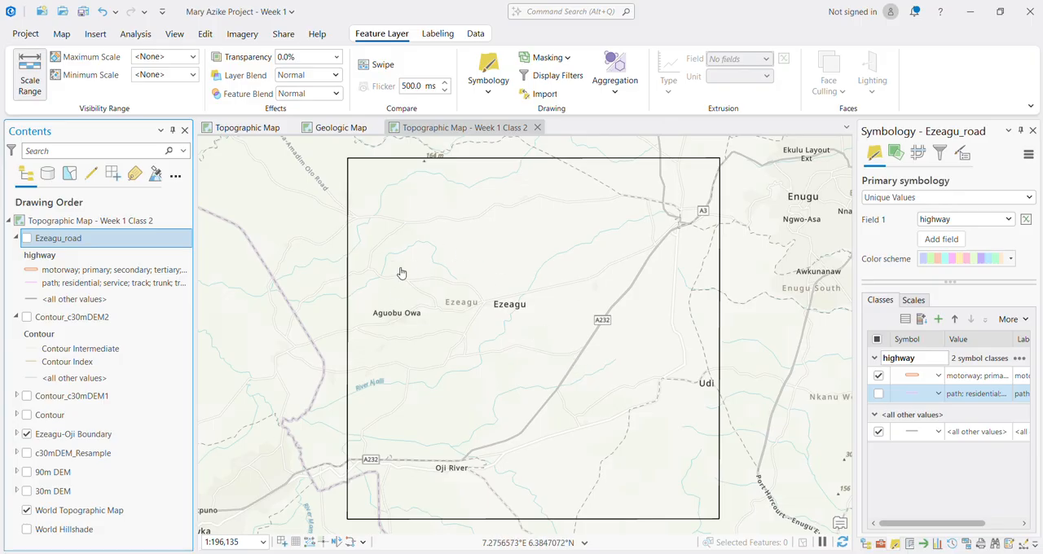
Step: Set up a new shapefile in the Week 1 project folder, named River with Polyline geometry
{"action": "left_click", "coordinate": [866, 544]}
{"action": "left_click", "coordinate": [867, 257]}
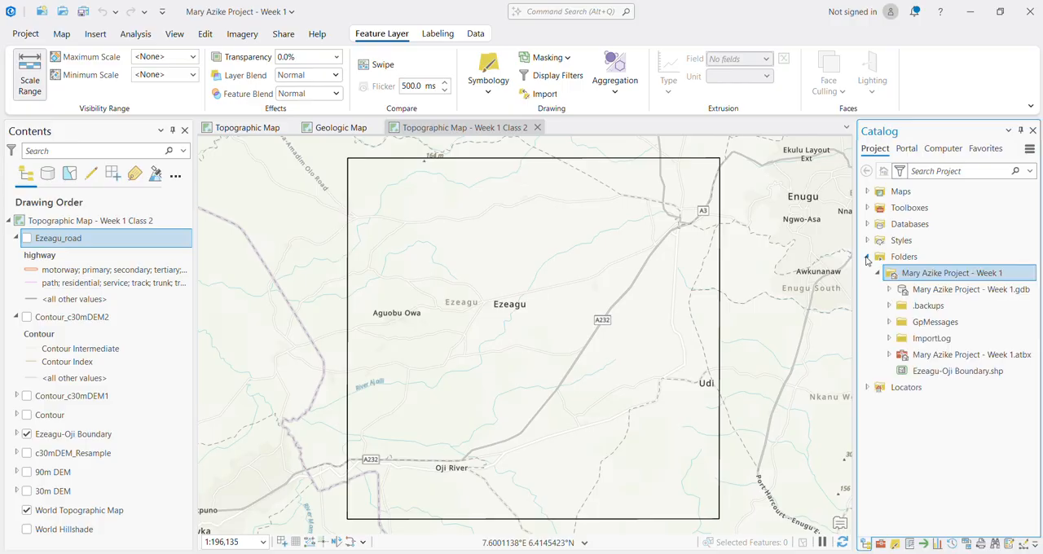
{"action": "right_click", "coordinate": [942, 277]}
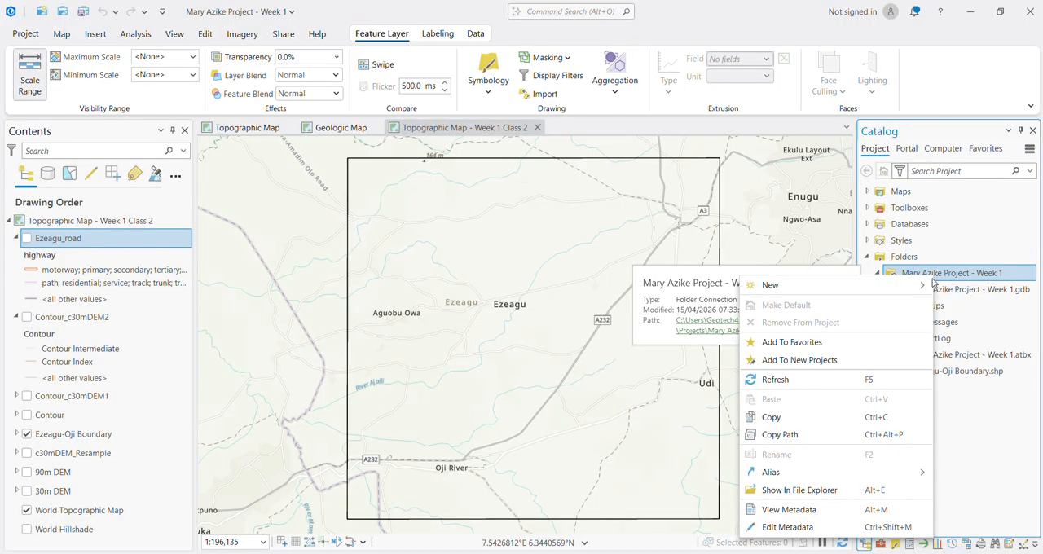
{"action": "mouse_move", "coordinate": [906, 289]}
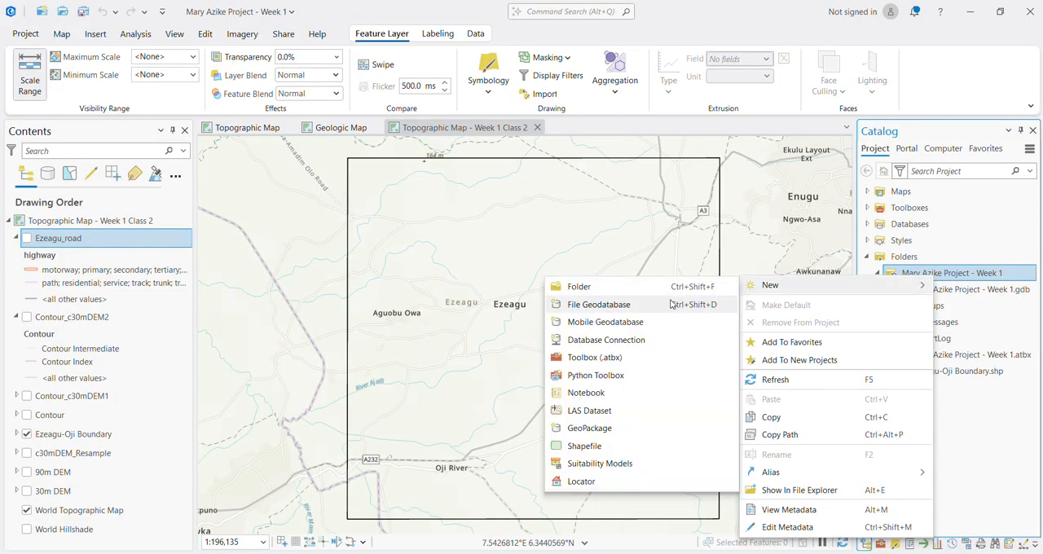
{"action": "left_click", "coordinate": [597, 451]}
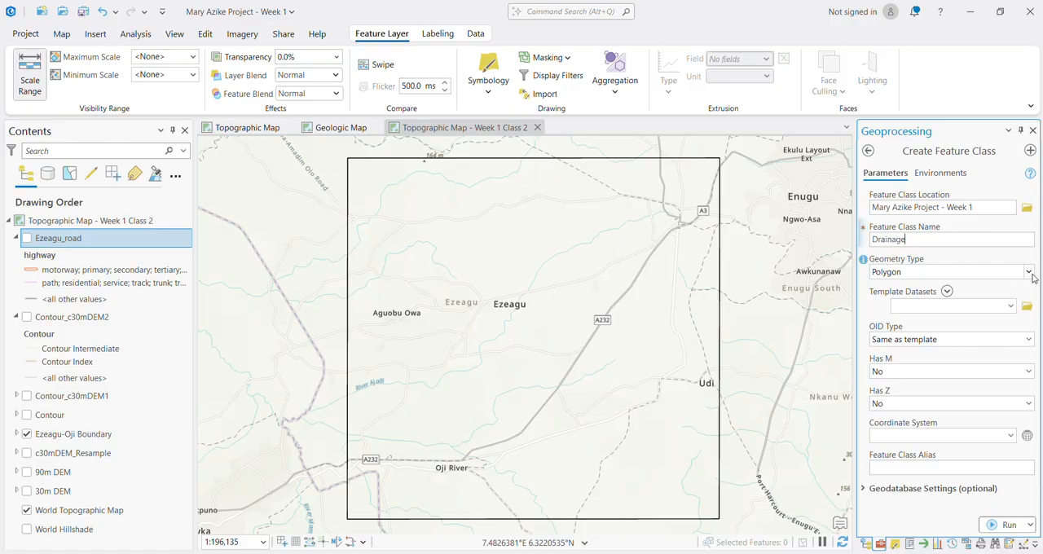
{"action": "double_click", "coordinate": [895, 240]}
{"action": "type", "text": "River"}
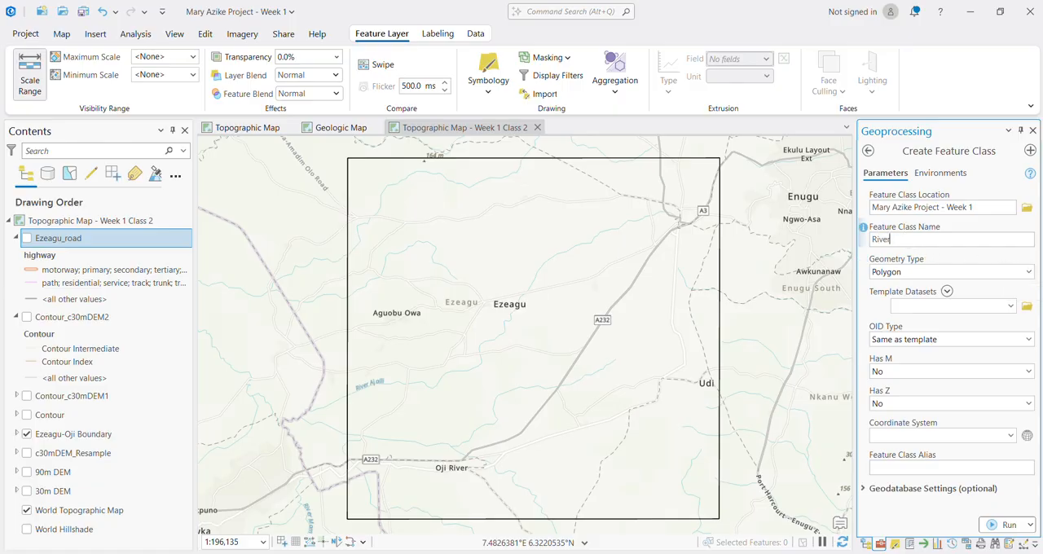
{"action": "left_click", "coordinate": [1029, 274]}
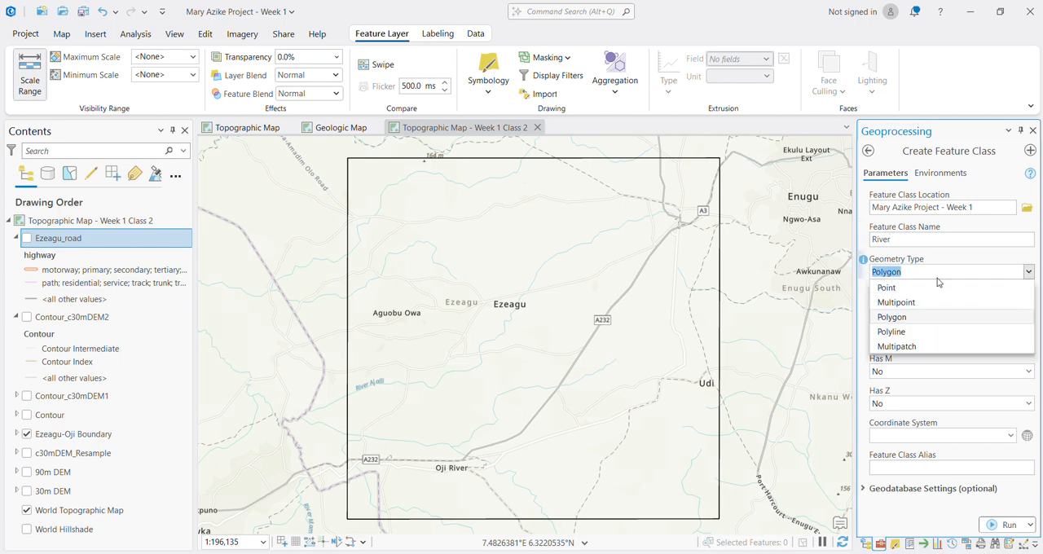
{"action": "left_click", "coordinate": [902, 334]}
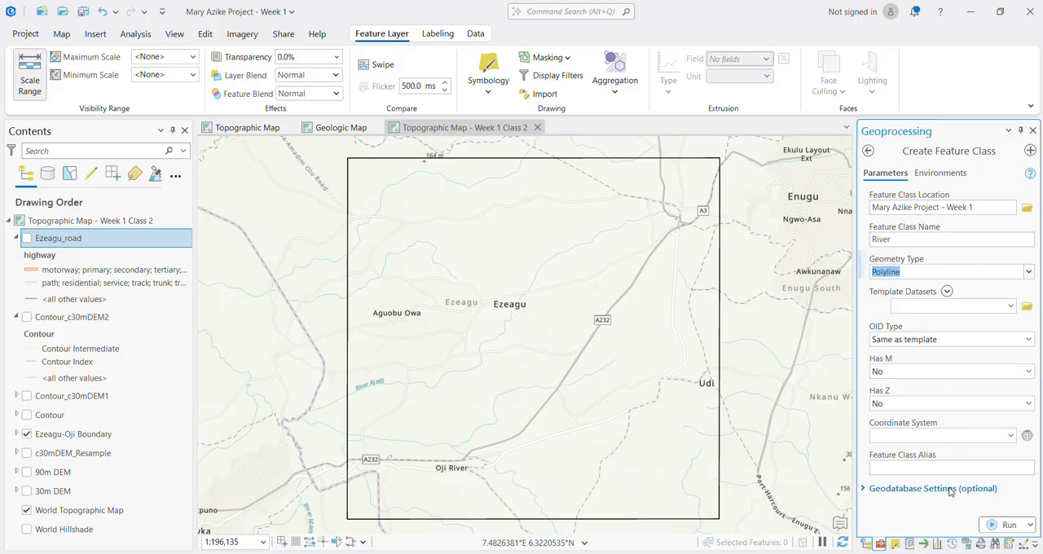
Step: Assign the WGS 1984 coordinate system to the River feature class and create it
{"action": "left_click", "coordinate": [1027, 435]}
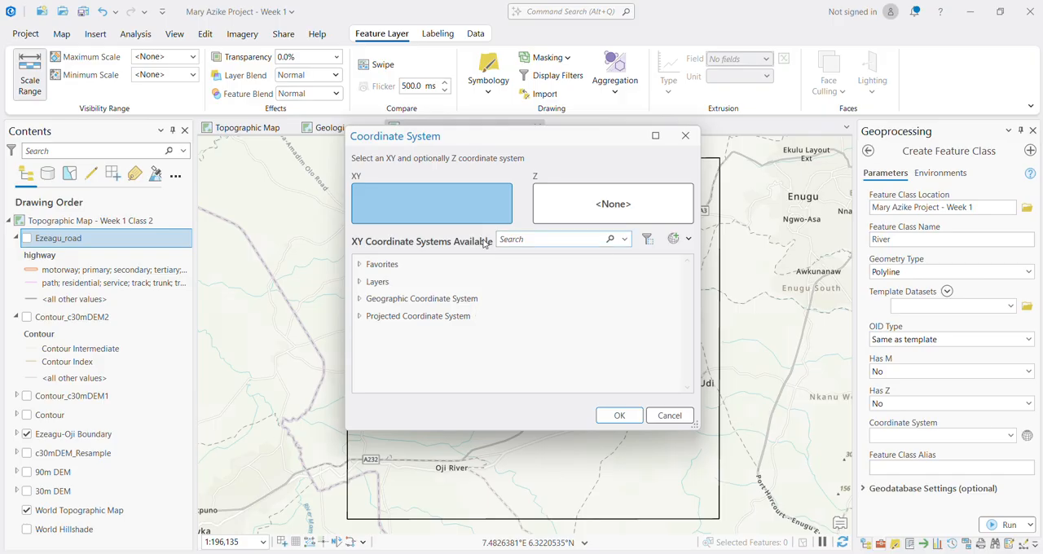
{"action": "left_click", "coordinate": [360, 265]}
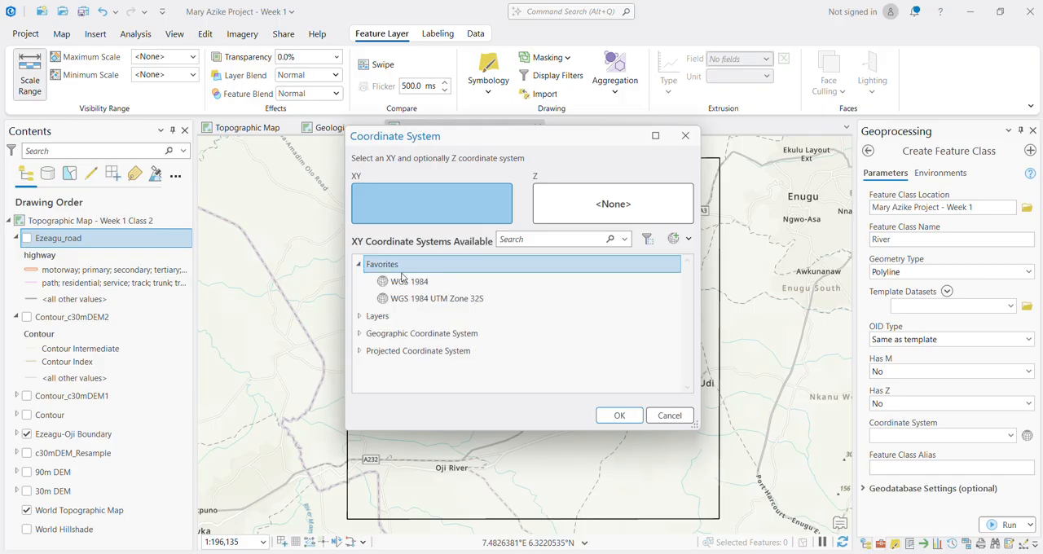
{"action": "left_click", "coordinate": [416, 284]}
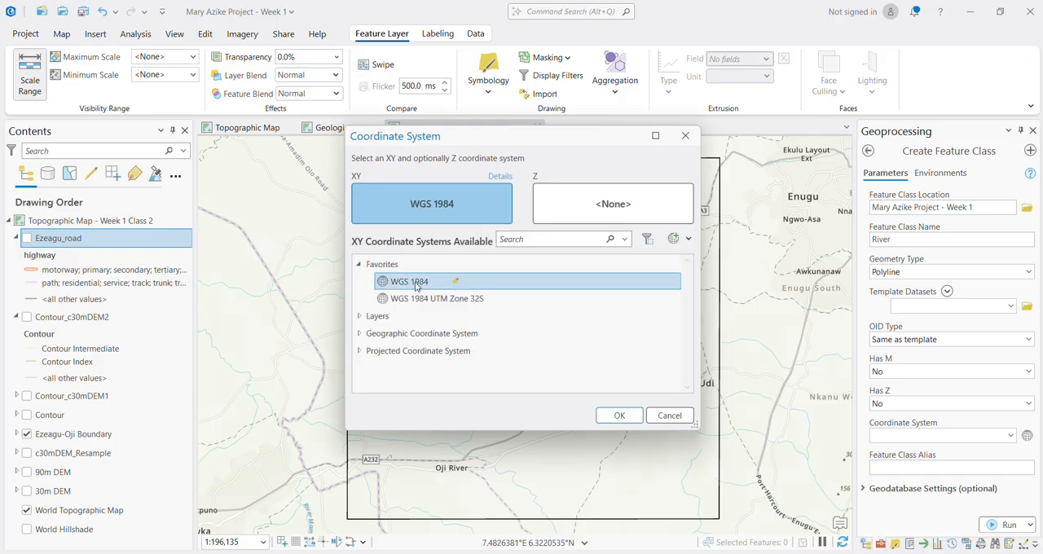
{"action": "left_click", "coordinate": [616, 416]}
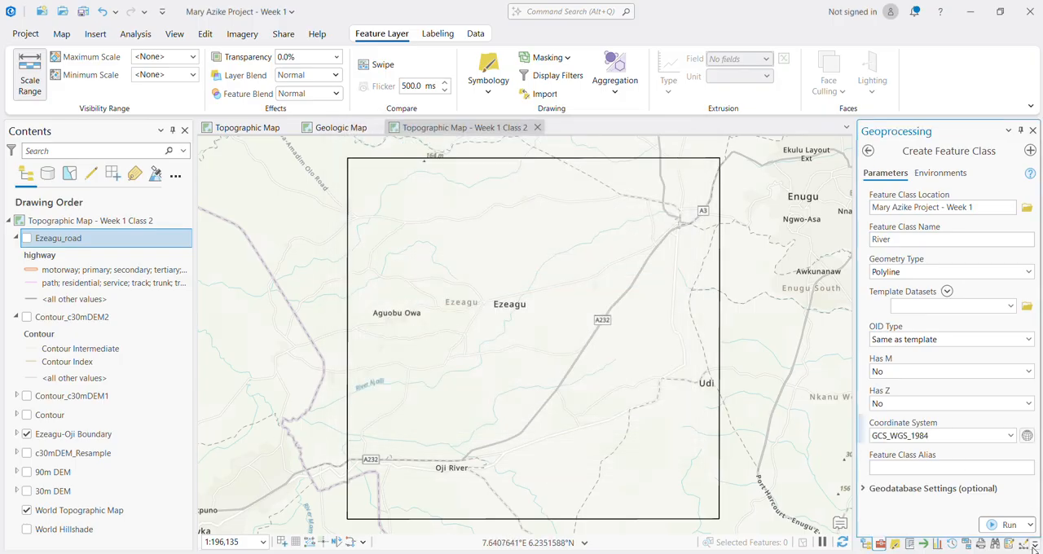
{"action": "left_click", "coordinate": [1007, 525]}
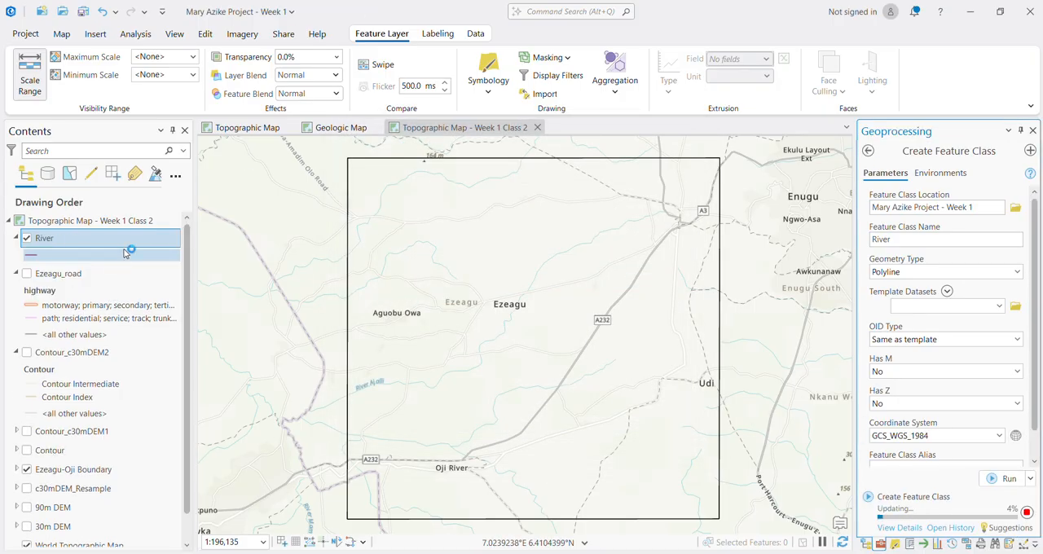
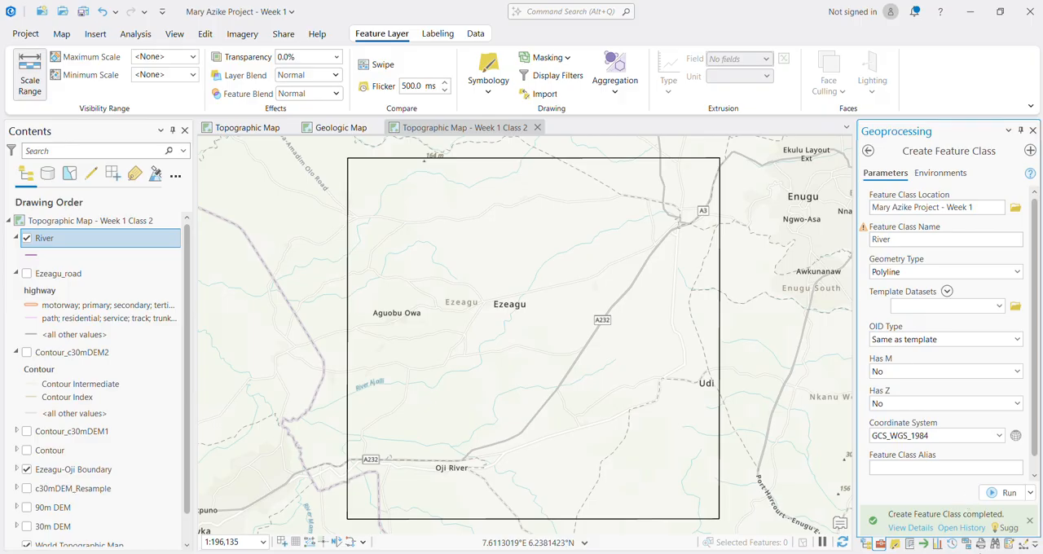
Step: Start creating features in the River layer, using its template with the Line tool
{"action": "left_click", "coordinate": [910, 528]}
{"action": "left_click", "coordinate": [910, 528]}
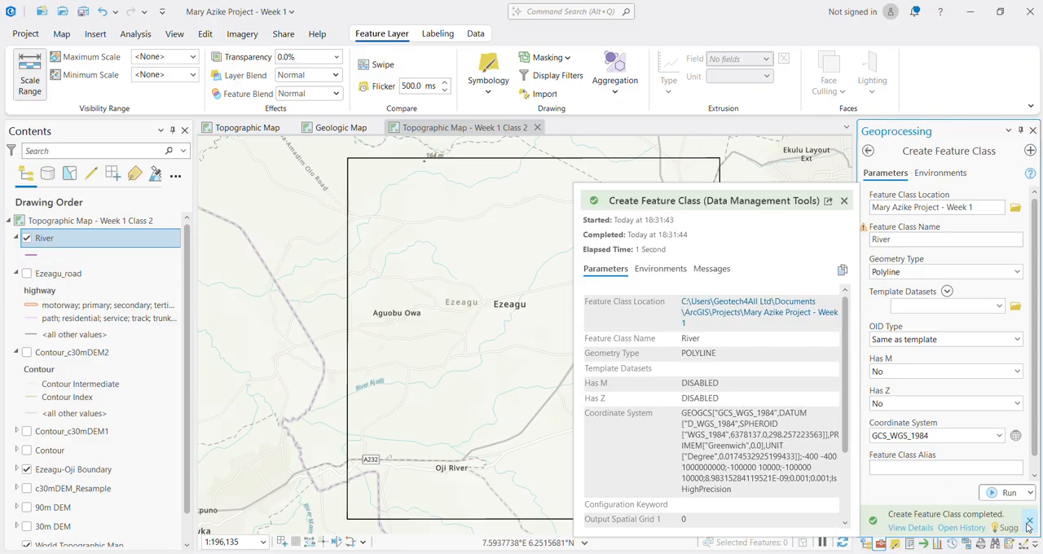
{"action": "left_click", "coordinate": [56, 255]}
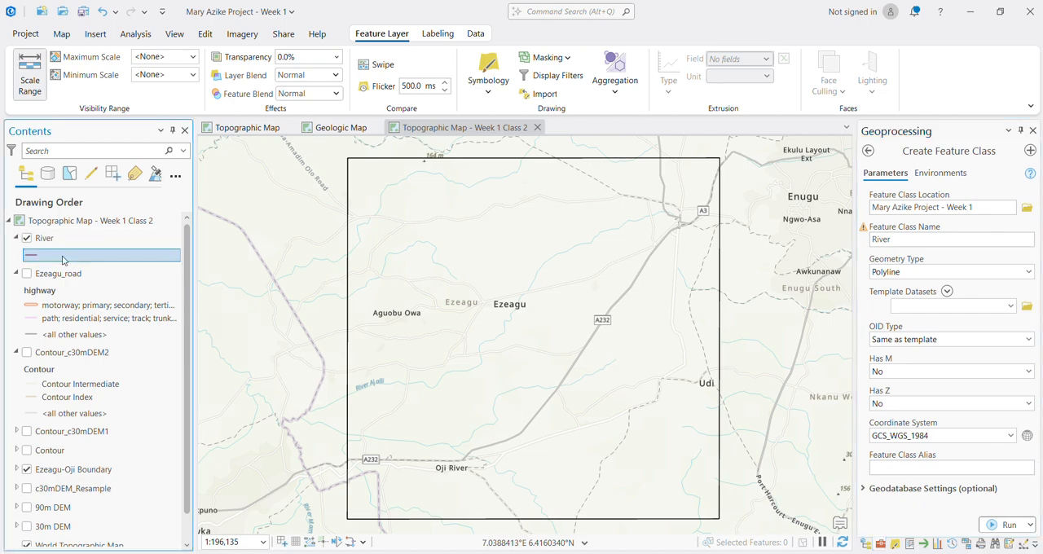
{"action": "left_click", "coordinate": [52, 241]}
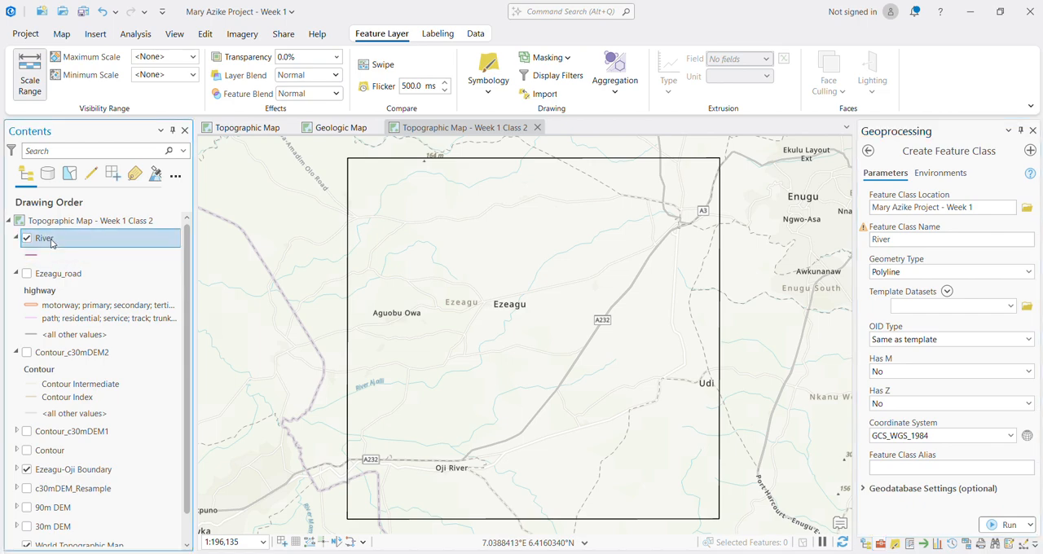
{"action": "left_click", "coordinate": [205, 36]}
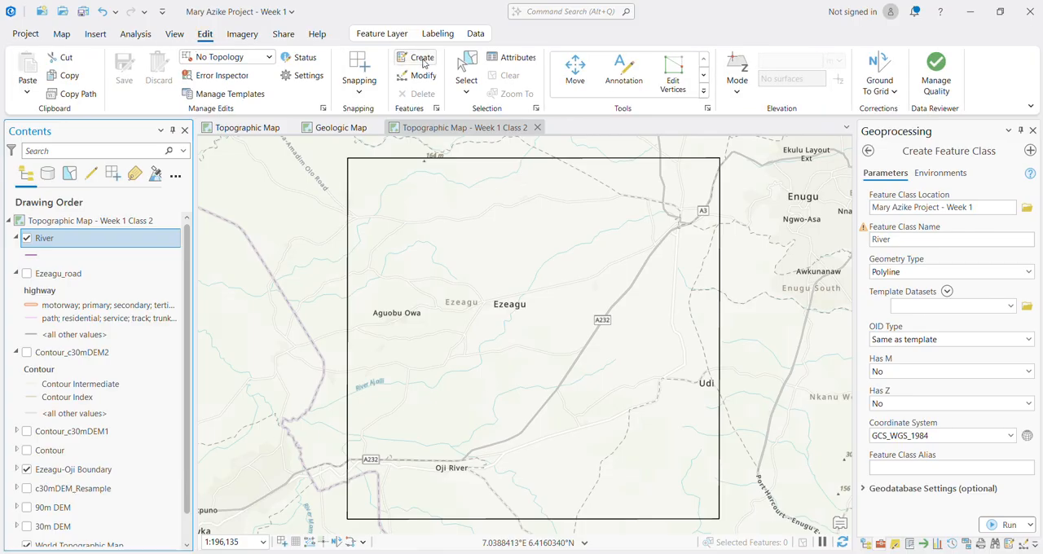
{"action": "left_click", "coordinate": [423, 64]}
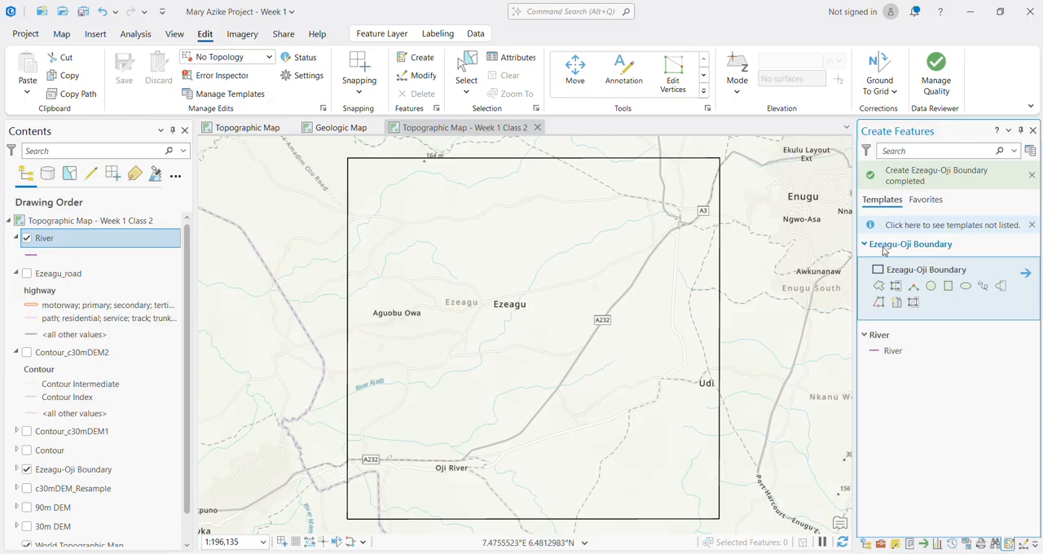
{"action": "left_click", "coordinate": [1032, 225]}
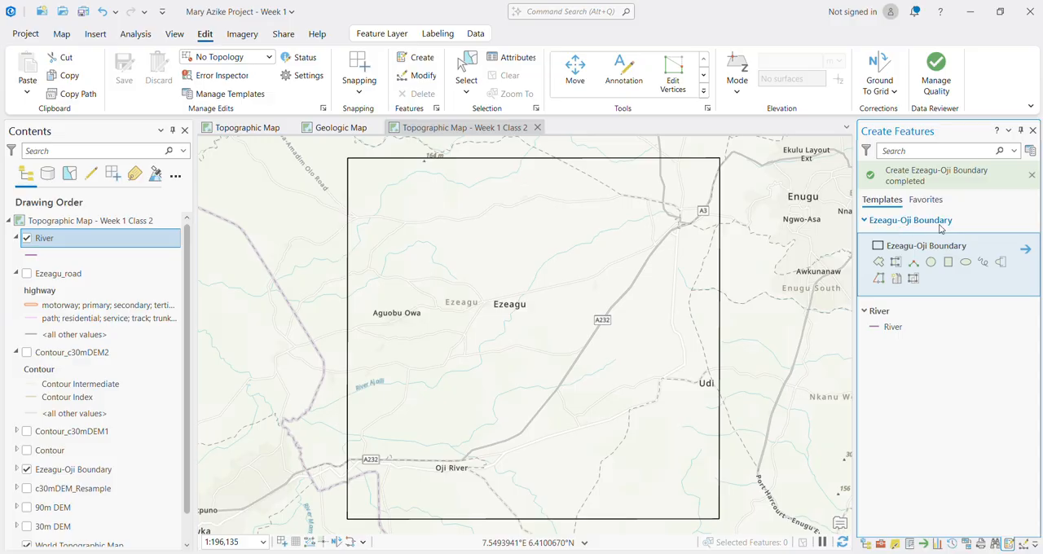
{"action": "left_click", "coordinate": [895, 328]}
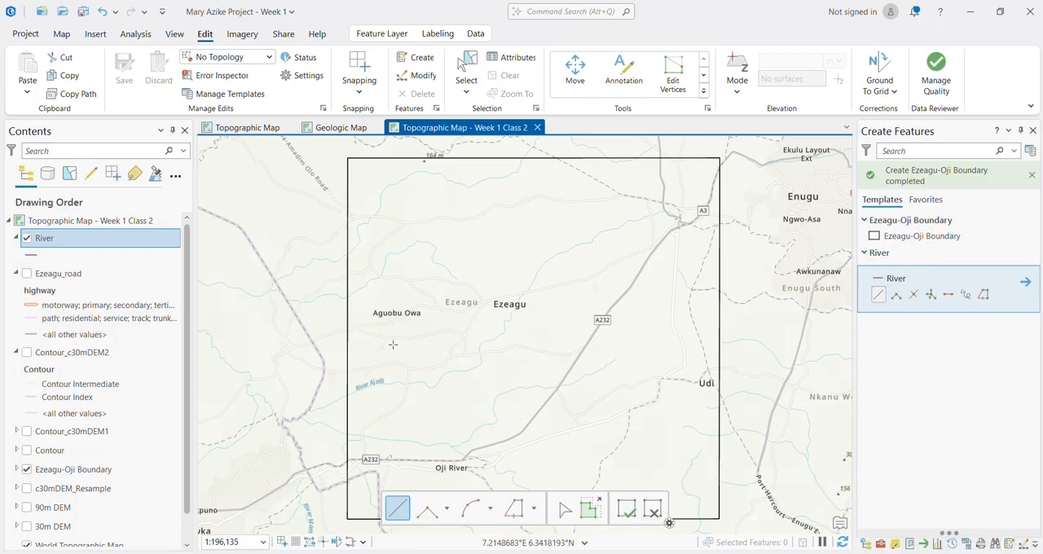
{"action": "left_click", "coordinate": [880, 297]}
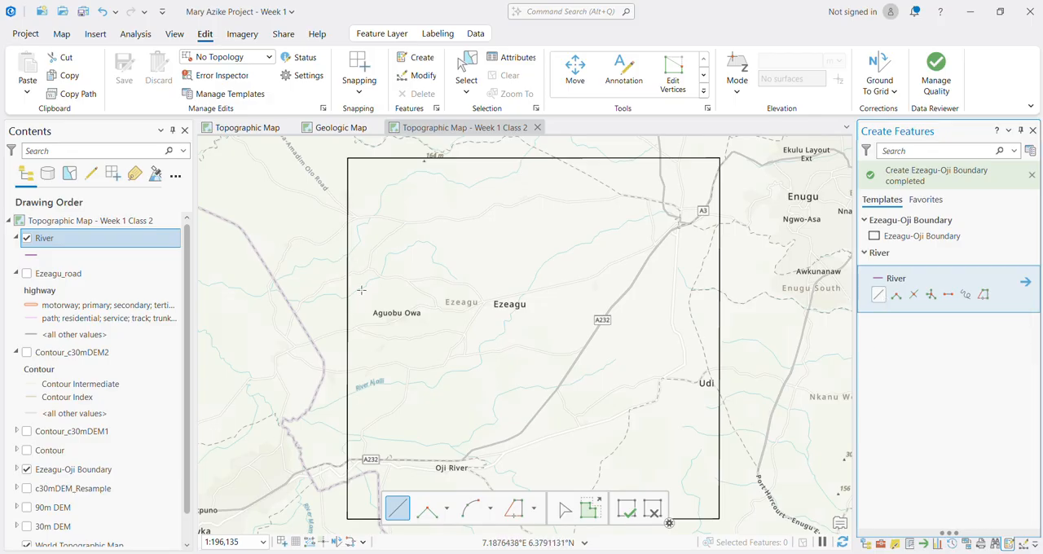
Step: Trace the basemap river north of Aguobu Owa as a River line, from the western boundary edge to its end near Ezeagu
{"action": "scroll", "coordinate": [351, 300], "scroll_direction": "up", "scroll_amount": 3}
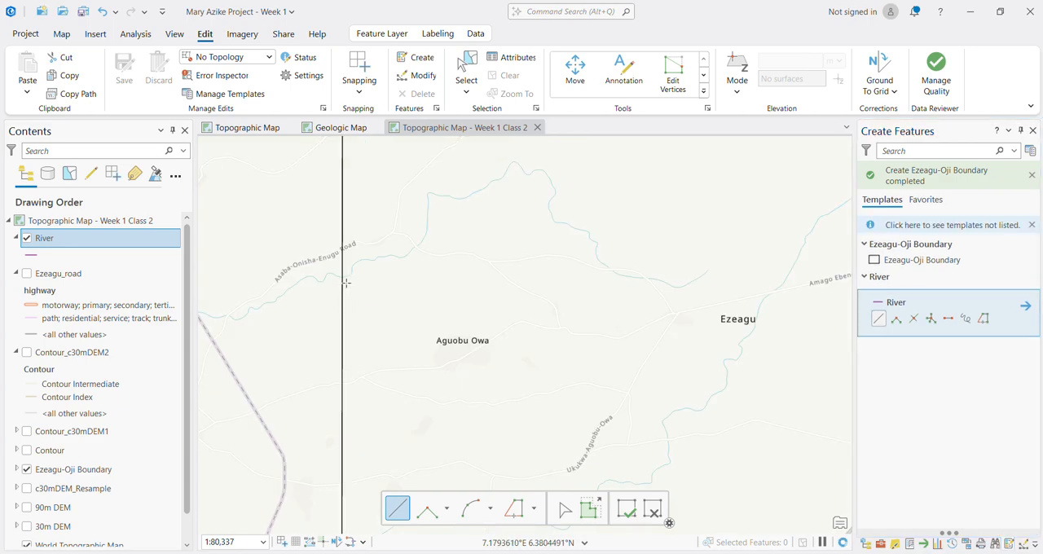
{"action": "left_click", "coordinate": [341, 278]}
{"action": "left_click", "coordinate": [351, 273]}
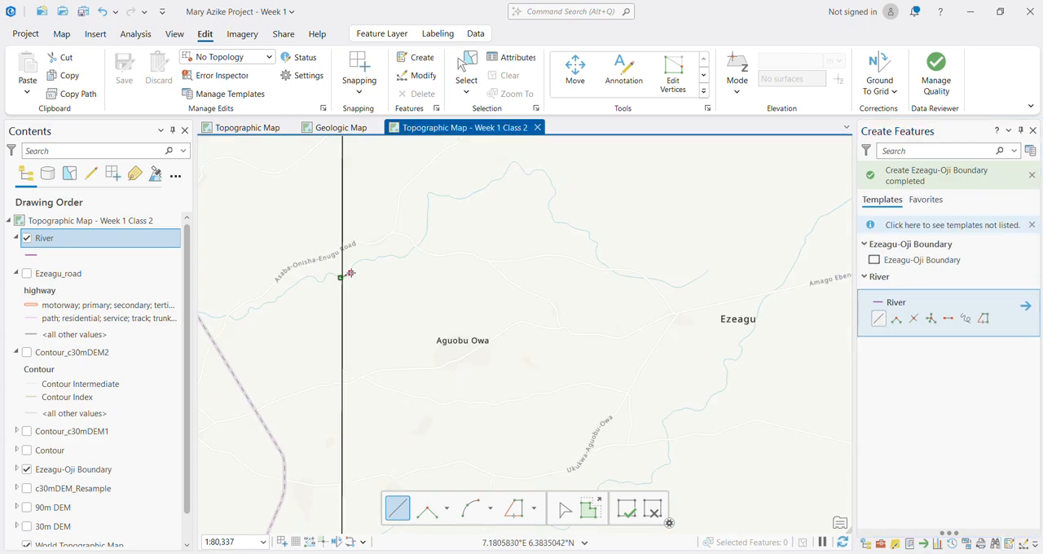
{"action": "left_click", "coordinate": [353, 264]}
{"action": "left_click", "coordinate": [371, 260]}
{"action": "left_click", "coordinate": [381, 257]}
{"action": "left_click", "coordinate": [393, 256]}
{"action": "left_click", "coordinate": [401, 258]}
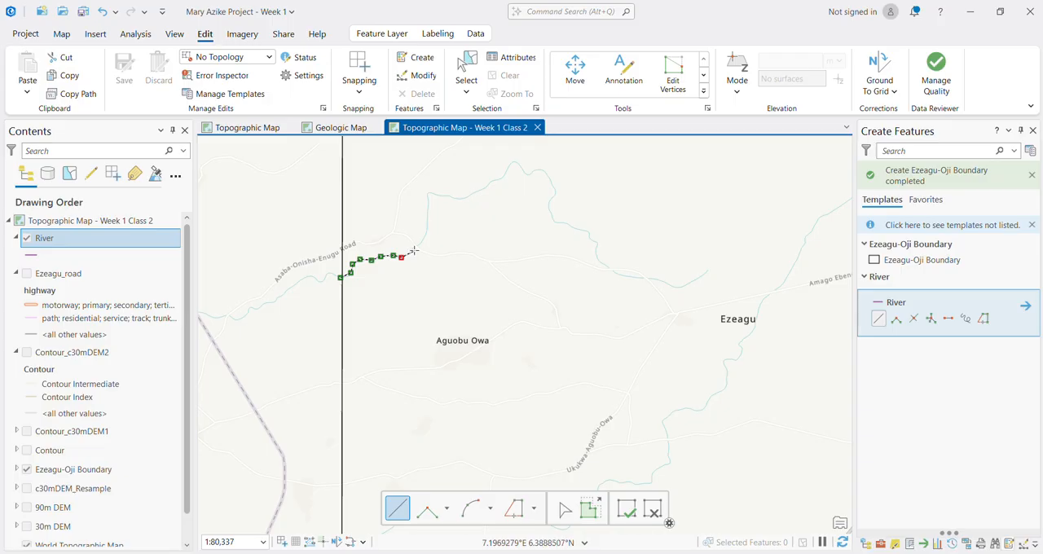
{"action": "left_click", "coordinate": [425, 233]}
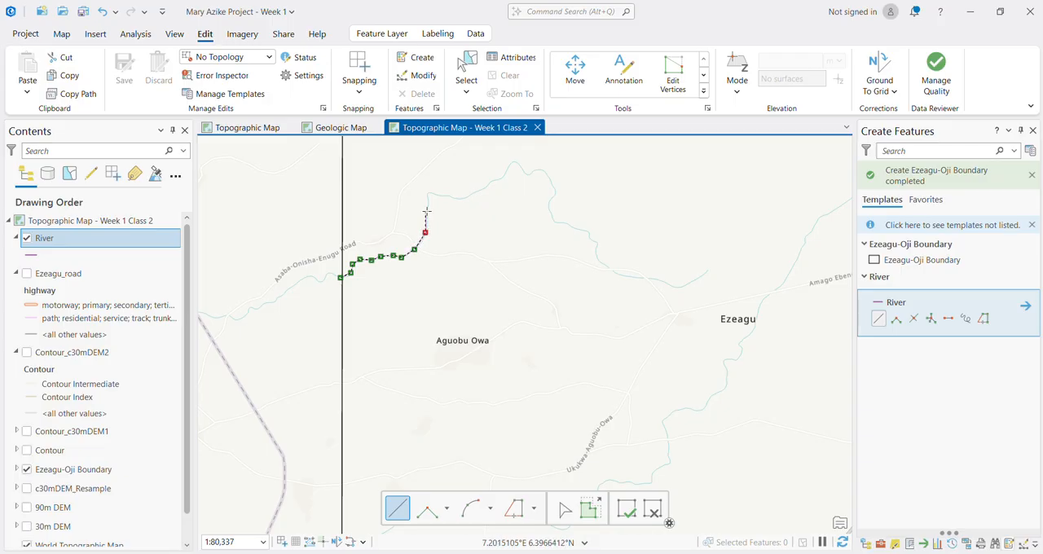
{"action": "left_click", "coordinate": [428, 193]}
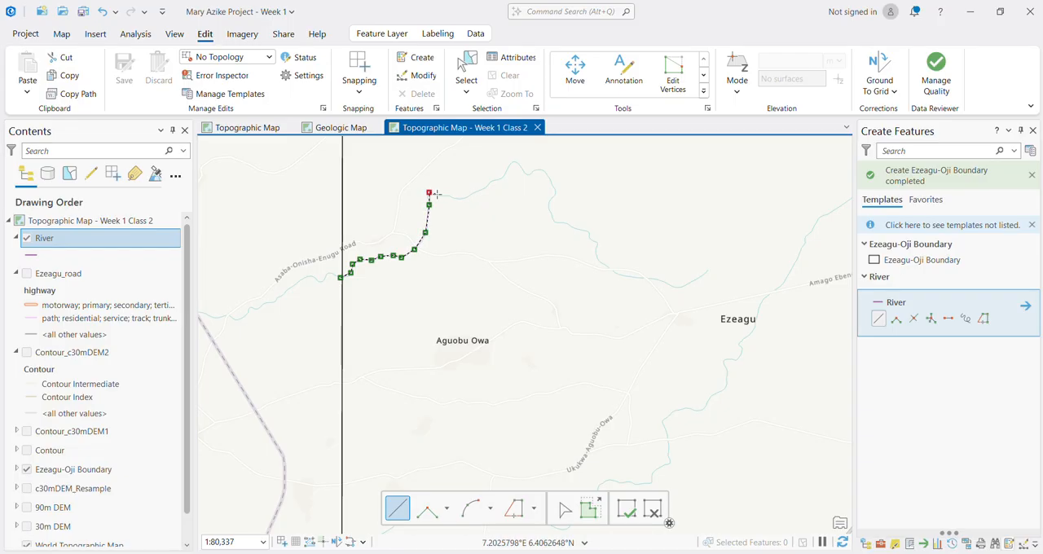
{"action": "left_click", "coordinate": [449, 198]}
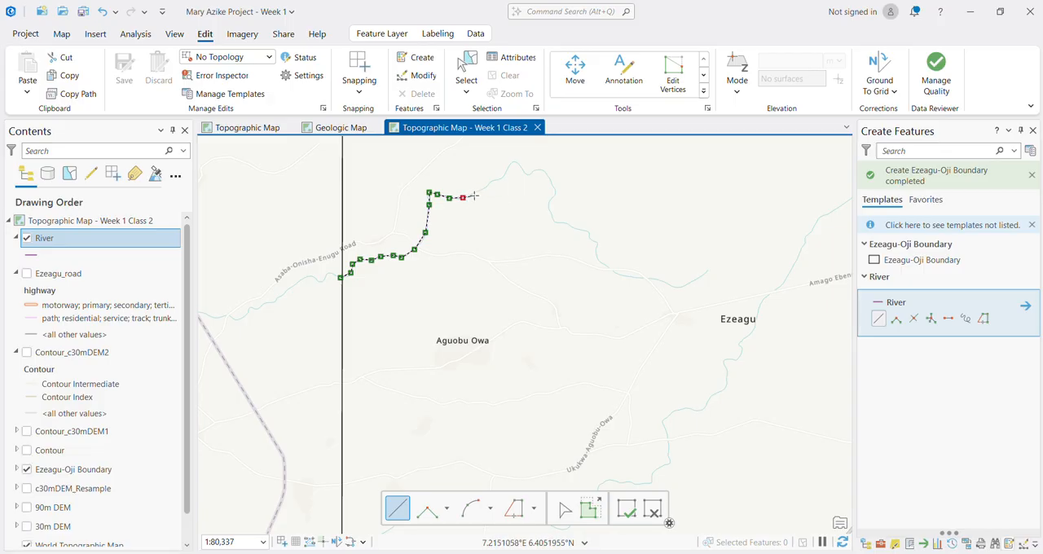
{"action": "left_click", "coordinate": [474, 193]}
{"action": "left_click", "coordinate": [485, 187]}
{"action": "left_click", "coordinate": [492, 182]}
{"action": "left_click", "coordinate": [499, 176]}
{"action": "left_click", "coordinate": [507, 171]}
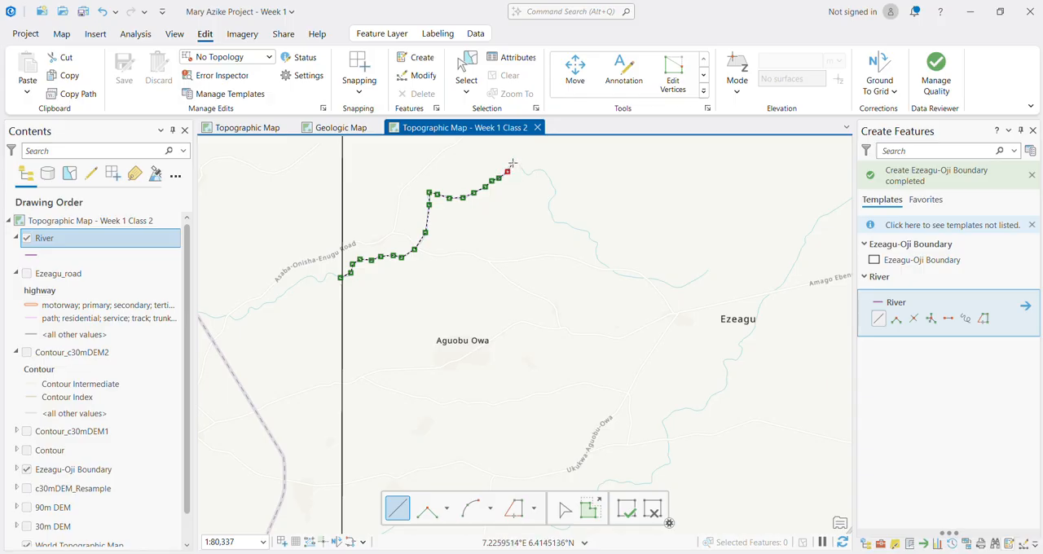
{"action": "left_click", "coordinate": [512, 163]}
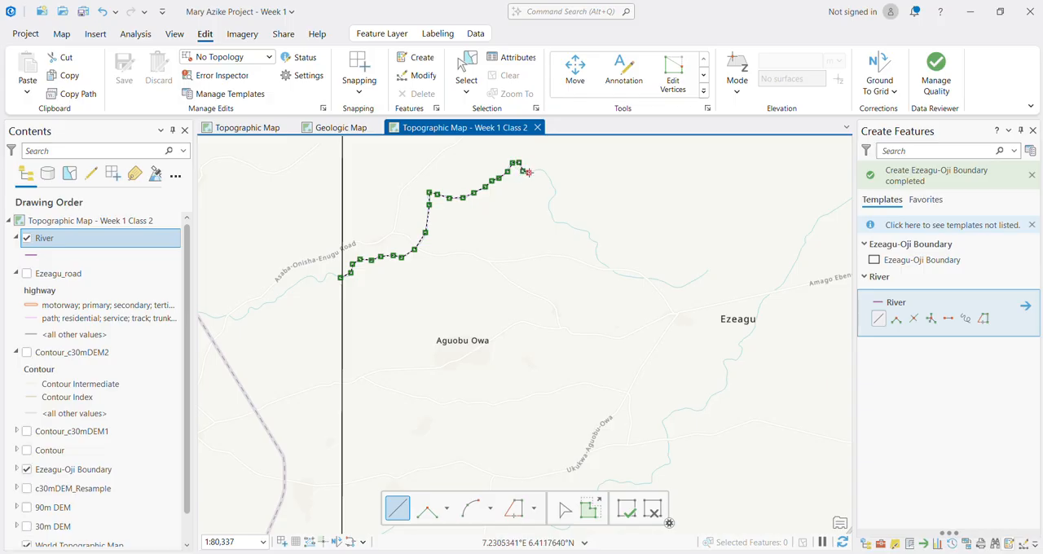
{"action": "left_click", "coordinate": [528, 172]}
{"action": "left_click", "coordinate": [537, 170]}
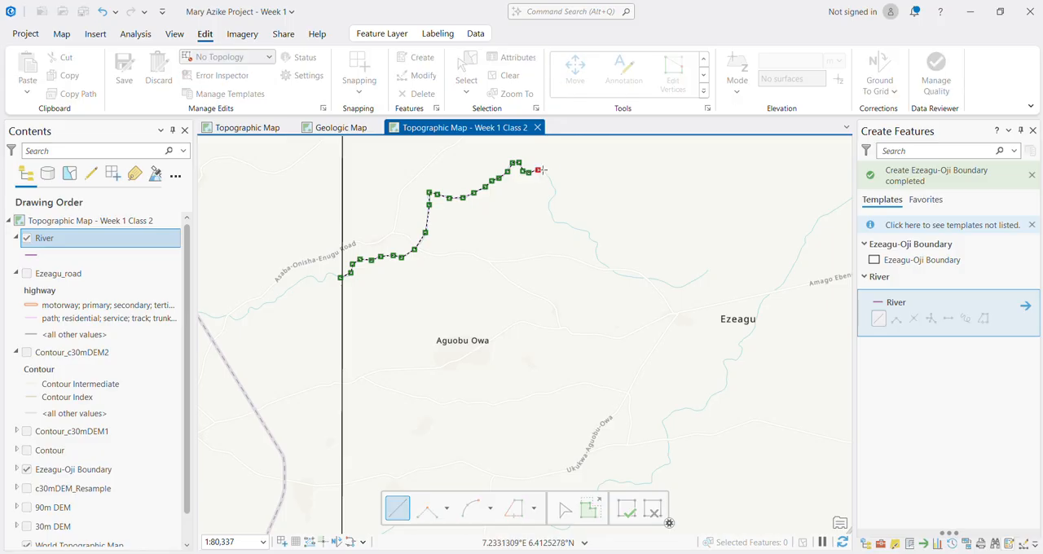
{"action": "left_click", "coordinate": [545, 172]}
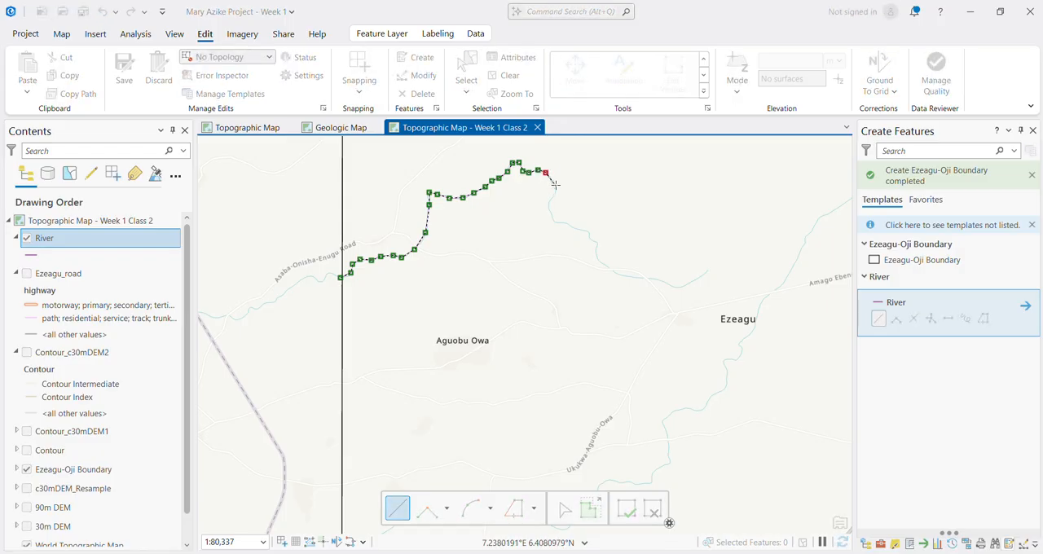
{"action": "left_click", "coordinate": [554, 187]}
{"action": "left_click", "coordinate": [554, 195]}
{"action": "left_click", "coordinate": [546, 207]}
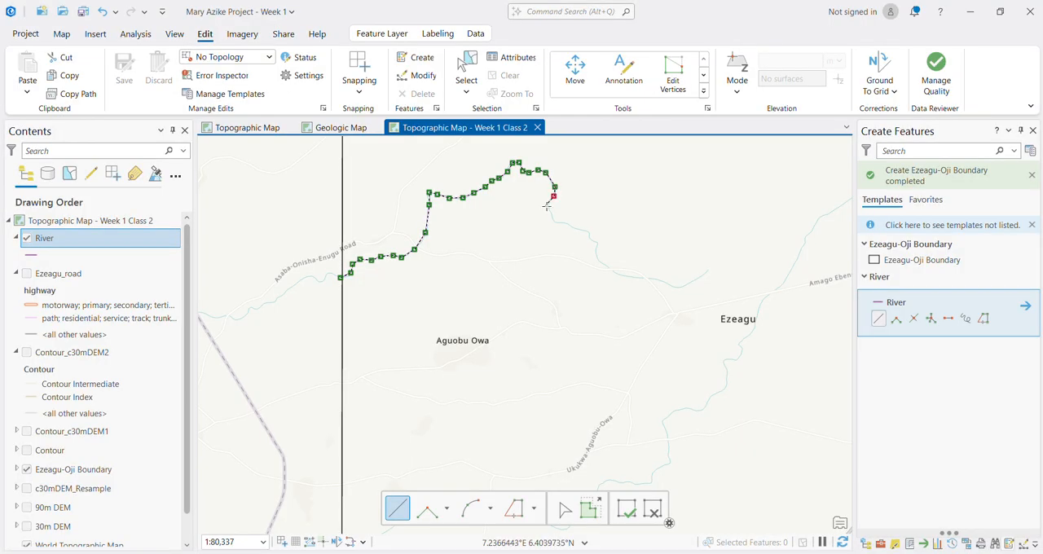
{"action": "left_click", "coordinate": [553, 218]}
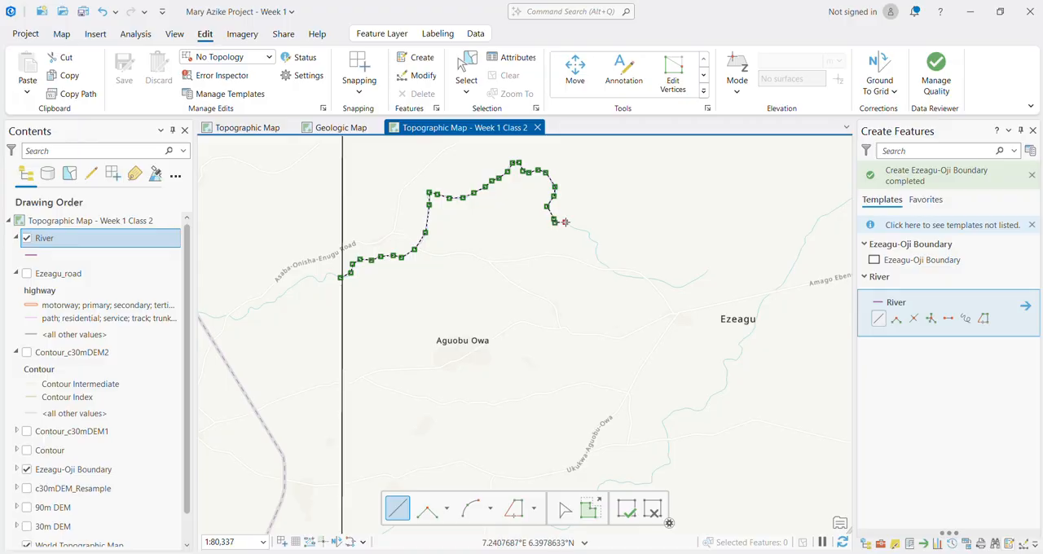
{"action": "left_click", "coordinate": [563, 223]}
{"action": "left_click", "coordinate": [571, 228]}
{"action": "left_click", "coordinate": [589, 234]}
{"action": "left_click", "coordinate": [592, 241]}
{"action": "left_click", "coordinate": [595, 253]}
{"action": "left_click", "coordinate": [605, 266]}
{"action": "left_click", "coordinate": [614, 275]}
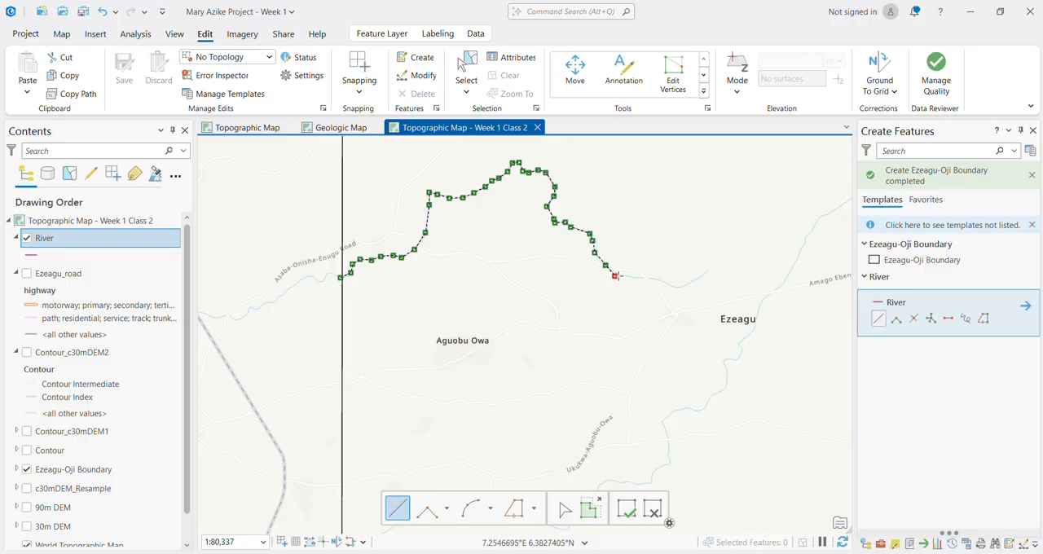
{"action": "left_click", "coordinate": [638, 279]}
{"action": "left_click", "coordinate": [649, 279]}
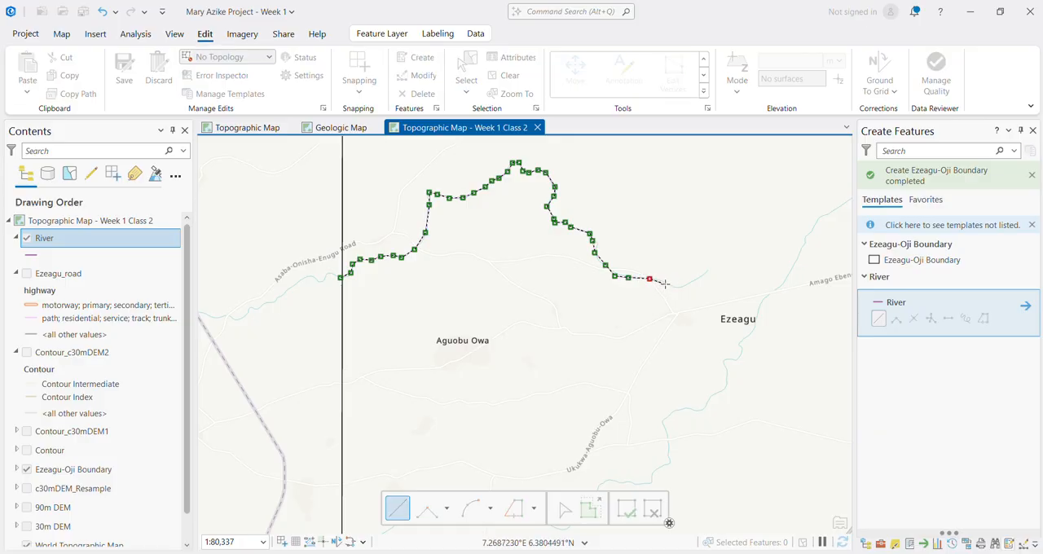
{"action": "left_click", "coordinate": [665, 282]}
{"action": "left_click", "coordinate": [680, 290]}
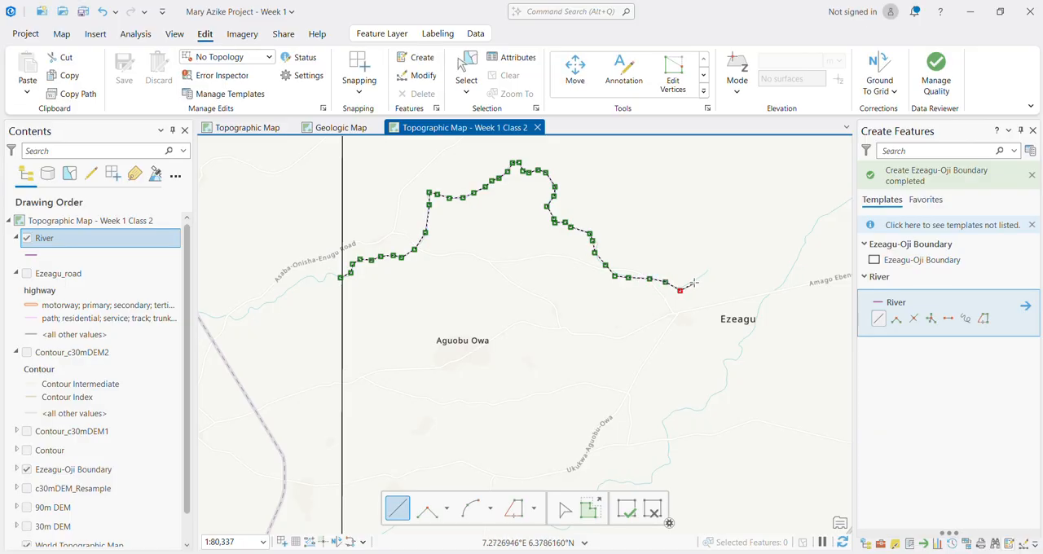
{"action": "left_click", "coordinate": [695, 281]}
{"action": "left_click", "coordinate": [709, 267]}
{"action": "scroll", "coordinate": [632, 276], "scroll_direction": "down", "scroll_amount": 4}
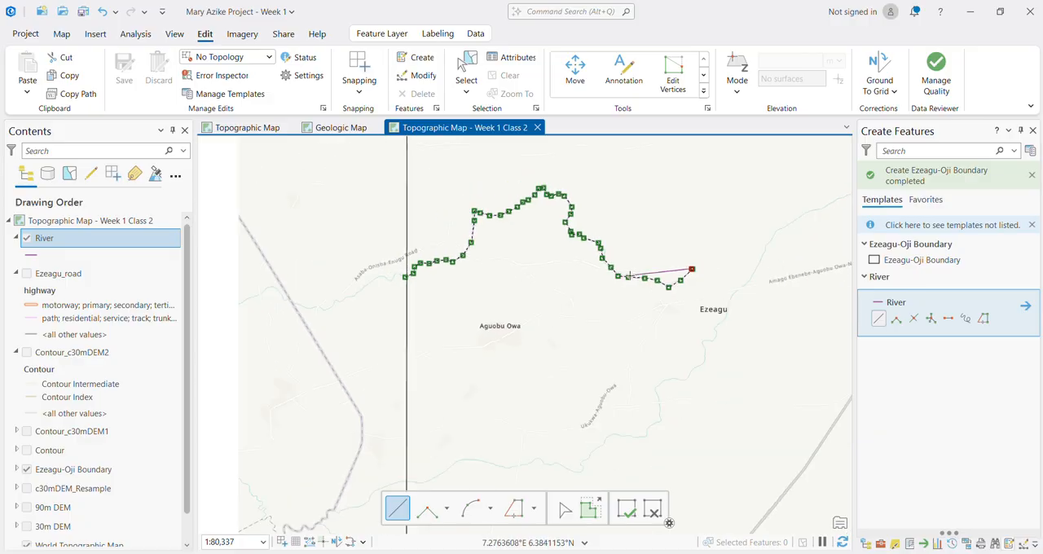
{"action": "scroll", "coordinate": [711, 263], "scroll_direction": "up", "scroll_amount": 8}
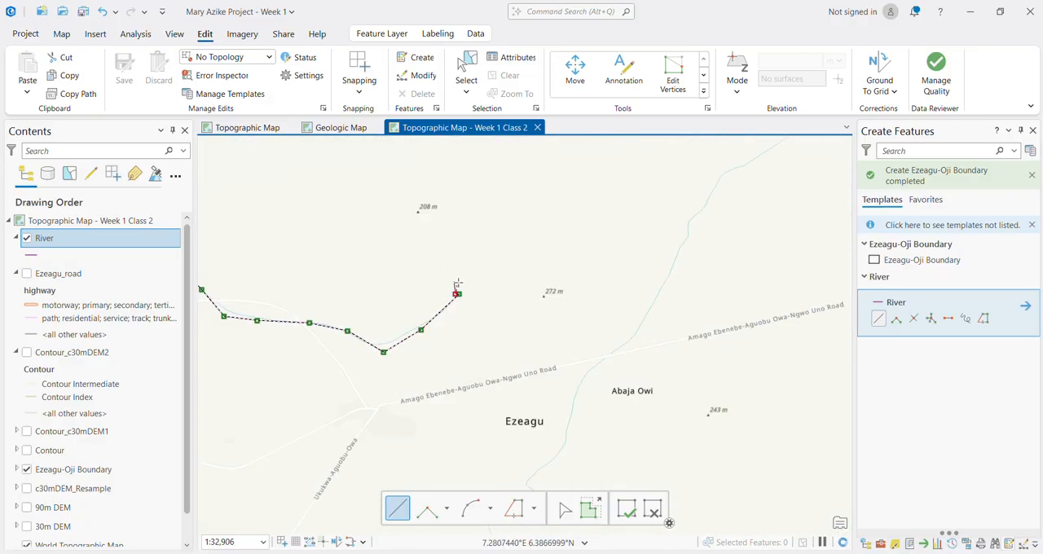
{"action": "double_click", "coordinate": [457, 294]}
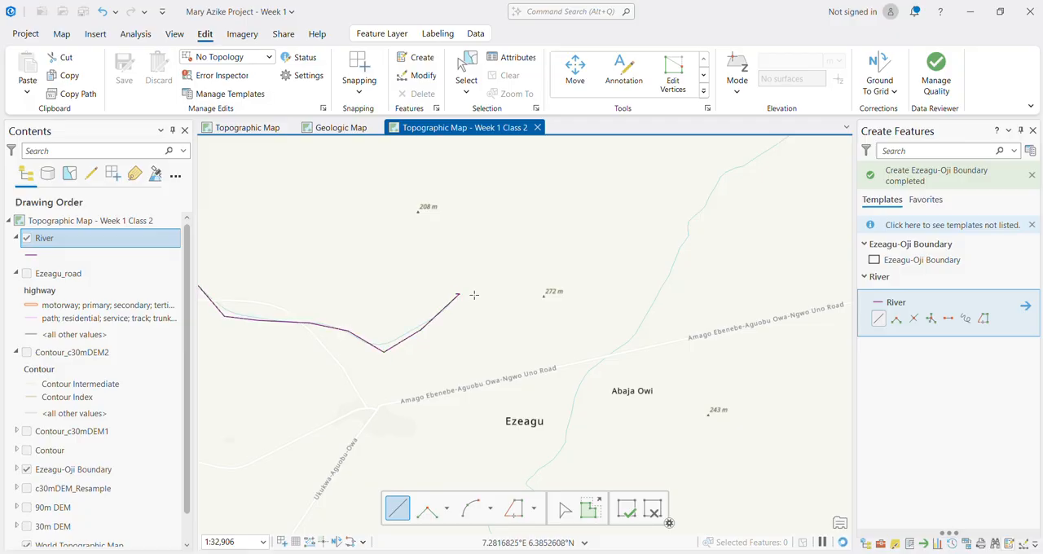
Step: Trace the basemap river south of Aguobu Owa as a River line, from the western boundary edge past Ezeagu towards the northeast
{"action": "scroll", "coordinate": [444, 316], "scroll_direction": "down", "scroll_amount": 8}
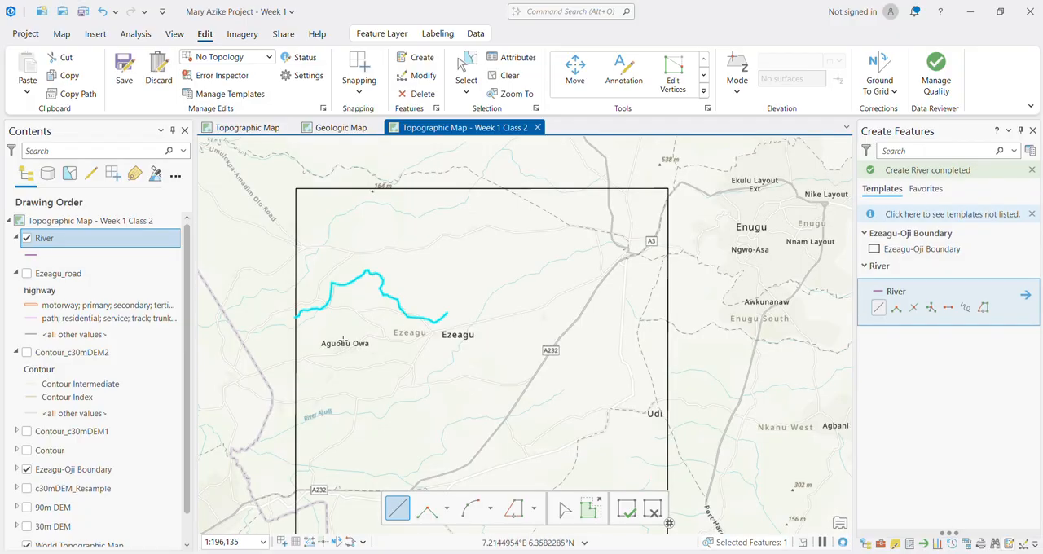
{"action": "scroll", "coordinate": [281, 460], "scroll_direction": "up", "scroll_amount": 2}
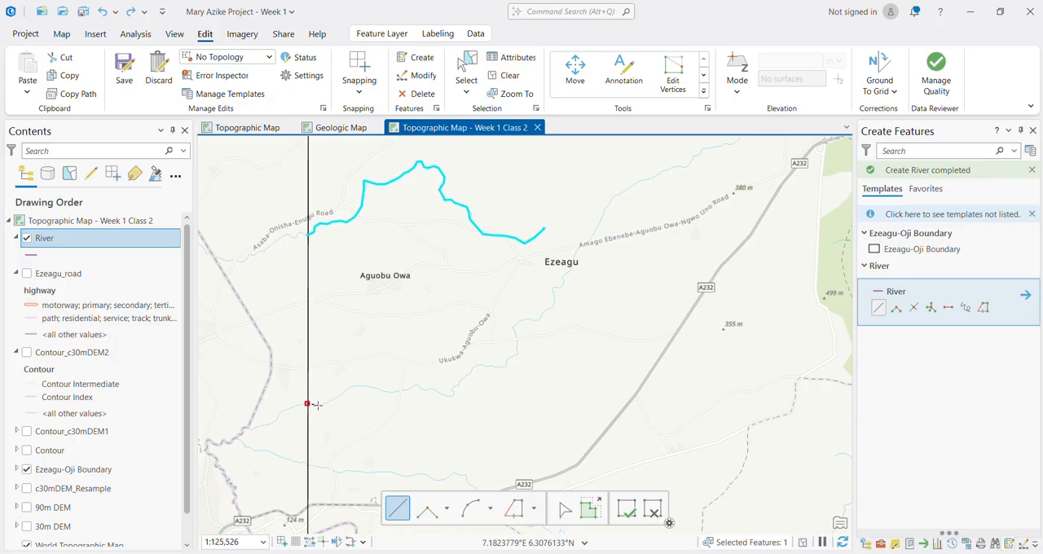
{"action": "left_click", "coordinate": [317, 405]}
{"action": "left_click", "coordinate": [348, 386]}
{"action": "left_click", "coordinate": [359, 384]}
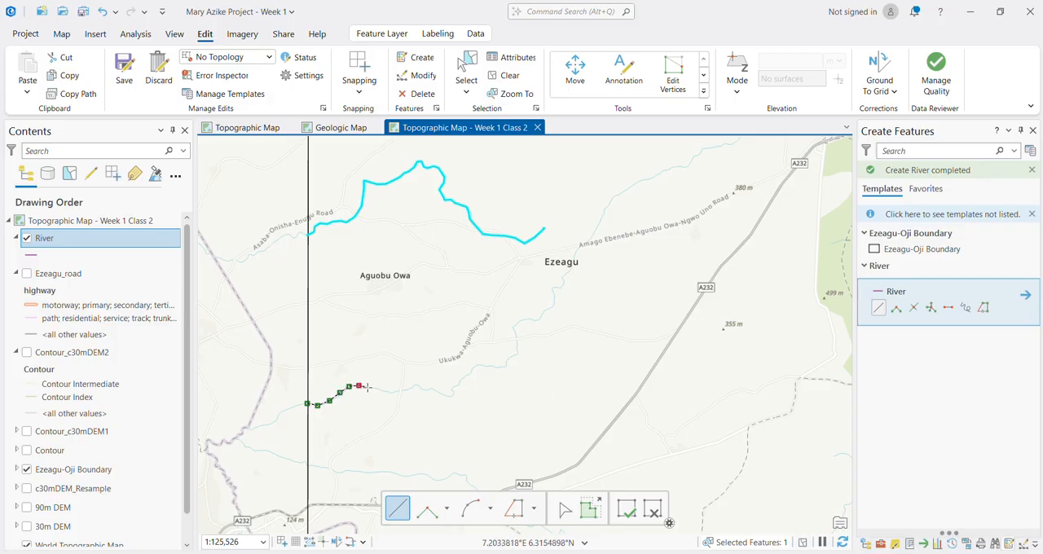
{"action": "left_click", "coordinate": [371, 388]}
{"action": "left_click", "coordinate": [406, 388]}
{"action": "left_click", "coordinate": [416, 386]}
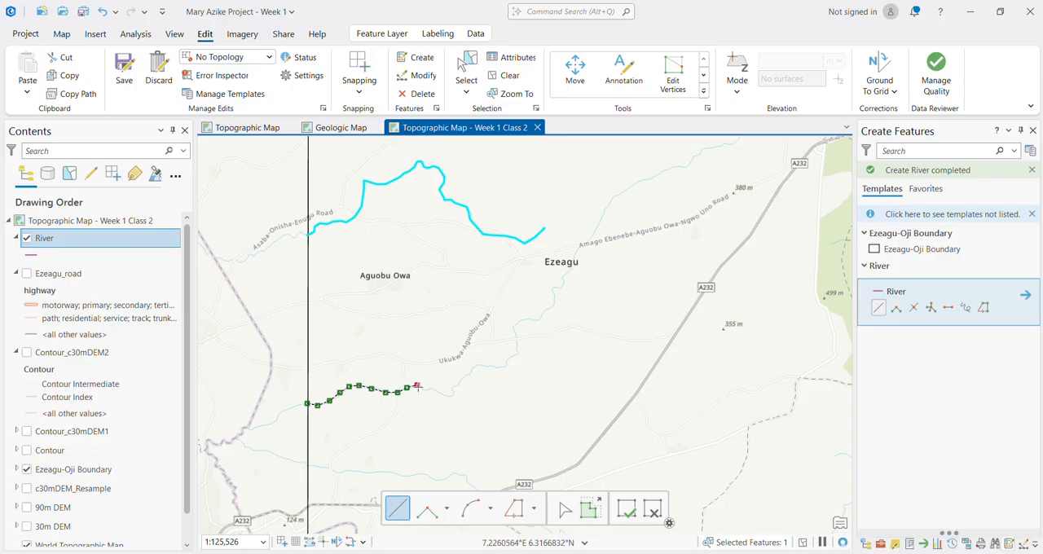
{"action": "left_click", "coordinate": [430, 388]}
{"action": "double_click", "coordinate": [450, 390]}
{"action": "left_click", "coordinate": [462, 377]}
{"action": "left_click", "coordinate": [477, 368]}
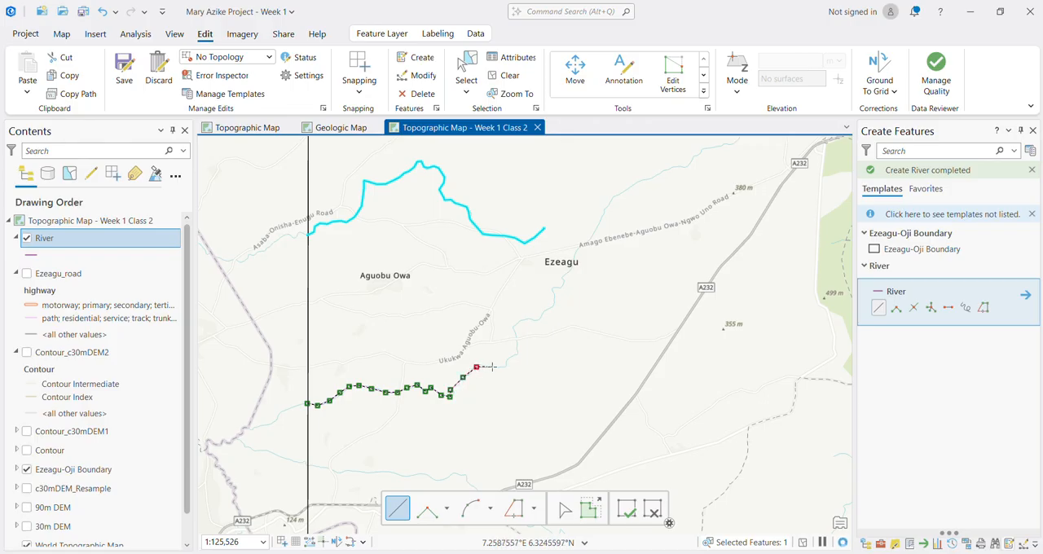
{"action": "left_click", "coordinate": [491, 368]}
{"action": "left_click", "coordinate": [502, 367]}
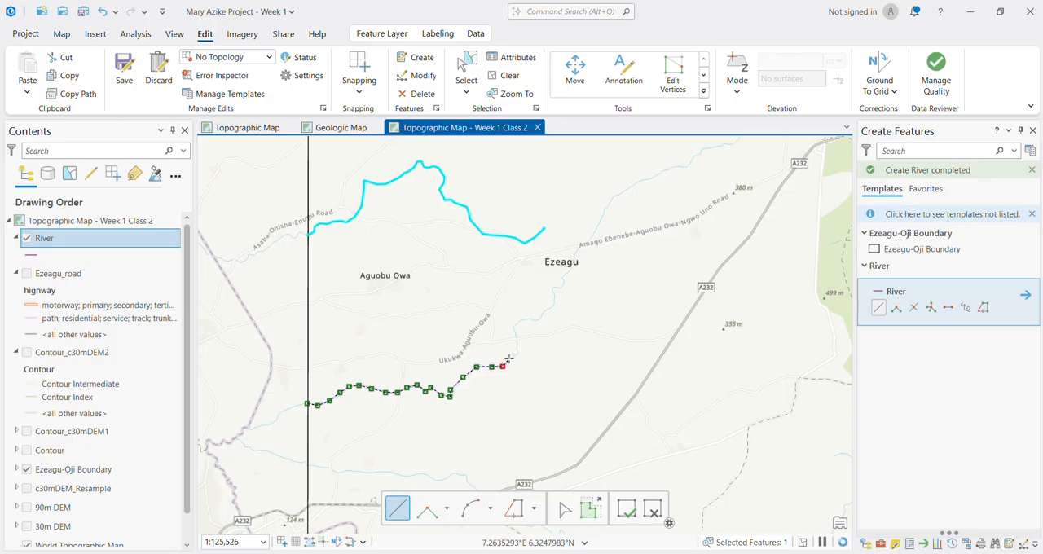
{"action": "left_click", "coordinate": [510, 356]}
{"action": "left_click", "coordinate": [521, 351]}
{"action": "left_click", "coordinate": [516, 335]}
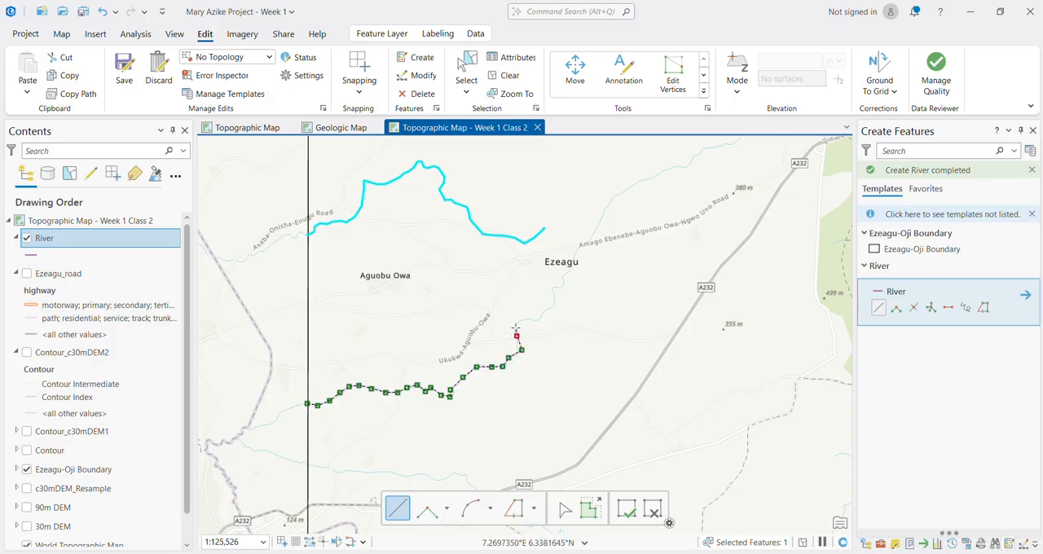
{"action": "left_click", "coordinate": [514, 325]}
{"action": "left_click", "coordinate": [523, 320]}
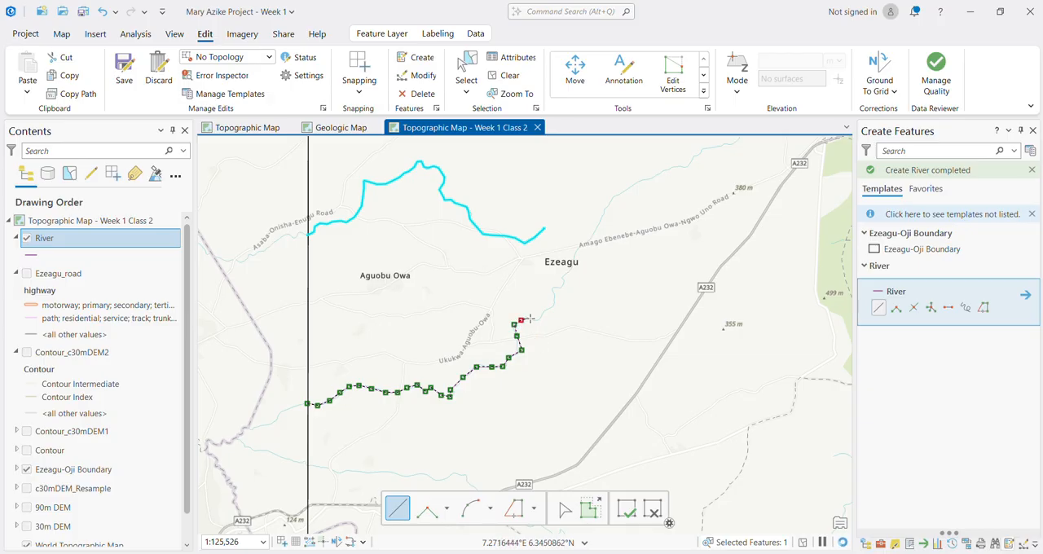
{"action": "left_click", "coordinate": [530, 319]}
{"action": "left_click", "coordinate": [536, 320]}
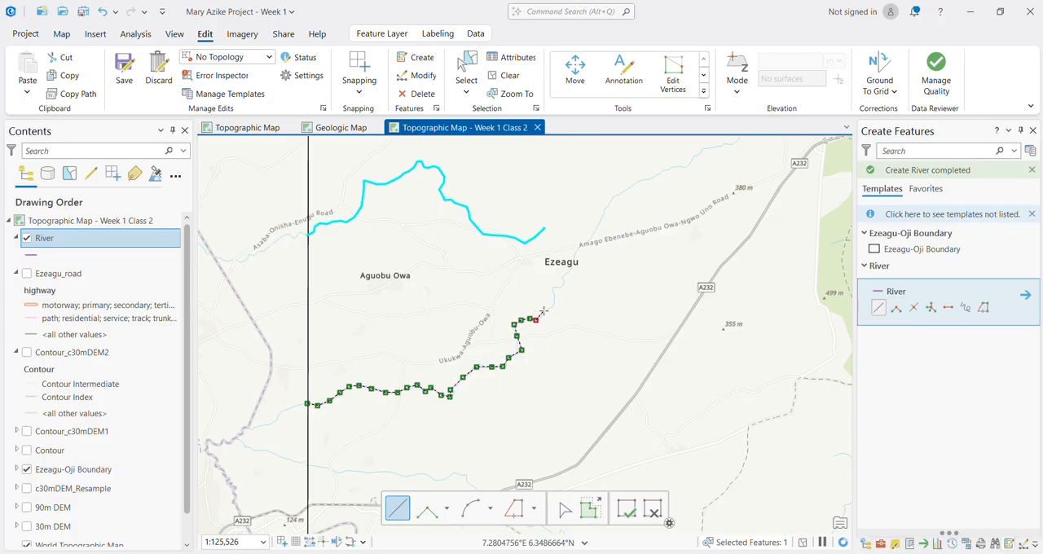
{"action": "left_click", "coordinate": [543, 310]}
{"action": "left_click", "coordinate": [551, 305]}
{"action": "left_click", "coordinate": [560, 287]}
{"action": "left_click", "coordinate": [560, 279]}
{"action": "left_click", "coordinate": [583, 244]}
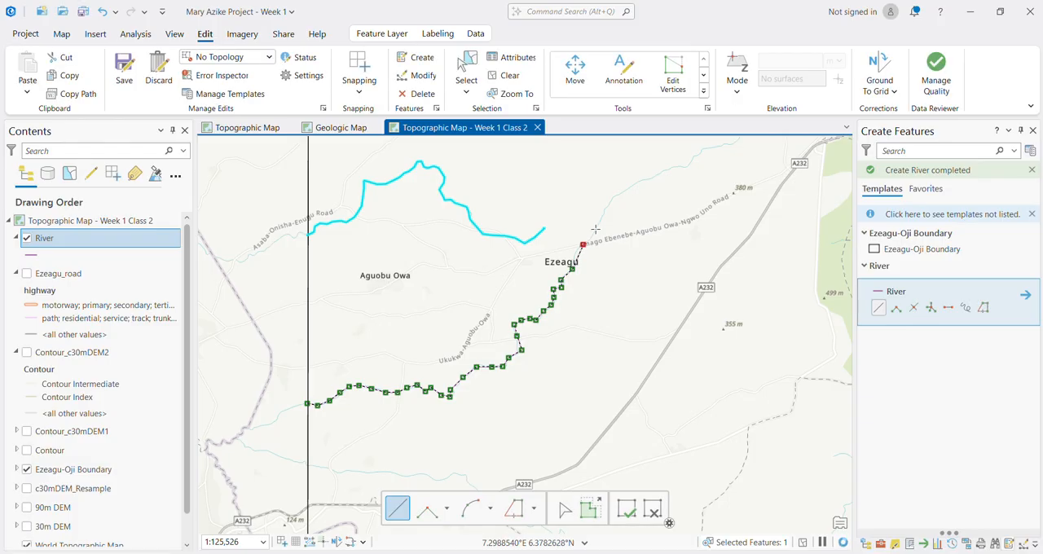
{"action": "left_click", "coordinate": [597, 227]}
{"action": "left_click", "coordinate": [609, 199]}
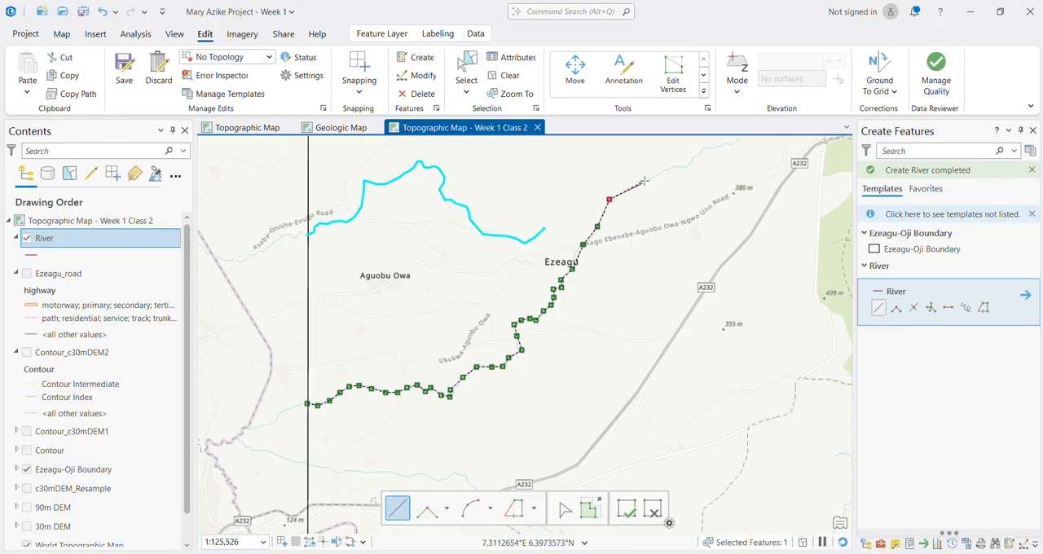
{"action": "left_click", "coordinate": [645, 178]}
{"action": "left_click", "coordinate": [667, 168]}
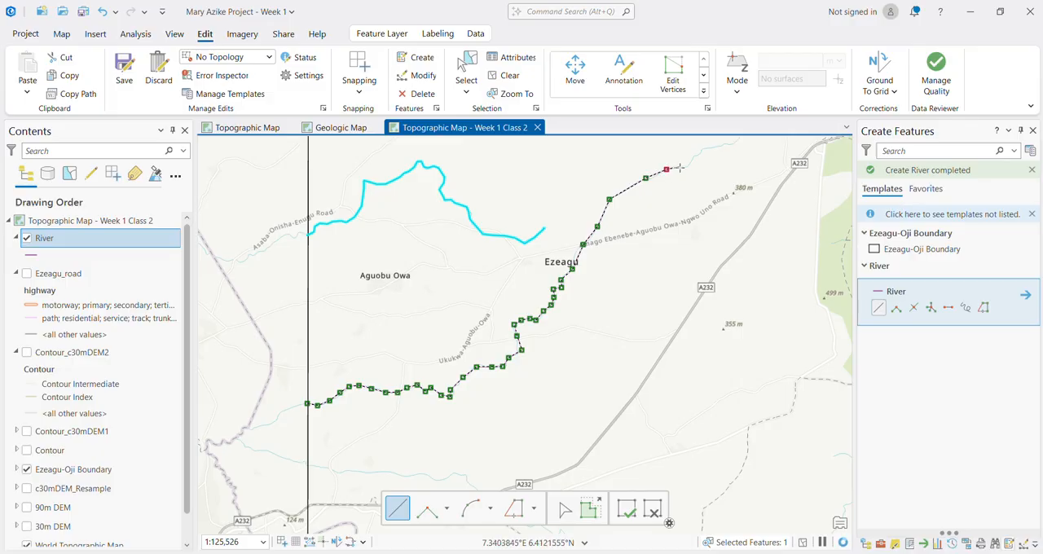
{"action": "left_click", "coordinate": [679, 168]}
{"action": "left_click", "coordinate": [687, 168]}
{"action": "left_click", "coordinate": [691, 156]}
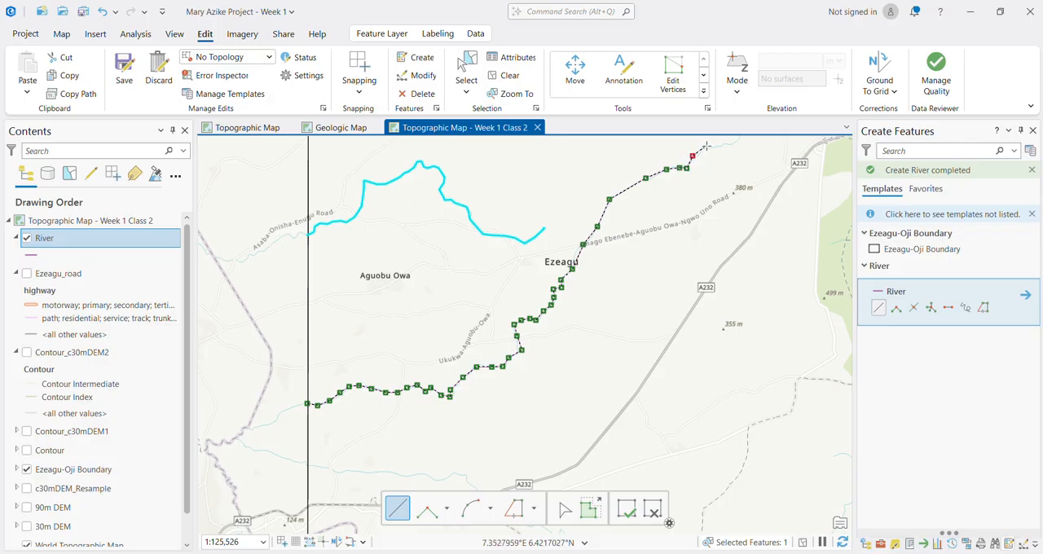
{"action": "left_click", "coordinate": [706, 147]}
Step: Zoom the map to the extent of the 30m DEM layer and return to the northeastern end of the river sketch
{"action": "scroll", "coordinate": [729, 146], "scroll_direction": "down", "scroll_amount": 4}
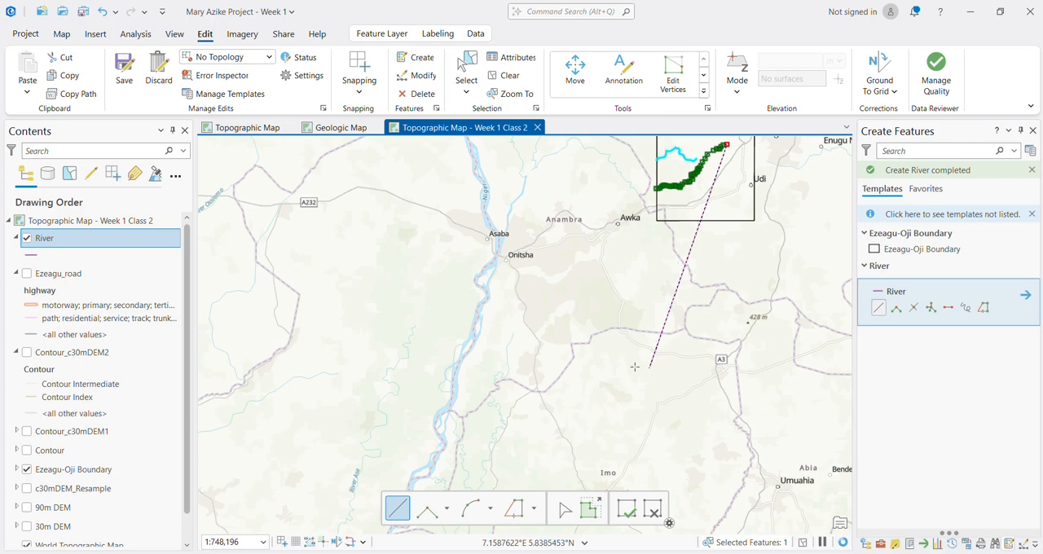
{"action": "scroll", "coordinate": [66, 521], "scroll_direction": "down", "scroll_amount": 1}
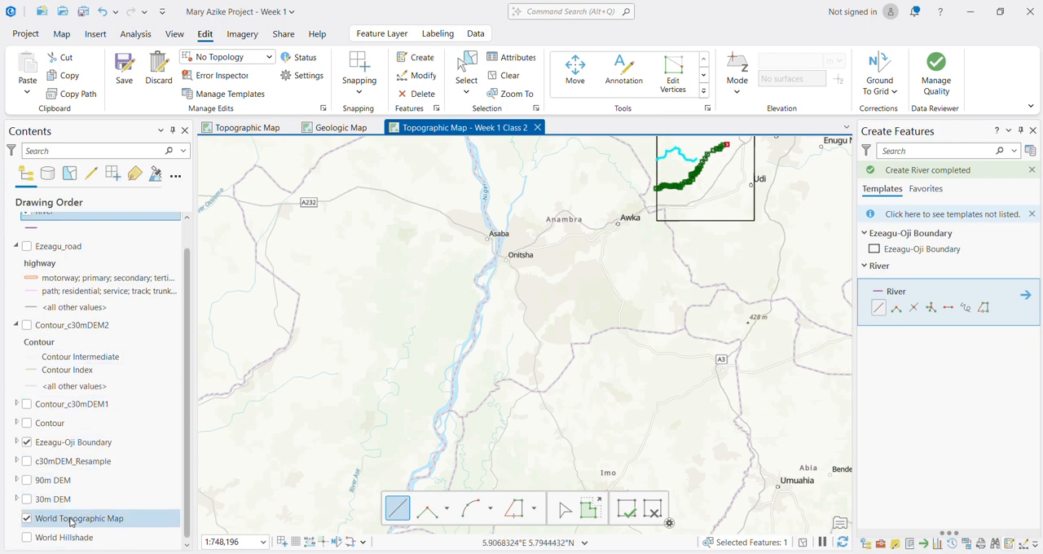
{"action": "left_click", "coordinate": [58, 505]}
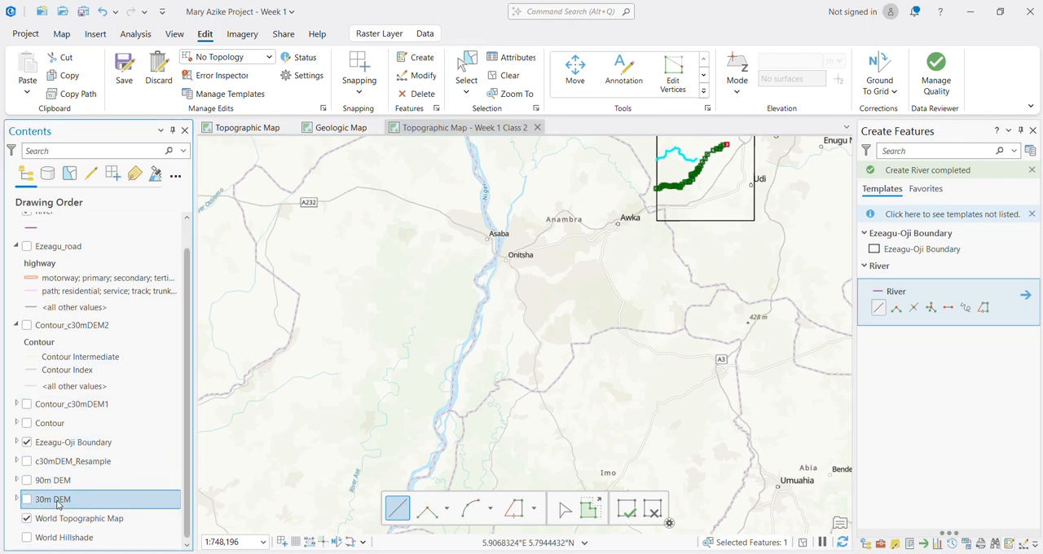
{"action": "right_click", "coordinate": [58, 502]}
{"action": "left_click", "coordinate": [122, 243]}
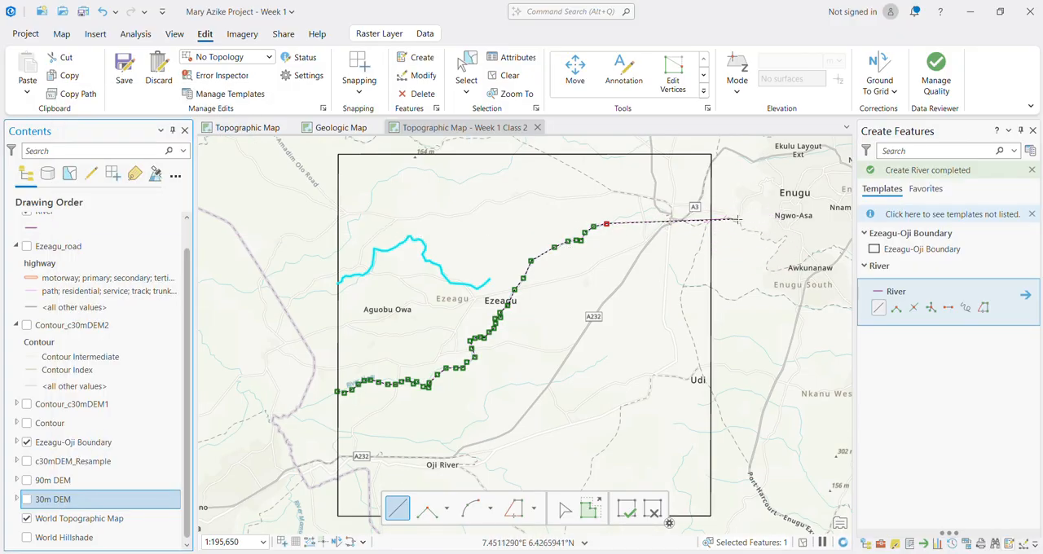
{"action": "scroll", "coordinate": [652, 219], "scroll_direction": "up", "scroll_amount": 5}
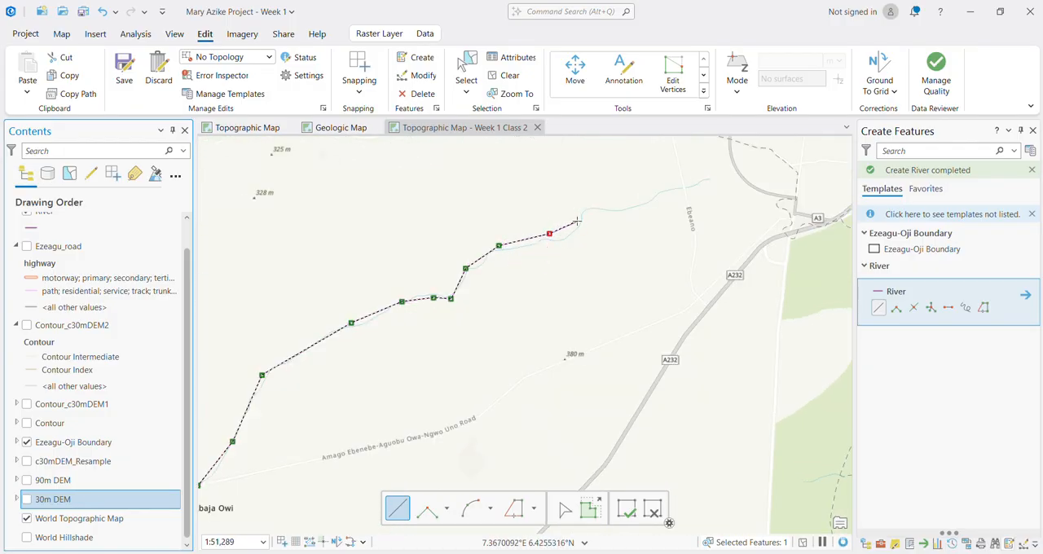
Step: Undo the last two sketch vertices, retrace the river more closely to its northeastern end beyond Ebeano, and finish the River line
{"action": "key", "text": "ctrl+z"}
{"action": "key", "text": "ctrl+z"}
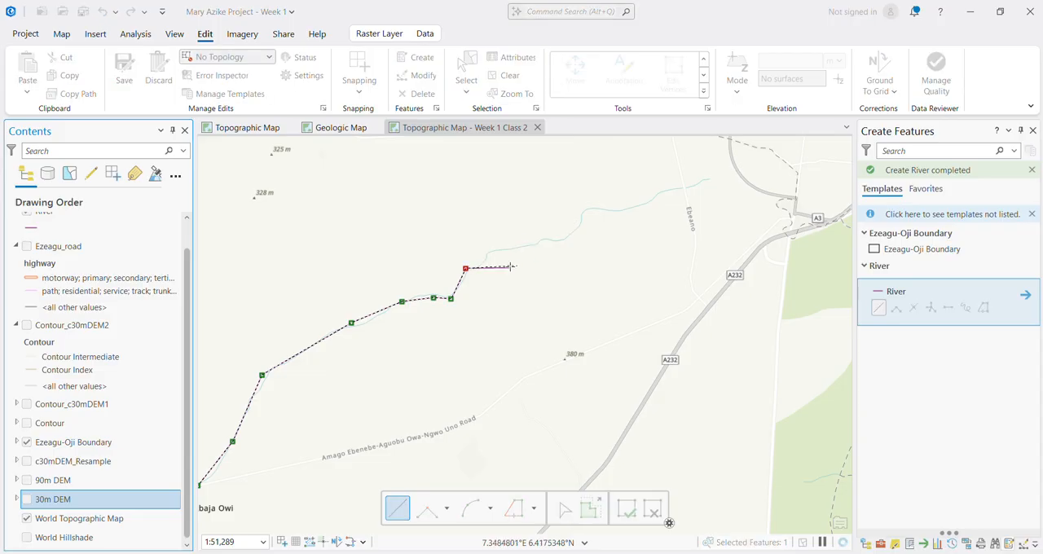
{"action": "left_click", "coordinate": [477, 268]}
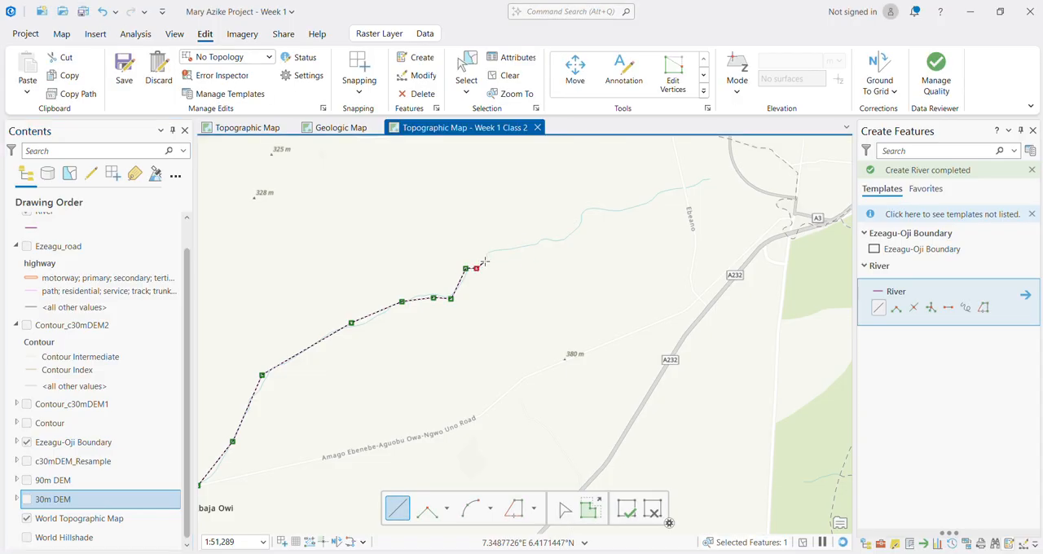
{"action": "left_click", "coordinate": [485, 260]}
{"action": "left_click", "coordinate": [488, 253]}
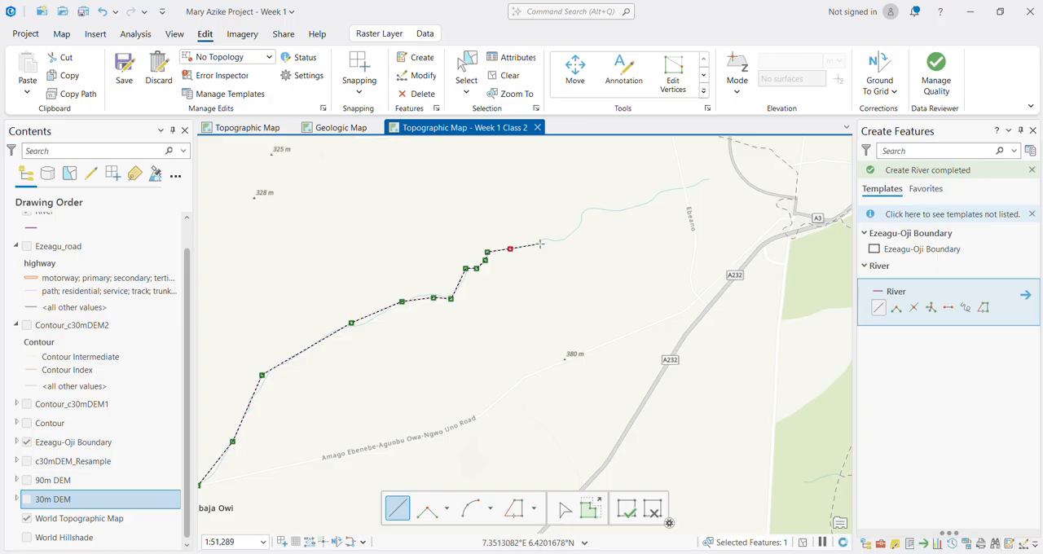
{"action": "left_click", "coordinate": [538, 242]}
{"action": "left_click", "coordinate": [547, 239]}
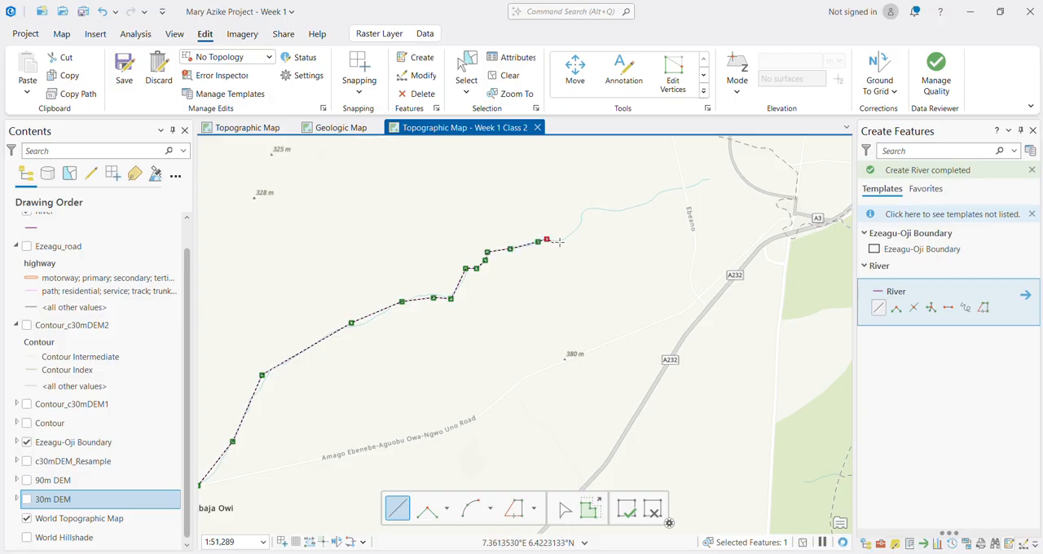
{"action": "left_click", "coordinate": [559, 242]}
{"action": "left_click", "coordinate": [578, 229]}
{"action": "left_click", "coordinate": [582, 214]}
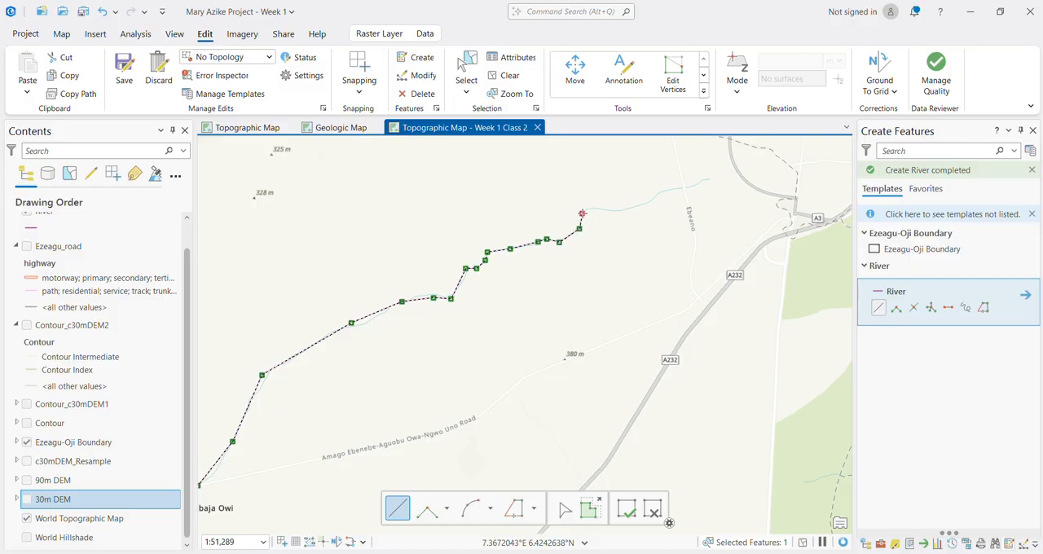
{"action": "left_click", "coordinate": [617, 210]}
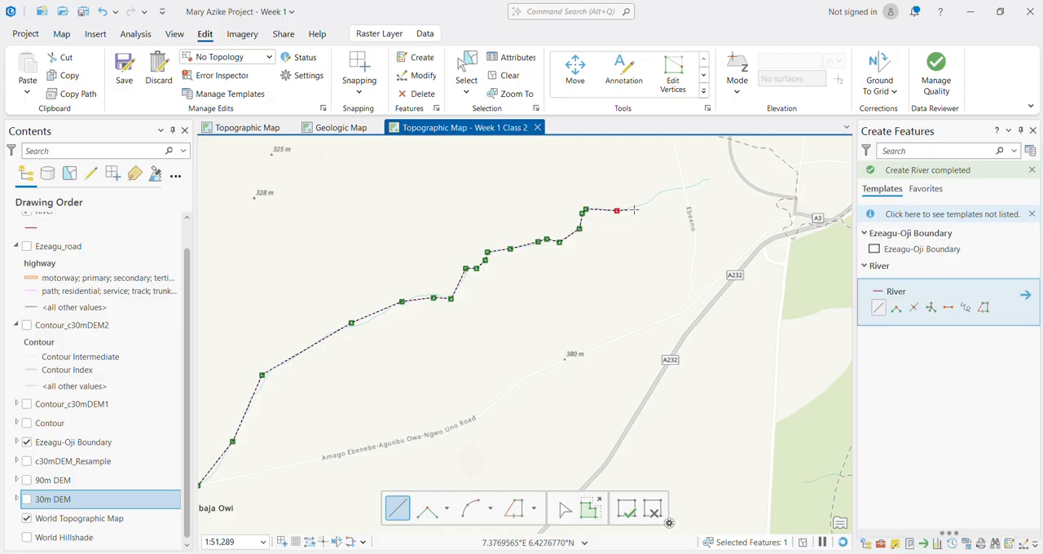
{"action": "left_click", "coordinate": [634, 208]}
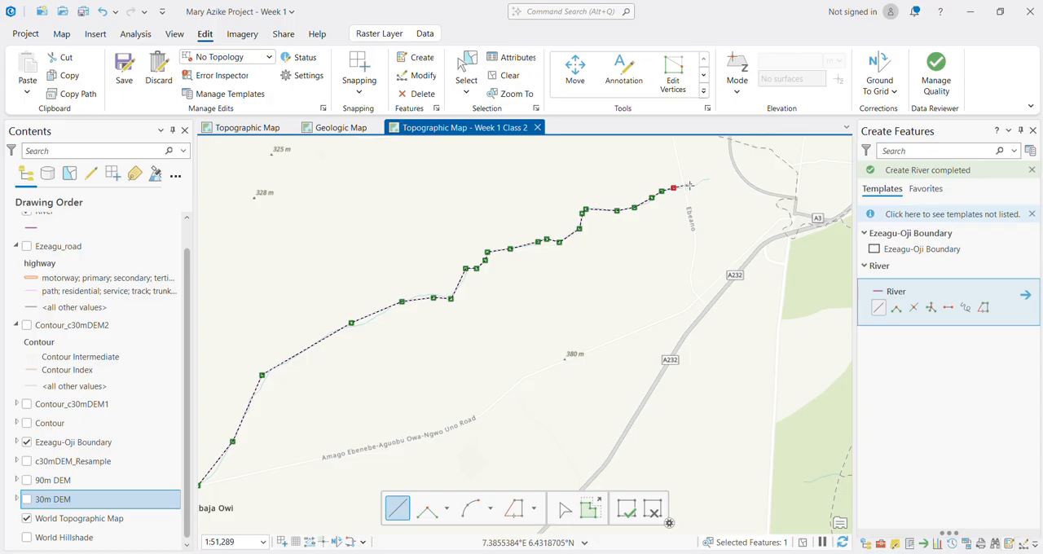
{"action": "left_click", "coordinate": [687, 188]}
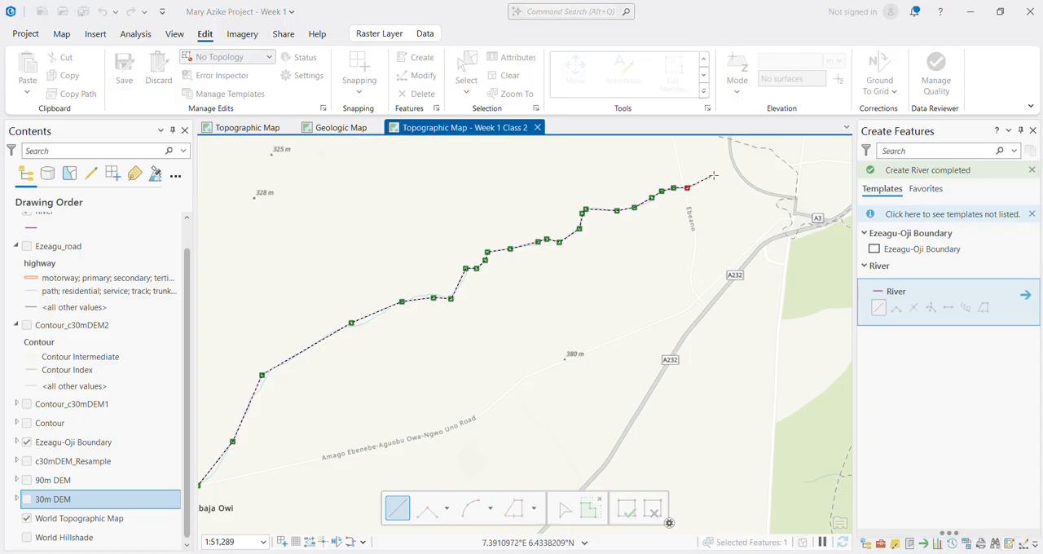
{"action": "double_click", "coordinate": [713, 176]}
Step: Start a River line at the western boundary edge northwest of Oji River and trace the basemap river east to the A232 road
{"action": "scroll", "coordinate": [690, 211], "scroll_direction": "down", "scroll_amount": 10}
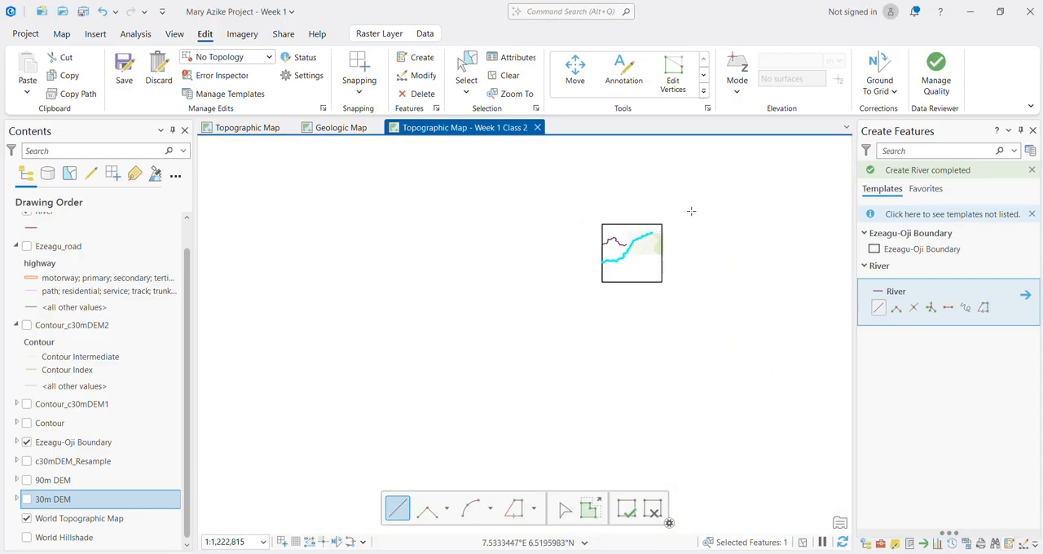
{"action": "scroll", "coordinate": [690, 211], "scroll_direction": "up", "scroll_amount": 7}
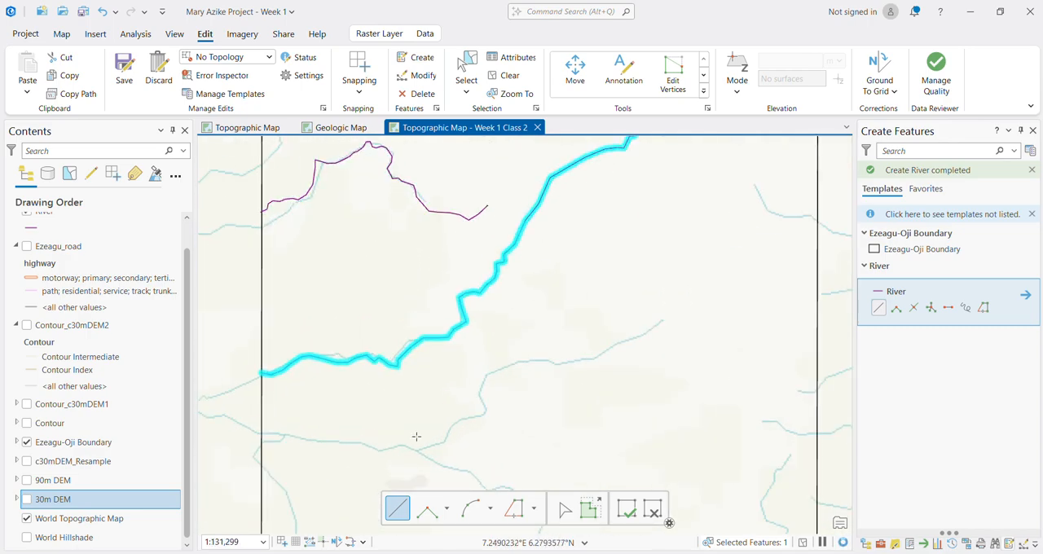
{"action": "left_click", "coordinate": [261, 432]}
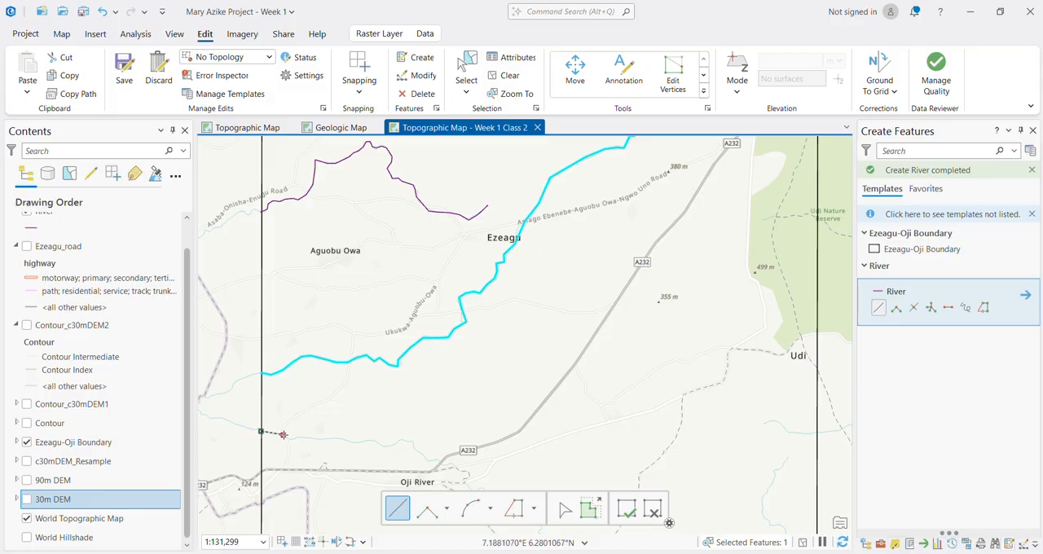
{"action": "left_click", "coordinate": [292, 441]}
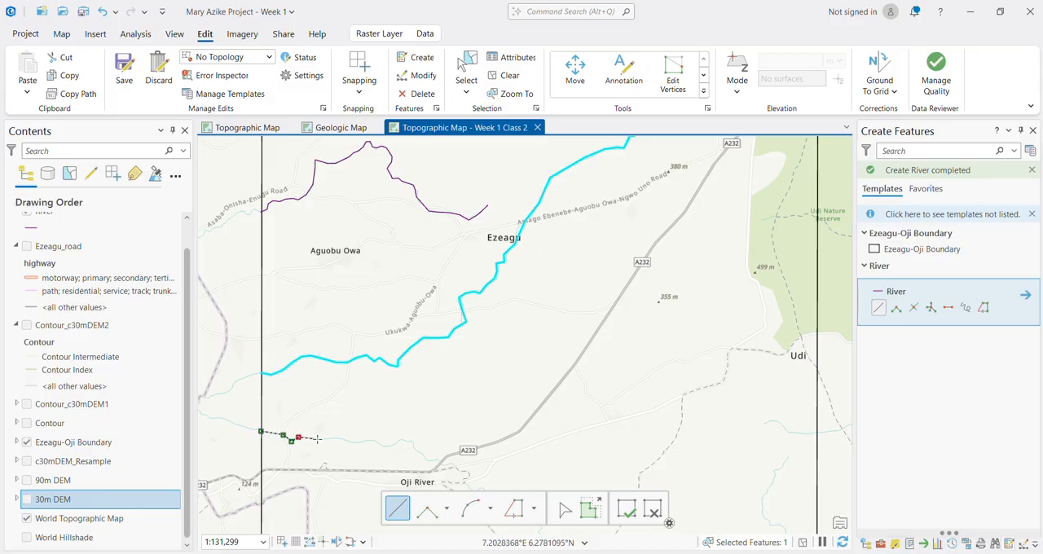
{"action": "left_click", "coordinate": [334, 439]}
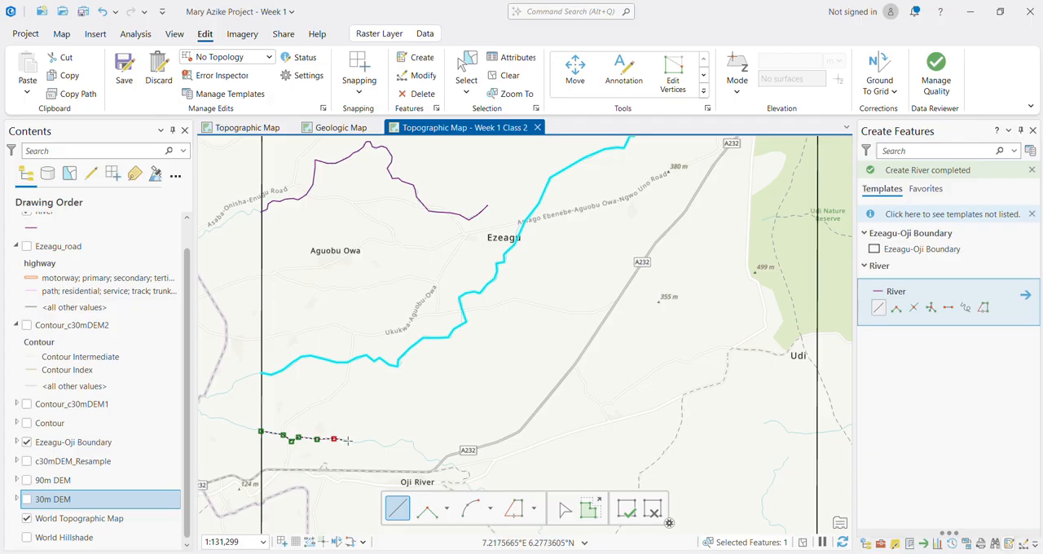
{"action": "left_click", "coordinate": [347, 442]}
{"action": "left_click", "coordinate": [367, 440]}
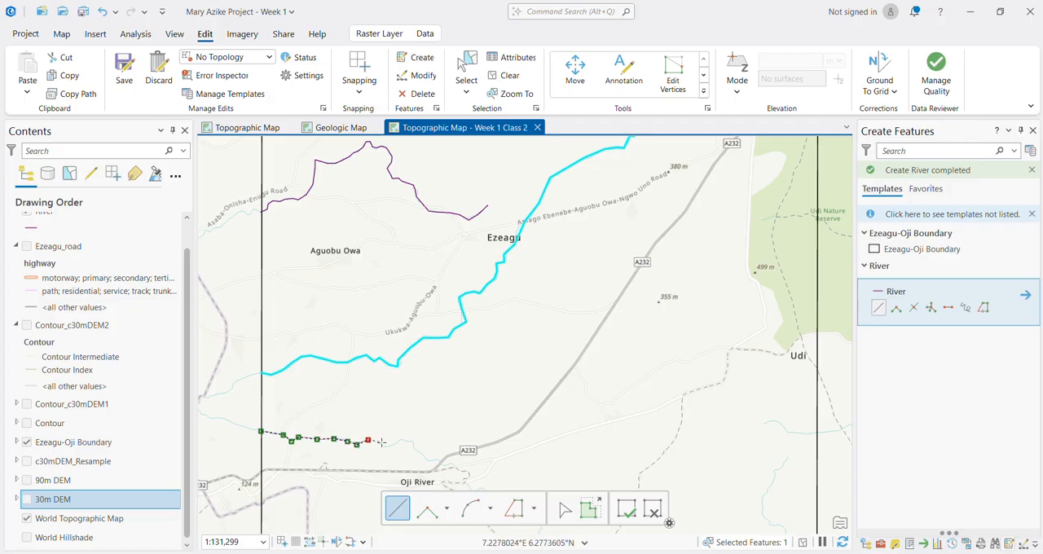
{"action": "left_click", "coordinate": [380, 446]}
{"action": "left_click", "coordinate": [400, 441]}
{"action": "left_click", "coordinate": [413, 442]}
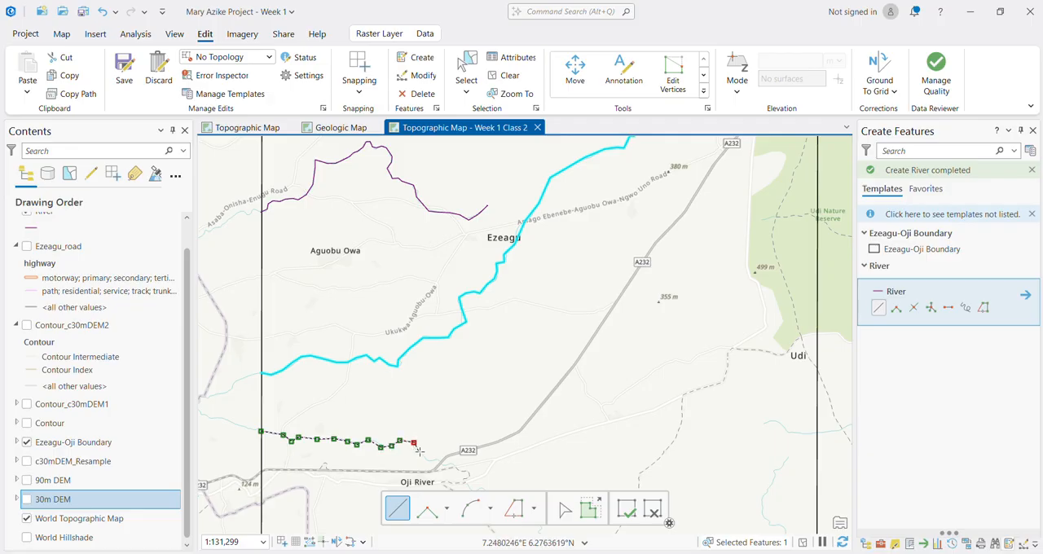
{"action": "left_click", "coordinate": [436, 462]}
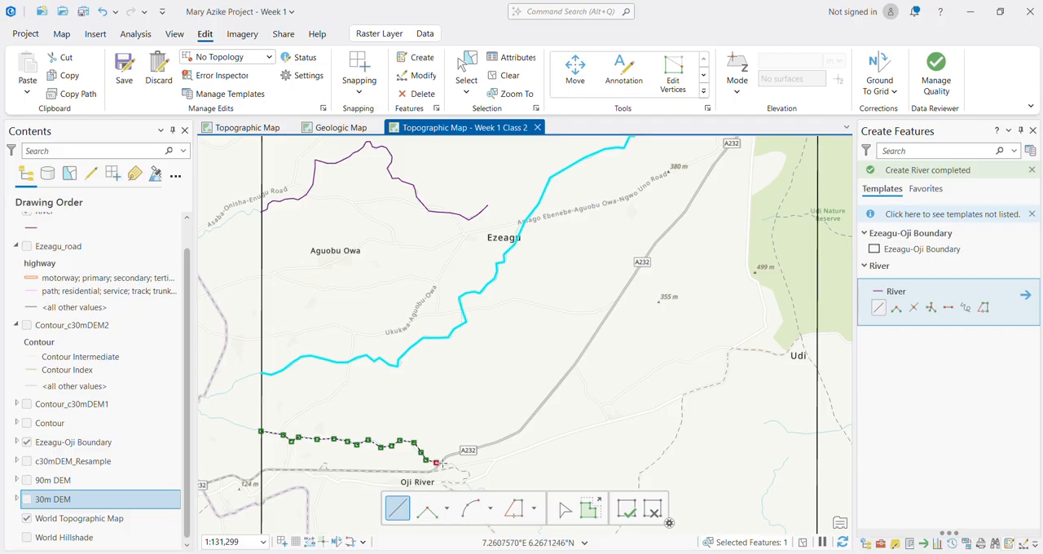
Step: Continue the River sketch across the A232 road and along the river's bends southeast of Oji River
{"action": "scroll", "coordinate": [440, 463], "scroll_direction": "down", "scroll_amount": 4}
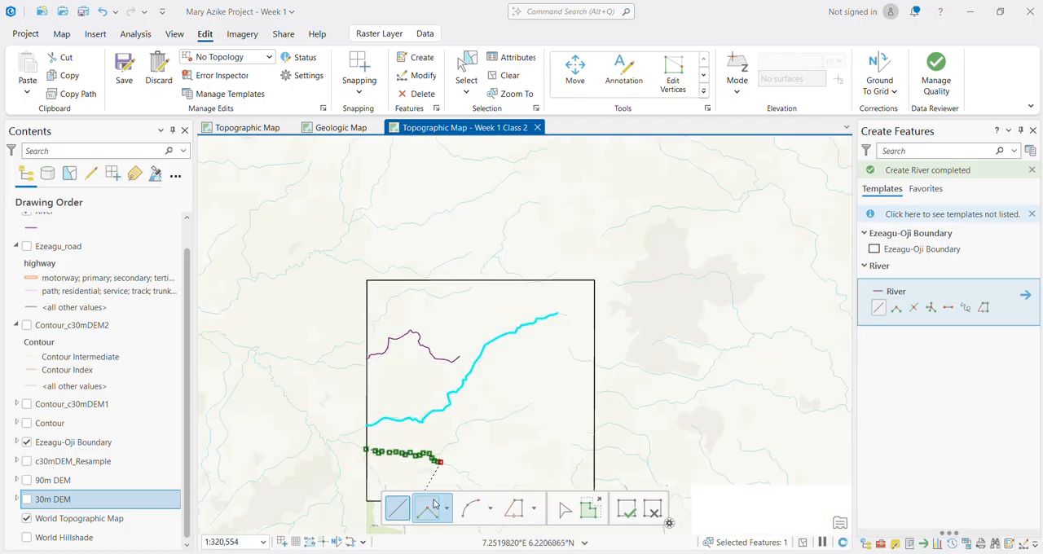
{"action": "scroll", "coordinate": [433, 484], "scroll_direction": "up", "scroll_amount": 6}
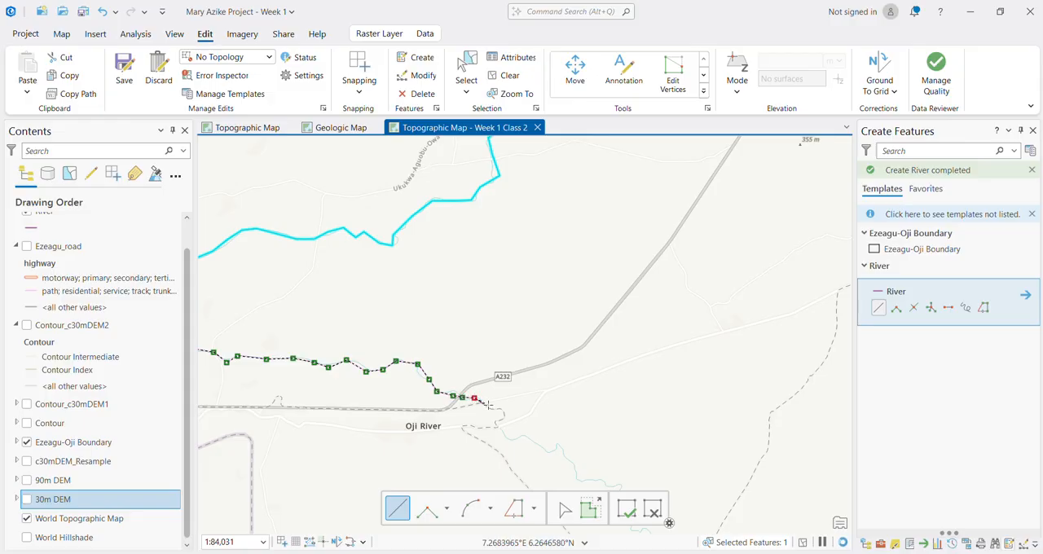
{"action": "left_click", "coordinate": [486, 404]}
{"action": "left_click", "coordinate": [504, 413]}
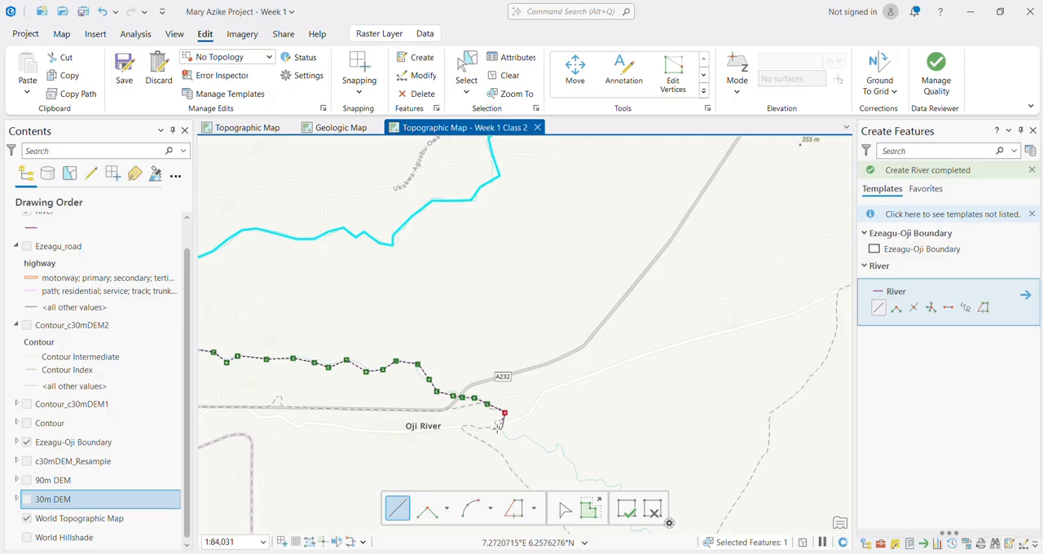
{"action": "left_click", "coordinate": [495, 421]}
{"action": "left_click", "coordinate": [515, 438]}
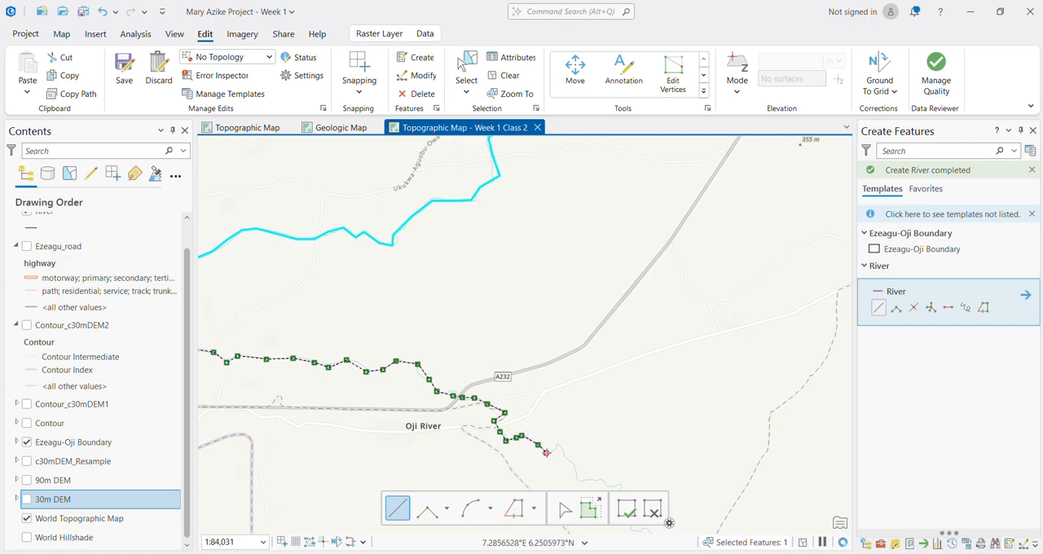
{"action": "left_click", "coordinate": [557, 446]}
{"action": "left_click", "coordinate": [574, 464]}
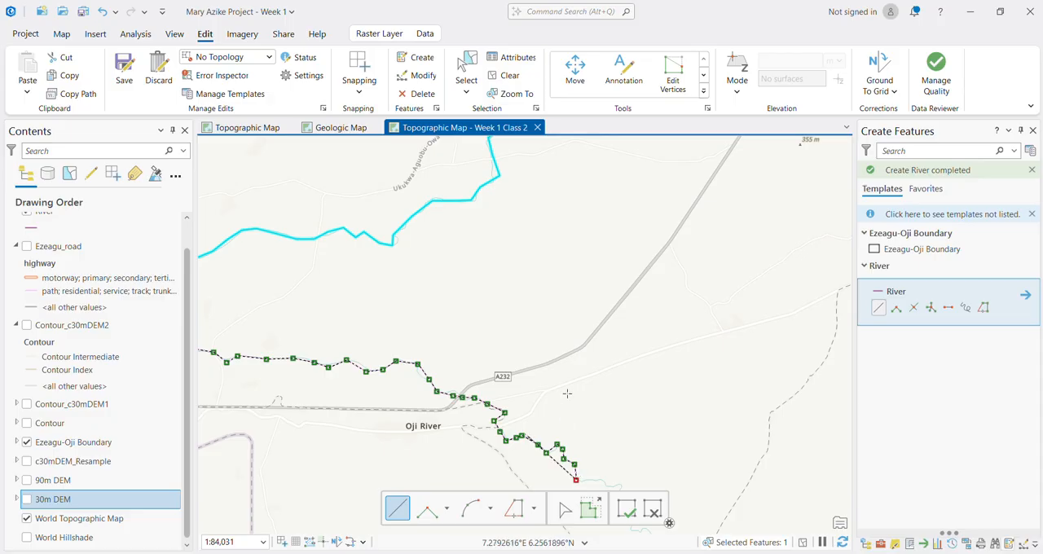
Step: Trace the remaining river meanders southeast to the southern boundary edge and finish the River line
{"action": "scroll", "coordinate": [569, 489], "scroll_direction": "down", "scroll_amount": 2}
{"action": "scroll", "coordinate": [568, 489], "scroll_direction": "up", "scroll_amount": 4}
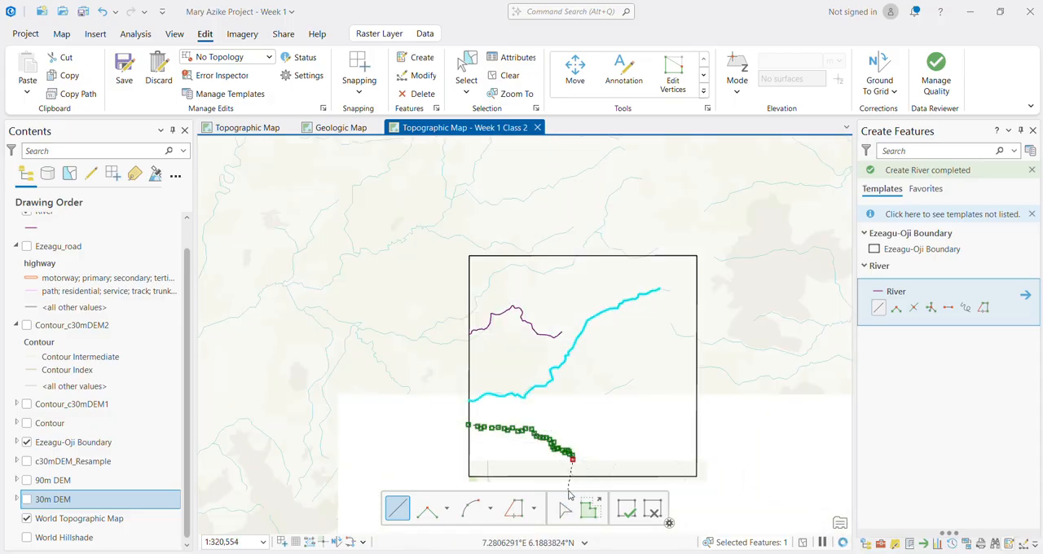
{"action": "scroll", "coordinate": [613, 372], "scroll_direction": "up", "scroll_amount": 2}
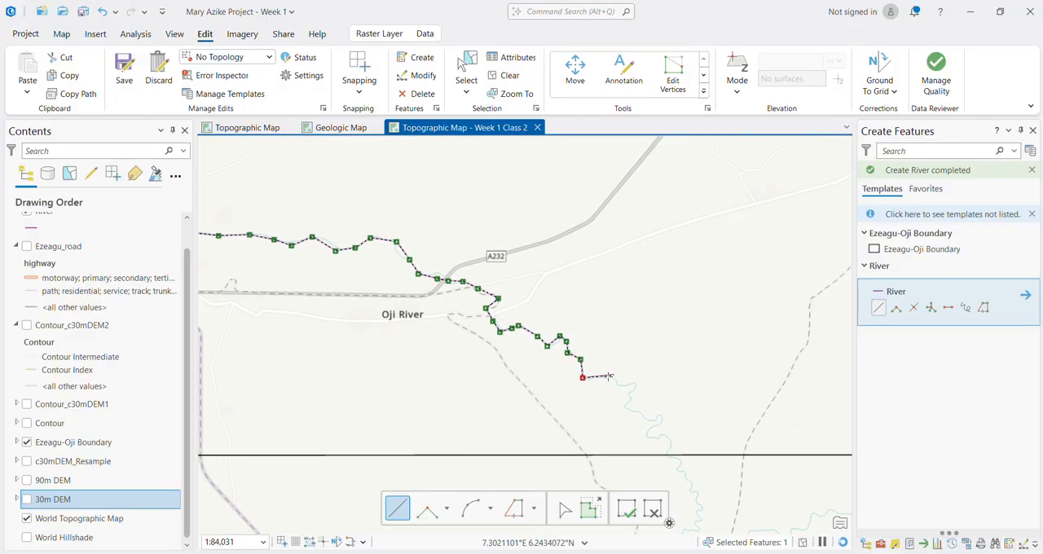
{"action": "left_click", "coordinate": [596, 378]}
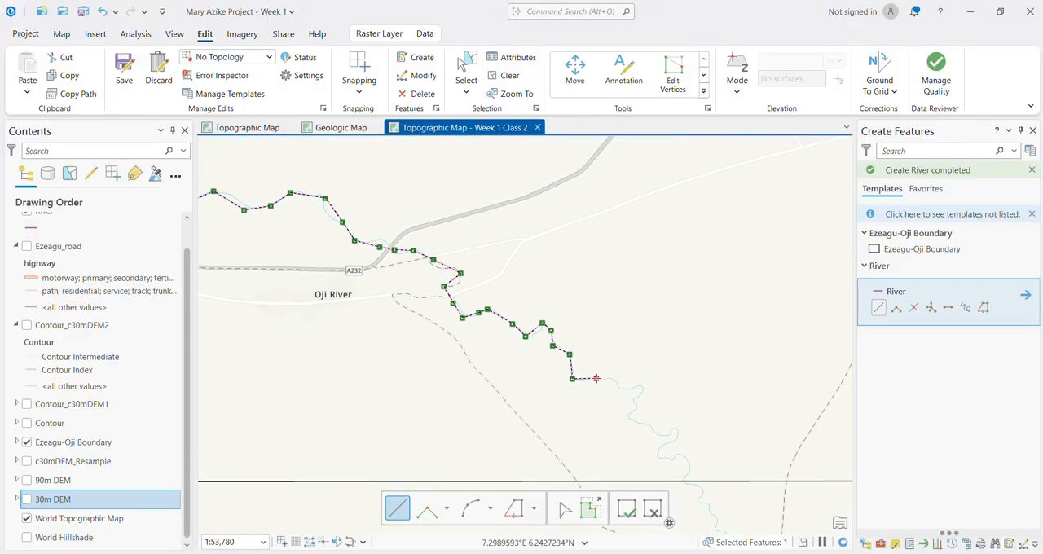
{"action": "left_click", "coordinate": [607, 380]}
{"action": "left_click", "coordinate": [617, 383]}
{"action": "left_click", "coordinate": [624, 388]}
{"action": "left_click", "coordinate": [640, 386]}
{"action": "left_click", "coordinate": [644, 393]}
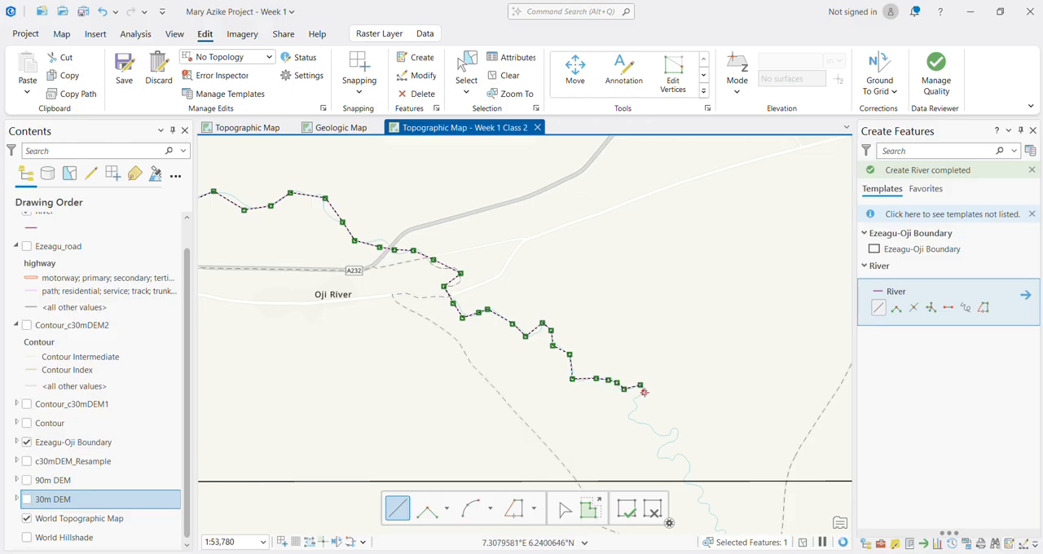
{"action": "left_click", "coordinate": [634, 401]}
{"action": "left_click", "coordinate": [636, 409]}
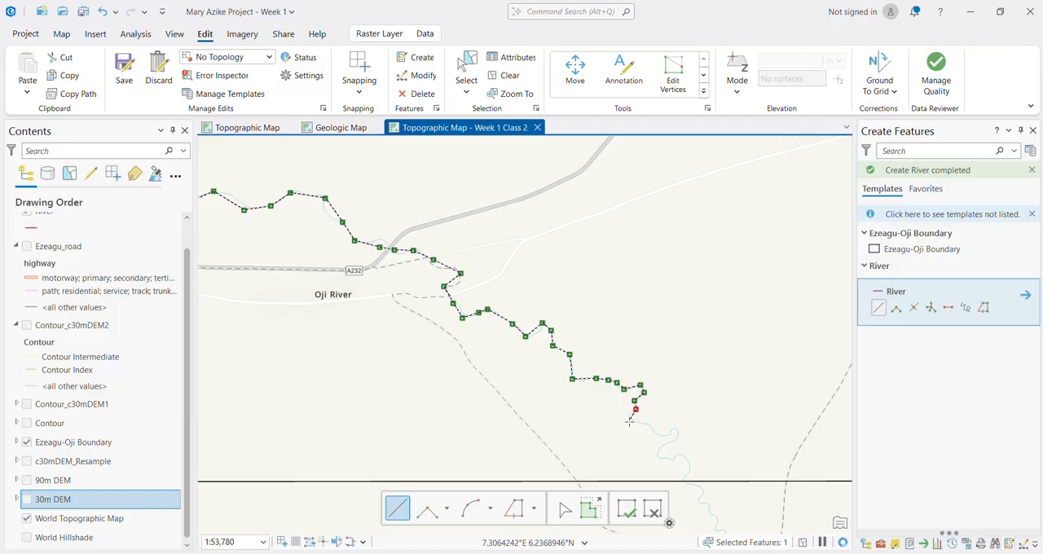
{"action": "left_click", "coordinate": [639, 423]}
{"action": "left_click", "coordinate": [672, 432]}
{"action": "left_click", "coordinate": [677, 429]}
{"action": "left_click", "coordinate": [668, 441]}
{"action": "left_click", "coordinate": [658, 451]}
{"action": "left_click", "coordinate": [659, 457]}
{"action": "left_click", "coordinate": [666, 461]}
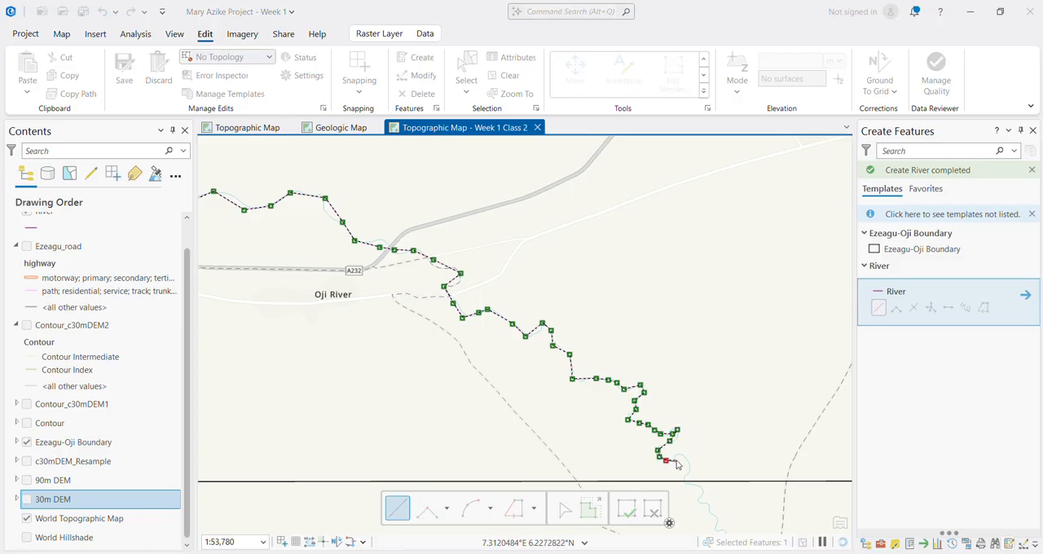
{"action": "left_click", "coordinate": [678, 457]}
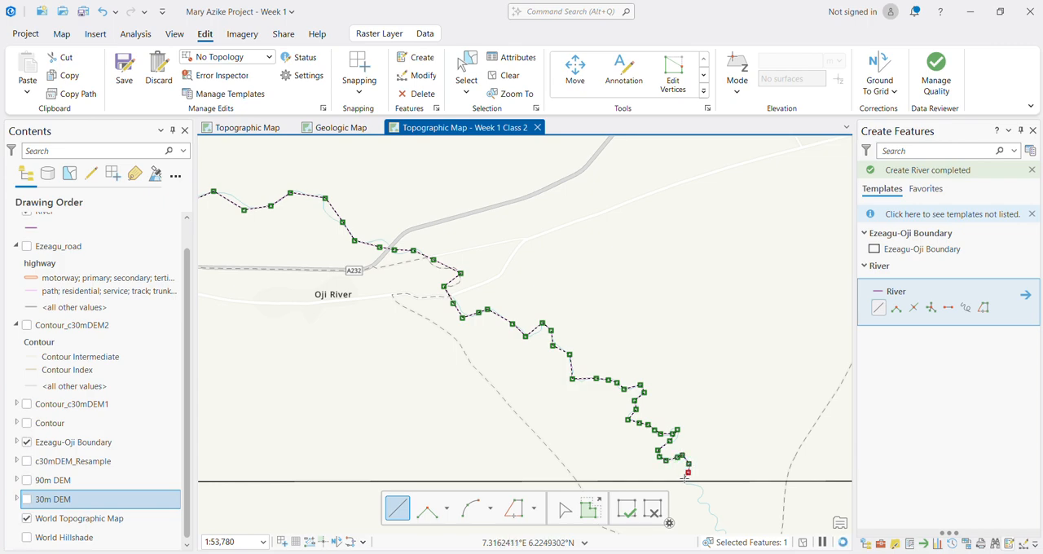
{"action": "key", "text": "F2"}
Step: Trace the tributary as a River line from its junction north of Oji River, northeast across the A232 road to its end, and finish it
{"action": "scroll", "coordinate": [516, 402], "scroll_direction": "down", "scroll_amount": 4}
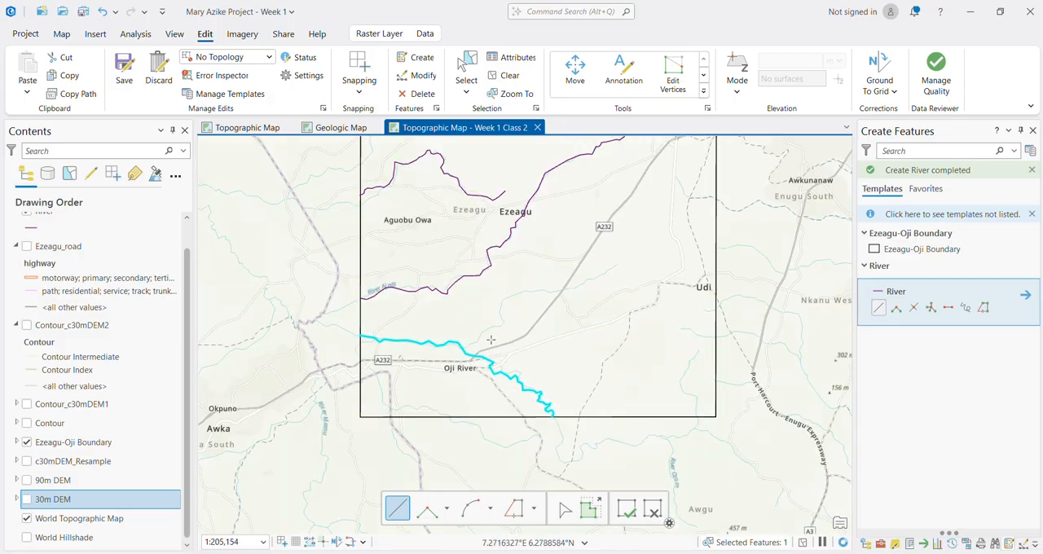
{"action": "scroll", "coordinate": [388, 369], "scroll_direction": "up", "scroll_amount": 4}
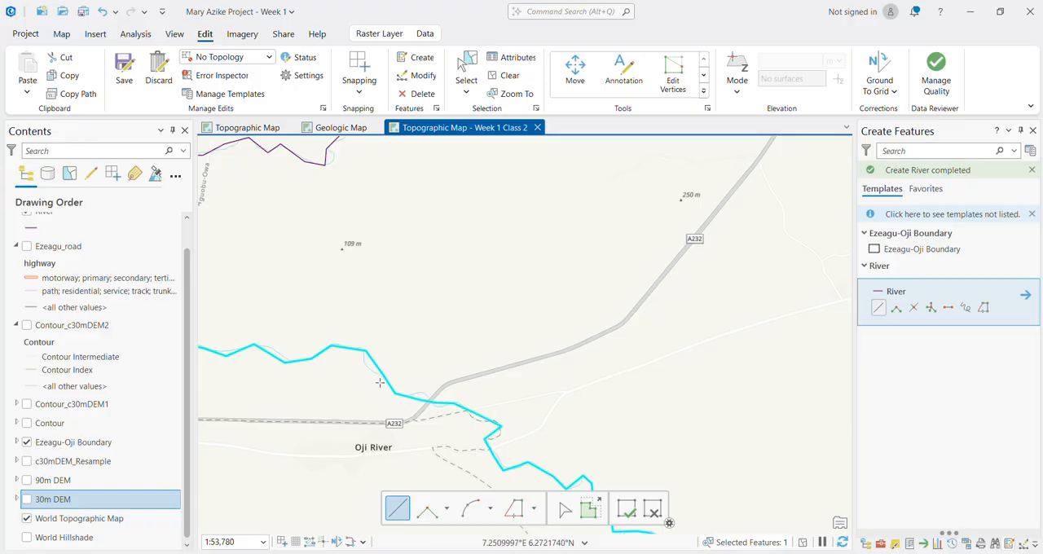
{"action": "scroll", "coordinate": [399, 417], "scroll_direction": "down", "scroll_amount": 2}
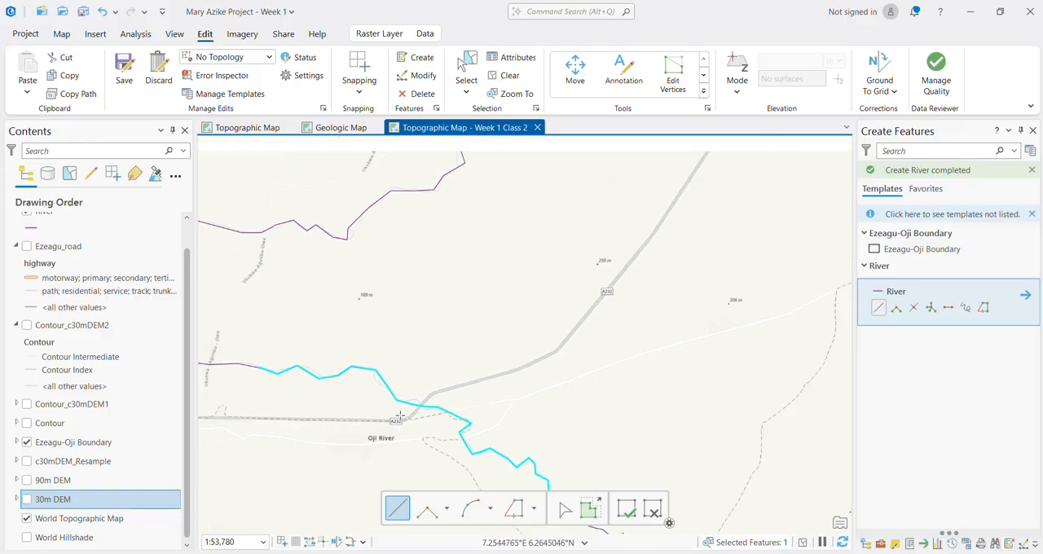
{"action": "scroll", "coordinate": [399, 404], "scroll_direction": "down", "scroll_amount": 1}
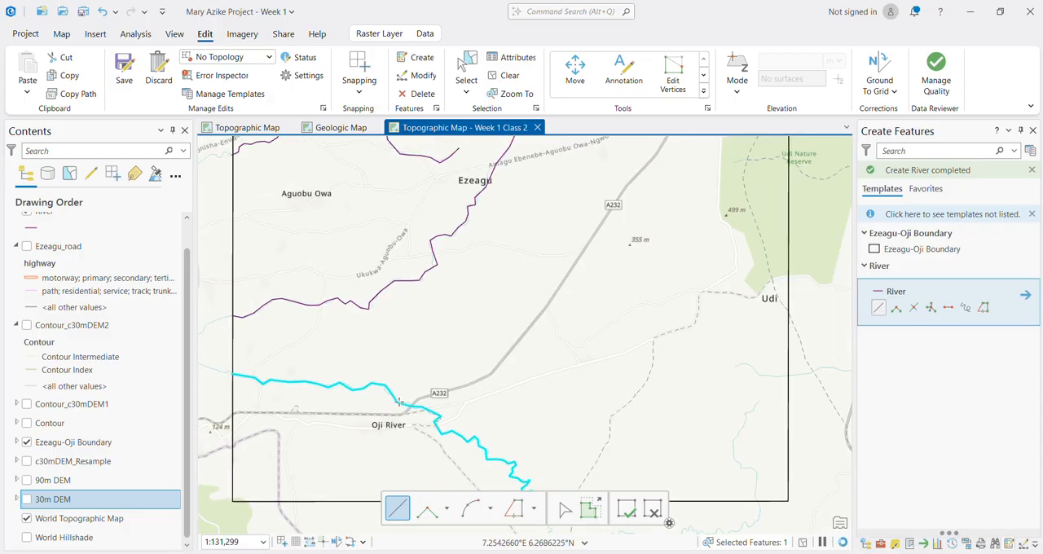
{"action": "scroll", "coordinate": [274, 414], "scroll_direction": "up", "scroll_amount": 5}
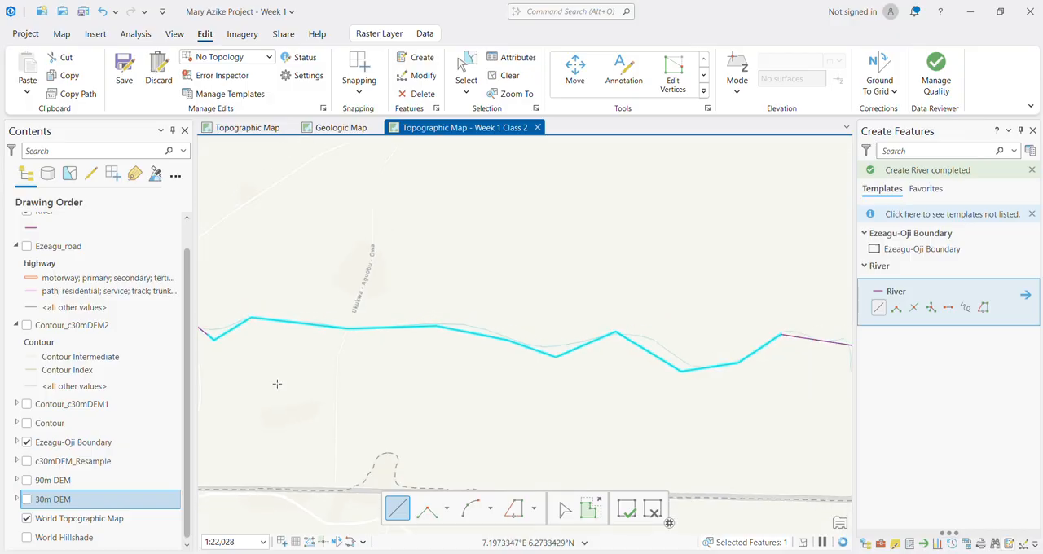
{"action": "scroll", "coordinate": [274, 380], "scroll_direction": "down", "scroll_amount": 5}
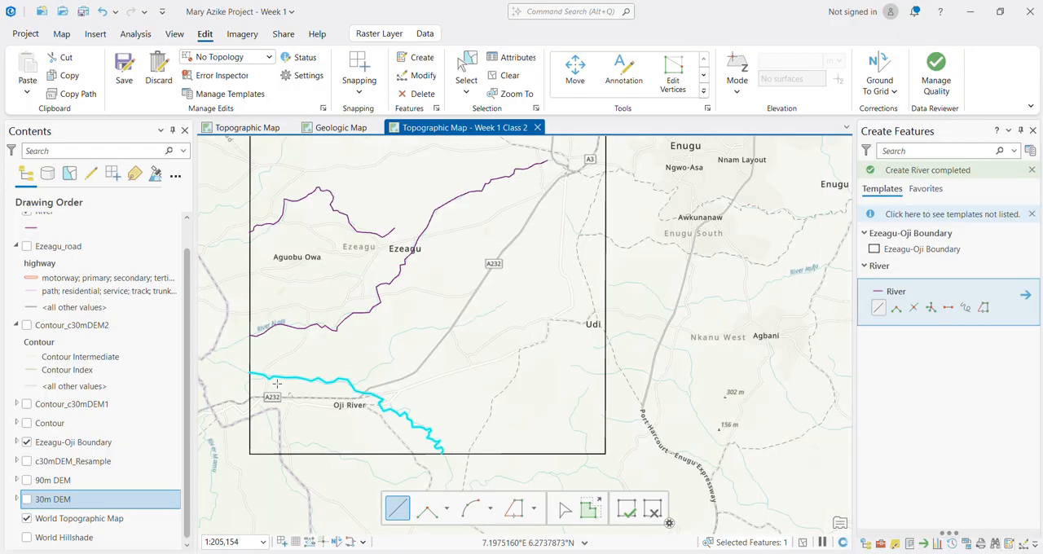
{"action": "left_click", "coordinate": [362, 380]}
{"action": "left_click", "coordinate": [387, 364]}
{"action": "left_click", "coordinate": [392, 349]}
{"action": "left_click", "coordinate": [412, 329]}
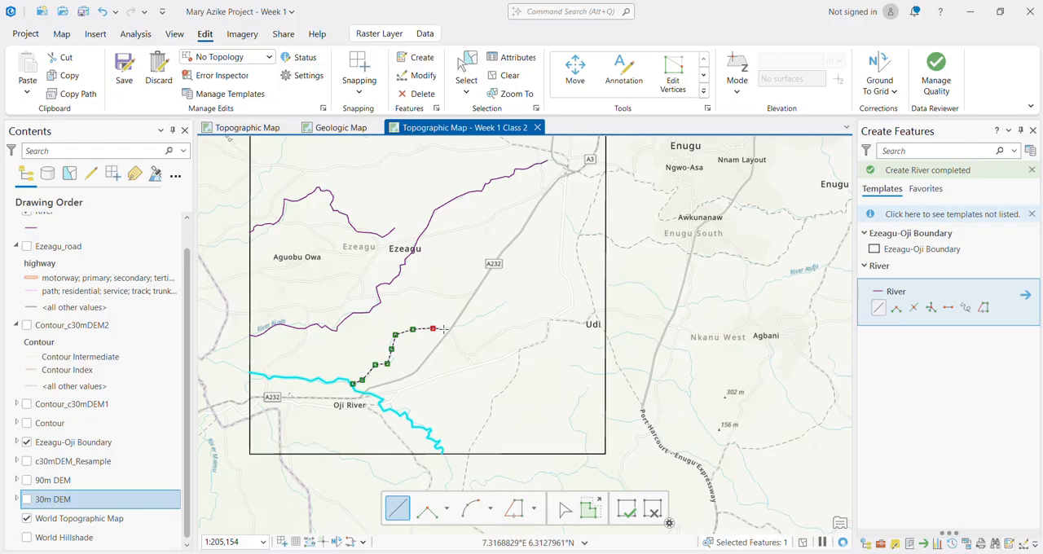
{"action": "left_click", "coordinate": [447, 327]}
{"action": "left_click", "coordinate": [458, 326]}
{"action": "left_click", "coordinate": [471, 322]}
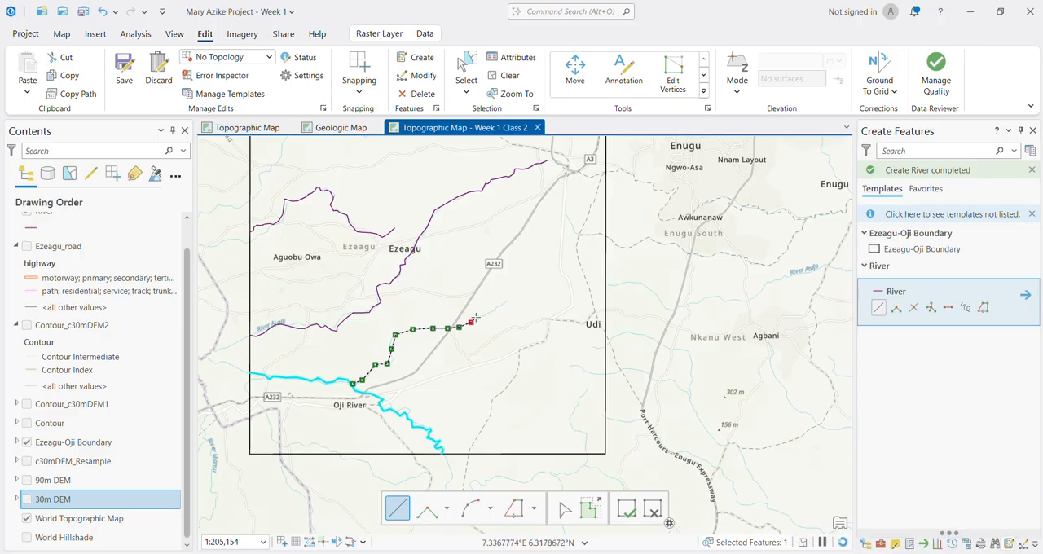
{"action": "left_click", "coordinate": [490, 314]}
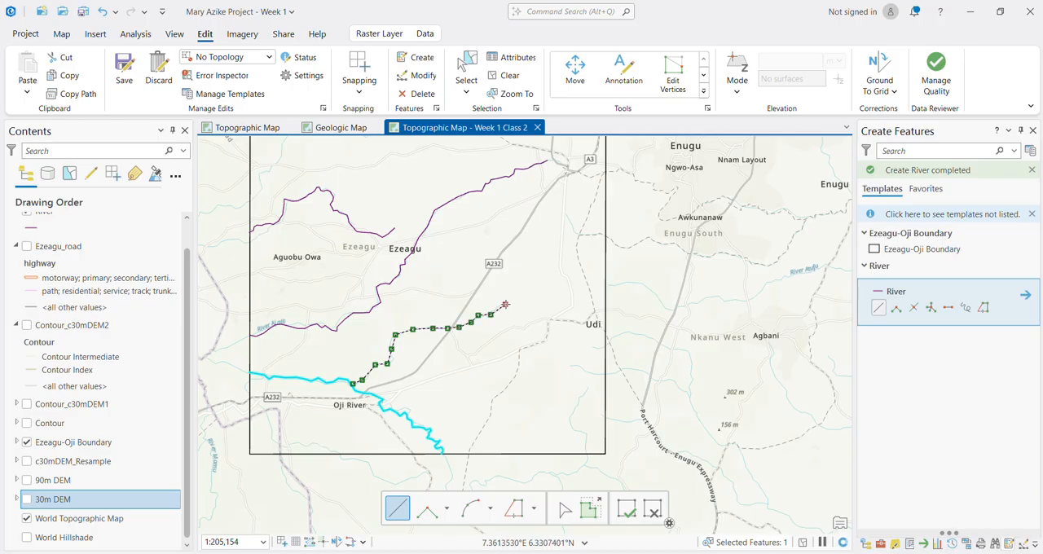
{"action": "double_click", "coordinate": [505, 304]}
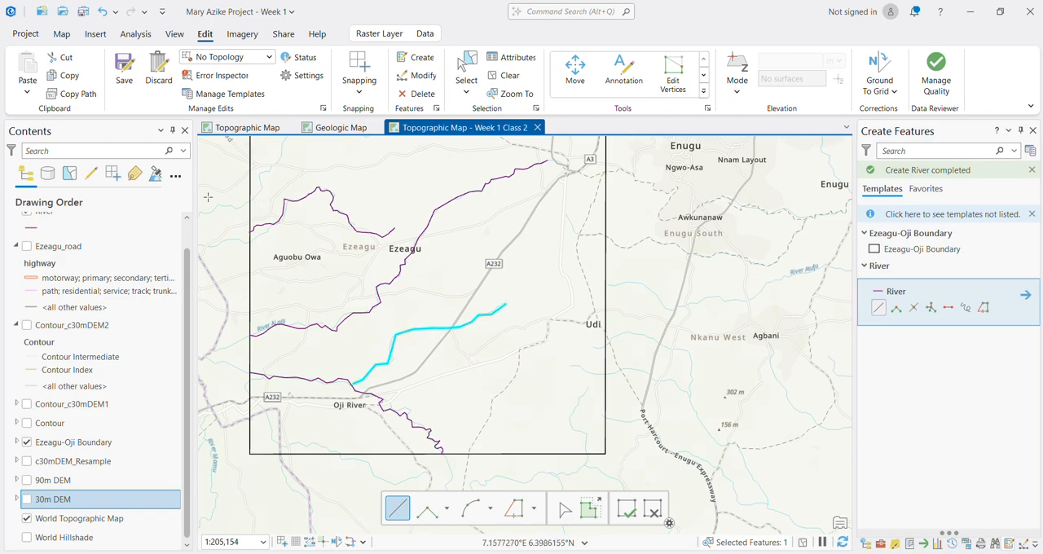
{"action": "left_click", "coordinate": [251, 334]}
{"action": "scroll", "coordinate": [275, 327], "scroll_direction": "up", "scroll_amount": 4}
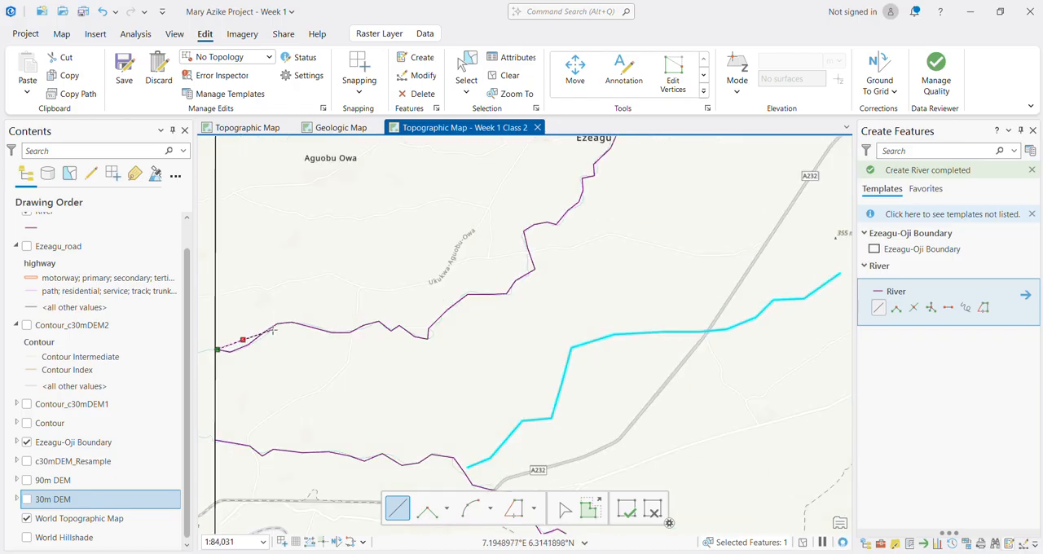
{"action": "scroll", "coordinate": [274, 329], "scroll_direction": "down", "scroll_amount": 4}
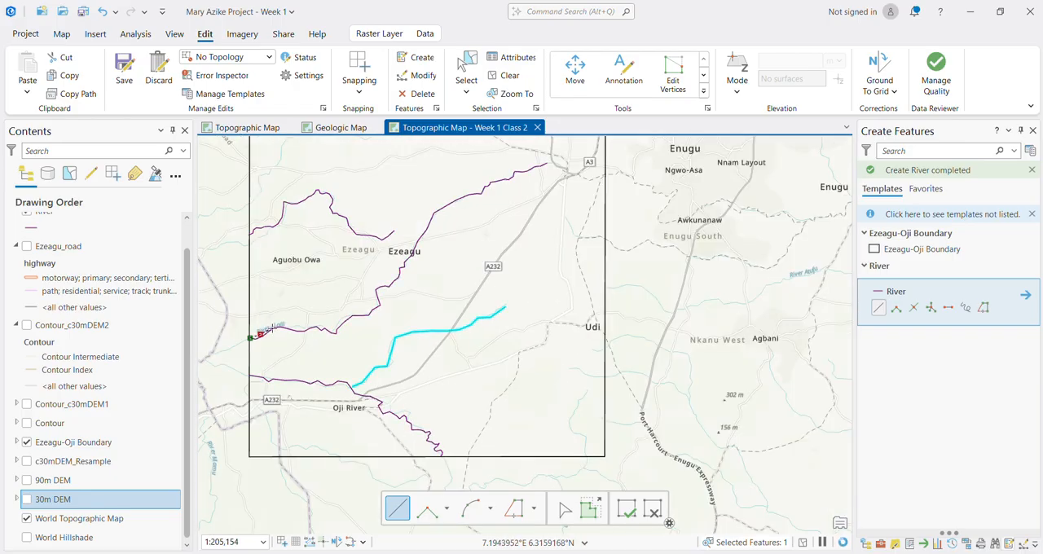
{"action": "left_click", "coordinate": [288, 327]}
{"action": "left_click", "coordinate": [296, 327]}
{"action": "left_click", "coordinate": [303, 327]}
{"action": "left_click", "coordinate": [313, 326]}
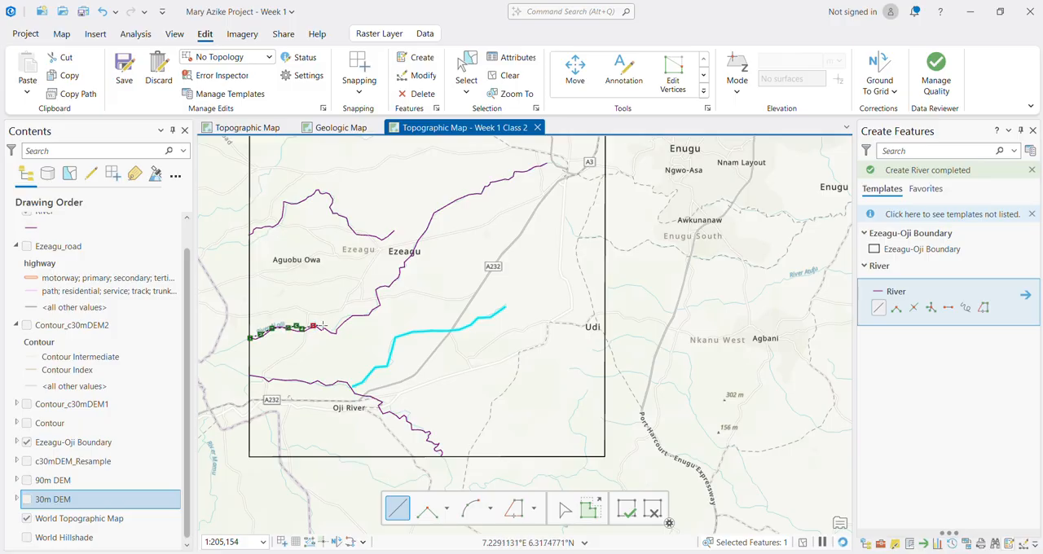
{"action": "left_click", "coordinate": [330, 329]}
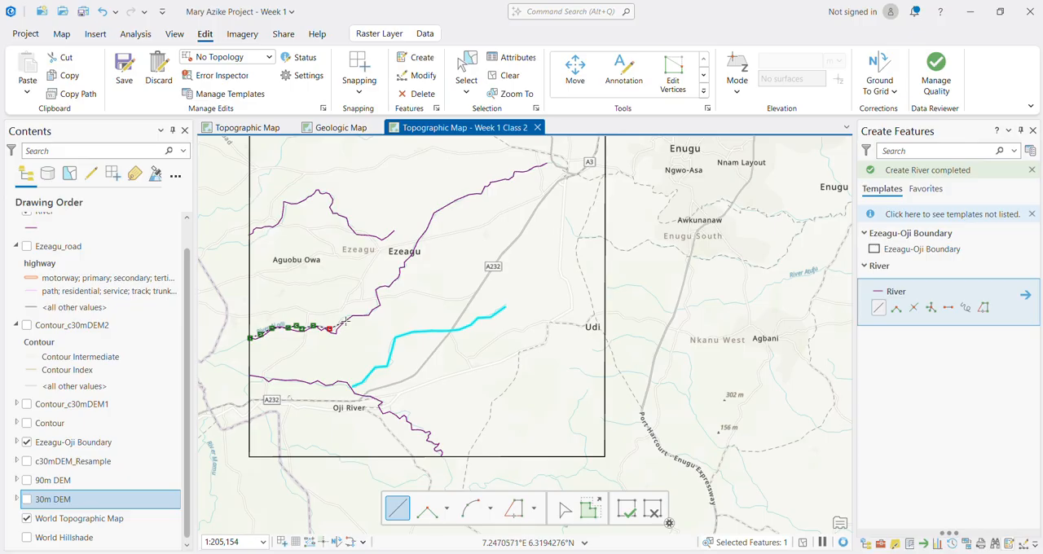
{"action": "left_click", "coordinate": [345, 321]}
{"action": "left_click", "coordinate": [353, 315]}
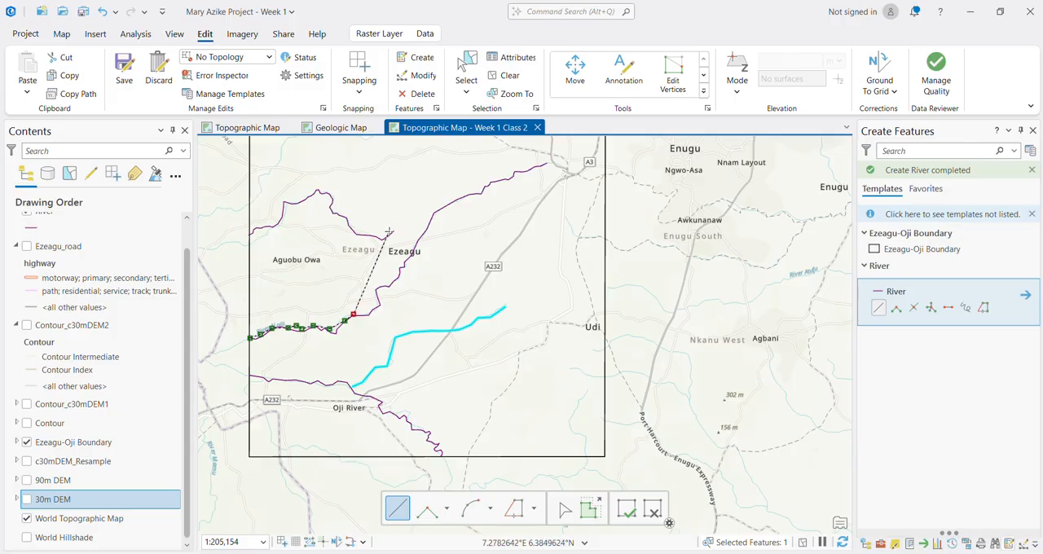
{"action": "key", "text": "ctrl+z"}
{"action": "key", "text": "ctrl+z"}
{"action": "key", "text": "ctrl+z"}
{"action": "key", "text": "ctrl+z"}
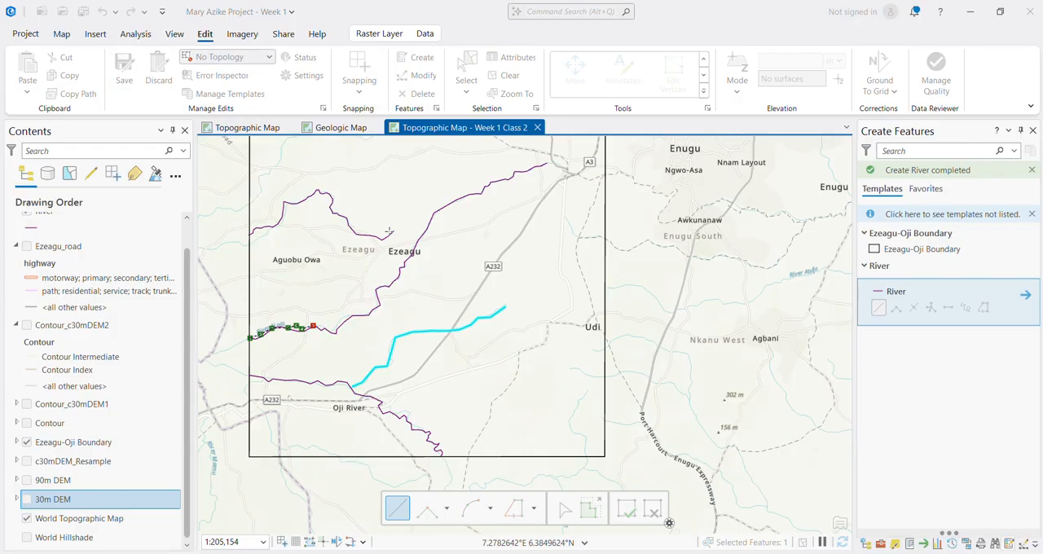
{"action": "key", "text": "ctrl+z"}
{"action": "key", "text": "ctrl+z"}
{"action": "key", "text": "ctrl+z"}
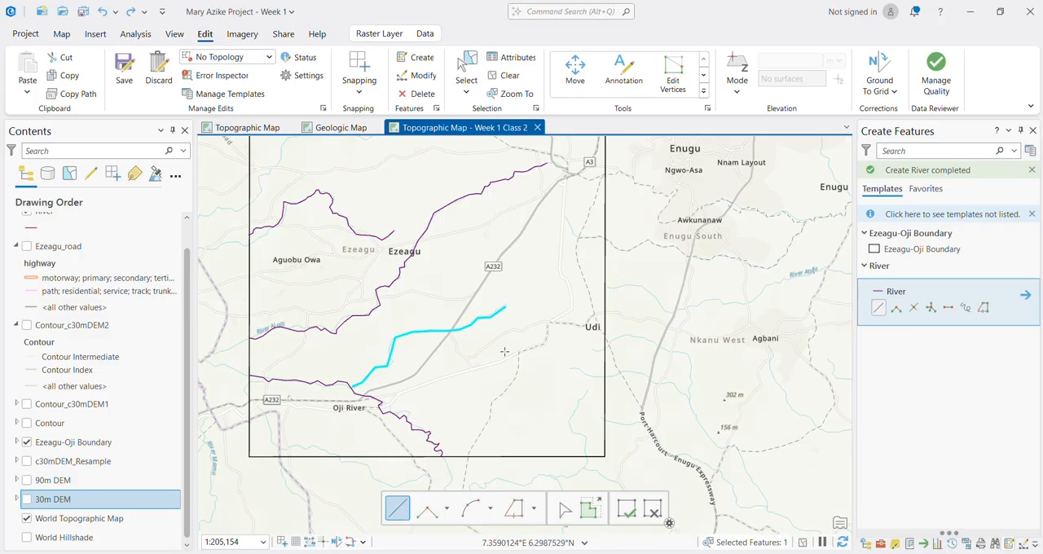
Step: Trace the short basemap river south of Udi down to the southern boundary edge as a River line and finish it
{"action": "left_click", "coordinate": [574, 412]}
{"action": "left_click", "coordinate": [570, 422]}
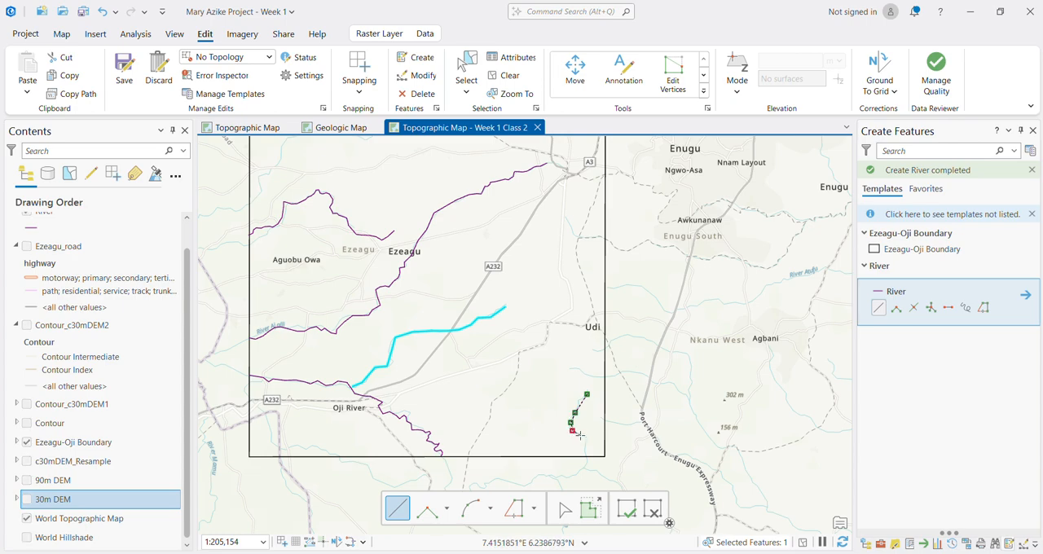
{"action": "left_click", "coordinate": [579, 436]}
{"action": "left_click", "coordinate": [584, 439]}
{"action": "double_click", "coordinate": [585, 456]}
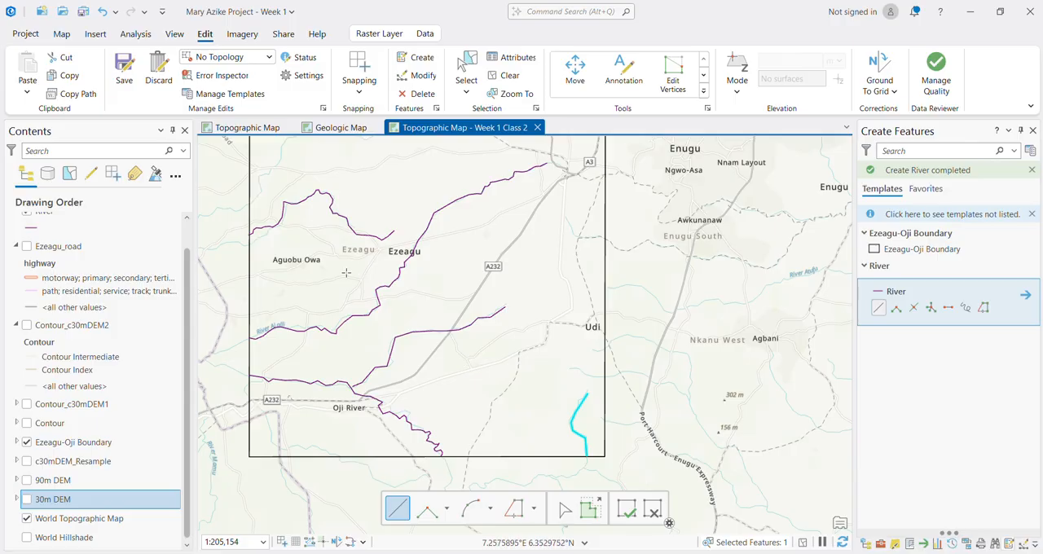
Step: Start a River line at the western boundary edge northwest of Aguobu Owa and trace the northernmost basemap river northeast
{"action": "scroll", "coordinate": [346, 273], "scroll_direction": "down", "scroll_amount": 3}
{"action": "scroll", "coordinate": [326, 218], "scroll_direction": "up", "scroll_amount": 3}
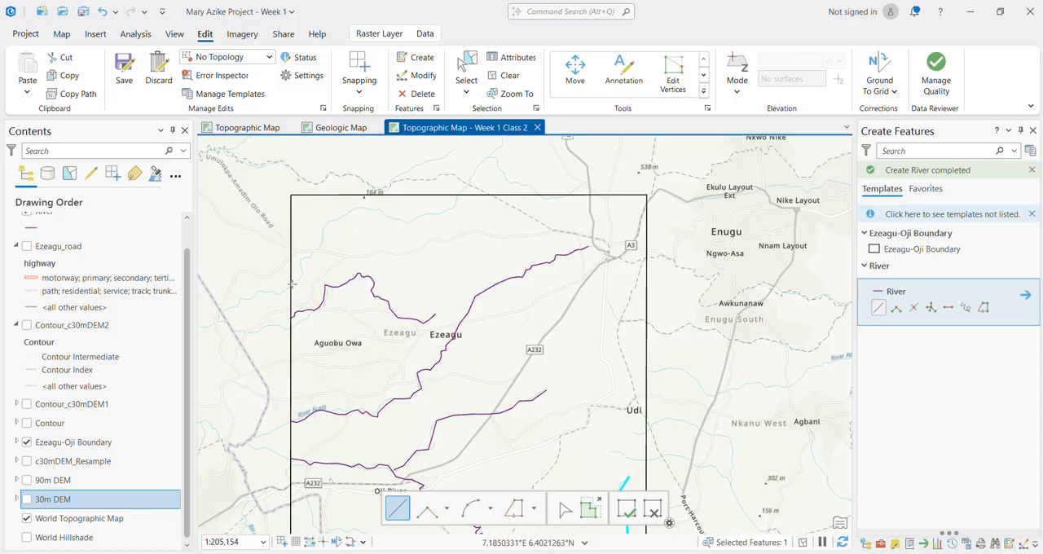
{"action": "left_click", "coordinate": [290, 286]}
{"action": "left_click", "coordinate": [301, 259]}
{"action": "left_click", "coordinate": [309, 255]}
{"action": "left_click", "coordinate": [318, 246]}
{"action": "left_click", "coordinate": [324, 232]}
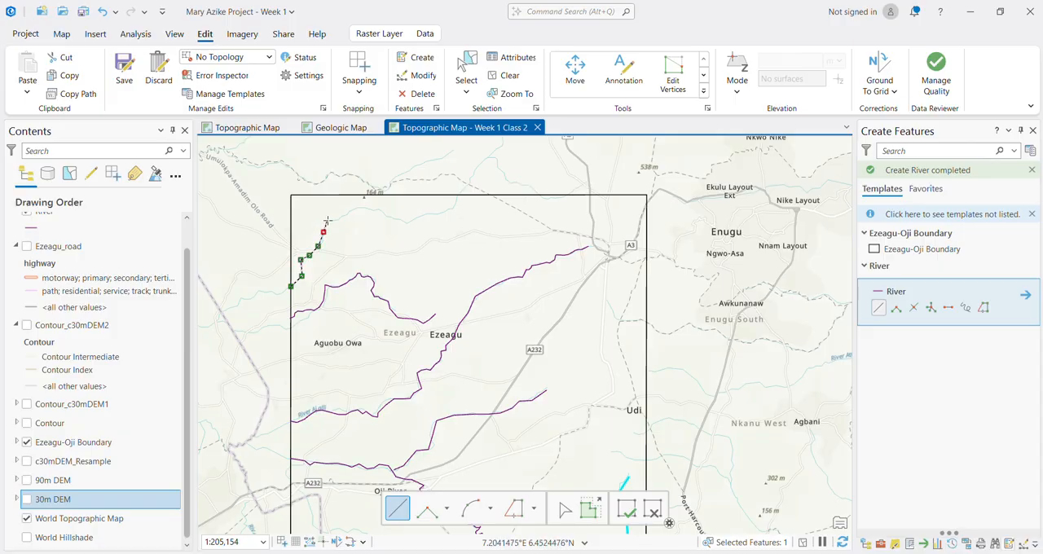
Step: Continue the River sketch east along the northernmost river to the northern boundary edge and finish the line
{"action": "left_click", "coordinate": [326, 220]}
{"action": "left_click", "coordinate": [348, 214]}
{"action": "left_click", "coordinate": [369, 209]}
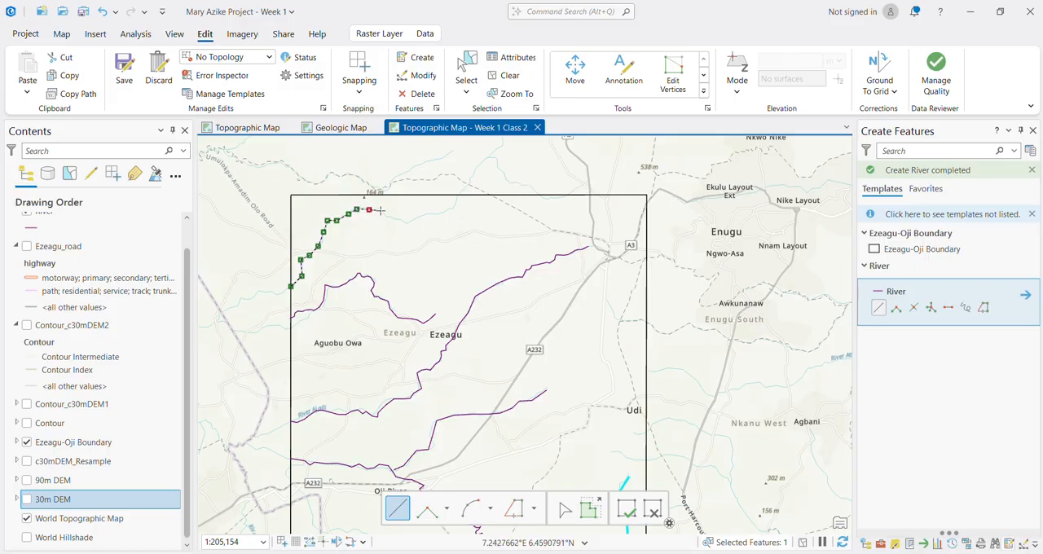
{"action": "left_click", "coordinate": [391, 218]}
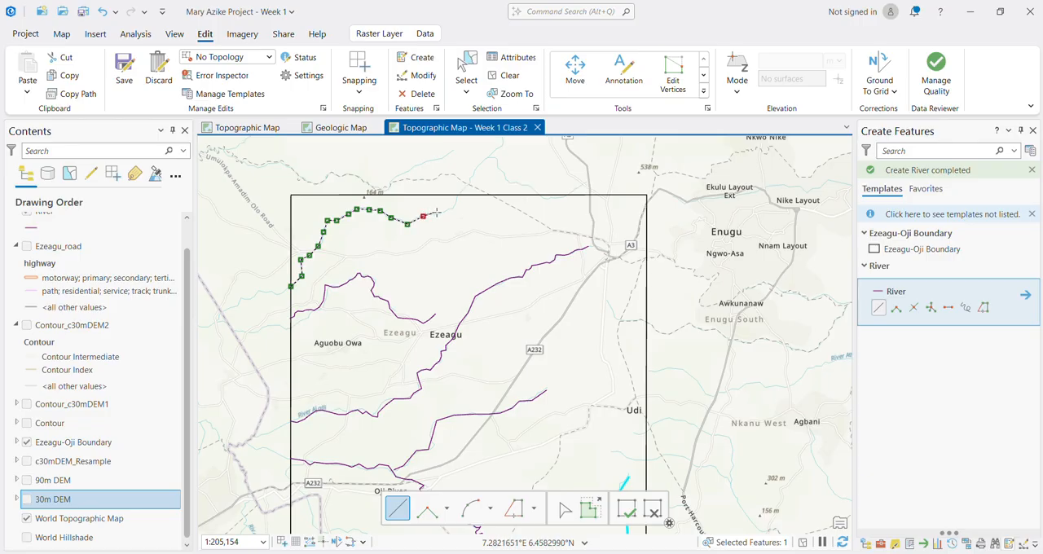
{"action": "left_click", "coordinate": [436, 212]}
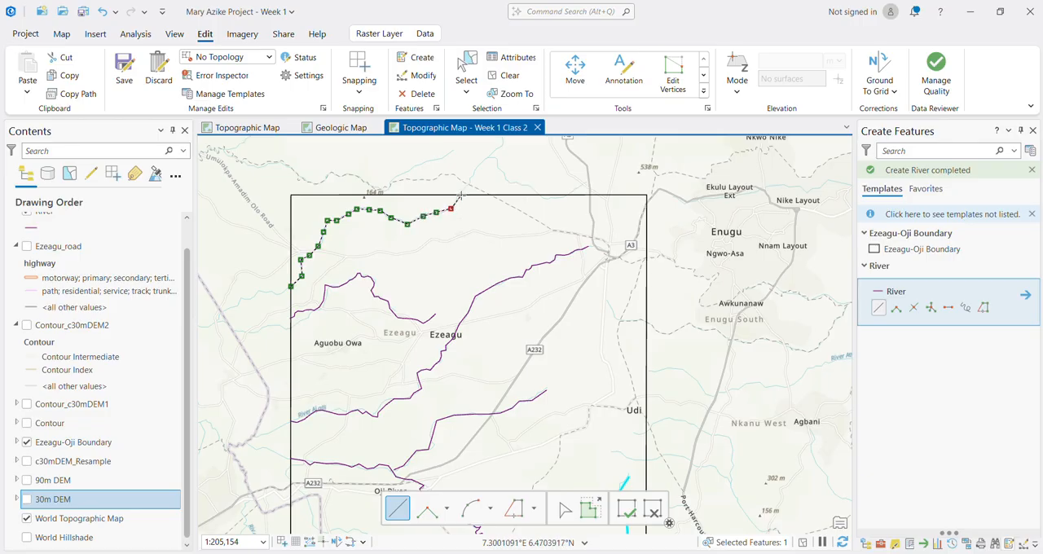
{"action": "double_click", "coordinate": [462, 197]}
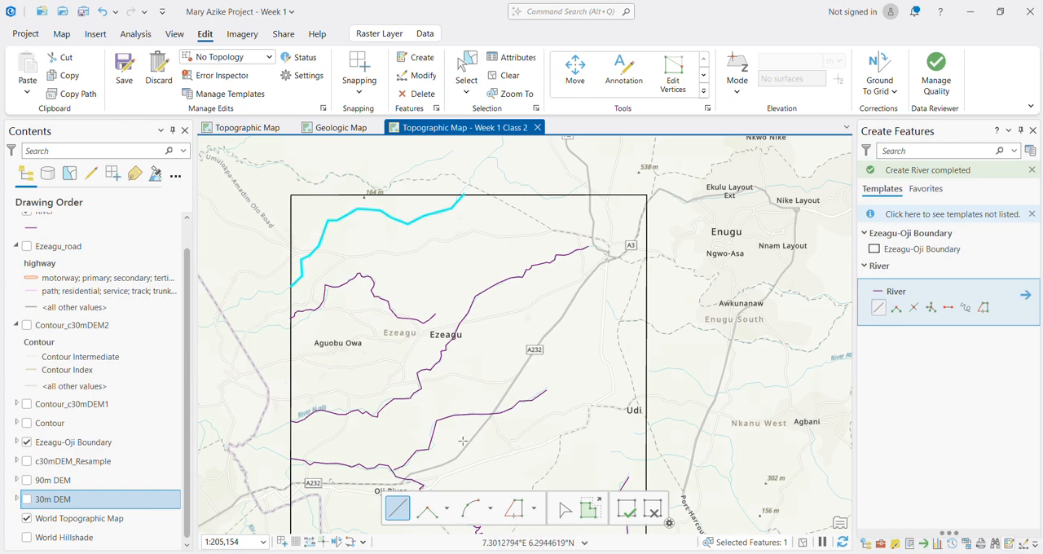
Step: Save all edits to the digitized rivers and end the line sketching
{"action": "scroll", "coordinate": [480, 396], "scroll_direction": "up", "scroll_amount": 1}
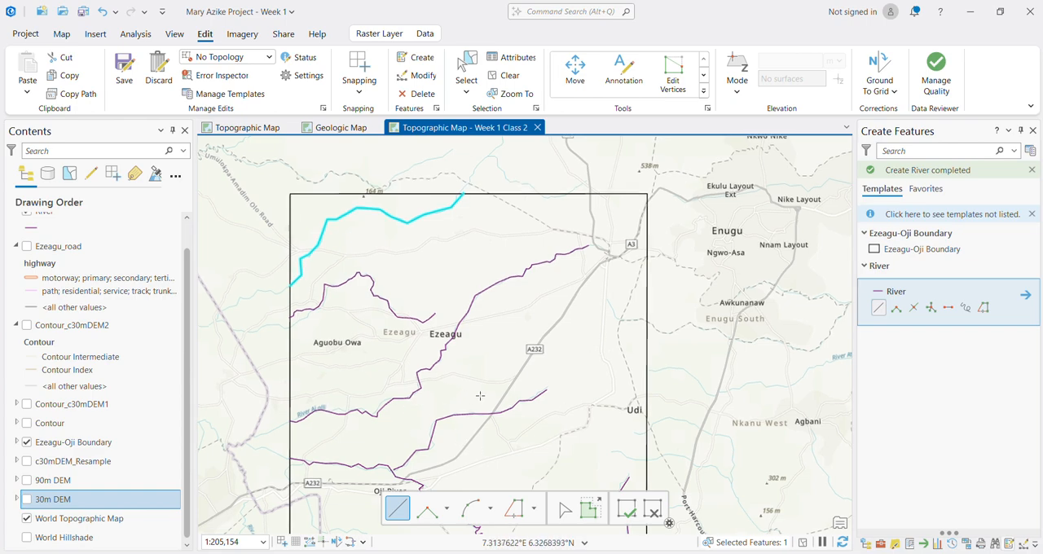
{"action": "scroll", "coordinate": [480, 396], "scroll_direction": "down", "scroll_amount": 1}
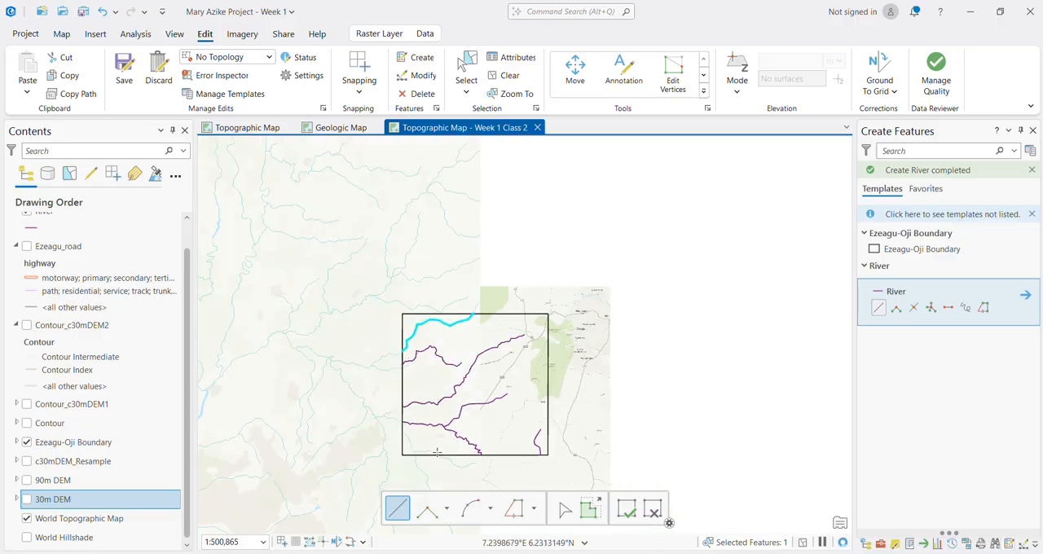
{"action": "scroll", "coordinate": [508, 303], "scroll_direction": "down", "scroll_amount": 1}
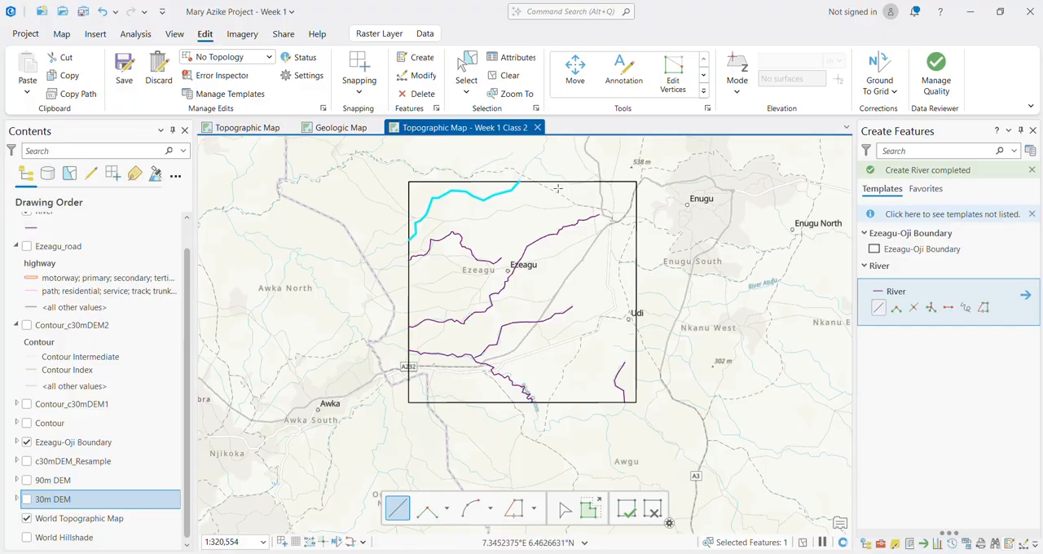
{"action": "scroll", "coordinate": [557, 184], "scroll_direction": "up", "scroll_amount": 1}
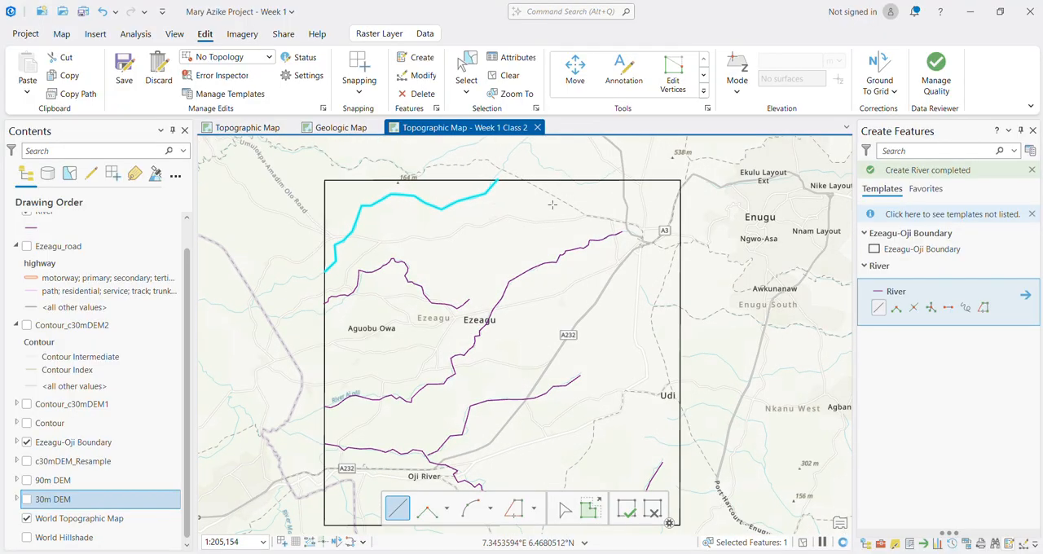
{"action": "scroll", "coordinate": [512, 286], "scroll_direction": "down", "scroll_amount": 1}
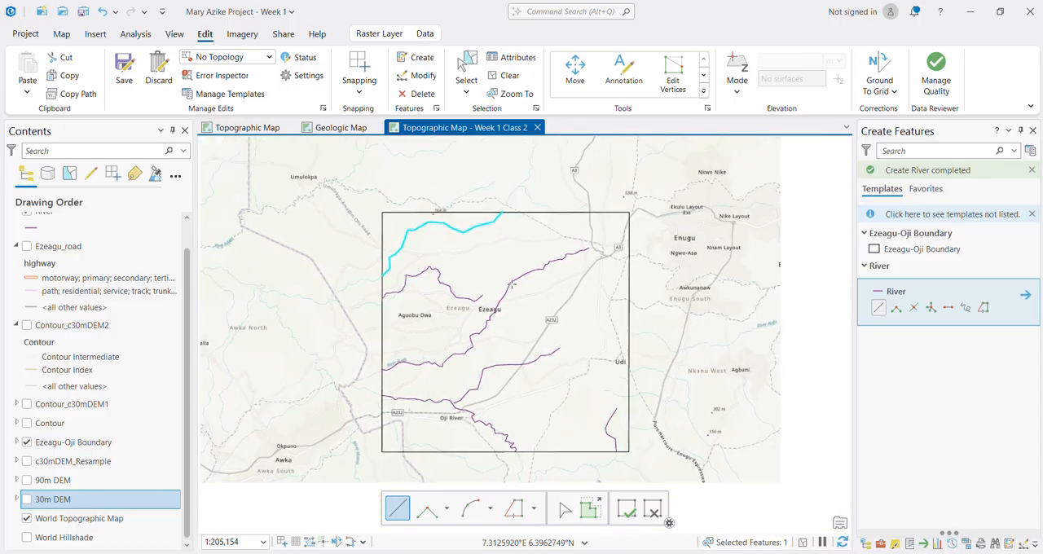
{"action": "key", "text": "ctrl+s"}
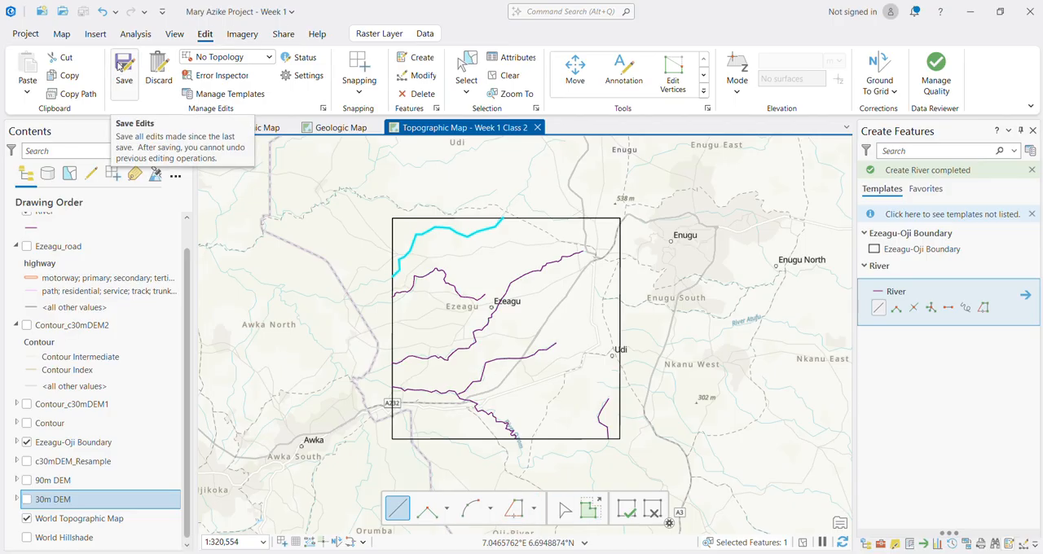
{"action": "left_click", "coordinate": [118, 69]}
{"action": "left_click", "coordinate": [519, 309]}
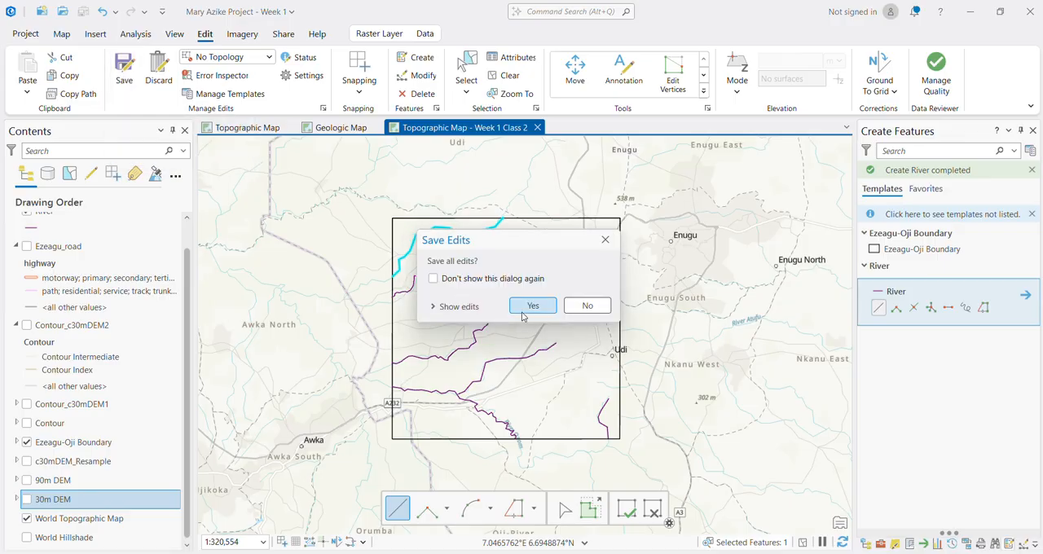
{"action": "scroll", "coordinate": [552, 317], "scroll_direction": "up", "scroll_amount": 2}
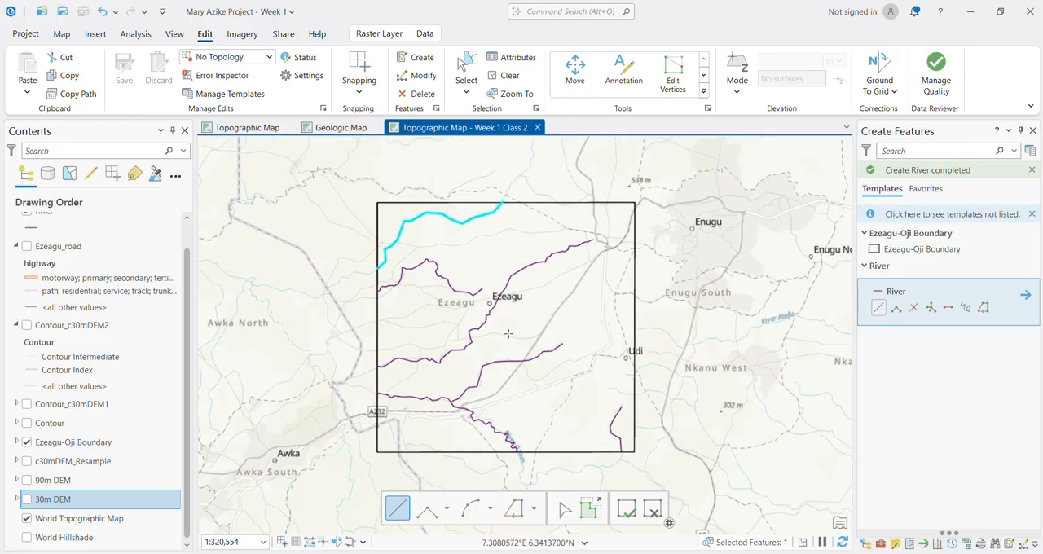
{"action": "left_click", "coordinate": [627, 516]}
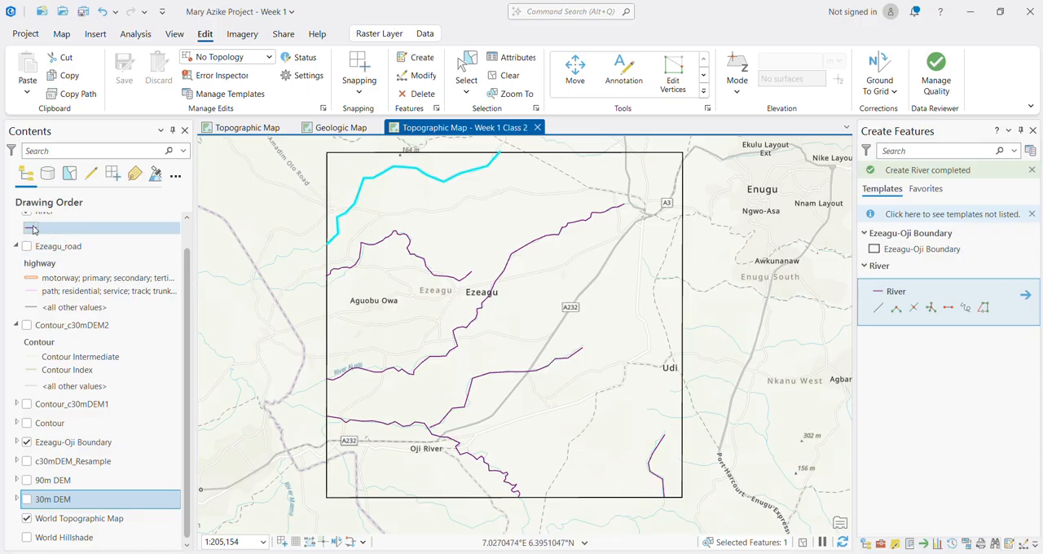
Step: Apply the Water (line) symbol from the ArcGIS 2D style to the River layer
{"action": "scroll", "coordinate": [47, 239], "scroll_direction": "up", "scroll_amount": 1}
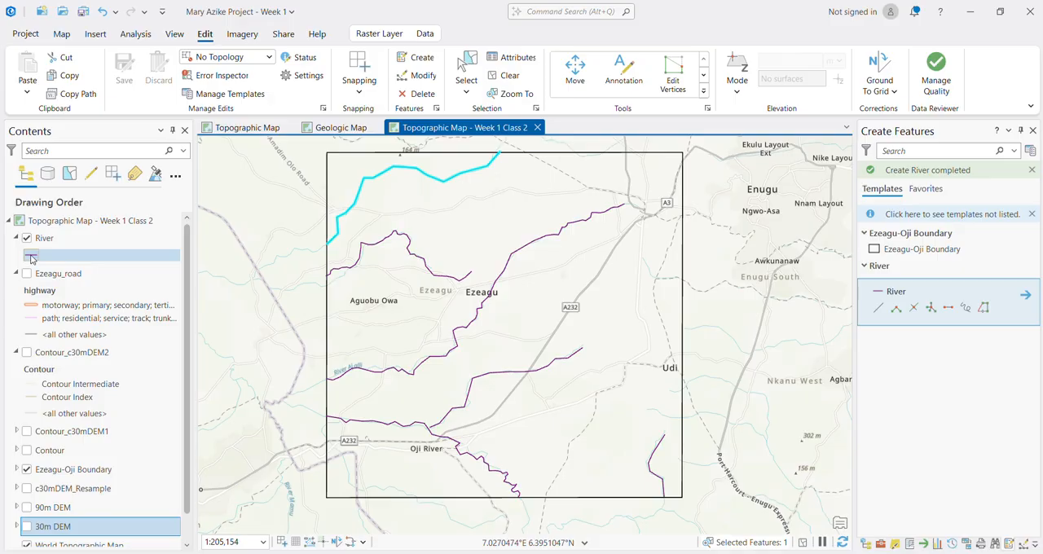
{"action": "left_click", "coordinate": [31, 257]}
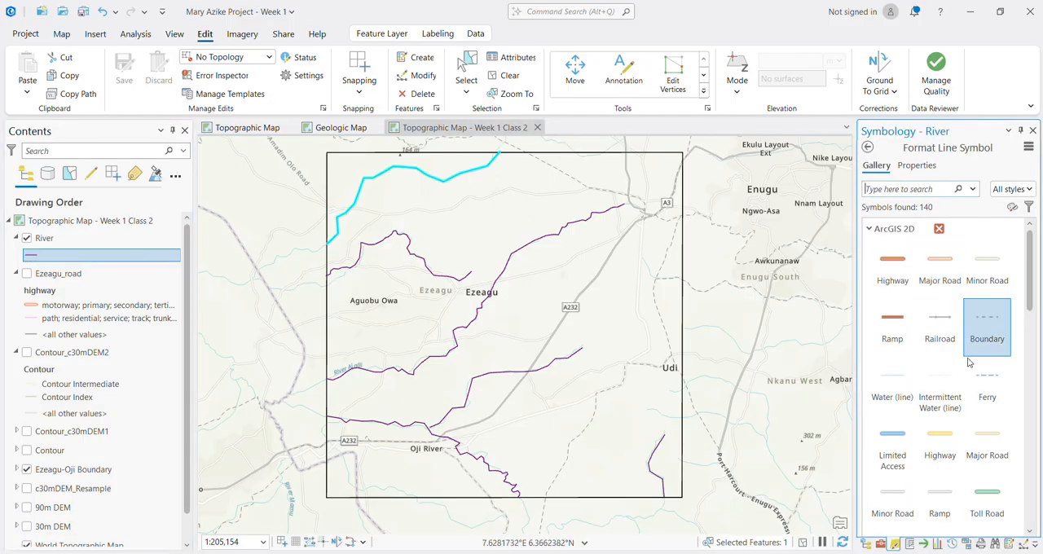
{"action": "left_click", "coordinate": [889, 378]}
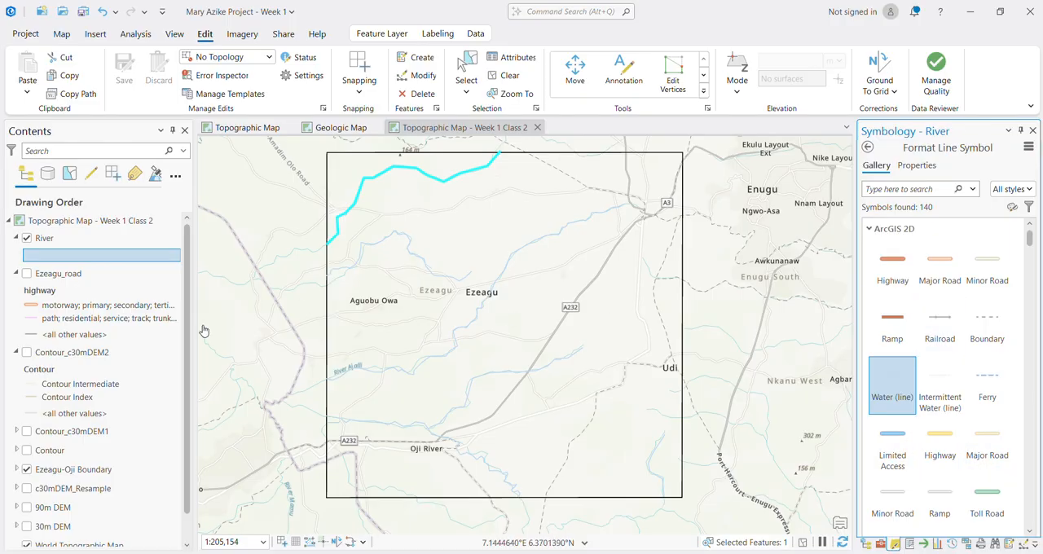
Step: Show the Contour_c30mDEM2 and Ezeagu_road layers and clear the river selection
{"action": "left_click", "coordinate": [27, 352]}
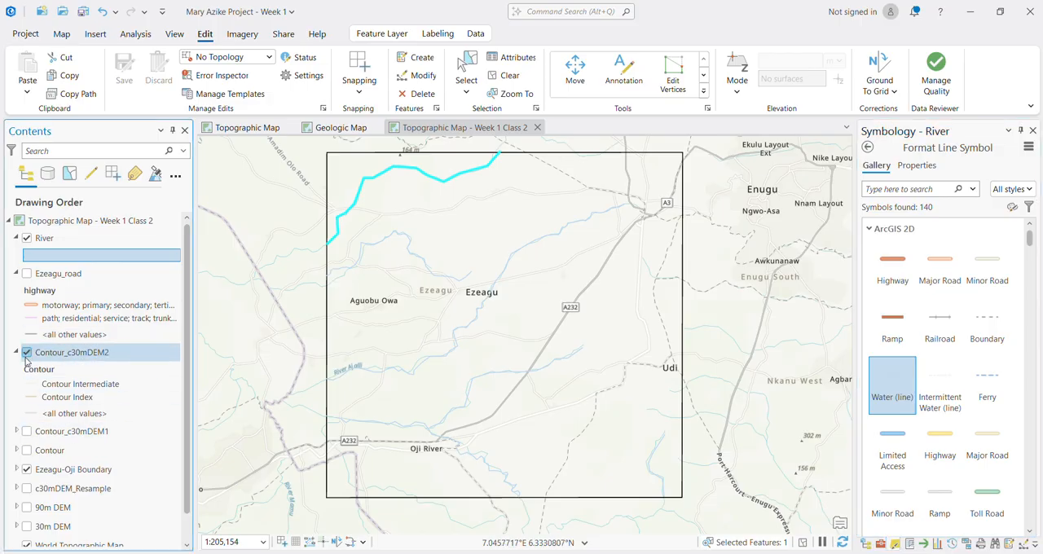
{"action": "left_click", "coordinate": [26, 274]}
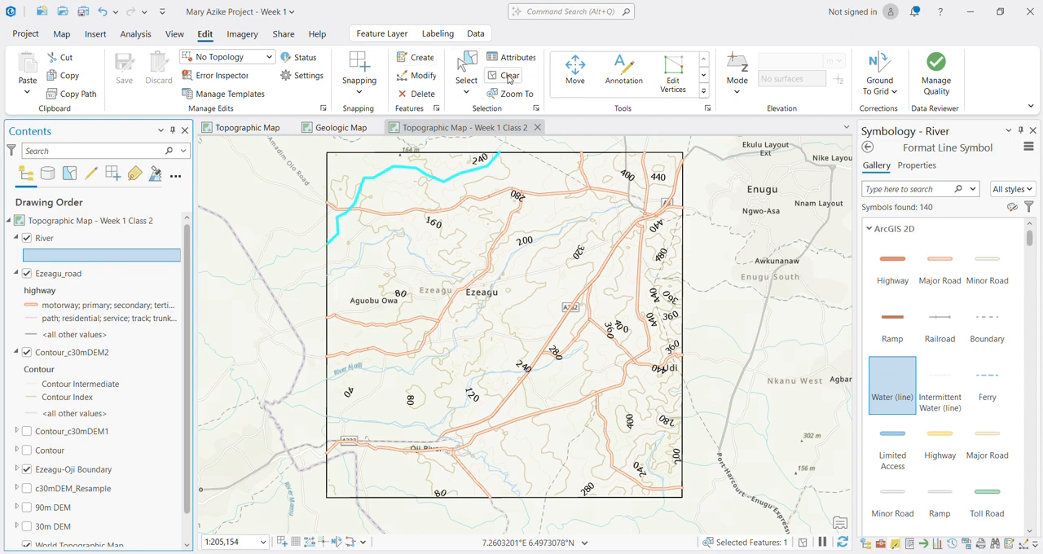
{"action": "left_click", "coordinate": [508, 76]}
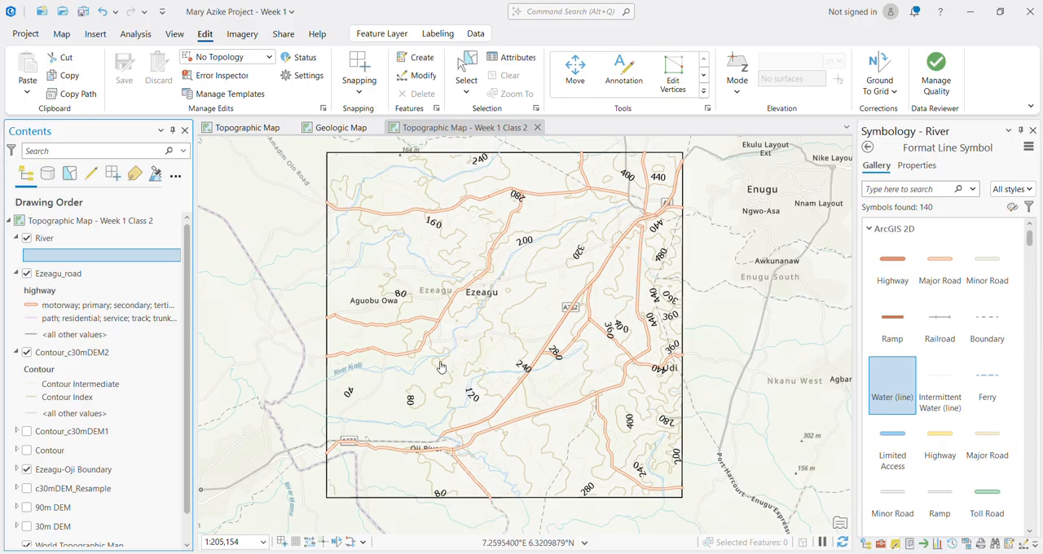
{"action": "scroll", "coordinate": [88, 504], "scroll_direction": "down", "scroll_amount": 1}
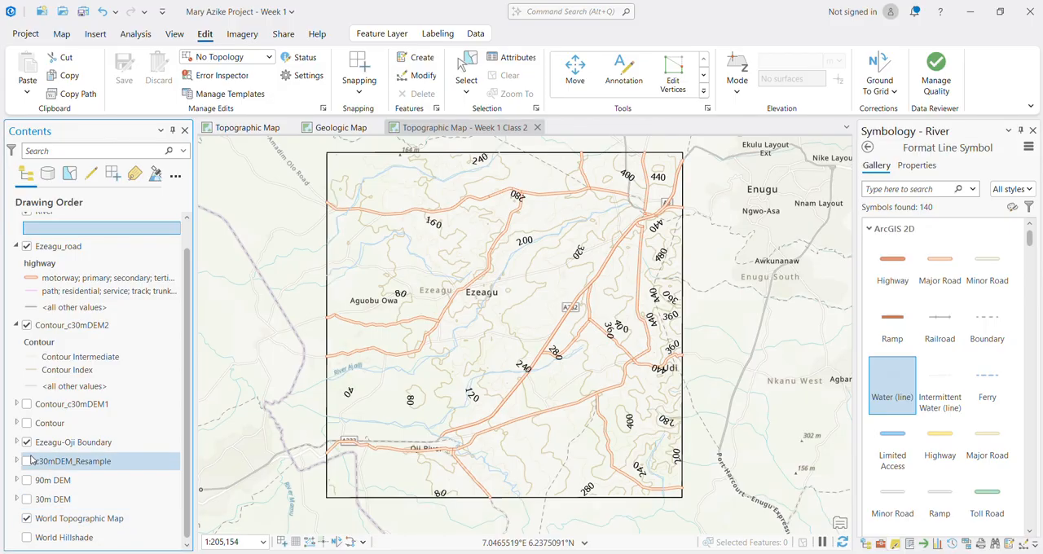
{"action": "left_click", "coordinate": [494, 130]}
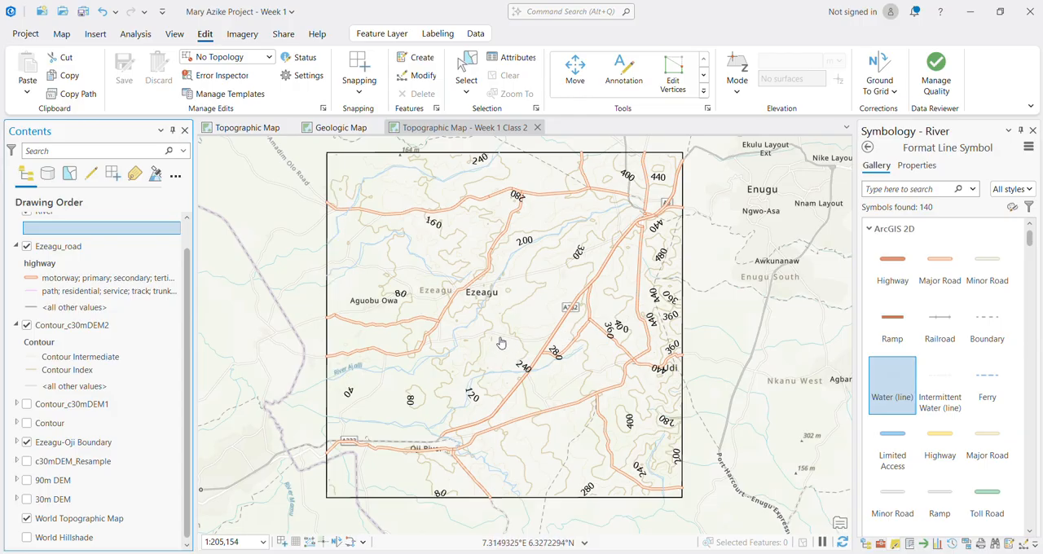
{"action": "left_click_drag", "start_coordinate": [500, 308], "coordinate": [522, 320]}
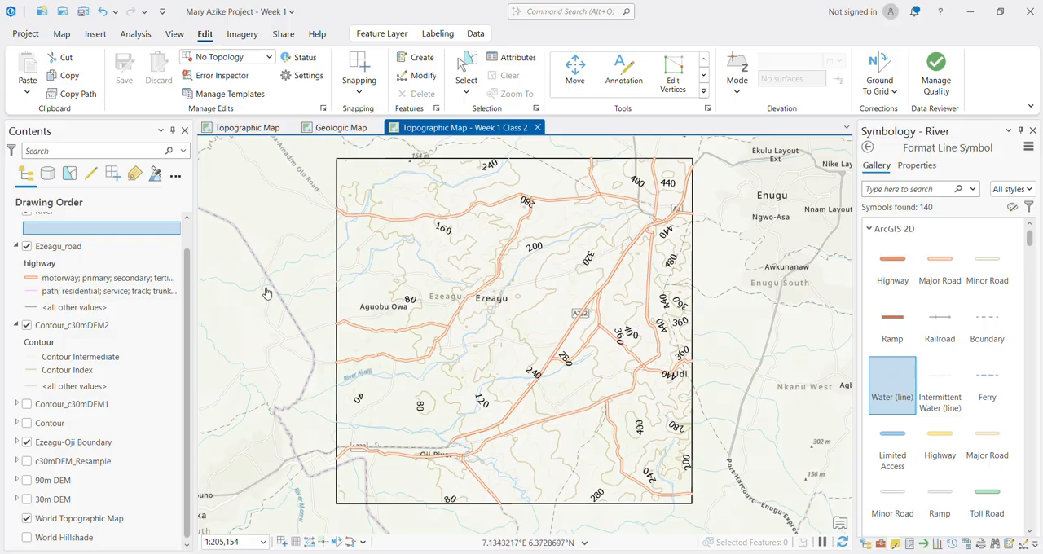
Step: Set the line width of the River layer's water symbol to 2 pt
{"action": "left_click", "coordinate": [62, 34]}
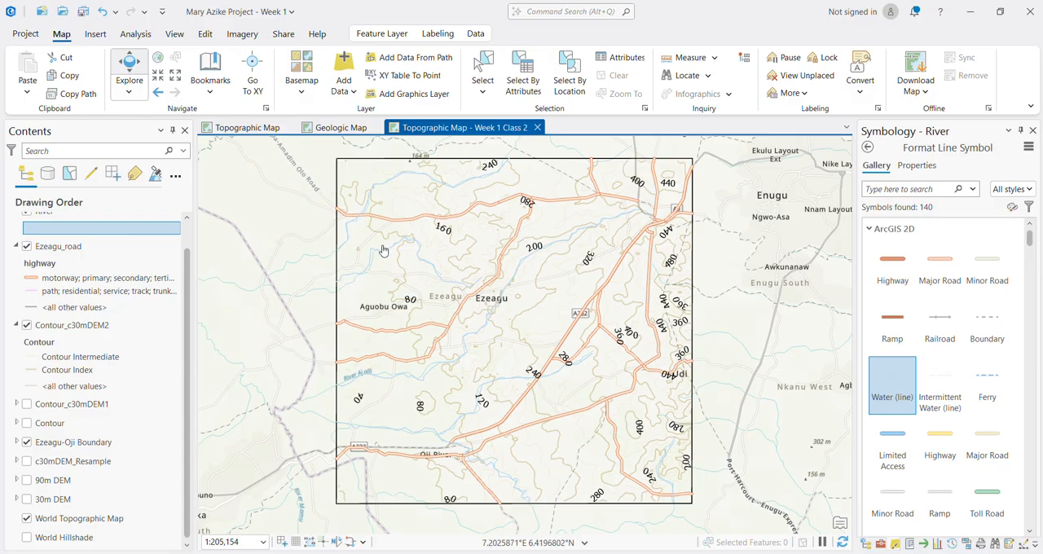
{"action": "left_click", "coordinate": [38, 230]}
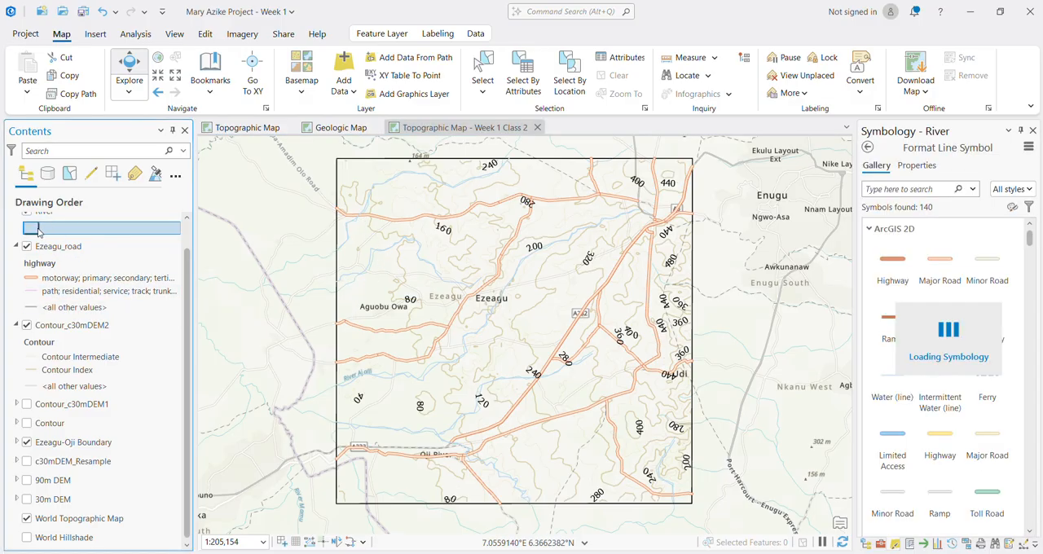
{"action": "left_click", "coordinate": [922, 165]}
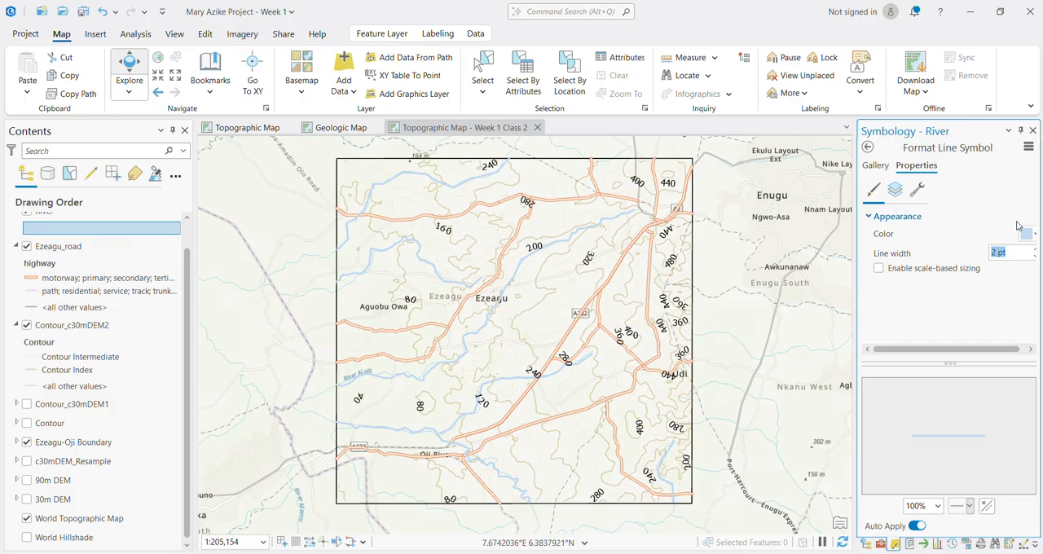
{"action": "left_click", "coordinate": [1036, 259]}
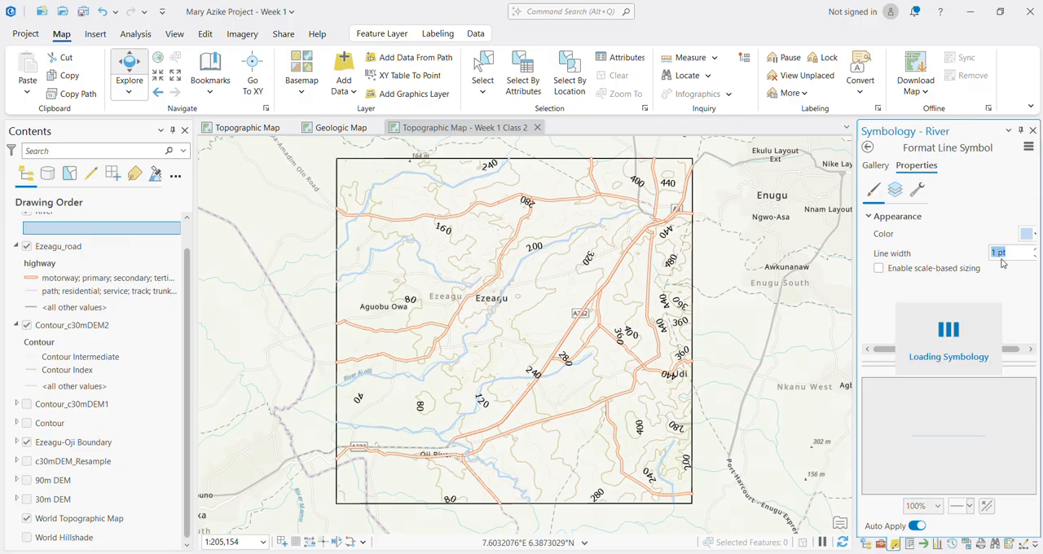
{"action": "left_click", "coordinate": [877, 166]}
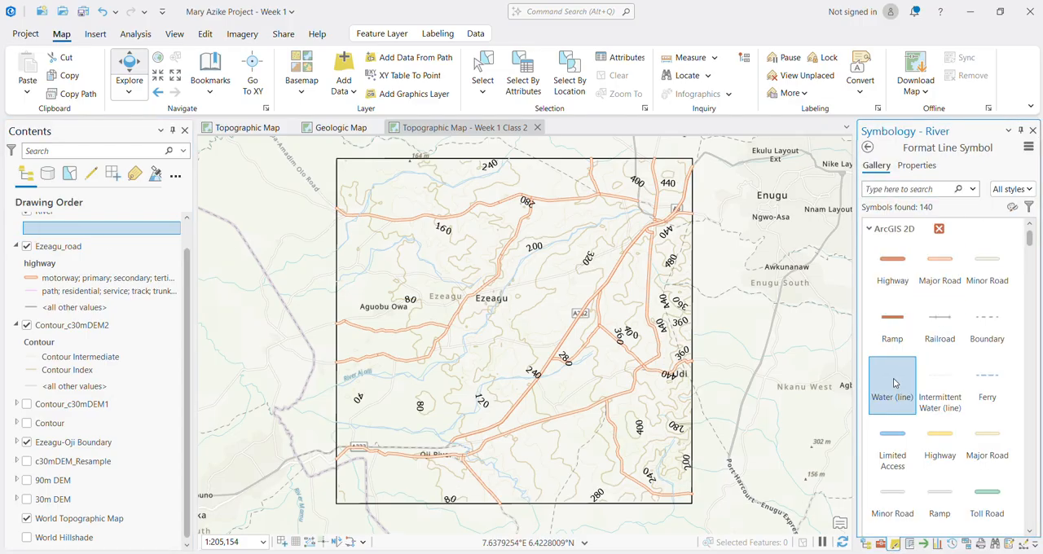
{"action": "left_click", "coordinate": [914, 166]}
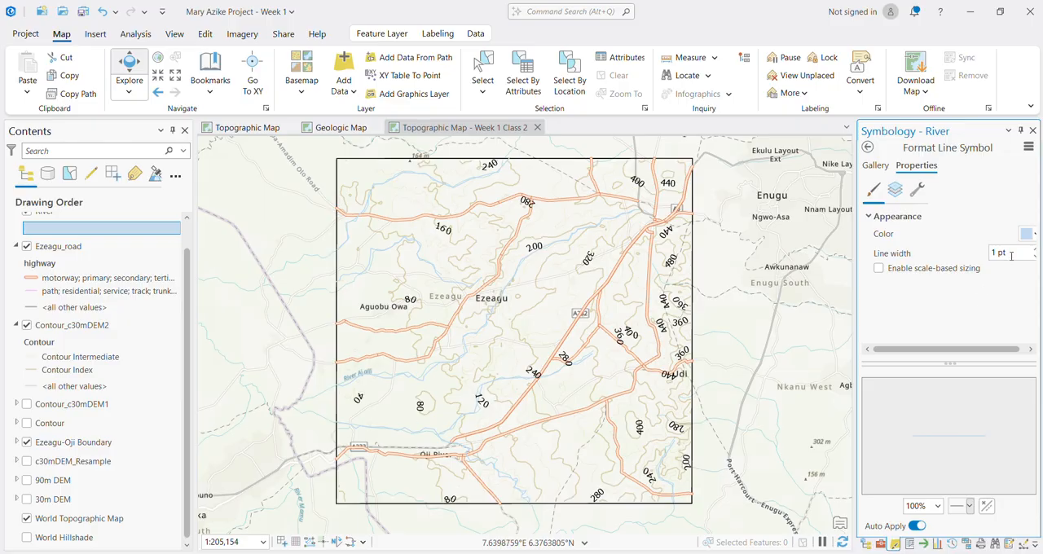
{"action": "left_click", "coordinate": [1036, 252]}
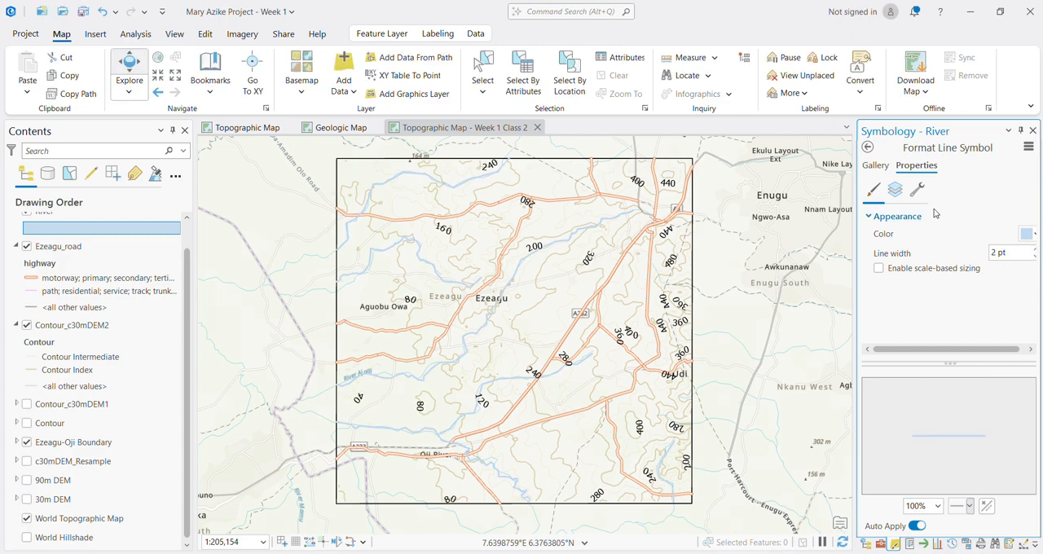
Step: Add the nga_admin2.shp shapefile from the nga_admin_boundaries.shp folder in Week 1 Data to the map
{"action": "left_click", "coordinate": [340, 99]}
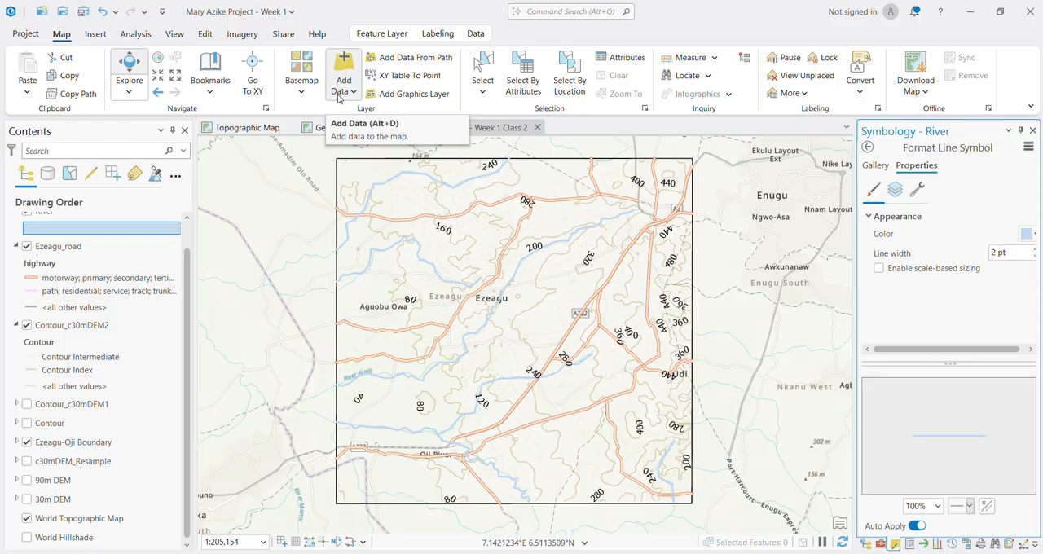
{"action": "left_click", "coordinate": [357, 116]}
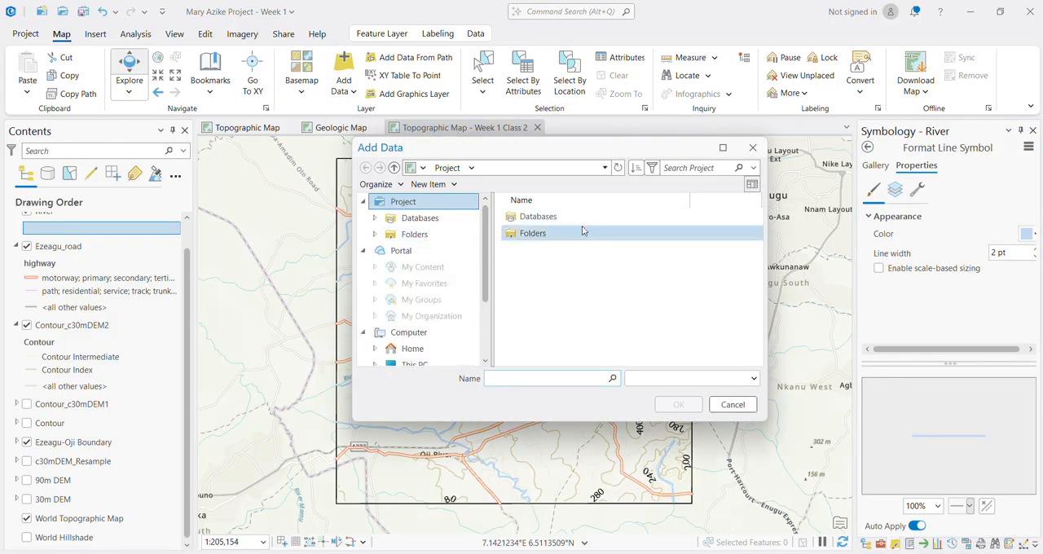
{"action": "left_click", "coordinate": [395, 168]}
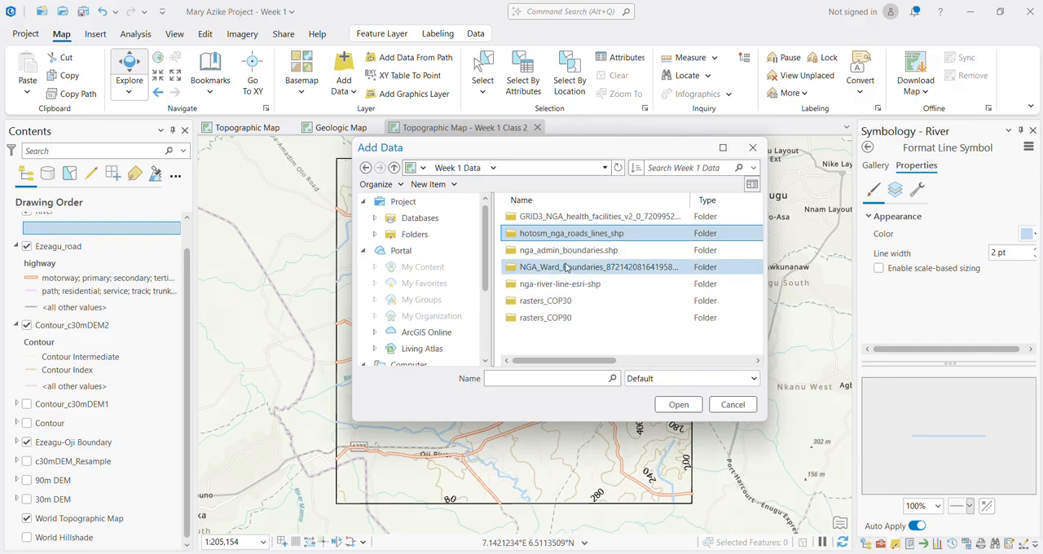
{"action": "double_click", "coordinate": [575, 250]}
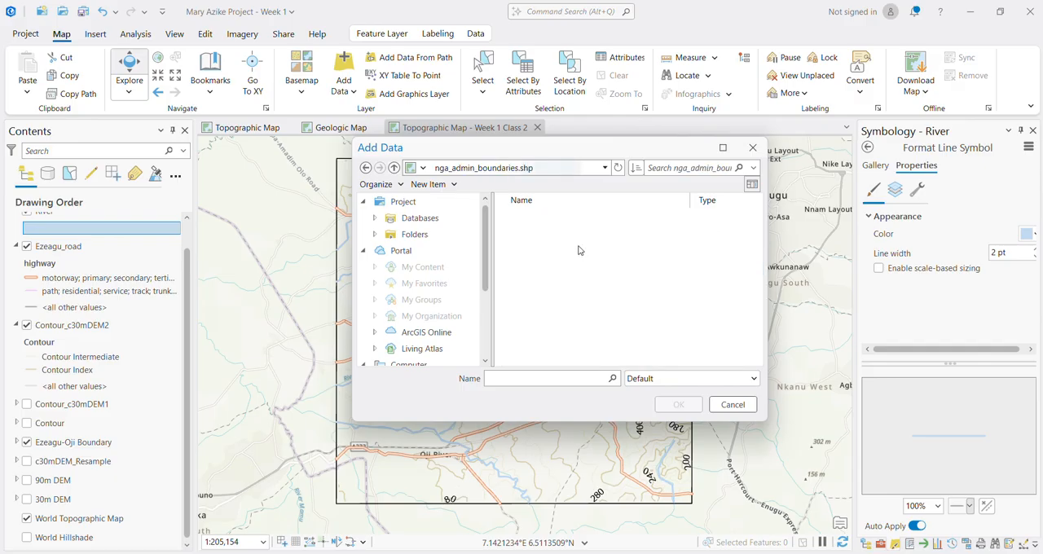
{"action": "scroll", "coordinate": [566, 273], "scroll_direction": "down", "scroll_amount": 2}
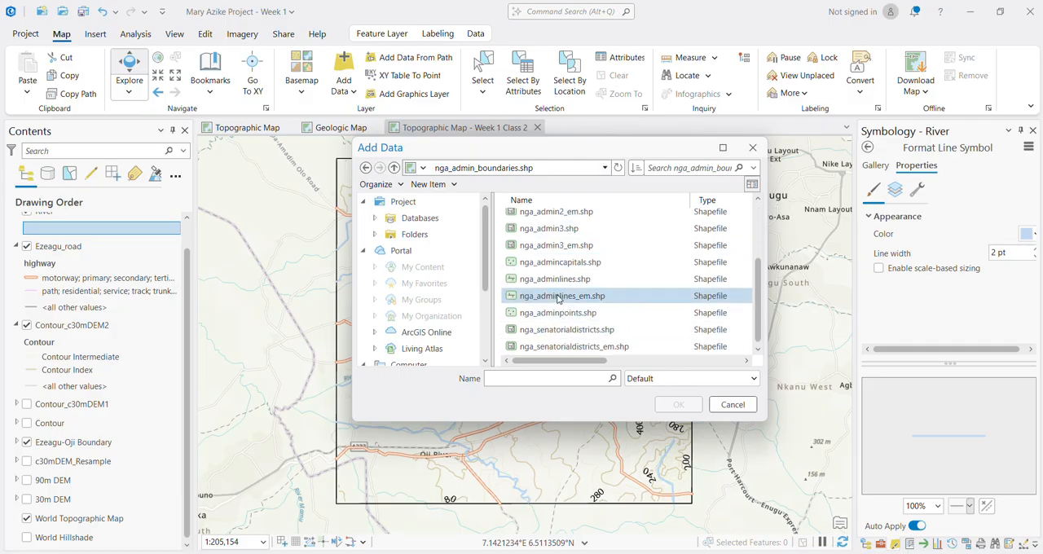
{"action": "scroll", "coordinate": [559, 298], "scroll_direction": "up", "scroll_amount": 2}
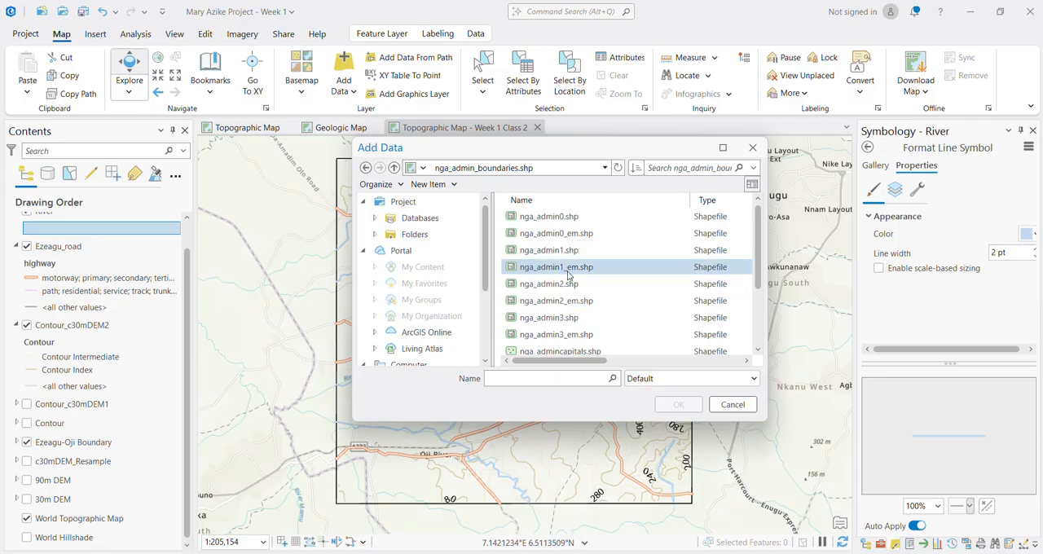
{"action": "scroll", "coordinate": [562, 326], "scroll_direction": "down", "scroll_amount": 2}
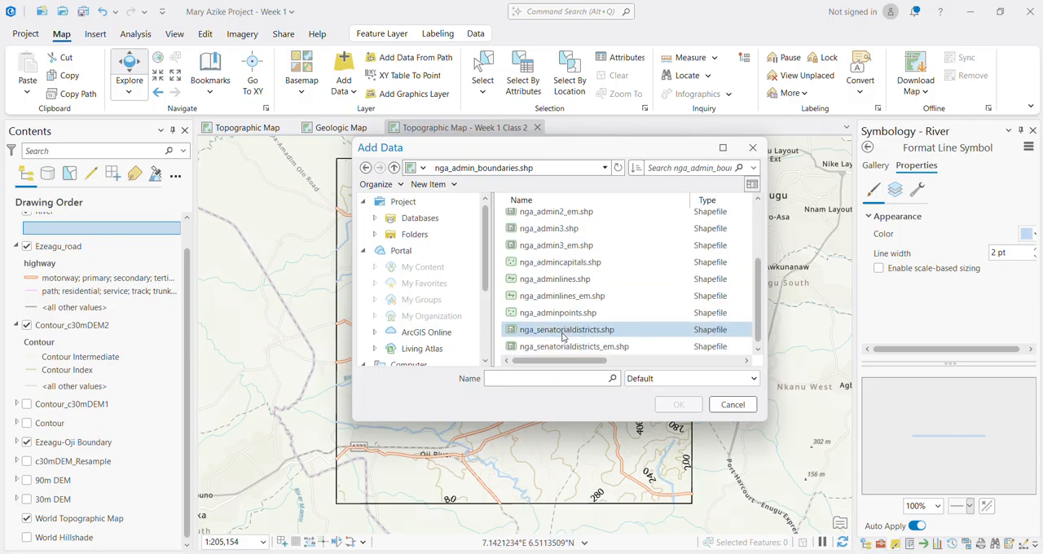
{"action": "scroll", "coordinate": [558, 348], "scroll_direction": "down", "scroll_amount": 1}
{"action": "scroll", "coordinate": [558, 342], "scroll_direction": "up", "scroll_amount": 3}
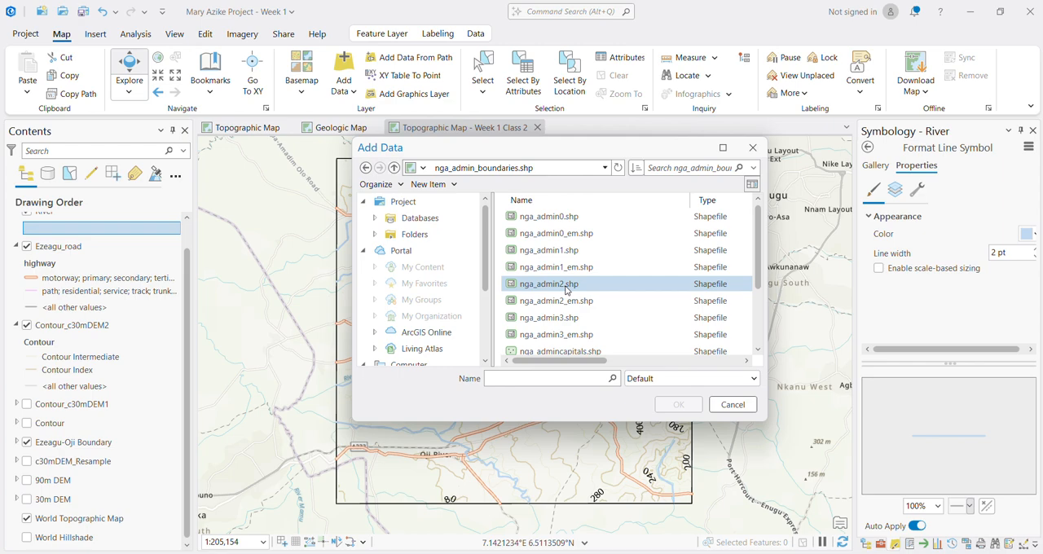
{"action": "left_click", "coordinate": [566, 287]}
{"action": "left_click", "coordinate": [668, 410]}
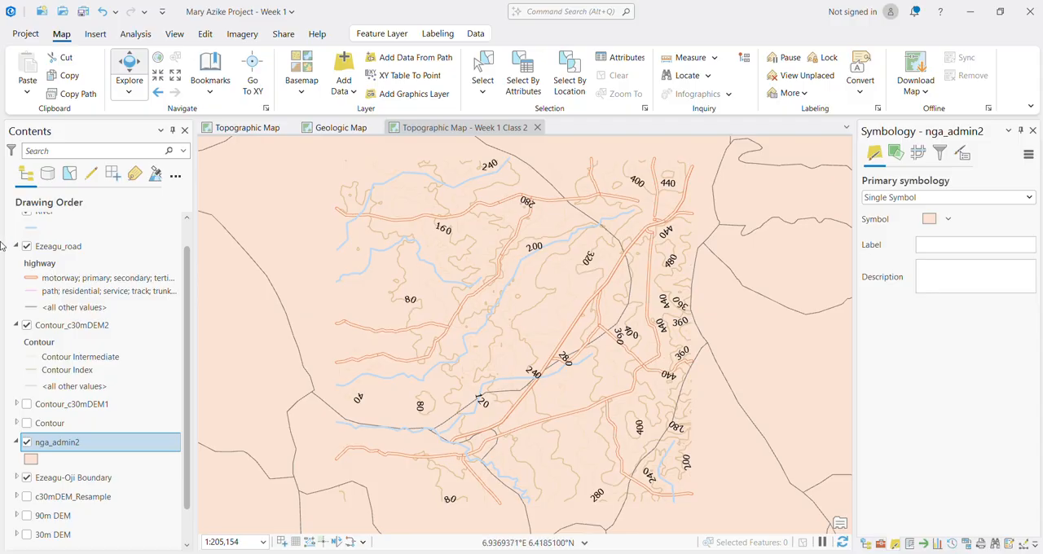
Step: Add the nga_adminpoints.shp and nga_admincapitals.shp shapefiles from the nga_admin_boundaries.shp folder together
{"action": "left_click", "coordinate": [350, 89]}
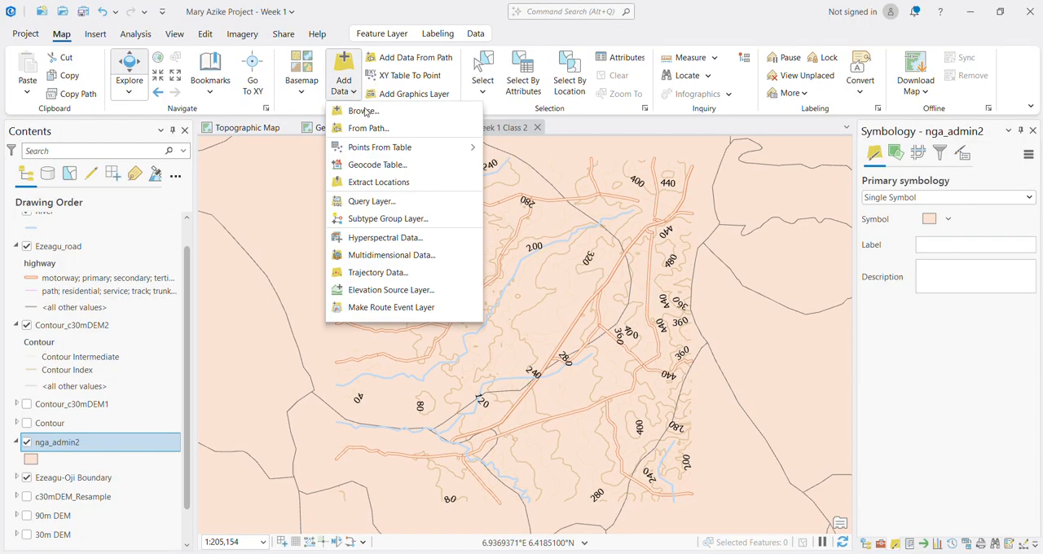
{"action": "left_click", "coordinate": [378, 117]}
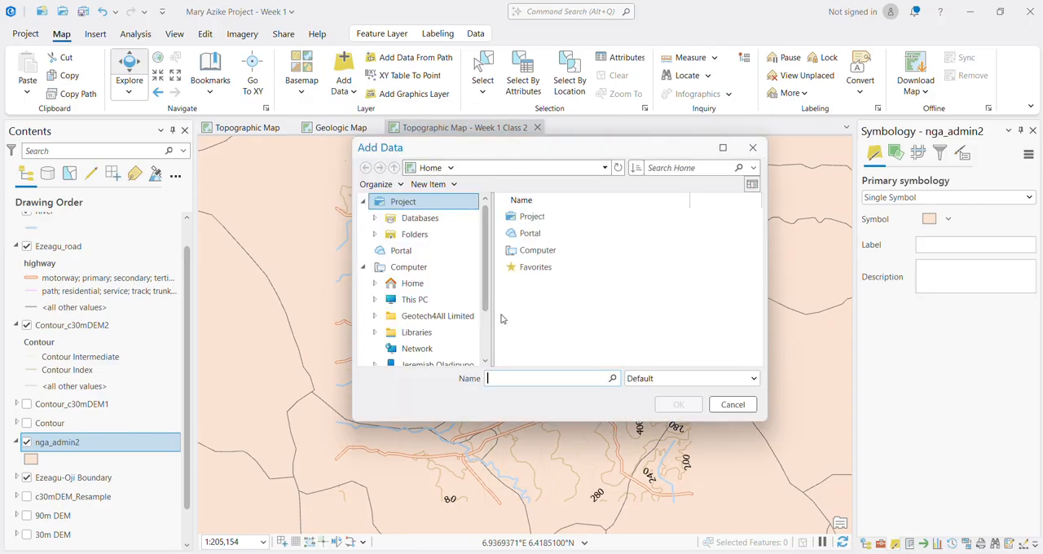
{"action": "scroll", "coordinate": [575, 303], "scroll_direction": "down", "scroll_amount": 3}
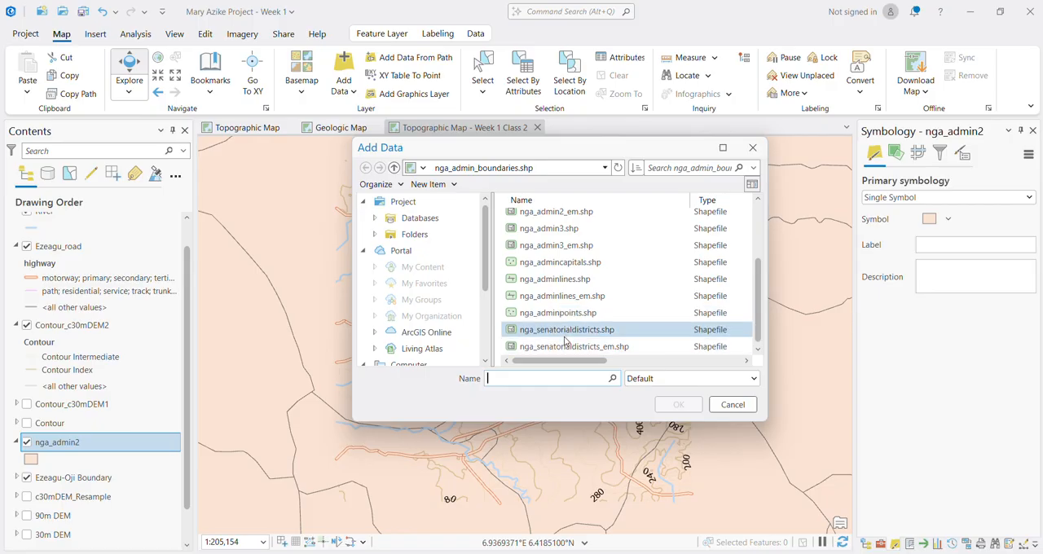
{"action": "scroll", "coordinate": [565, 269], "scroll_direction": "up", "scroll_amount": 1}
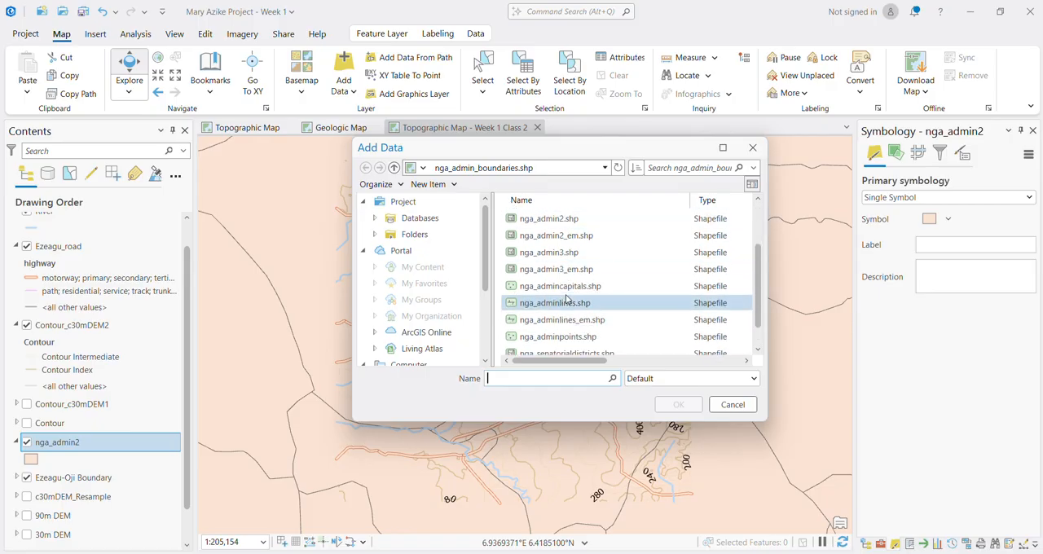
{"action": "scroll", "coordinate": [564, 314], "scroll_direction": "down", "scroll_amount": 1}
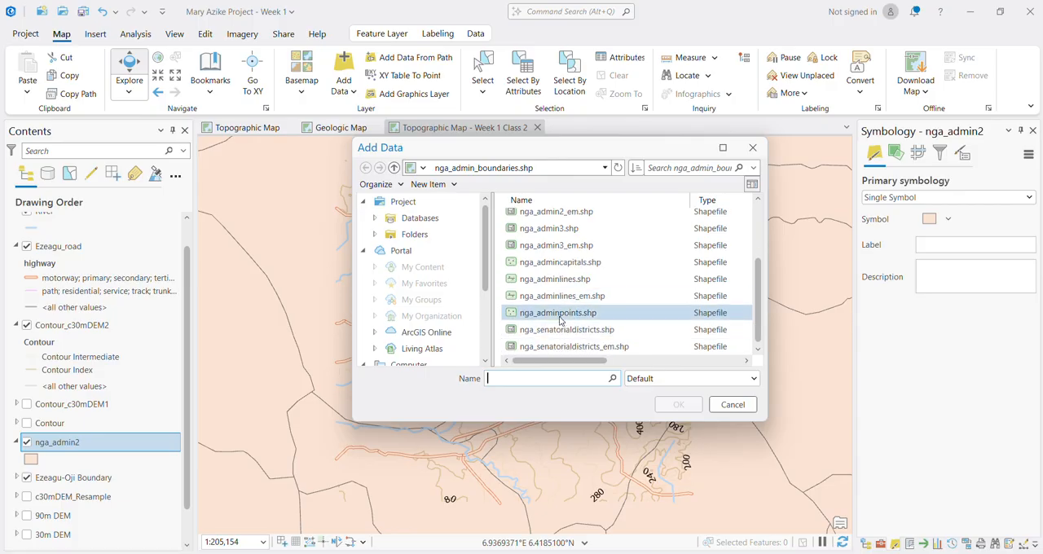
{"action": "left_click", "coordinate": [560, 318]}
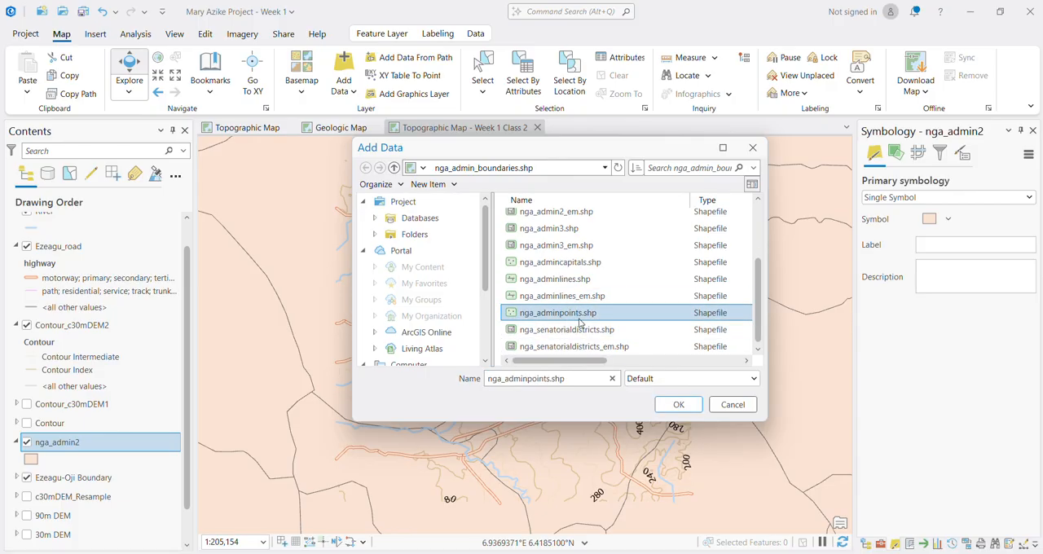
{"action": "left_click", "coordinate": [565, 267], "text": "ctrl"}
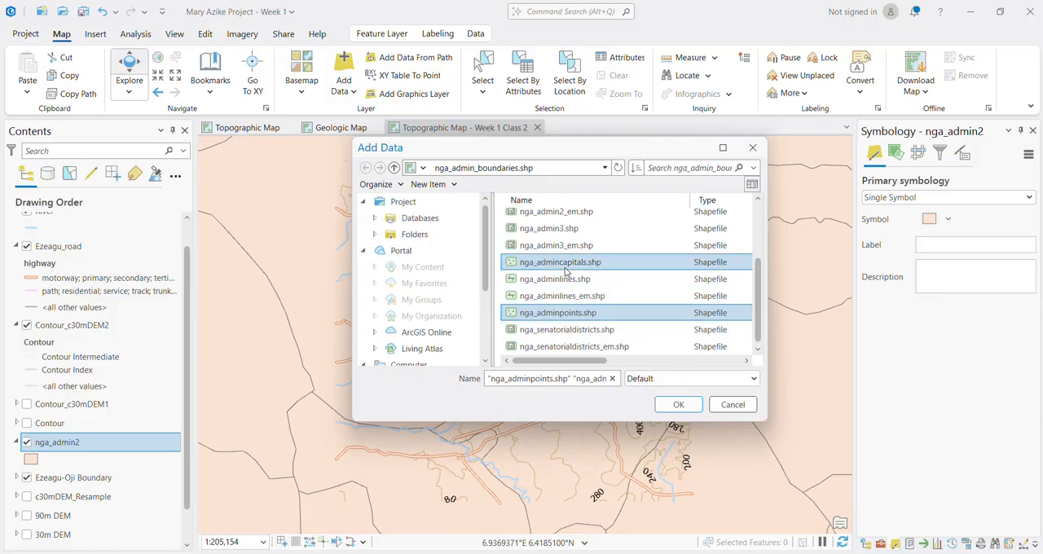
{"action": "left_click", "coordinate": [676, 404]}
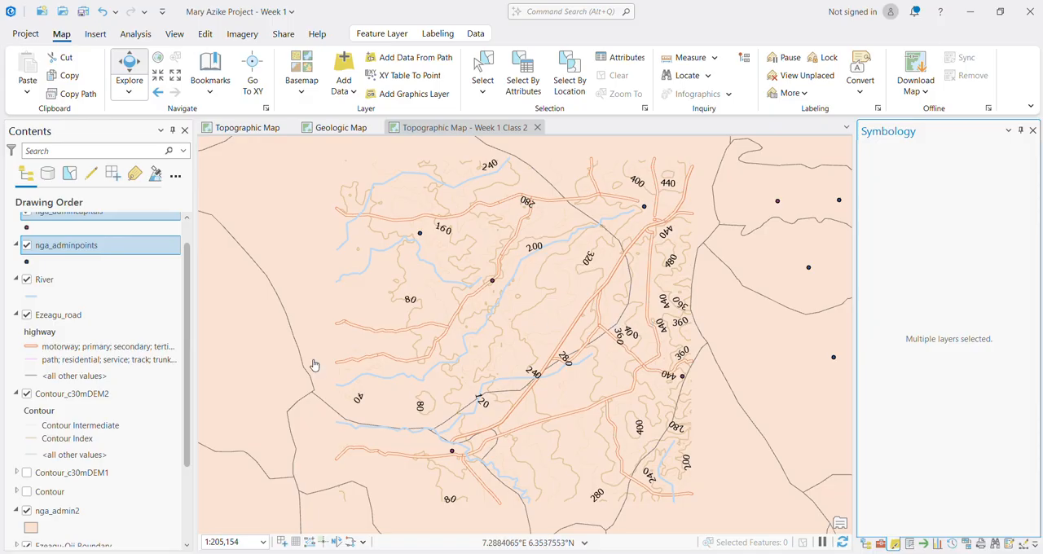
Step: Open the nga_admincapitals attribute table and turn on labels for that layer using the name field
{"action": "scroll", "coordinate": [54, 226], "scroll_direction": "up", "scroll_amount": 2}
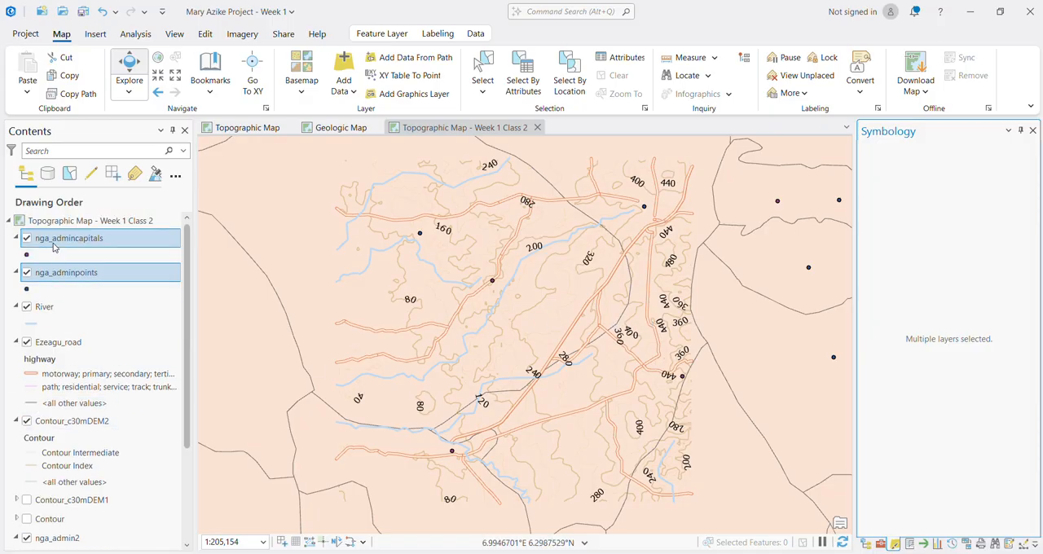
{"action": "left_click", "coordinate": [54, 243]}
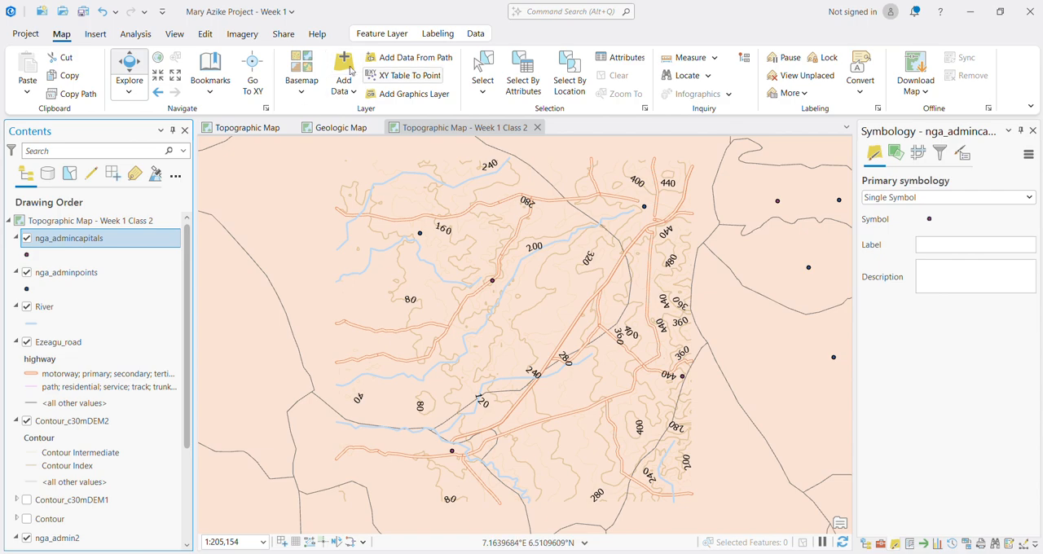
{"action": "left_click", "coordinate": [437, 33]}
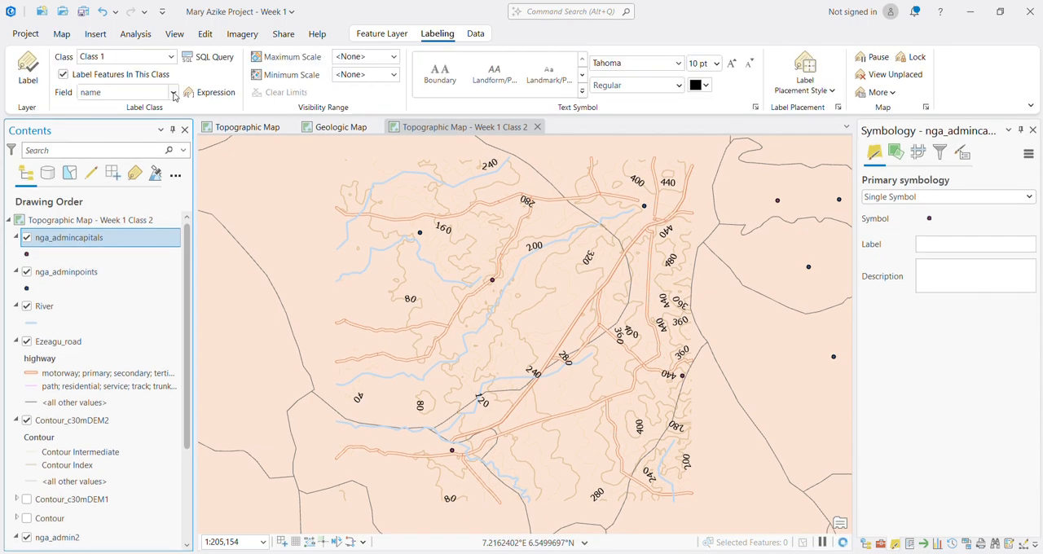
{"action": "left_click", "coordinate": [174, 93]}
{"action": "left_click", "coordinate": [174, 95]}
{"action": "right_click", "coordinate": [69, 241]}
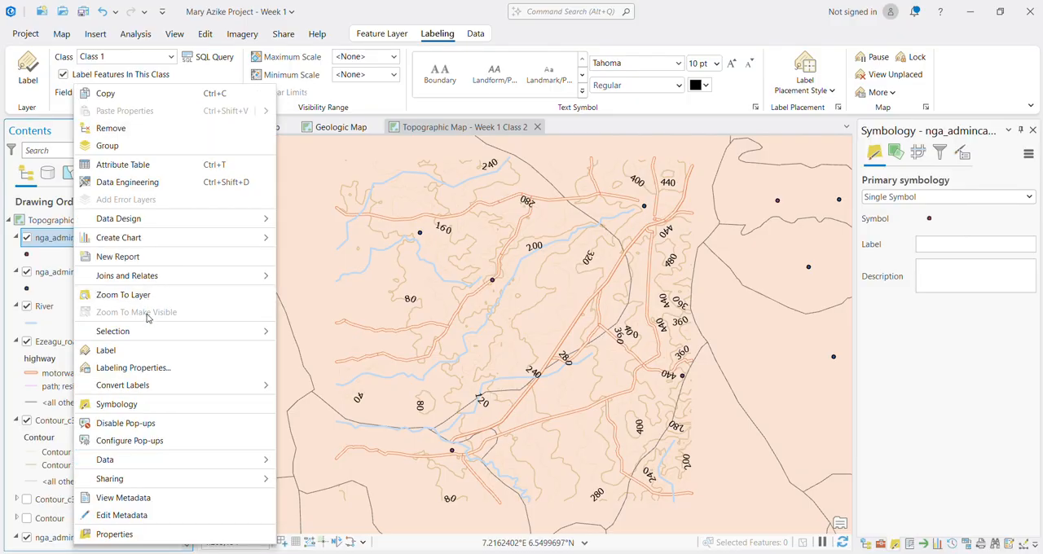
{"action": "left_click", "coordinate": [114, 163]}
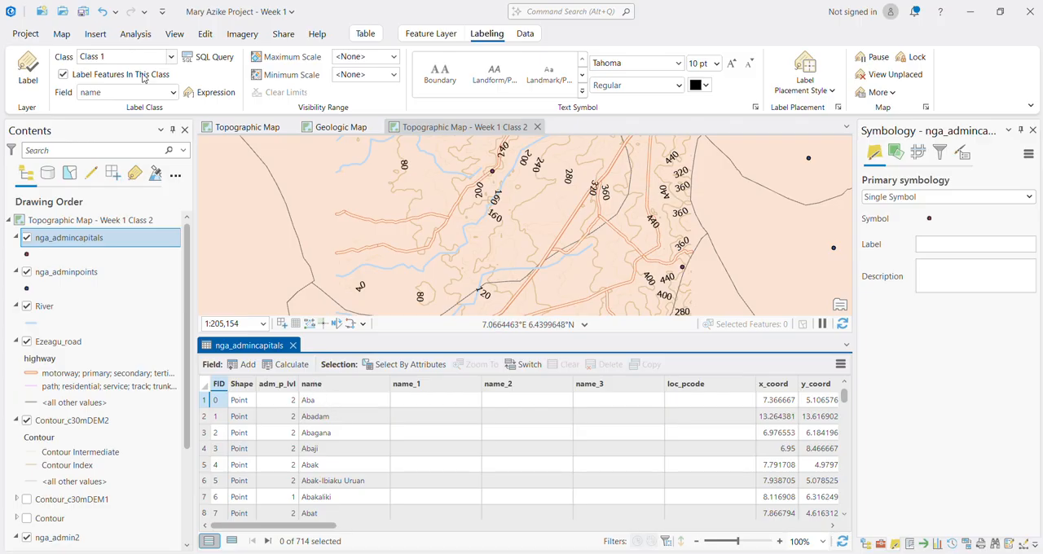
{"action": "left_click", "coordinate": [28, 71]}
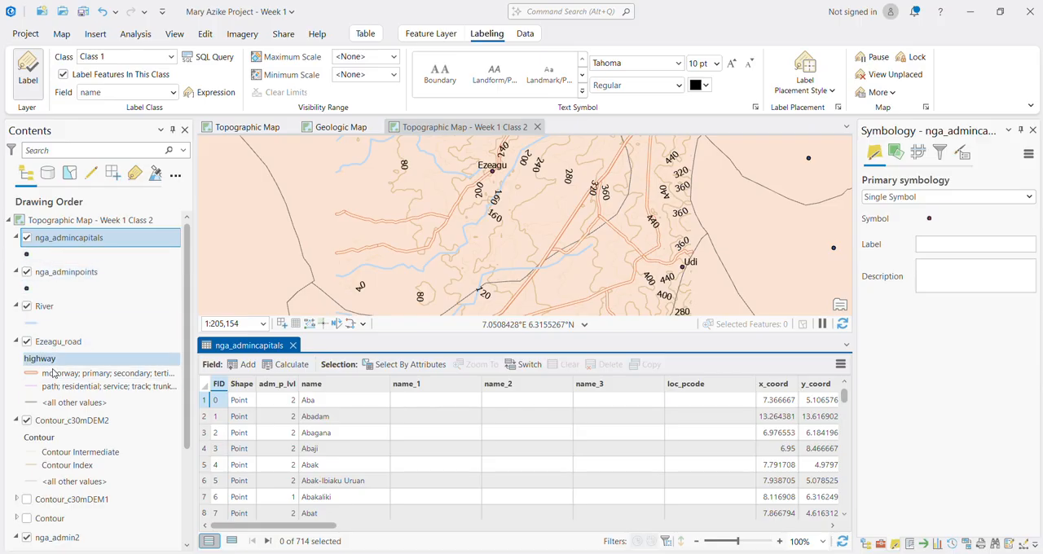
Step: Apply the thinner Black Outline symbol from ArcGIS 2D to the nga_admin2 layer and close the nga_admincapitals attribute table
{"action": "scroll", "coordinate": [41, 358], "scroll_direction": "down", "scroll_amount": 4}
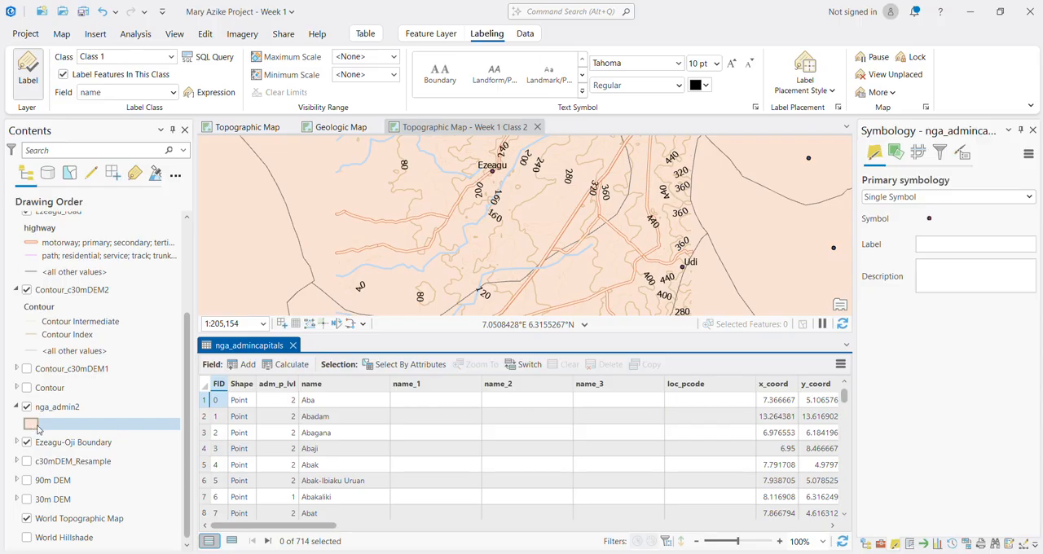
{"action": "left_click", "coordinate": [146, 417]}
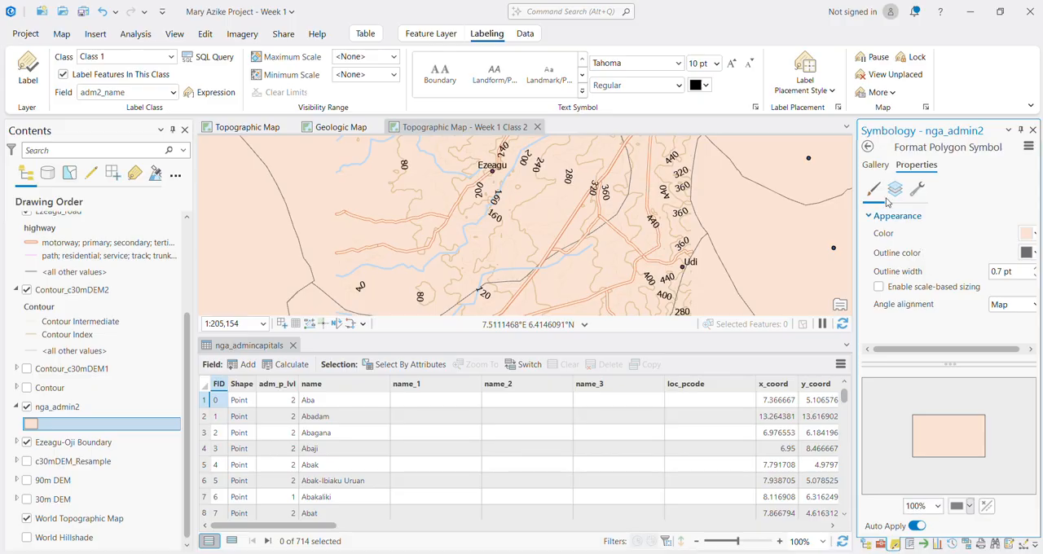
{"action": "left_click", "coordinate": [877, 165]}
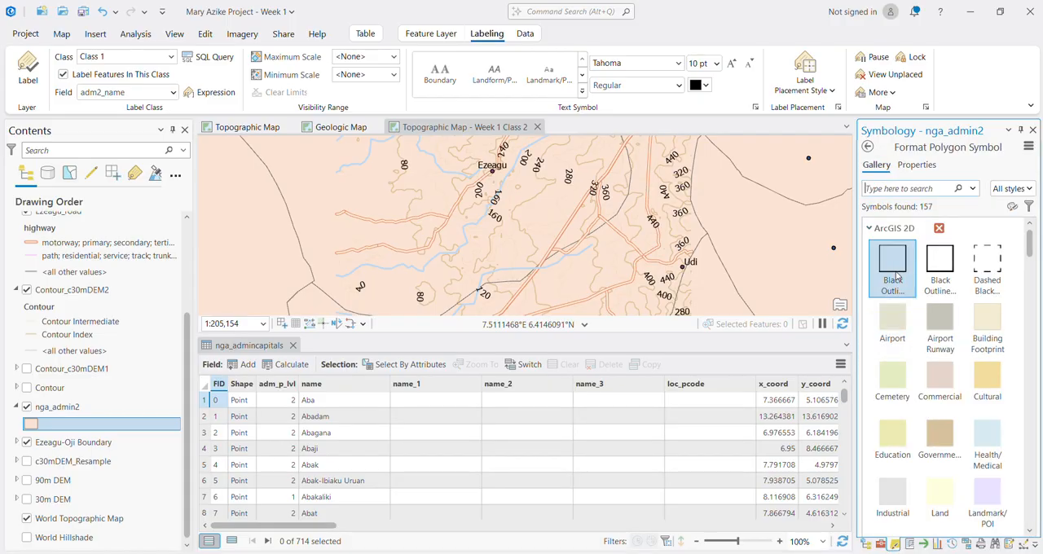
{"action": "left_click", "coordinate": [884, 285]}
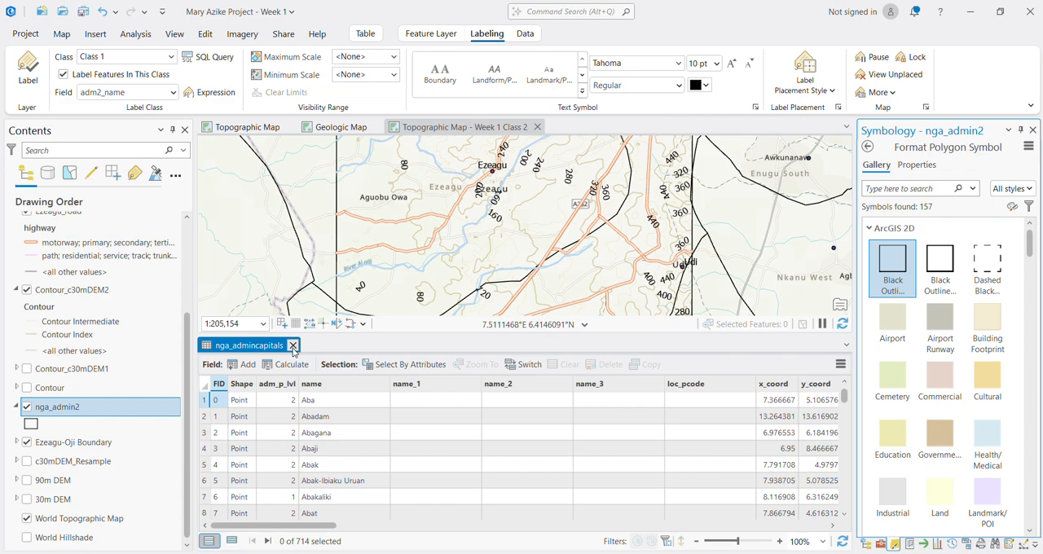
{"action": "left_click", "coordinate": [294, 346]}
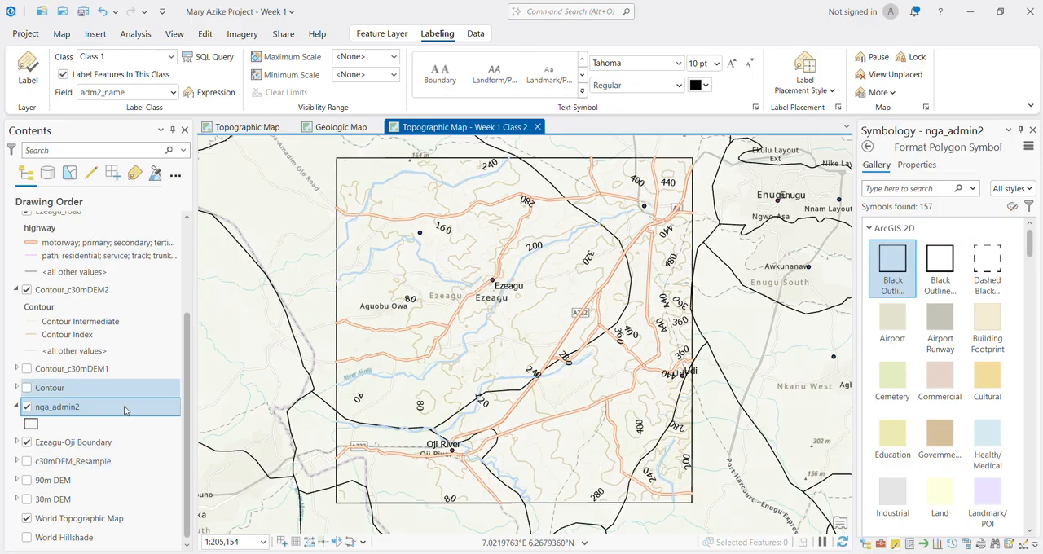
Step: Turn on labels for the nga_admin2 layer using the adm2_name field
{"action": "left_click", "coordinate": [68, 443]}
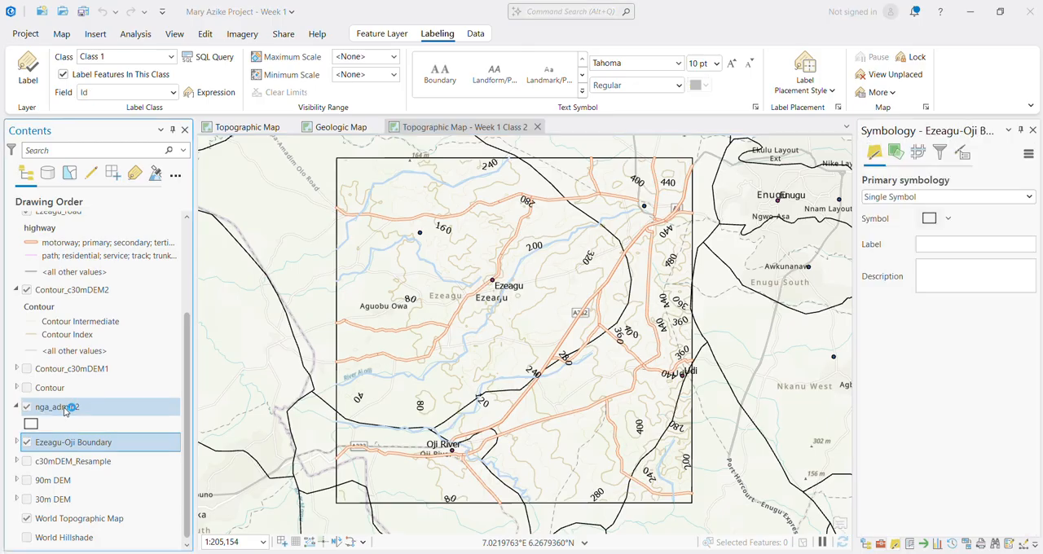
{"action": "left_click", "coordinate": [65, 407]}
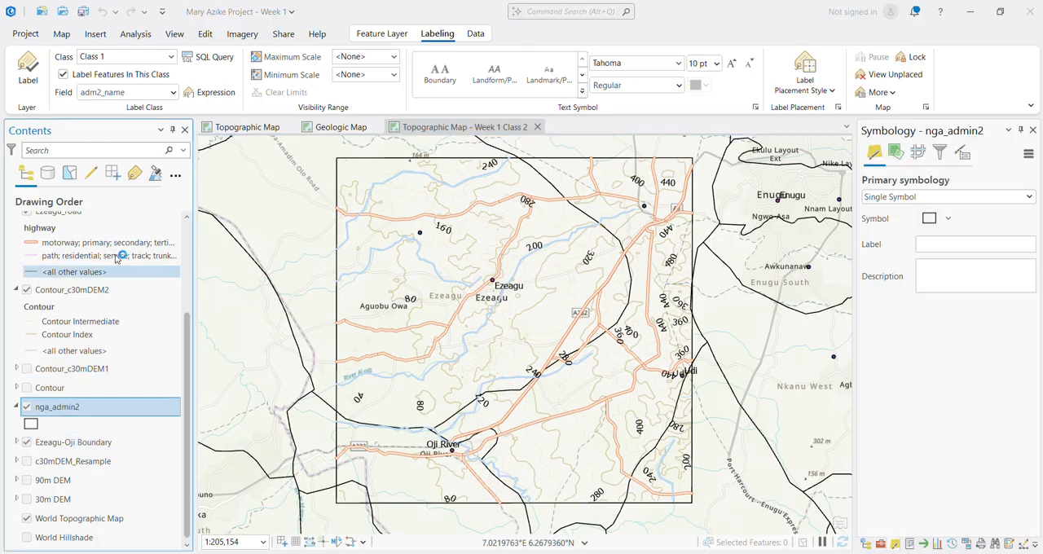
{"action": "left_click", "coordinate": [29, 70]}
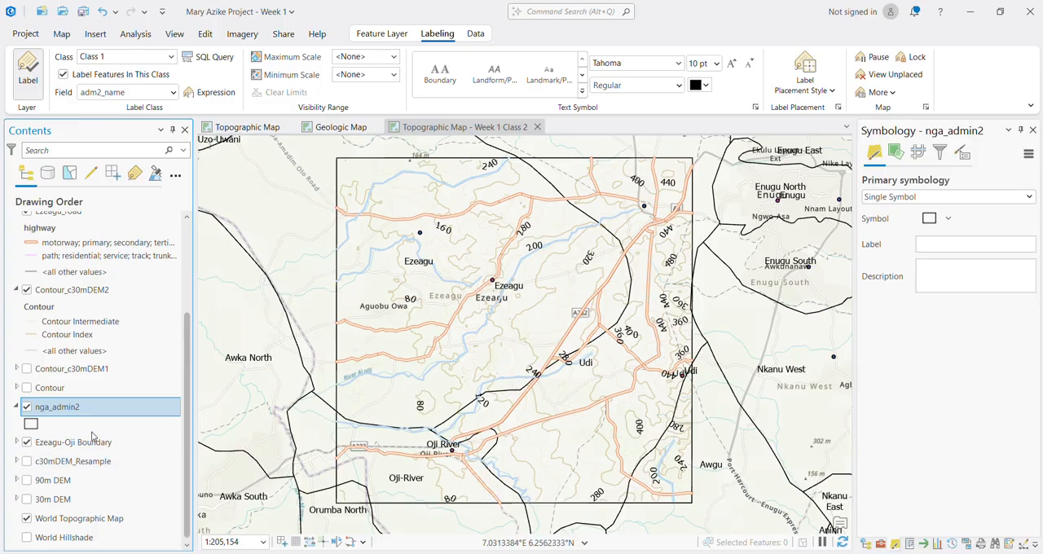
Step: Change the Contour_c30mDEM2 label color to a pale tan and turn off the World Topographic Map basemap
{"action": "left_click", "coordinate": [54, 287]}
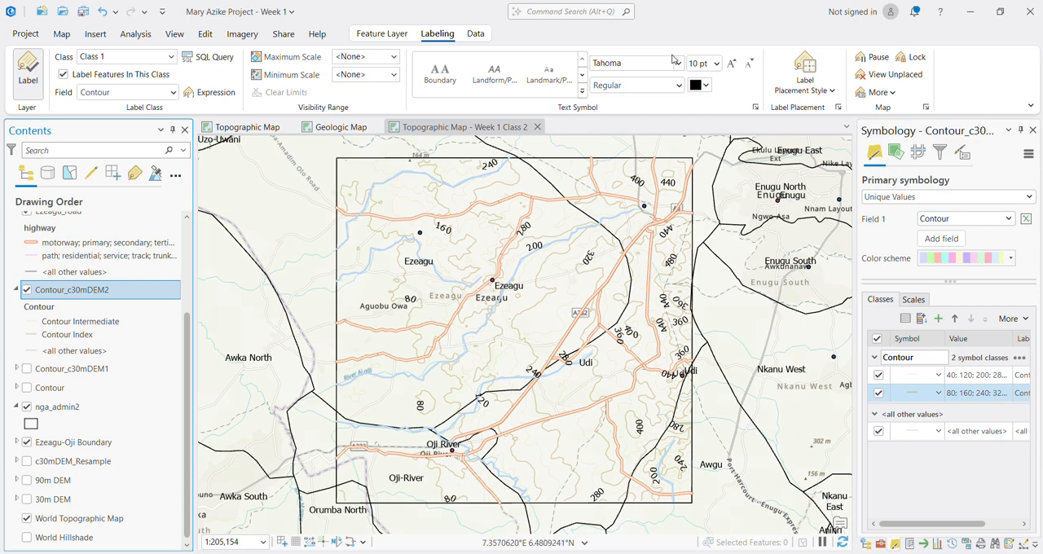
{"action": "left_click", "coordinate": [706, 85]}
{"action": "left_click", "coordinate": [708, 85]}
{"action": "left_click", "coordinate": [706, 86]}
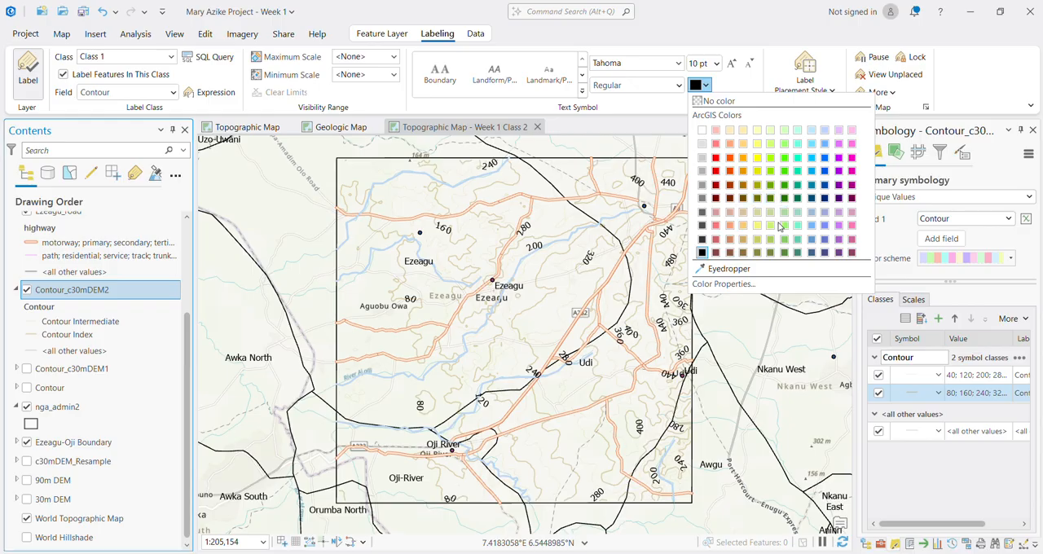
{"action": "left_click", "coordinate": [753, 241]}
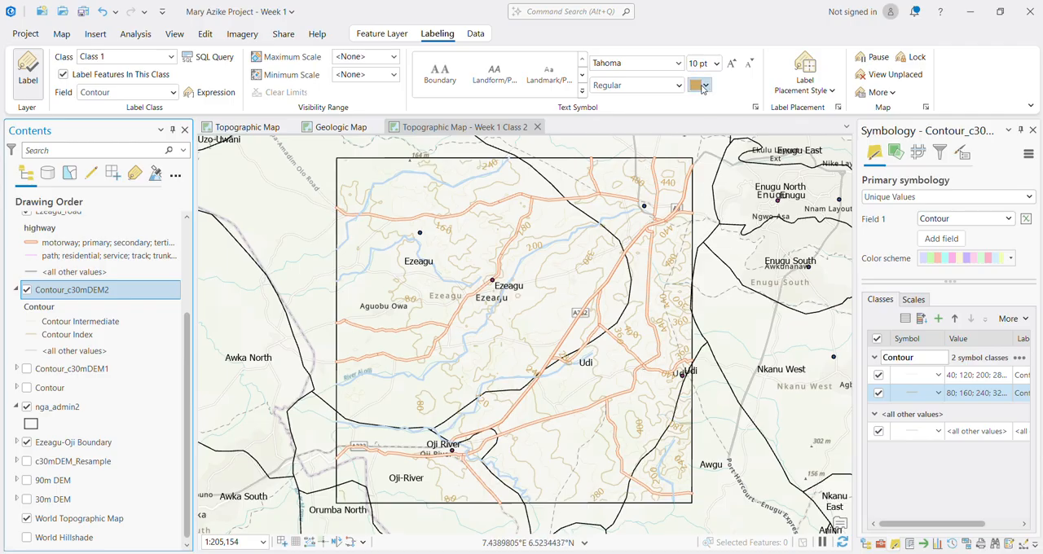
{"action": "left_click", "coordinate": [706, 87]}
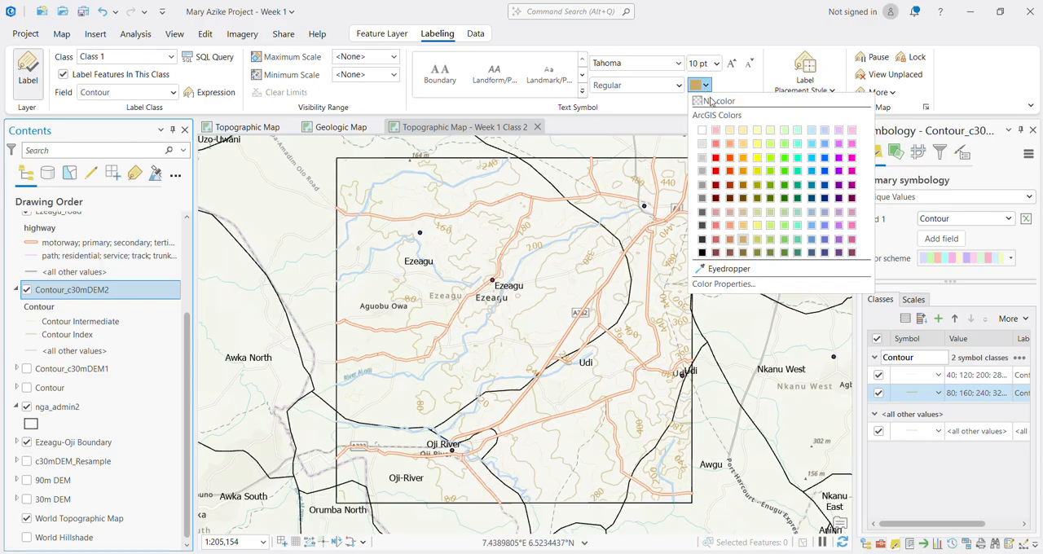
{"action": "left_click", "coordinate": [744, 213]}
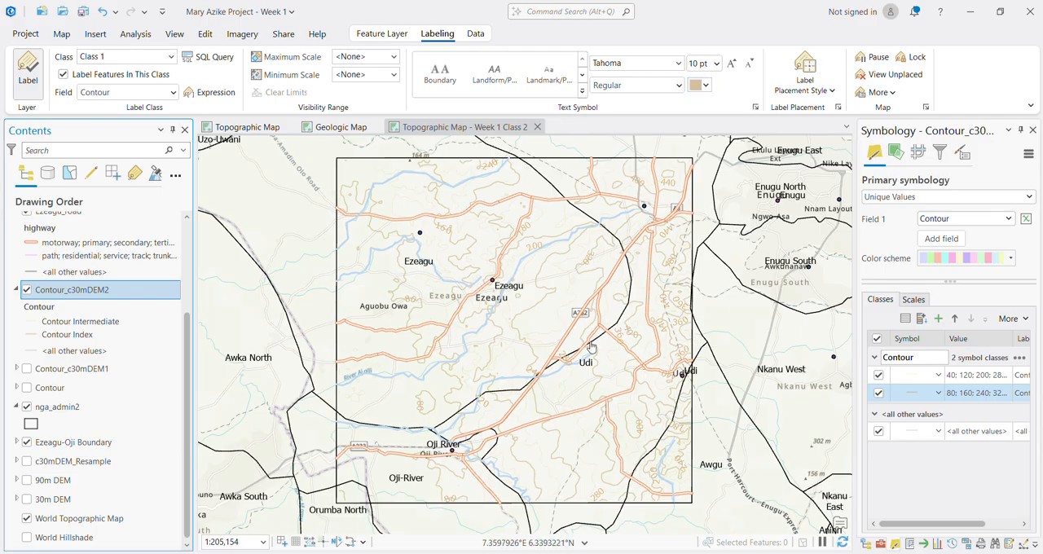
{"action": "left_click", "coordinate": [26, 519]}
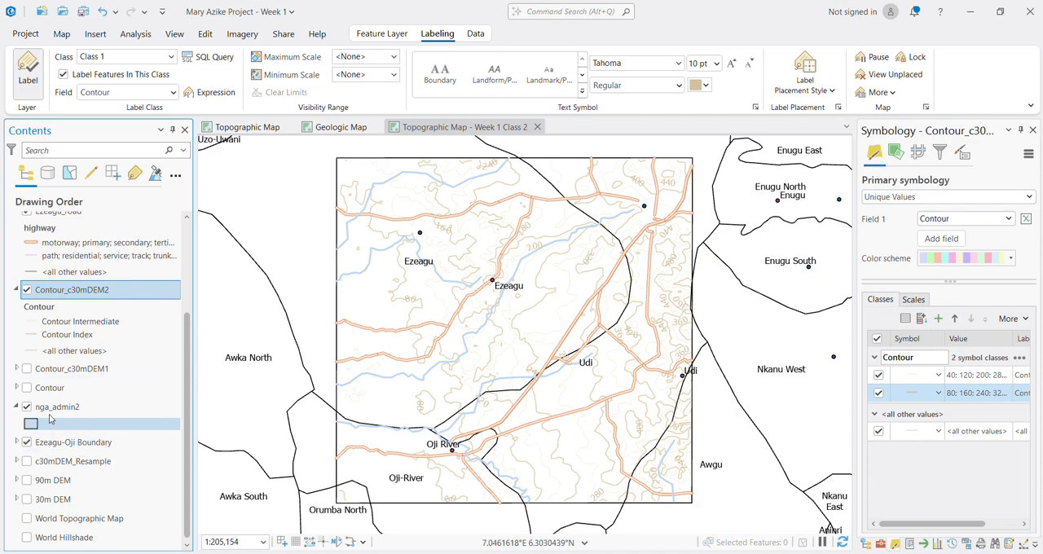
Step: Turn on labels for the nga_adminpoints layer using the name field
{"action": "scroll", "coordinate": [53, 391], "scroll_direction": "up", "scroll_amount": 4}
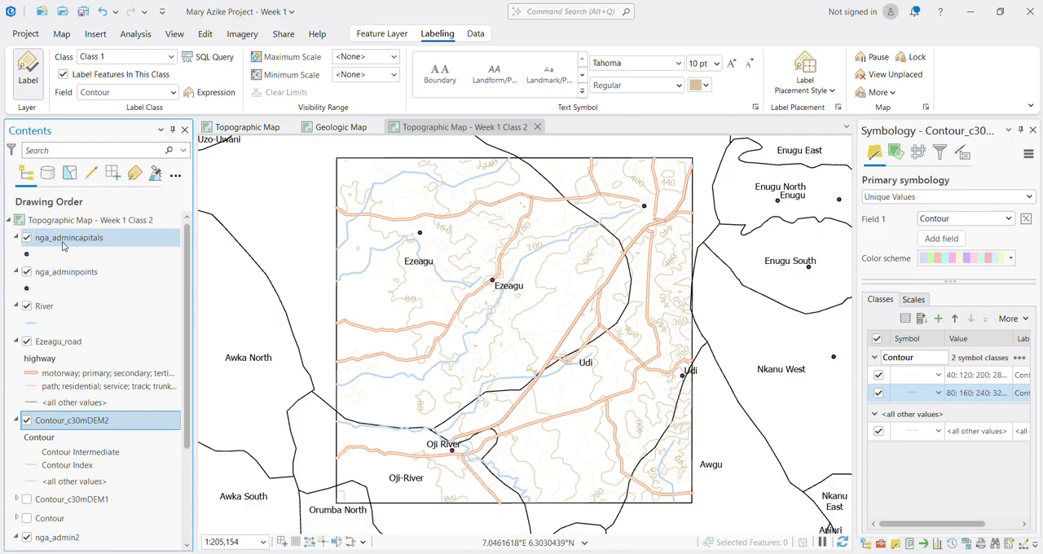
{"action": "left_click", "coordinate": [27, 272]}
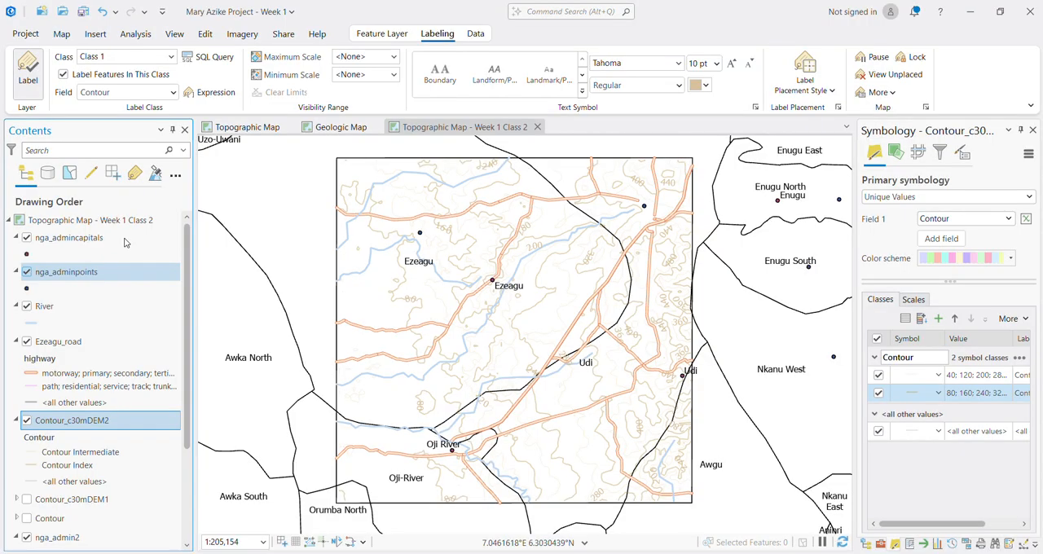
{"action": "left_click", "coordinate": [87, 273]}
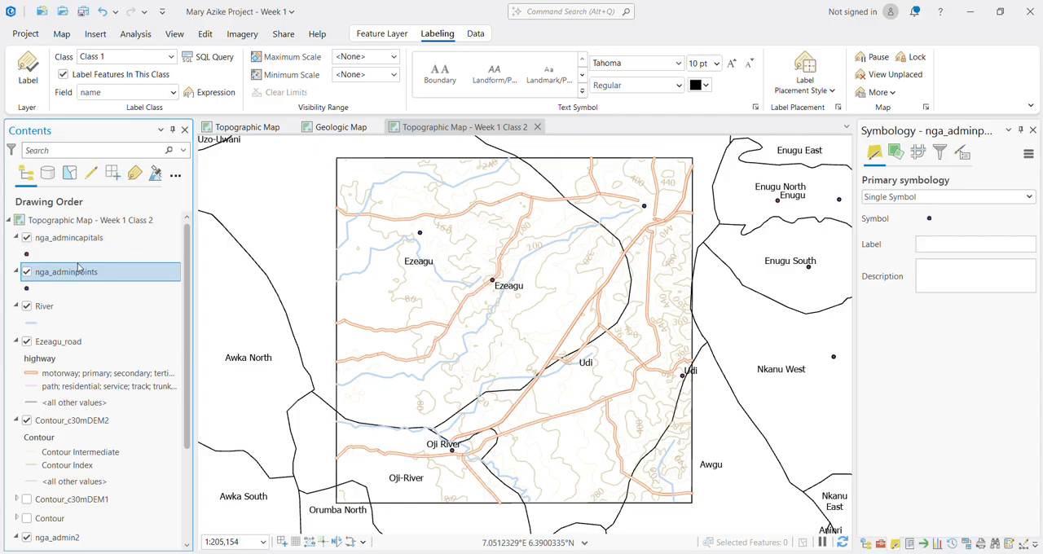
{"action": "left_click", "coordinate": [36, 85]}
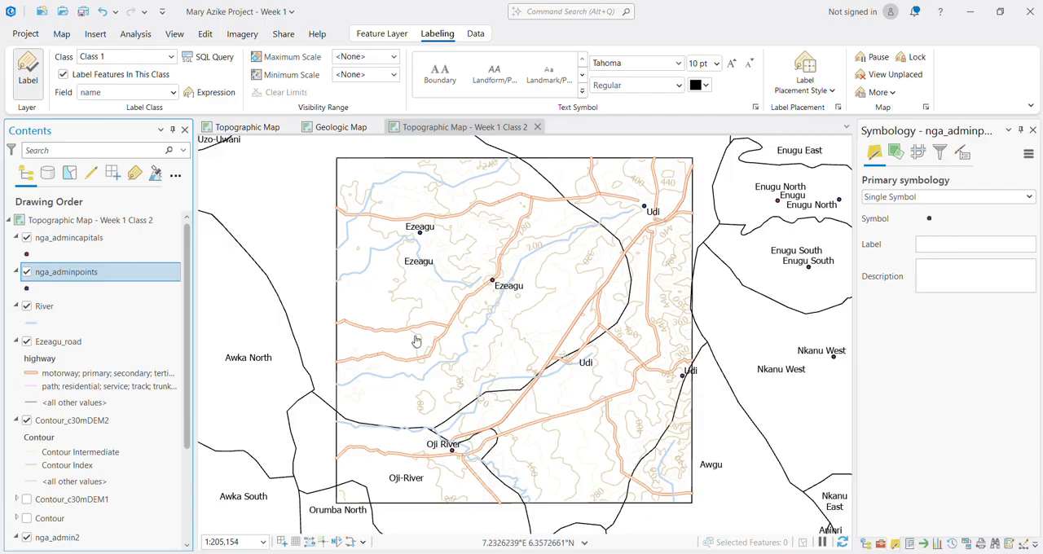
{"action": "left_click", "coordinate": [45, 238]}
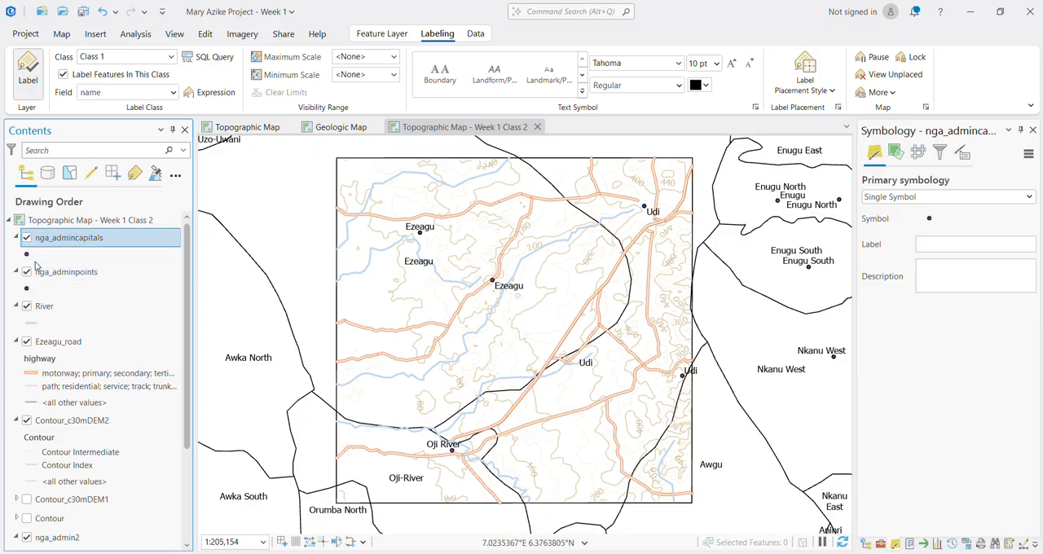
{"action": "left_click", "coordinate": [58, 273]}
{"action": "left_click", "coordinate": [64, 241], "text": "ctrl"}
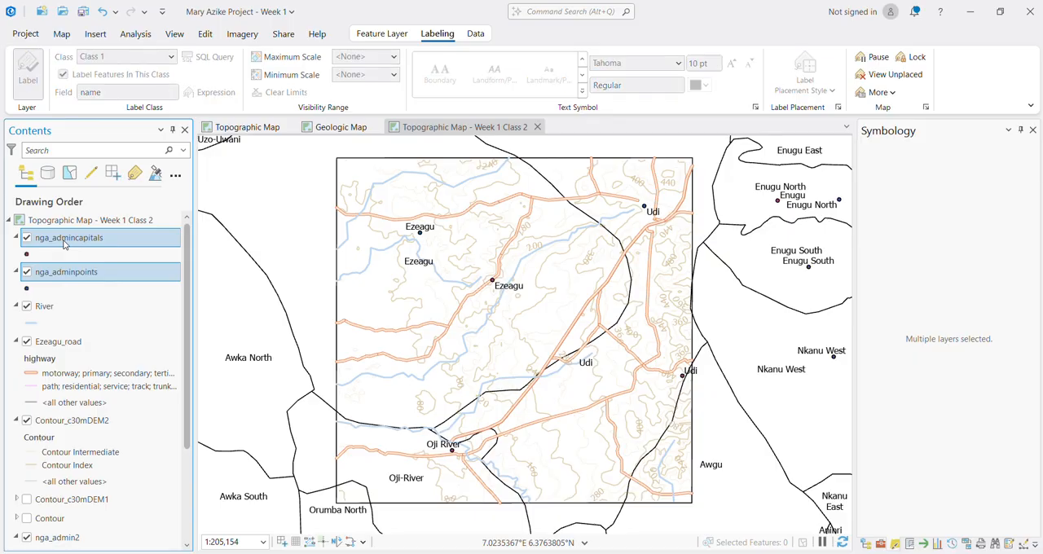
{"action": "right_click", "coordinate": [64, 244]}
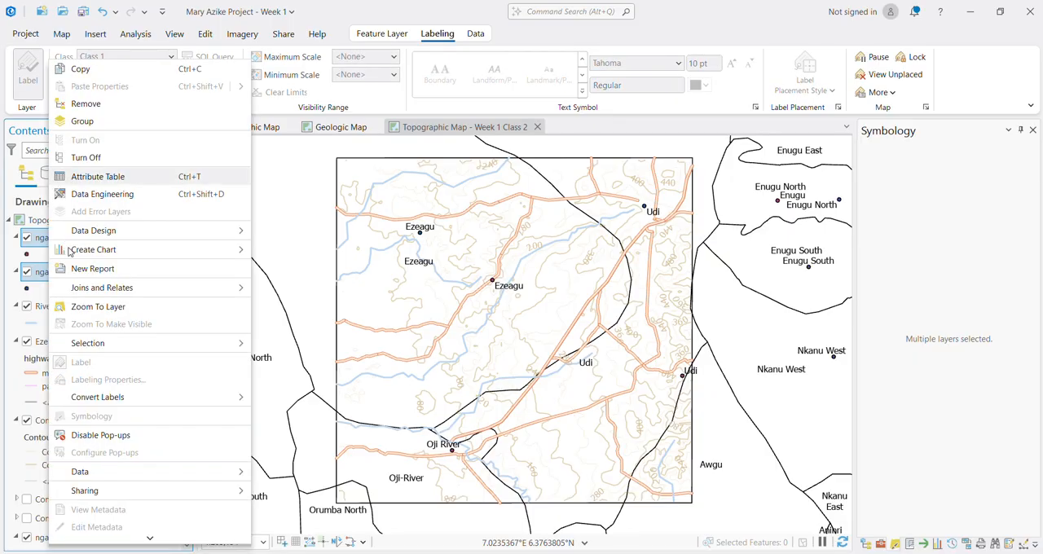
{"action": "left_click", "coordinate": [327, 345]}
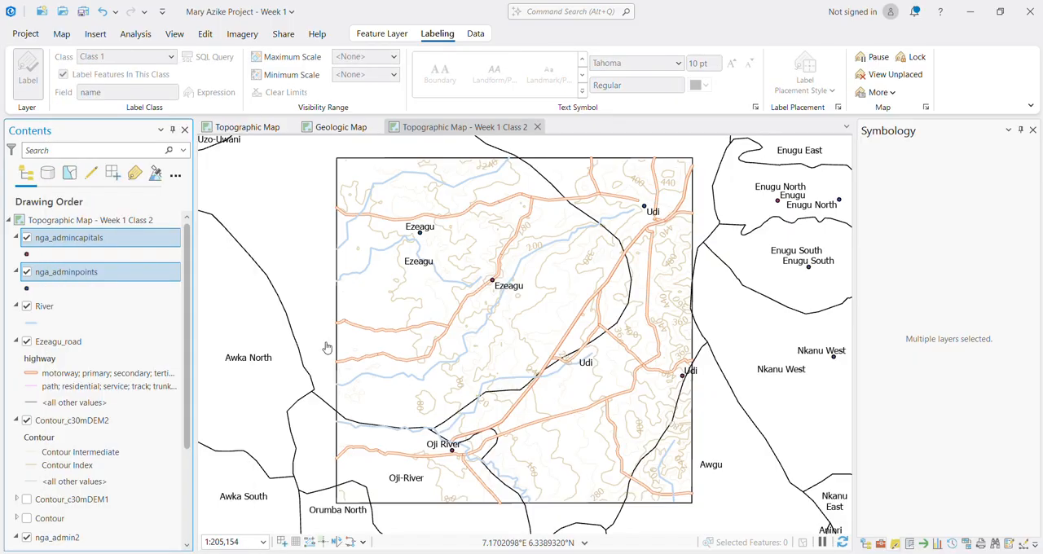
Step: Switch the visibility of nga_admincapitals and nga_adminpoints to compare their towns on the map, ending with both hidden
{"action": "left_click", "coordinate": [26, 239]}
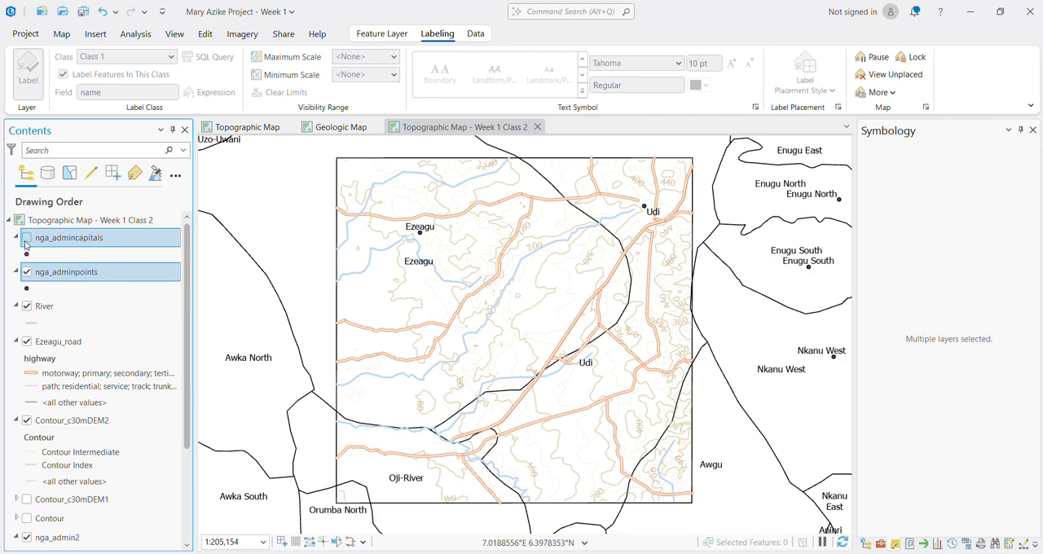
{"action": "left_click", "coordinate": [26, 272]}
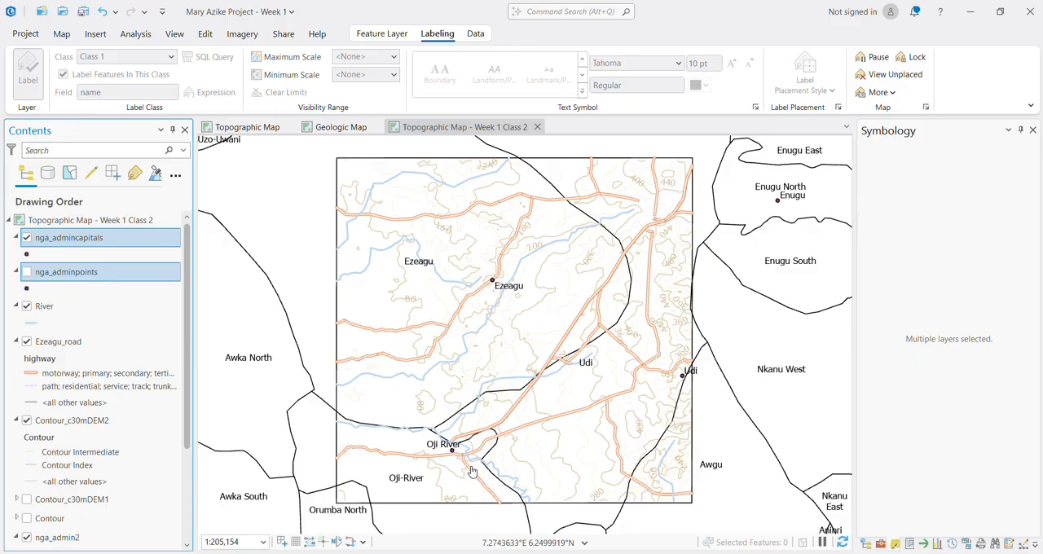
{"action": "left_click", "coordinate": [27, 238]}
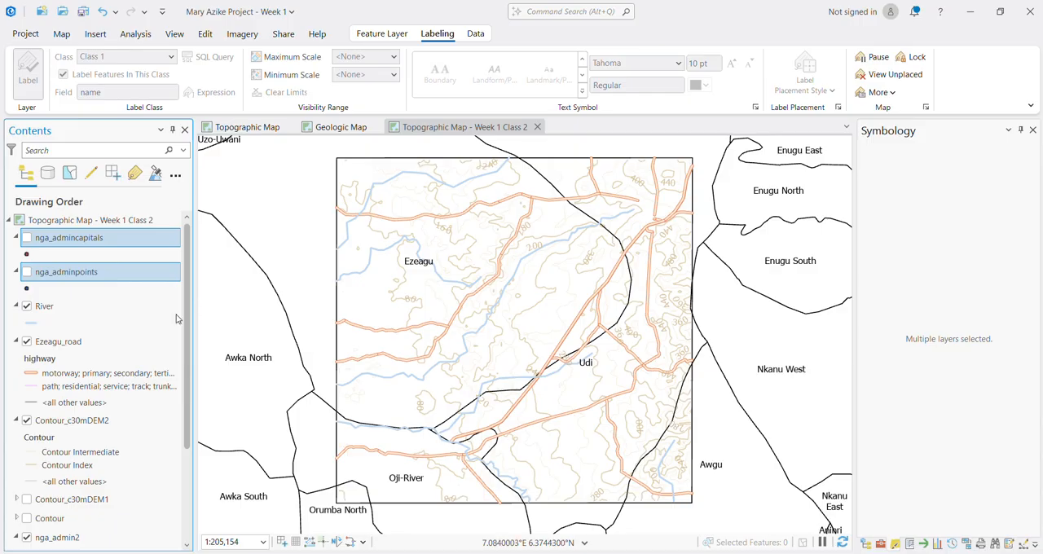
Step: Remove the nga_admincapitals and nga_adminpoints layers from the map together and save the project
{"action": "left_click", "coordinate": [74, 307]}
{"action": "left_click", "coordinate": [71, 277]}
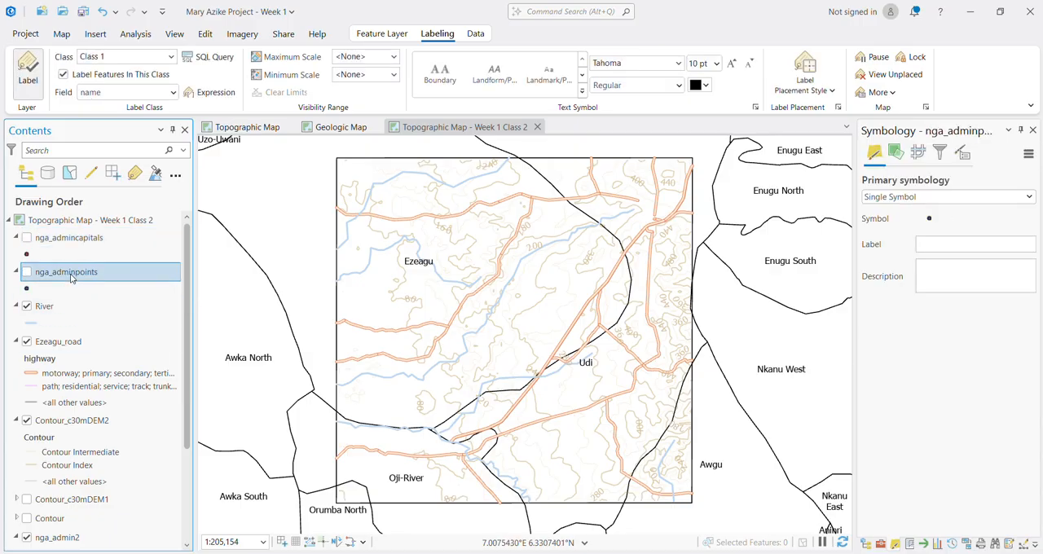
{"action": "left_click", "coordinate": [72, 245]}
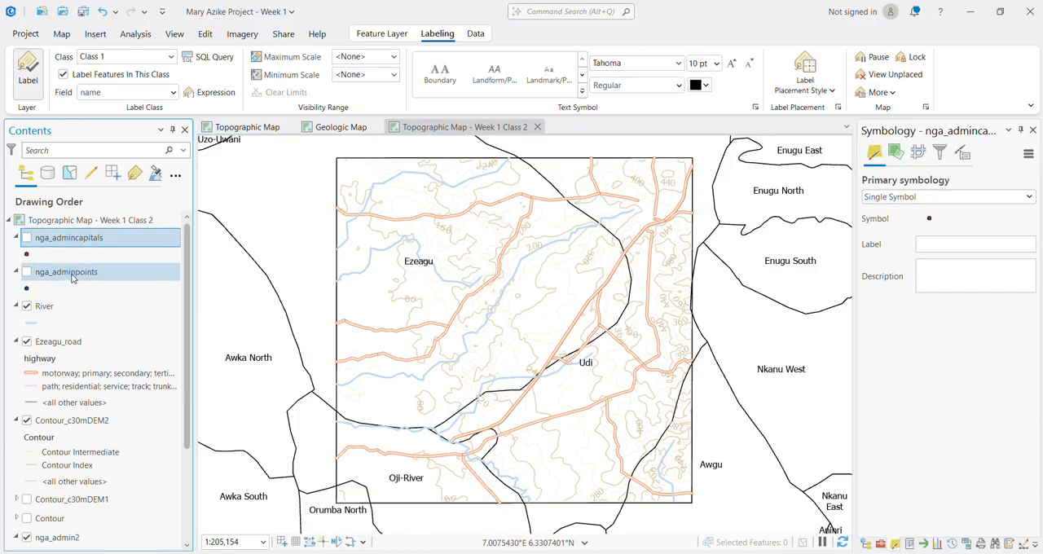
{"action": "left_click", "coordinate": [71, 272], "text": "ctrl"}
{"action": "right_click", "coordinate": [72, 274]}
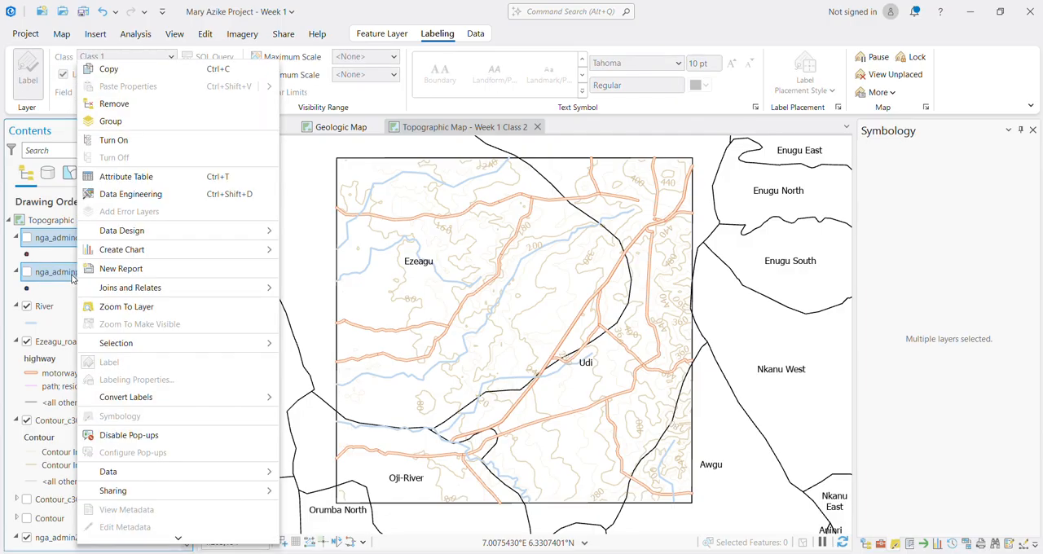
{"action": "left_click", "coordinate": [114, 104]}
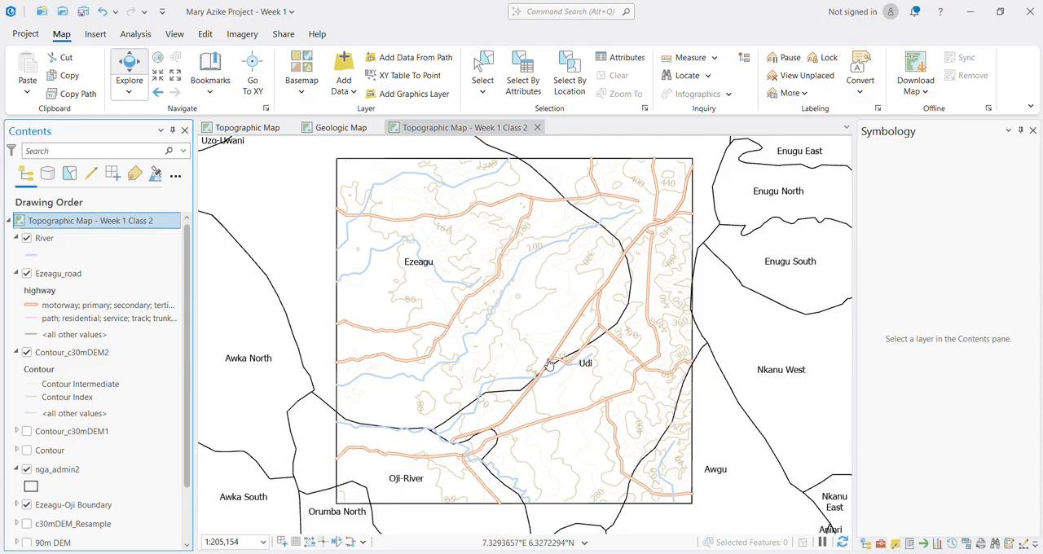
{"action": "key", "text": "ctrl+s"}
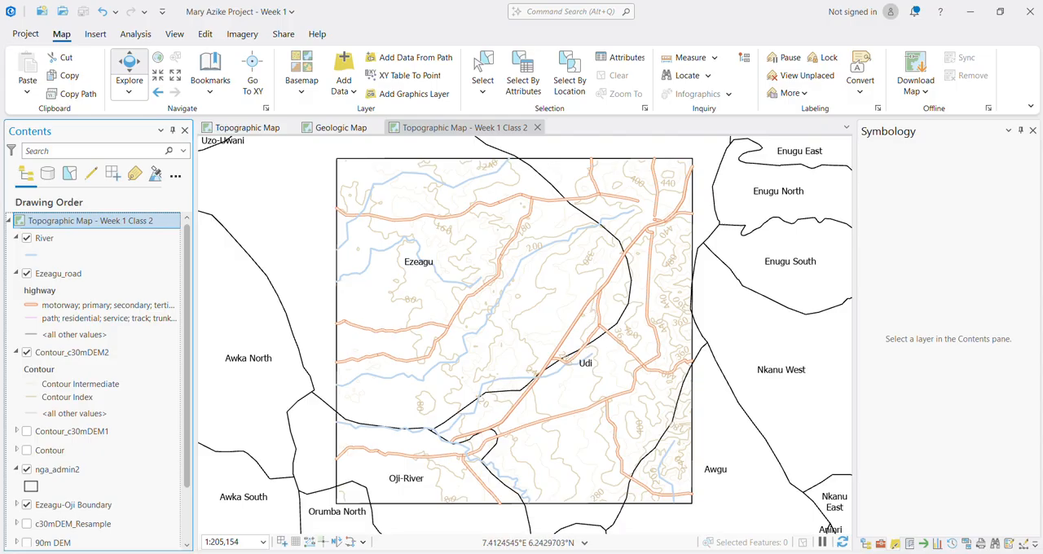
Step: Create a new layout with the ISO Landscape A1 page size (594 mm x 841 mm)
{"action": "left_click", "coordinate": [96, 37]}
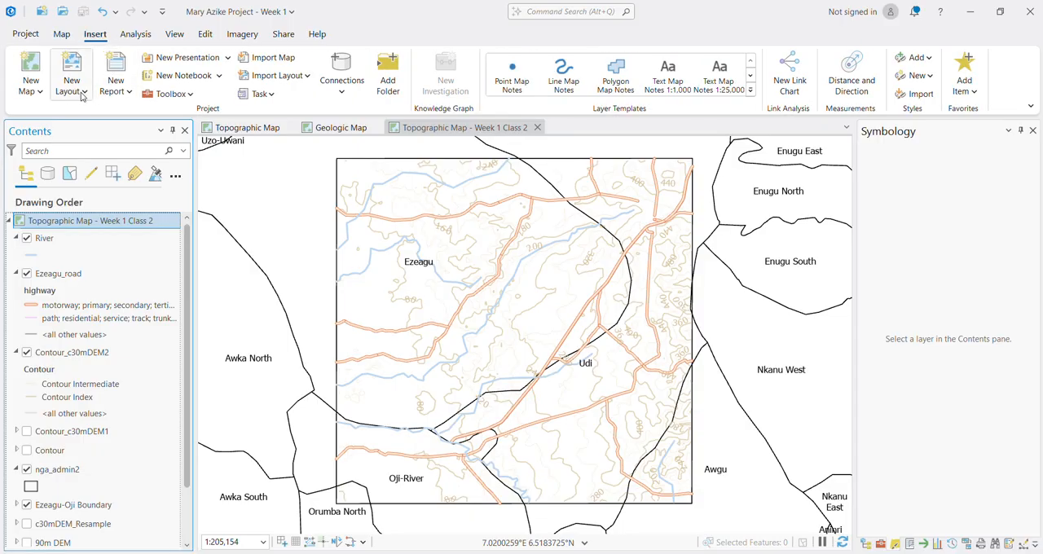
{"action": "left_click", "coordinate": [82, 96]}
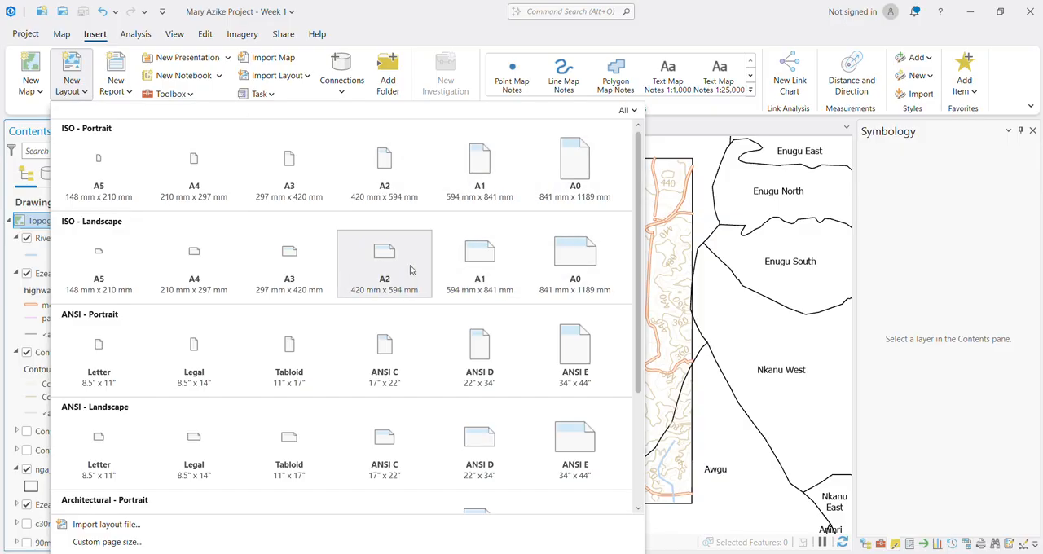
{"action": "left_click", "coordinate": [471, 264]}
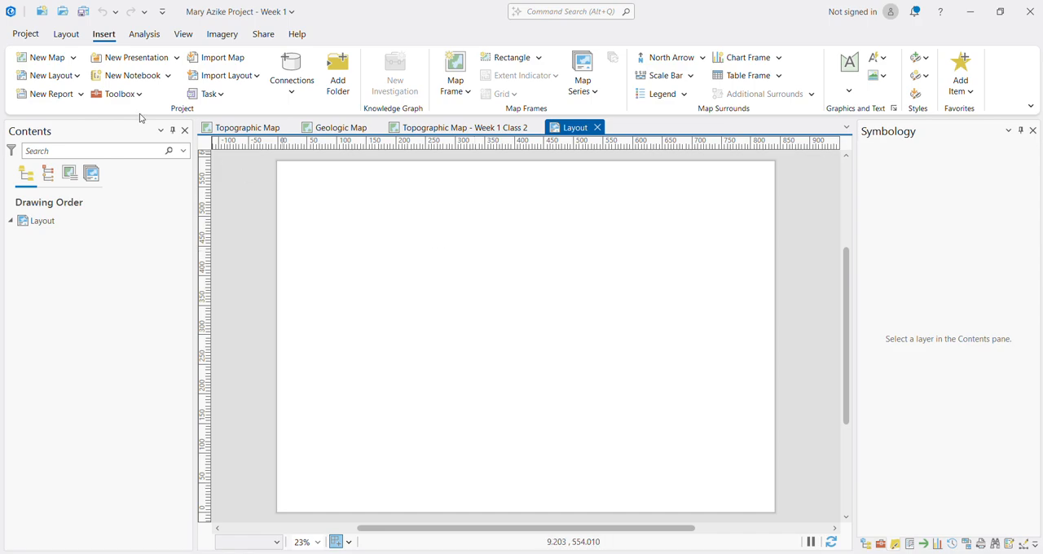
{"action": "left_click", "coordinate": [76, 76]}
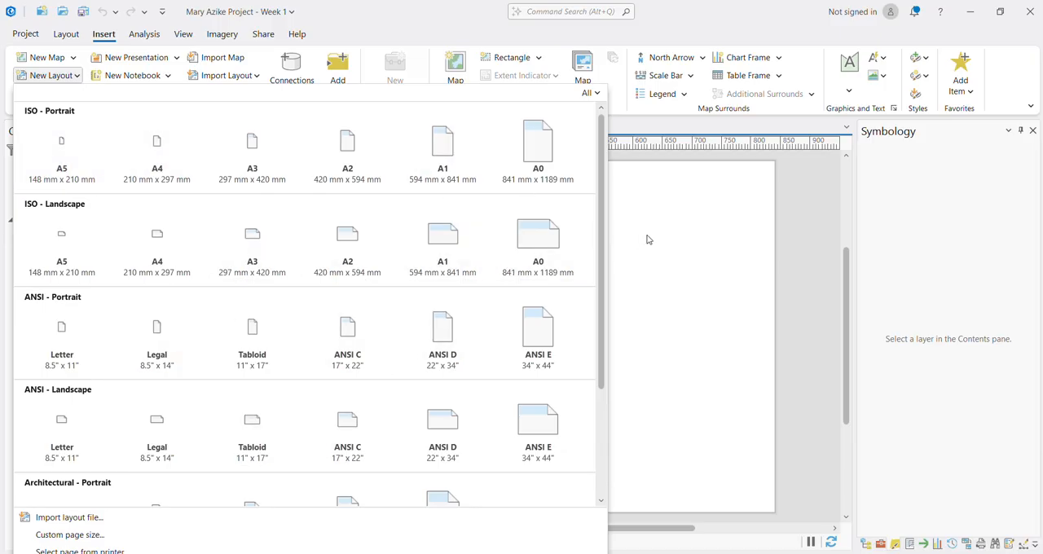
{"action": "left_click", "coordinate": [668, 195]}
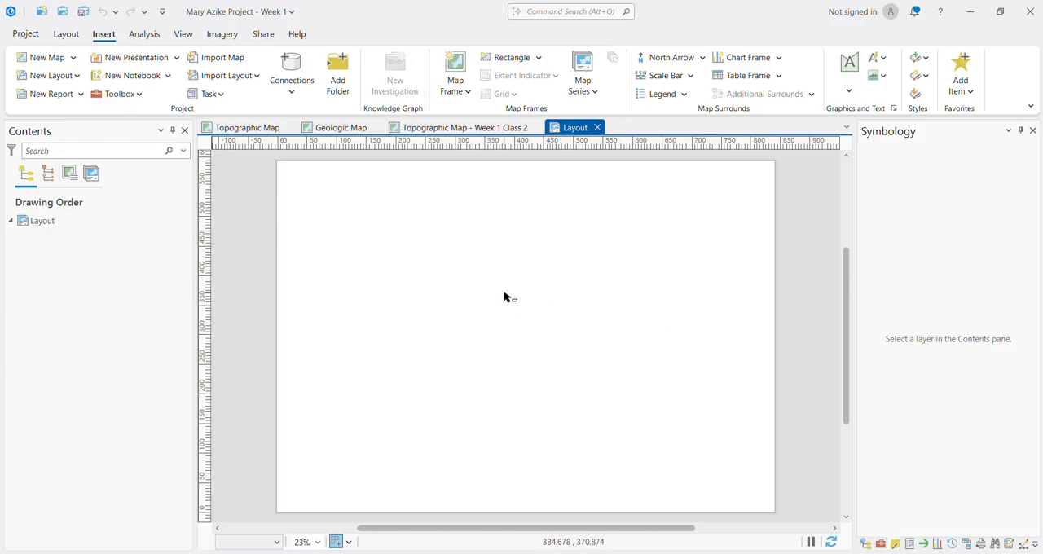
Step: Try a default-extent map frame of Topographic Map - Week 1 Class 2 over most of the page, and undo it
{"action": "left_click", "coordinate": [468, 92]}
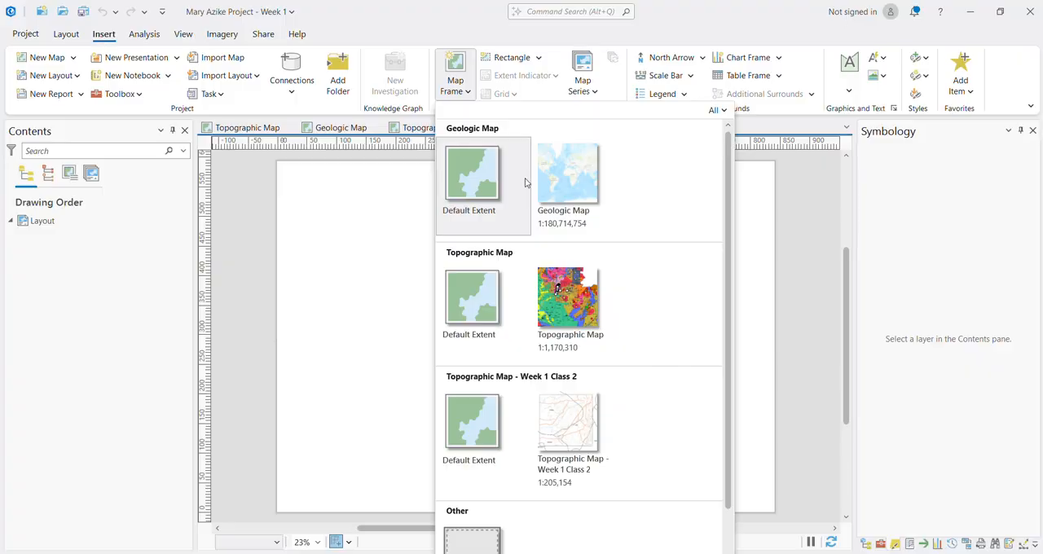
{"action": "left_click", "coordinate": [232, 198]}
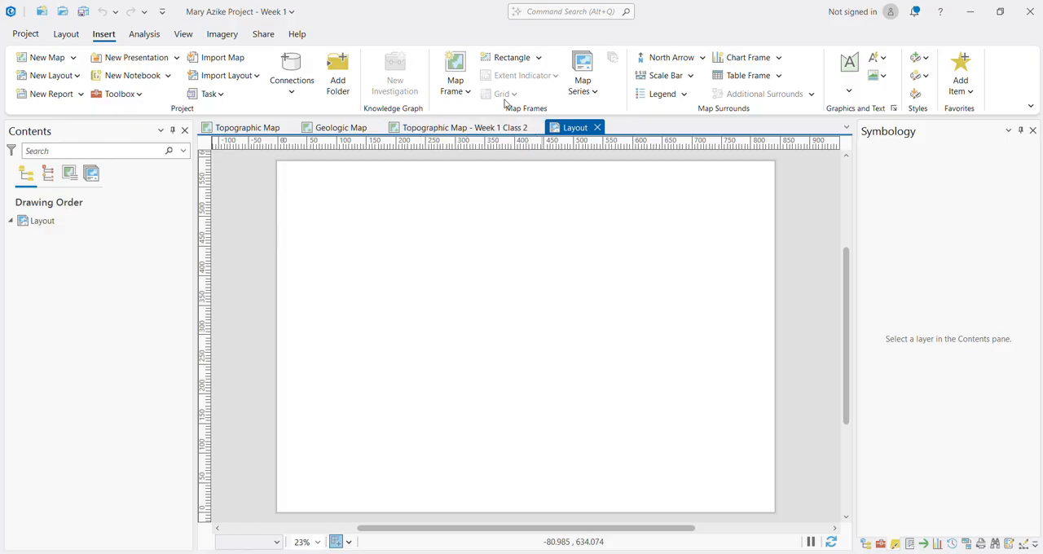
{"action": "left_click", "coordinate": [467, 91]}
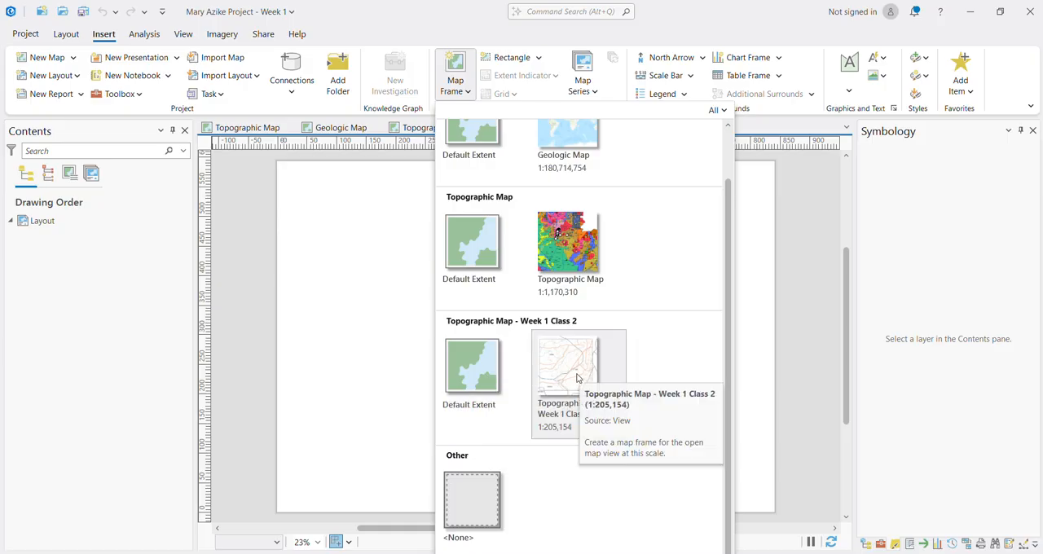
{"action": "left_click", "coordinate": [477, 382]}
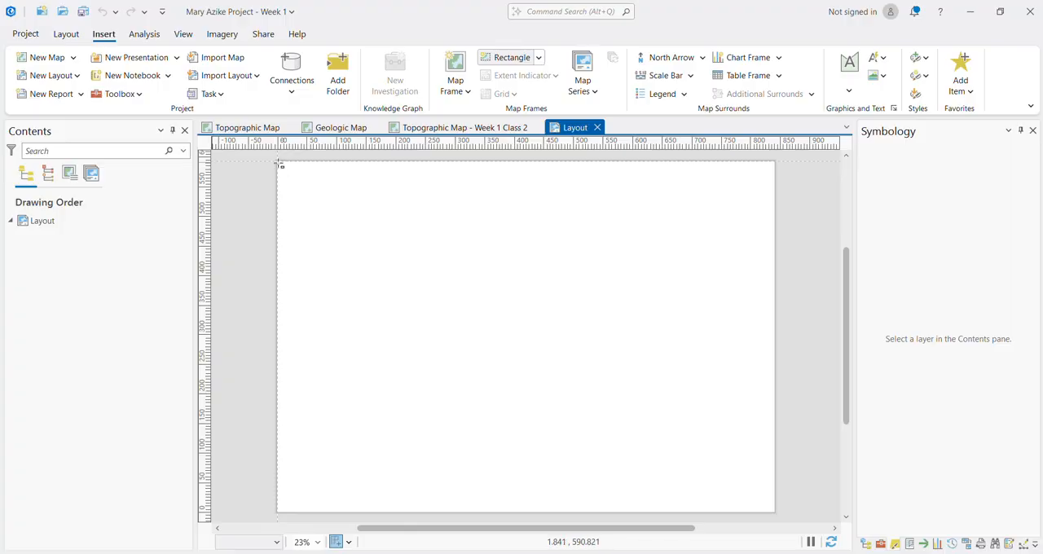
{"action": "left_click_drag", "start_coordinate": [288, 172], "coordinate": [754, 493]}
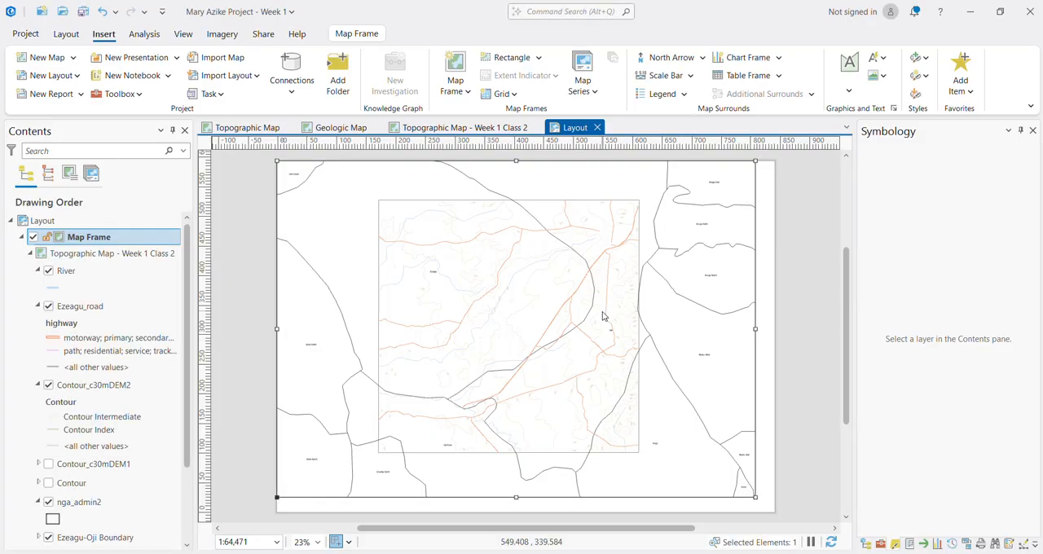
{"action": "key", "text": "ctrl+z"}
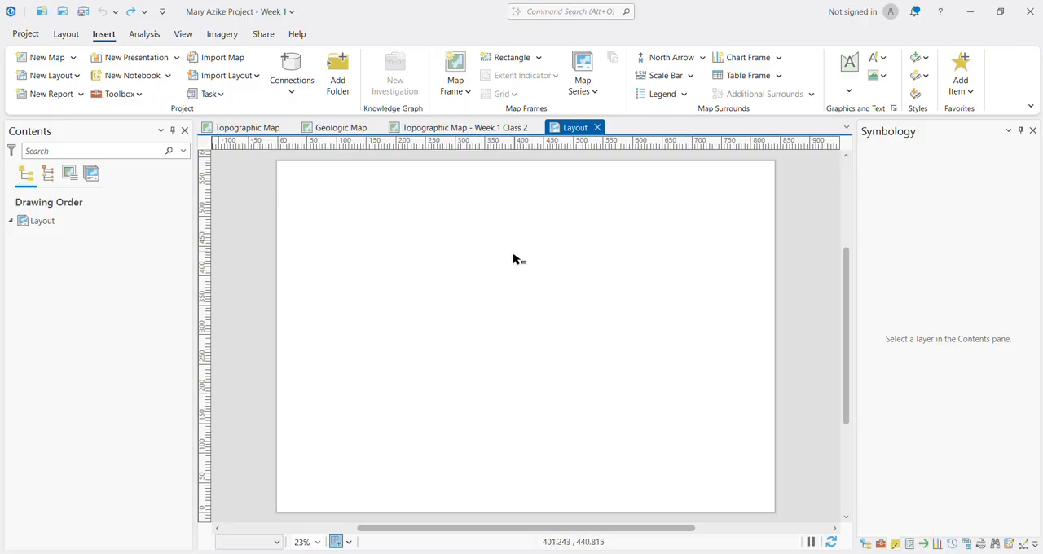
Step: Look through the Topographic Map, Geologic Map and Topographic Map - Week 1 Class 2 views, and return to the layout
{"action": "left_click", "coordinate": [469, 92]}
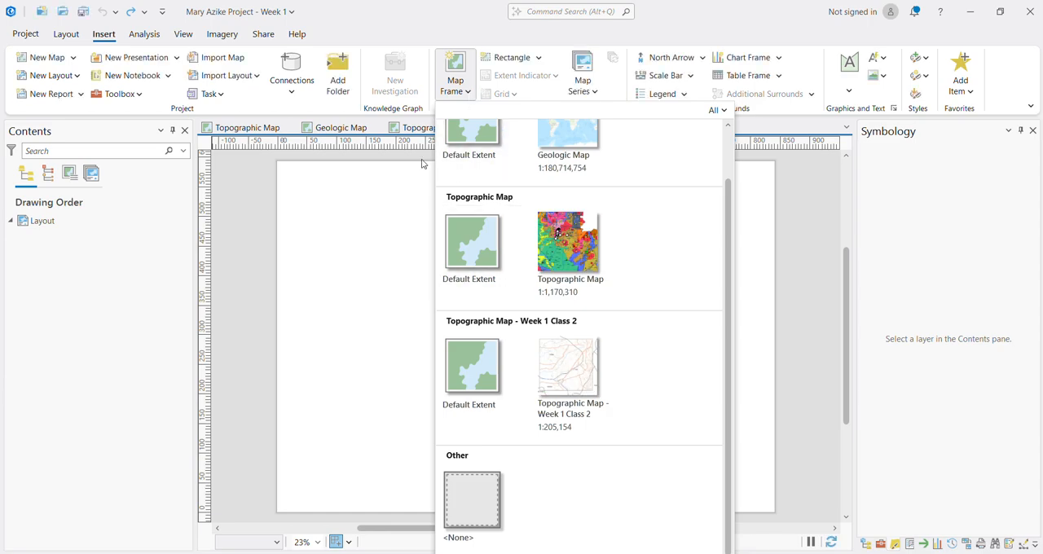
{"action": "left_click", "coordinate": [558, 233]}
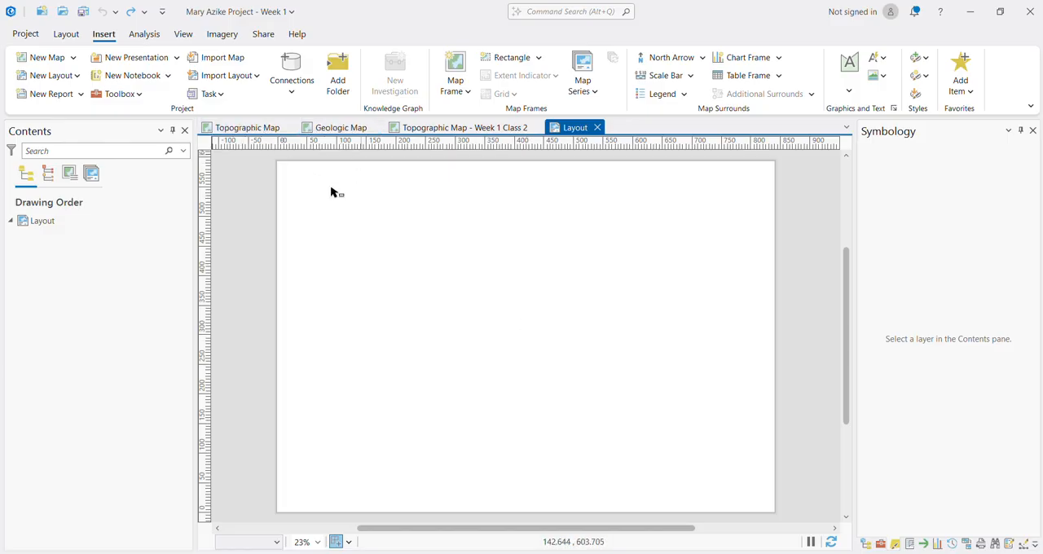
{"action": "left_click", "coordinate": [261, 127]}
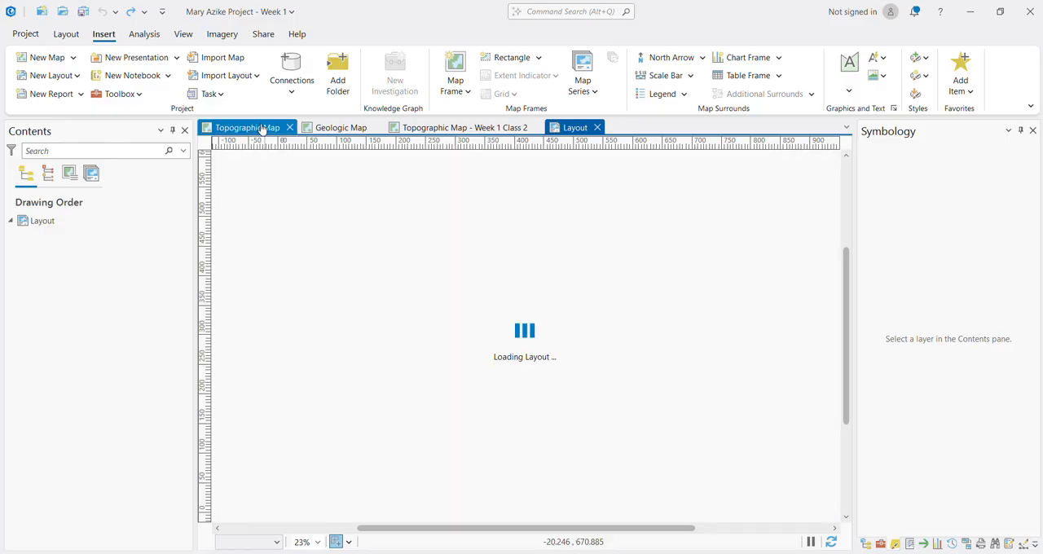
{"action": "left_click", "coordinate": [340, 128]}
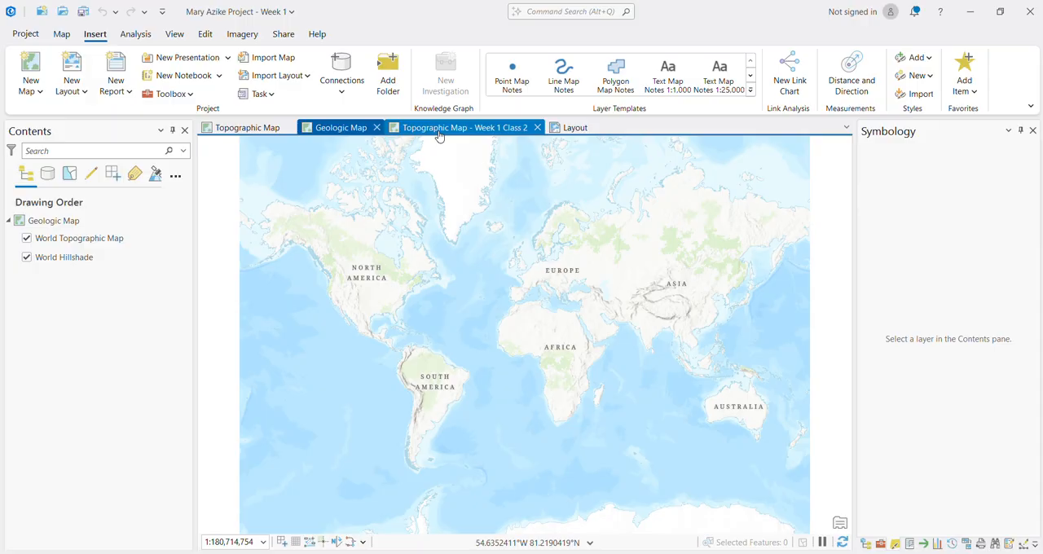
{"action": "left_click", "coordinate": [438, 130]}
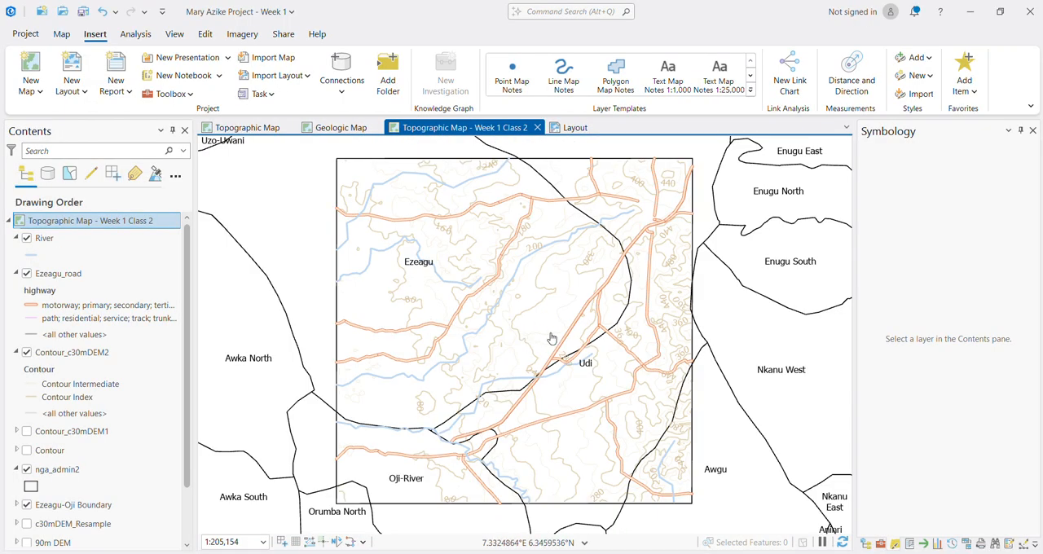
{"action": "left_click", "coordinate": [574, 129]}
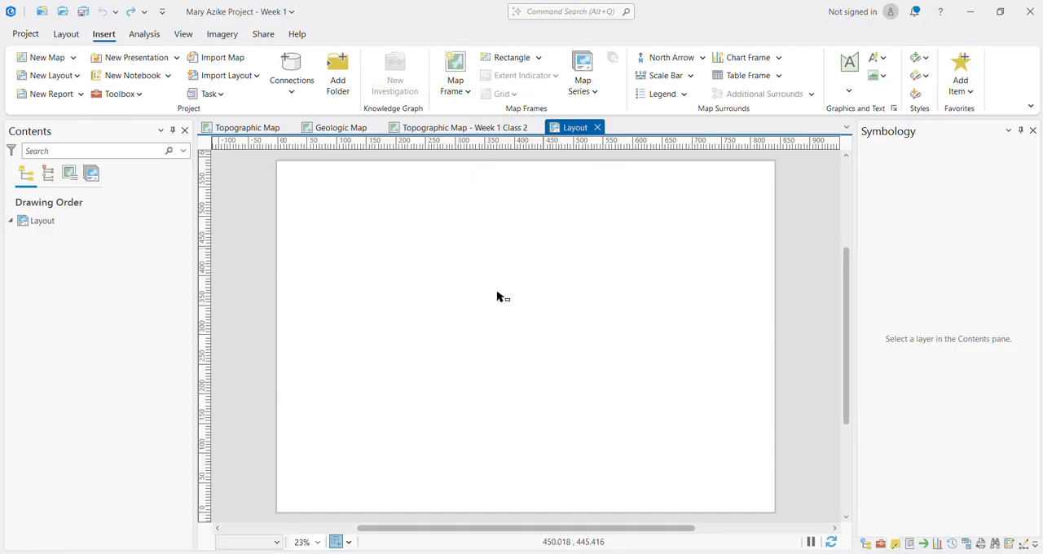
Step: Insert a rectangular map frame of the 1:205,154 Topographic Map - Week 1 Class 2 view, covering most of the page
{"action": "left_click", "coordinate": [464, 97]}
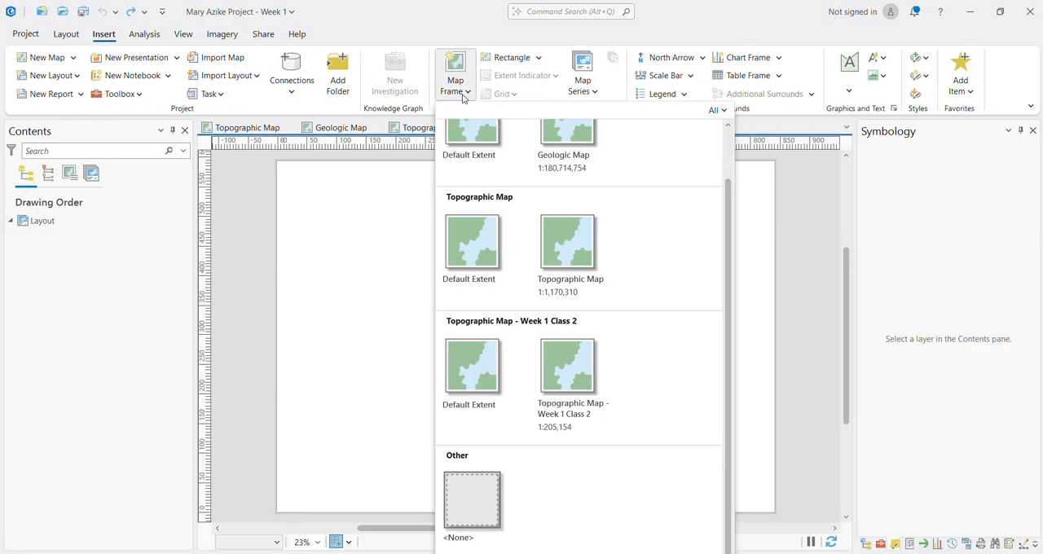
{"action": "left_click", "coordinate": [576, 375]}
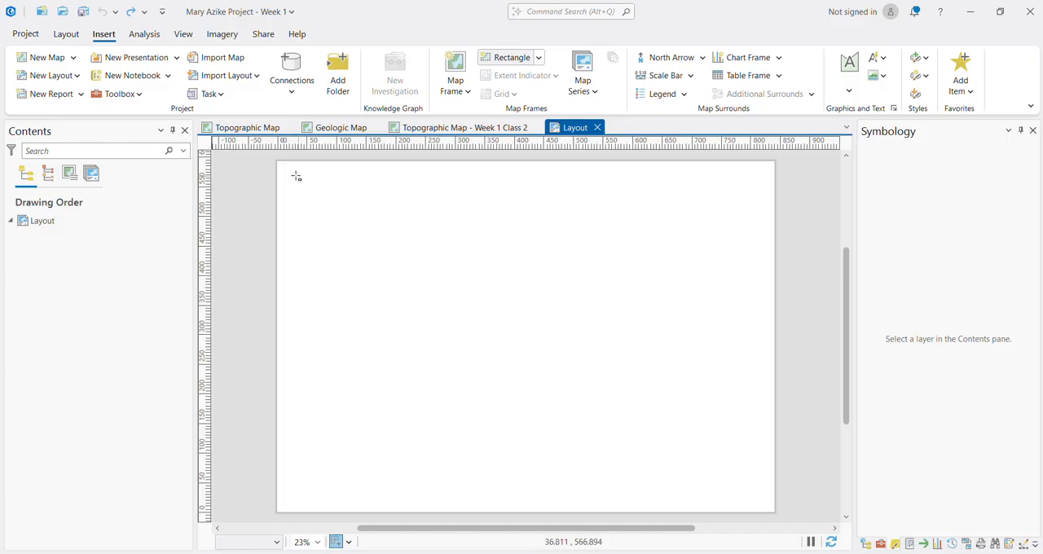
{"action": "mouse_move", "coordinate": [295, 176]}
{"action": "left_mouse_down"}
{"action": "mouse_move", "coordinate": [379, 257]}
{"action": "mouse_move", "coordinate": [725, 456]}
{"action": "mouse_move", "coordinate": [759, 497]}
{"action": "left_mouse_up"}
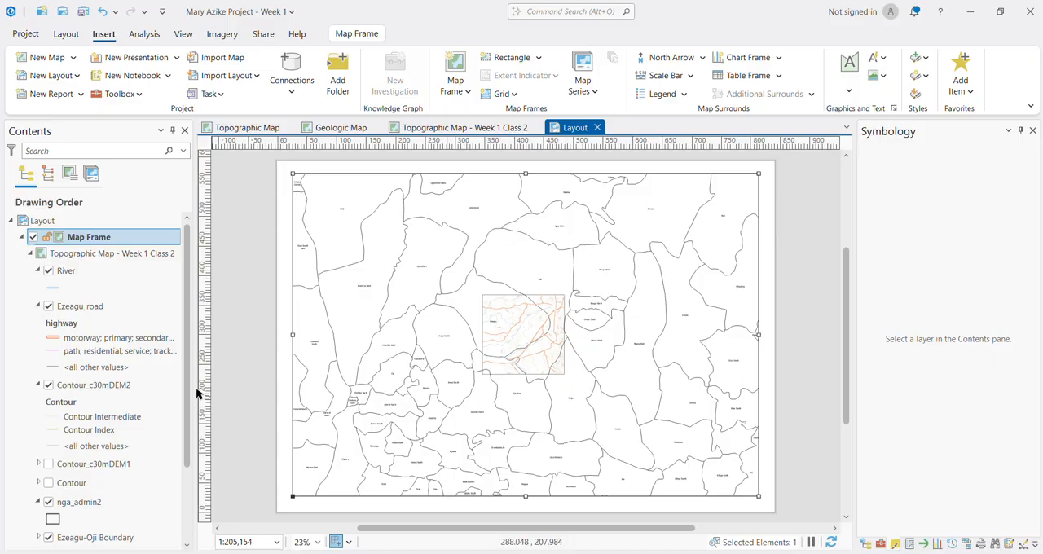
Step: Zoom the map frame to the extent of the Ezeagu-Oji Boundary layer
{"action": "scroll", "coordinate": [70, 464], "scroll_direction": "down", "scroll_amount": 1}
{"action": "scroll", "coordinate": [70, 468], "scroll_direction": "down", "scroll_amount": 2}
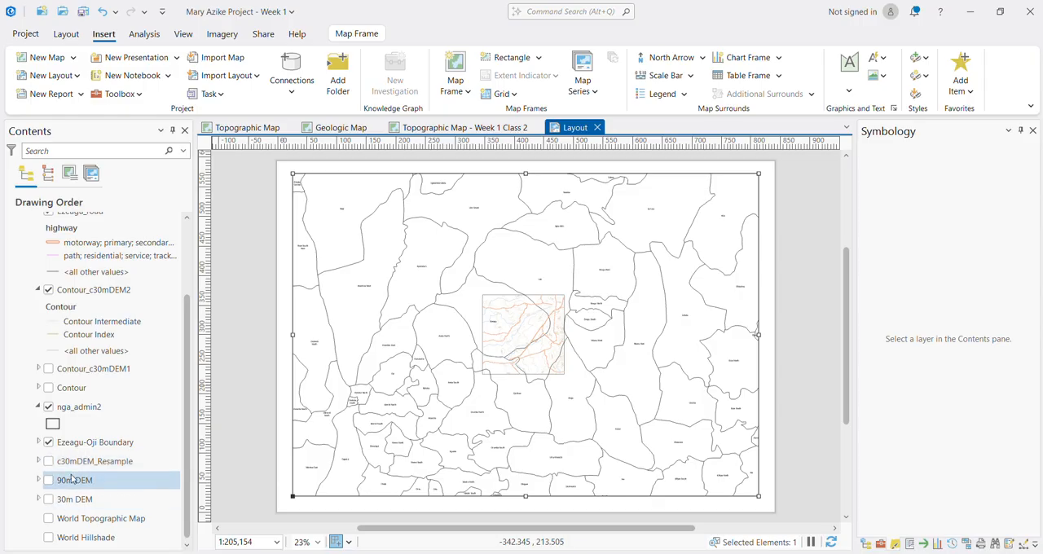
{"action": "left_click", "coordinate": [77, 447]}
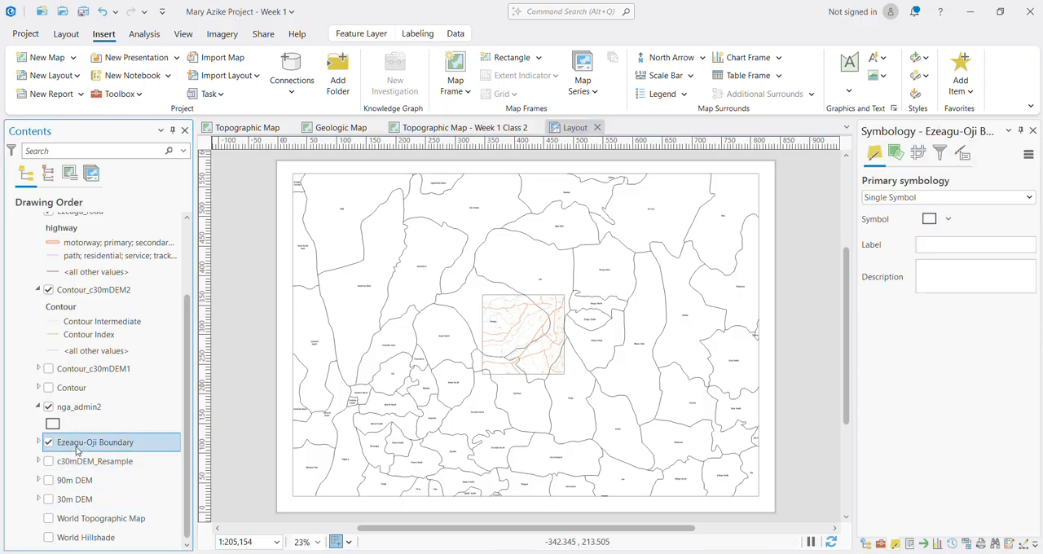
{"action": "right_click", "coordinate": [76, 449]}
{"action": "left_click", "coordinate": [130, 211]}
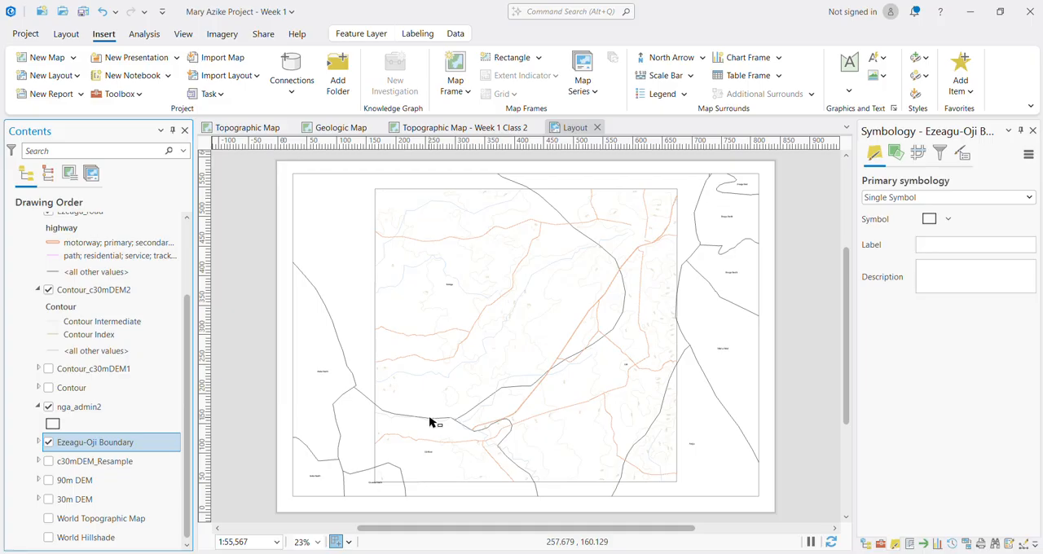
Step: Reduce the map frame's width and height to fit closely around the boundary, and position it on the left part of the page
{"action": "left_click", "coordinate": [512, 391]}
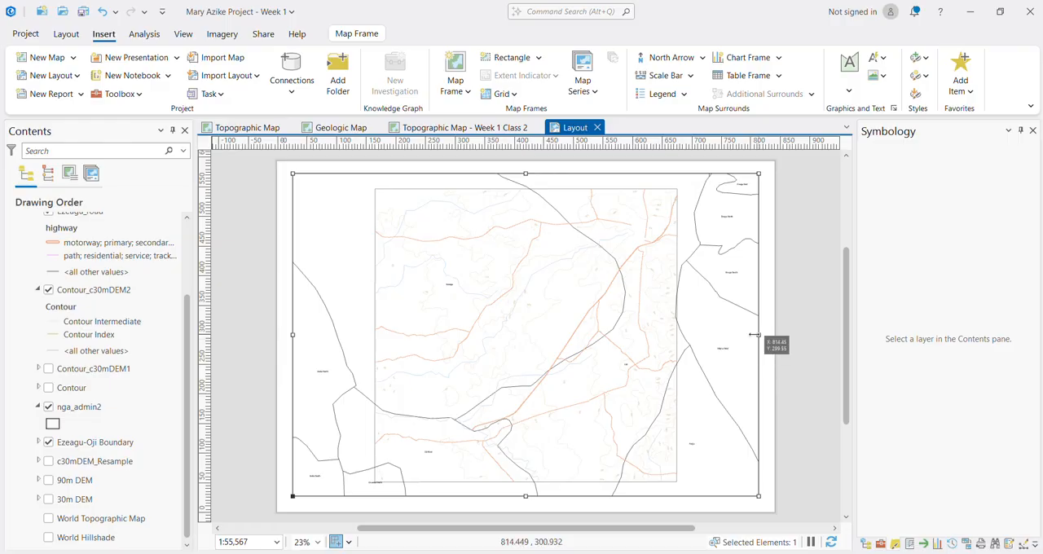
{"action": "left_click_drag", "start_coordinate": [755, 334], "coordinate": [599, 333]}
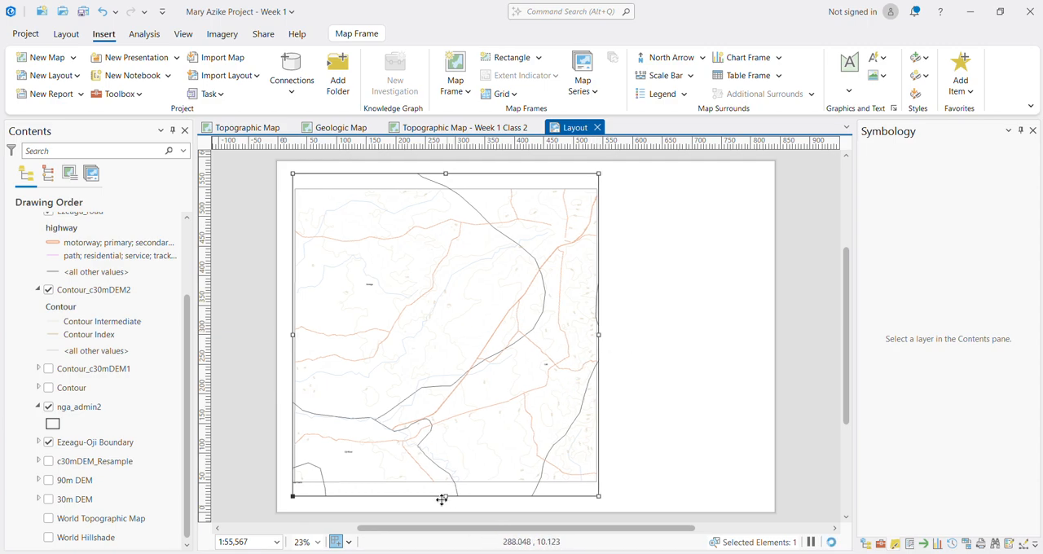
{"action": "left_click_drag", "start_coordinate": [445, 495], "coordinate": [445, 466]}
{"action": "left_click_drag", "start_coordinate": [461, 231], "coordinate": [470, 245]}
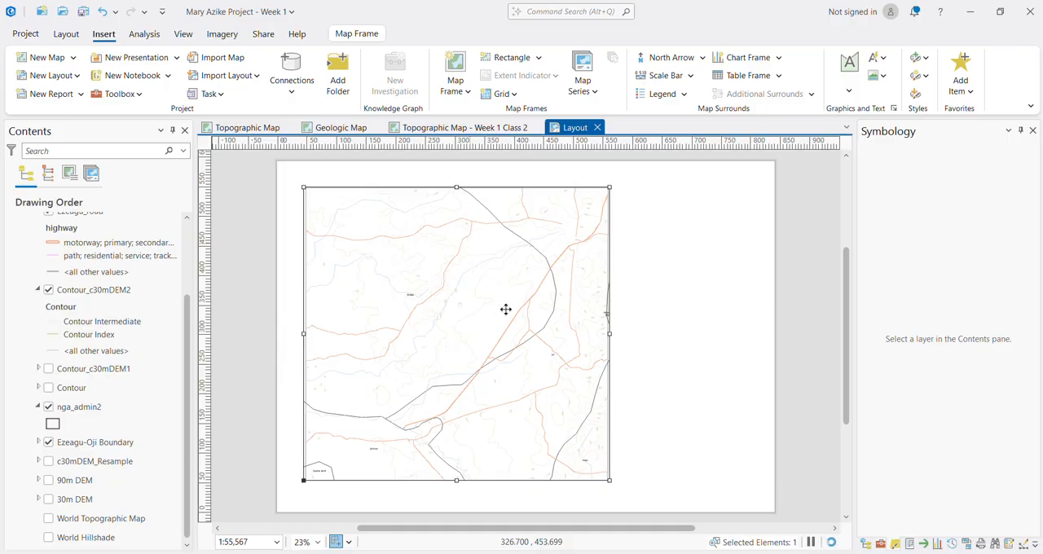
{"action": "left_click_drag", "start_coordinate": [495, 317], "coordinate": [497, 310]}
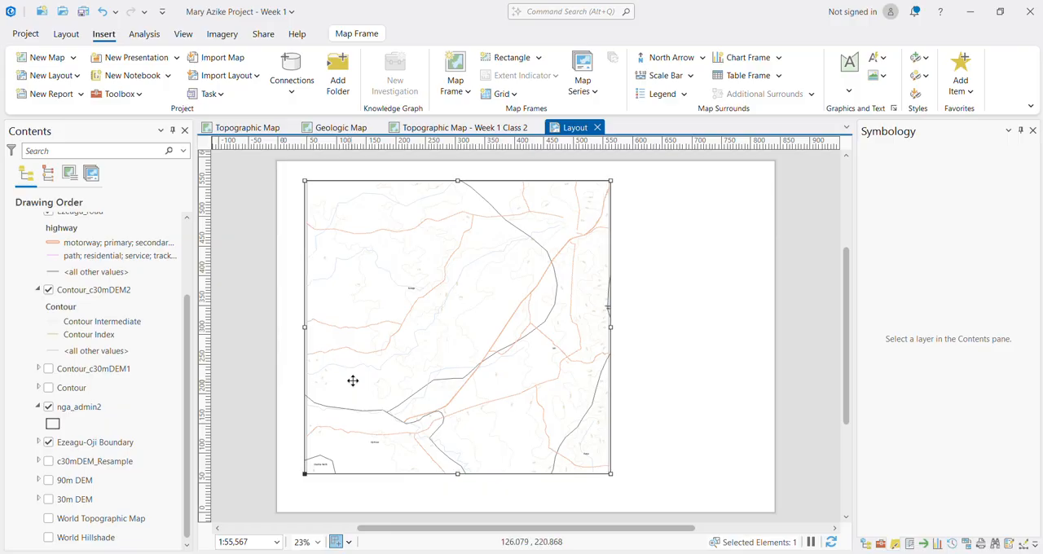
{"action": "left_click", "coordinate": [114, 351]}
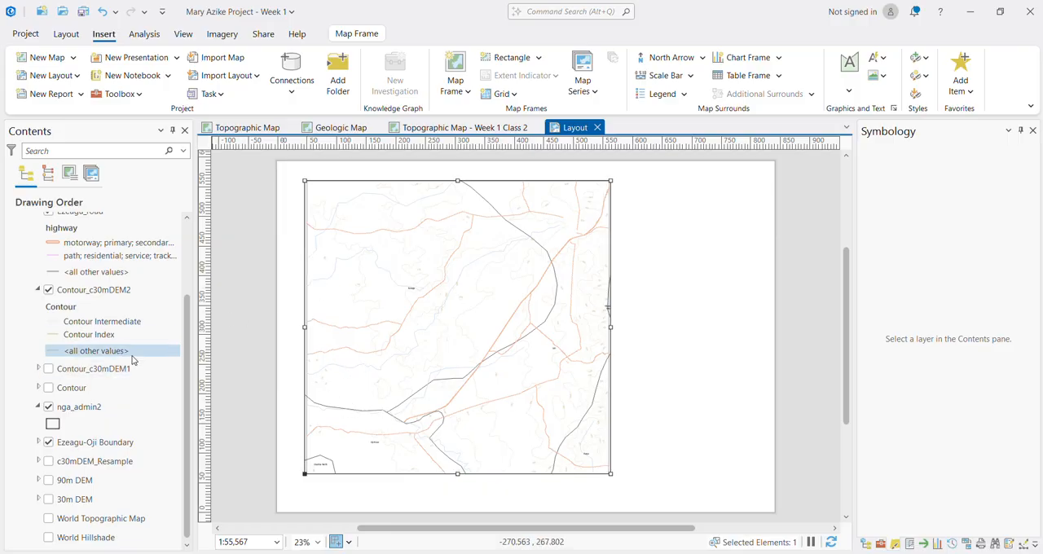
{"action": "scroll", "coordinate": [122, 358], "scroll_direction": "up", "scroll_amount": 2}
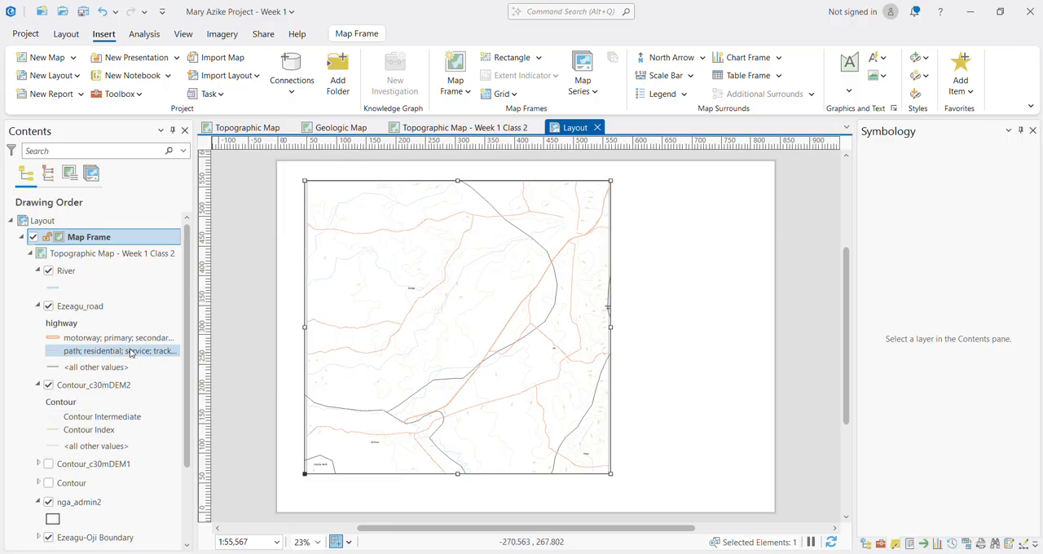
{"action": "left_click", "coordinate": [30, 254]}
{"action": "left_click", "coordinate": [37, 255]}
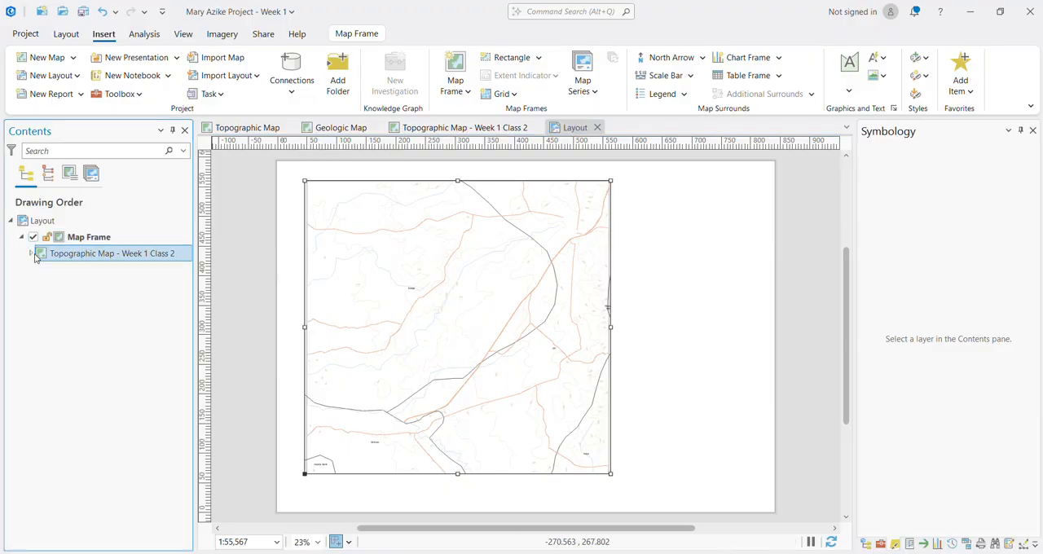
{"action": "left_click", "coordinate": [31, 255]}
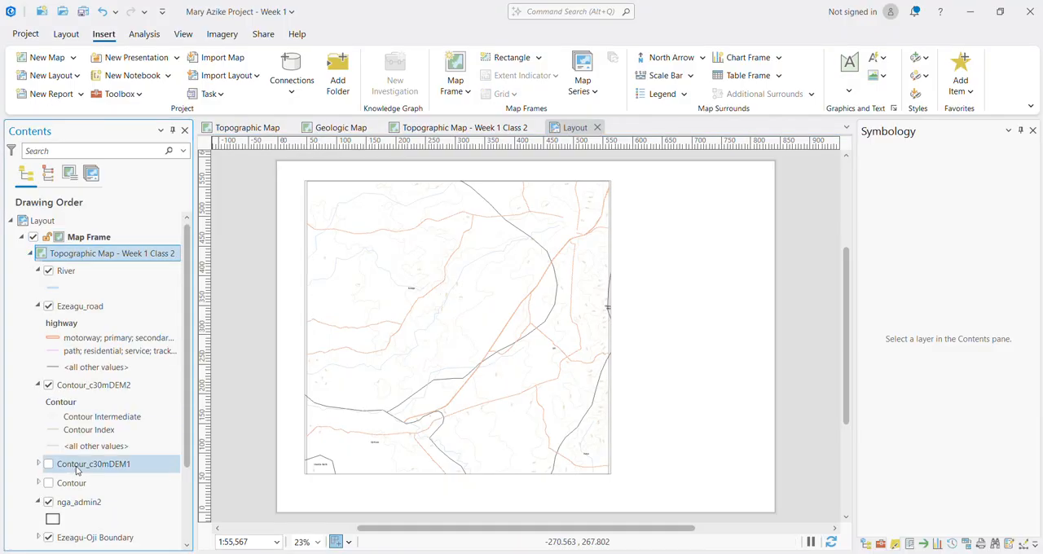
Step: Enlarge the Contour_c30mDEM2 labels, trying 20 pt and settling on 24 pt
{"action": "left_click", "coordinate": [75, 391]}
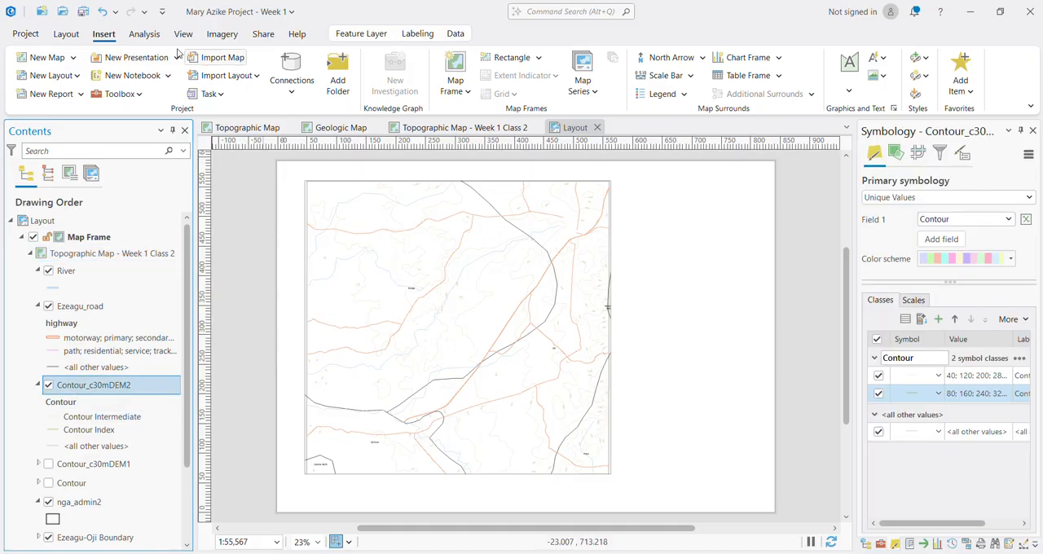
{"action": "left_click", "coordinate": [417, 33]}
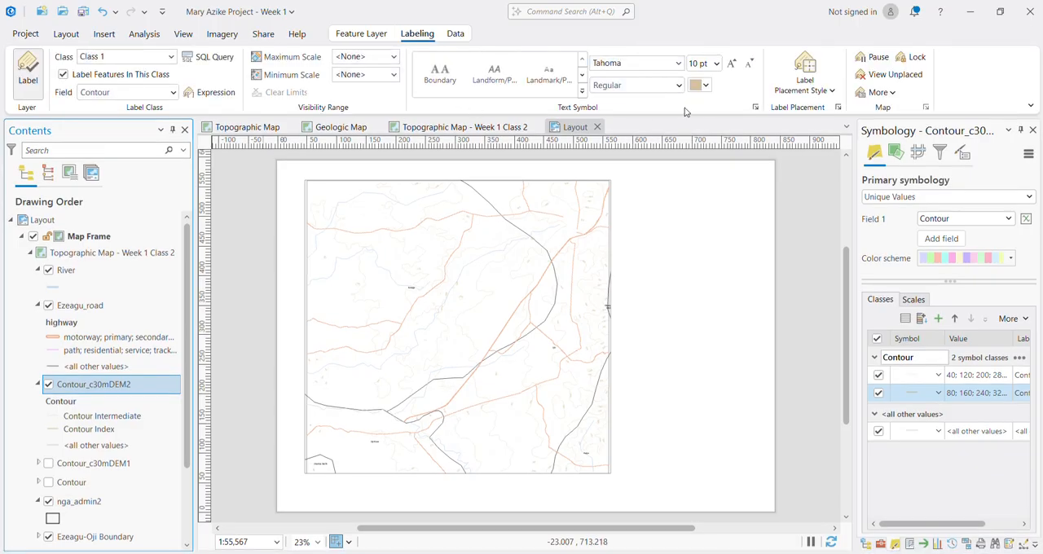
{"action": "left_click", "coordinate": [717, 64]}
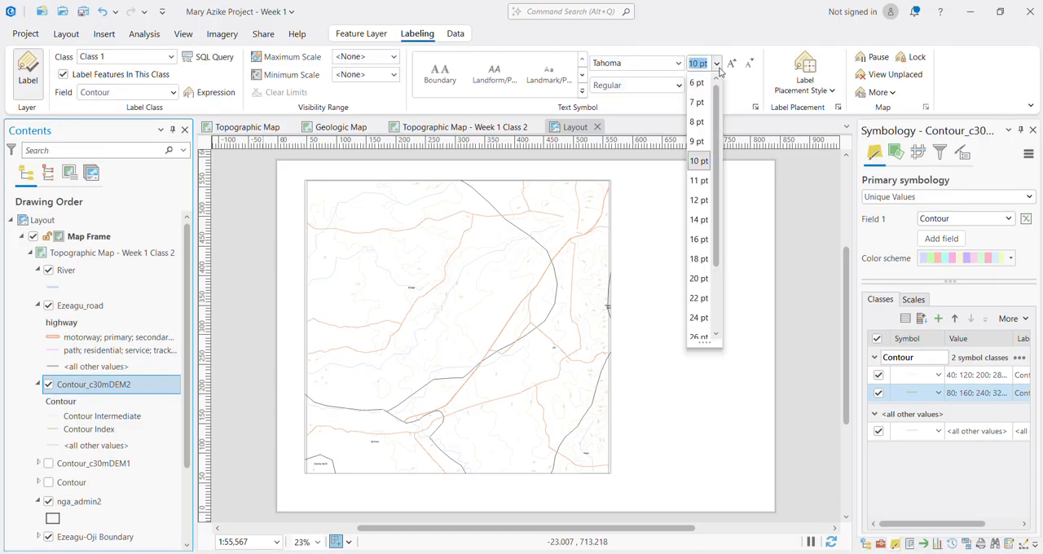
{"action": "left_click", "coordinate": [699, 280]}
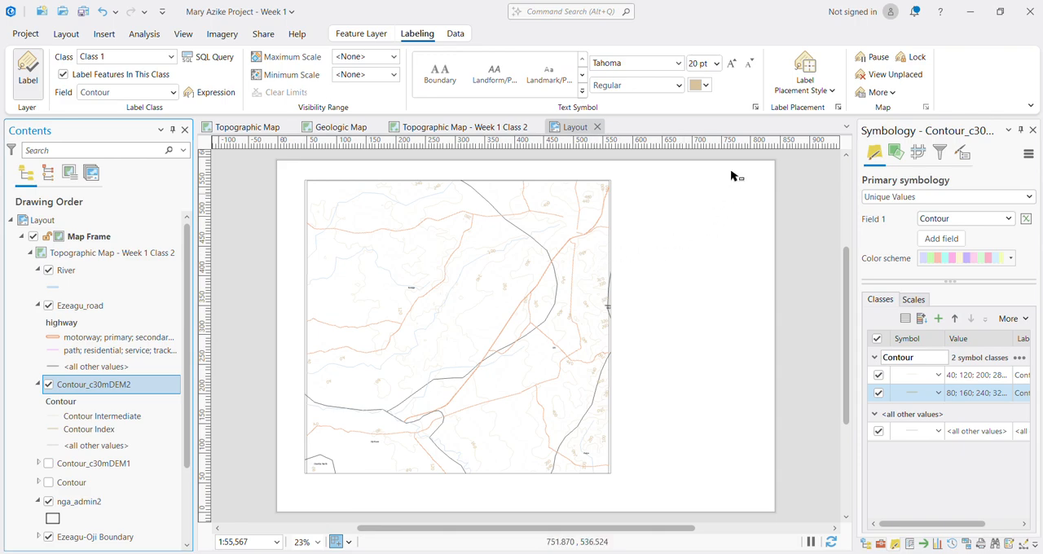
{"action": "left_click", "coordinate": [717, 64]}
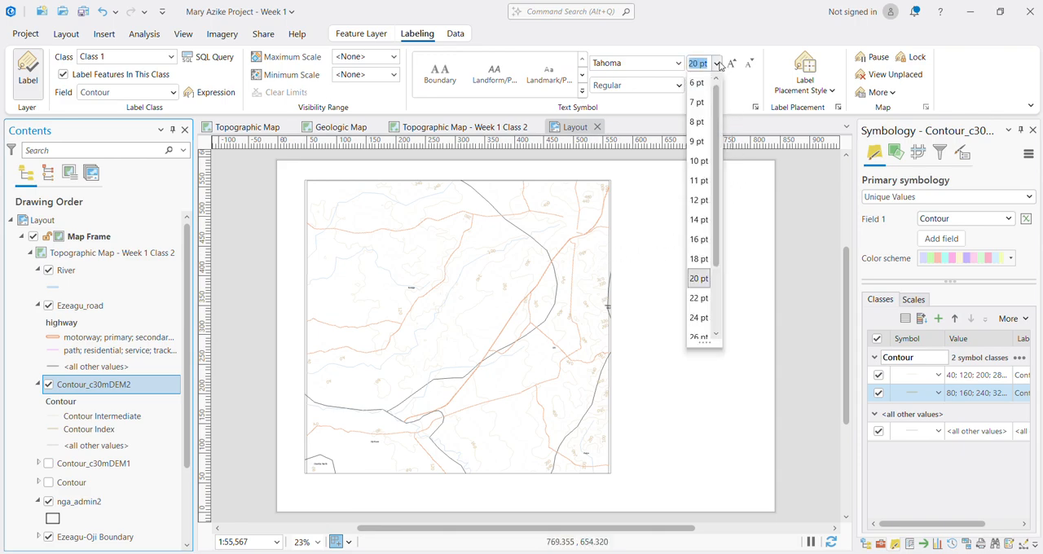
{"action": "left_click", "coordinate": [698, 317]}
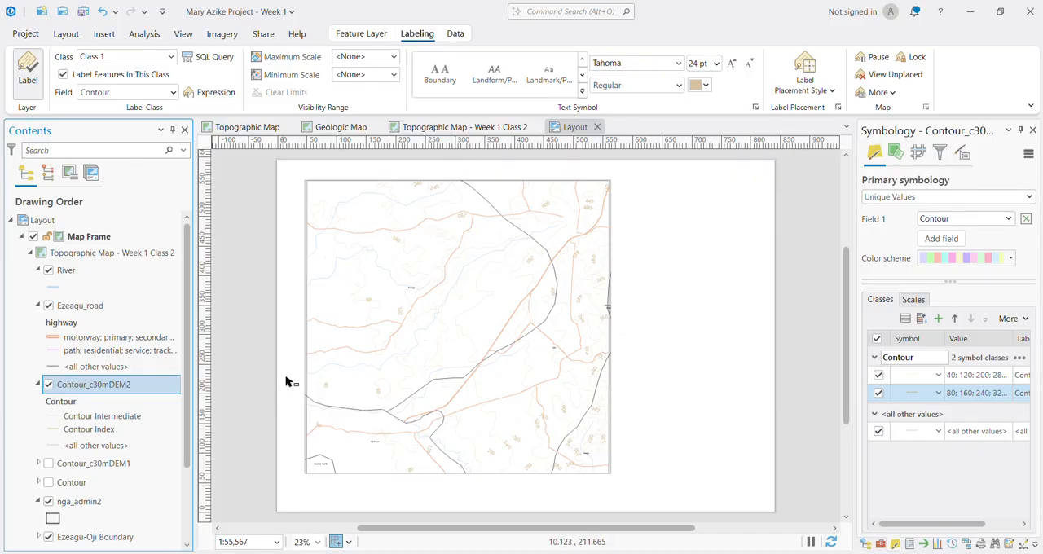
Step: Set the line width of the River layer's symbol to 3 pt
{"action": "left_click", "coordinate": [66, 270]}
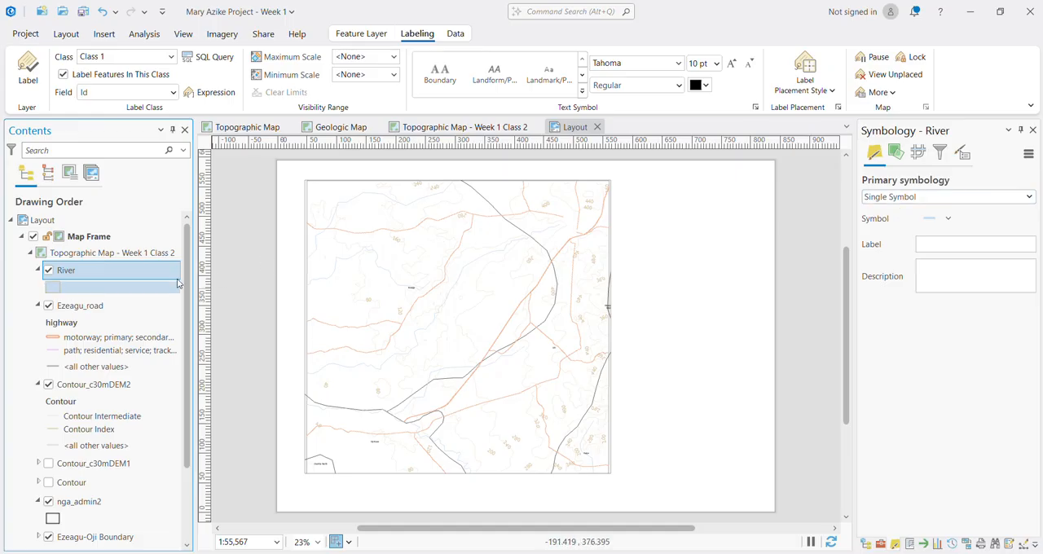
{"action": "left_click", "coordinate": [177, 285]}
{"action": "left_click", "coordinate": [916, 165]}
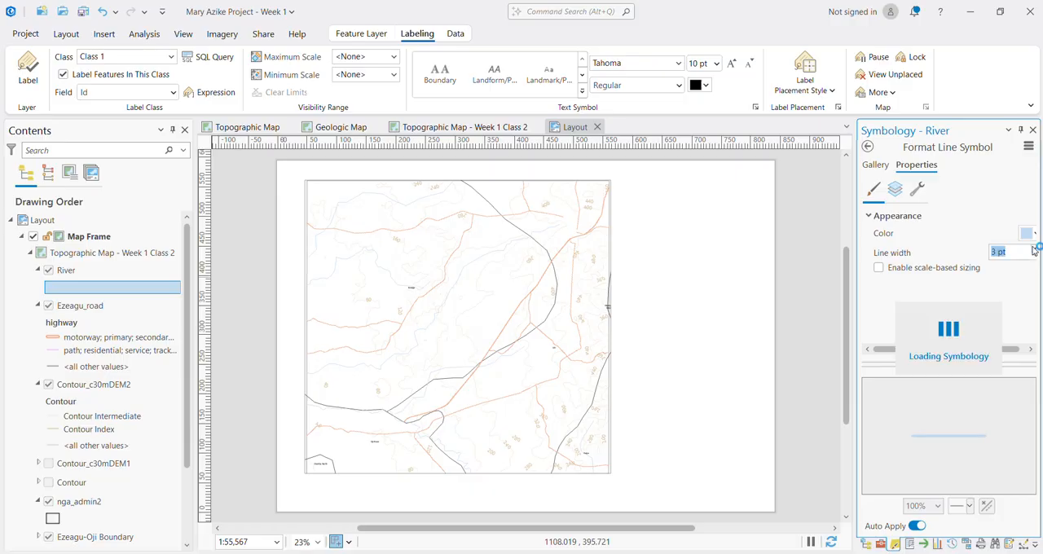
{"action": "left_click", "coordinate": [1033, 251]}
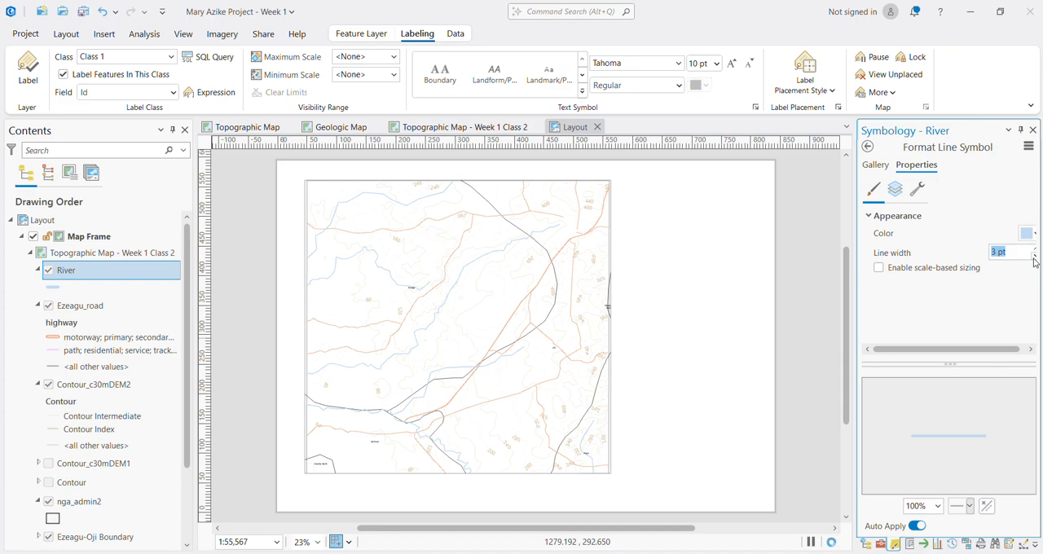
{"action": "left_click", "coordinate": [994, 215]}
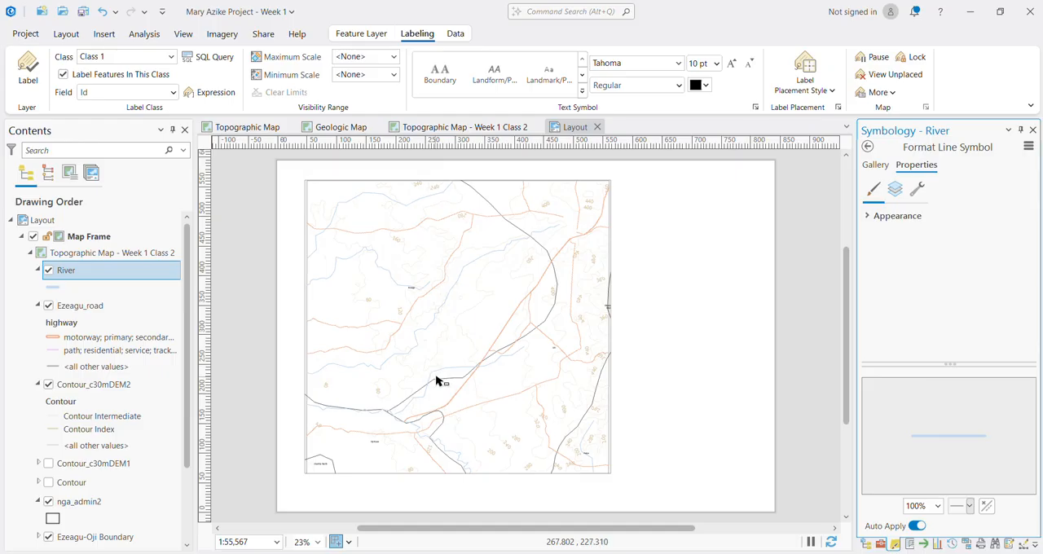
Step: Enlarge the nga_admin2 labels, trying 48 pt and settling on 36 pt
{"action": "left_click", "coordinate": [90, 504]}
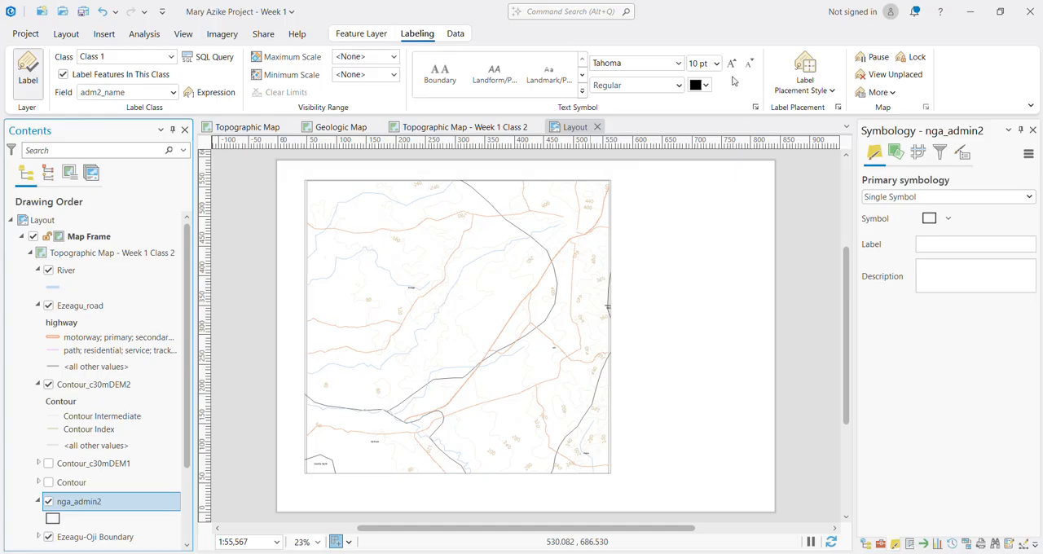
{"action": "left_click", "coordinate": [716, 64]}
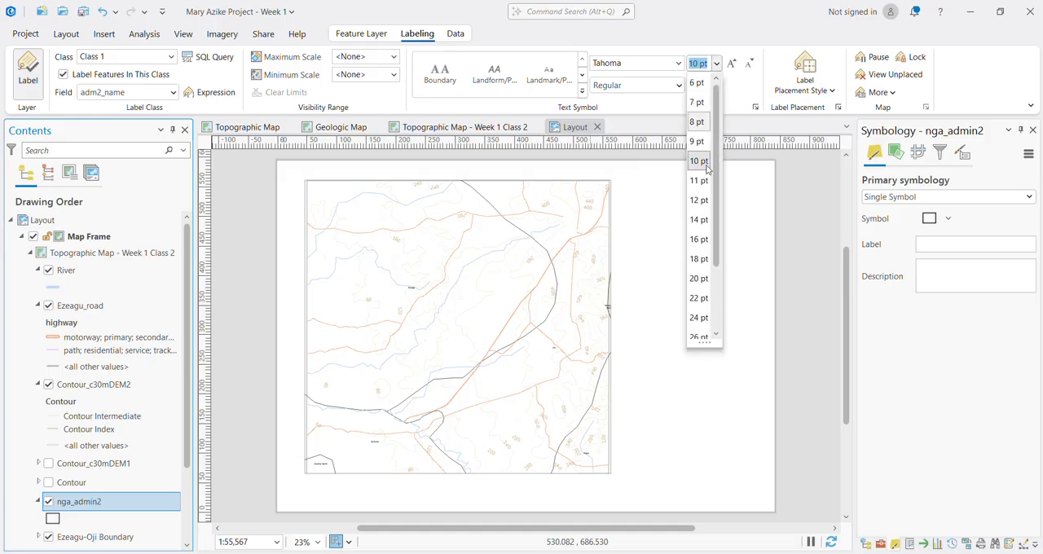
{"action": "scroll", "coordinate": [699, 325], "scroll_direction": "down", "scroll_amount": 2}
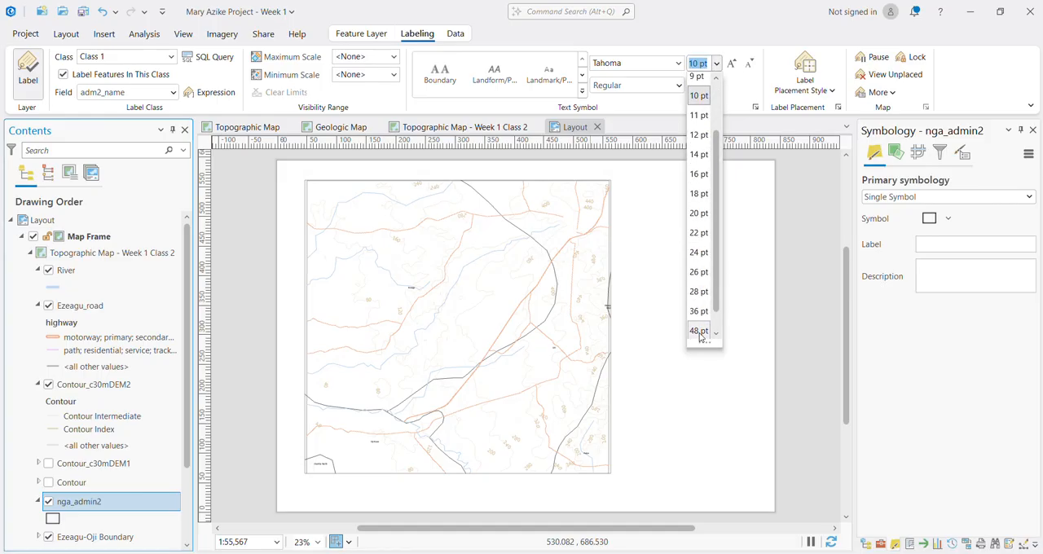
{"action": "left_click", "coordinate": [699, 331]}
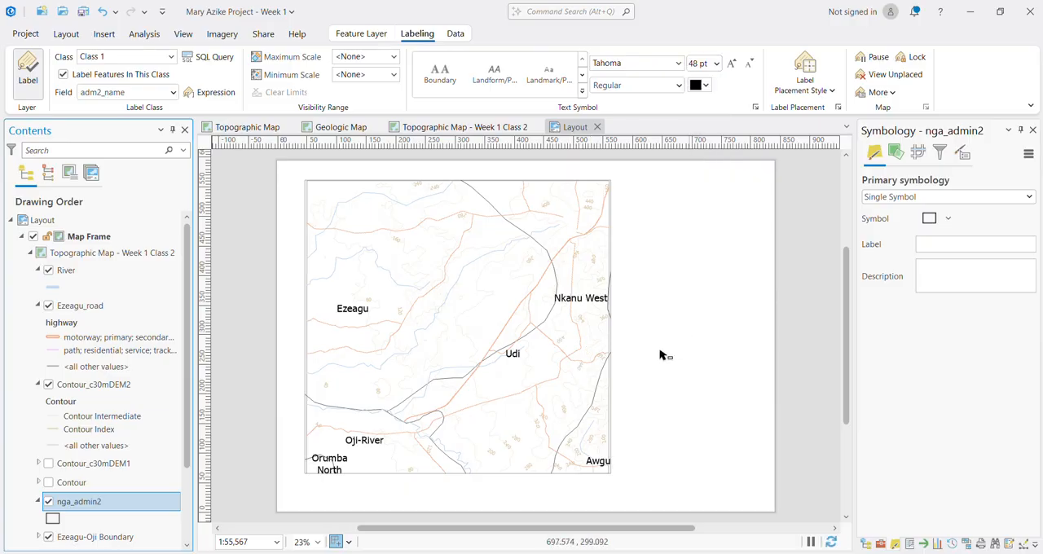
{"action": "left_click", "coordinate": [716, 64]}
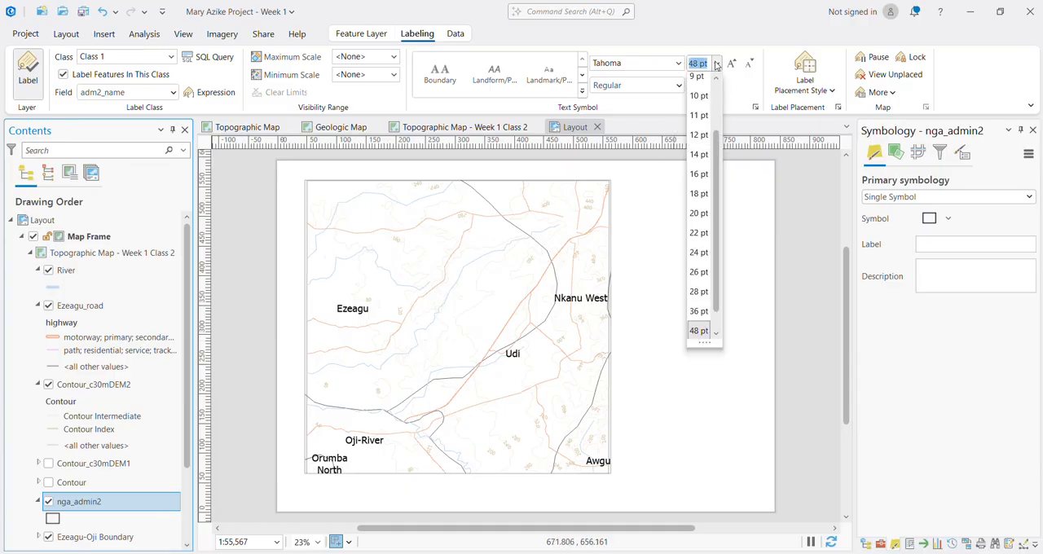
{"action": "left_click", "coordinate": [698, 311]}
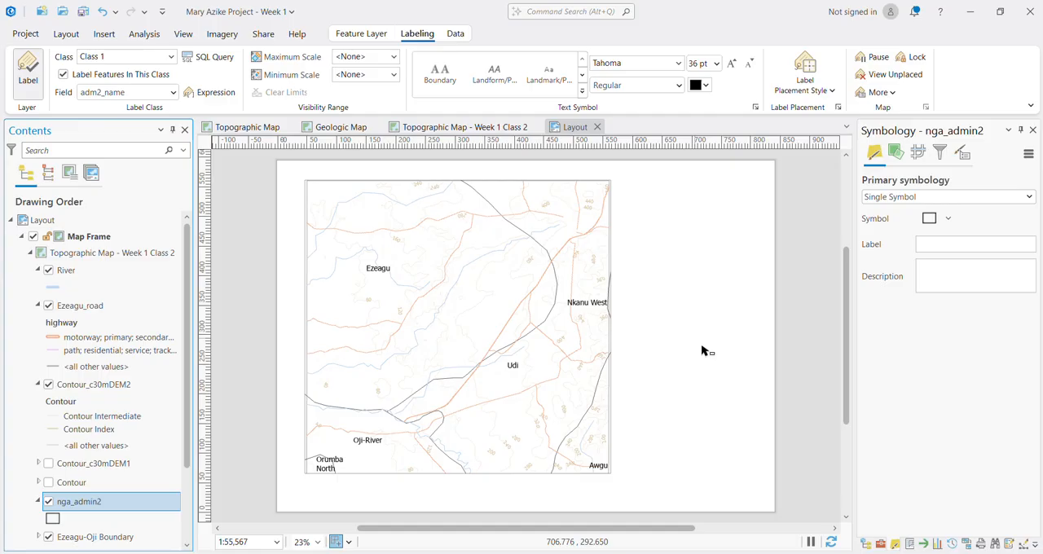
Step: Move the map frame slightly down on the page
{"action": "left_click", "coordinate": [671, 378]}
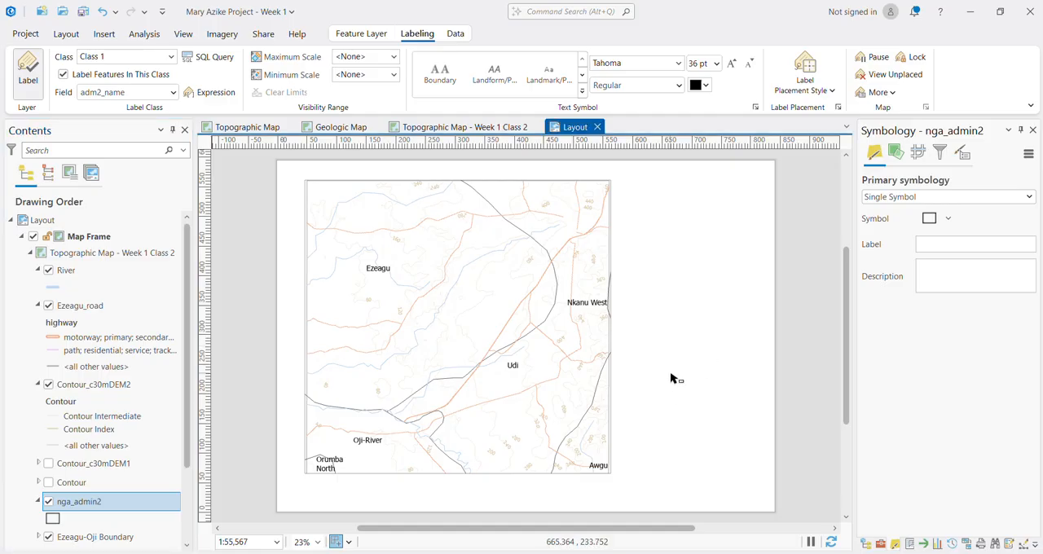
{"action": "left_click", "coordinate": [456, 361]}
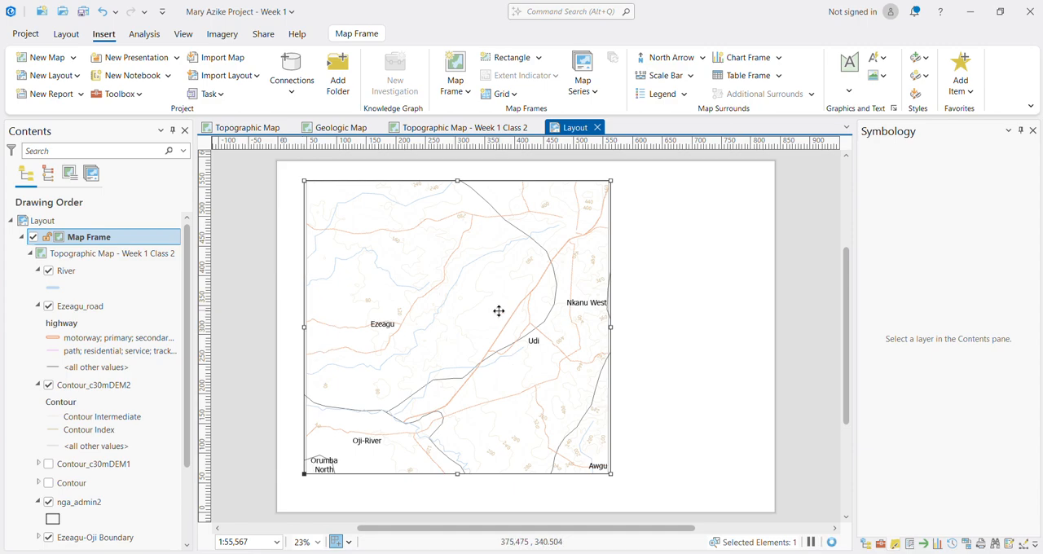
{"action": "left_click_drag", "start_coordinate": [500, 313], "coordinate": [500, 318]}
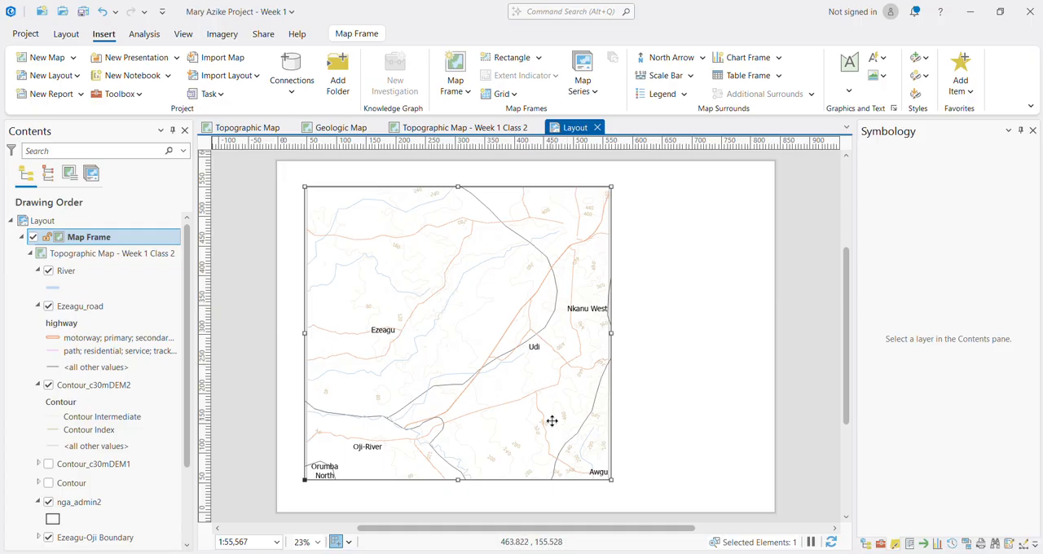
Step: Set the transparency of the Contour_c30mDEM2 layer to 50%
{"action": "left_click", "coordinate": [91, 385]}
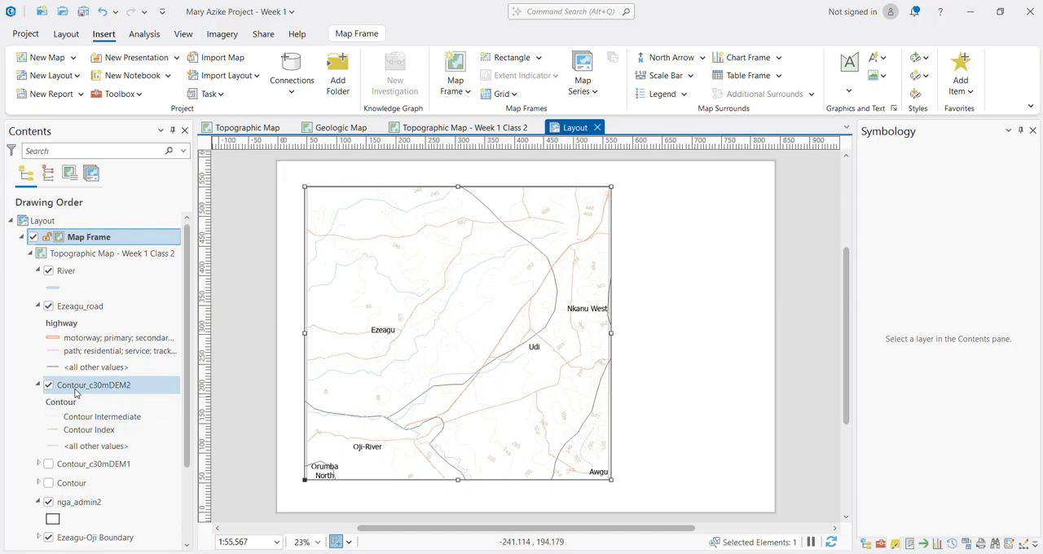
{"action": "left_click", "coordinate": [182, 34]}
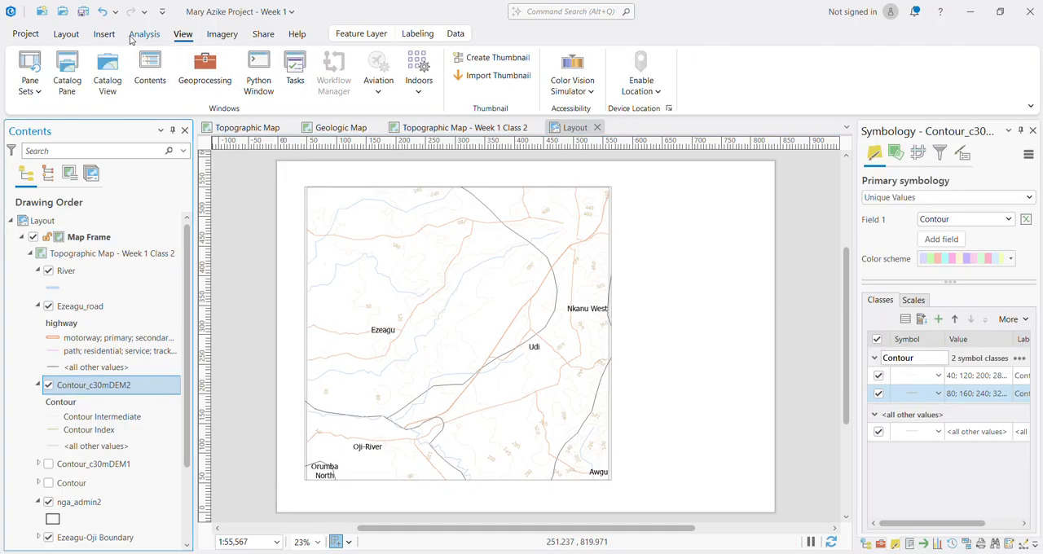
{"action": "left_click", "coordinate": [69, 34]}
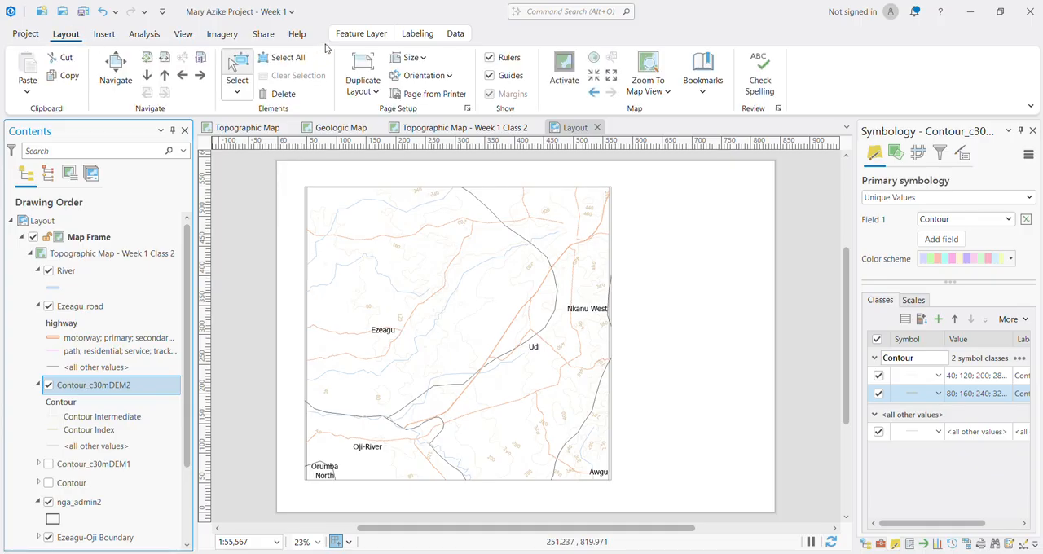
{"action": "left_click", "coordinate": [361, 34]}
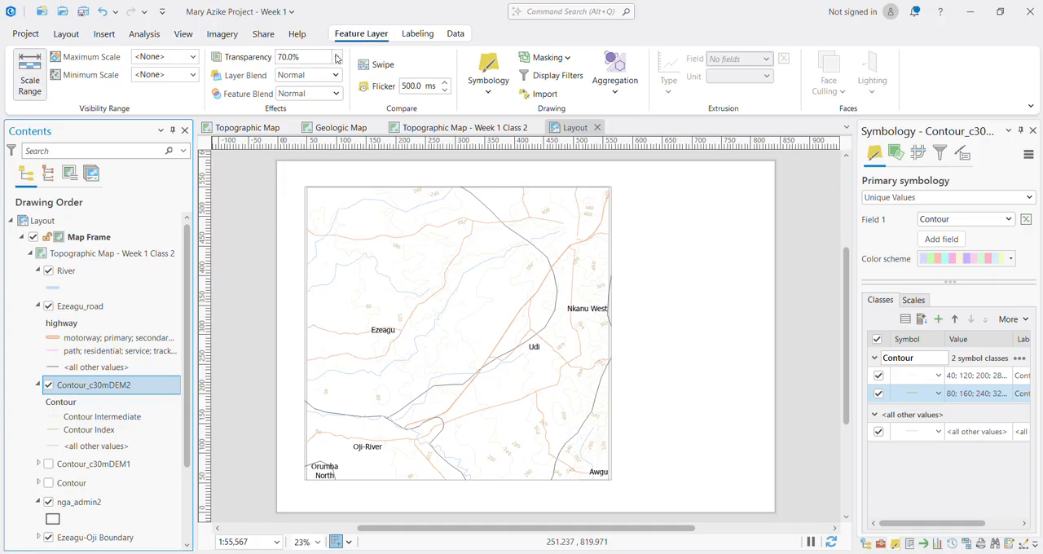
{"action": "left_click", "coordinate": [336, 57]}
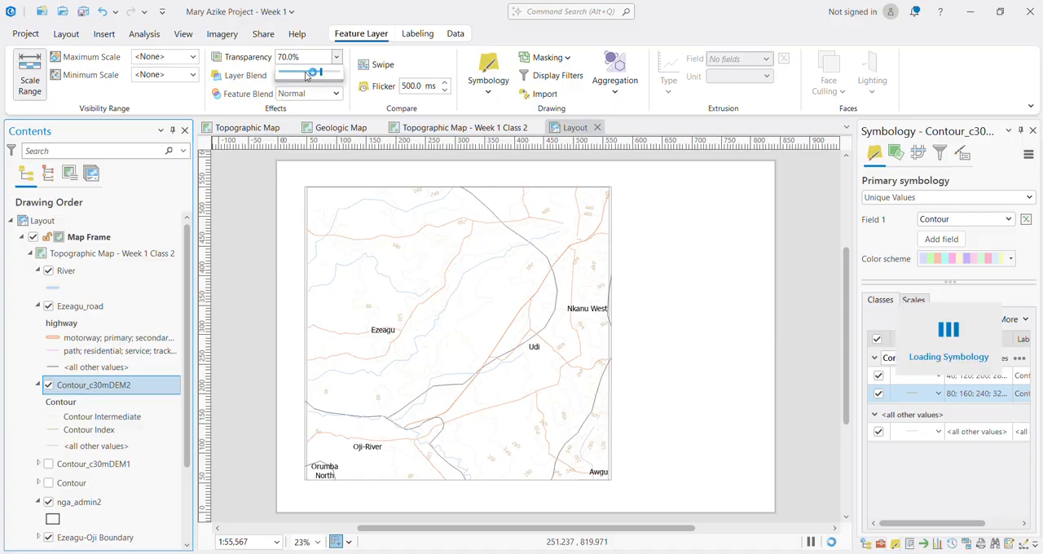
{"action": "left_click", "coordinate": [321, 73]}
{"action": "left_click_drag", "start_coordinate": [301, 57], "coordinate": [247, 60]}
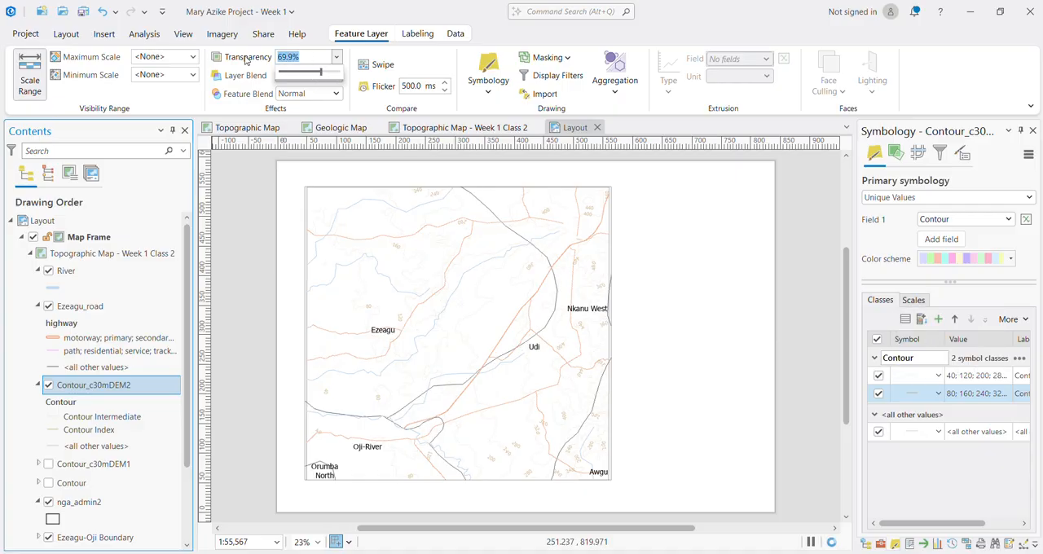
{"action": "type", "text": "50"}
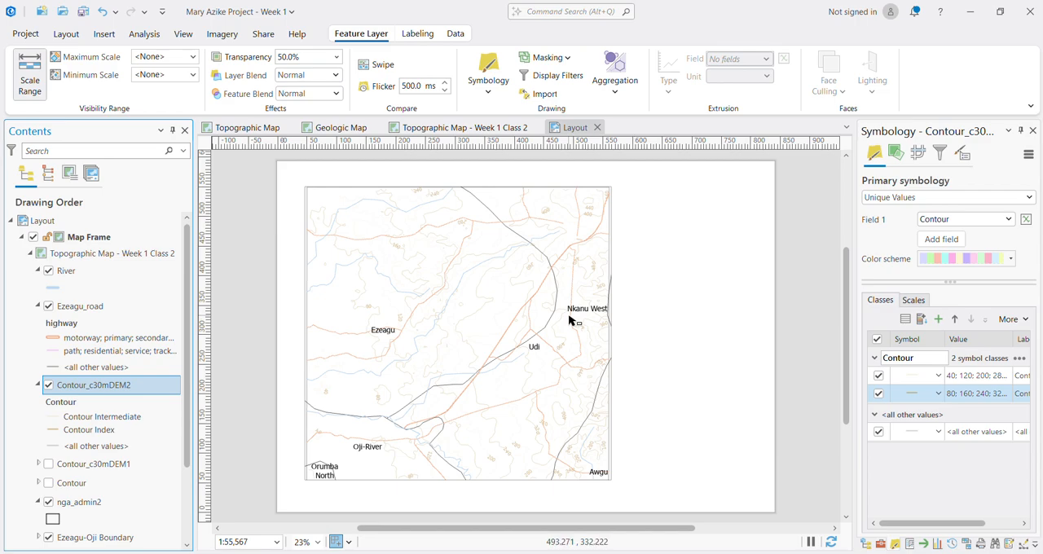
Step: Insert the ArcGIS North 1 north arrow for the map frame in the blank page area beside its upper right corner
{"action": "left_click", "coordinate": [613, 329]}
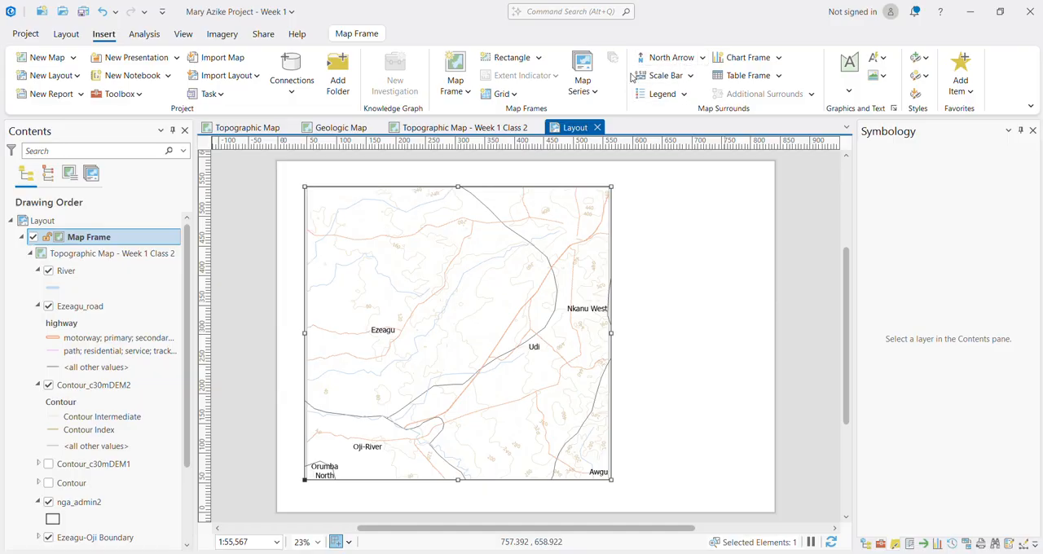
{"action": "left_click", "coordinate": [701, 59]}
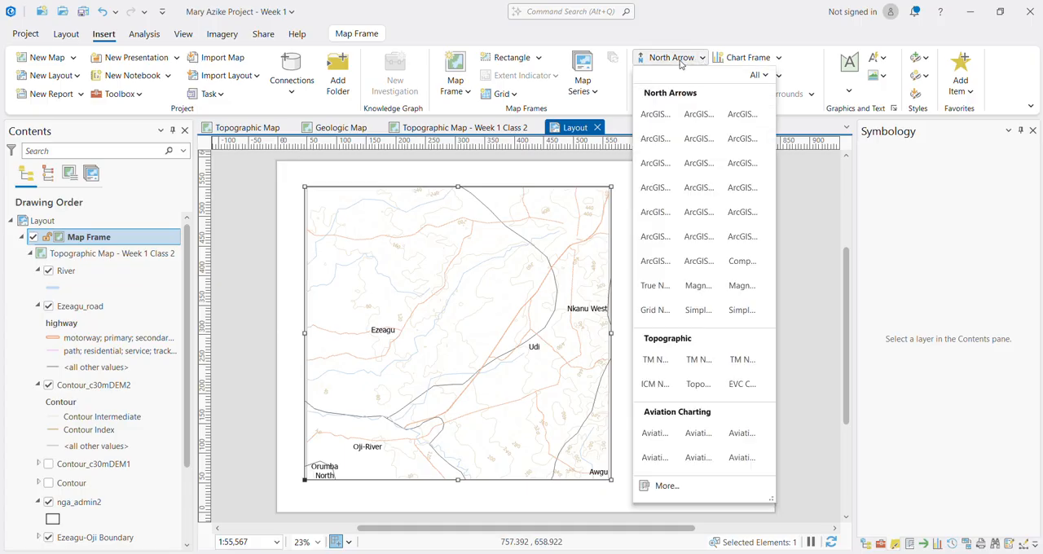
{"action": "left_click", "coordinate": [682, 63]}
{"action": "left_click", "coordinate": [706, 60]}
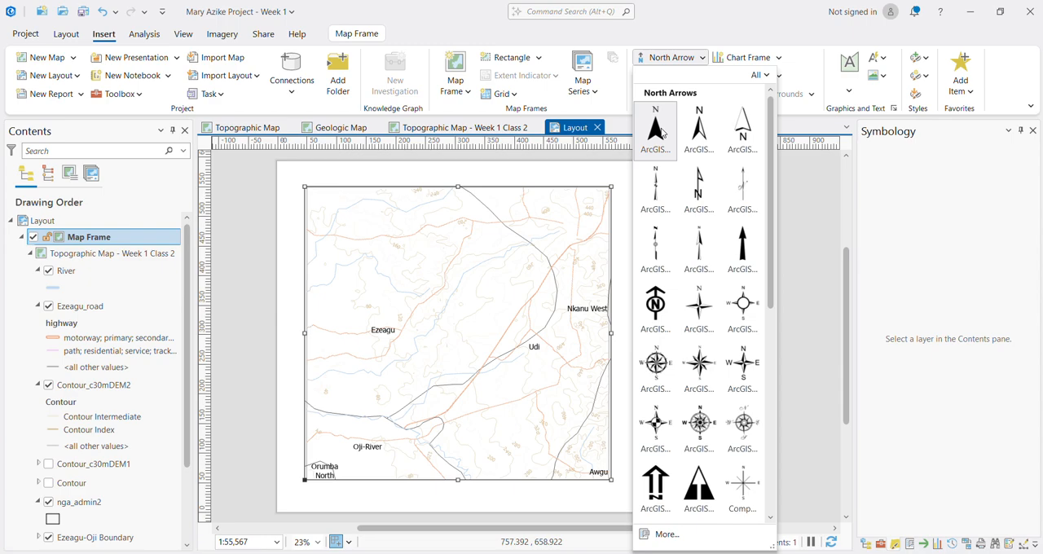
{"action": "left_click", "coordinate": [662, 132]}
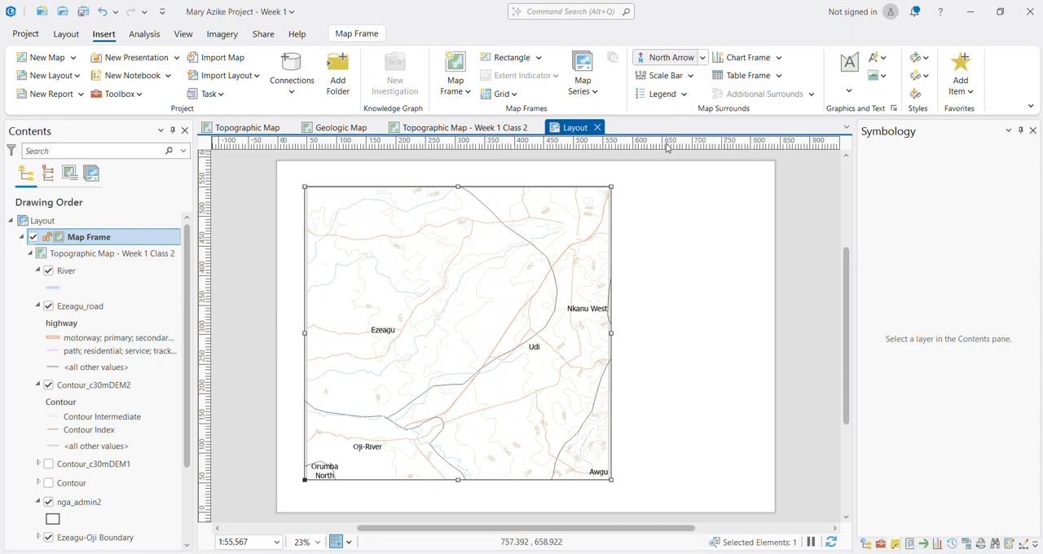
{"action": "left_click", "coordinate": [671, 239]}
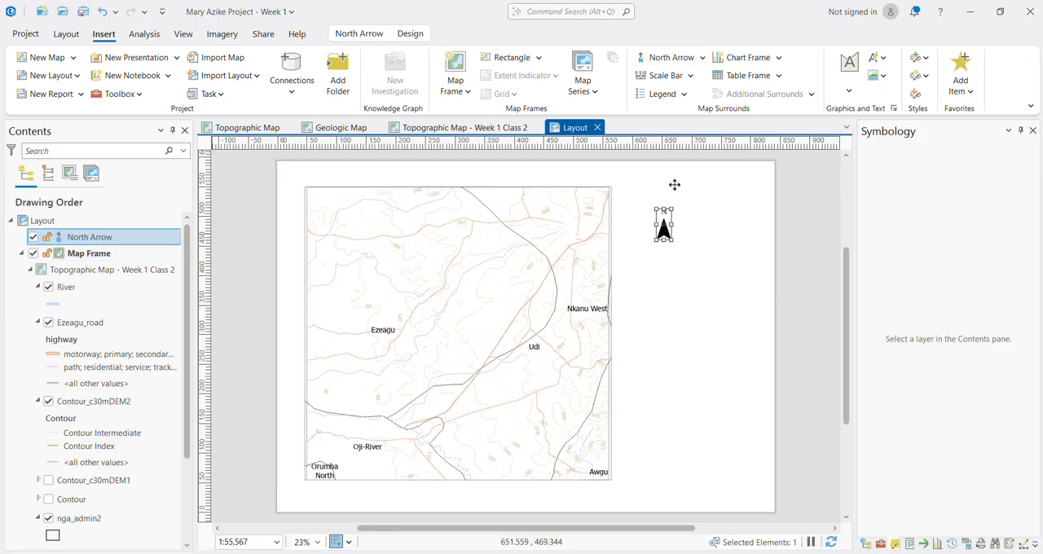
Step: Look through the available north arrow styles for an alternative design
{"action": "left_click", "coordinate": [701, 66]}
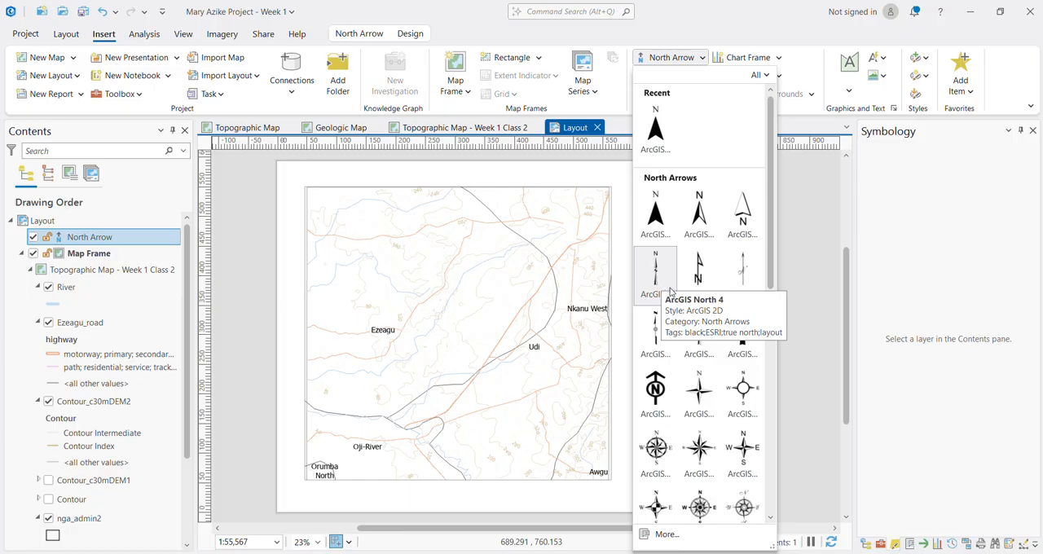
{"action": "scroll", "coordinate": [670, 326], "scroll_direction": "down", "scroll_amount": 1}
{"action": "scroll", "coordinate": [672, 371], "scroll_direction": "down", "scroll_amount": 1}
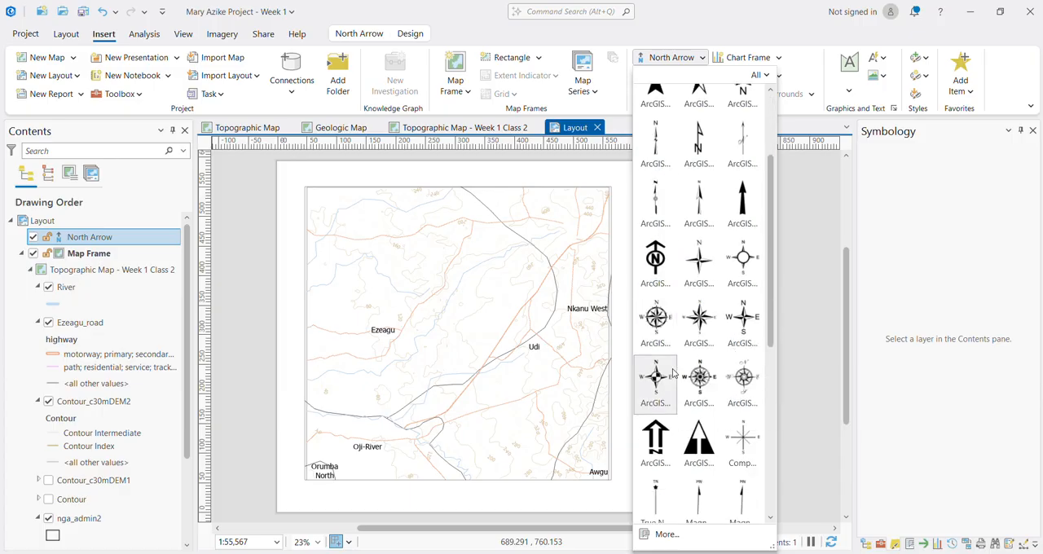
{"action": "scroll", "coordinate": [660, 372], "scroll_direction": "up", "scroll_amount": 3}
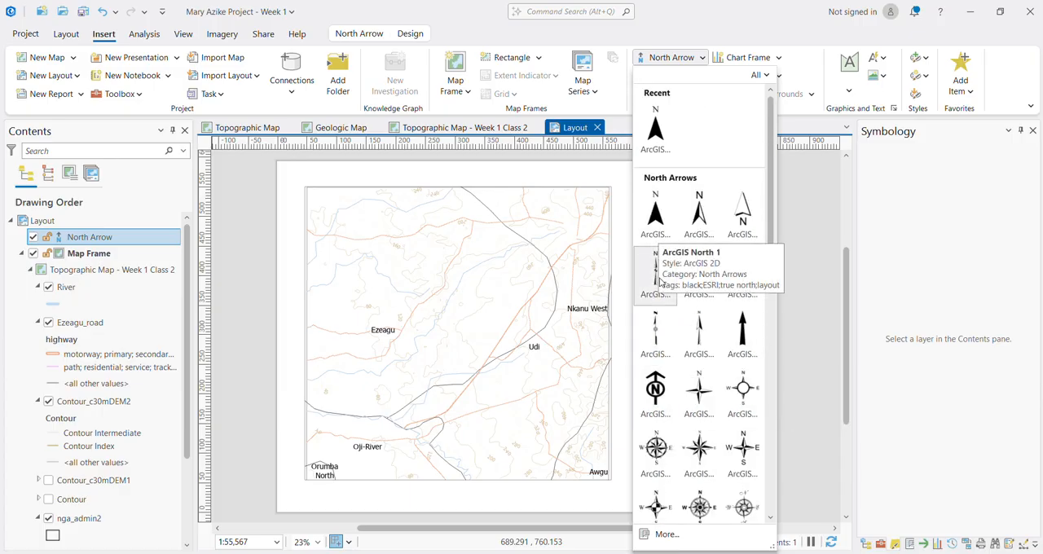
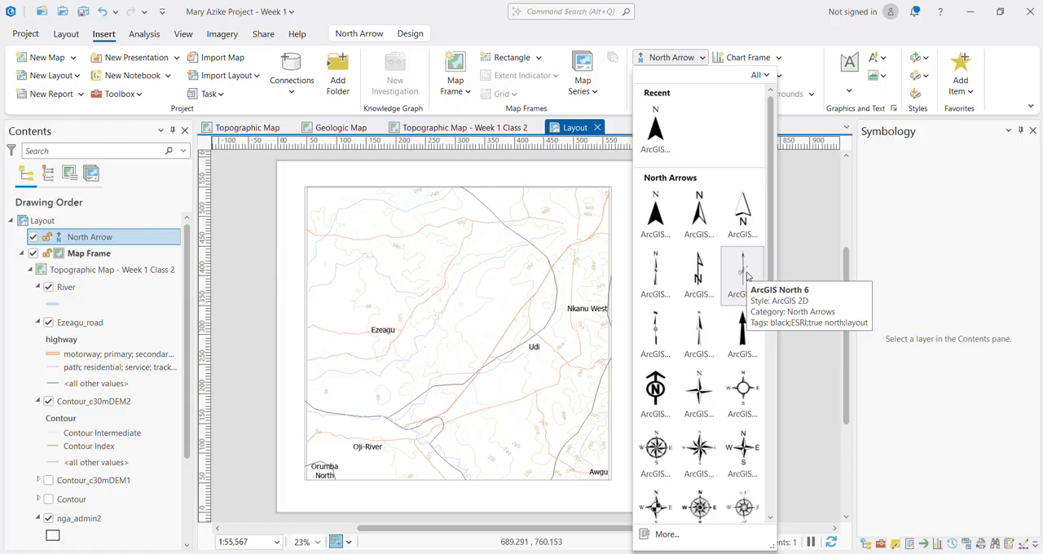
Step: Insert the ArcGIS North 4 north arrow in the blank page area beside the map frame, below the existing arrow
{"action": "left_click", "coordinate": [655, 273]}
{"action": "left_click_drag", "start_coordinate": [671, 269], "coordinate": [688, 345]}
{"action": "scroll", "coordinate": [681, 331], "scroll_direction": "up", "scroll_amount": 4}
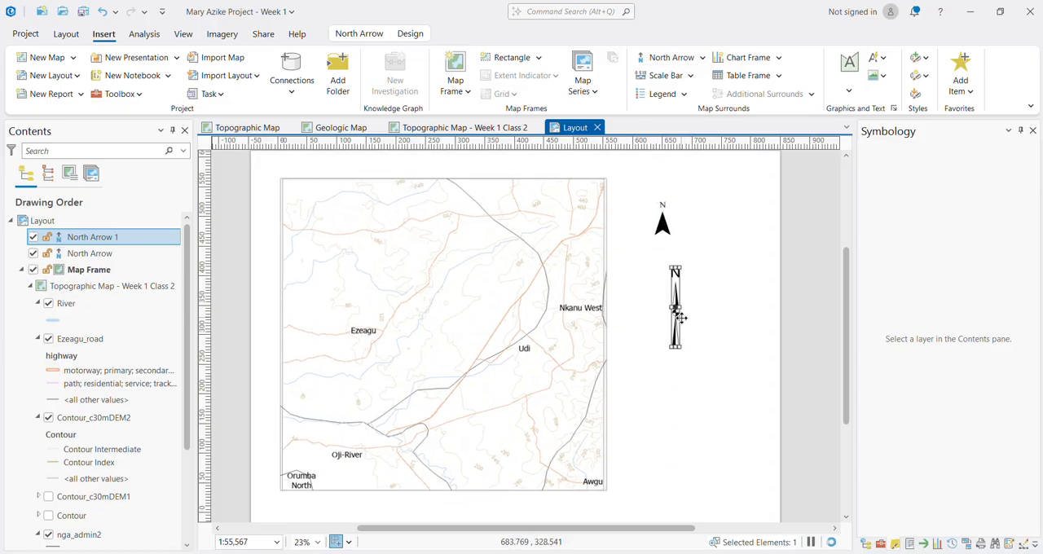
{"action": "scroll", "coordinate": [681, 331], "scroll_direction": "down", "scroll_amount": 4}
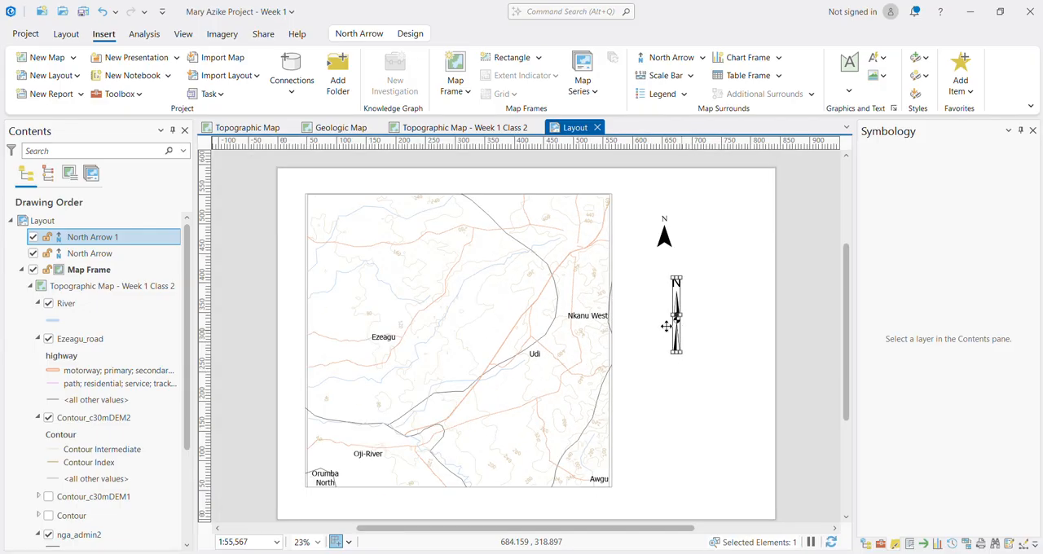
Step: Delete the original north arrow and move the new one up beside the map frame's upper right corner
{"action": "left_click", "coordinate": [664, 236]}
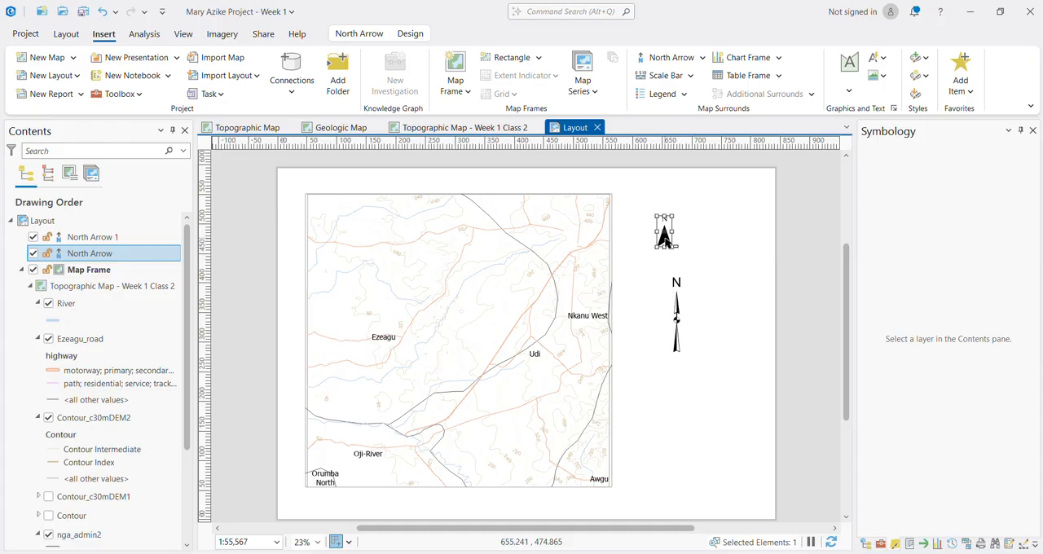
{"action": "key", "text": "Delete"}
{"action": "left_click", "coordinate": [679, 322]}
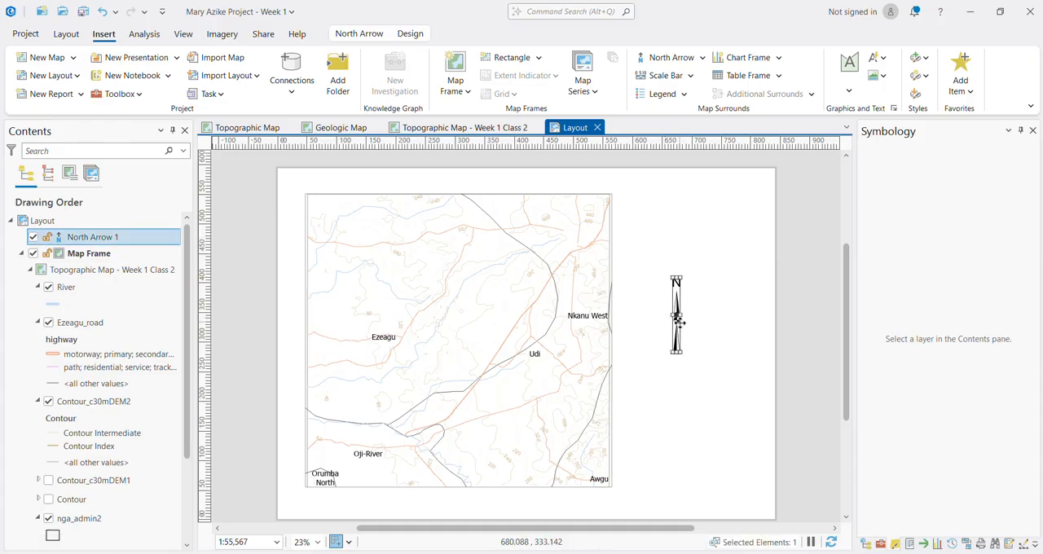
{"action": "left_click_drag", "start_coordinate": [678, 322], "coordinate": [661, 256]}
{"action": "left_click", "coordinate": [687, 257]}
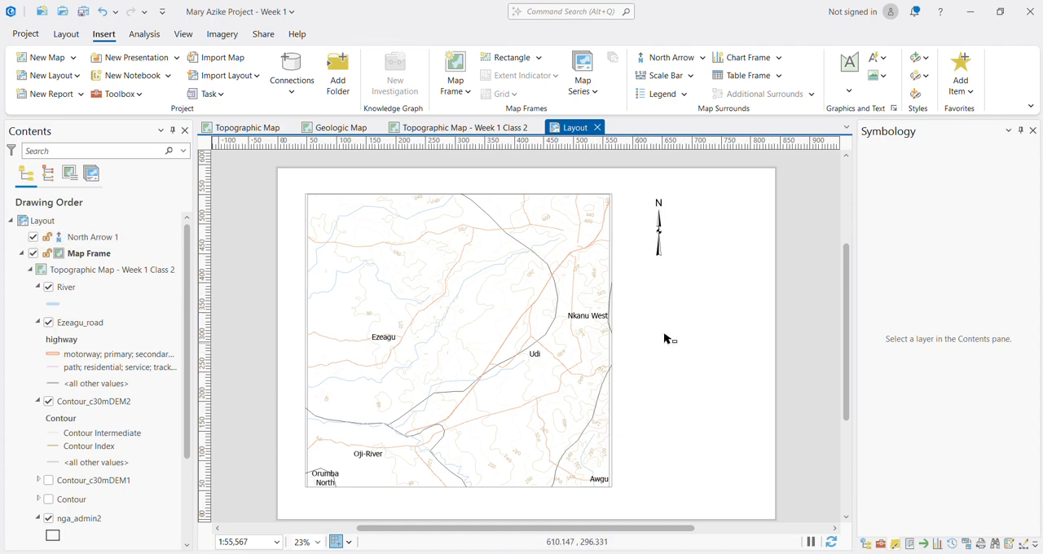
Step: Insert a Double Alternating Scale Bar 3 Metric below the map frame
{"action": "left_click", "coordinate": [691, 78]}
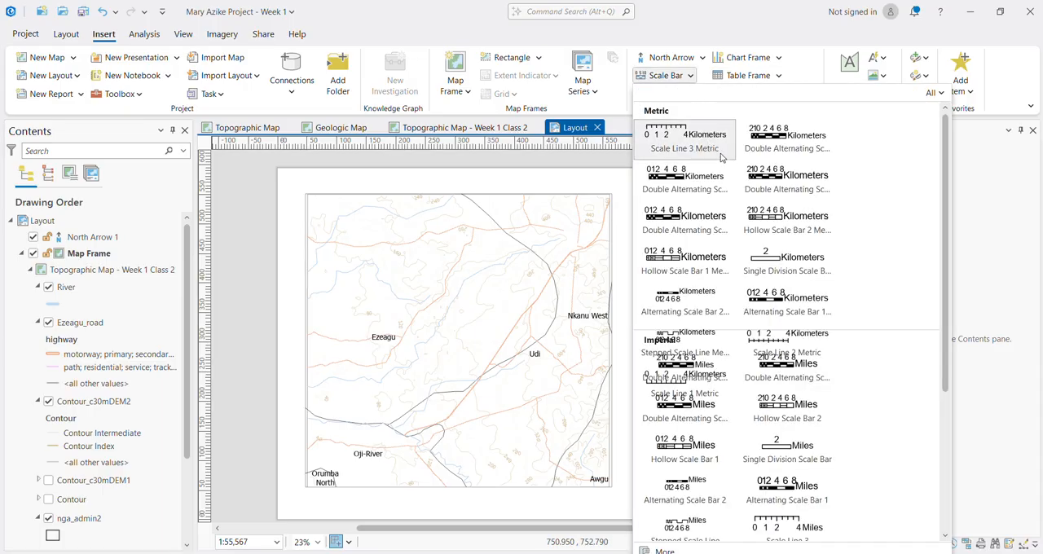
{"action": "left_click", "coordinate": [679, 179]}
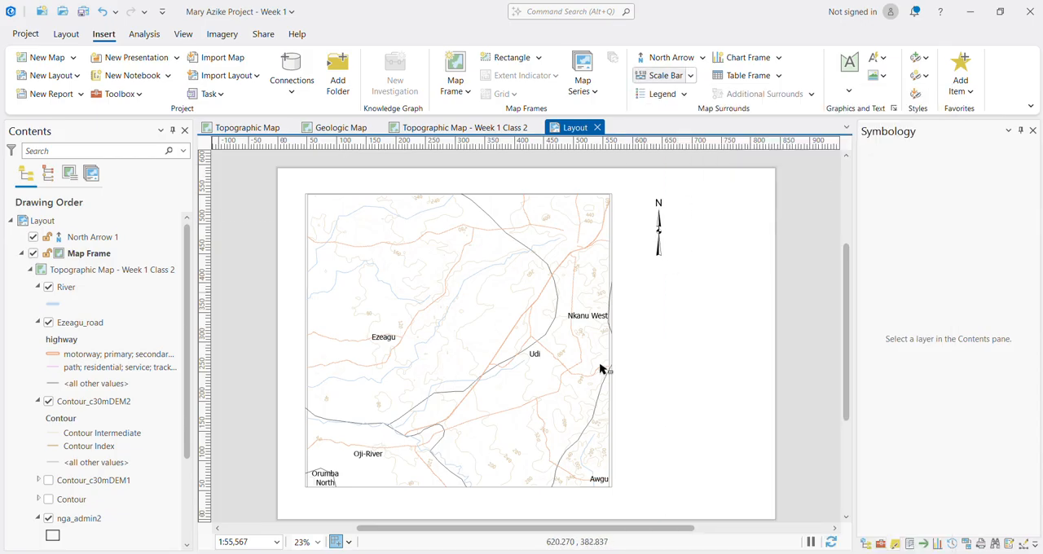
{"action": "left_click_drag", "start_coordinate": [377, 498], "coordinate": [513, 507]}
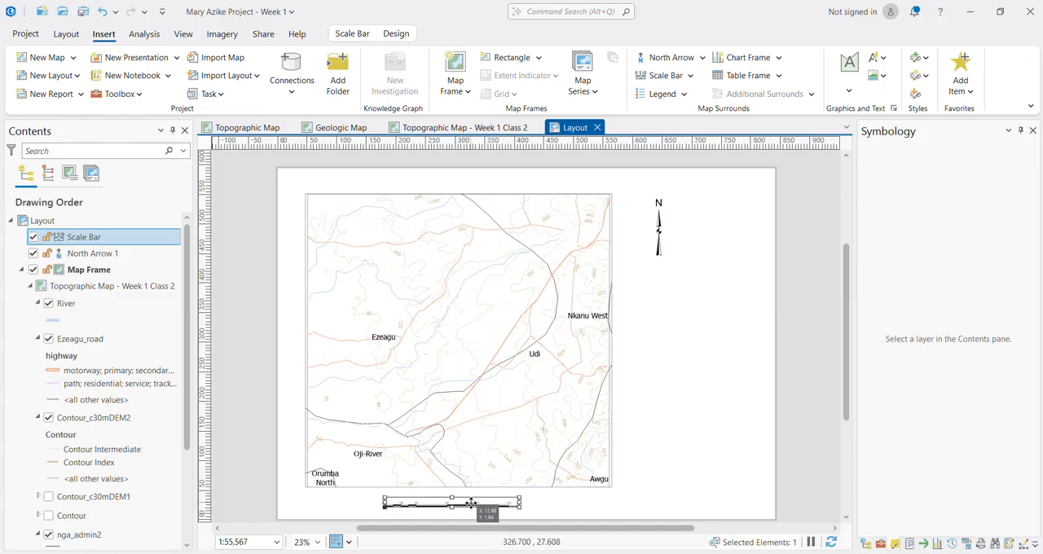
Step: Set the scale bar's text symbol size to 40 pt
{"action": "right_click", "coordinate": [87, 242]}
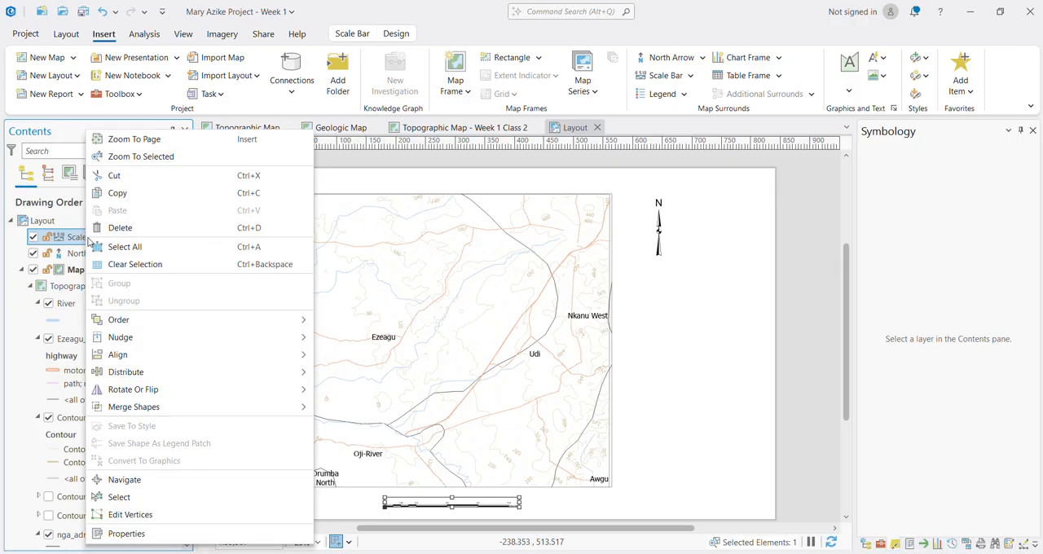
{"action": "left_click", "coordinate": [134, 539]}
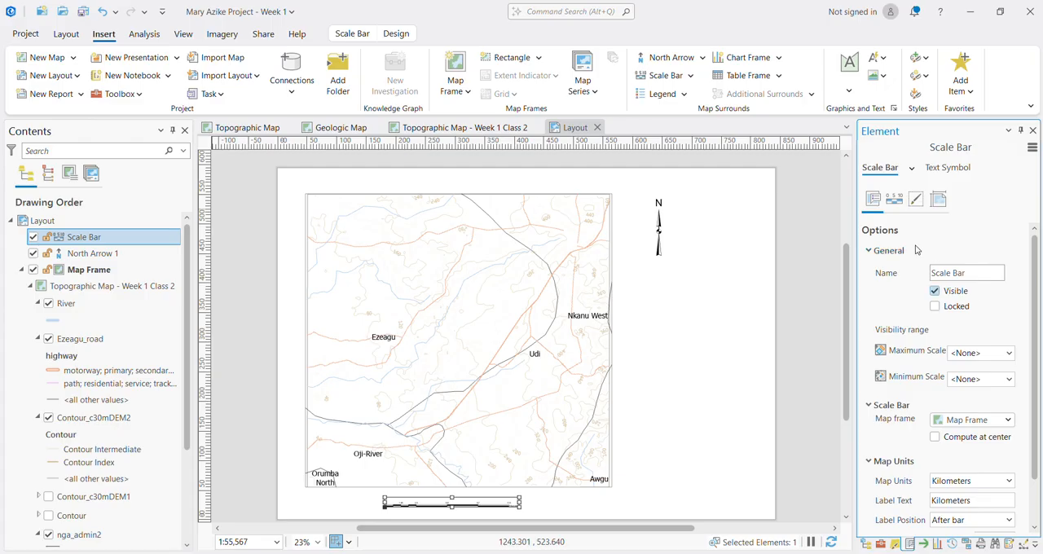
{"action": "left_click", "coordinate": [947, 168]}
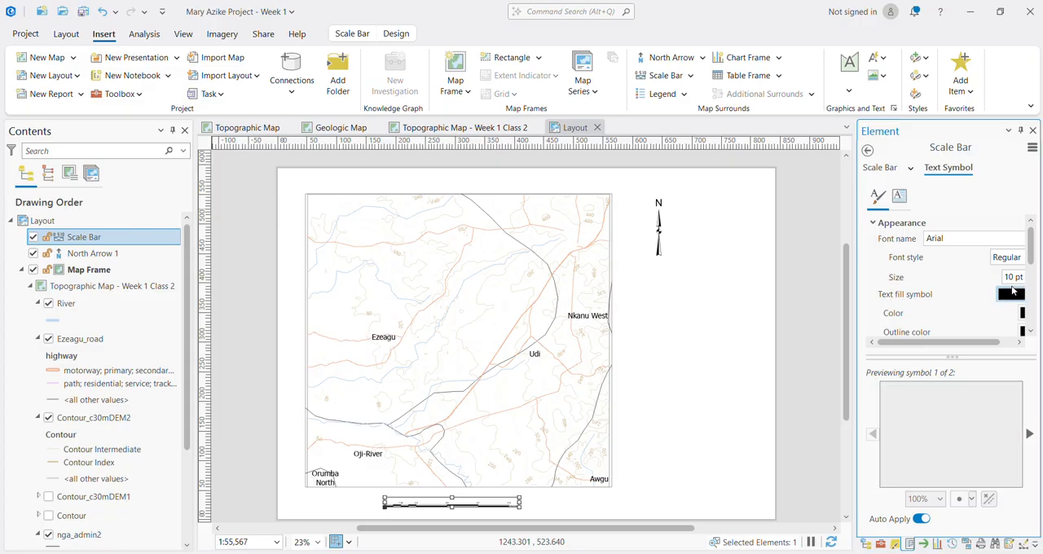
{"action": "left_click", "coordinate": [1019, 277]}
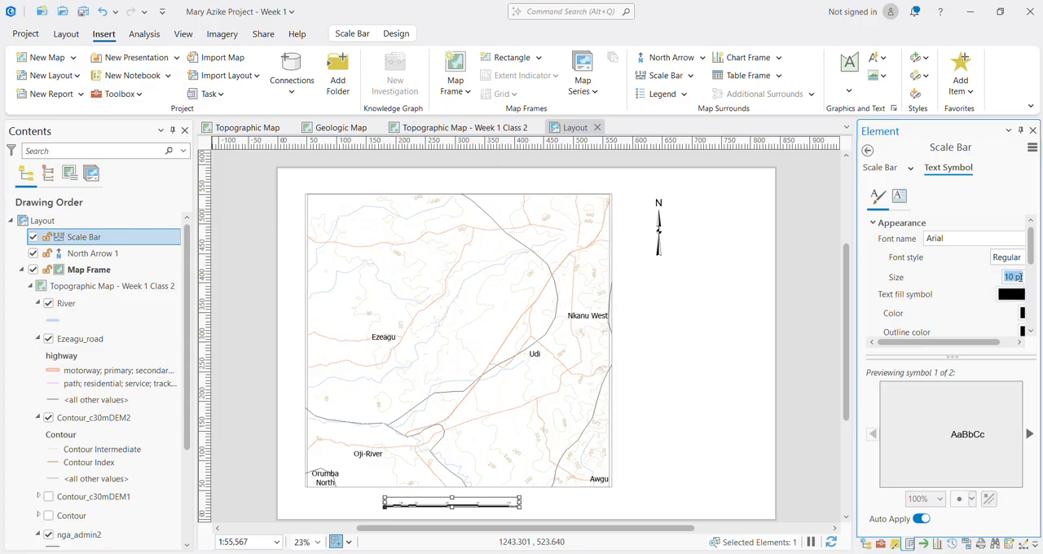
{"action": "type", "text": "40"}
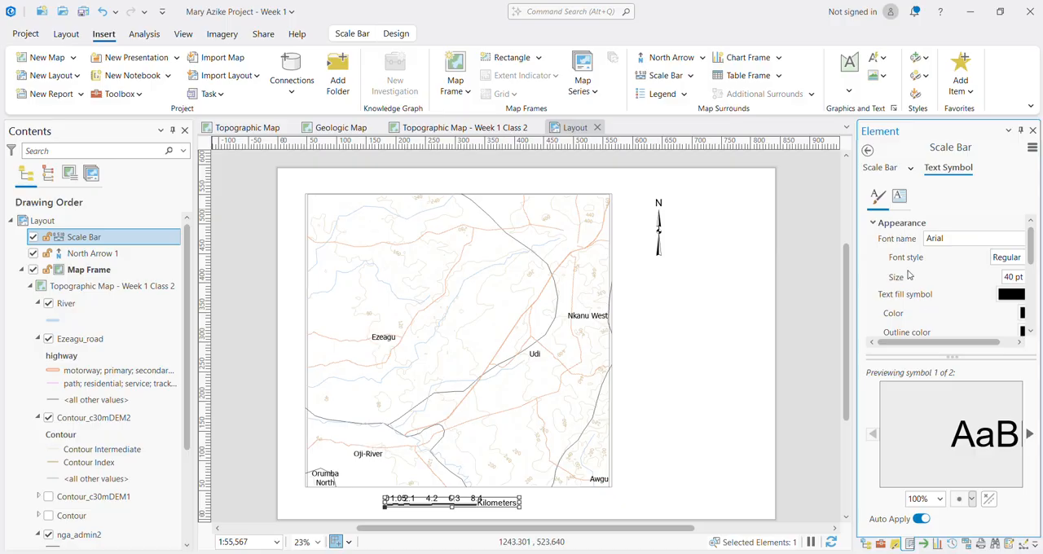
Step: Keep the scale bar's fitting strategy at Adjust division value and set its number frequency to divisions and all subdivisions
{"action": "left_click", "coordinate": [882, 168]}
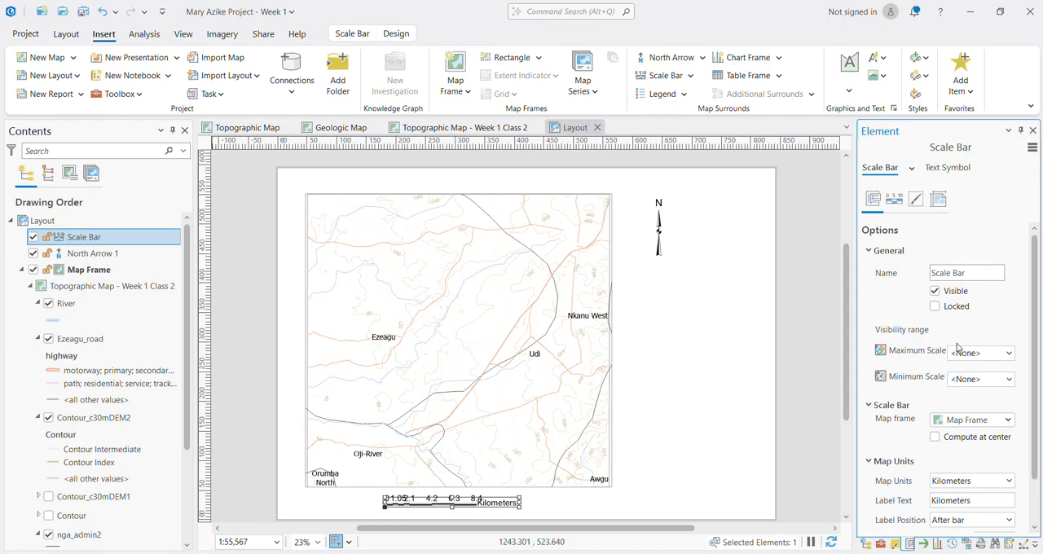
{"action": "left_click", "coordinate": [893, 200]}
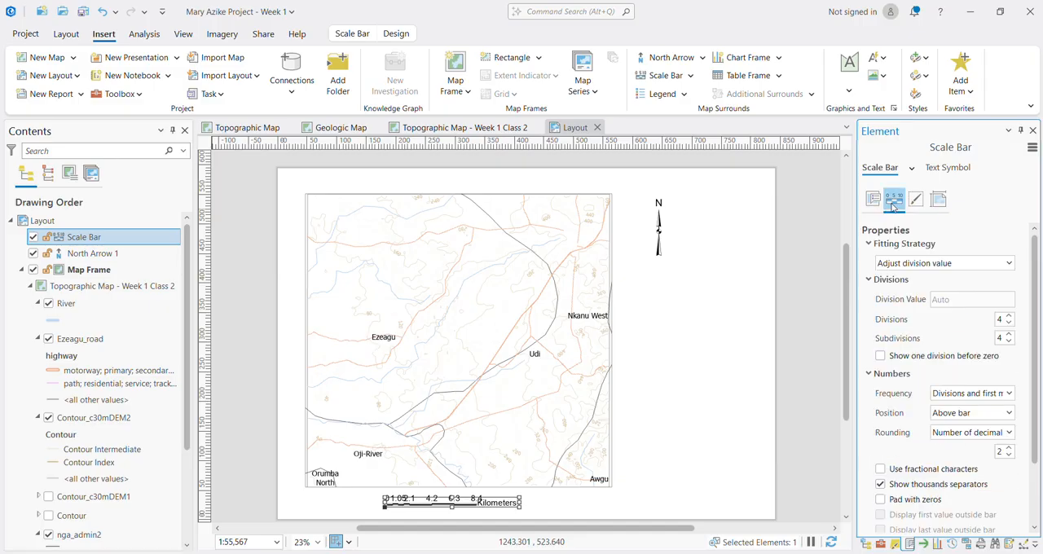
{"action": "left_click", "coordinate": [953, 265]}
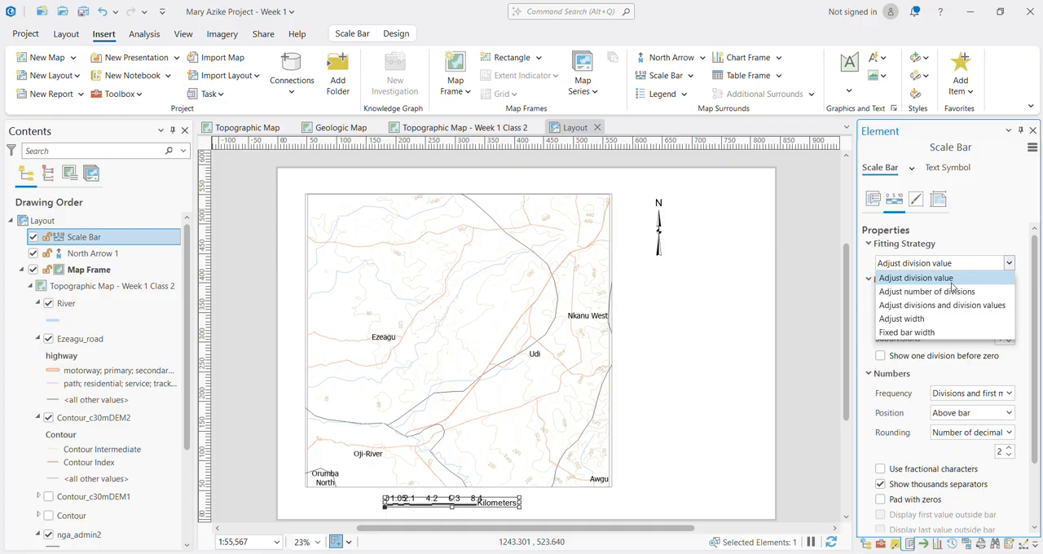
{"action": "left_click", "coordinate": [950, 272]}
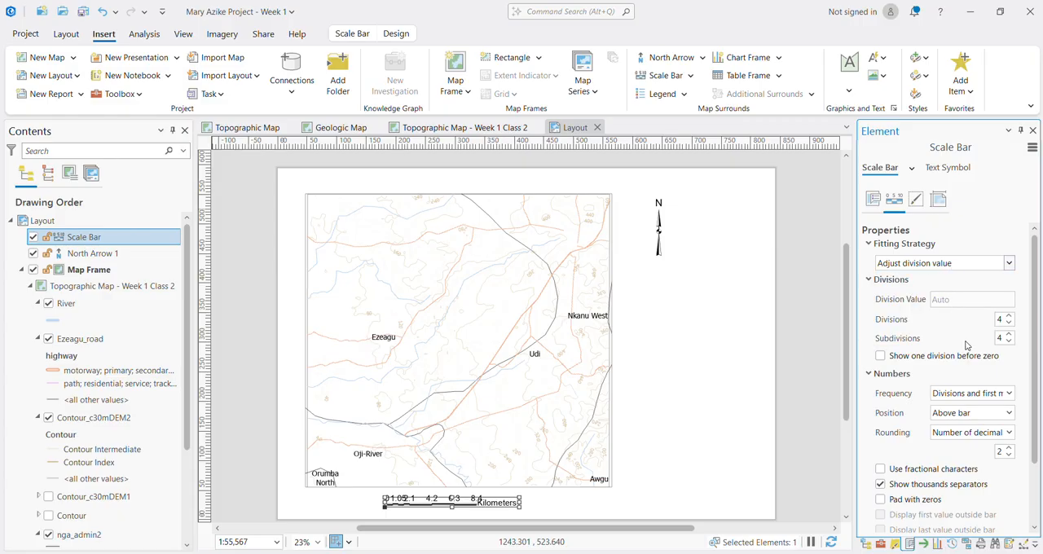
{"action": "left_click", "coordinate": [959, 394]}
{"action": "left_click", "coordinate": [961, 490]}
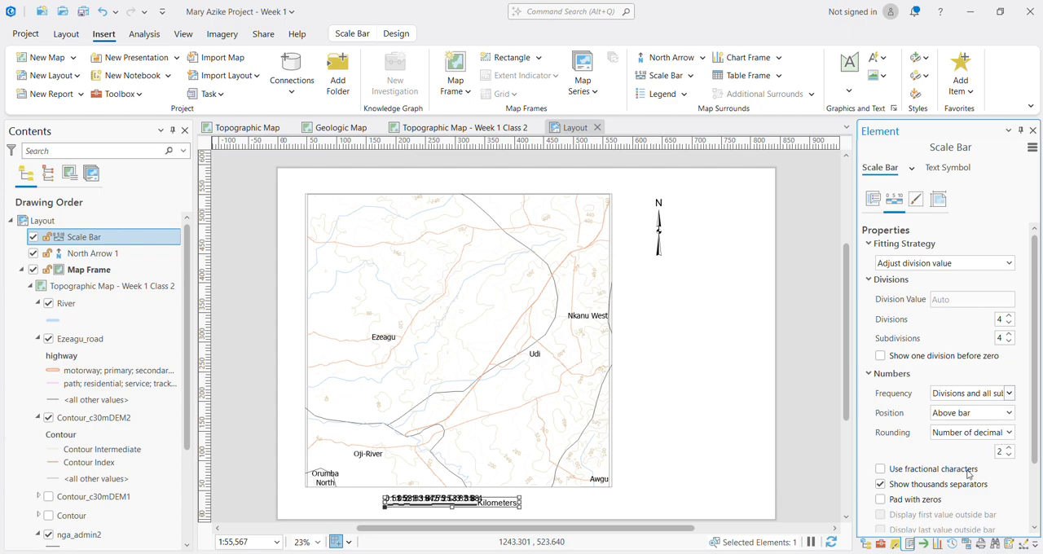
Step: Reduce the scale bar's subdivisions to 0 and stretch the bar slightly toward the left edge of the page
{"action": "left_click", "coordinate": [1007, 342]}
{"action": "left_click", "coordinate": [1008, 342]}
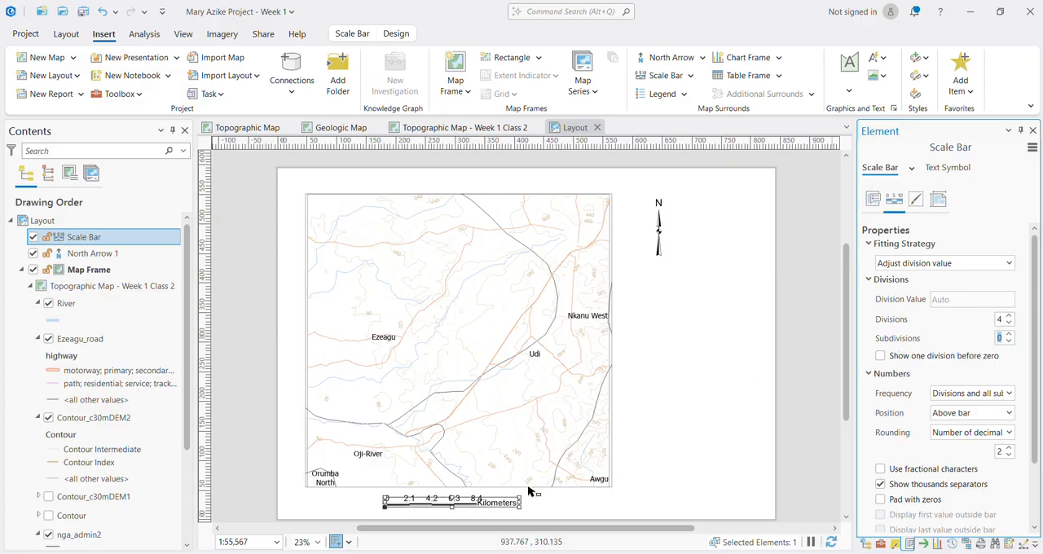
{"action": "left_click_drag", "start_coordinate": [384, 503], "coordinate": [365, 504]}
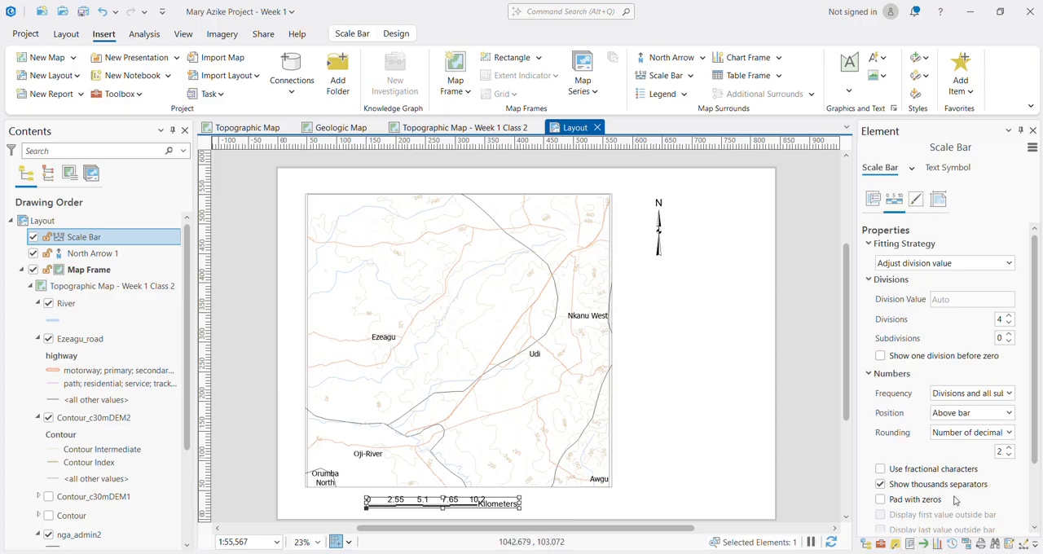
Step: Shorten the scale bar's unit label text to Km
{"action": "scroll", "coordinate": [956, 500], "scroll_direction": "down", "scroll_amount": 2}
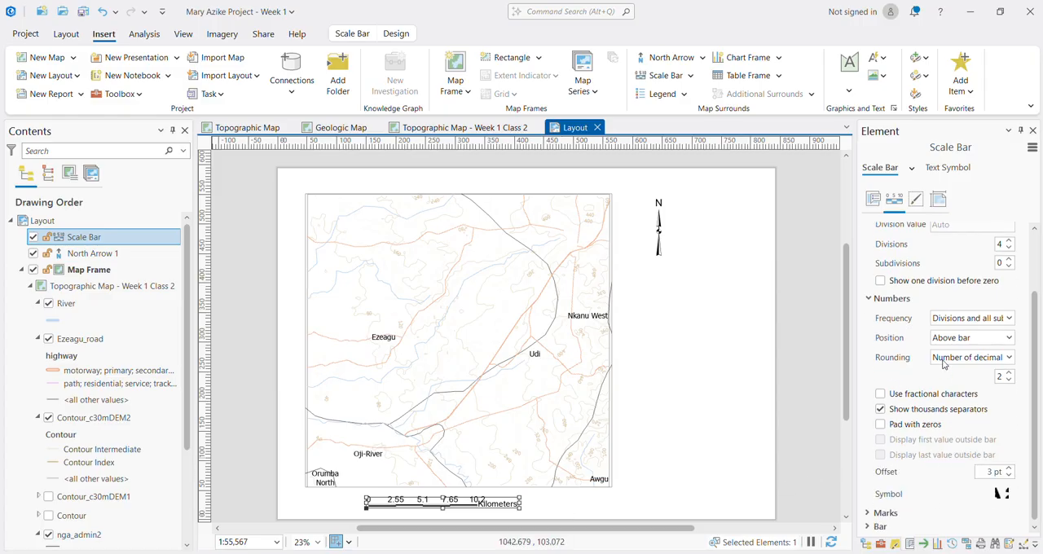
{"action": "left_click", "coordinate": [872, 204]}
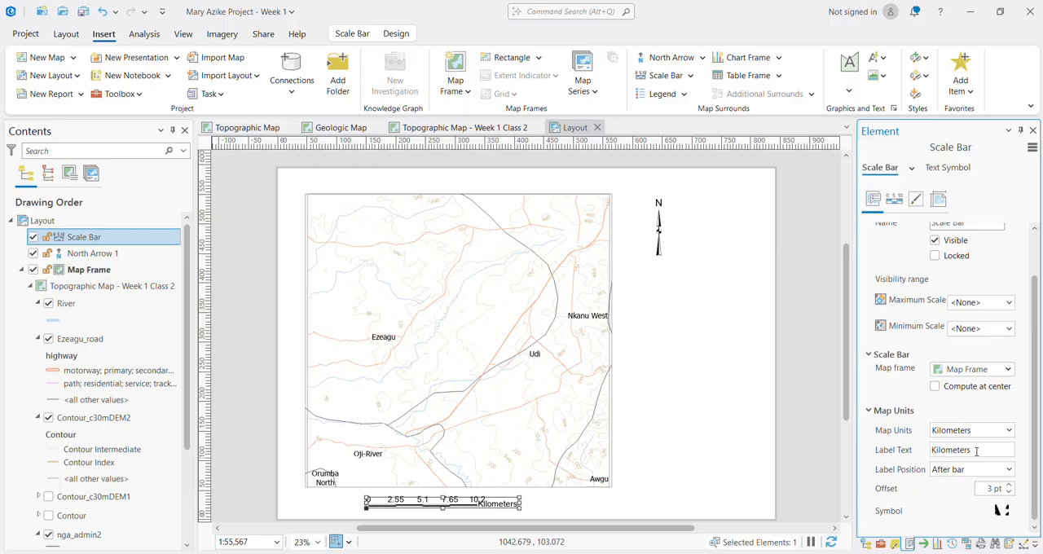
{"action": "key", "text": "BackSpace"}
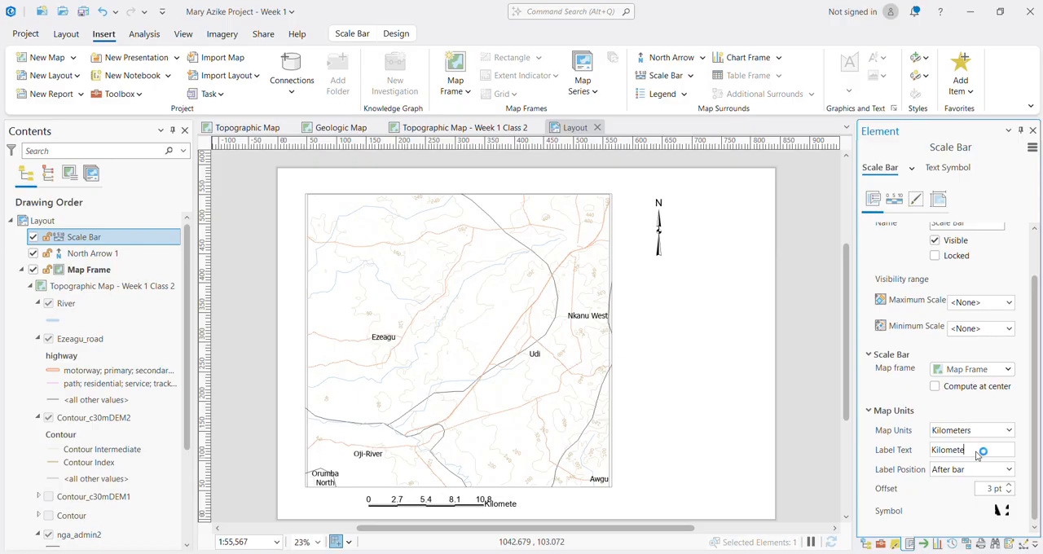
{"action": "key", "text": "BackSpace"}
{"action": "key", "text": "BackSpace"}
{"action": "key", "text": "BackSpace"}
{"action": "key", "text": "BackSpace"}
{"action": "key", "text": "BackSpace"}
{"action": "key", "text": "BackSpace"}
{"action": "key", "text": "BackSpace"}
{"action": "key", "text": "BackSpace"}
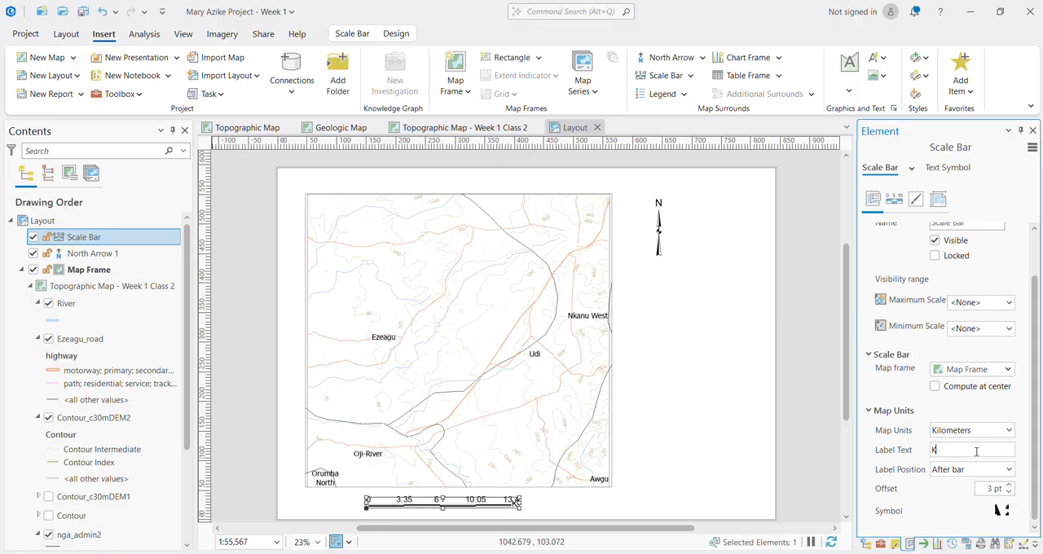
{"action": "type", "text": "m"}
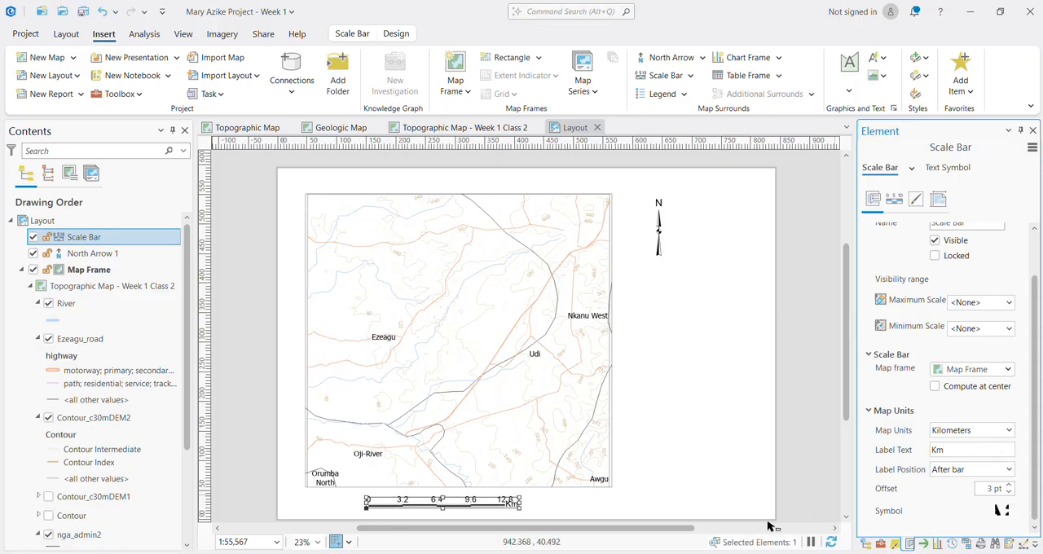
Step: Shift the scale bar slightly to the right beneath the map frame and save the project
{"action": "left_click_drag", "start_coordinate": [505, 503], "coordinate": [527, 505]}
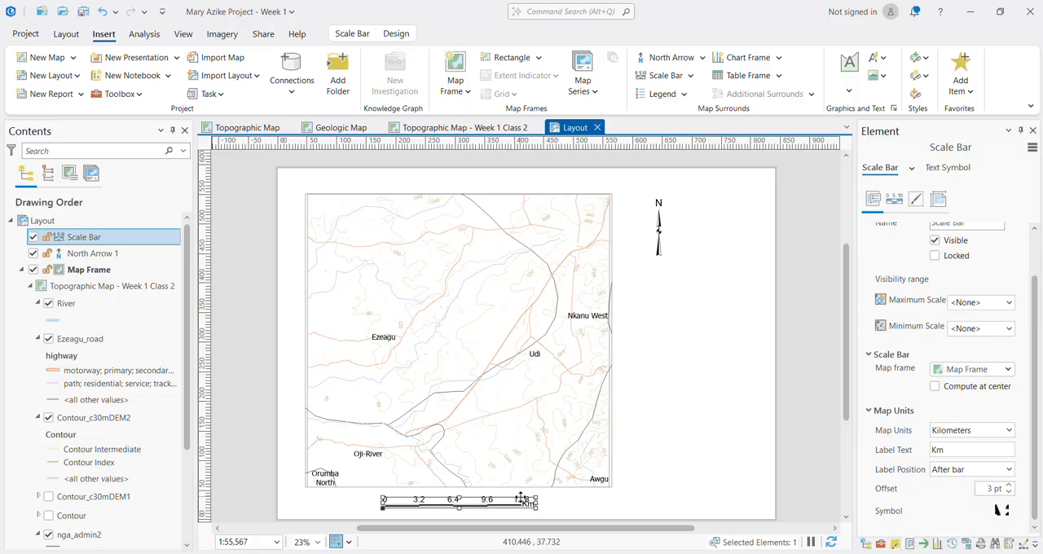
{"action": "key", "text": "ctrl+s"}
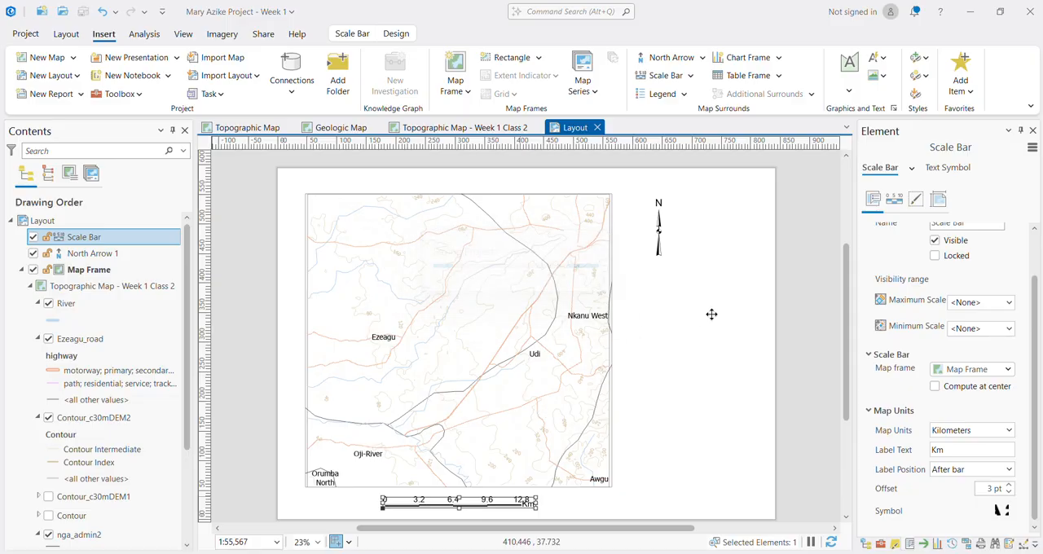
{"action": "left_click", "coordinate": [522, 293]}
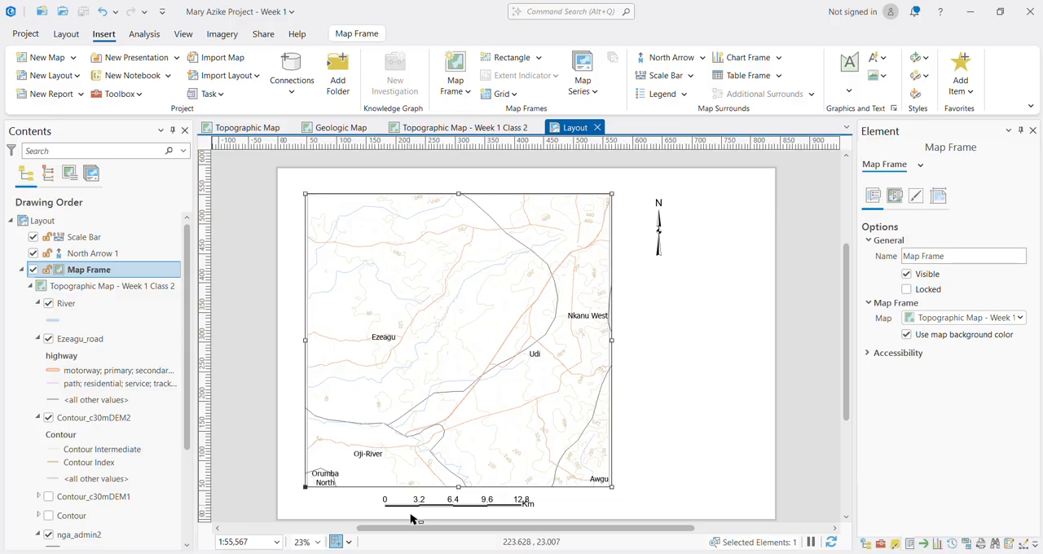
Step: Examine the scale bar's divisions and number labels up close below the map frame
{"action": "scroll", "coordinate": [396, 512], "scroll_direction": "up", "scroll_amount": 3}
{"action": "scroll", "coordinate": [396, 515], "scroll_direction": "up", "scroll_amount": 5}
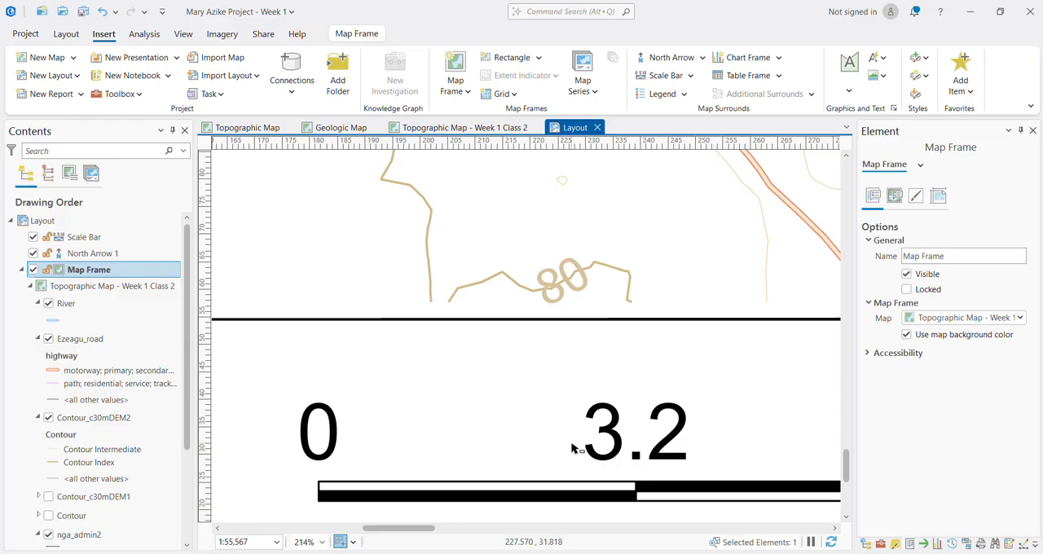
{"action": "left_click", "coordinate": [1023, 543]}
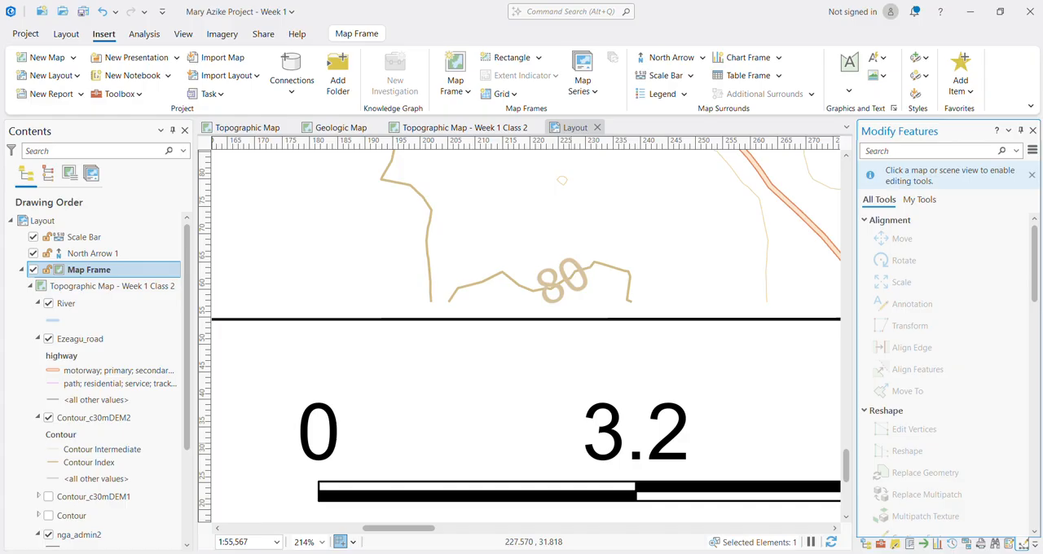
{"action": "key", "text": "super+a"}
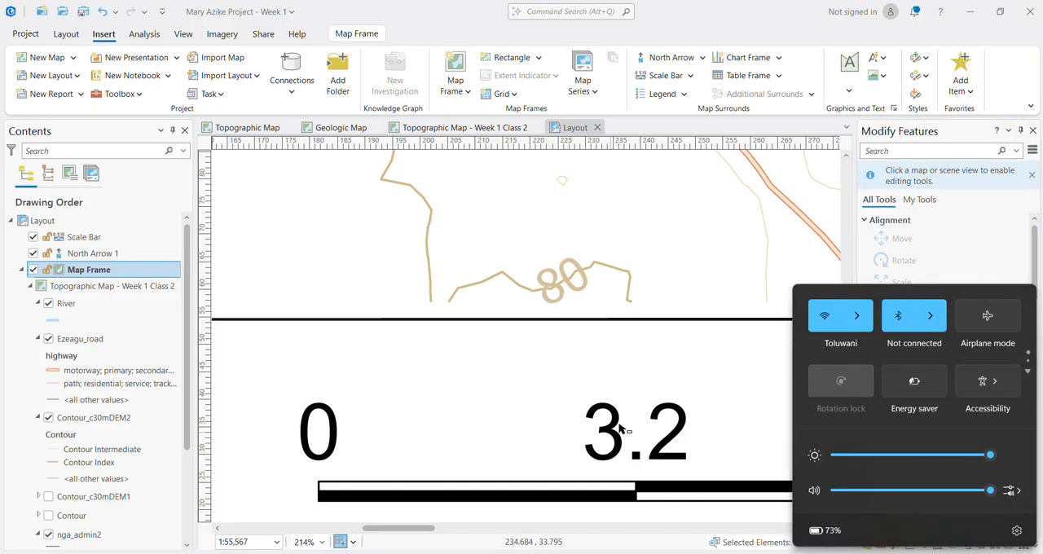
{"action": "left_click", "coordinate": [713, 412]}
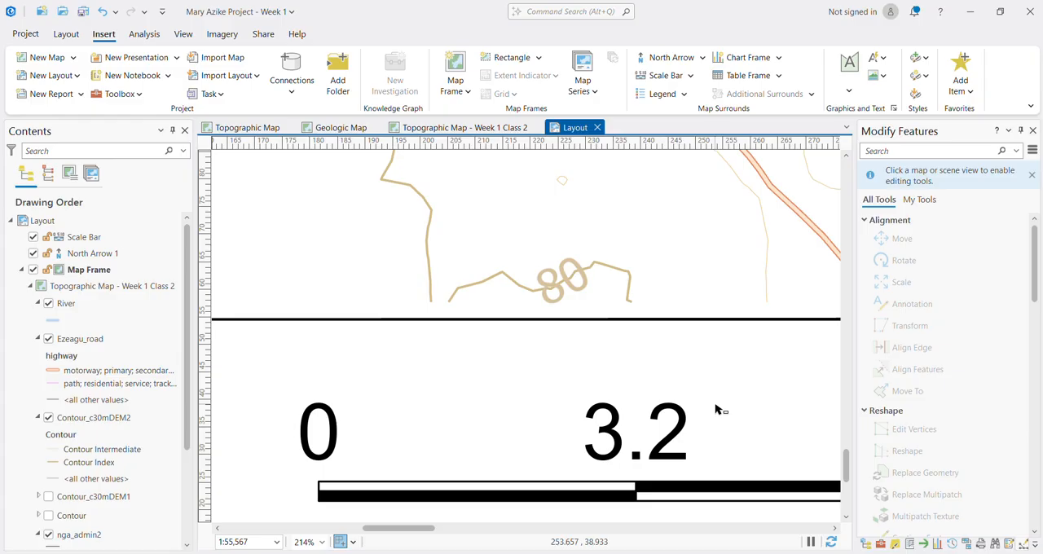
{"action": "scroll", "coordinate": [701, 411], "scroll_direction": "down", "scroll_amount": 5}
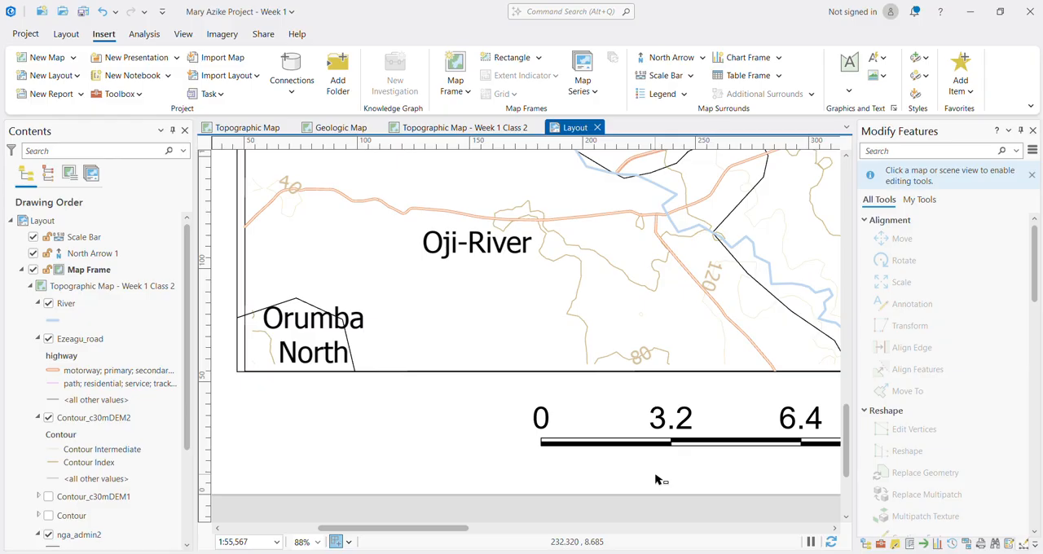
{"action": "scroll", "coordinate": [717, 443], "scroll_direction": "down", "scroll_amount": 2}
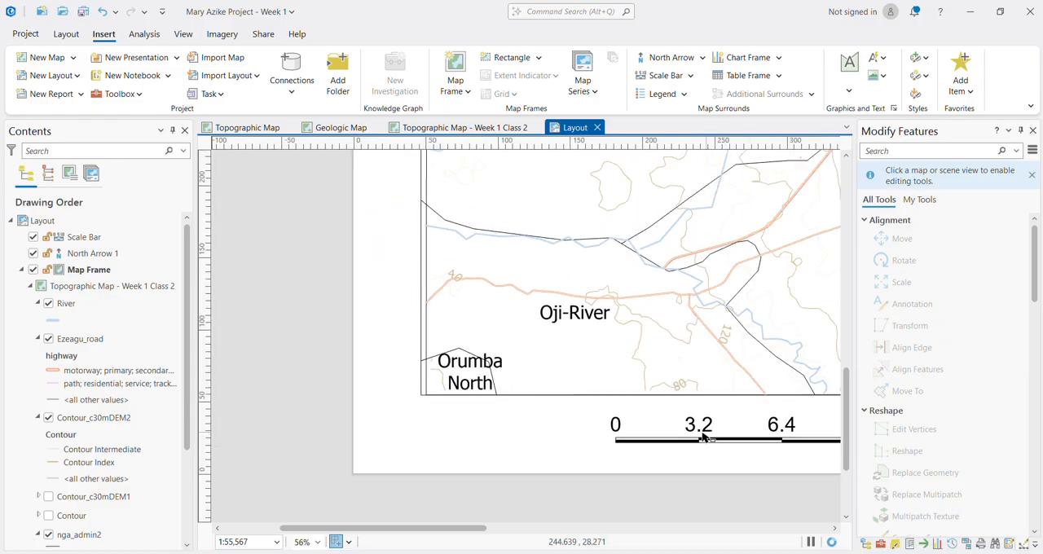
{"action": "scroll", "coordinate": [709, 436], "scroll_direction": "down", "scroll_amount": 2}
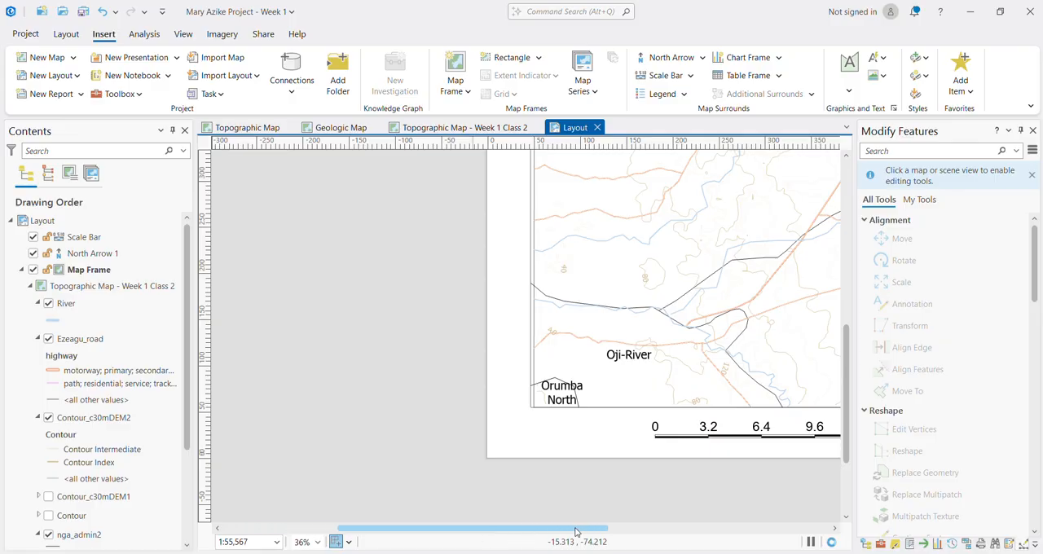
{"action": "left_click_drag", "start_coordinate": [576, 531], "coordinate": [595, 532]}
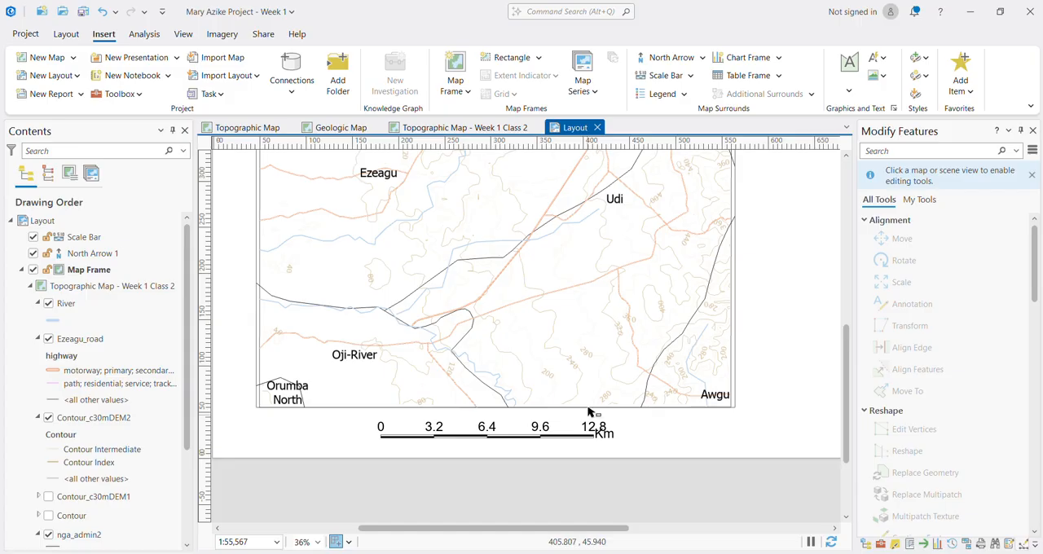
{"action": "scroll", "coordinate": [585, 342], "scroll_direction": "down", "scroll_amount": 2}
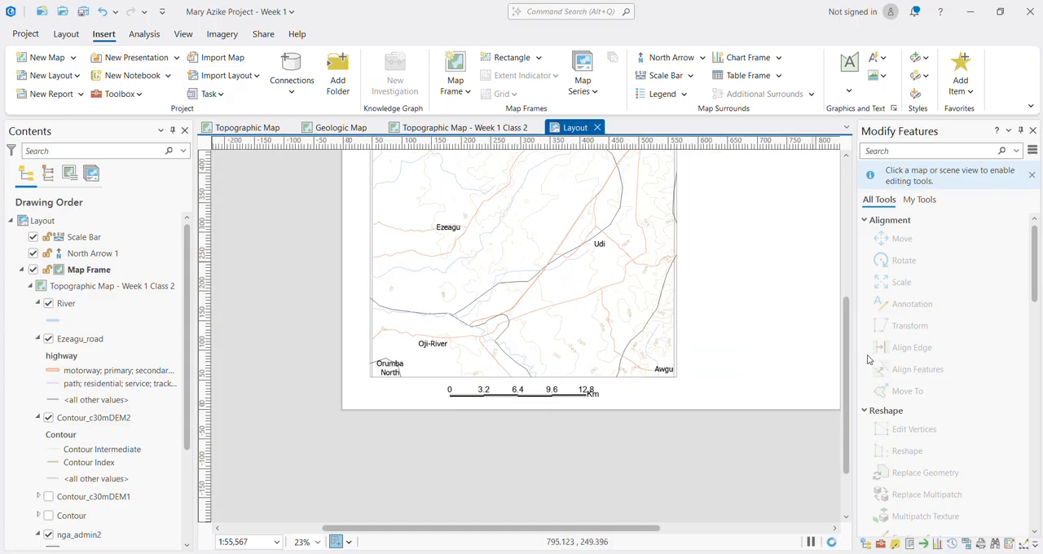
{"action": "scroll", "coordinate": [844, 349], "scroll_direction": "up", "scroll_amount": 3}
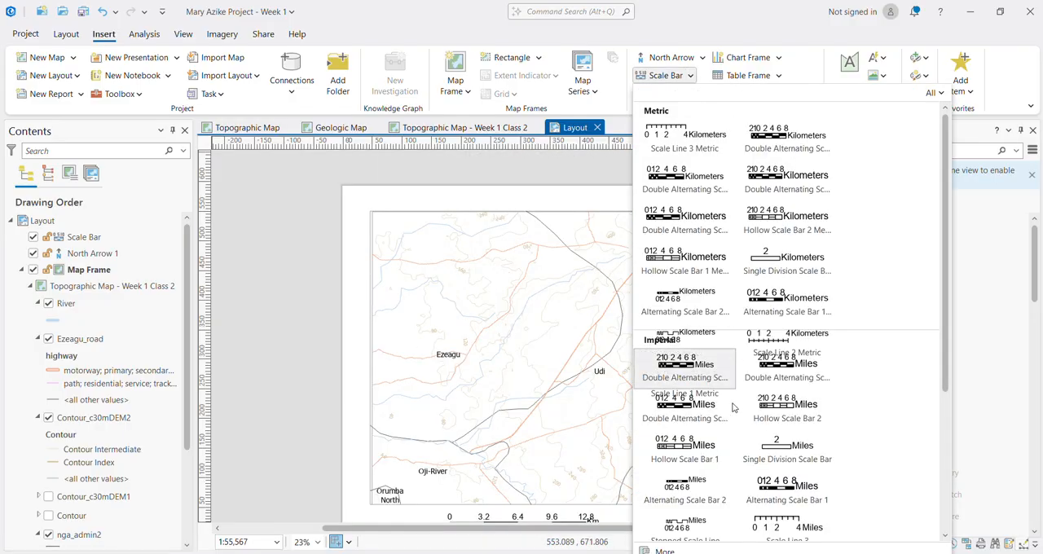
Step: Browse the available scale bar styles in the gallery and the full style list without choosing one
{"action": "scroll", "coordinate": [733, 424], "scroll_direction": "down", "scroll_amount": 5}
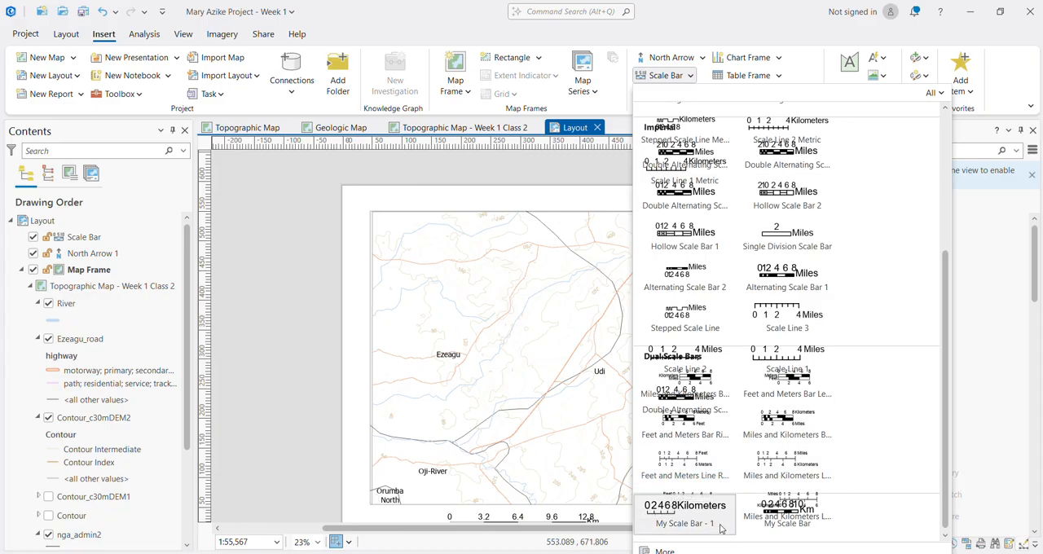
{"action": "left_click", "coordinate": [699, 549]}
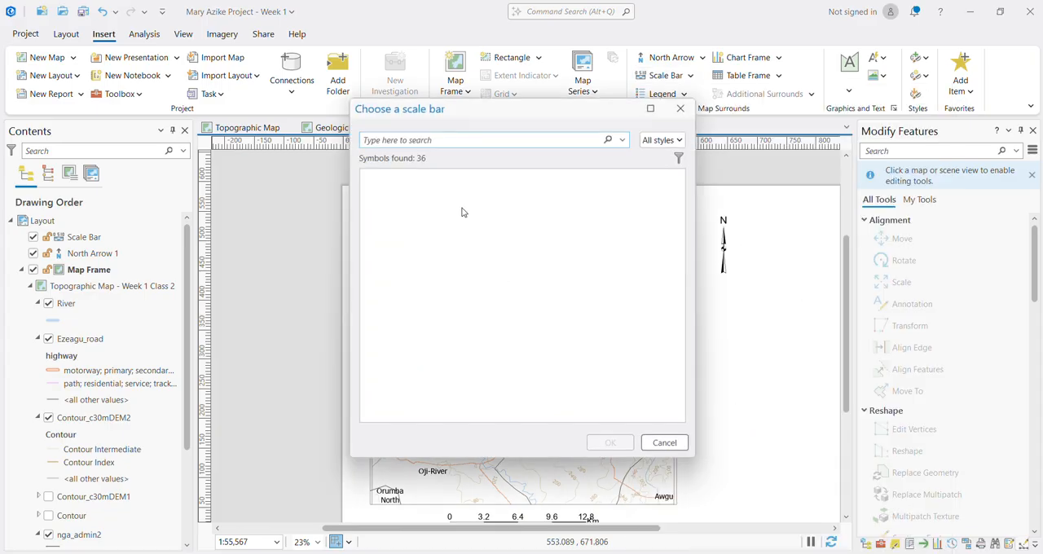
{"action": "scroll", "coordinate": [529, 277], "scroll_direction": "down", "scroll_amount": 5}
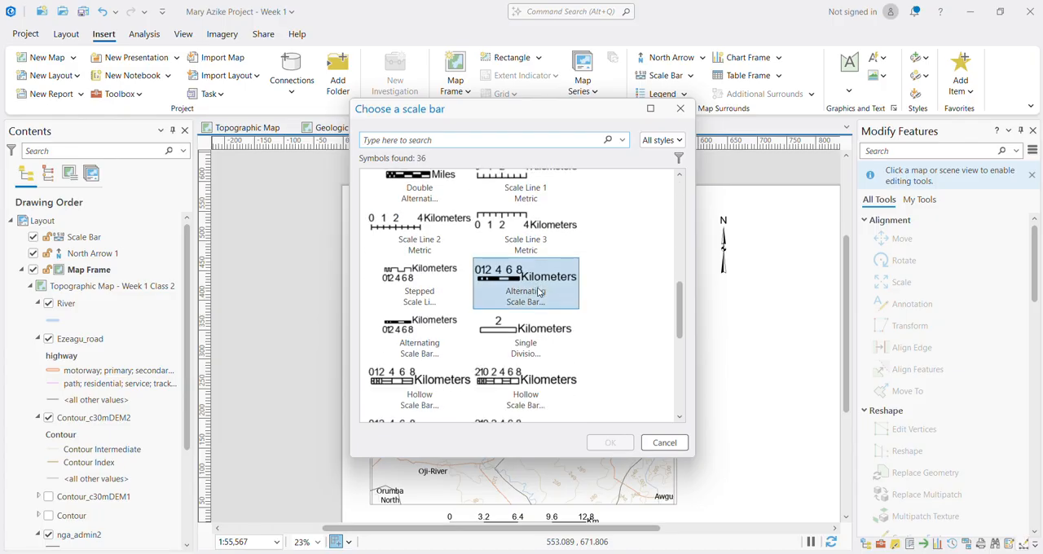
{"action": "scroll", "coordinate": [538, 293], "scroll_direction": "down", "scroll_amount": 5}
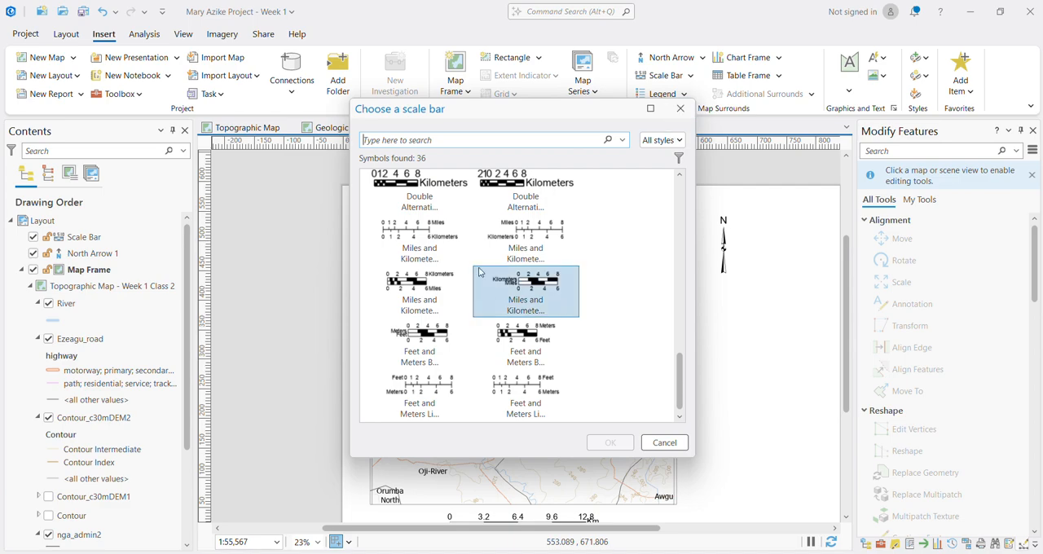
{"action": "scroll", "coordinate": [531, 298], "scroll_direction": "up", "scroll_amount": 3}
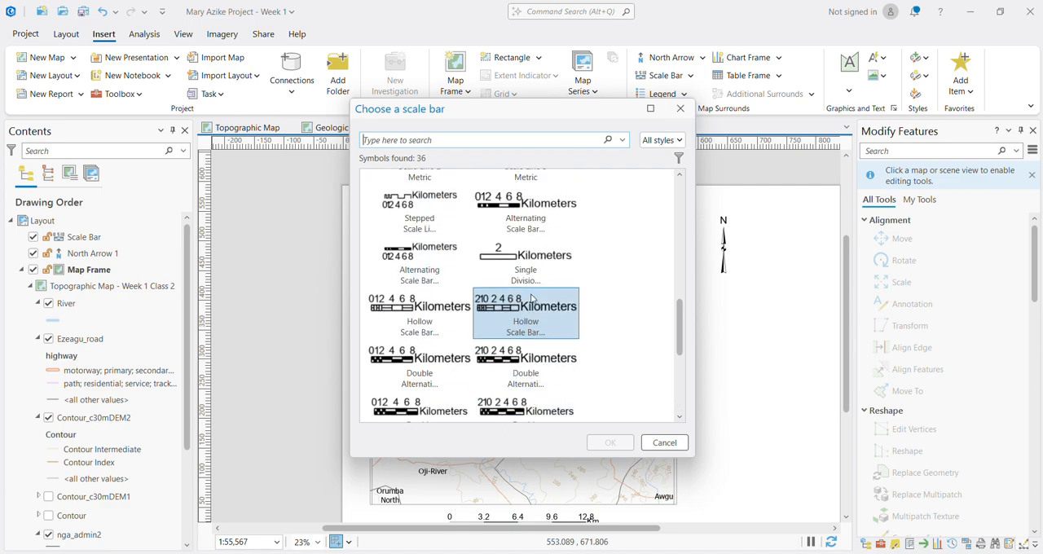
{"action": "scroll", "coordinate": [531, 299], "scroll_direction": "up", "scroll_amount": 6}
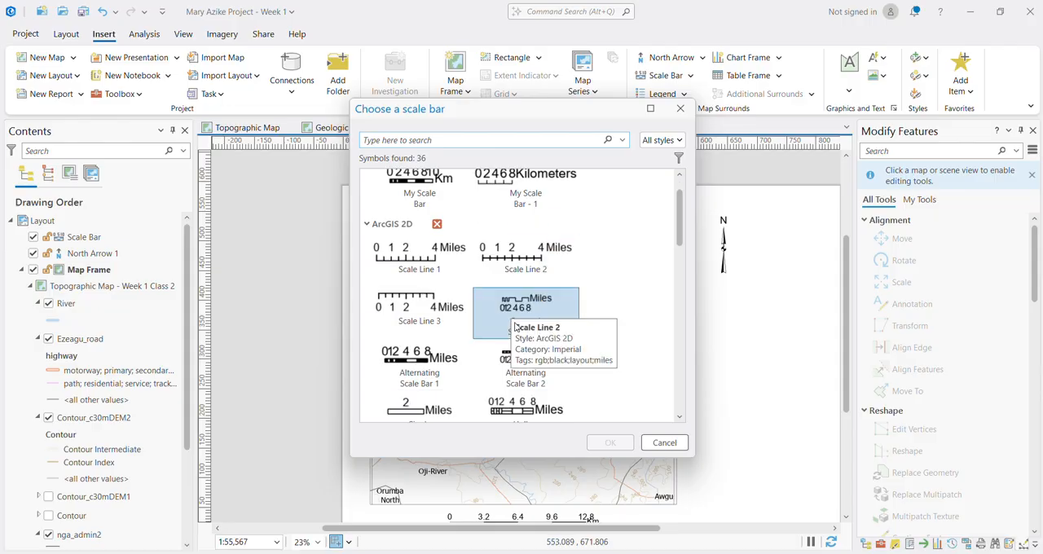
{"action": "scroll", "coordinate": [513, 322], "scroll_direction": "down", "scroll_amount": 3}
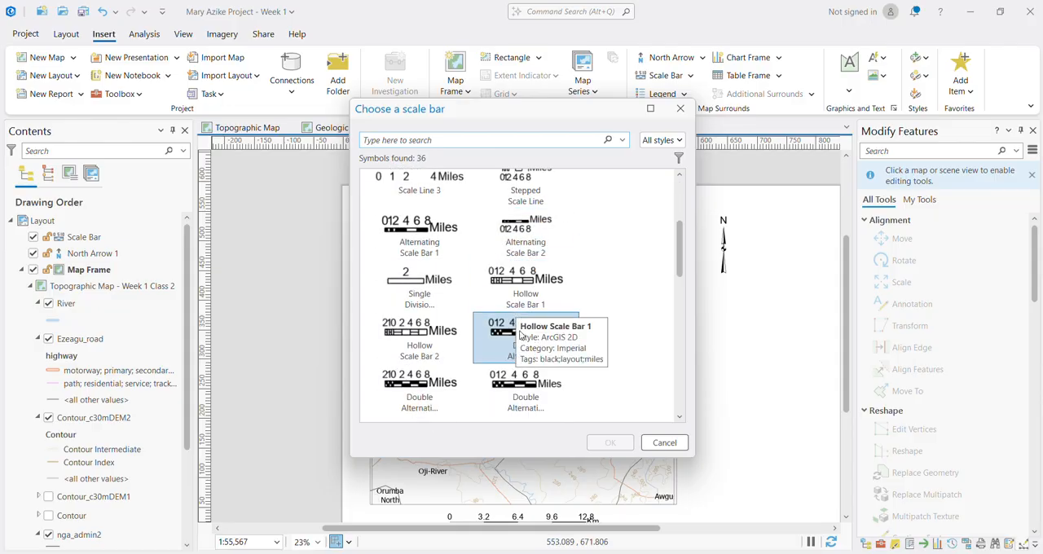
{"action": "scroll", "coordinate": [517, 334], "scroll_direction": "down", "scroll_amount": 1}
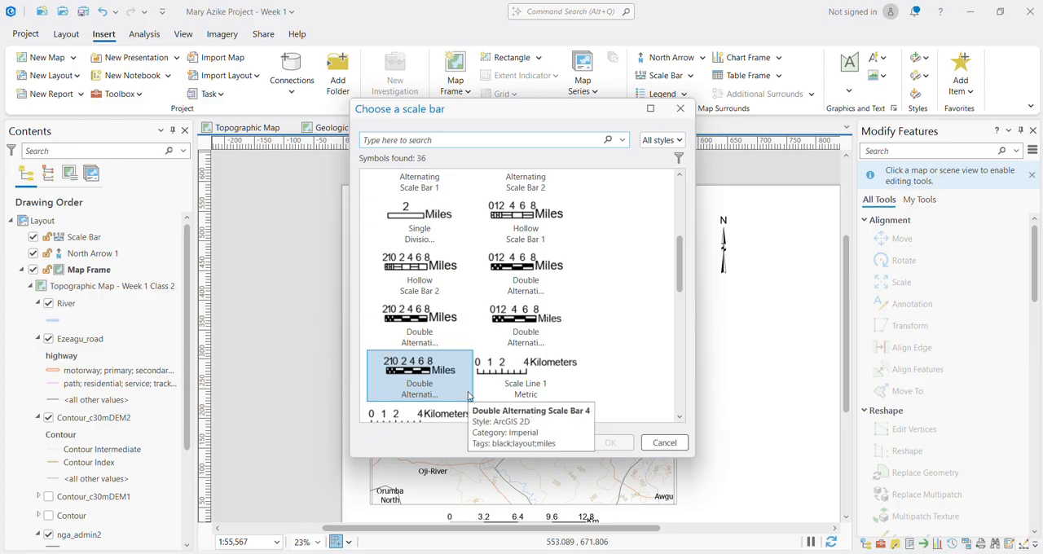
{"action": "scroll", "coordinate": [525, 396], "scroll_direction": "down", "scroll_amount": 2}
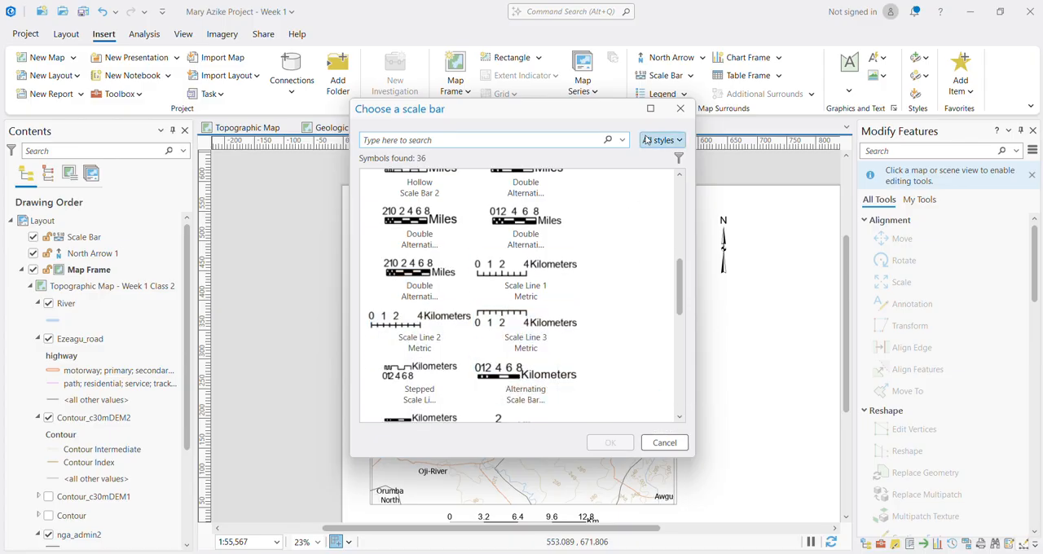
{"action": "left_click", "coordinate": [680, 108]}
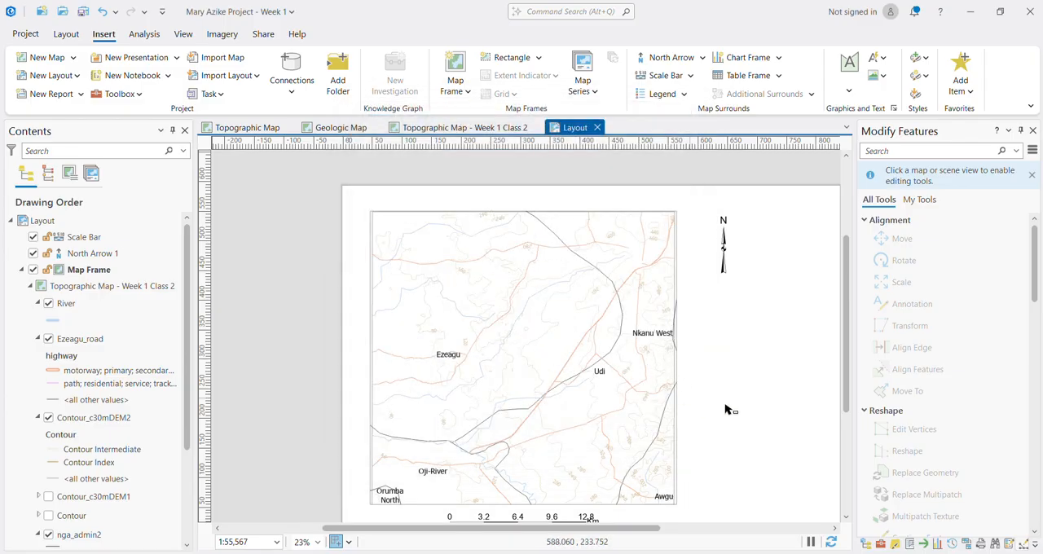
Step: Nudge the map frame slightly upward on the page to leave more room above the scale bar
{"action": "scroll", "coordinate": [728, 403], "scroll_direction": "down", "scroll_amount": 2}
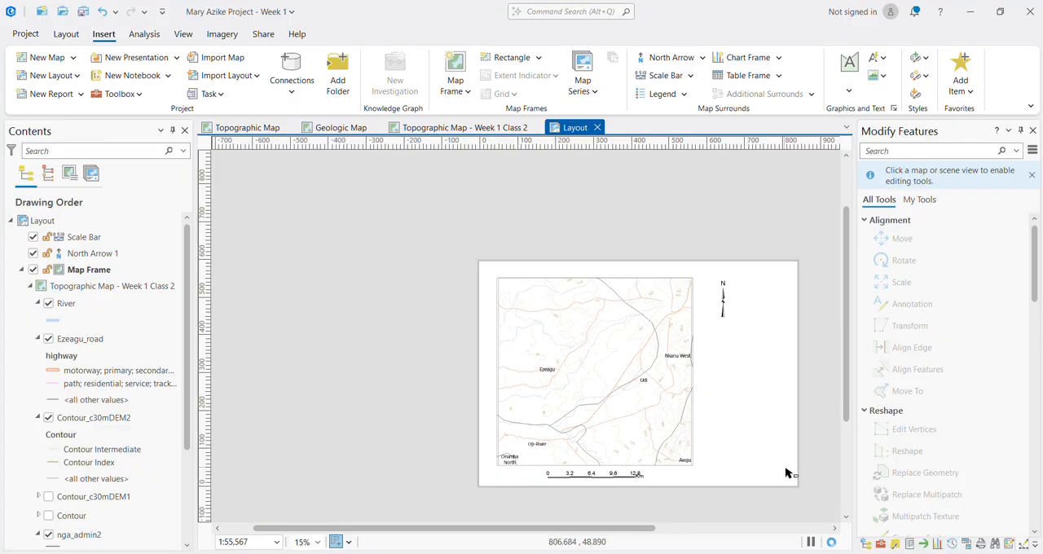
{"action": "scroll", "coordinate": [782, 473], "scroll_direction": "up", "scroll_amount": 2}
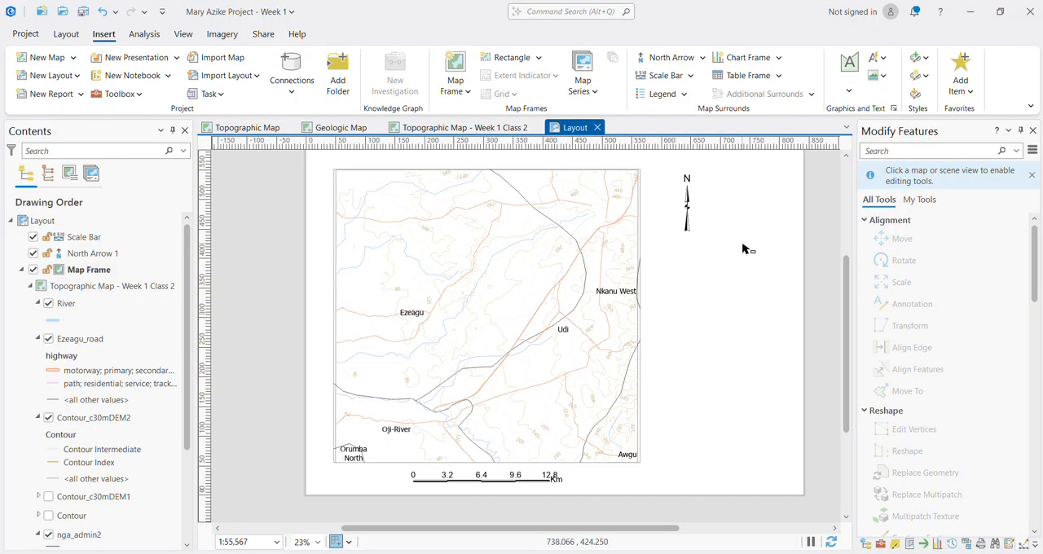
{"action": "left_click", "coordinate": [473, 270]}
{"action": "left_click_drag", "start_coordinate": [492, 283], "coordinate": [493, 277]}
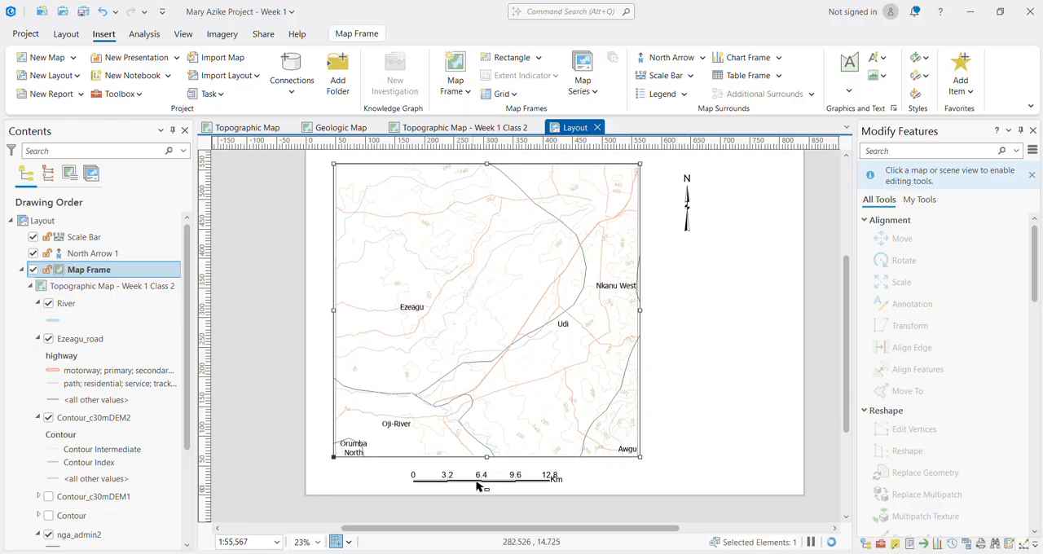
Step: Stretch the scale bar to the right below the map frame until it spans 17.6 Km in 4.4 Km divisions
{"action": "left_click", "coordinate": [481, 481]}
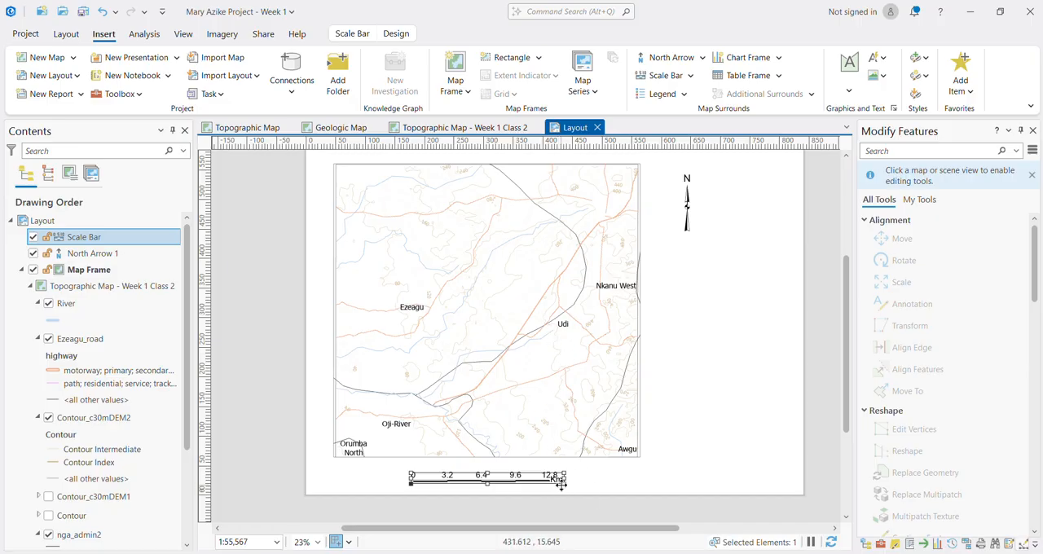
{"action": "left_click_drag", "start_coordinate": [562, 482], "coordinate": [615, 484]}
{"action": "left_click", "coordinate": [665, 491]}
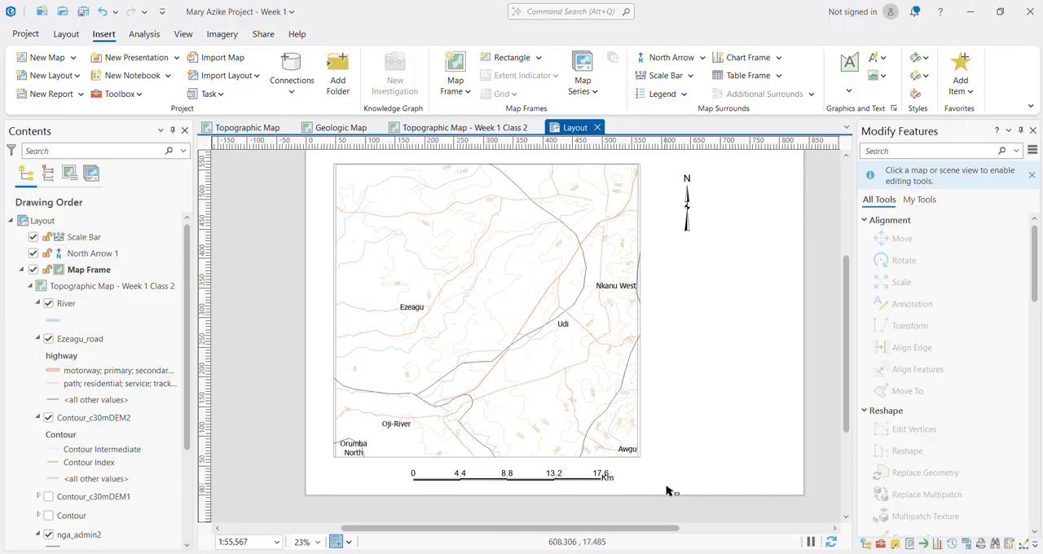
Step: Shift the scale bar slightly left and trim its length to 17 Km with 4.25 Km divisions
{"action": "scroll", "coordinate": [529, 497], "scroll_direction": "up", "scroll_amount": 4}
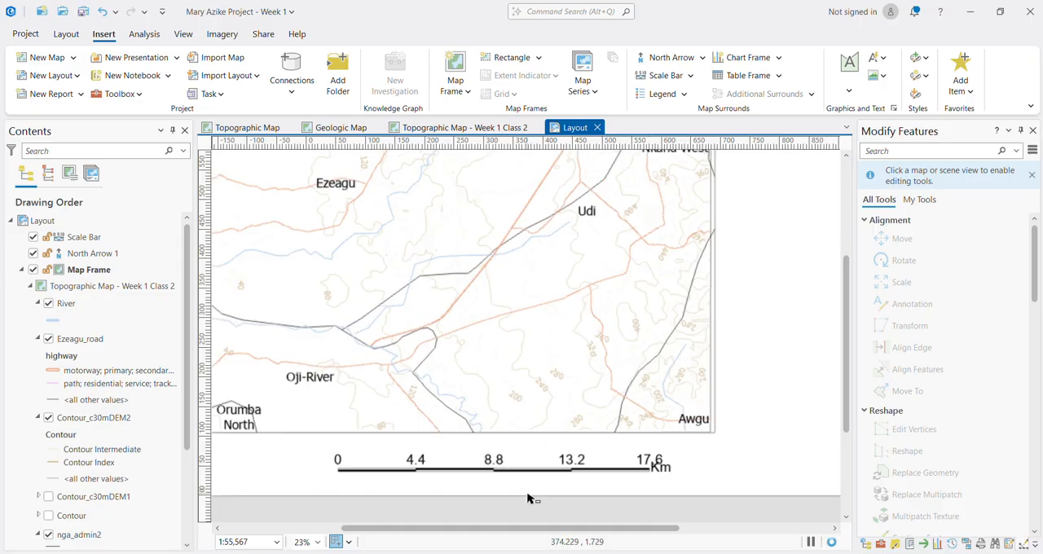
{"action": "scroll", "coordinate": [529, 496], "scroll_direction": "down", "scroll_amount": 2}
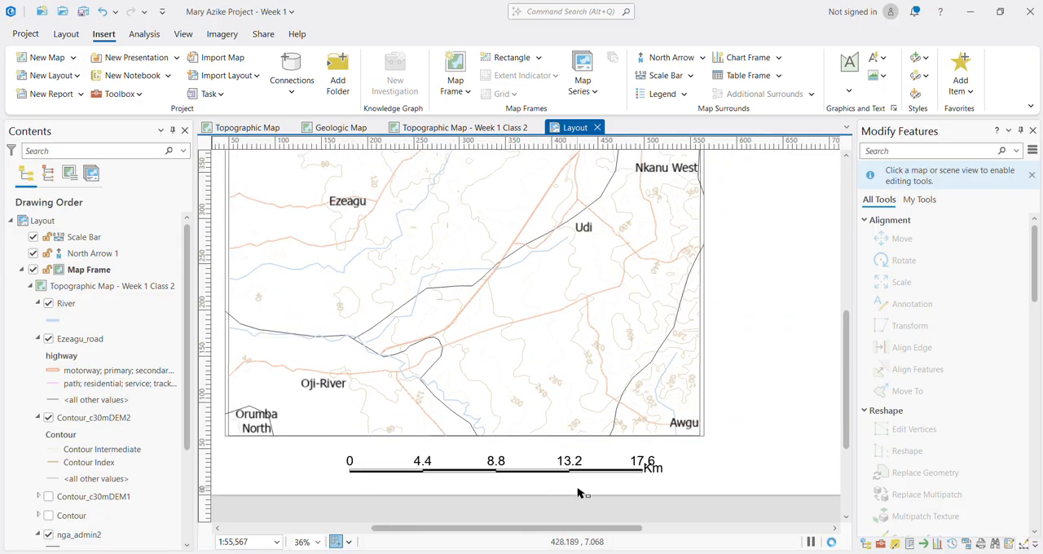
{"action": "left_click", "coordinate": [530, 472]}
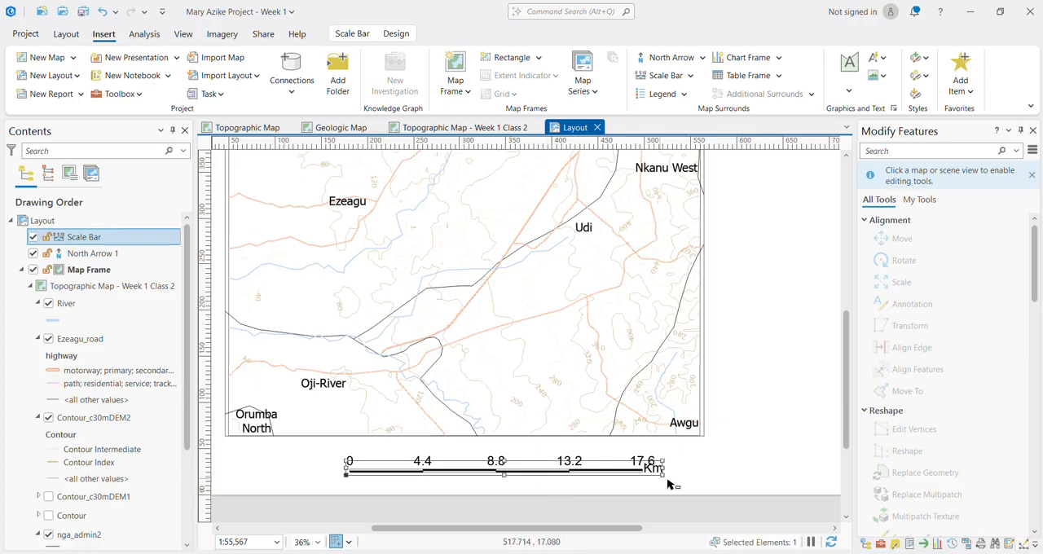
{"action": "left_click_drag", "start_coordinate": [661, 473], "coordinate": [636, 474]}
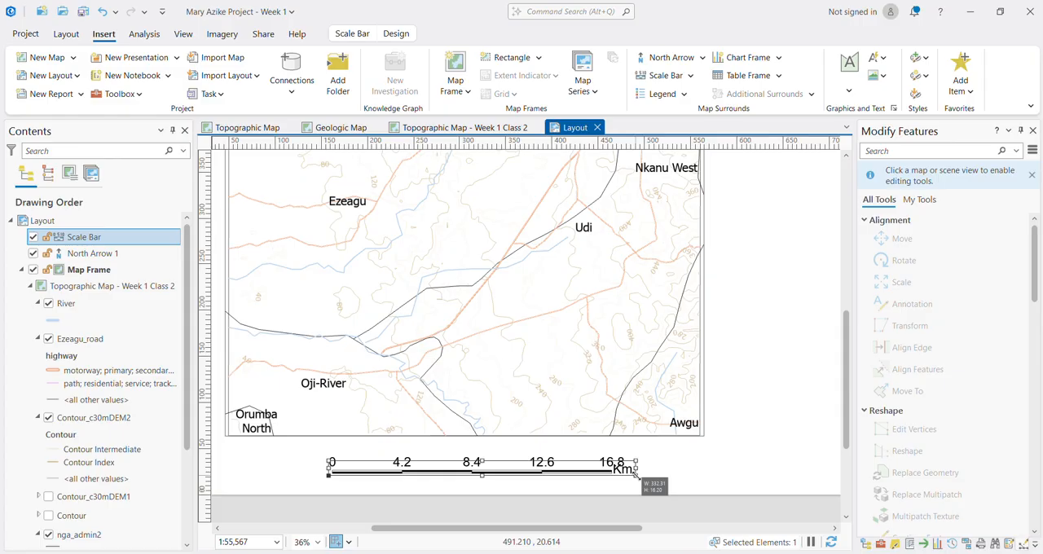
{"action": "left_click_drag", "start_coordinate": [642, 474], "coordinate": [648, 477]}
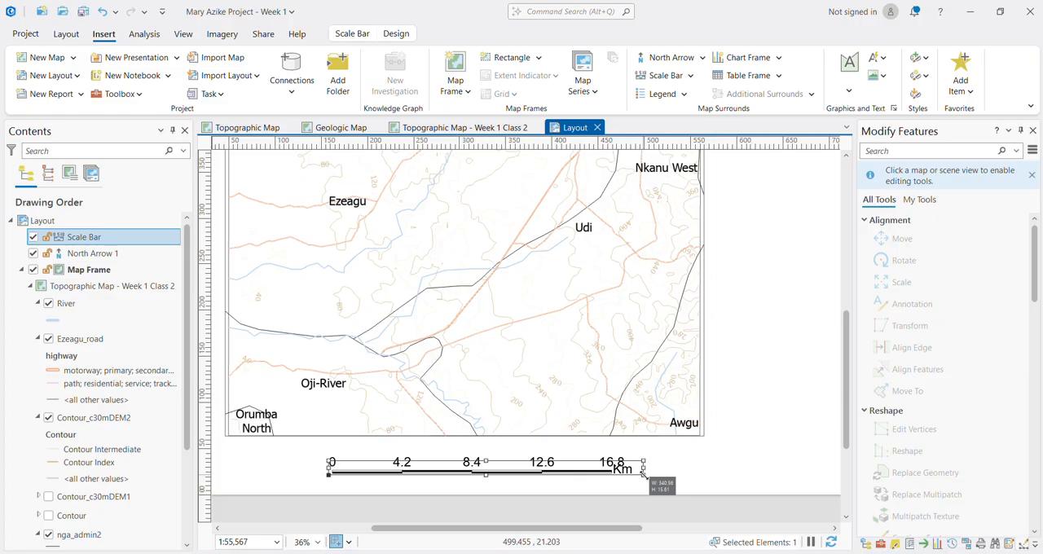
{"action": "left_click_drag", "start_coordinate": [644, 475], "coordinate": [640, 470]}
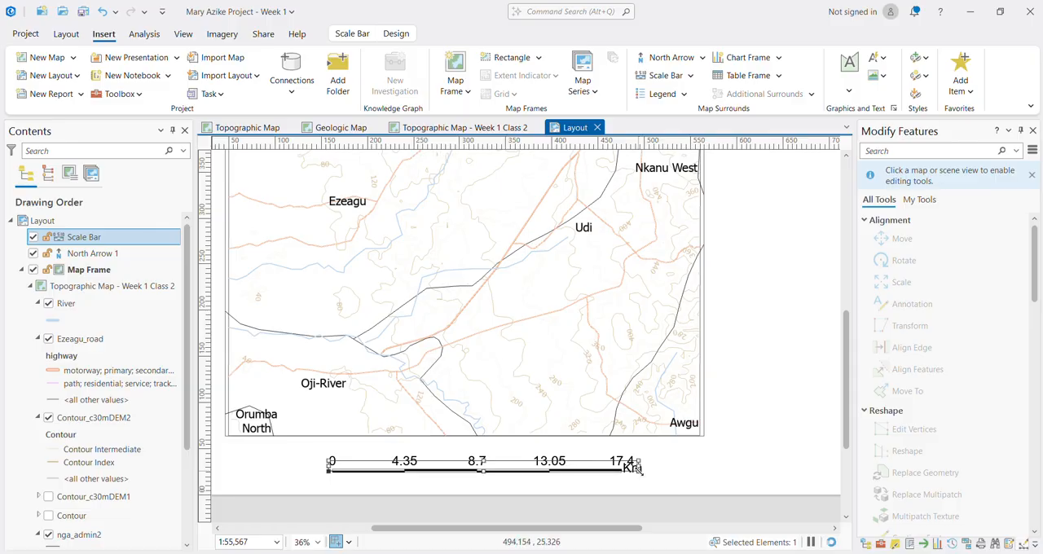
Step: Nudge the scale bar slightly left beneath the map frame and deselect it
{"action": "scroll", "coordinate": [378, 481], "scroll_direction": "up", "scroll_amount": 5}
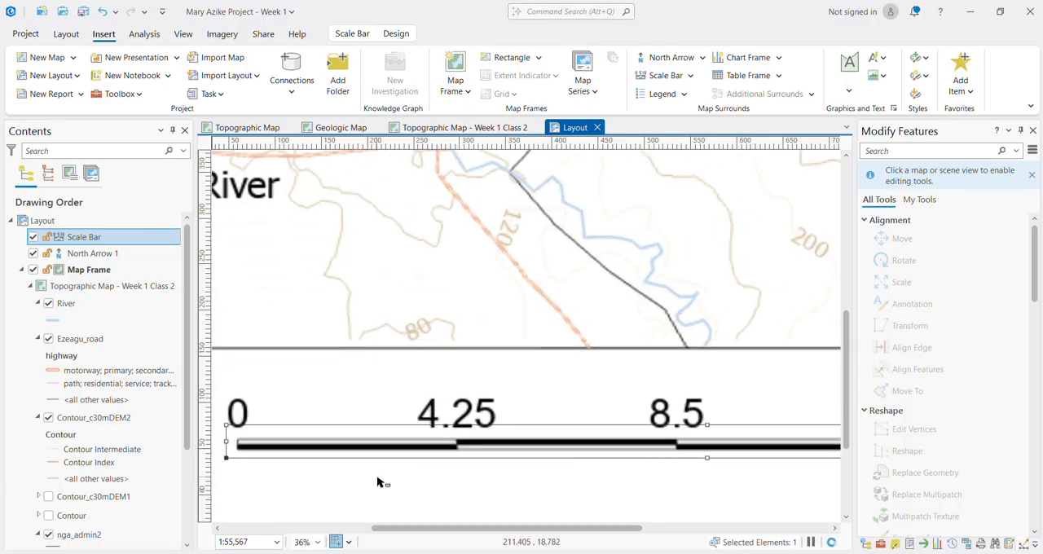
{"action": "scroll", "coordinate": [344, 481], "scroll_direction": "down", "scroll_amount": 1}
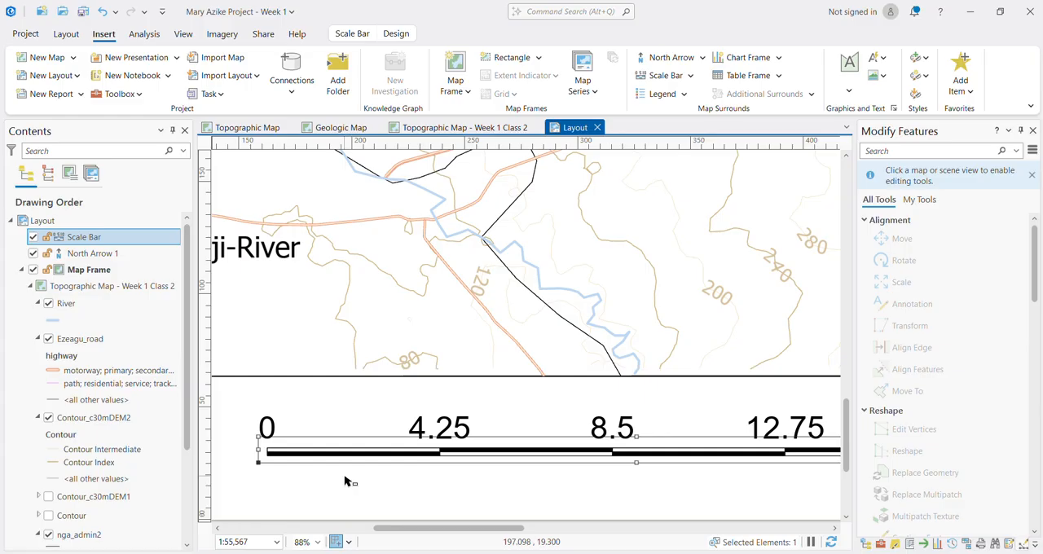
{"action": "scroll", "coordinate": [396, 478], "scroll_direction": "down", "scroll_amount": 5}
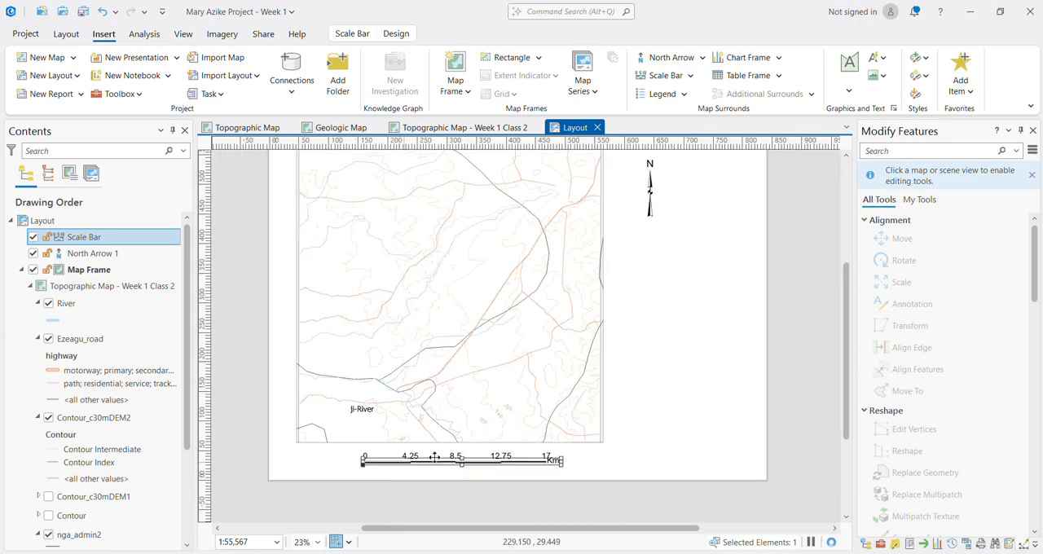
{"action": "scroll", "coordinate": [535, 384], "scroll_direction": "down", "scroll_amount": 2}
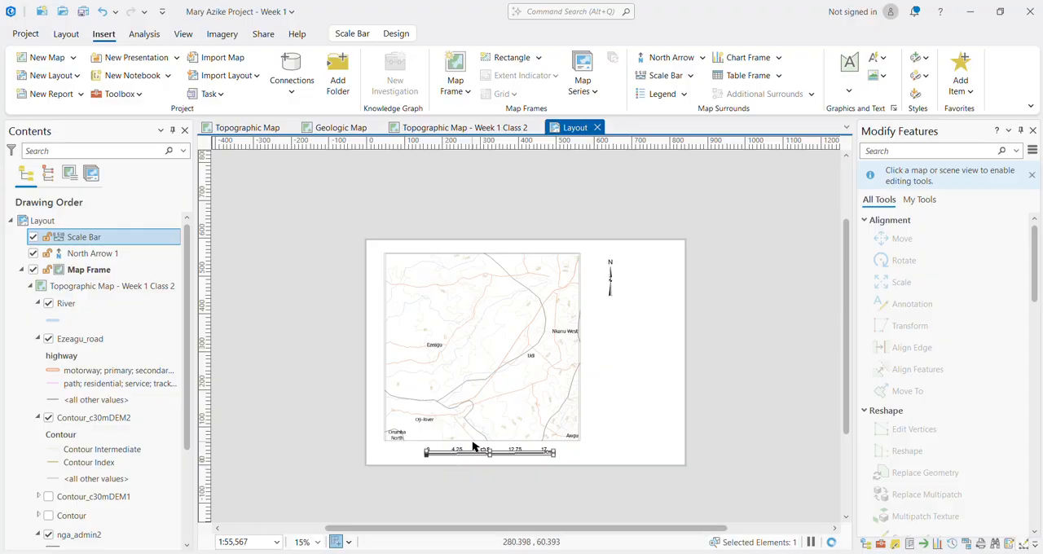
{"action": "scroll", "coordinate": [473, 447], "scroll_direction": "up", "scroll_amount": 2}
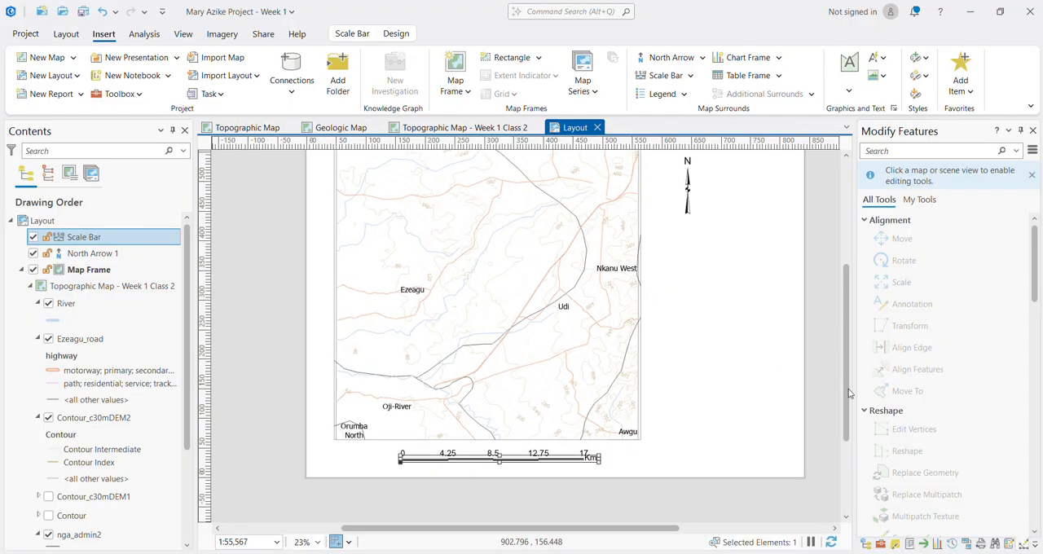
{"action": "left_click_drag", "start_coordinate": [847, 392], "coordinate": [846, 374]}
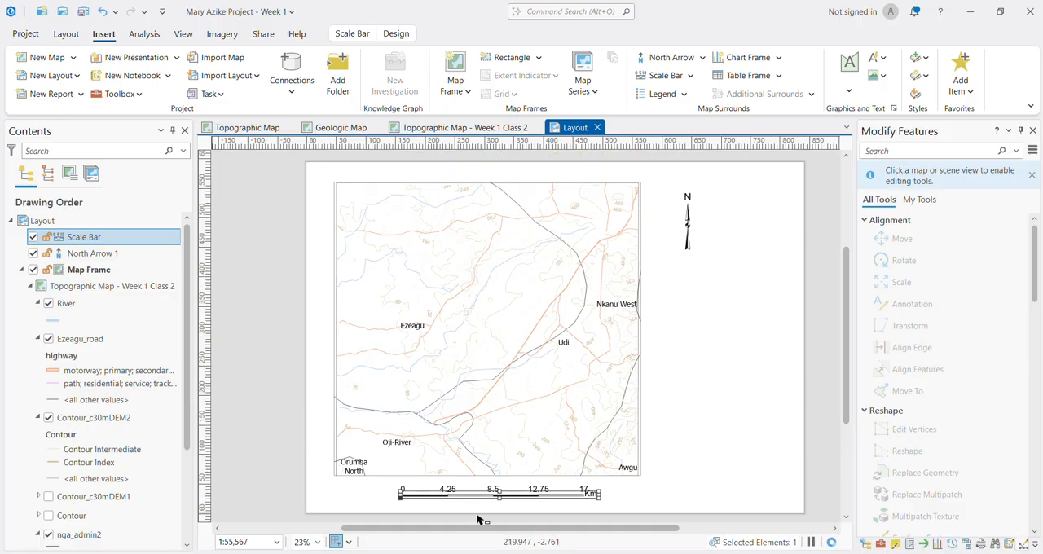
{"action": "left_click_drag", "start_coordinate": [520, 497], "coordinate": [517, 499]}
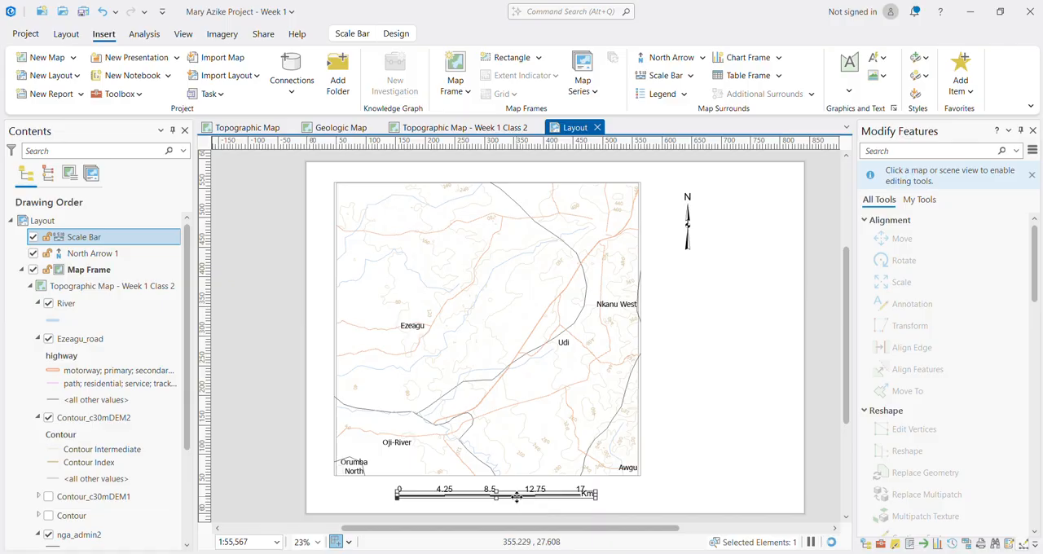
{"action": "left_click", "coordinate": [728, 444]}
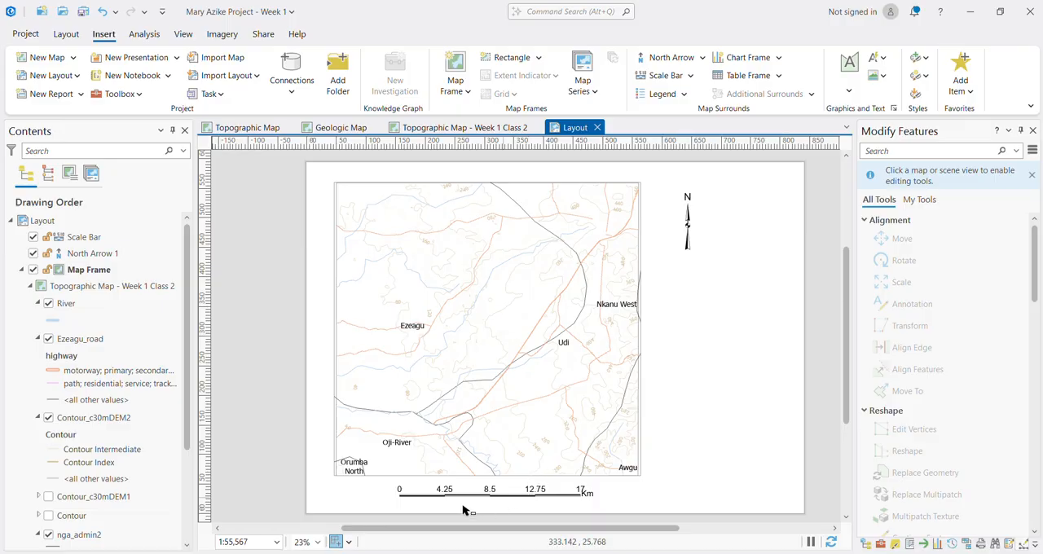
Step: Resize the scale bar beneath the map frame until it spans 17.4 Km in 4.35 Km divisions
{"action": "scroll", "coordinate": [461, 511], "scroll_direction": "up", "scroll_amount": 1}
{"action": "scroll", "coordinate": [461, 511], "scroll_direction": "up", "scroll_amount": 5}
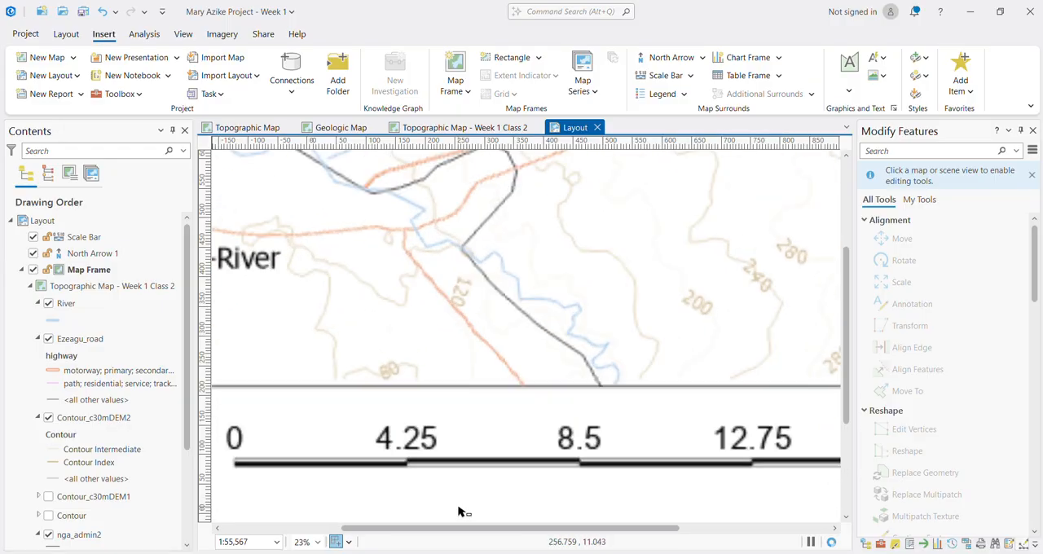
{"action": "left_click", "coordinate": [461, 470]}
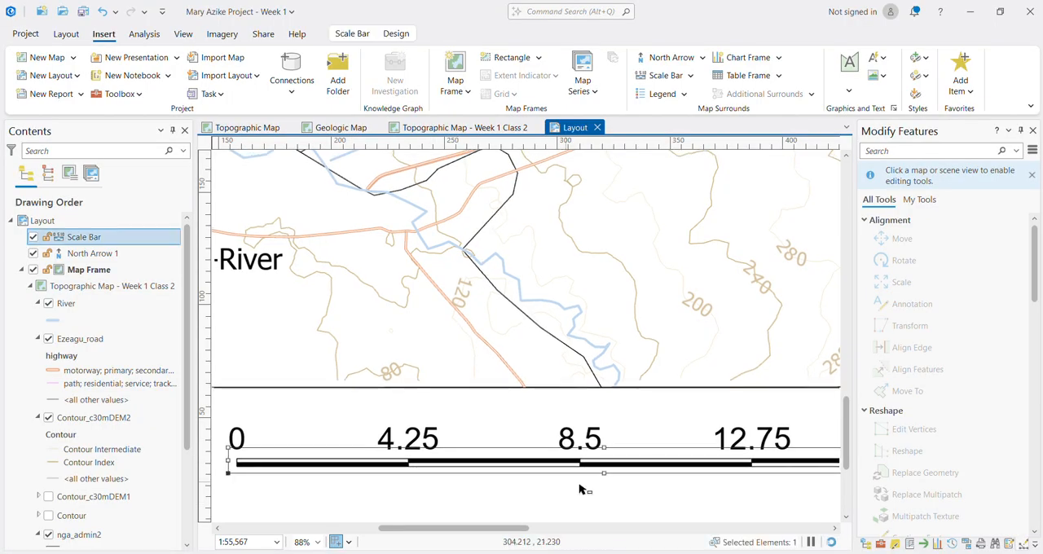
{"action": "scroll", "coordinate": [582, 489], "scroll_direction": "down", "scroll_amount": 4}
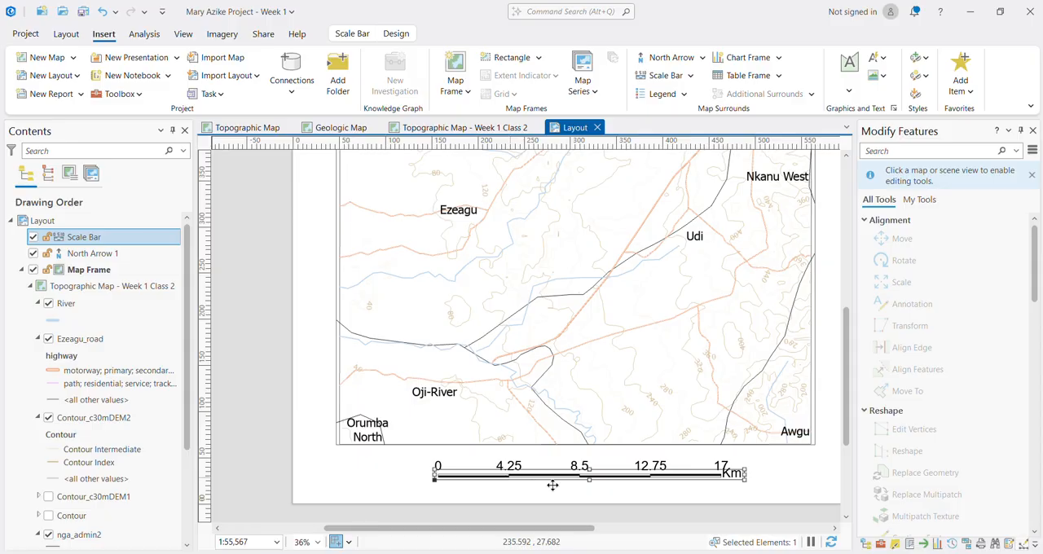
{"action": "left_click_drag", "start_coordinate": [744, 477], "coordinate": [642, 478]}
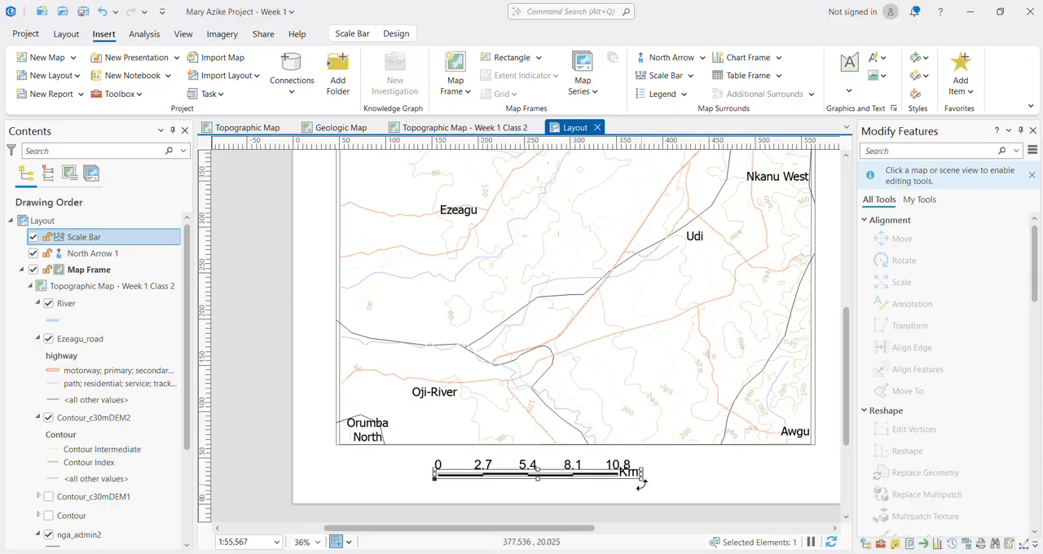
{"action": "left_click_drag", "start_coordinate": [641, 484], "coordinate": [750, 479]}
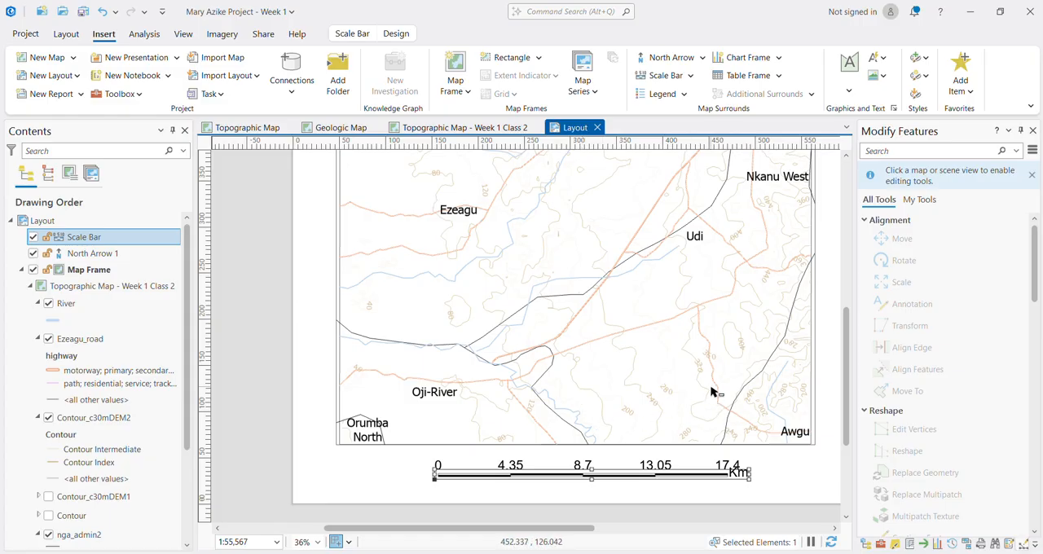
Step: Review the whole page layout and save the project
{"action": "scroll", "coordinate": [711, 391], "scroll_direction": "down", "scroll_amount": 4}
{"action": "scroll", "coordinate": [780, 329], "scroll_direction": "up", "scroll_amount": 2}
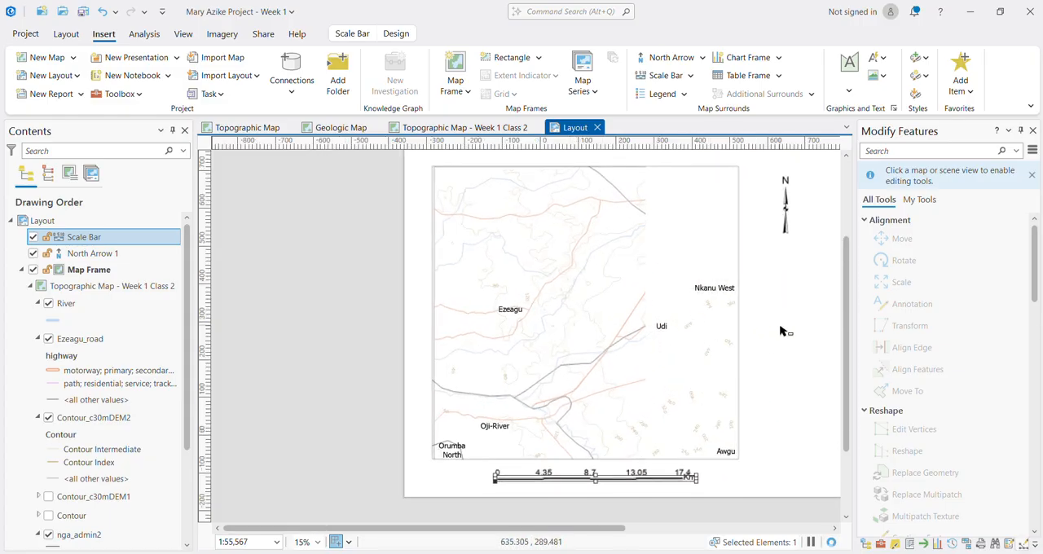
{"action": "scroll", "coordinate": [768, 347], "scroll_direction": "down", "scroll_amount": 2}
{"action": "left_click_drag", "start_coordinate": [597, 531], "coordinate": [687, 529]}
{"action": "scroll", "coordinate": [507, 281], "scroll_direction": "up", "scroll_amount": 1}
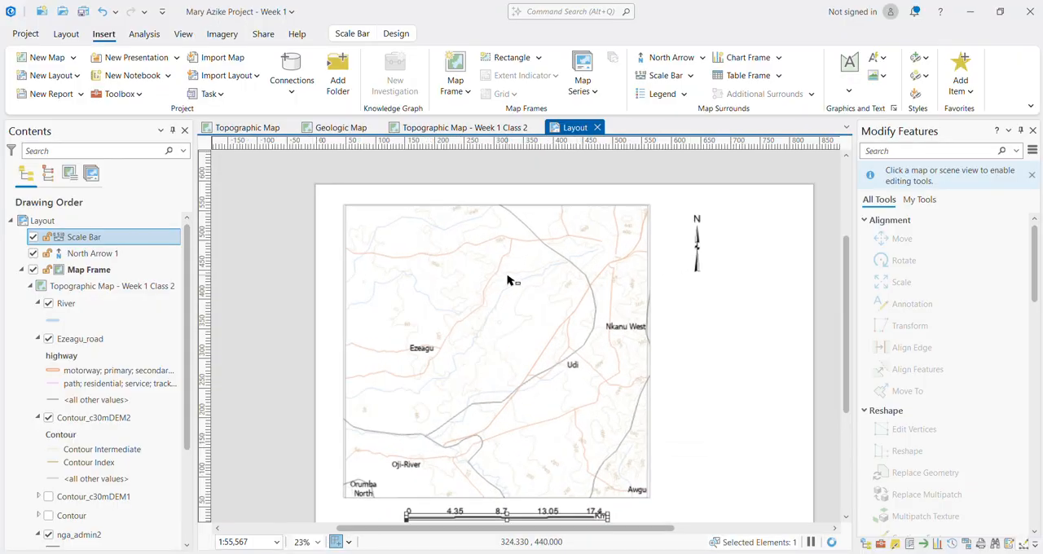
{"action": "scroll", "coordinate": [508, 314], "scroll_direction": "down", "scroll_amount": 1}
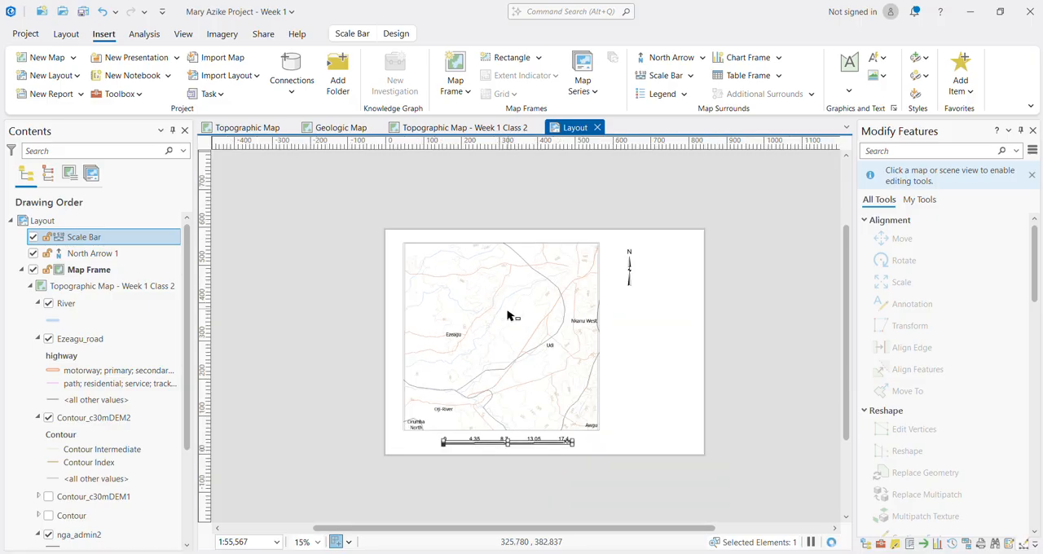
{"action": "scroll", "coordinate": [494, 383], "scroll_direction": "up", "scroll_amount": 1}
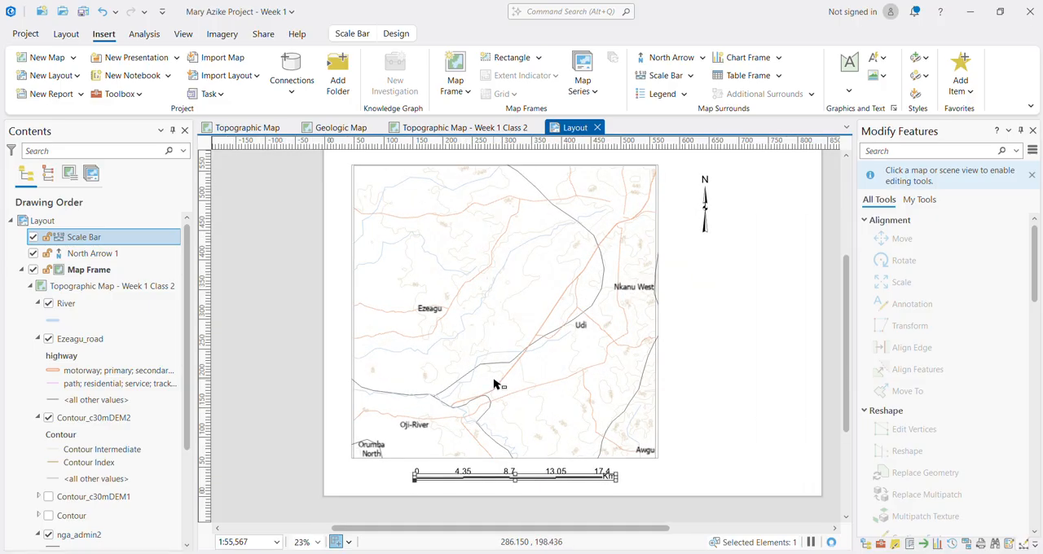
{"action": "key", "text": "ctrl+s"}
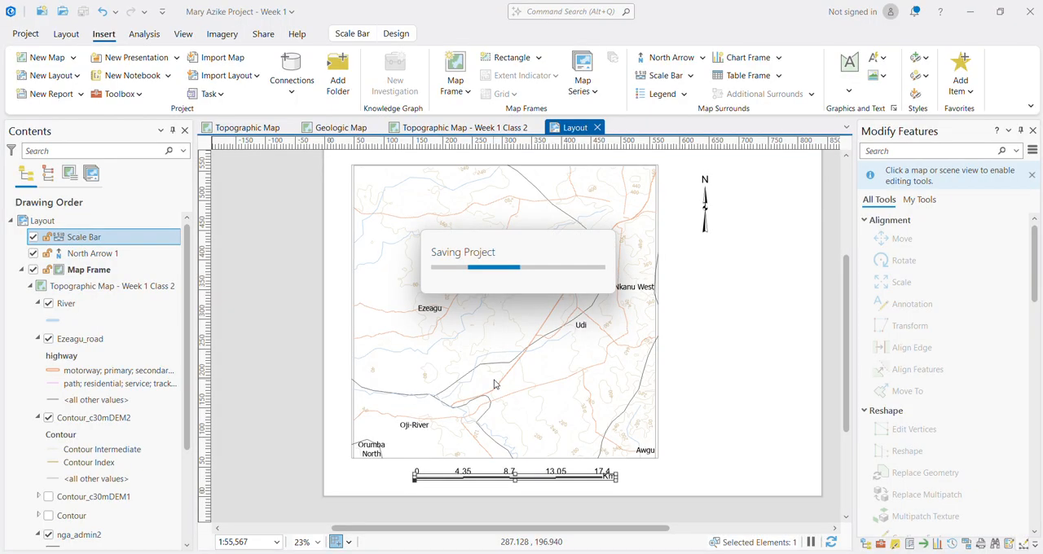
Step: Add a Black Vertical Label Graticule to the map frame
{"action": "left_click", "coordinate": [581, 383]}
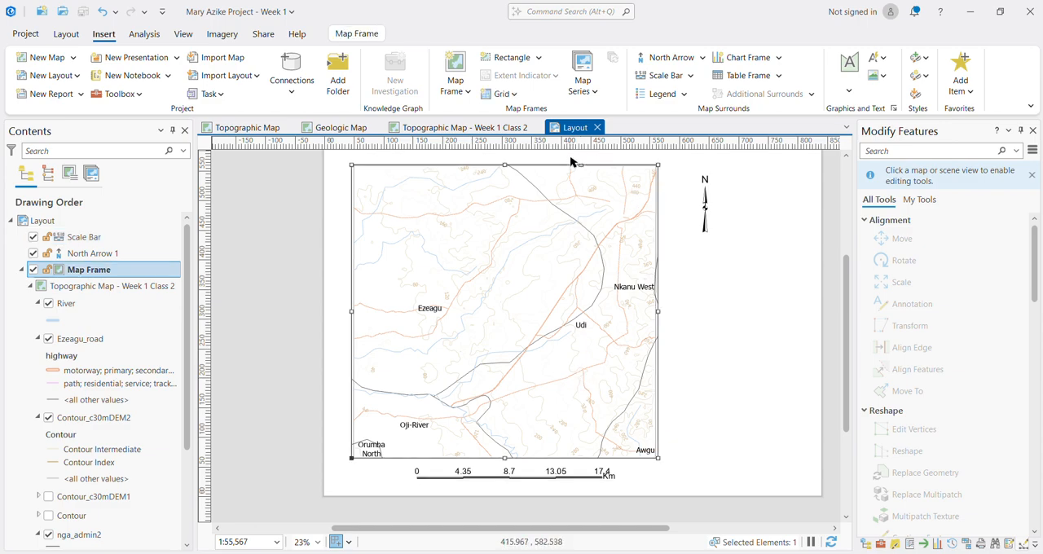
{"action": "left_click", "coordinate": [514, 95]}
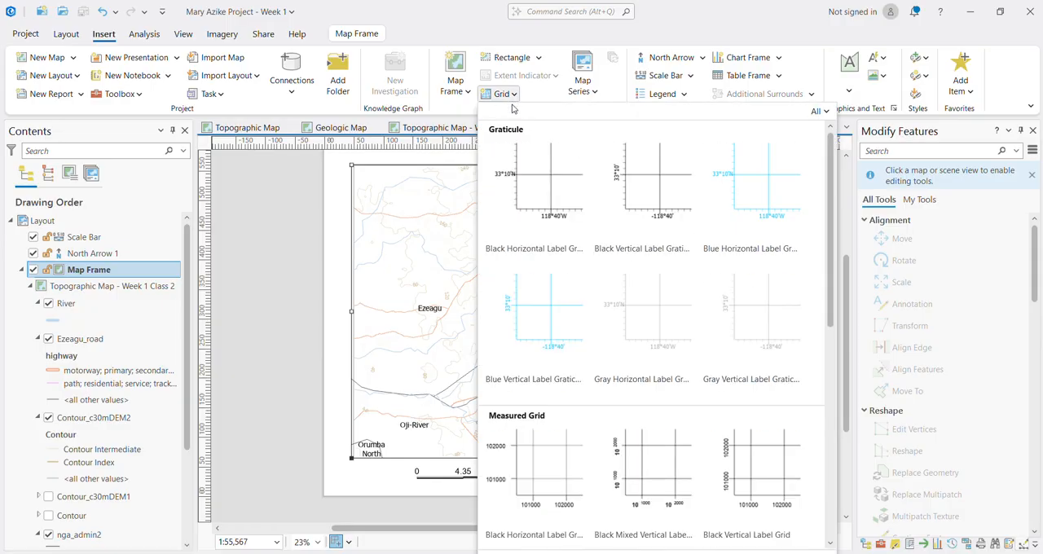
{"action": "left_click", "coordinate": [656, 192]}
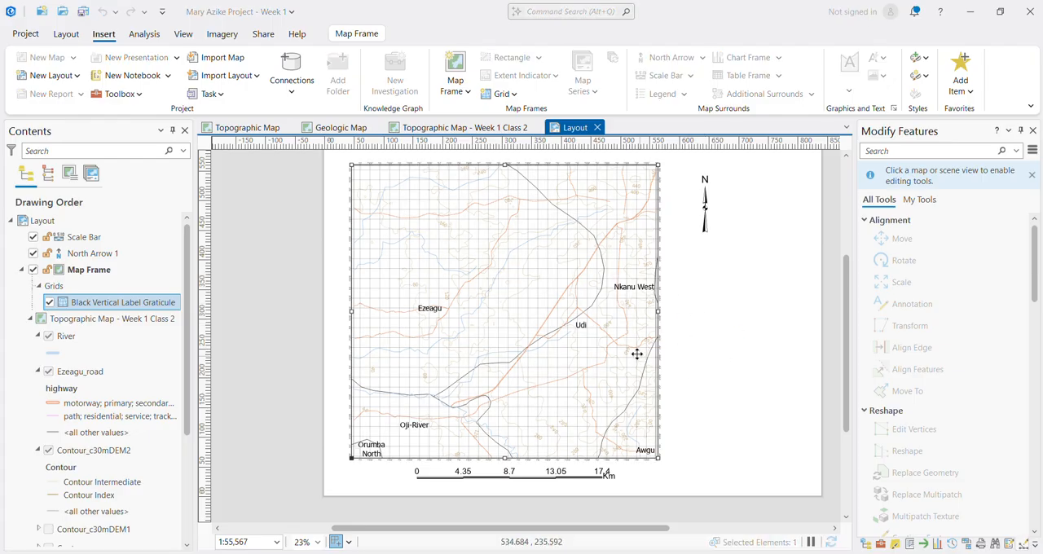
Step: Open the graticule's properties and reduce its neatline's line width until the line is no longer drawn
{"action": "left_click", "coordinate": [98, 318]}
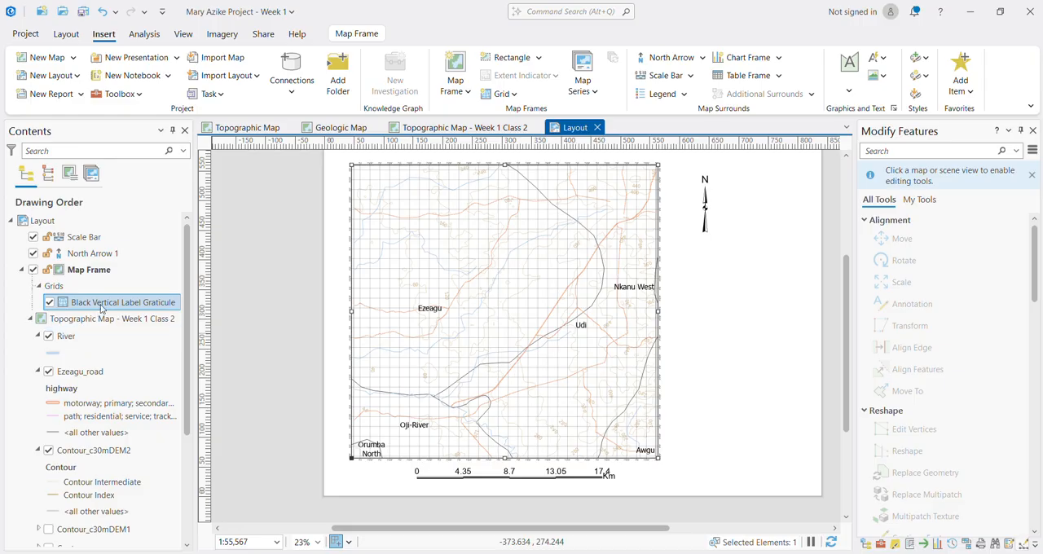
{"action": "left_click", "coordinate": [110, 310]}
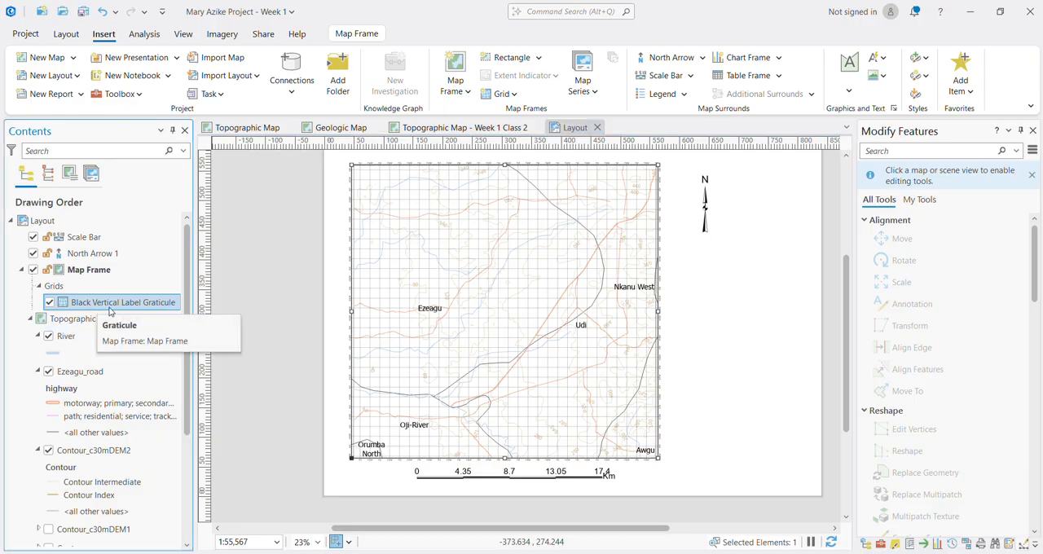
{"action": "right_click", "coordinate": [110, 309]}
{"action": "left_click", "coordinate": [155, 432]}
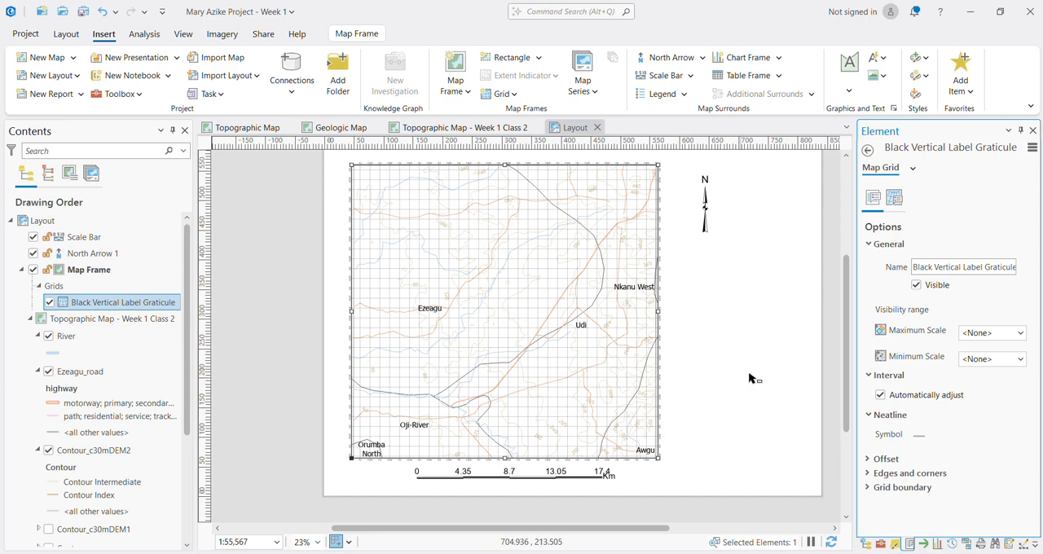
{"action": "left_click", "coordinate": [918, 437]}
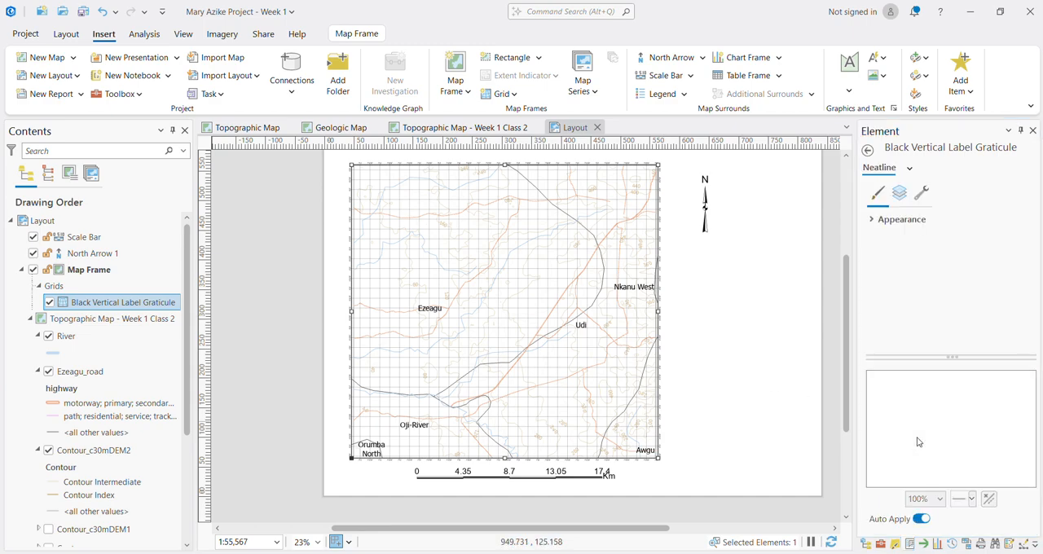
{"action": "left_click", "coordinate": [867, 152]}
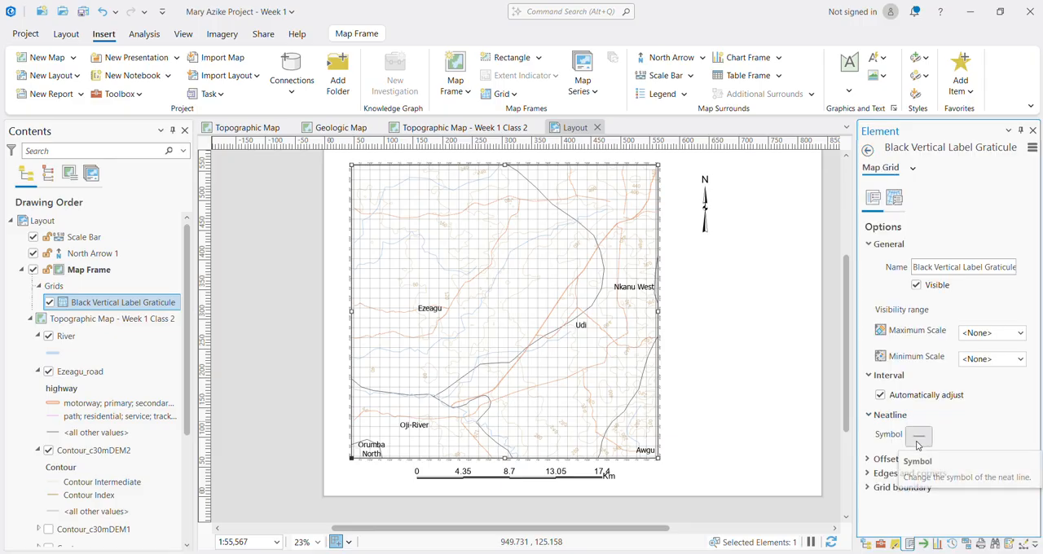
{"action": "left_click", "coordinate": [920, 440]}
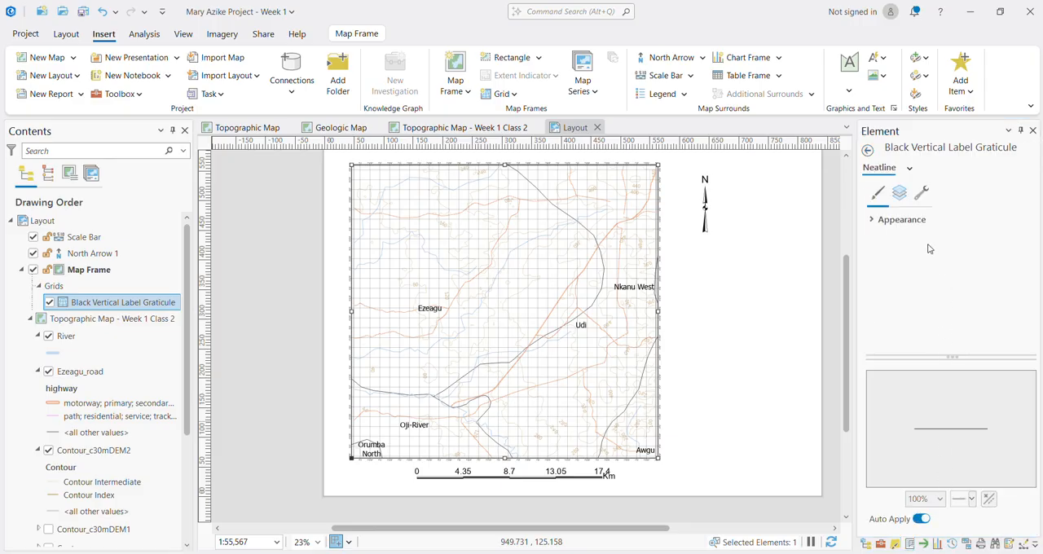
{"action": "left_click", "coordinate": [880, 220]}
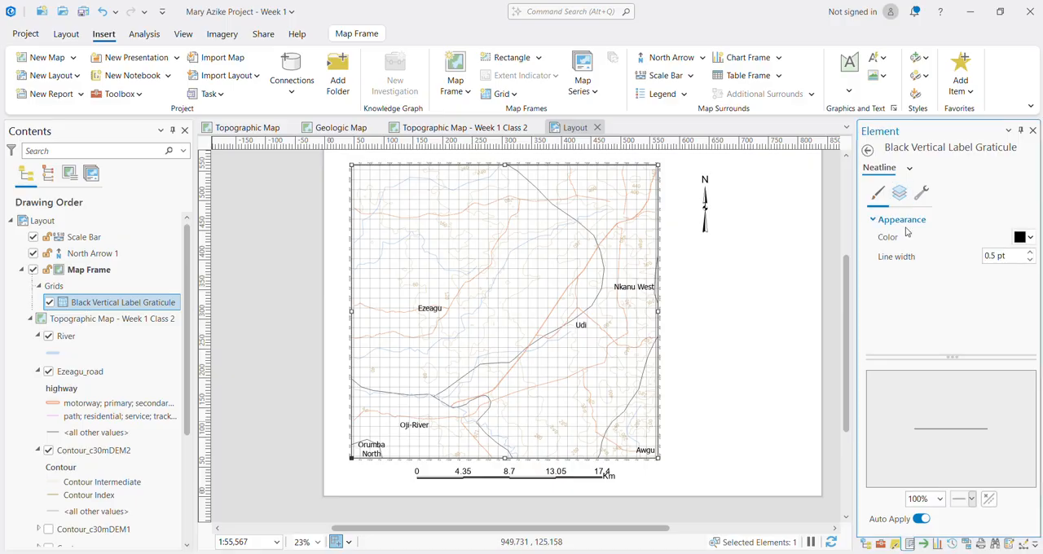
{"action": "left_click", "coordinate": [1029, 259]}
{"action": "left_click", "coordinate": [1030, 259]}
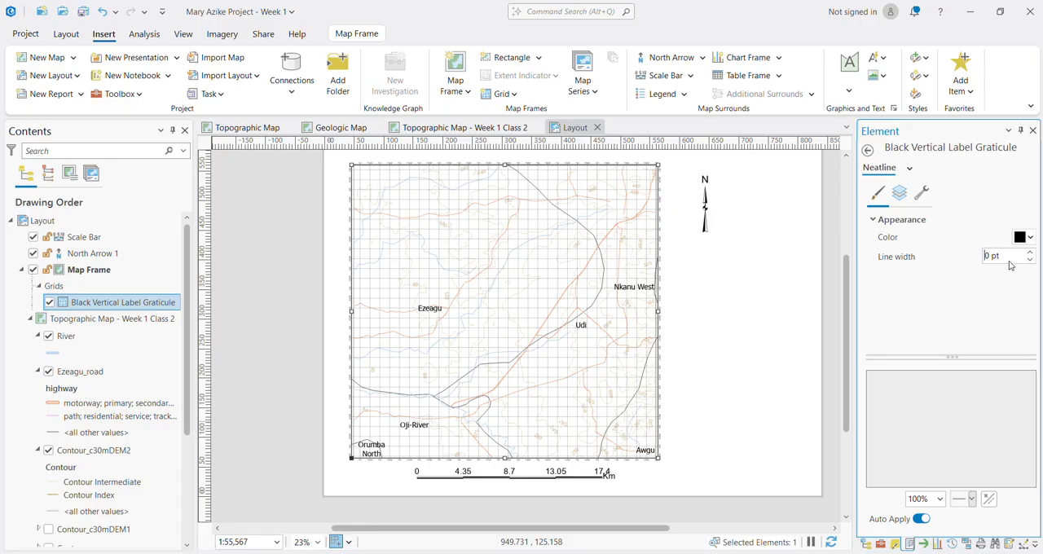
{"action": "left_click", "coordinate": [868, 150]}
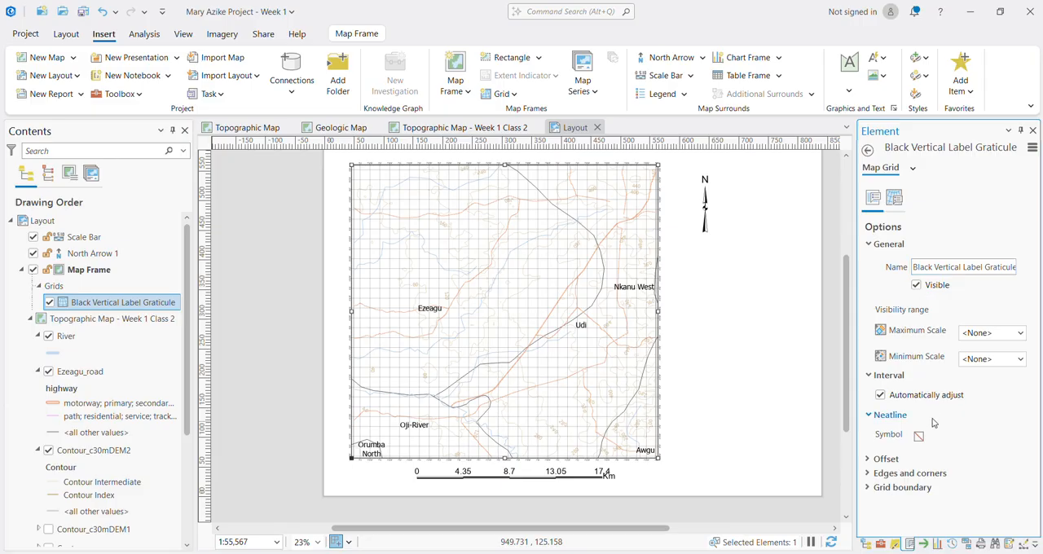
Step: Turn off automatic interval adjustment for the graticule and set its gridlines' line width to 0 pt
{"action": "left_click", "coordinate": [882, 396]}
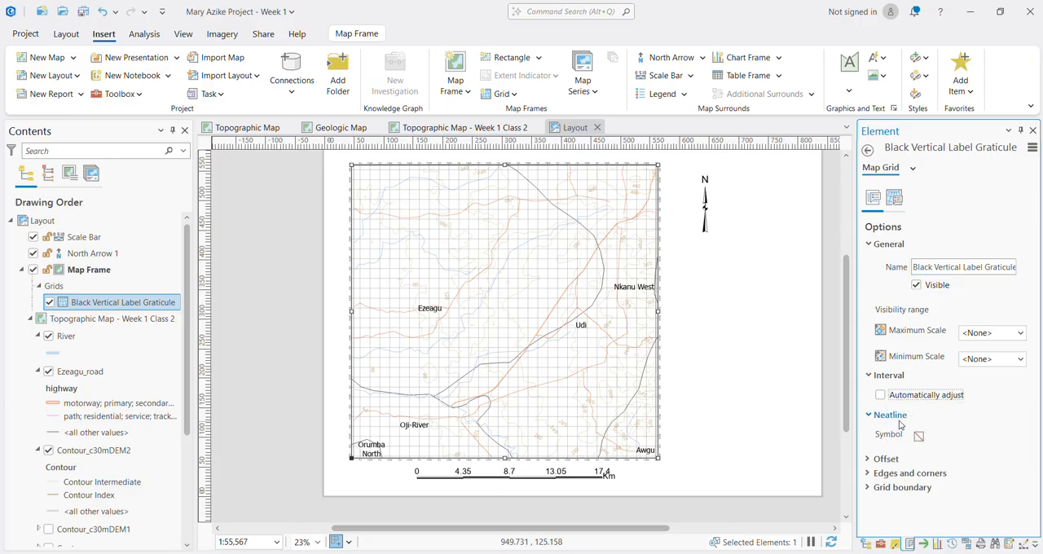
{"action": "left_click", "coordinate": [895, 198]}
{"action": "left_click", "coordinate": [900, 282]}
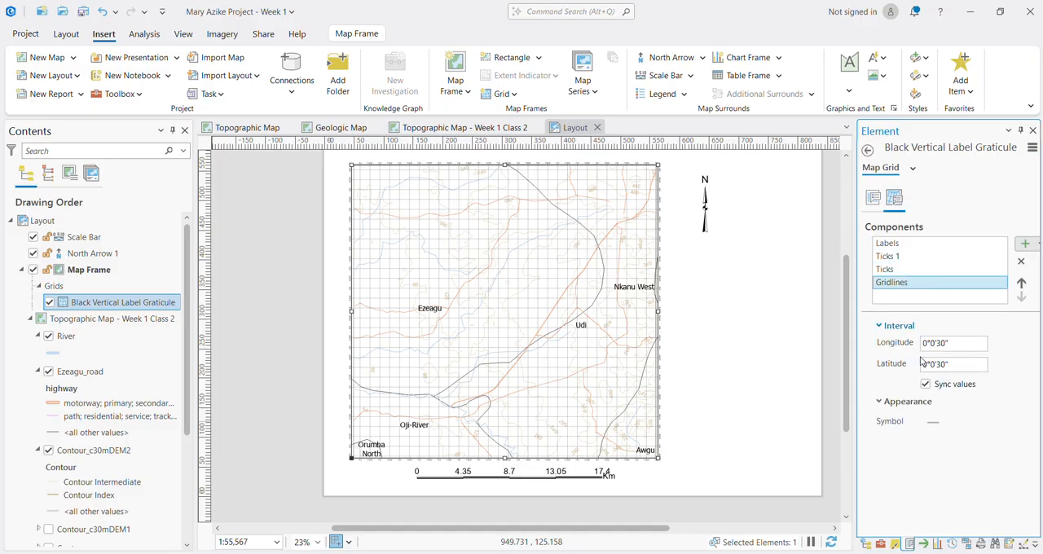
{"action": "left_click", "coordinate": [935, 423]}
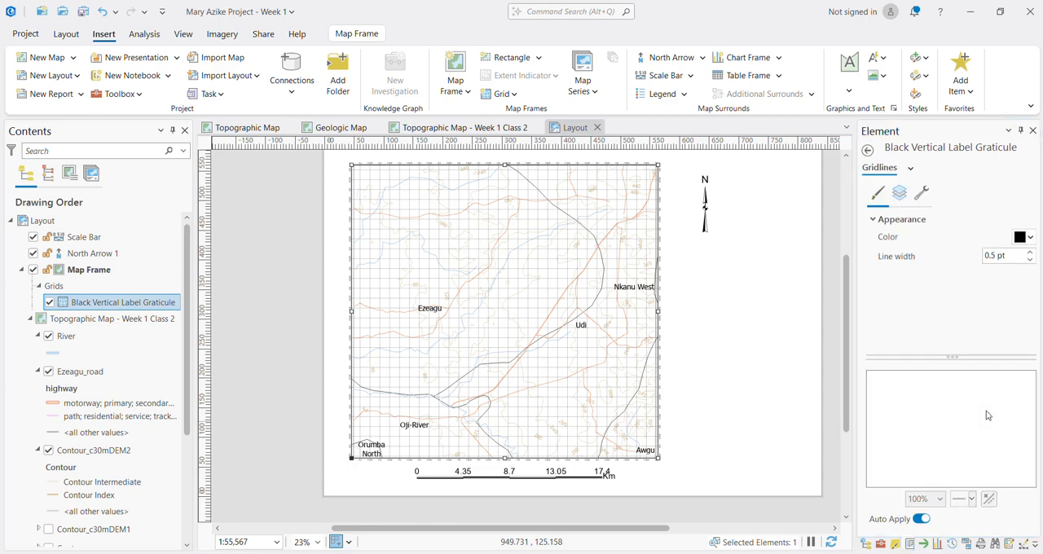
{"action": "left_click", "coordinate": [1029, 262]}
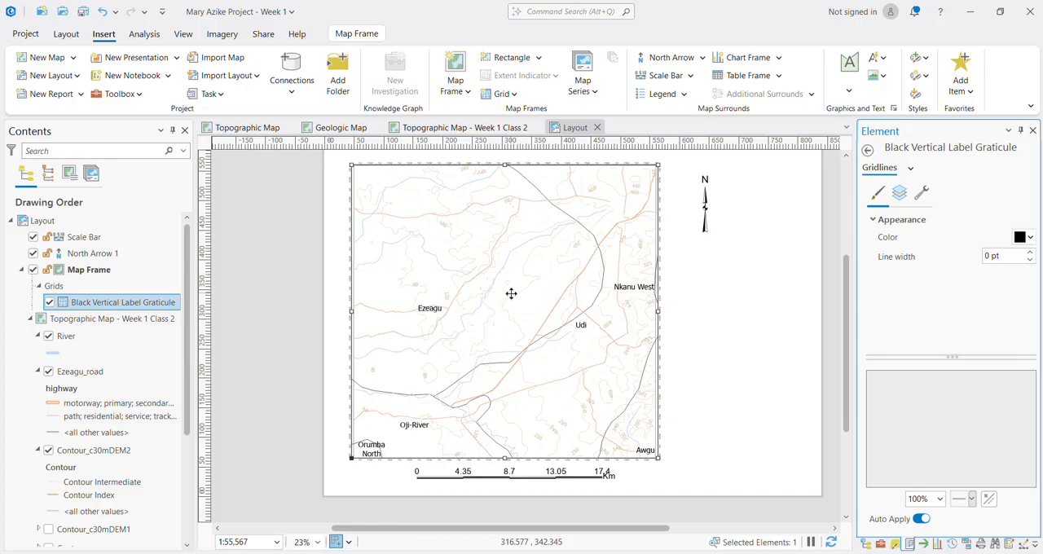
Step: Set the gridlines' longitude and latitude intervals to 0°5'0" with synced values
{"action": "scroll", "coordinate": [647, 385], "scroll_direction": "up", "scroll_amount": 3}
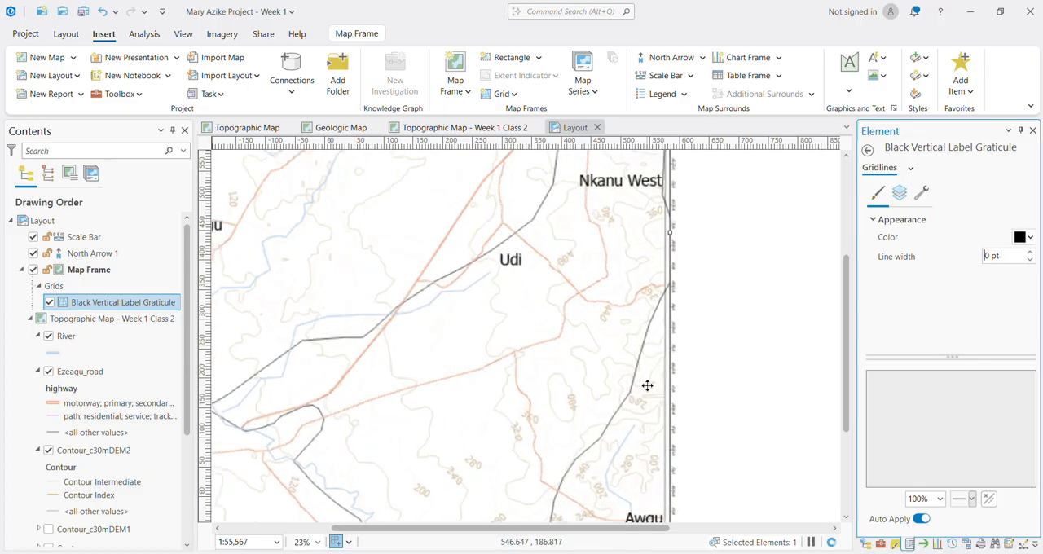
{"action": "scroll", "coordinate": [647, 385], "scroll_direction": "up", "scroll_amount": 3}
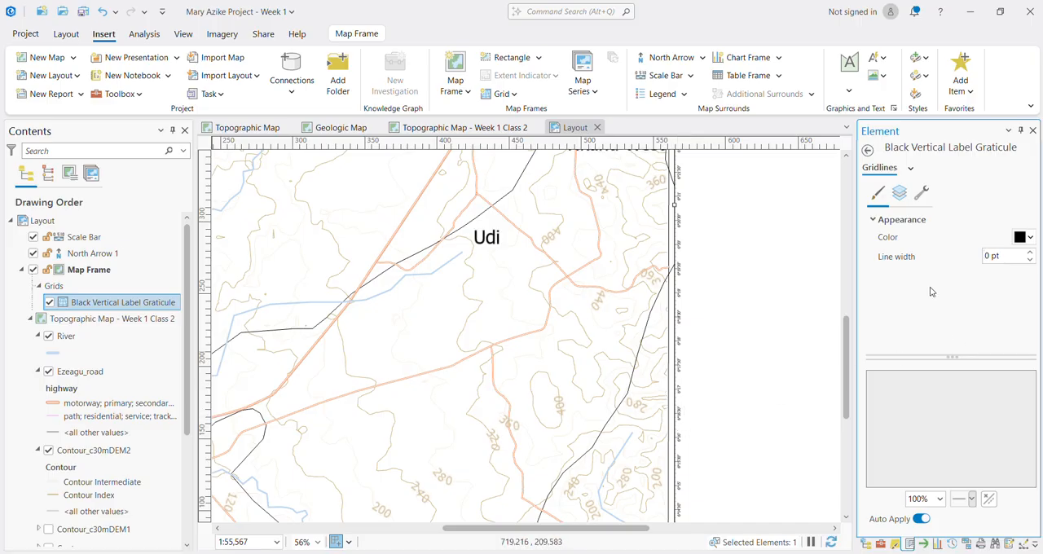
{"action": "left_click", "coordinate": [910, 167]}
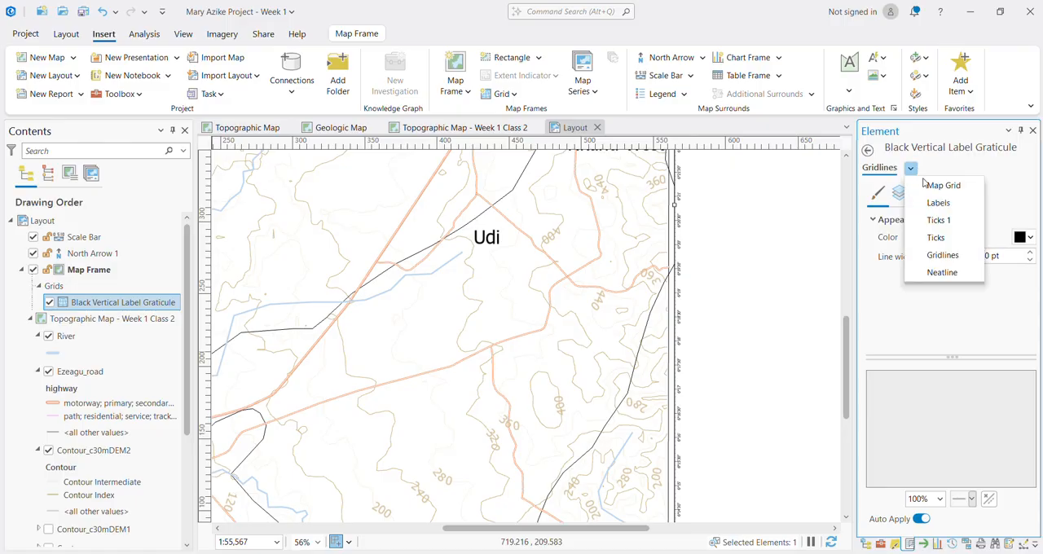
{"action": "left_click", "coordinate": [940, 202]}
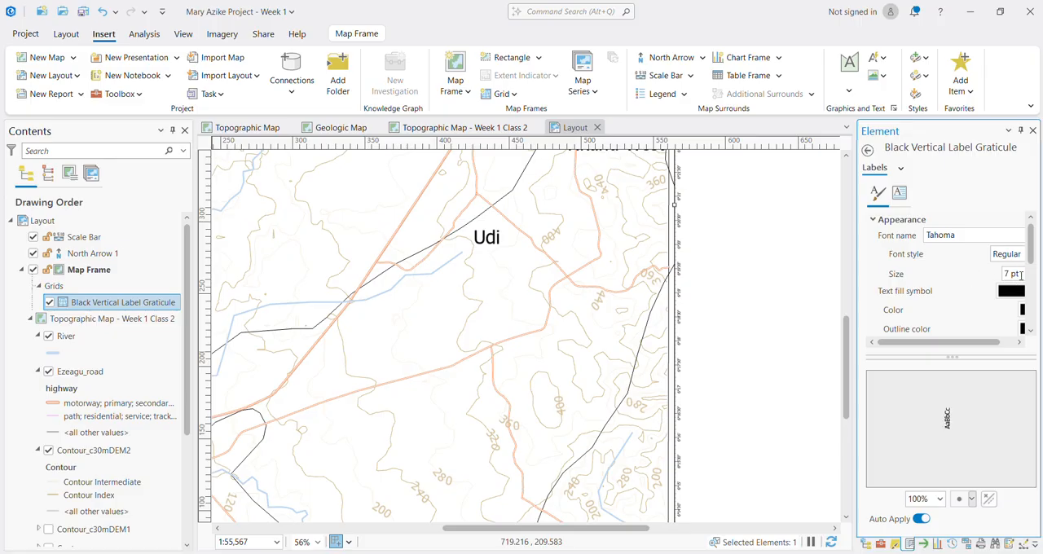
{"action": "left_click", "coordinate": [868, 150]}
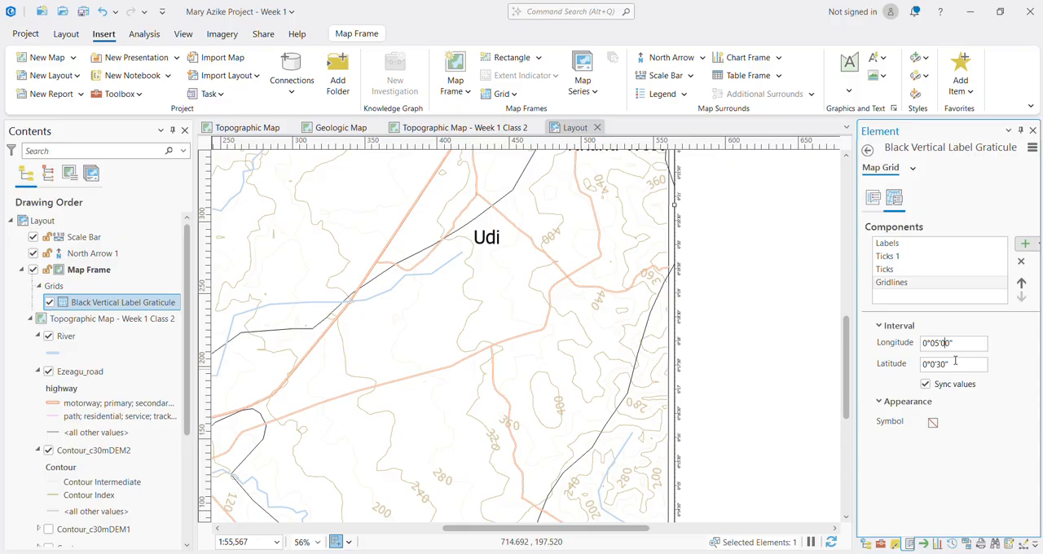
{"action": "key", "text": "Return"}
{"action": "scroll", "coordinate": [584, 412], "scroll_direction": "down", "scroll_amount": 5}
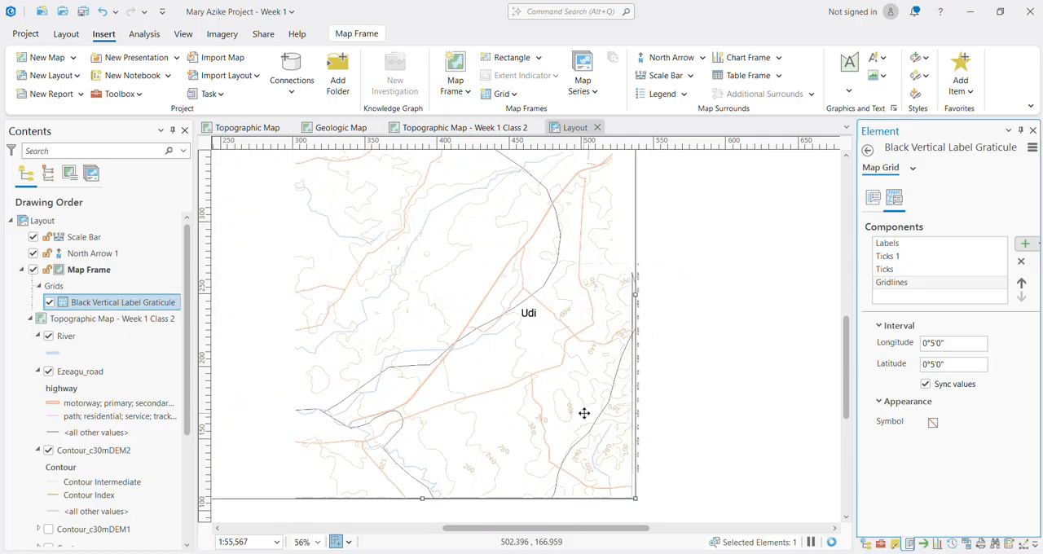
{"action": "scroll", "coordinate": [526, 395], "scroll_direction": "up", "scroll_amount": 5}
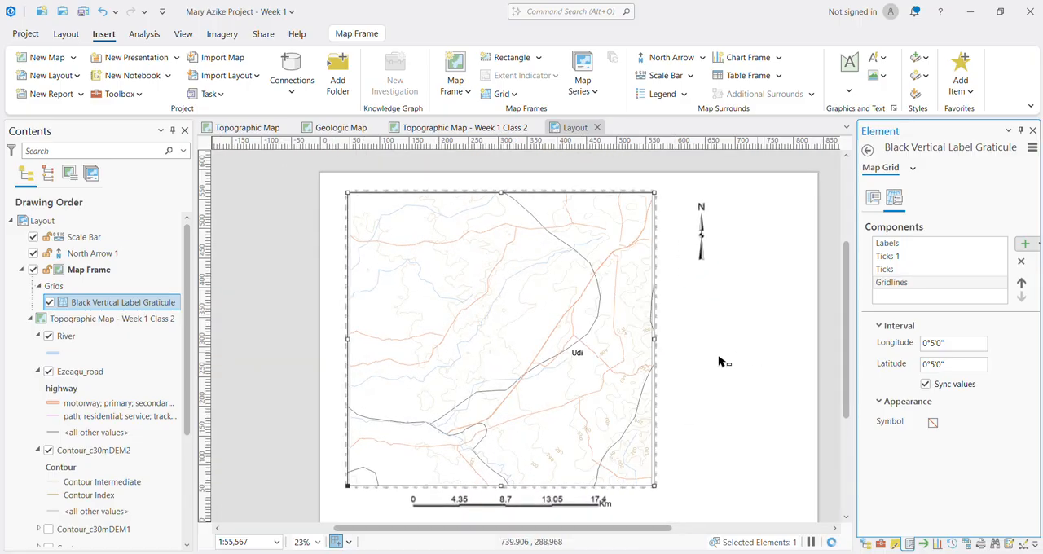
Step: Set the gridlines' longitude interval to 0°0'30"
{"action": "scroll", "coordinate": [687, 398], "scroll_direction": "up", "scroll_amount": 5}
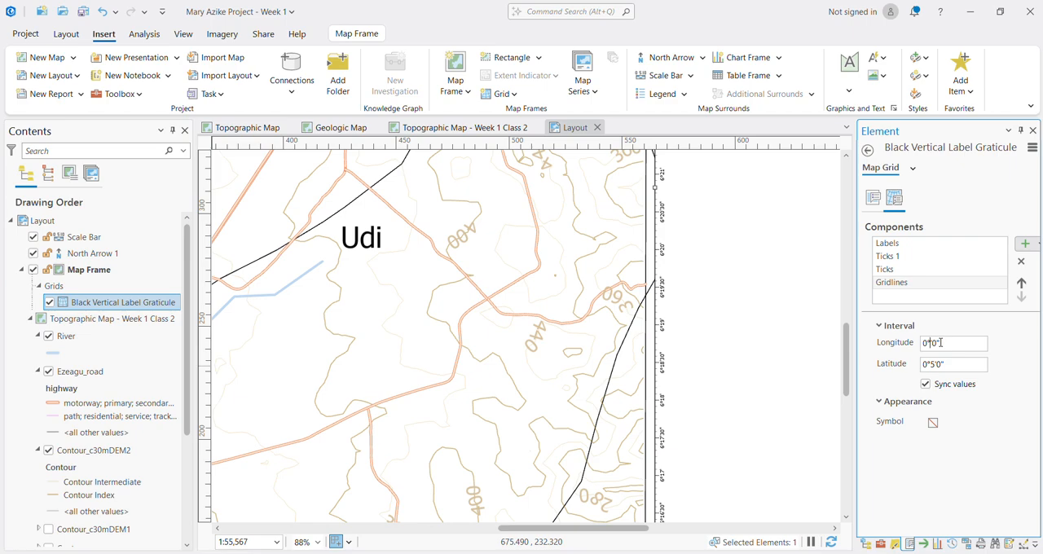
{"action": "type", "text": "05'"}
{"action": "type", "text": "30\""}
{"action": "key", "text": "Tab"}
Step: Set the graticule labels' longitude and latitude intervals to 0°2'0" with synced values
{"action": "left_click", "coordinate": [893, 249]}
{"action": "left_click", "coordinate": [909, 282]}
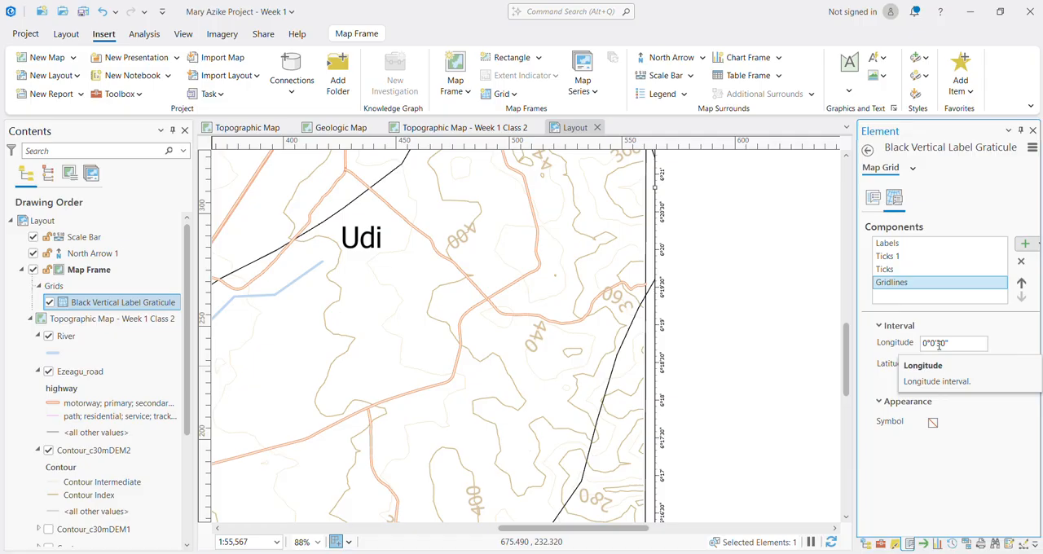
{"action": "left_click", "coordinate": [884, 244]}
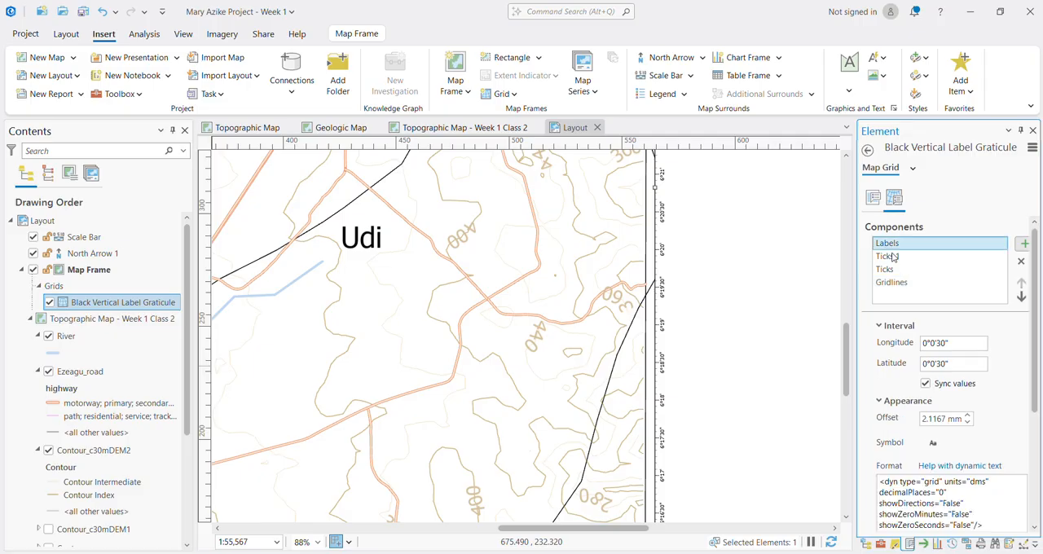
{"action": "left_click", "coordinate": [937, 343]}
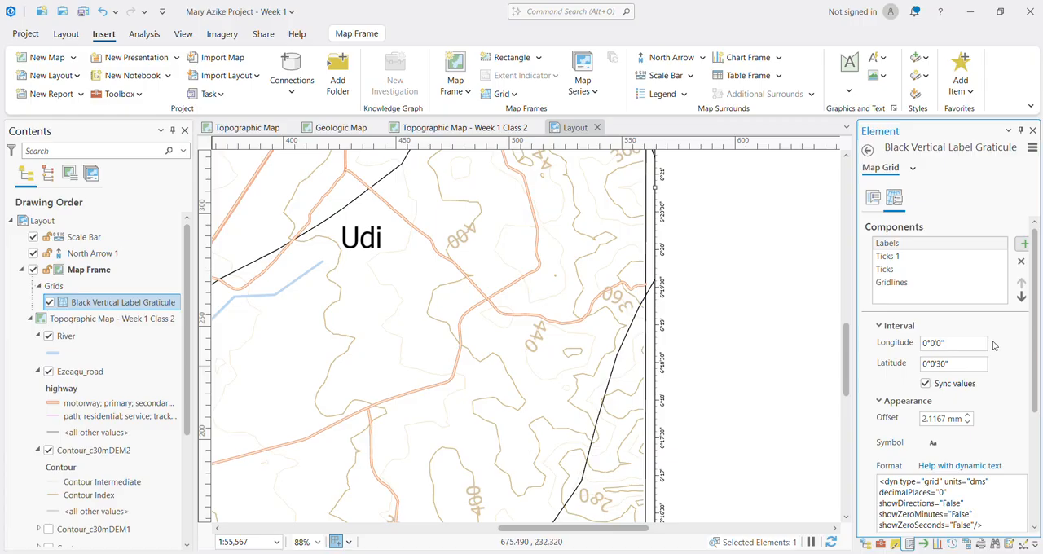
{"action": "key", "text": "Tab"}
{"action": "scroll", "coordinate": [672, 336], "scroll_direction": "down", "scroll_amount": 3}
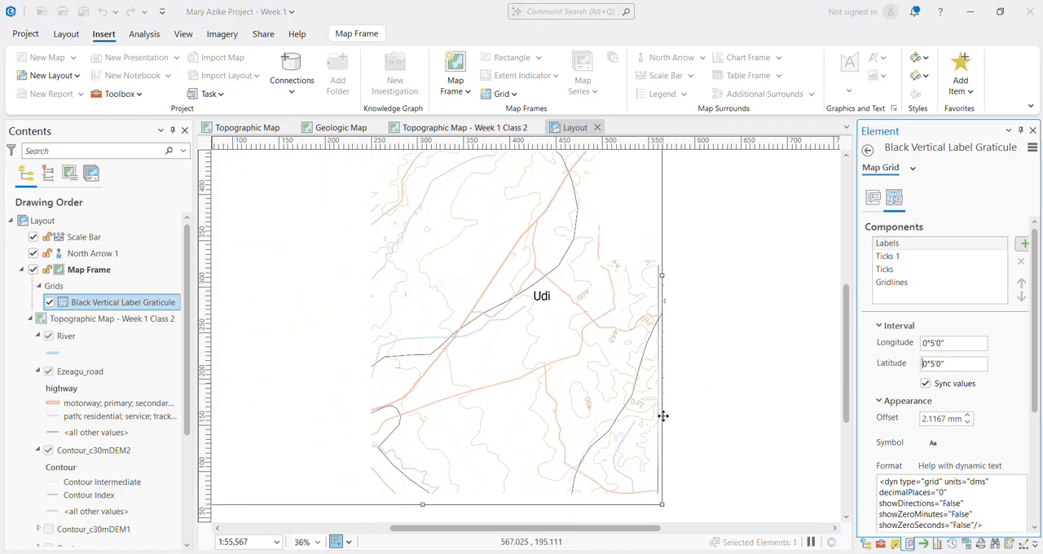
{"action": "scroll", "coordinate": [663, 436], "scroll_direction": "down", "scroll_amount": 2}
{"action": "scroll", "coordinate": [678, 349], "scroll_direction": "up", "scroll_amount": 2}
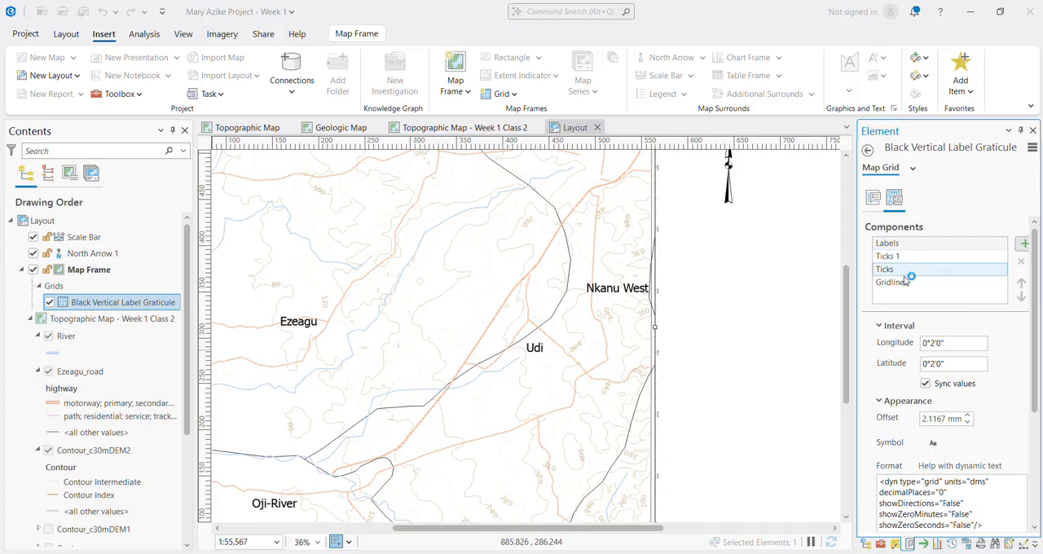
Step: Set the font size of the graticule's coordinate labels to 35 pt
{"action": "left_click", "coordinate": [913, 168]}
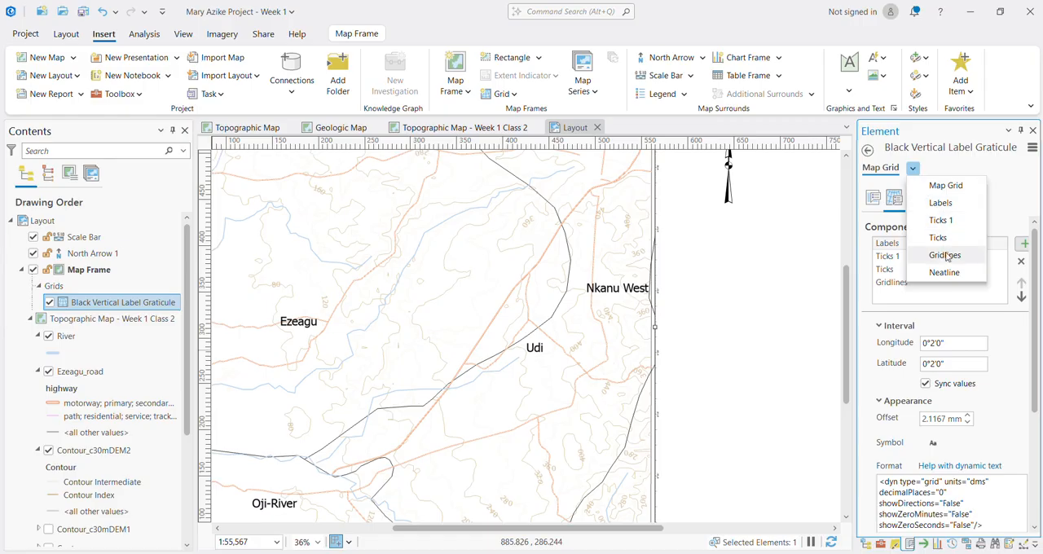
{"action": "left_click", "coordinate": [940, 204]}
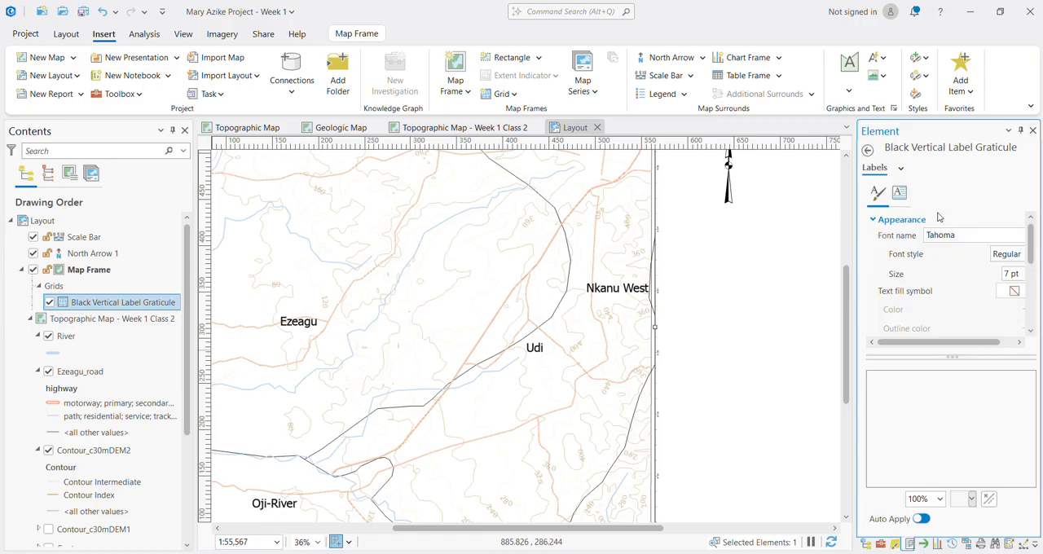
{"action": "left_click", "coordinate": [1014, 275]}
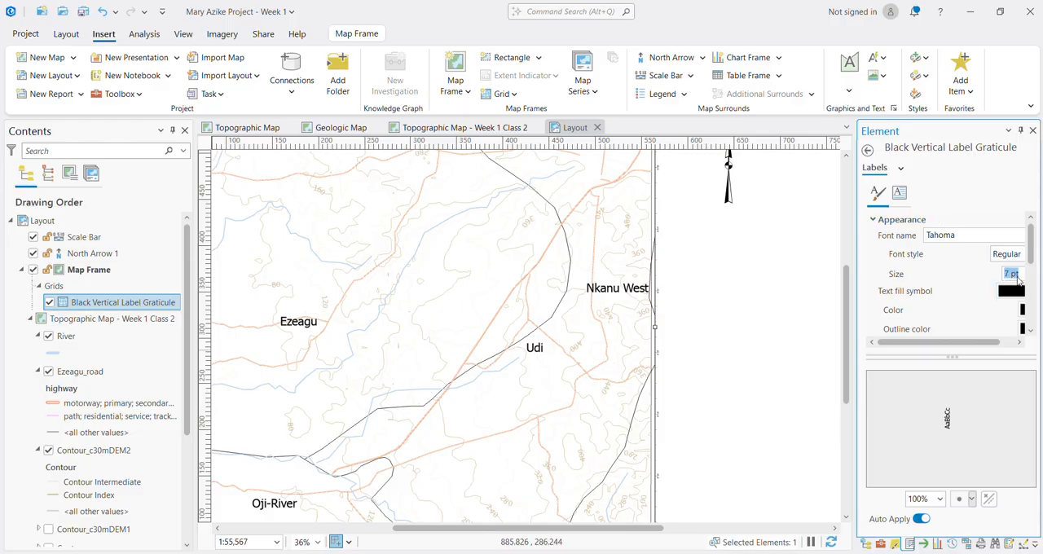
{"action": "type", "text": "35"}
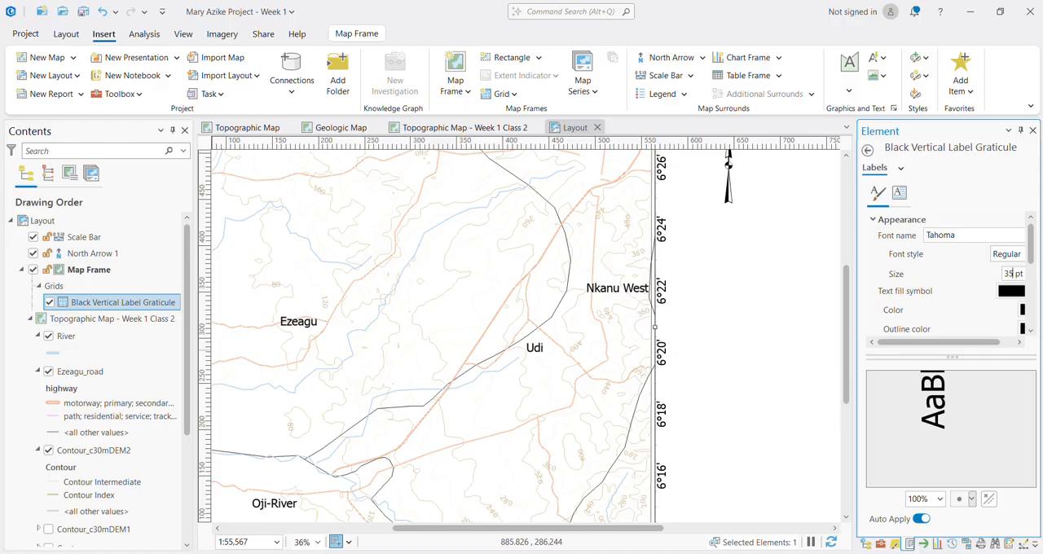
{"action": "scroll", "coordinate": [488, 196], "scroll_direction": "down", "scroll_amount": 3}
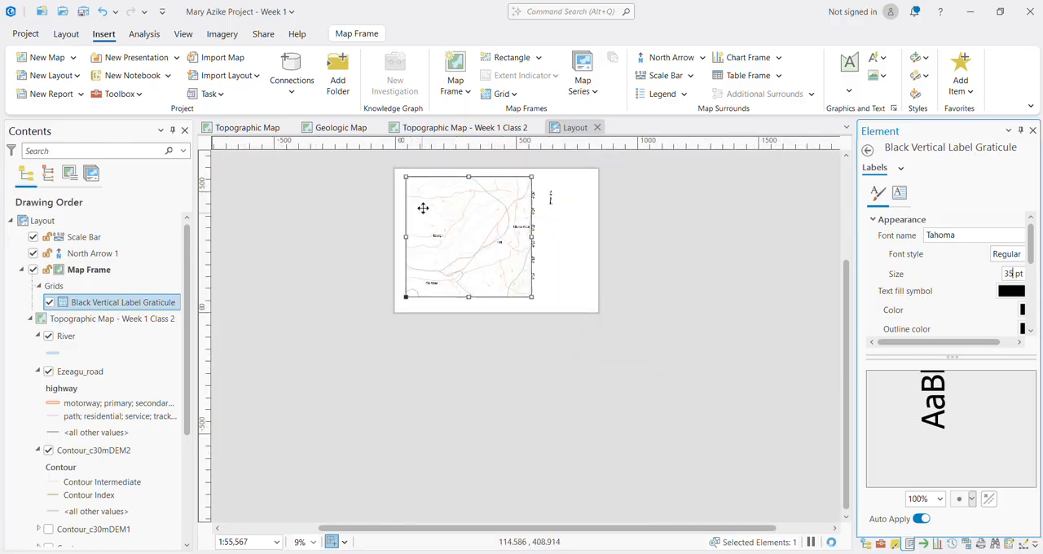
{"action": "scroll", "coordinate": [423, 196], "scroll_direction": "up", "scroll_amount": 2}
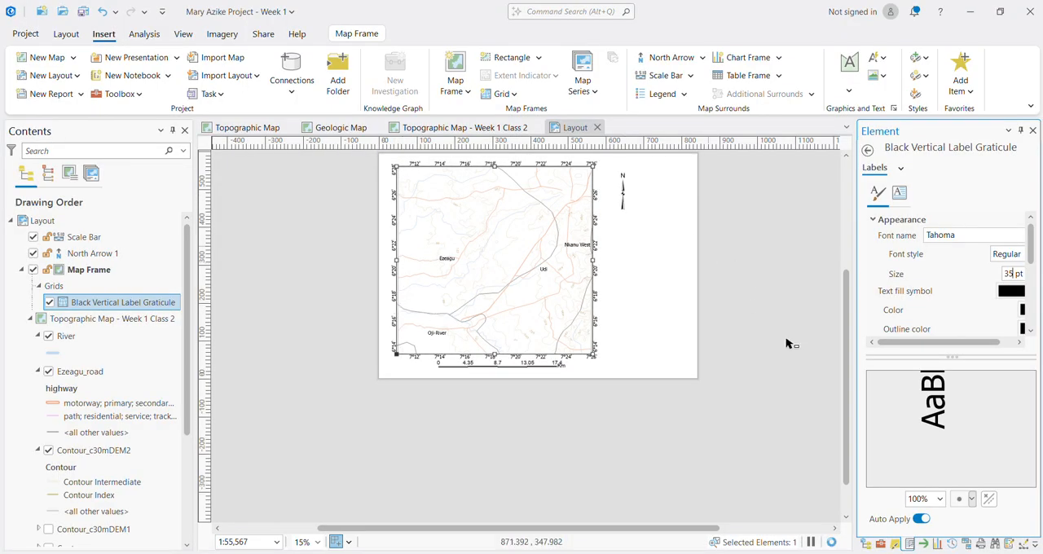
{"action": "left_click_drag", "start_coordinate": [841, 388], "coordinate": [844, 332]}
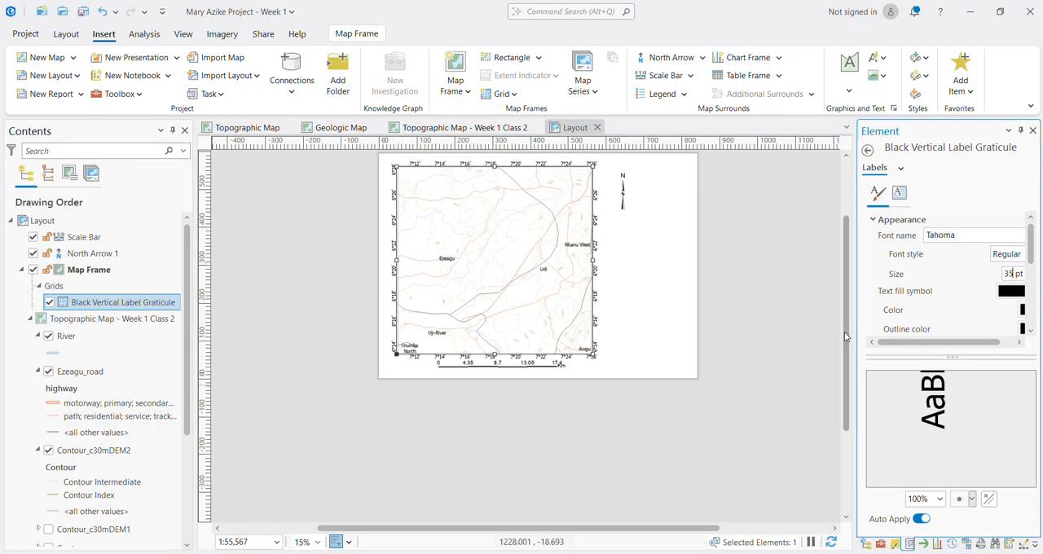
Step: Move the scale bar slightly down, clear of the coordinate labels below the map, and save the project
{"action": "scroll", "coordinate": [491, 387], "scroll_direction": "up", "scroll_amount": 2}
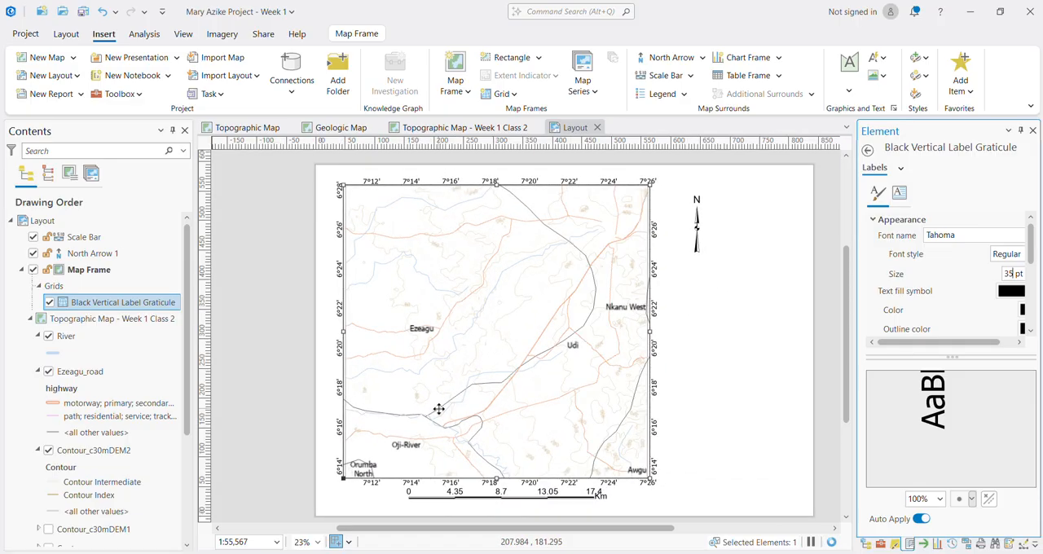
{"action": "left_click", "coordinate": [512, 497]}
{"action": "left_click_drag", "start_coordinate": [512, 498], "coordinate": [520, 505]}
{"action": "left_click", "coordinate": [738, 438]}
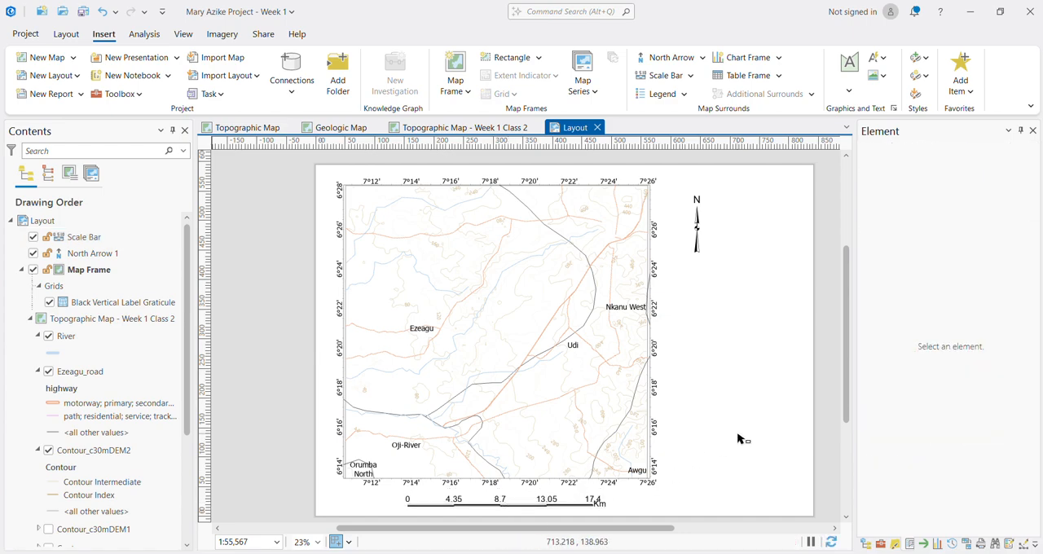
{"action": "key", "text": "ctrl+s"}
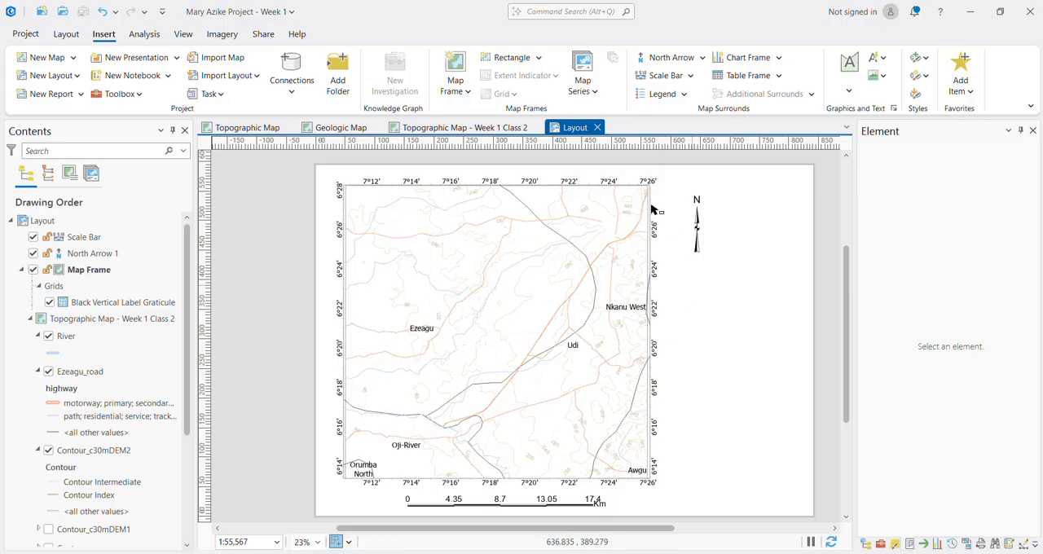
Step: Insert a legend in the Legend 1 style in the blank page area below the north arrow
{"action": "left_click", "coordinate": [682, 95]}
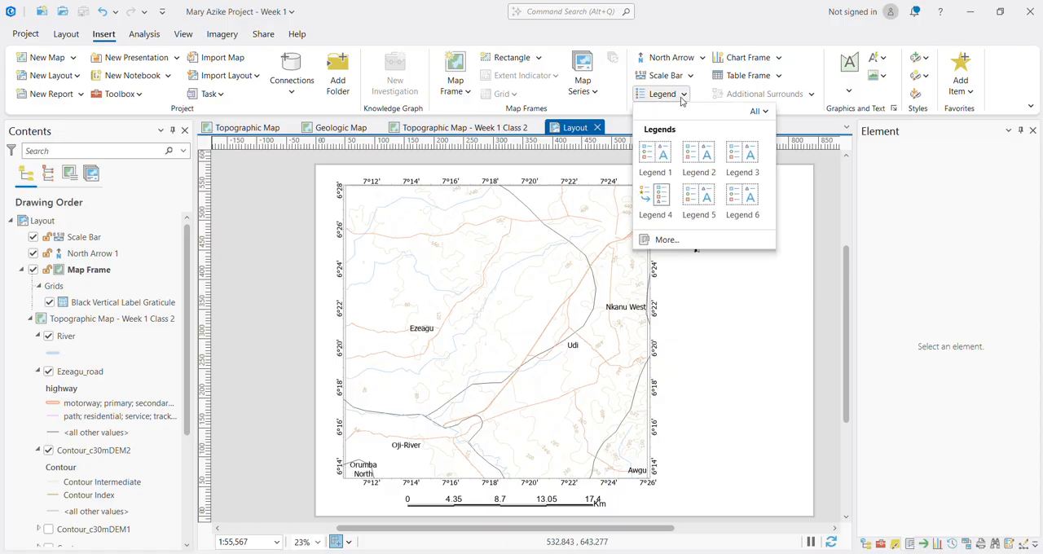
{"action": "left_click", "coordinate": [666, 155]}
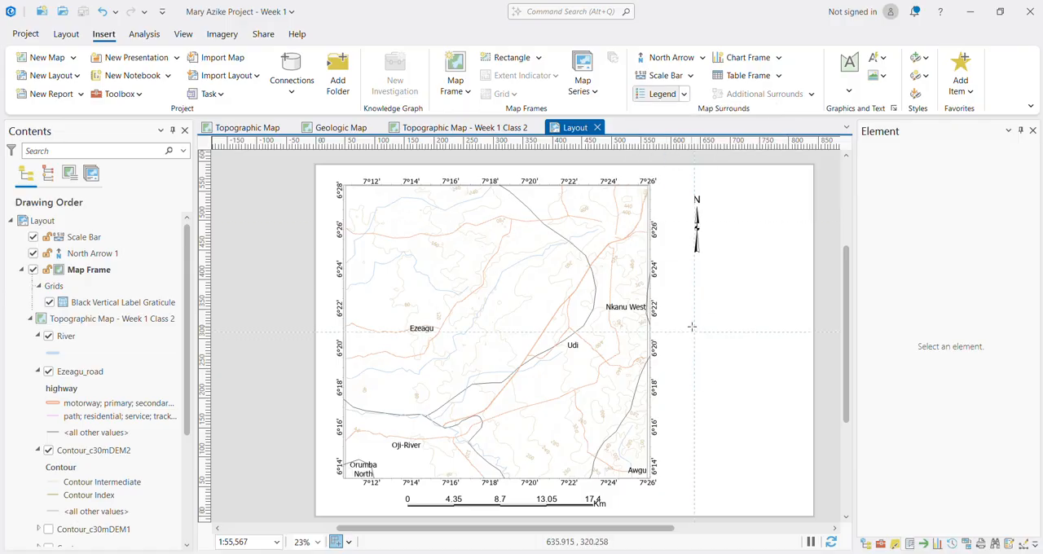
{"action": "left_click_drag", "start_coordinate": [691, 326], "coordinate": [759, 434]}
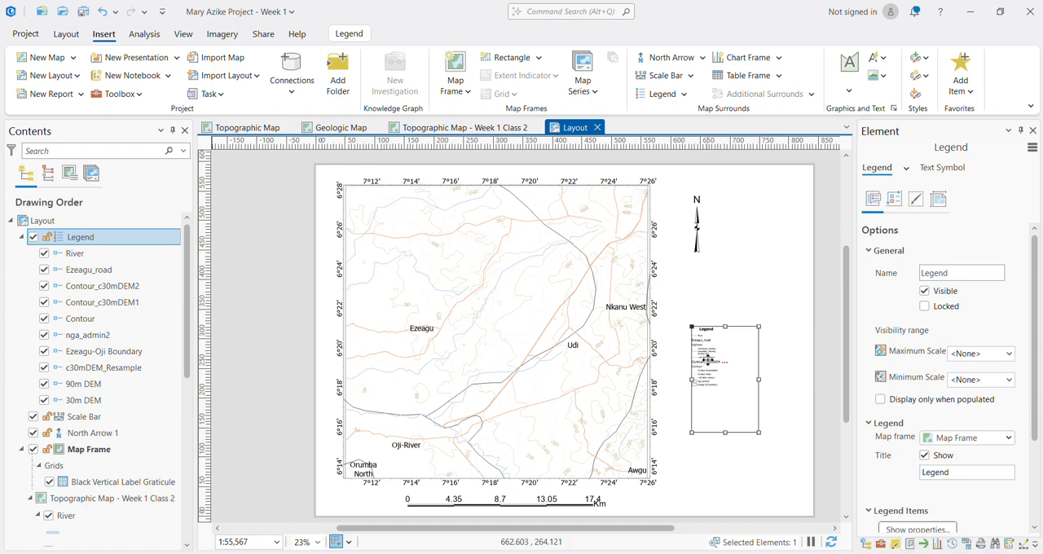
Step: Convert the legend to graphics and enlarge the resulting group to about 135 mm wide and 185 mm high
{"action": "right_click", "coordinate": [708, 359]}
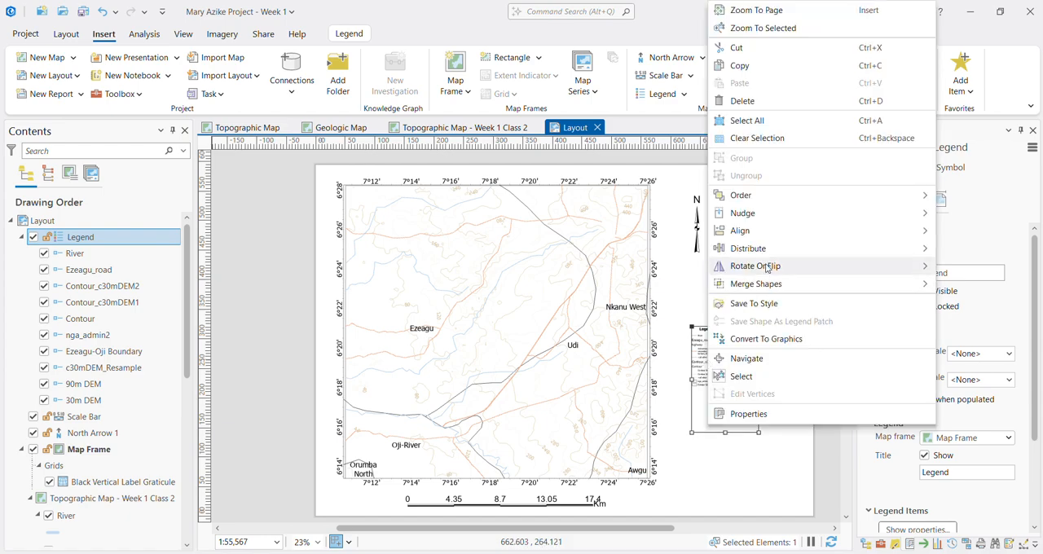
{"action": "left_click", "coordinate": [766, 338]}
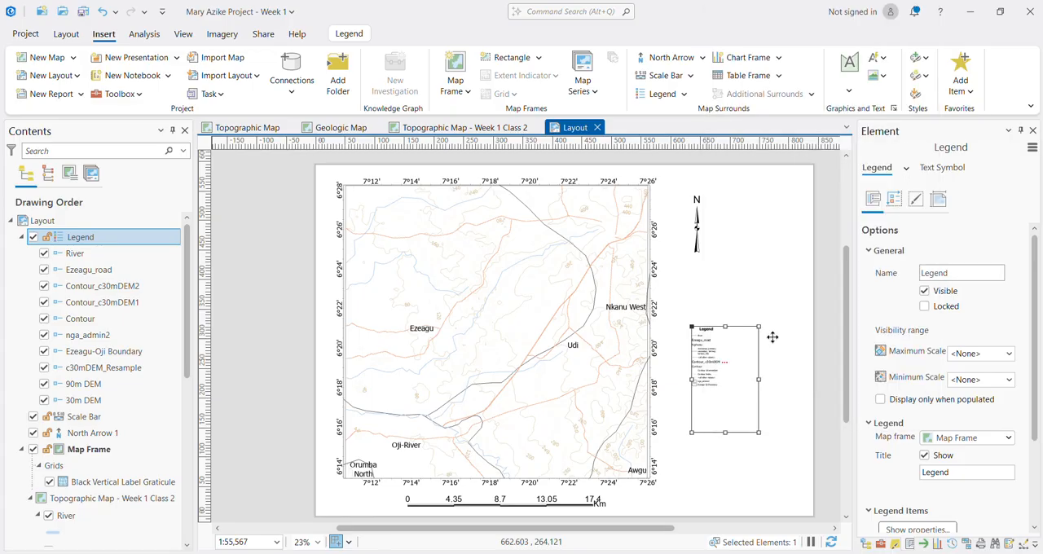
{"action": "left_click", "coordinate": [773, 342]}
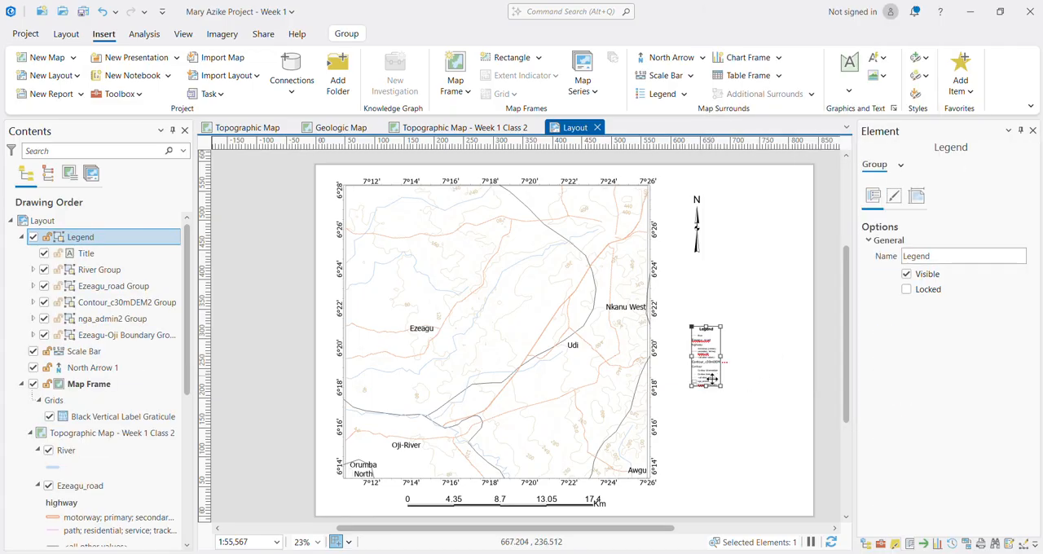
{"action": "left_click_drag", "start_coordinate": [723, 388], "coordinate": [792, 454]}
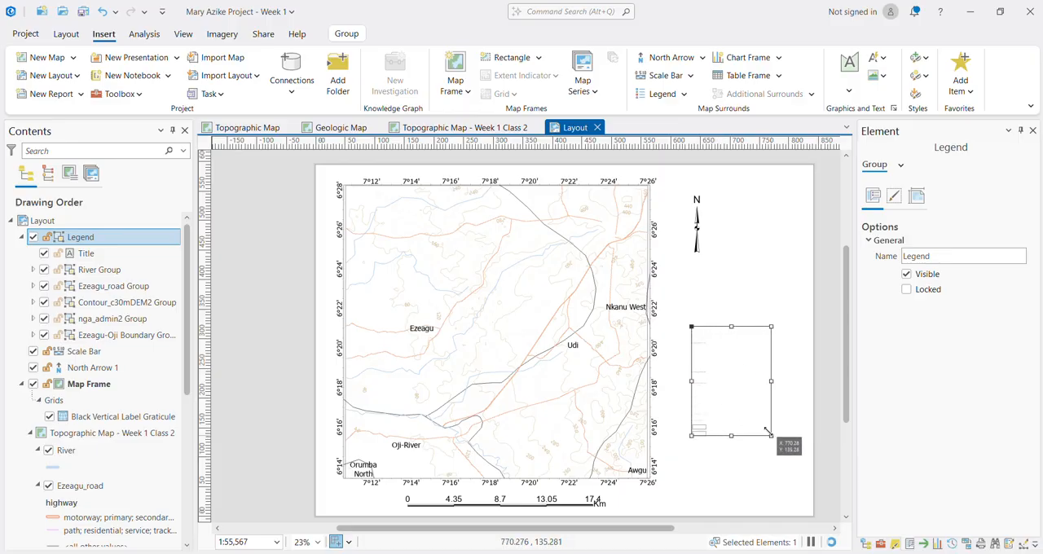
{"action": "left_click", "coordinate": [894, 197]}
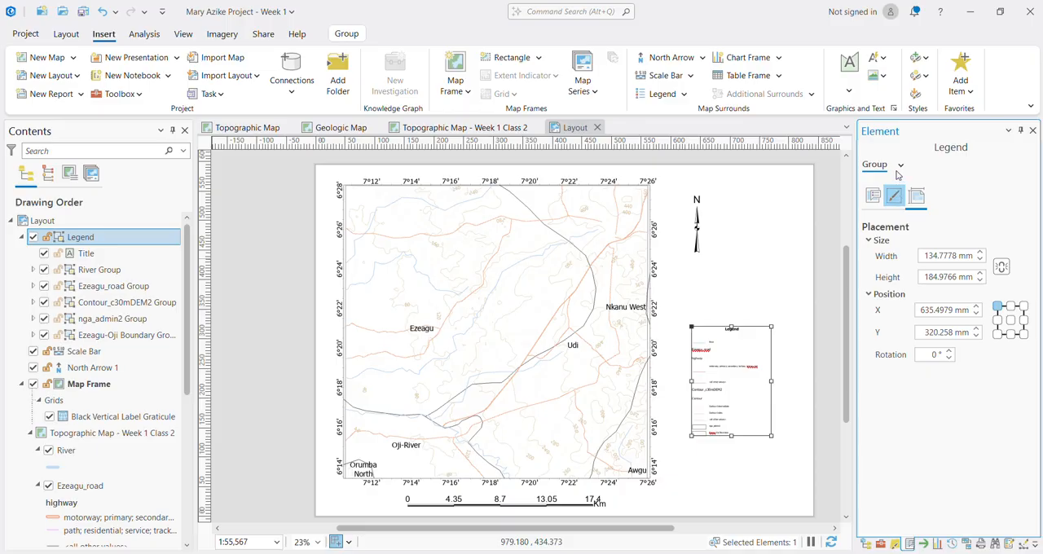
{"action": "left_click", "coordinate": [901, 166]}
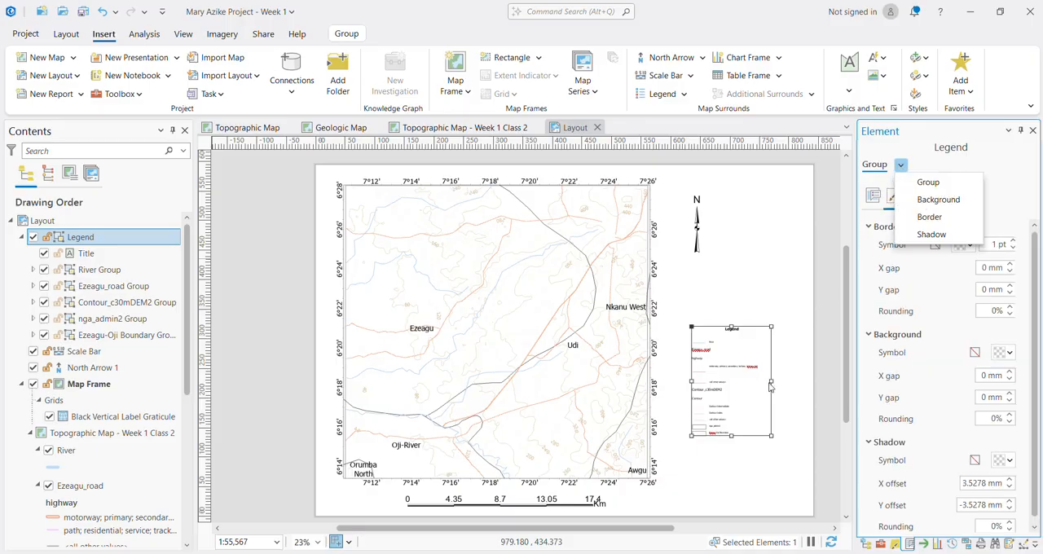
{"action": "left_click", "coordinate": [796, 369]}
Step: Delete the Ezeagu_road heading from the legend
{"action": "scroll", "coordinate": [730, 363], "scroll_direction": "up", "scroll_amount": 3}
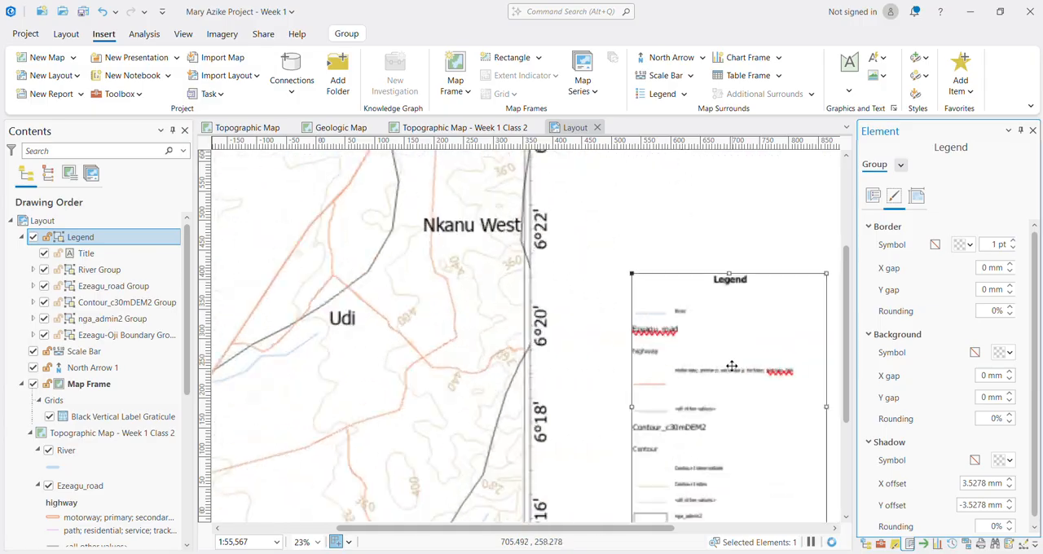
{"action": "scroll", "coordinate": [730, 365], "scroll_direction": "up", "scroll_amount": 3}
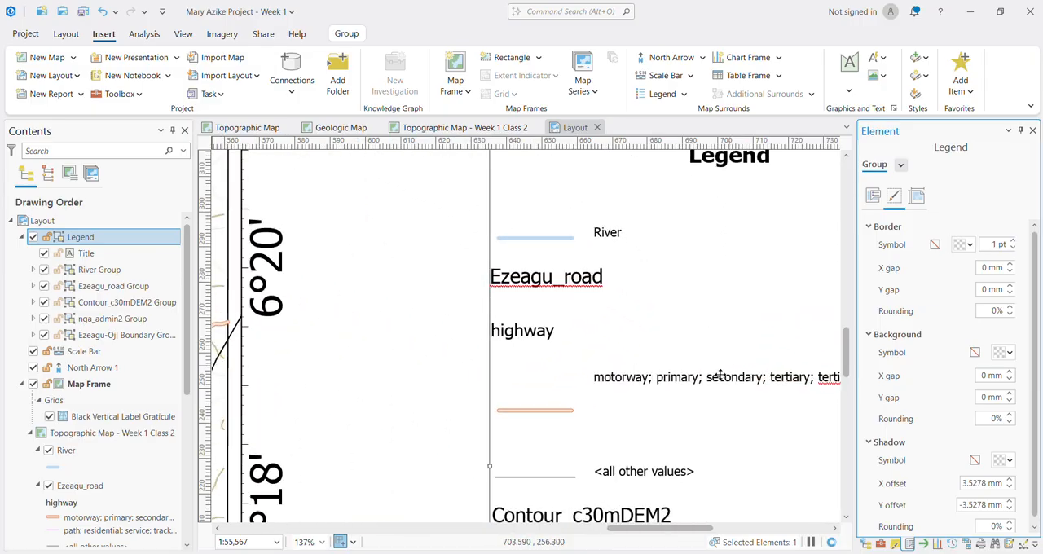
{"action": "left_click", "coordinate": [583, 279]}
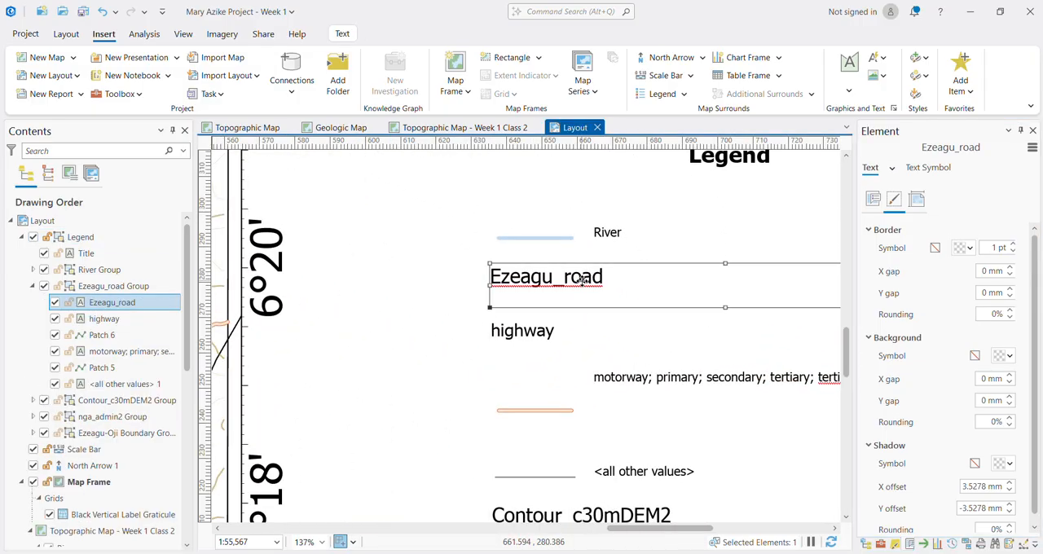
{"action": "key", "text": "Delete"}
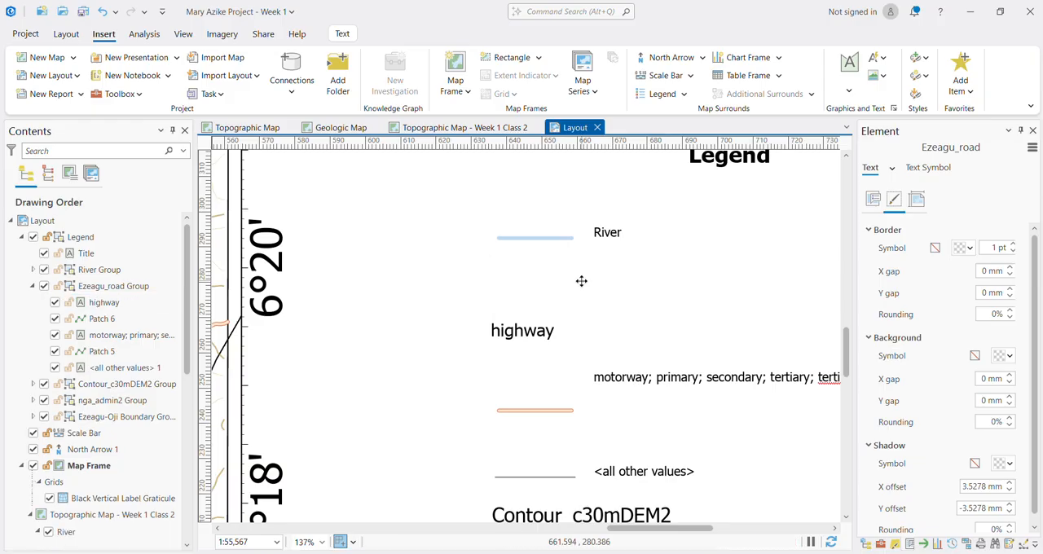
Step: Set the font size of the legend's River label to 20 pt
{"action": "left_click", "coordinate": [603, 236]}
{"action": "left_click", "coordinate": [603, 236]}
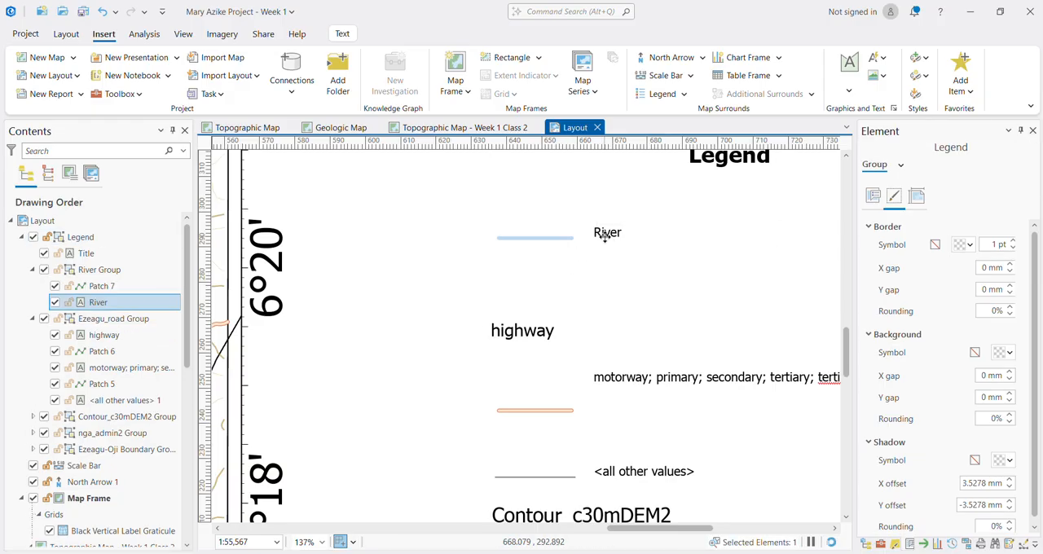
{"action": "left_click", "coordinate": [928, 168]}
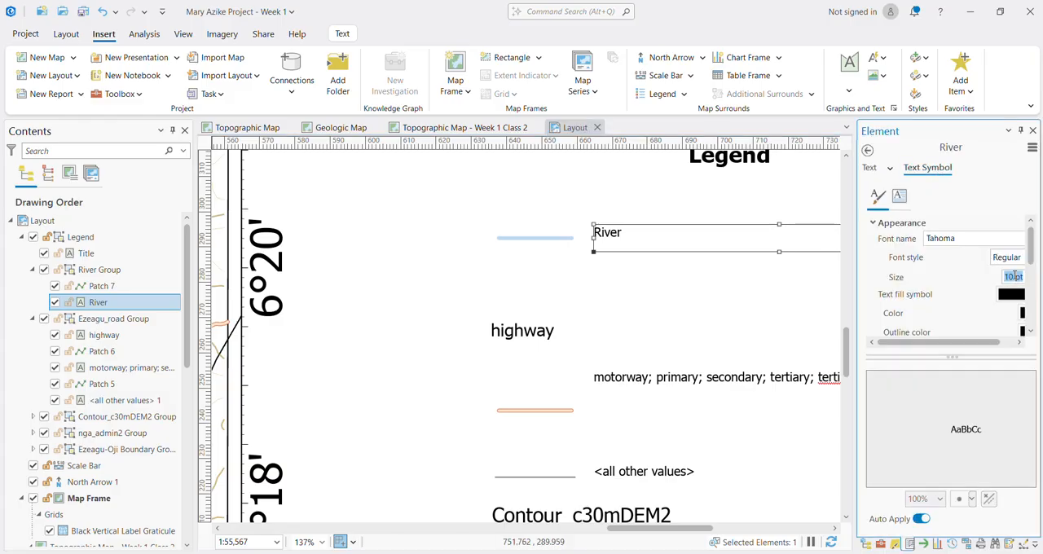
{"action": "left_click", "coordinate": [1014, 277]}
{"action": "type", "text": "20"}
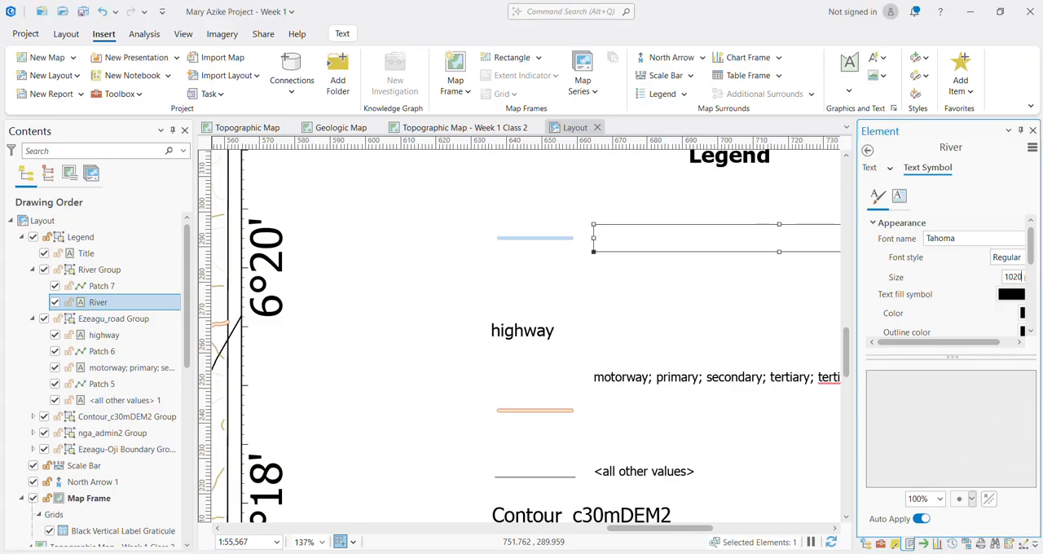
{"action": "key", "text": "BackSpace"}
{"action": "key", "text": "BackSpace"}
{"action": "key", "text": "BackSpace"}
{"action": "key", "text": "BackSpace"}
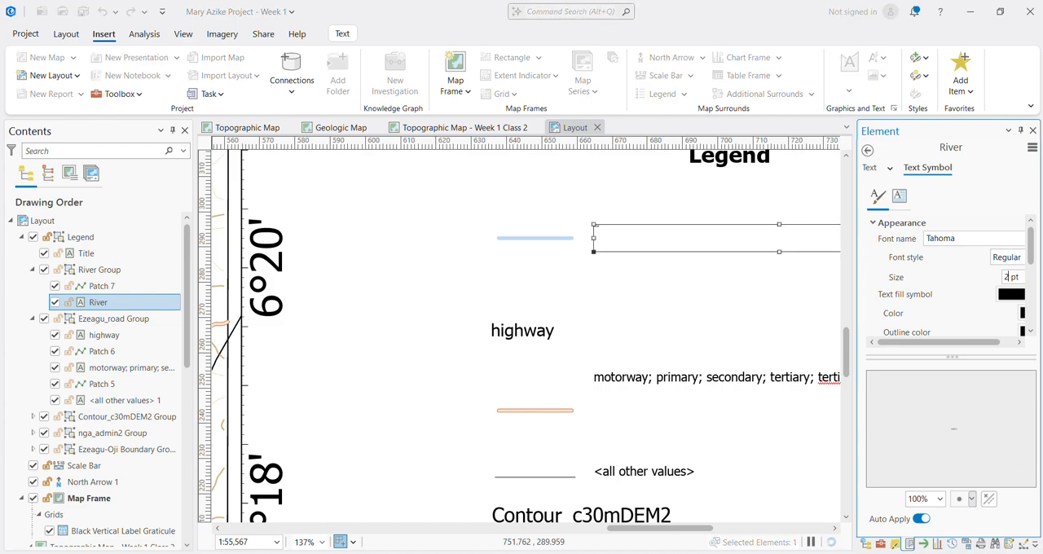
{"action": "type", "text": "20"}
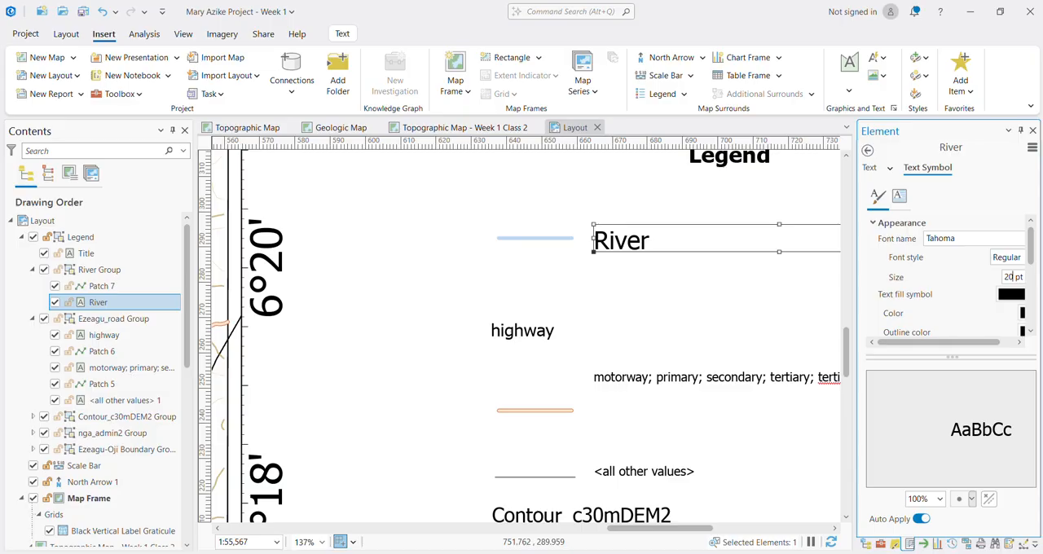
Step: Delete the highway heading from the legend's road entries
{"action": "left_click", "coordinate": [525, 341]}
{"action": "left_click", "coordinate": [526, 341]}
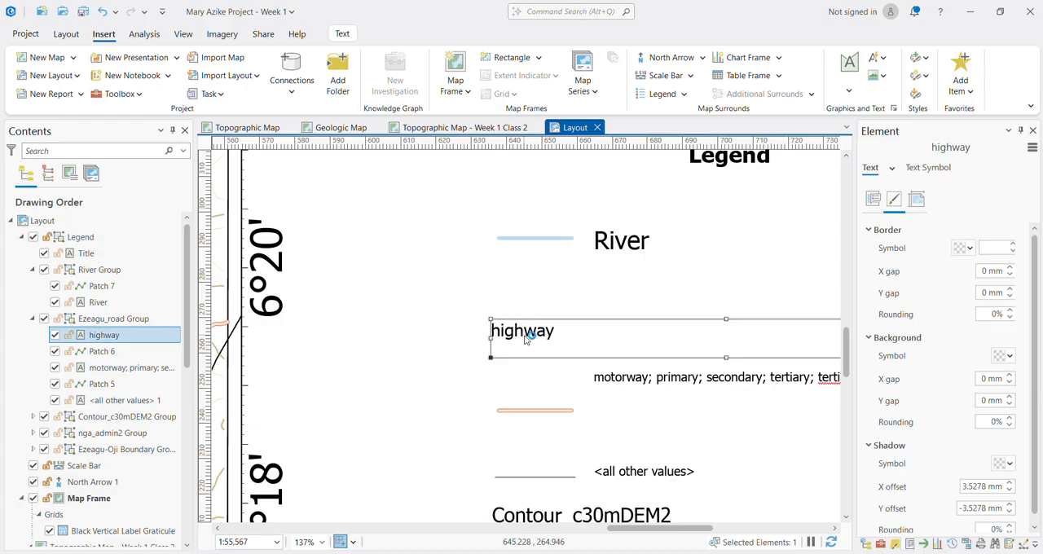
{"action": "key", "text": "Delete"}
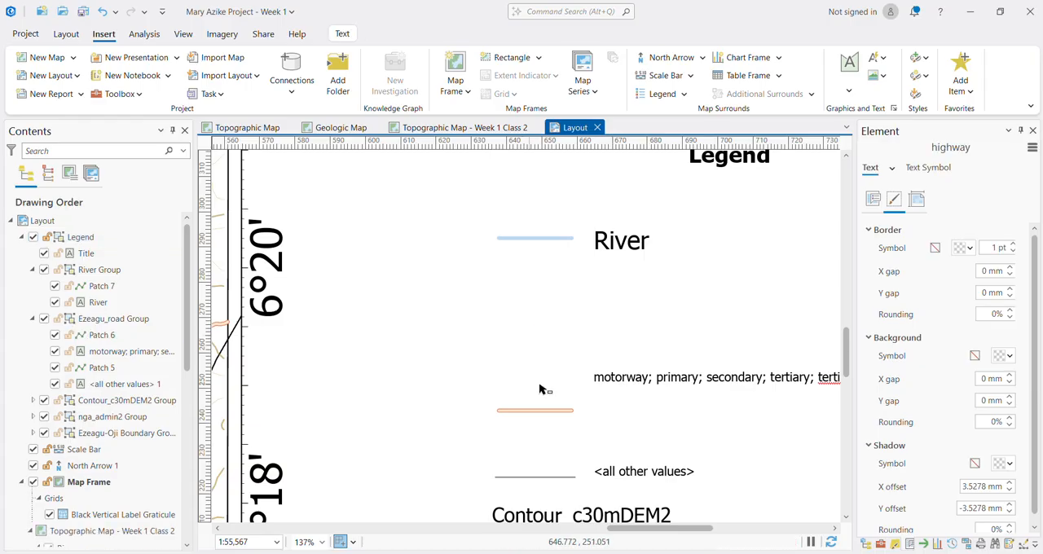
Step: Change the legend's "motorway; primary; secondary…" road label to "Major Road" and set its font size to 20 pt
{"action": "left_click", "coordinate": [619, 383]}
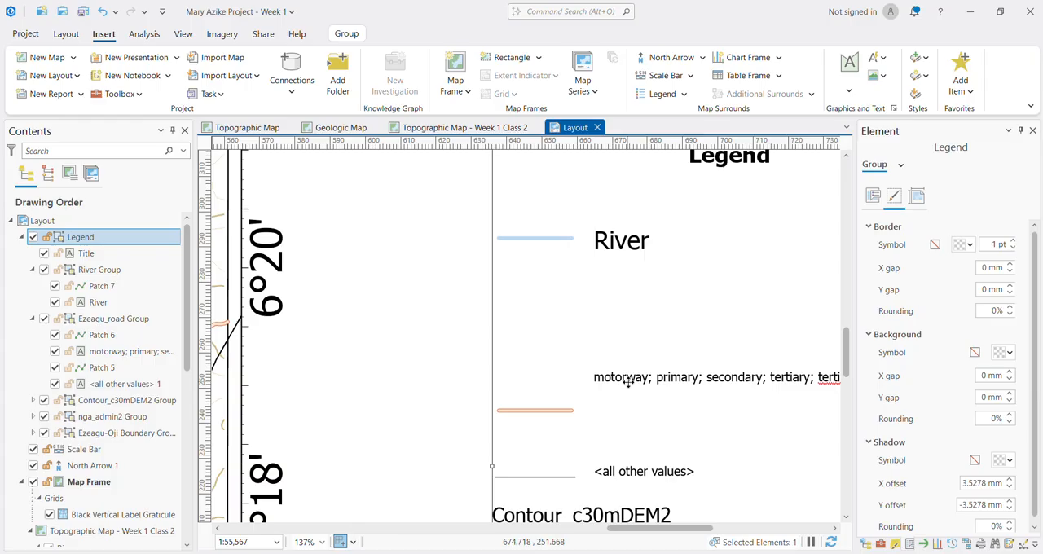
{"action": "left_click", "coordinate": [628, 383]}
{"action": "double_click", "coordinate": [628, 385]}
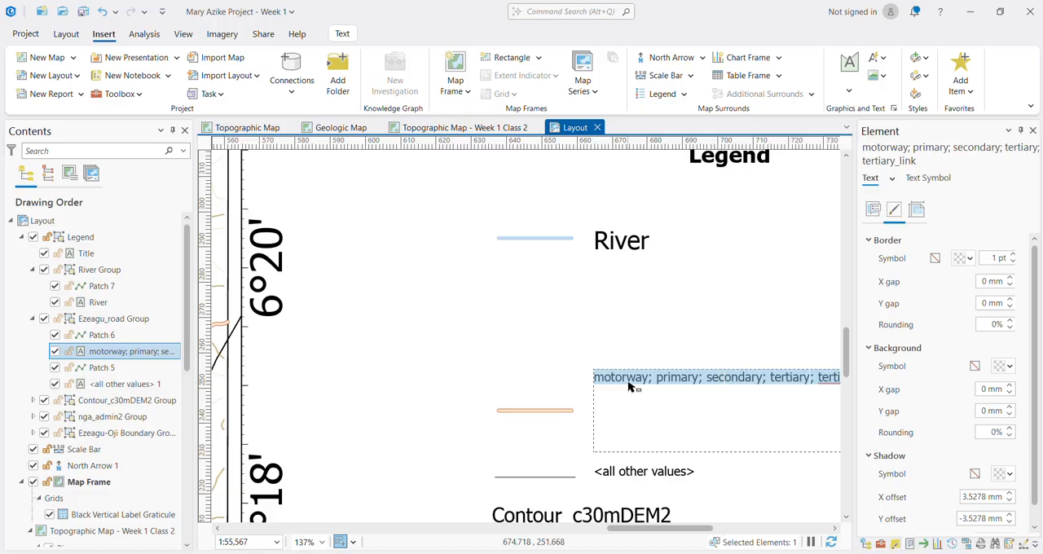
{"action": "type", "text": "Maj"}
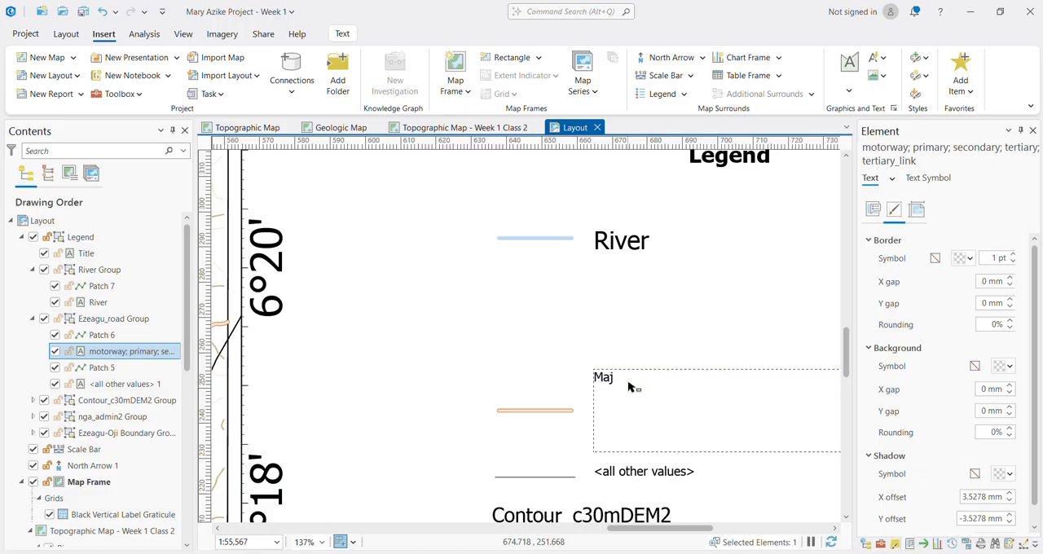
{"action": "type", "text": "or Road"}
{"action": "left_click", "coordinate": [926, 184]}
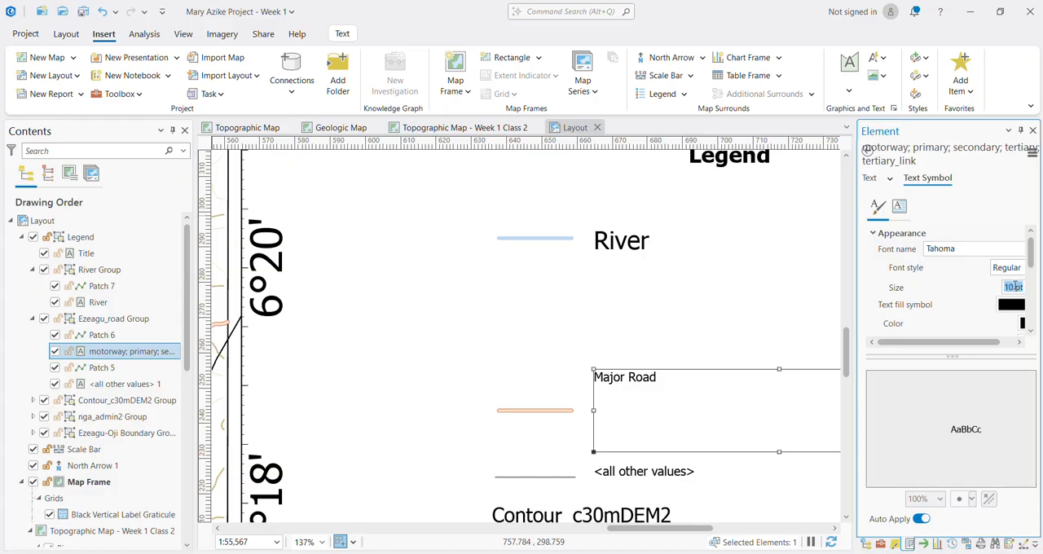
{"action": "type", "text": "20"}
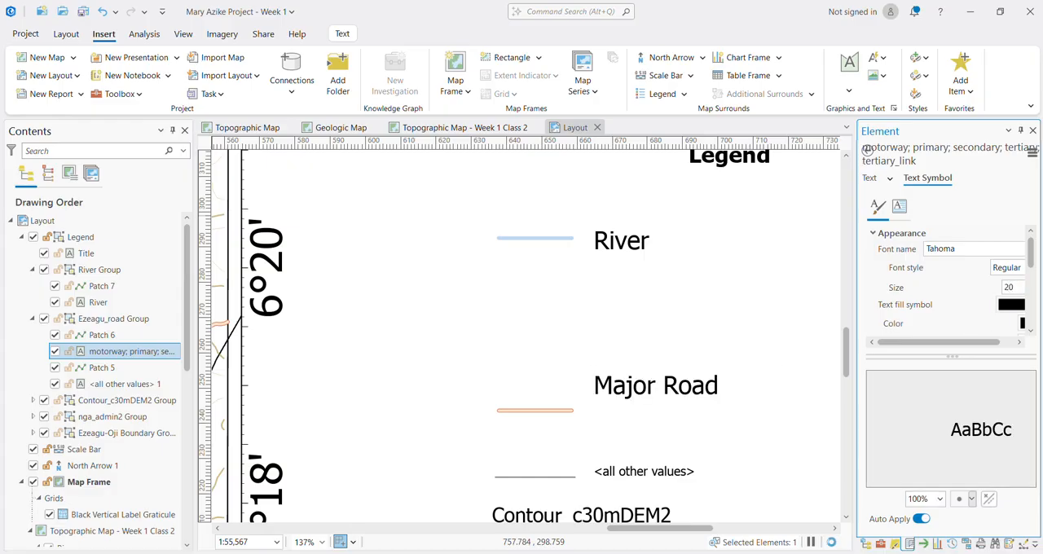
{"action": "key", "text": "Return"}
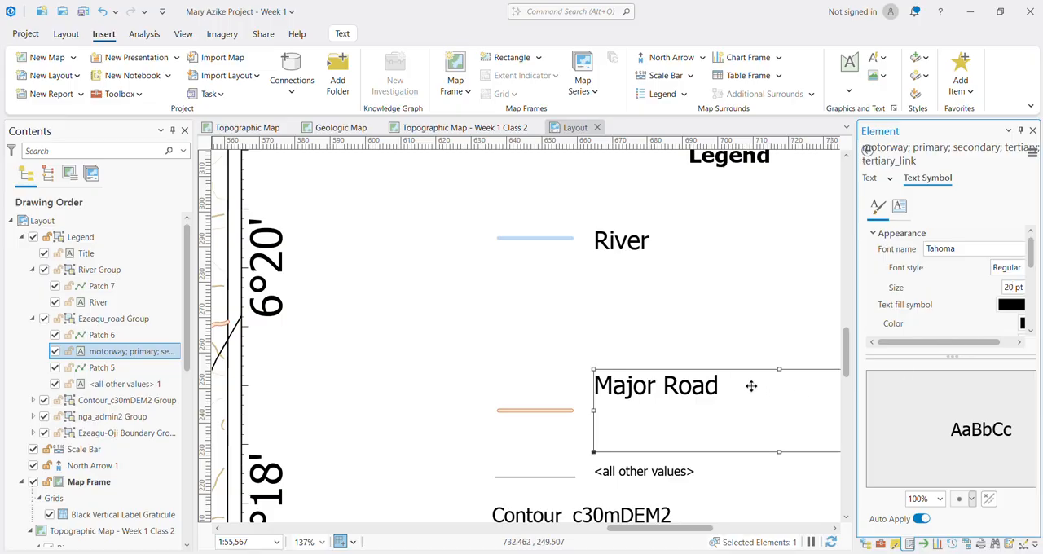
Step: Move the Major Road label and its orange line symbol up to sit side by side directly beneath the River entry
{"action": "left_click_drag", "start_coordinate": [697, 363], "coordinate": [696, 267]}
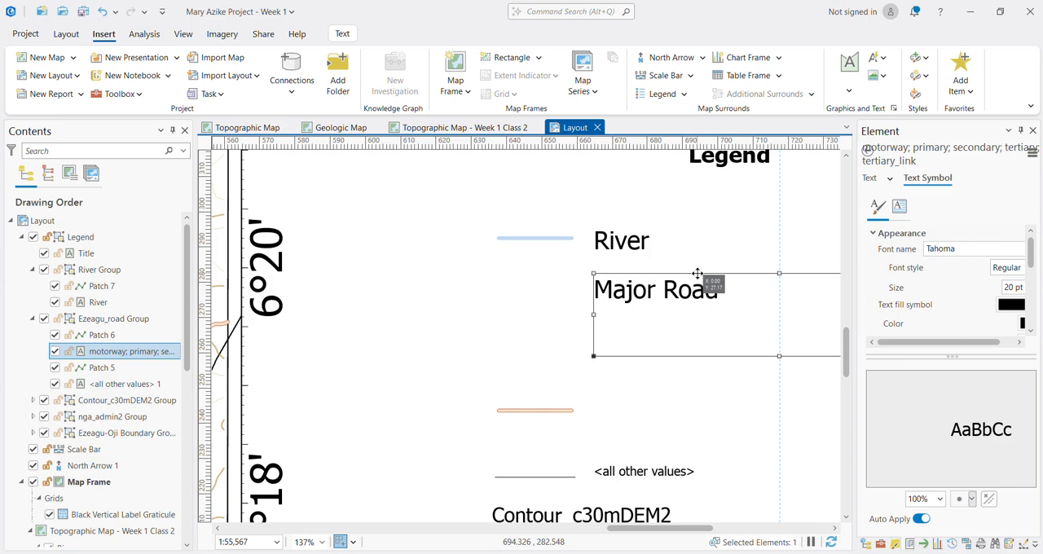
{"action": "left_click", "coordinate": [537, 410]}
{"action": "left_click", "coordinate": [547, 411]}
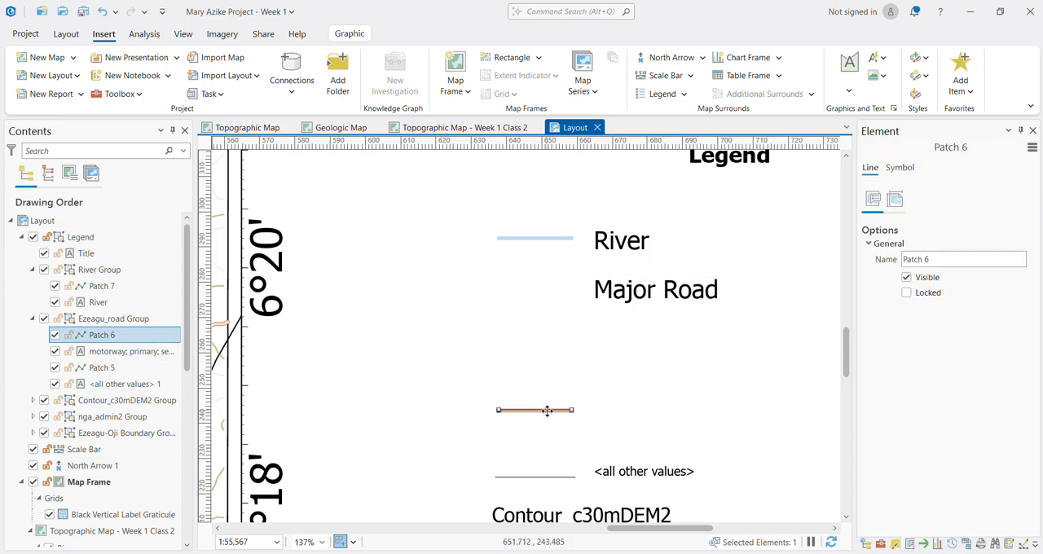
{"action": "left_click_drag", "start_coordinate": [547, 410], "coordinate": [541, 294]}
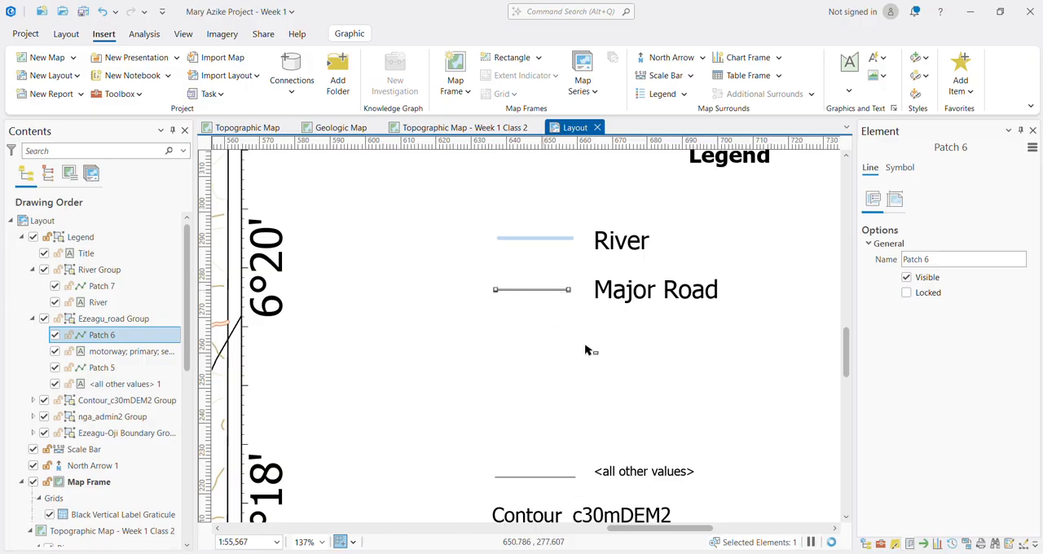
Step: Delete the "<all other values>" label and its line symbol from the legend's road entries
{"action": "left_click", "coordinate": [629, 474]}
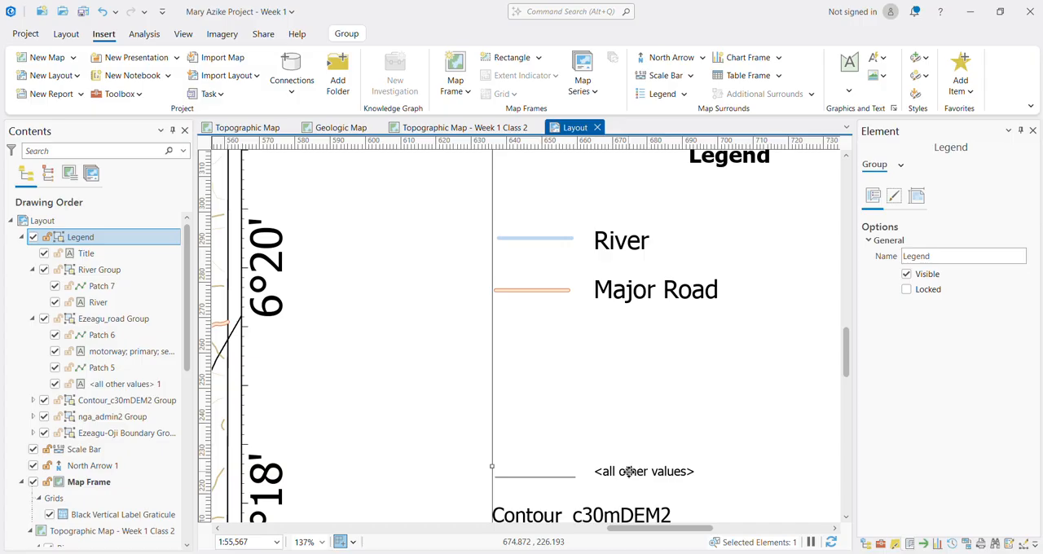
{"action": "left_click", "coordinate": [629, 473]}
{"action": "key", "text": "Delete"}
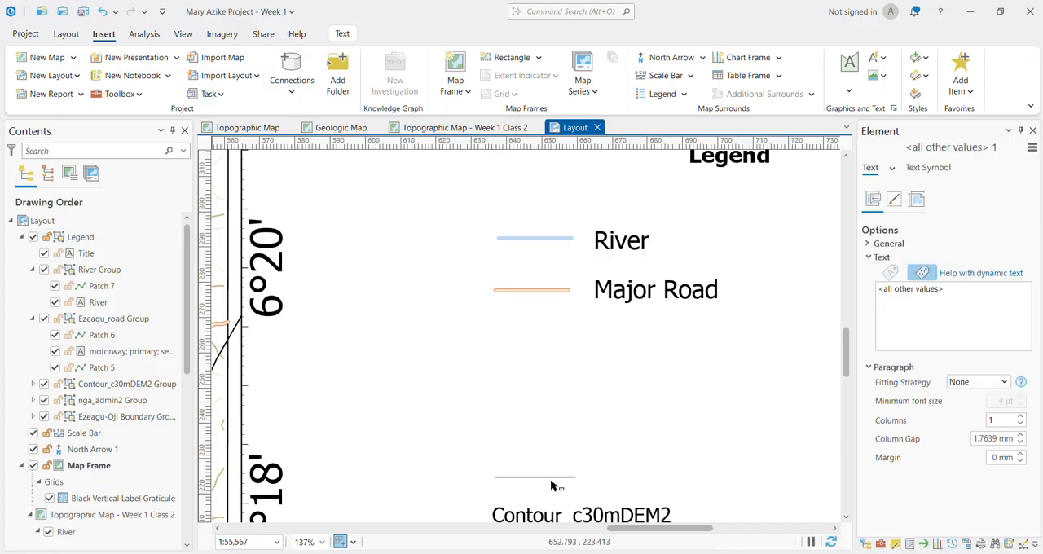
{"action": "left_click", "coordinate": [553, 482]}
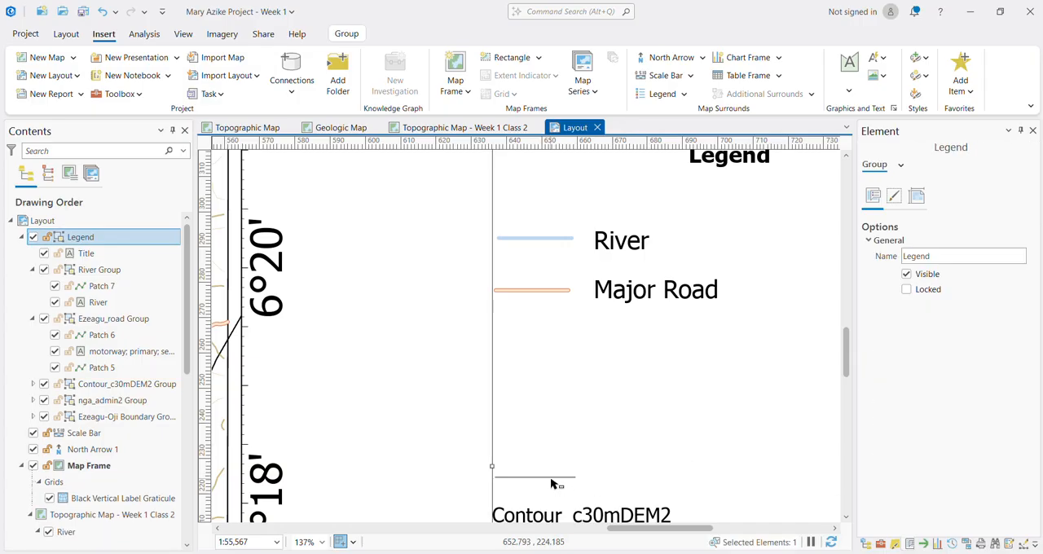
{"action": "left_click", "coordinate": [557, 481]}
{"action": "key", "text": "Delete"}
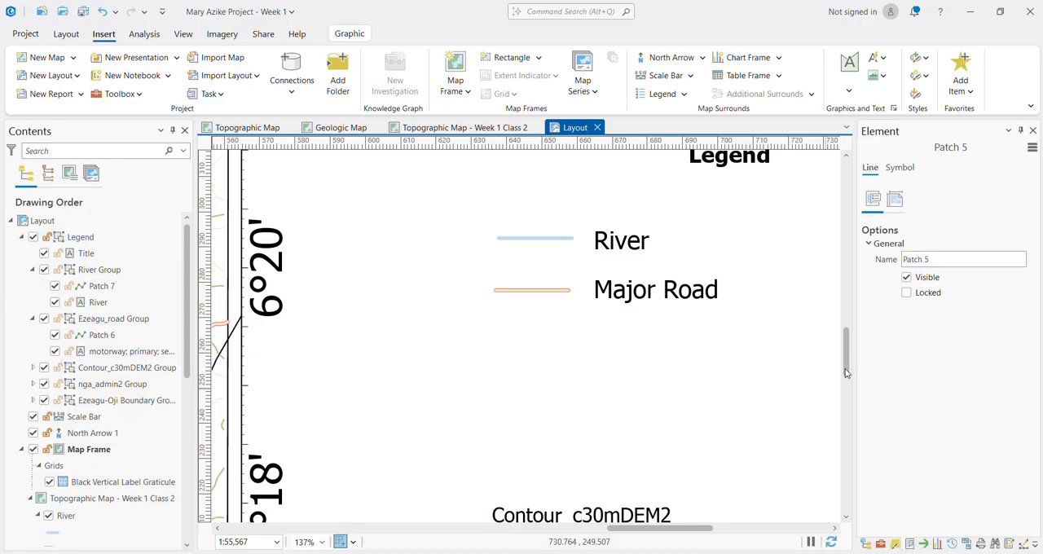
Step: Delete the Ezeagu-Oji Boundary label and its rectangle symbol from the end of the legend
{"action": "scroll", "coordinate": [661, 450], "scroll_direction": "down", "scroll_amount": 5}
{"action": "scroll", "coordinate": [660, 444], "scroll_direction": "down", "scroll_amount": 3}
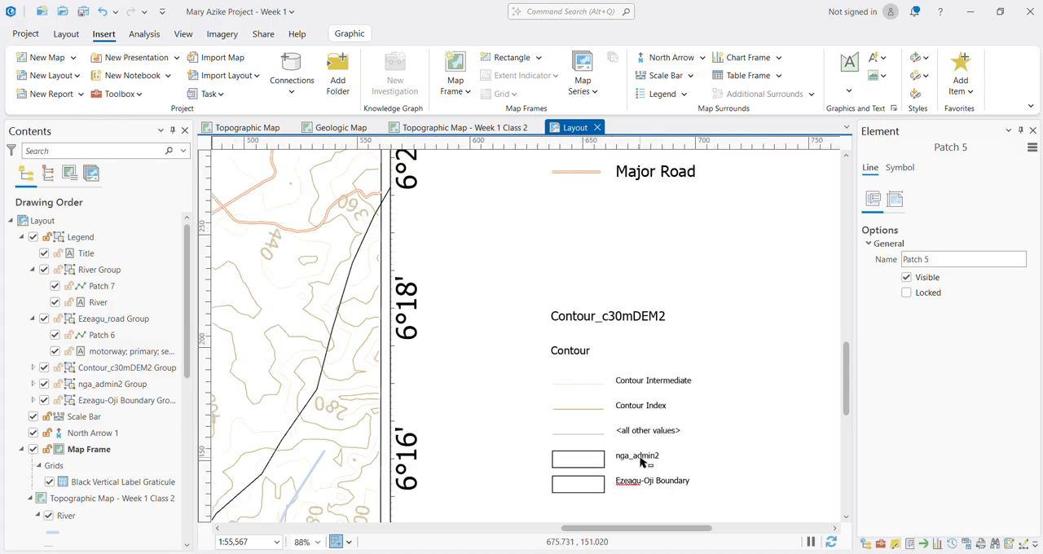
{"action": "left_click", "coordinate": [641, 461]}
{"action": "left_click", "coordinate": [641, 458]}
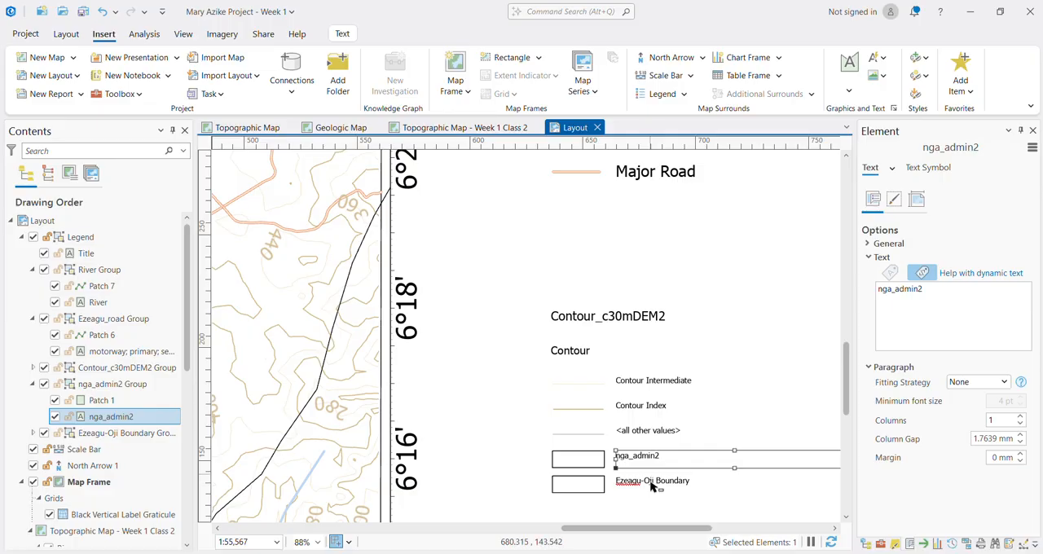
{"action": "left_click", "coordinate": [659, 488]}
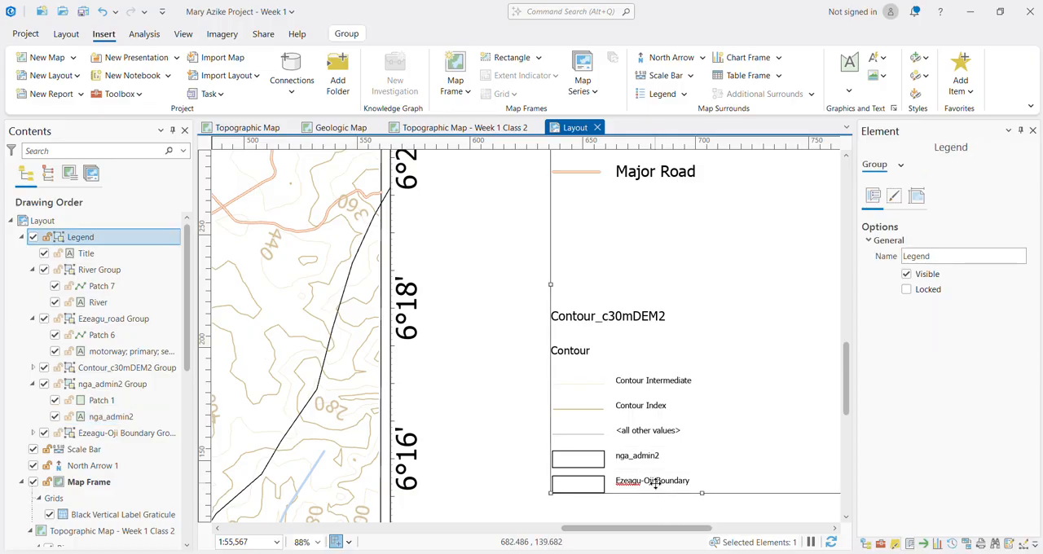
{"action": "left_click", "coordinate": [657, 486]}
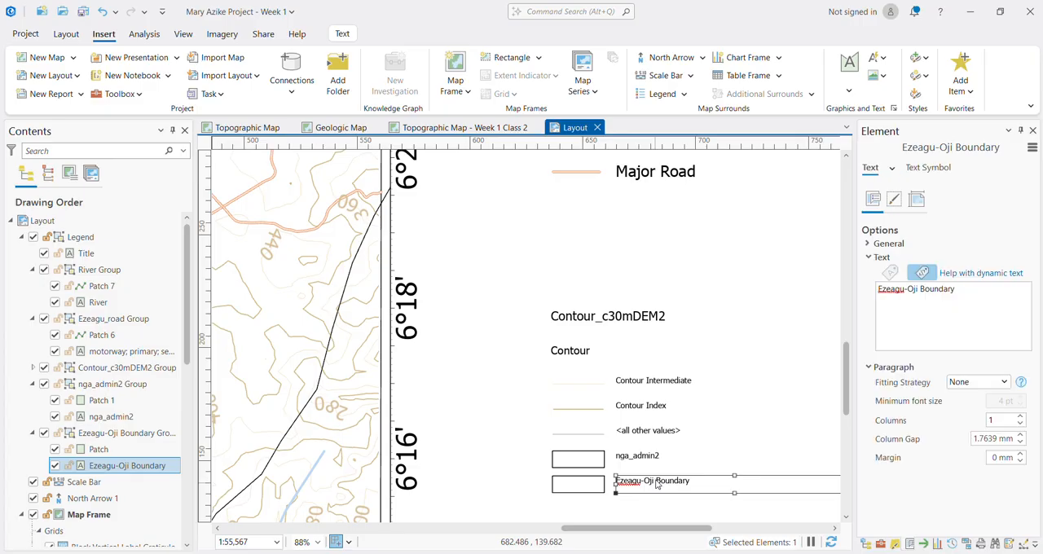
{"action": "key", "text": "Delete"}
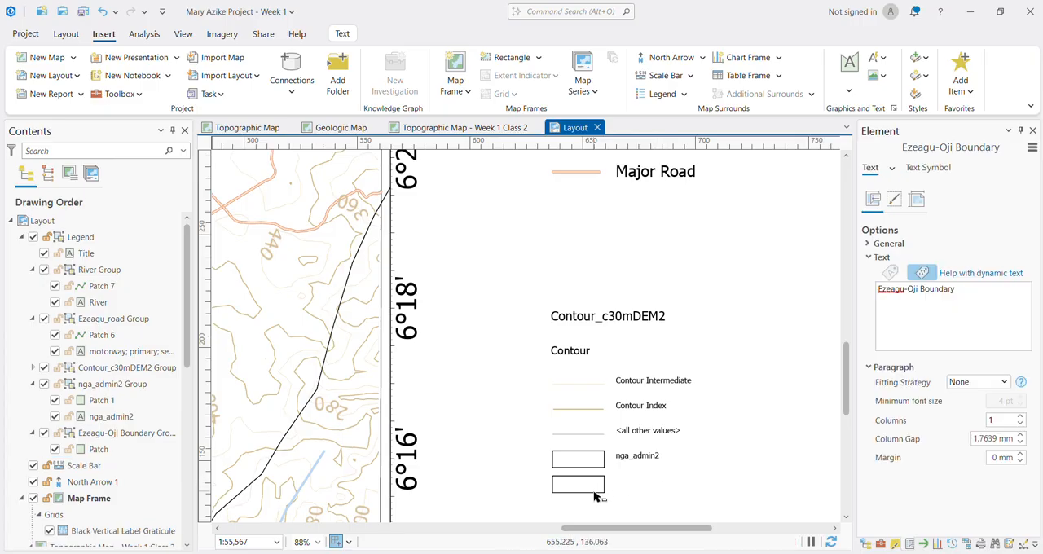
{"action": "left_click", "coordinate": [594, 498]}
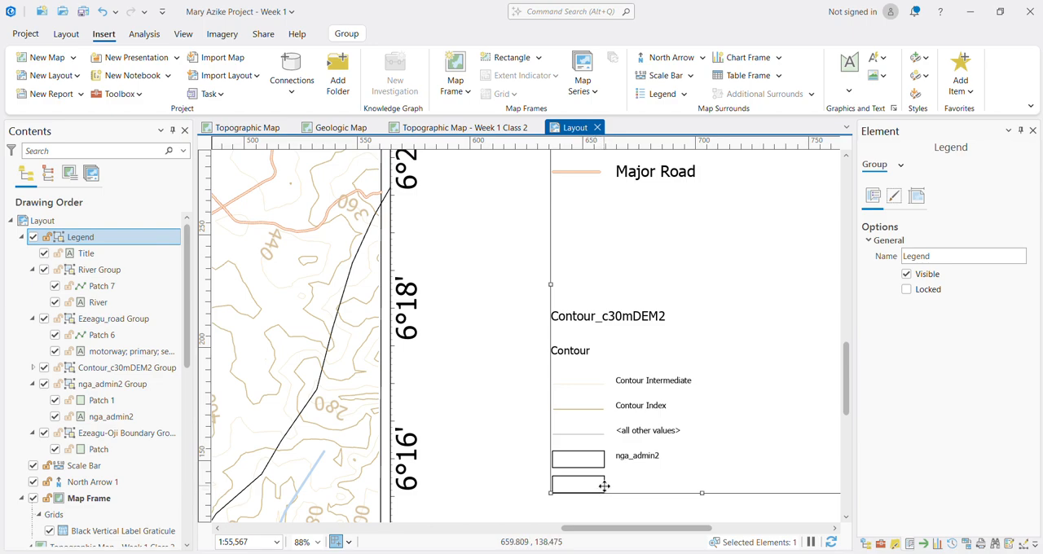
{"action": "left_click", "coordinate": [604, 483]}
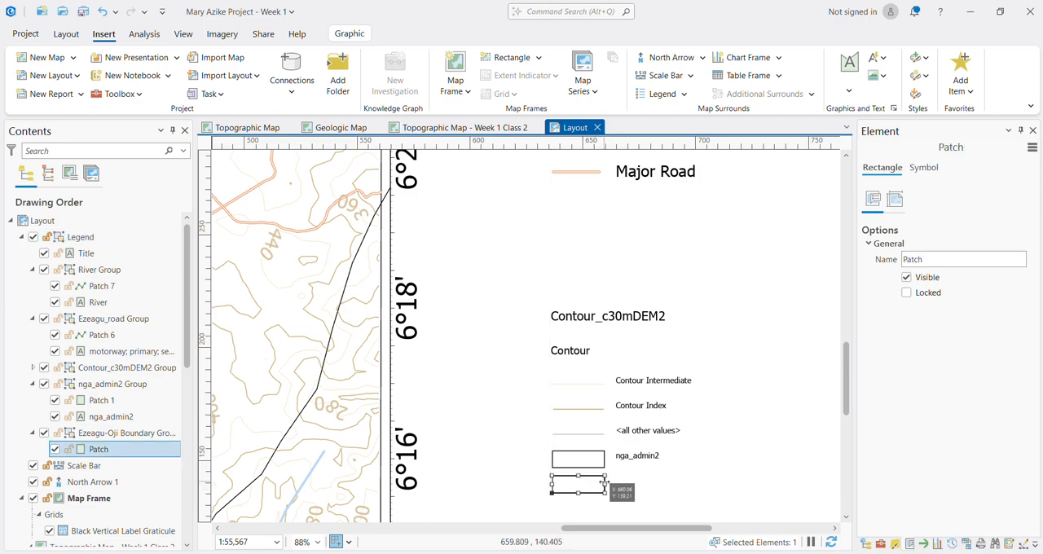
{"action": "key", "text": "Delete"}
Step: Delete the nga_admin2 rectangle symbol and label from the legend
{"action": "left_click", "coordinate": [606, 471]}
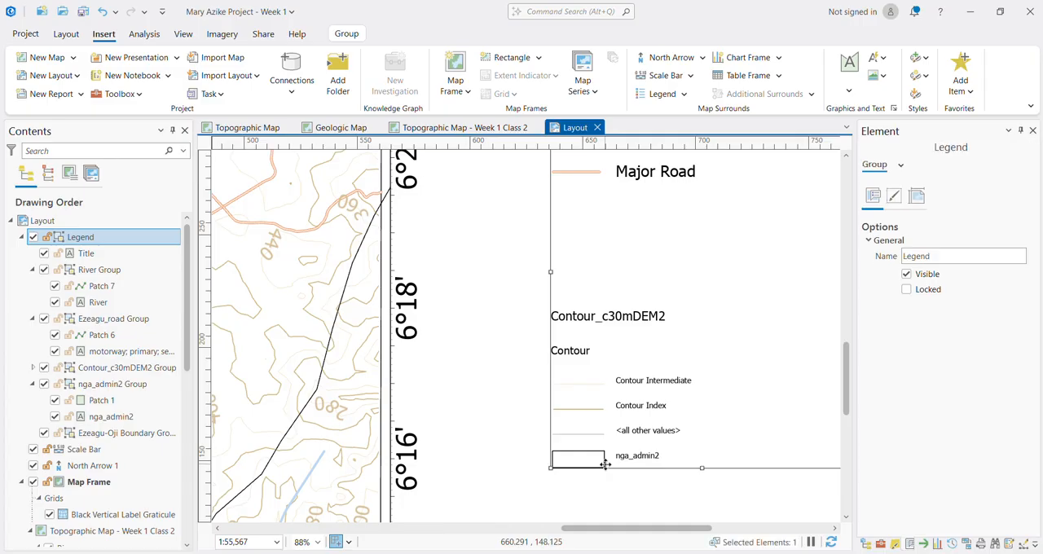
{"action": "left_click", "coordinate": [606, 465]}
{"action": "key", "text": "Delete"}
{"action": "left_click", "coordinate": [621, 458]}
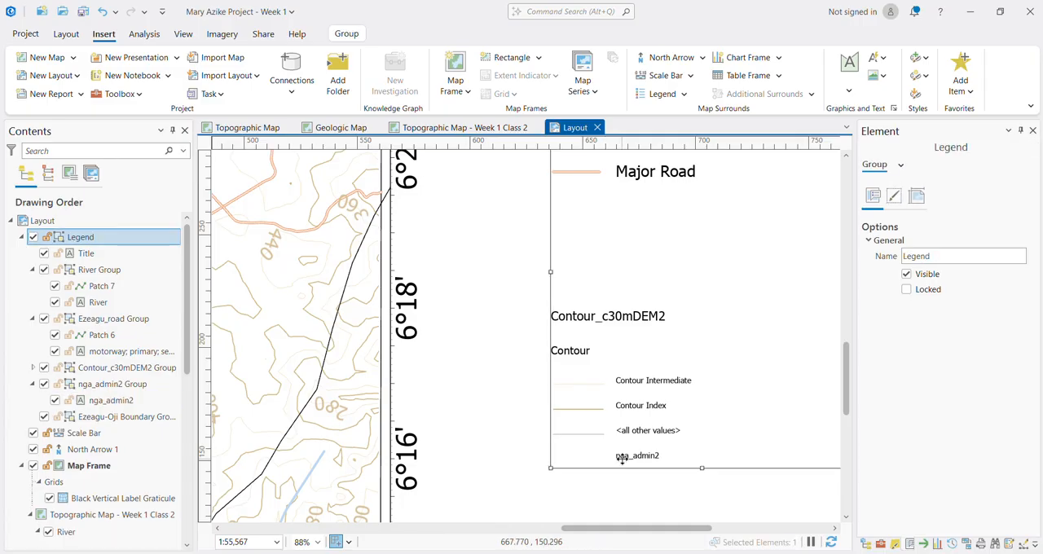
{"action": "left_click", "coordinate": [621, 458]}
{"action": "key", "text": "Delete"}
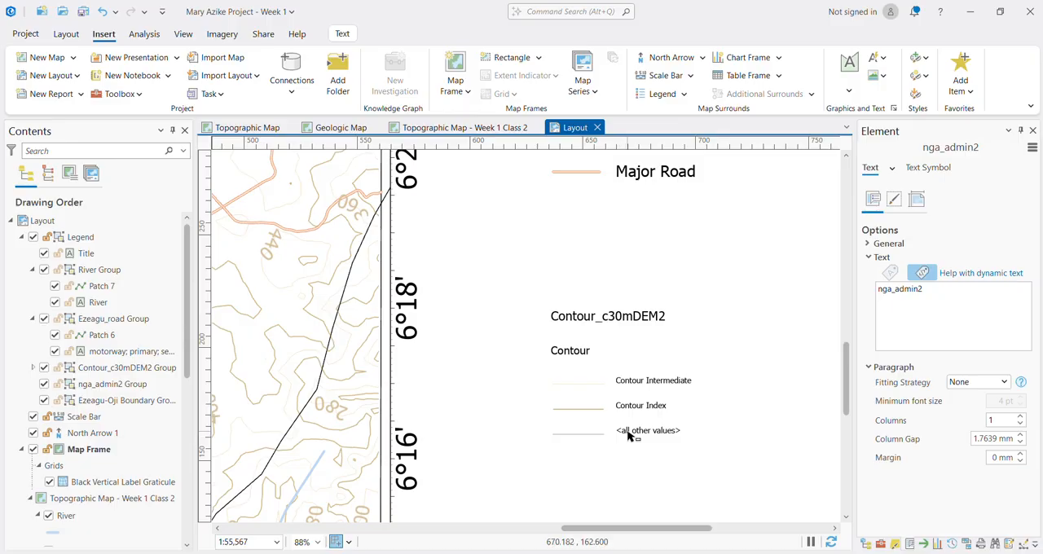
Step: Delete the "<all other values>" label and its line symbol from the legend's contour entries
{"action": "left_click", "coordinate": [629, 436]}
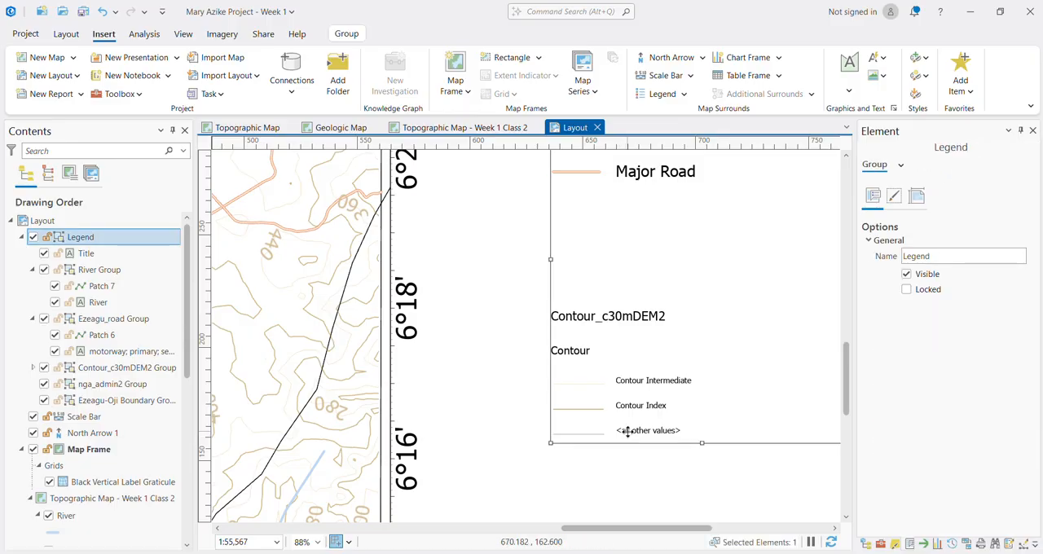
{"action": "left_click", "coordinate": [628, 432]}
{"action": "key", "text": "Delete"}
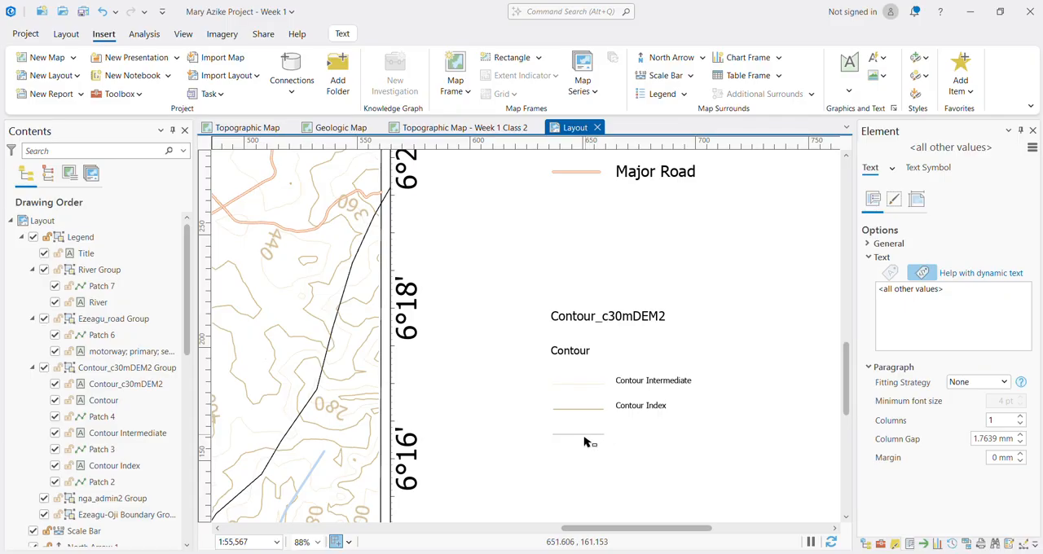
{"action": "left_click", "coordinate": [583, 441]}
{"action": "left_click", "coordinate": [582, 434]}
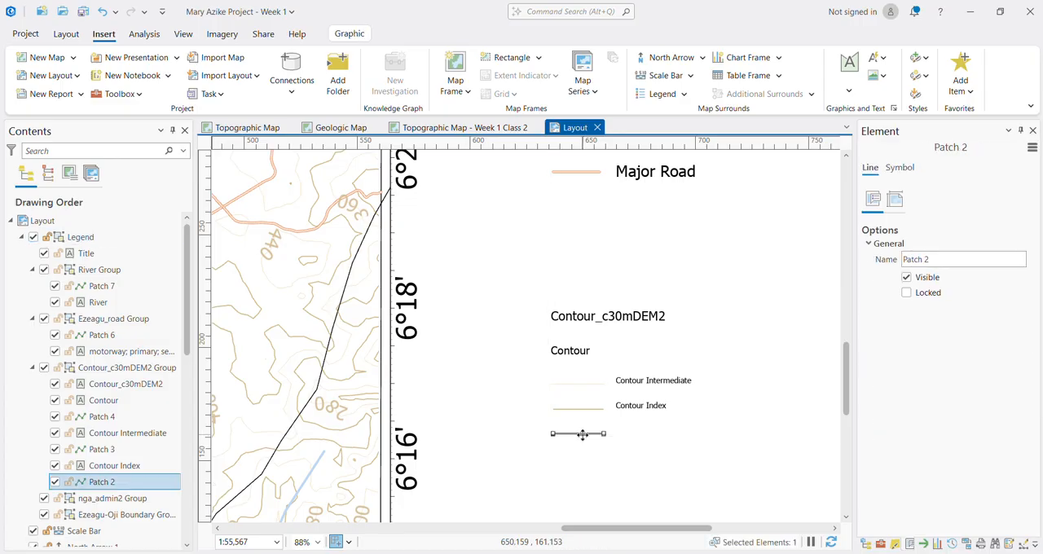
Step: Set the font size of the legend's Contour Index label to 20 pt
{"action": "left_click", "coordinate": [639, 412]}
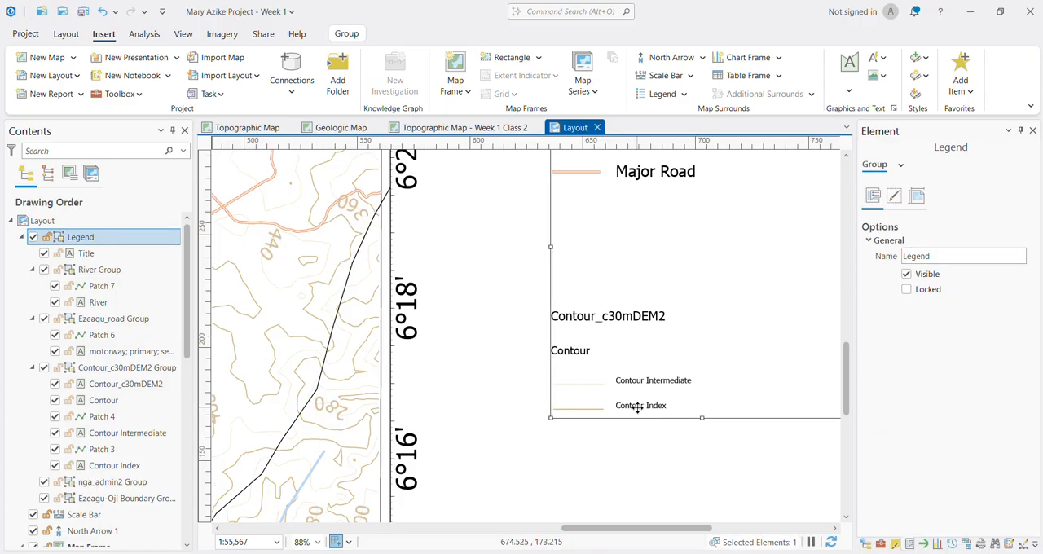
{"action": "left_click", "coordinate": [637, 409]}
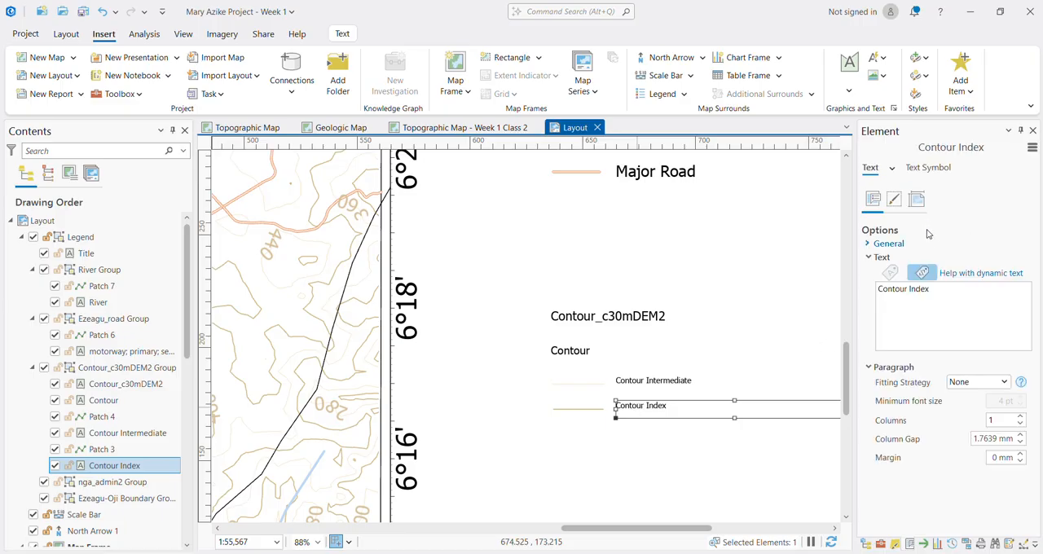
{"action": "left_click", "coordinate": [929, 168]}
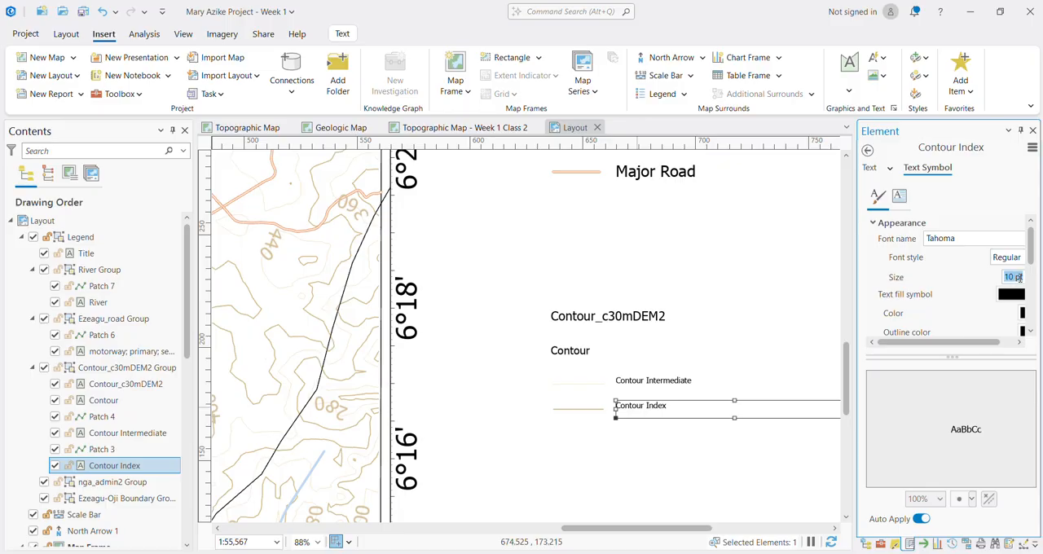
{"action": "type", "text": "0"}
{"action": "key", "text": "Return"}
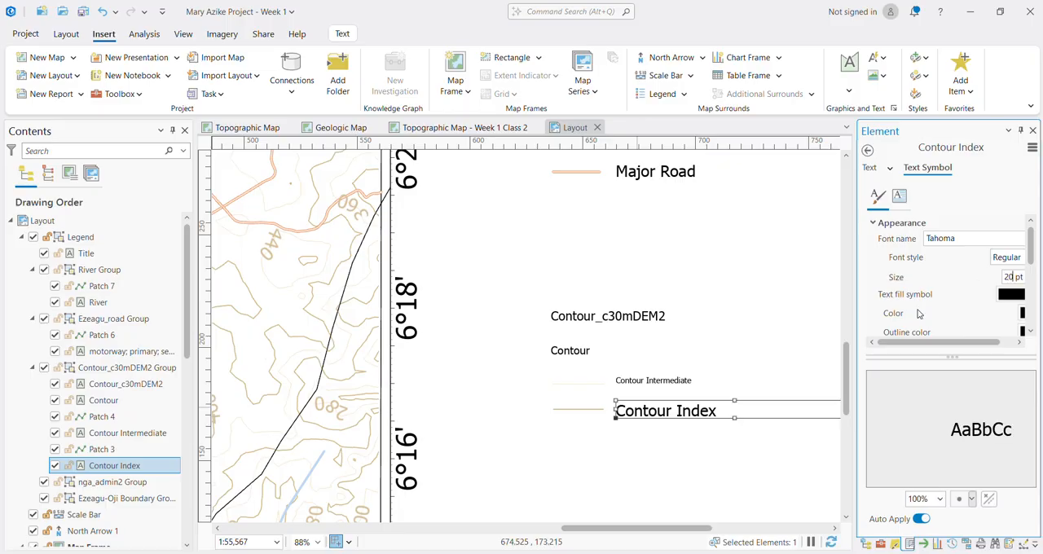
Step: Set the font size of the legend's Contour Intermediate label to 20 pt
{"action": "left_click", "coordinate": [652, 383]}
{"action": "left_click", "coordinate": [658, 381]}
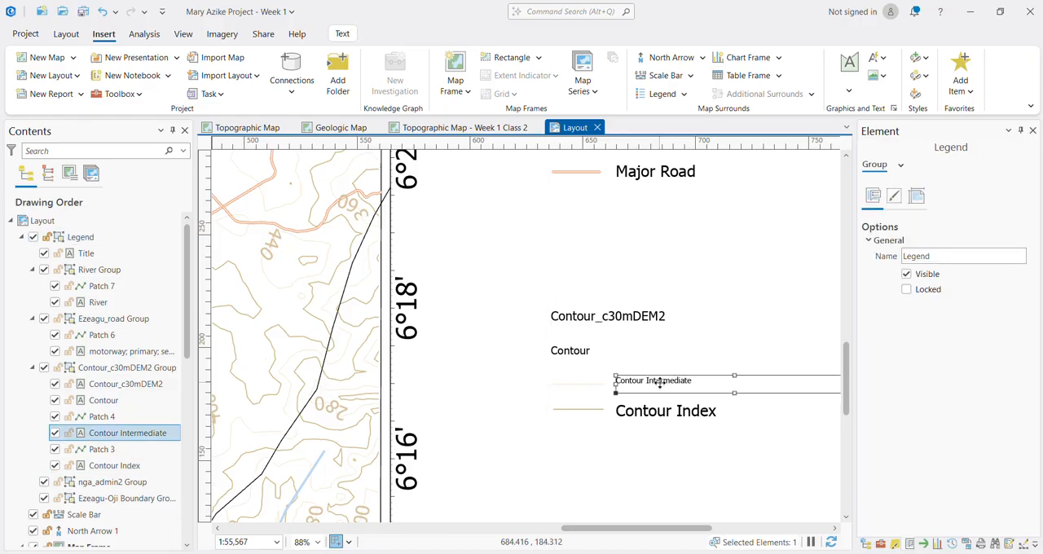
{"action": "left_click", "coordinate": [928, 167]}
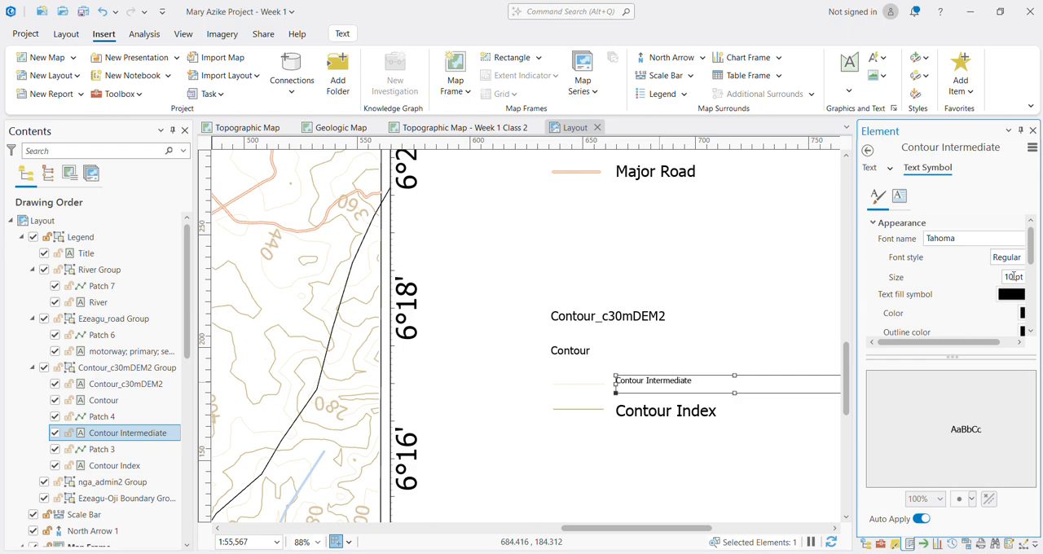
{"action": "type", "text": "20"}
{"action": "key", "text": "Return"}
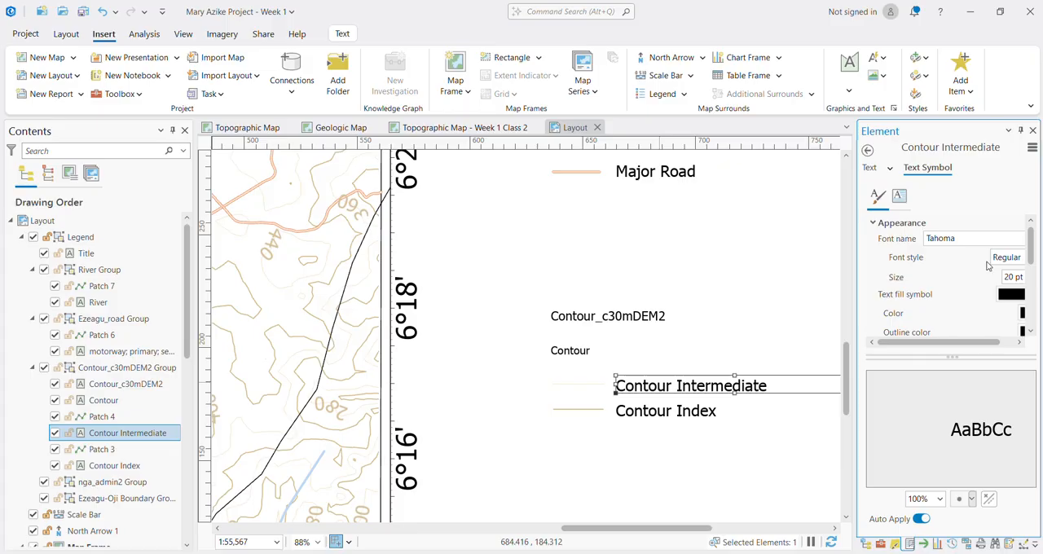
Step: Delete the Contour subheading above the contour entries in the legend
{"action": "left_click", "coordinate": [574, 353]}
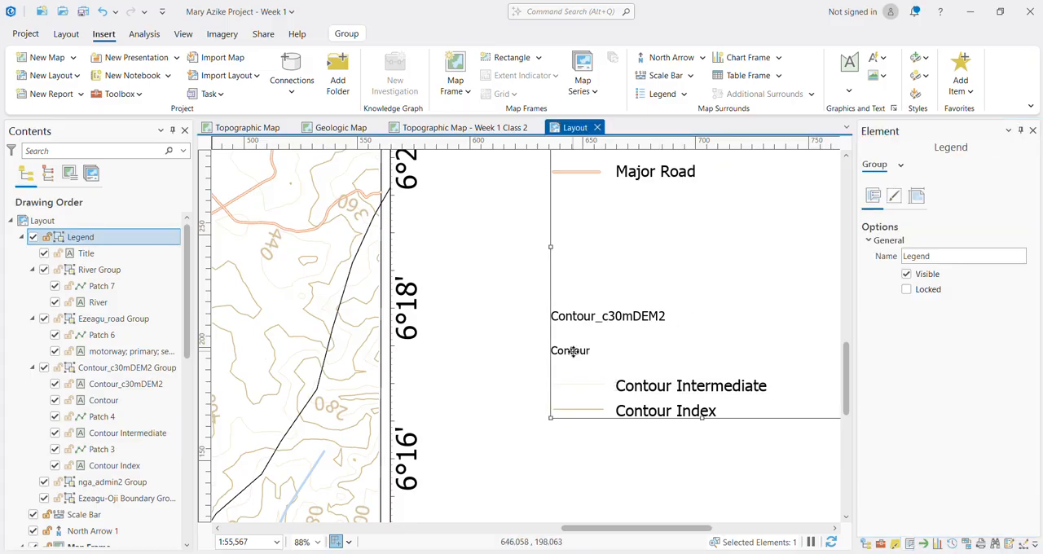
{"action": "left_click", "coordinate": [573, 352]}
{"action": "key", "text": "Delete"}
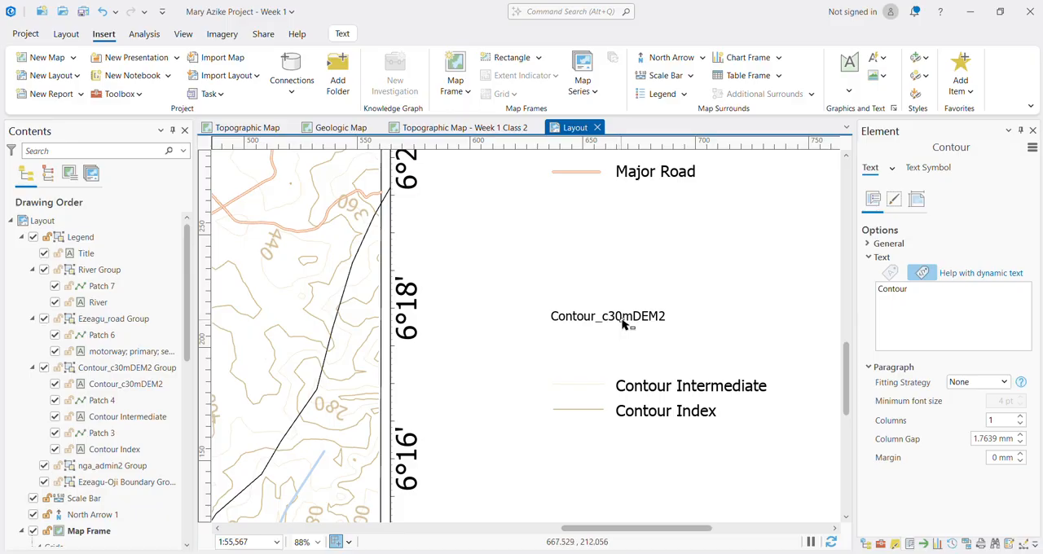
Step: Delete the Contour_c30mDEM2 heading above the contour entries in the legend
{"action": "left_click", "coordinate": [623, 324]}
{"action": "left_click", "coordinate": [624, 324]}
{"action": "key", "text": "Delete"}
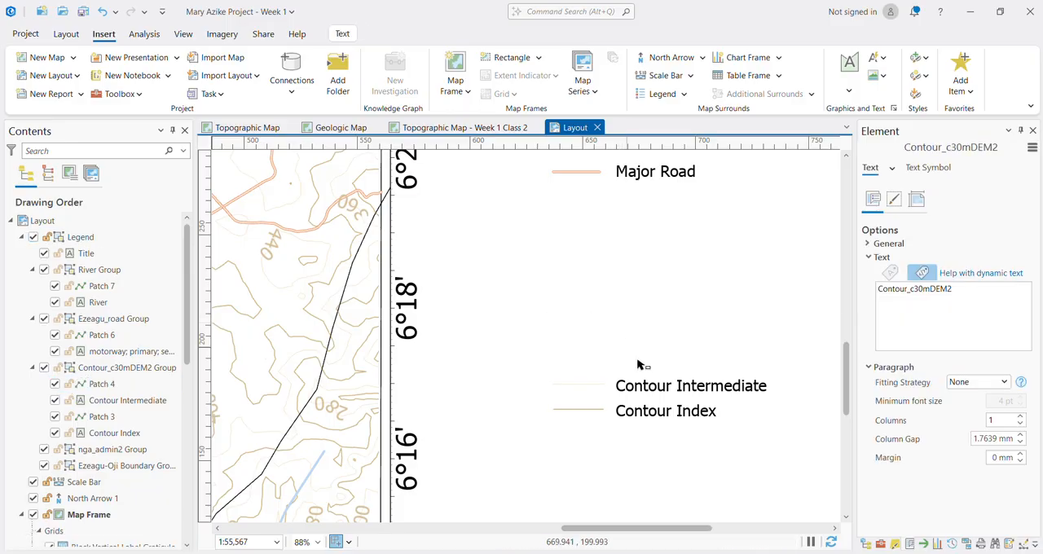
Step: Move the legend's Contour Intermediate label and its line symbol up to directly below the Major Road entry
{"action": "left_click", "coordinate": [640, 386]}
{"action": "left_click", "coordinate": [639, 386]}
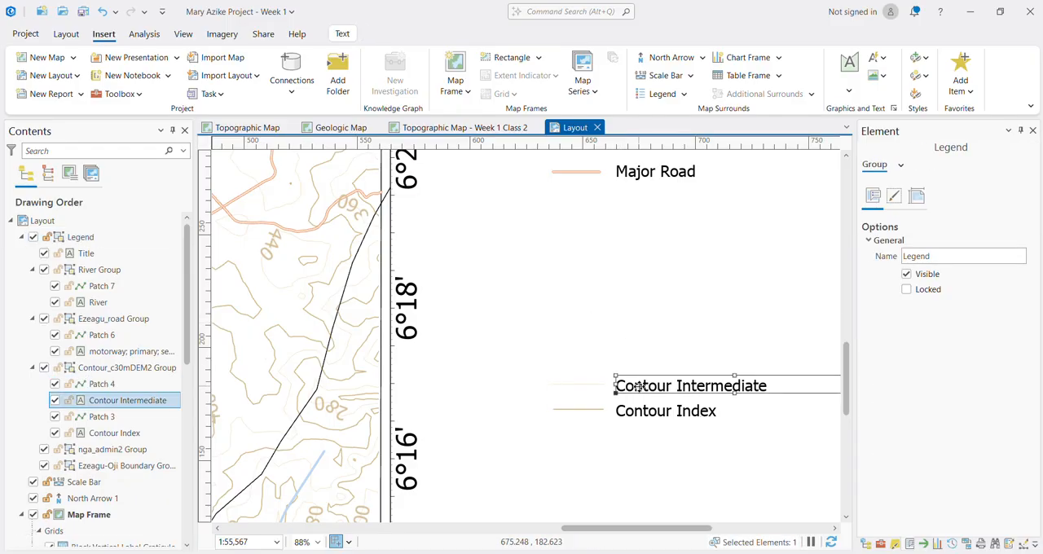
{"action": "scroll", "coordinate": [642, 381], "scroll_direction": "down", "scroll_amount": 4}
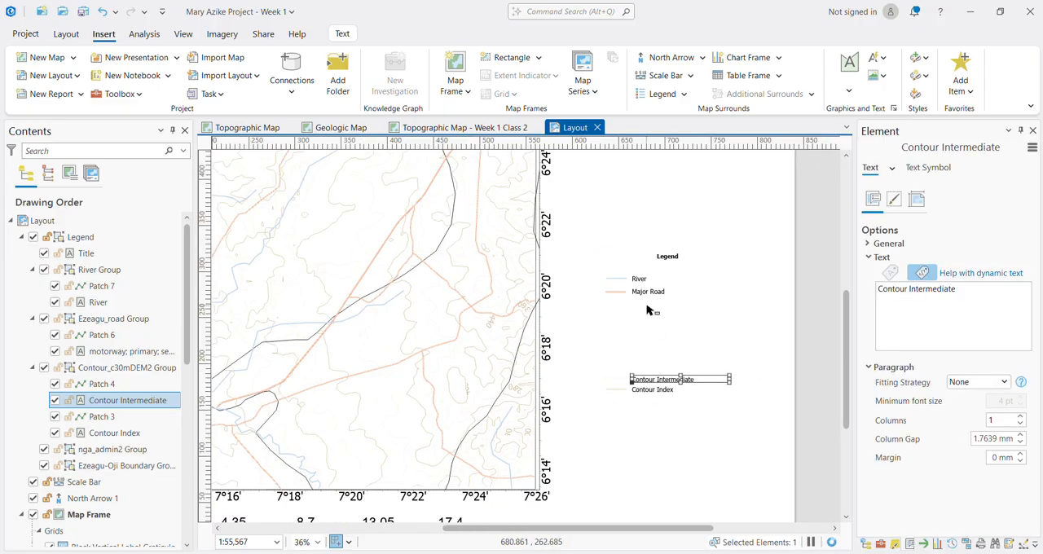
{"action": "scroll", "coordinate": [650, 308], "scroll_direction": "down", "scroll_amount": 2}
{"action": "scroll", "coordinate": [652, 298], "scroll_direction": "up", "scroll_amount": 4}
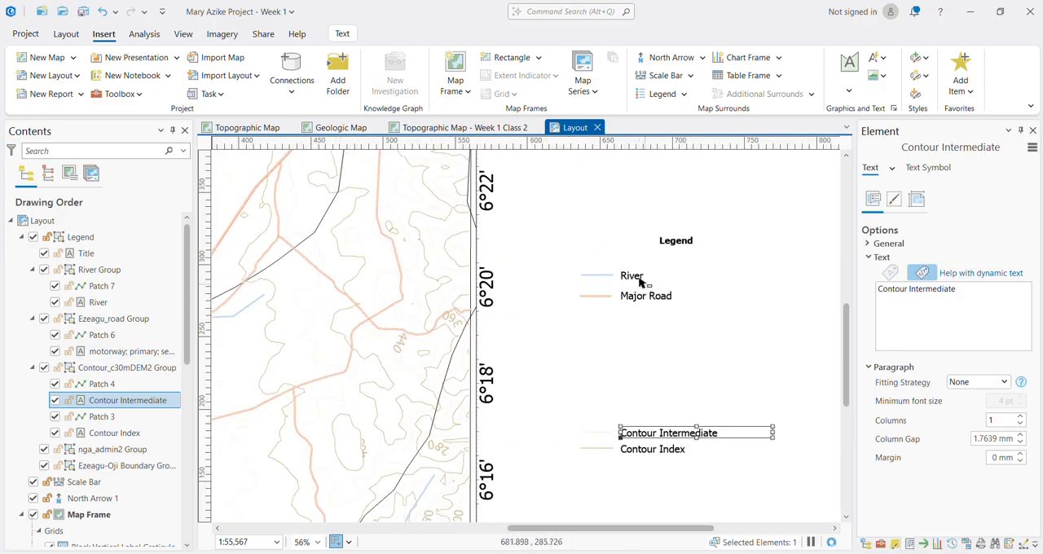
{"action": "left_click_drag", "start_coordinate": [644, 430], "coordinate": [645, 316]}
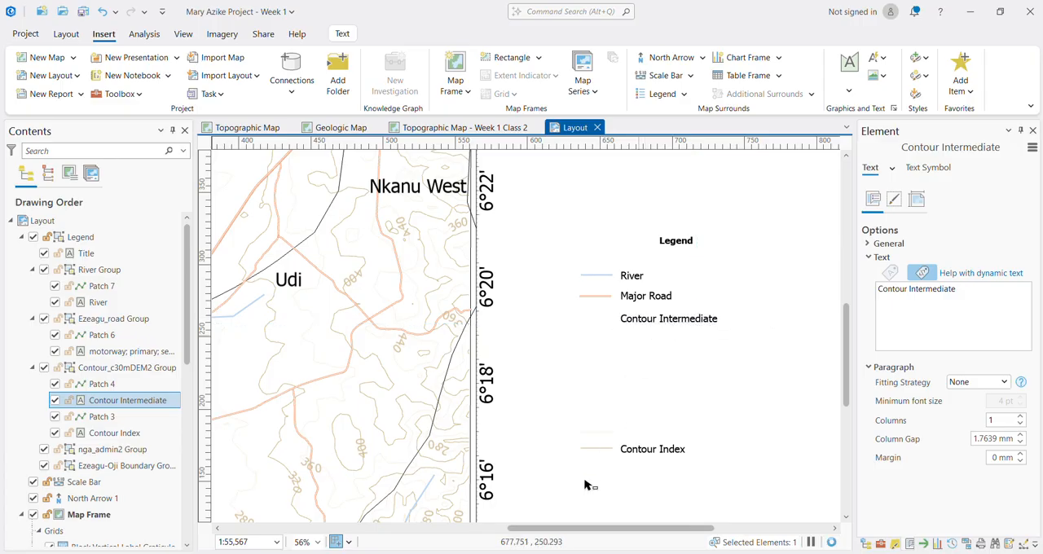
{"action": "left_click", "coordinate": [594, 433]}
{"action": "left_click", "coordinate": [595, 434]}
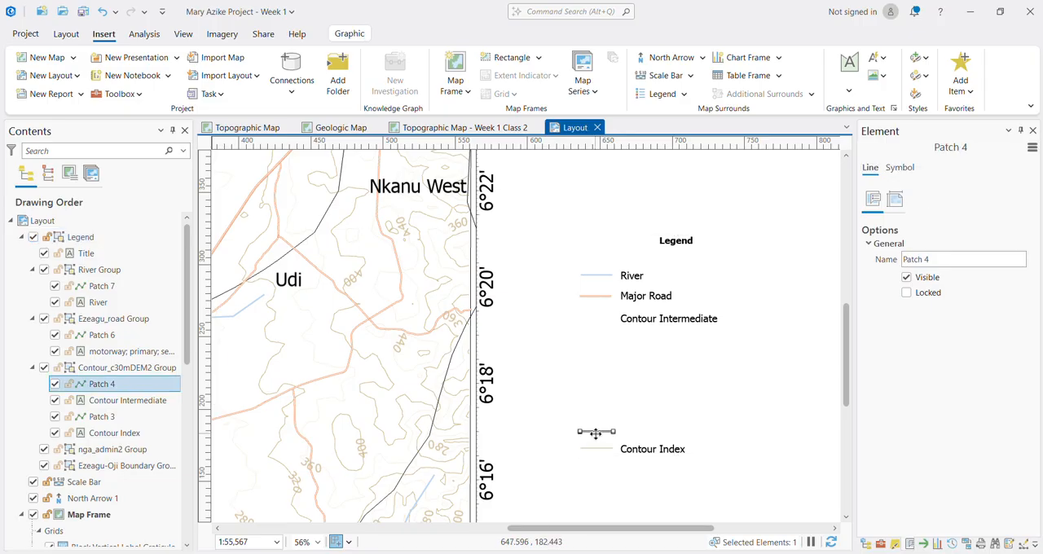
{"action": "left_click_drag", "start_coordinate": [596, 433], "coordinate": [596, 318]}
Step: Move the legend's Contour Index label and its line symbol up to directly below the Contour Intermediate entry
{"action": "left_click", "coordinate": [636, 451]}
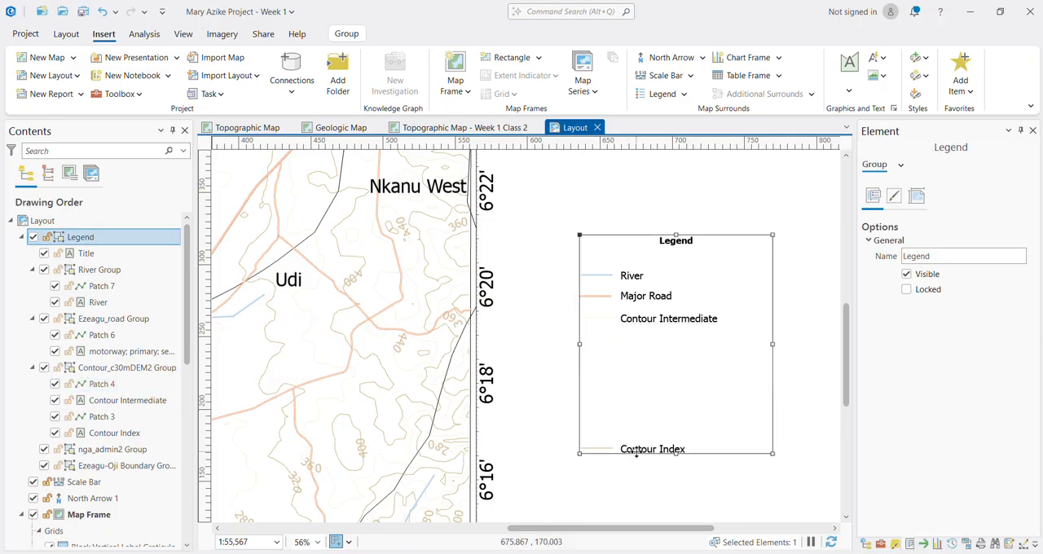
{"action": "left_click", "coordinate": [635, 450]}
{"action": "left_click_drag", "start_coordinate": [635, 450], "coordinate": [643, 341]}
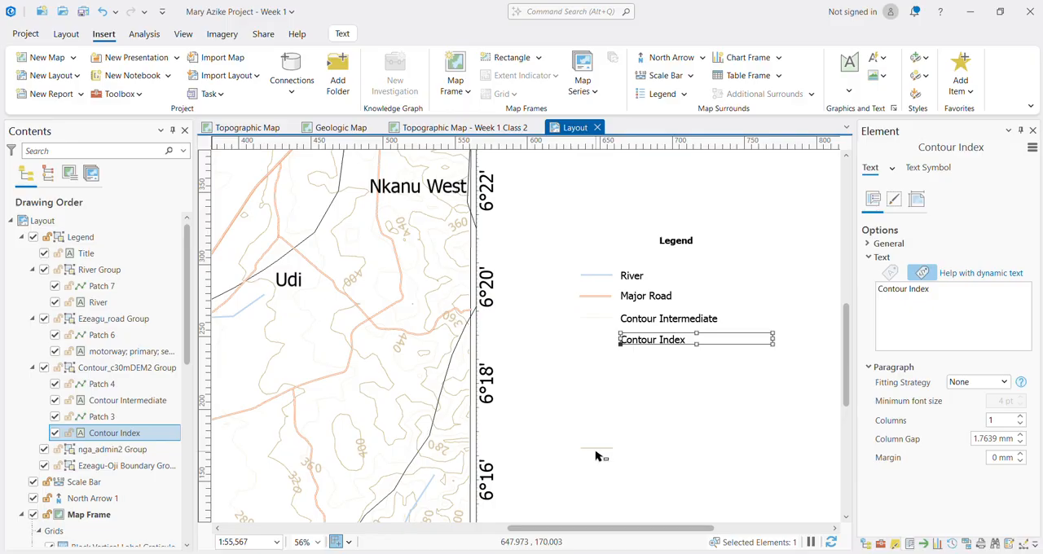
{"action": "left_click", "coordinate": [603, 446]}
{"action": "left_click", "coordinate": [603, 454]}
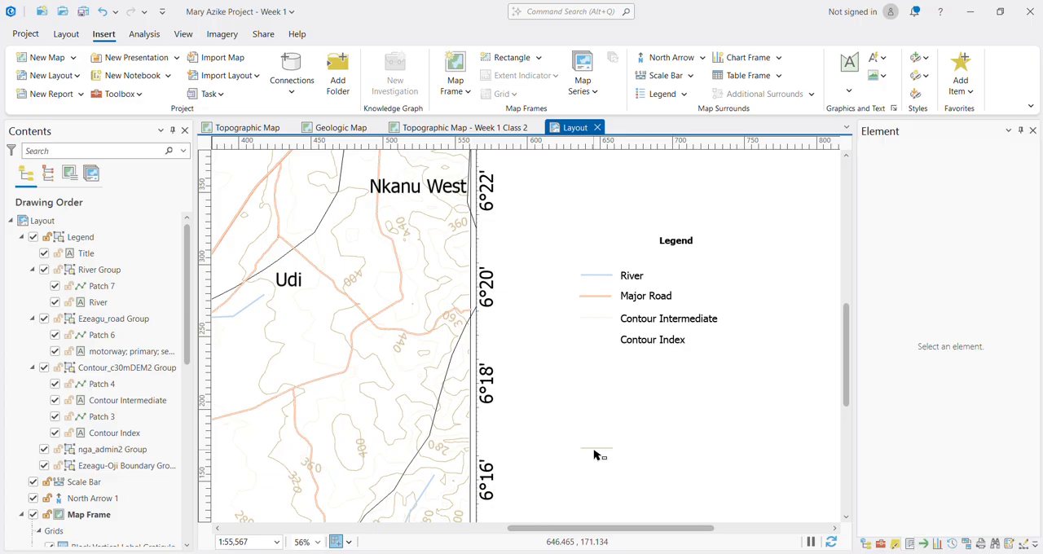
{"action": "left_click", "coordinate": [598, 450]}
{"action": "left_click_drag", "start_coordinate": [599, 448], "coordinate": [600, 340]}
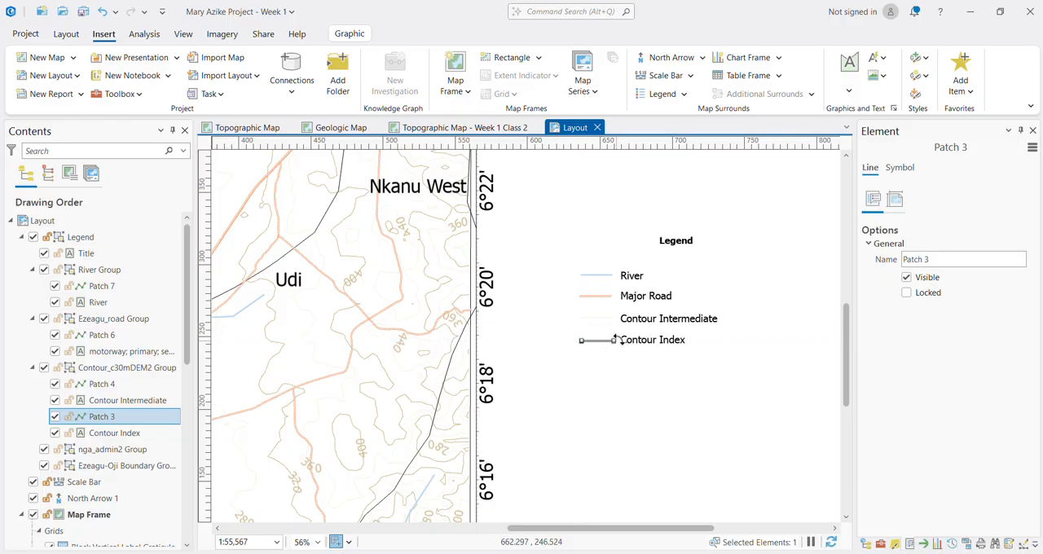
Step: Set the line width of the legend's Contour Intermediate symbol to 1 pt
{"action": "scroll", "coordinate": [607, 334], "scroll_direction": "up", "scroll_amount": 5}
{"action": "left_click", "coordinate": [589, 288]}
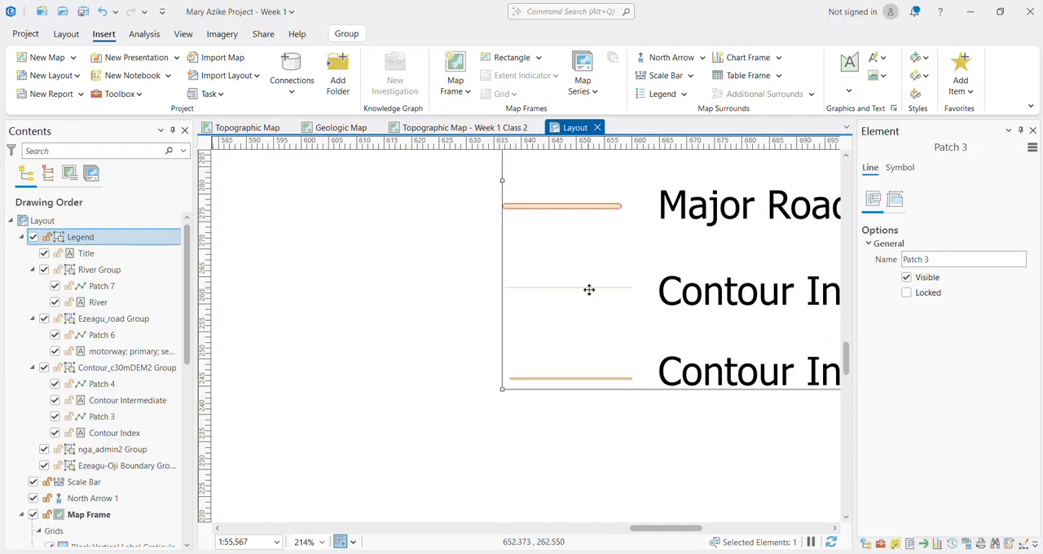
{"action": "left_click", "coordinate": [590, 288]}
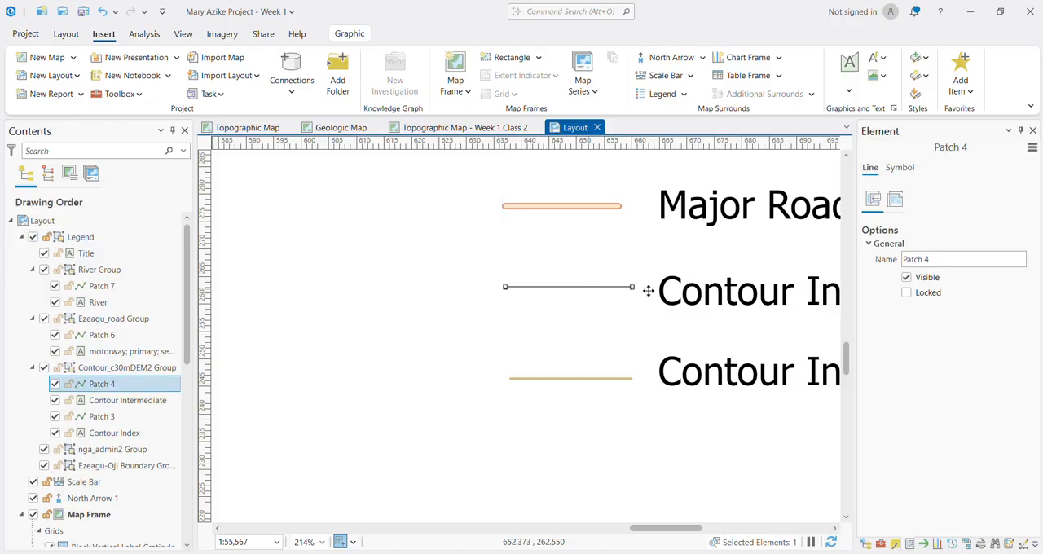
{"action": "left_click", "coordinate": [894, 201]}
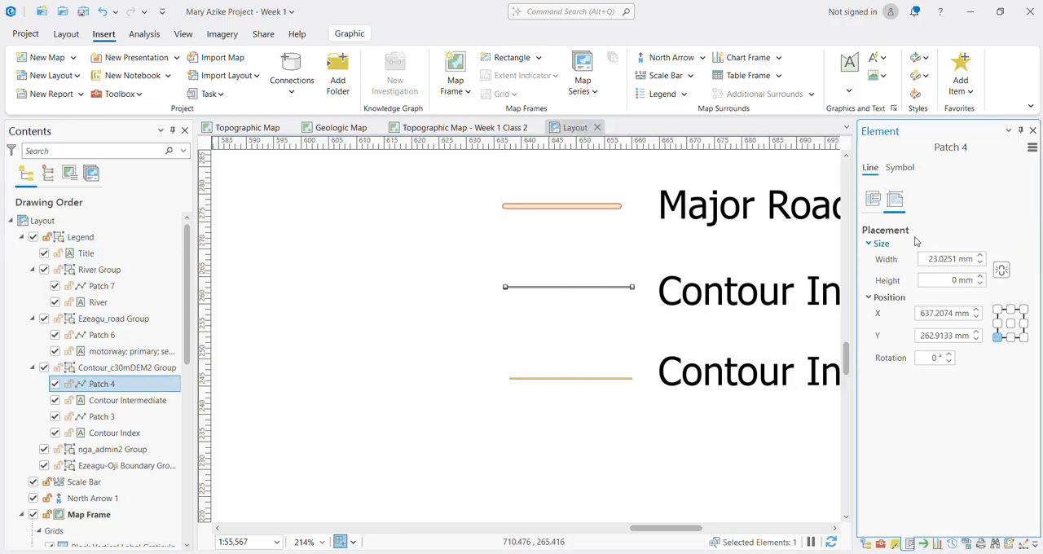
{"action": "left_click", "coordinate": [899, 168]}
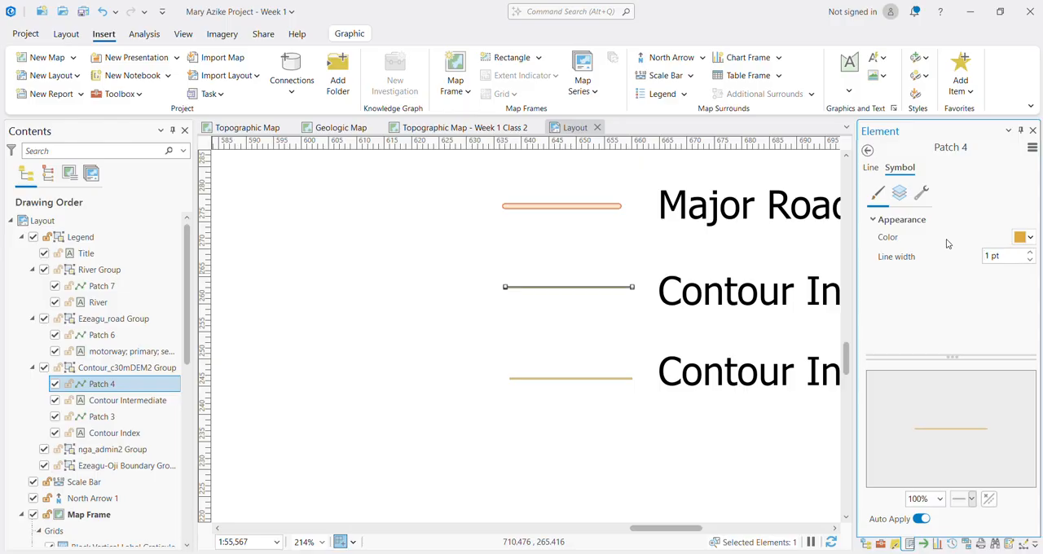
Step: Set the line width of the legend's Contour Index symbol to 2 pt
{"action": "left_click", "coordinate": [594, 380]}
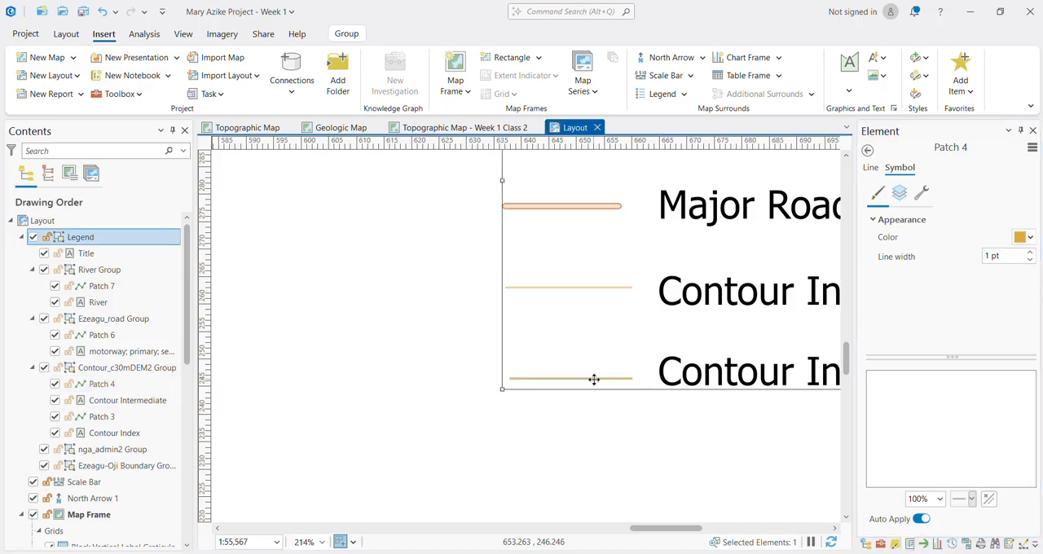
{"action": "left_click", "coordinate": [594, 380]}
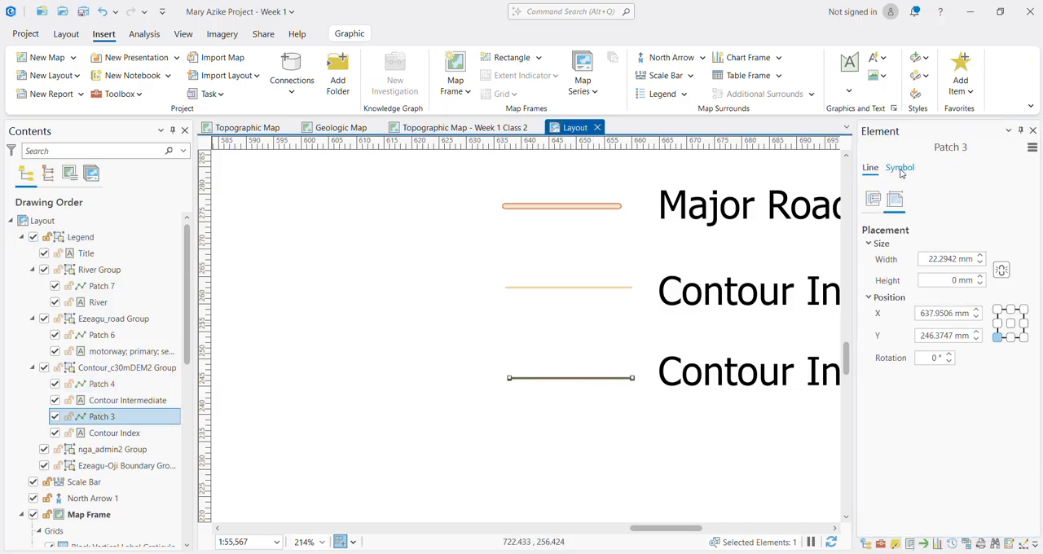
{"action": "left_click", "coordinate": [899, 168]}
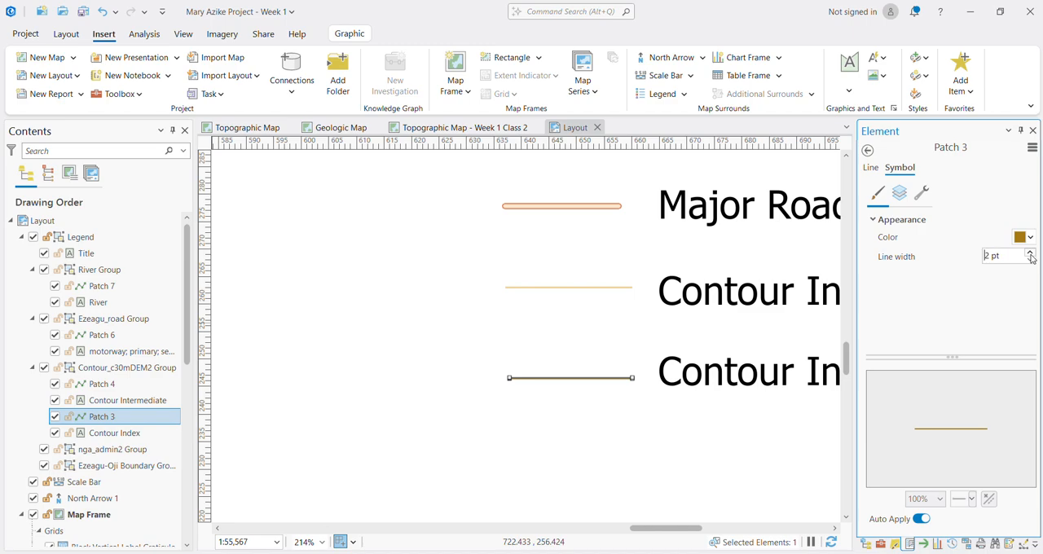
Step: Set the font size of the legend's title to 25 pt
{"action": "scroll", "coordinate": [665, 416], "scroll_direction": "down", "scroll_amount": 3}
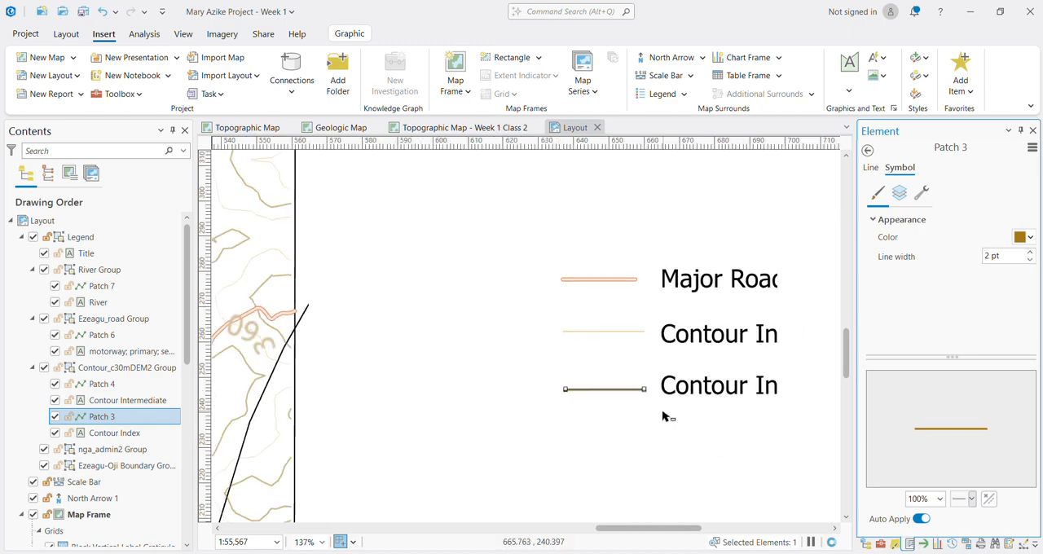
{"action": "scroll", "coordinate": [668, 420], "scroll_direction": "down", "scroll_amount": 6}
{"action": "scroll", "coordinate": [704, 367], "scroll_direction": "up", "scroll_amount": 2}
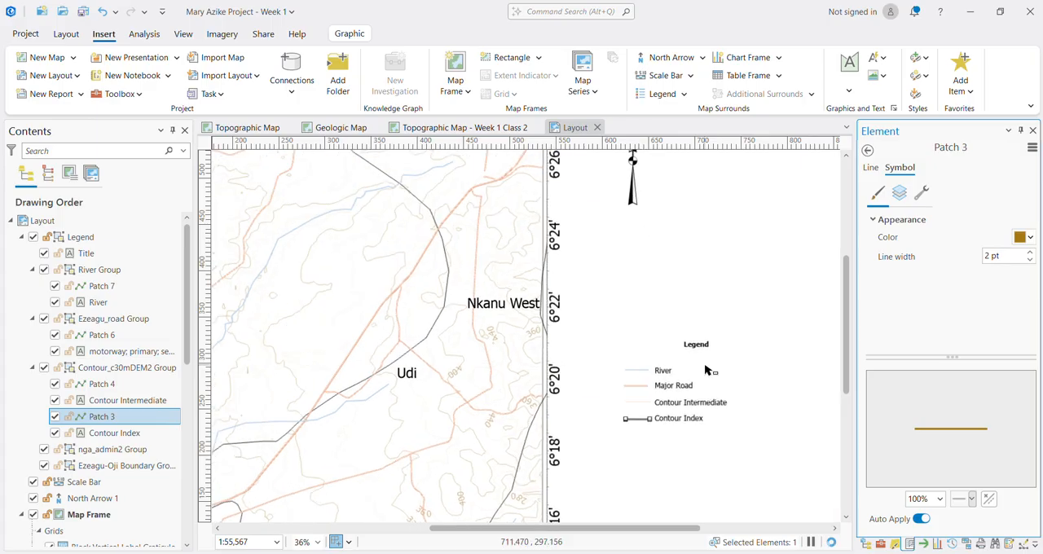
{"action": "left_click", "coordinate": [699, 344]}
{"action": "left_click", "coordinate": [699, 342]}
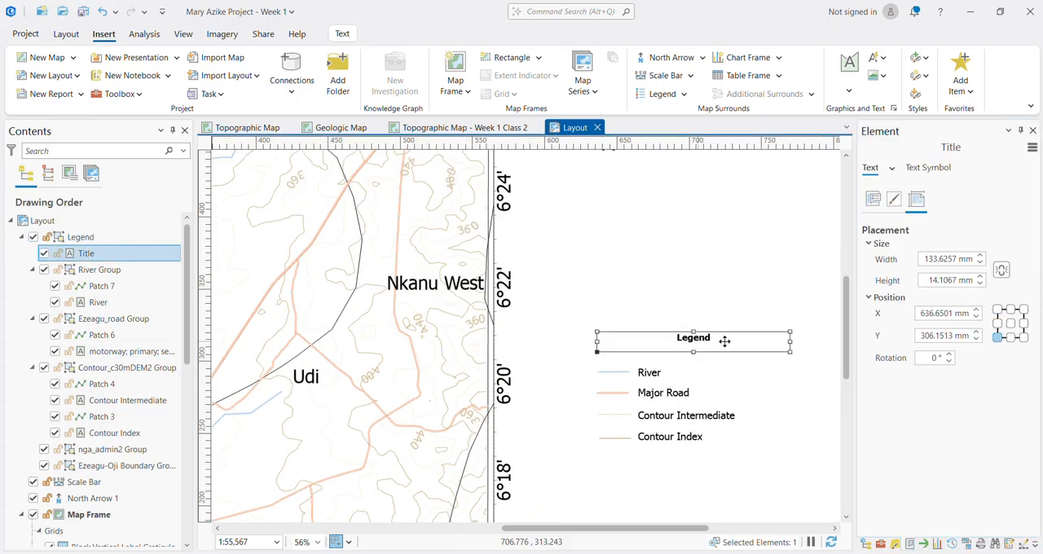
{"action": "left_click", "coordinate": [930, 167]}
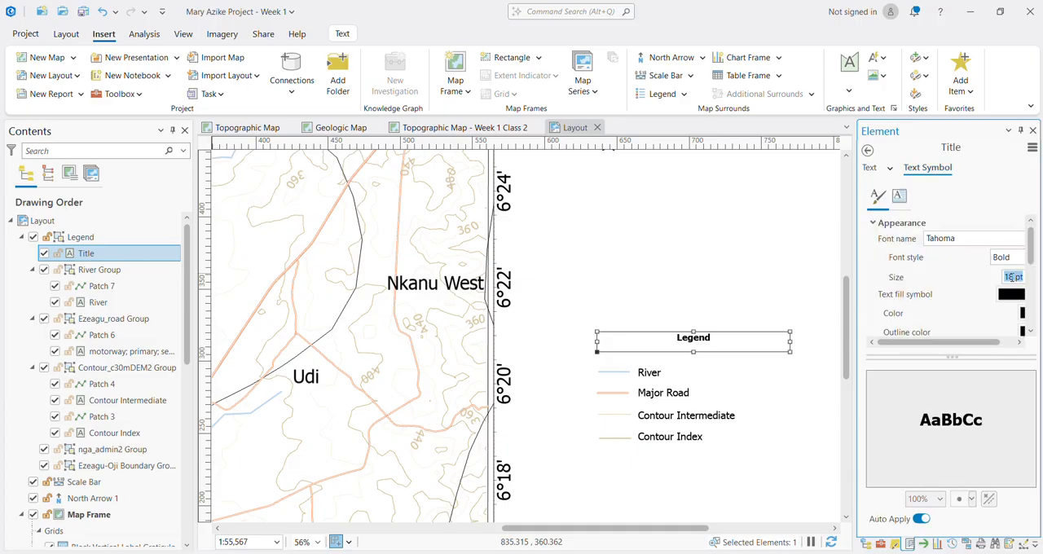
{"action": "type", "text": "25"}
{"action": "key", "text": "Return"}
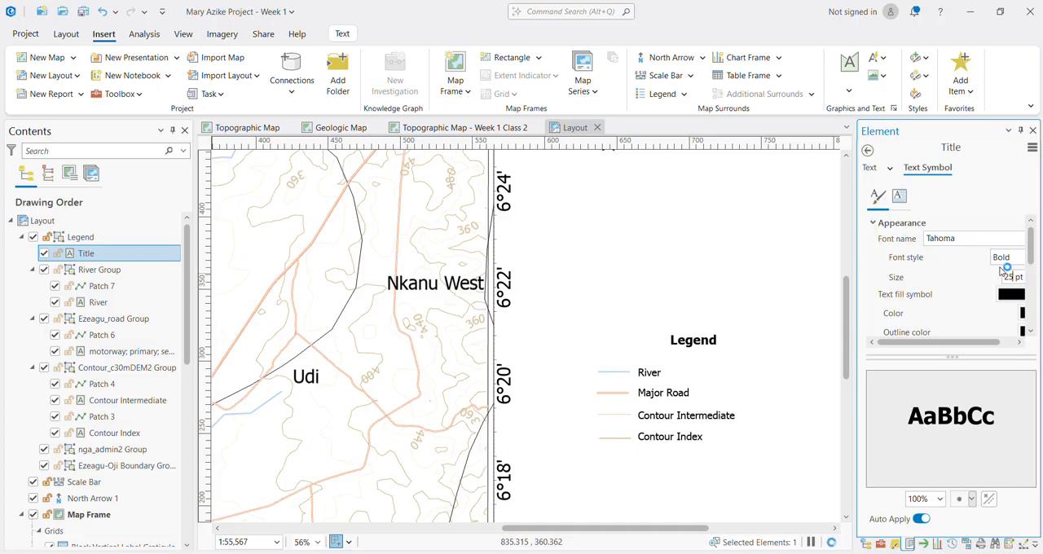
Step: Move the whole legend slightly down and closer to the map frame, to about X 621 mm and Y 289 mm
{"action": "scroll", "coordinate": [815, 396], "scroll_direction": "down", "scroll_amount": 5}
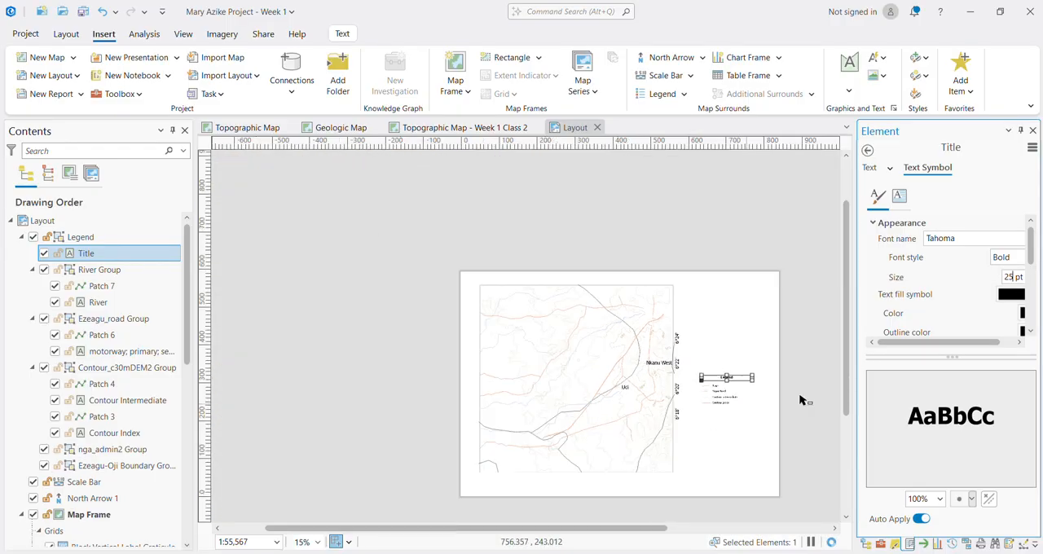
{"action": "left_click", "coordinate": [766, 398]}
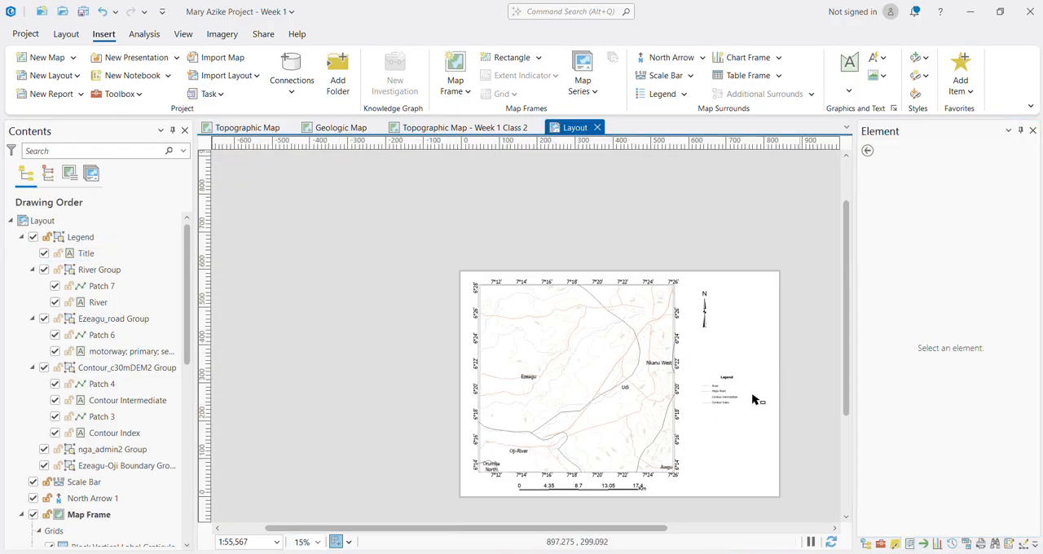
{"action": "left_click", "coordinate": [719, 396]}
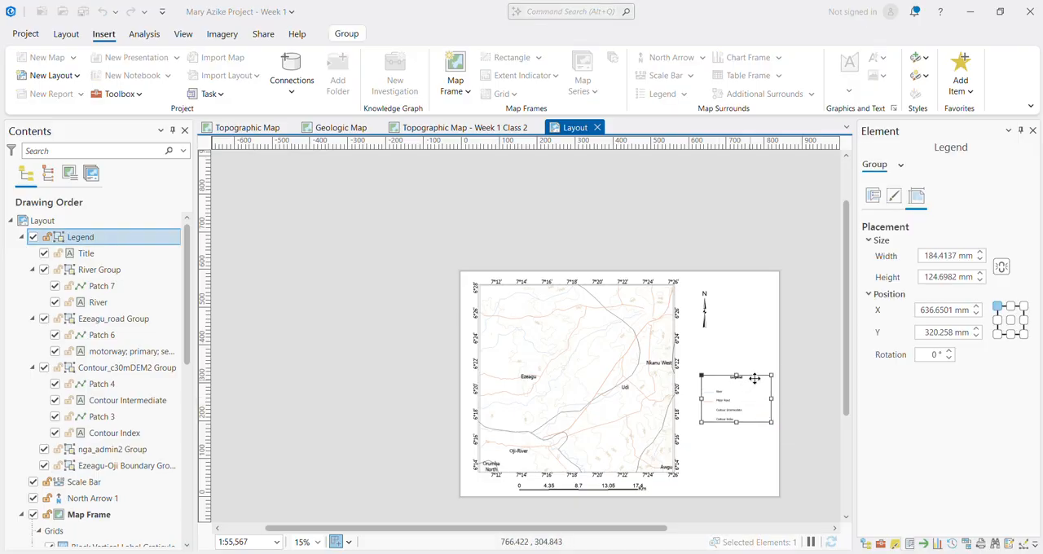
{"action": "scroll", "coordinate": [742, 399], "scroll_direction": "up", "scroll_amount": 5}
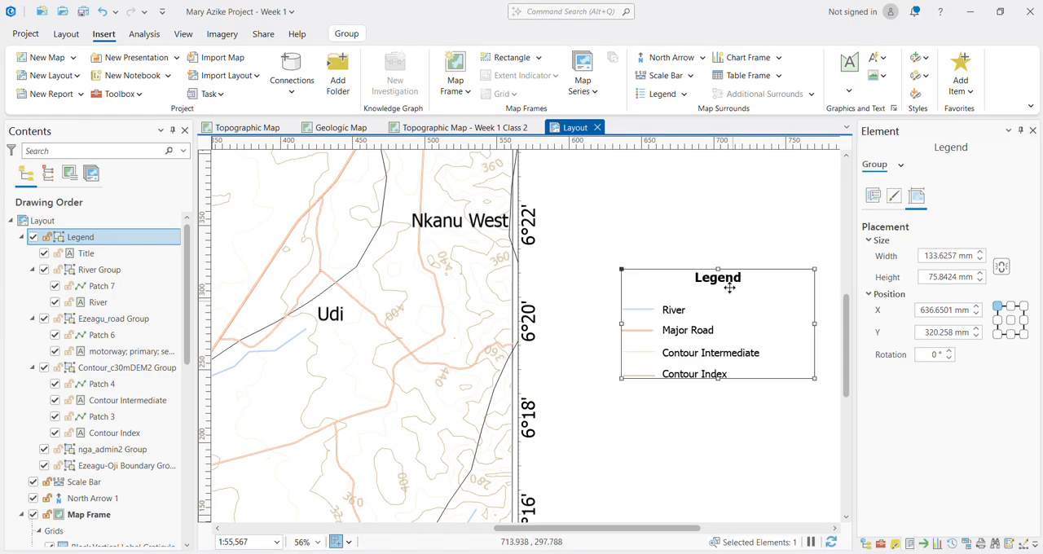
{"action": "left_click_drag", "start_coordinate": [753, 271], "coordinate": [732, 316]}
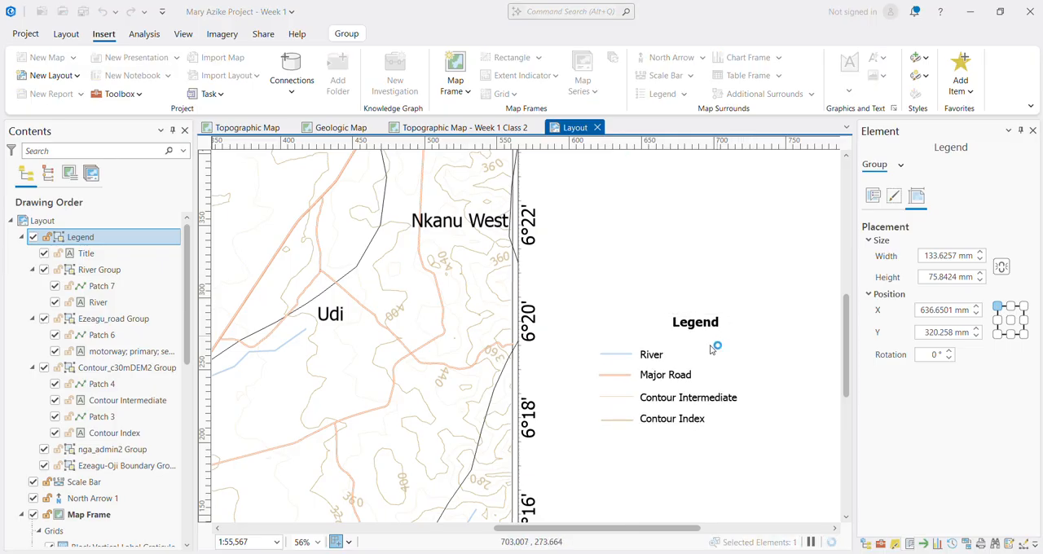
{"action": "scroll", "coordinate": [733, 321], "scroll_direction": "down", "scroll_amount": 3}
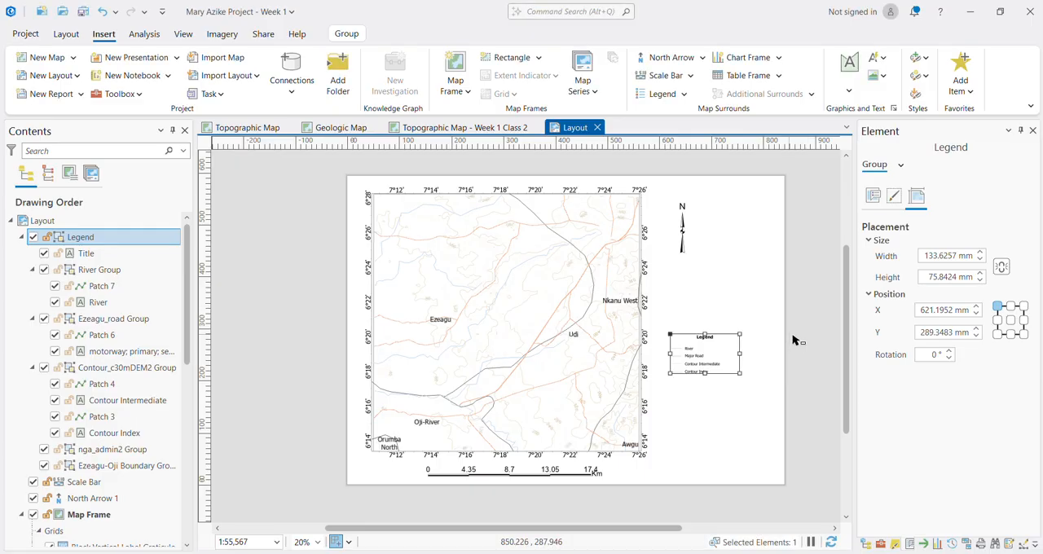
{"action": "left_click", "coordinate": [752, 368]}
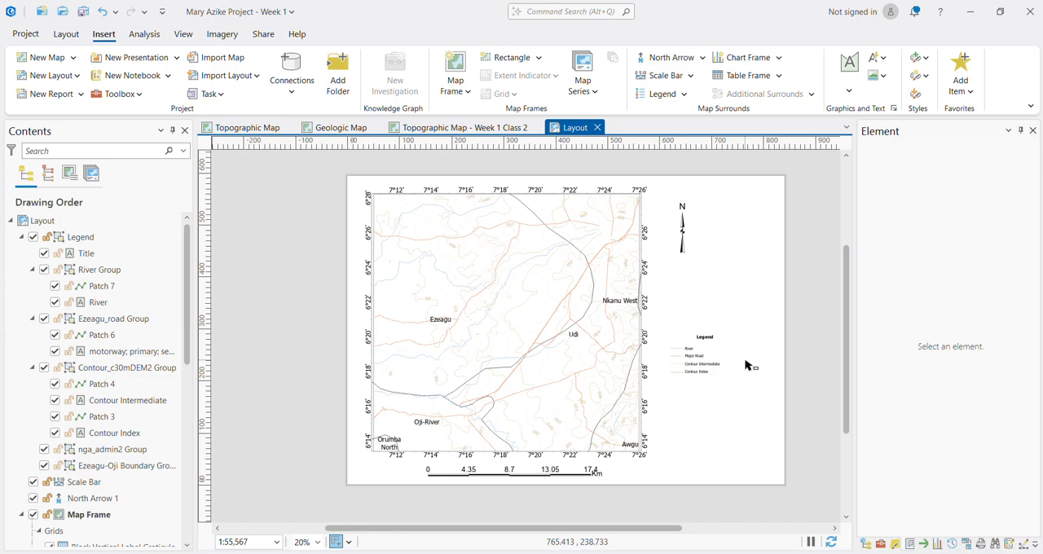
{"action": "left_click", "coordinate": [495, 425]}
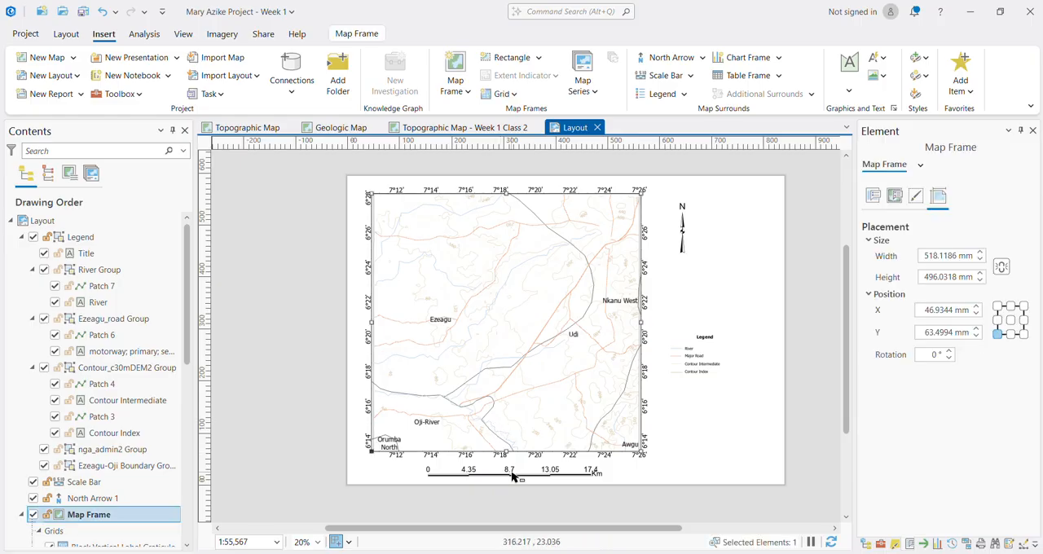
{"action": "left_click", "coordinate": [509, 472], "text": "shift"}
{"action": "scroll", "coordinate": [509, 472], "scroll_direction": "right", "scroll_amount": 2}
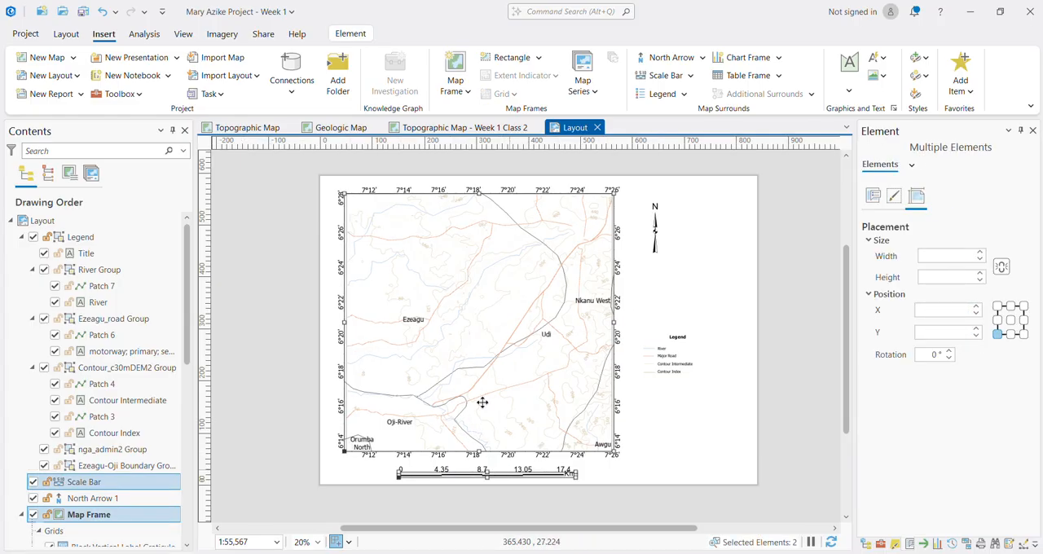
{"action": "left_click", "coordinate": [762, 347]}
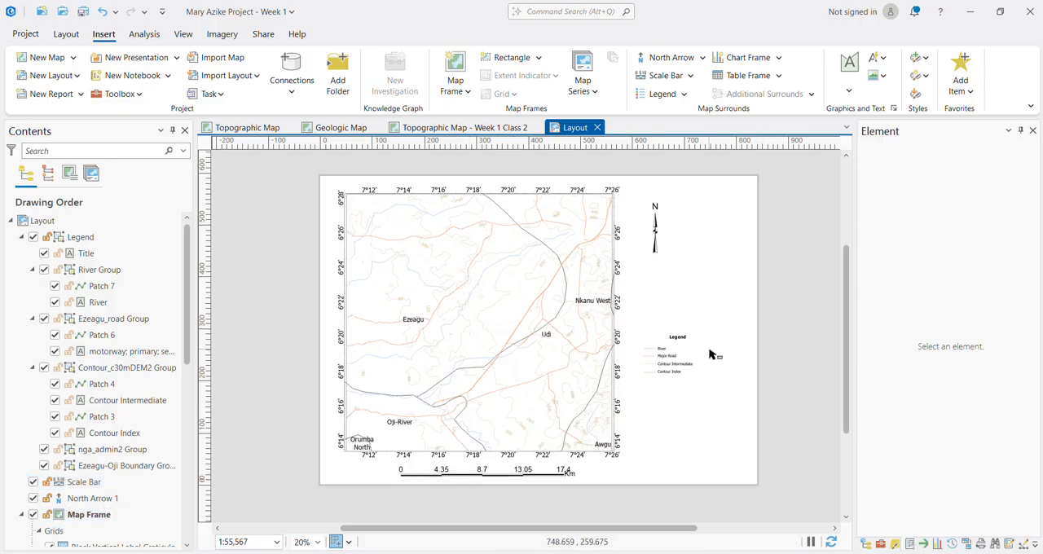
Step: Save the project and open the layout's export settings with JPEG as the file type
{"action": "key", "text": "ctrl+s"}
{"action": "left_click", "coordinate": [263, 35]}
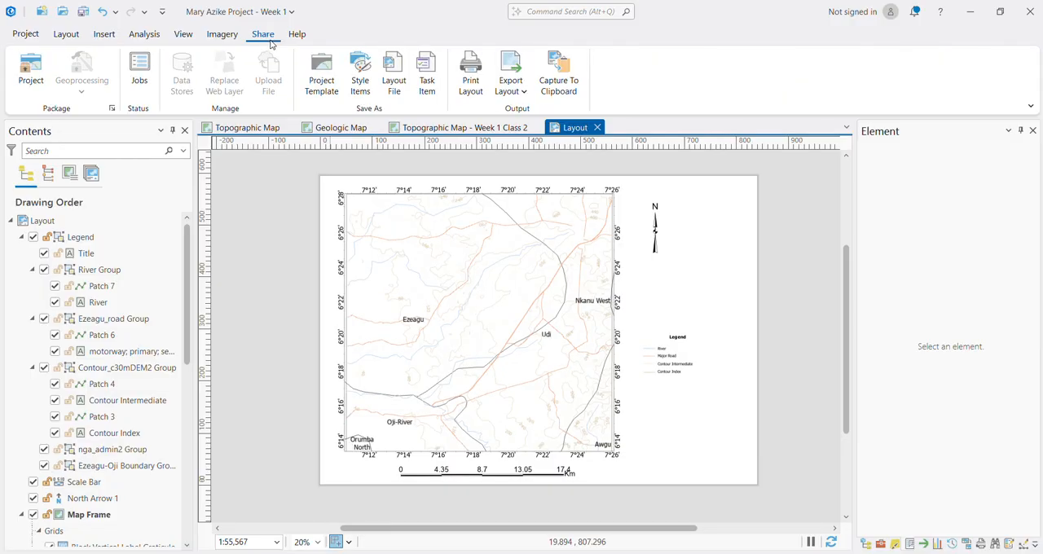
{"action": "left_click", "coordinate": [924, 545]}
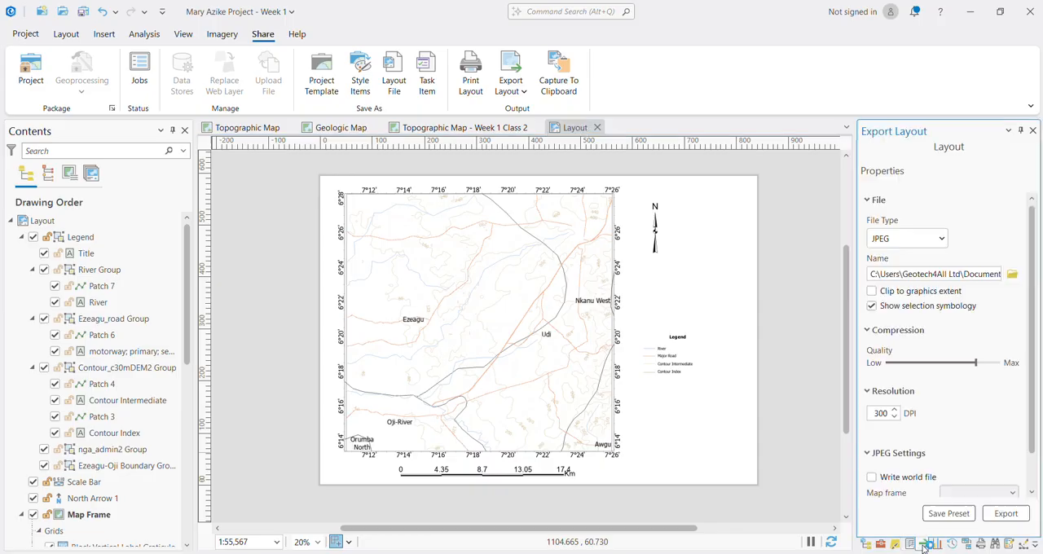
{"action": "left_click", "coordinate": [929, 238]}
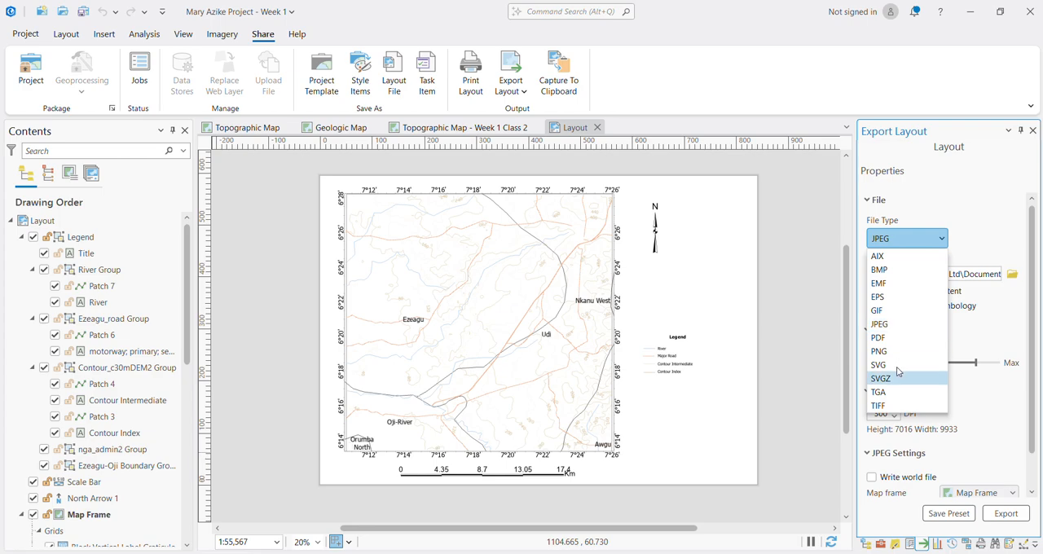
{"action": "left_click", "coordinate": [892, 326]}
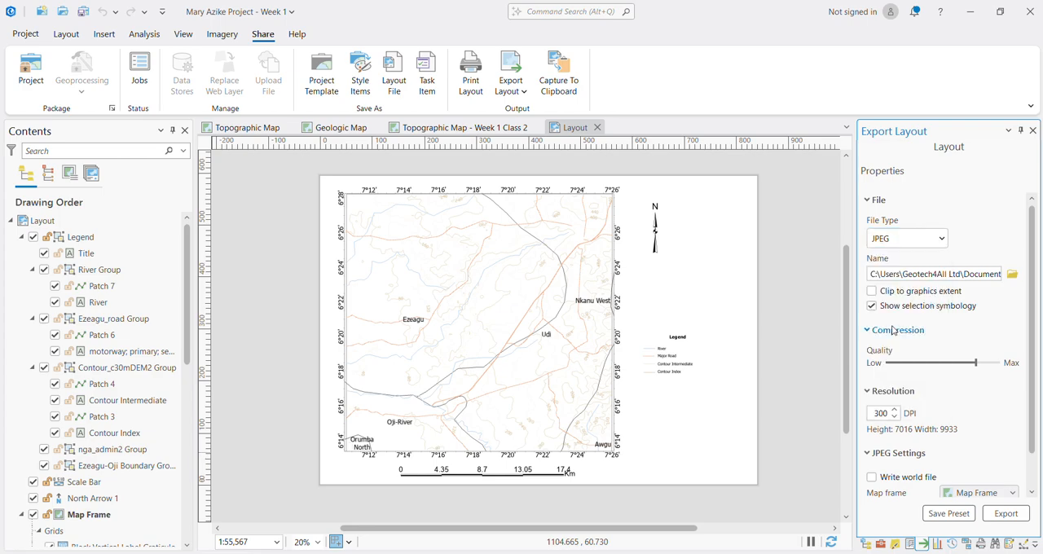
Step: Browse the export location to Documents > ArcGIS Pro files > ArcGIS Pro Tutorial files and create a folder named Tutorial Maps there
{"action": "left_click", "coordinate": [1012, 274]}
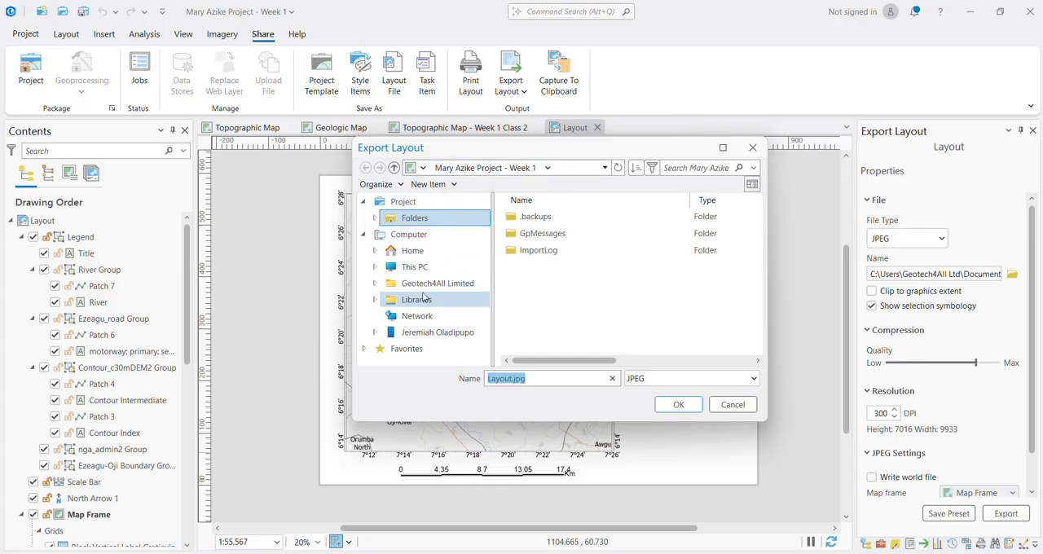
{"action": "left_click", "coordinate": [416, 251]}
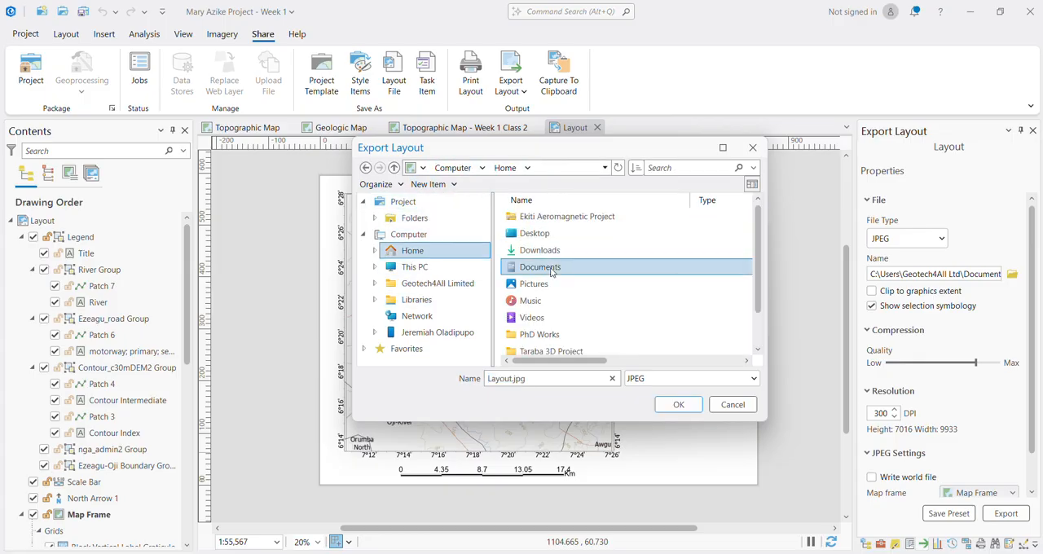
{"action": "double_click", "coordinate": [558, 266]}
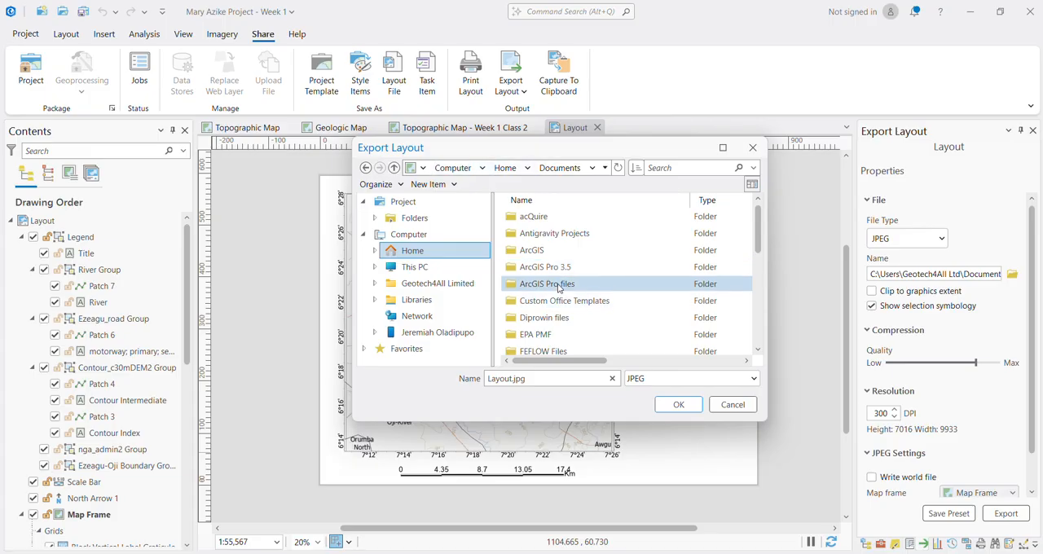
{"action": "double_click", "coordinate": [559, 285]}
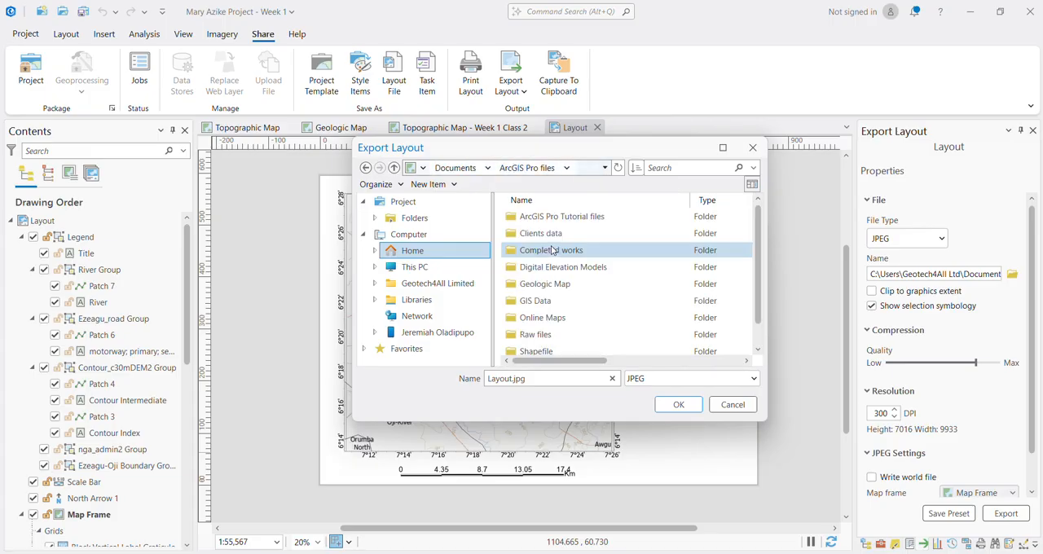
{"action": "double_click", "coordinate": [554, 218]}
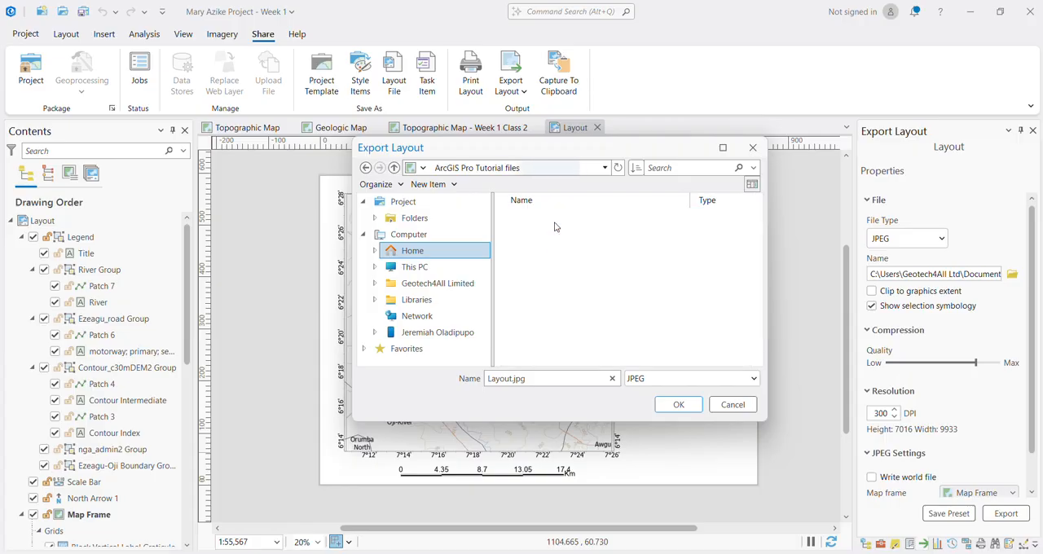
{"action": "right_click", "coordinate": [555, 280]}
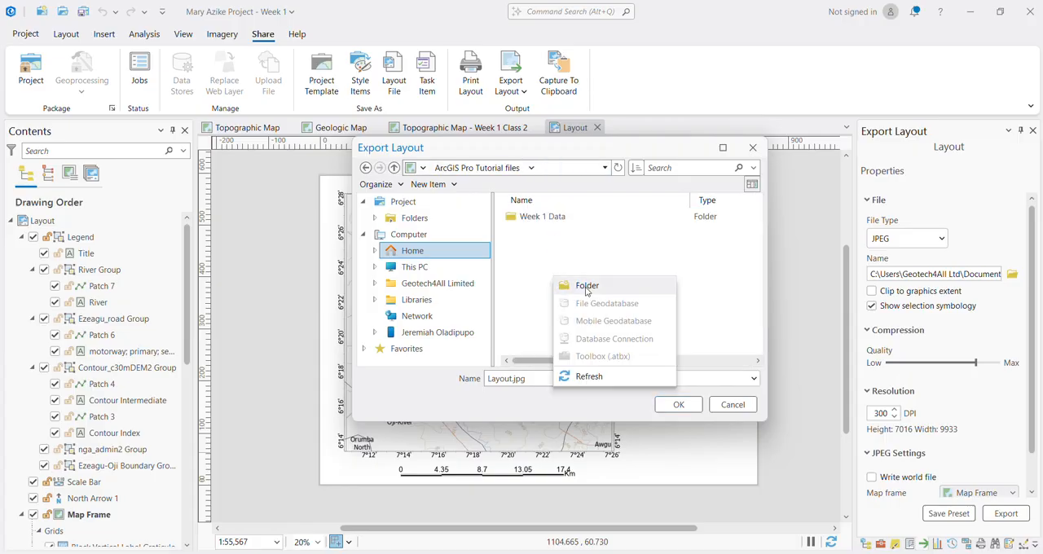
{"action": "left_click", "coordinate": [587, 286]}
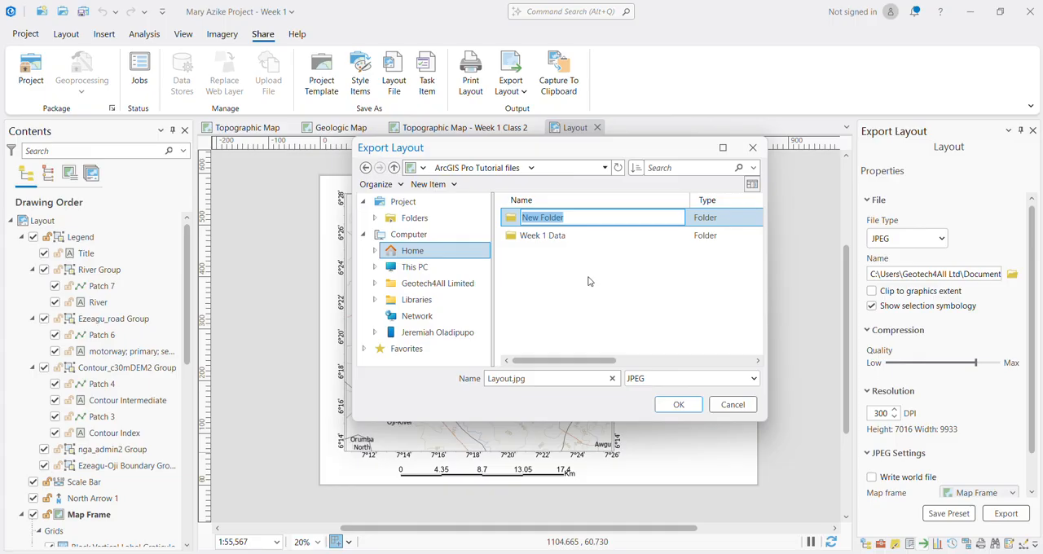
{"action": "type", "text": "Tutorial Maps"}
{"action": "key", "text": "Return"}
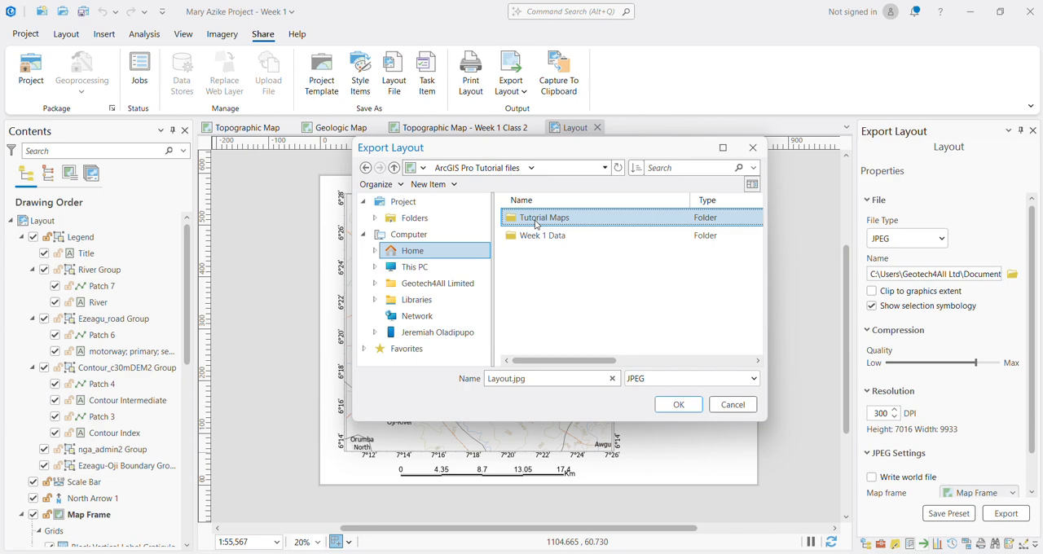
Step: Name the output "Ezeagu-Orji Topographic map" in the Tutorial Maps folder and export the layout as a JPEG
{"action": "double_click", "coordinate": [535, 223]}
{"action": "left_click", "coordinate": [531, 377]}
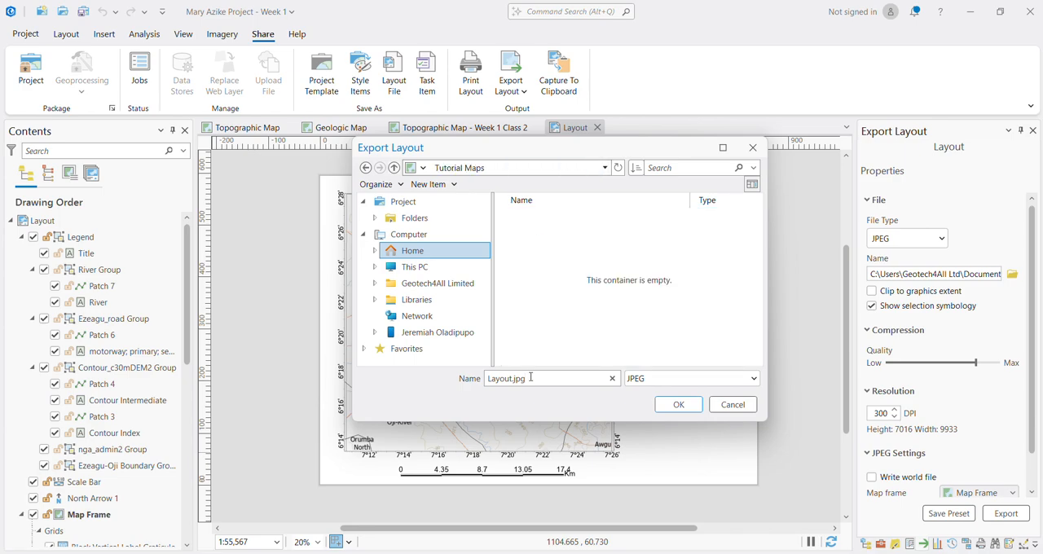
{"action": "key", "text": "ctrl+a"}
{"action": "type", "text": "E"}
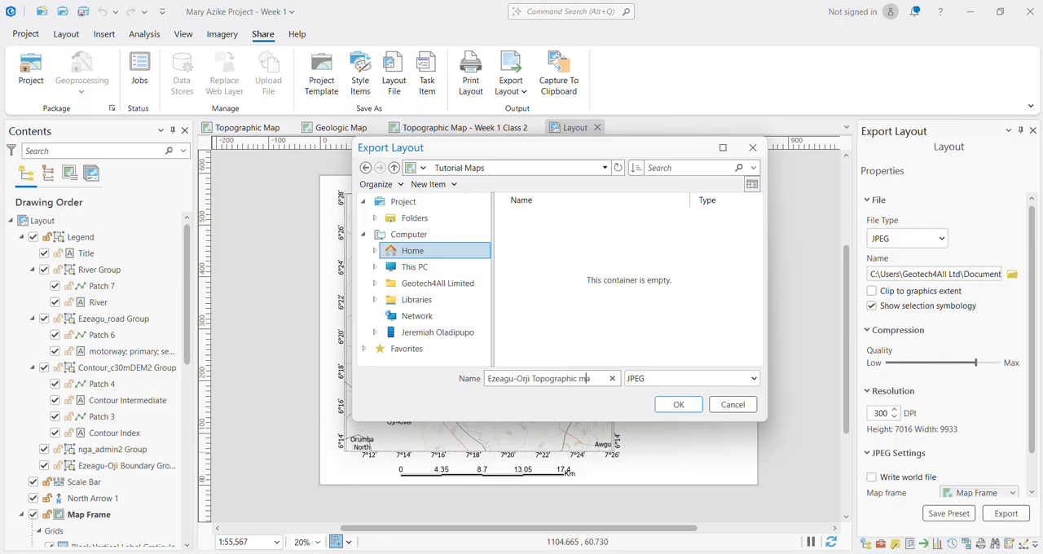
{"action": "left_click", "coordinate": [667, 405]}
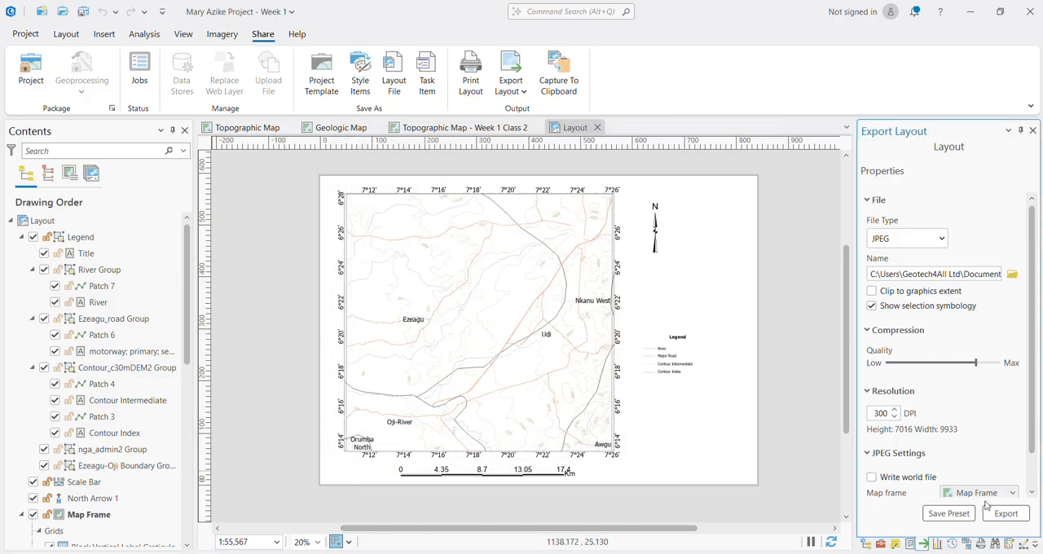
{"action": "scroll", "coordinate": [975, 454], "scroll_direction": "down", "scroll_amount": 1}
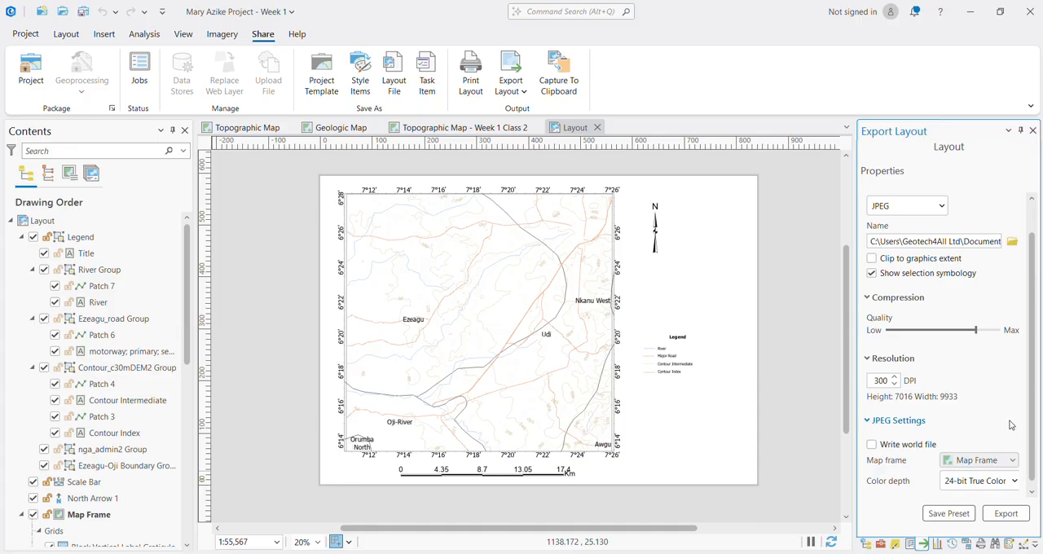
{"action": "left_click", "coordinate": [1011, 518]}
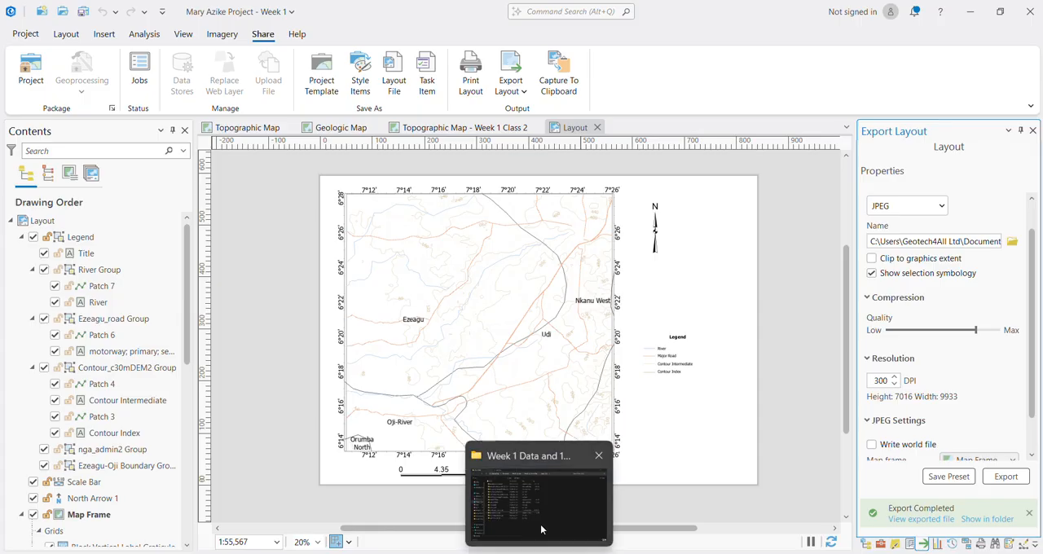
Step: Switch to File Explorer and open the exported Ezeagu-Orji Topographic map image from the Tutorial Maps folder in a maximized viewer
{"action": "left_click", "coordinate": [540, 524]}
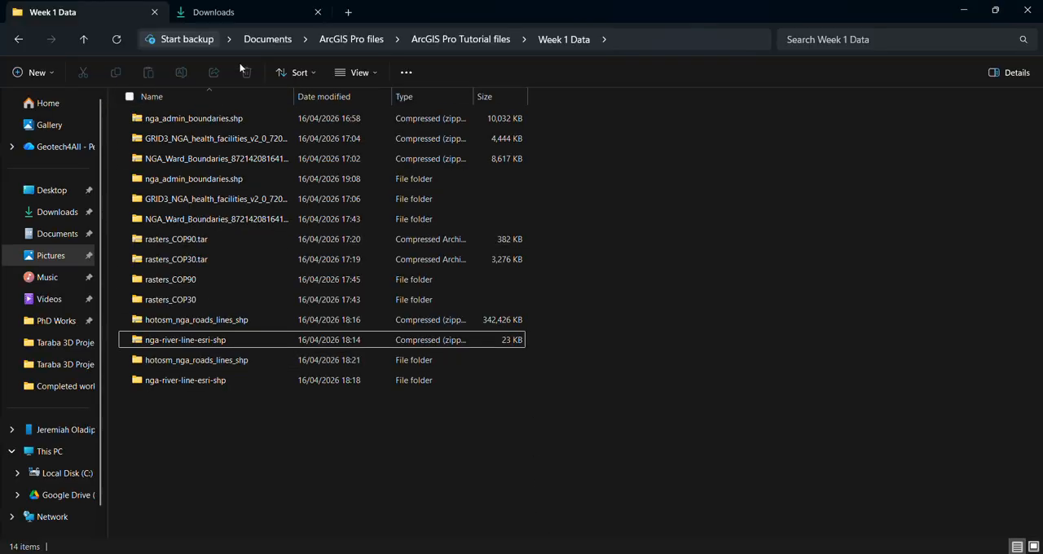
{"action": "left_click", "coordinate": [351, 39]}
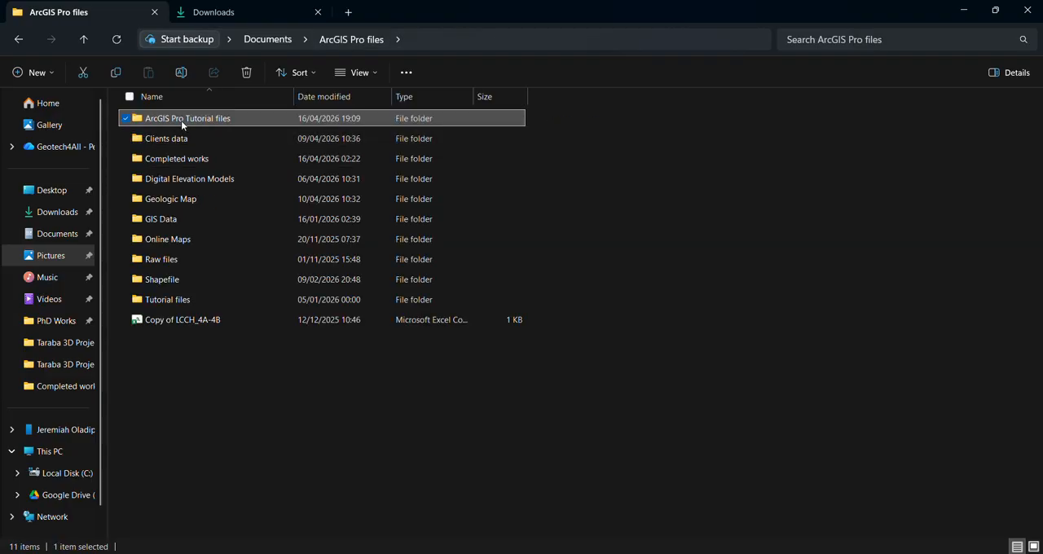
{"action": "double_click", "coordinate": [183, 122]}
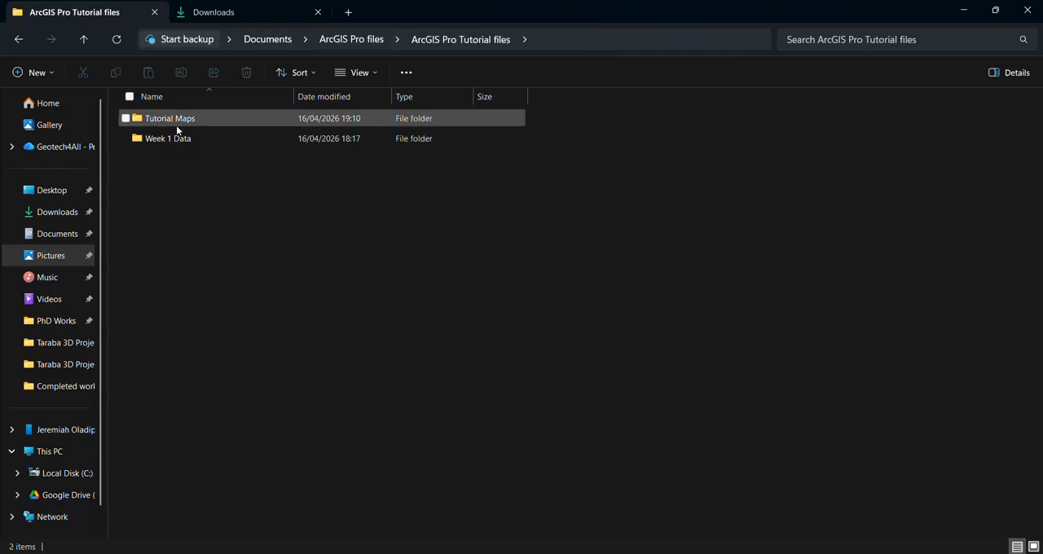
{"action": "double_click", "coordinate": [177, 122]}
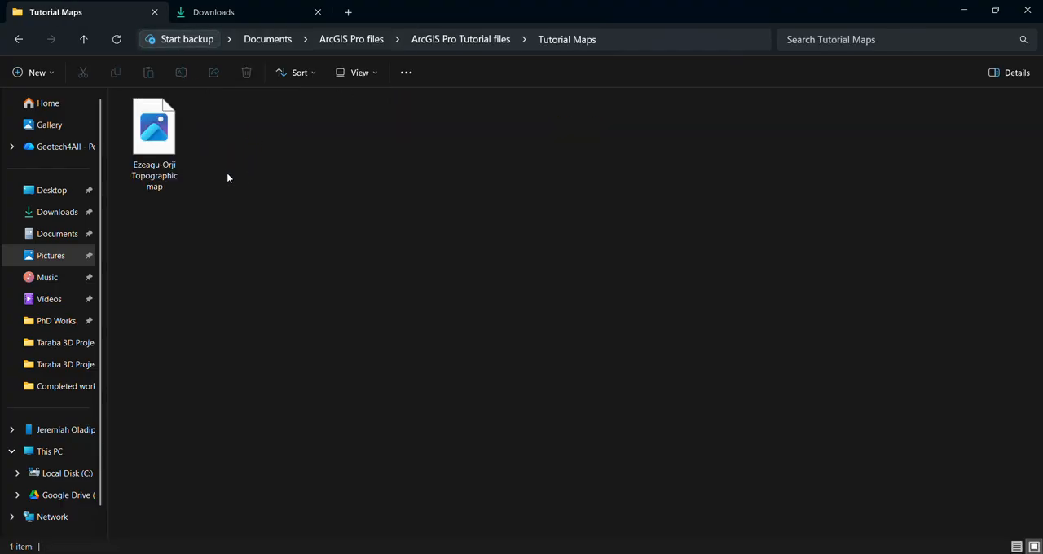
{"action": "left_click", "coordinate": [158, 145]}
{"action": "double_click", "coordinate": [158, 144]}
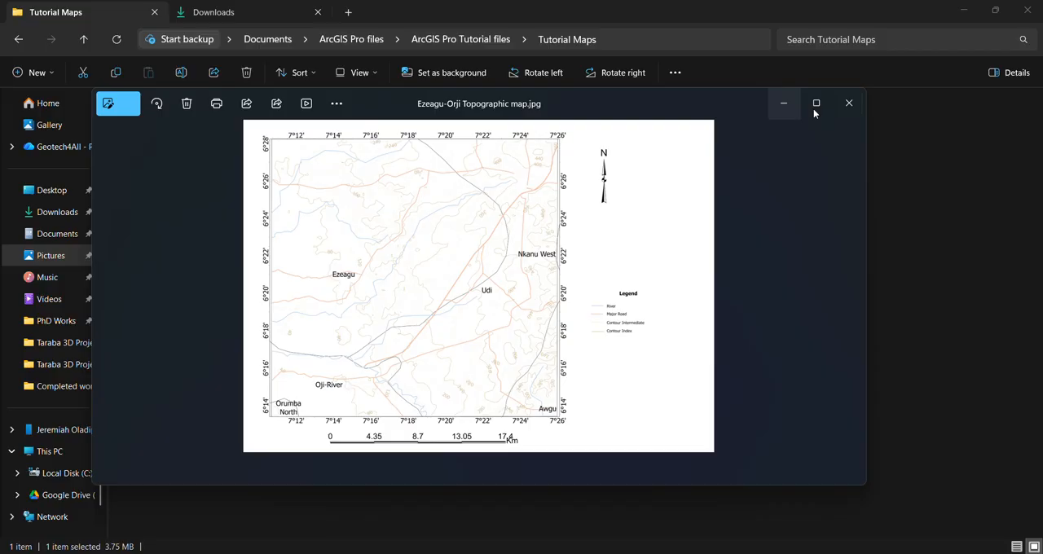
{"action": "left_click", "coordinate": [816, 103]}
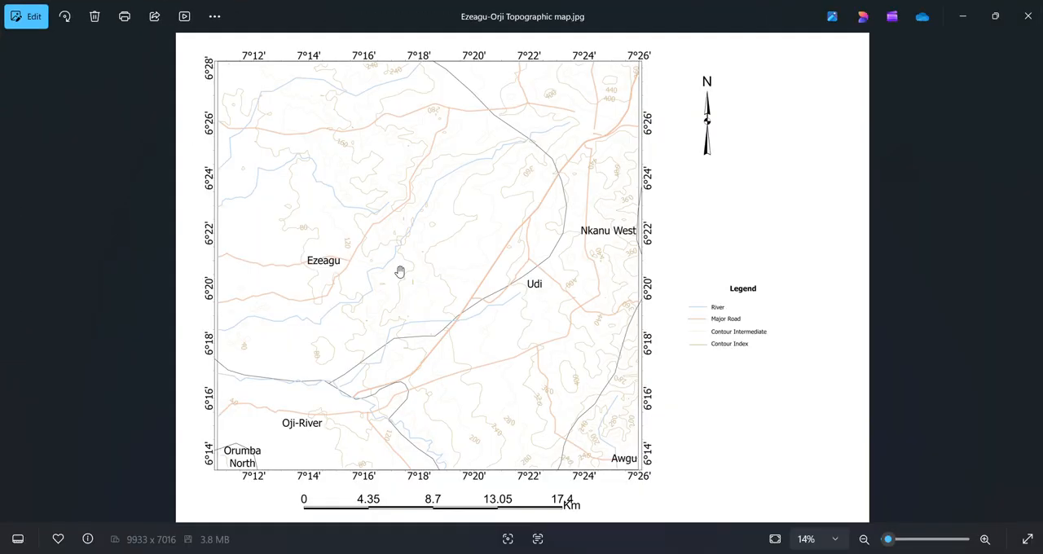
Step: Examine the exported map's contours, roads, rivers, place labels and legend at close range and as a whole, and close the image
{"action": "scroll", "coordinate": [399, 271], "scroll_direction": "up", "scroll_amount": 4}
{"action": "left_click_drag", "start_coordinate": [430, 189], "coordinate": [422, 367]}
{"action": "scroll", "coordinate": [487, 196], "scroll_direction": "up", "scroll_amount": 2}
{"action": "scroll", "coordinate": [320, 281], "scroll_direction": "down", "scroll_amount": 4}
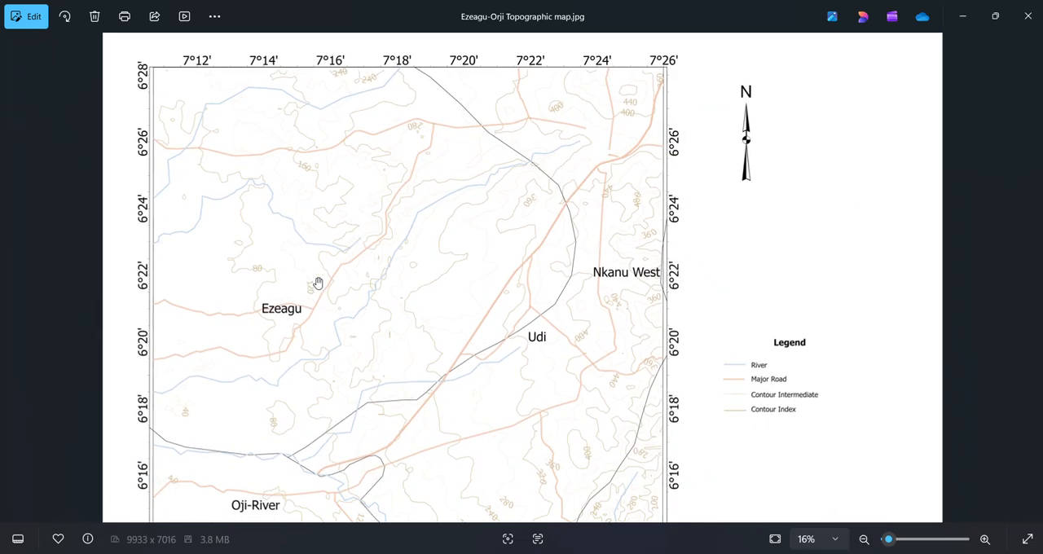
{"action": "scroll", "coordinate": [318, 283], "scroll_direction": "down", "scroll_amount": 3}
{"action": "scroll", "coordinate": [381, 465], "scroll_direction": "up", "scroll_amount": 2}
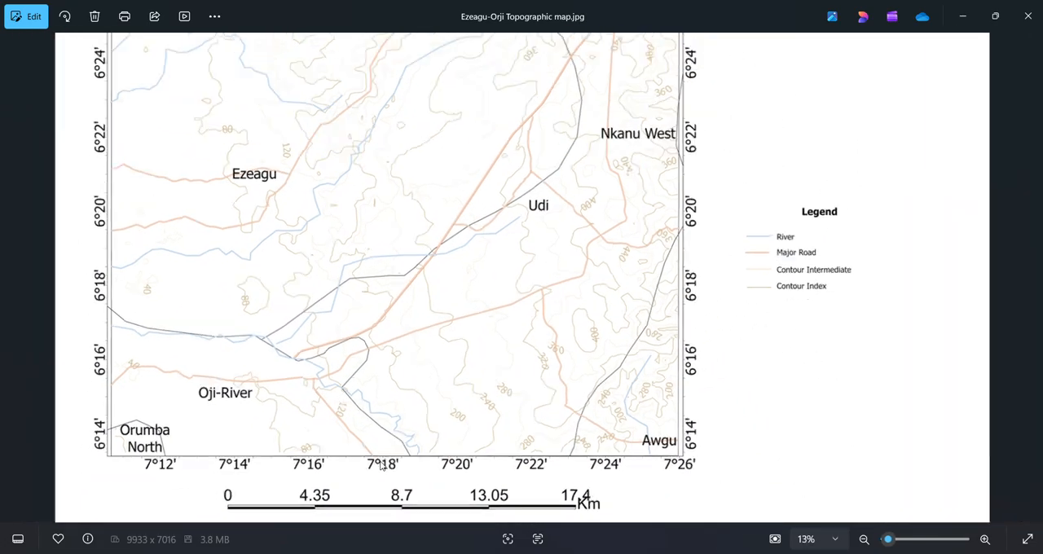
{"action": "scroll", "coordinate": [380, 465], "scroll_direction": "down", "scroll_amount": 2}
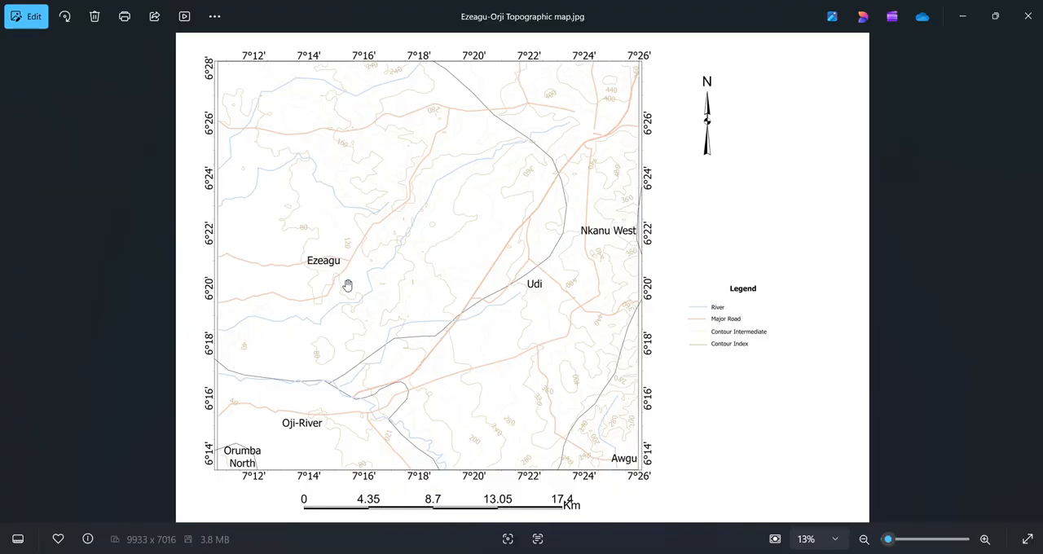
{"action": "scroll", "coordinate": [347, 285], "scroll_direction": "up", "scroll_amount": 3}
{"action": "scroll", "coordinate": [345, 283], "scroll_direction": "down", "scroll_amount": 3}
{"action": "scroll", "coordinate": [347, 269], "scroll_direction": "up", "scroll_amount": 2}
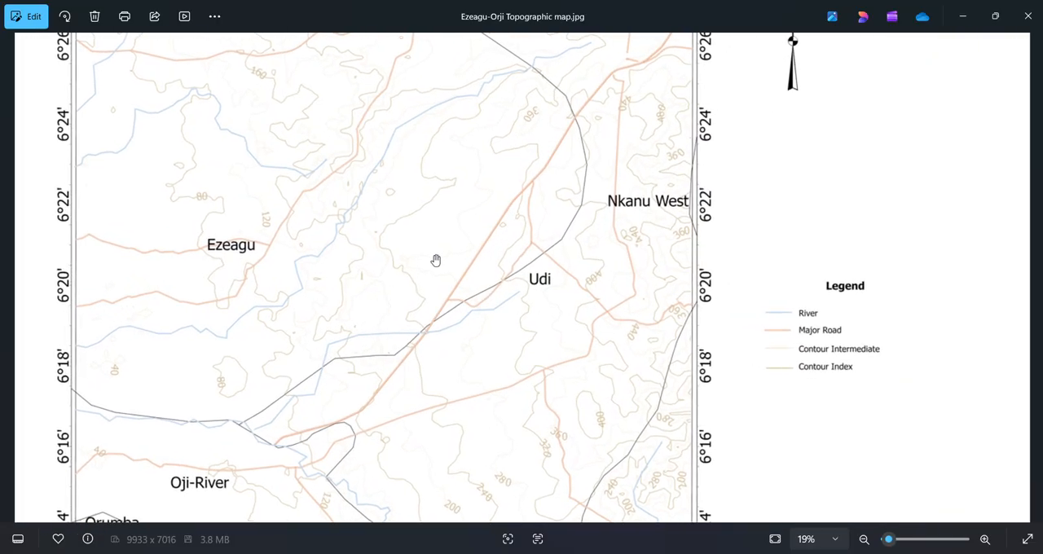
{"action": "scroll", "coordinate": [402, 279], "scroll_direction": "down", "scroll_amount": 2}
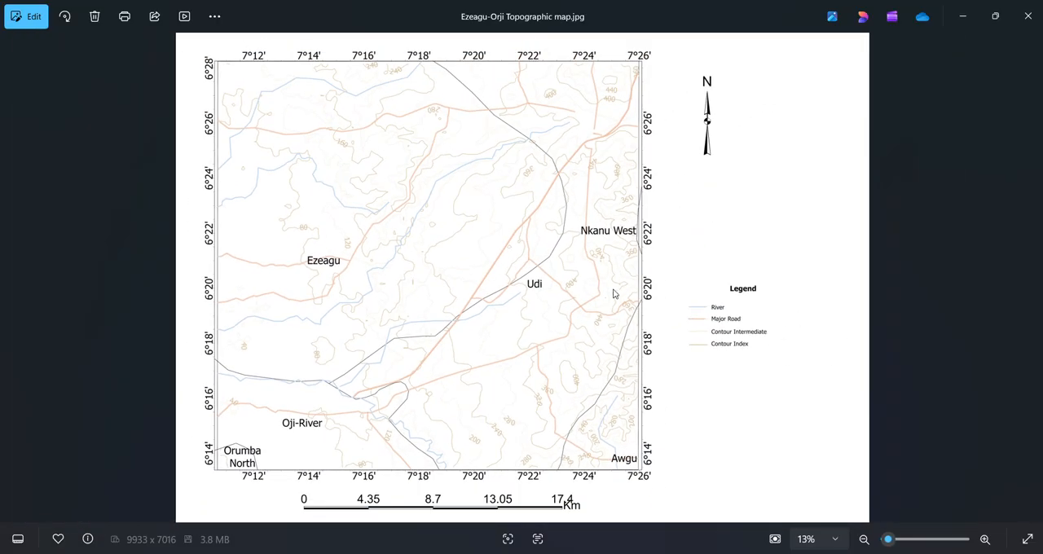
{"action": "scroll", "coordinate": [494, 309], "scroll_direction": "up", "scroll_amount": 4}
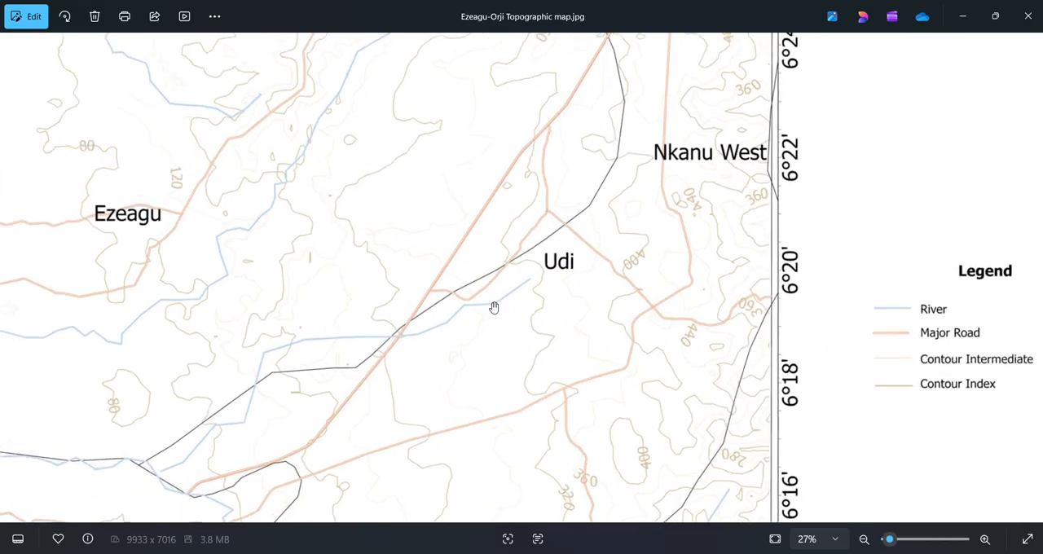
{"action": "scroll", "coordinate": [491, 308], "scroll_direction": "down", "scroll_amount": 3}
{"action": "scroll", "coordinate": [308, 386], "scroll_direction": "up", "scroll_amount": 4}
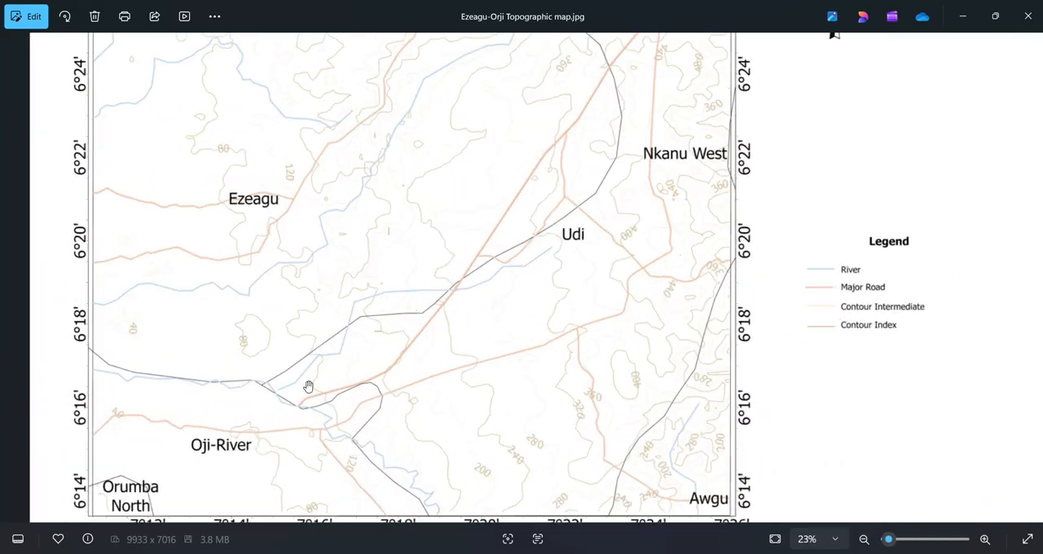
{"action": "scroll", "coordinate": [273, 386], "scroll_direction": "up", "scroll_amount": 4}
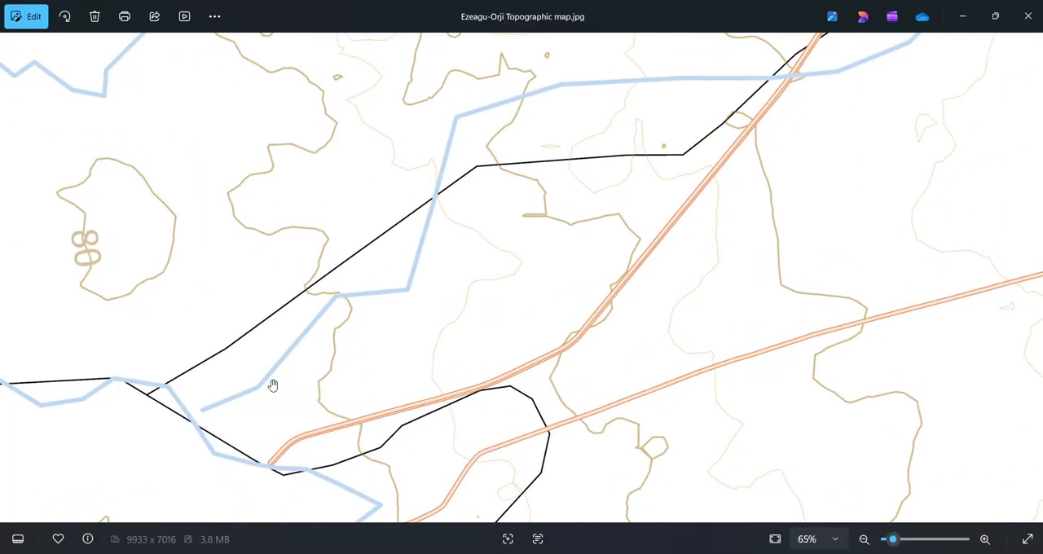
{"action": "scroll", "coordinate": [273, 386], "scroll_direction": "down", "scroll_amount": 5}
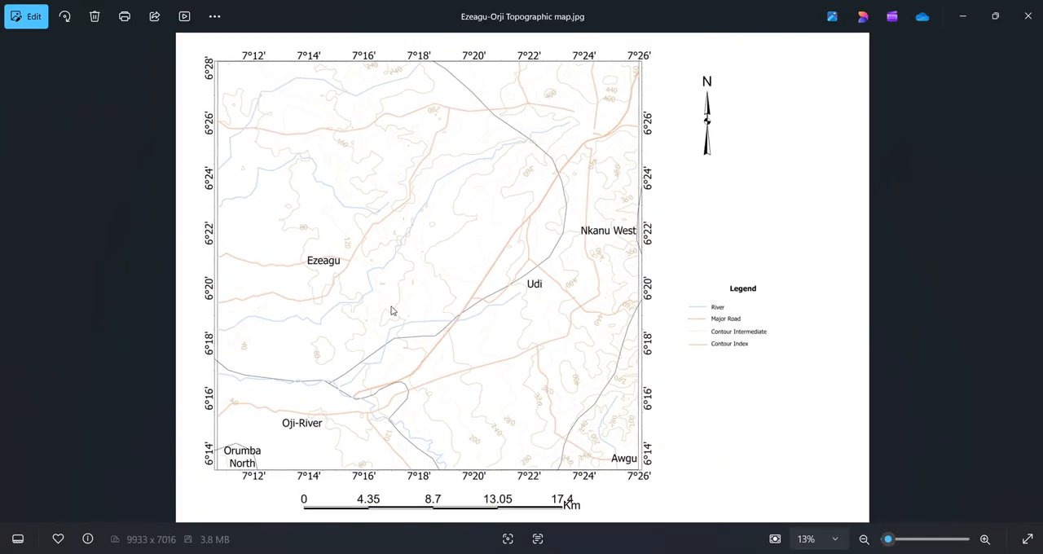
{"action": "scroll", "coordinate": [367, 342], "scroll_direction": "up", "scroll_amount": 1}
{"action": "scroll", "coordinate": [368, 342], "scroll_direction": "down", "scroll_amount": 1}
{"action": "scroll", "coordinate": [461, 166], "scroll_direction": "up", "scroll_amount": 3}
{"action": "scroll", "coordinate": [467, 155], "scroll_direction": "down", "scroll_amount": 3}
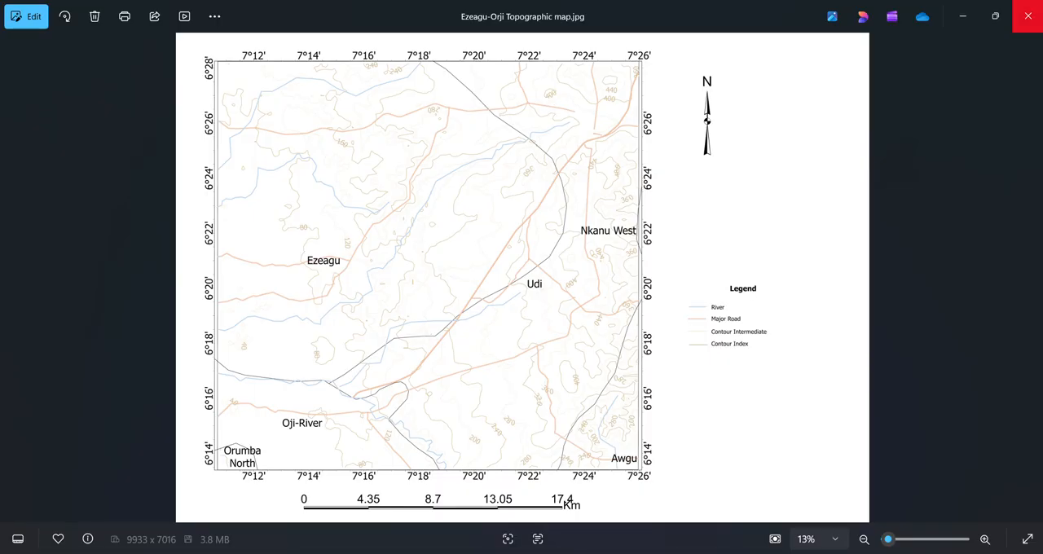
{"action": "left_click", "coordinate": [1028, 16]}
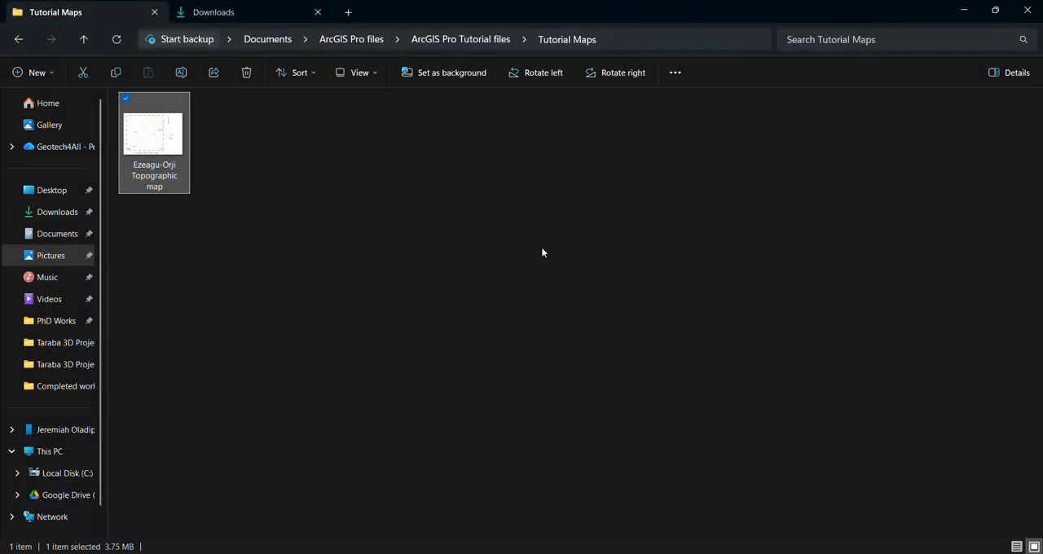
Step: Switch back to ArcGIS Pro and save the project again
{"action": "left_click", "coordinate": [963, 12]}
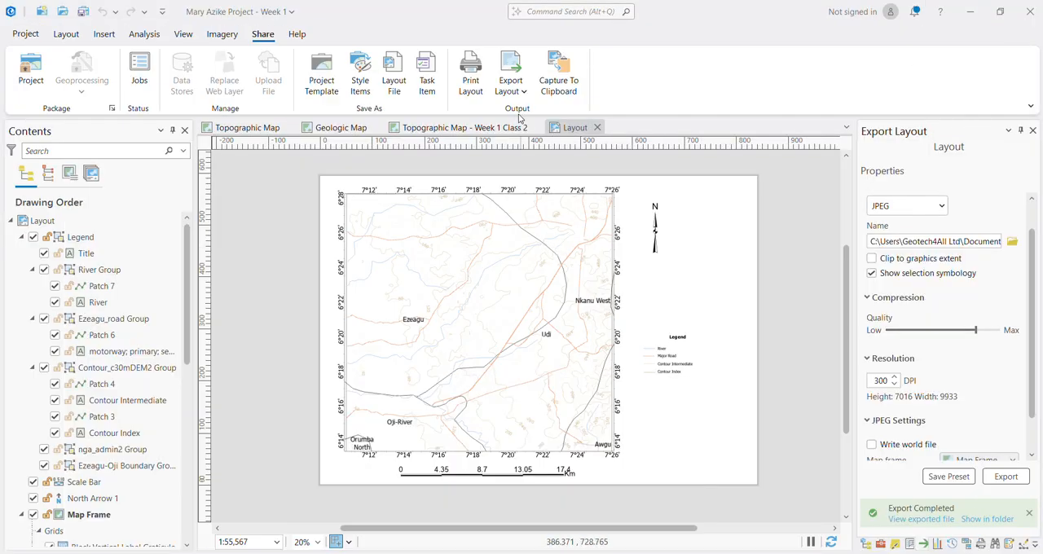
{"action": "left_click", "coordinate": [239, 344]}
{"action": "key", "text": "ctrl+s"}
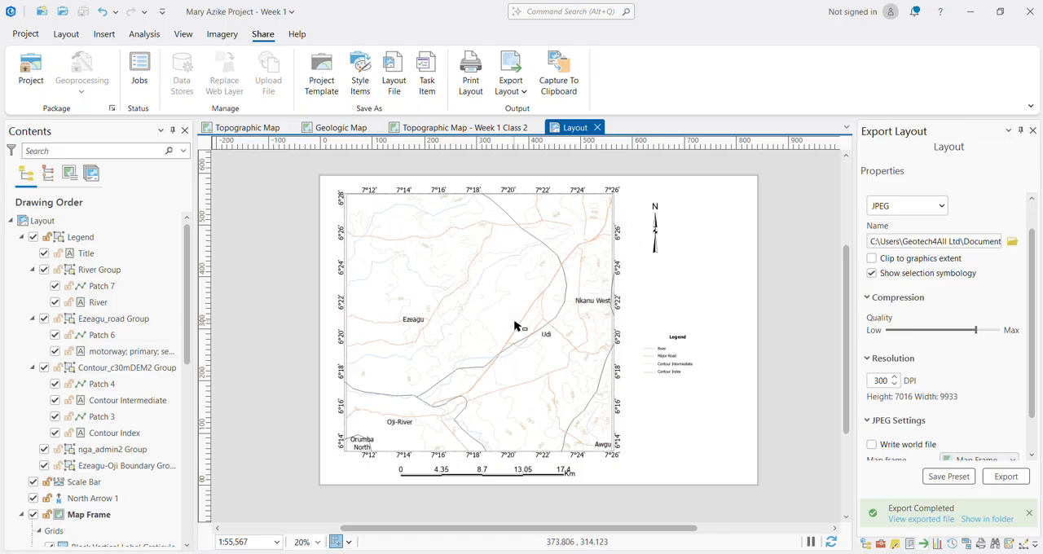
Step: Collapse the legend's River, Ezeagu_road and Contour_c30mDEM2 groups, the Legend itself and the Map Frame in the layout's drawing order
{"action": "left_click", "coordinate": [32, 318]}
{"action": "left_click", "coordinate": [32, 270]}
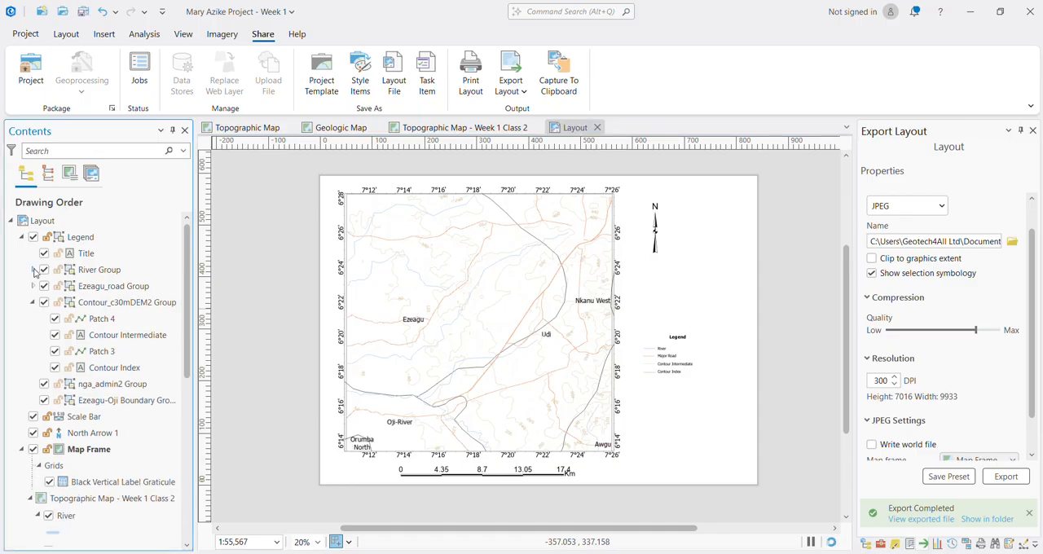
{"action": "left_click", "coordinate": [34, 302]}
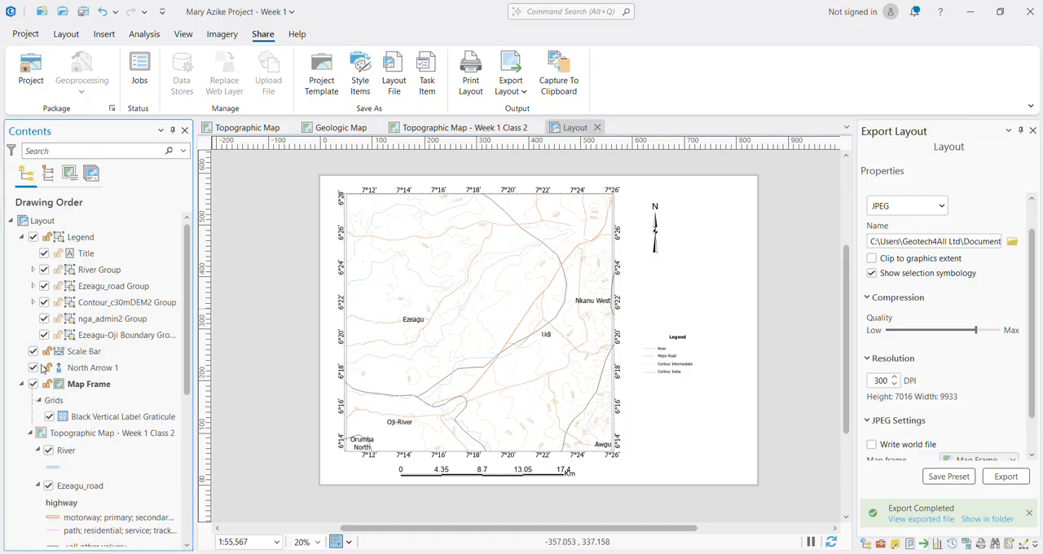
{"action": "left_click", "coordinate": [22, 238]}
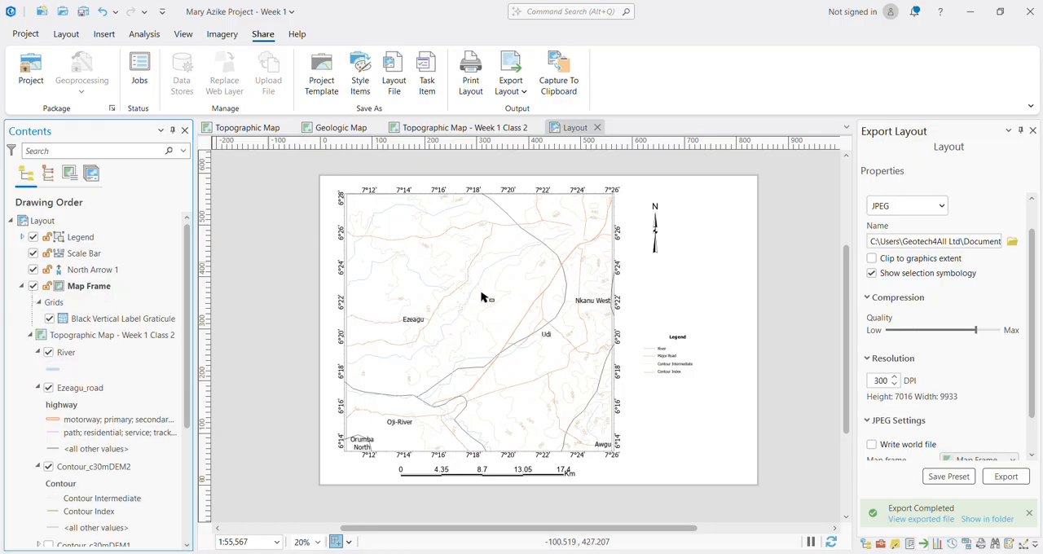
{"action": "left_click", "coordinate": [22, 286]}
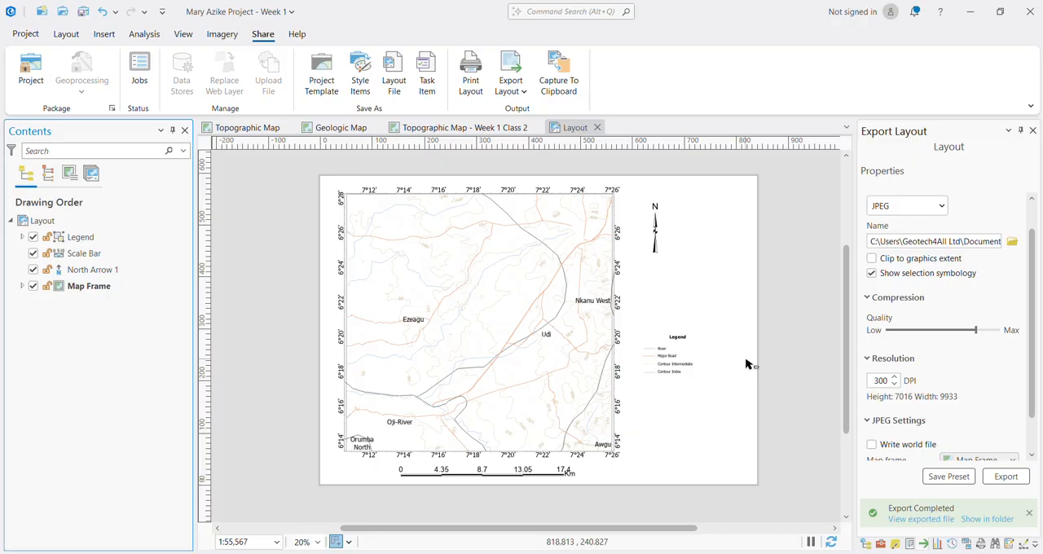